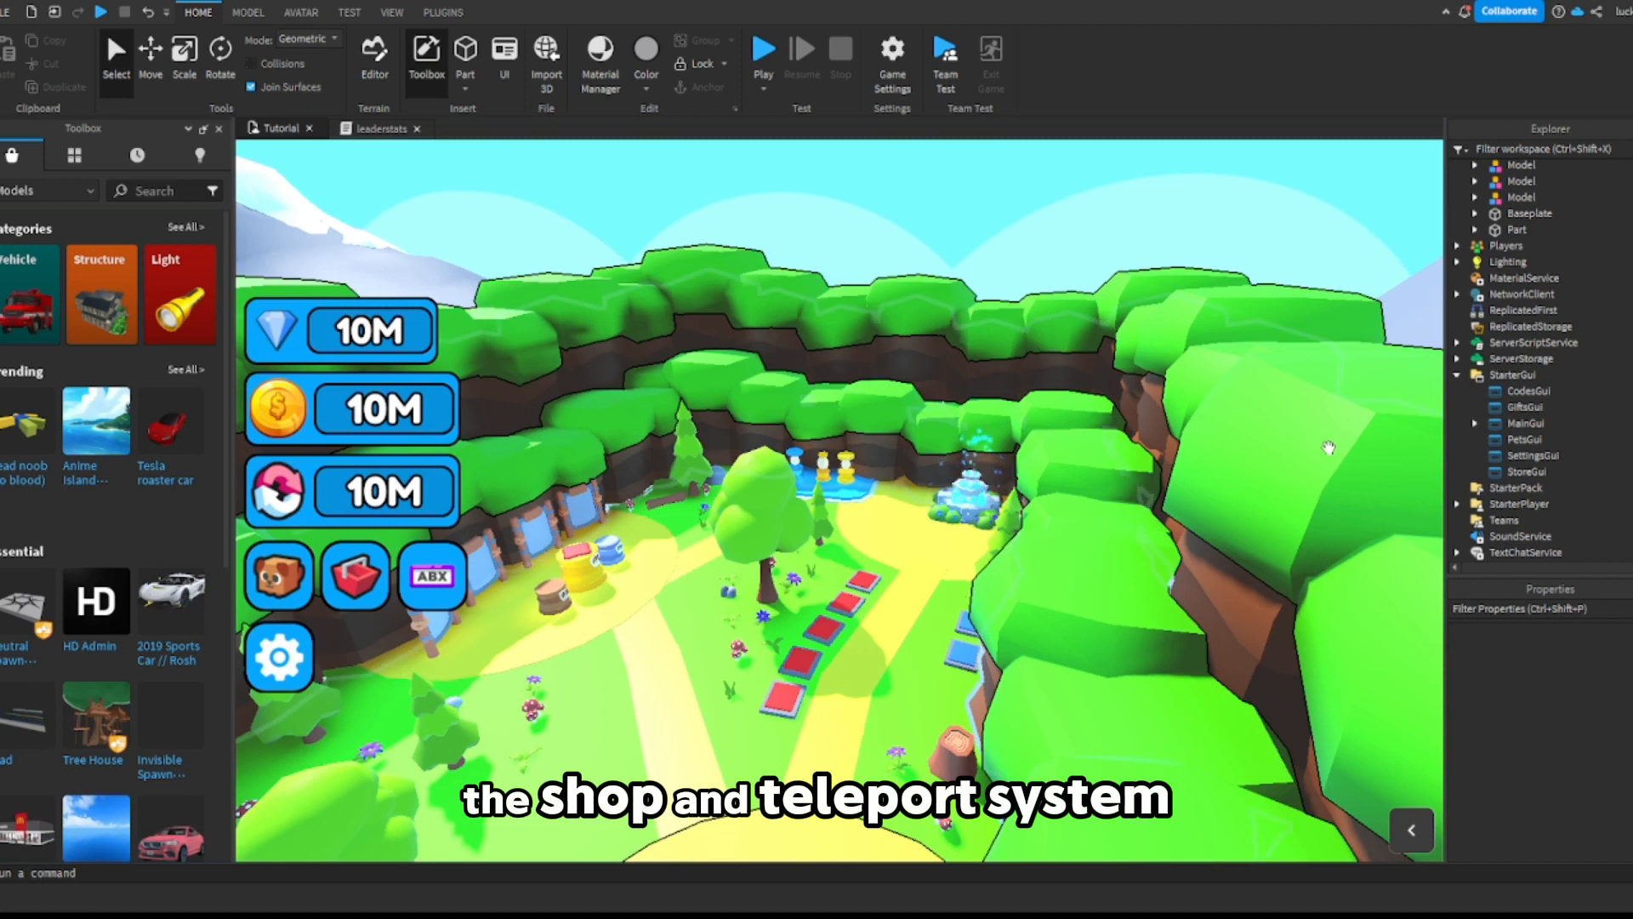
# Step: Add a Frame to StoreGui and place it in the centre of the viewport
pyautogui.moveTo(1564, 474)
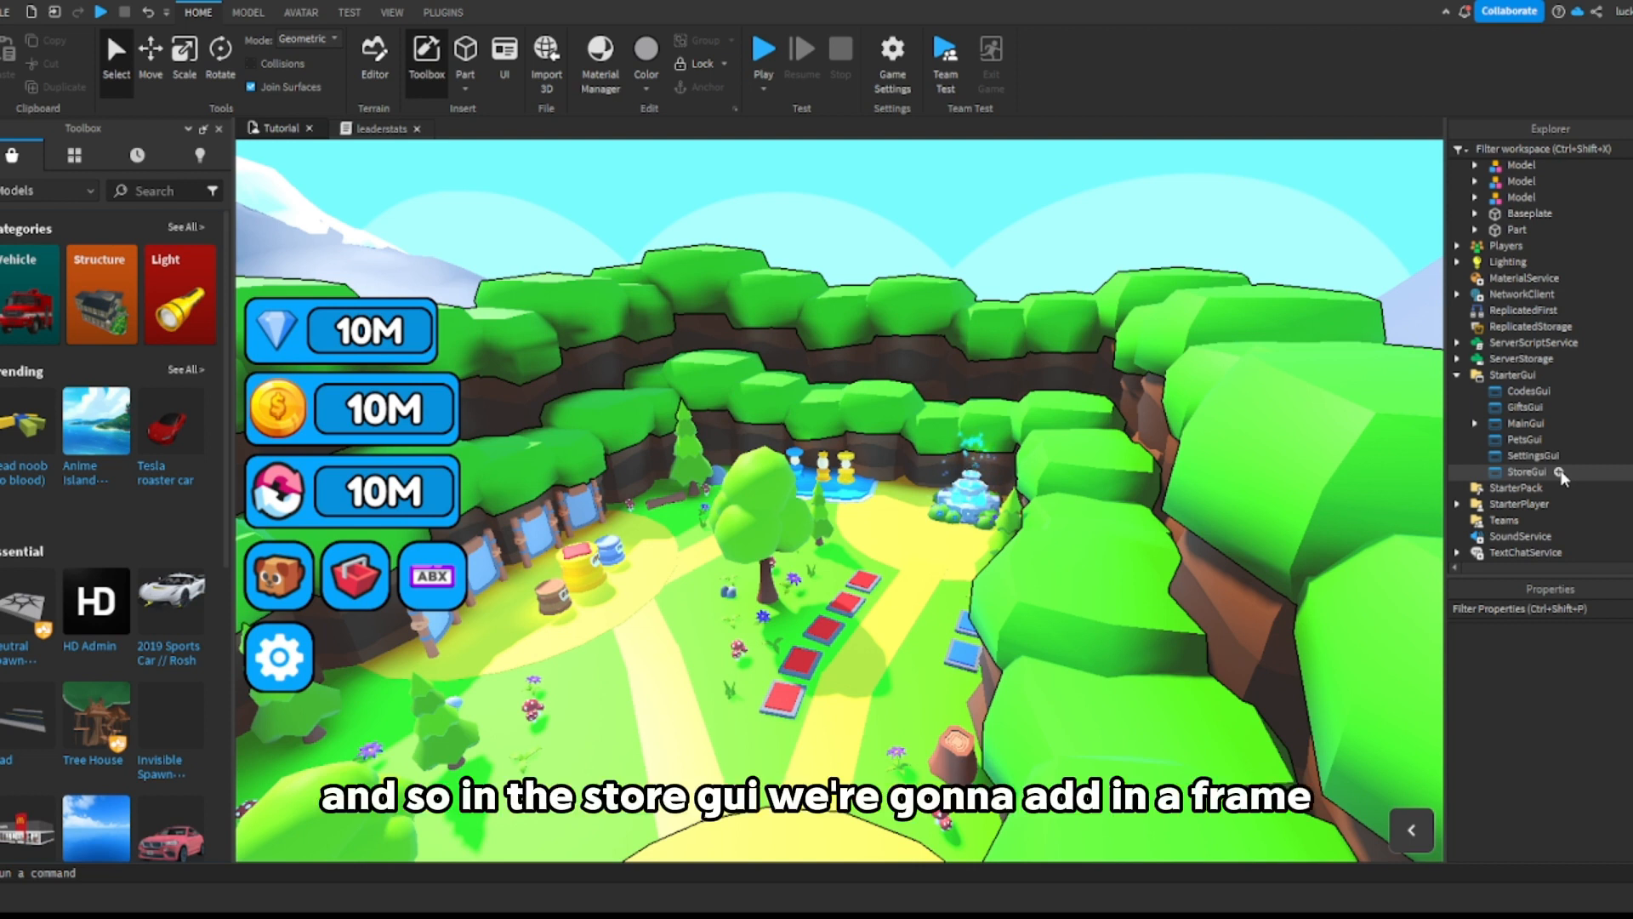
pyautogui.click(1563, 476)
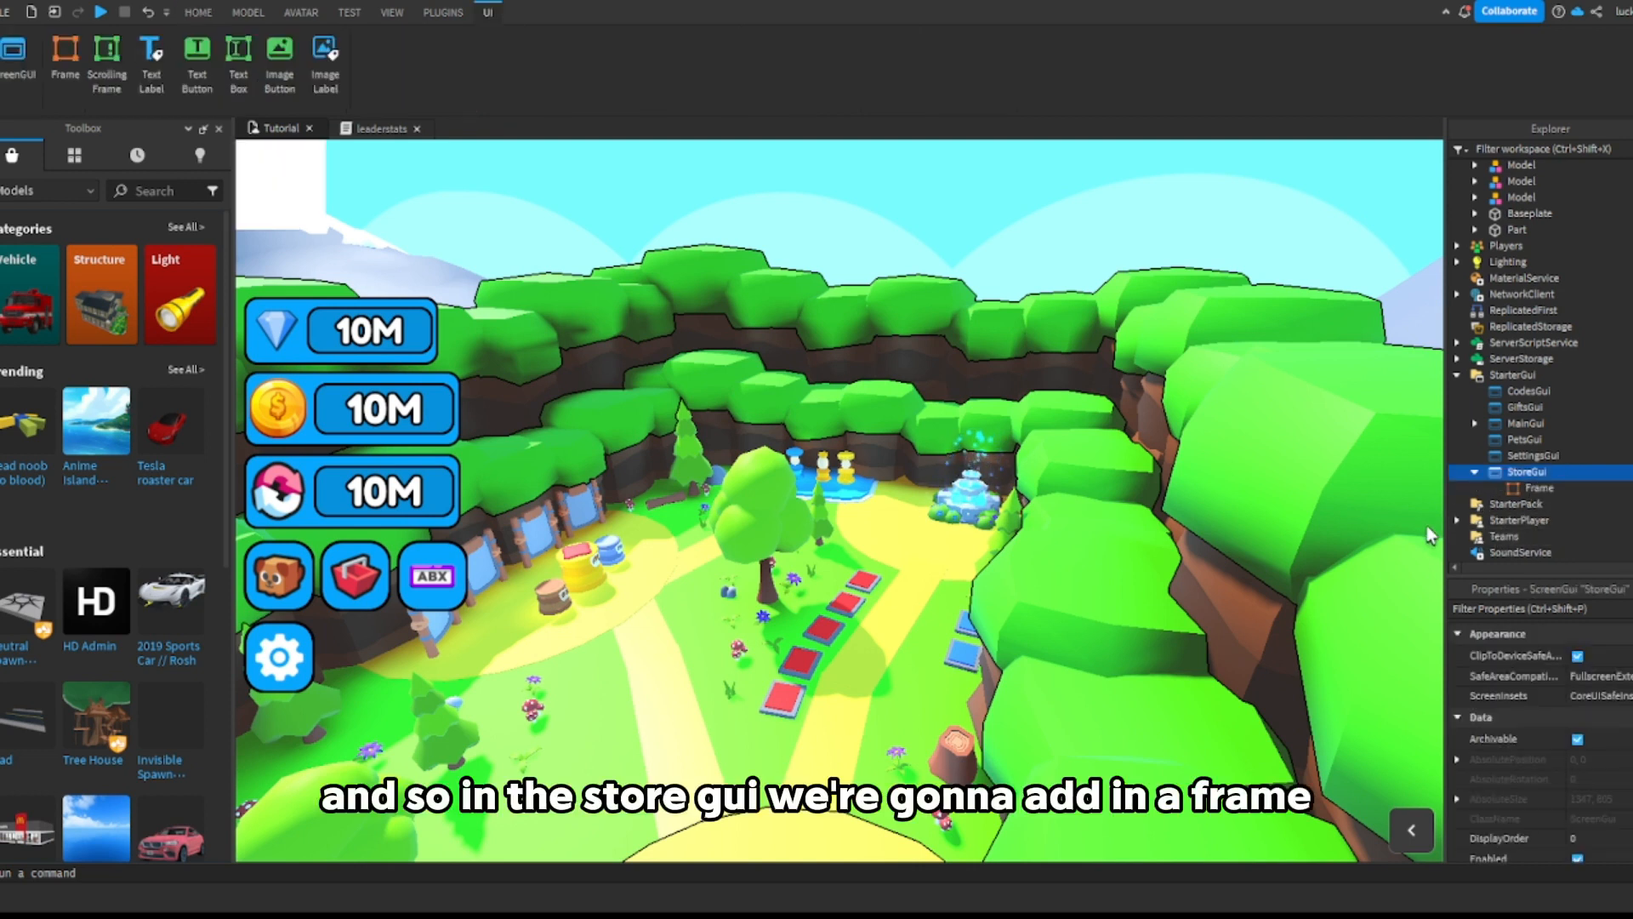
pyautogui.moveTo(308, 179); pyautogui.dragTo(841, 473)
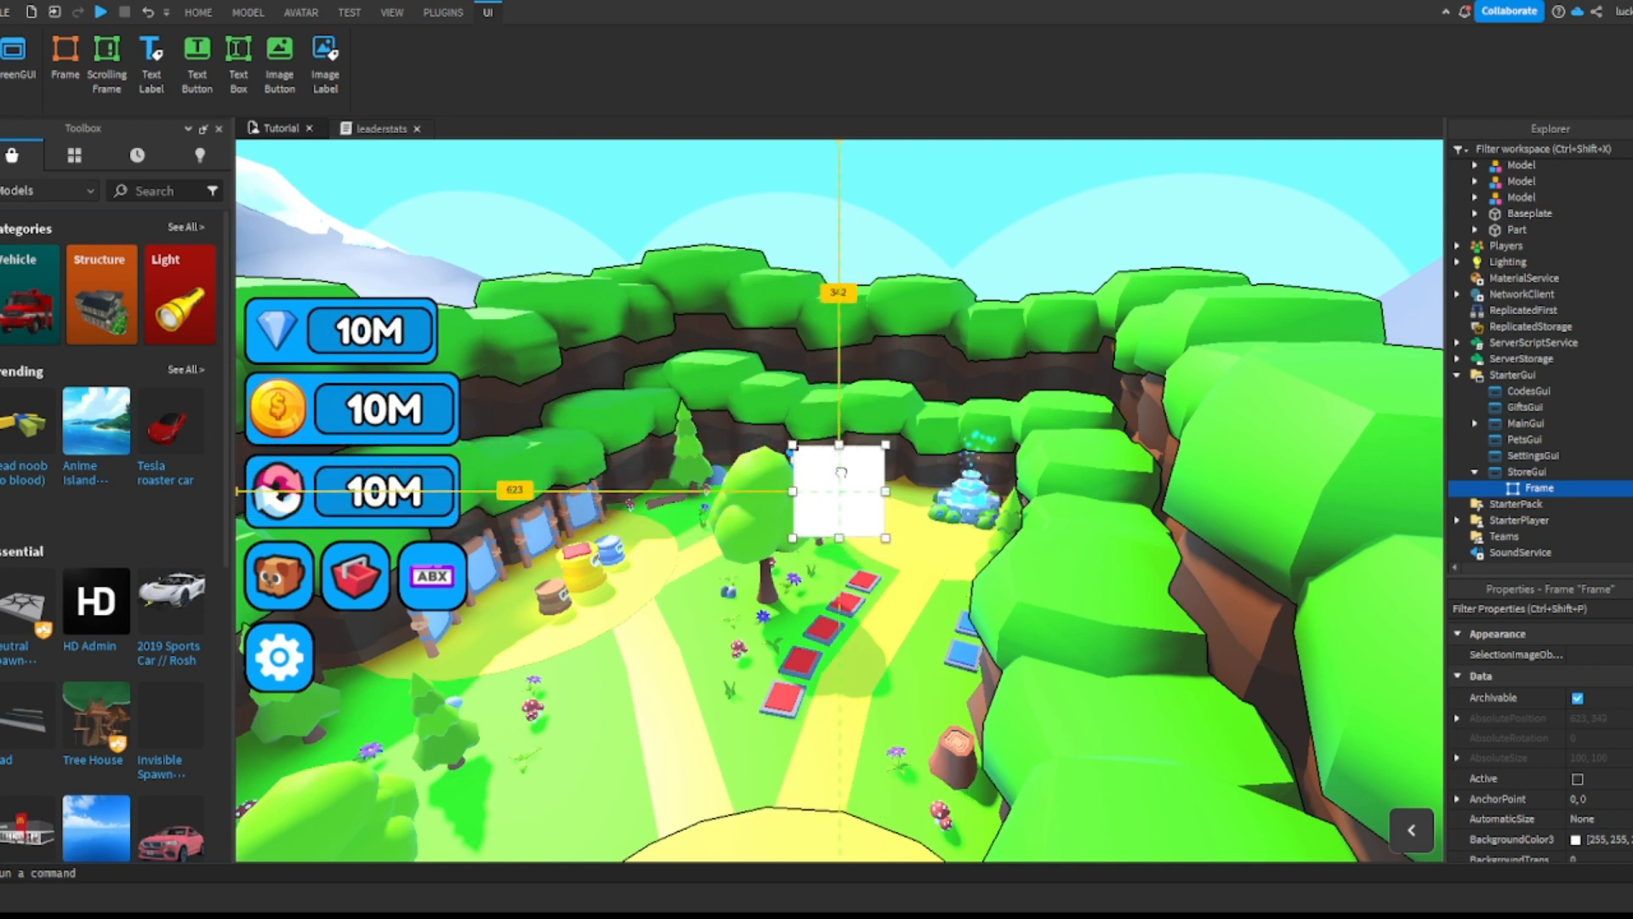
# Step: Run Unit Conversion on the new frame and enlarge it around its centre to about 710 x 495
pyautogui.click(434, 16)
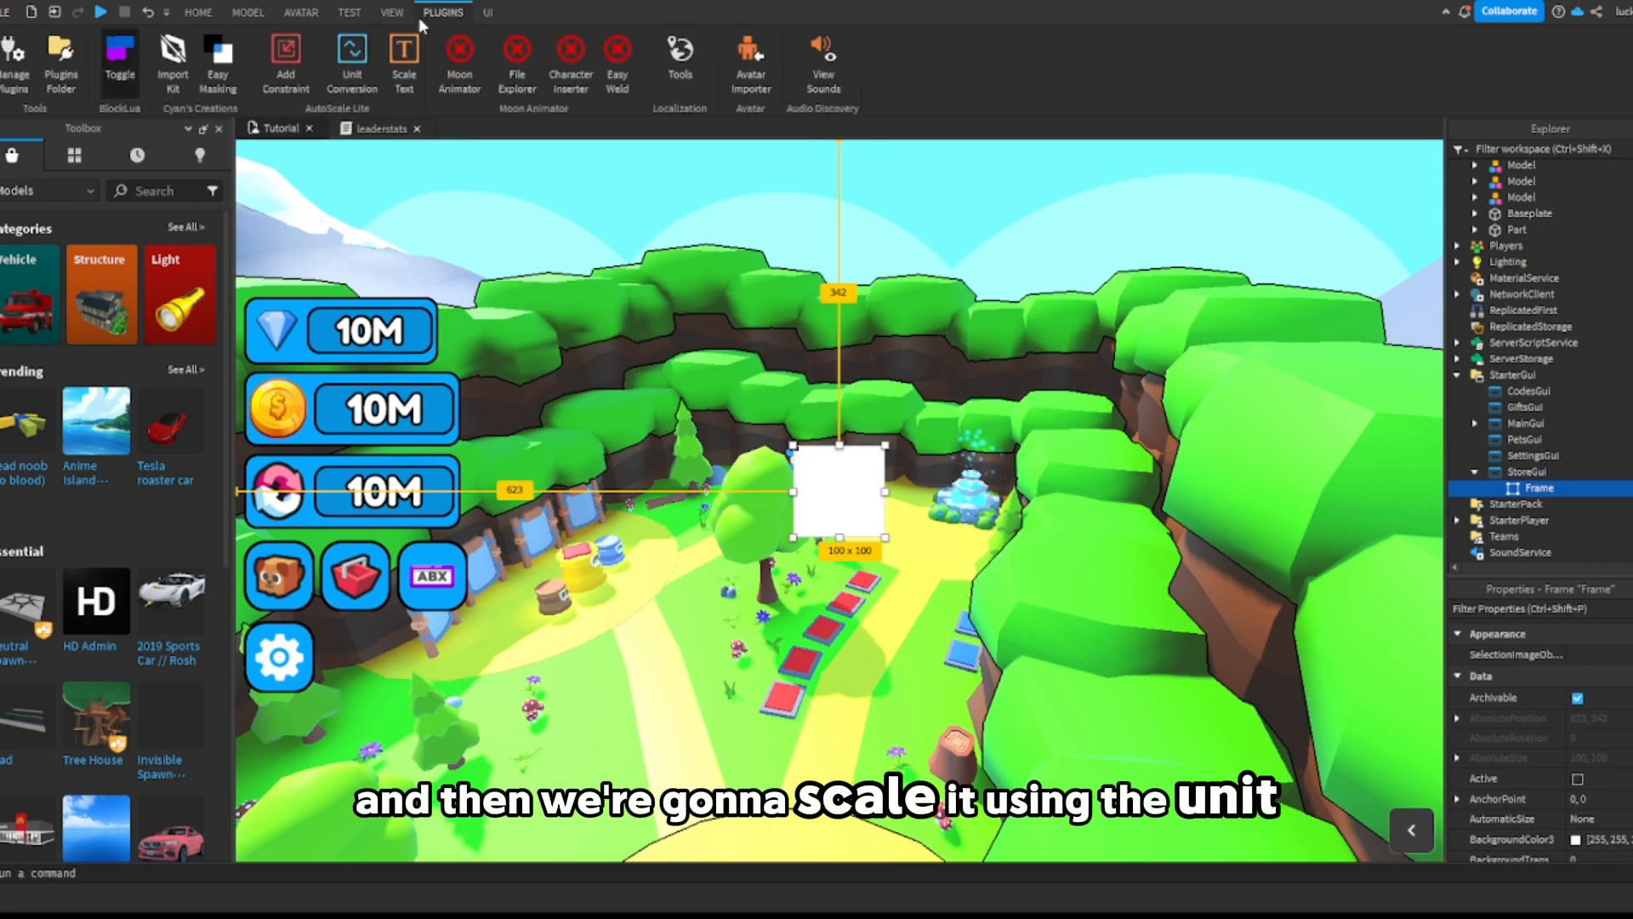
pyautogui.click(346, 54)
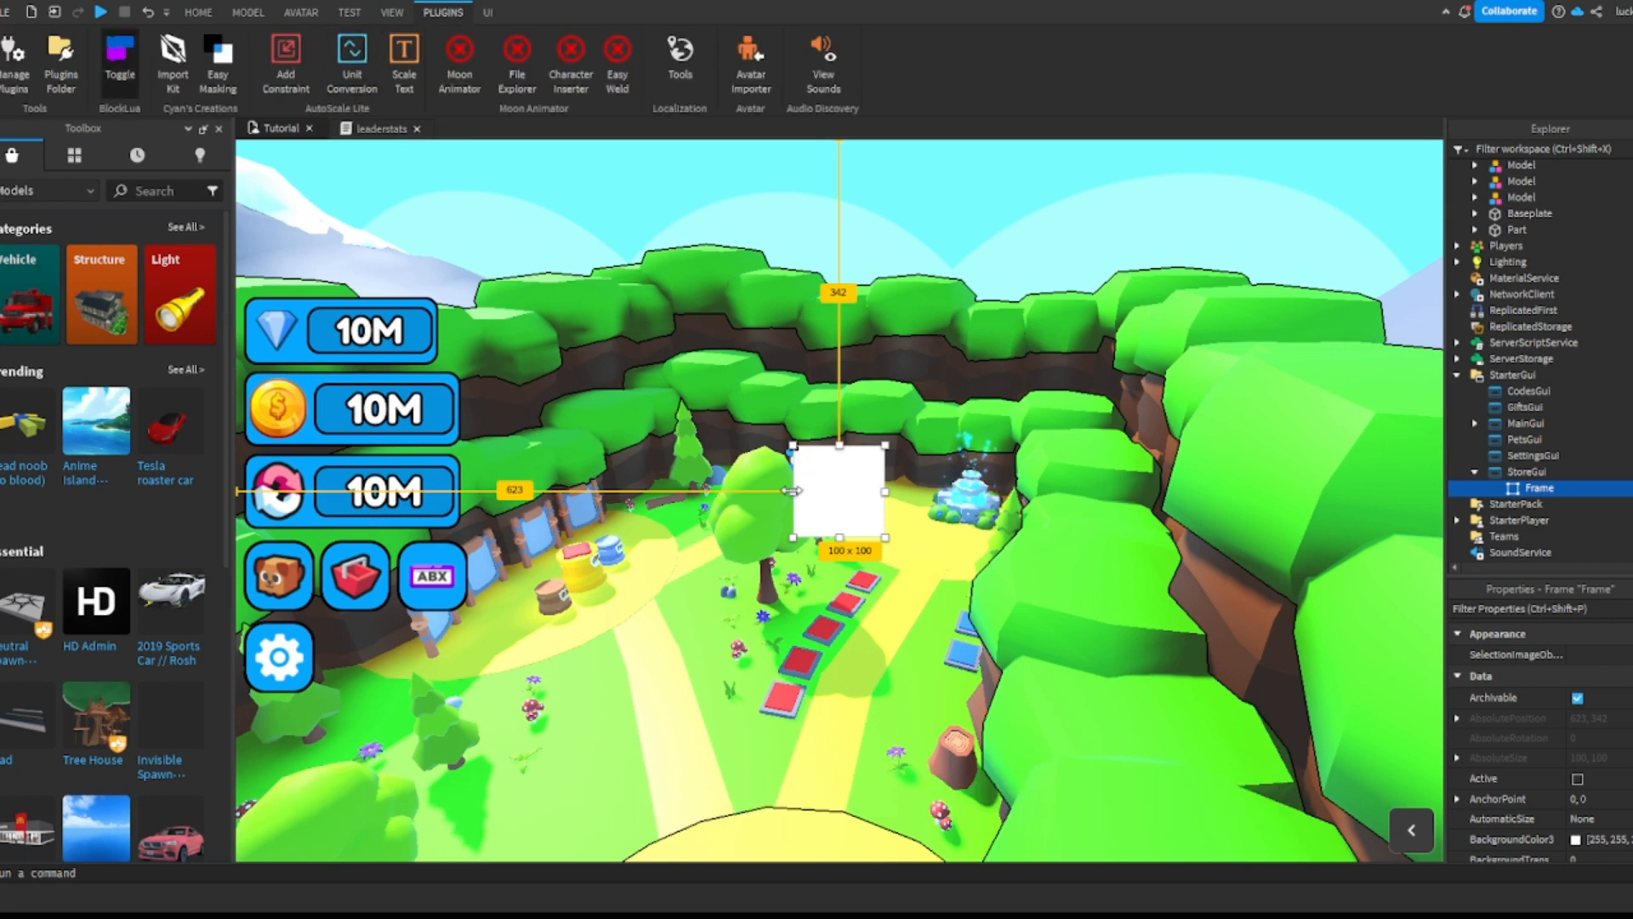
pyautogui.moveTo(793, 491); pyautogui.dragTo(358, 487)
pyautogui.moveTo(501, 481); pyautogui.dragTo(722, 484)
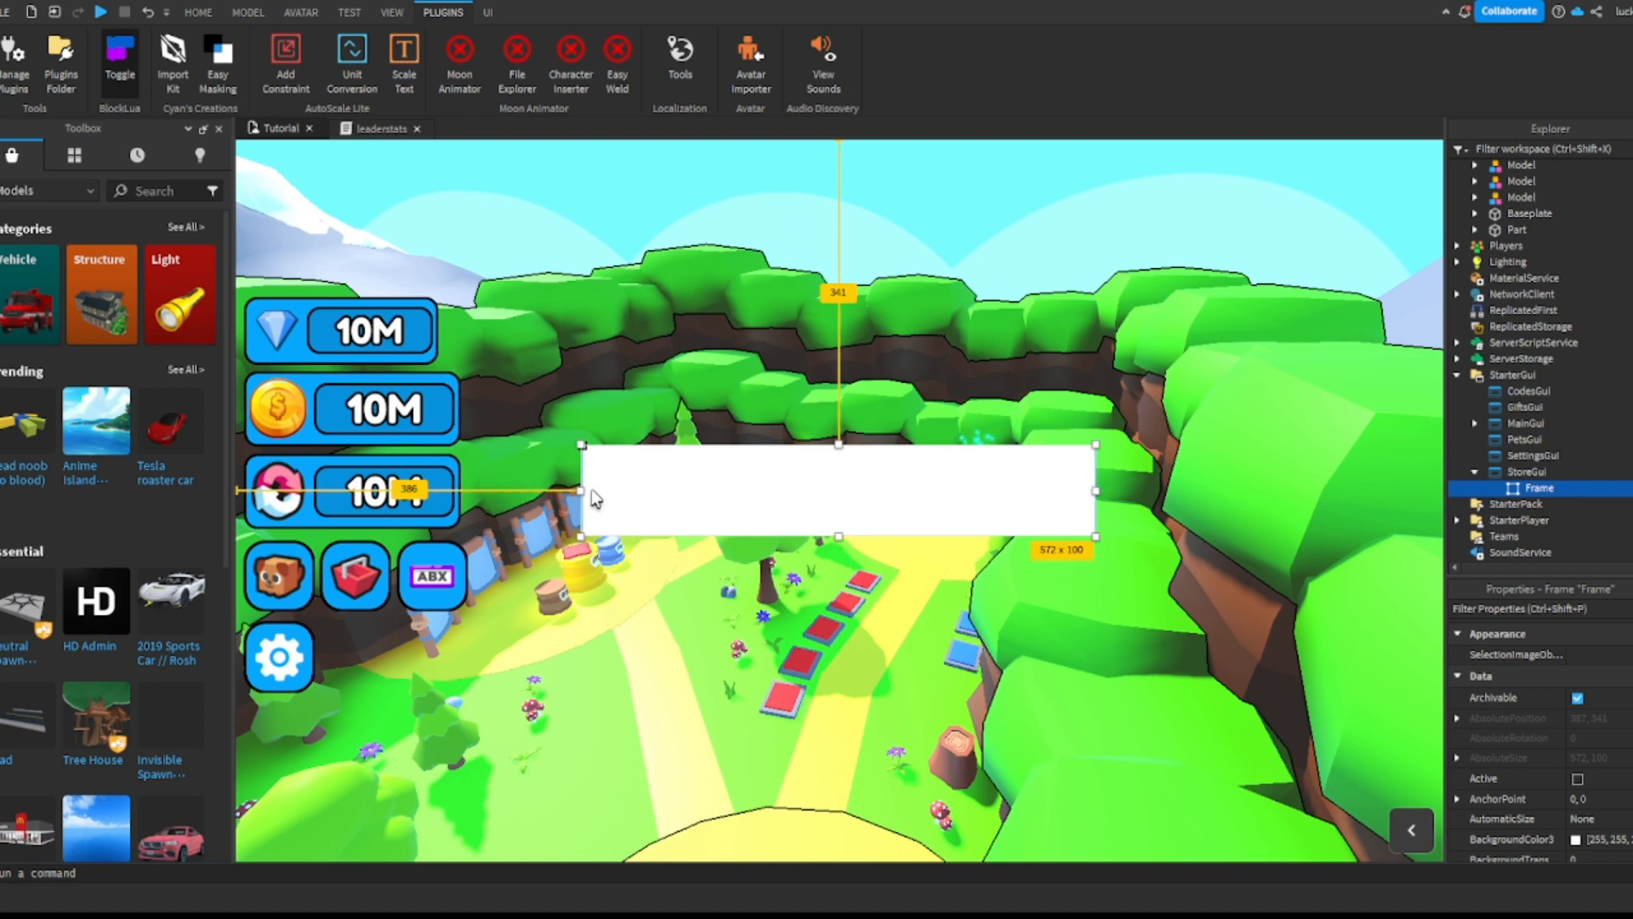
pyautogui.moveTo(582, 491); pyautogui.dragTo(456, 491)
pyautogui.moveTo(594, 486); pyautogui.dragTo(657, 491)
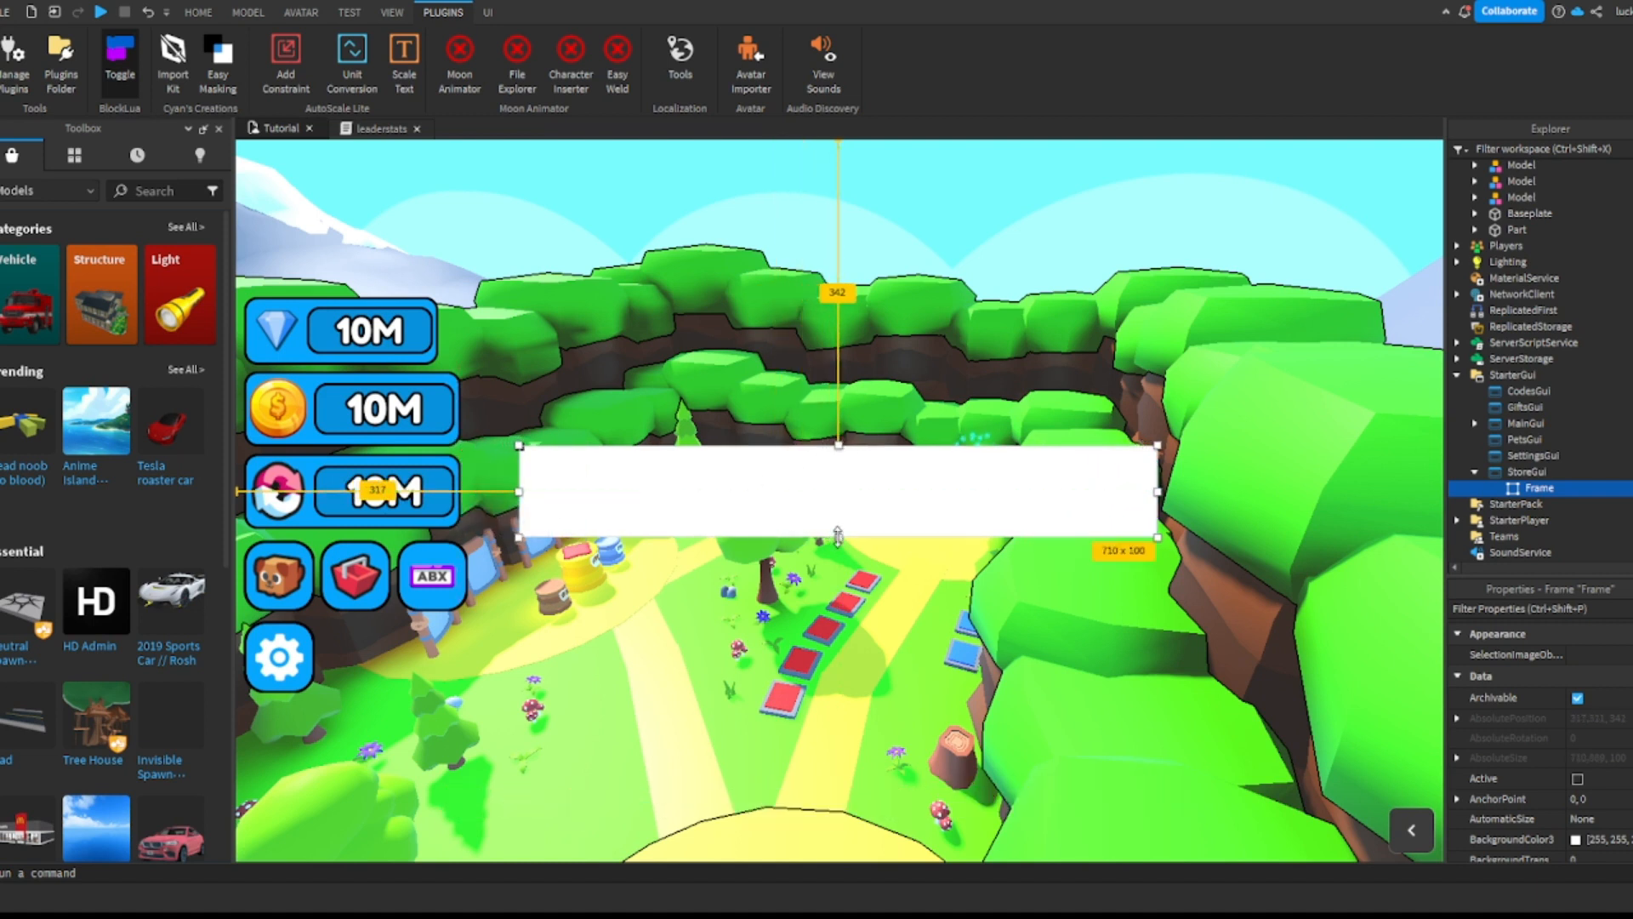
pyautogui.moveTo(838, 537); pyautogui.dragTo(843, 745)
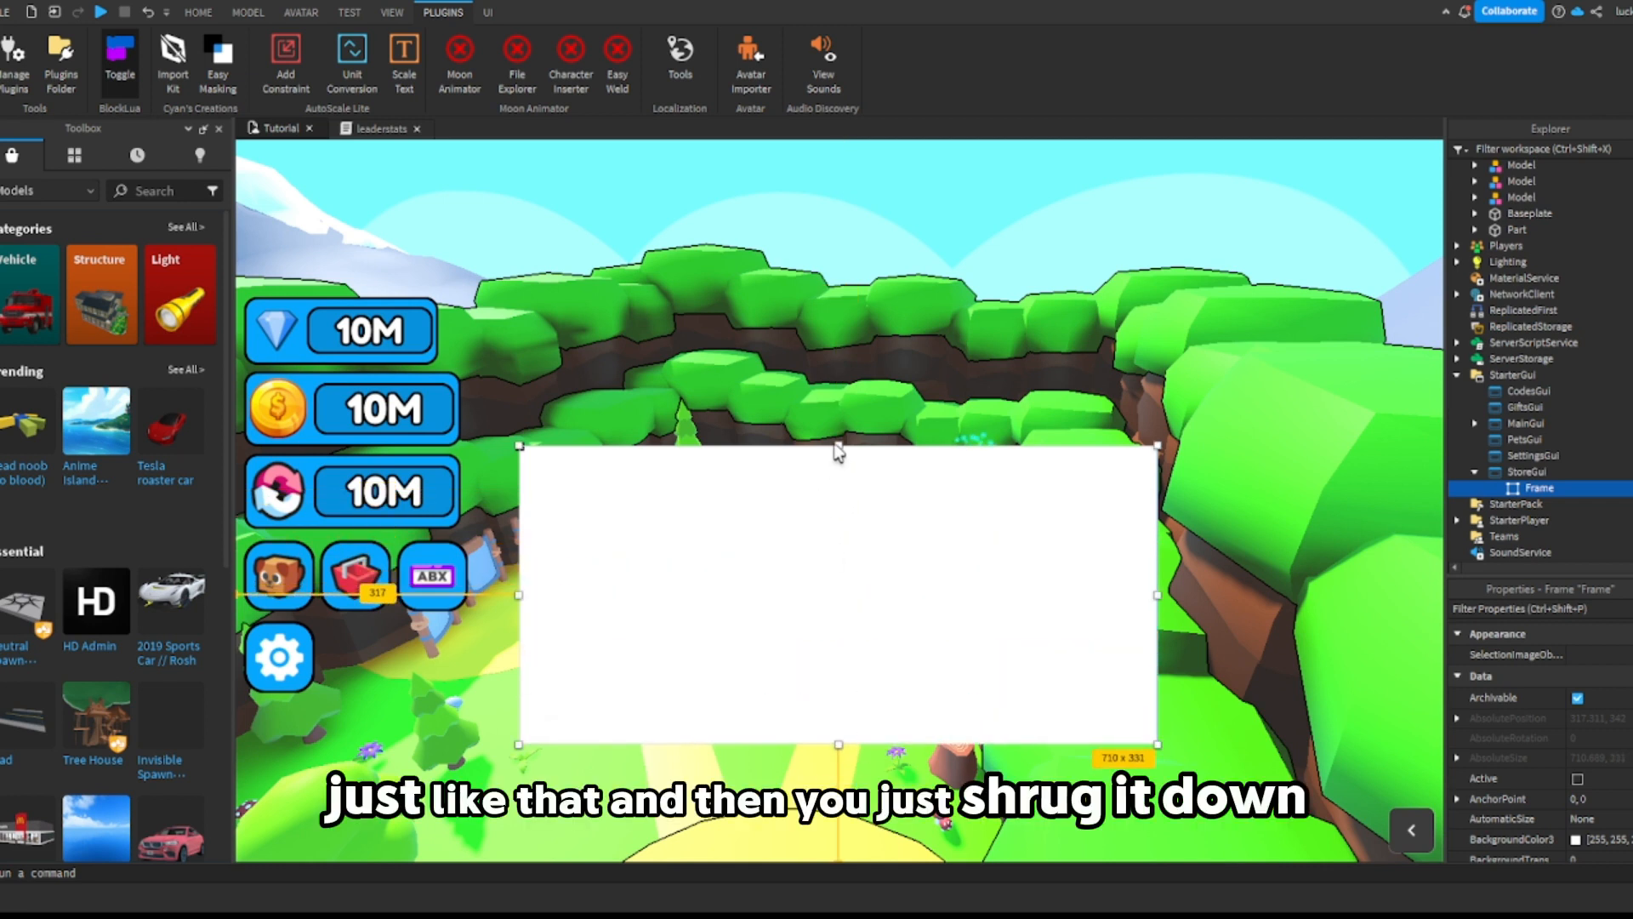
pyautogui.moveTo(838, 446); pyautogui.dragTo(837, 296)
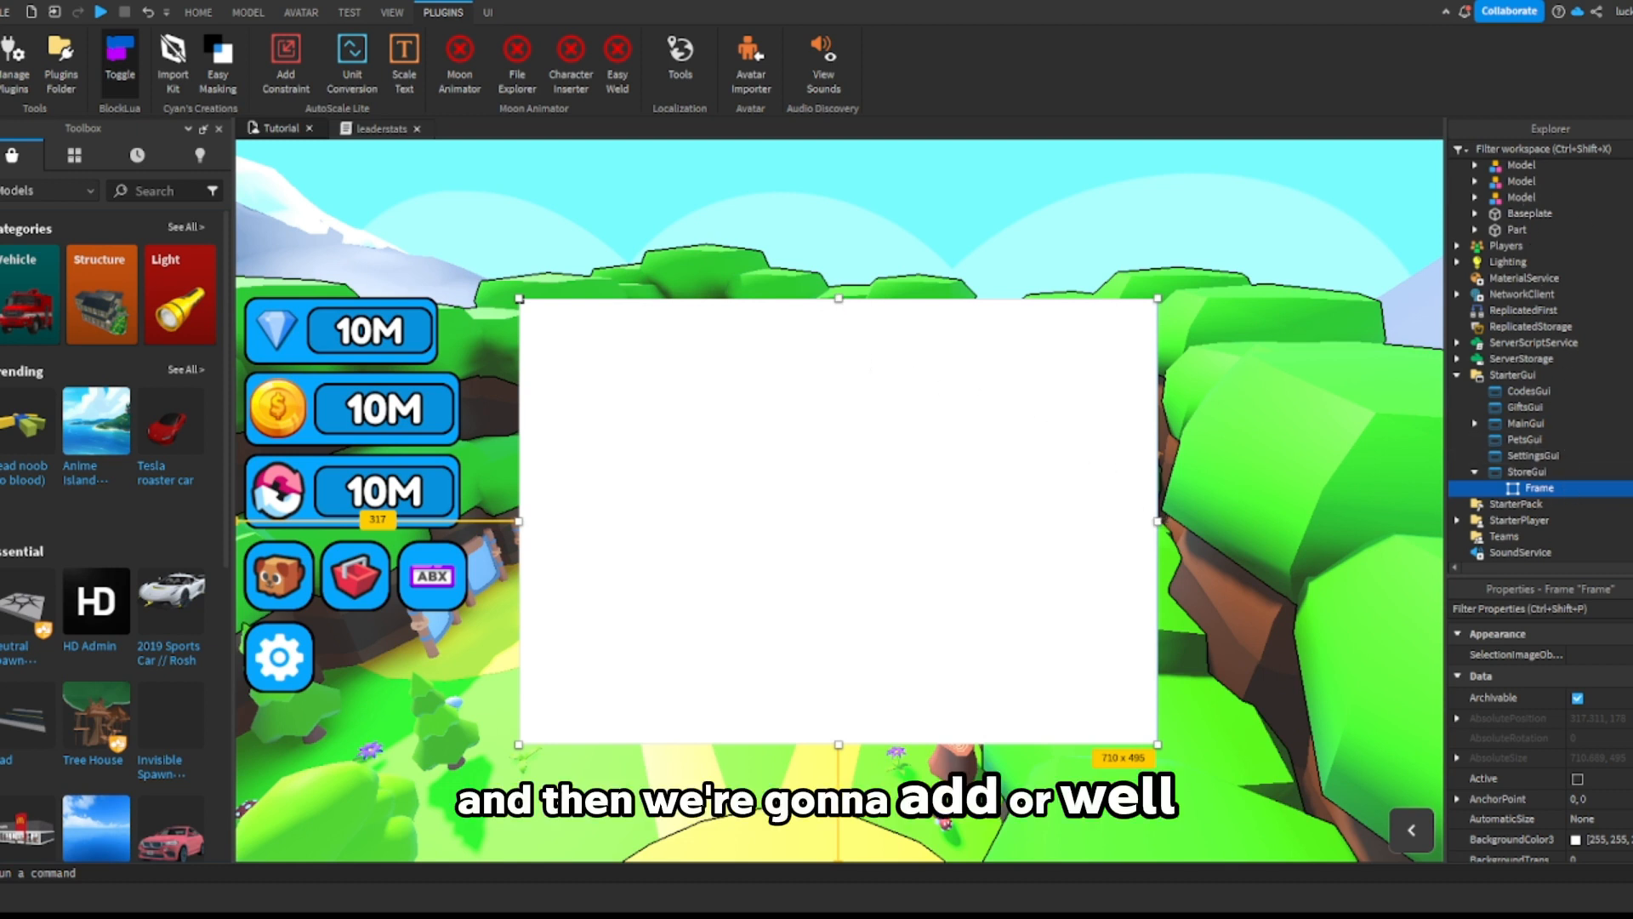
# Step: Set the frame's background color to bright blue and add a UIStroke with a thickness of 3
pyautogui.scroll(-3, 1531, 723)
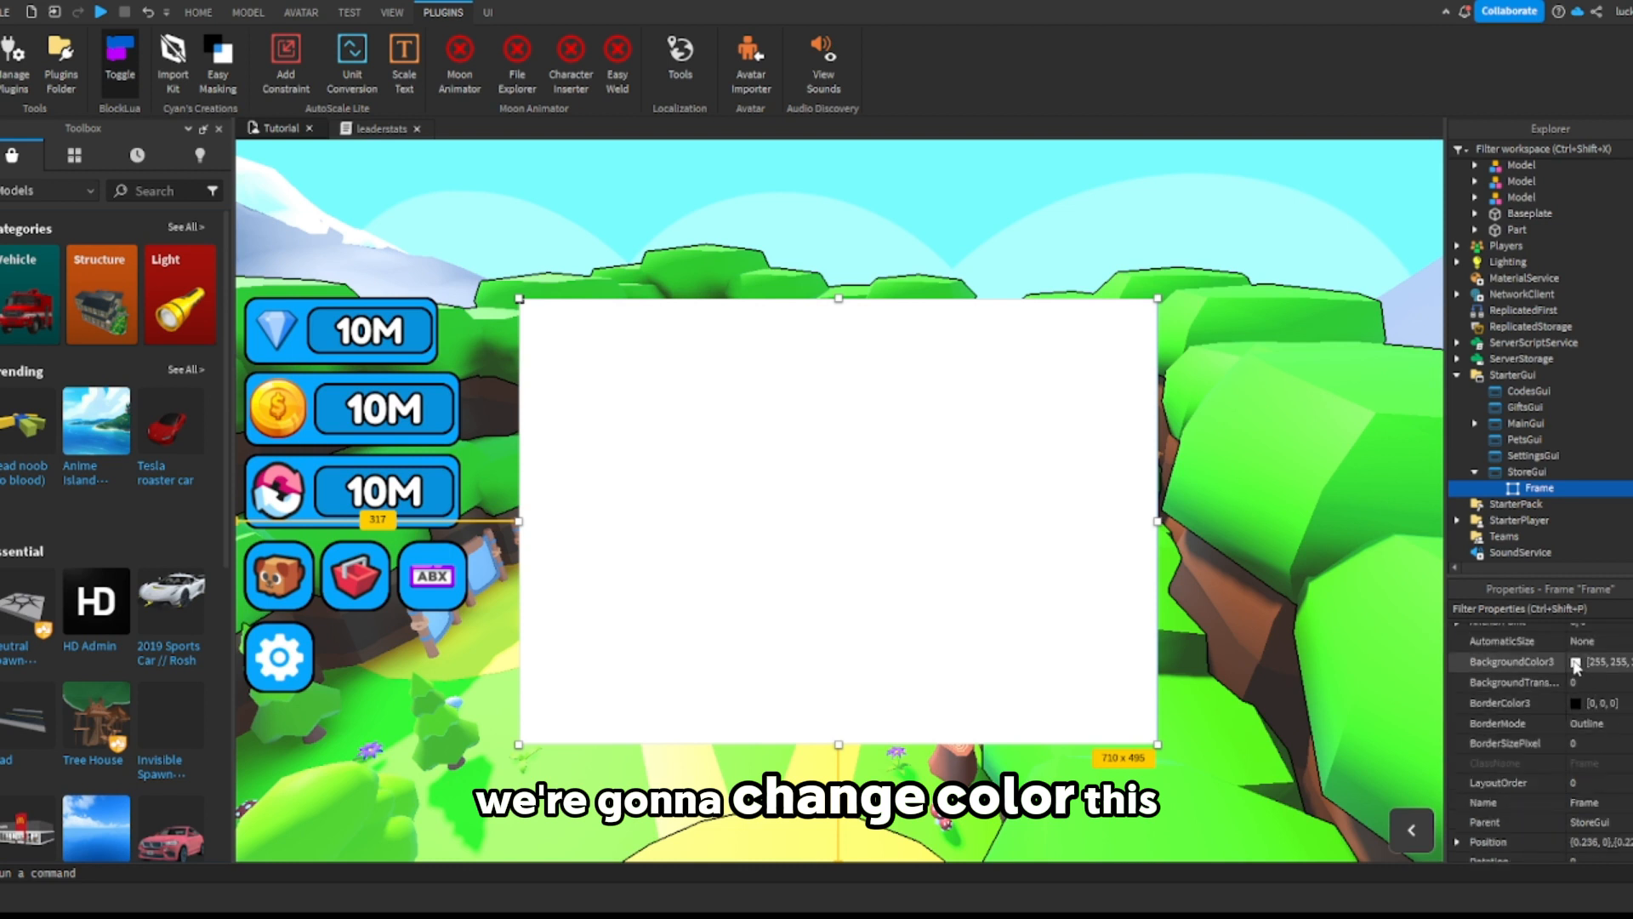
pyautogui.click(1511, 661)
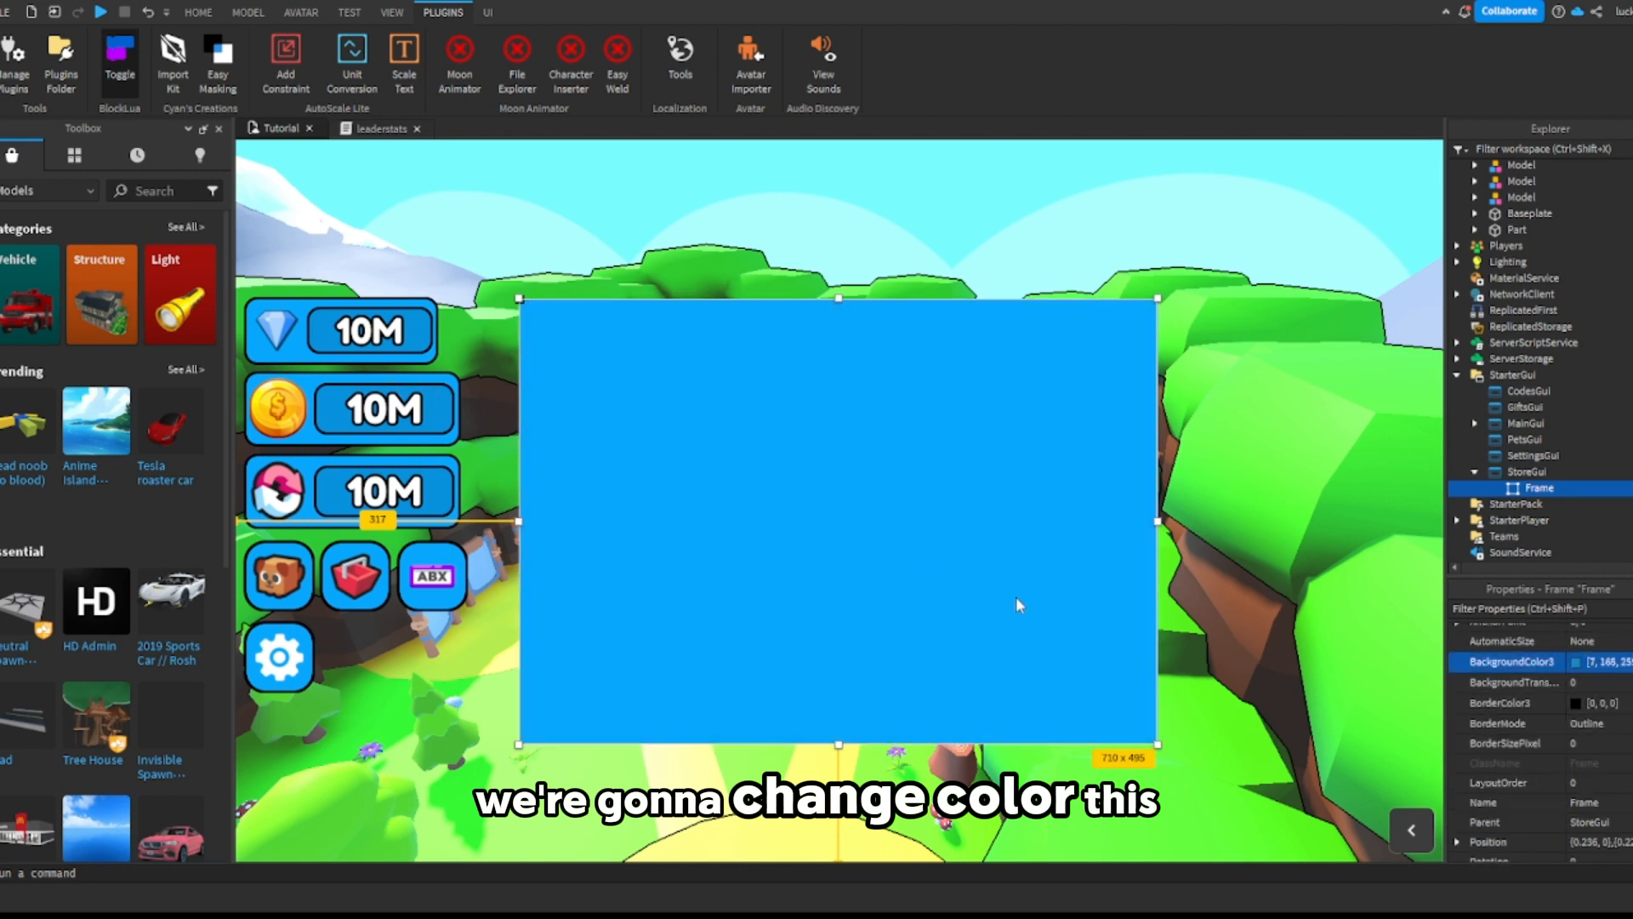
pyautogui.moveTo(1569, 488)
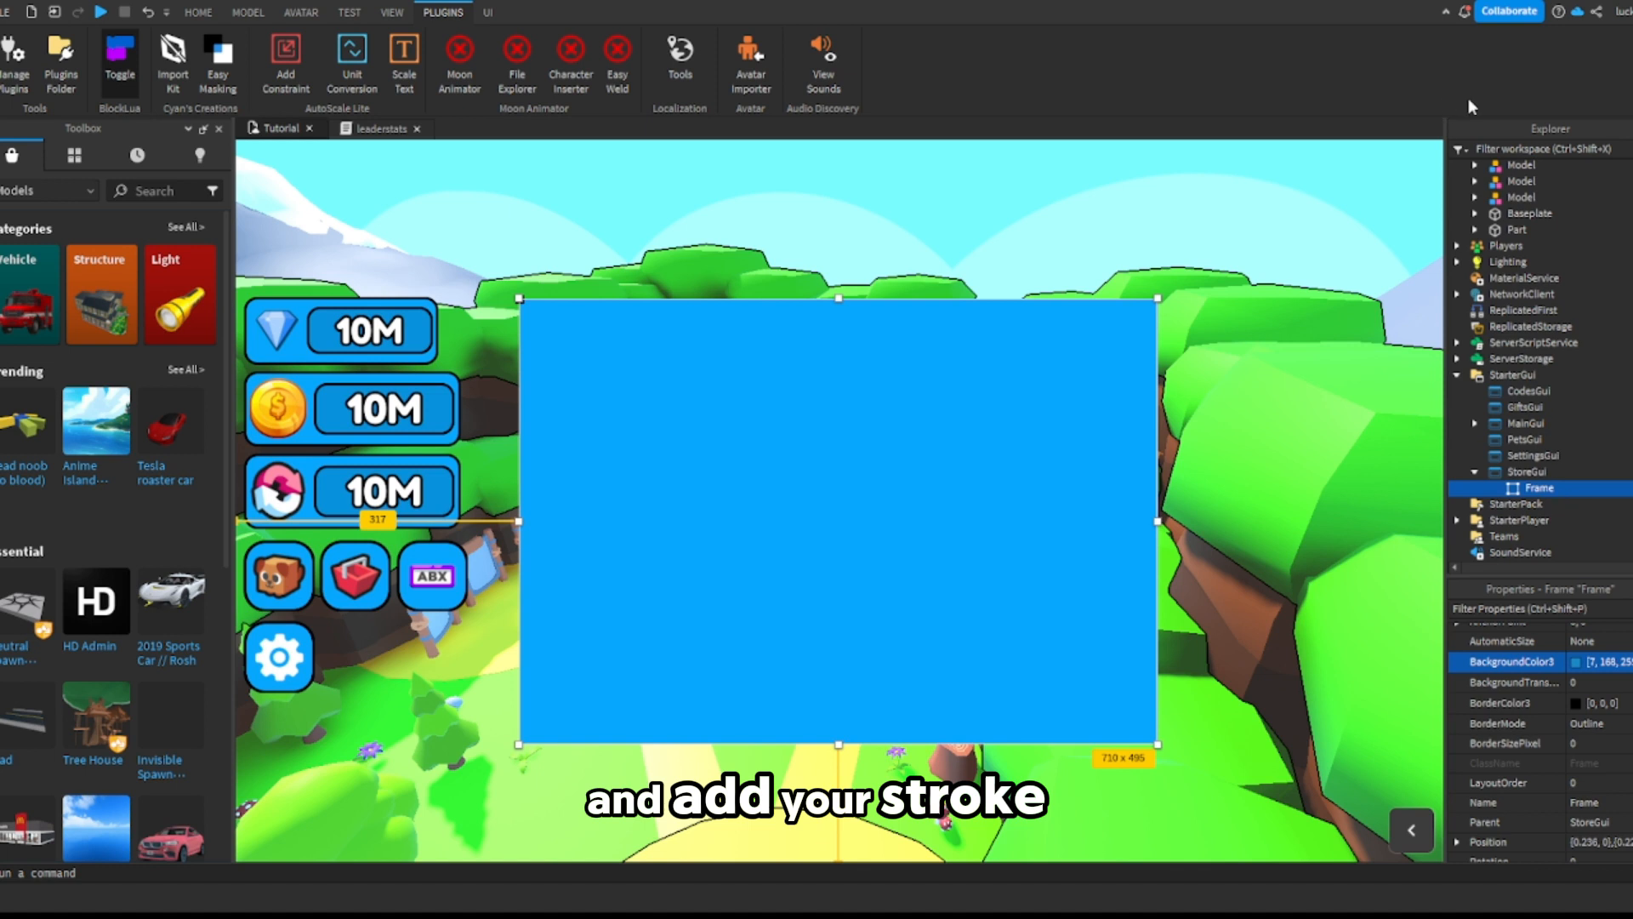
pyautogui.press('Return')
pyautogui.click(1532, 504)
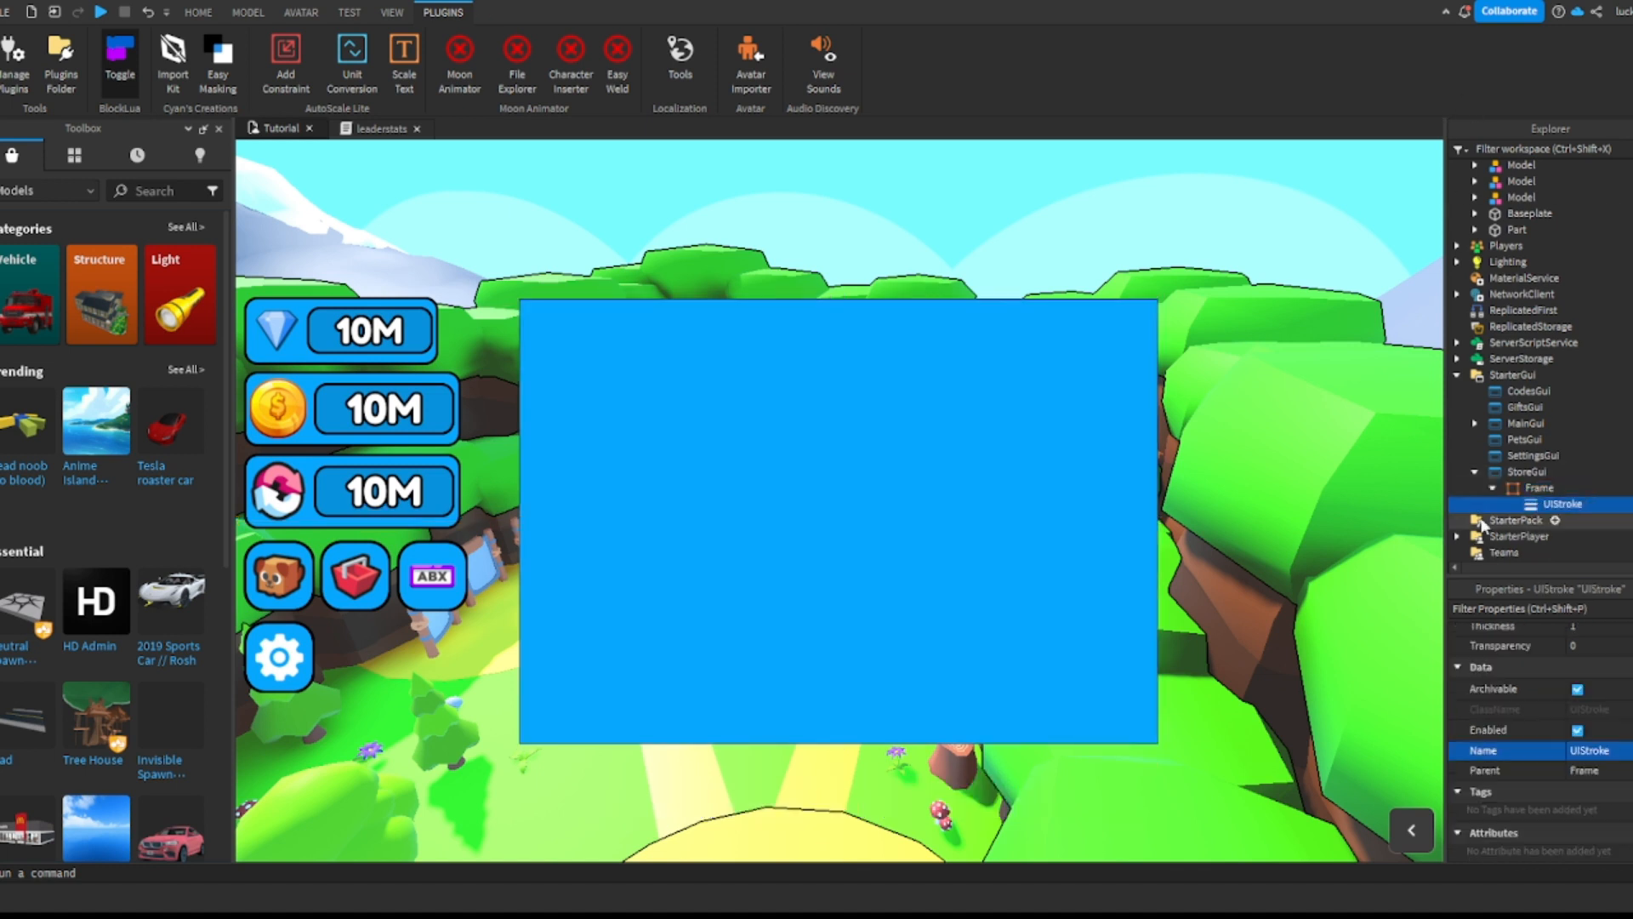
pyautogui.scroll(1, 1582, 646)
pyautogui.click(1583, 632)
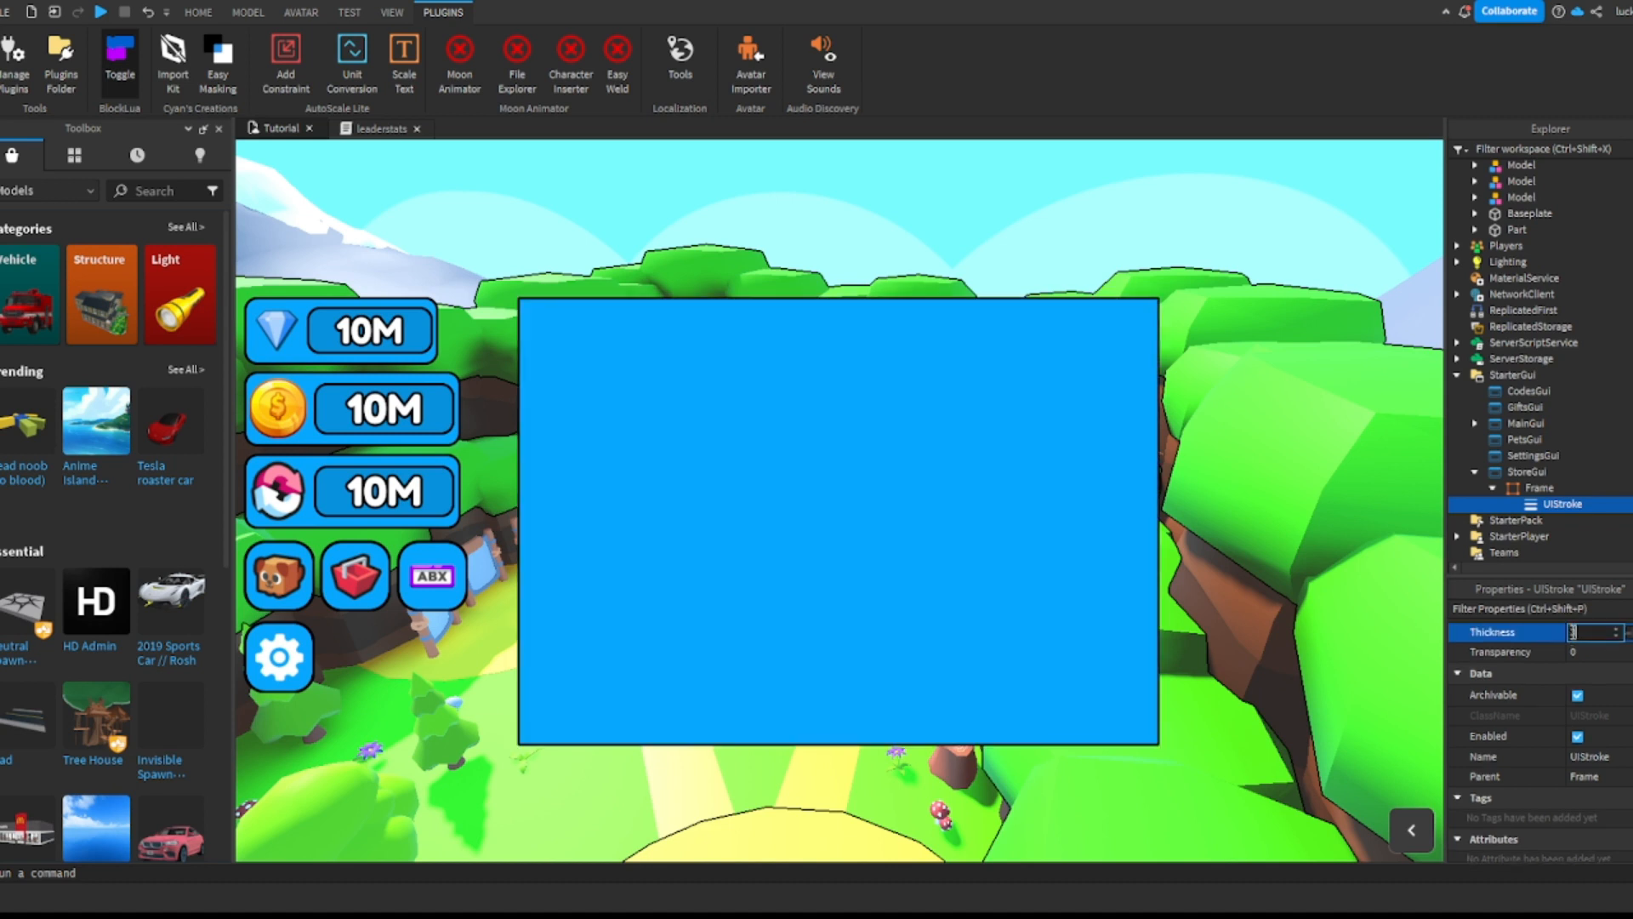
# Step: Add a UICorner to the store frame and edit its CornerRadius to slightly round the corners
pyautogui.click(1541, 488)
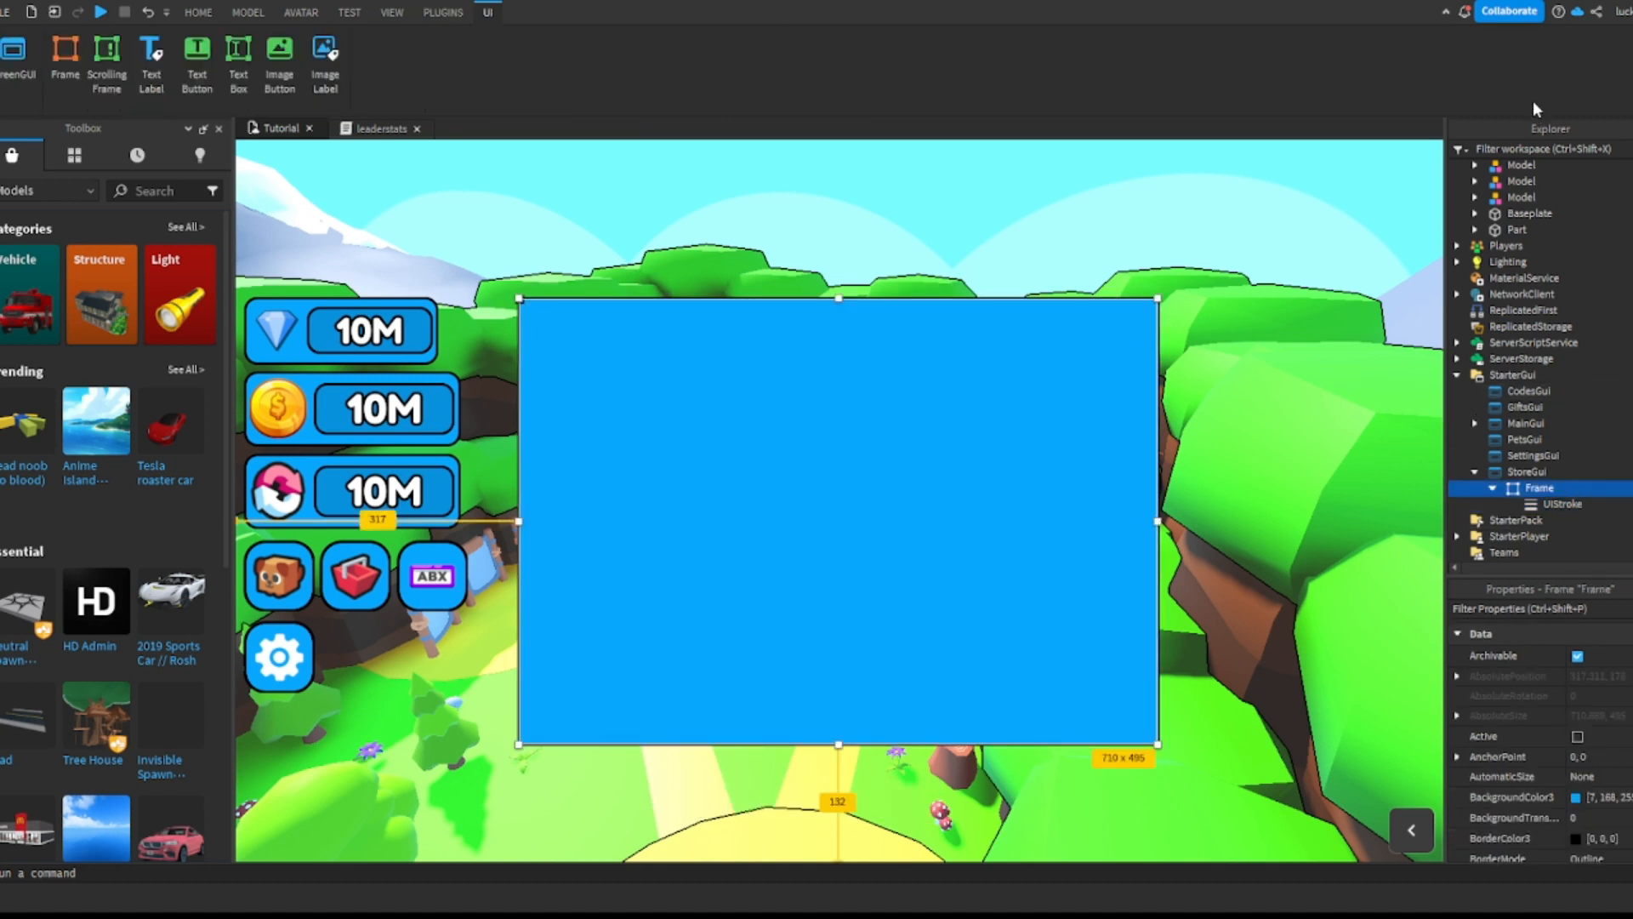
pyautogui.click(1535, 109)
pyautogui.click(1540, 505)
pyautogui.click(1604, 656)
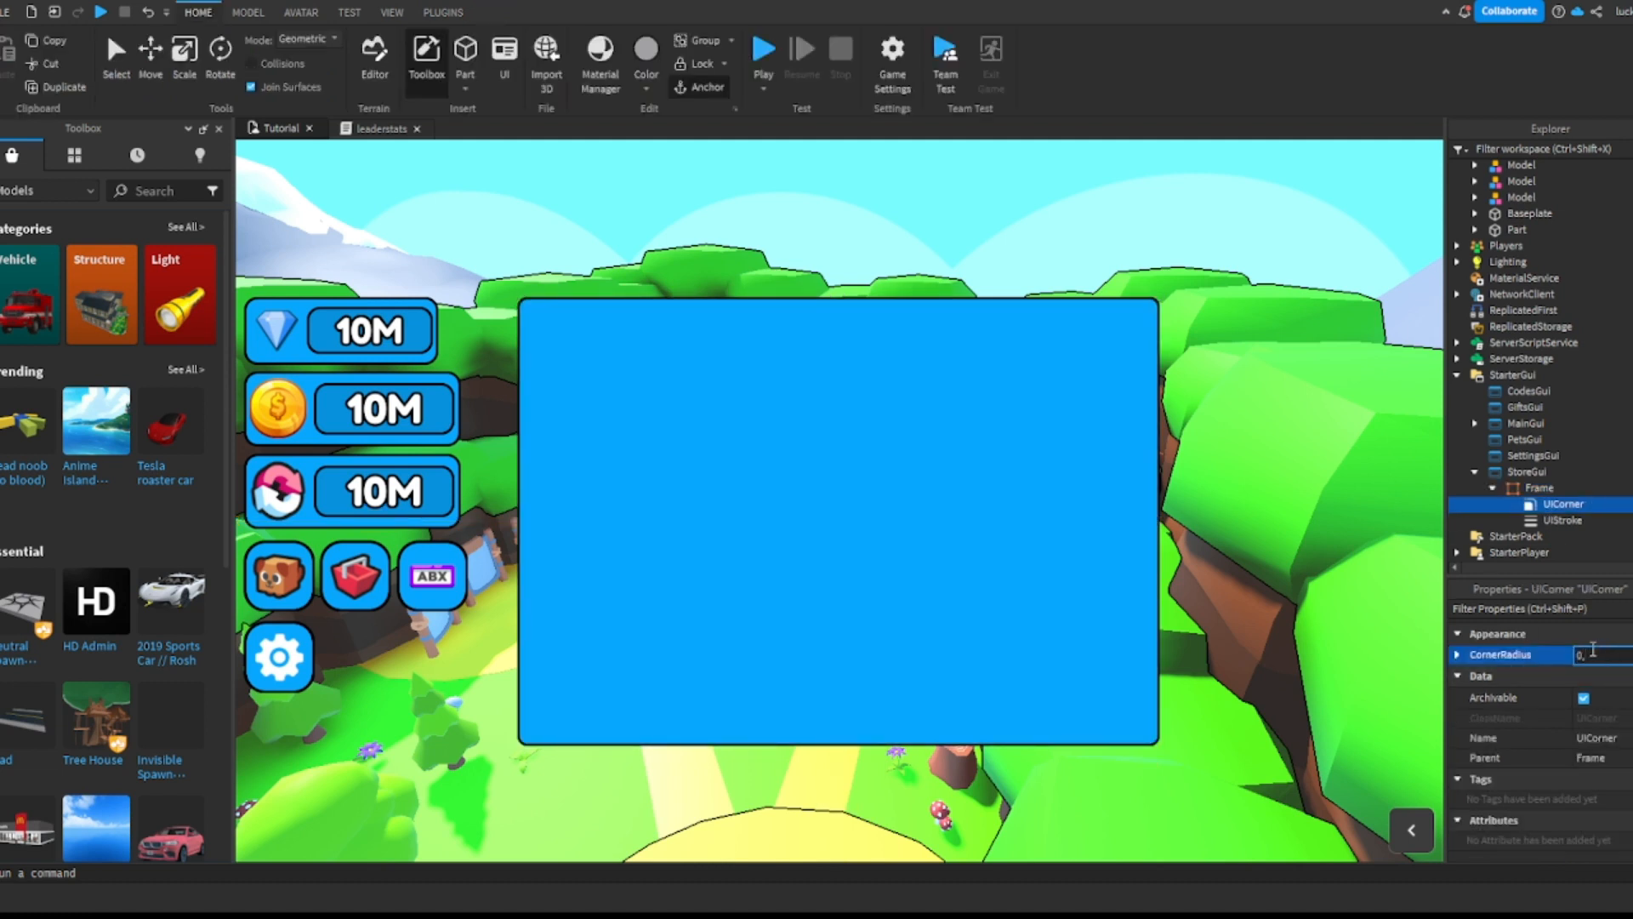
pyautogui.click(1617, 655)
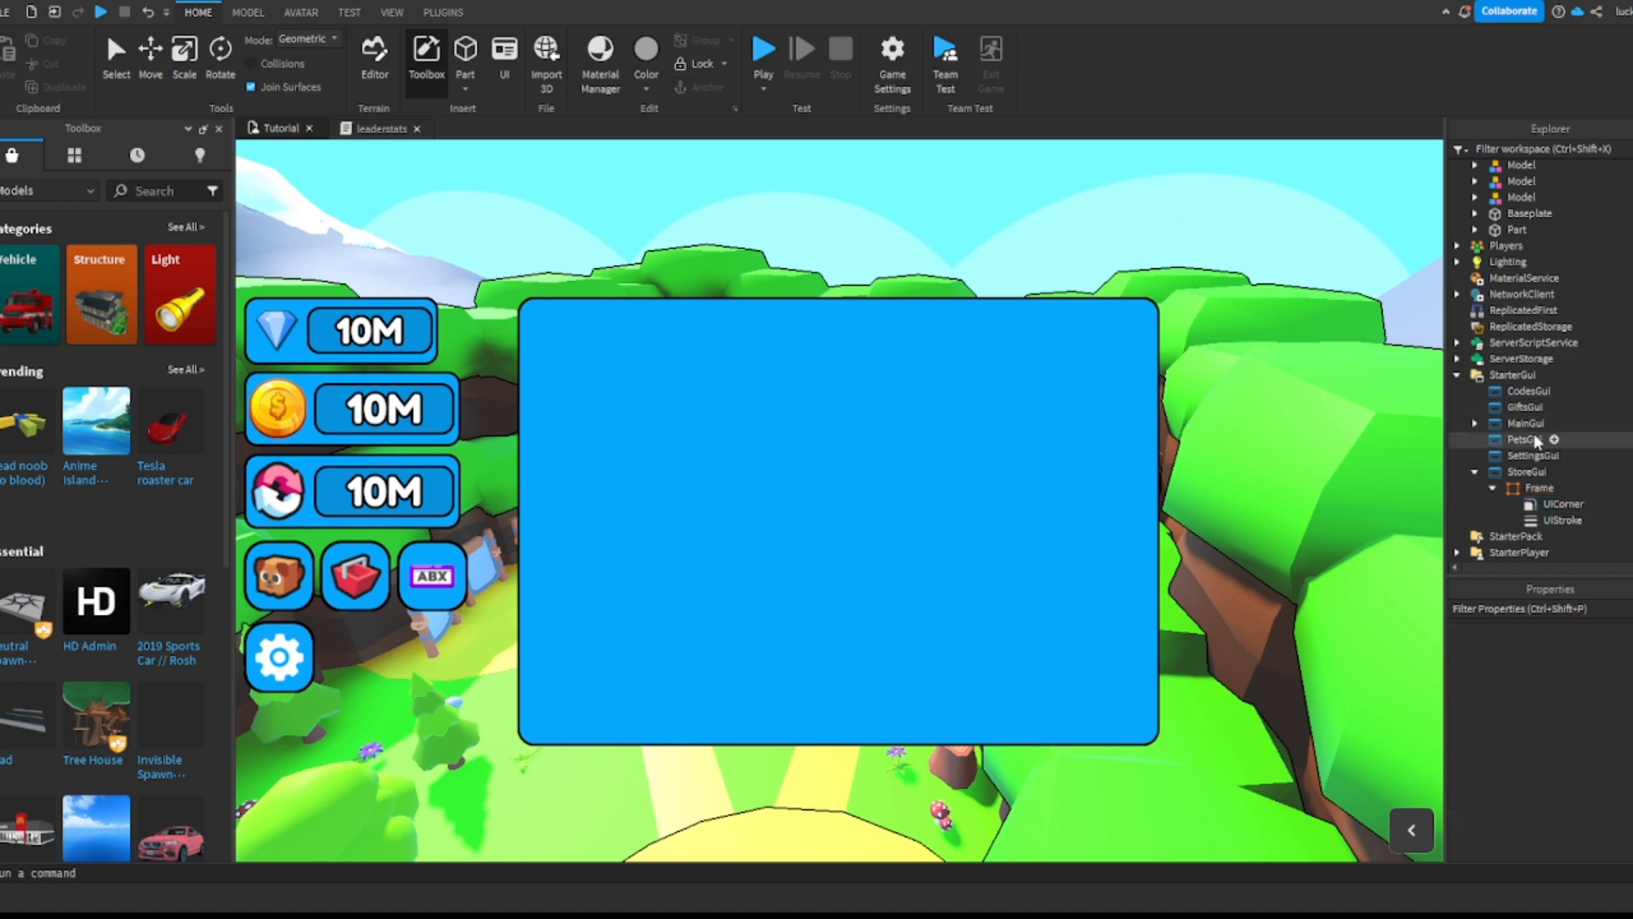
# Step: Duplicate the store frame as Top and shrink the copy to about 237 x 103, centred over the original's upper edge
pyautogui.click(1495, 492)
pyautogui.click(1493, 488)
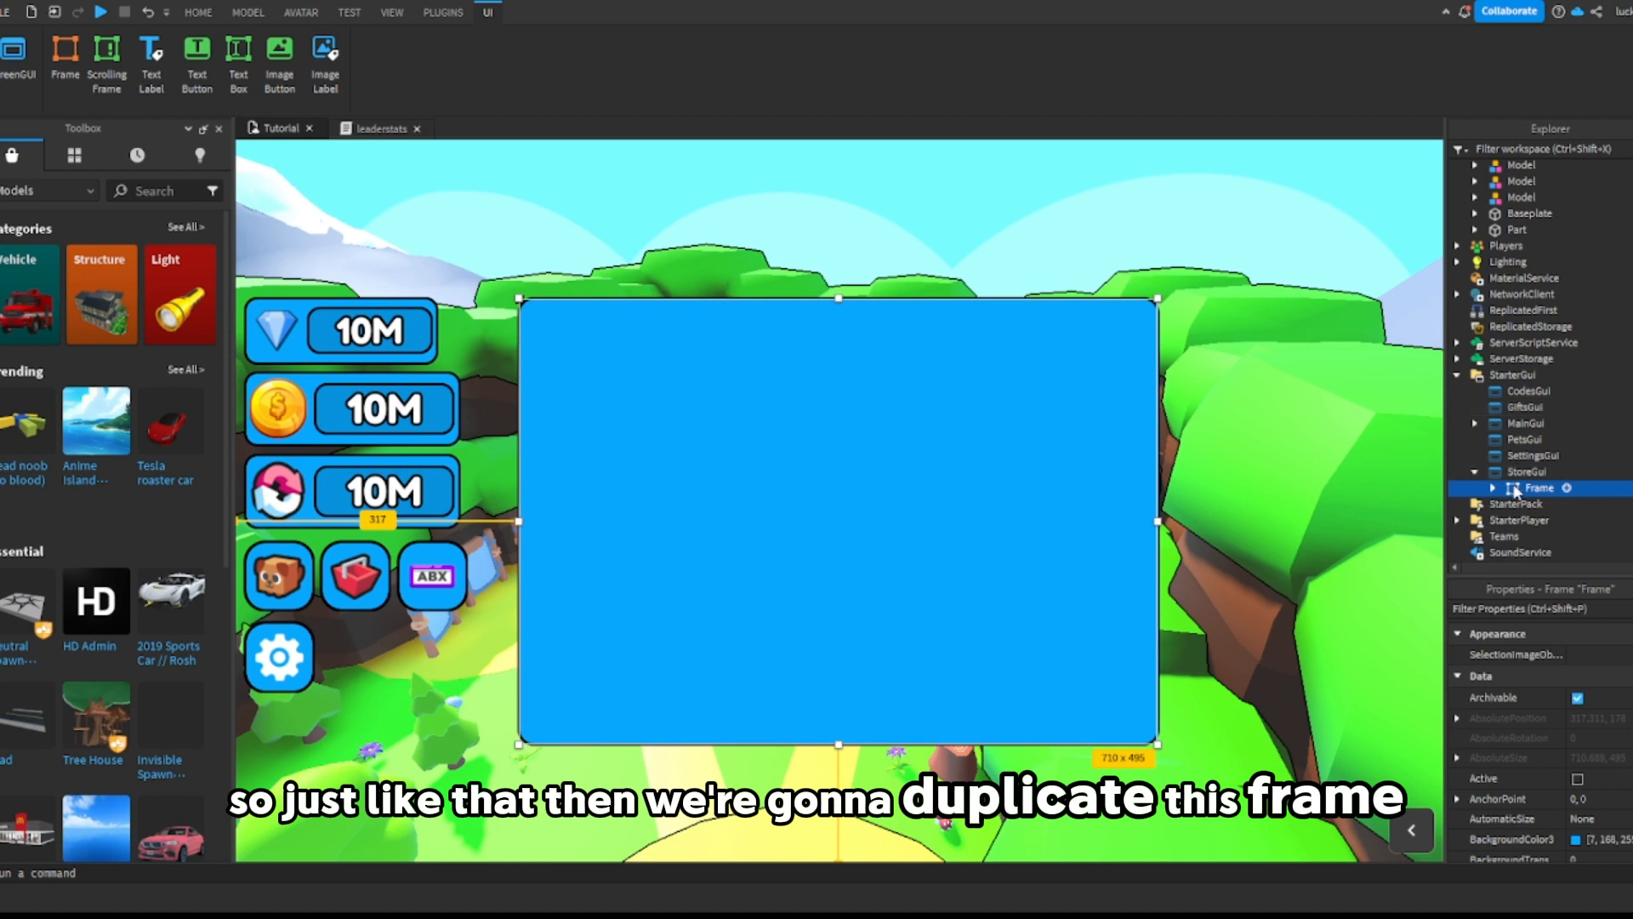
pyautogui.hotkey('ctrl', 'd')
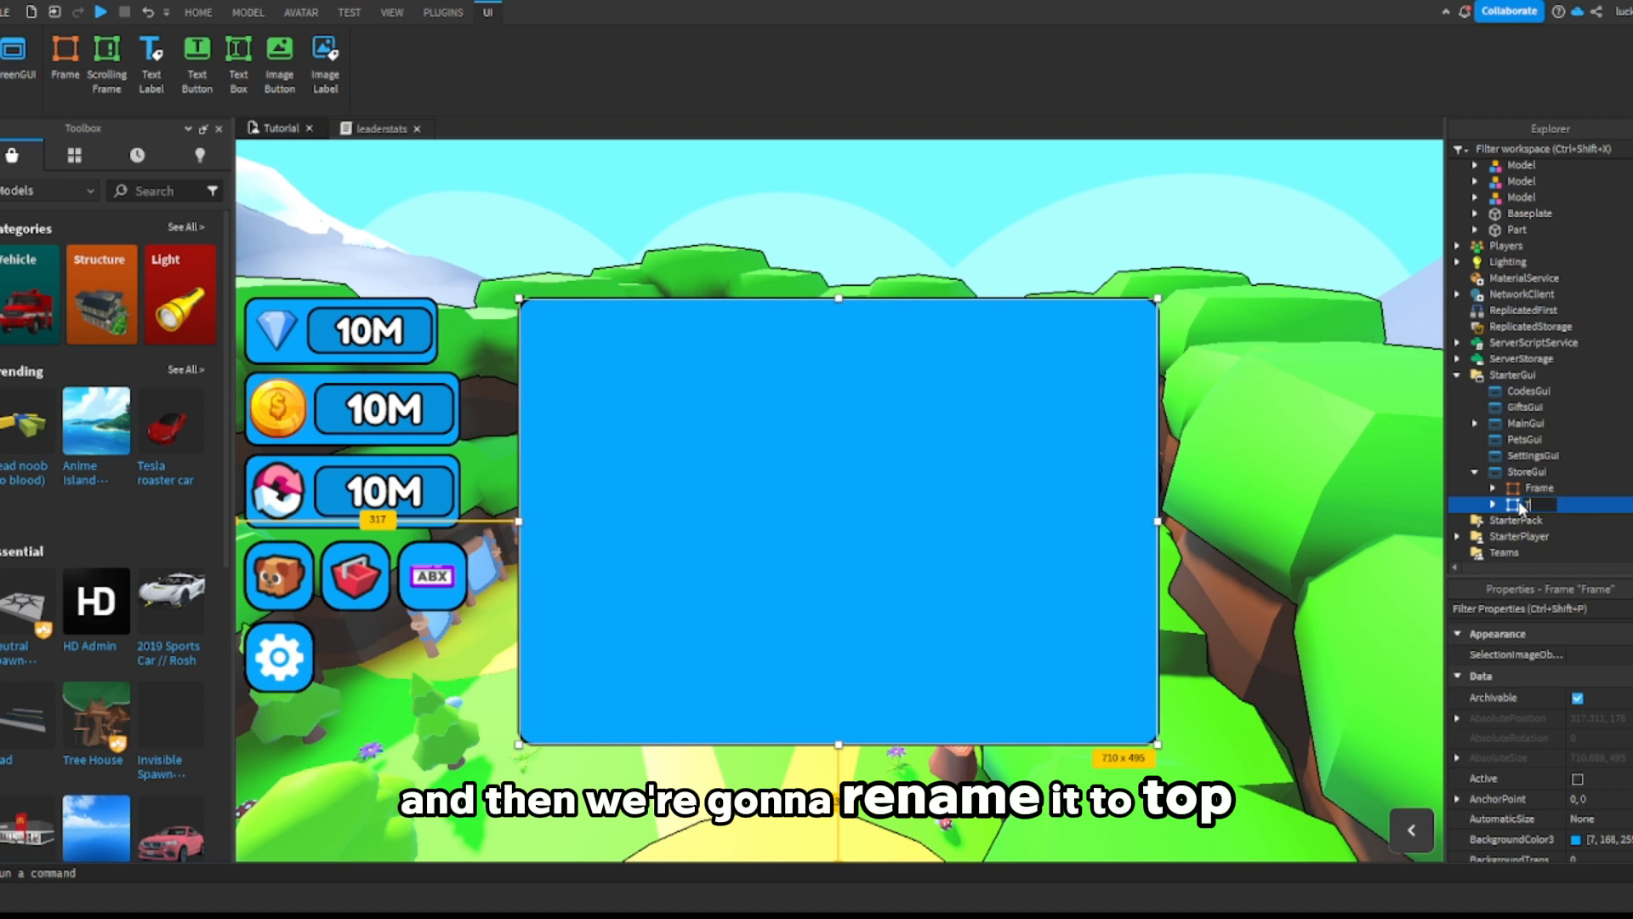
pyautogui.press('Return')
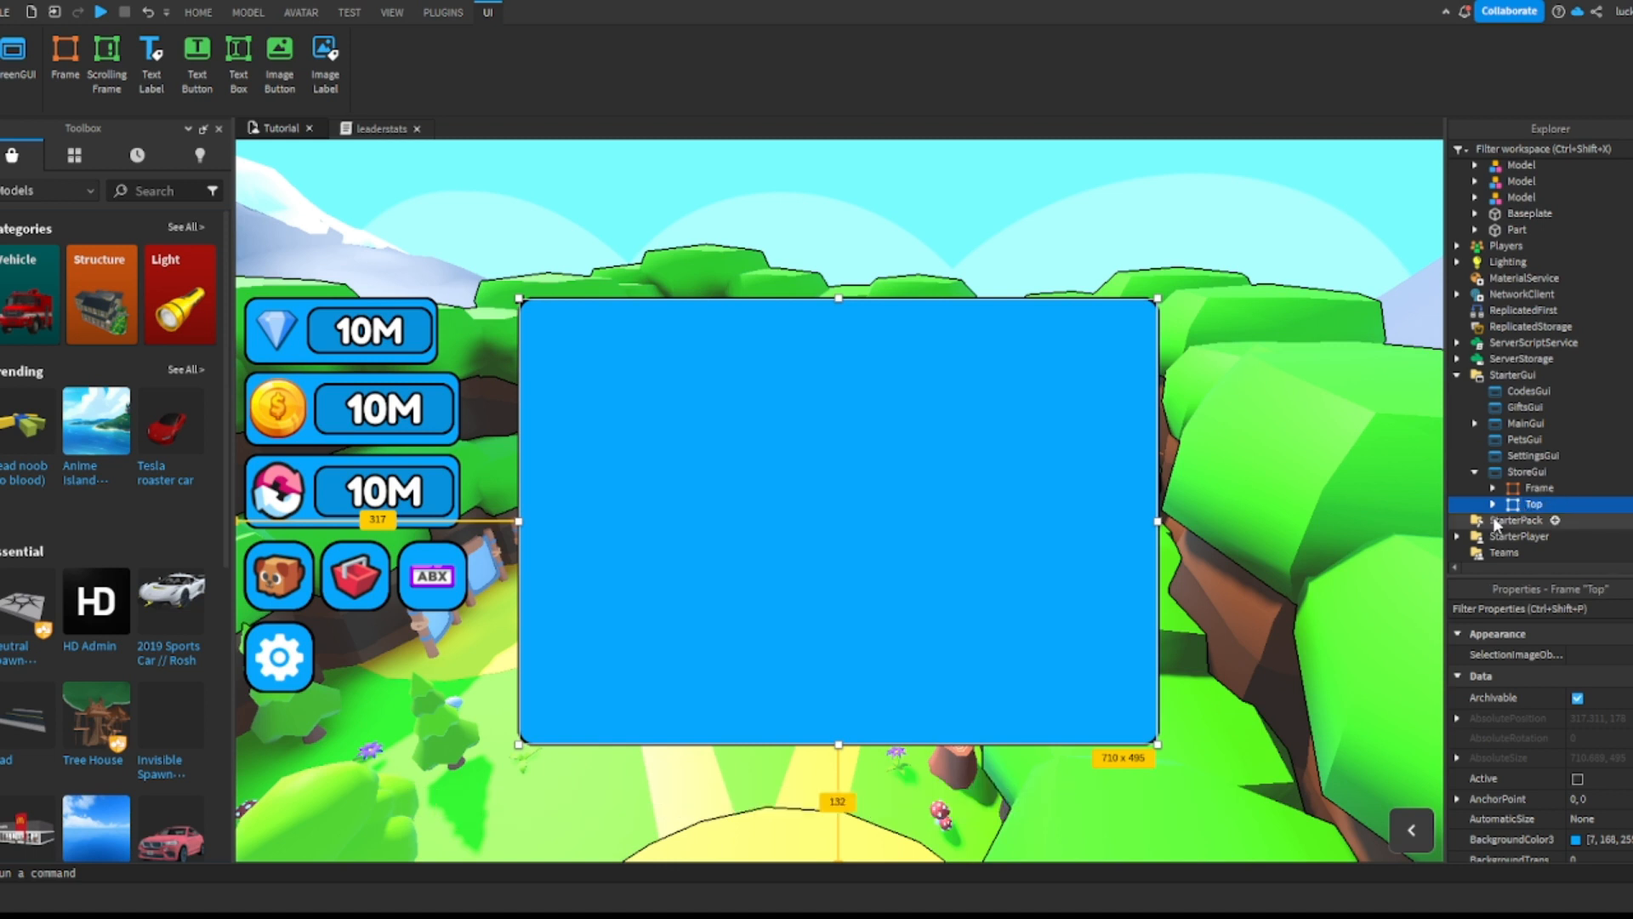
pyautogui.moveTo(1155, 742); pyautogui.dragTo(909, 304)
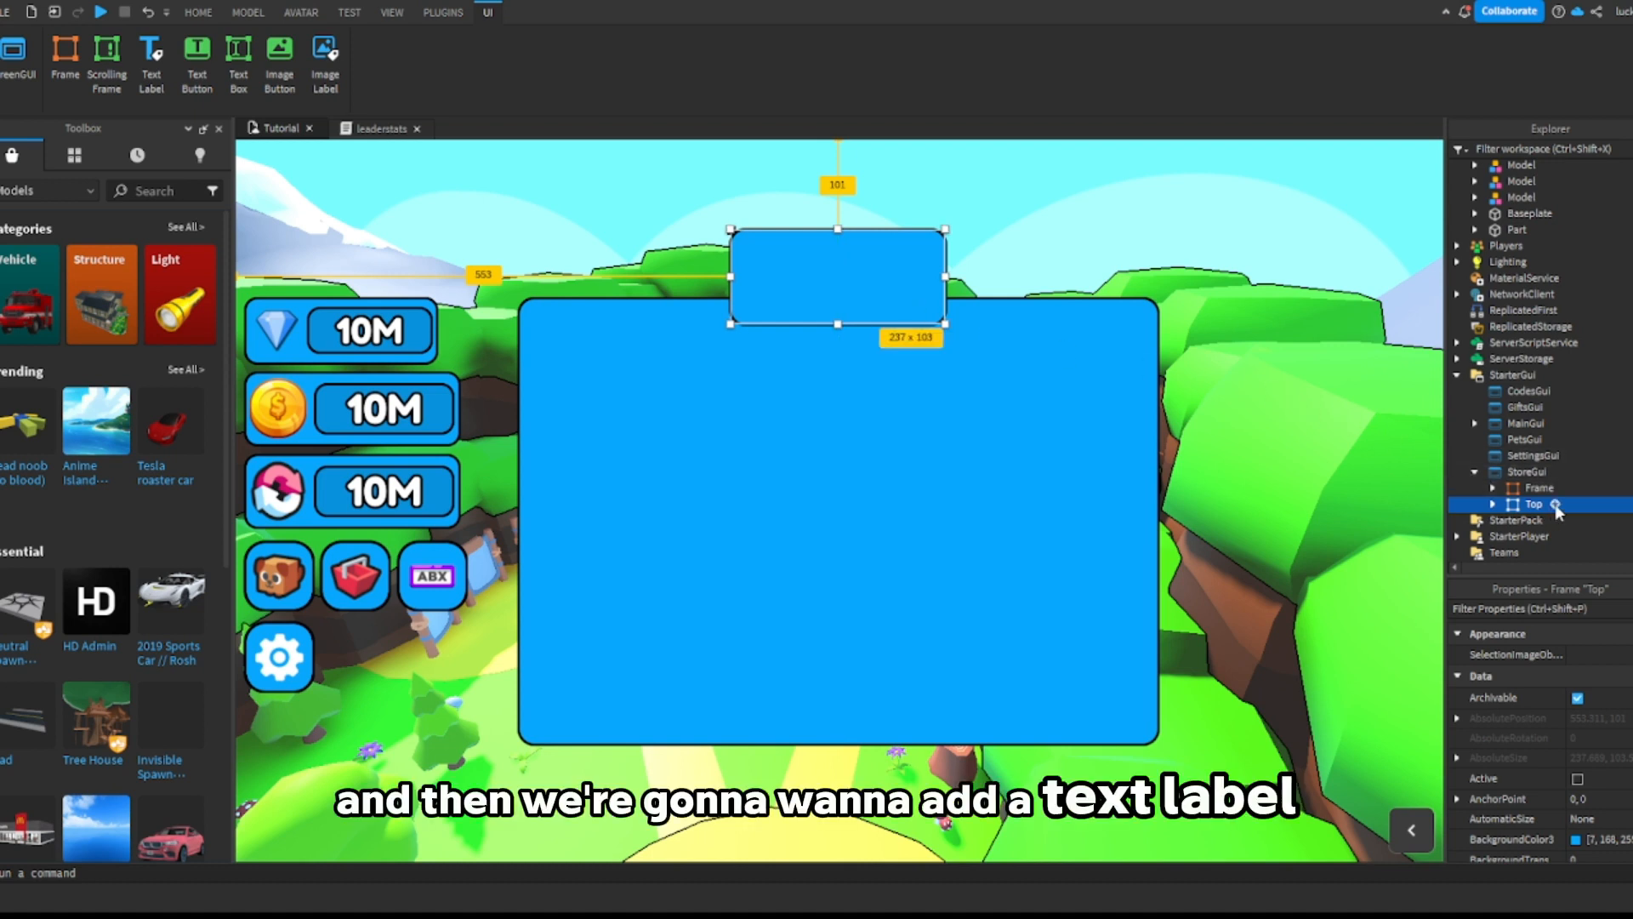
# Step: Add a TextLabel to the Top frame, centre it there and convert its position to scale
pyautogui.click(1487, 154)
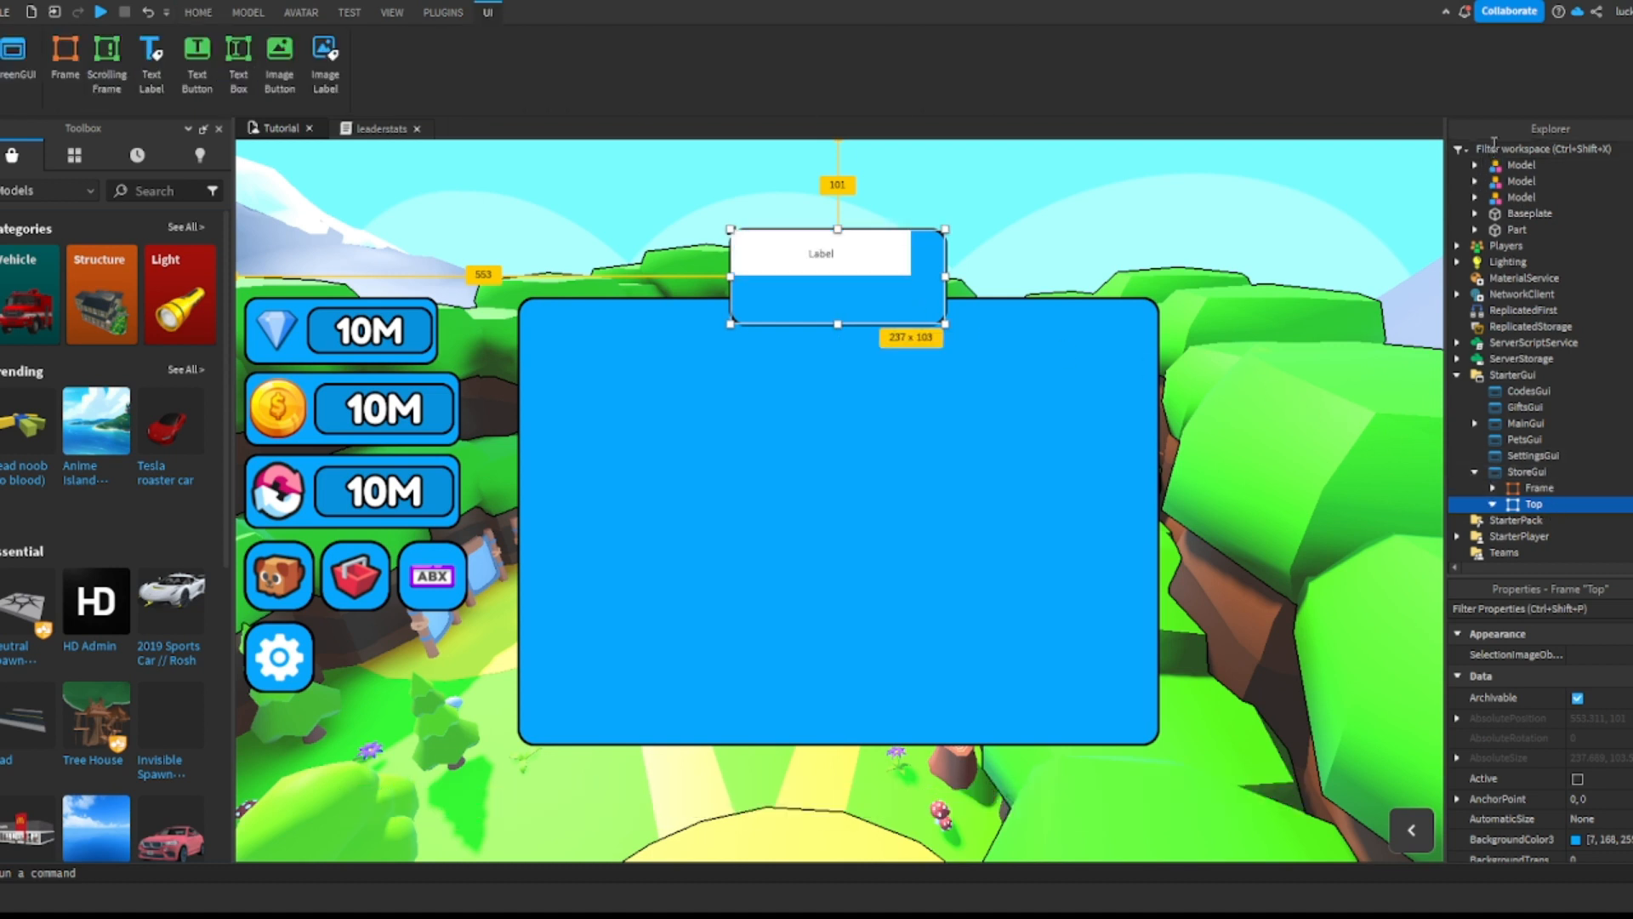
pyautogui.click(793, 244)
pyautogui.moveTo(815, 243); pyautogui.dragTo(834, 270)
pyautogui.click(32, 205)
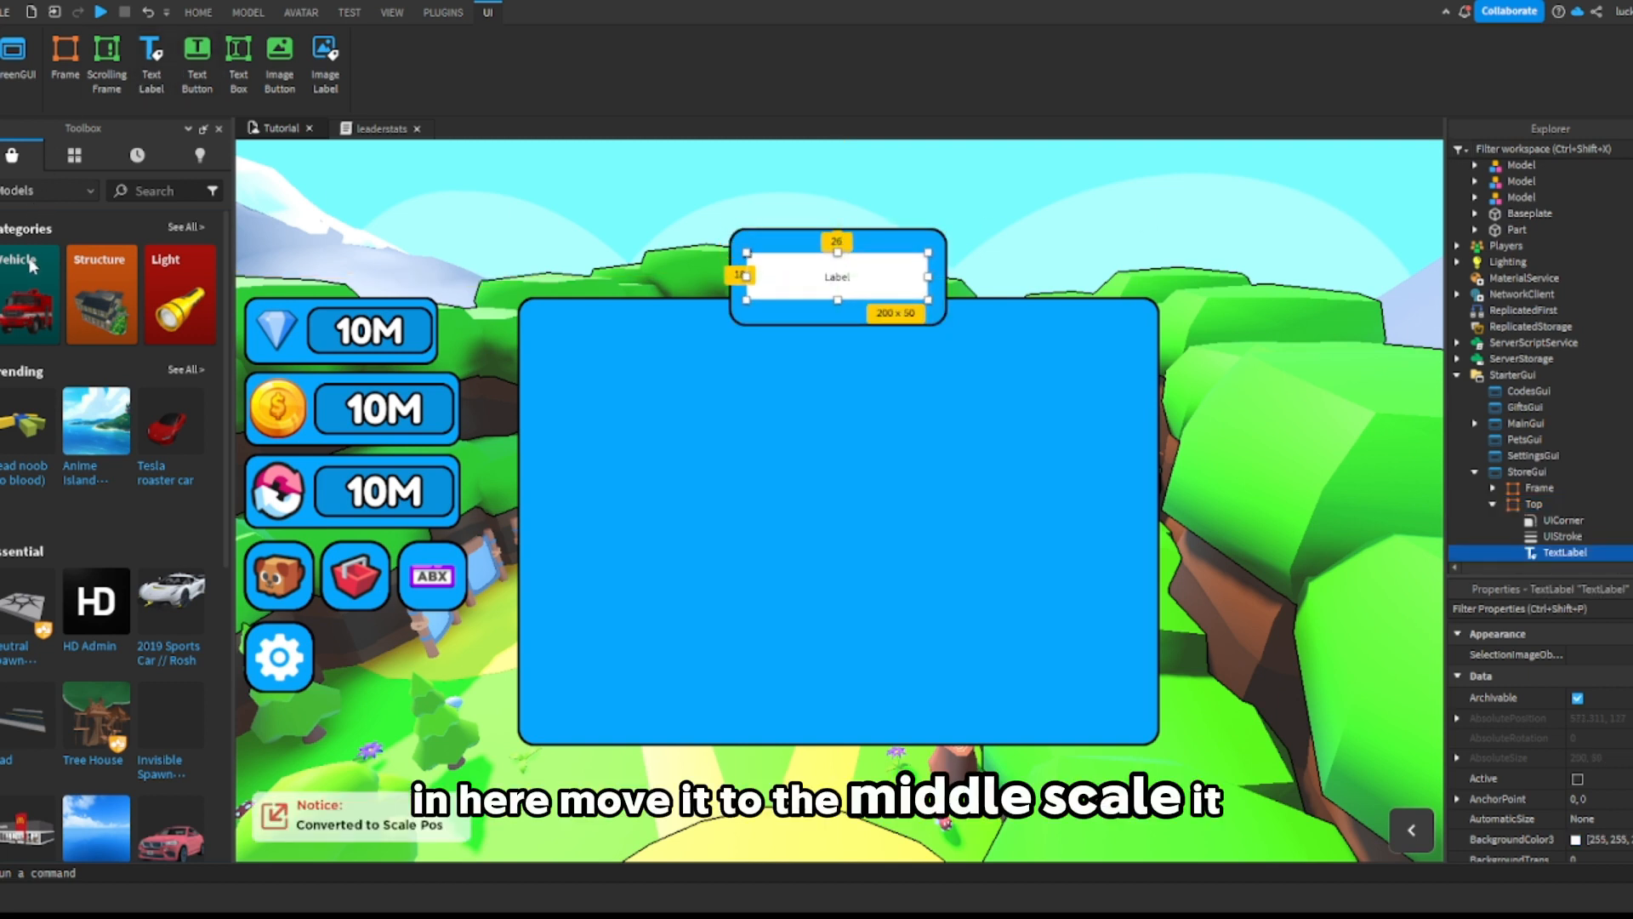
pyautogui.click(29, 260)
# Step: Set the text of the label inside Top to "Shop"
pyautogui.scroll(-2, 1551, 500)
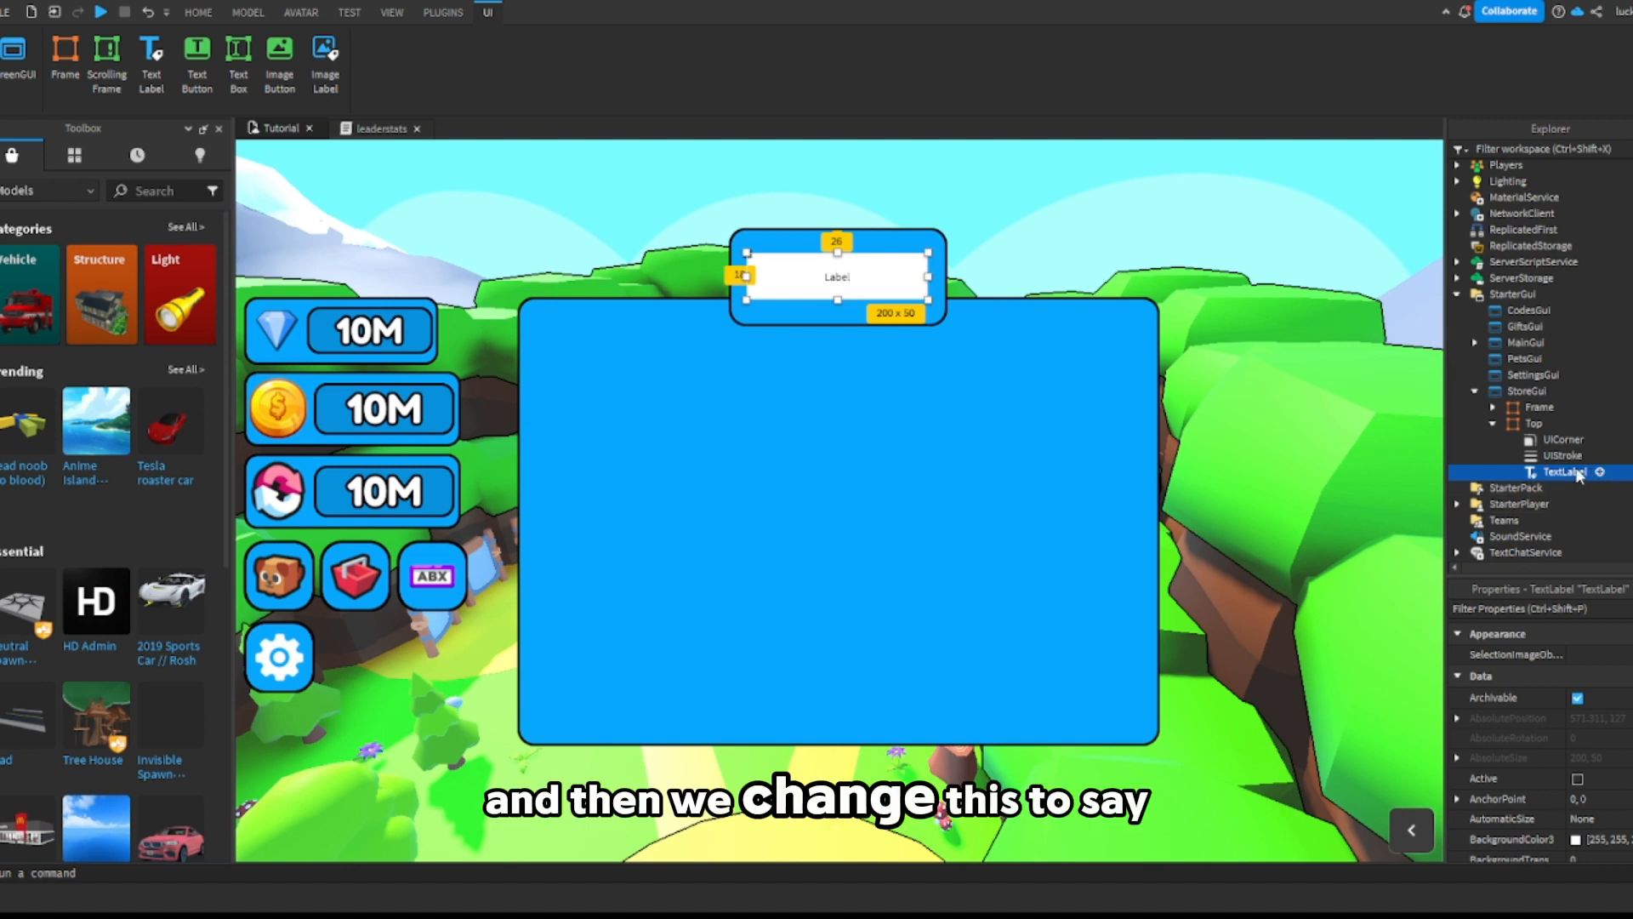
pyautogui.scroll(-10, 1575, 661)
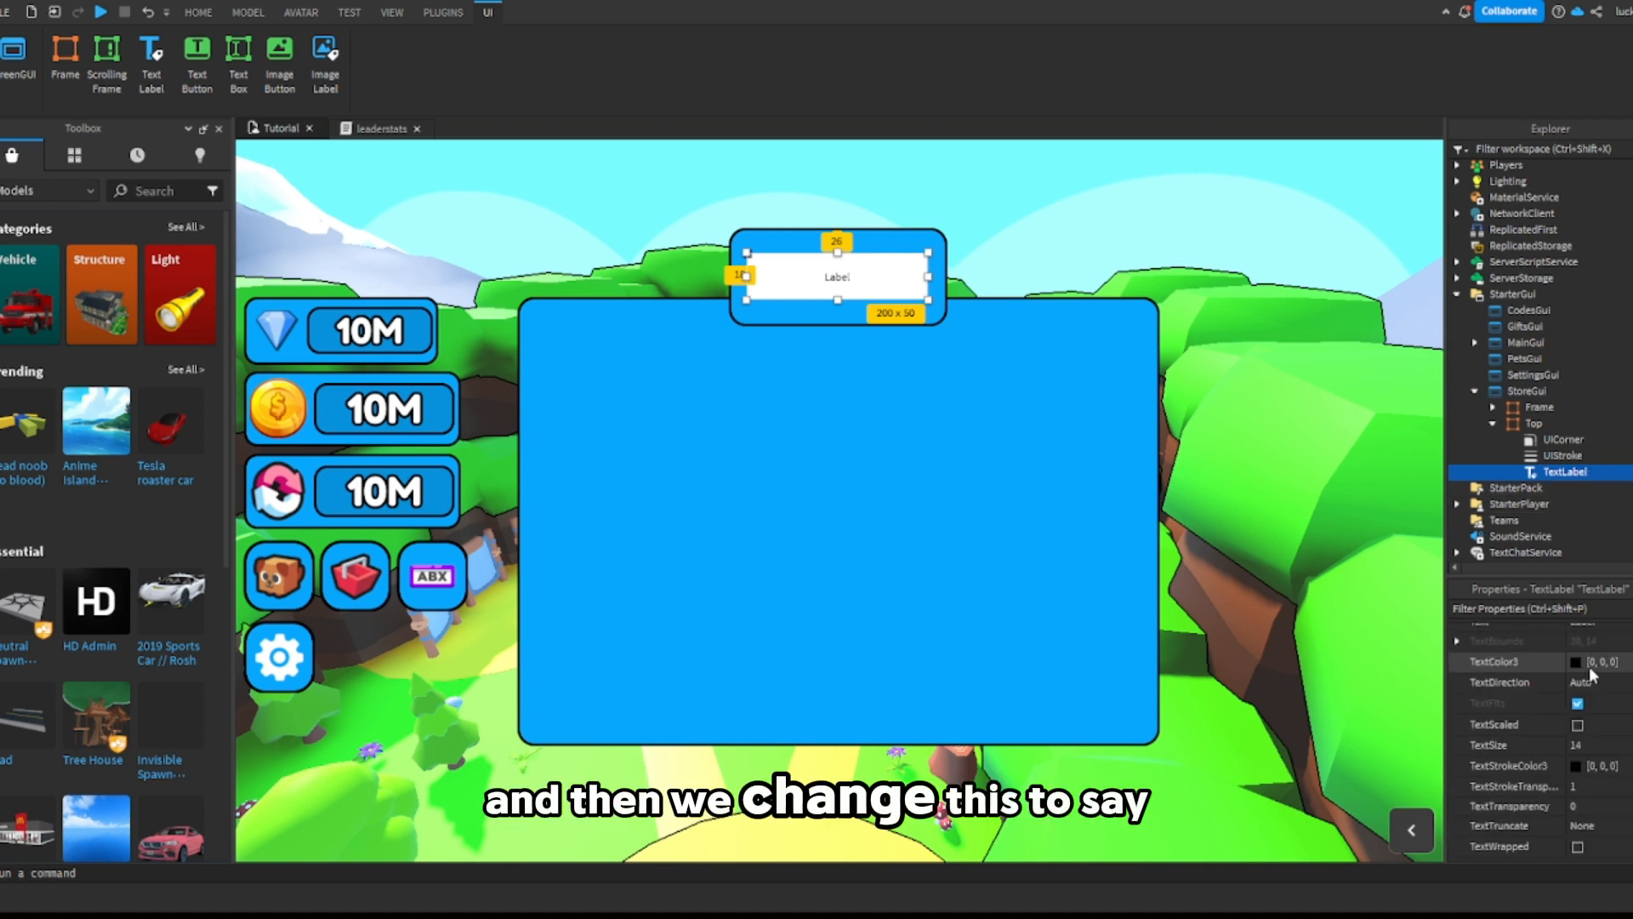
pyautogui.click(1602, 678)
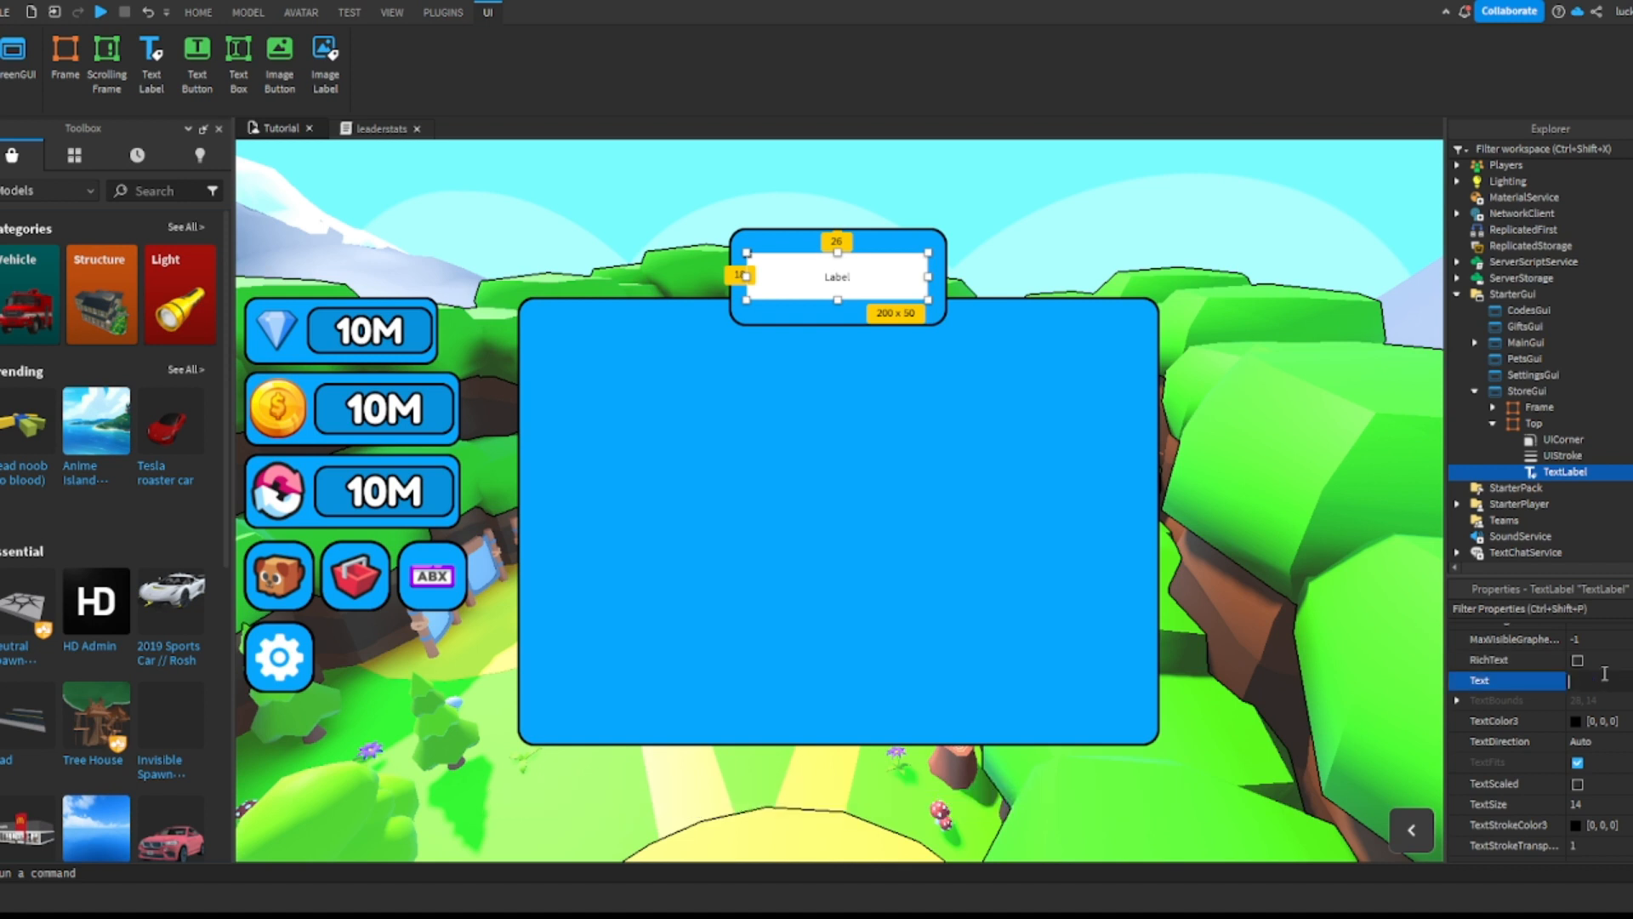
pyautogui.write('Shop')
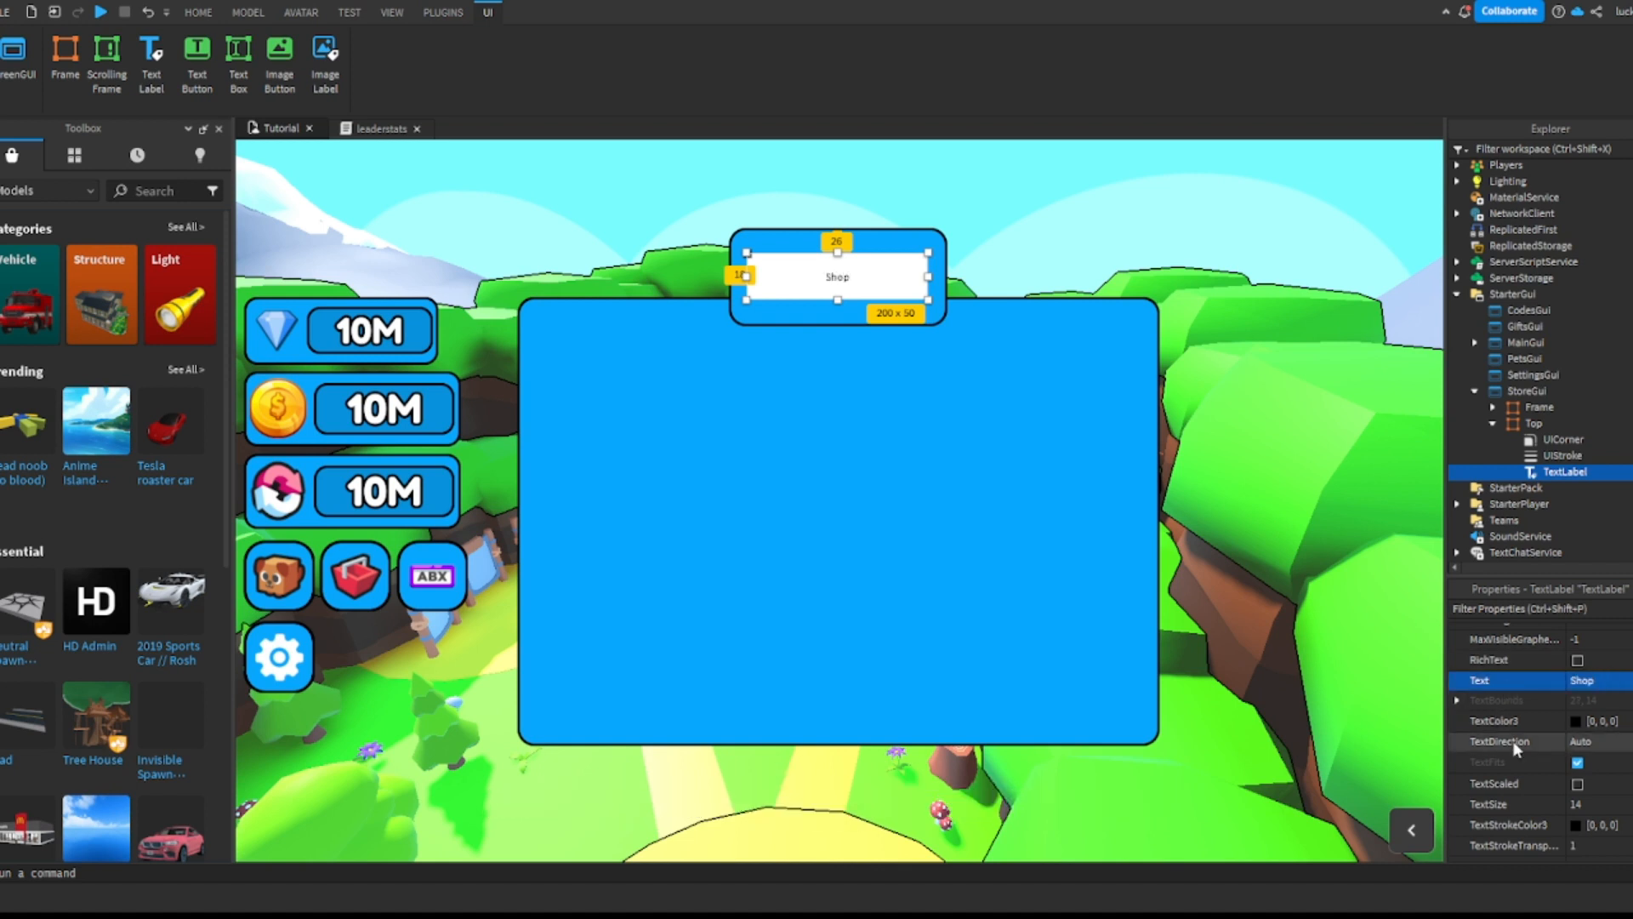
# Step: Make the Shop label's text white and set its background transparency to 1
pyautogui.click(1573, 718)
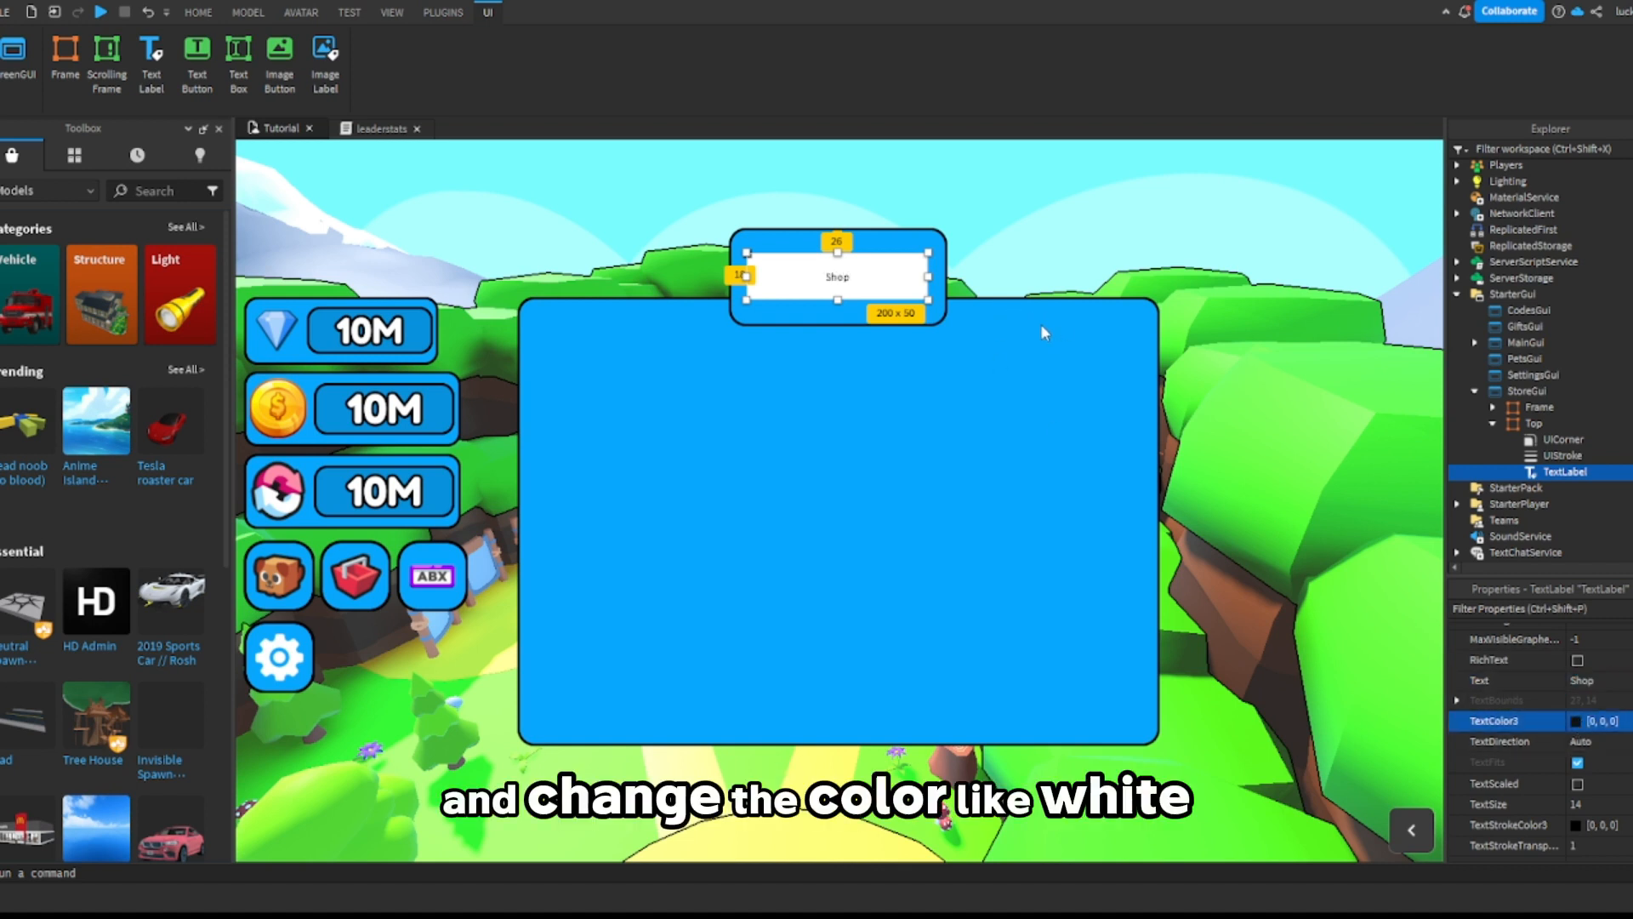
pyautogui.scroll(5, 1570, 624)
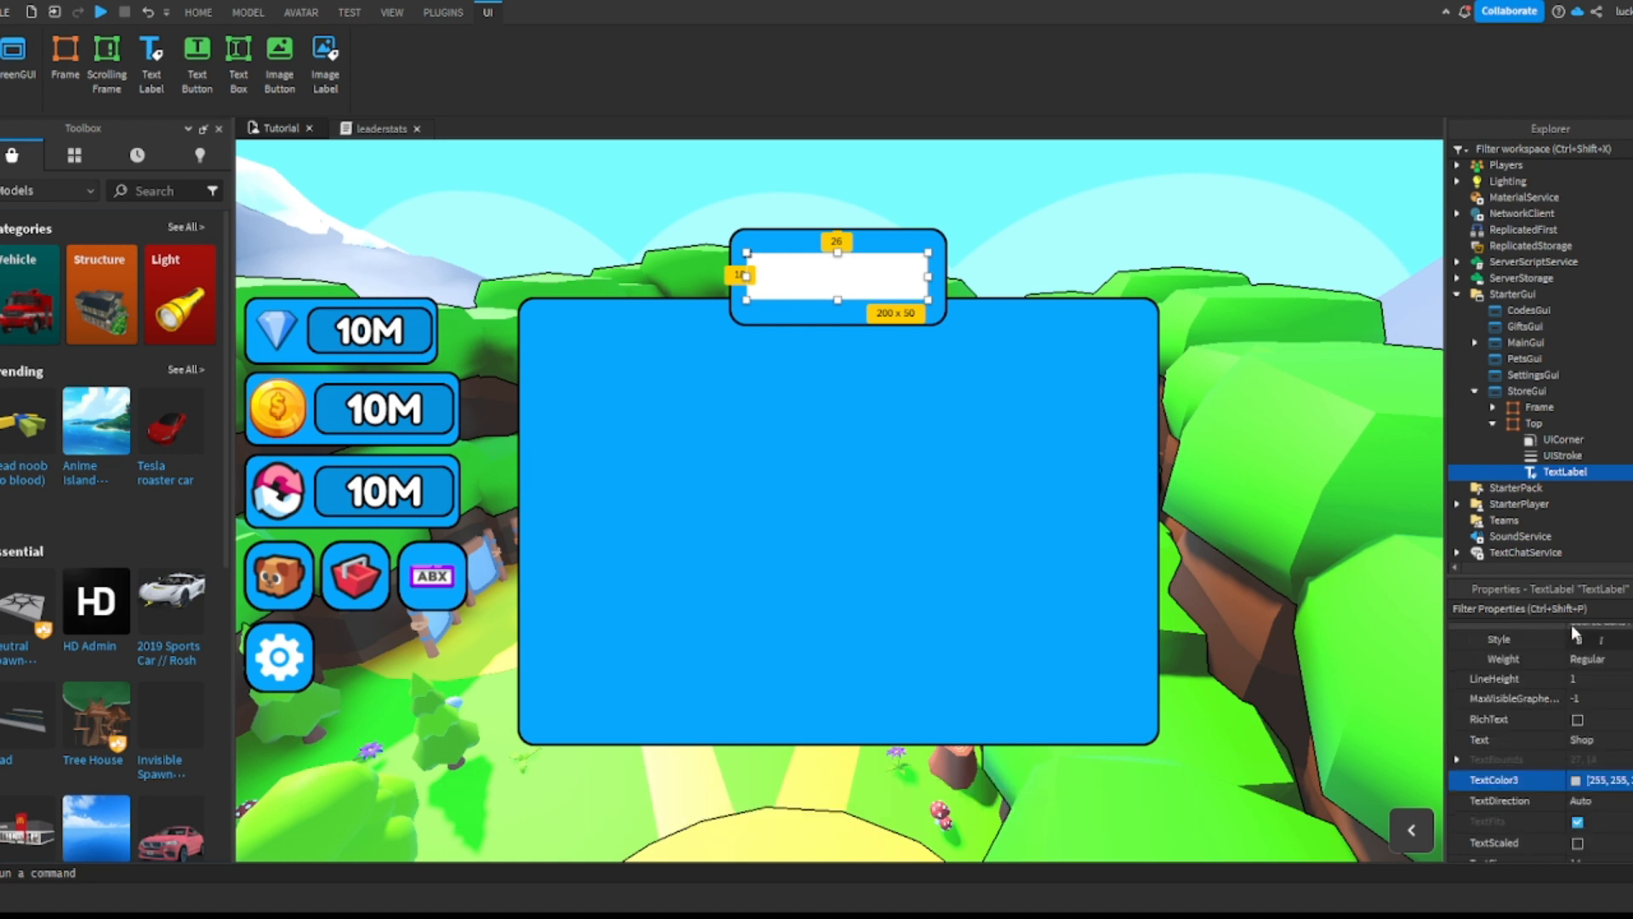
pyautogui.scroll(10, 1590, 650)
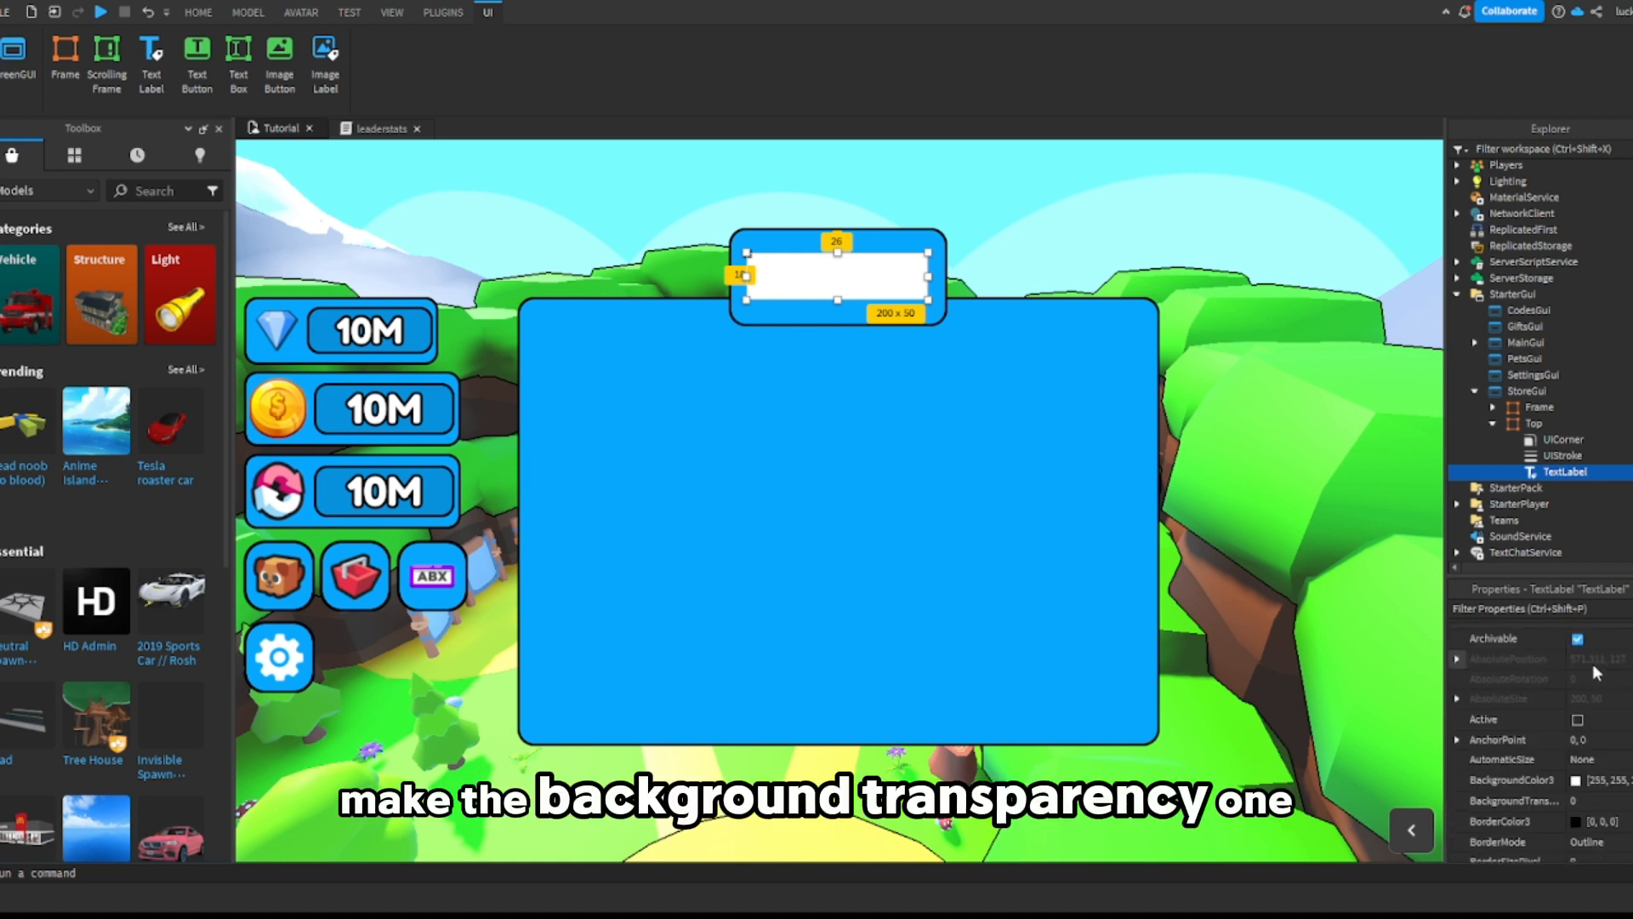
pyautogui.click(1599, 801)
pyautogui.write('1')
pyautogui.press('Return')
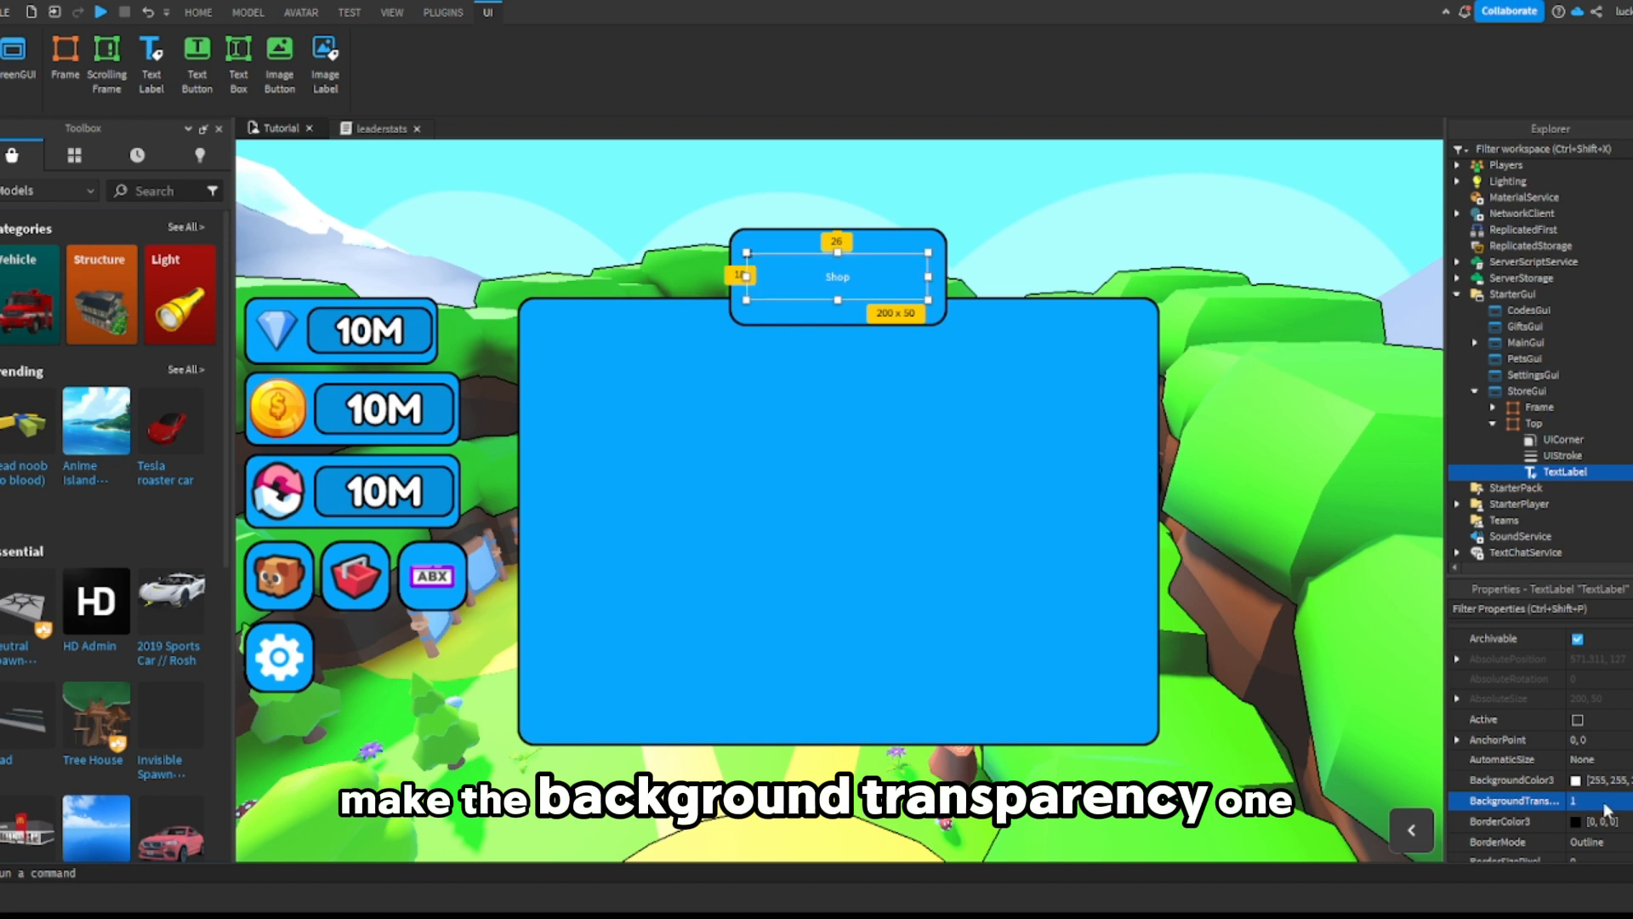
# Step: Enable TextScaled on the Shop label and make its text box larger inside the Top frame
pyautogui.scroll(-10, 1575, 738)
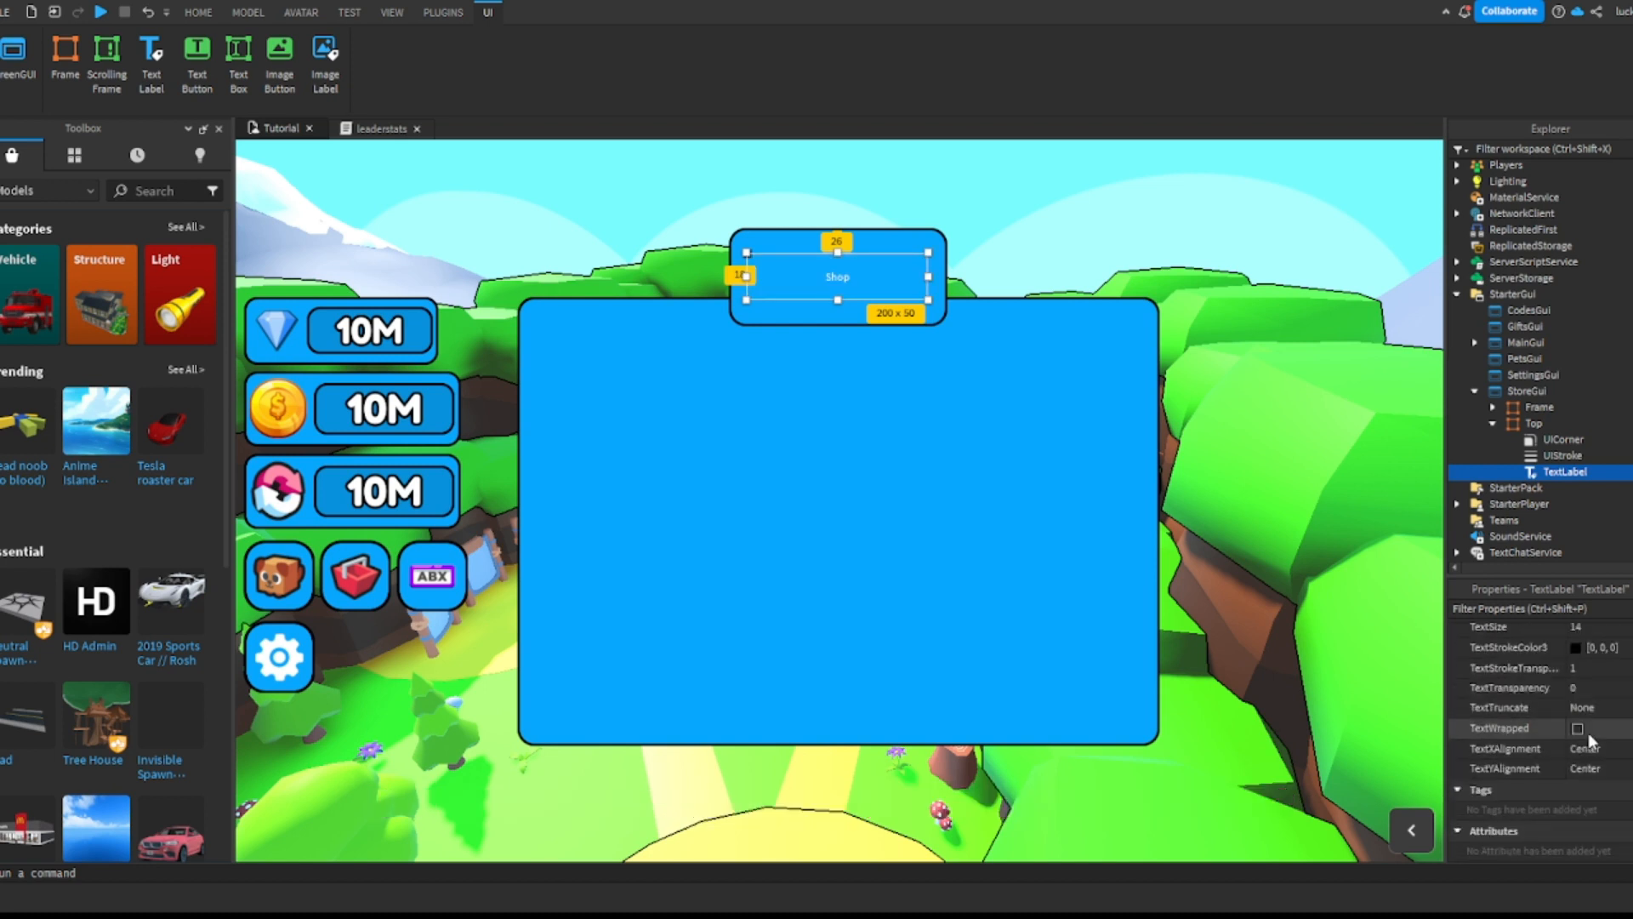
pyautogui.scroll(-2, 1599, 685)
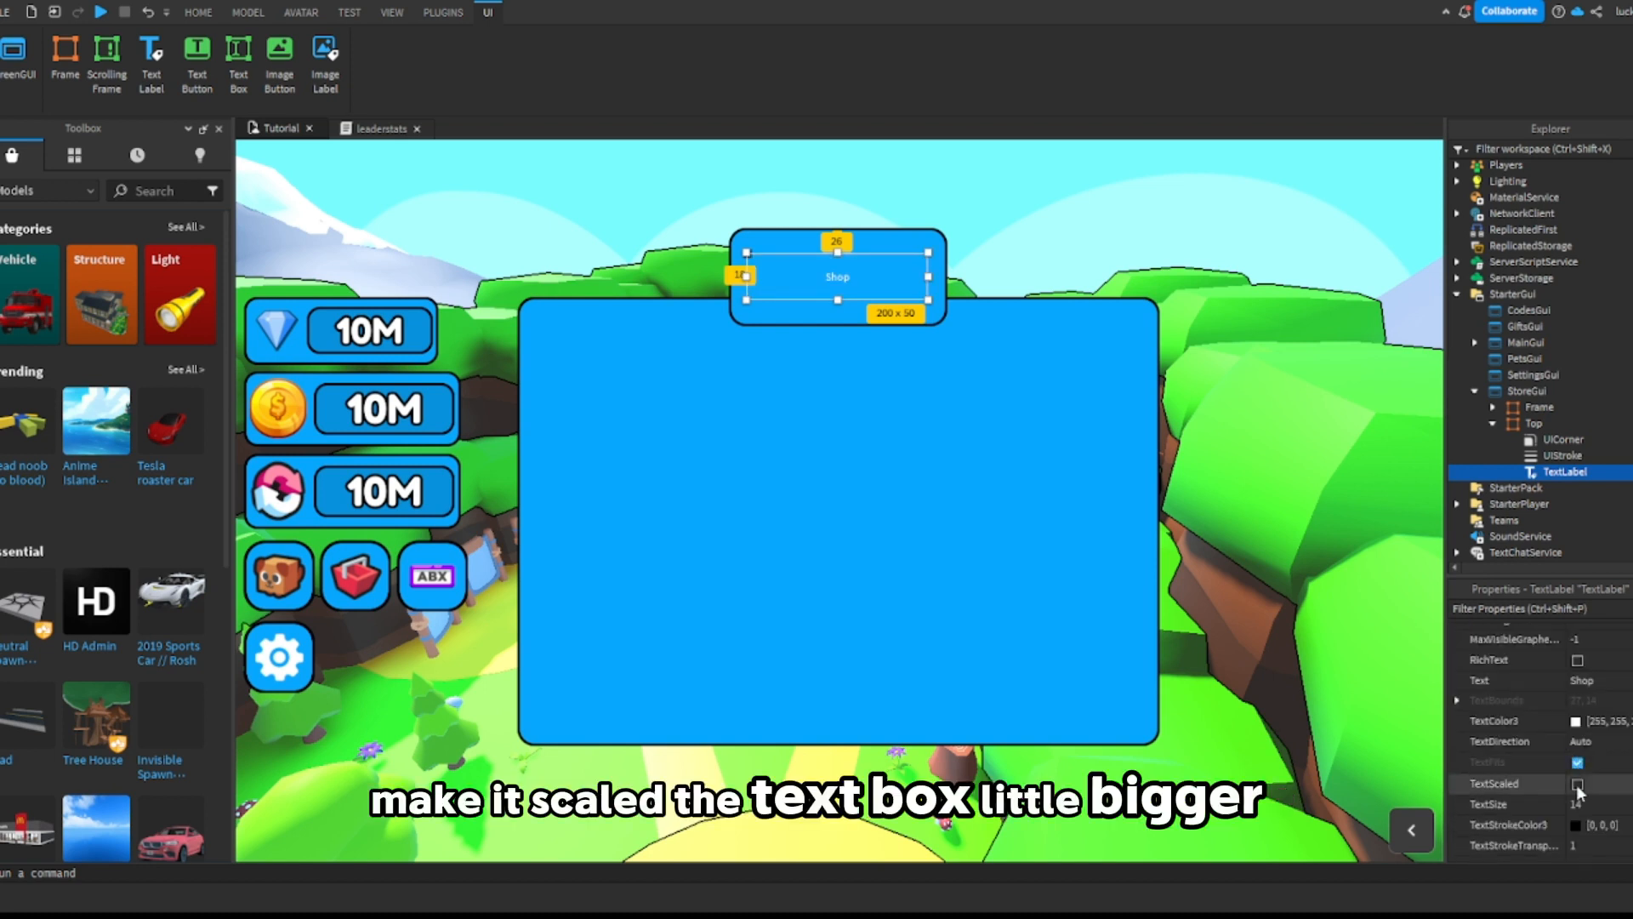
pyautogui.click(1577, 784)
pyautogui.scroll(1, 1579, 723)
pyautogui.scroll(1, 1579, 723)
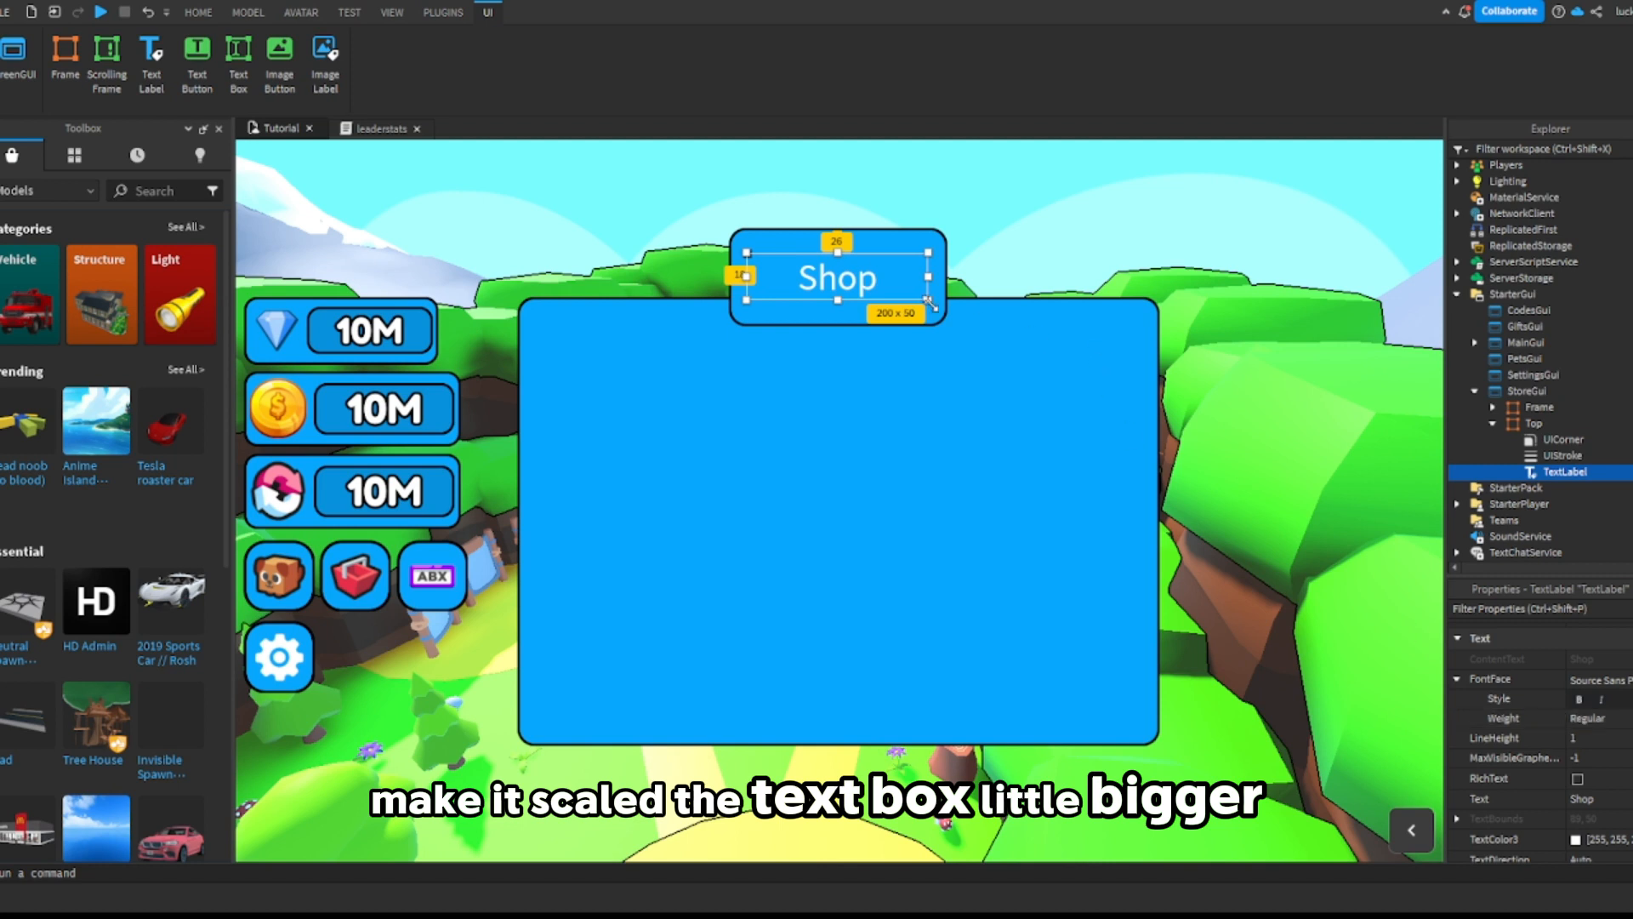
pyautogui.moveTo(931, 304); pyautogui.dragTo(875, 295)
# Step: Change the Shop label's FontFace to a bold, rounded font
pyautogui.click(1493, 679)
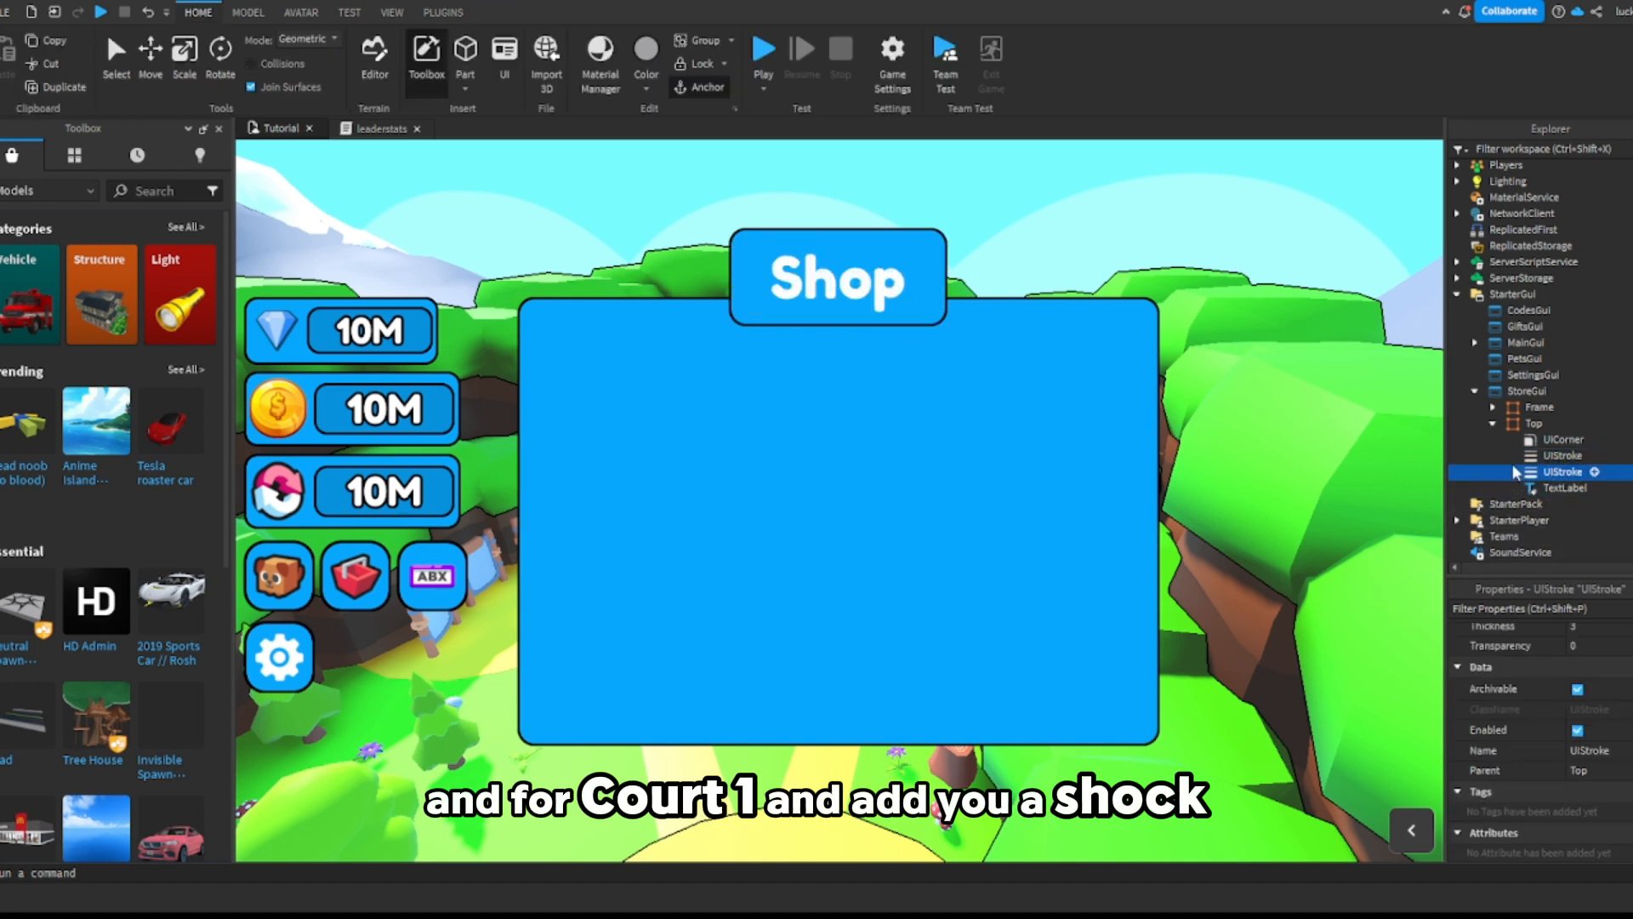
# Step: Move the duplicate UIStroke from Top into its TextLabel to outline the Shop text
pyautogui.moveTo(1513, 472); pyautogui.dragTo(1565, 487)
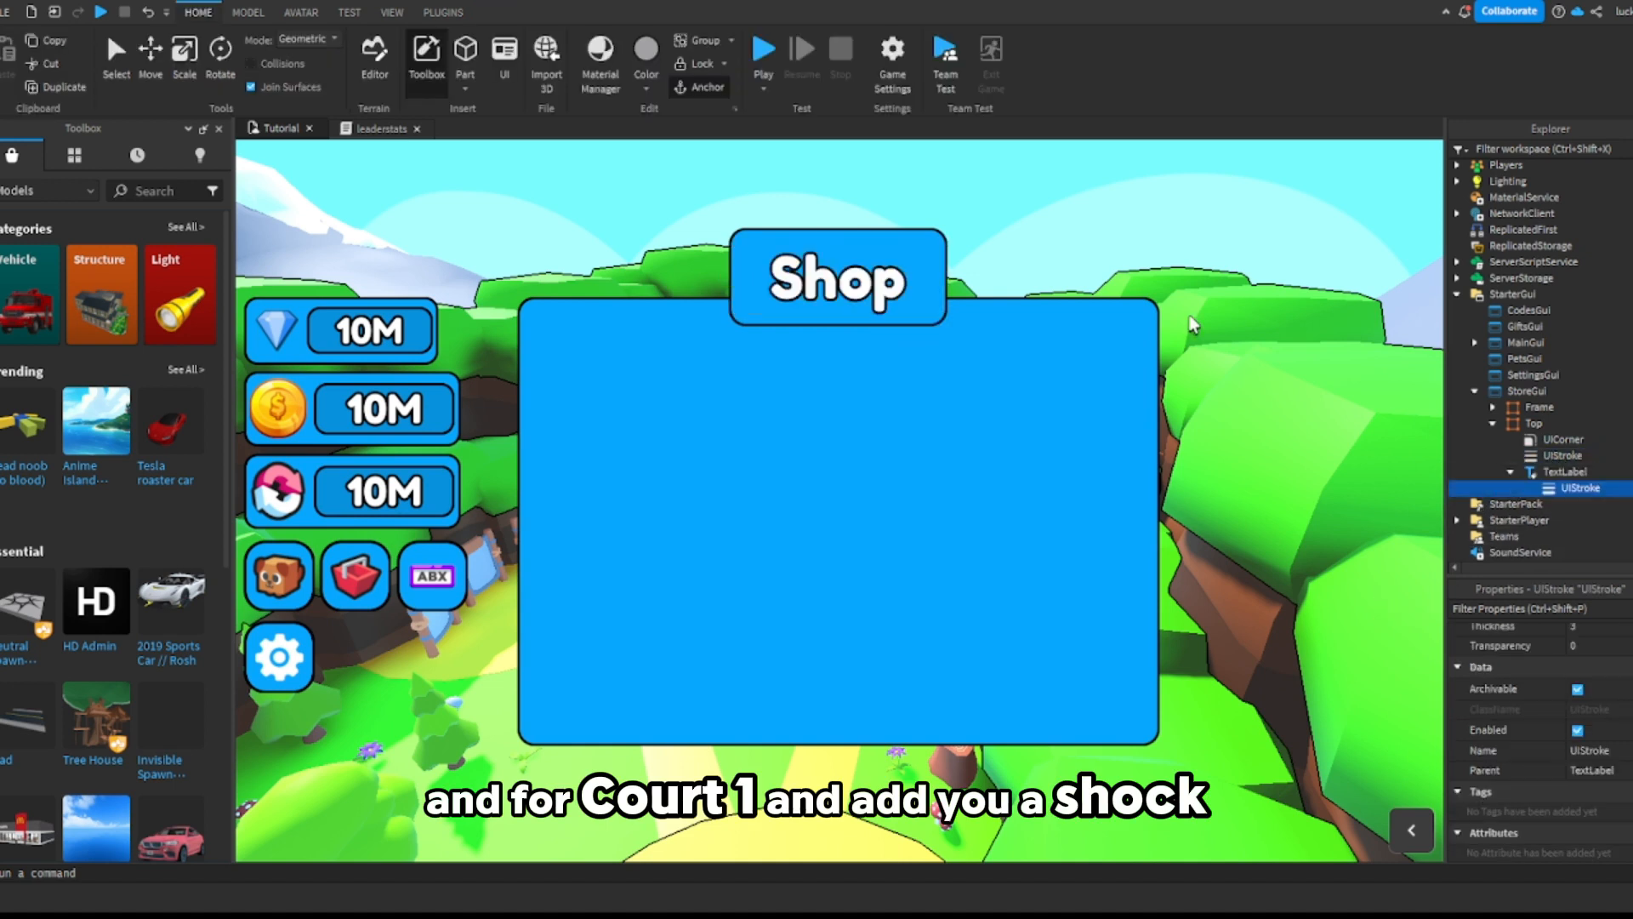
pyautogui.click(1099, 189)
pyautogui.moveTo(1099, 189); pyautogui.dragTo(1099, 189, button='right')
pyautogui.moveTo(1174, 269); pyautogui.dragTo(1043, 244, button='right')
pyautogui.click(1493, 424)
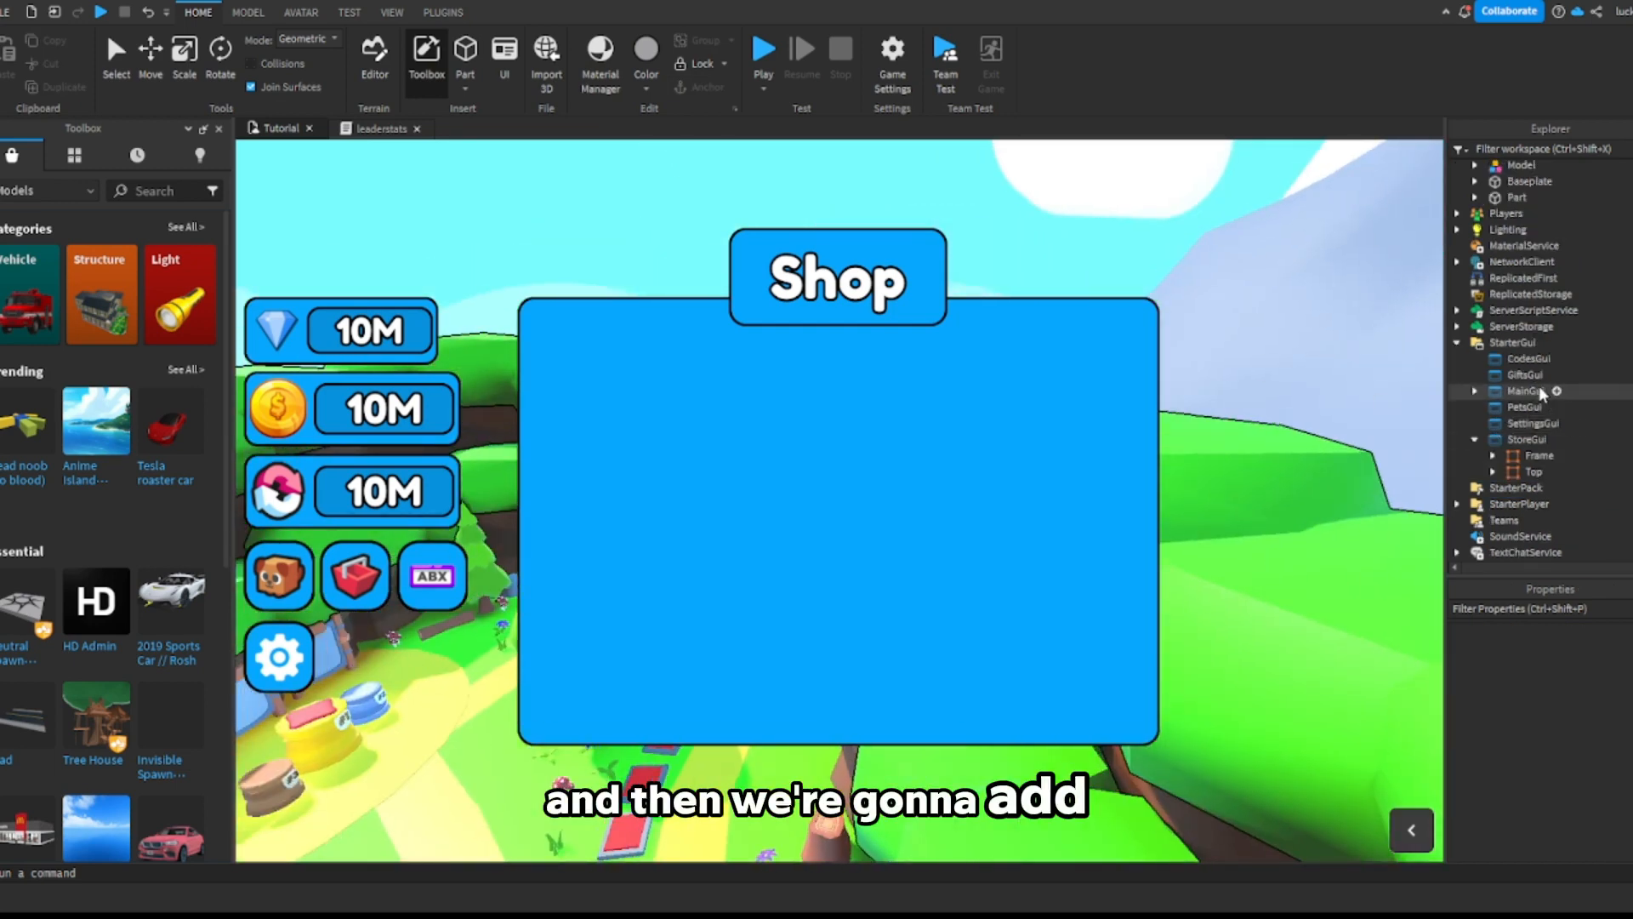
# Step: Insert a TextButton into StoreGui and place it as a 90 x 90 square near the blue frame's upper-right corner
pyautogui.click(1560, 447)
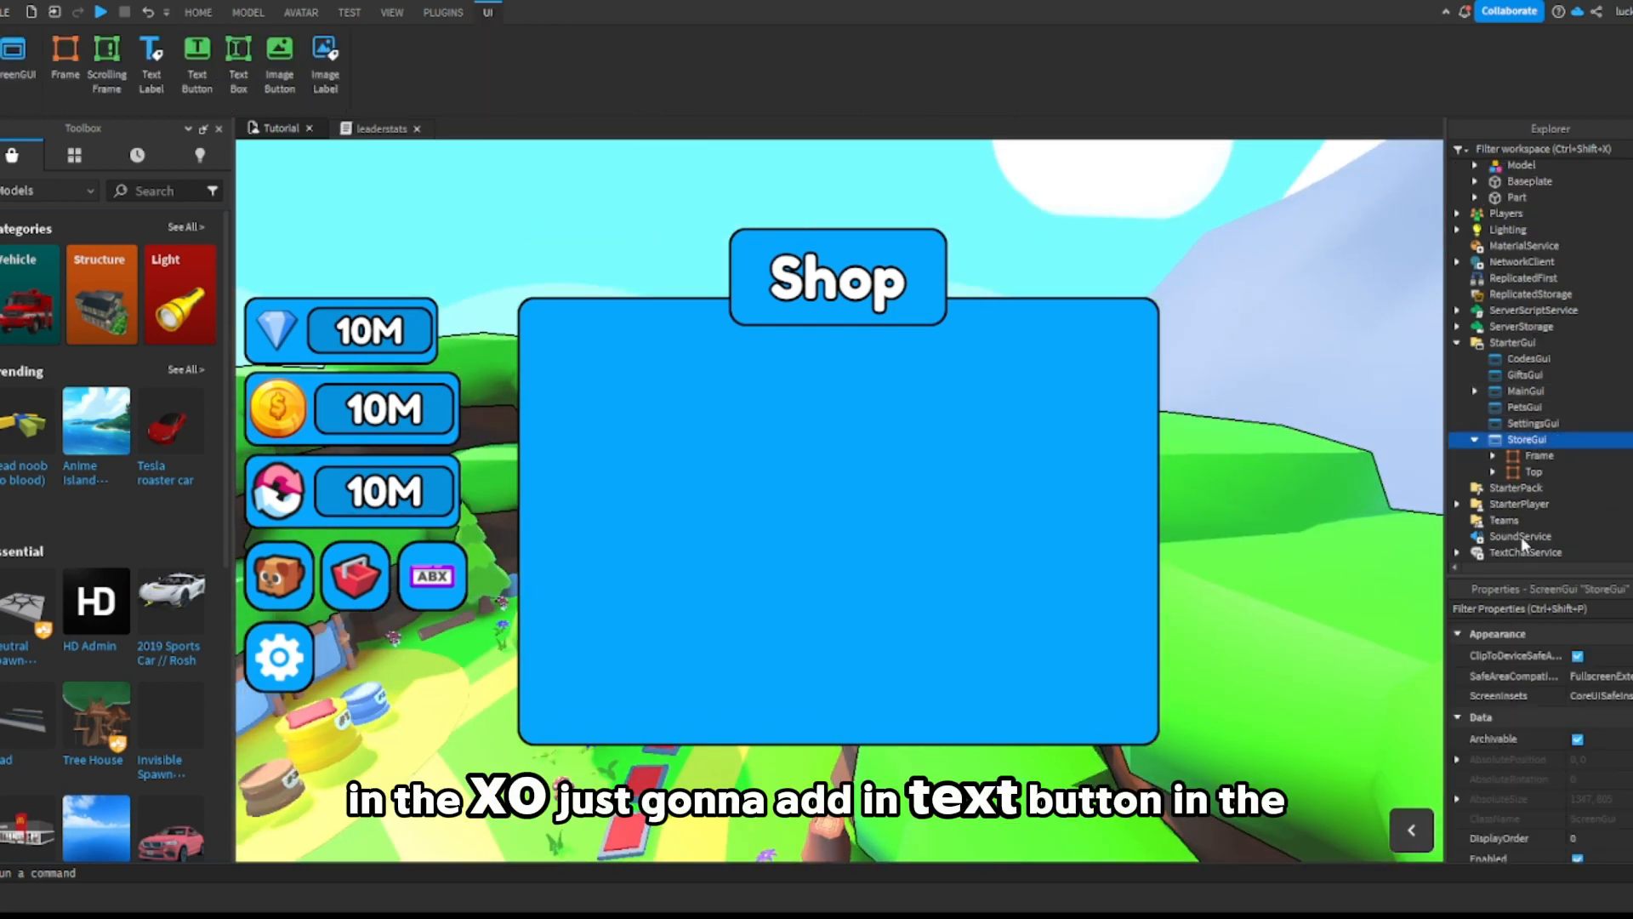
pyautogui.click(1545, 489)
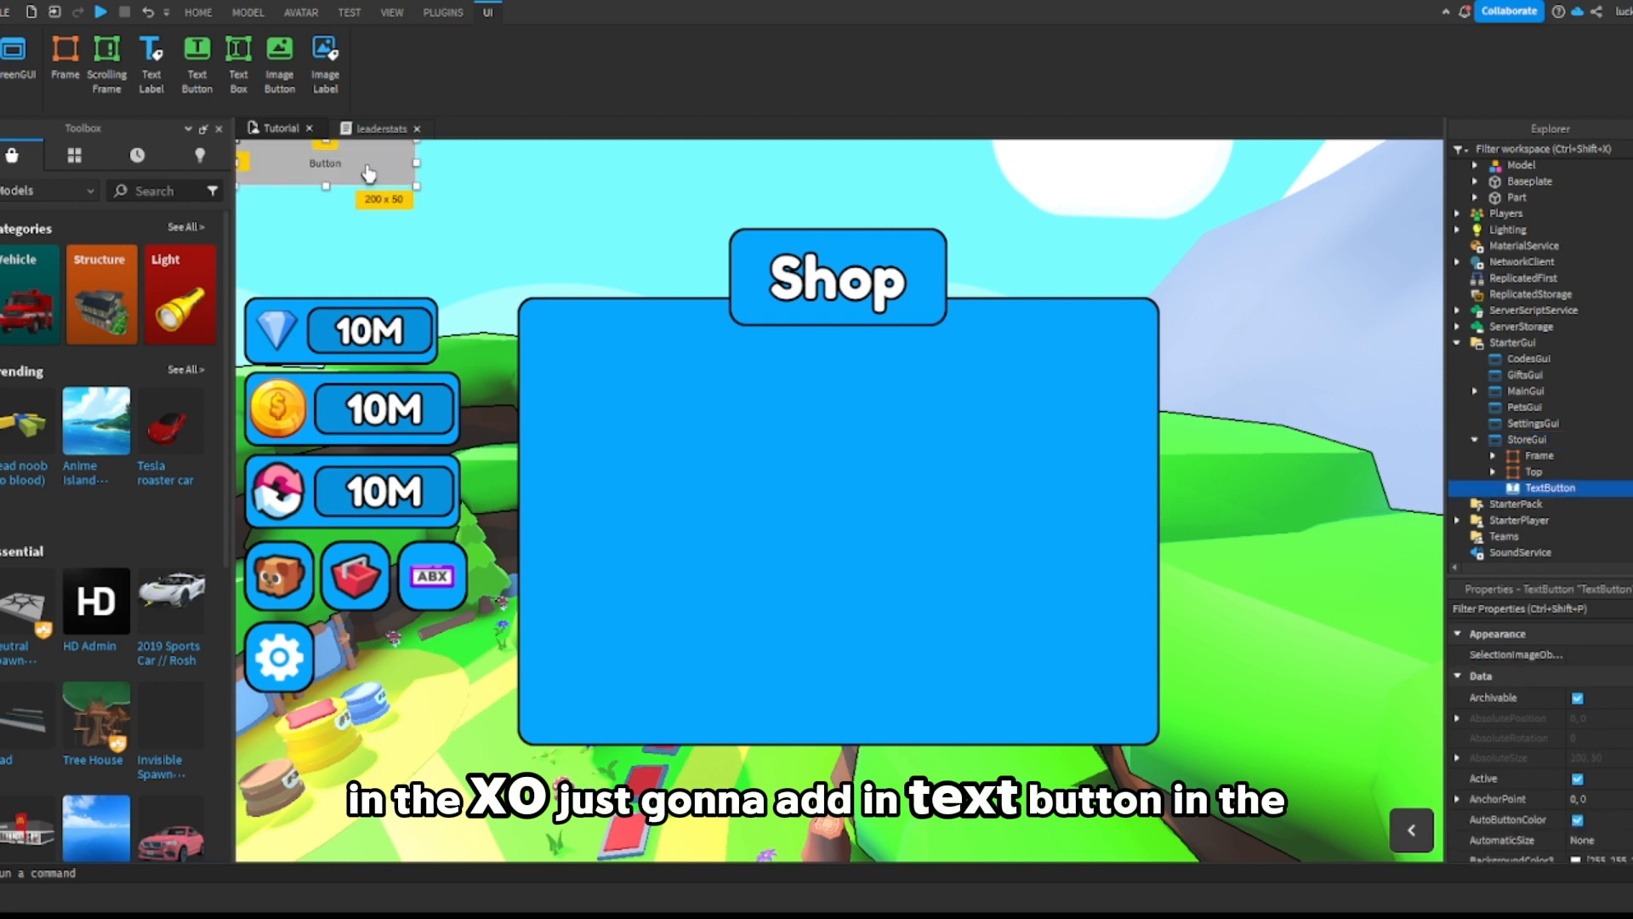
pyautogui.moveTo(367, 174); pyautogui.dragTo(1130, 375)
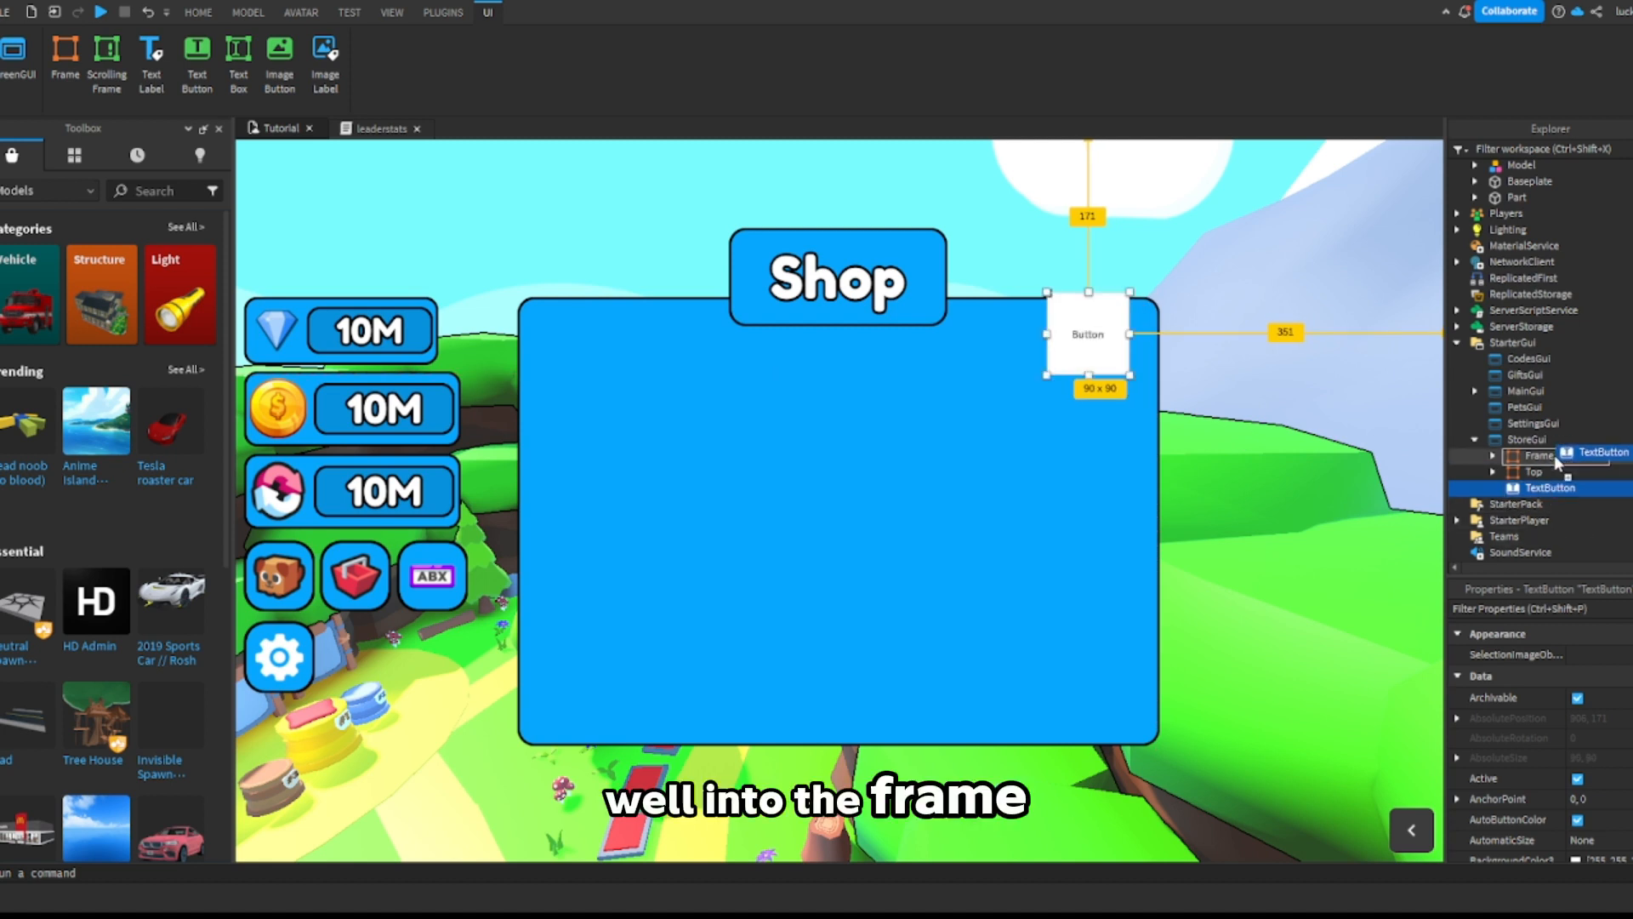
# Step: Parent the TextButton to Frame and shrink it to about 44 x 44 over the frame's upper-right corner
pyautogui.moveTo(1554, 455); pyautogui.dragTo(1540, 455)
pyautogui.moveTo(978, 428); pyautogui.dragTo(1150, 320)
pyautogui.click(9, 207)
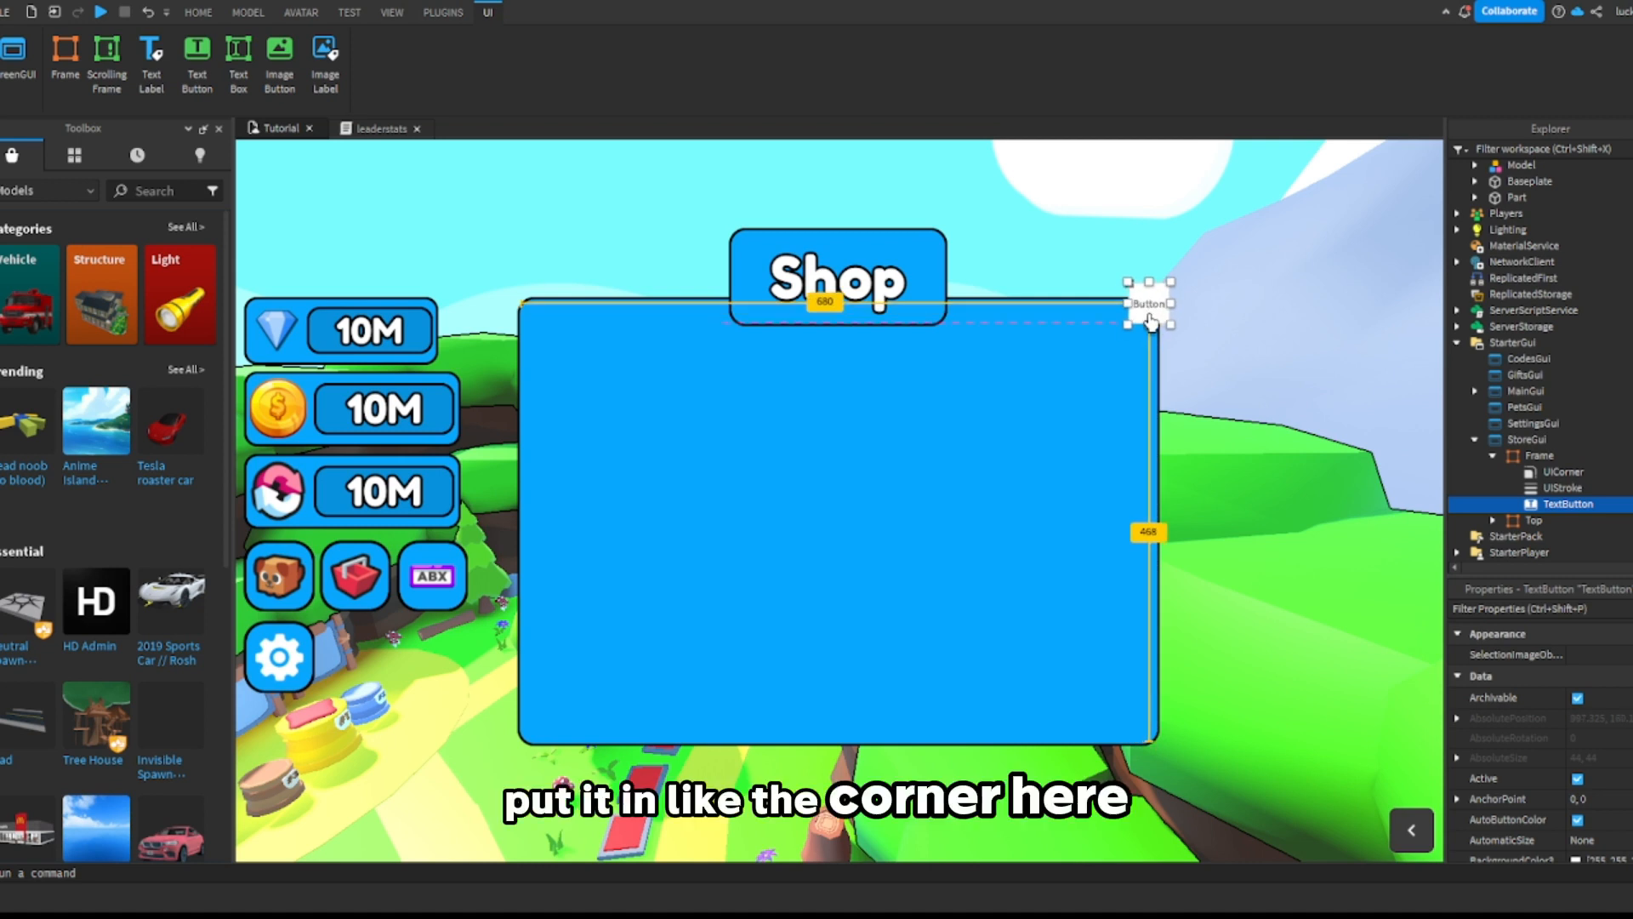
# Step: Set the TextButton's background color to red (255, 0, 0) and its text color to white
pyautogui.scroll(-5, 1565, 647)
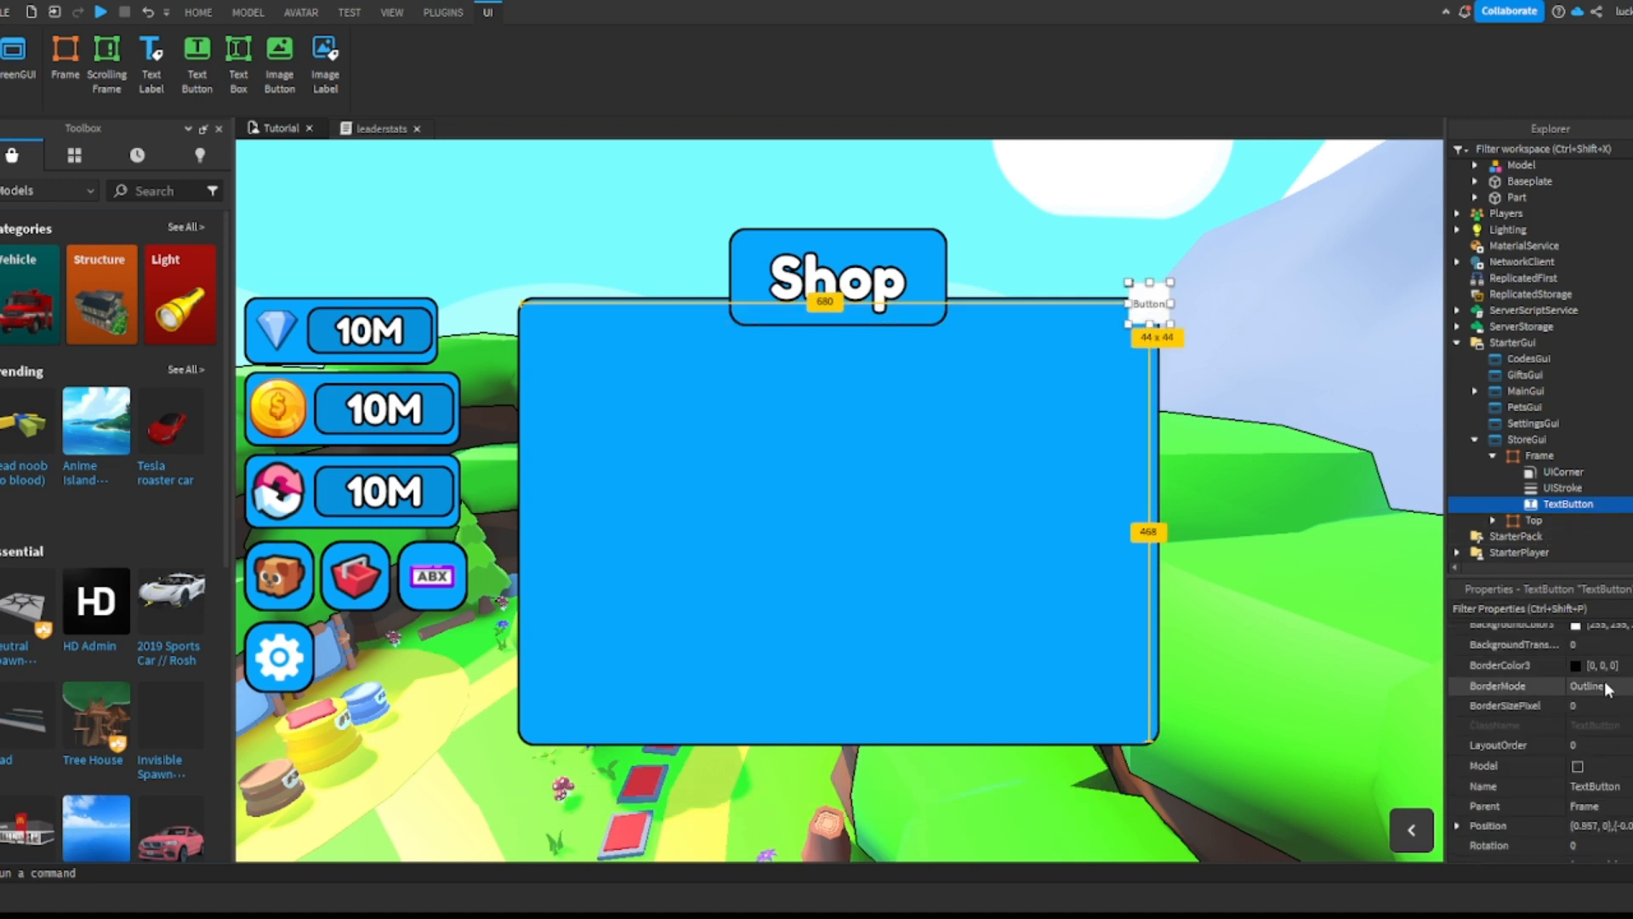
pyautogui.click(1032, 290)
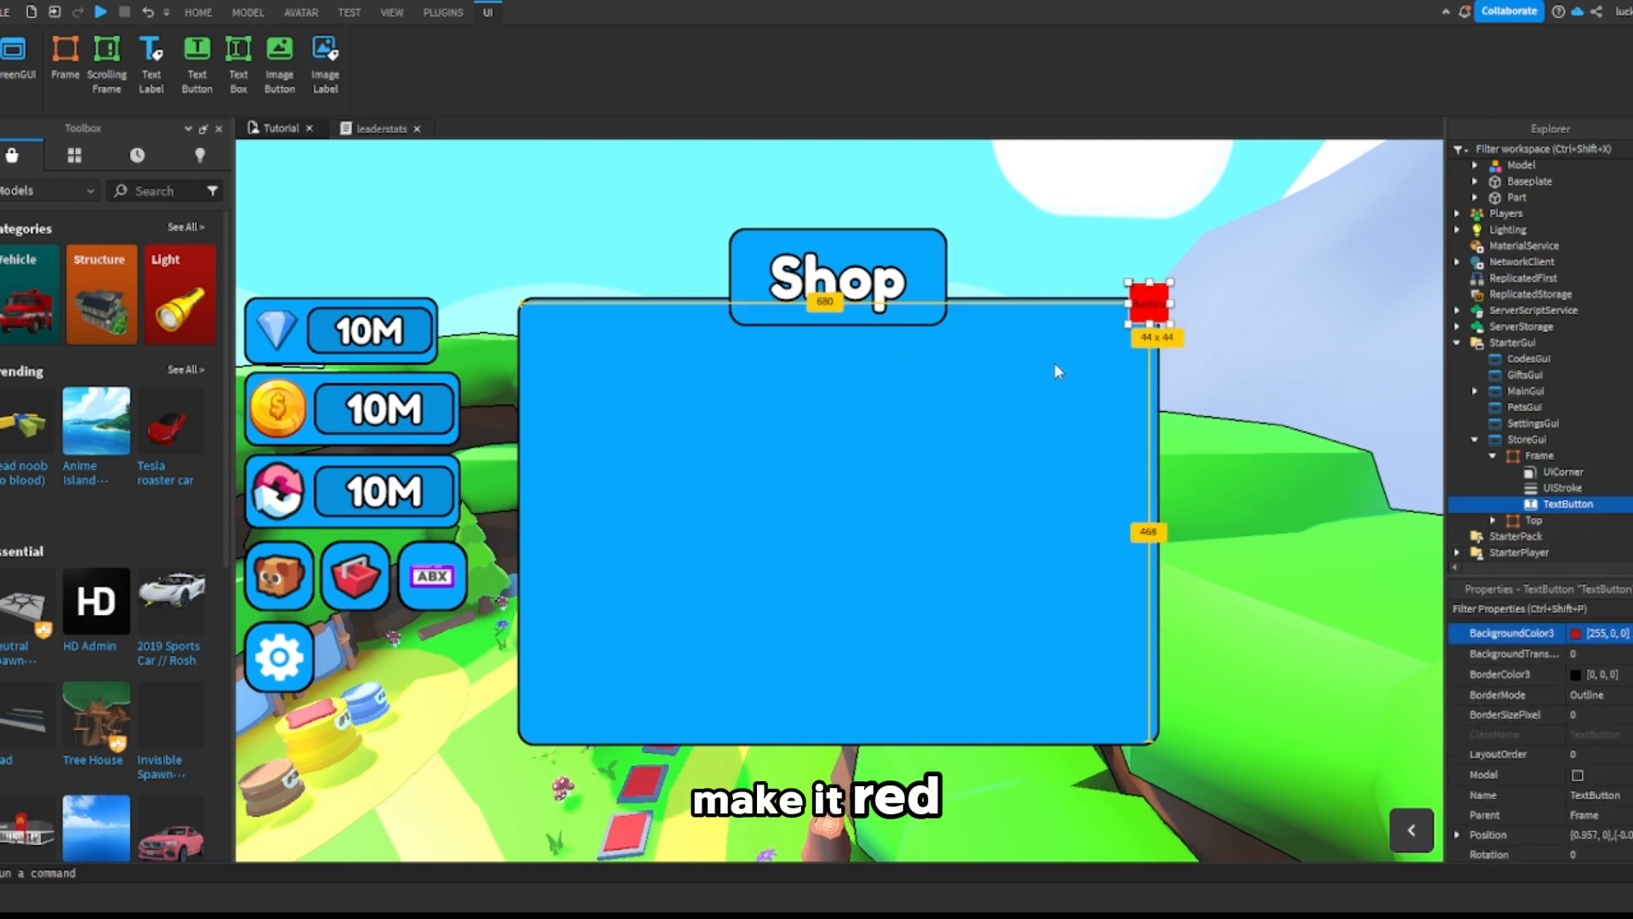
pyautogui.scroll(-10, 1552, 664)
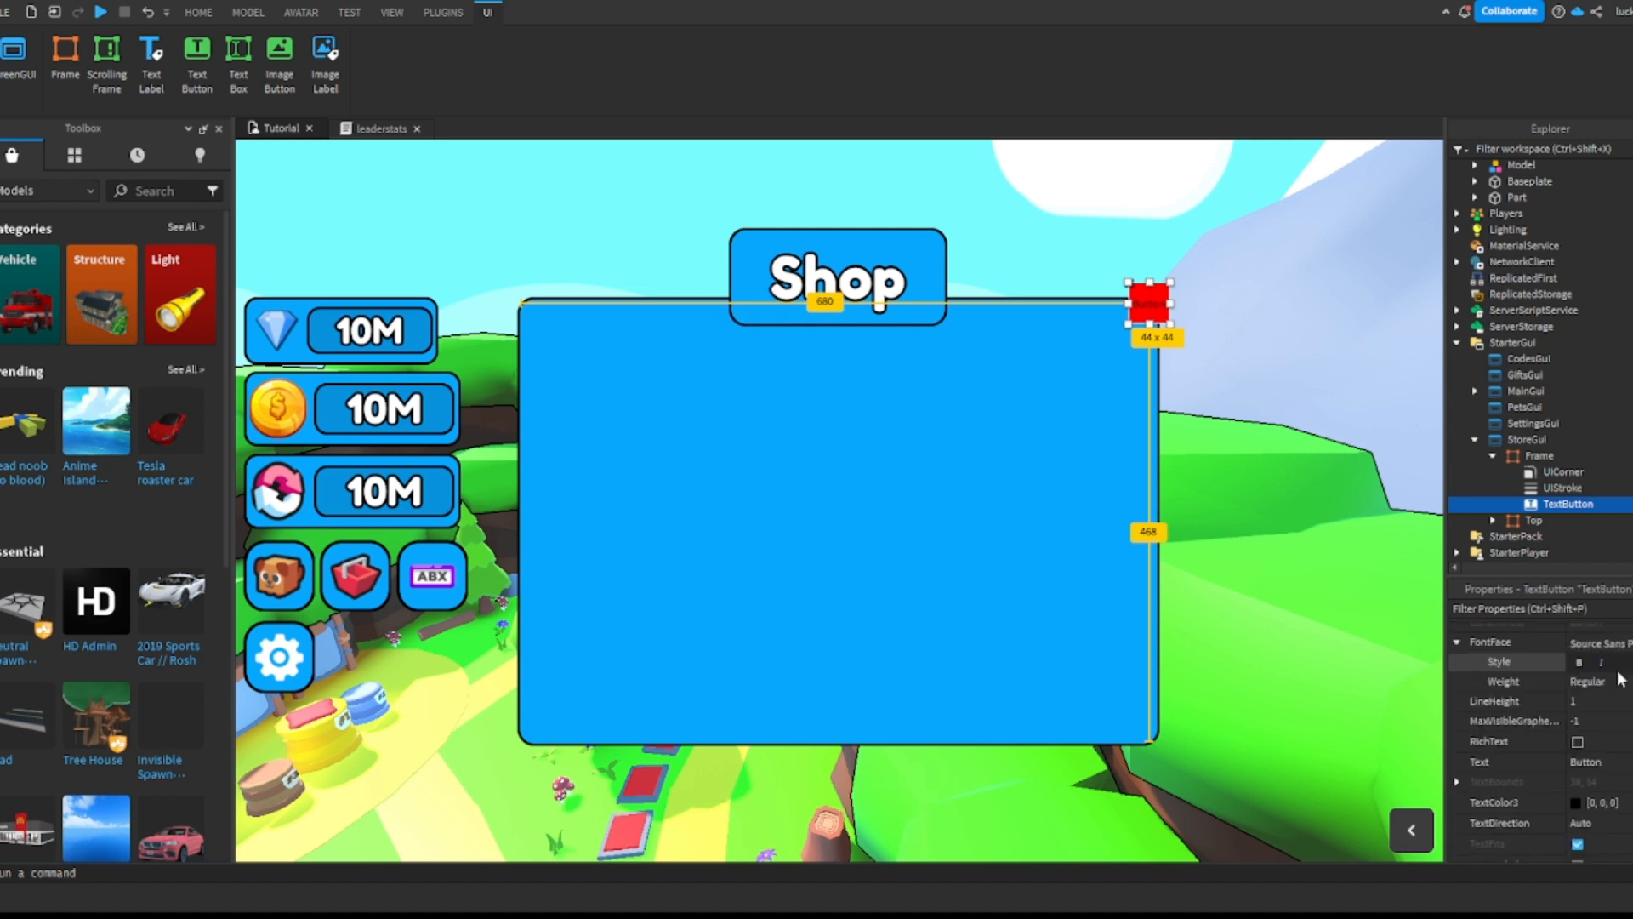
pyautogui.scroll(2, 1586, 692)
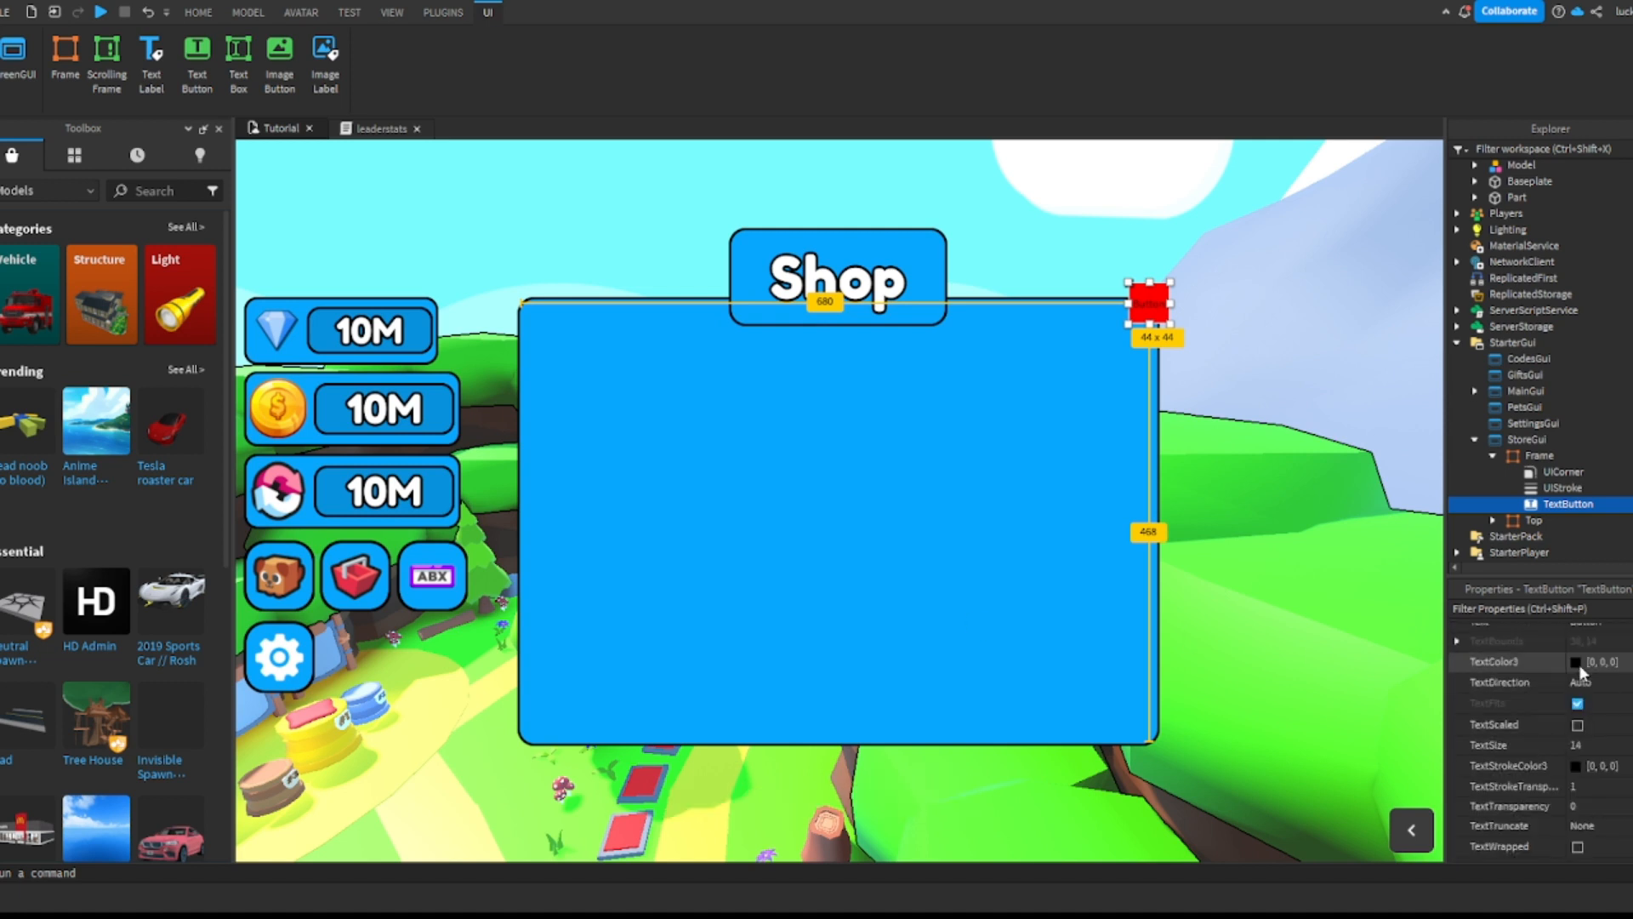
pyautogui.scroll(1, 1574, 661)
pyautogui.click(1579, 719)
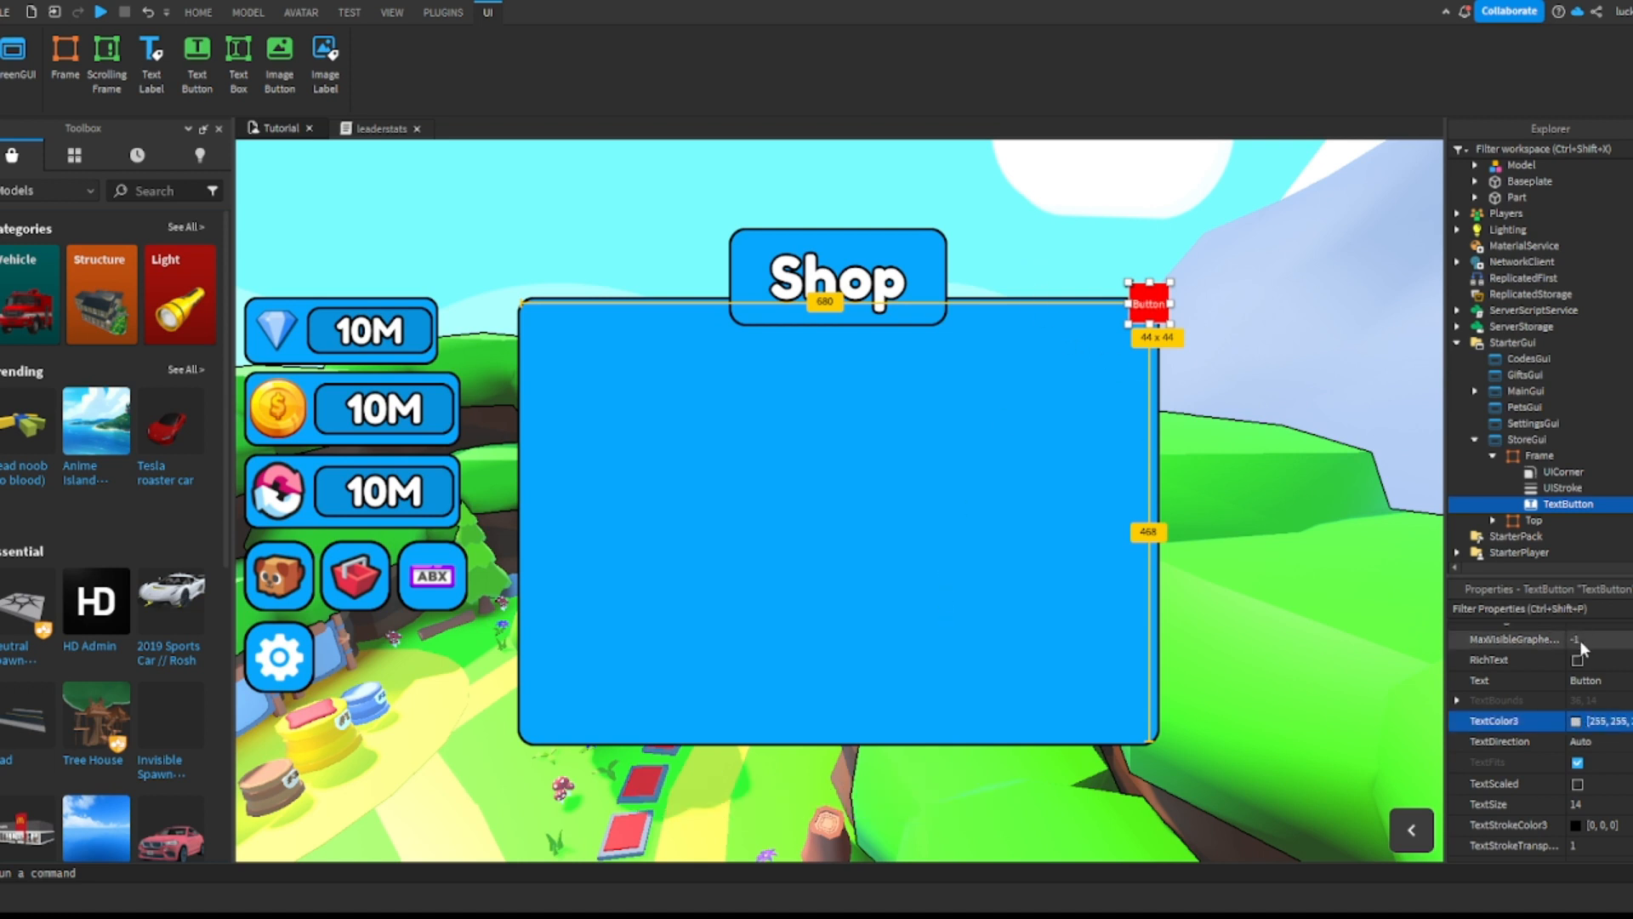
# Step: Enable TextScaled on the TextButton and set its text to "X"
pyautogui.scroll(-3, 1582, 664)
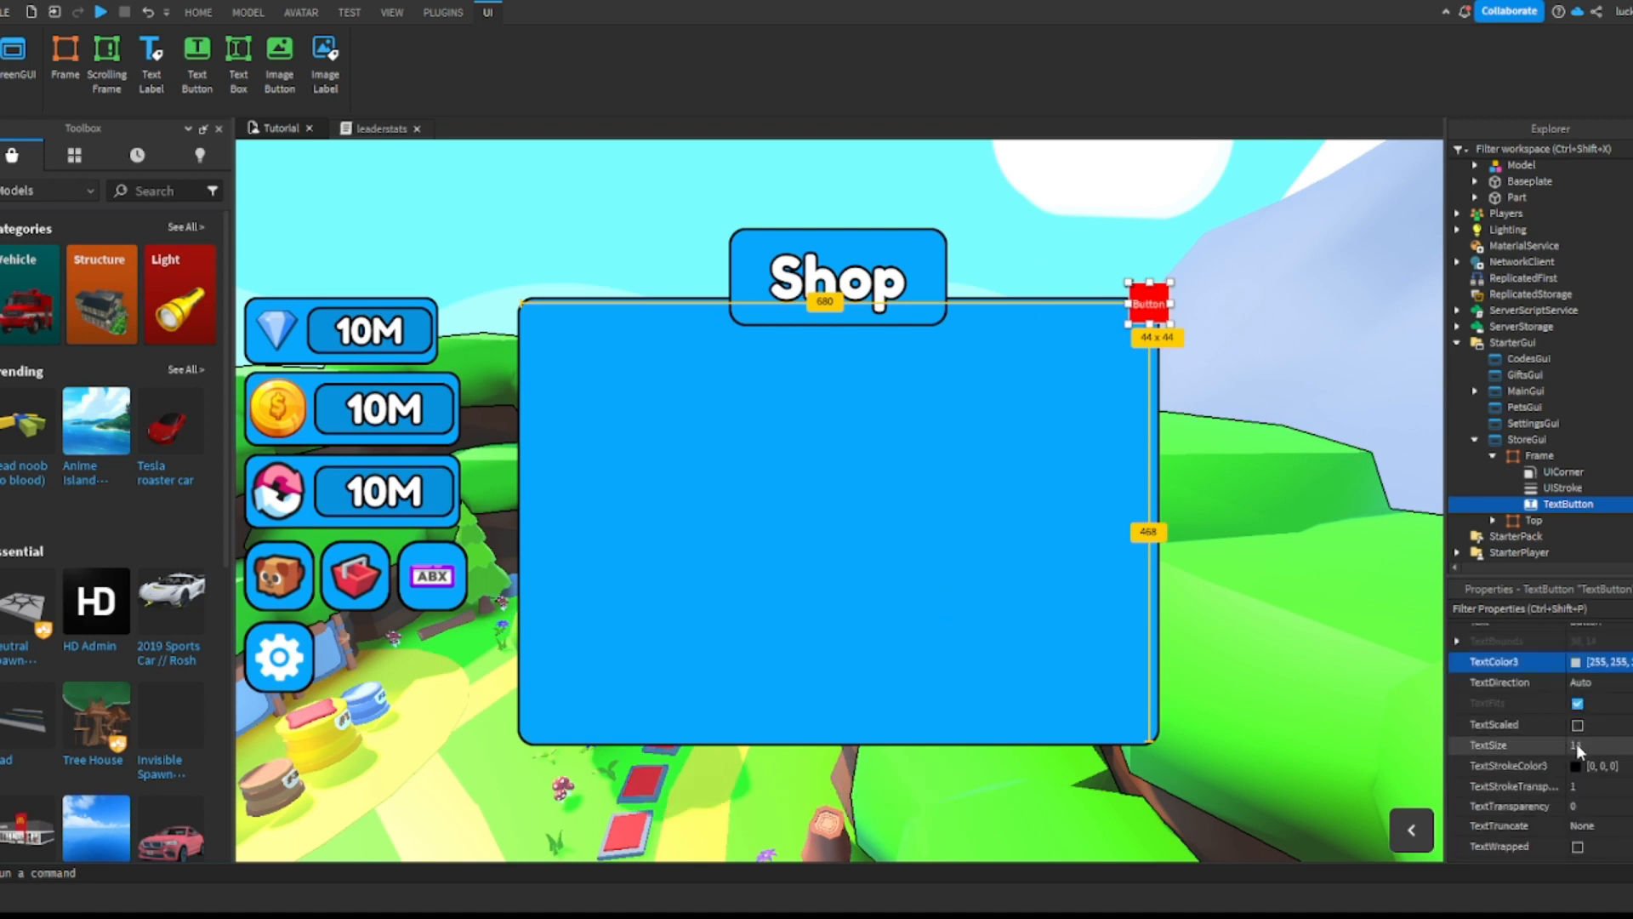
pyautogui.scroll(4, 1575, 742)
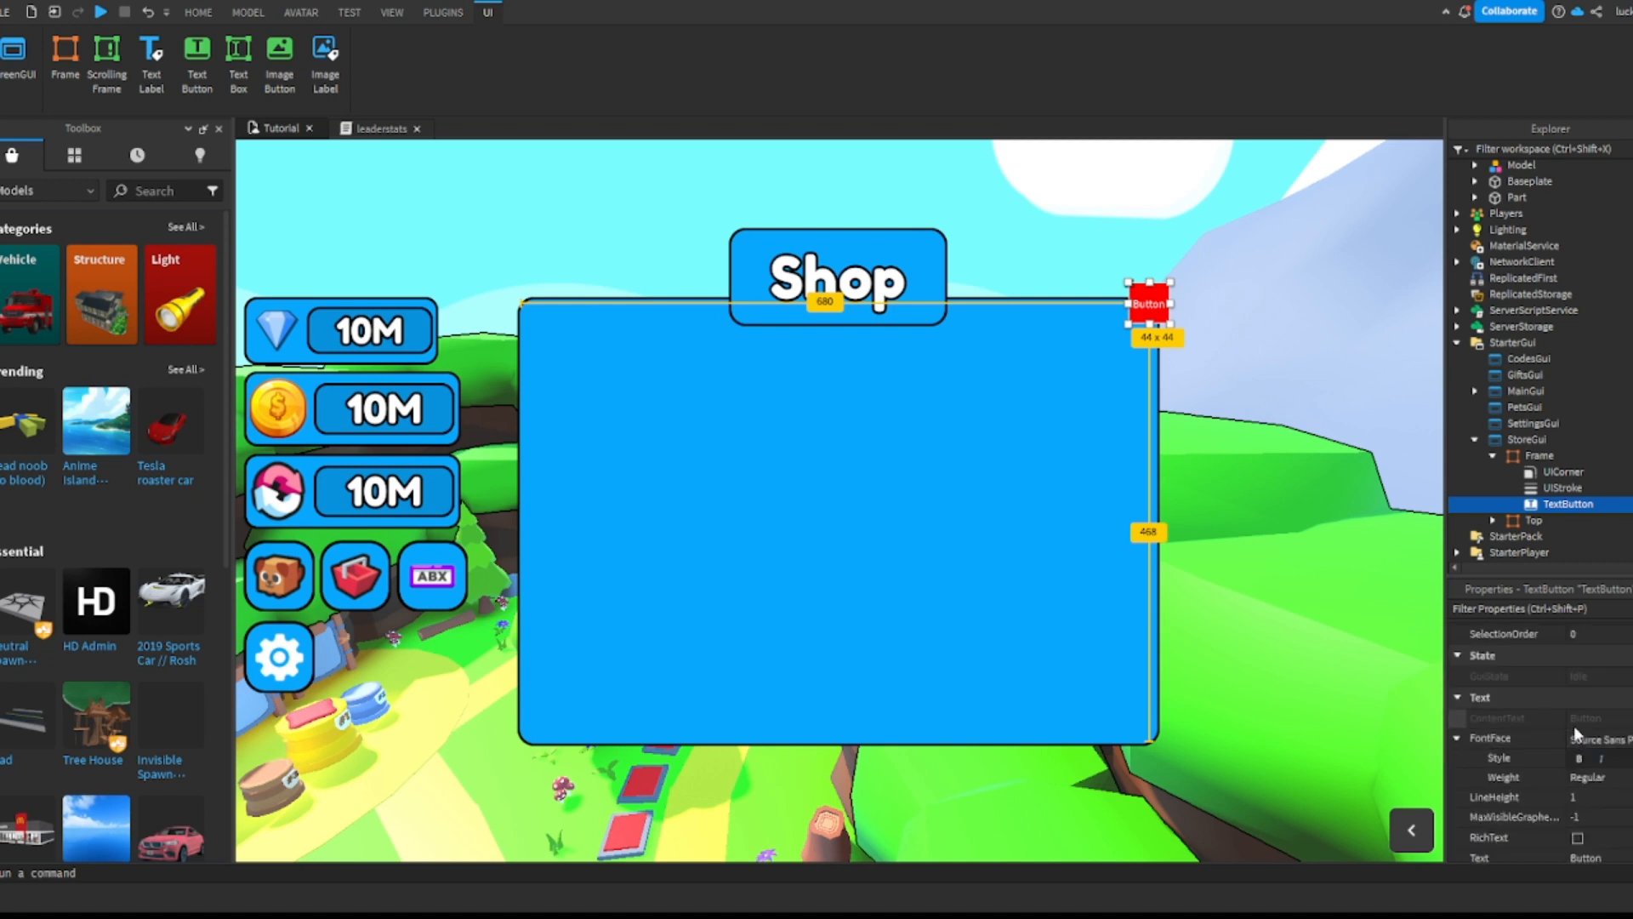
pyautogui.scroll(5, 1574, 726)
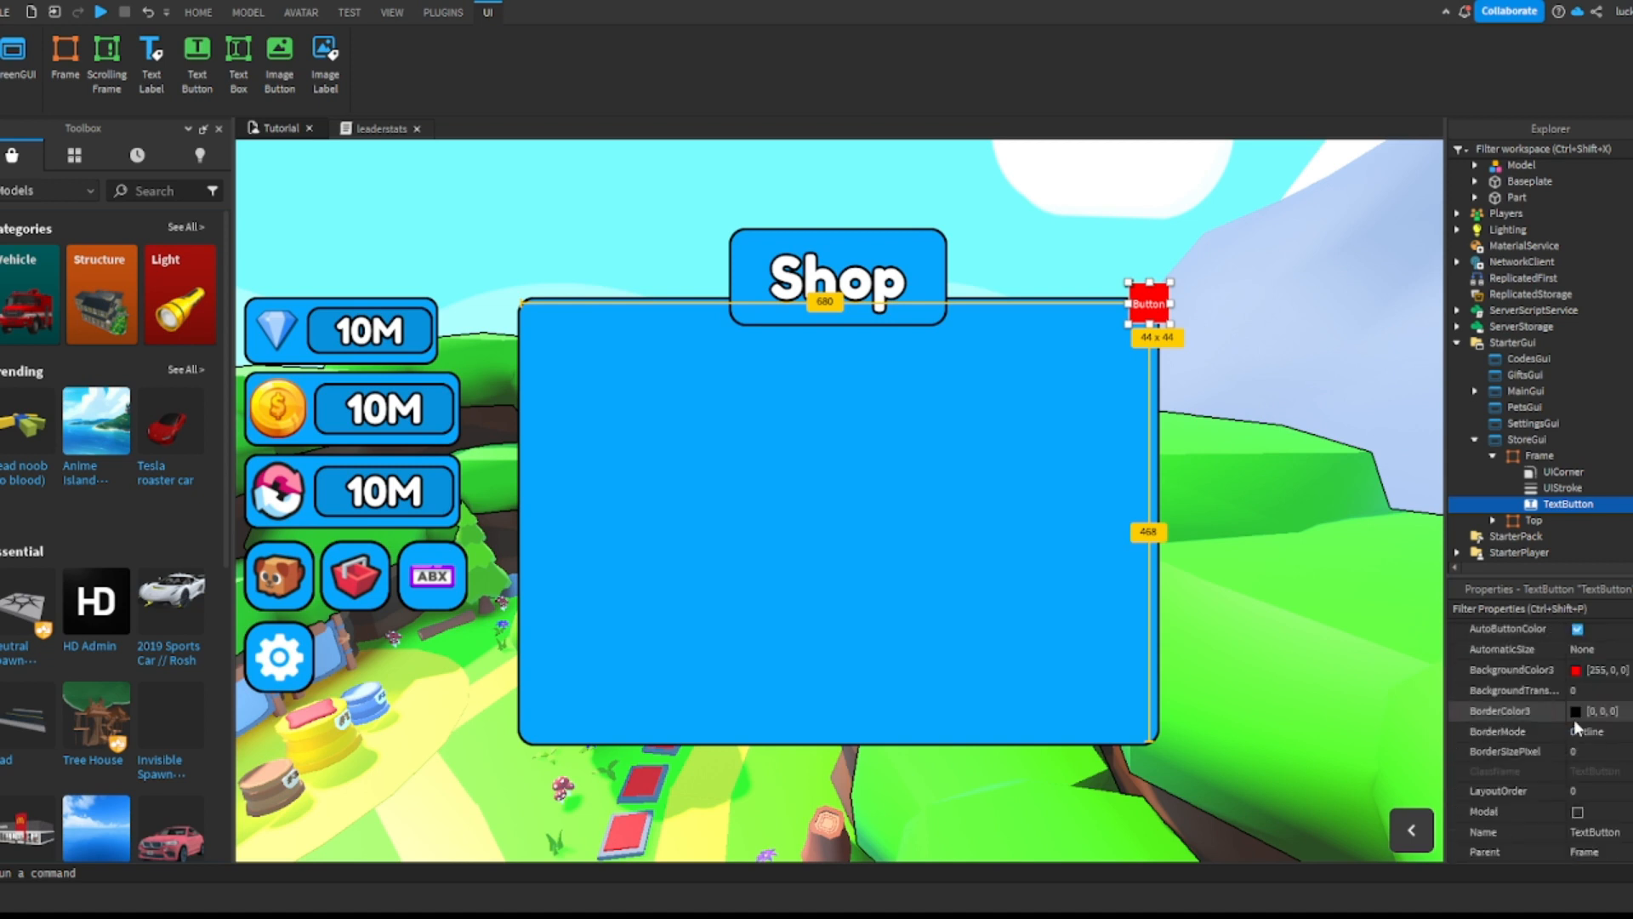
pyautogui.scroll(-9, 1574, 718)
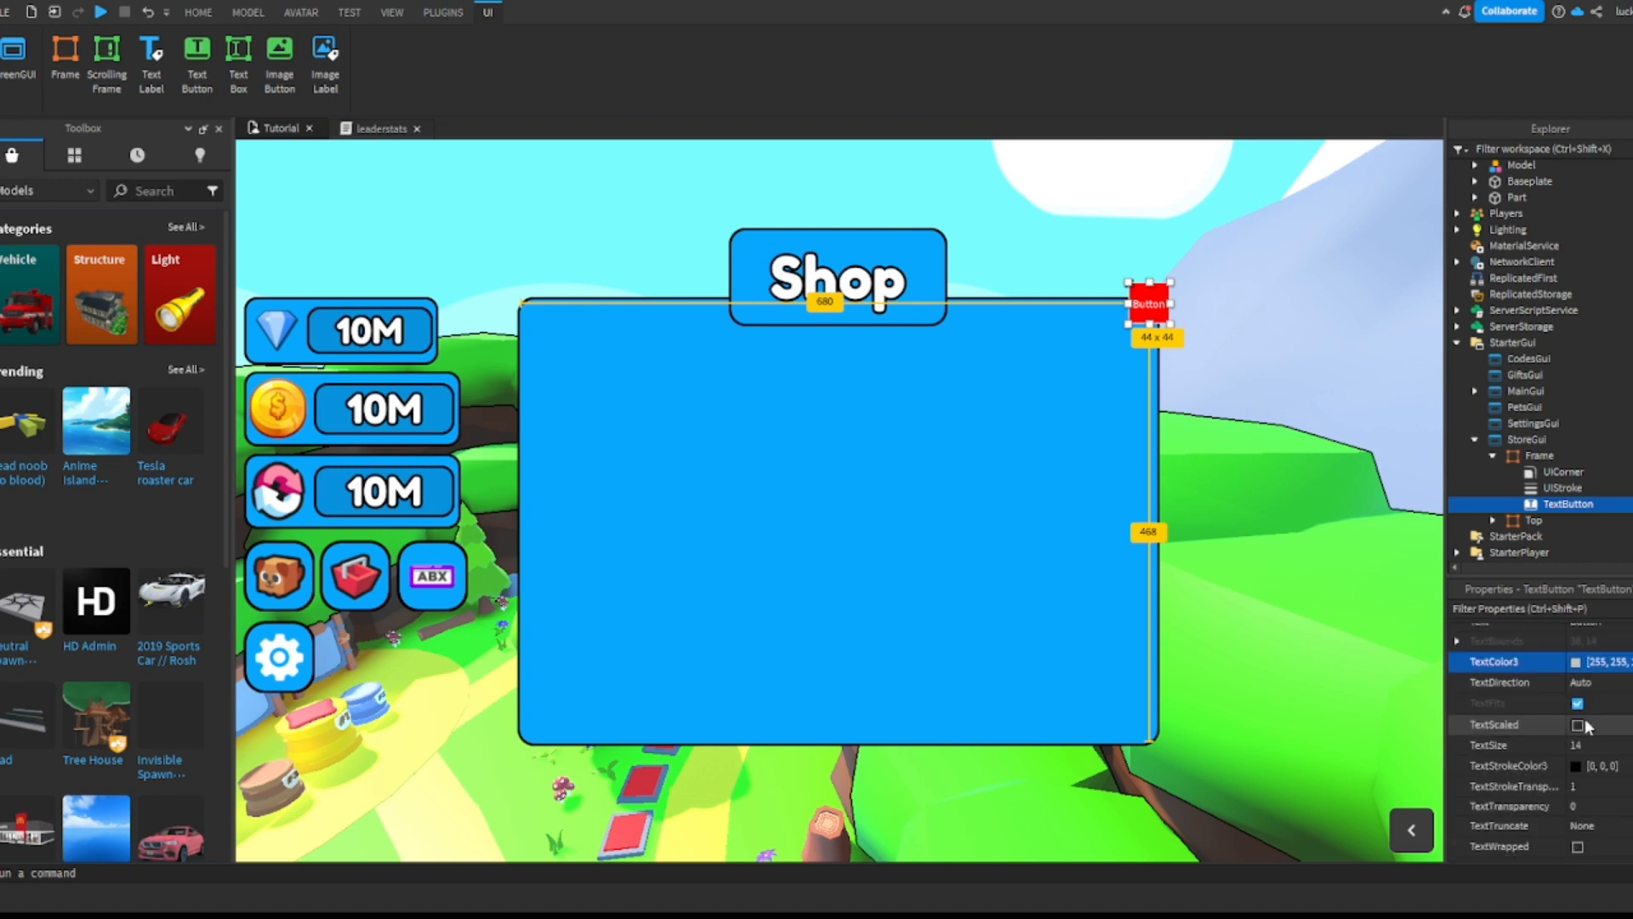
pyautogui.click(1576, 725)
pyautogui.scroll(2, 1593, 681)
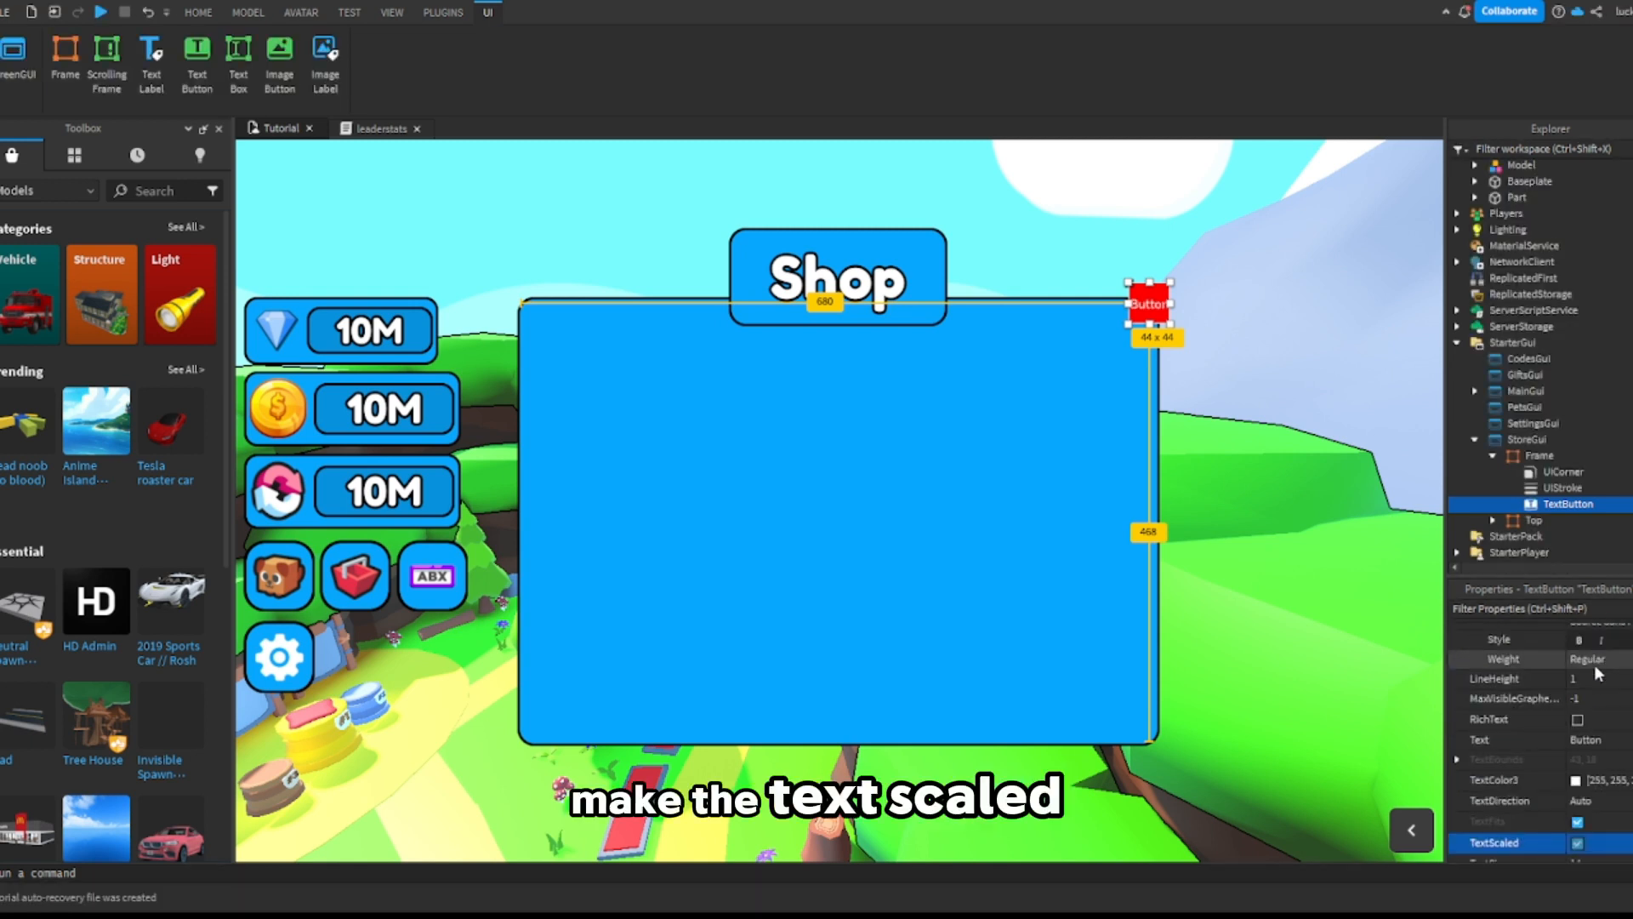
pyautogui.click(1589, 740)
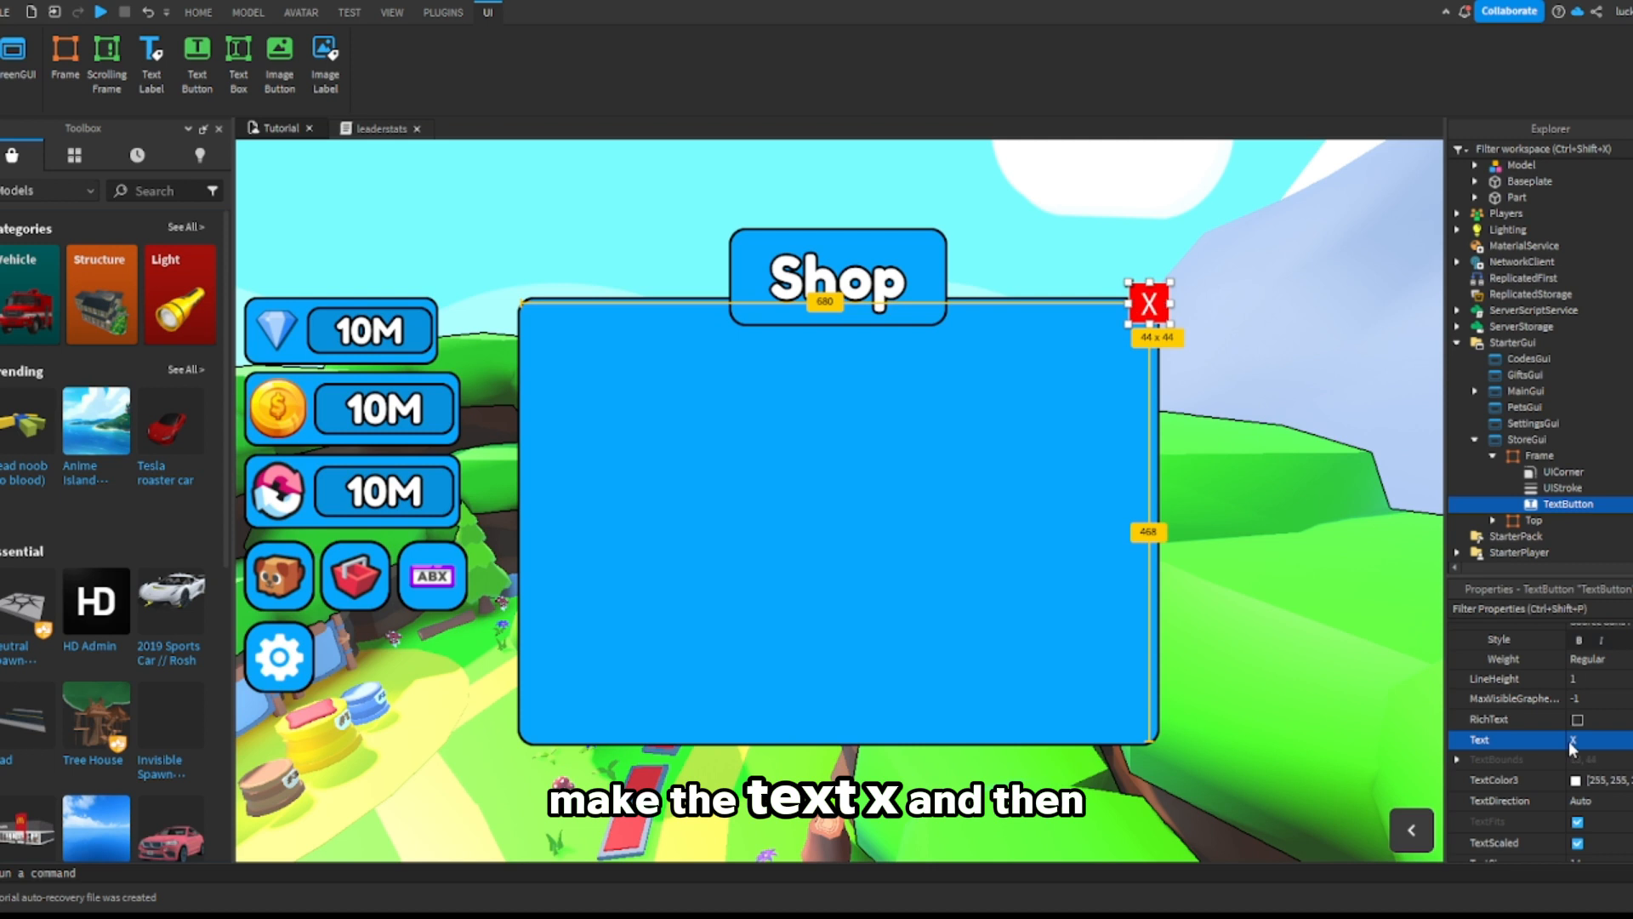
pyautogui.write('X')
# Step: Change the TextButton's FontFace to Fredoka One
pyautogui.scroll(3, 1557, 723)
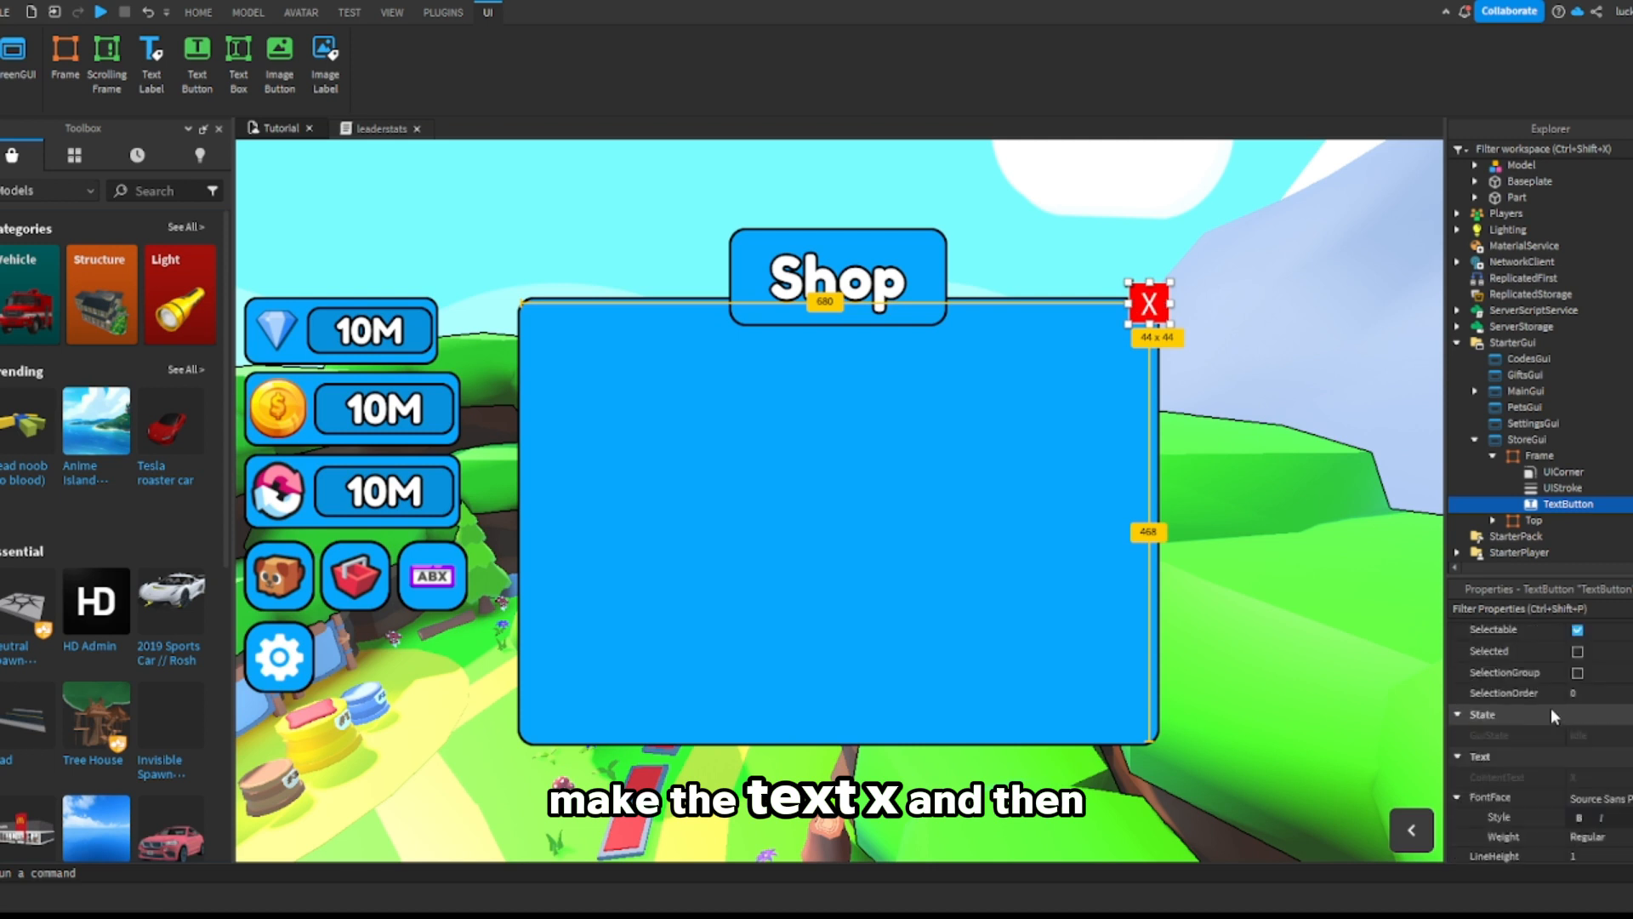
pyautogui.scroll(-1, 1557, 719)
pyautogui.click(1591, 737)
pyautogui.click(1599, 549)
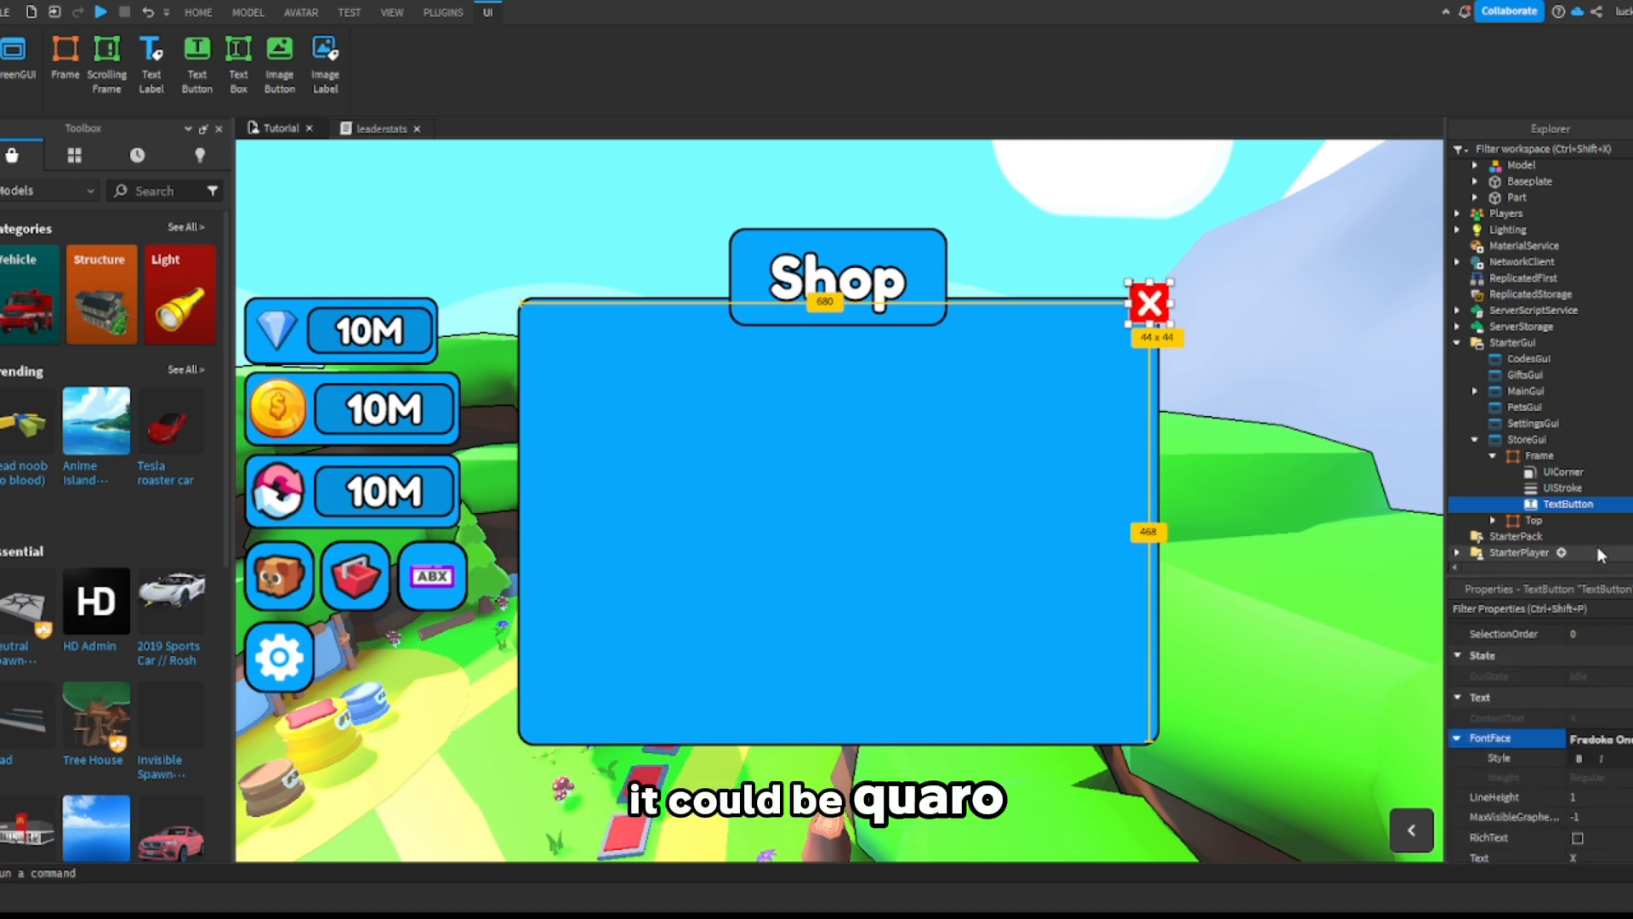
# Step: Give the TextButton two copies of the frame's UIStroke, with ApplyStrokeMode set to Border on one of them
pyautogui.click(1569, 488)
pyautogui.hotkey('ctrl', 'd')
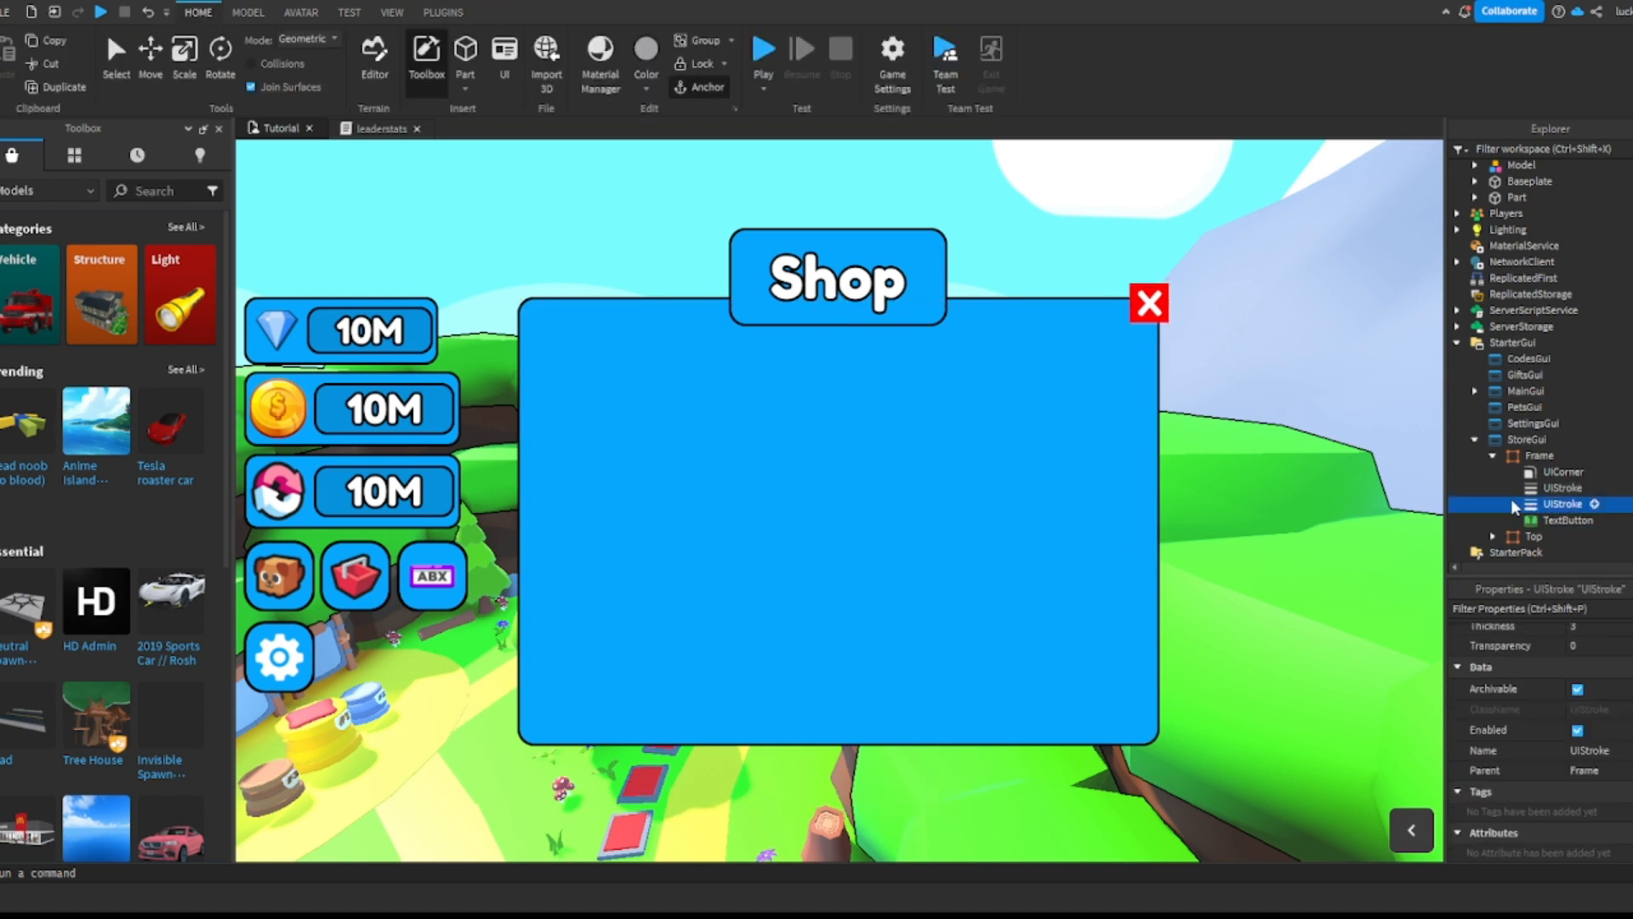
pyautogui.moveTo(1511, 504); pyautogui.dragTo(1568, 518)
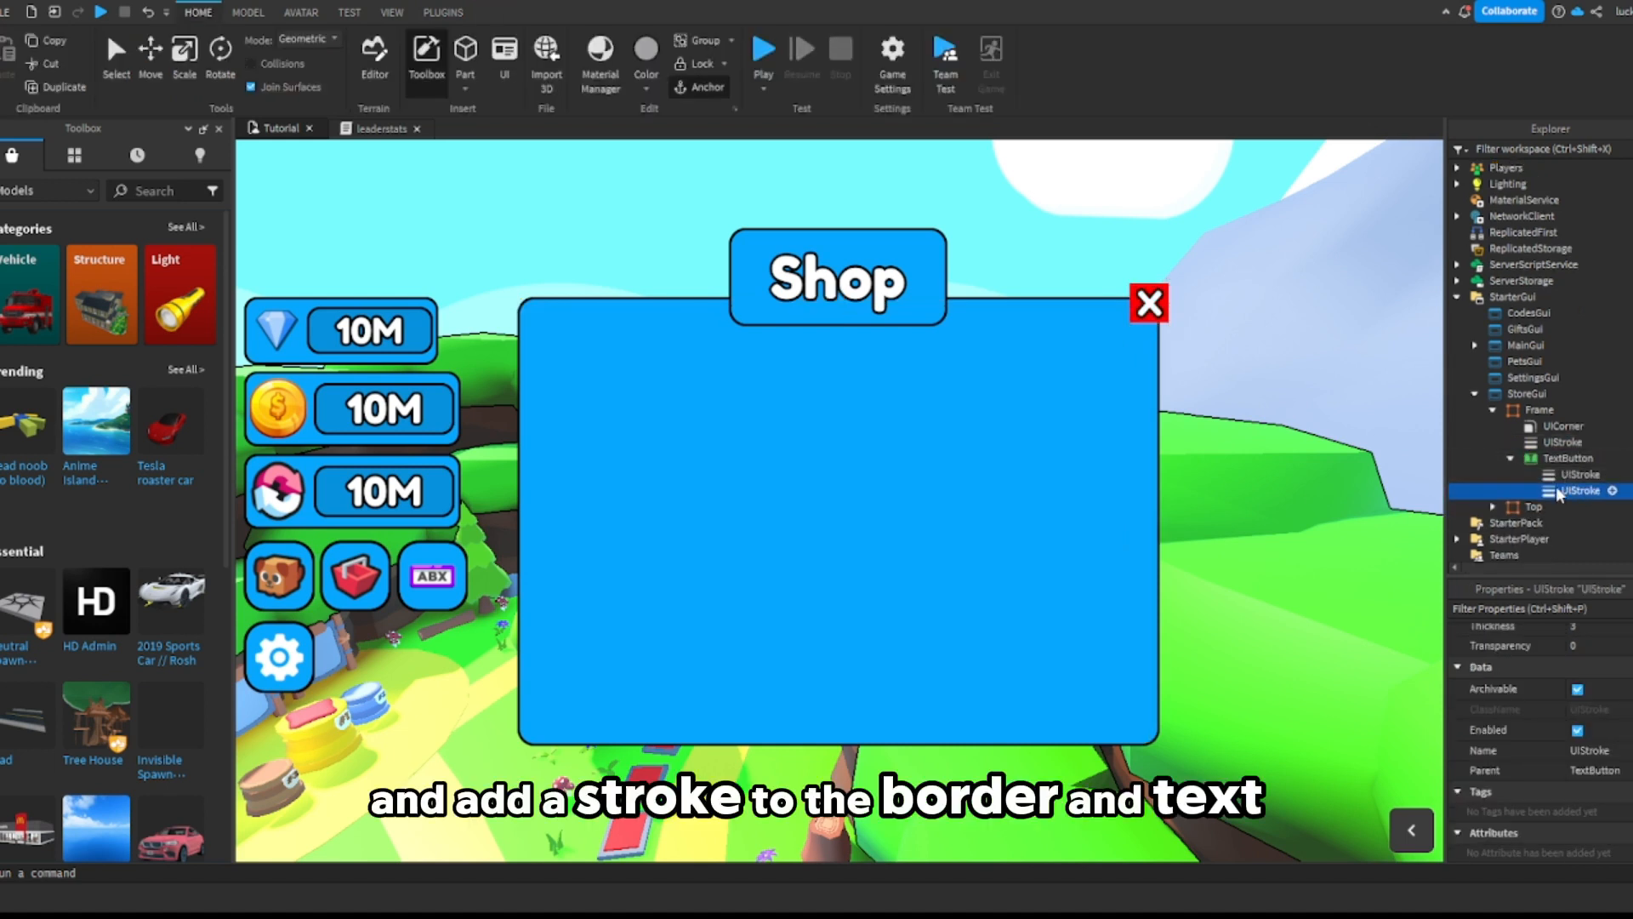
pyautogui.scroll(3, 1600, 672)
pyautogui.click(1607, 656)
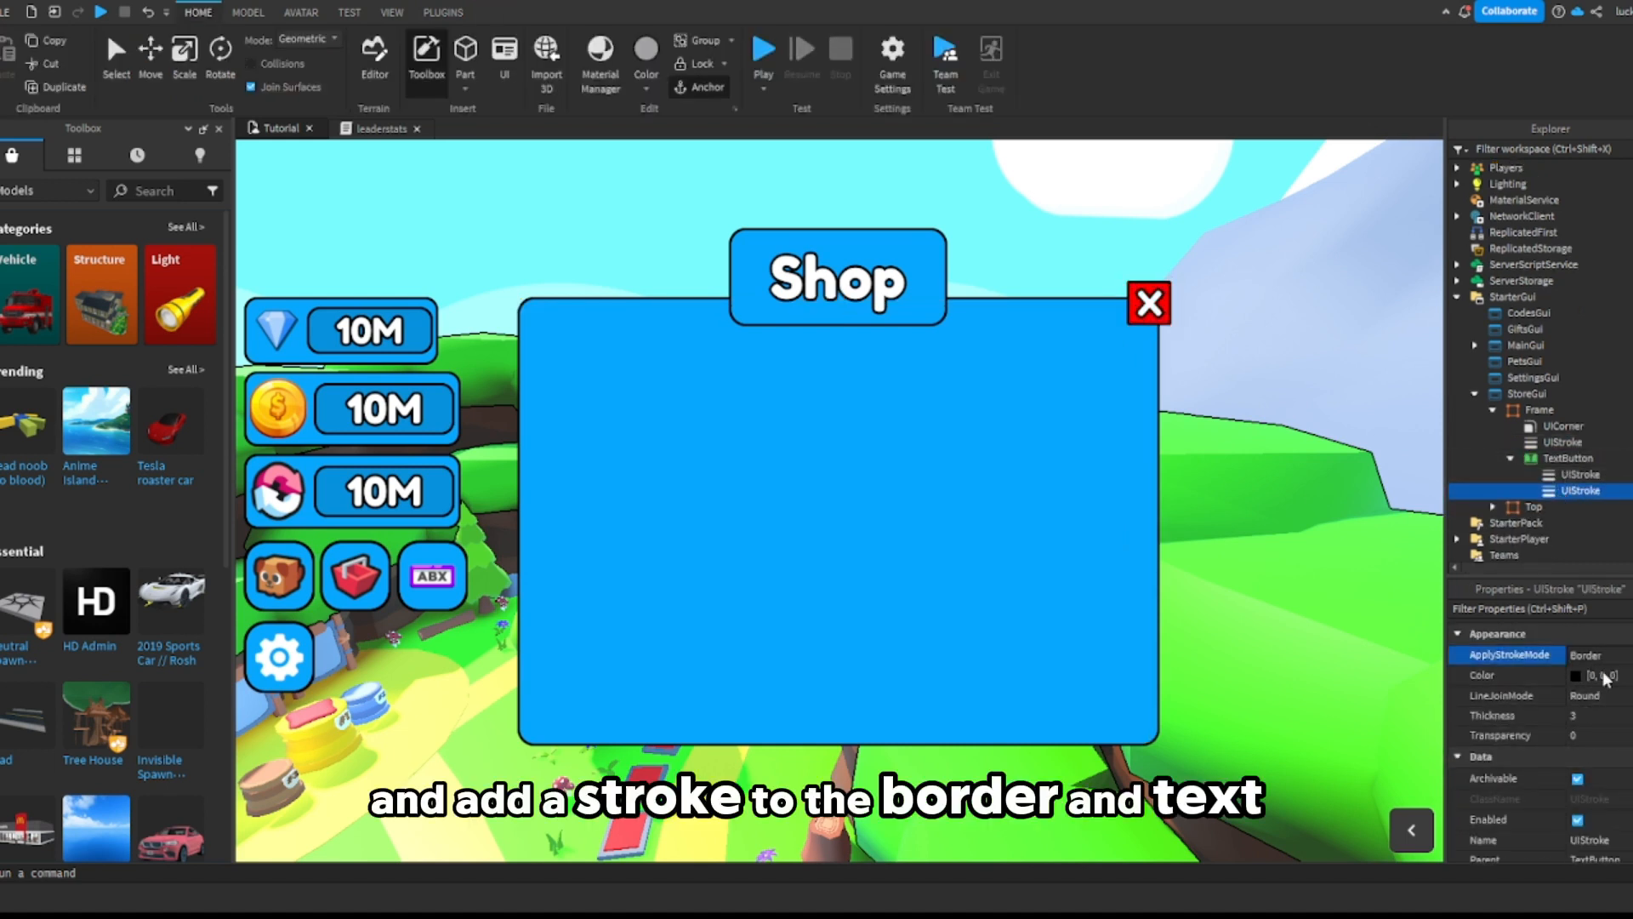
# Step: Copy the frame's UICorner into the TextButton and set the copy's CornerRadius to 0, 12
pyautogui.click(1565, 457)
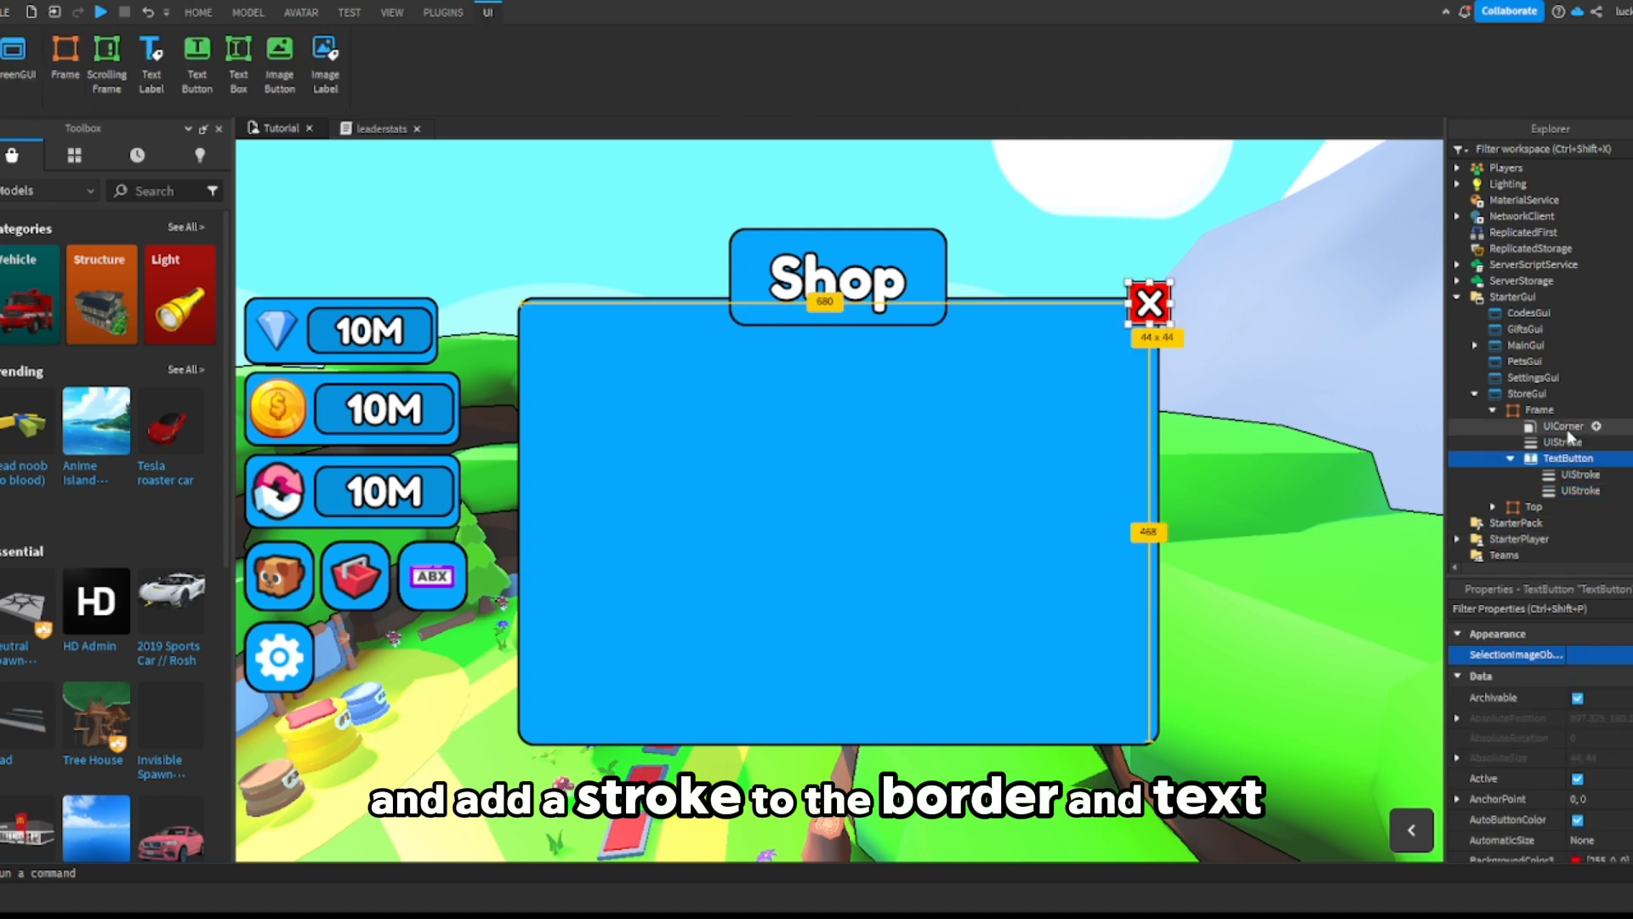
pyautogui.click(1563, 429)
pyautogui.hotkey('ctrl', 'd')
pyautogui.moveTo(1529, 430); pyautogui.dragTo(1563, 475)
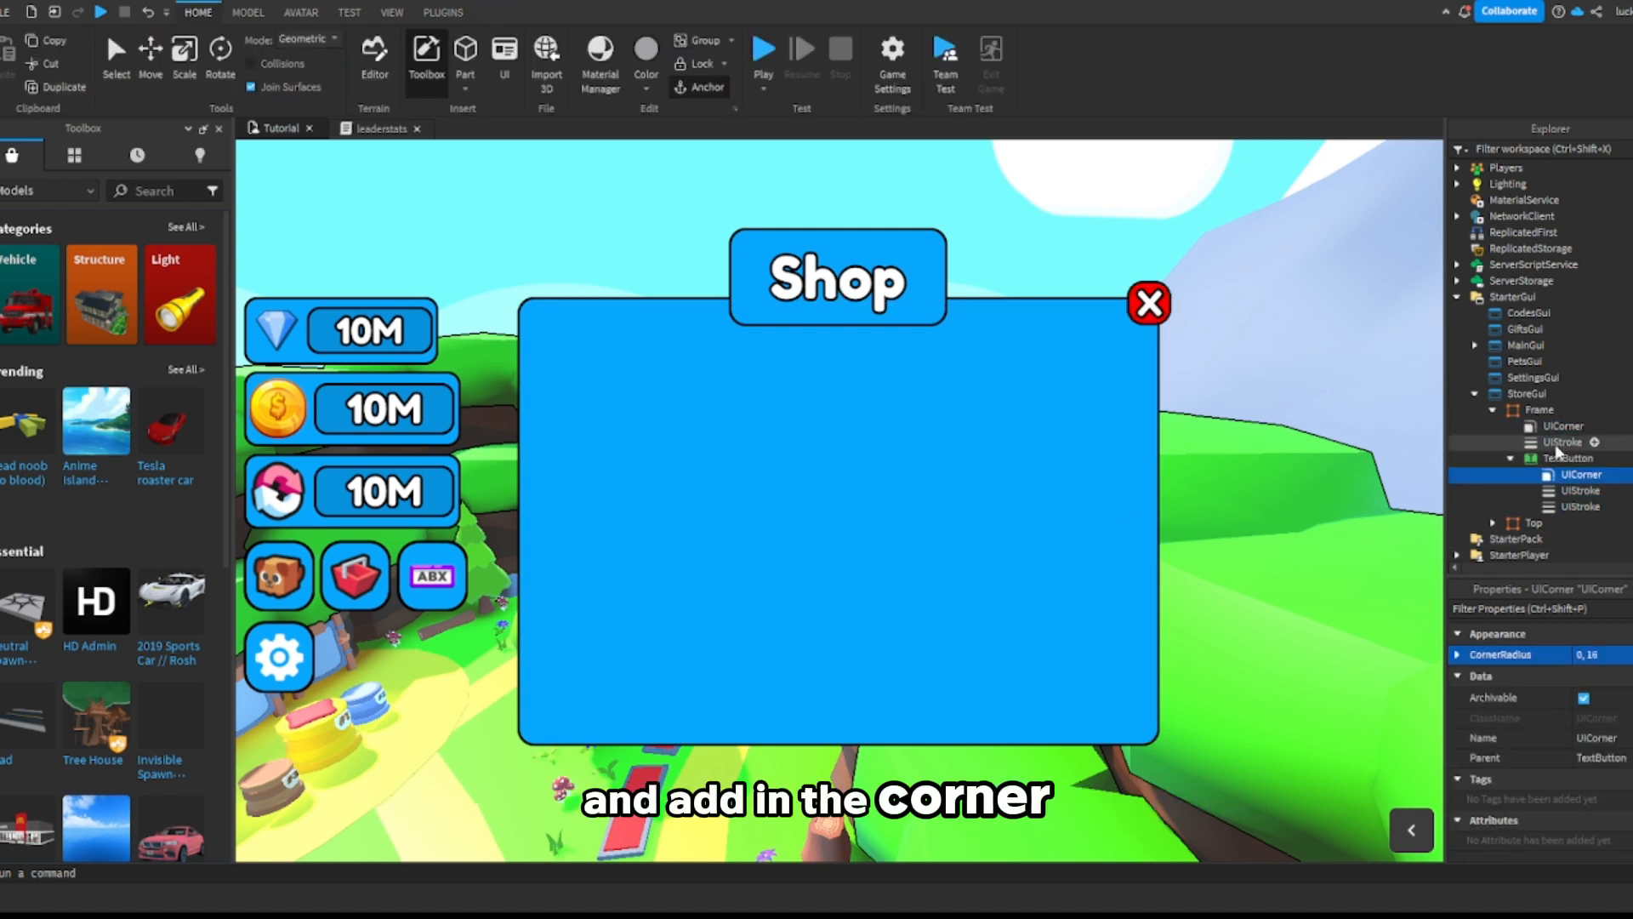
pyautogui.click(1622, 656)
pyautogui.press('Return')
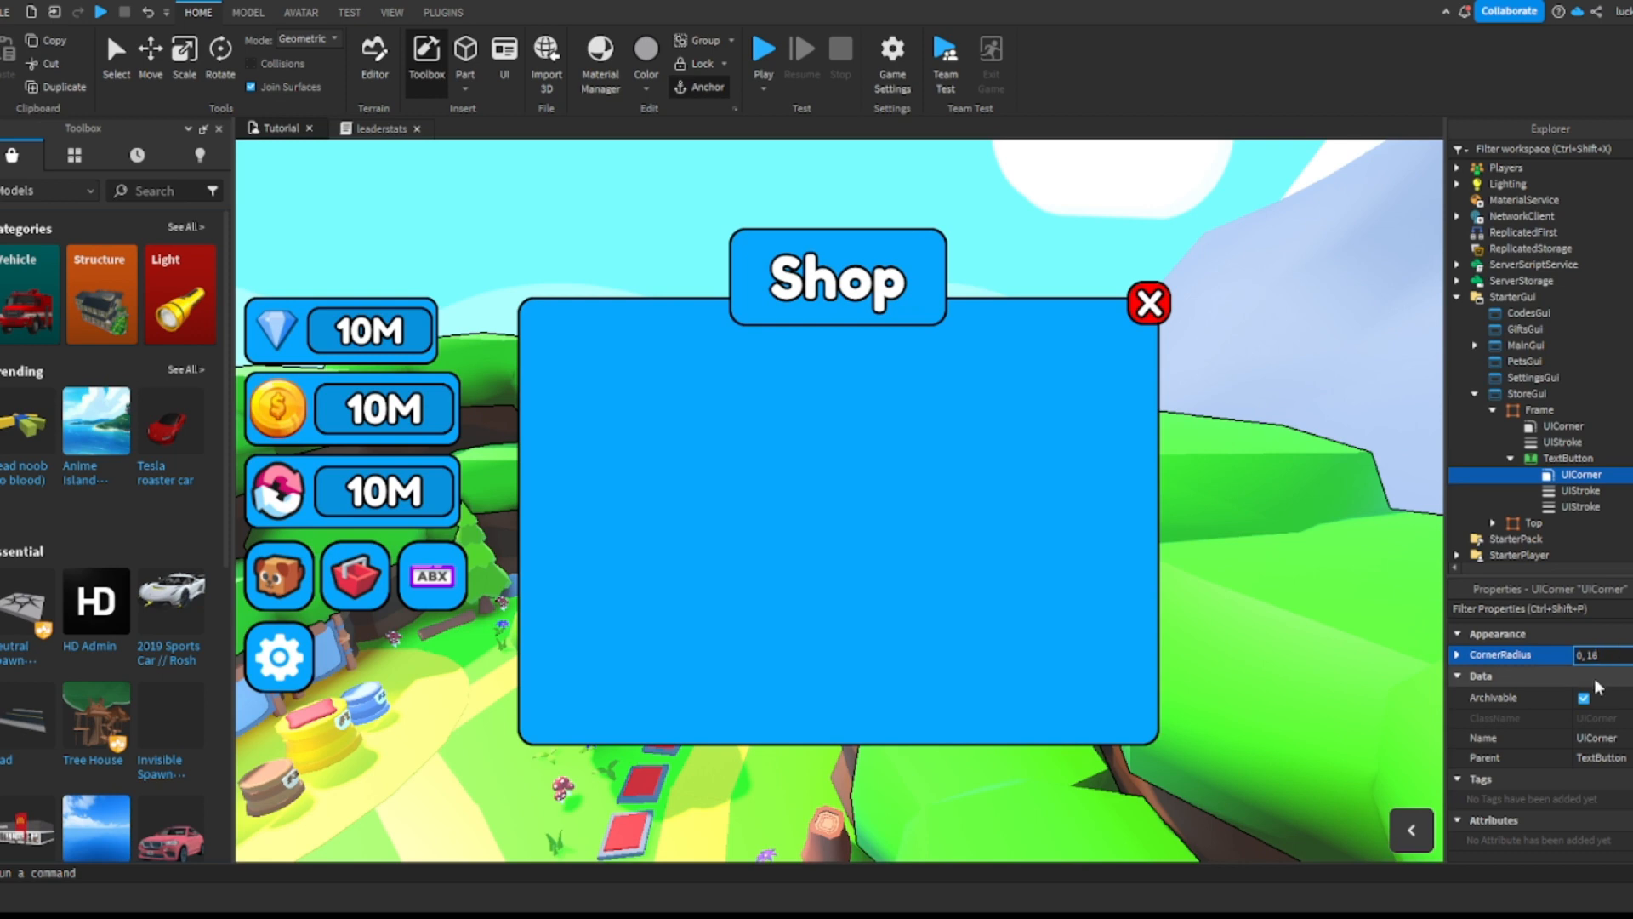
pyautogui.write('2')
pyautogui.press('Return')
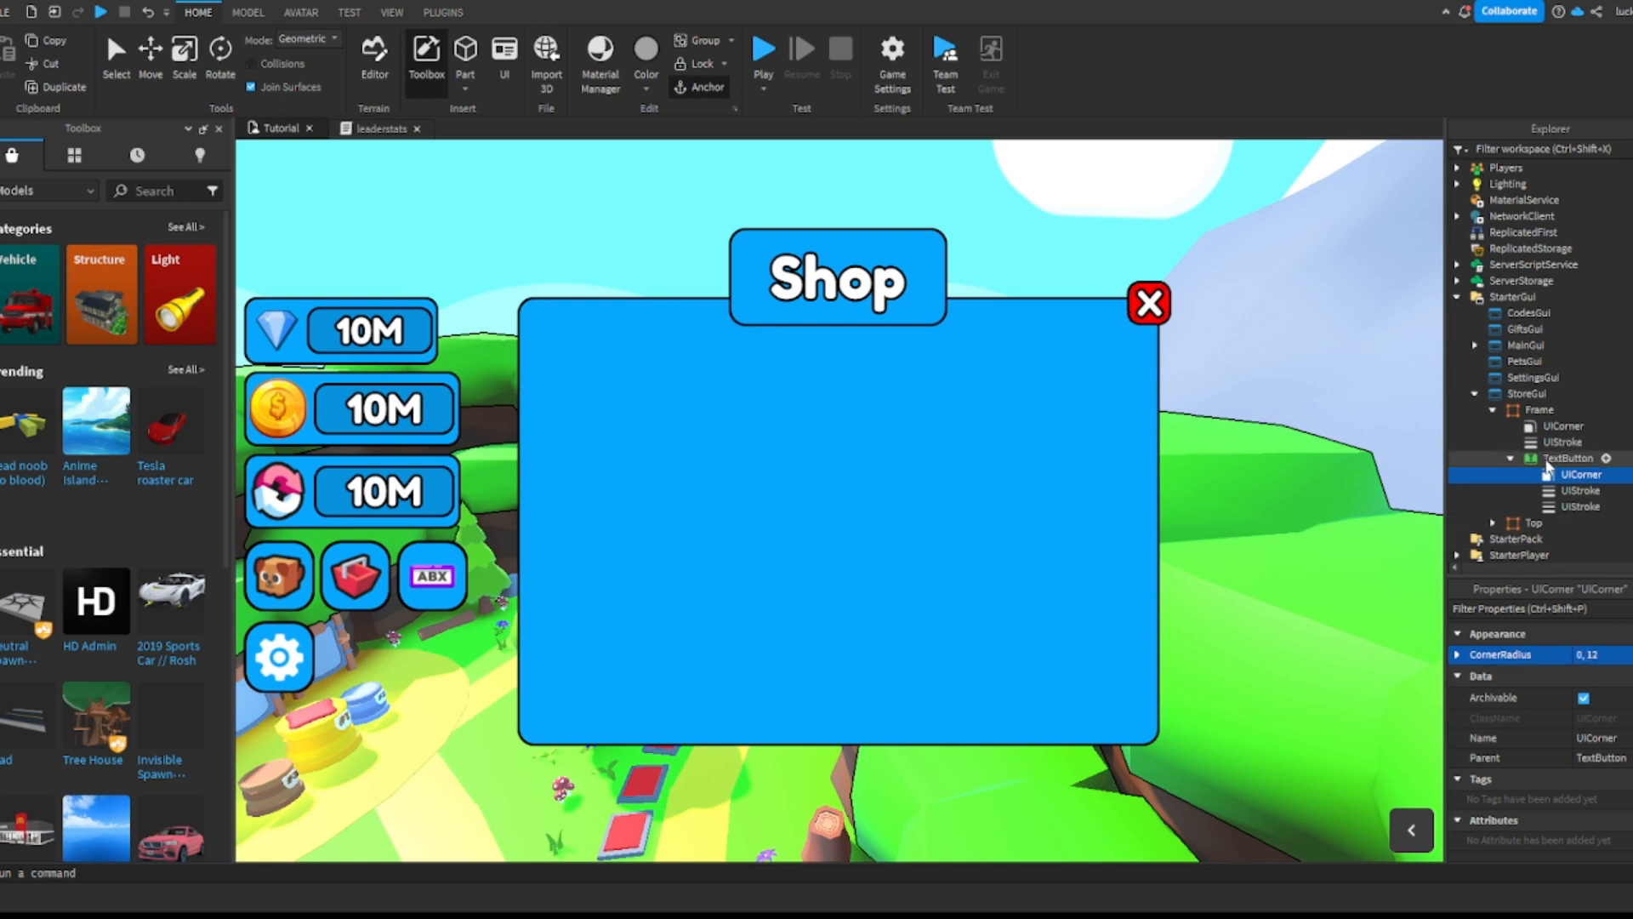
pyautogui.click(1545, 460)
pyautogui.click(1512, 458)
pyautogui.click(1161, 224)
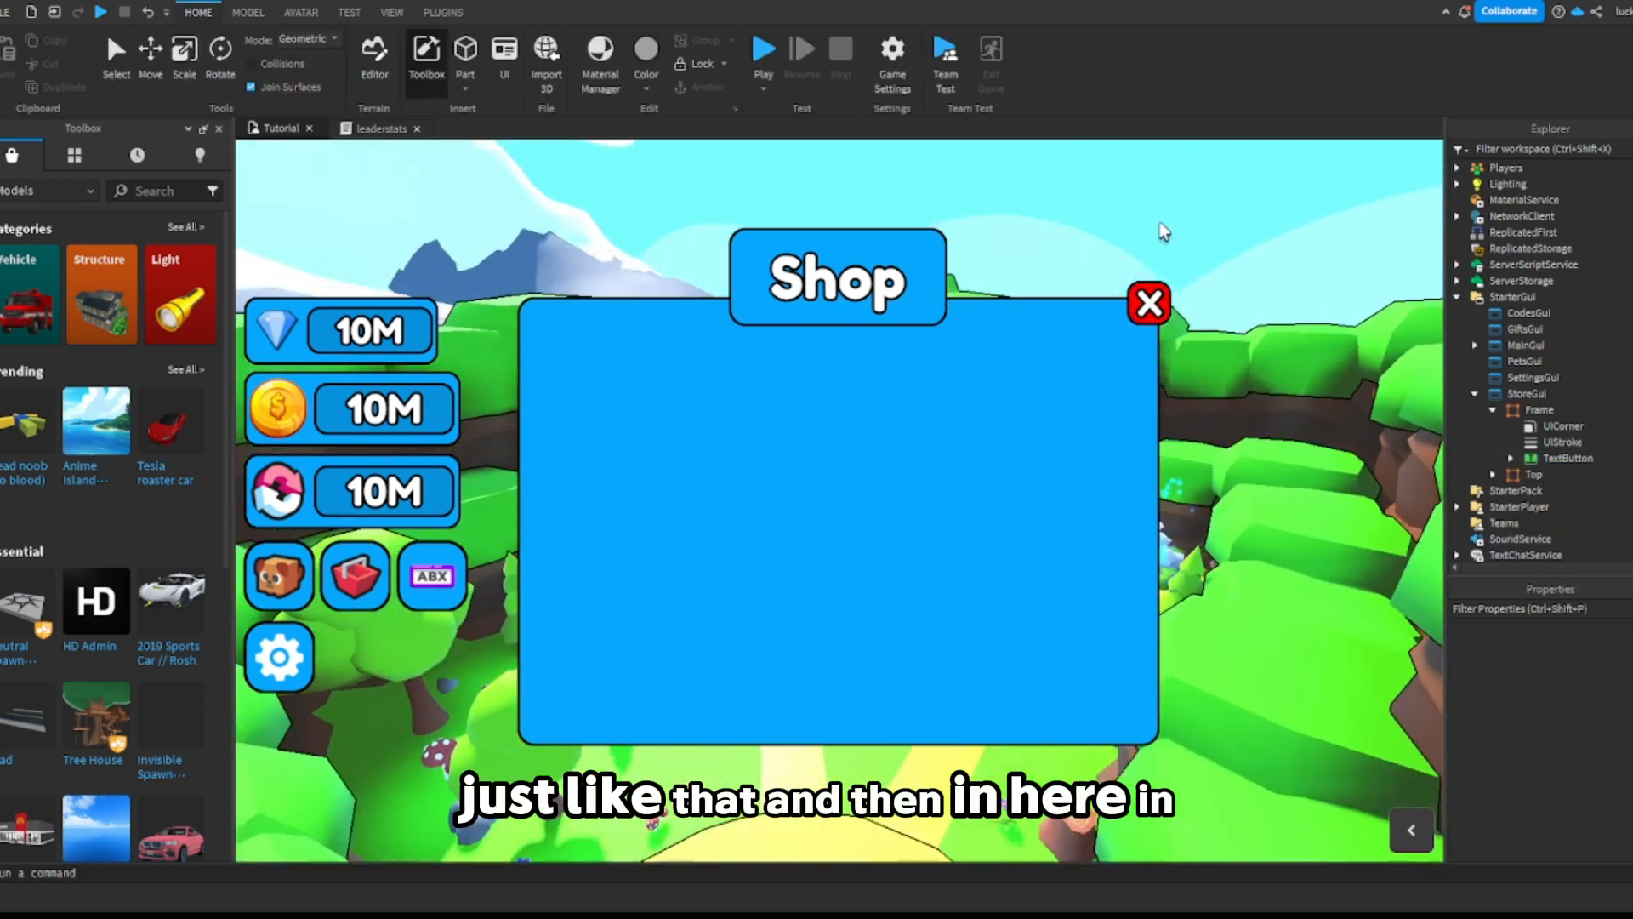
# Step: Rename the TextButton inside Frame to "Exit Button"
pyautogui.click(1543, 459)
pyautogui.doubleClick(1538, 461)
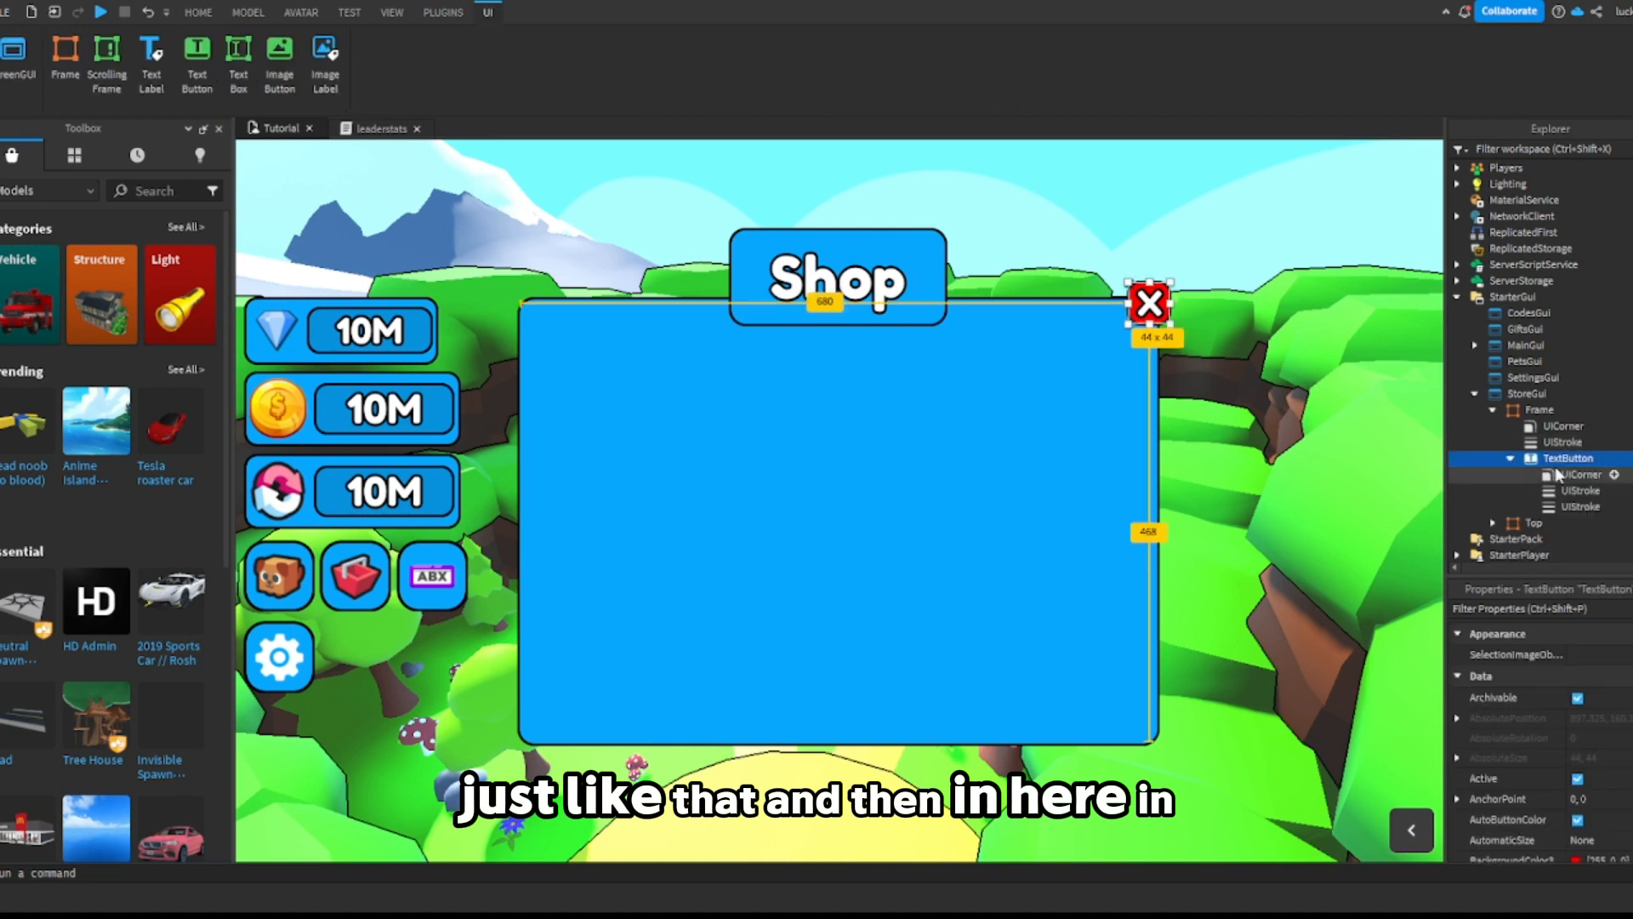
pyautogui.click(1536, 462)
pyautogui.press('BackSpace')
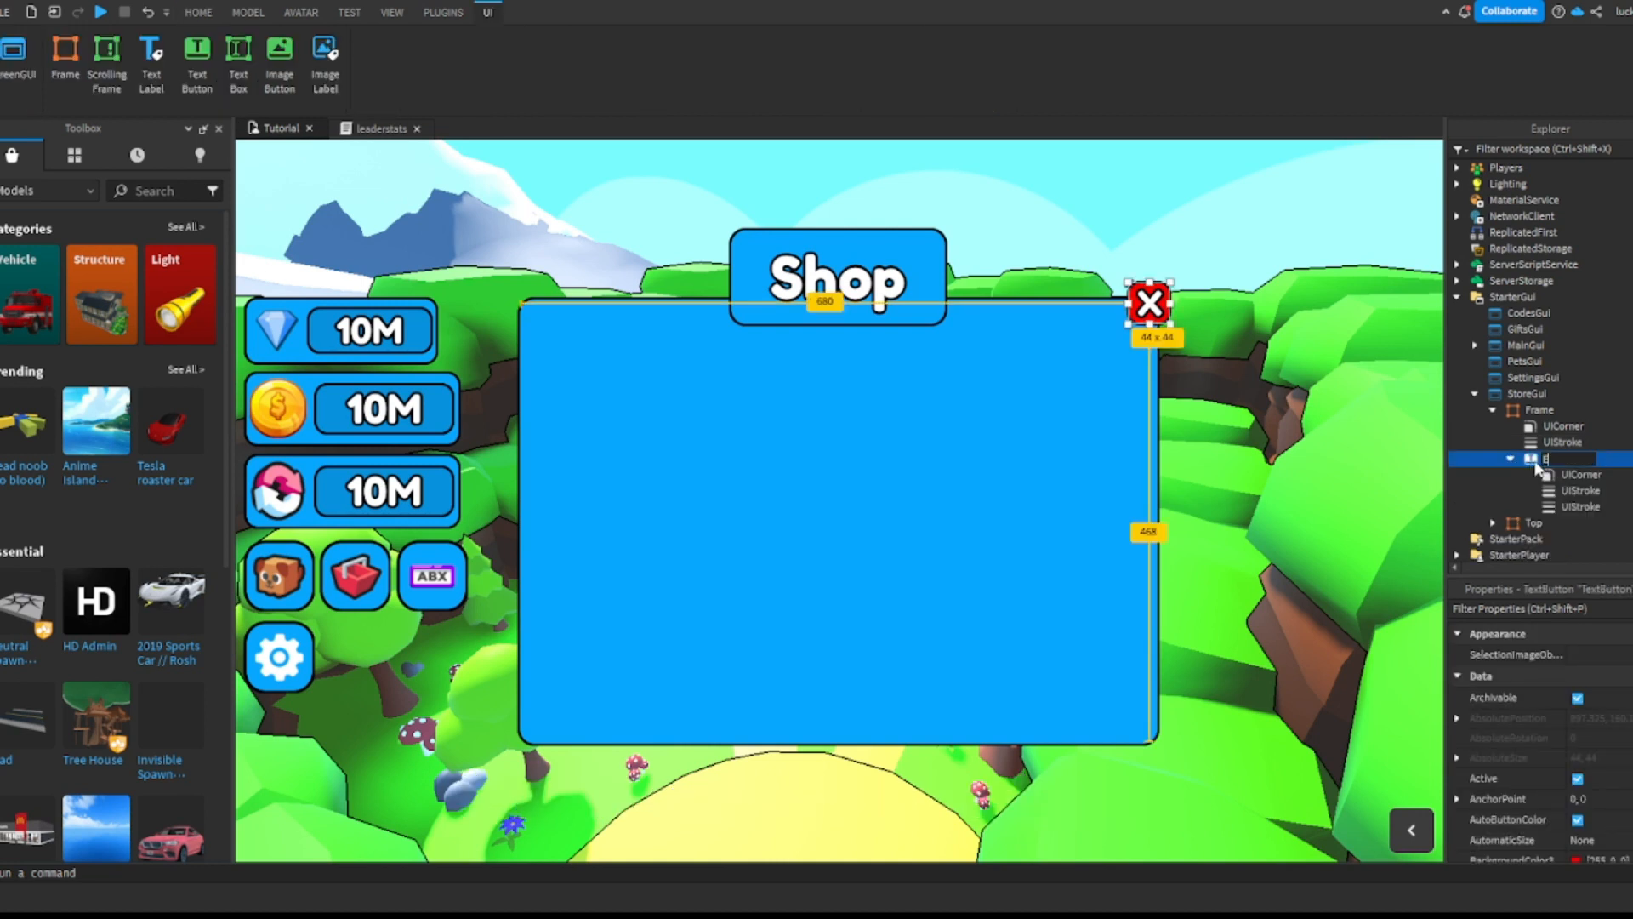
pyautogui.write('Exit Button')
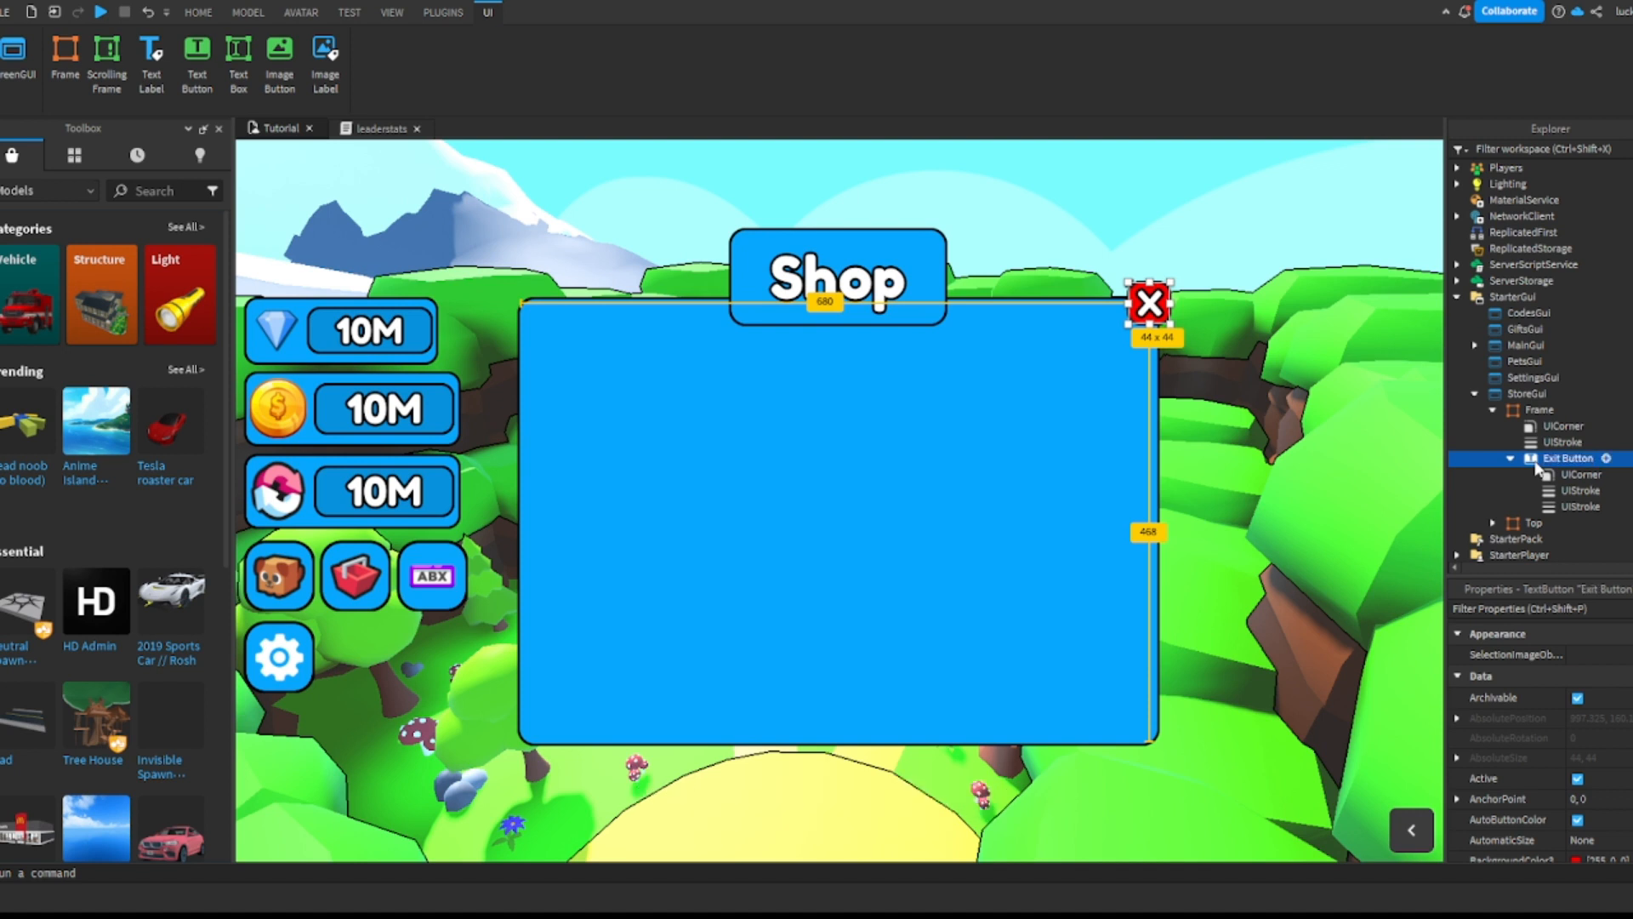
# Step: Add a LocalScript to Exit Button and delete its default print line
pyautogui.press('Return')
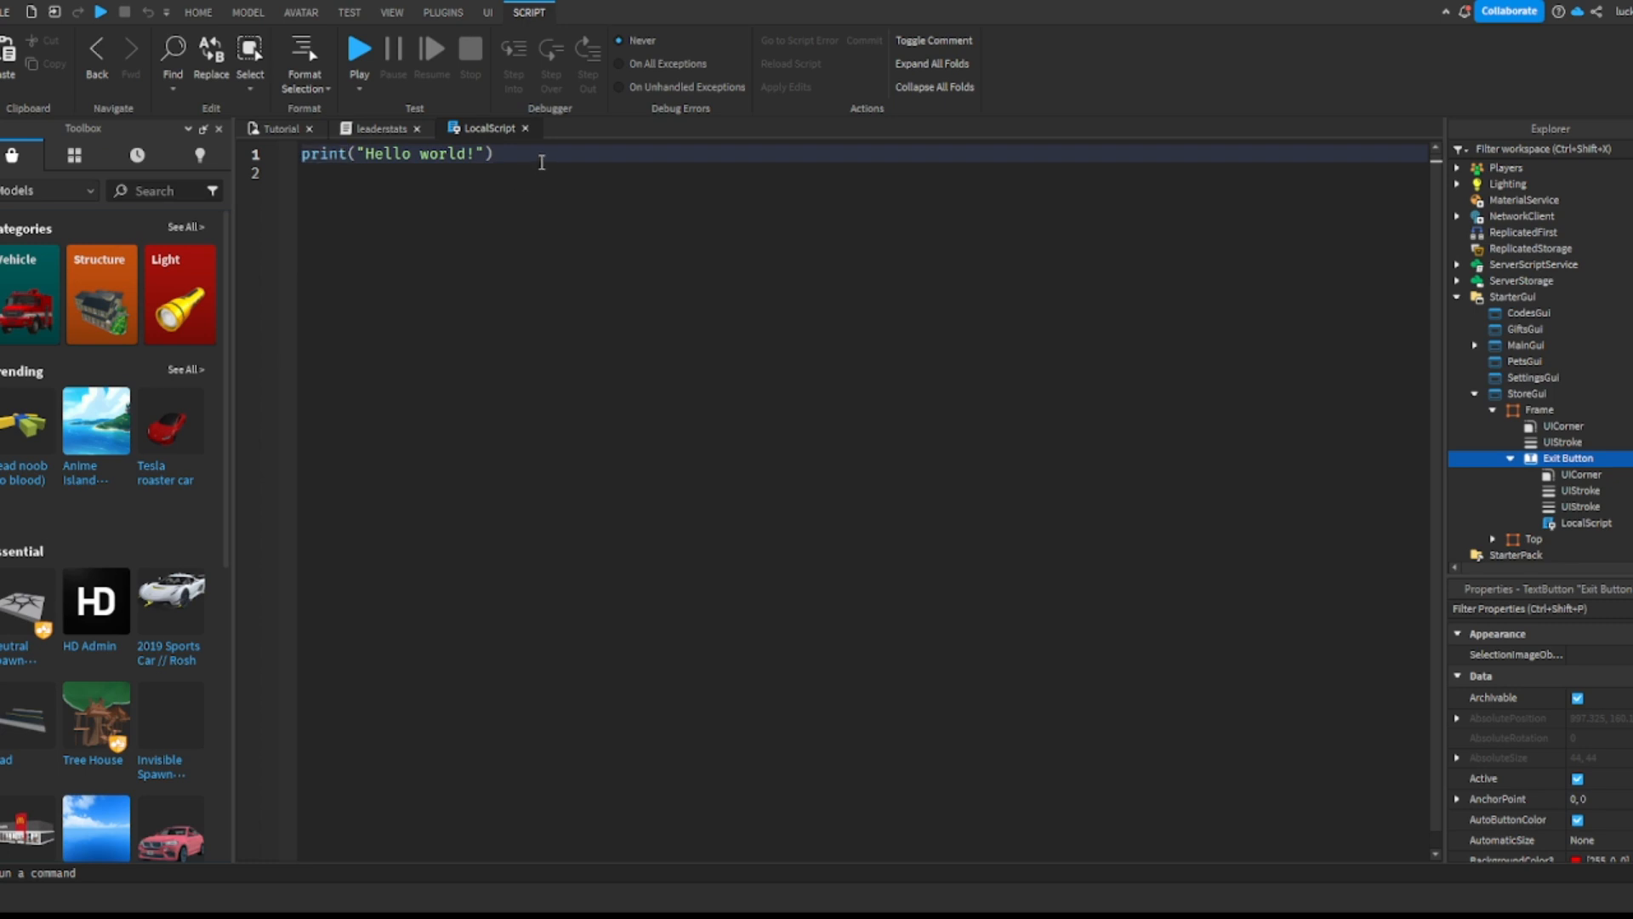
pyautogui.moveTo(540, 157); pyautogui.dragTo(304, 154)
pyautogui.press('BackSpace')
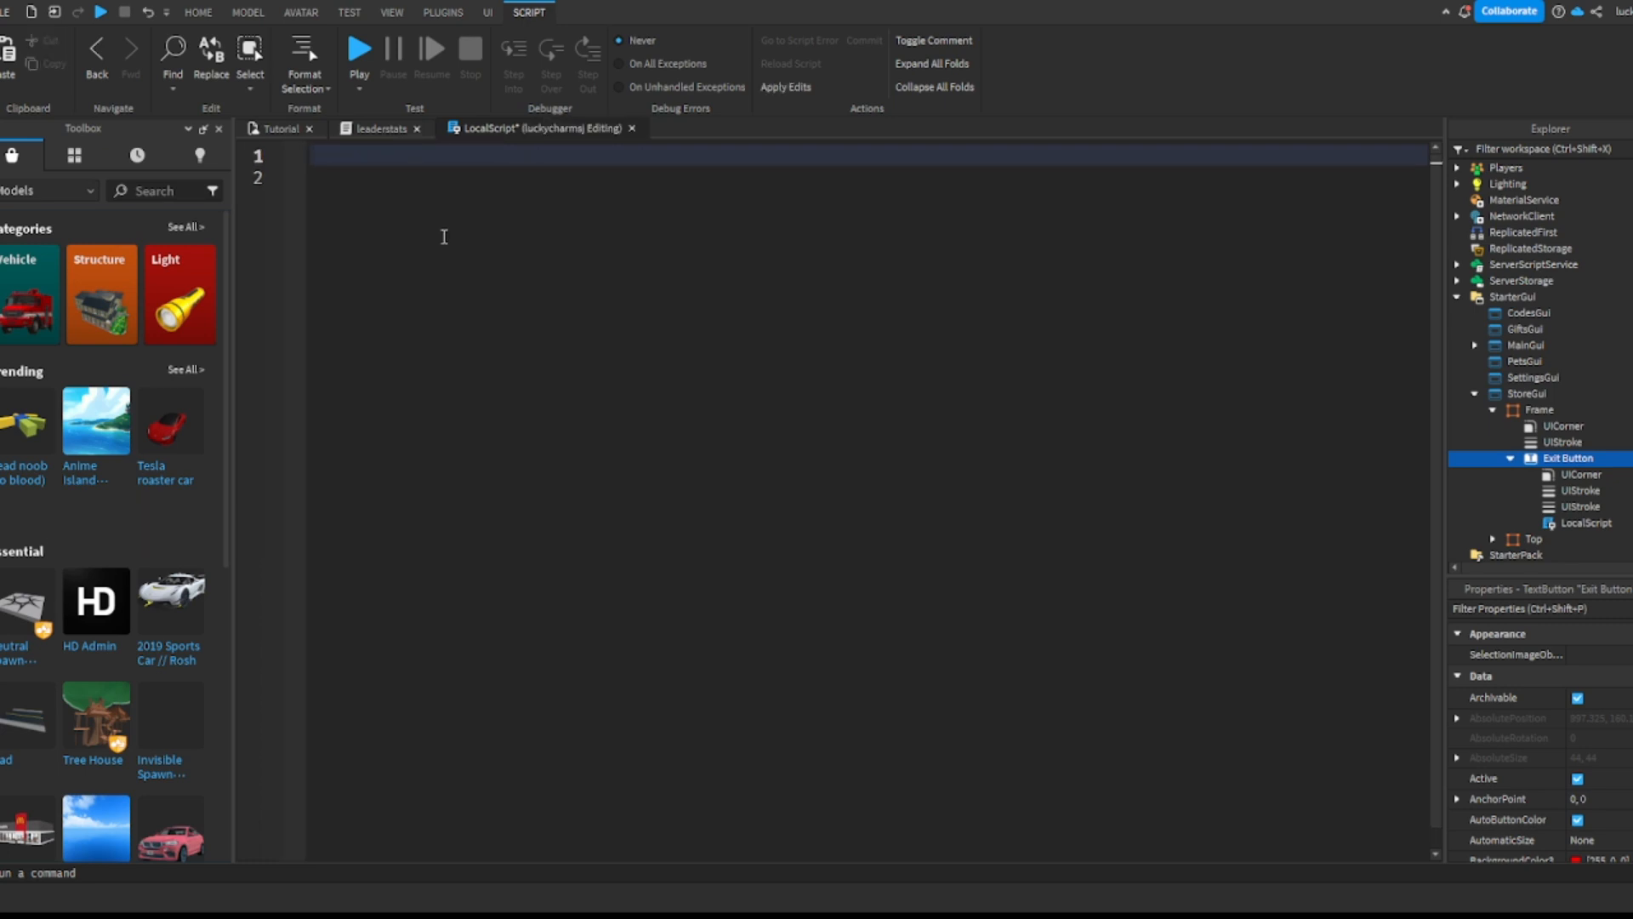
pyautogui.write('if')
pyautogui.press('BackSpace')
pyautogui.press('BackSpace')
pyautogui.press('BackSpace')
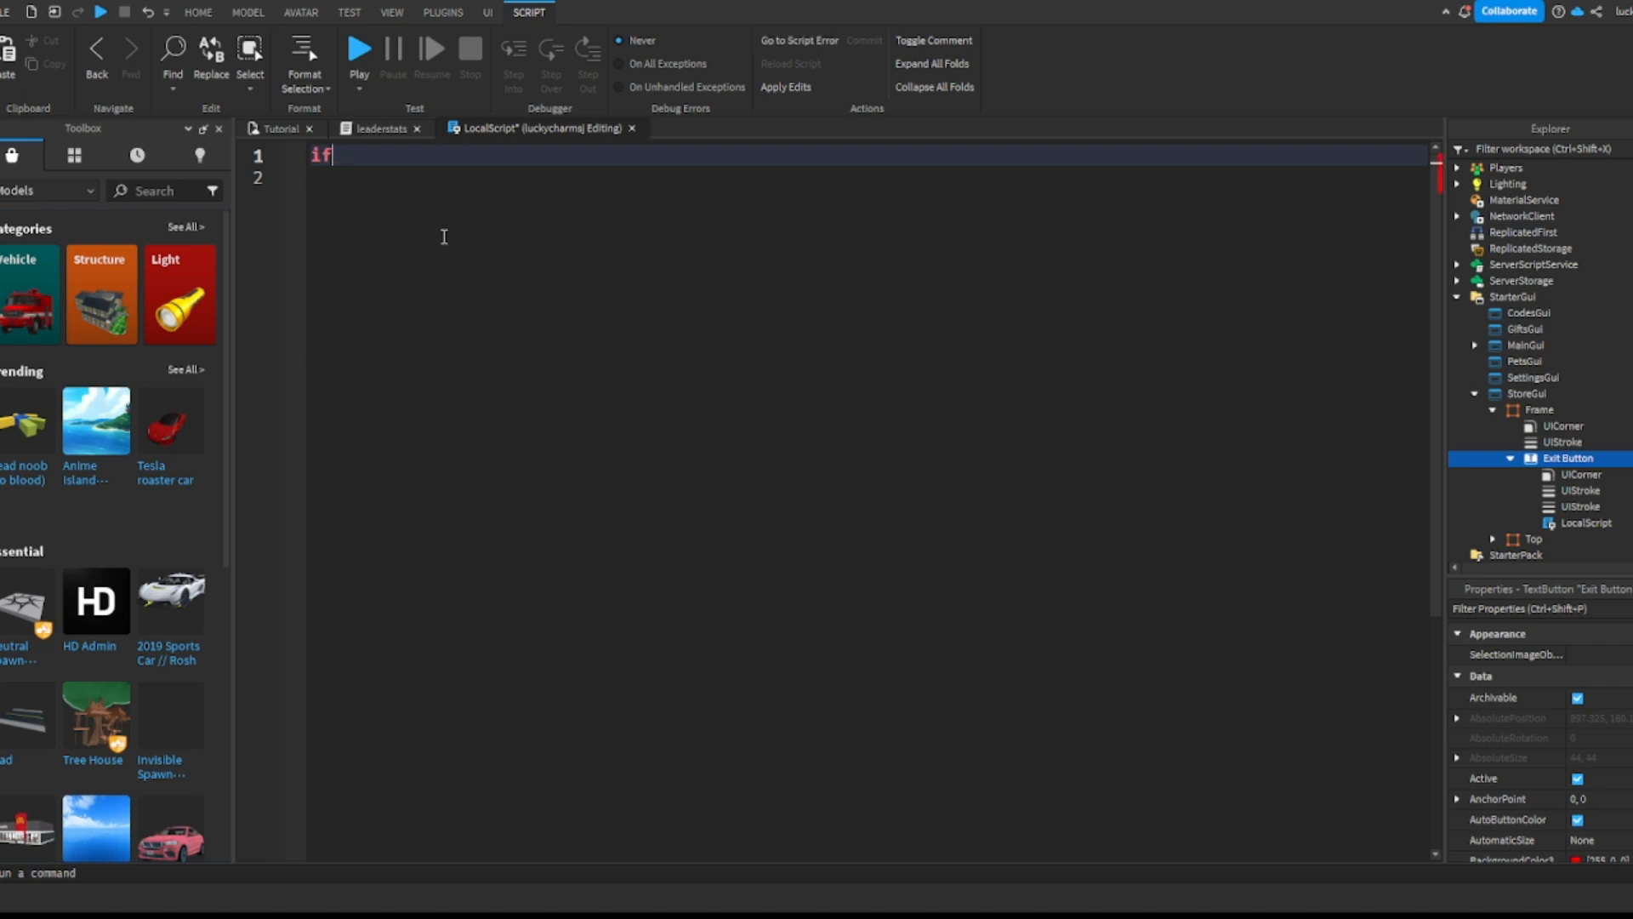
# Step: Write a script.Parent.MouseButton1Click:Connect(function() handler with its closing end) in the Exit Button's LocalScript
pyautogui.write('script .Parent.')
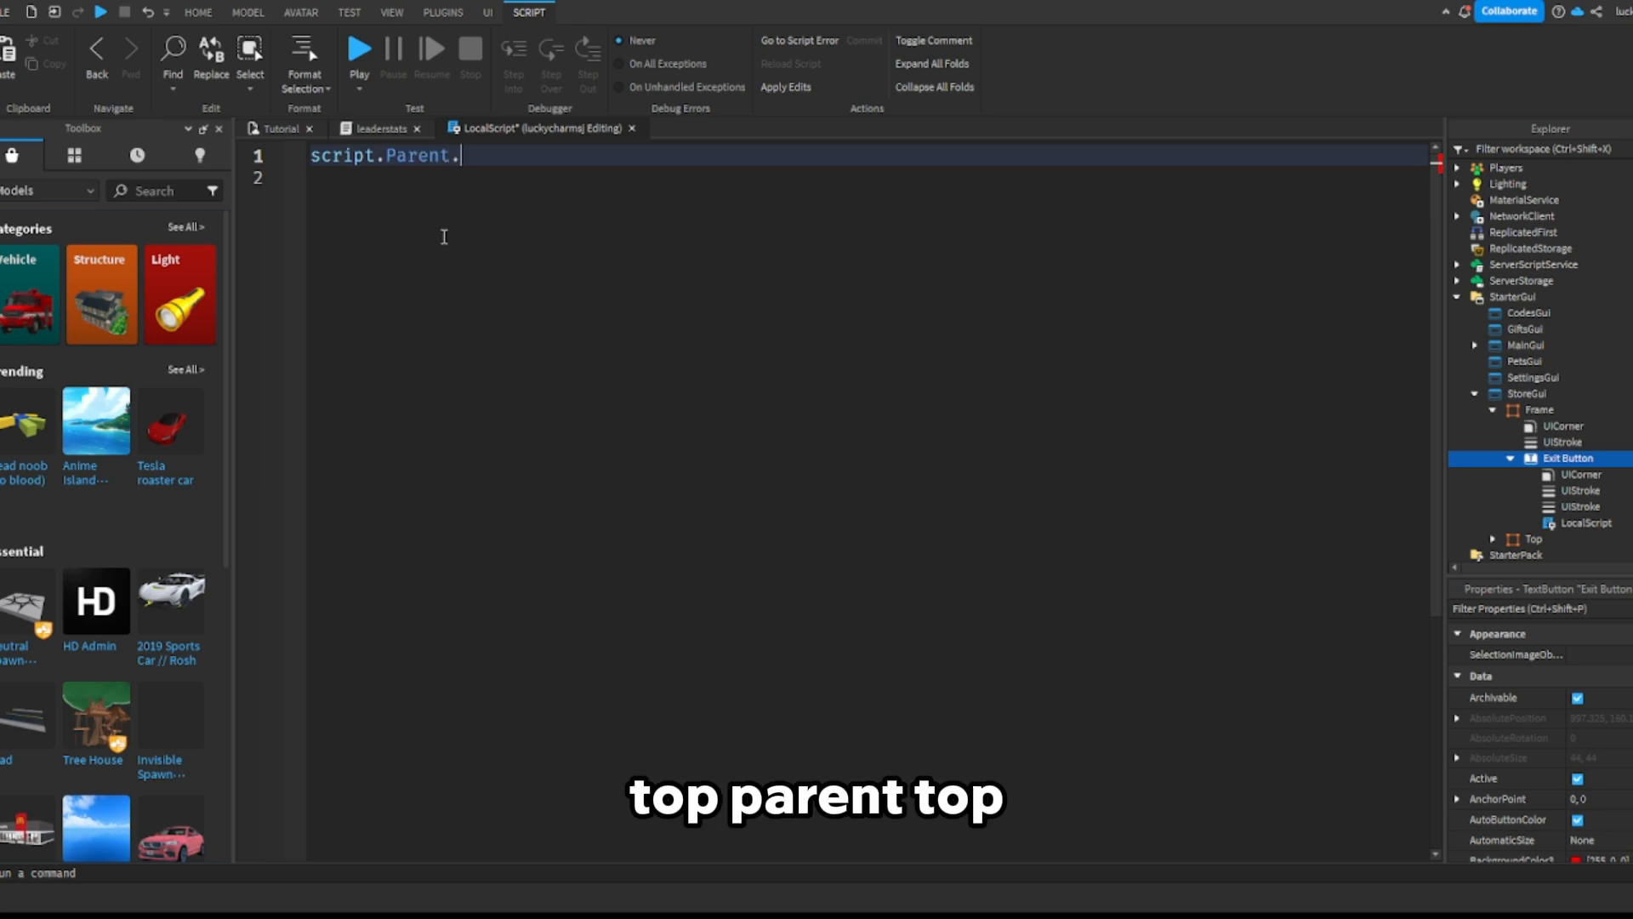
pyautogui.write('n')
pyautogui.press('BackSpace')
pyautogui.write('MouseButton1Click')
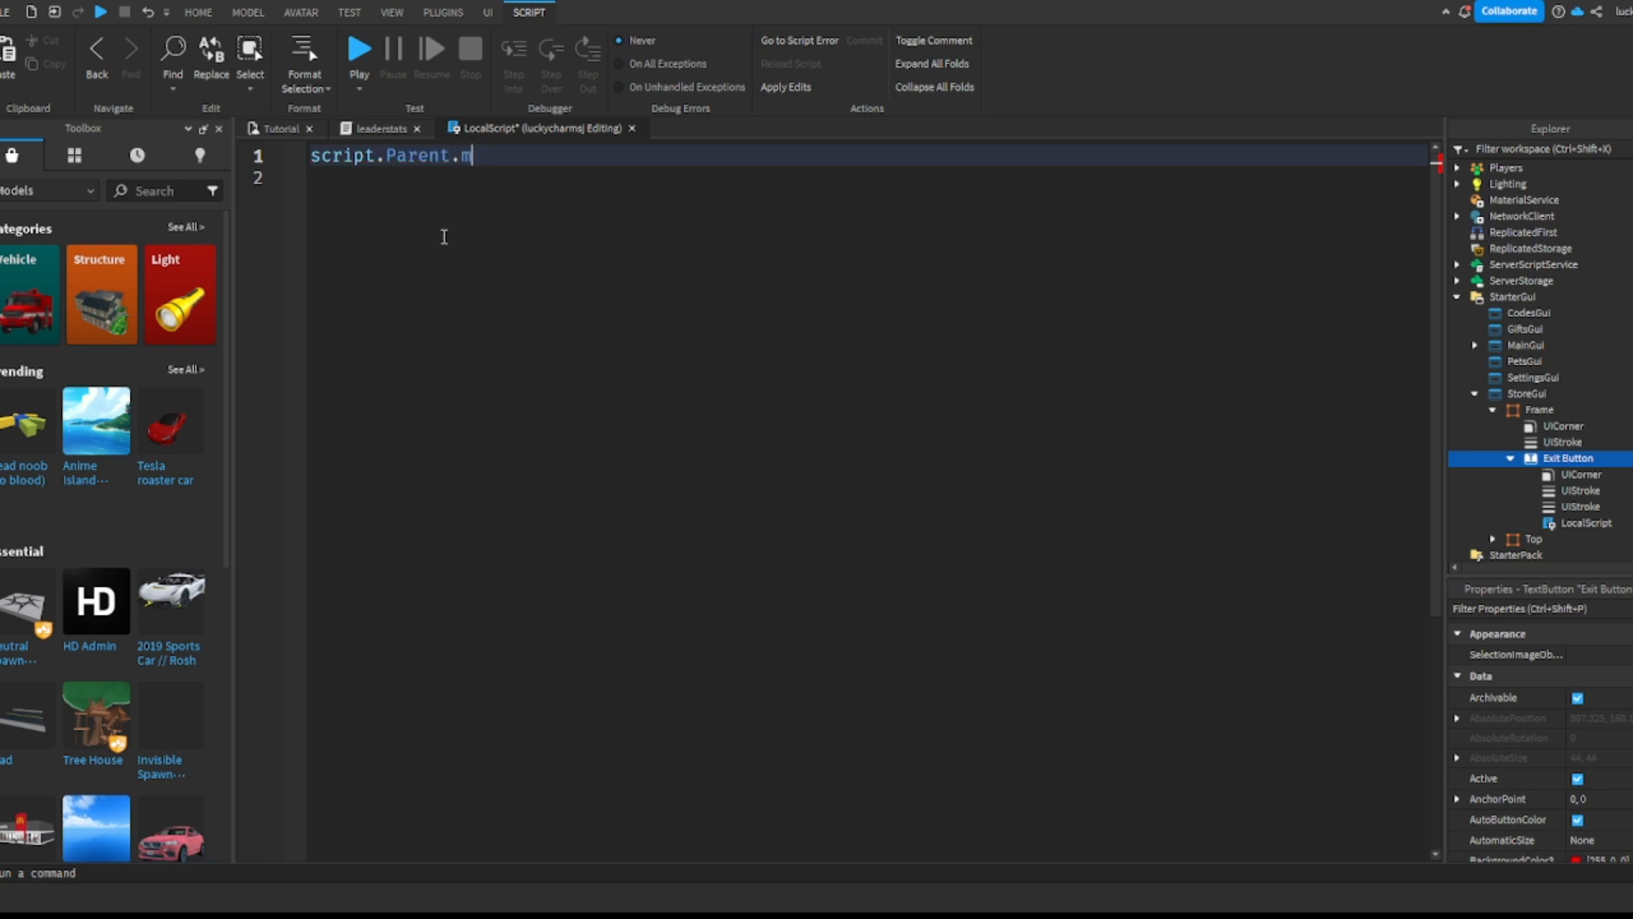
pyautogui.write(':Connect()')
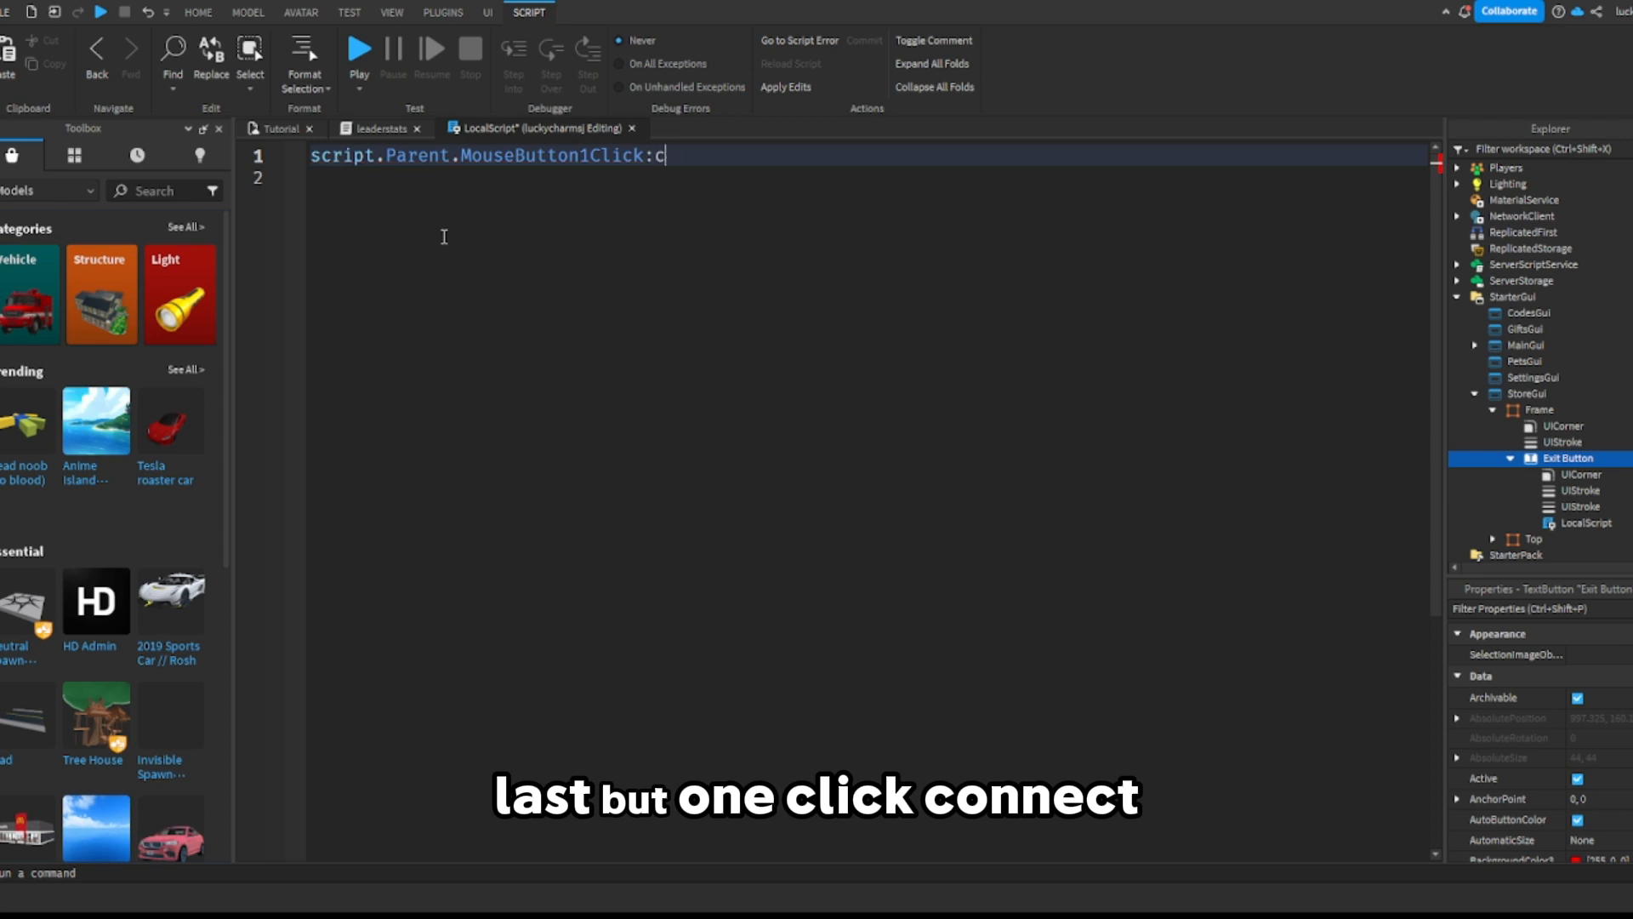
pyautogui.write('fu')
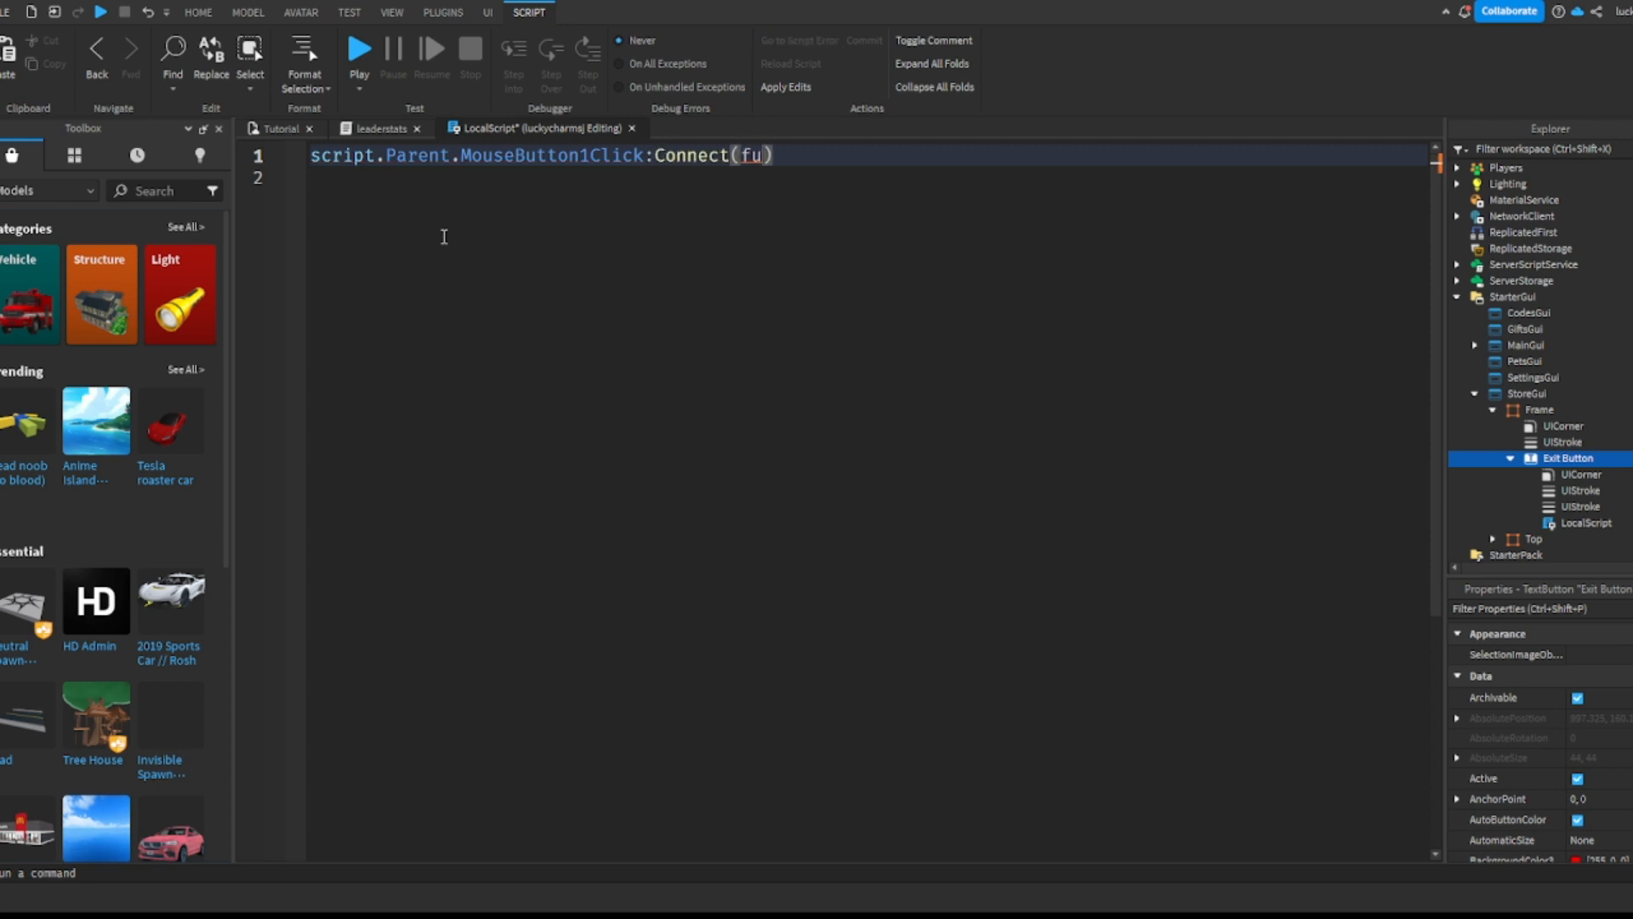
pyautogui.press('Tab')
pyautogui.press('Return')
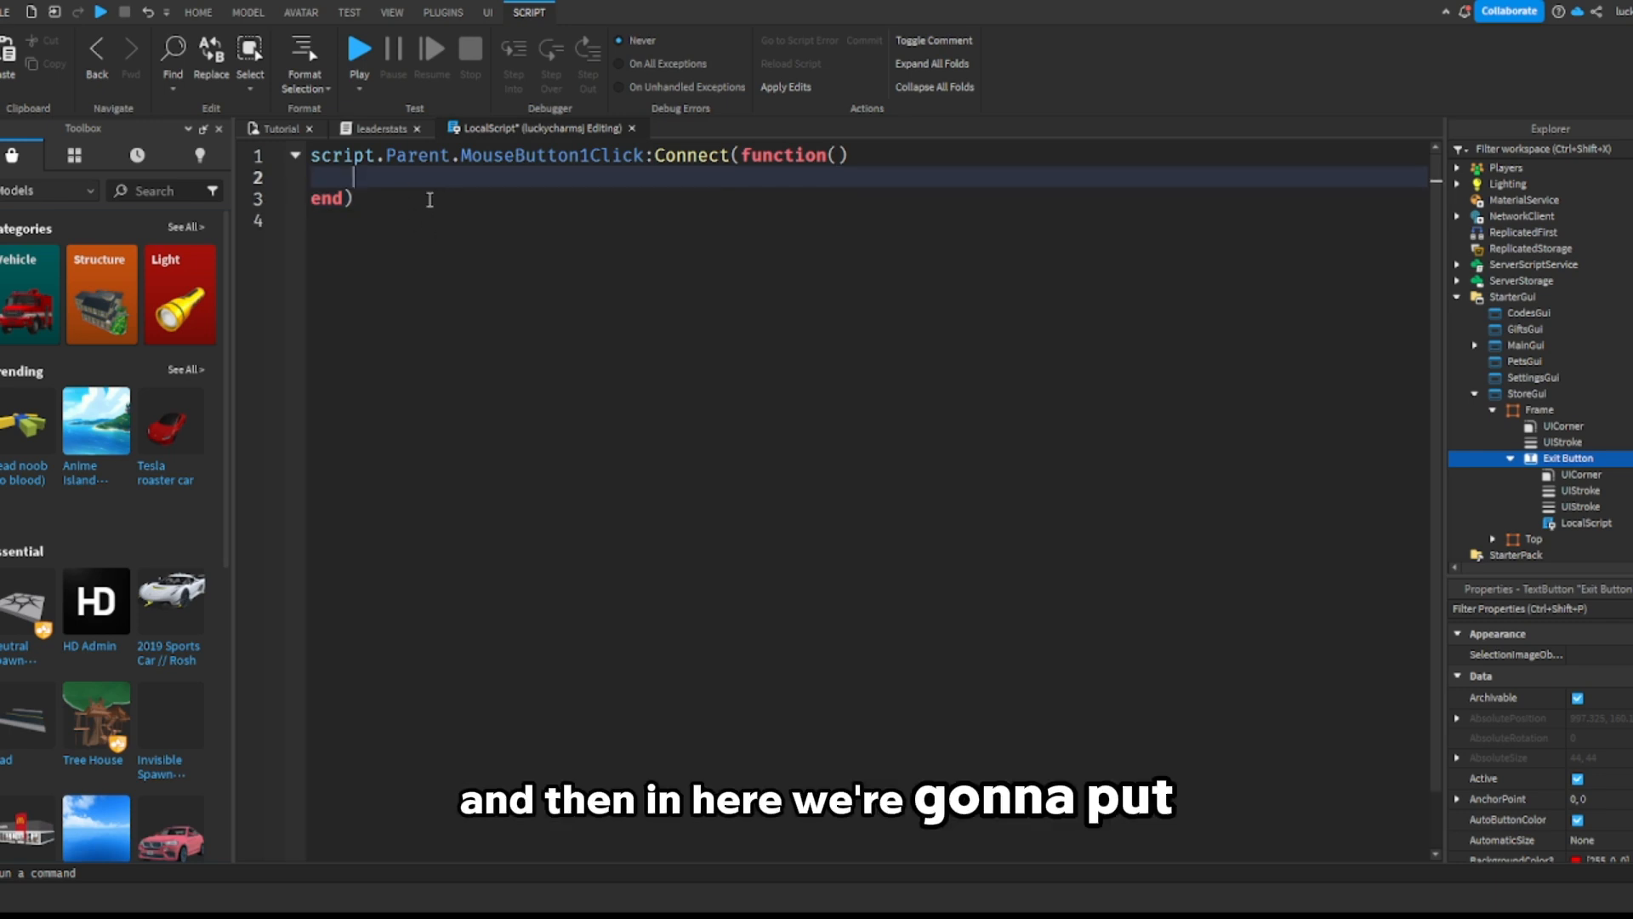
# Step: Add the line script.Parent.Visible = false inside the click handler
pyautogui.write('script')
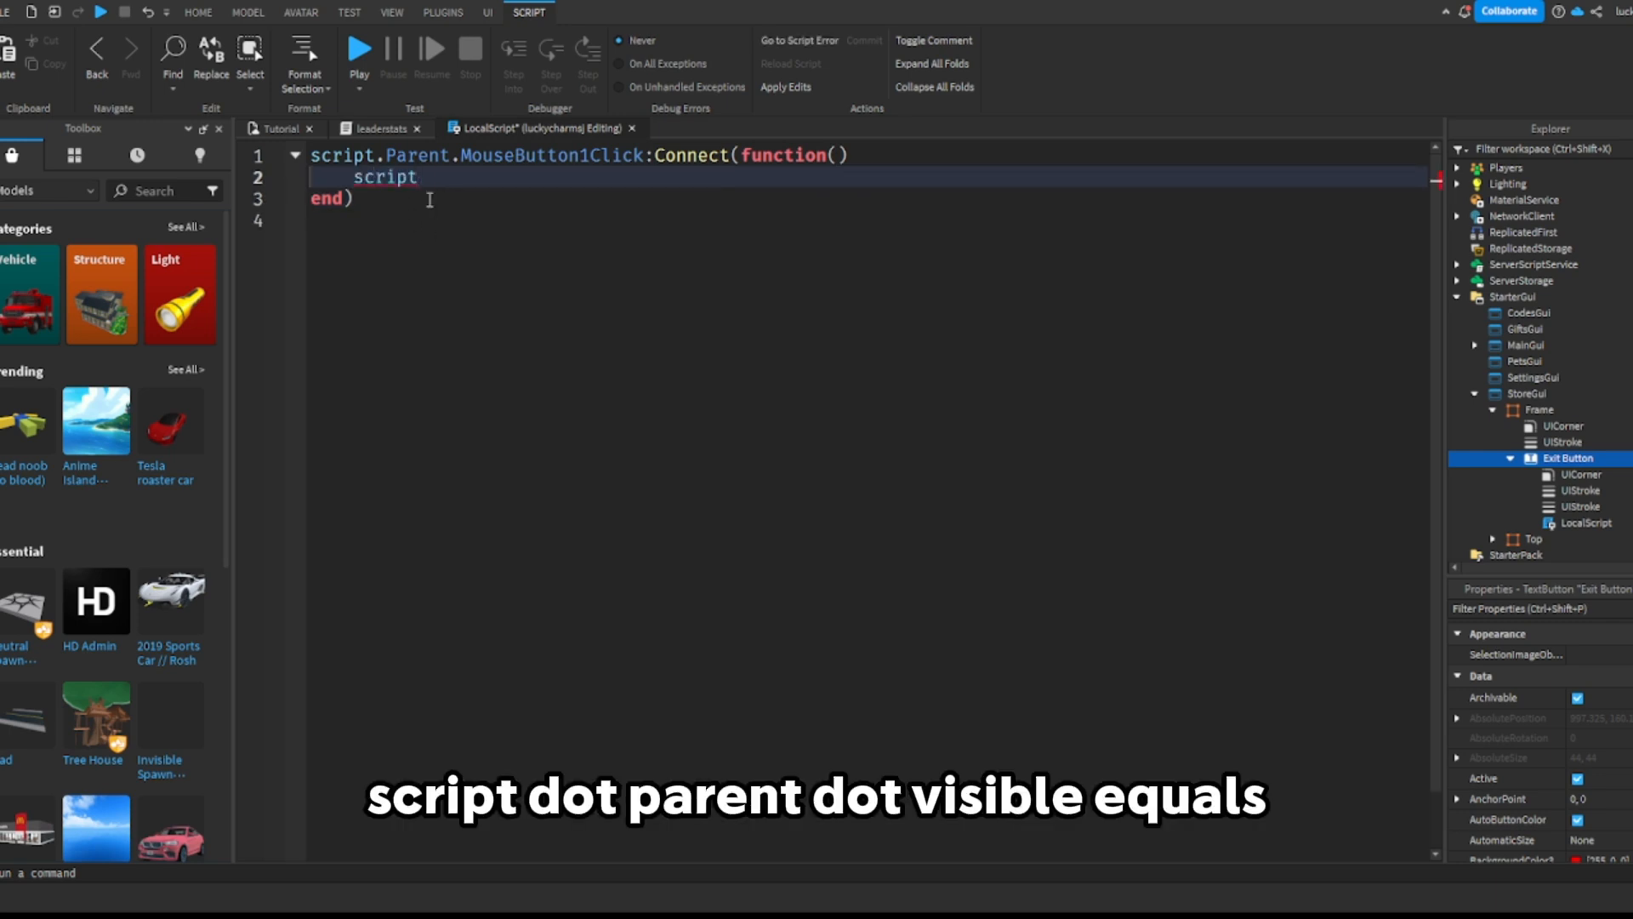
pyautogui.write('.p')
pyautogui.press('Tab')
pyautogui.write('.Visible')
pyautogui.press('BackSpace')
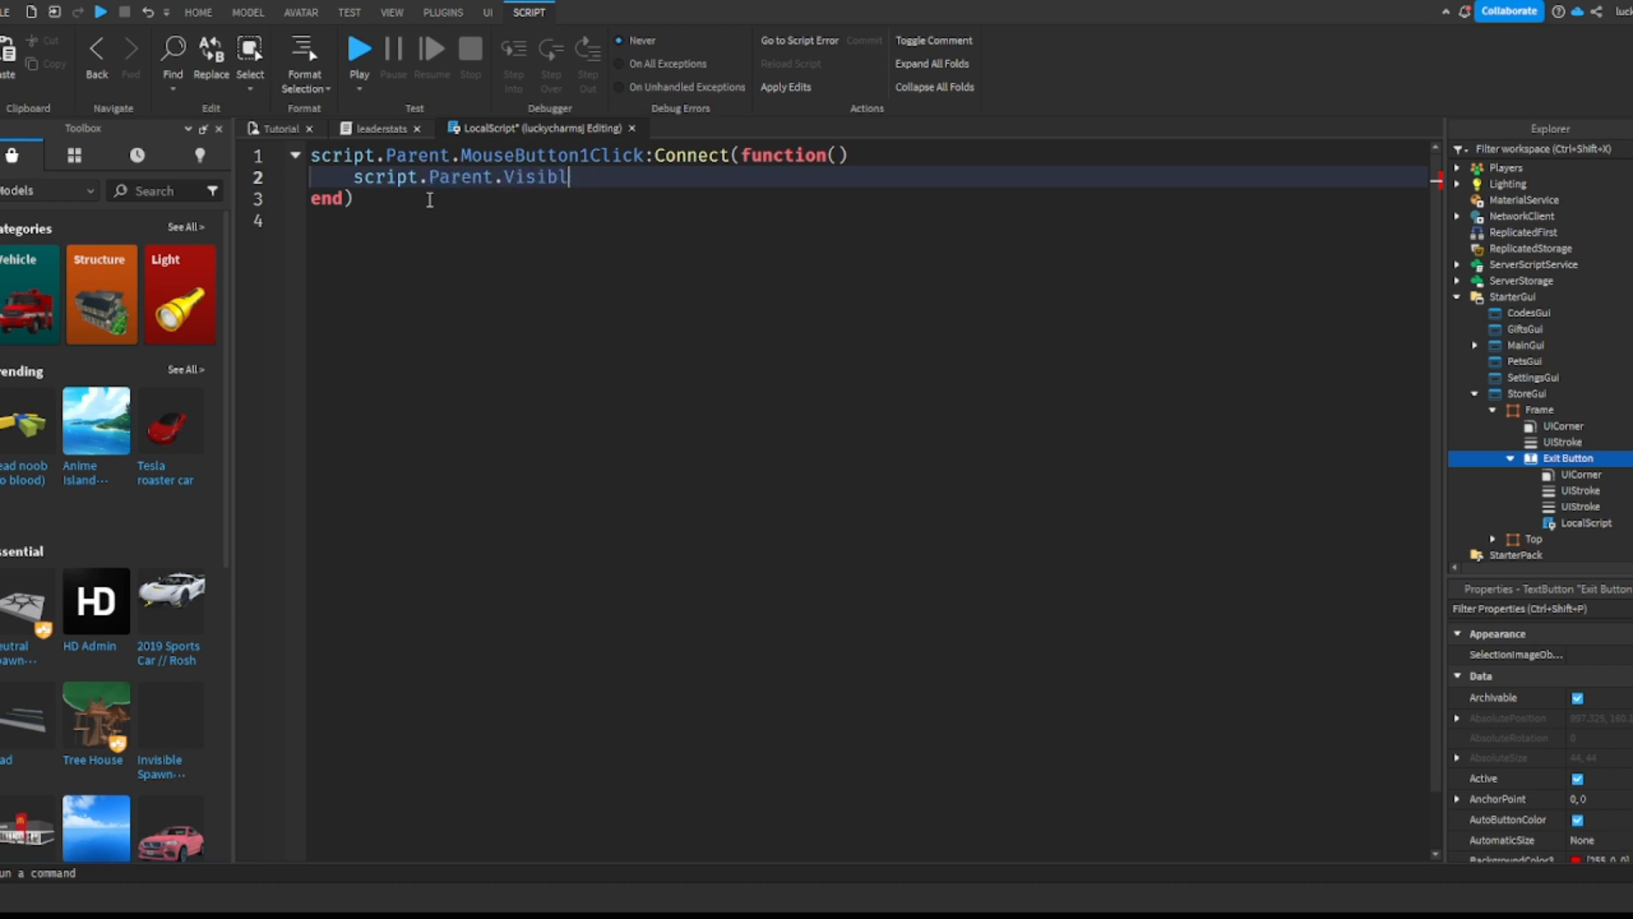
pyautogui.write('e = false')
pyautogui.press('Return')
# Step: Begin a second statement in the click handler with script.Parent.Parent
pyautogui.write('sc')
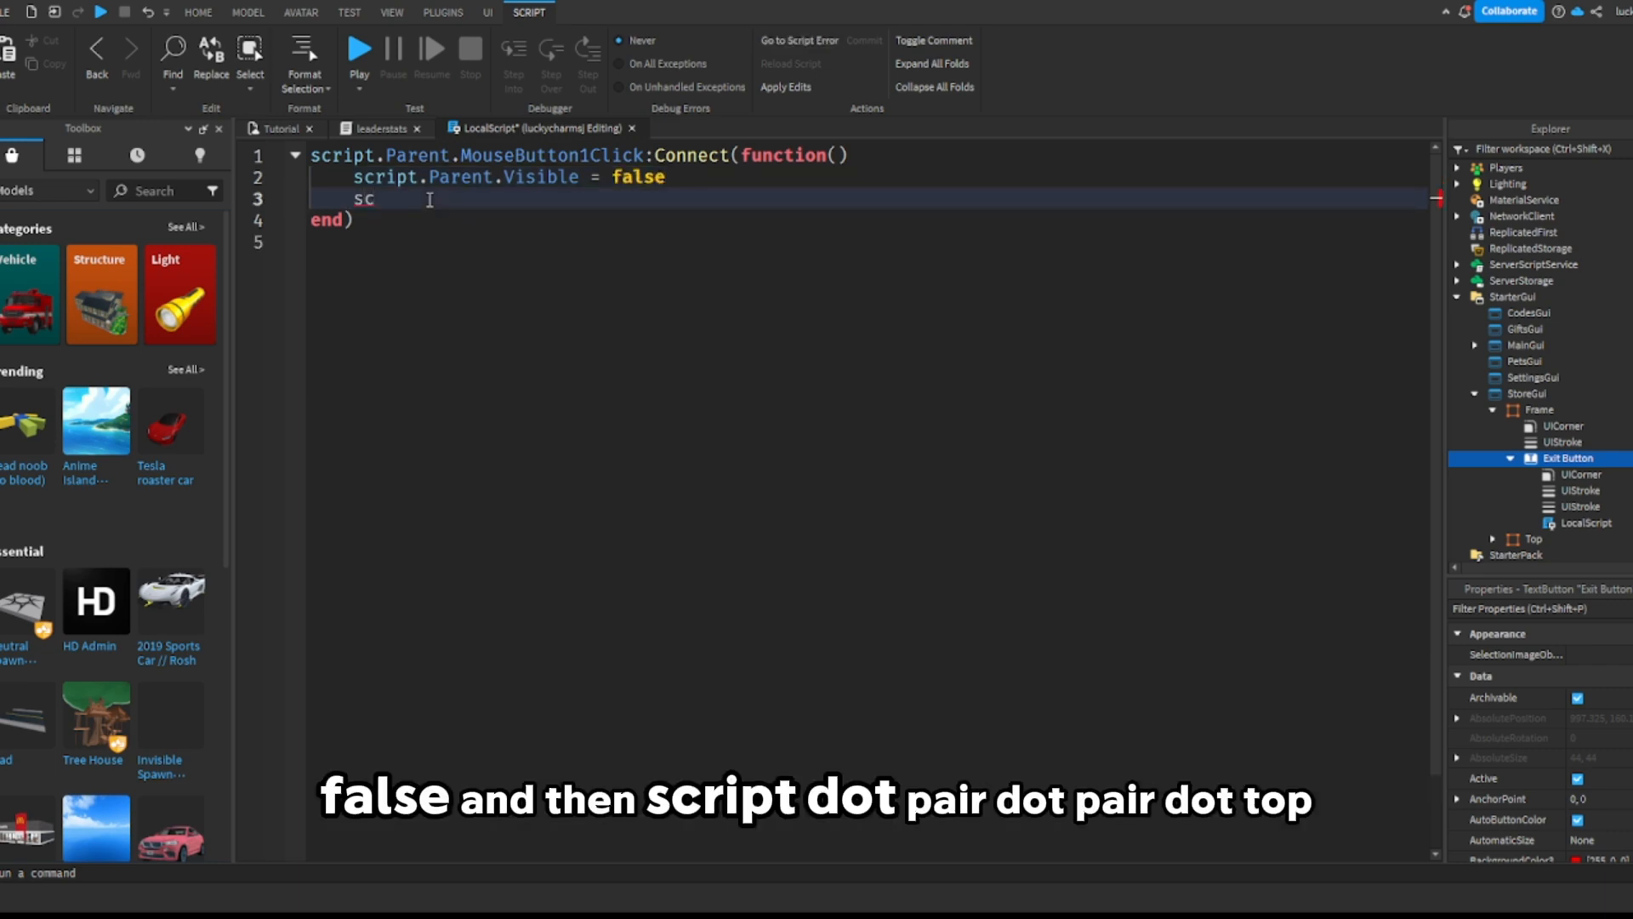
pyautogui.write('ript.Parent.p')
pyautogui.press('Tab')
pyautogui.write('.t')
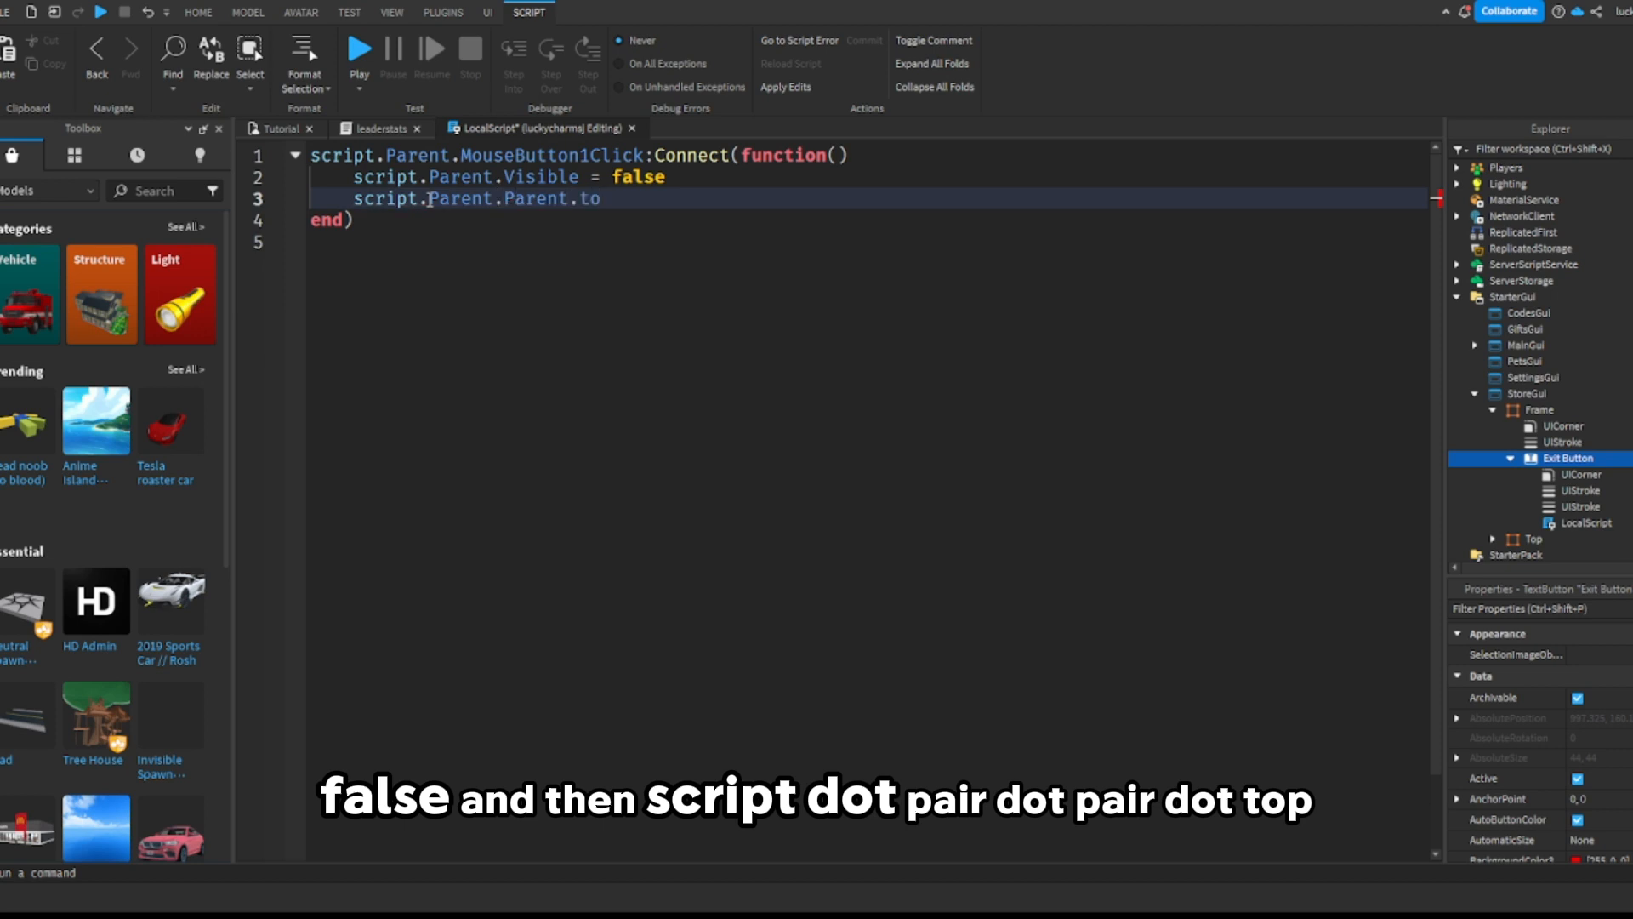
pyautogui.press('BackSpace')
pyautogui.press('BackSpace')
pyautogui.press('BackSpace')
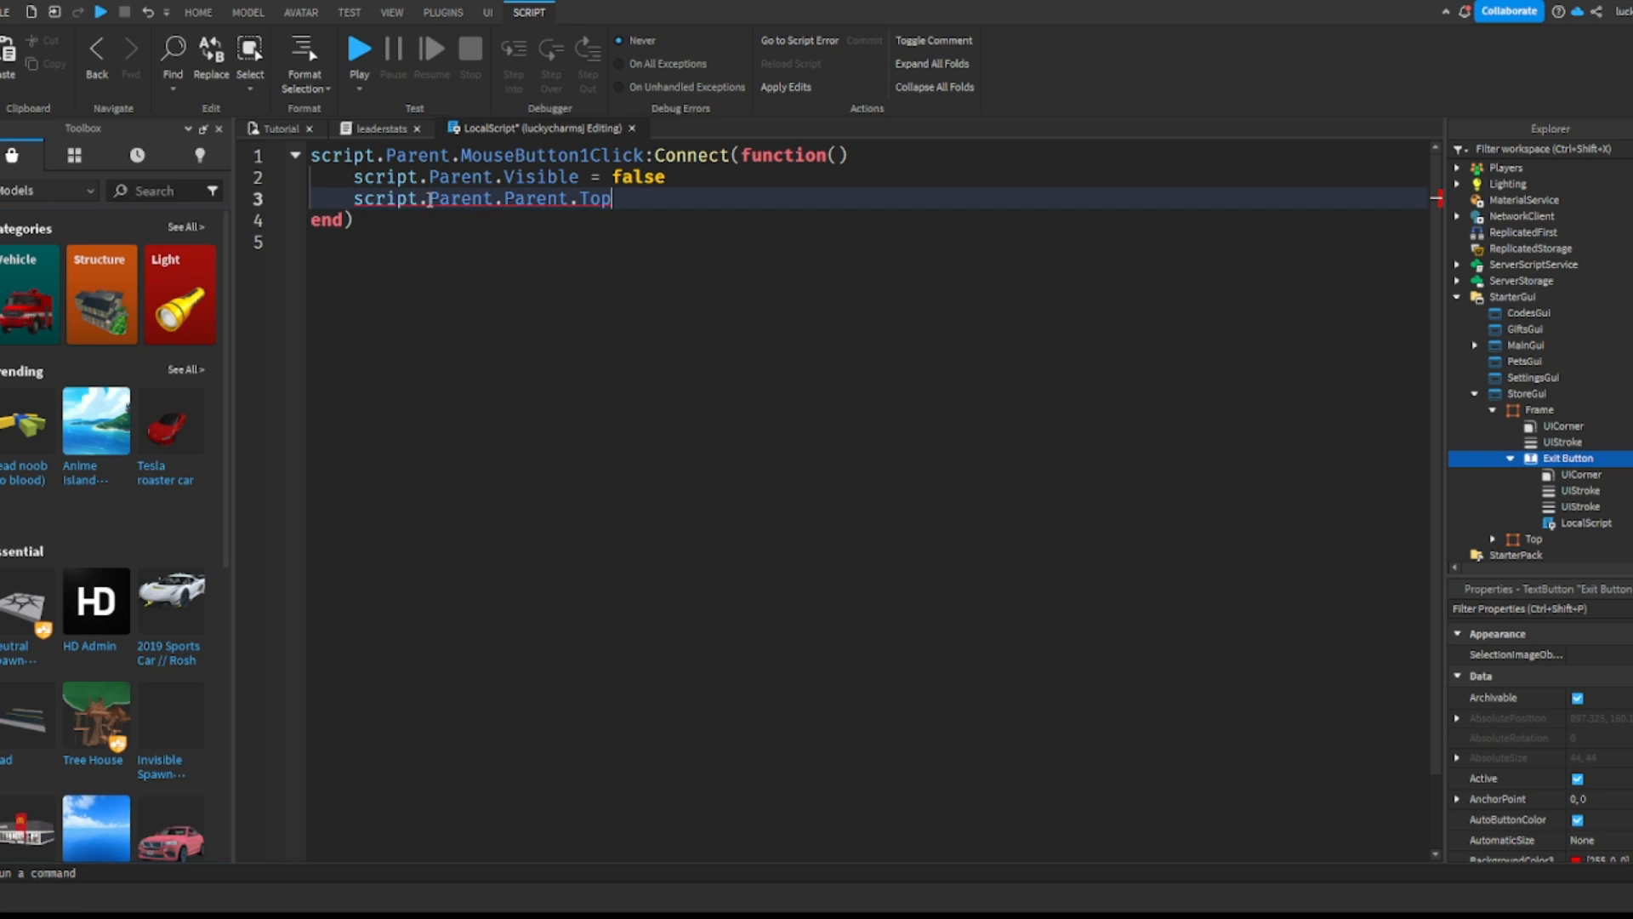
pyautogui.press('BackSpace')
pyautogui.press('BackSpace')
pyautogui.press('BackSpace')
pyautogui.scroll(1, 1488, 409)
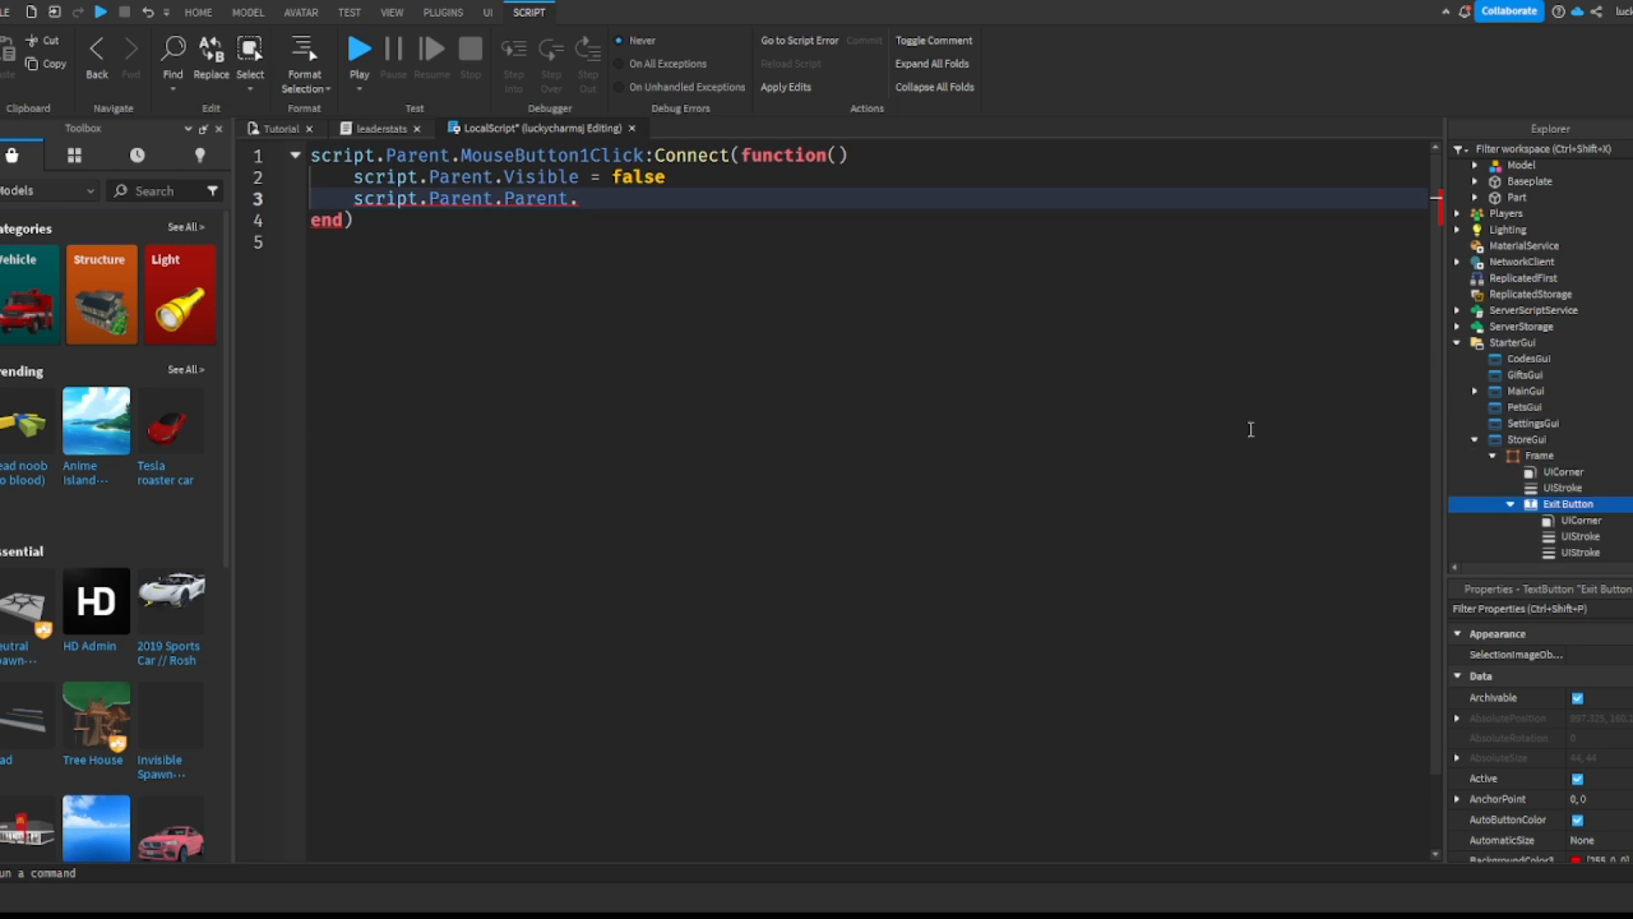
pyautogui.click(713, 203)
pyautogui.write('Top')
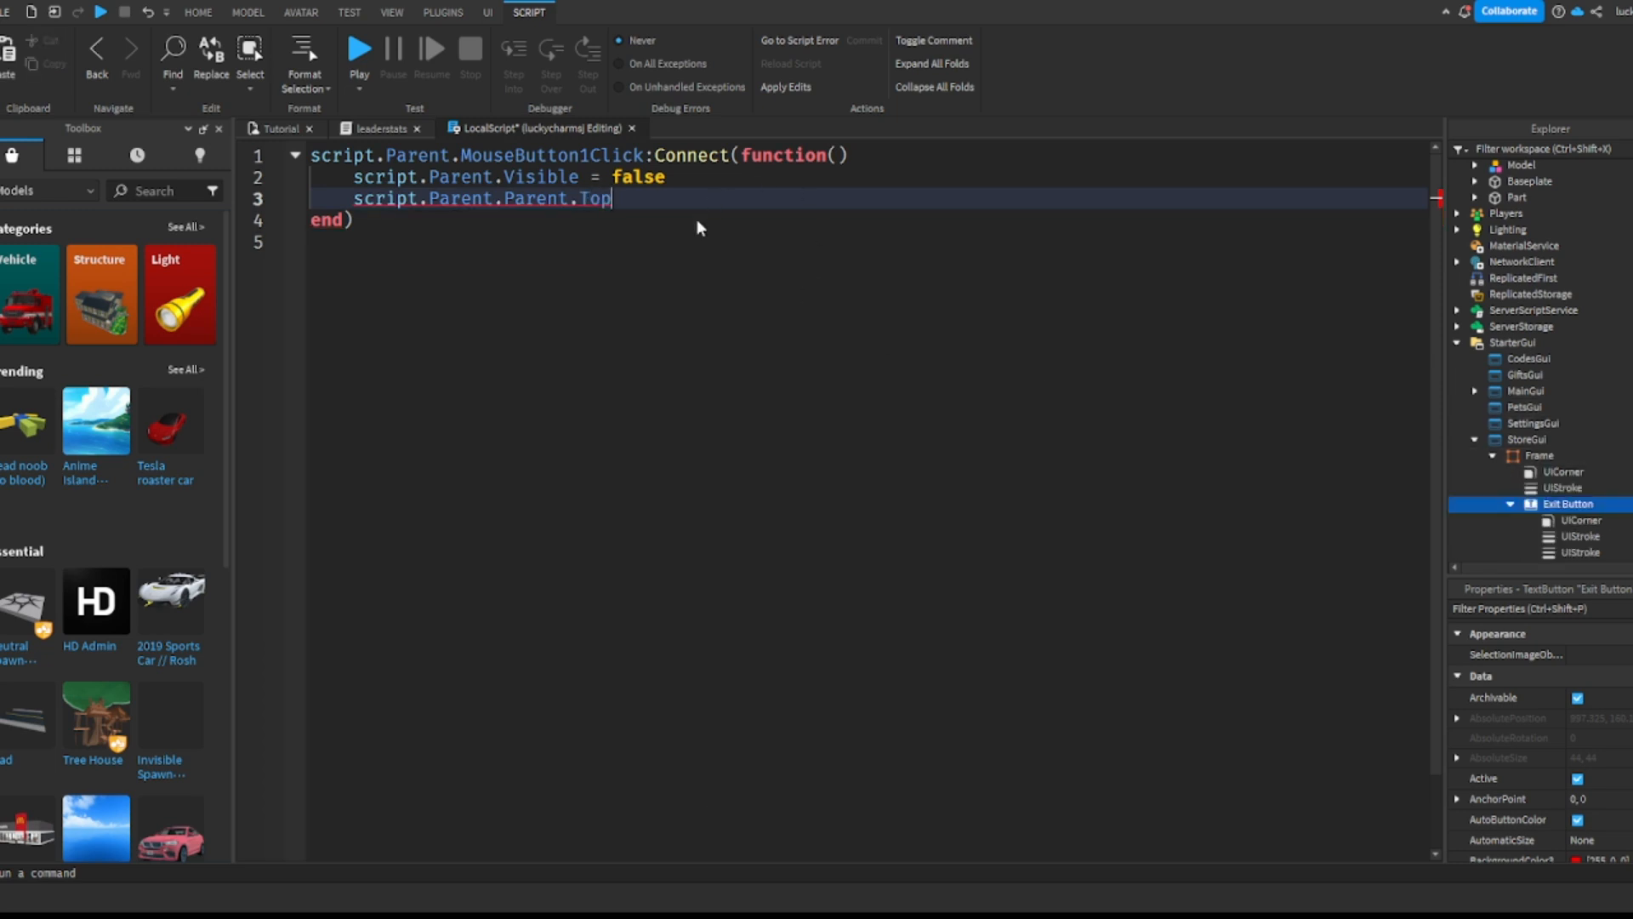
pyautogui.write('.Vi')
pyautogui.press('BackSpace')
pyautogui.press('BackSpace')
pyautogui.press('BackSpace')
pyautogui.press('BackSpace')
pyautogui.press('BackSpace')
pyautogui.press('BackSpace')
pyautogui.scroll(-3, 1574, 356)
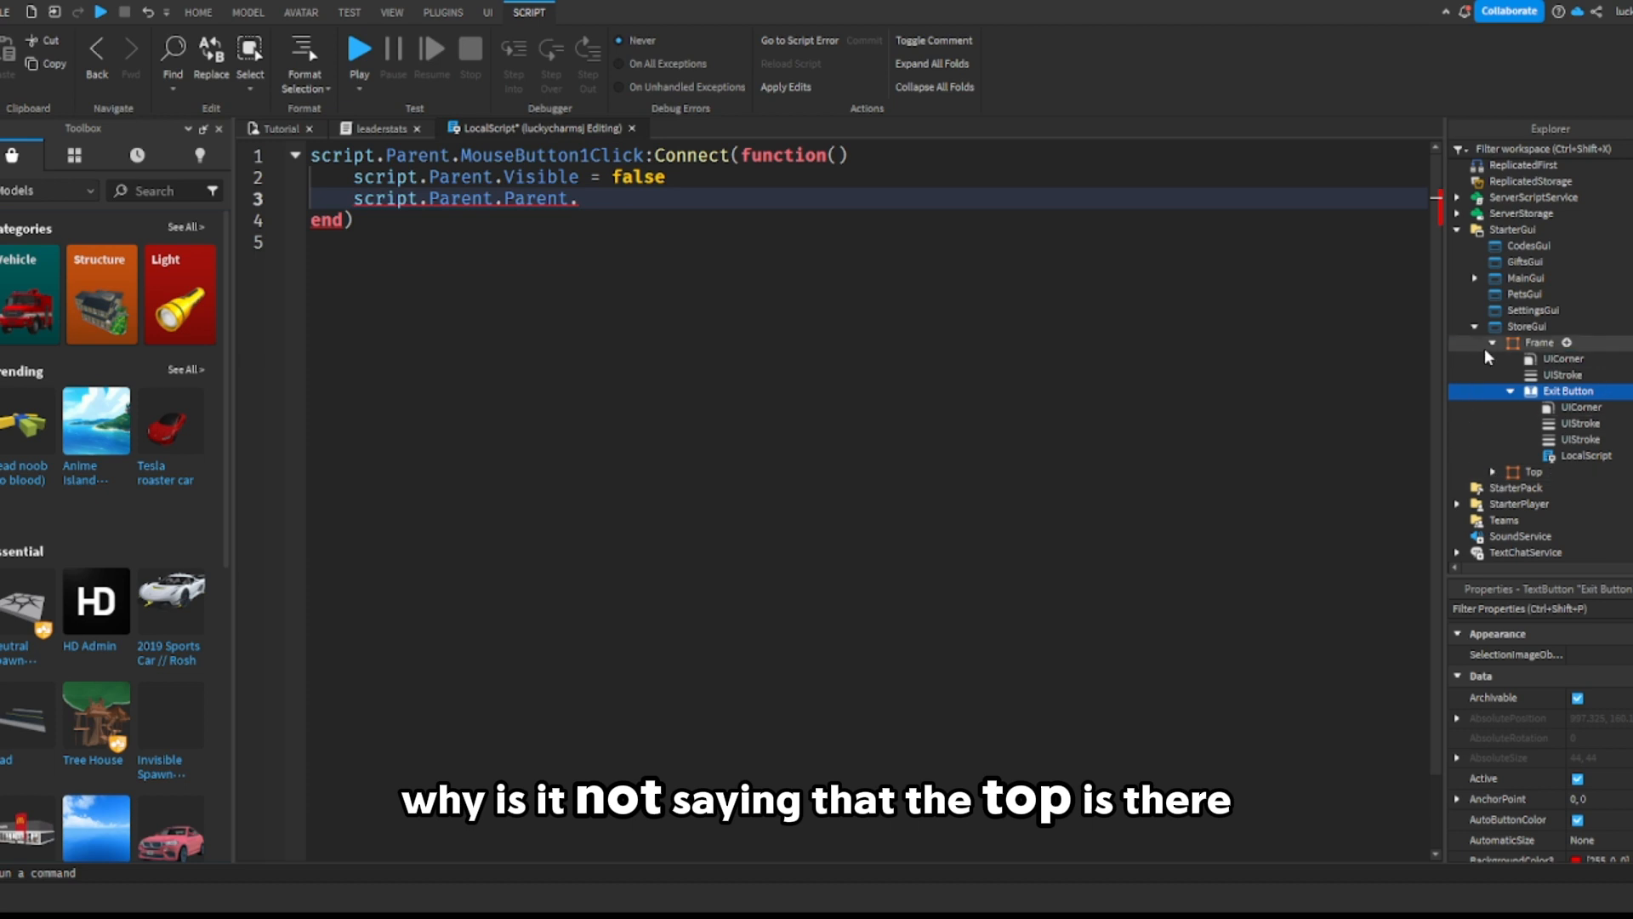
pyautogui.scroll(3, 1483, 348)
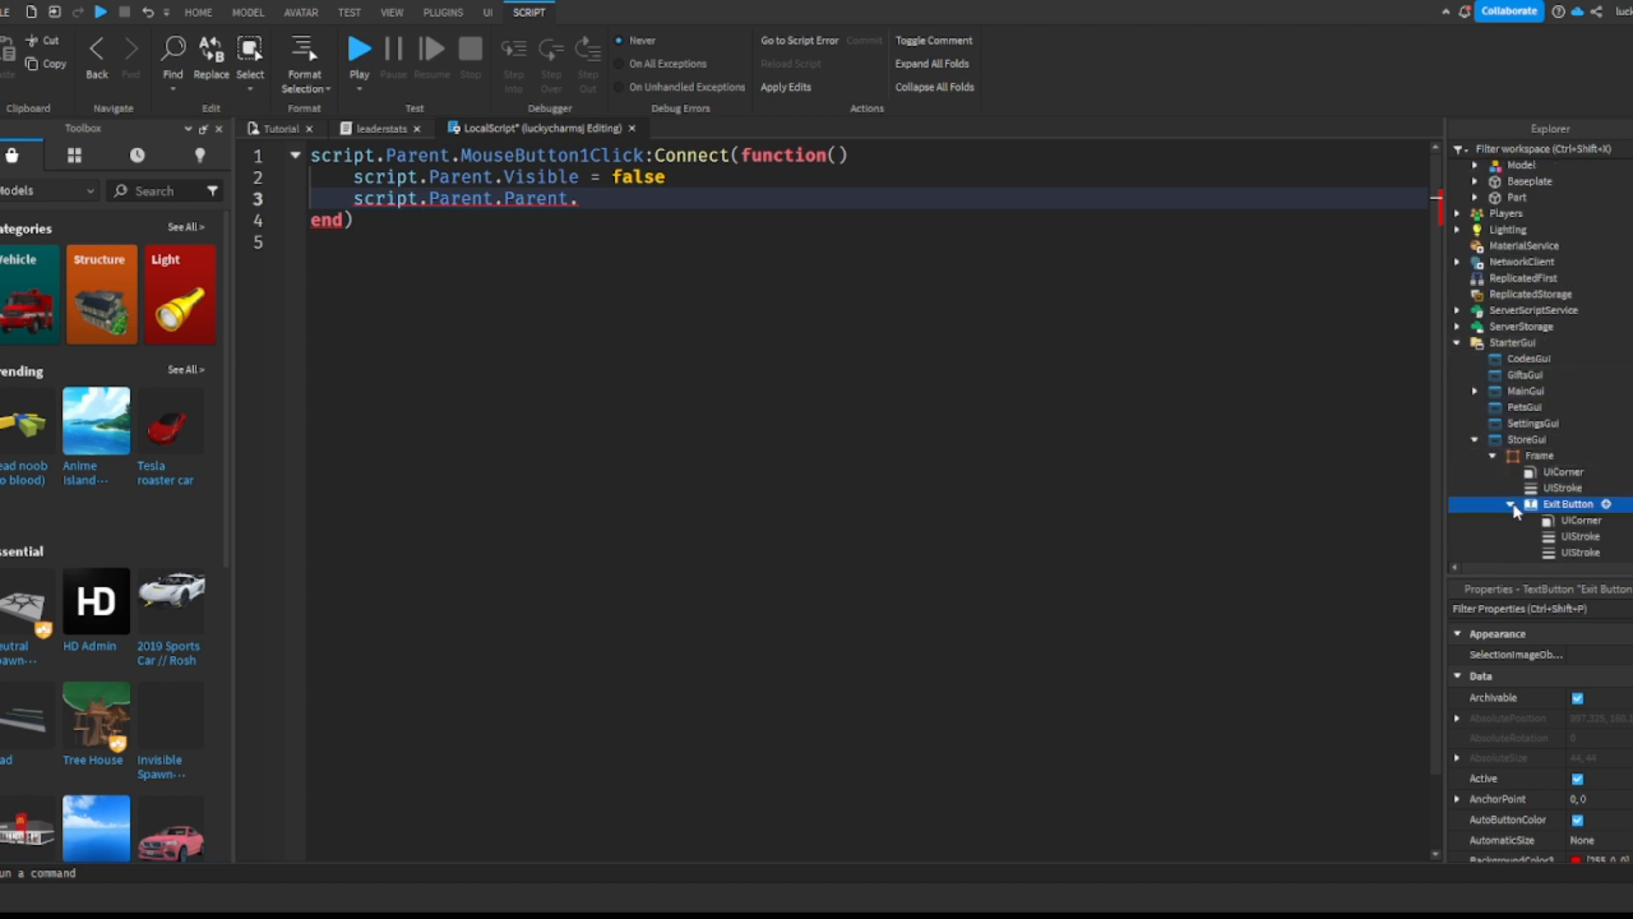
# Step: Complete the handler's second line as script.Parent.Parent.Parent.Top.Visible = false
pyautogui.click(650, 198)
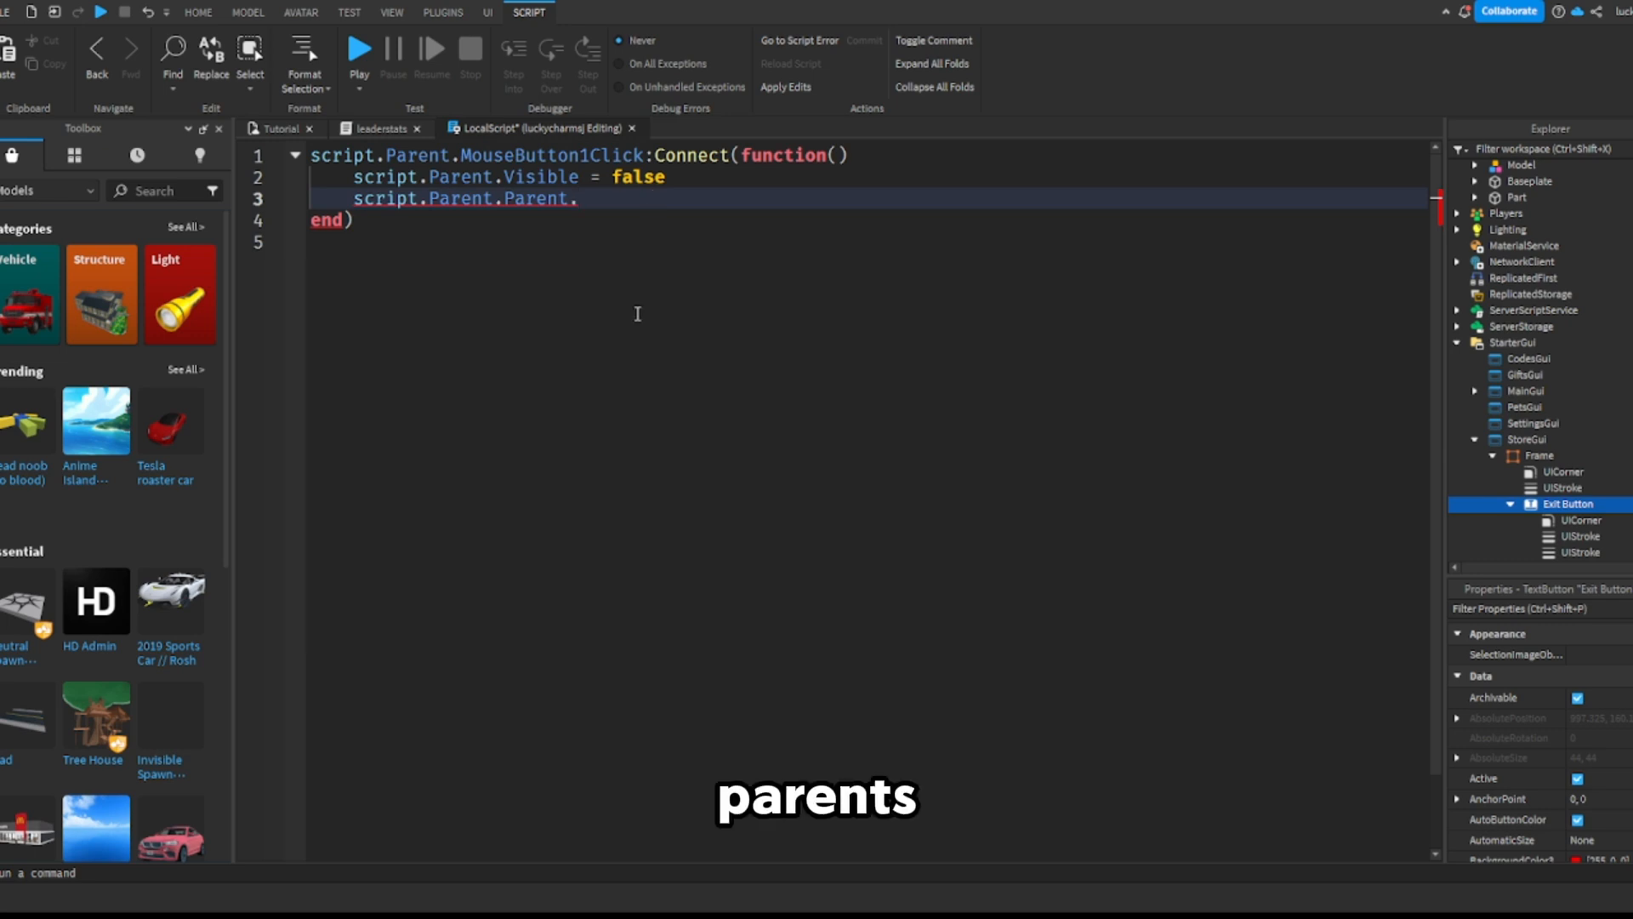
pyautogui.write('vi')
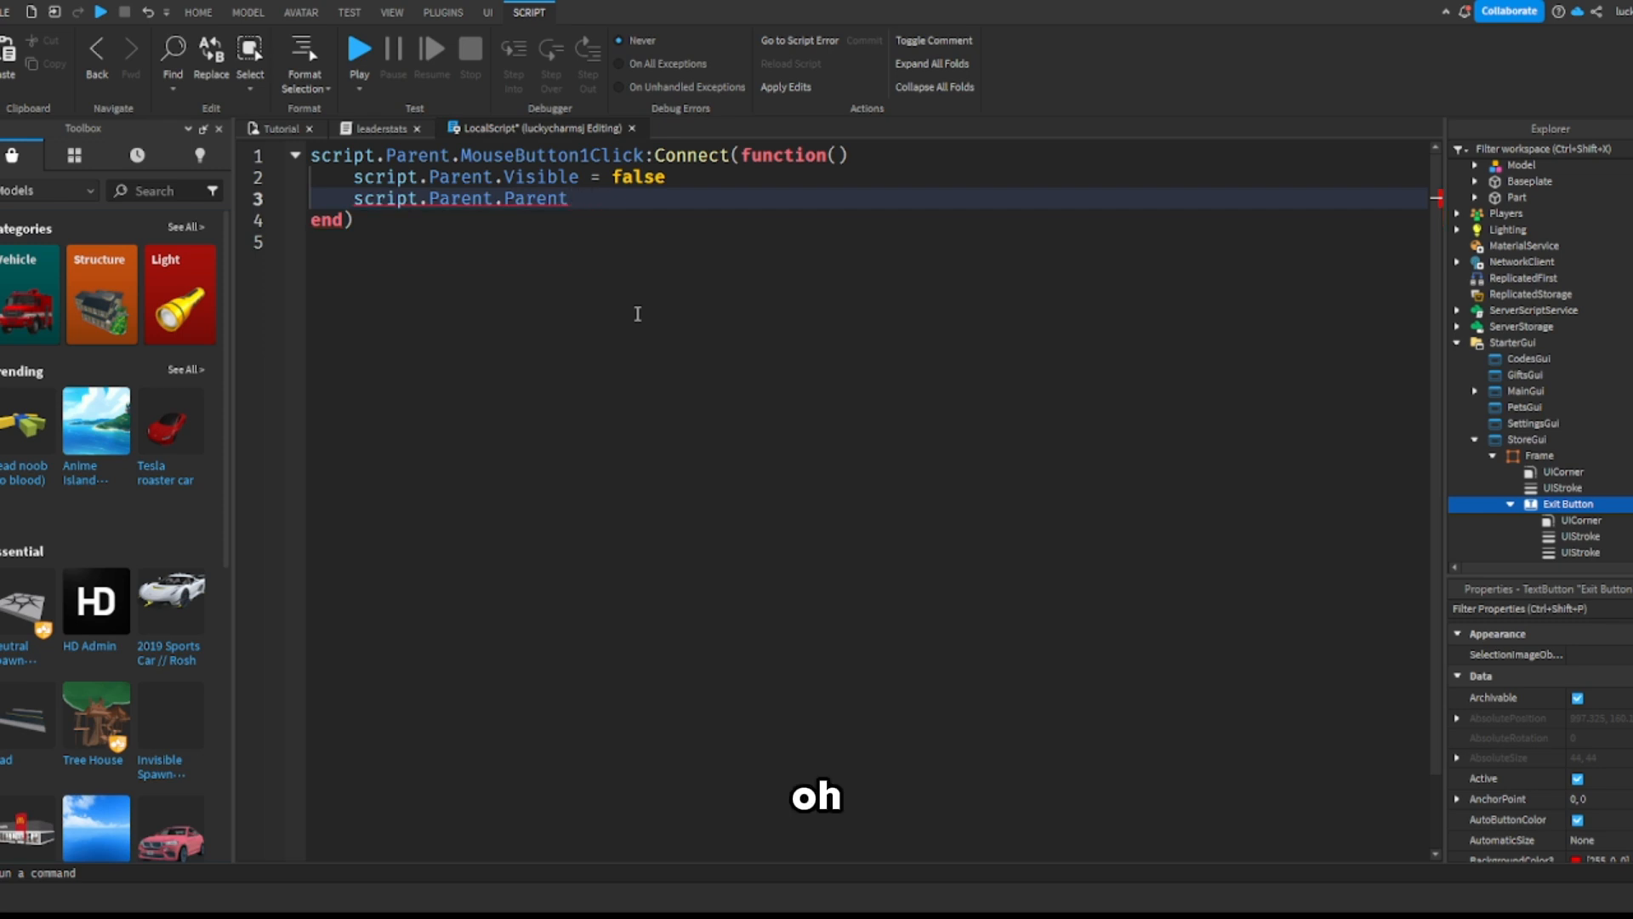
pyautogui.write(',')
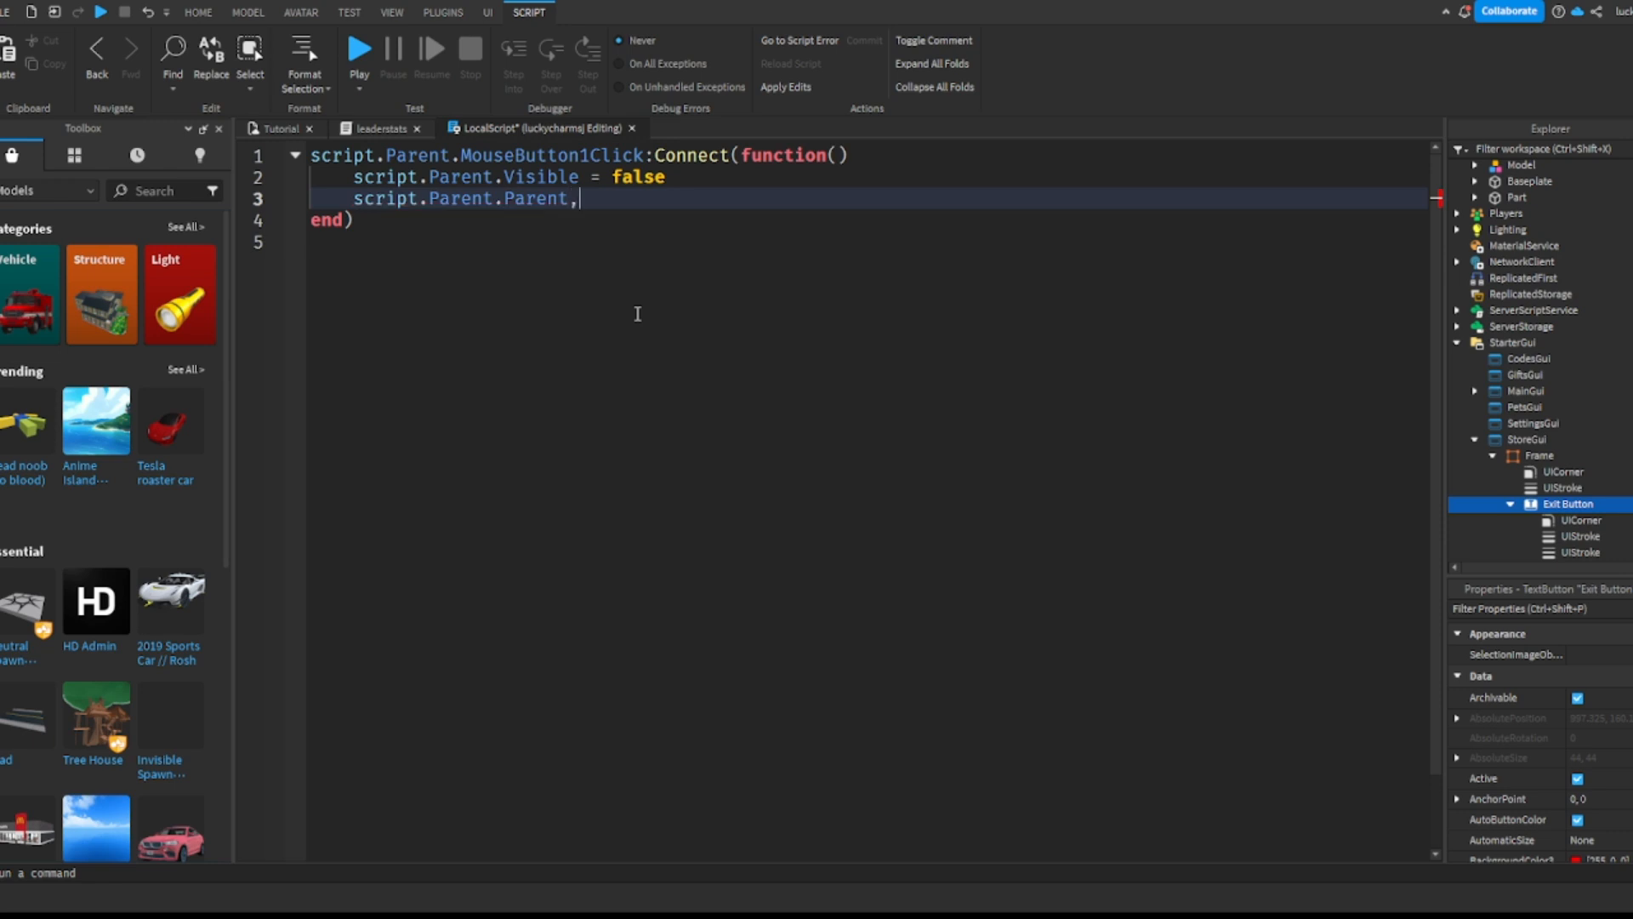
pyautogui.press('BackSpace')
pyautogui.write('.Parent')
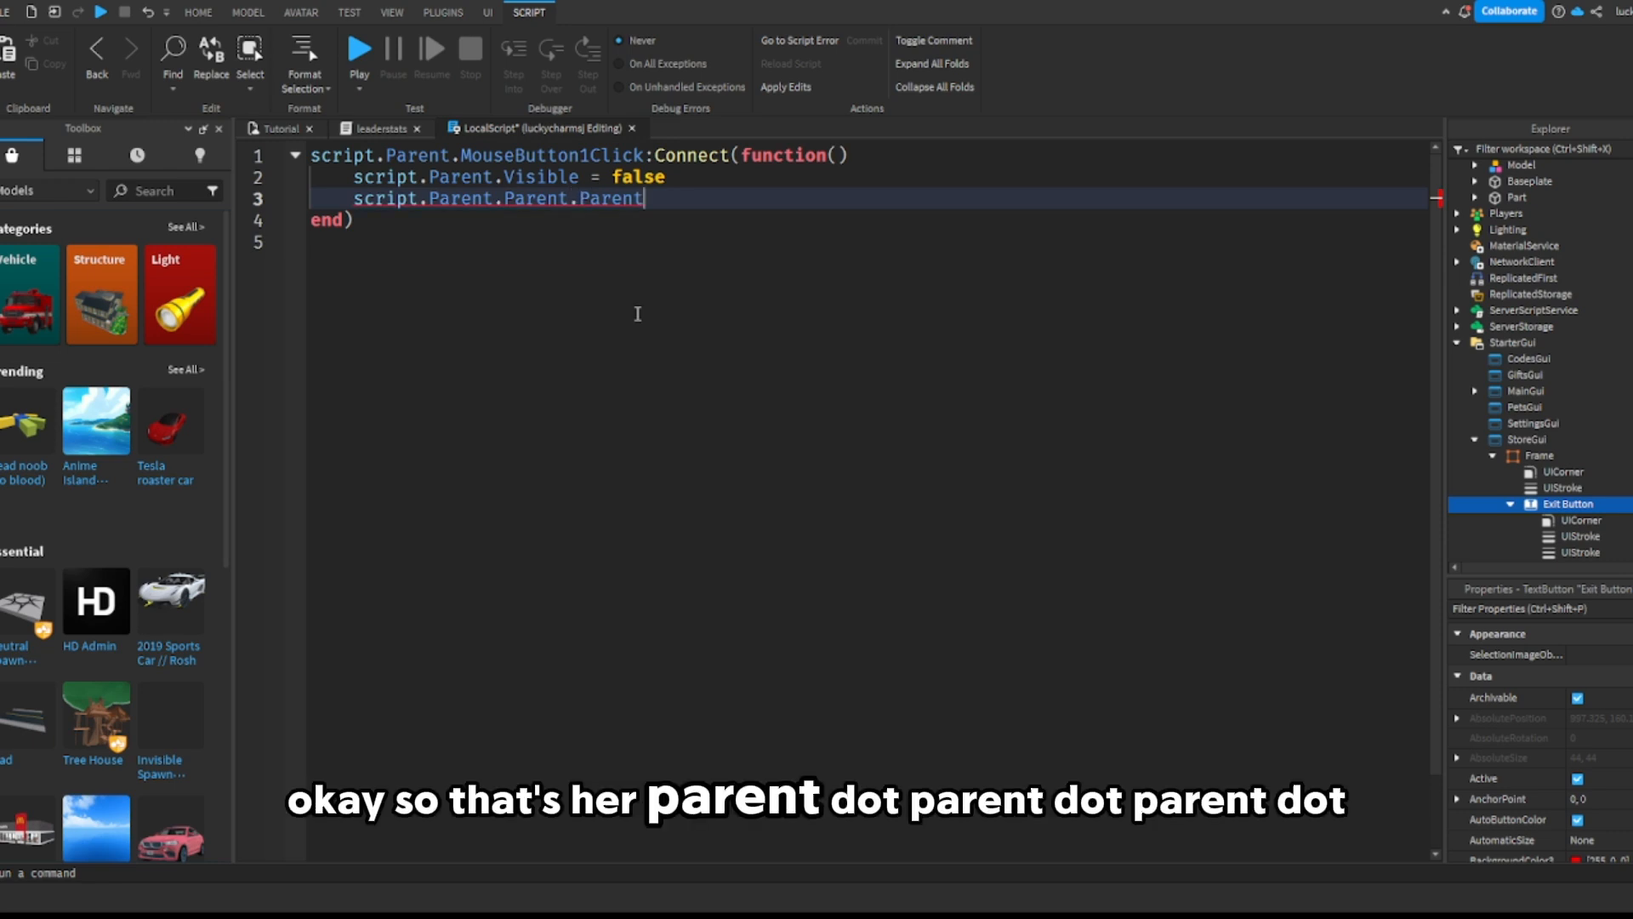
pyautogui.write('.top.Visible = fal')
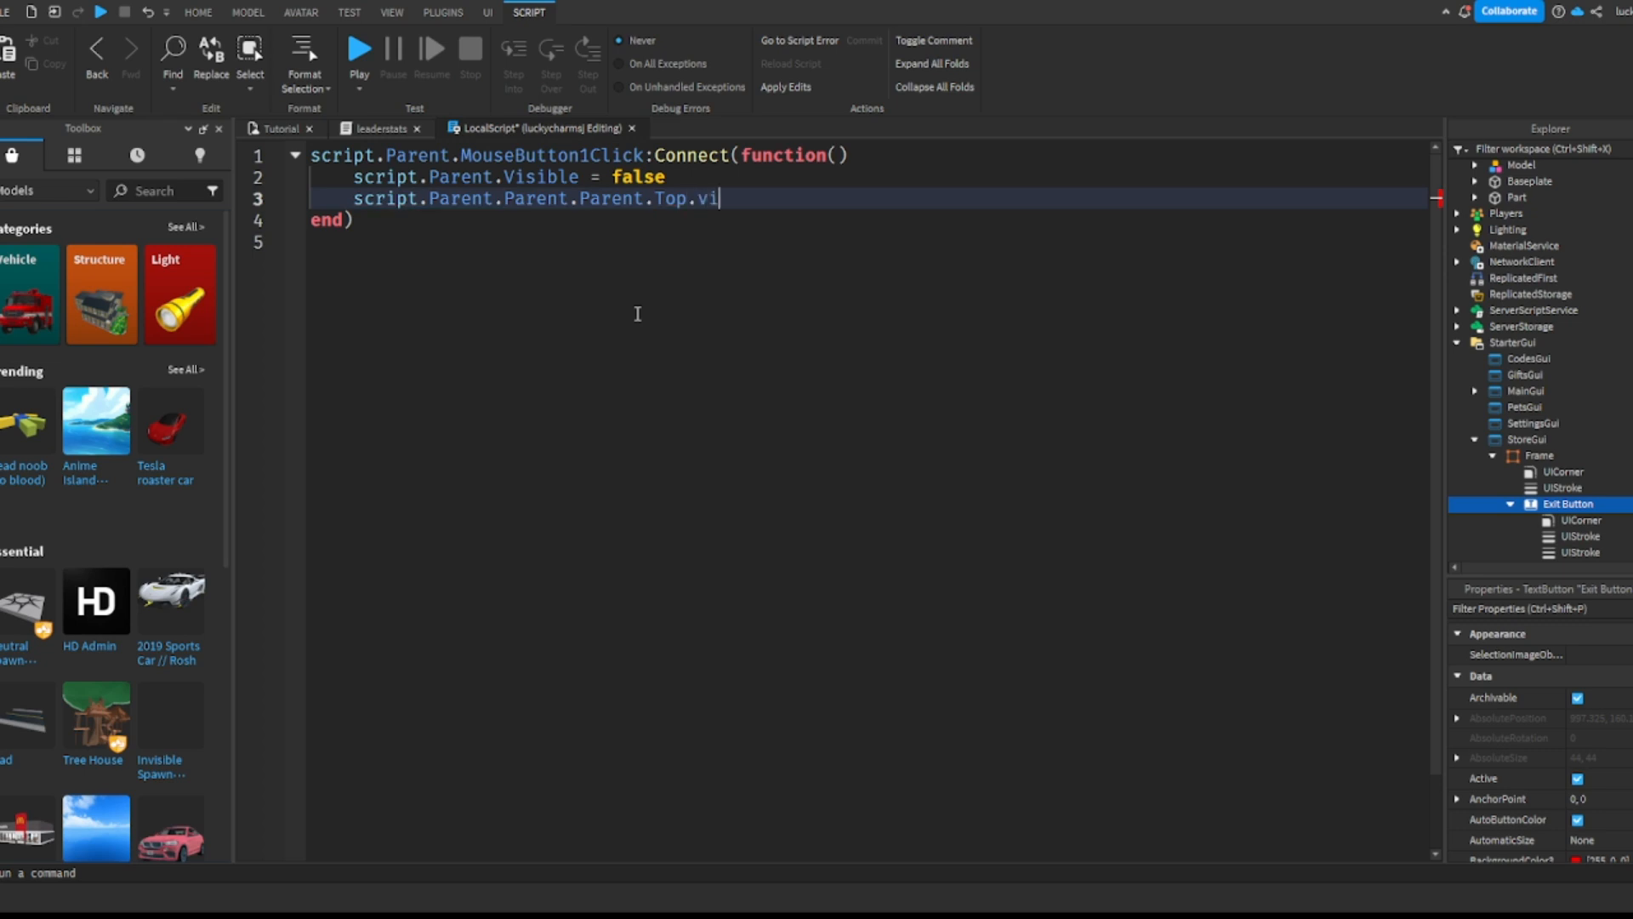
pyautogui.write('se')
pyautogui.click(543, 247)
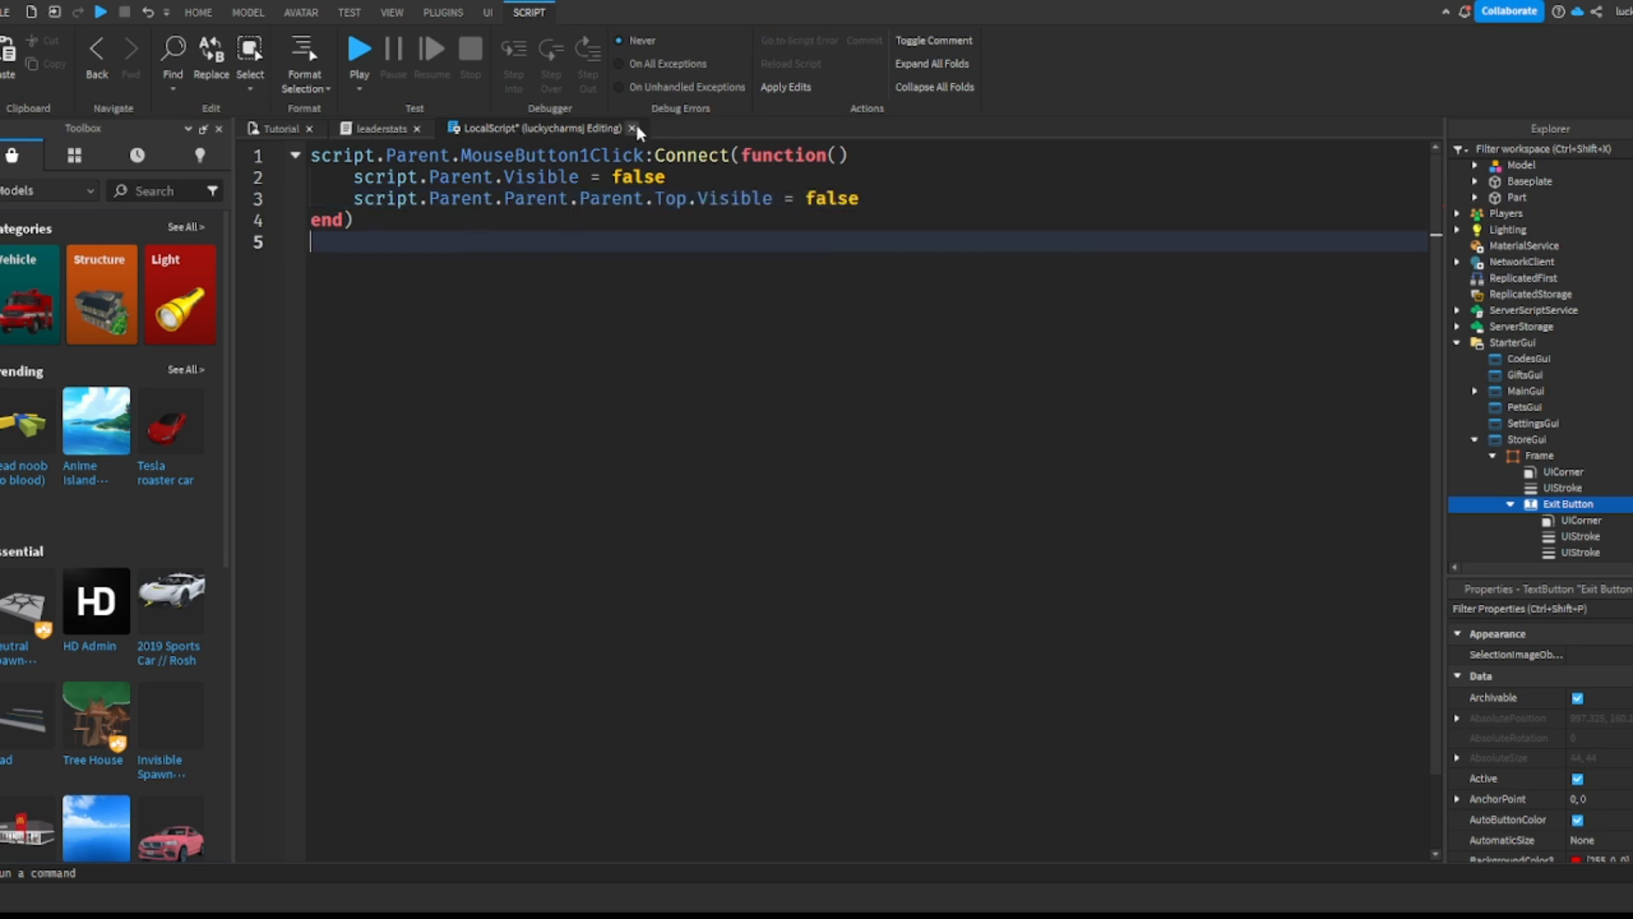
# Step: Close the Exit Button's LocalScript, return to the Tutorial viewport and clear the selection
pyautogui.click(453, 222)
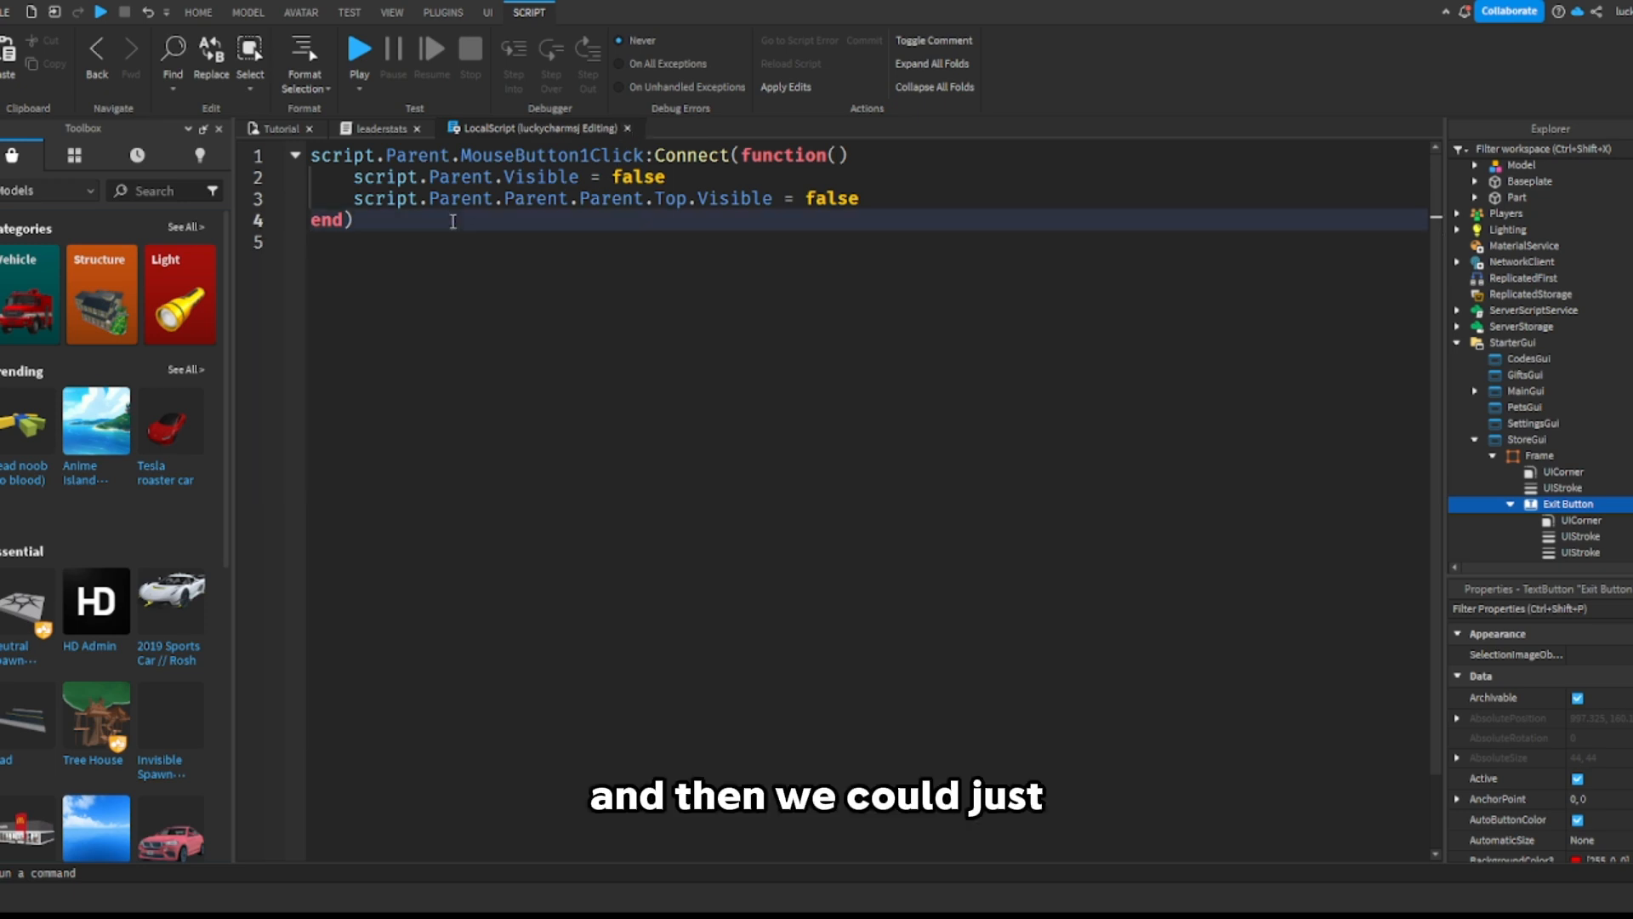
pyautogui.click(627, 129)
pyautogui.click(281, 128)
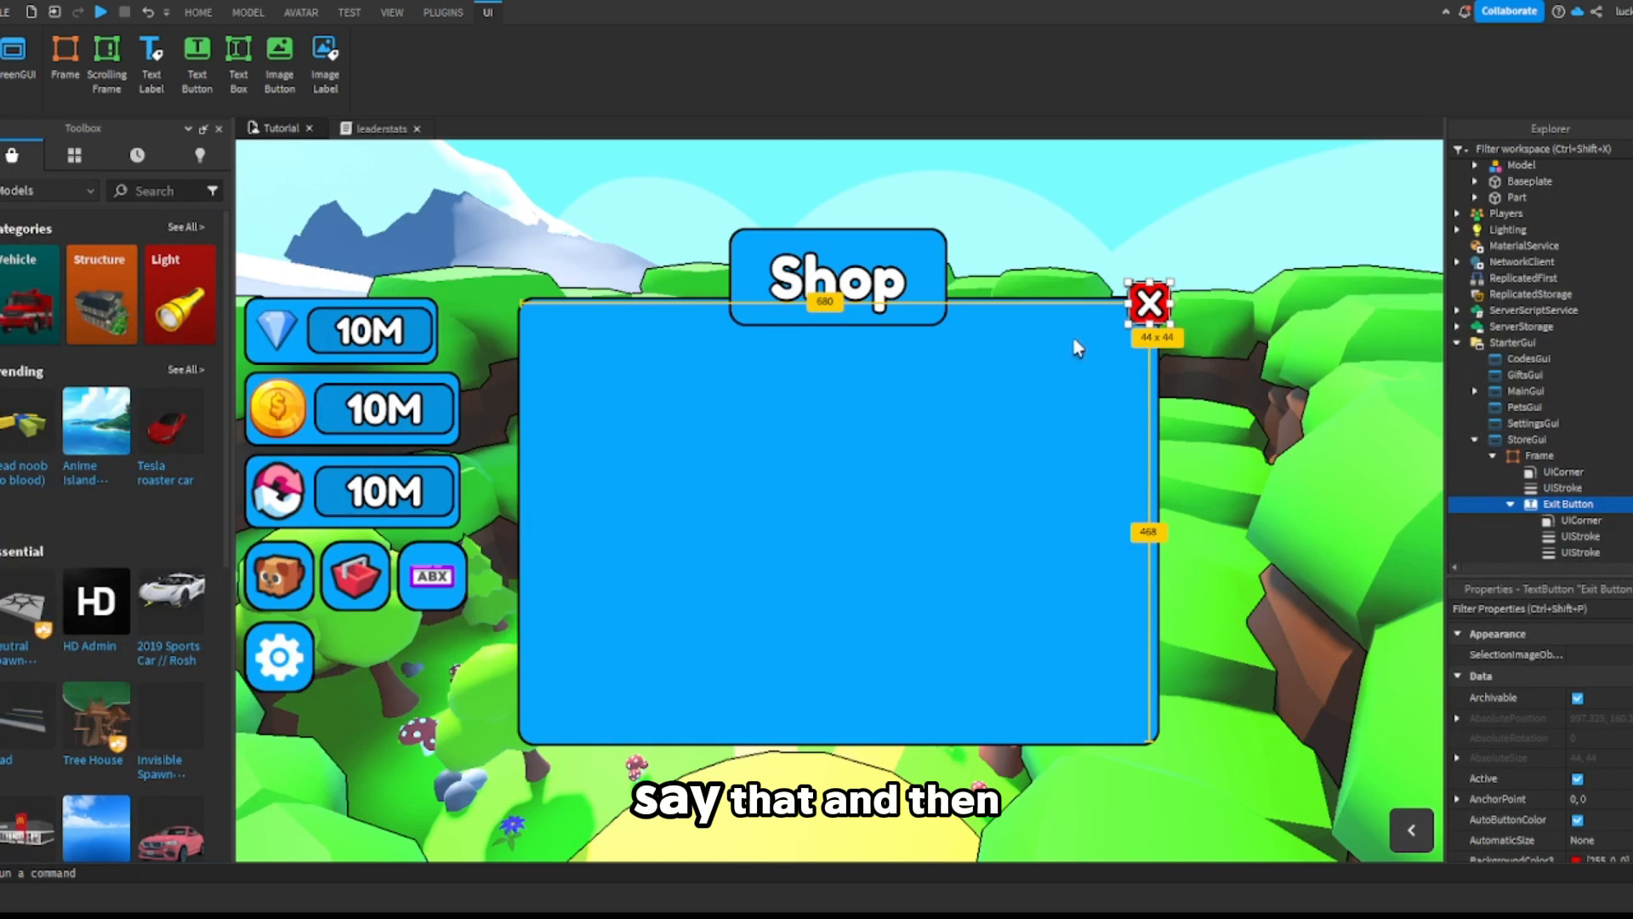
pyautogui.click(1133, 198)
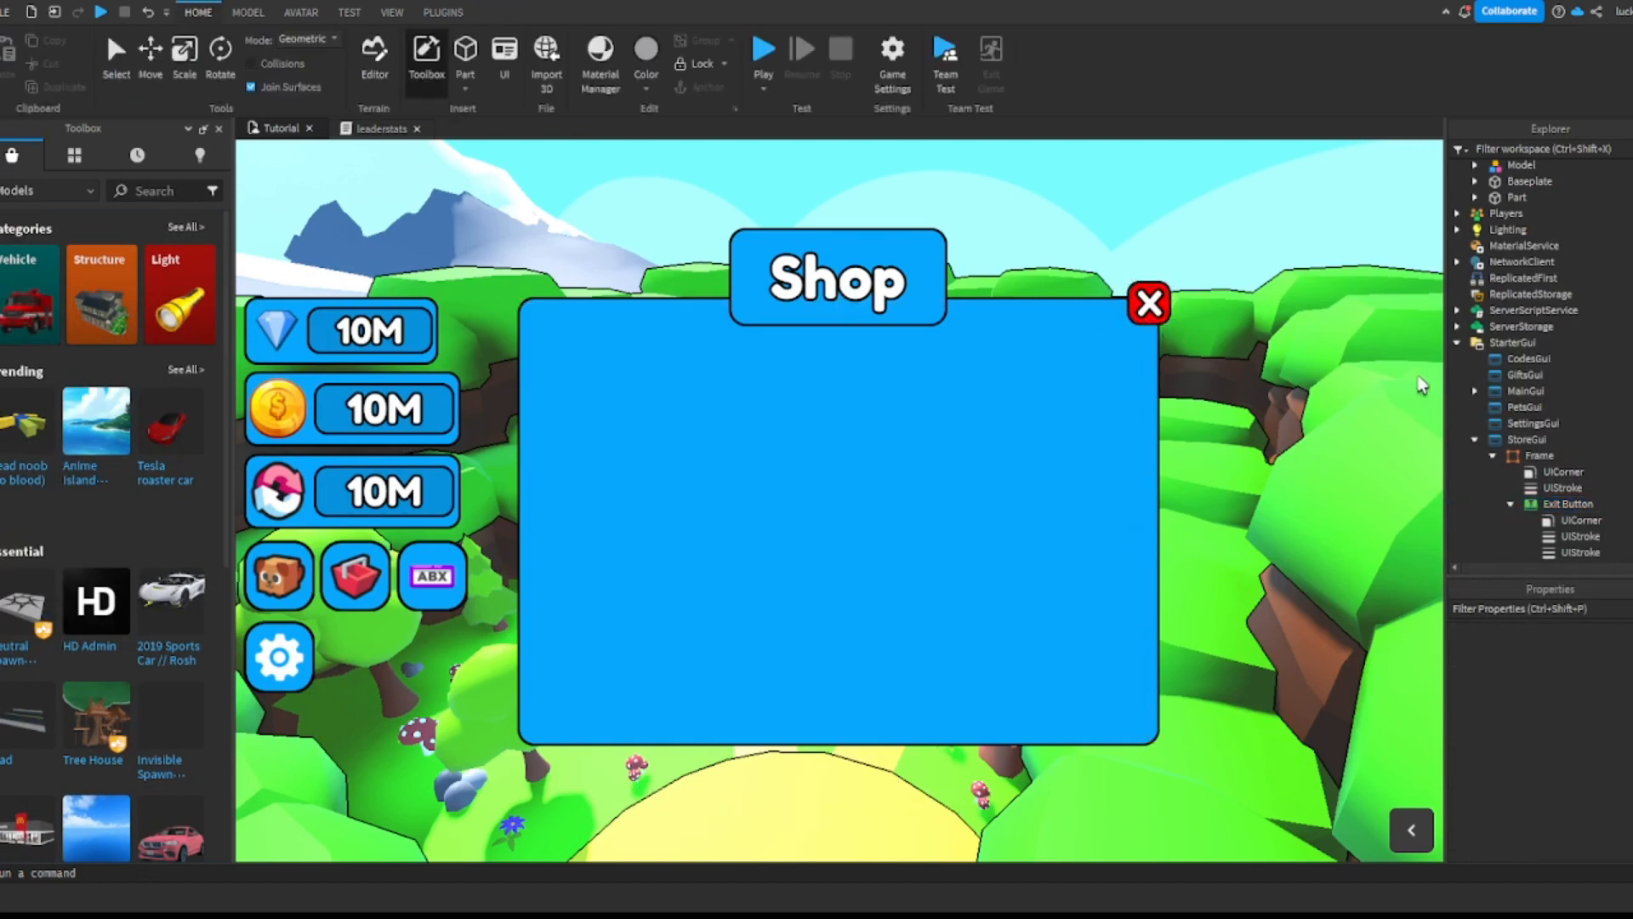
# Step: Open the LocalScript of the Store button in MainGui's Frame and go to its MouseButton1Click handler
pyautogui.click(1474, 390)
pyautogui.scroll(-1, 1475, 391)
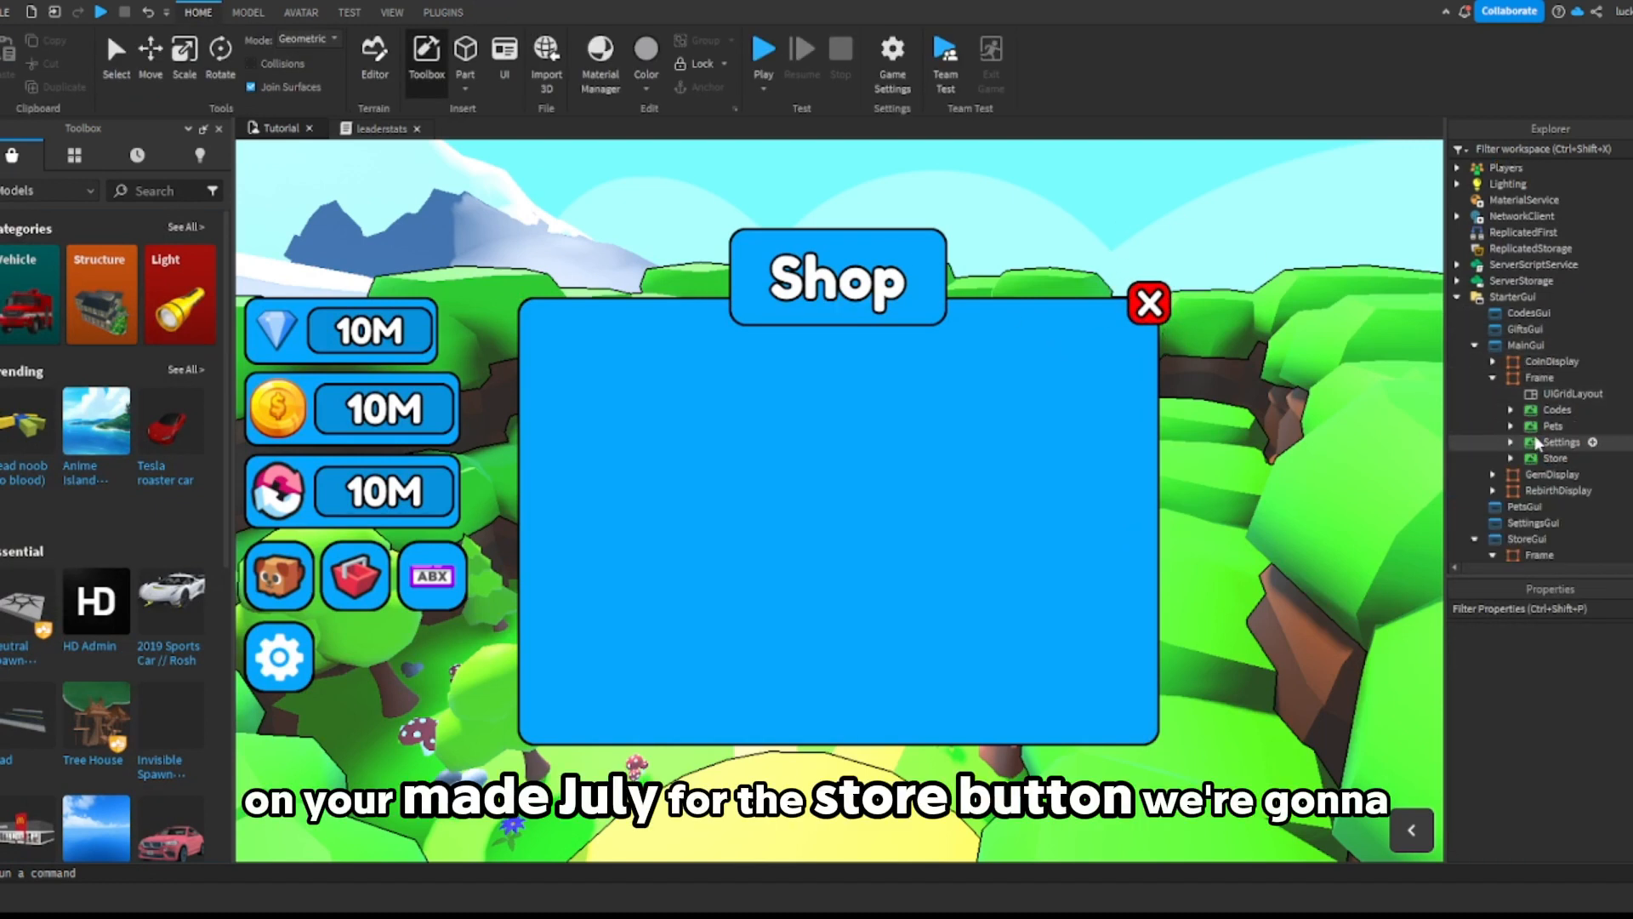
pyautogui.click(1546, 458)
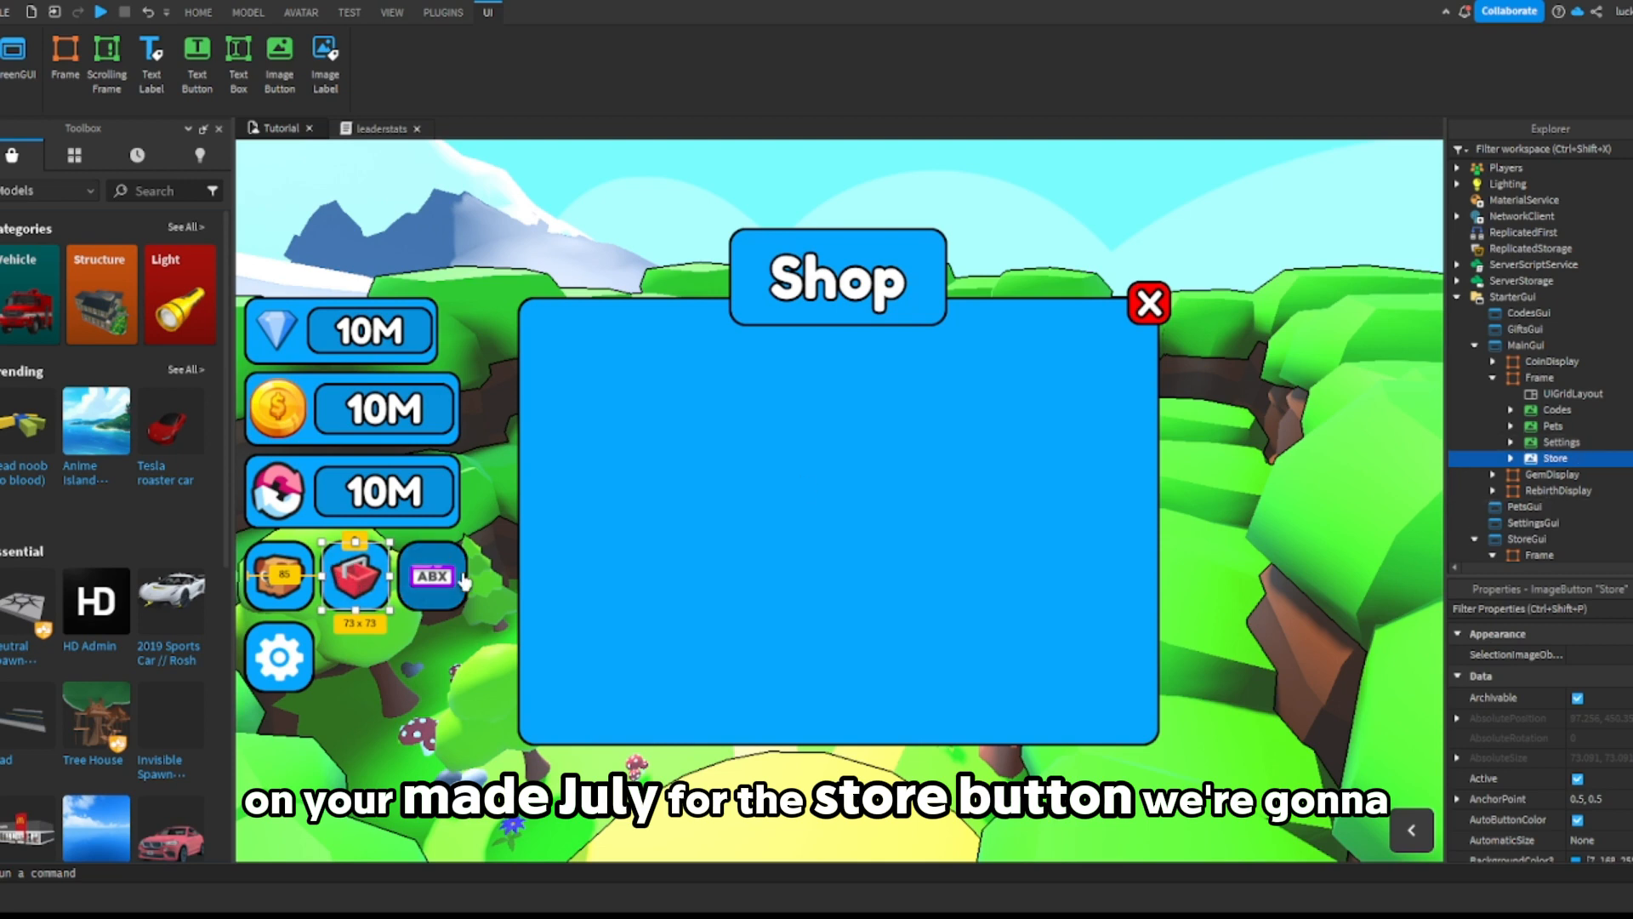
pyautogui.click(1512, 458)
pyautogui.scroll(-2, 1523, 451)
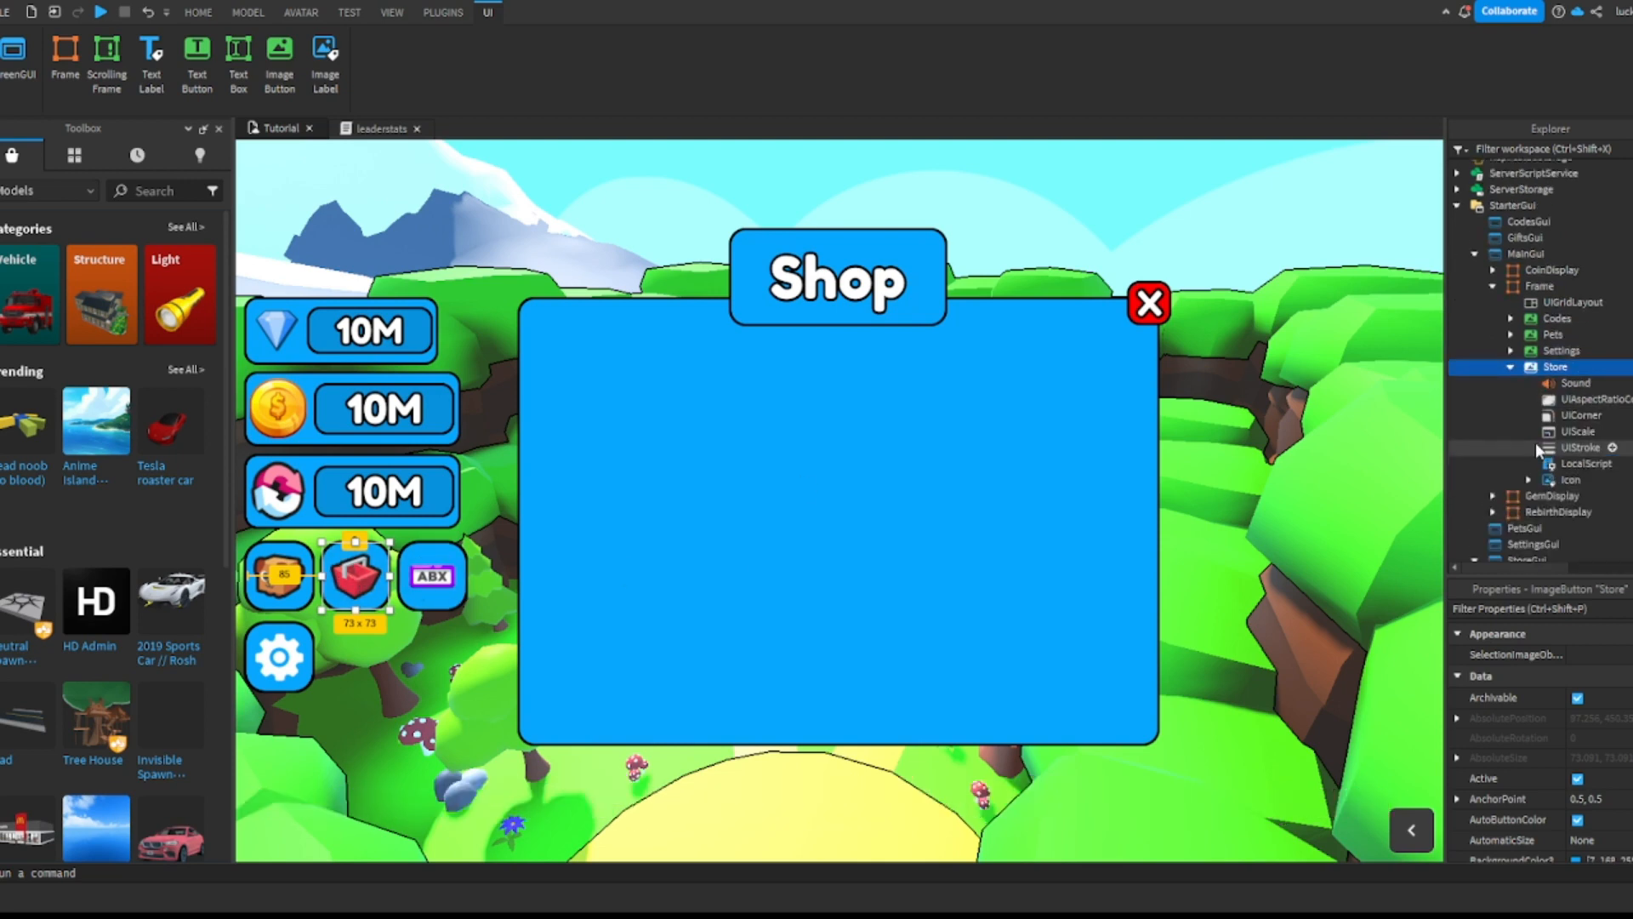
pyautogui.doubleClick(1570, 463)
pyautogui.scroll(-2, 668, 340)
pyautogui.scroll(2, 668, 255)
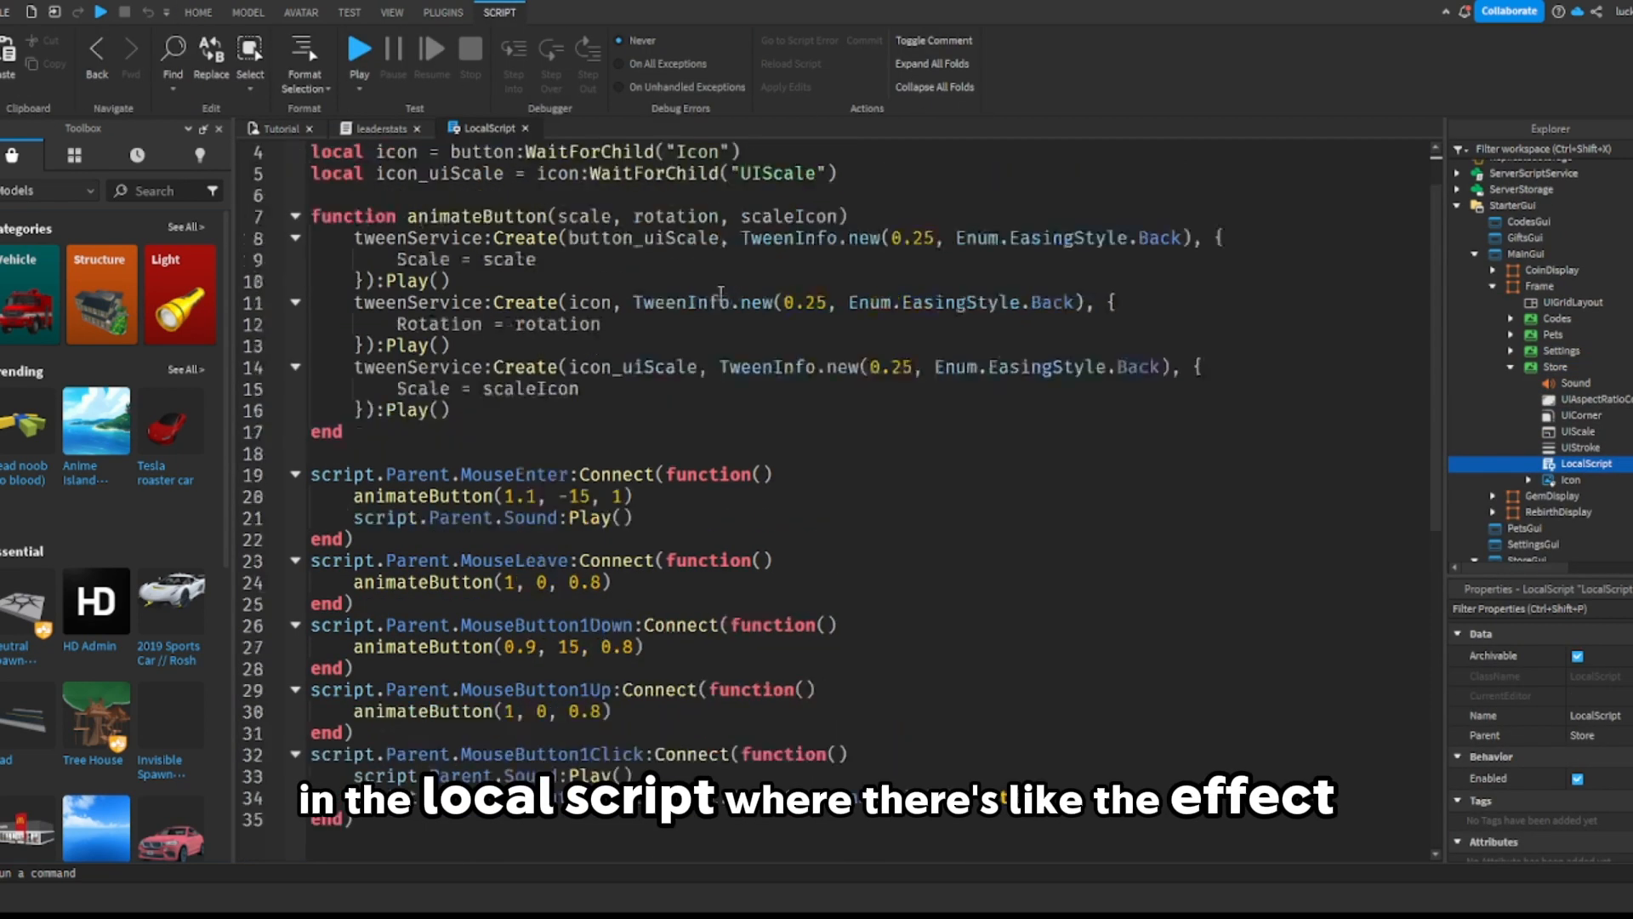
pyautogui.scroll(-4, 646, 341)
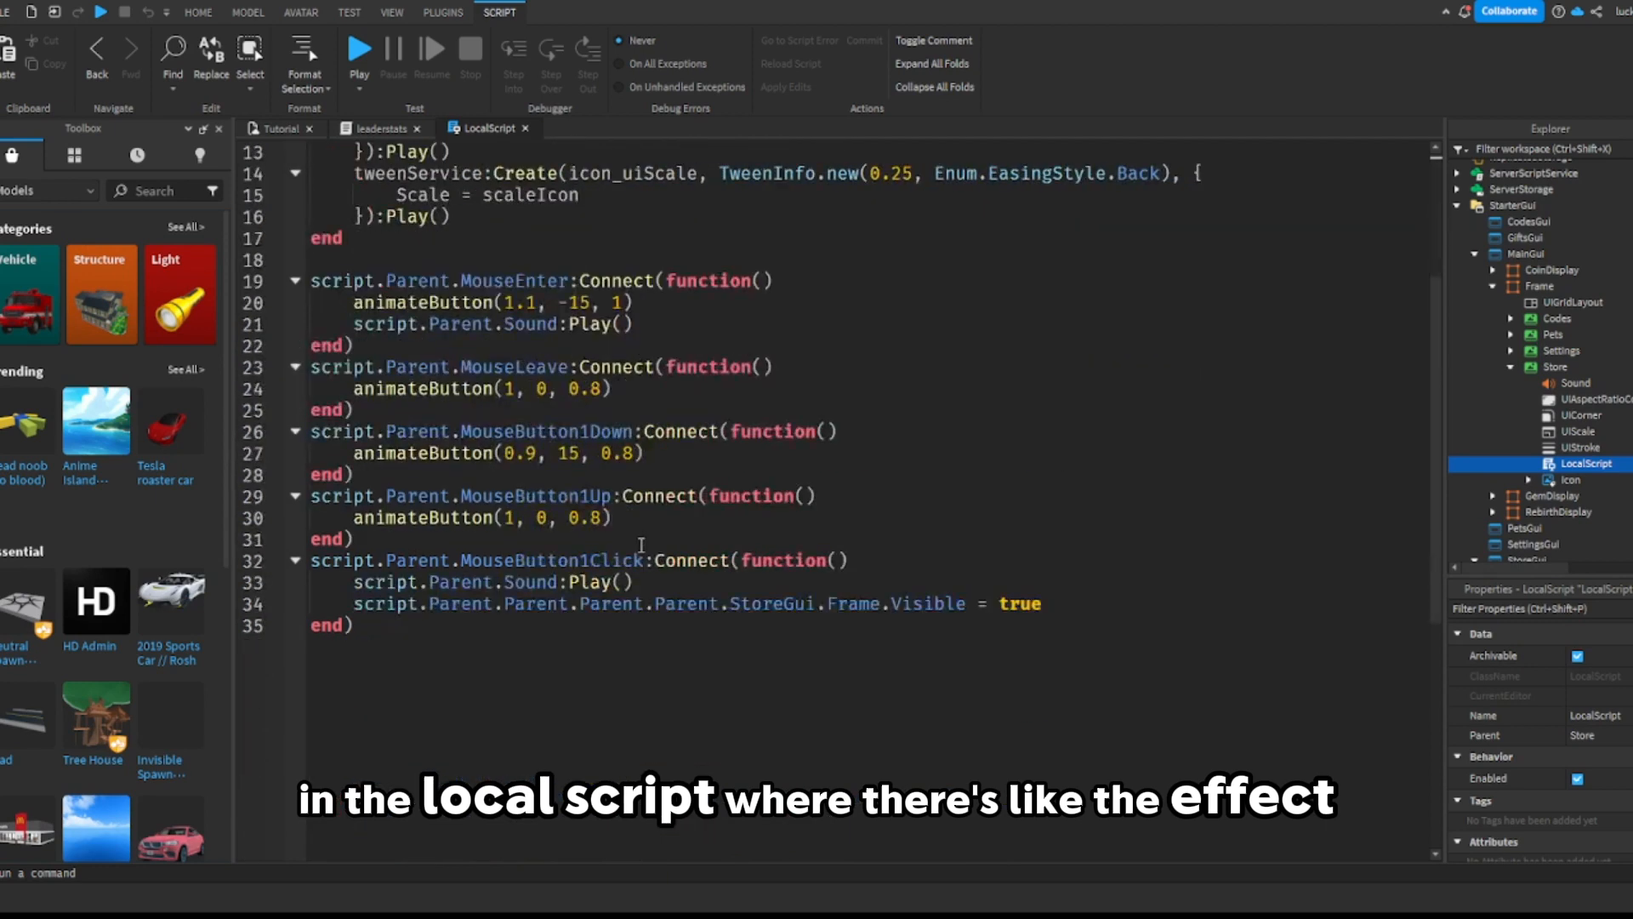
# Step: Examine the handler line that makes StoreGui.Frame visible and compare its StoreGui reference with the Explorer hierarchy
pyautogui.click(1074, 609)
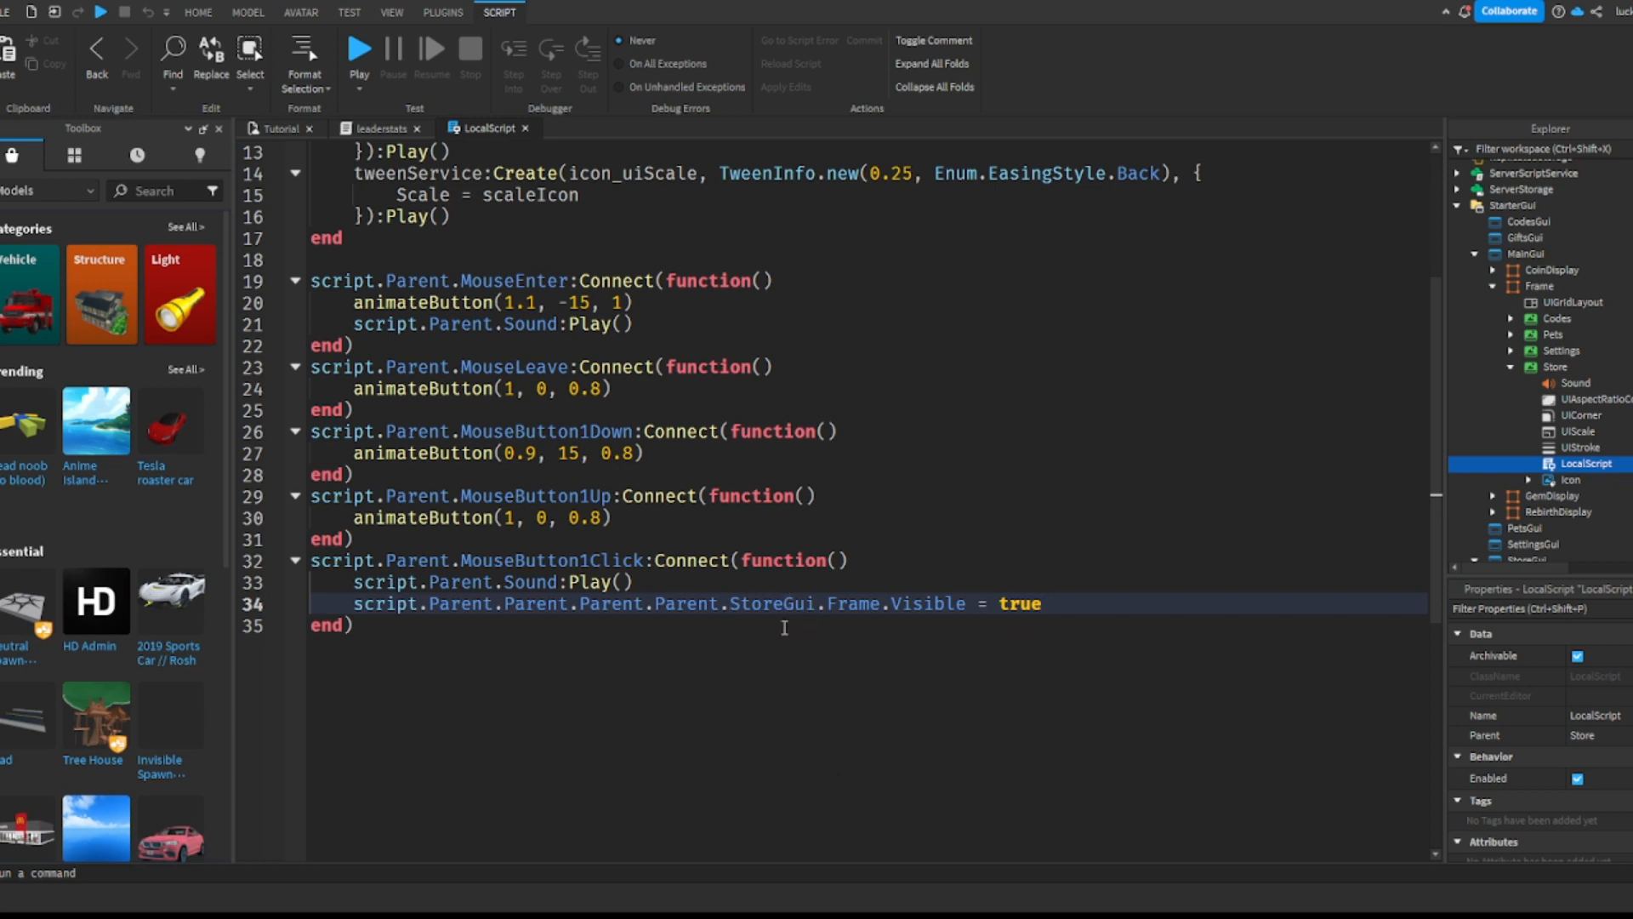
pyautogui.scroll(-3, 1582, 450)
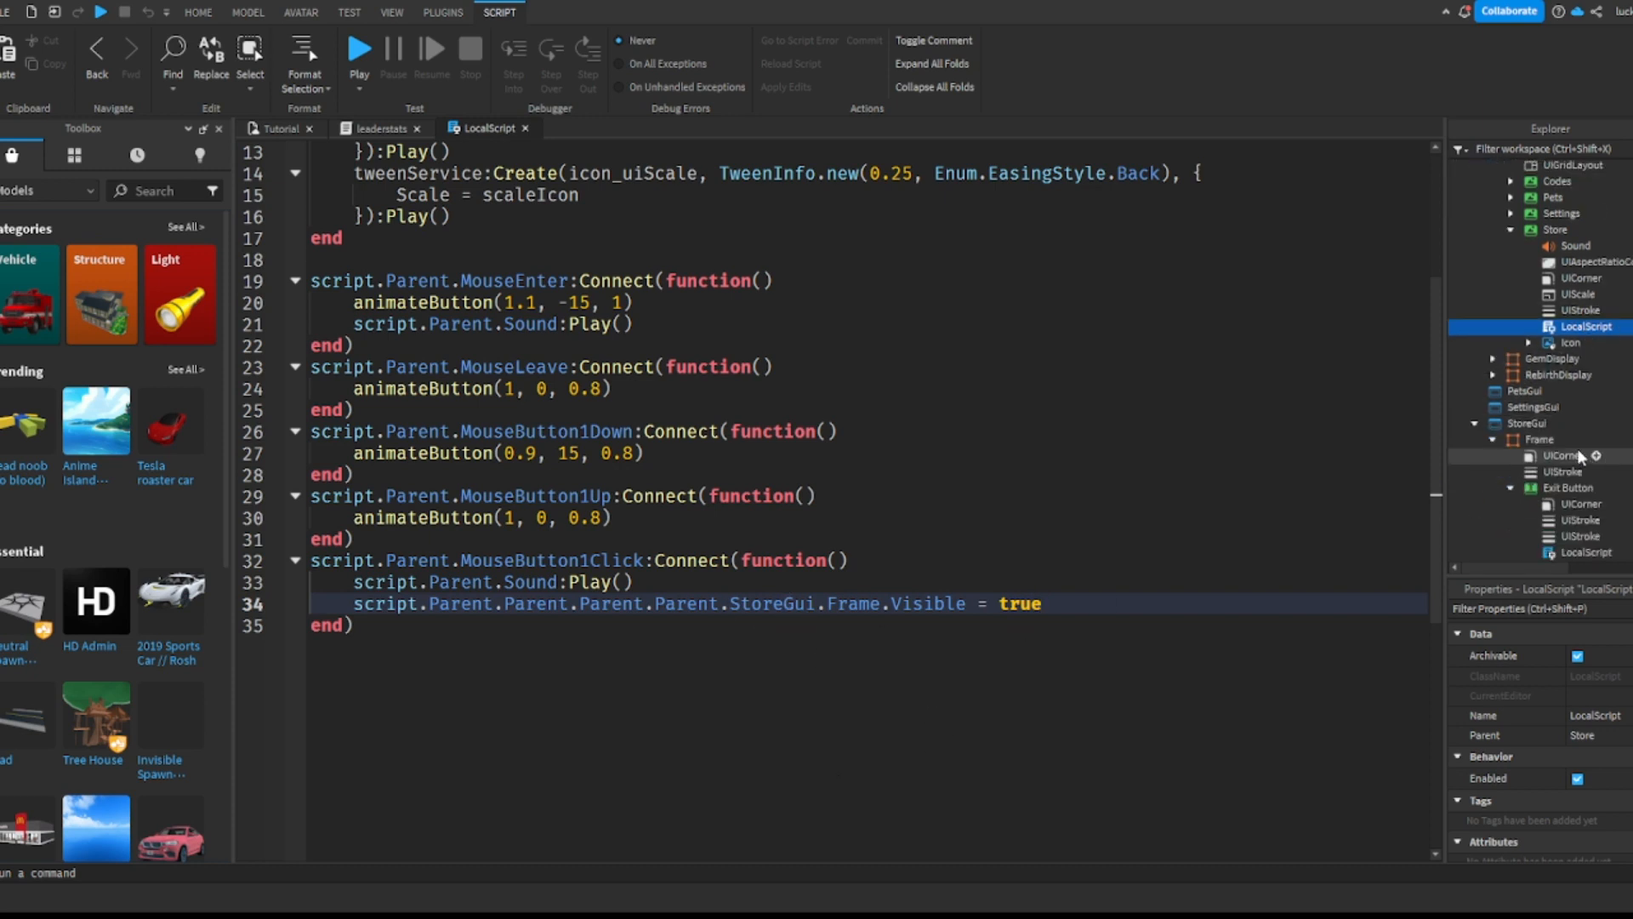
pyautogui.scroll(5, 1577, 447)
pyautogui.scroll(-2, 1577, 447)
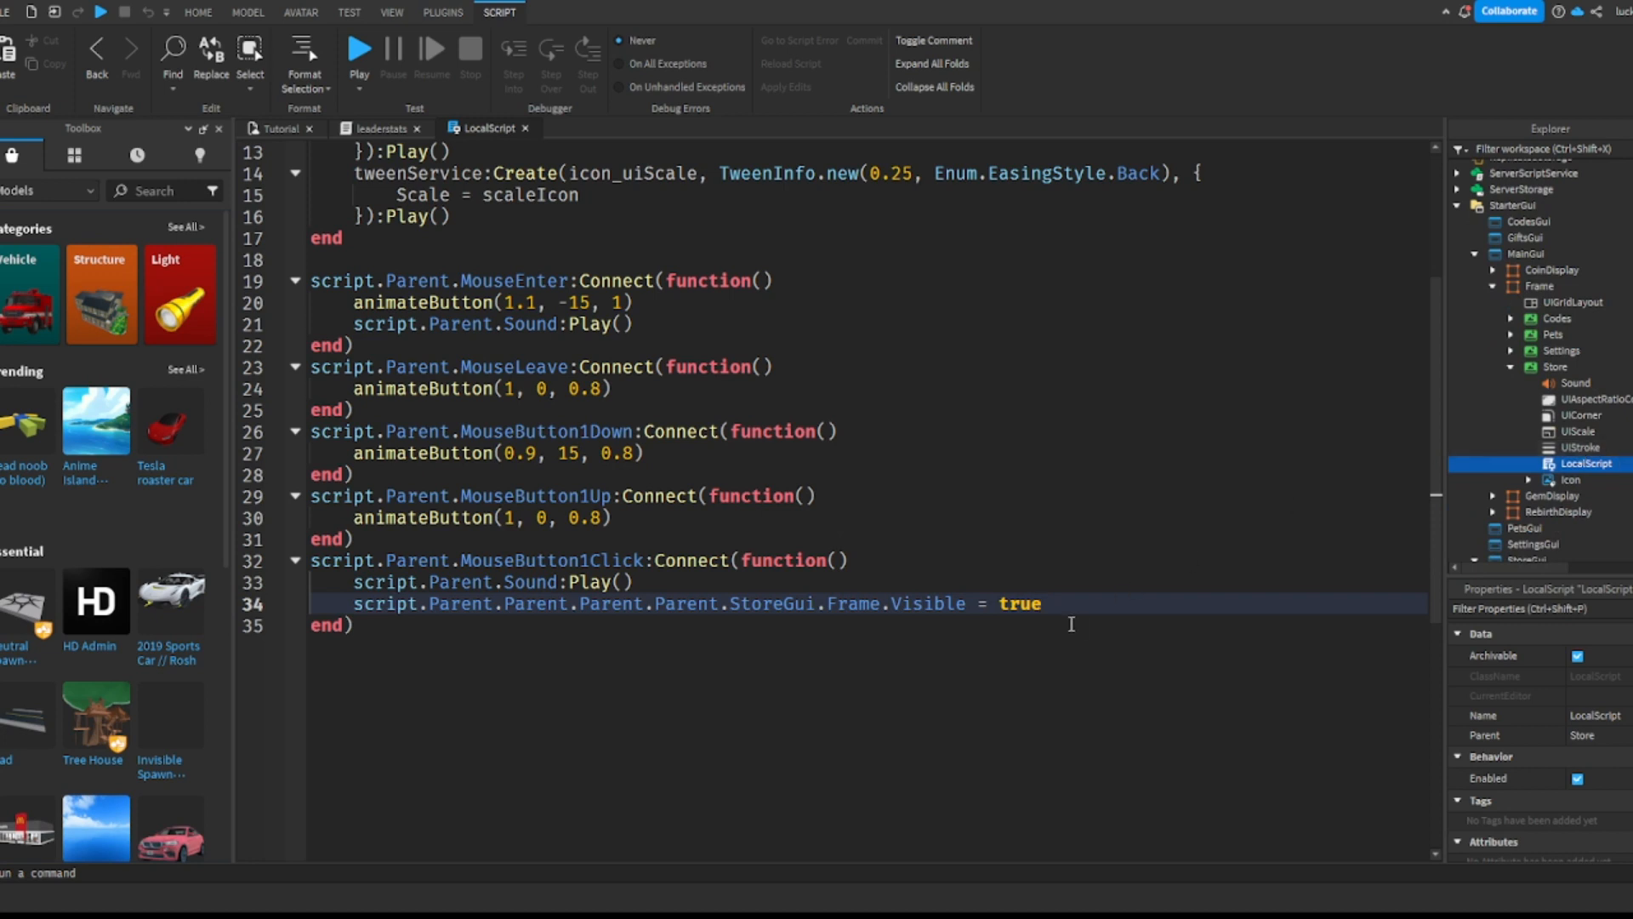
pyautogui.moveTo(1045, 616); pyautogui.dragTo(358, 605)
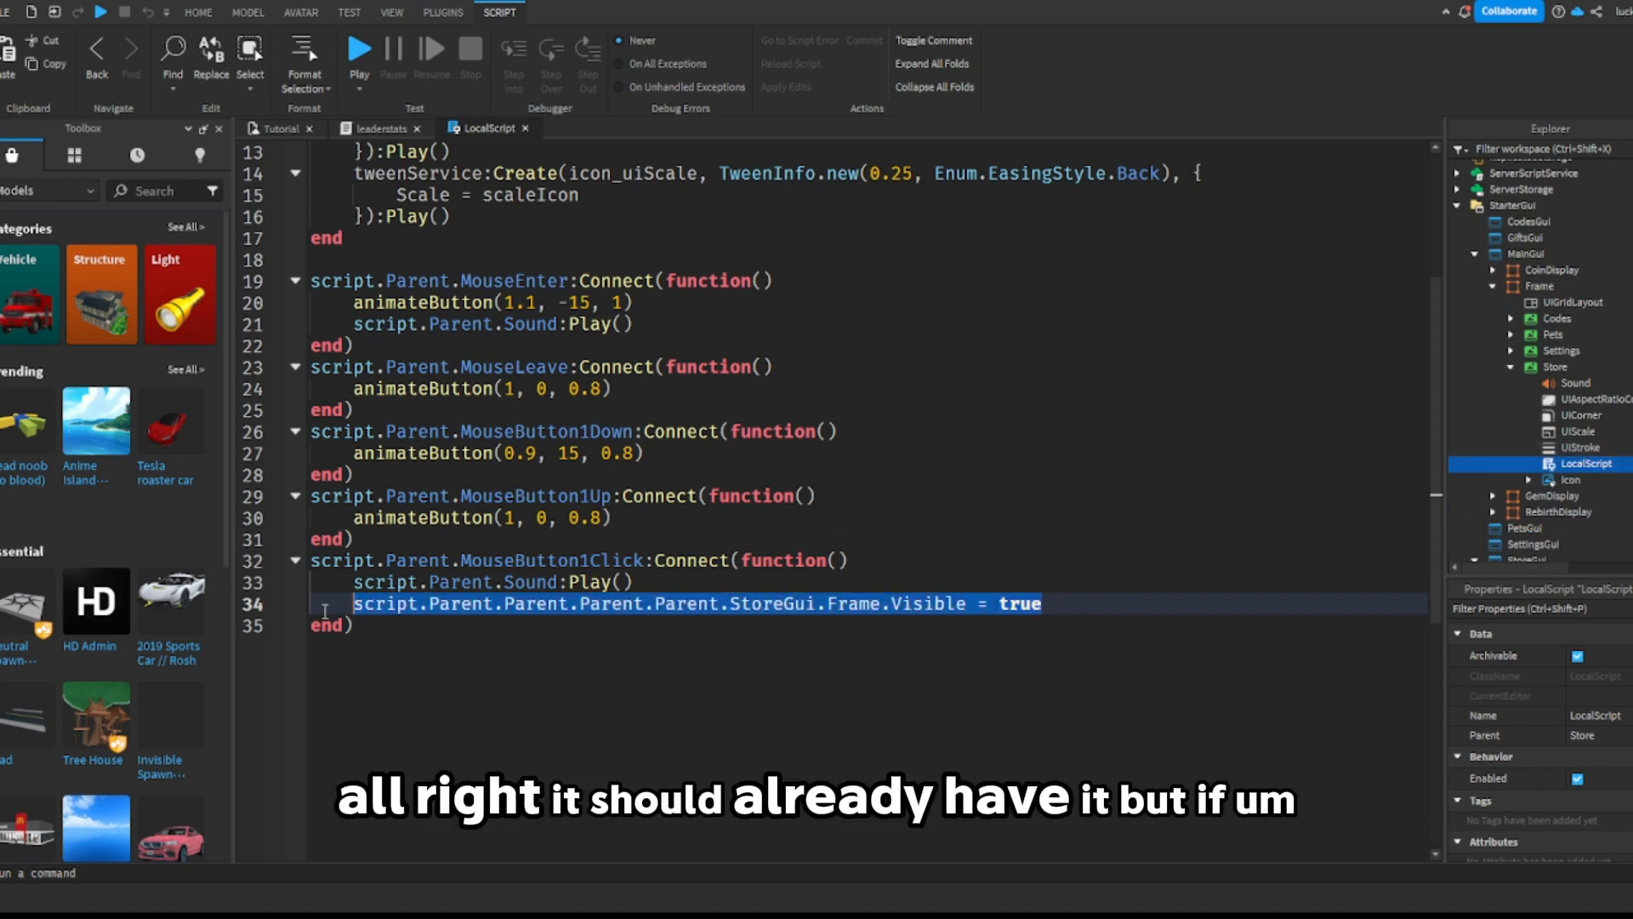
pyautogui.click(732, 603)
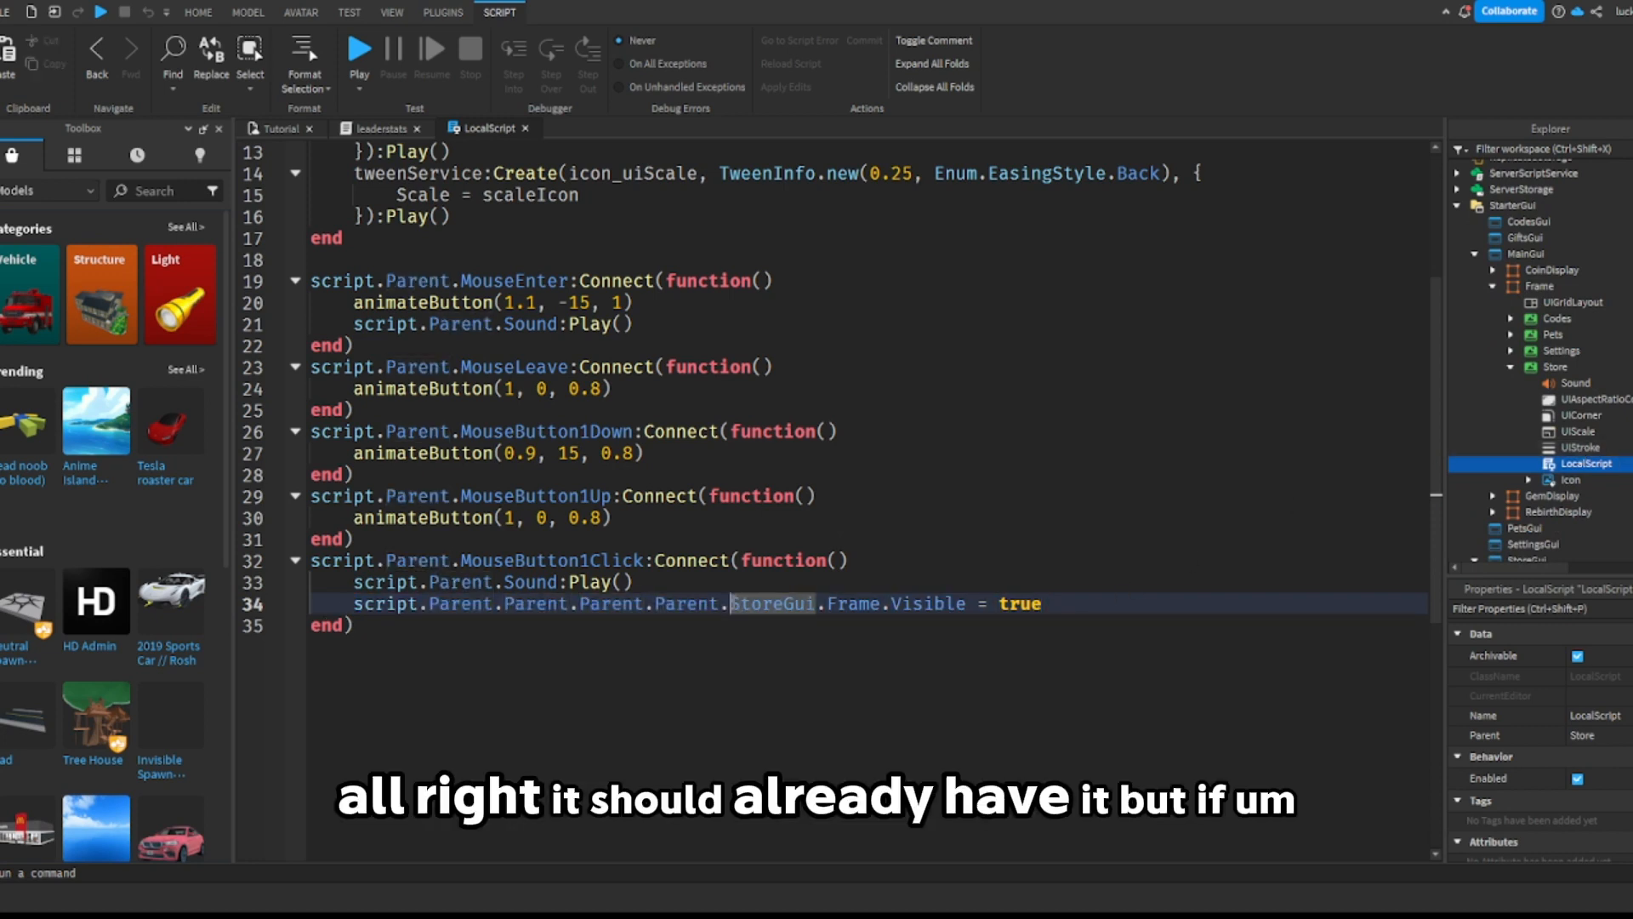
pyautogui.keyDown('shift'); pyautogui.click(813, 619); pyautogui.keyUp('shift')
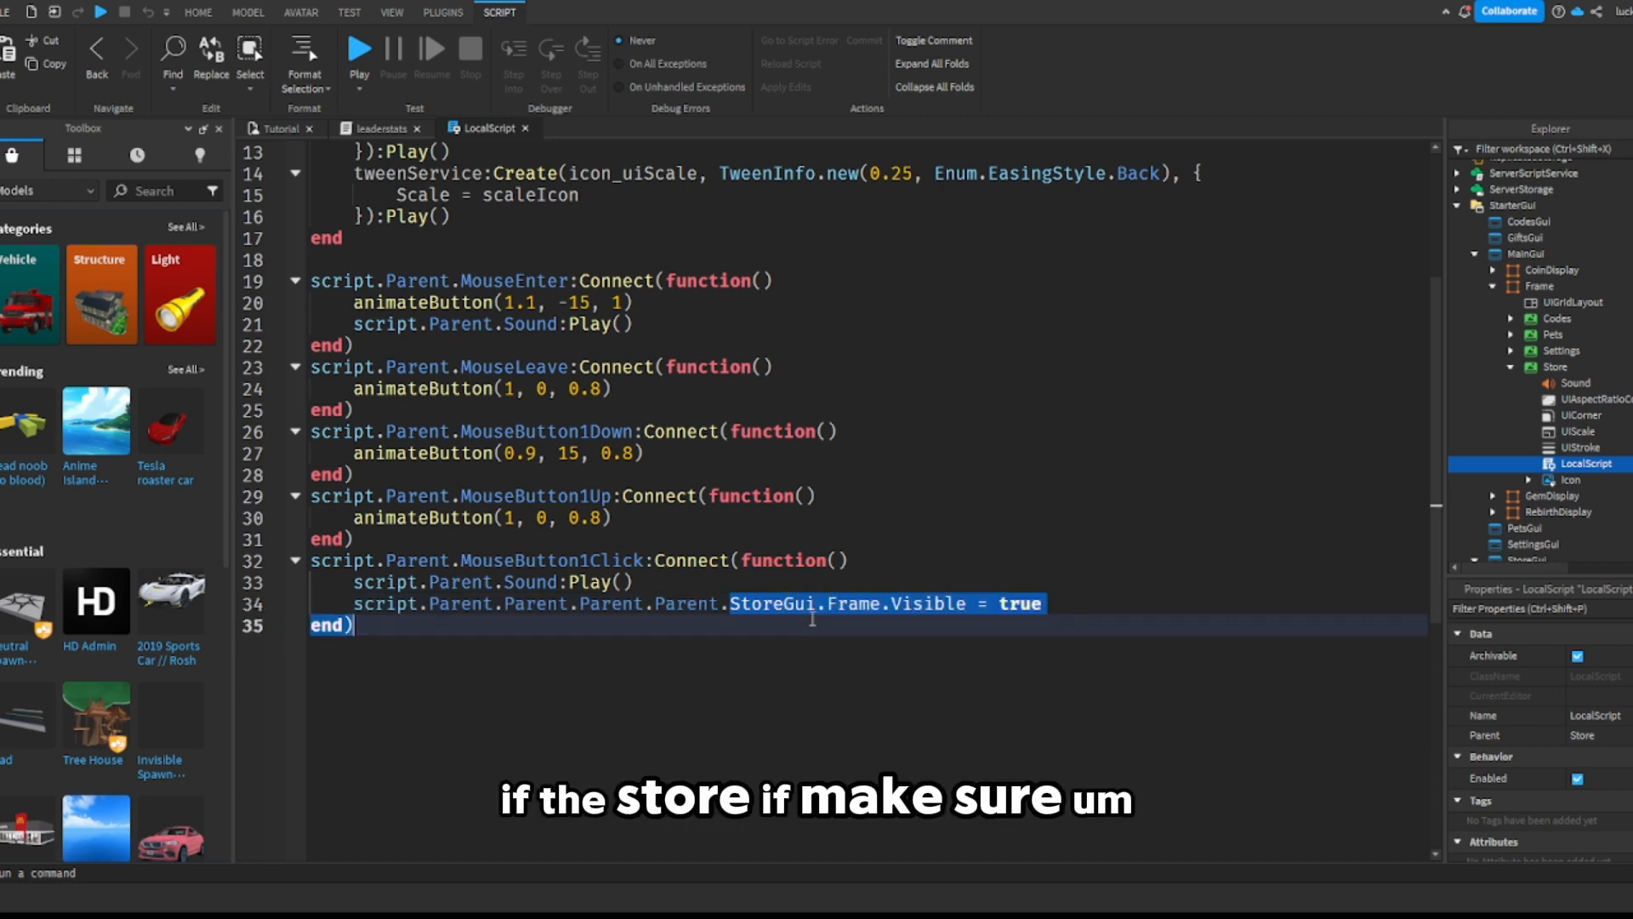
pyautogui.keyDown('shift'); pyautogui.click(818, 605); pyautogui.keyUp('shift')
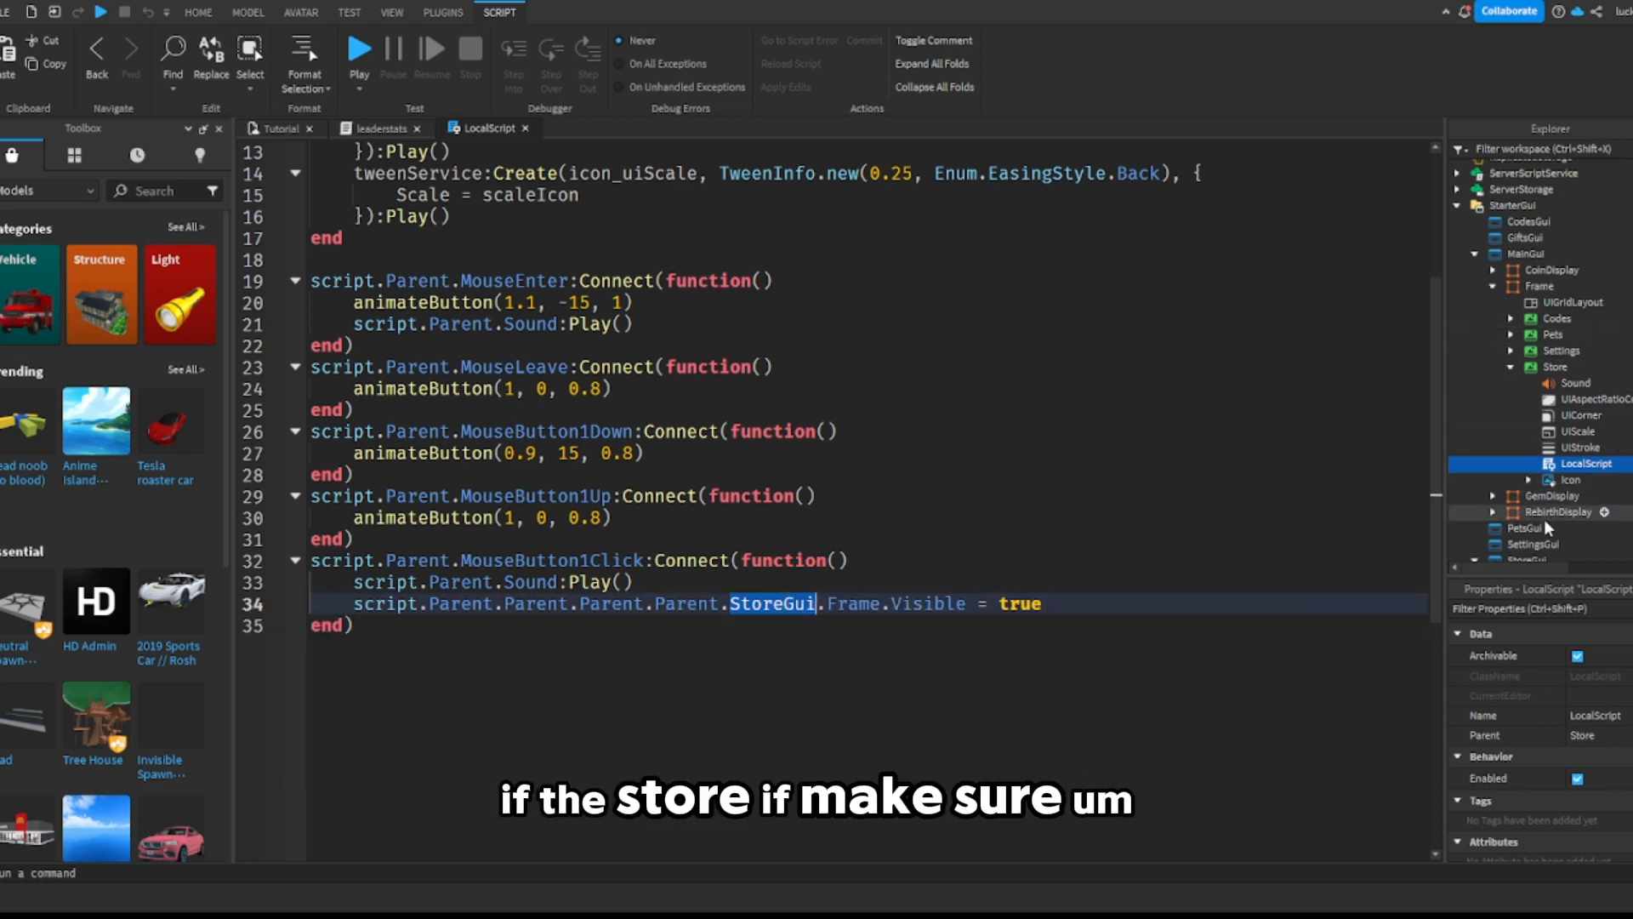
# Step: Compare the StoreGui and Frame names in the handler's visibility line with the StoreGui hierarchy in the Explorer
pyautogui.click(1525, 558)
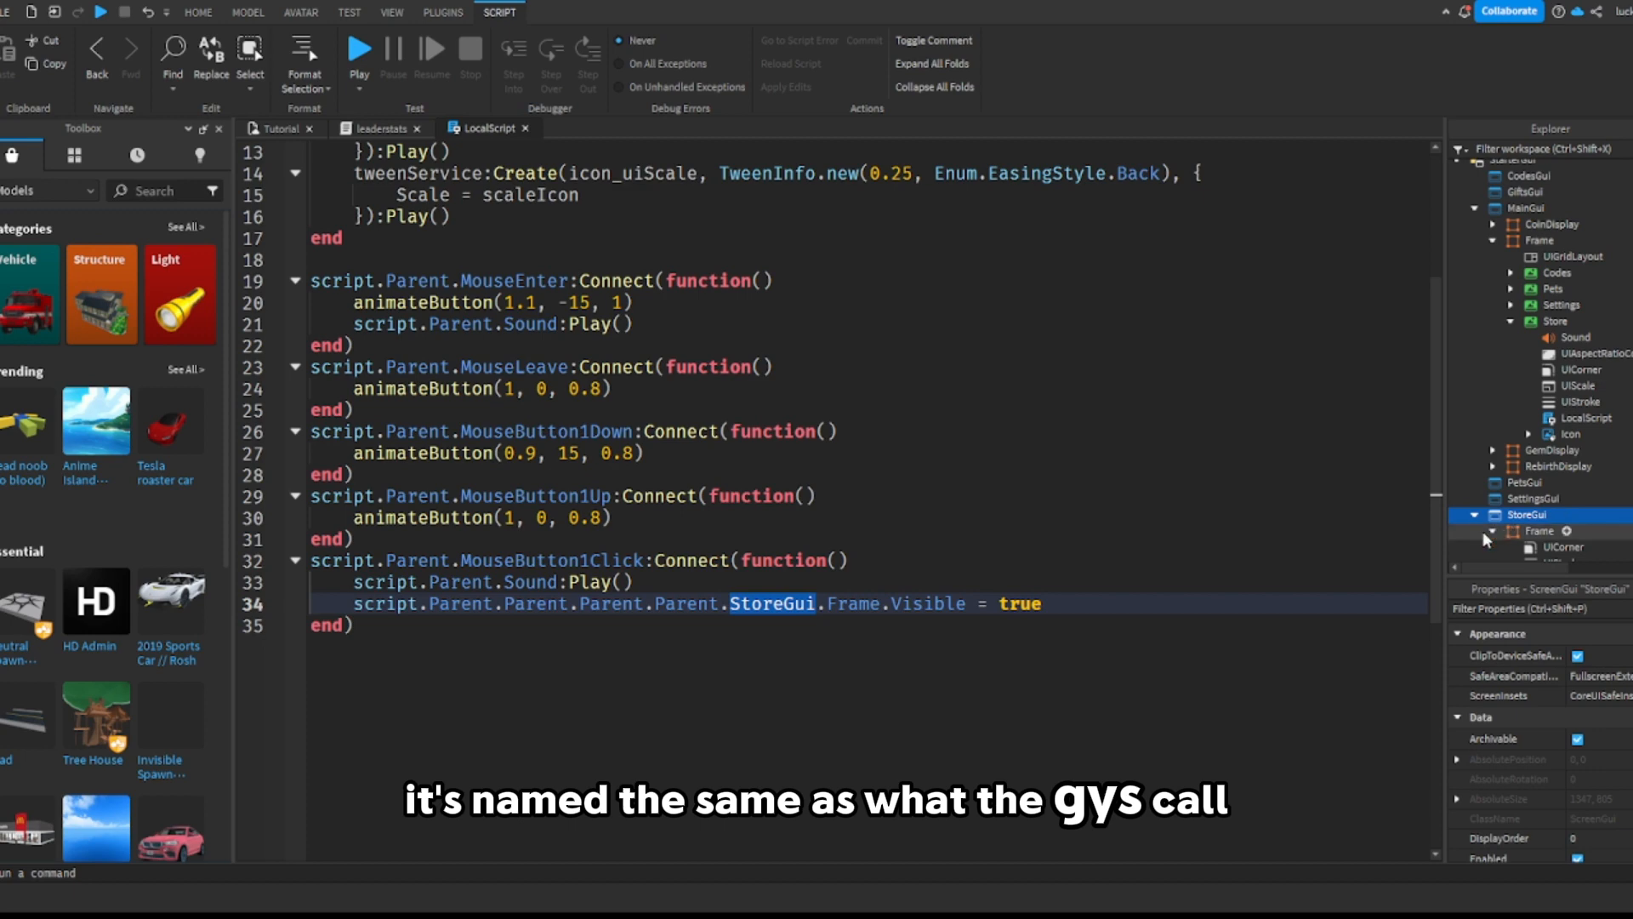
pyautogui.click(767, 604)
pyautogui.doubleClick(767, 604)
pyautogui.tripleClick(870, 604)
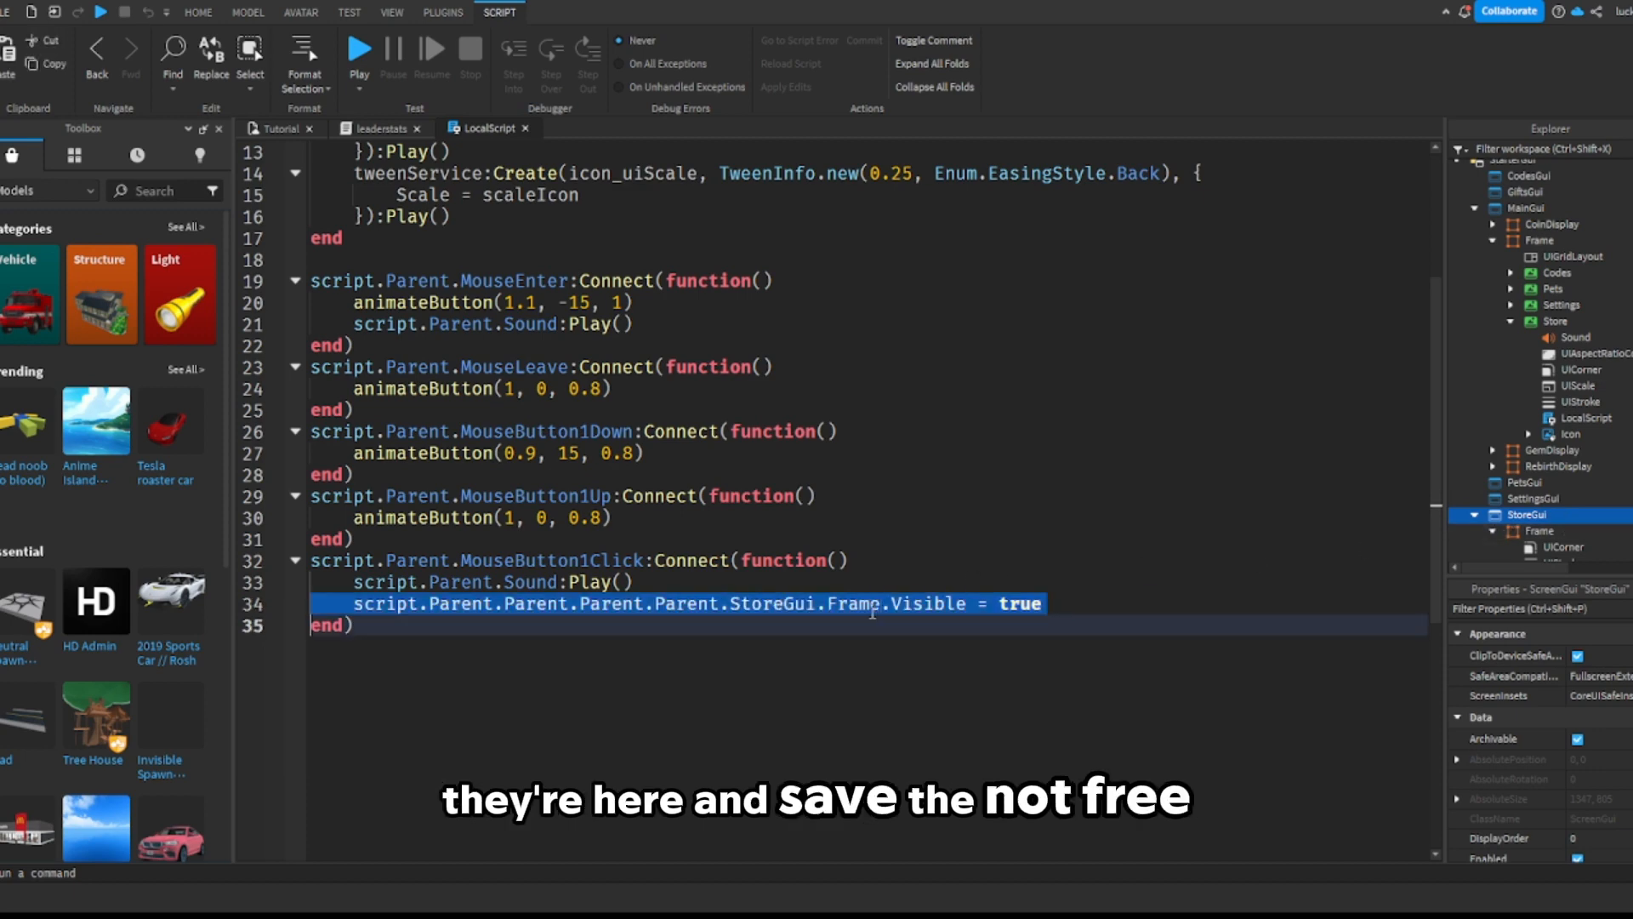
pyautogui.doubleClick(872, 604)
pyautogui.click(883, 604)
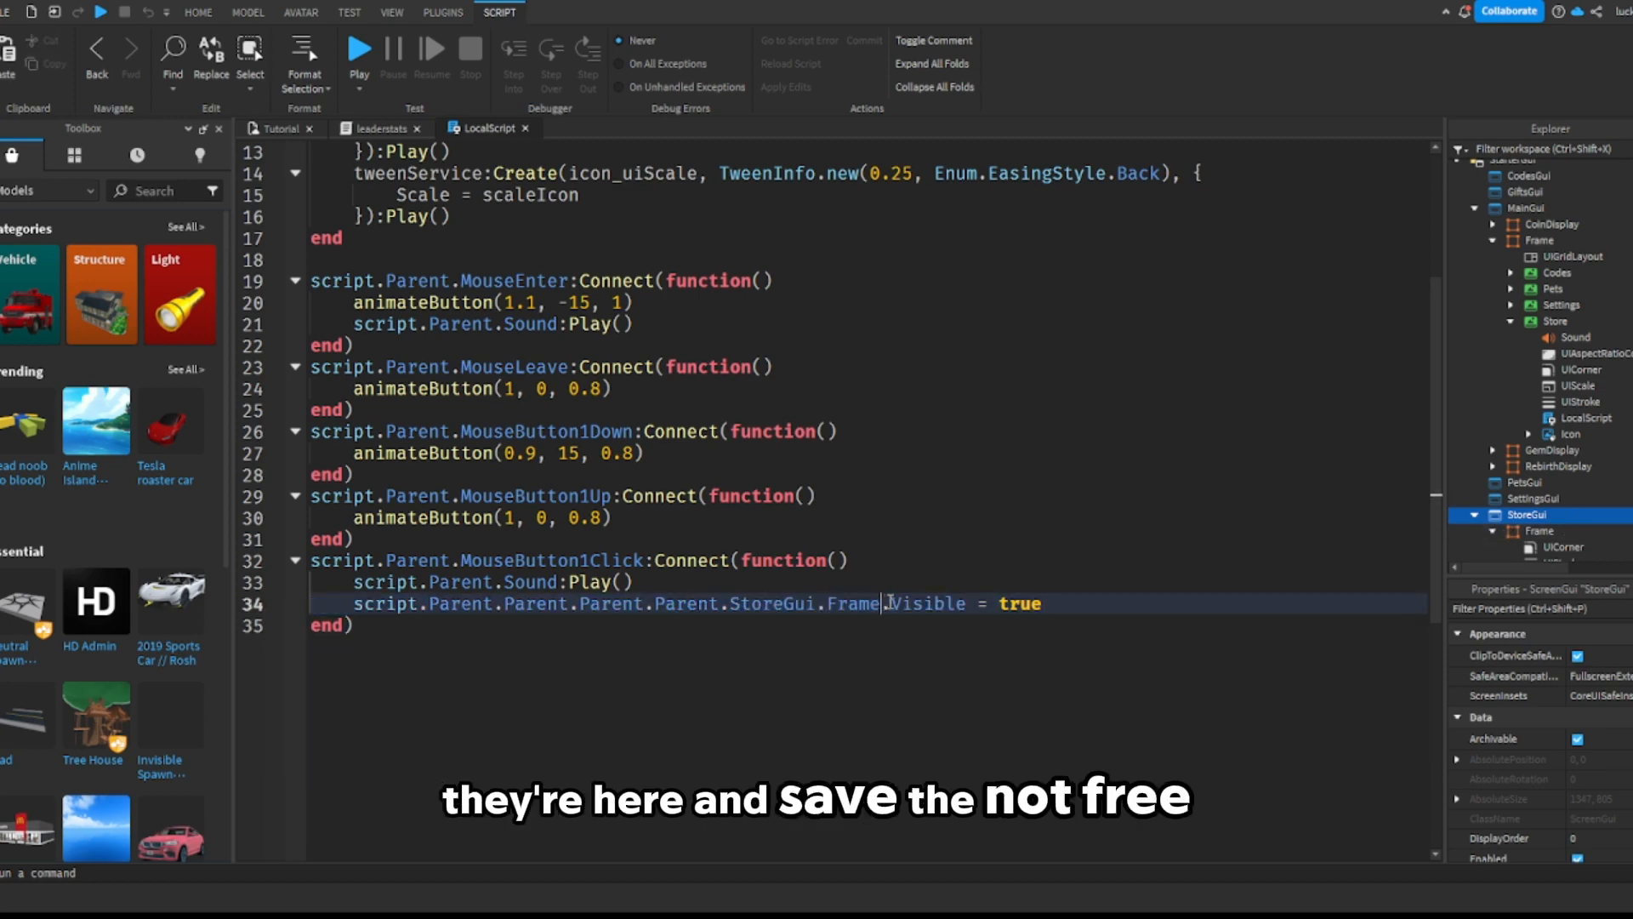
# Step: Return to the Tutorial viewport and examine the shared properties of StoreGui's Frame and Top
pyautogui.click(277, 128)
pyautogui.scroll(-2, 1487, 512)
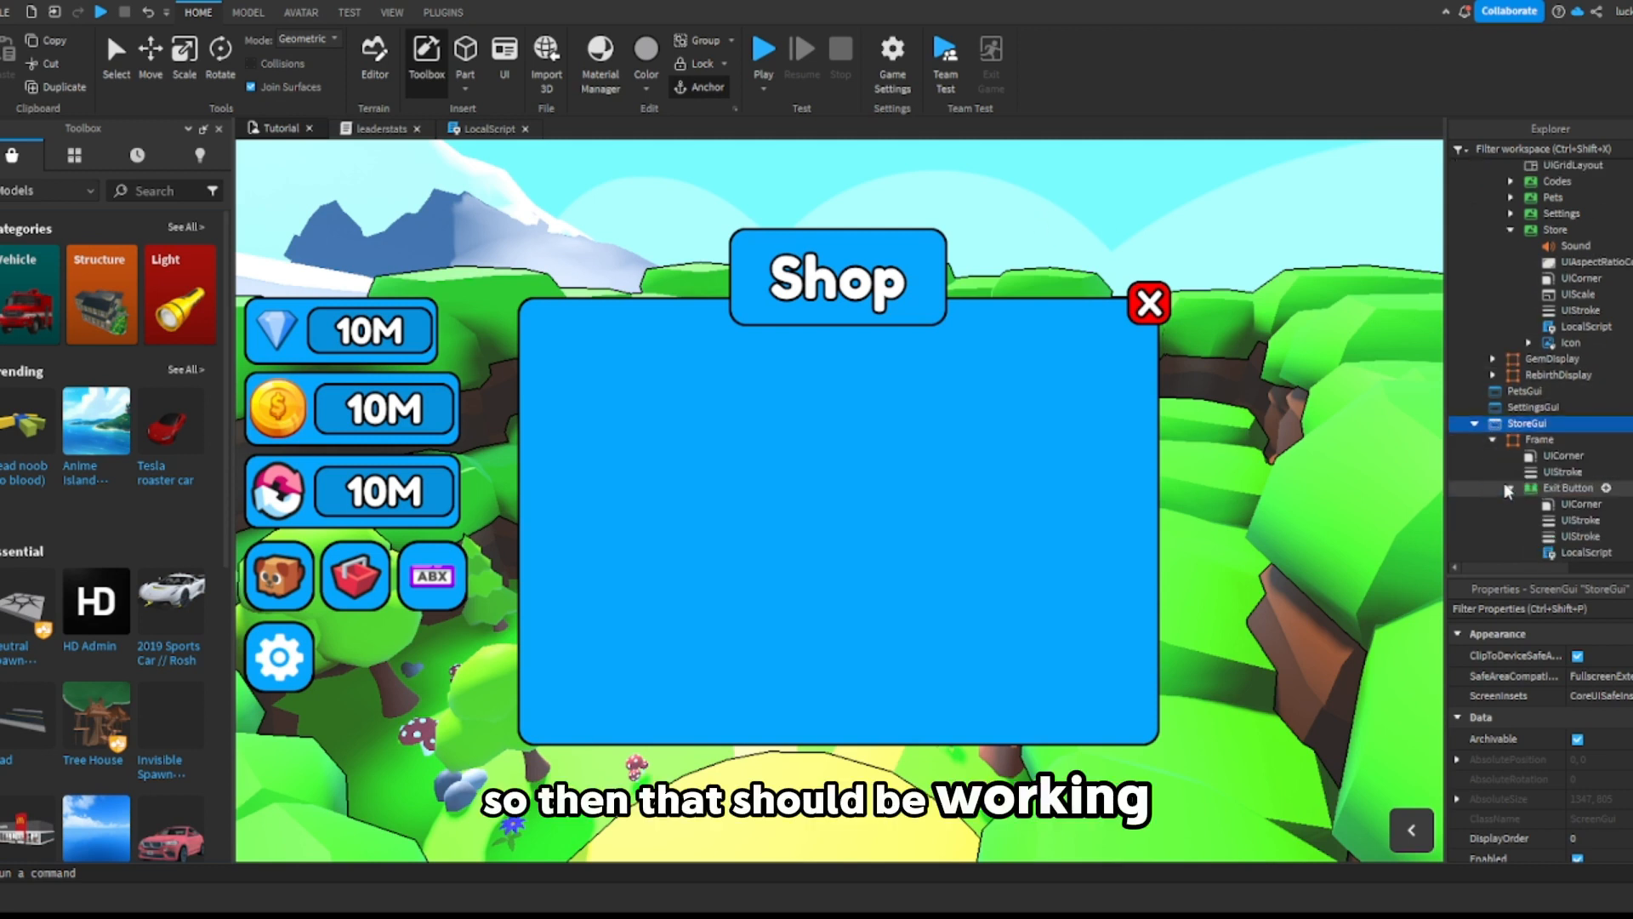
pyautogui.click(1495, 440)
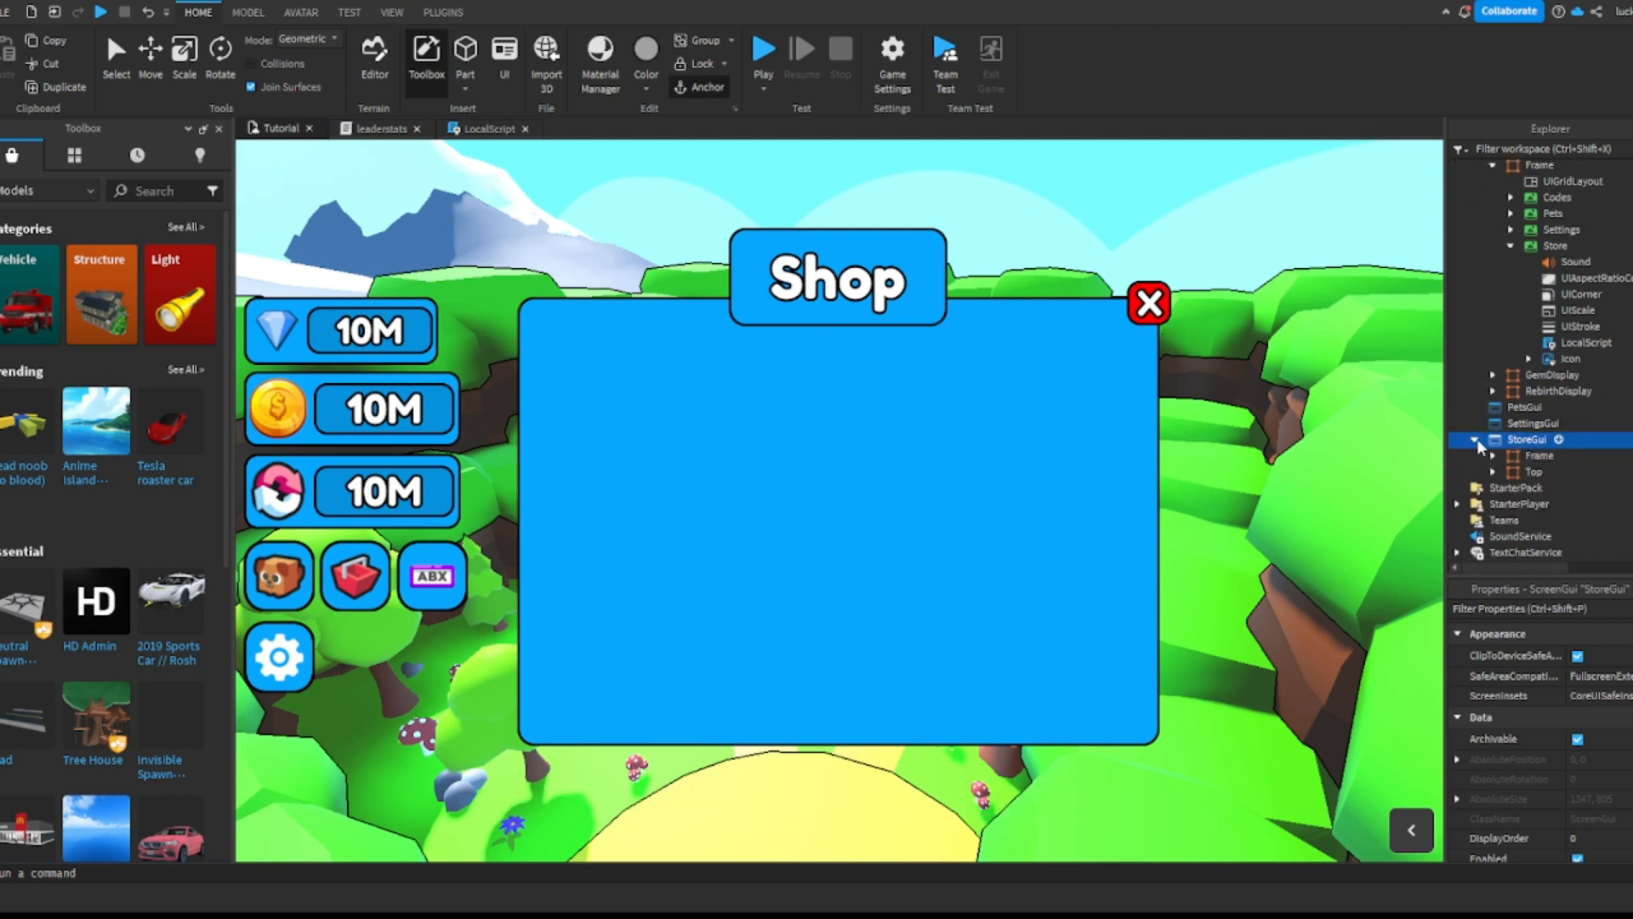
pyautogui.click(1617, 456)
pyautogui.keyDown('shift'); pyautogui.click(1616, 472); pyautogui.keyUp('shift')
pyautogui.scroll(-5, 1574, 717)
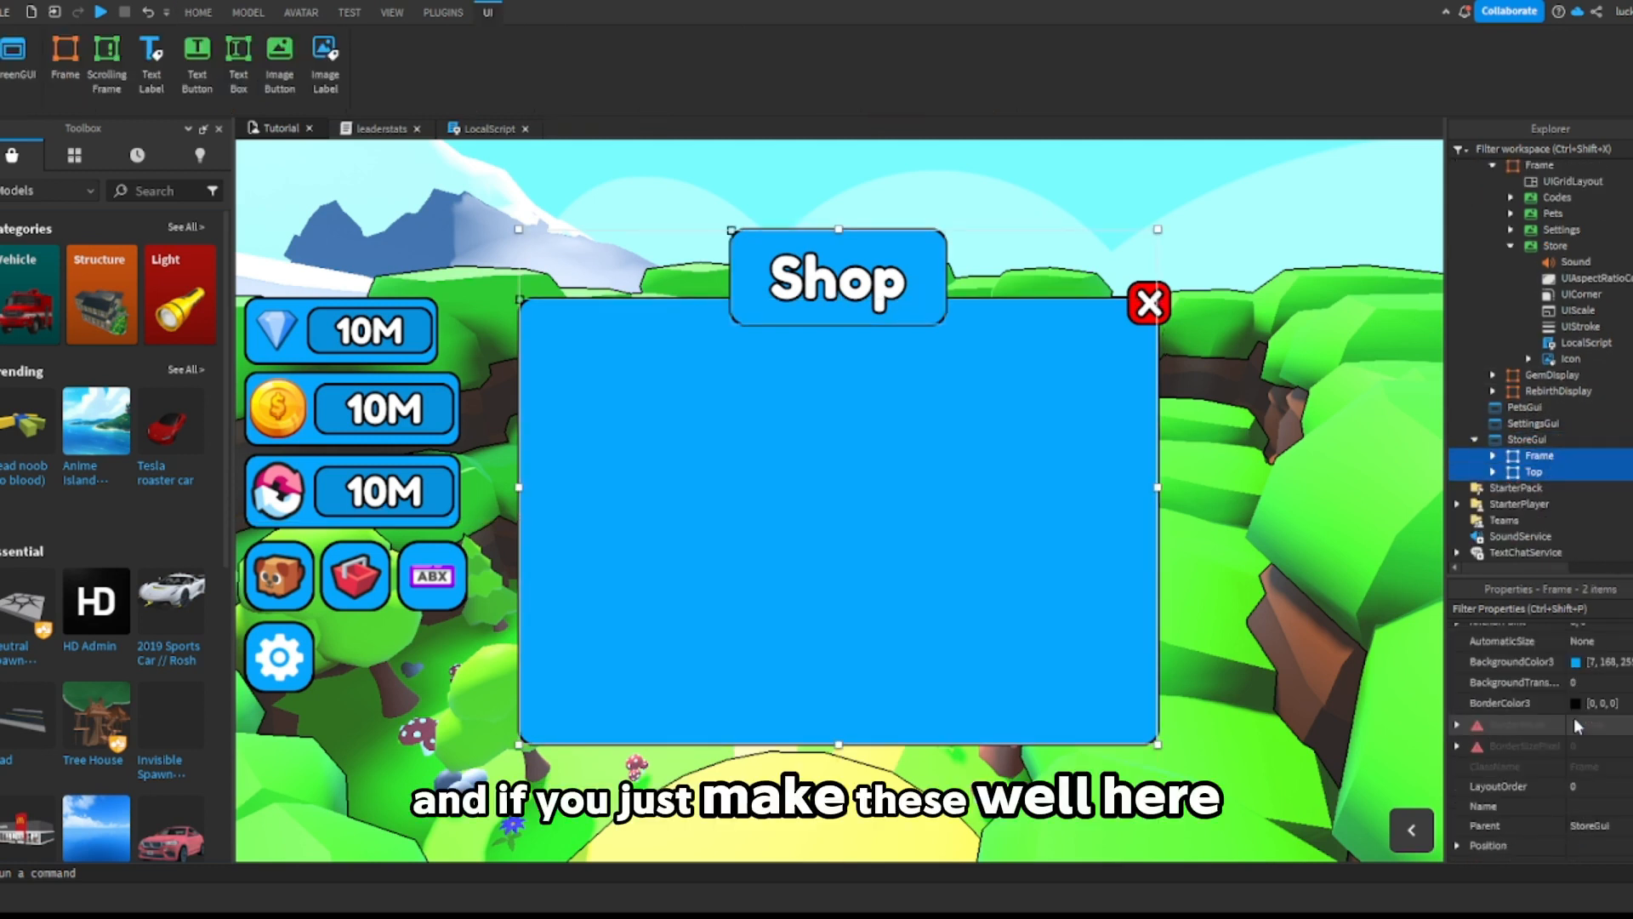
pyautogui.scroll(5, 1576, 722)
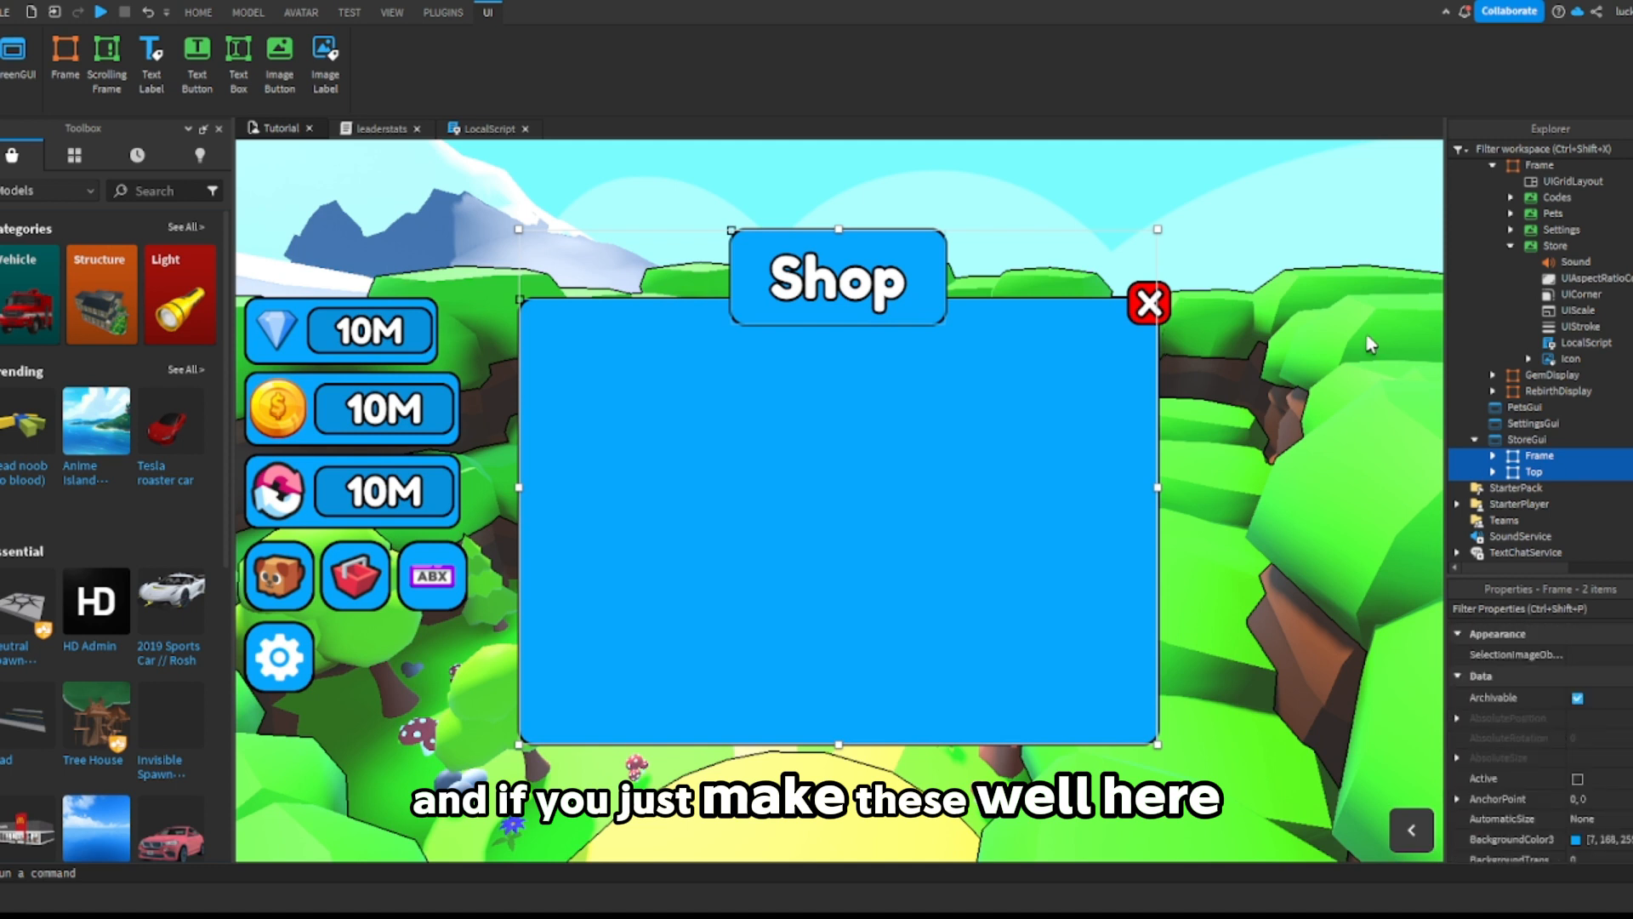
pyautogui.click(1312, 252)
# Step: Insert a ScrollingFrame into StoreGui's Frame and place it about 33 px and 37 px in from the upper-left corner
pyautogui.click(1510, 455)
pyautogui.click(1492, 456)
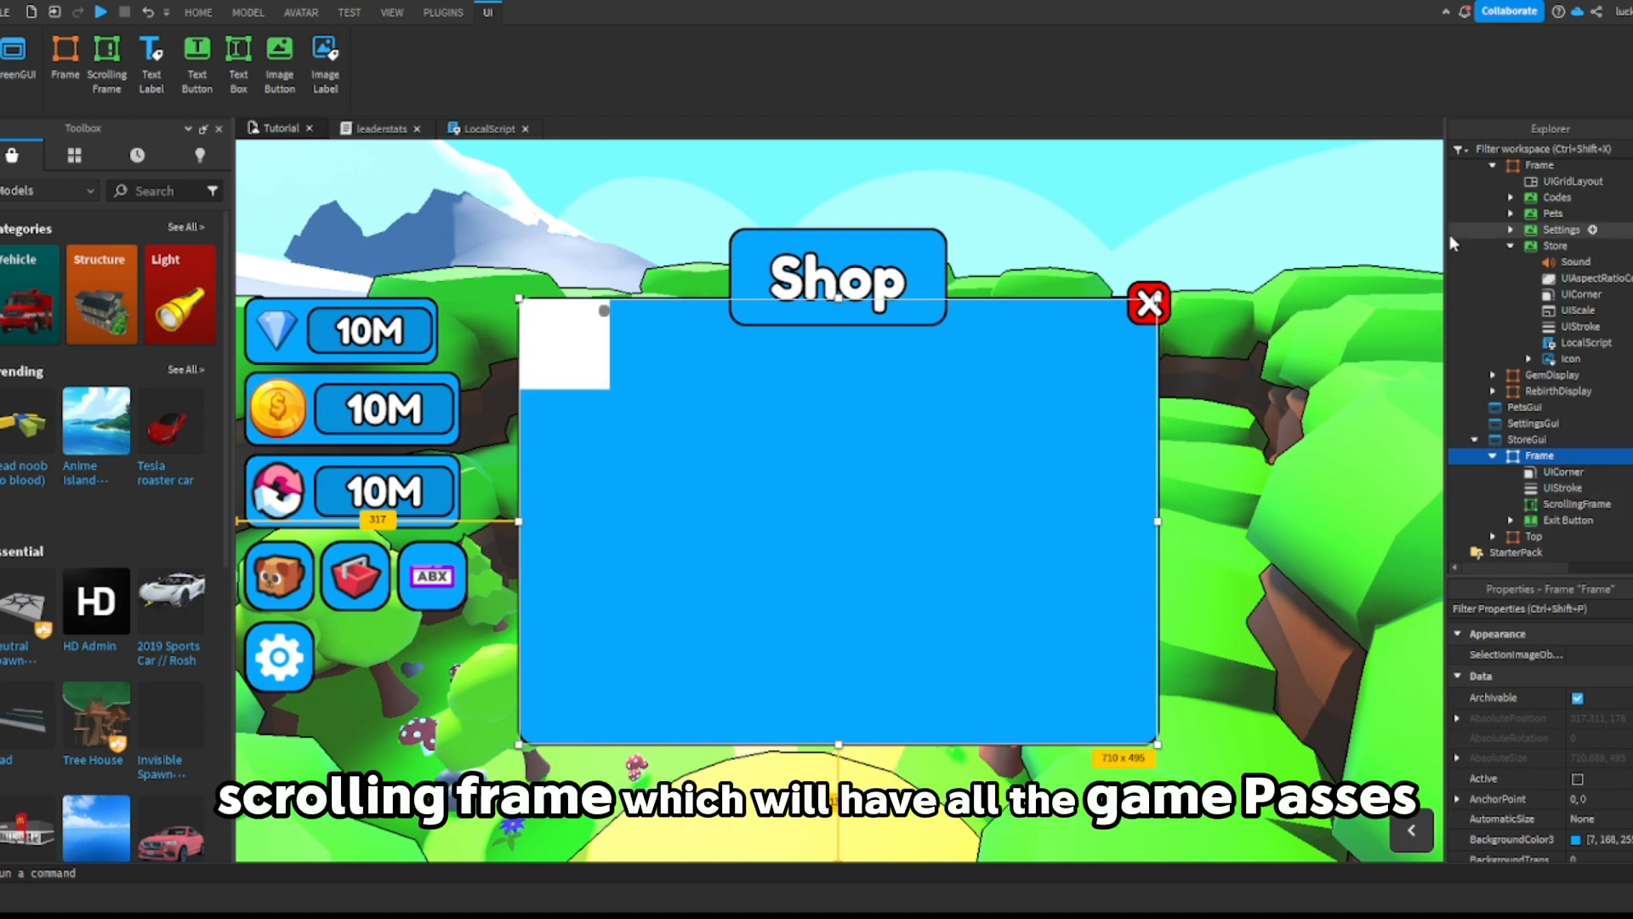
pyautogui.click(1504, 503)
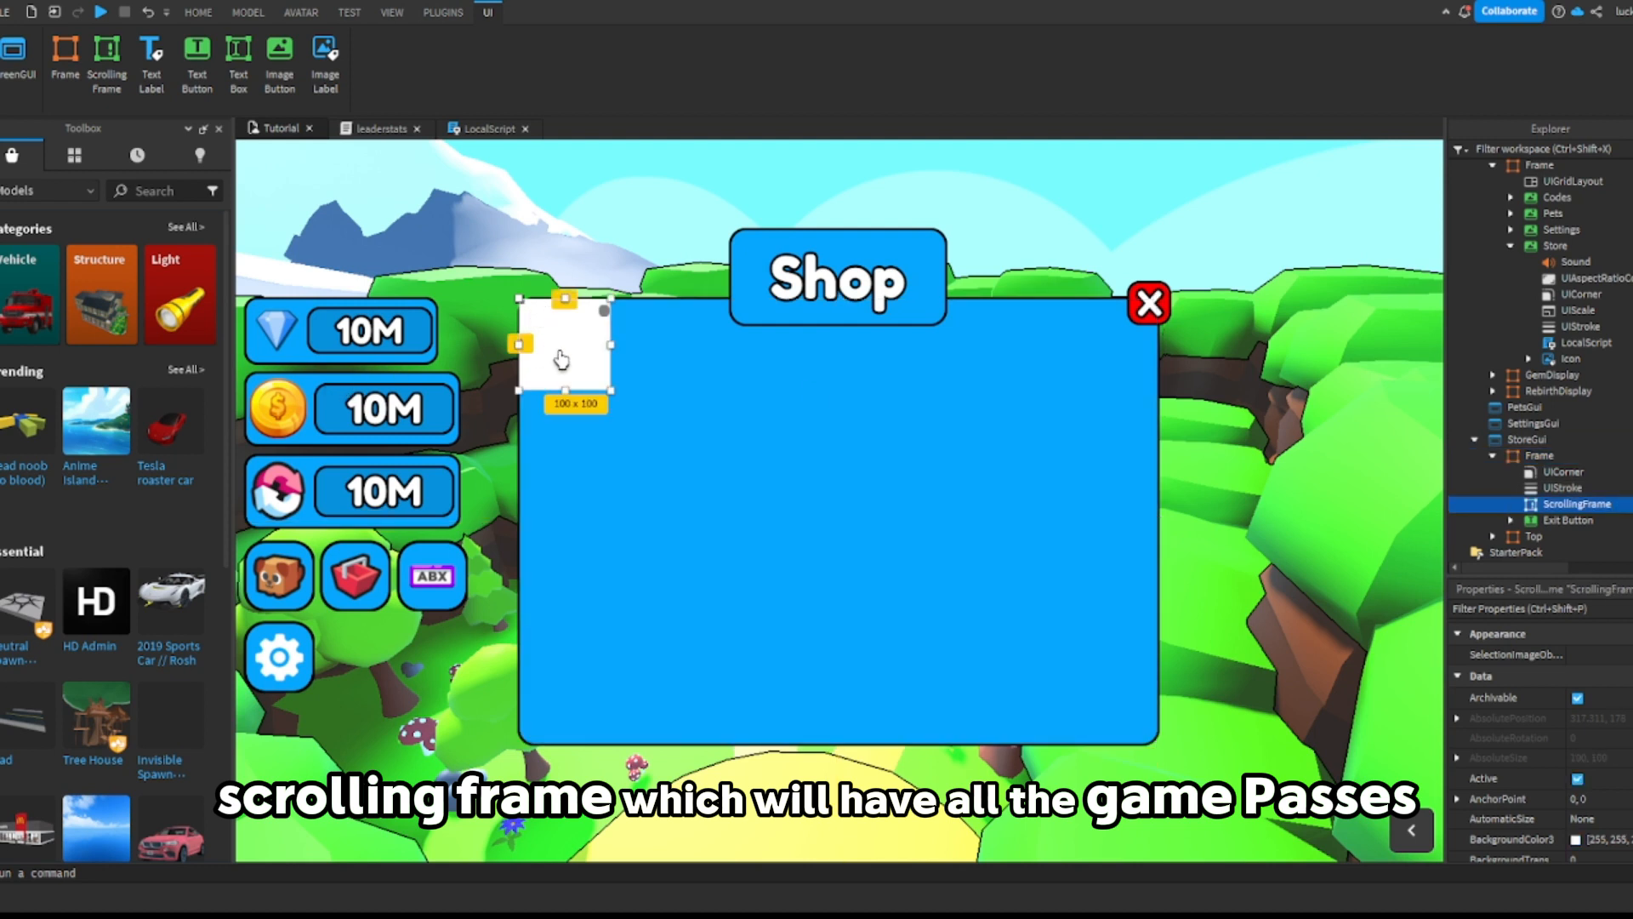
pyautogui.moveTo(562, 361); pyautogui.dragTo(706, 536)
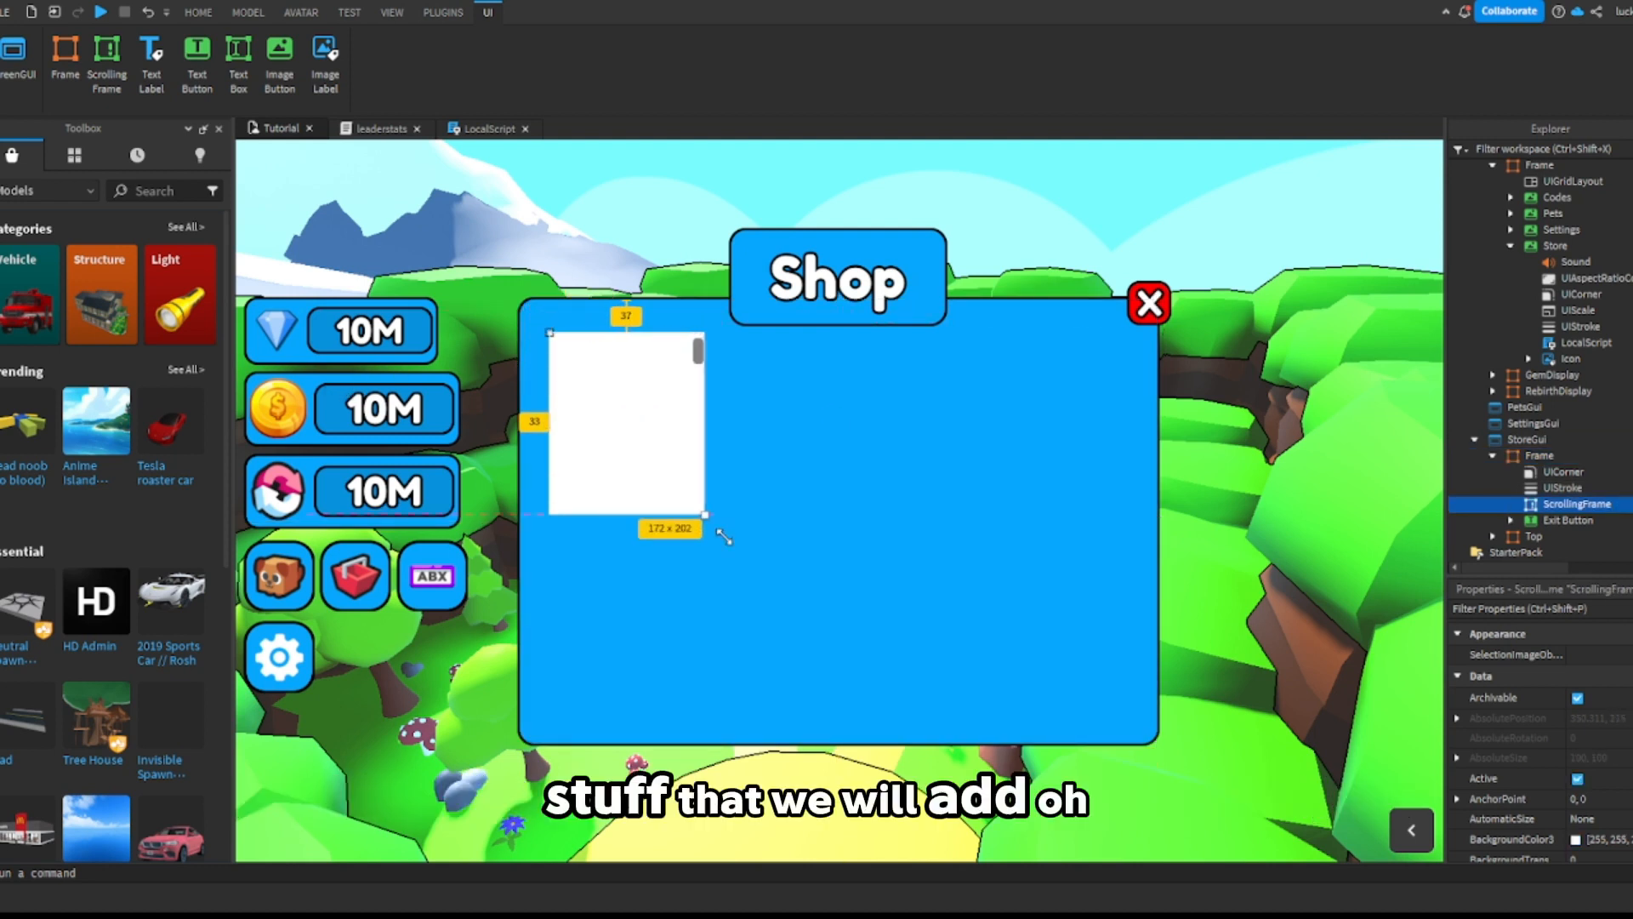
# Step: Shift the shop frame slightly down and enlarge the ScrollingFrame to about 657 x 428 inside it
pyautogui.moveTo(893, 623)
pyautogui.mouseDown()
pyautogui.moveTo(978, 635)
pyautogui.moveTo(891, 634)
pyautogui.mouseUp()
pyautogui.click(680, 476)
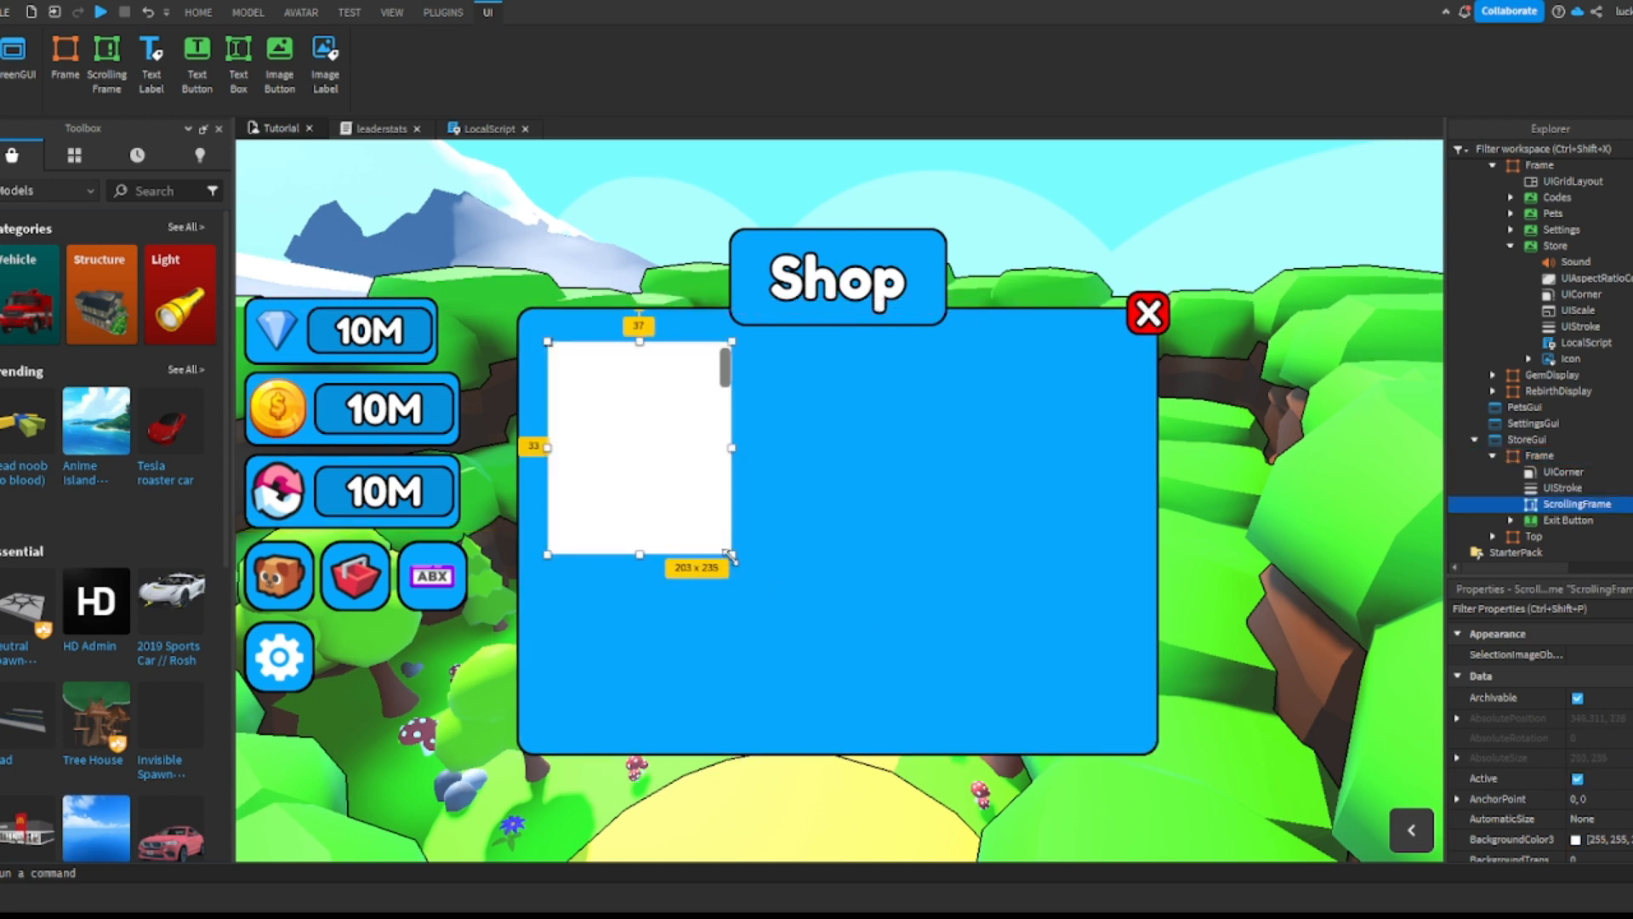
pyautogui.moveTo(730, 542); pyautogui.dragTo(1139, 738)
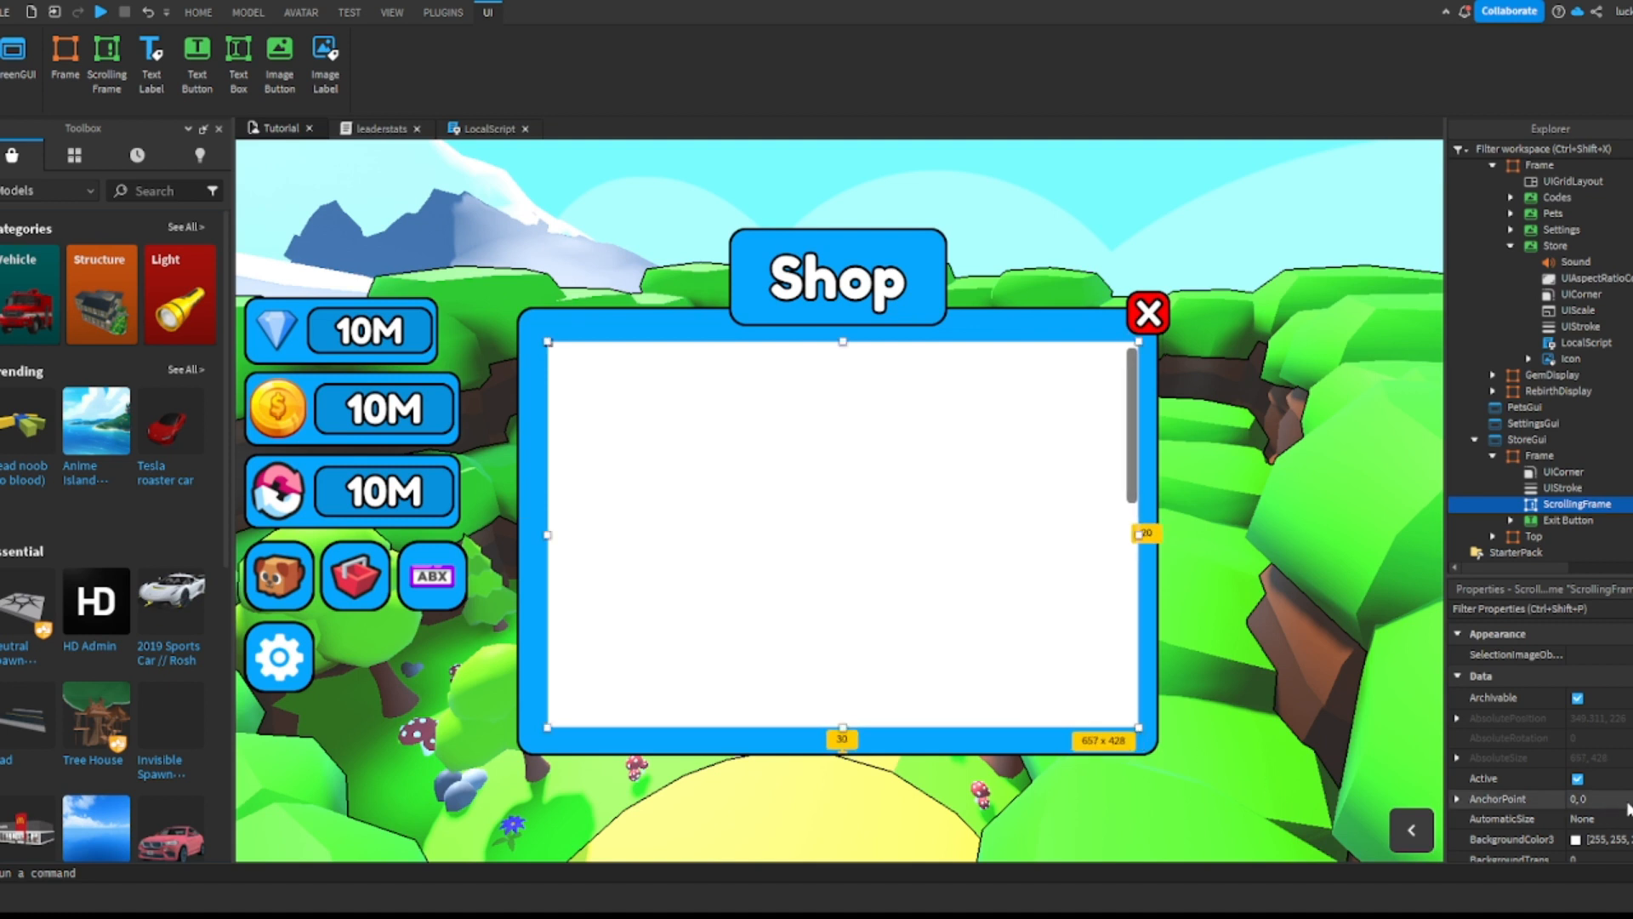
# Step: Set the ScrollingFrame's background transparency to 1 and extend its lower edge to a height of about 446
pyautogui.scroll(-1, 1586, 788)
pyautogui.click(1576, 783)
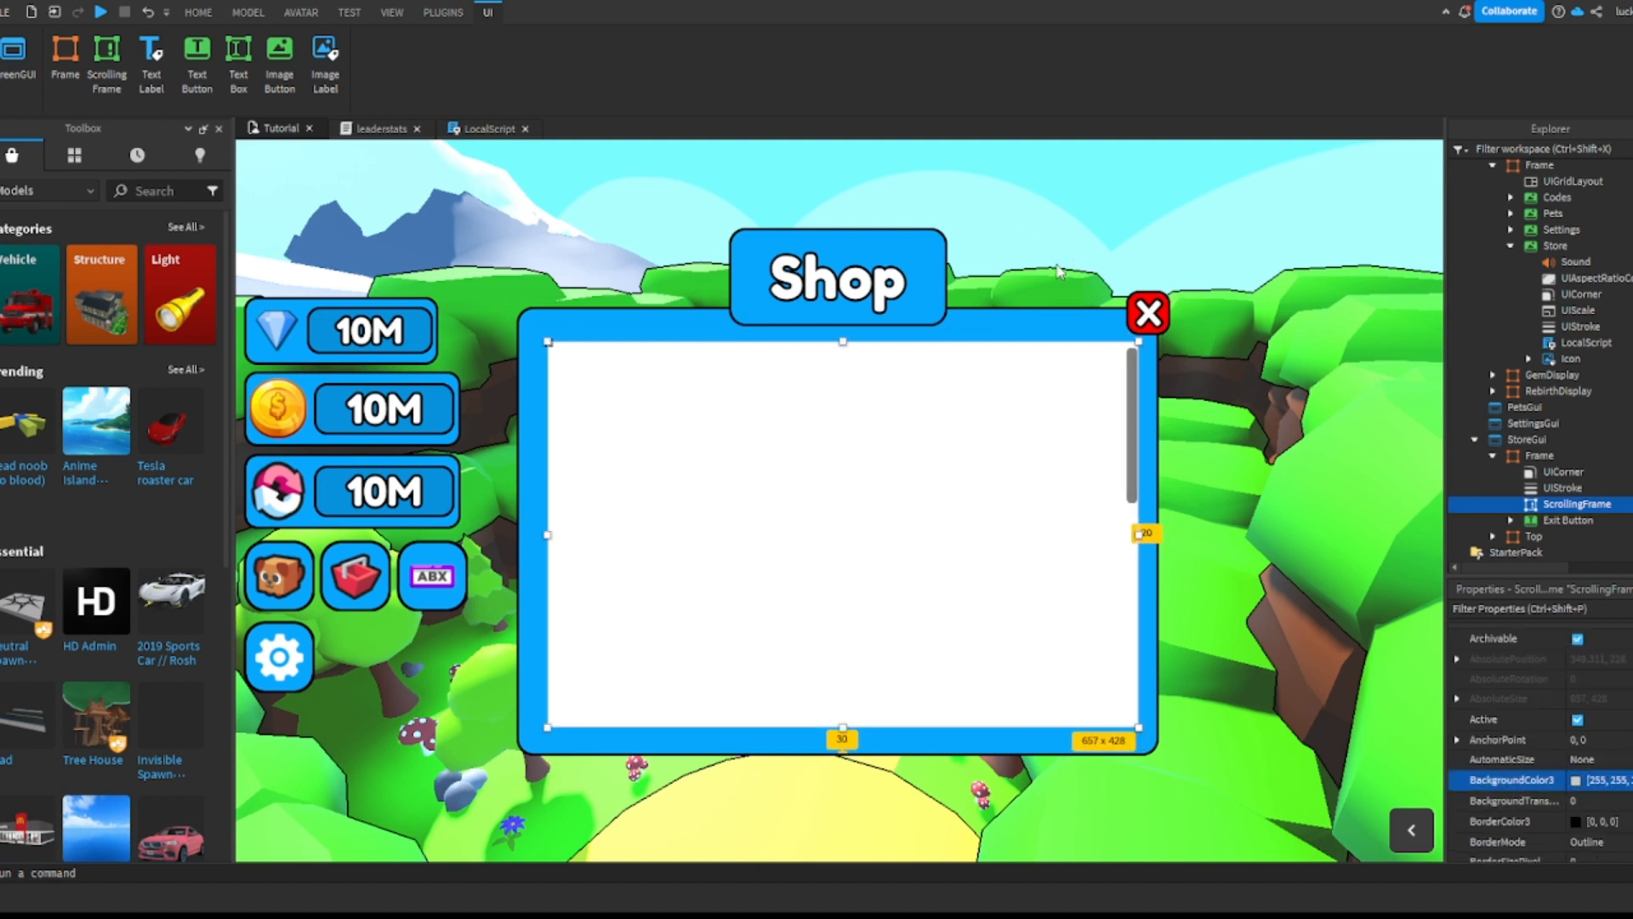
pyautogui.click(1584, 800)
pyautogui.write('1')
pyautogui.press('Return')
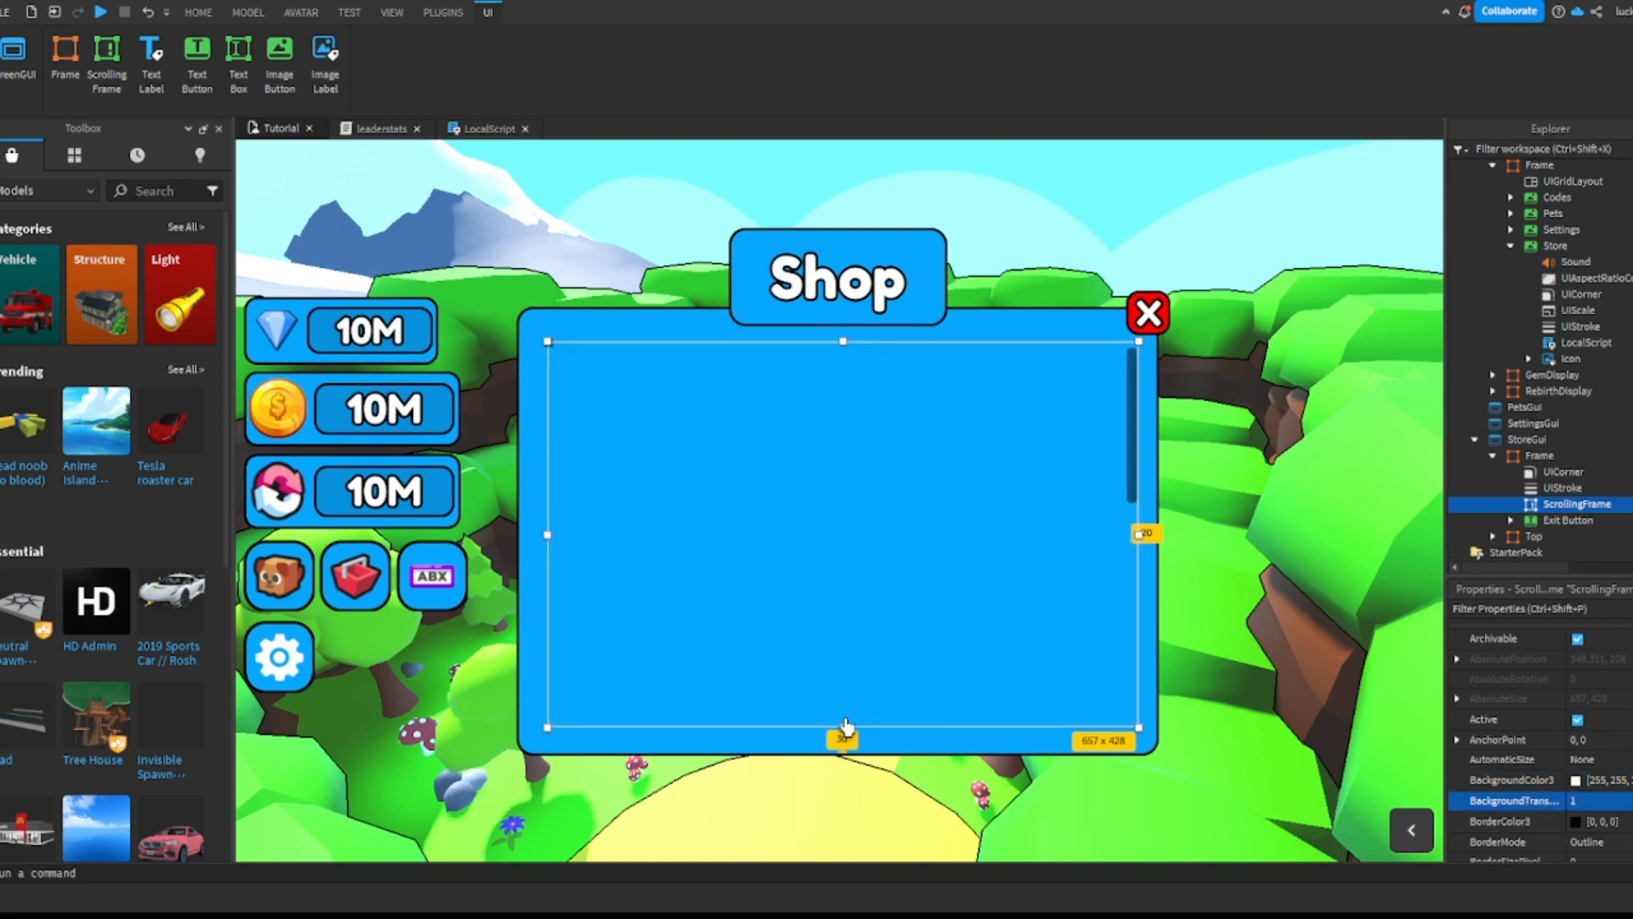
pyautogui.moveTo(842, 728); pyautogui.dragTo(842, 745)
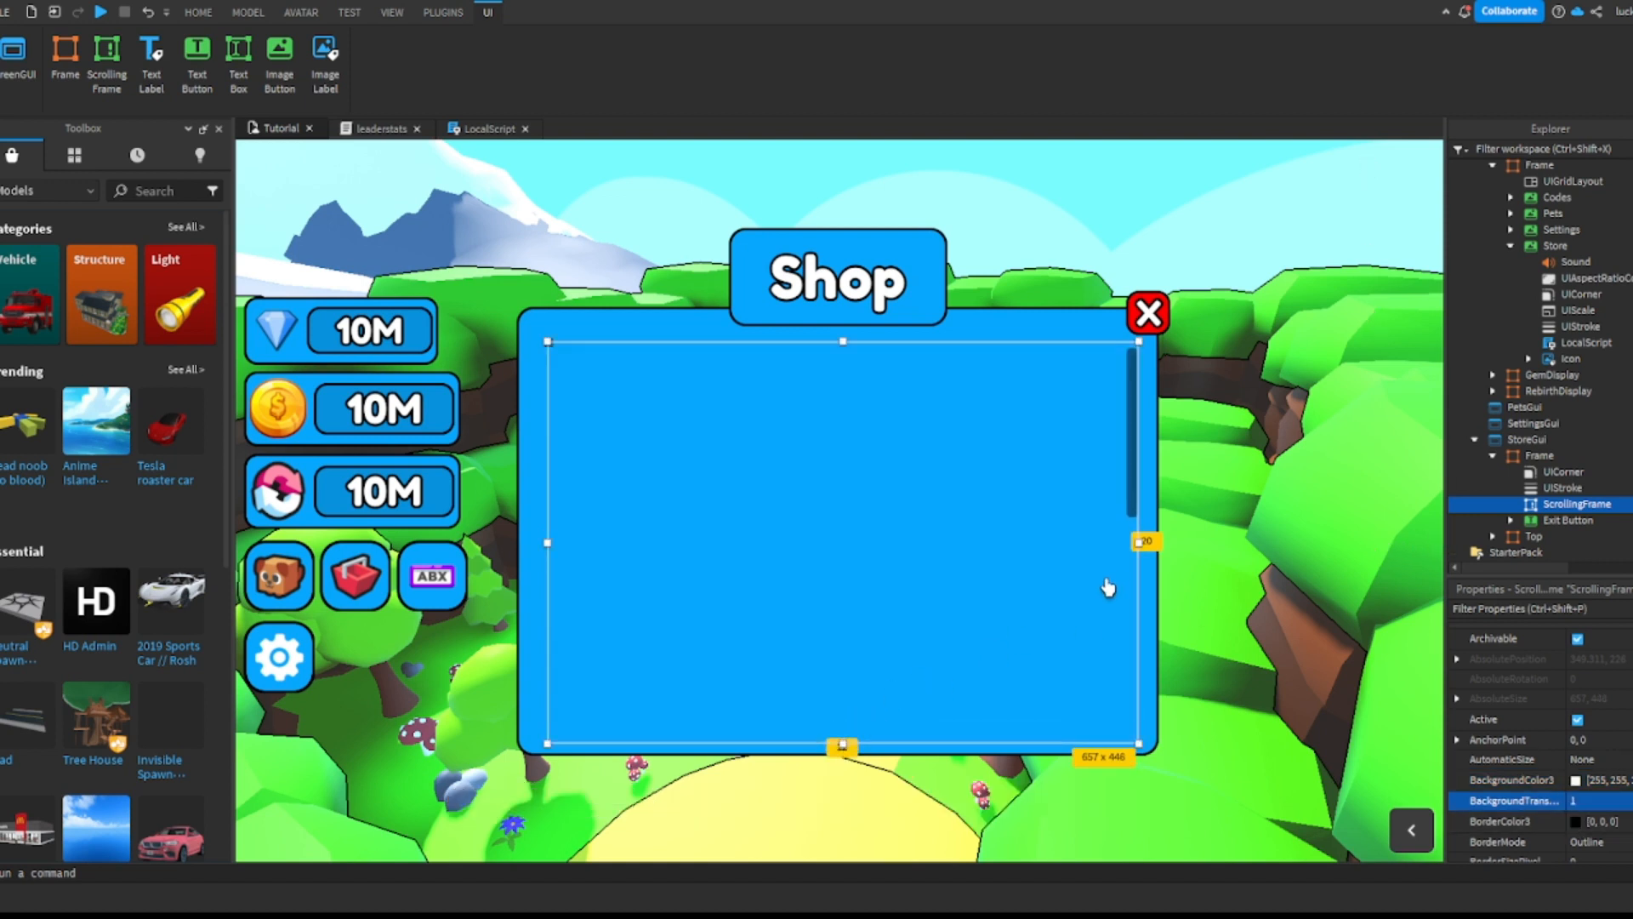
# Step: Rename the ScrollingFrame as Store
pyautogui.doubleClick(1578, 505)
pyautogui.press('BackSpace')
pyautogui.write('tore')
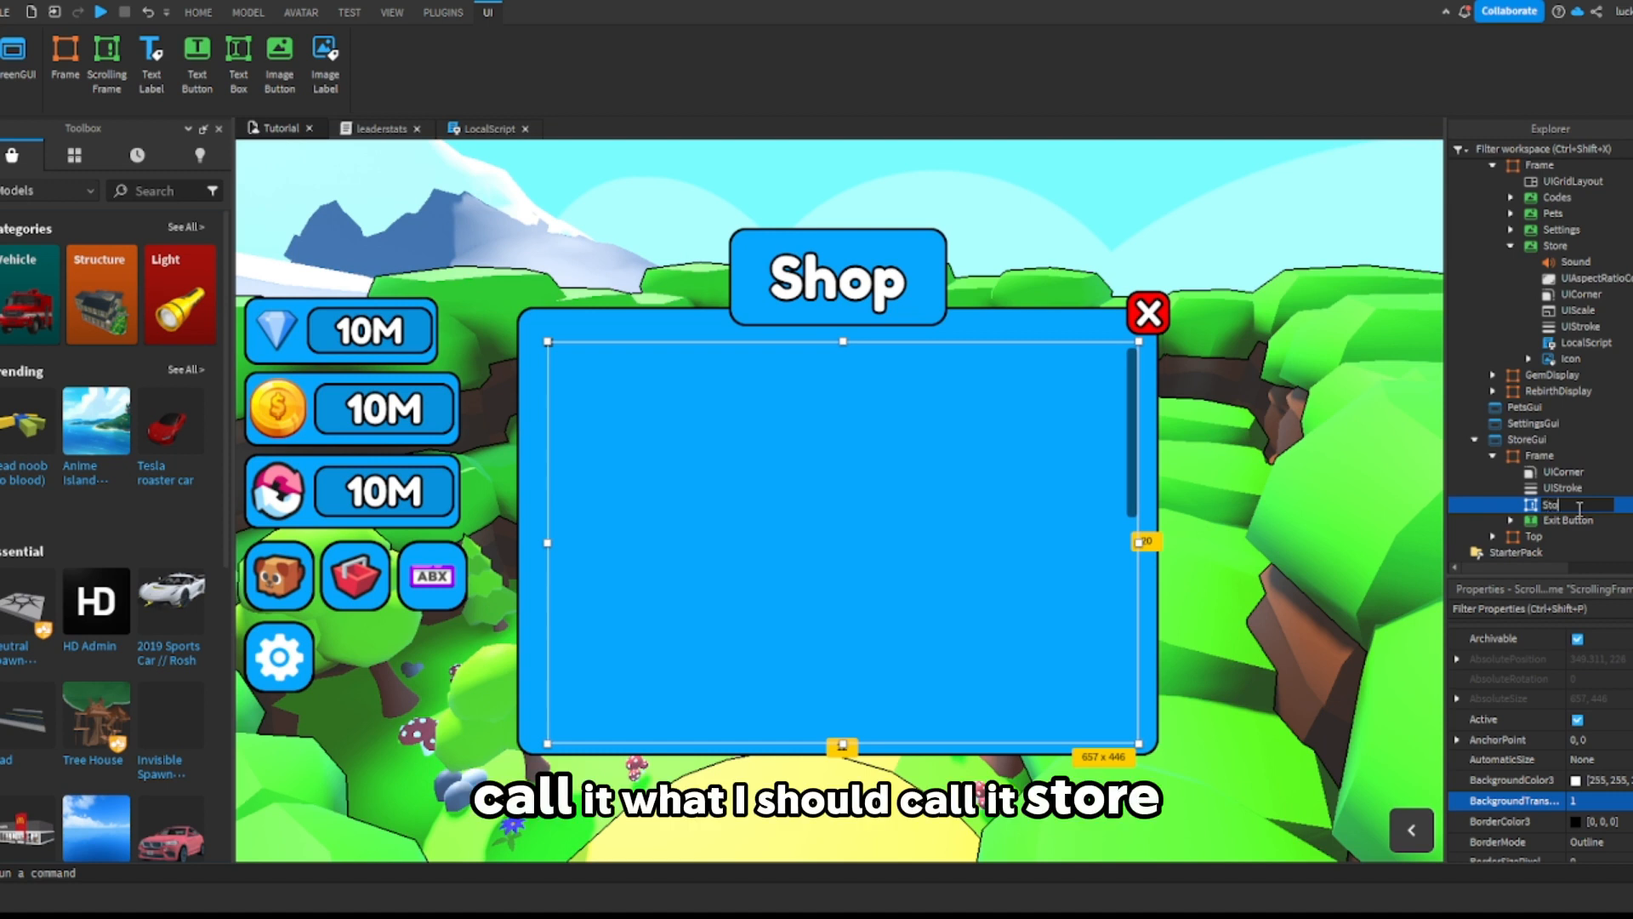
pyautogui.press('Return')
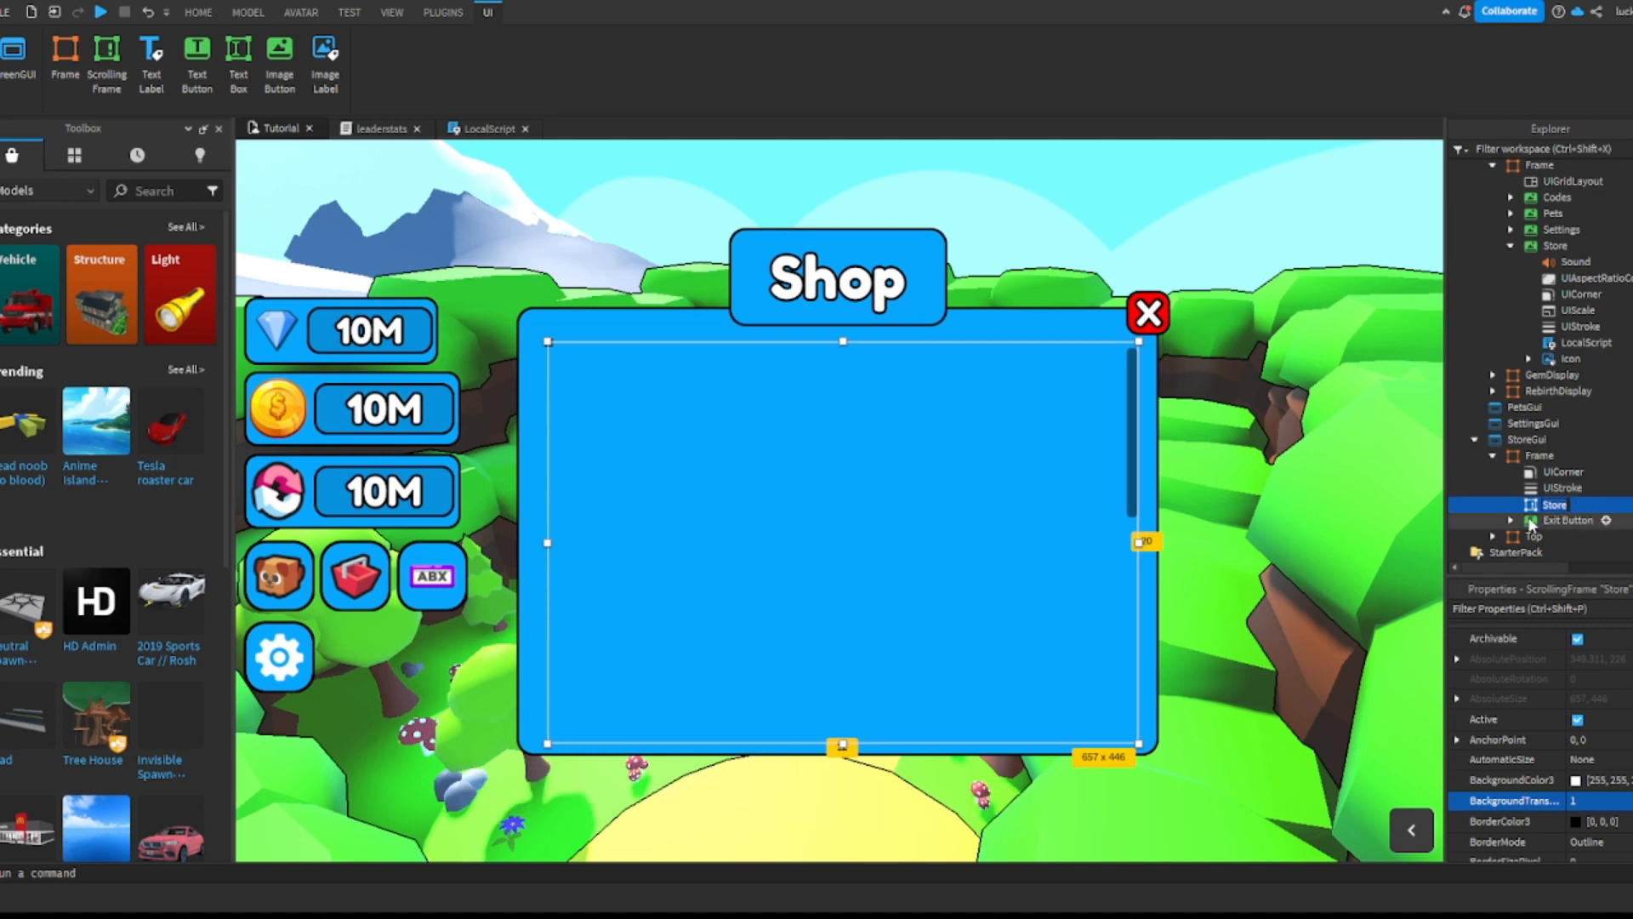
# Step: Rename the shop's scrolling frame as Gamepasses
pyautogui.write('Gamepasse')
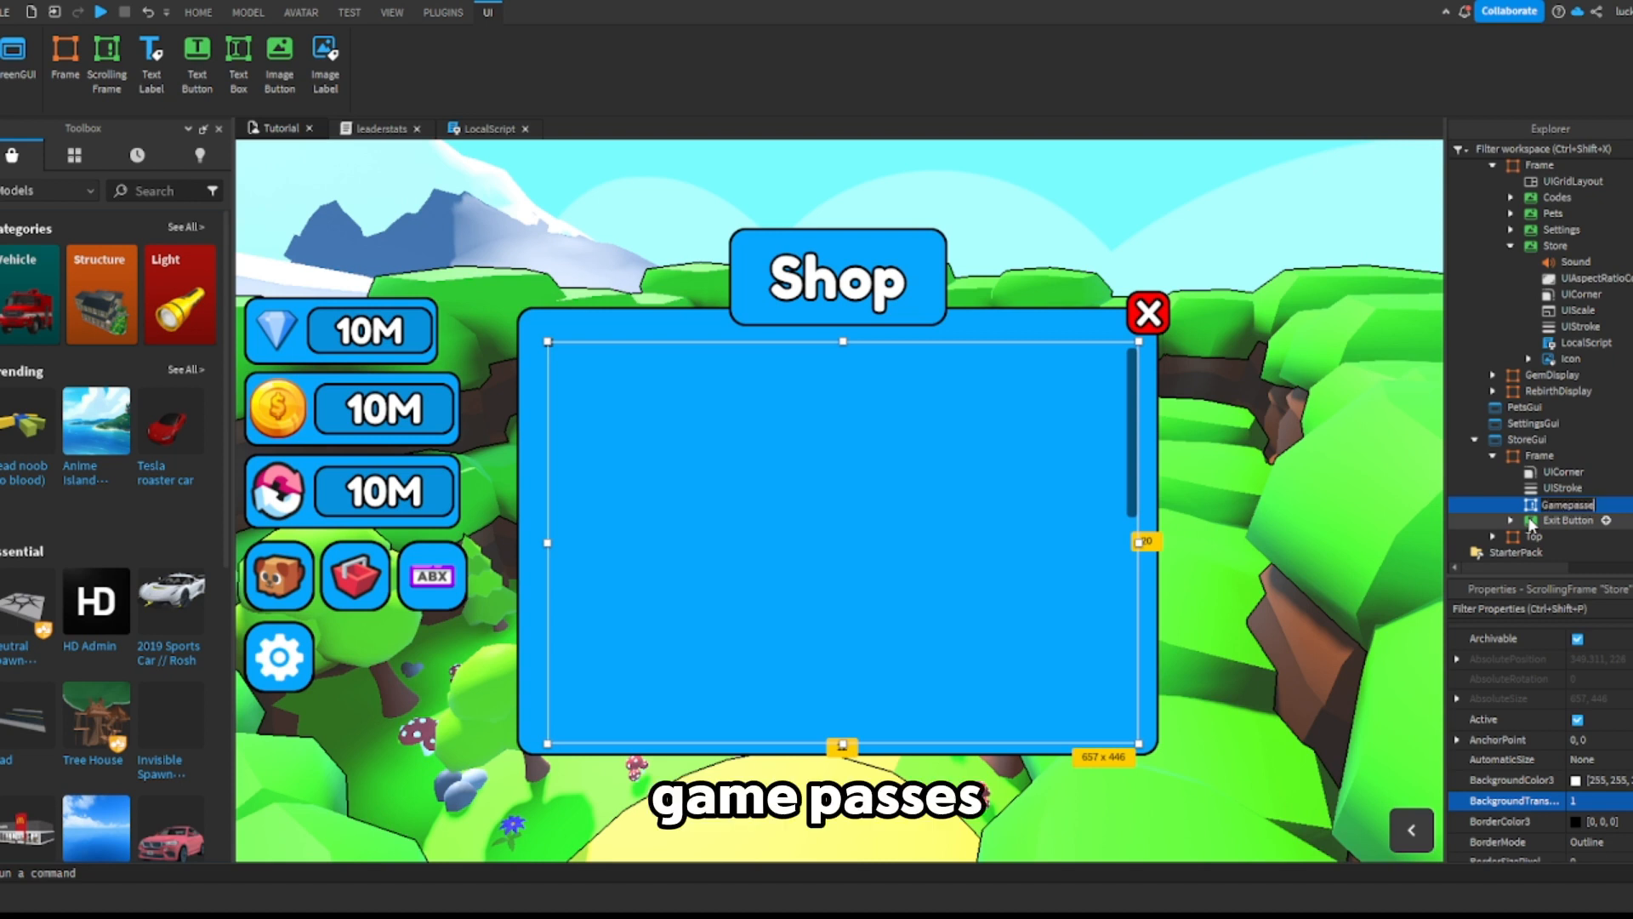
pyautogui.write('s')
pyautogui.press('Return')
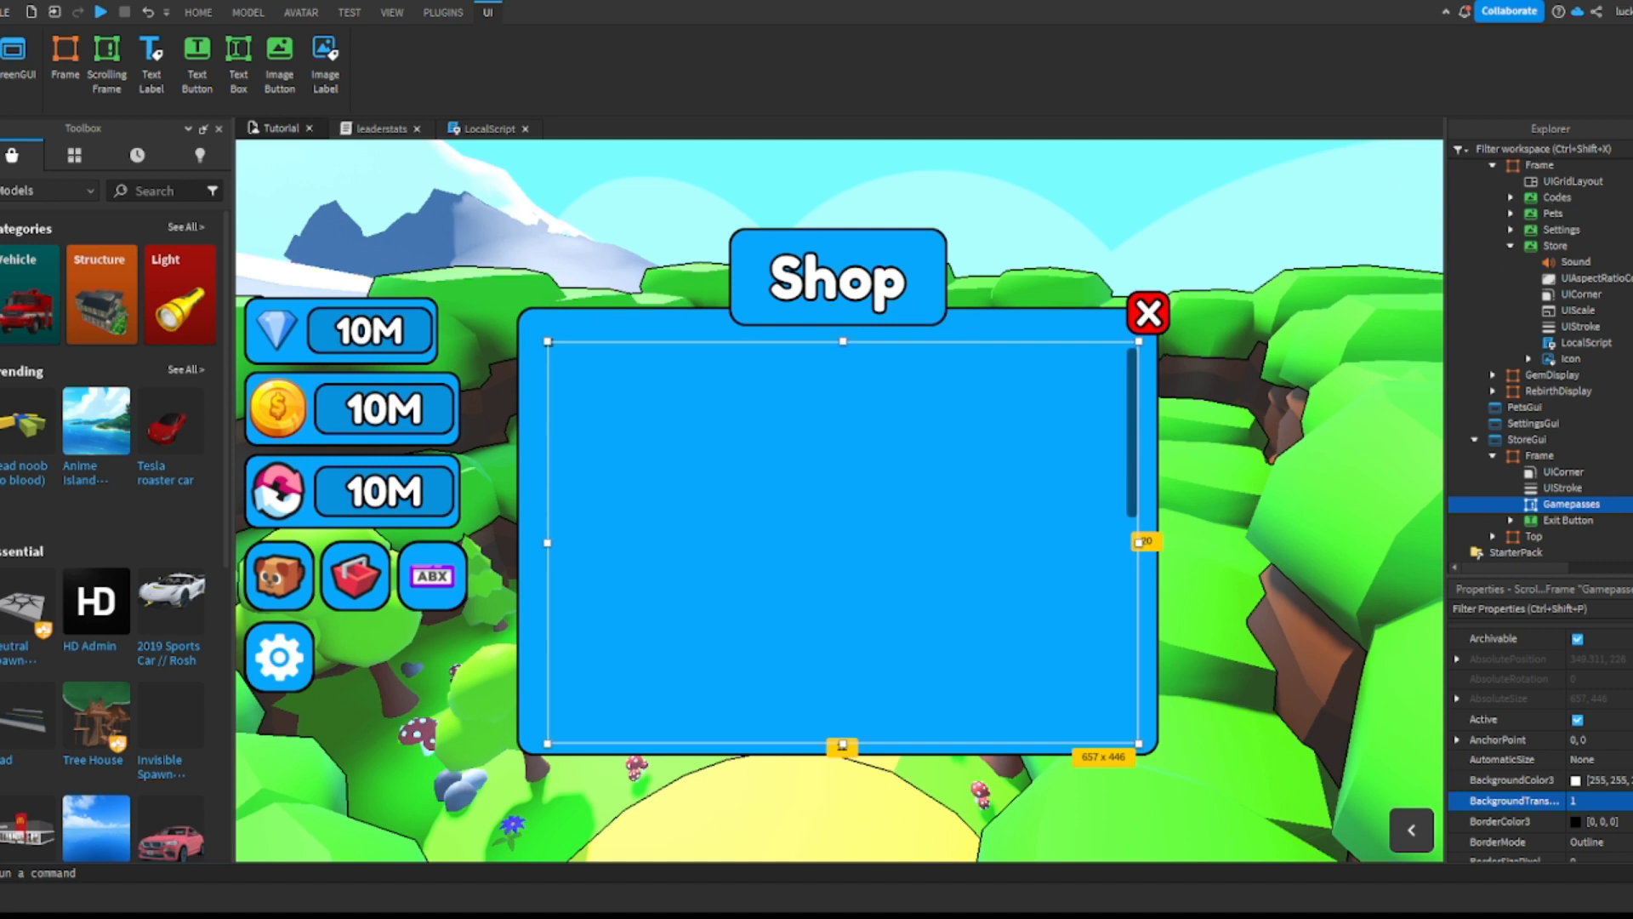
# Step: Insert a TextButton into Gamepasses, resize it to about 147 x 55 and place it near the frame's left edge
pyautogui.click(1540, 456)
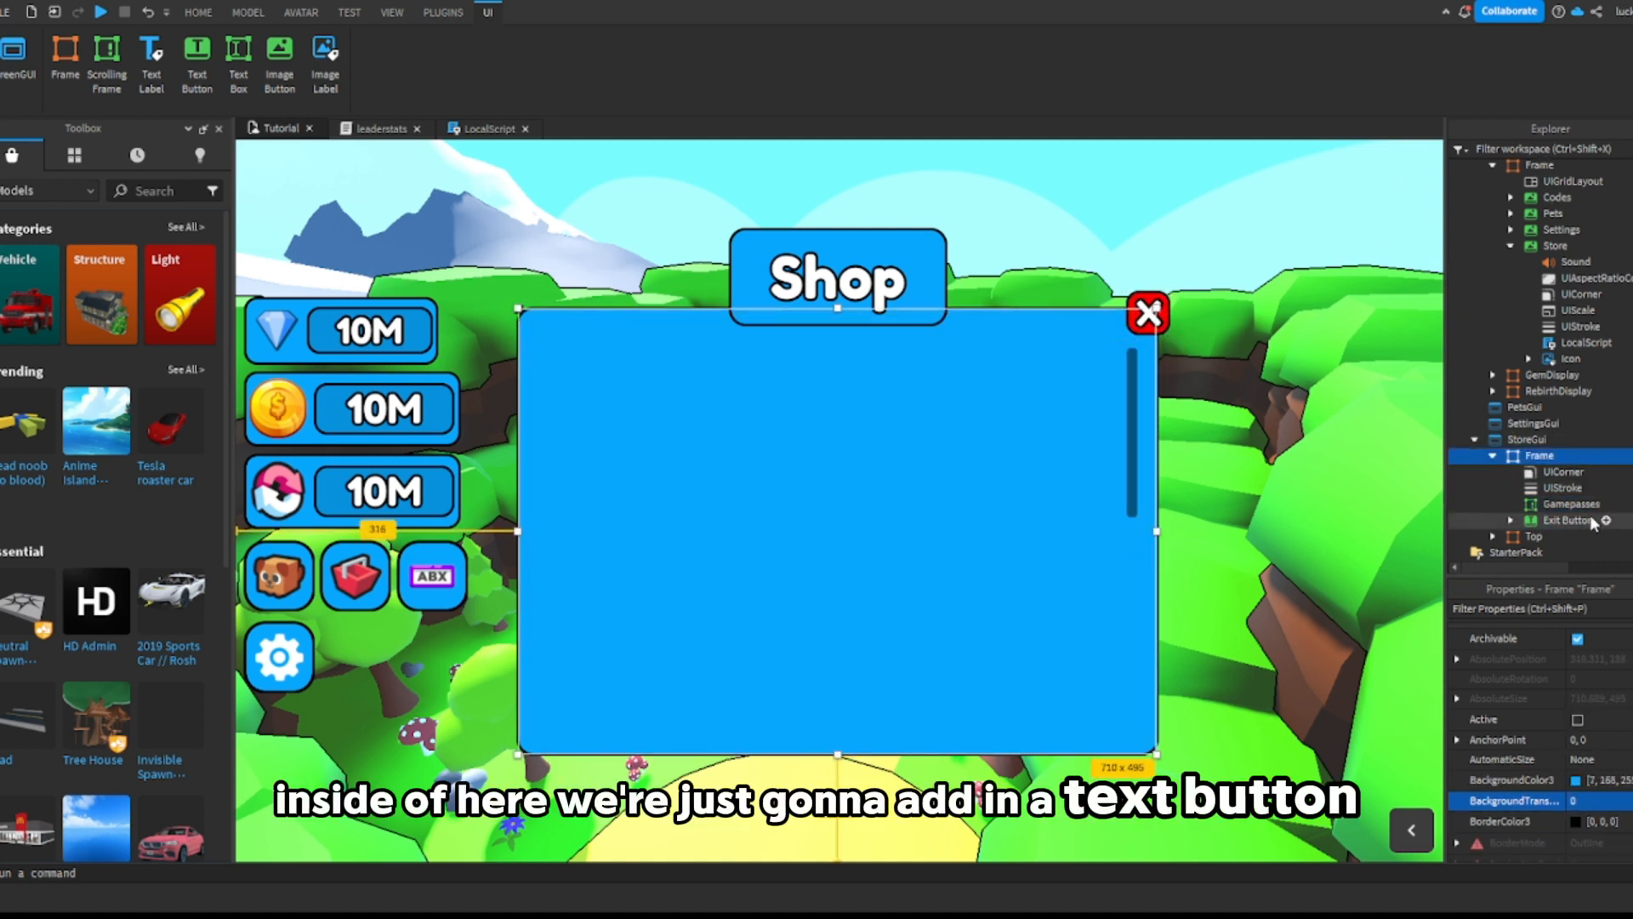
pyautogui.click(1593, 509)
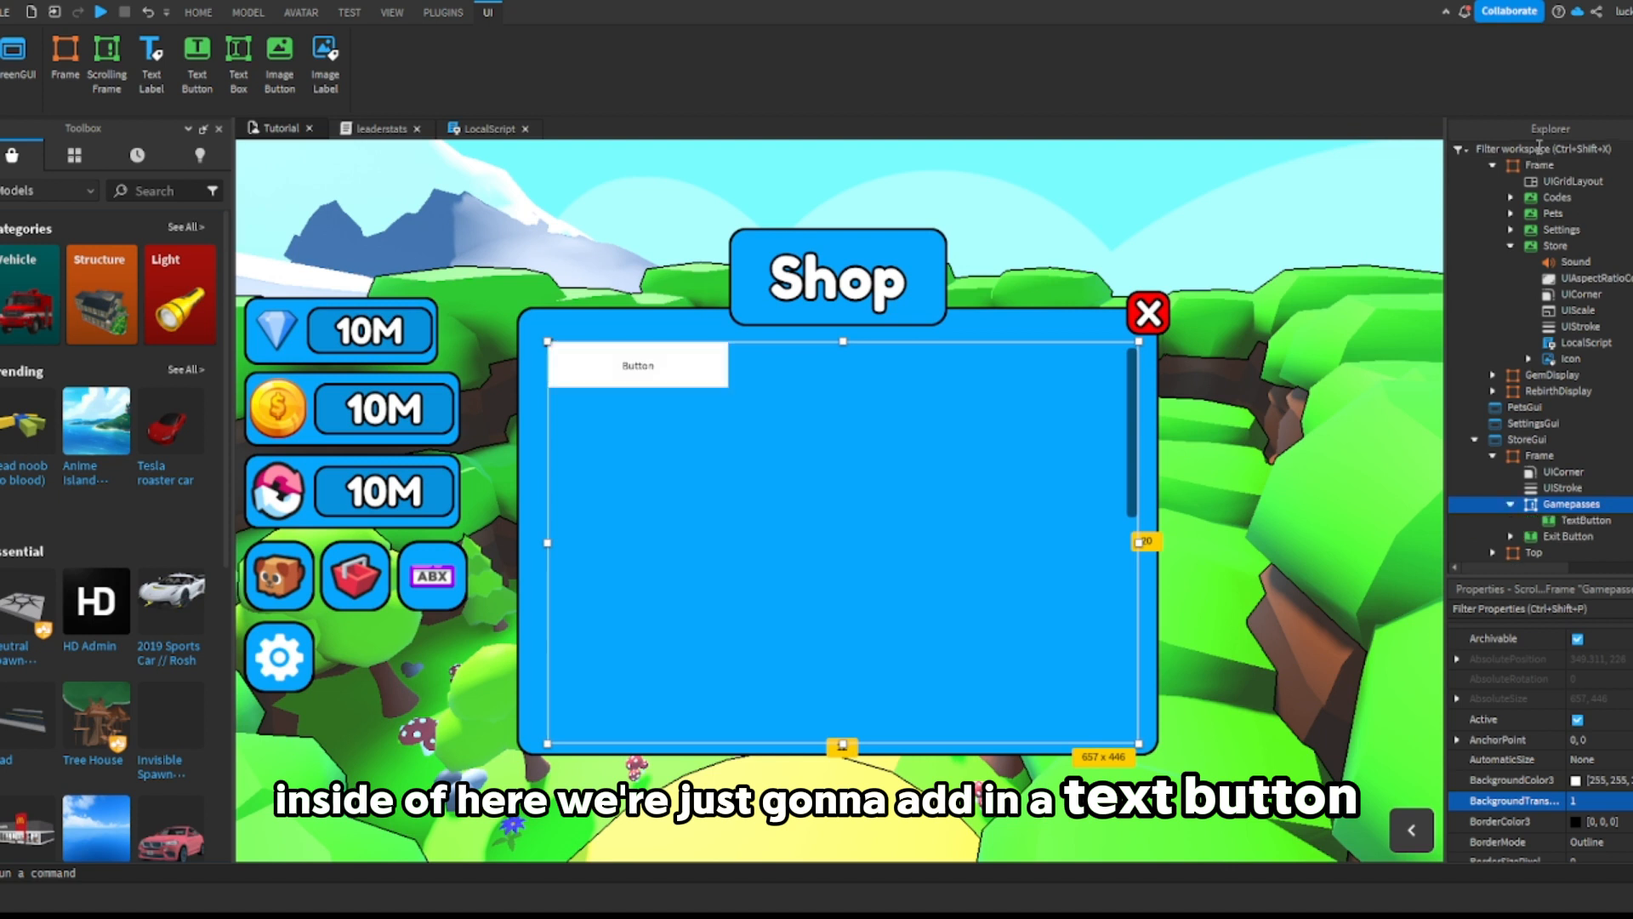
pyautogui.click(1574, 520)
pyautogui.moveTo(719, 384); pyautogui.dragTo(694, 426)
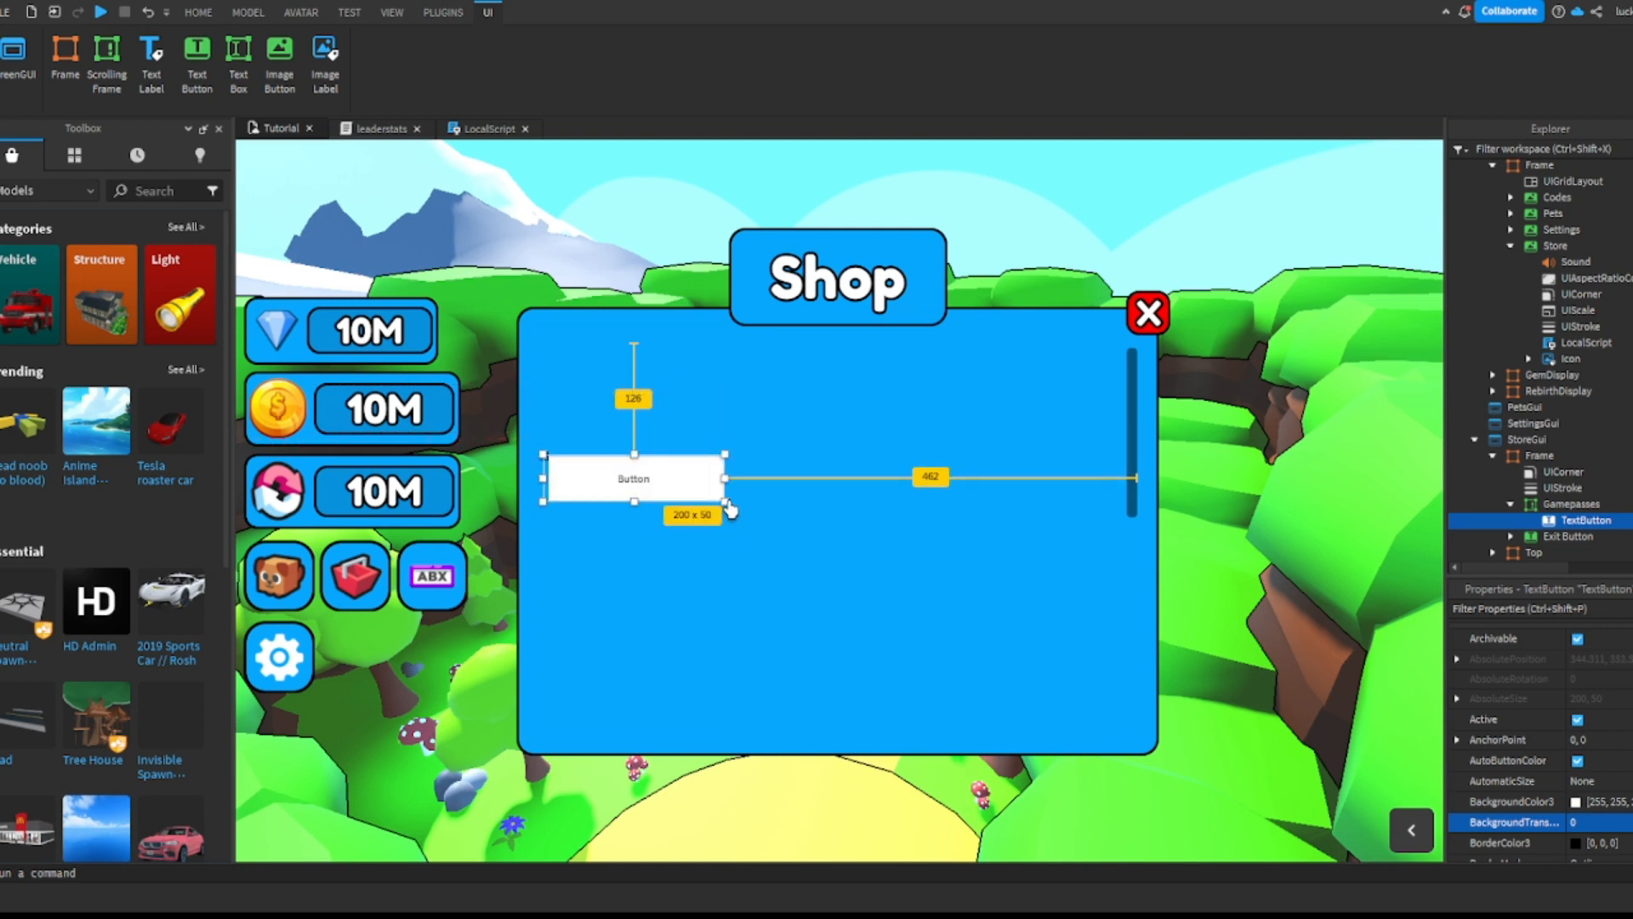
pyautogui.moveTo(728, 512); pyautogui.dragTo(680, 515)
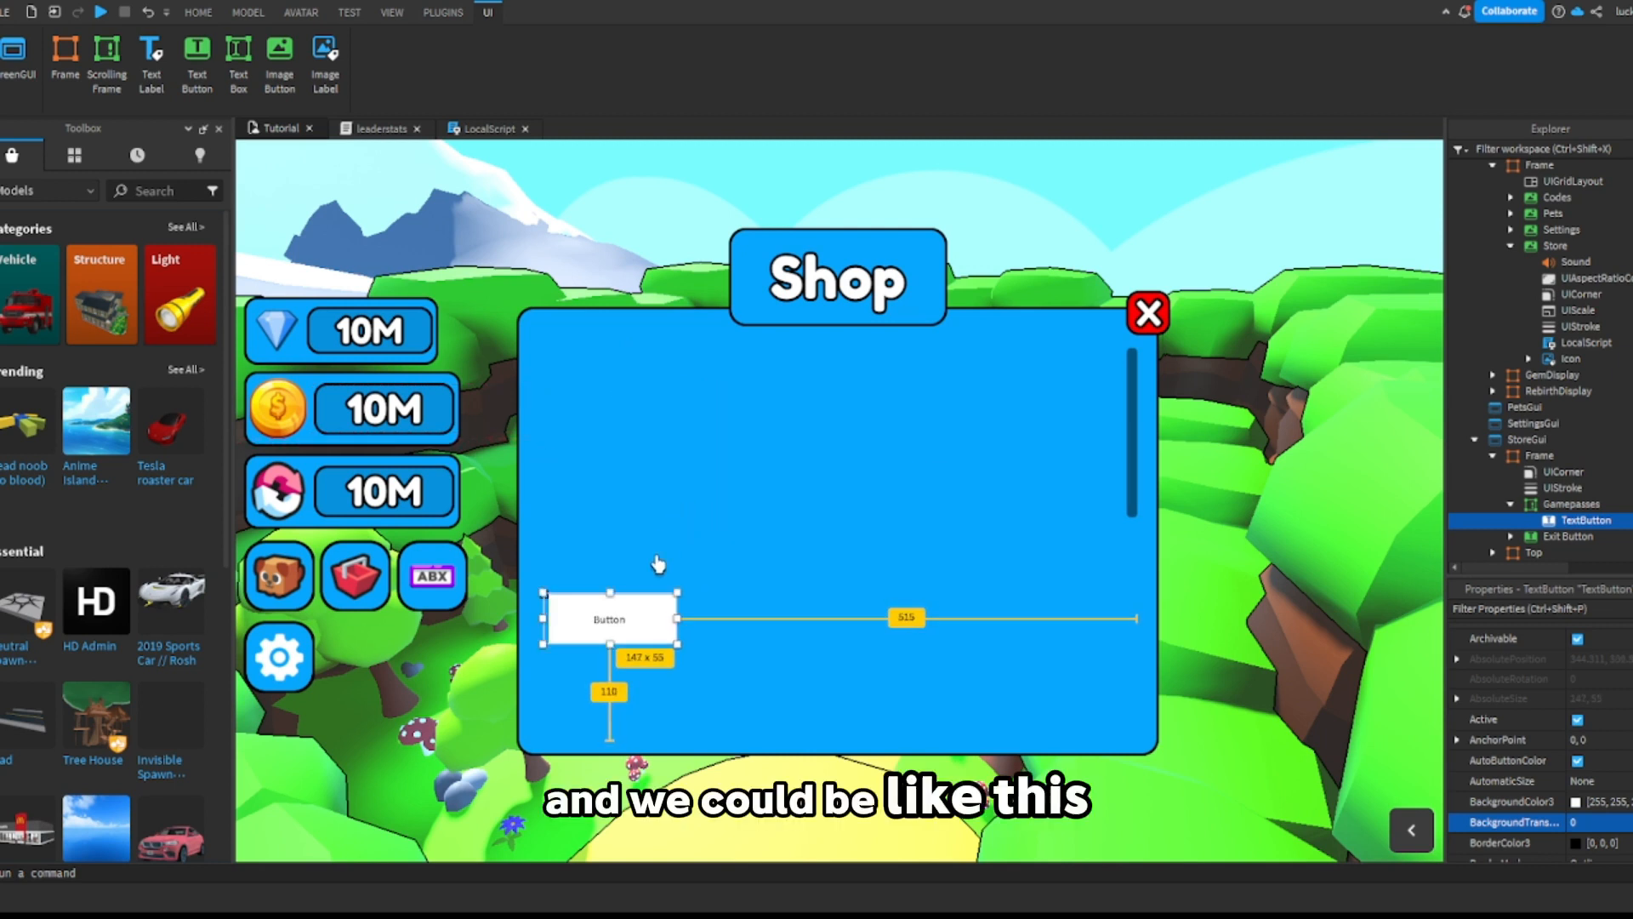
pyautogui.moveTo(633, 627); pyautogui.dragTo(652, 449)
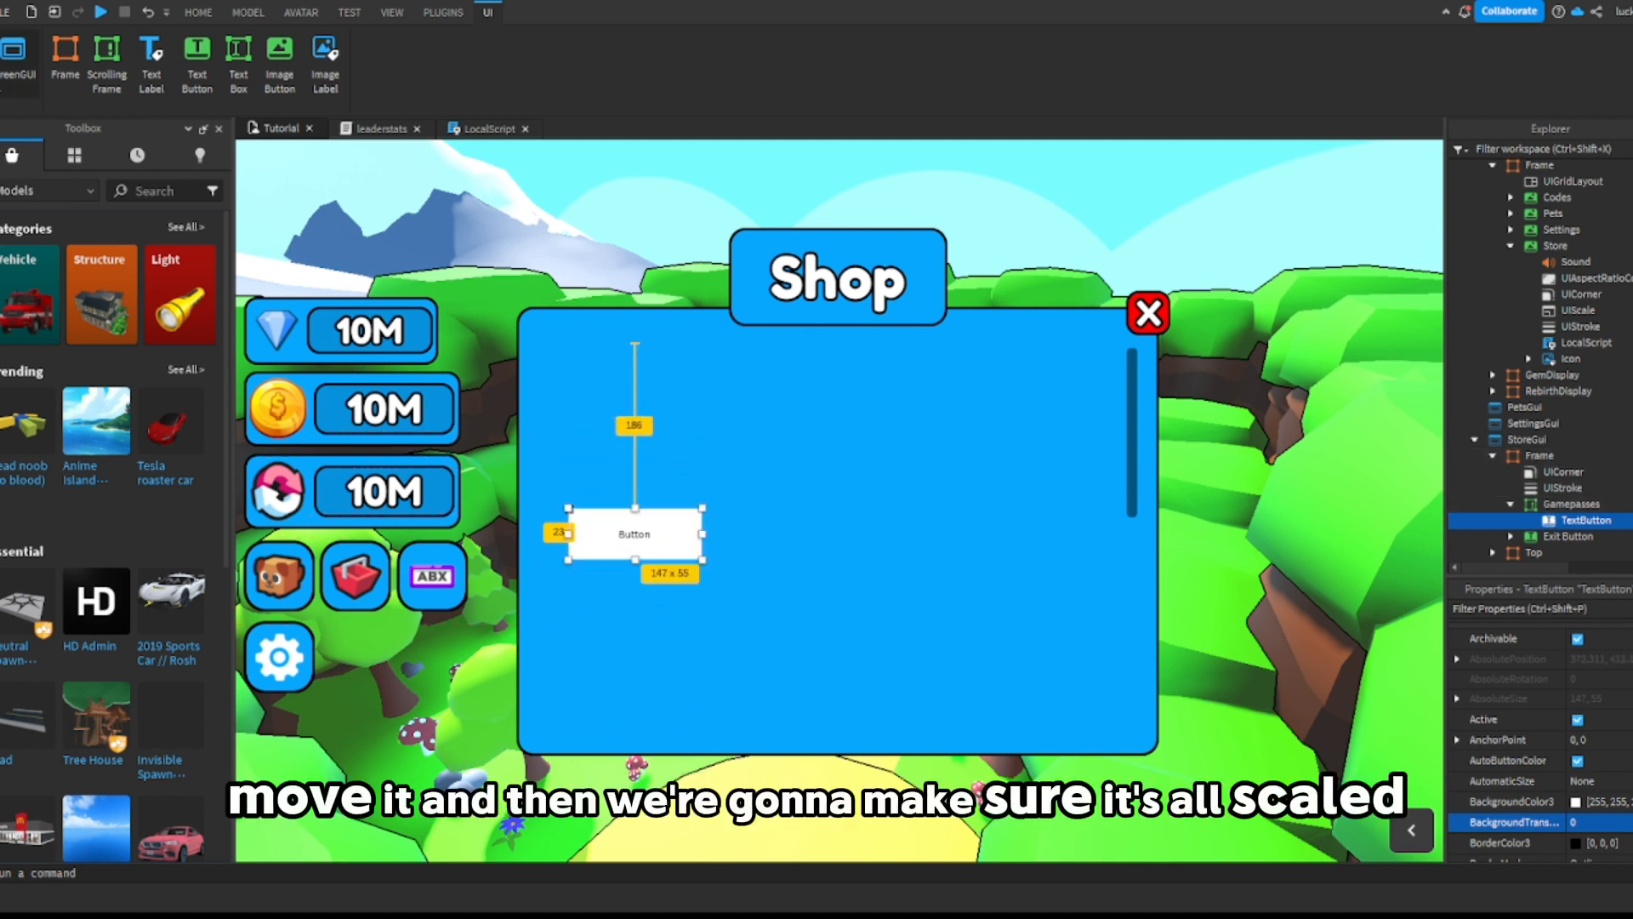
# Step: Preview the shop GUI's scaling in the iPhone 7 device emulation and leave the emulation
pyautogui.click(394, 14)
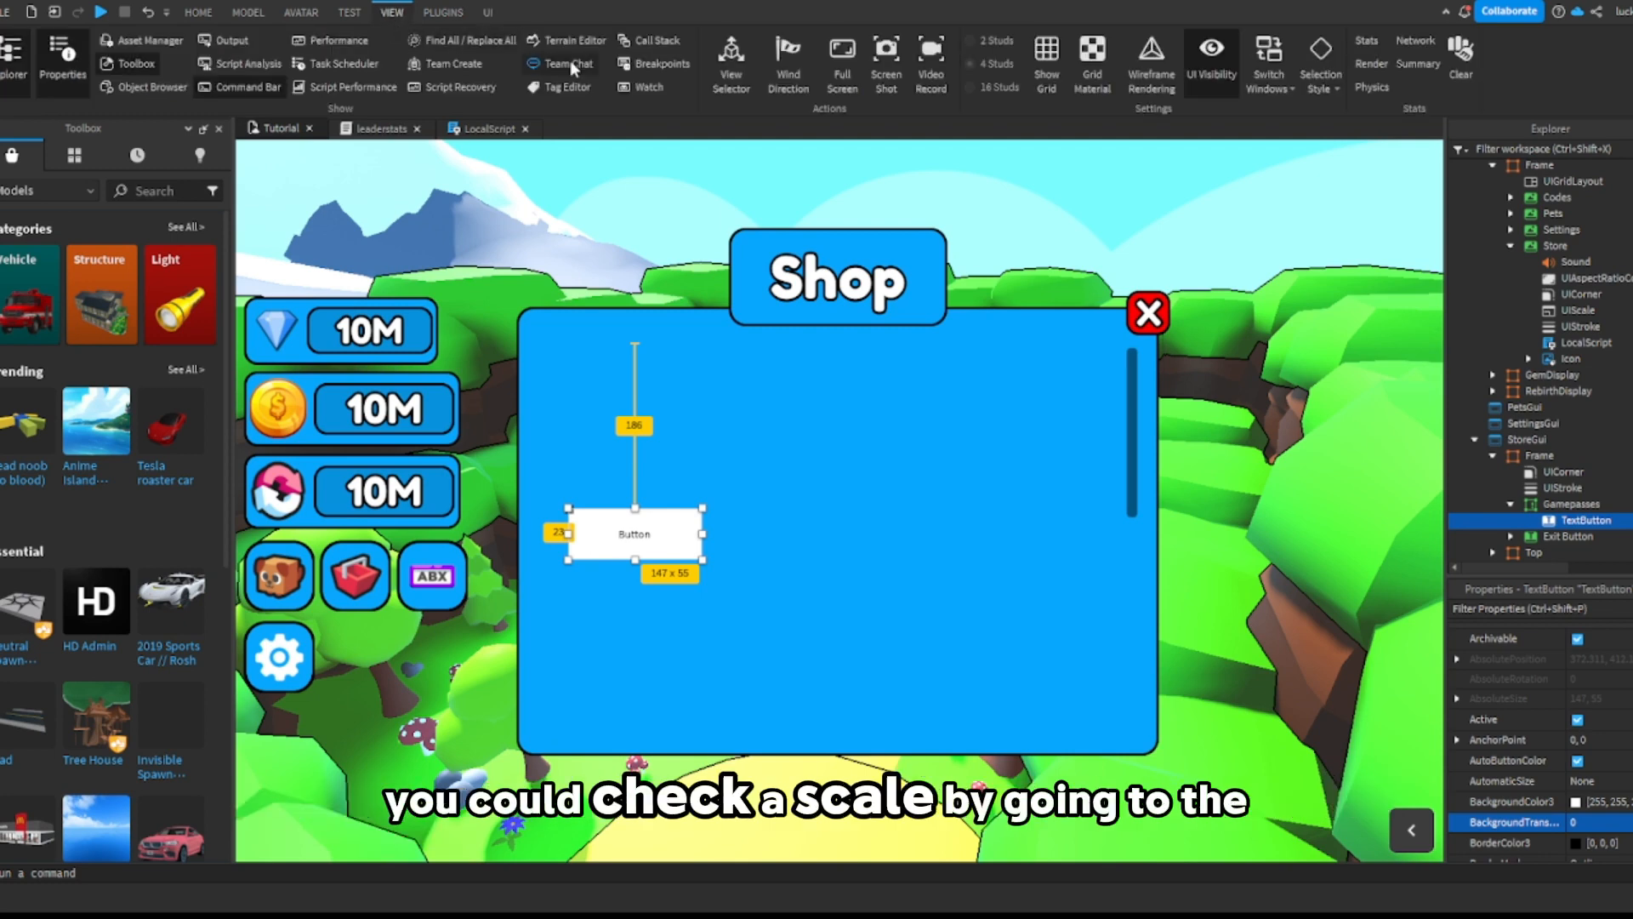
pyautogui.click(365, 14)
pyautogui.click(332, 53)
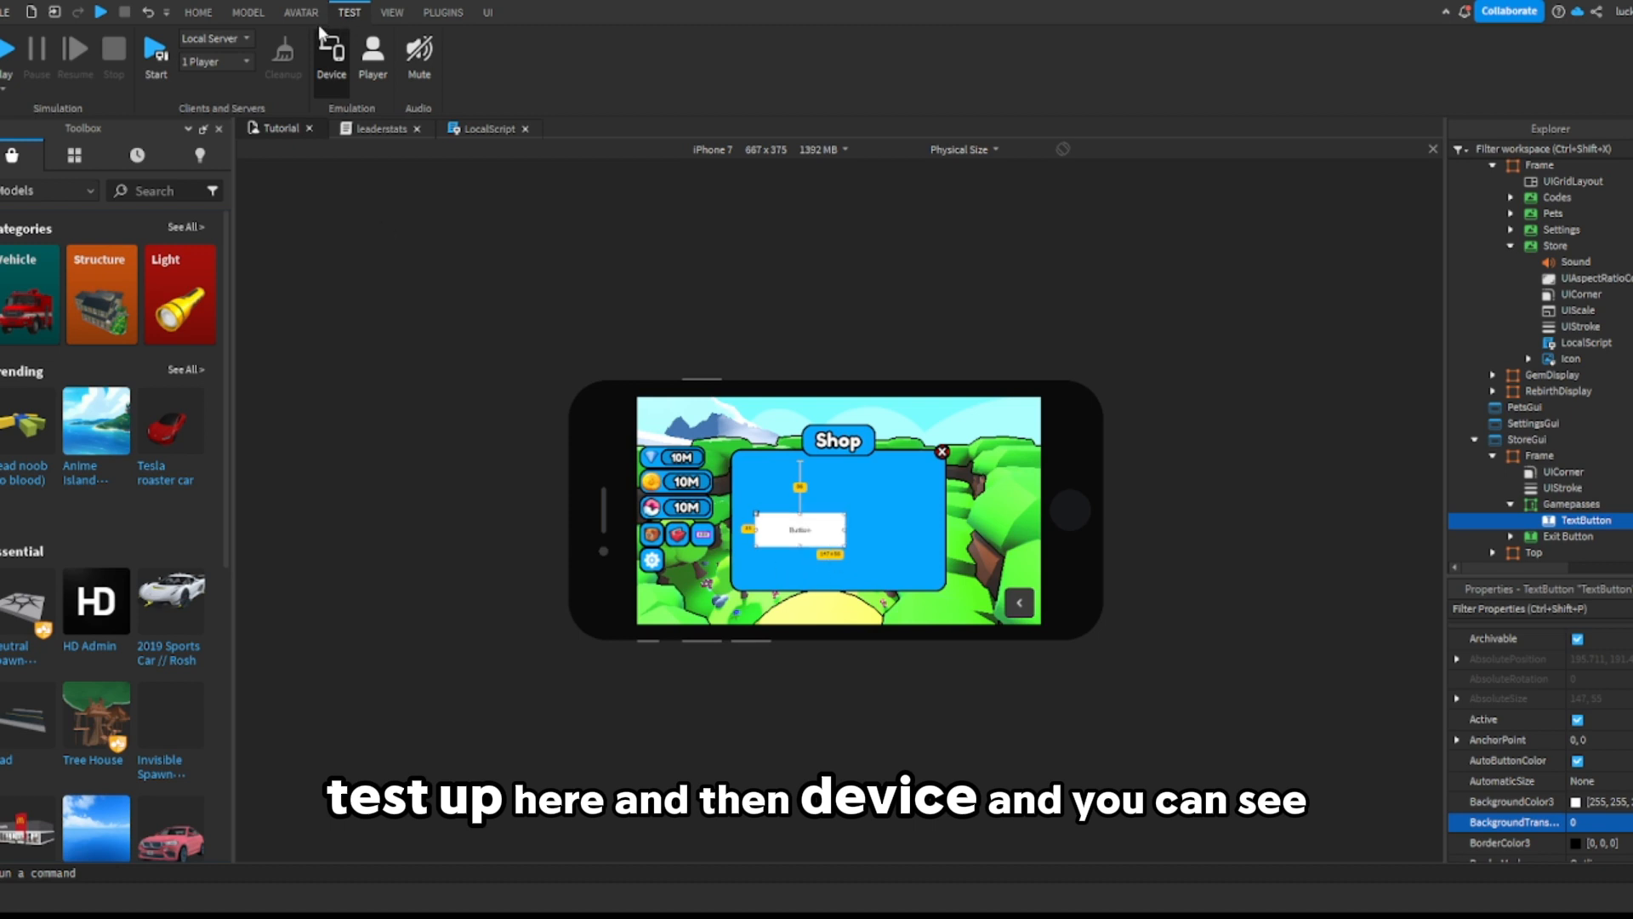
pyautogui.click(204, 12)
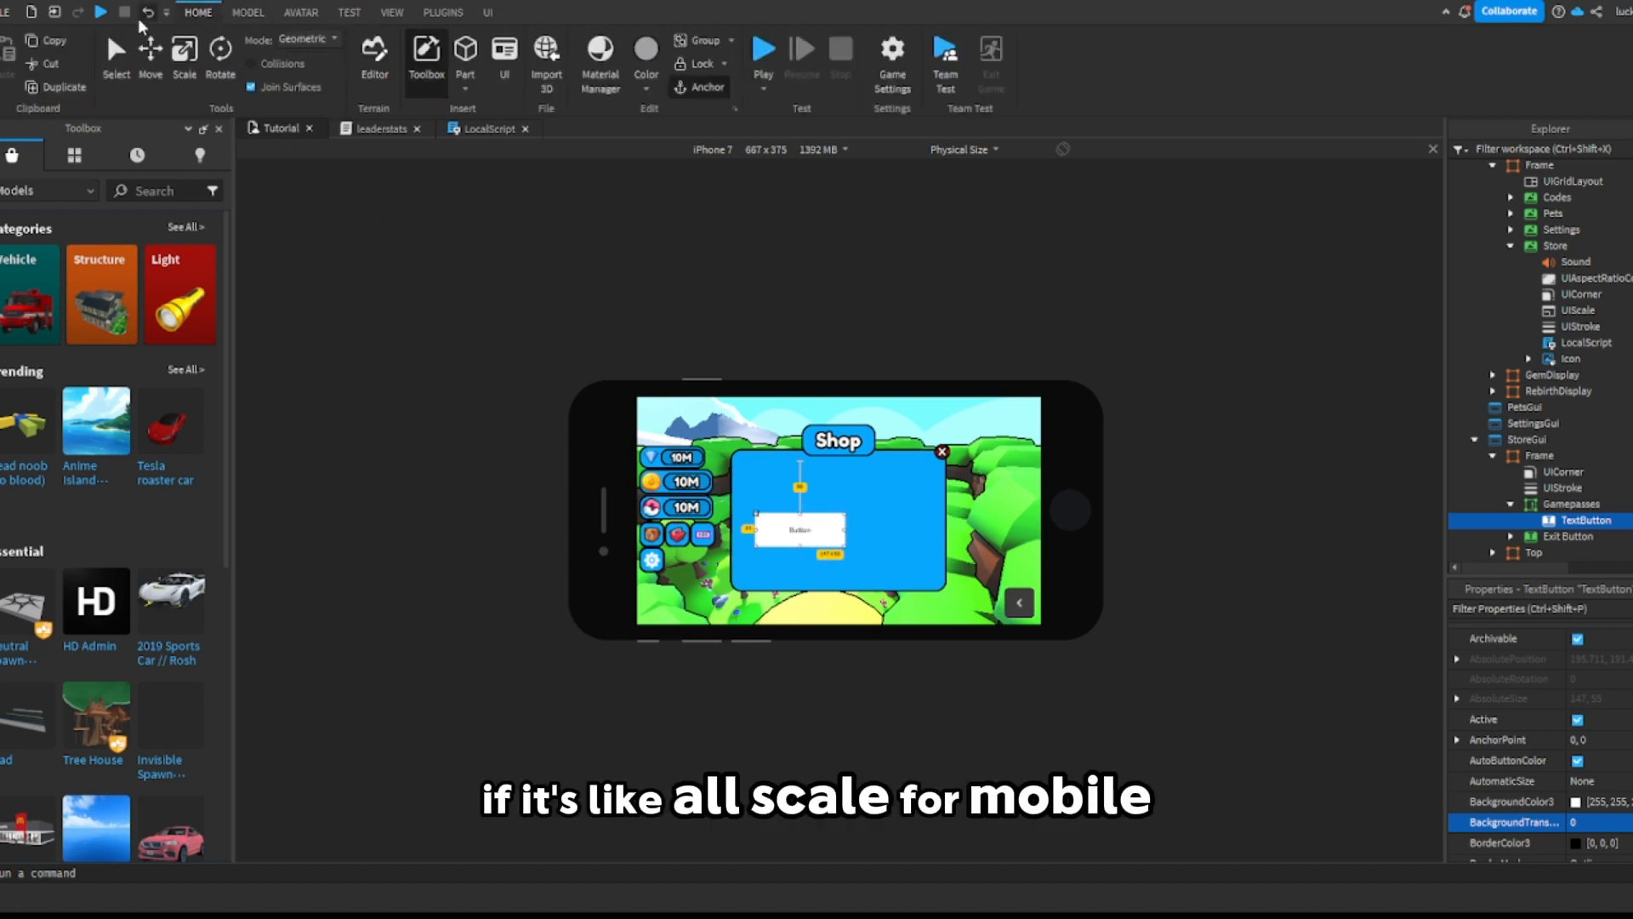
pyautogui.click(443, 12)
pyautogui.click(349, 12)
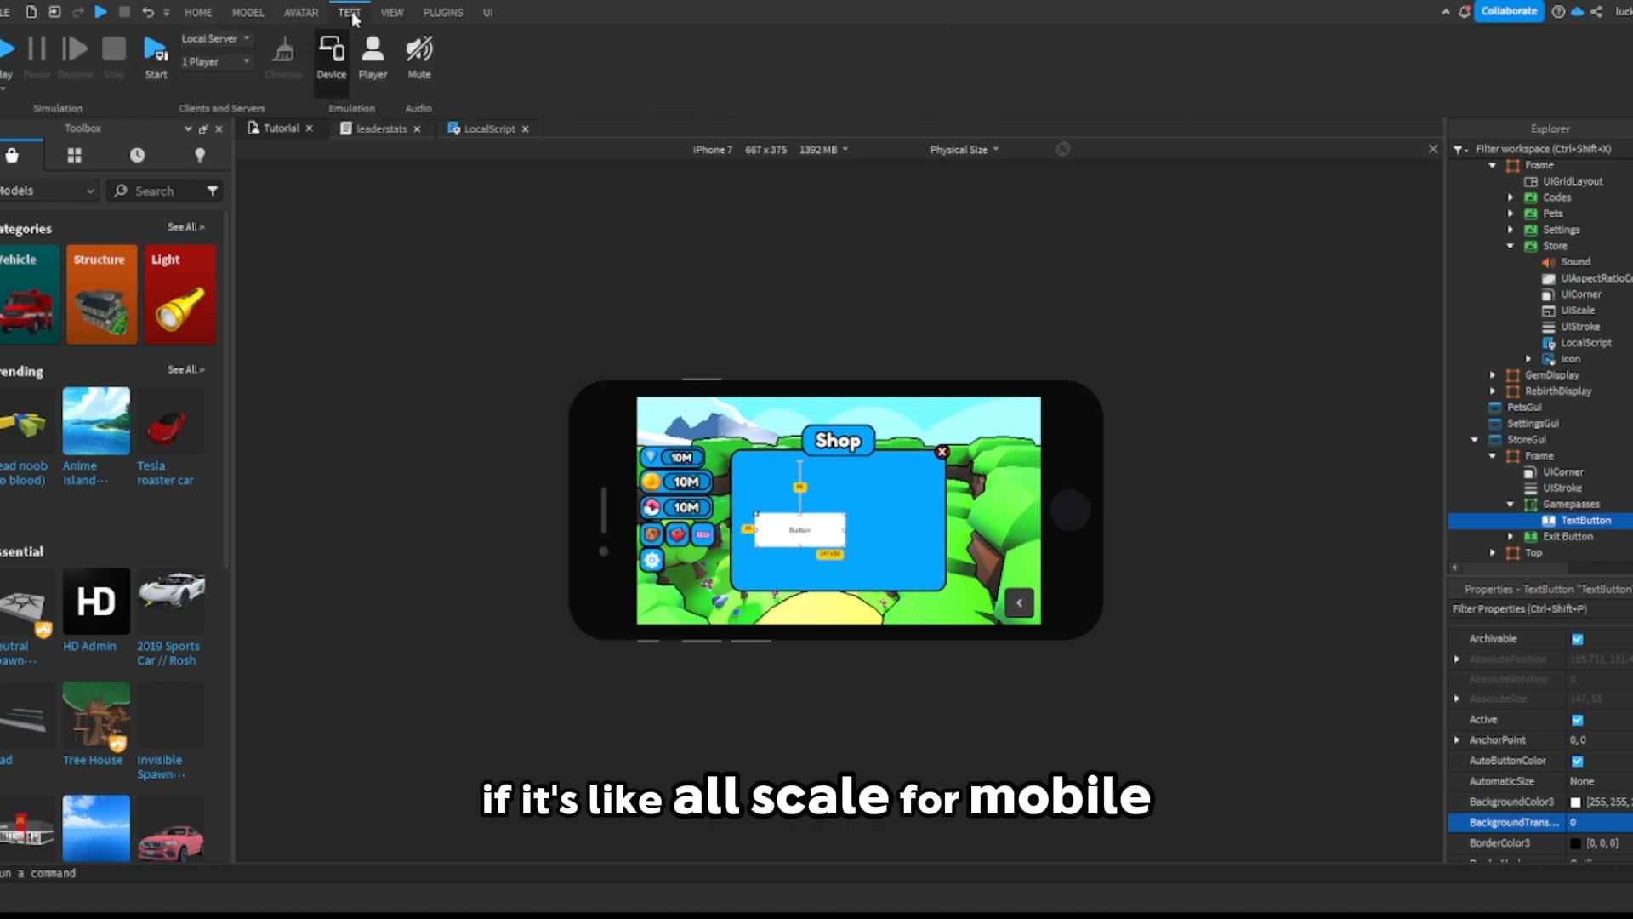
pyautogui.click(333, 58)
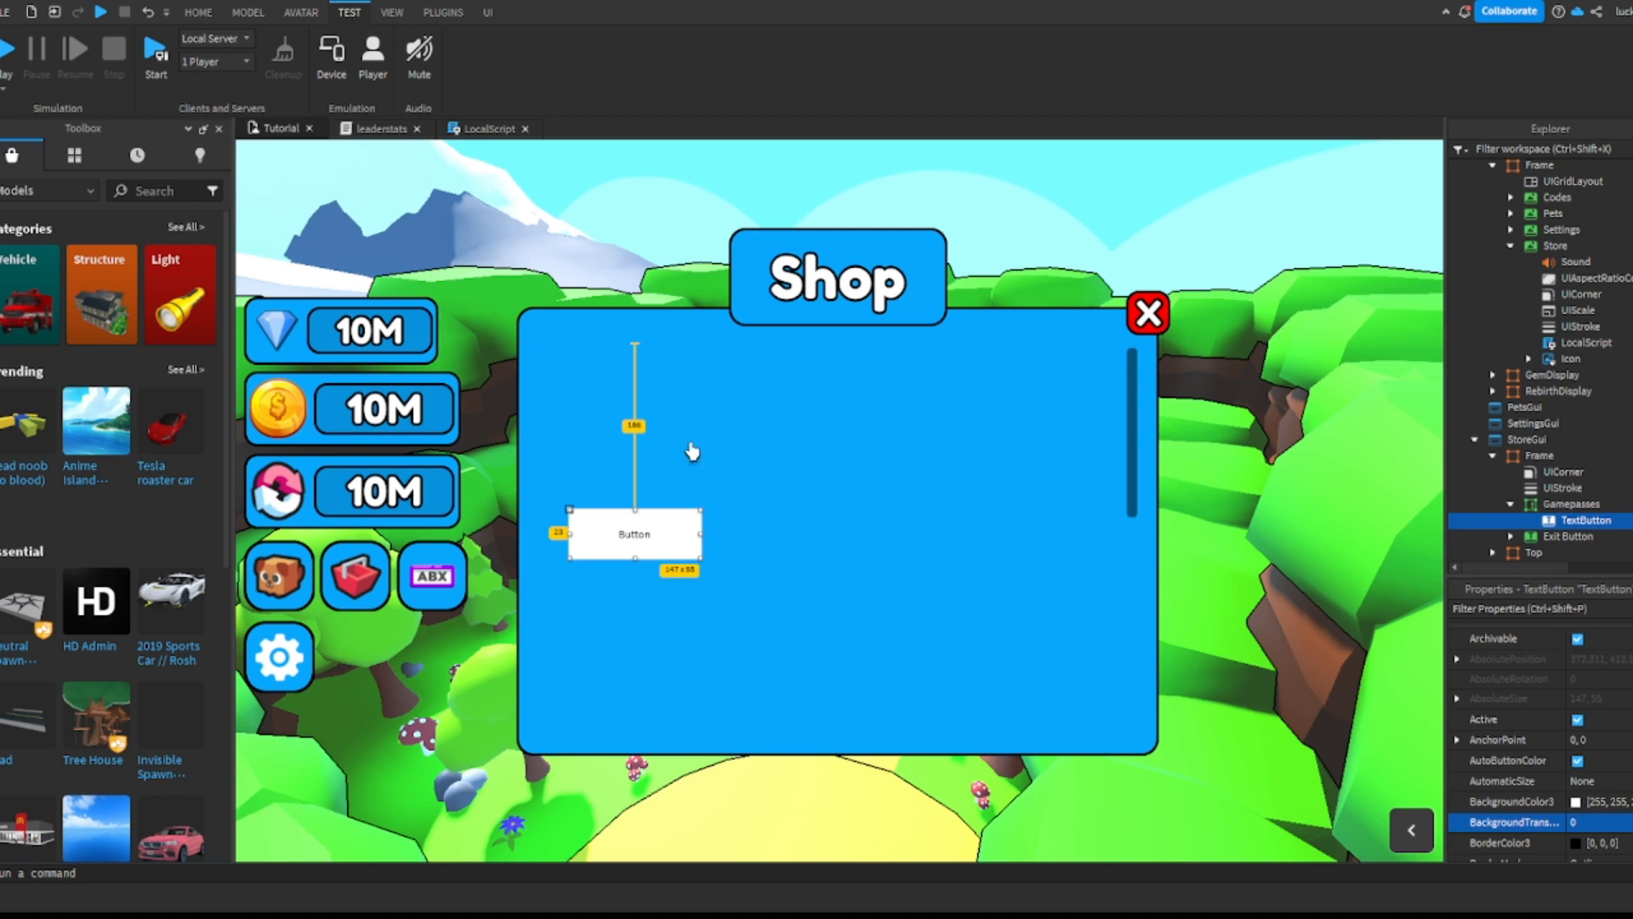
# Step: Convert the TextButton's size to scale and rename the button as Buy
pyautogui.click(28, 213)
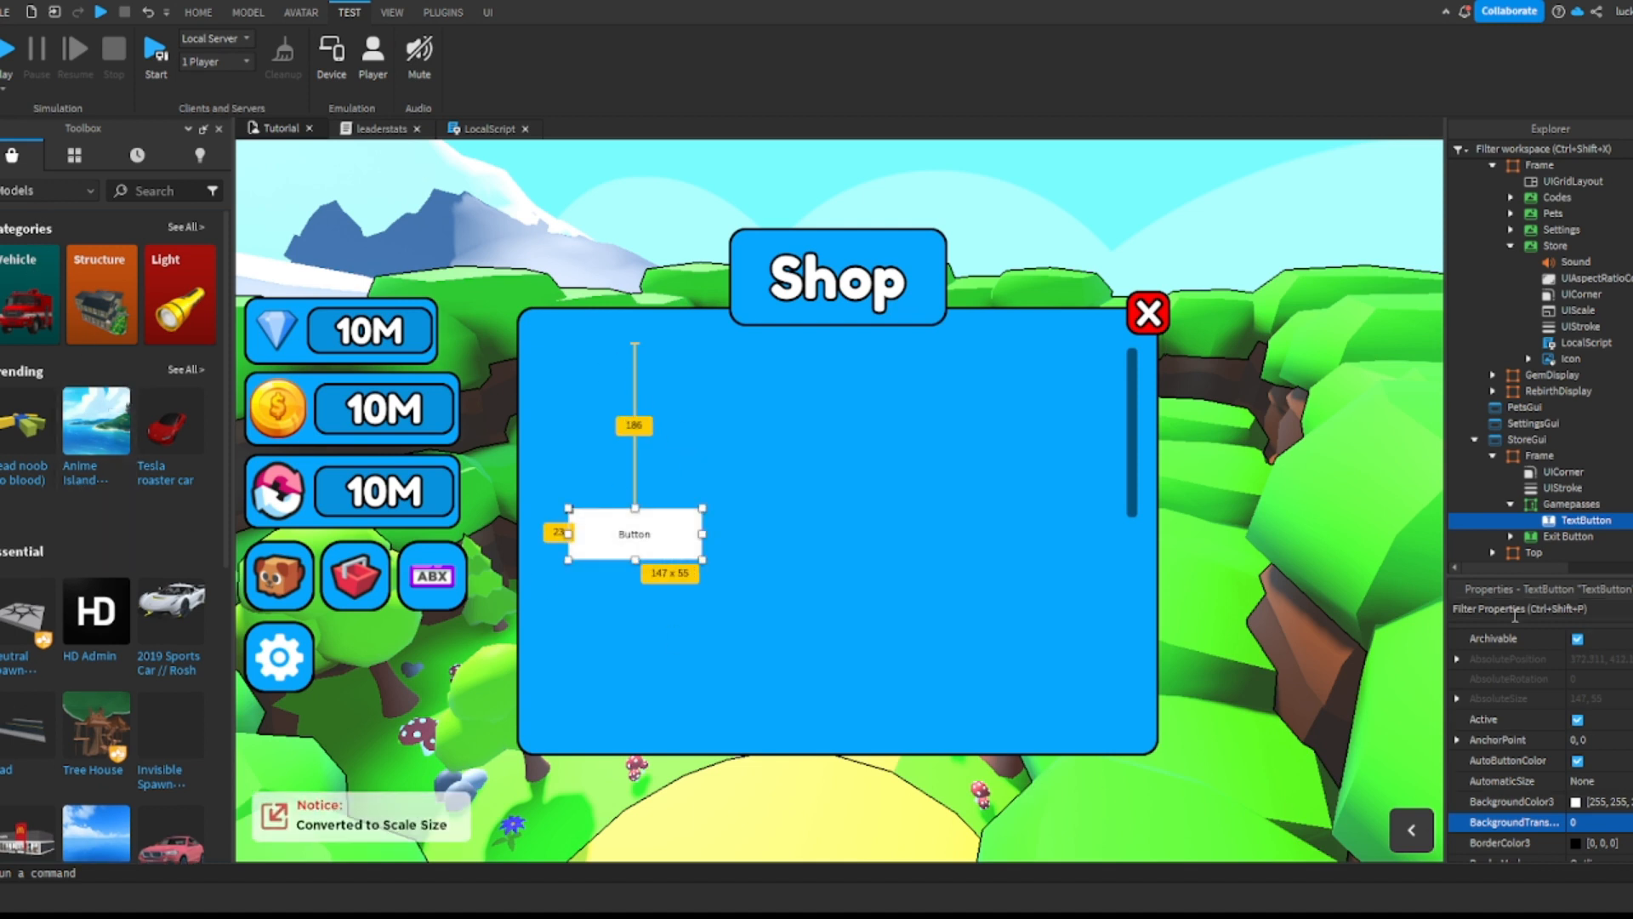
pyautogui.doubleClick(1586, 521)
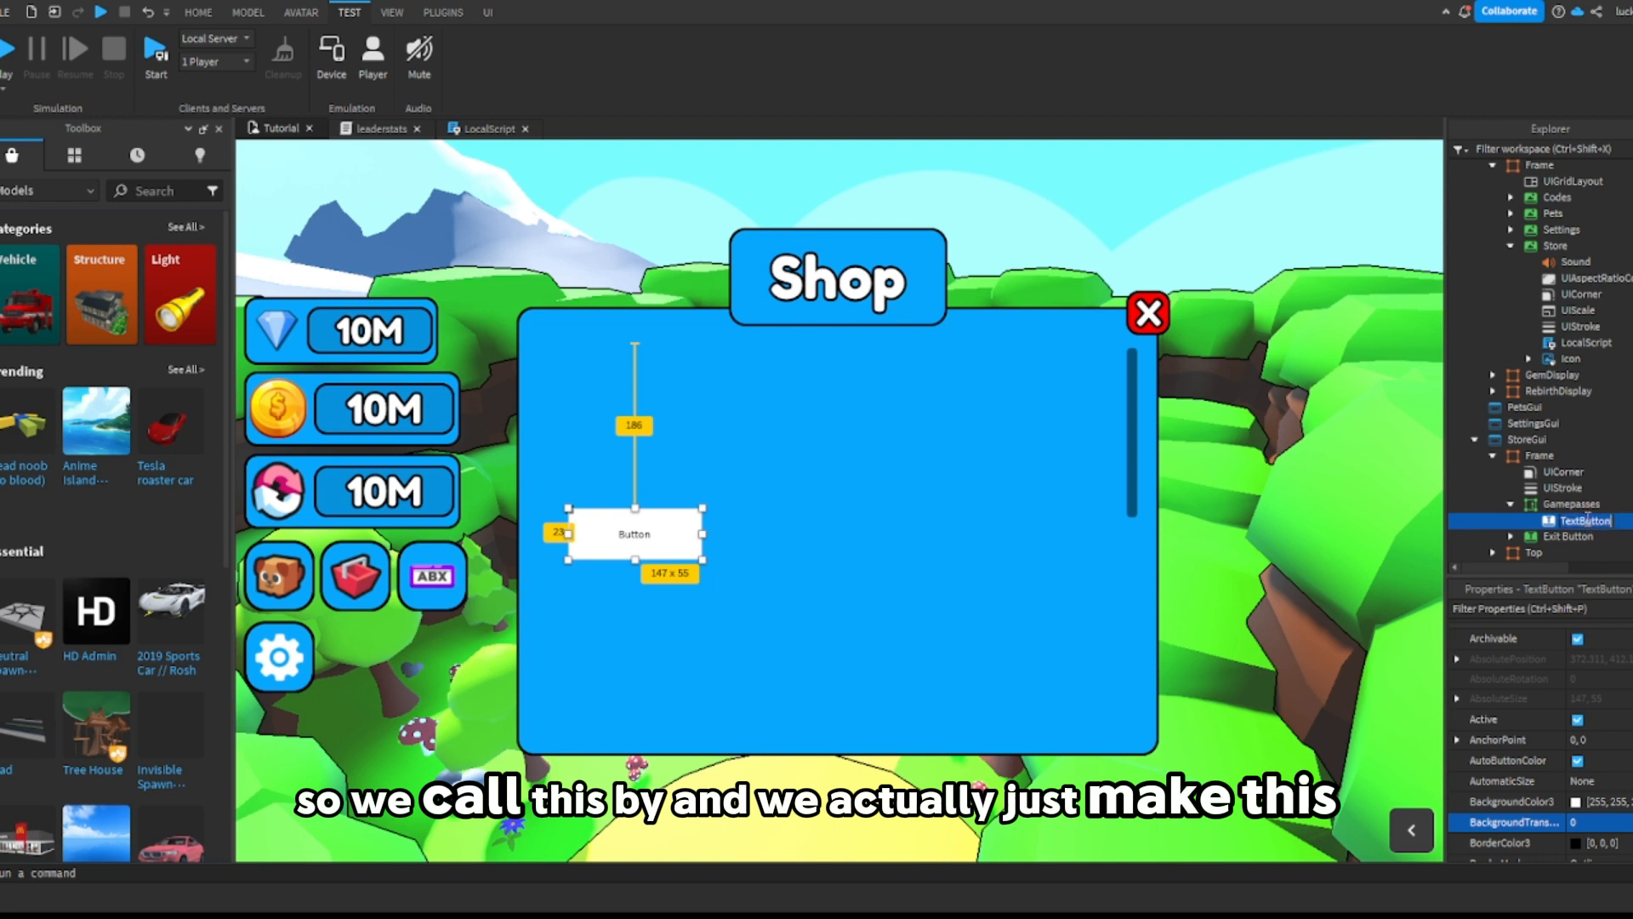
pyautogui.write('Buy')
pyautogui.press('Return')
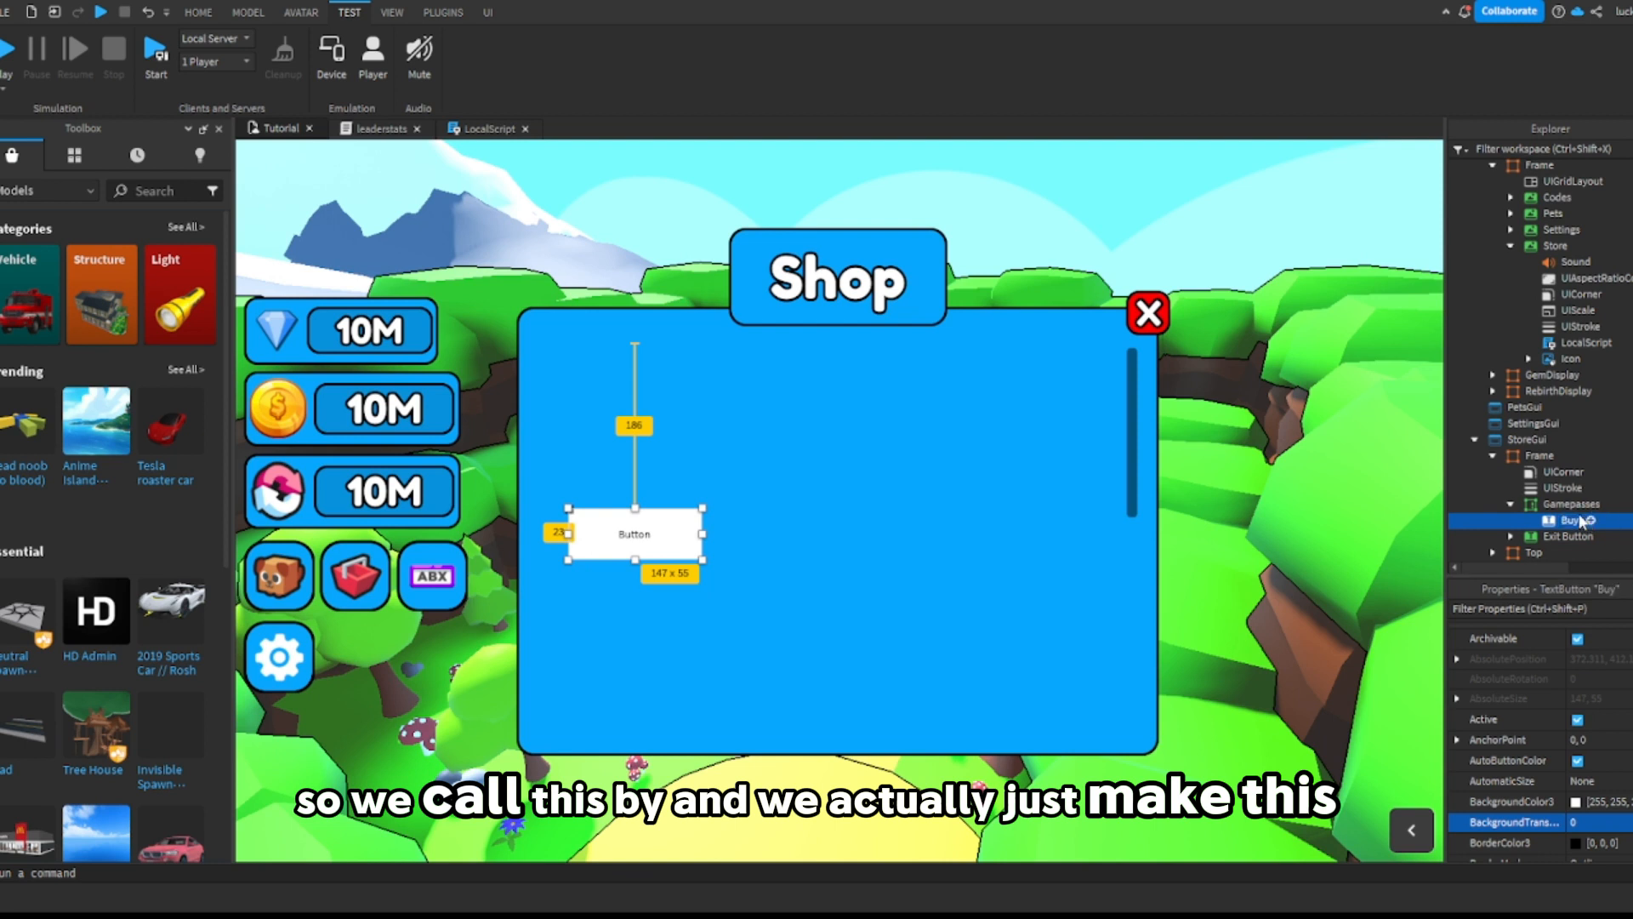
# Step: Insert a Frame into Gamepasses, move the Buy button inside it and select the new Frame
pyautogui.click(1557, 507)
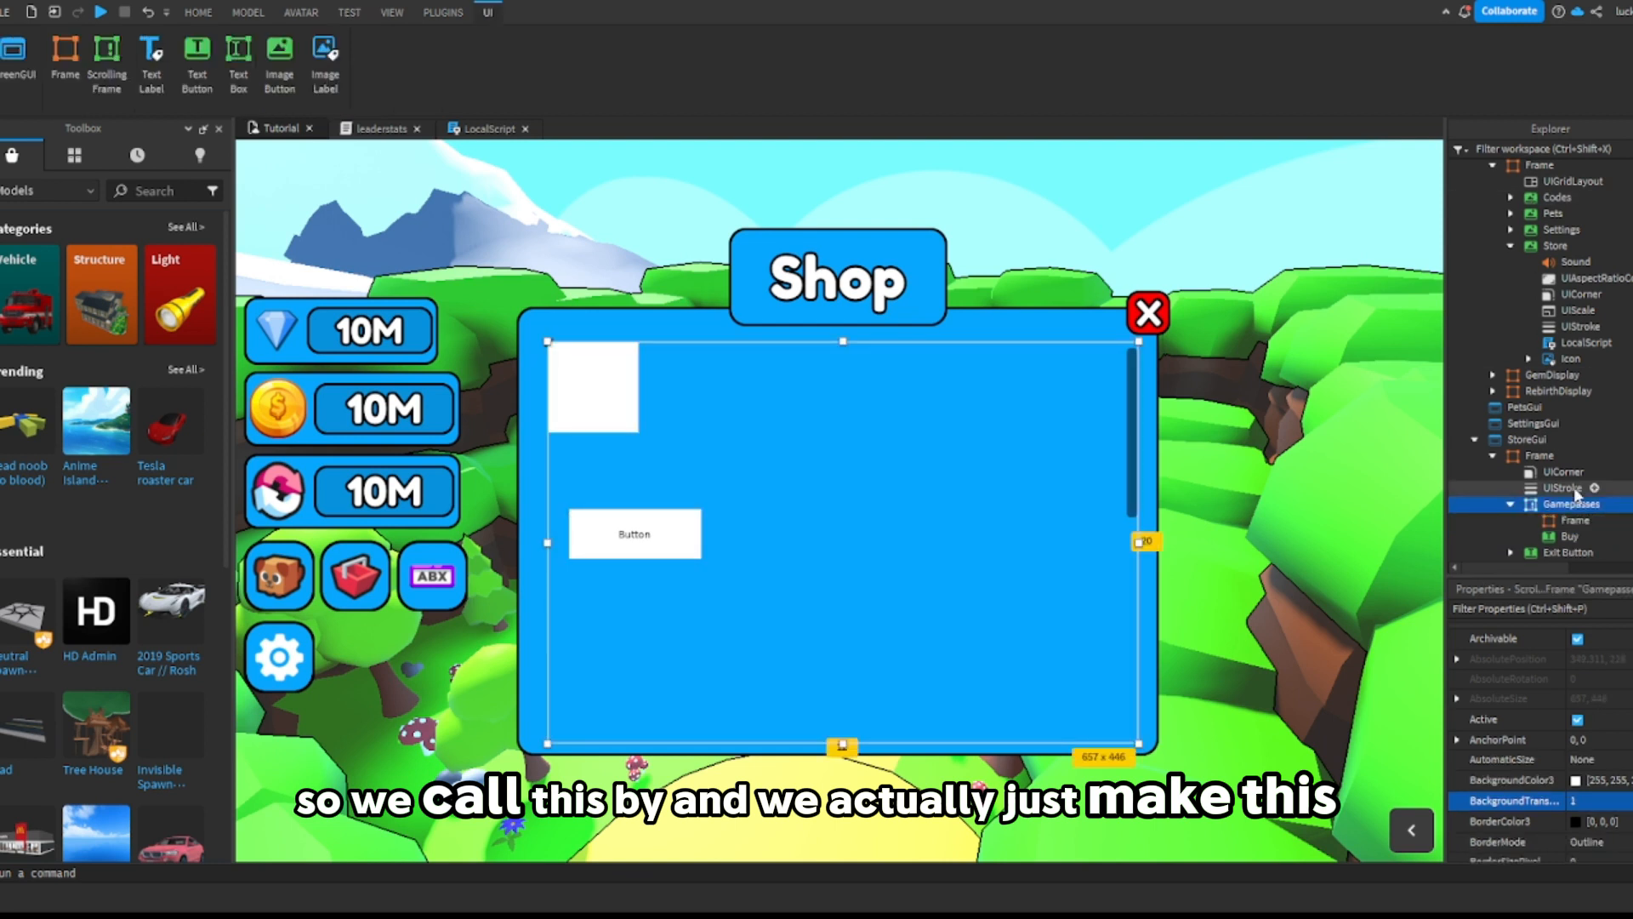
pyautogui.moveTo(1571, 537); pyautogui.dragTo(1592, 523)
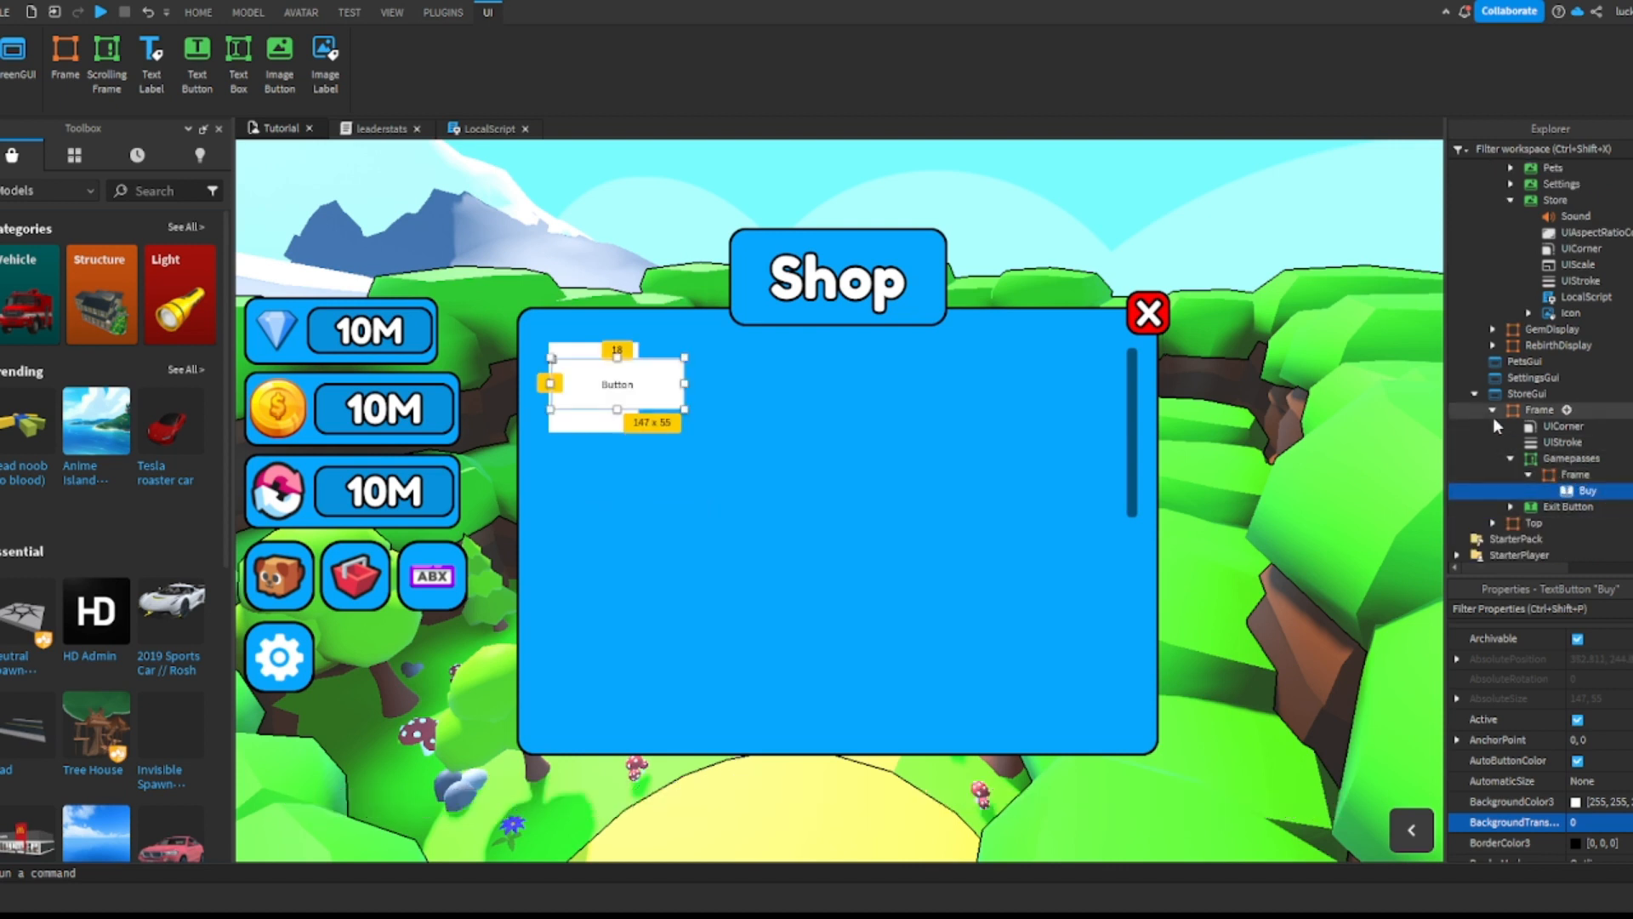
pyautogui.click(1568, 476)
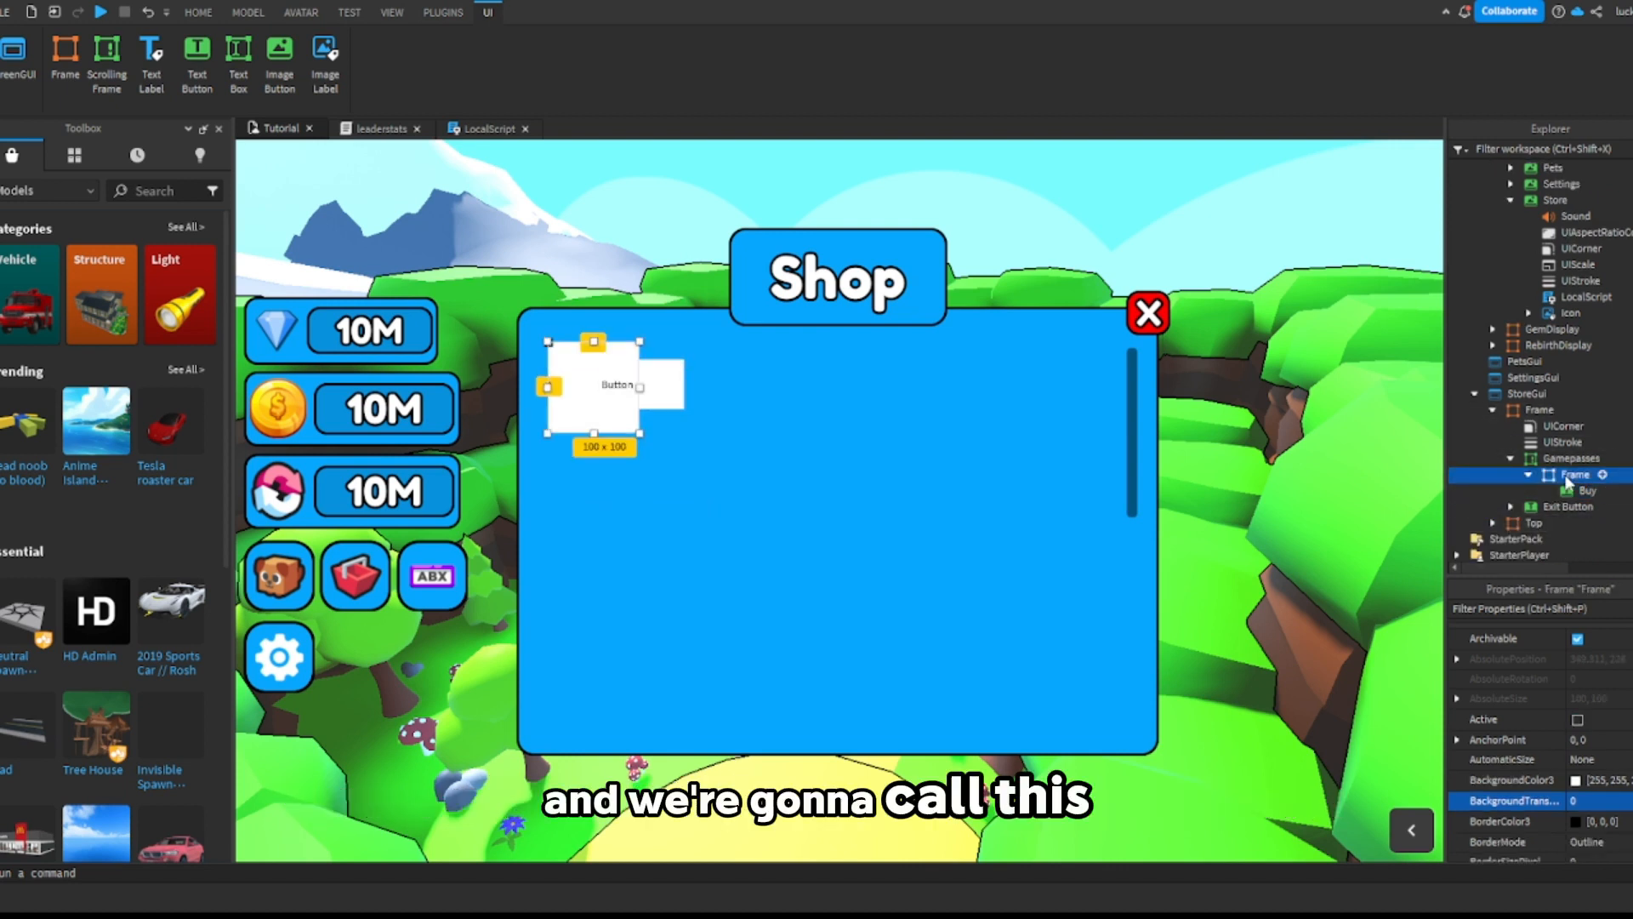
# Step: Rename the Frame inside Gamepasses as x2 Rebirths
pyautogui.click(1562, 469)
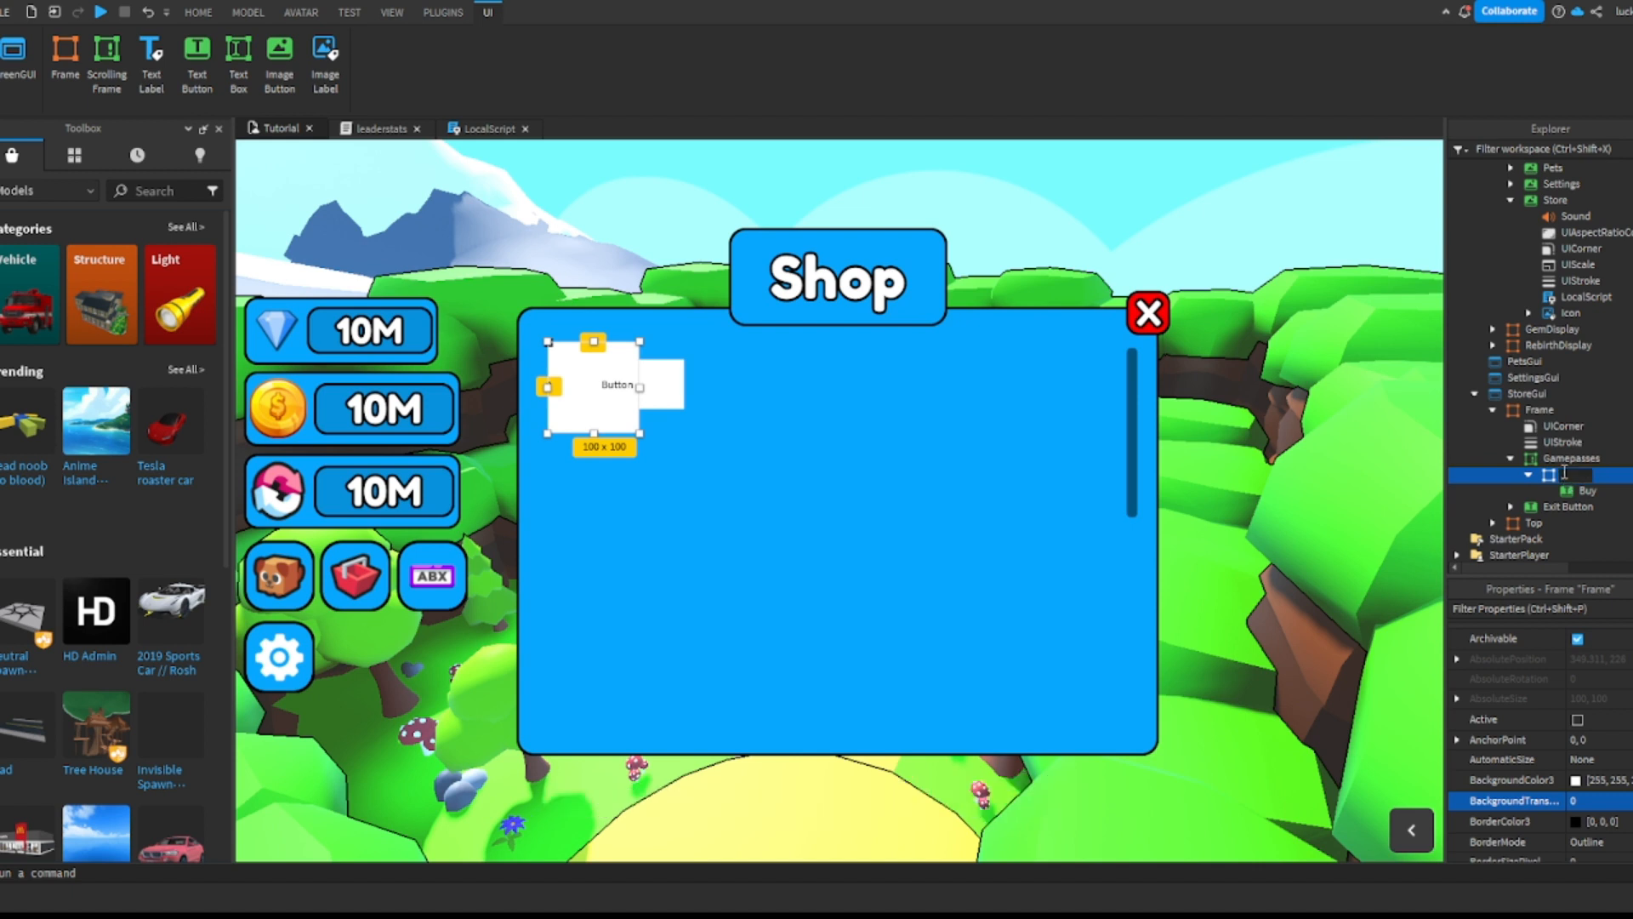
pyautogui.write('x2')
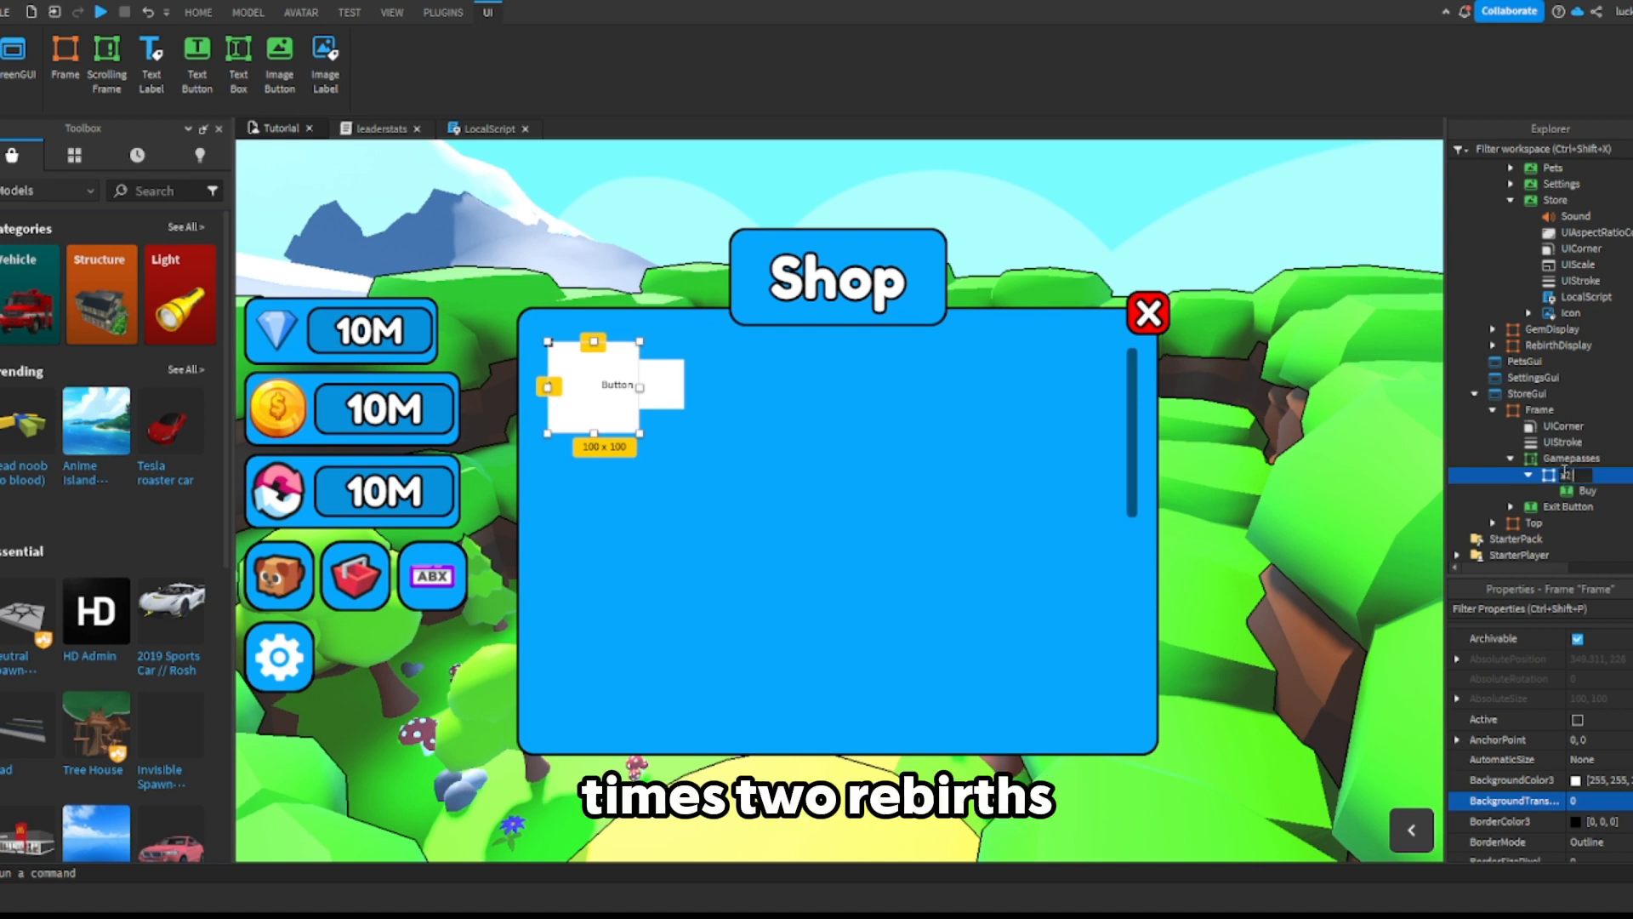
pyautogui.write(' Rebirths')
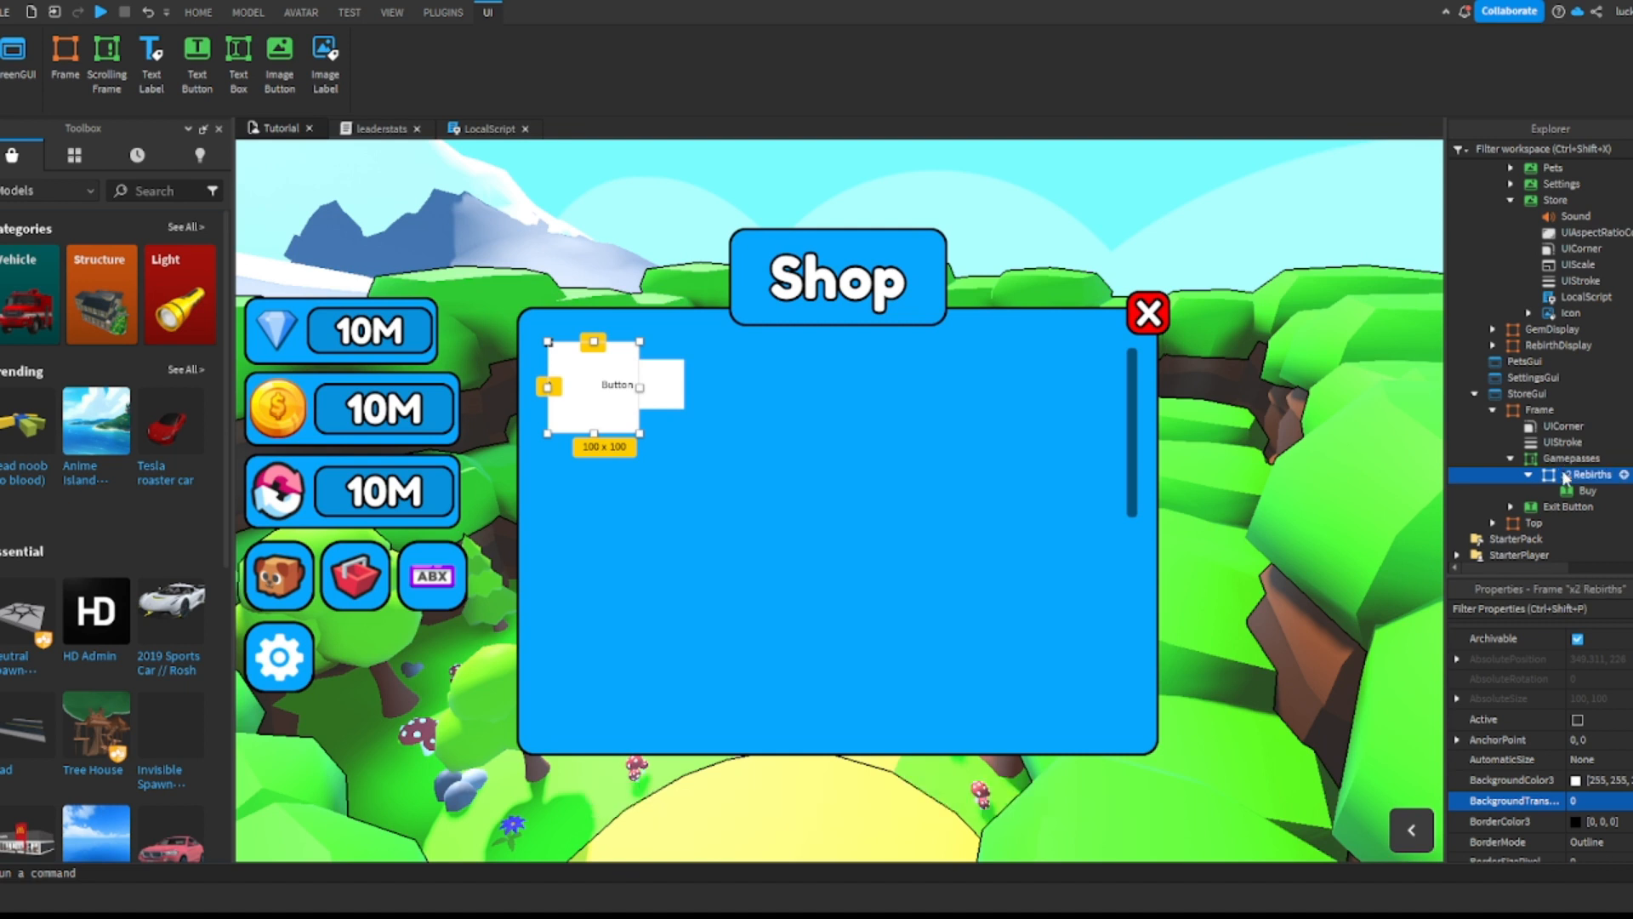
# Step: Move the Buy button out from behind the x2 Rebirths frame and arrange it just below the frame
pyautogui.click(1584, 491)
pyautogui.moveTo(672, 398); pyautogui.dragTo(646, 484)
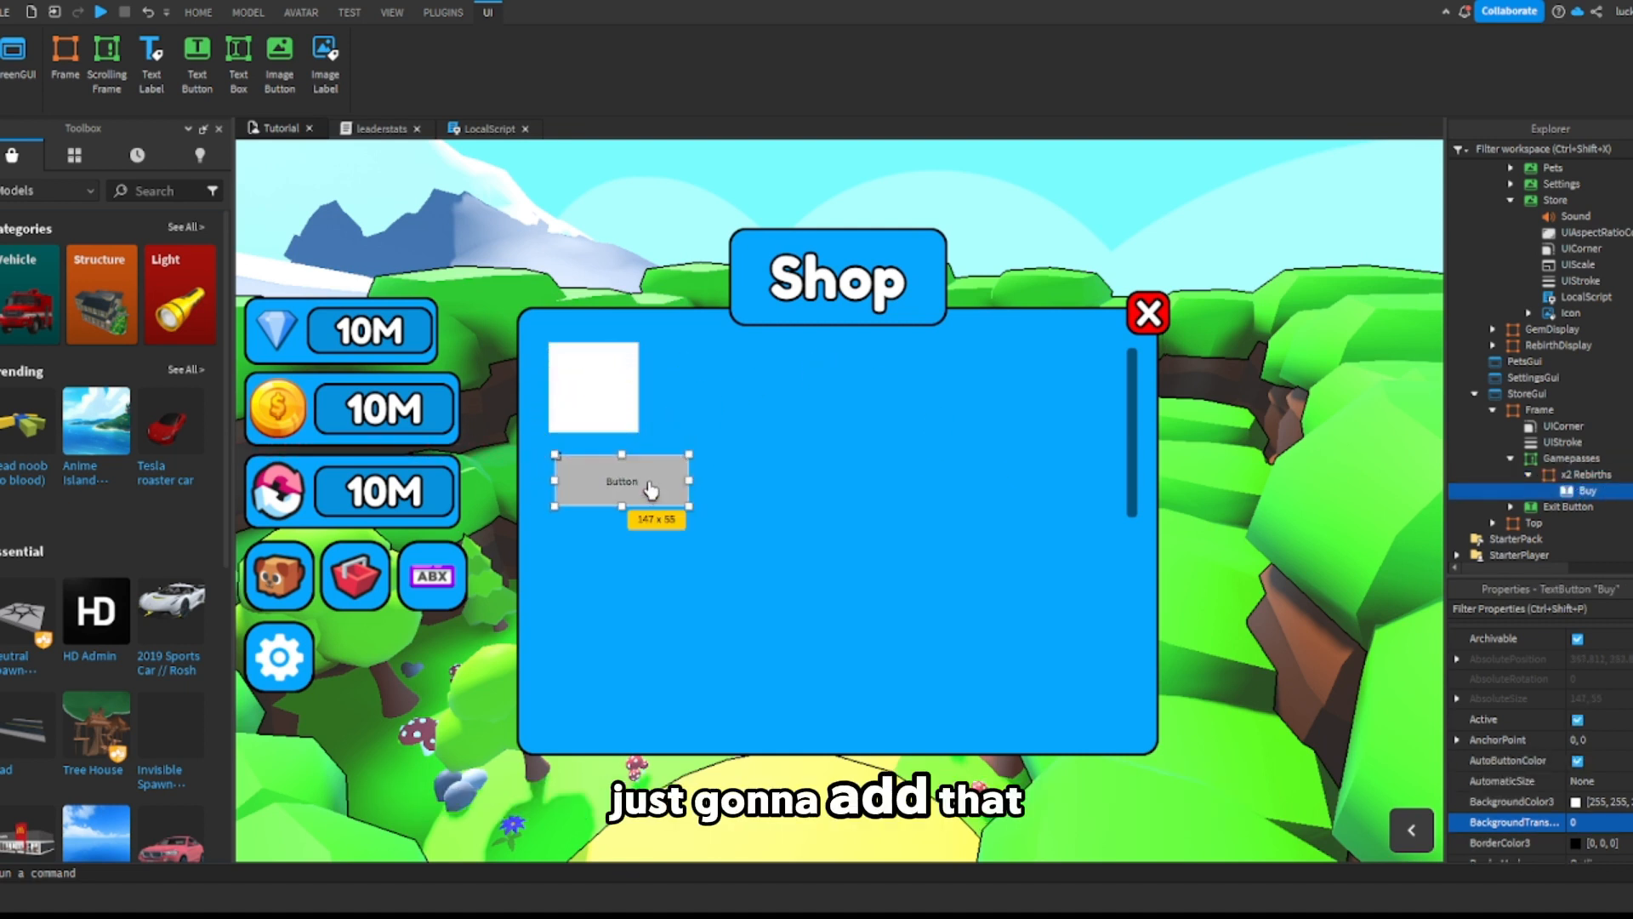
pyautogui.moveTo(625, 406); pyautogui.dragTo(648, 432)
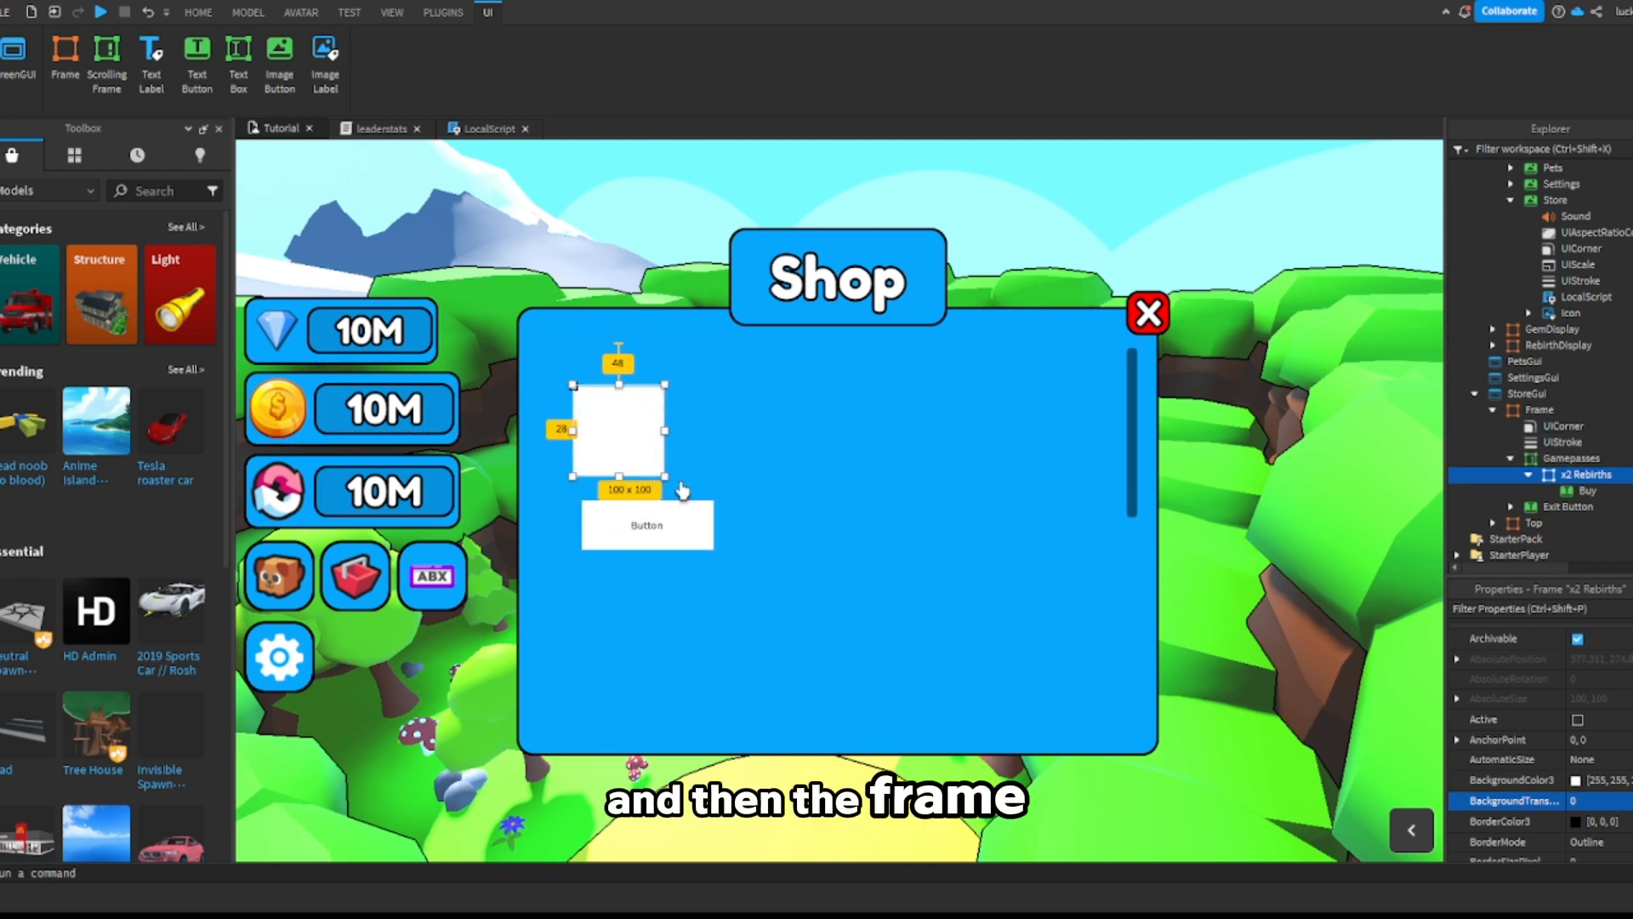
pyautogui.click(1581, 491)
pyautogui.moveTo(706, 537); pyautogui.dragTo(675, 529)
pyautogui.moveTo(636, 458)
pyautogui.mouseDown()
pyautogui.moveTo(659, 426)
pyautogui.moveTo(660, 440)
pyautogui.mouseUp()
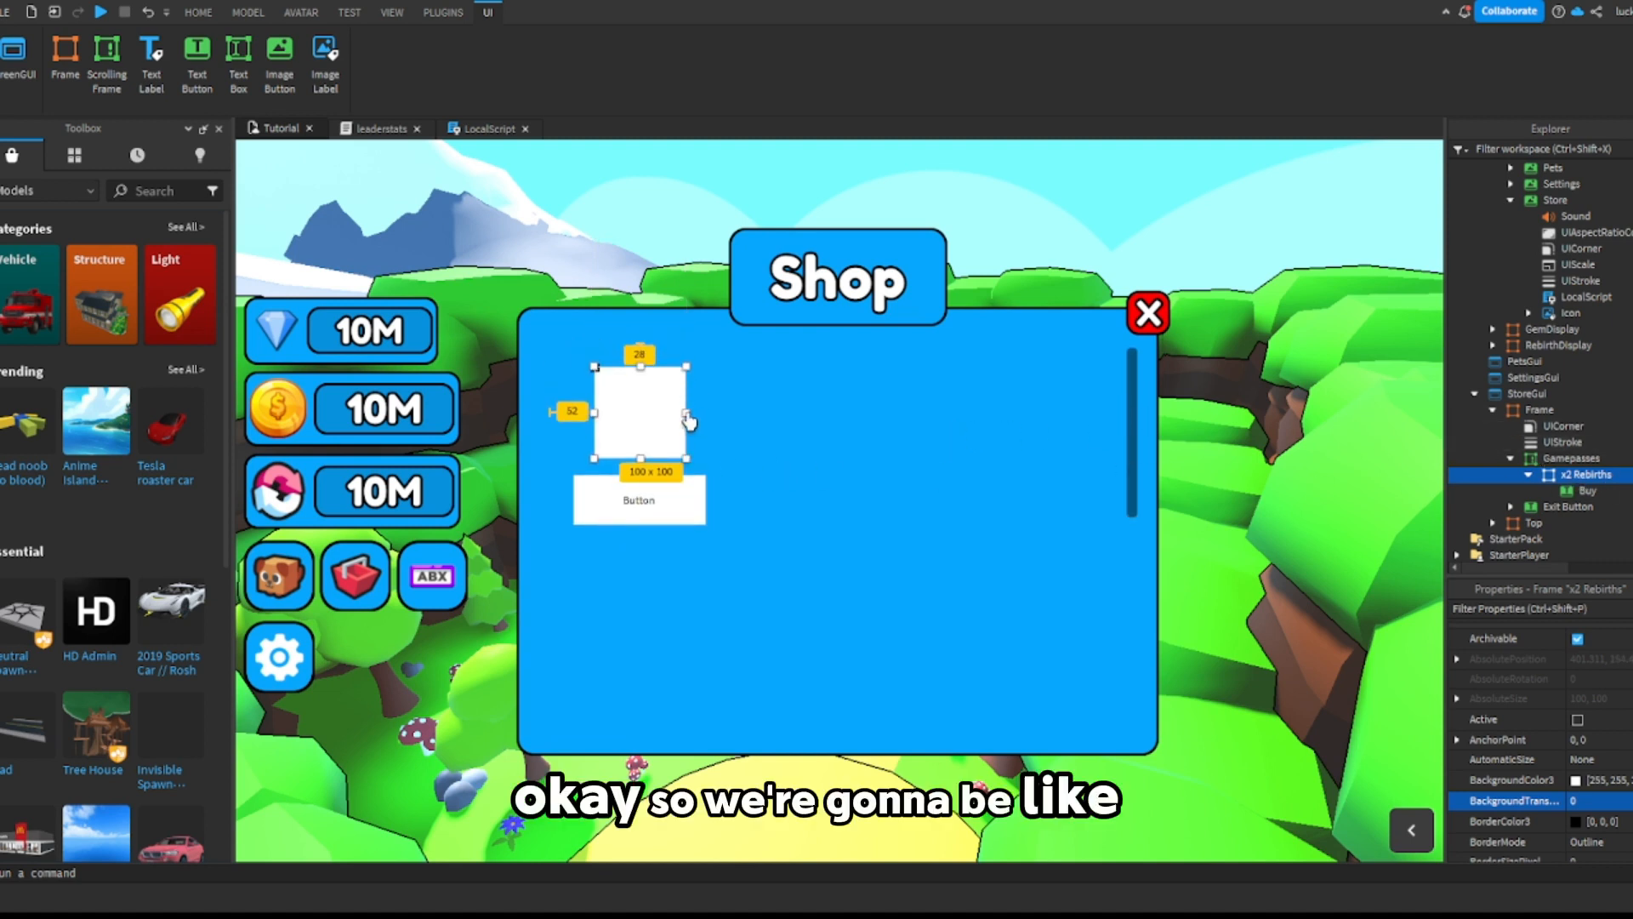
# Step: Enlarge the x2 Rebirths frame to about 151 x 140, move it near the shop's upper edge and center the Buy button directly beneath it
pyautogui.moveTo(687, 413); pyautogui.dragTo(711, 417)
pyautogui.moveTo(596, 444); pyautogui.dragTo(642, 444)
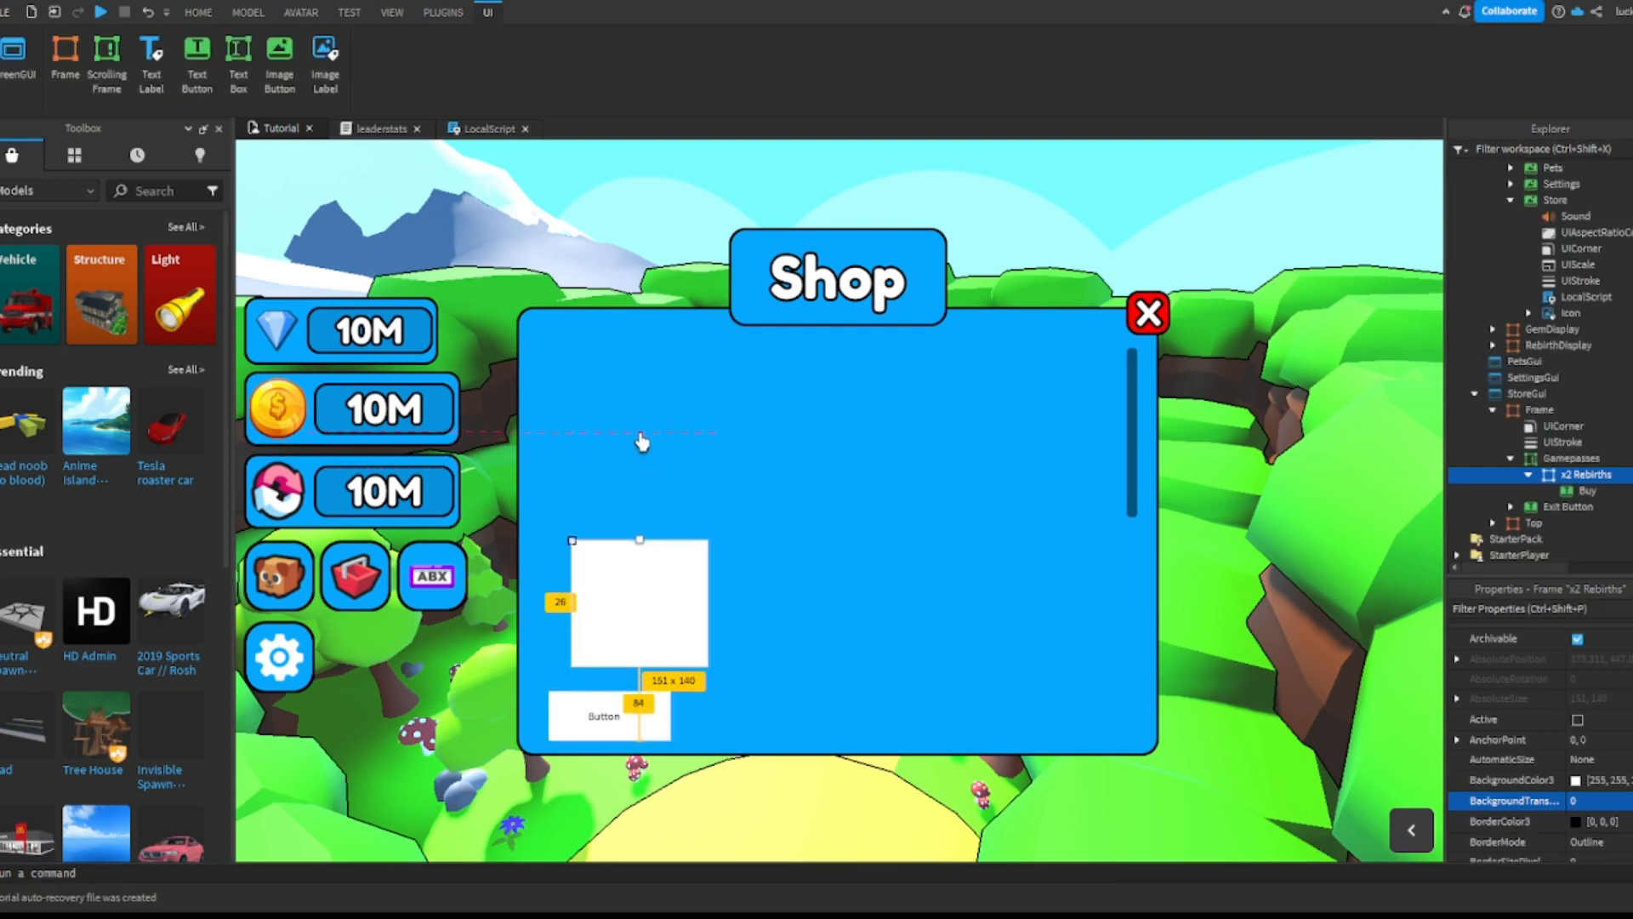
pyautogui.moveTo(651, 589); pyautogui.dragTo(656, 422)
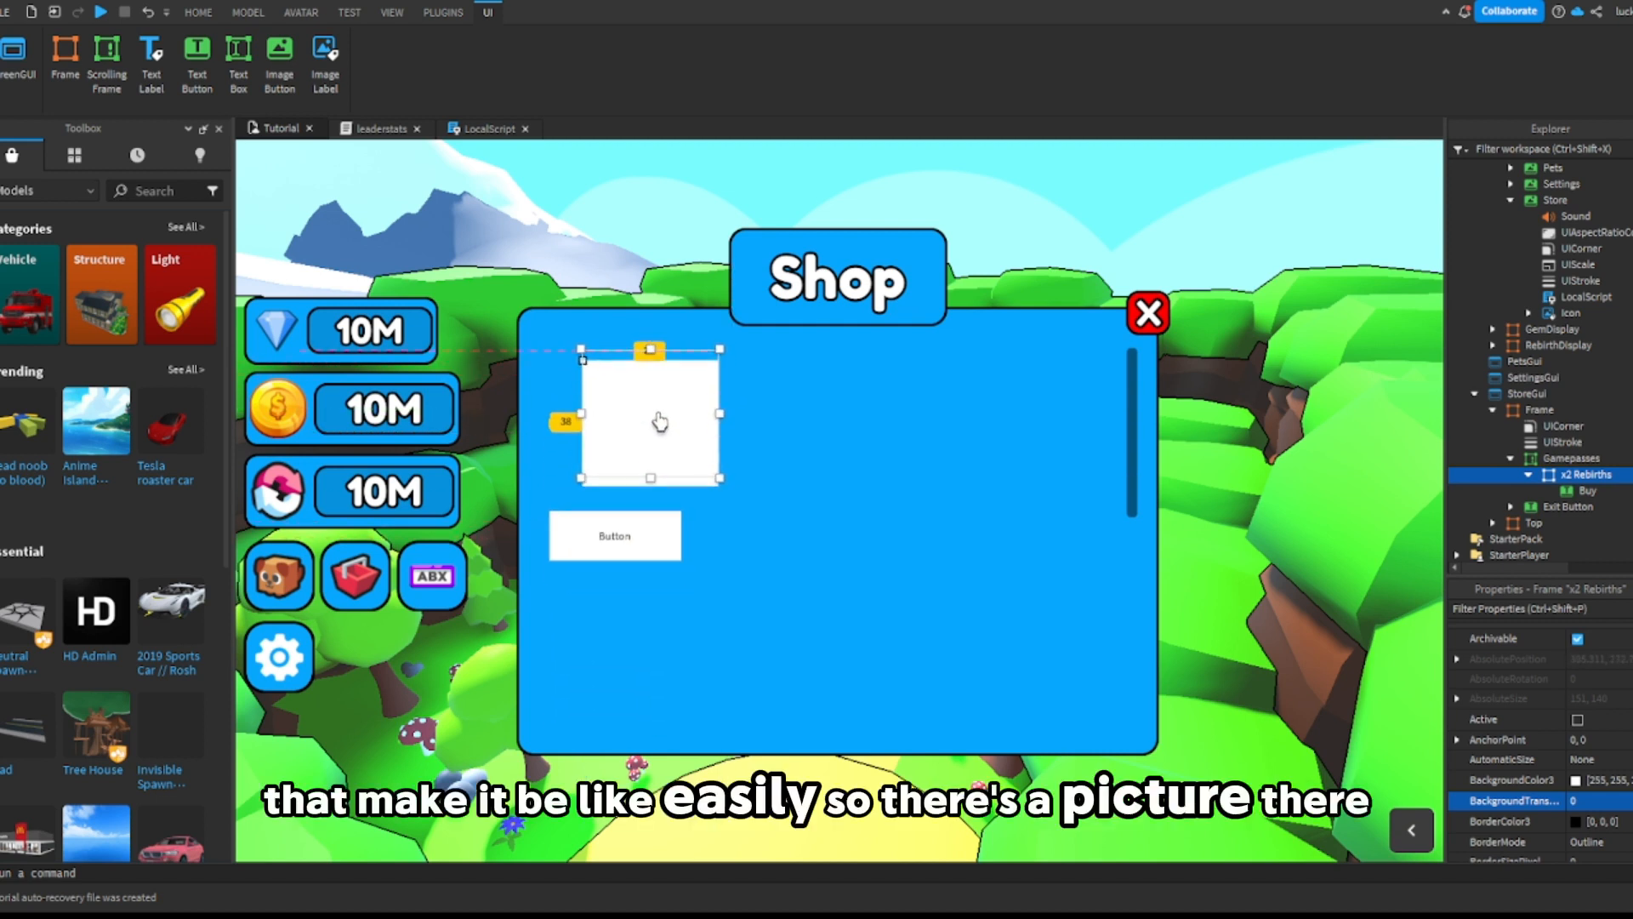
pyautogui.click(655, 534)
pyautogui.moveTo(655, 534); pyautogui.dragTo(670, 526)
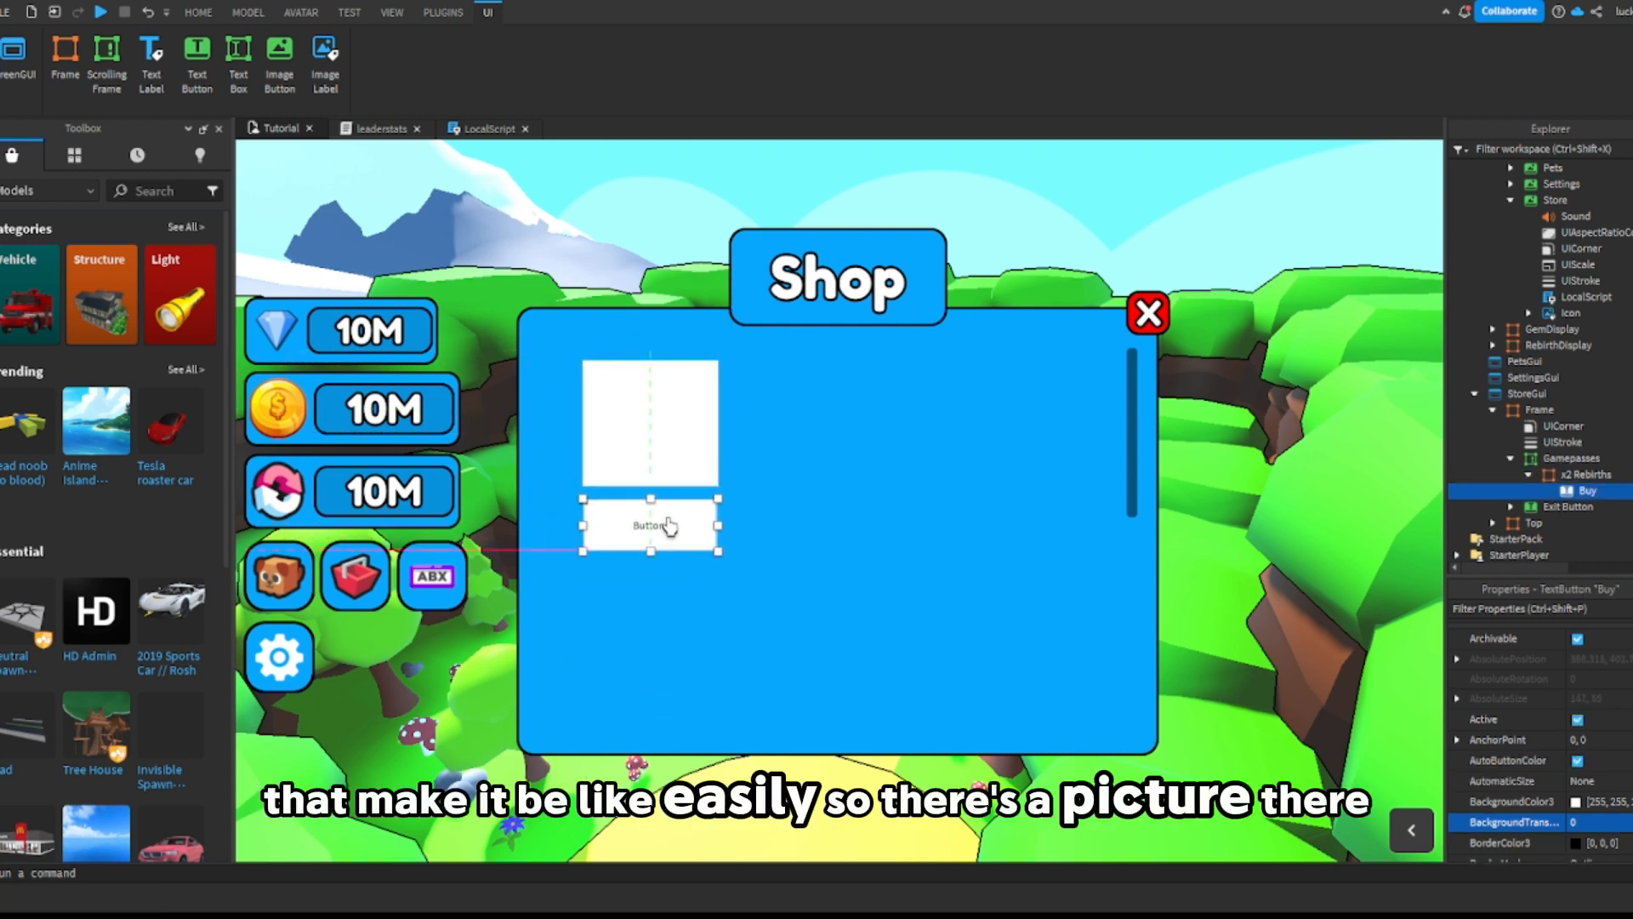
# Step: Set the x2 Rebirths frame's background transparency to 1 and insert an ImageLabel into it
pyautogui.click(667, 442)
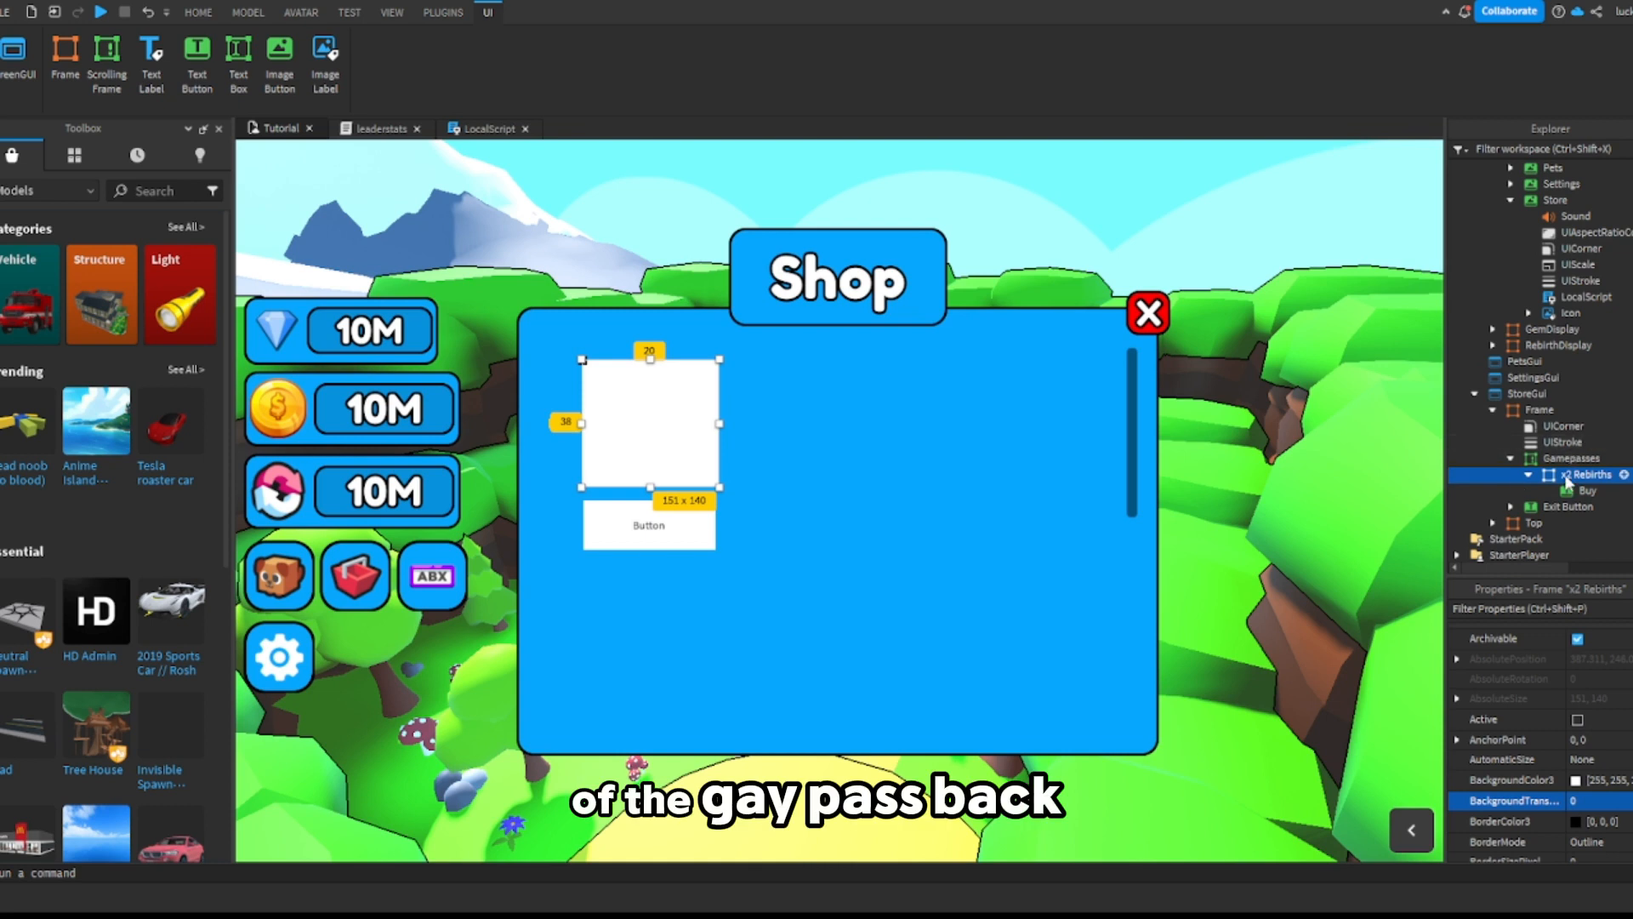
pyautogui.click(1596, 802)
pyautogui.write('1')
pyautogui.press('Return')
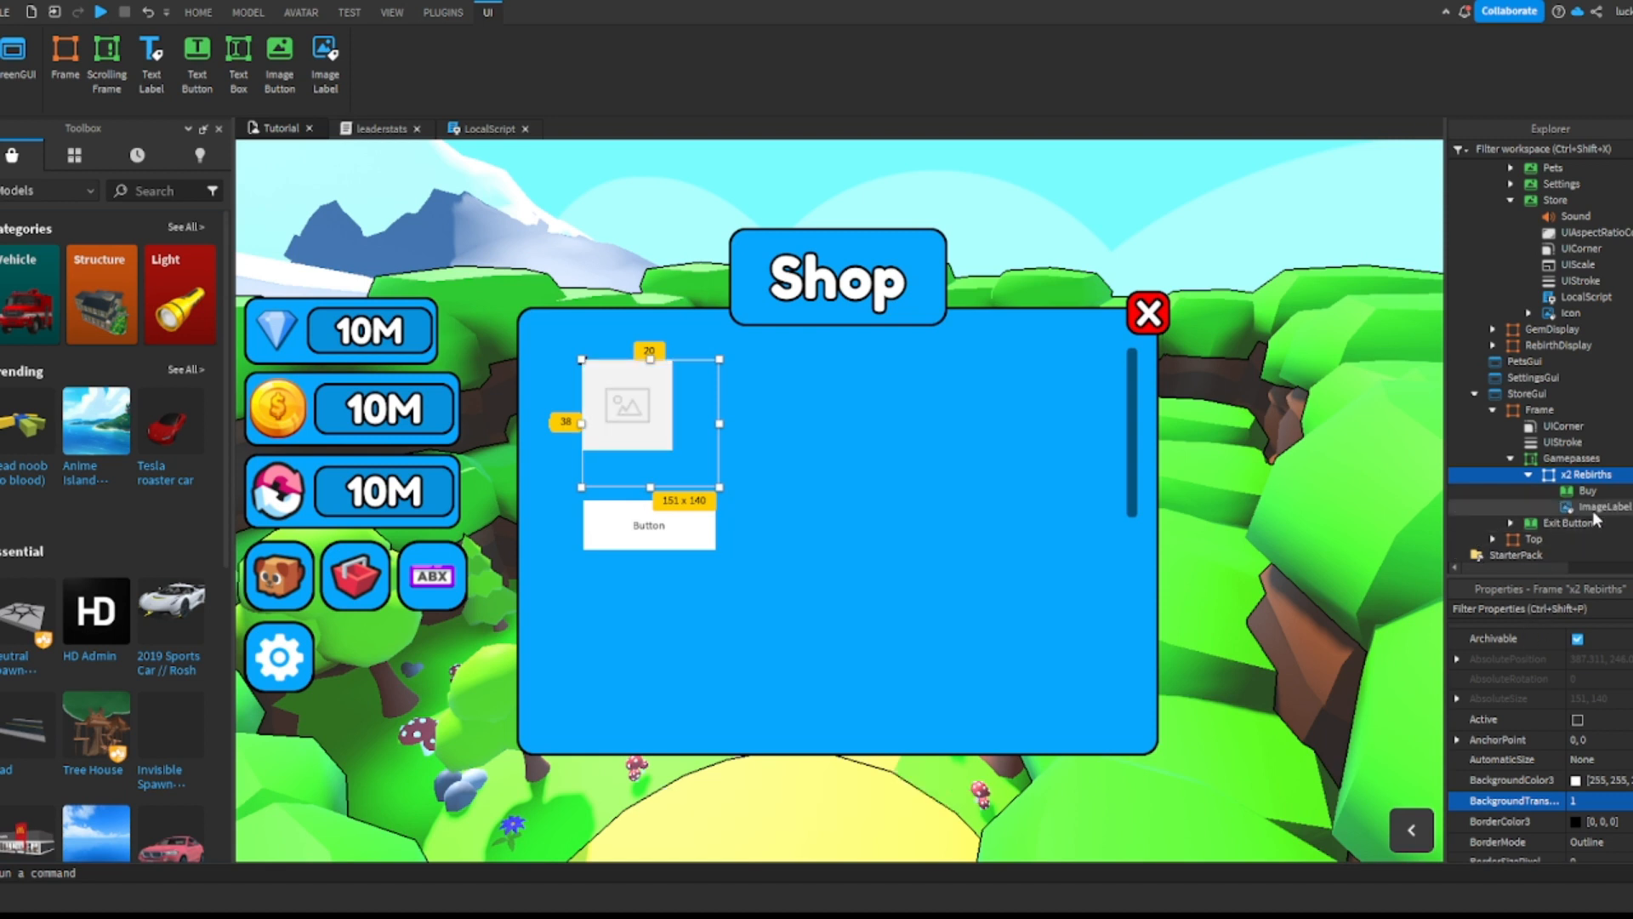
# Step: Resize the ImageLabel to about 147 x 138 and align it above the Buy button
pyautogui.click(1593, 507)
pyautogui.moveTo(630, 409); pyautogui.dragTo(725, 361)
pyautogui.moveTo(692, 414); pyautogui.dragTo(717, 429)
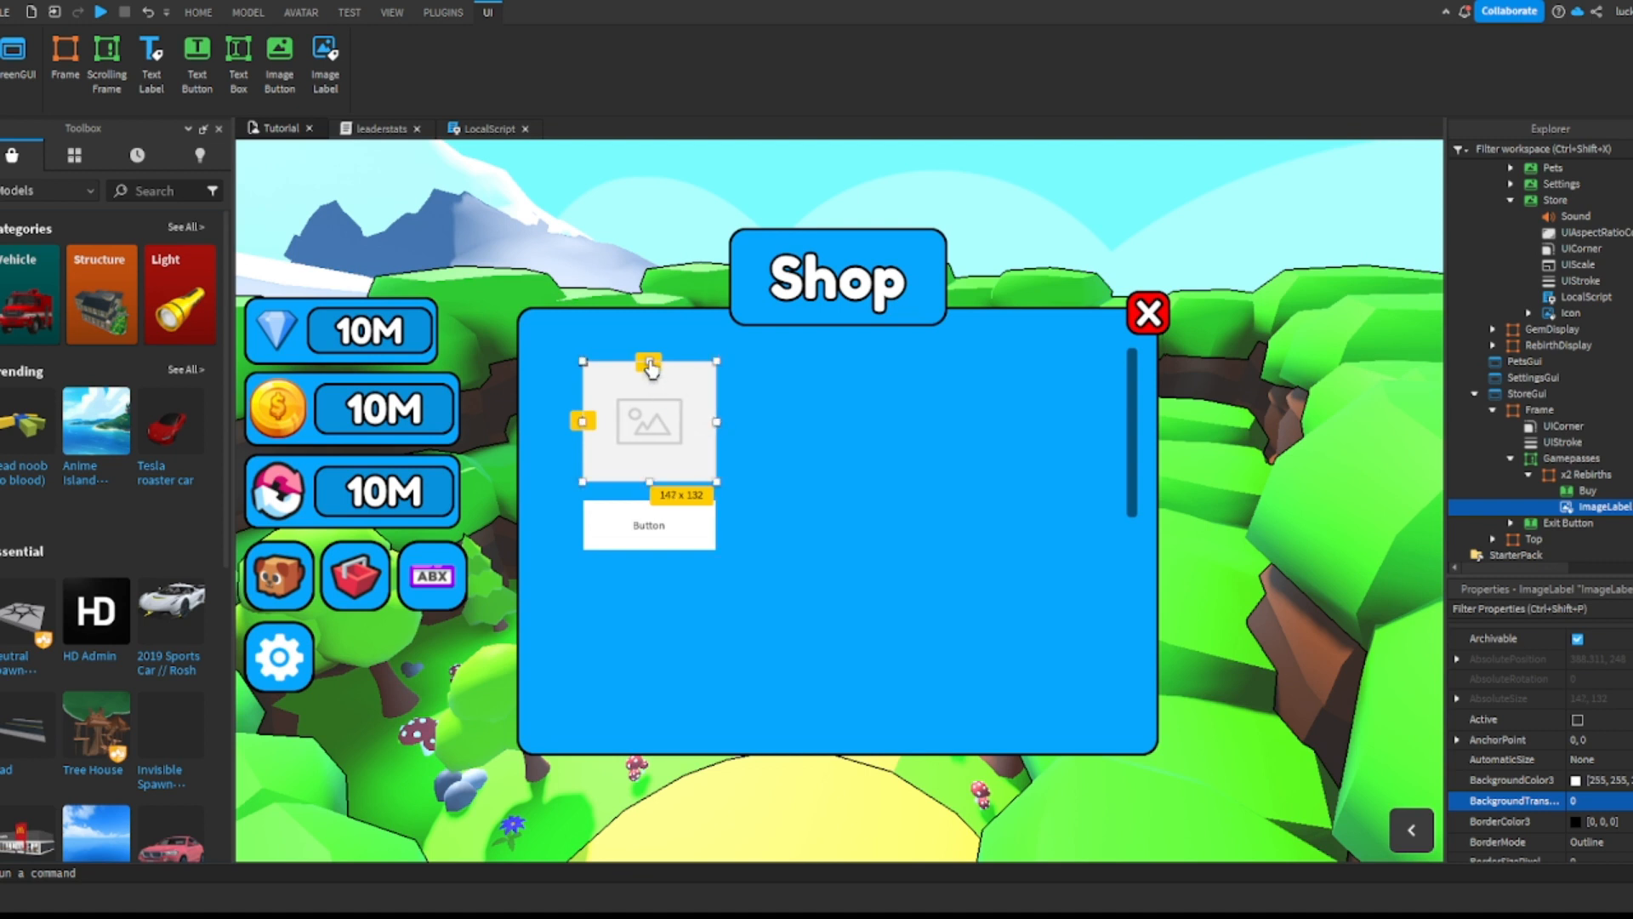
pyautogui.moveTo(651, 364); pyautogui.dragTo(654, 364)
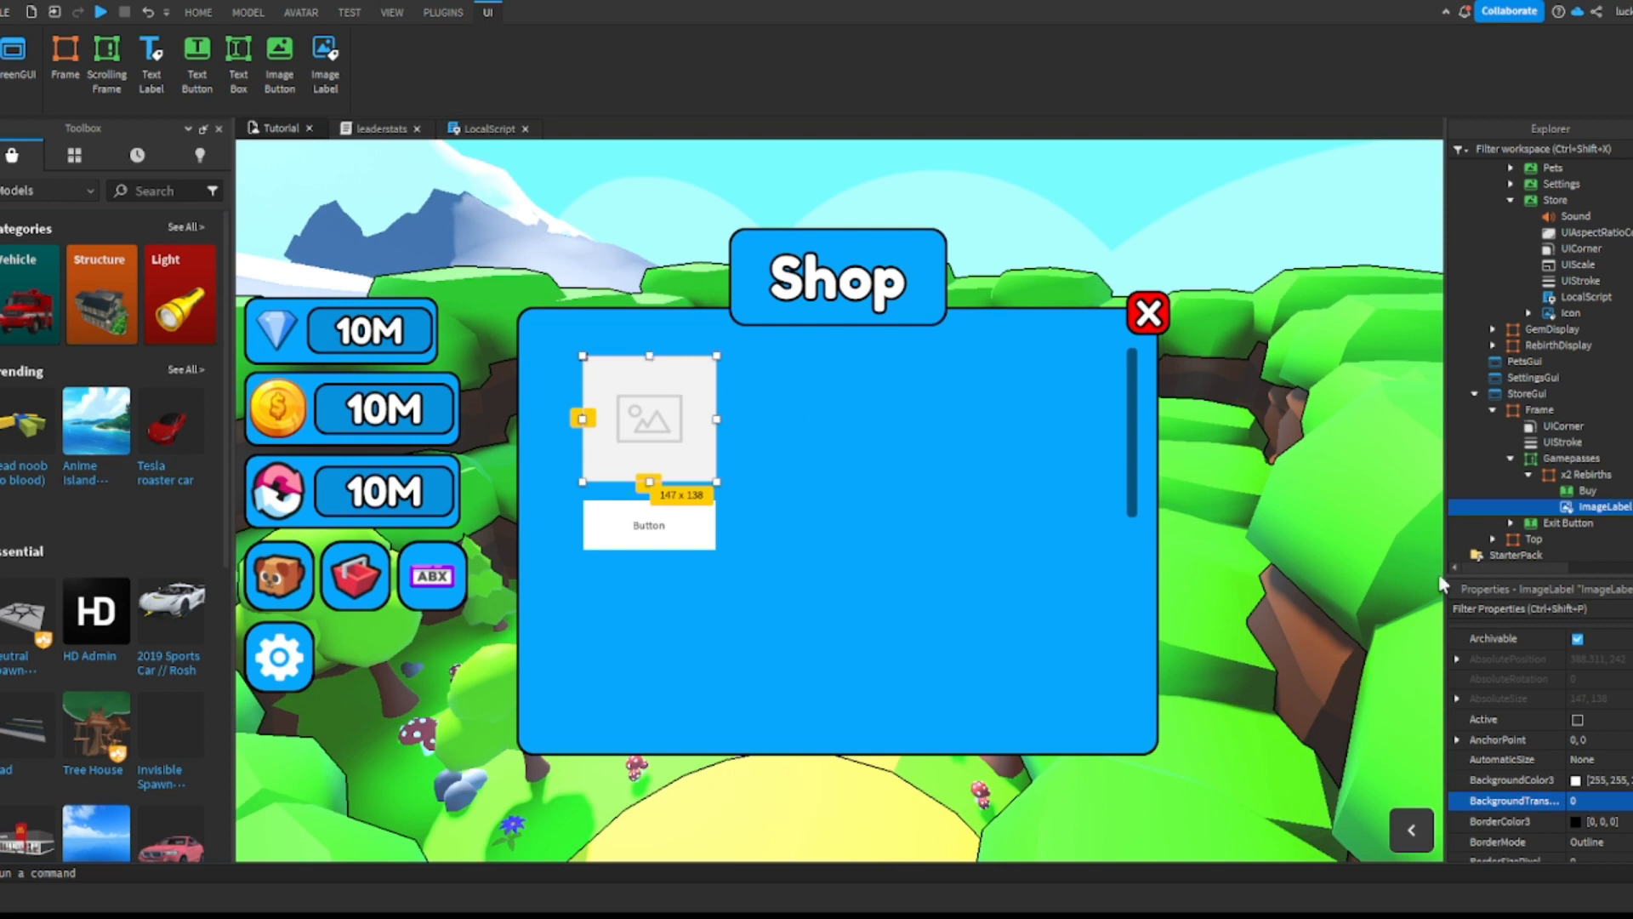
# Step: Set the ImageLabel's image to the round 2x rebirth icon asset
pyautogui.scroll(-4, 1584, 715)
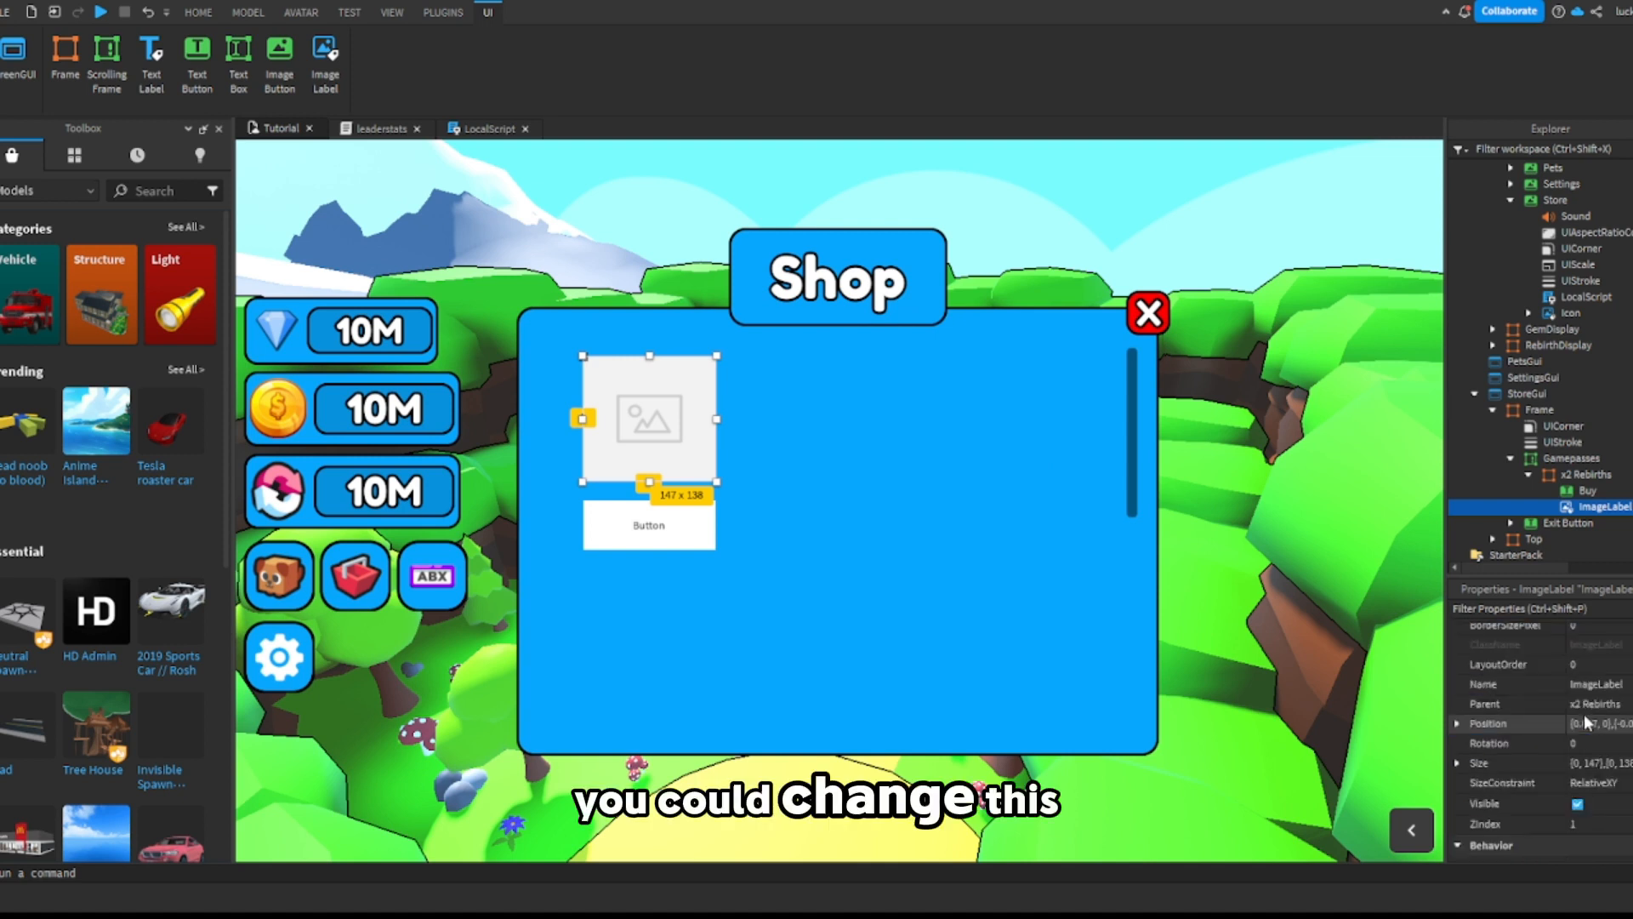
pyautogui.scroll(5, 1584, 714)
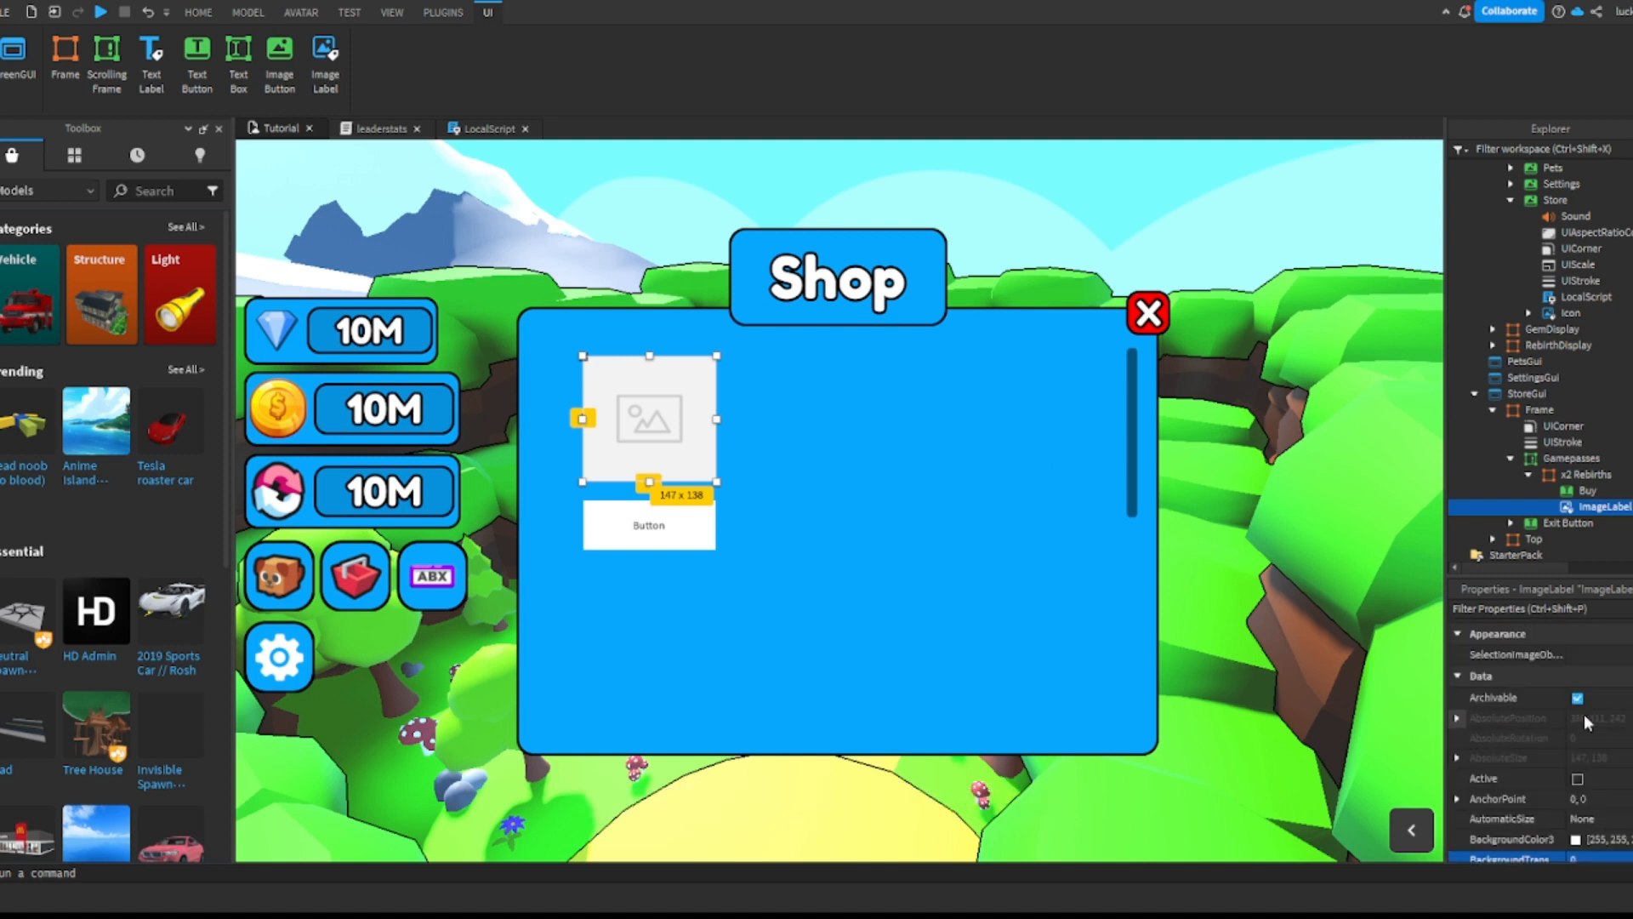
pyautogui.scroll(-5, 1584, 719)
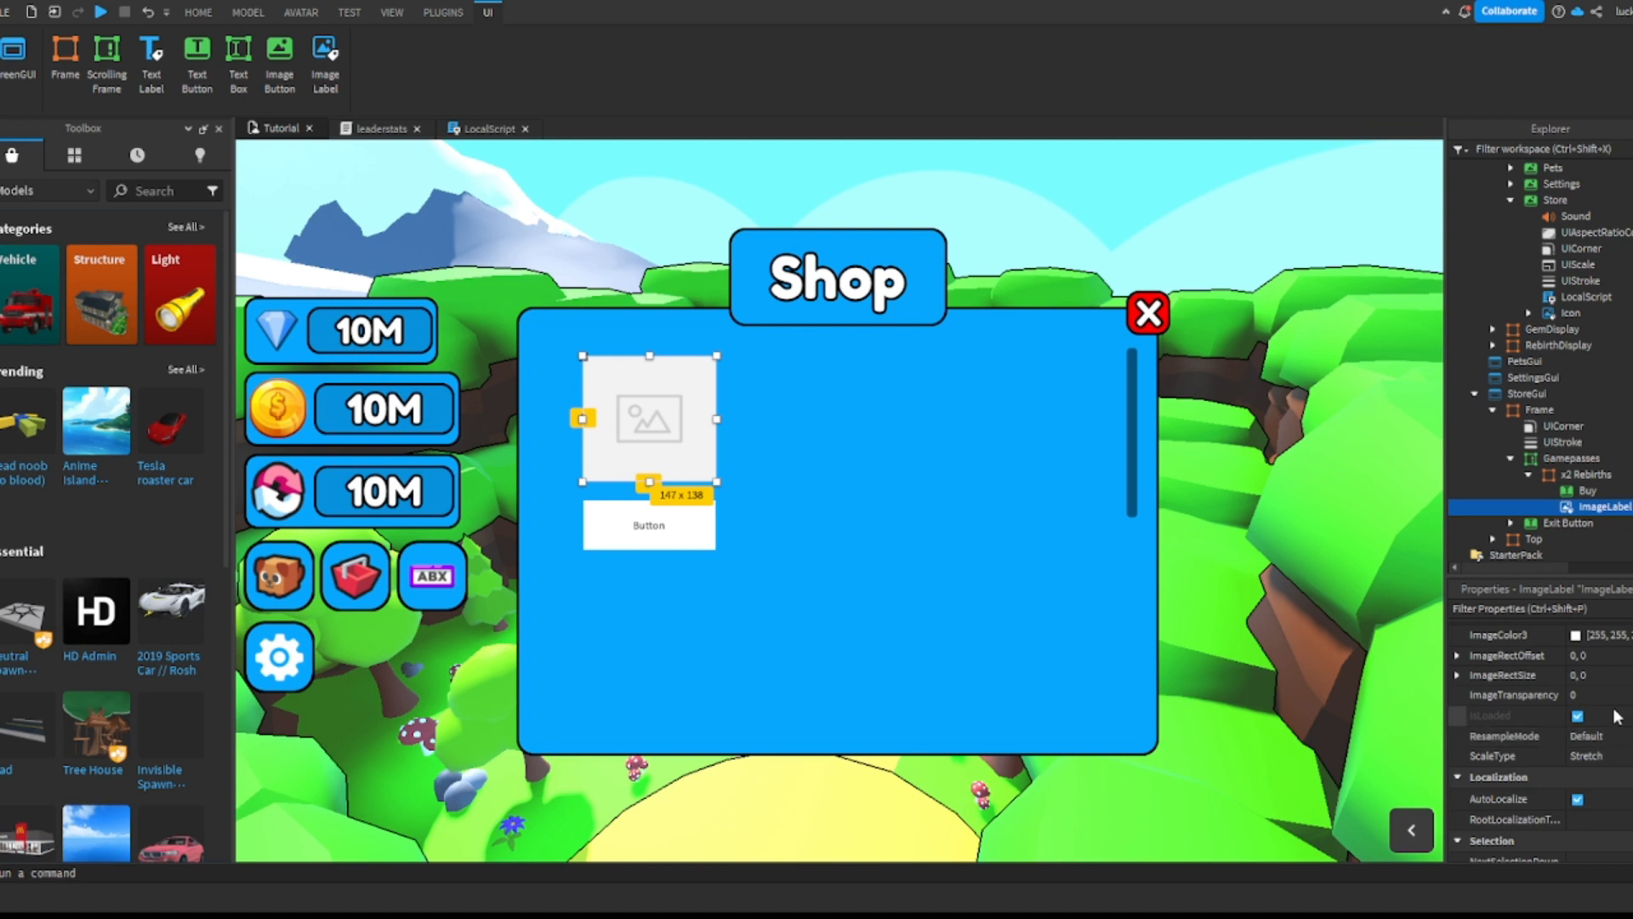
pyautogui.click(1588, 791)
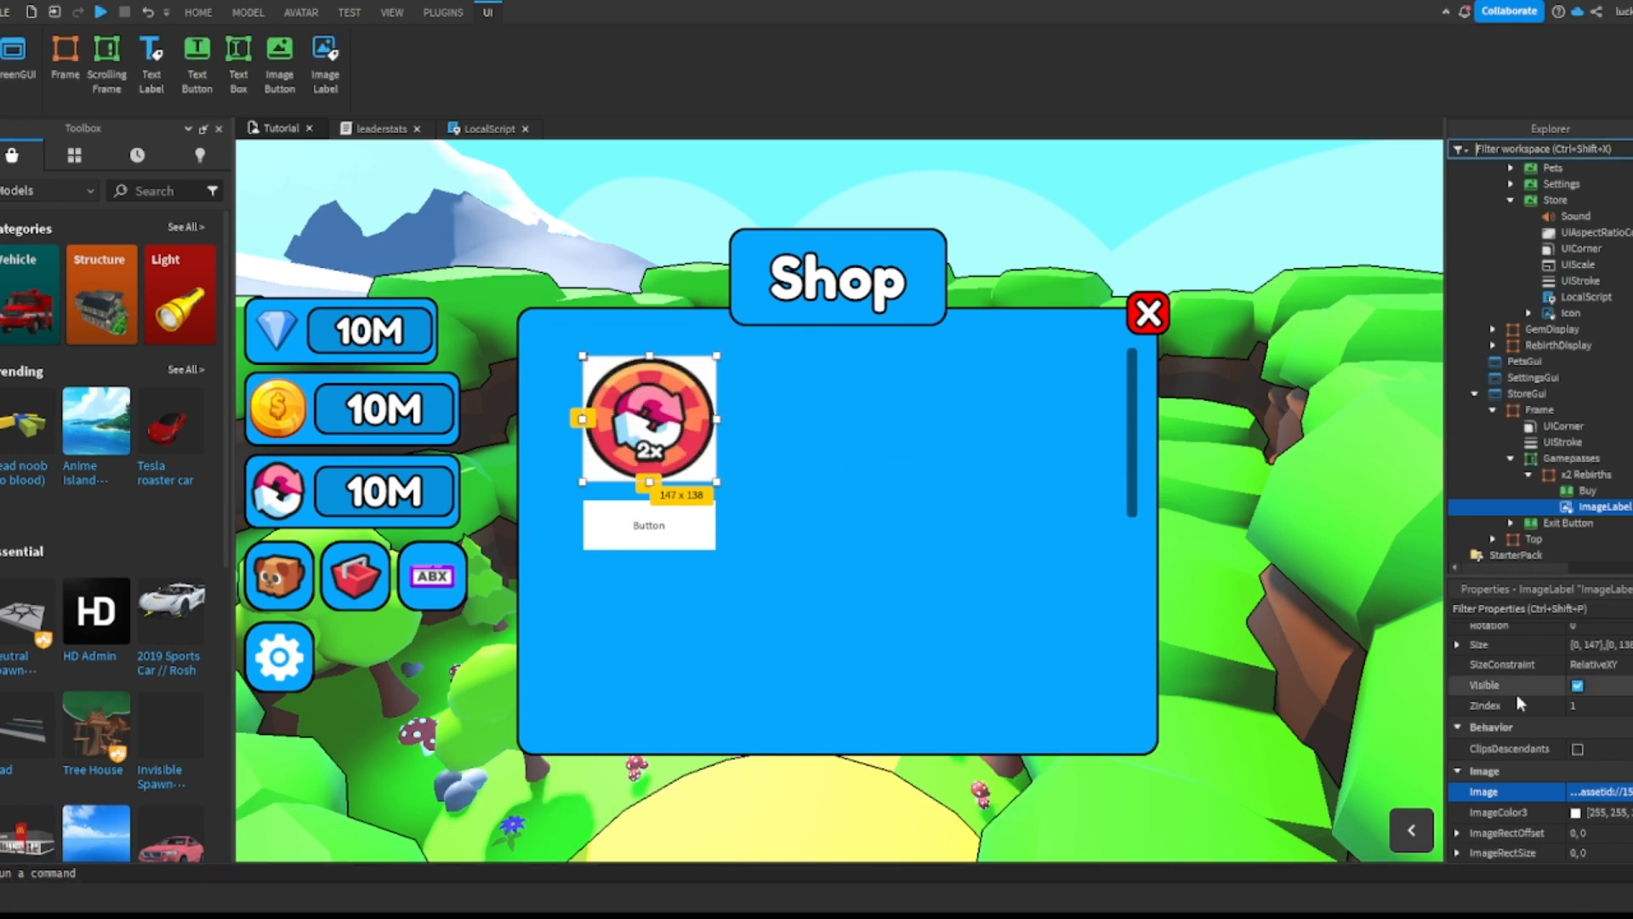
# Step: Set the ImageLabel's background transparency to 1 and stretch its size to about 147 x 142
pyautogui.scroll(-3, 1584, 771)
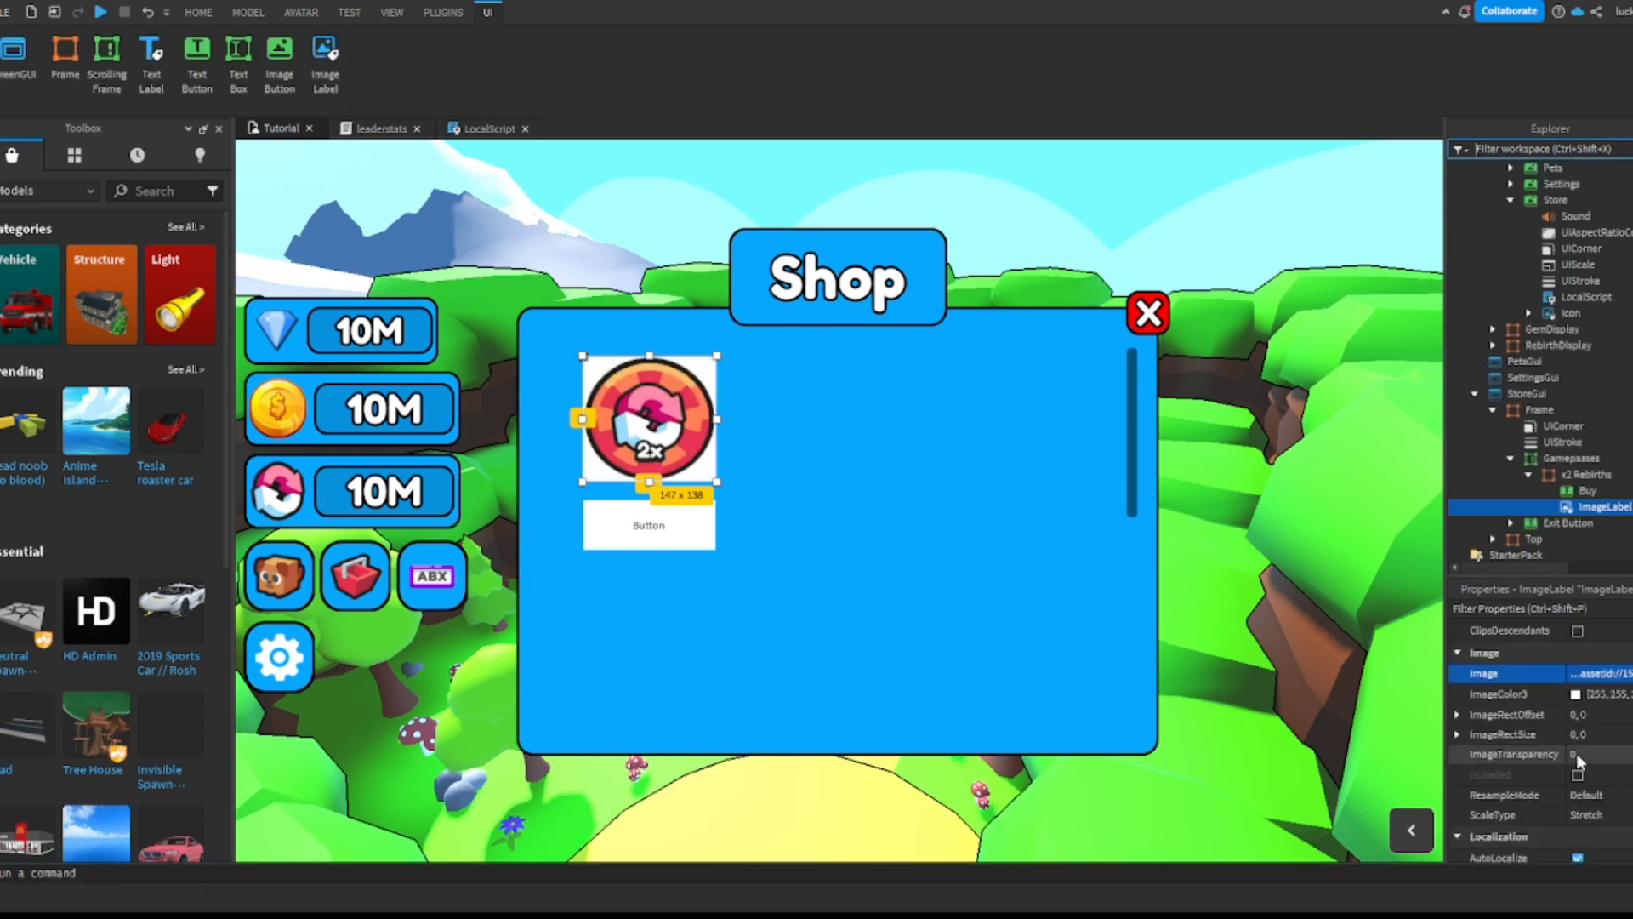
pyautogui.scroll(5, 1580, 753)
pyautogui.click(1591, 800)
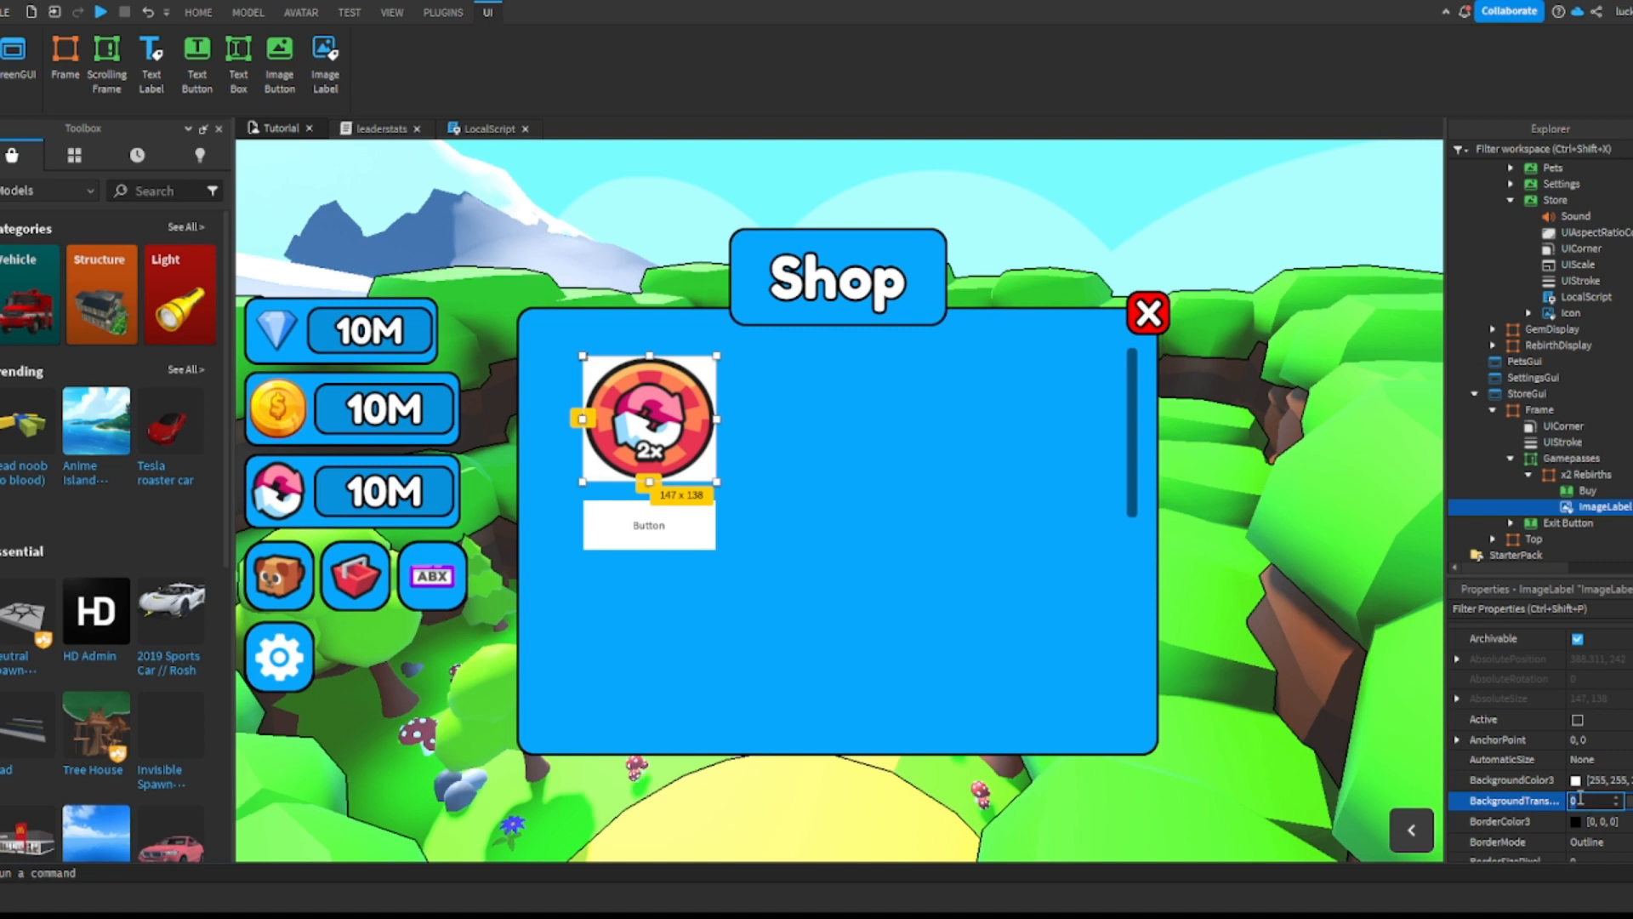
pyautogui.write('1')
pyautogui.press('Return')
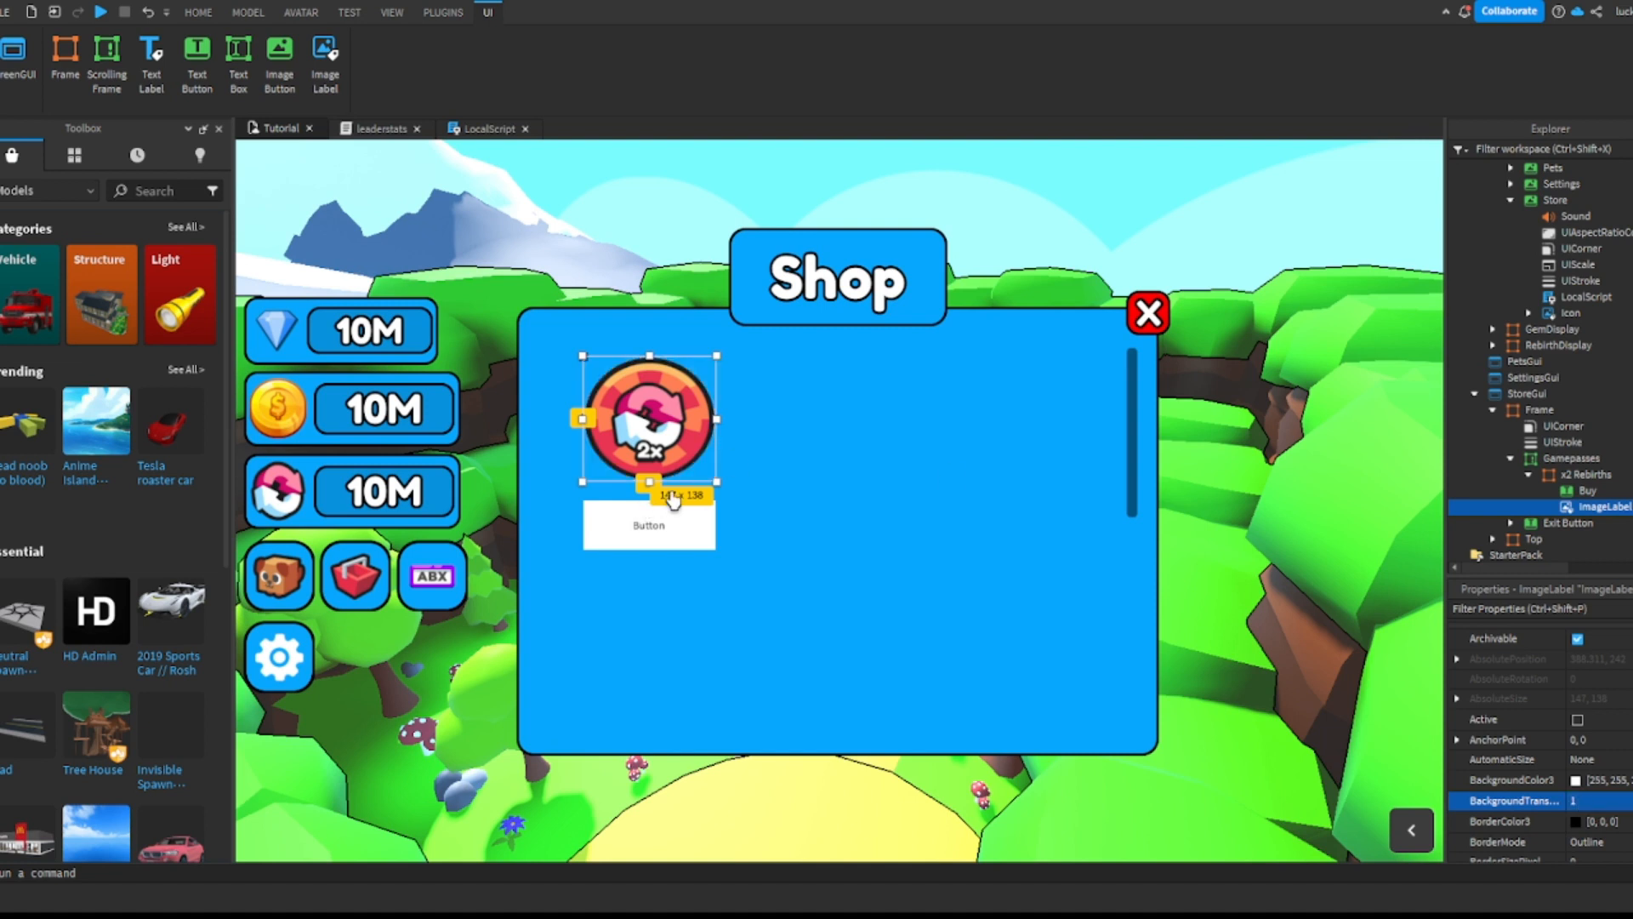
pyautogui.moveTo(717, 483); pyautogui.dragTo(718, 487)
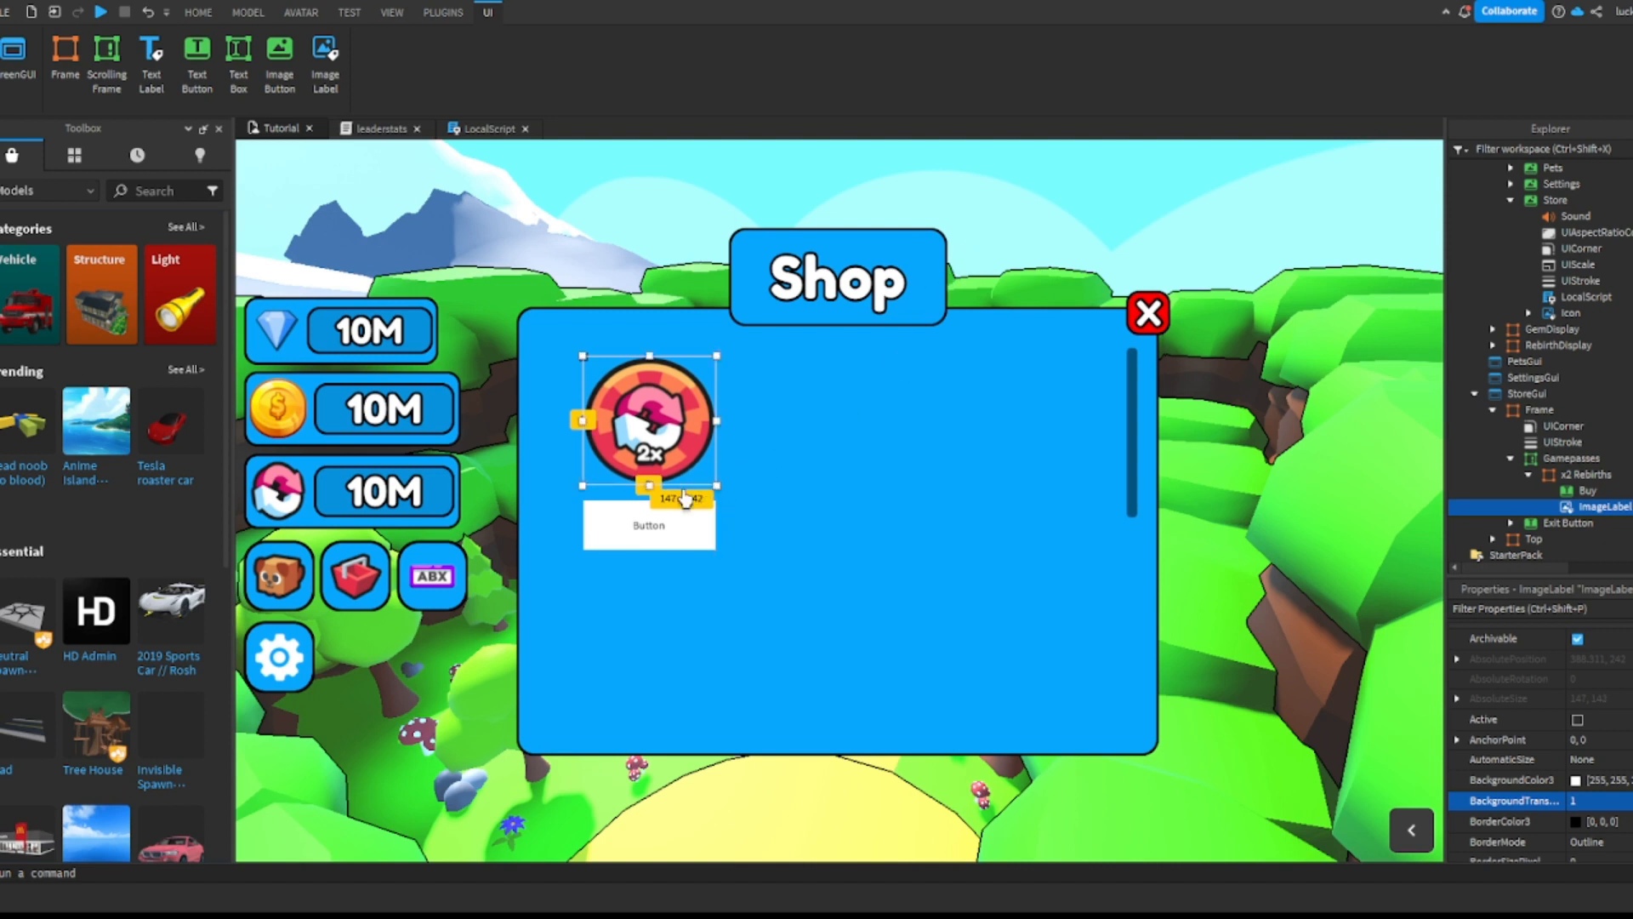
# Step: Set the Buy button's background color to bright green (0, 255, 0)
pyautogui.click(687, 533)
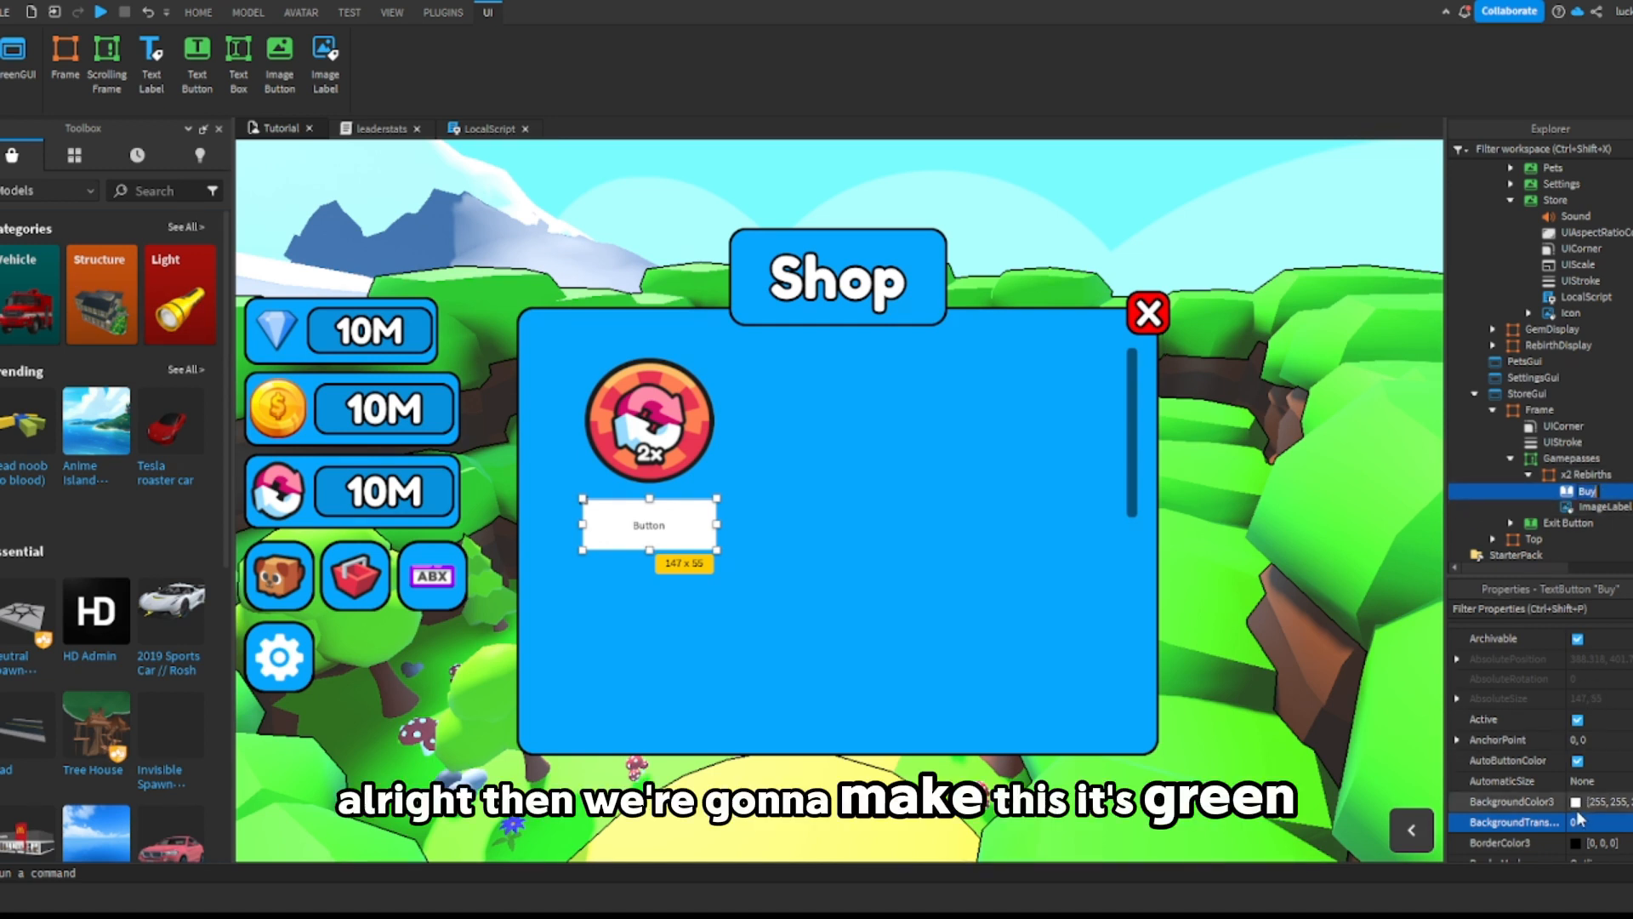
pyautogui.scroll(-3, 1574, 791)
pyautogui.click(1582, 680)
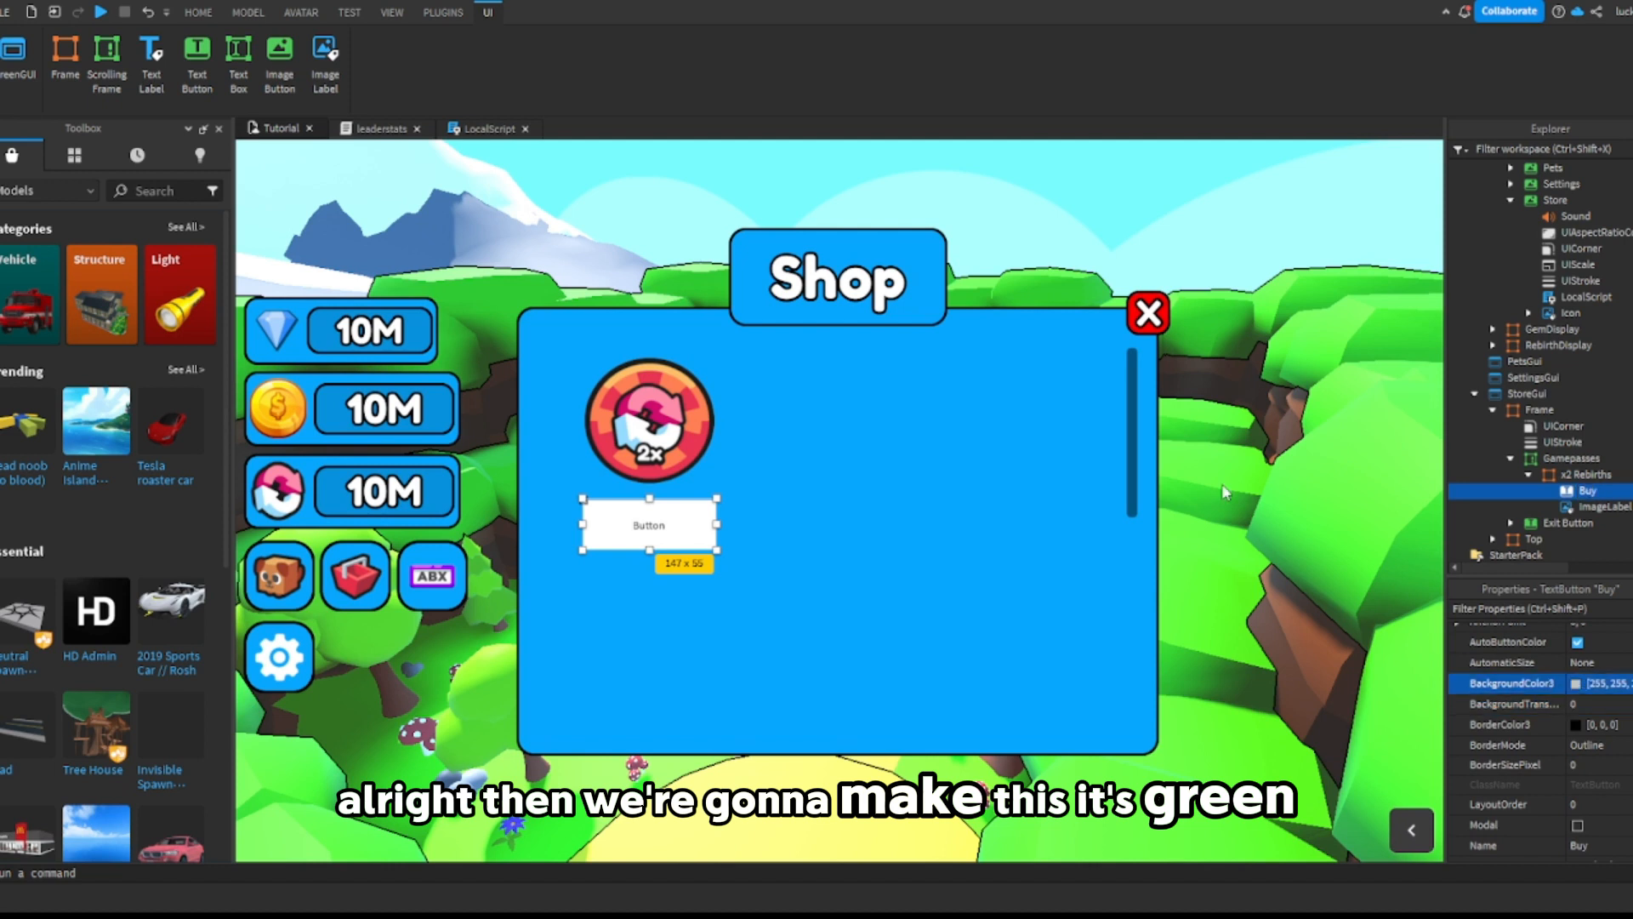
pyautogui.click(728, 312)
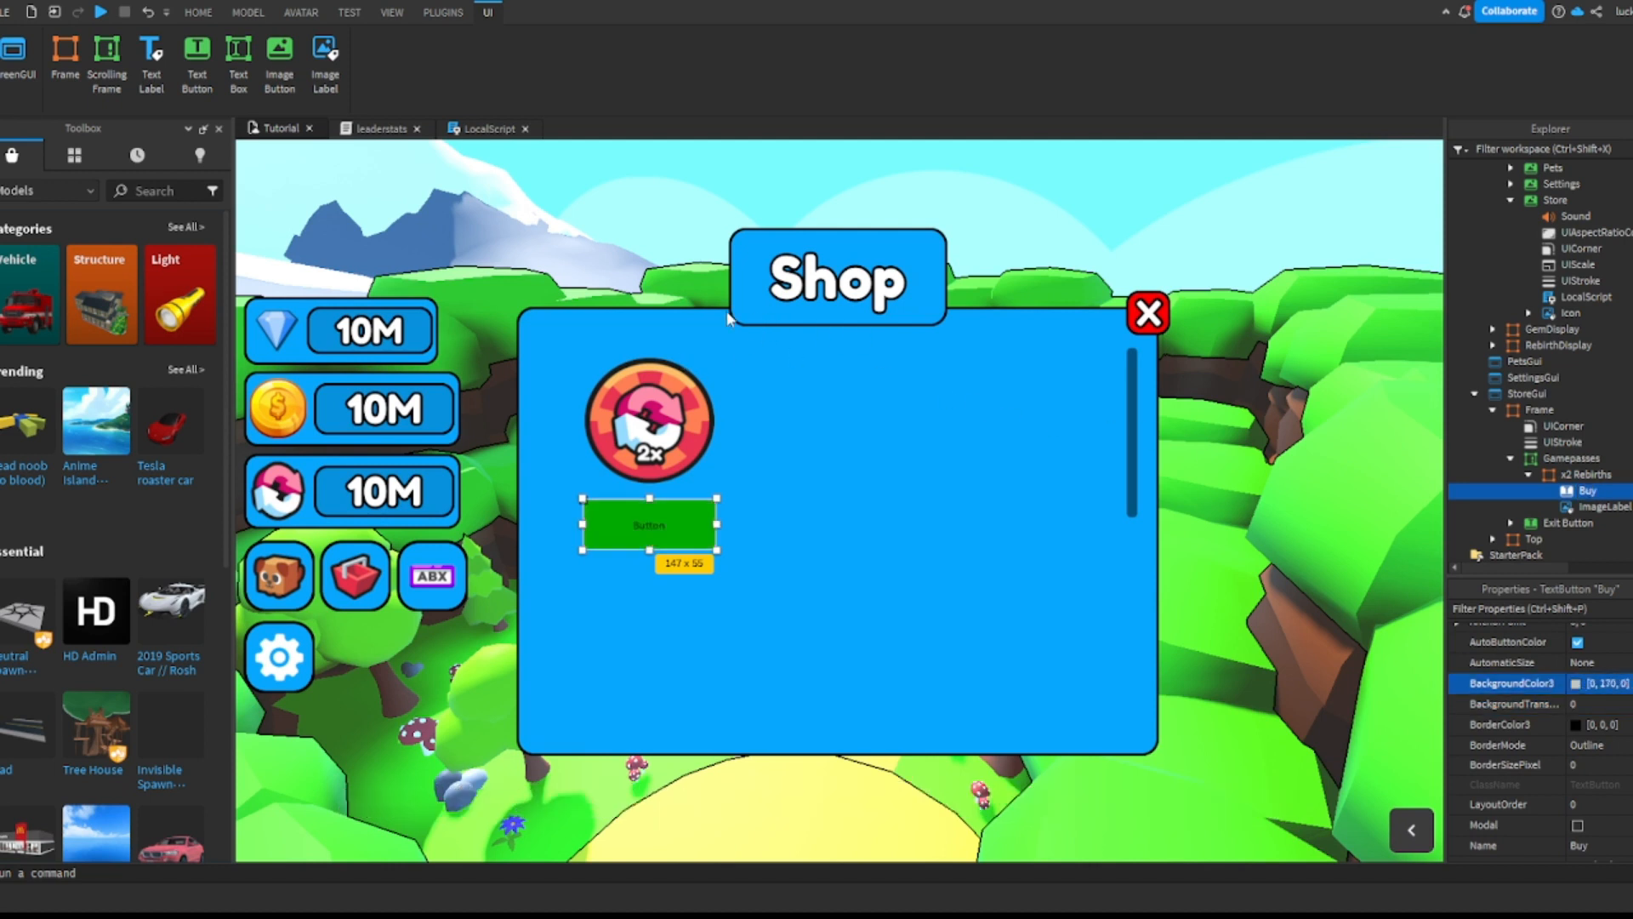
pyautogui.click(776, 313)
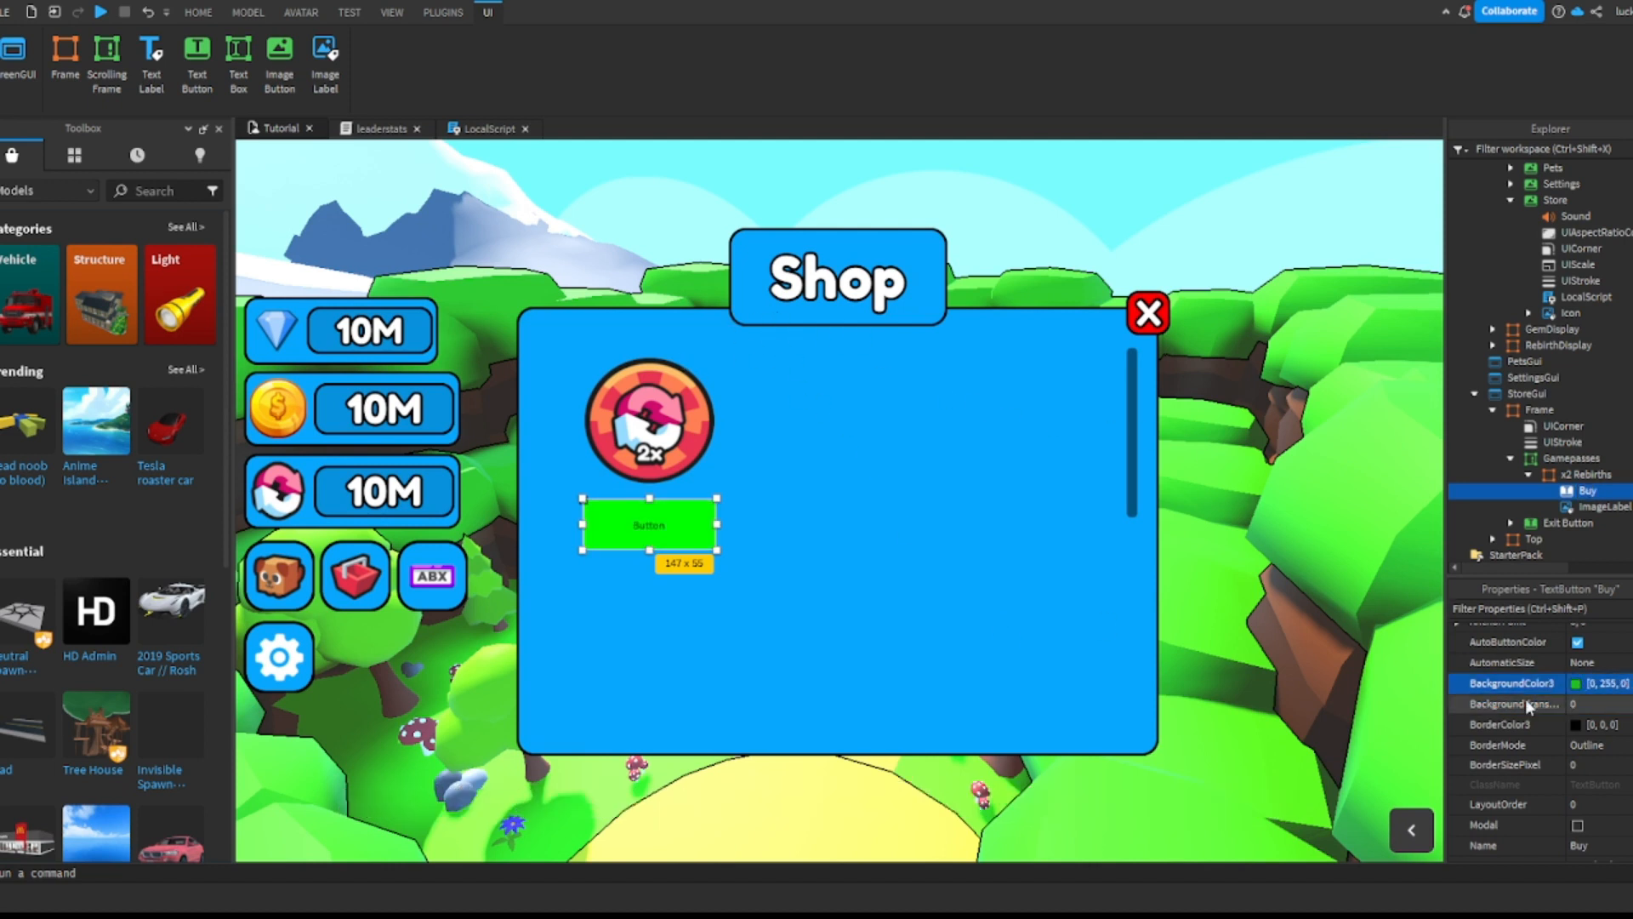
# Step: Change the Buy button's text to "Buy (10$)"
pyautogui.scroll(-10, 1565, 693)
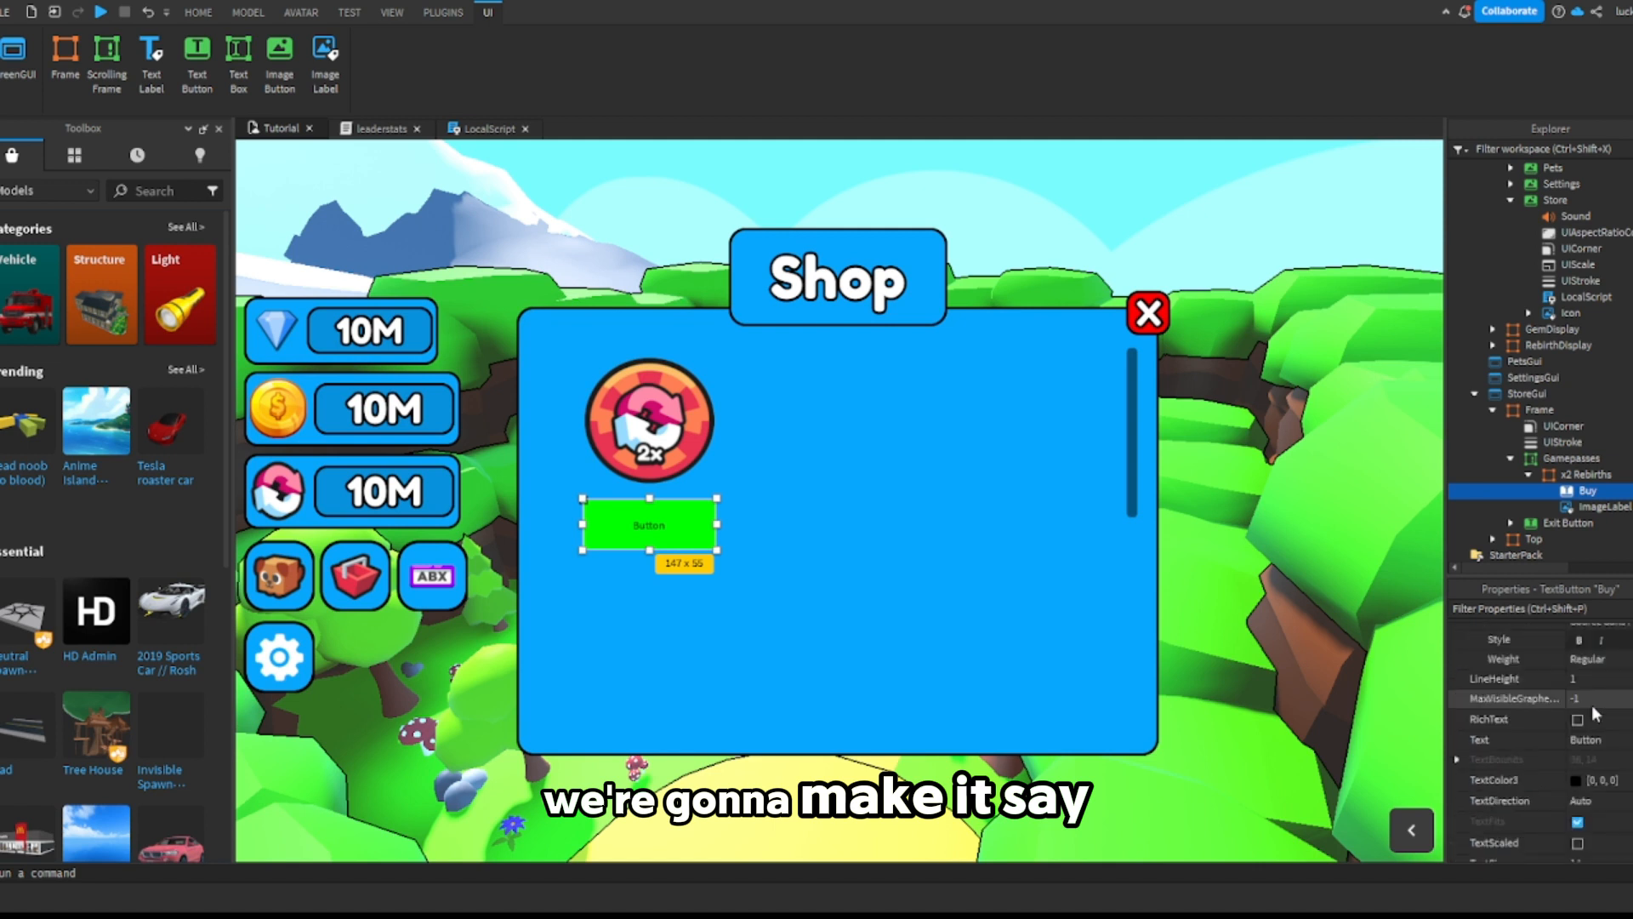
pyautogui.scroll(2, 1591, 715)
pyautogui.click(1582, 738)
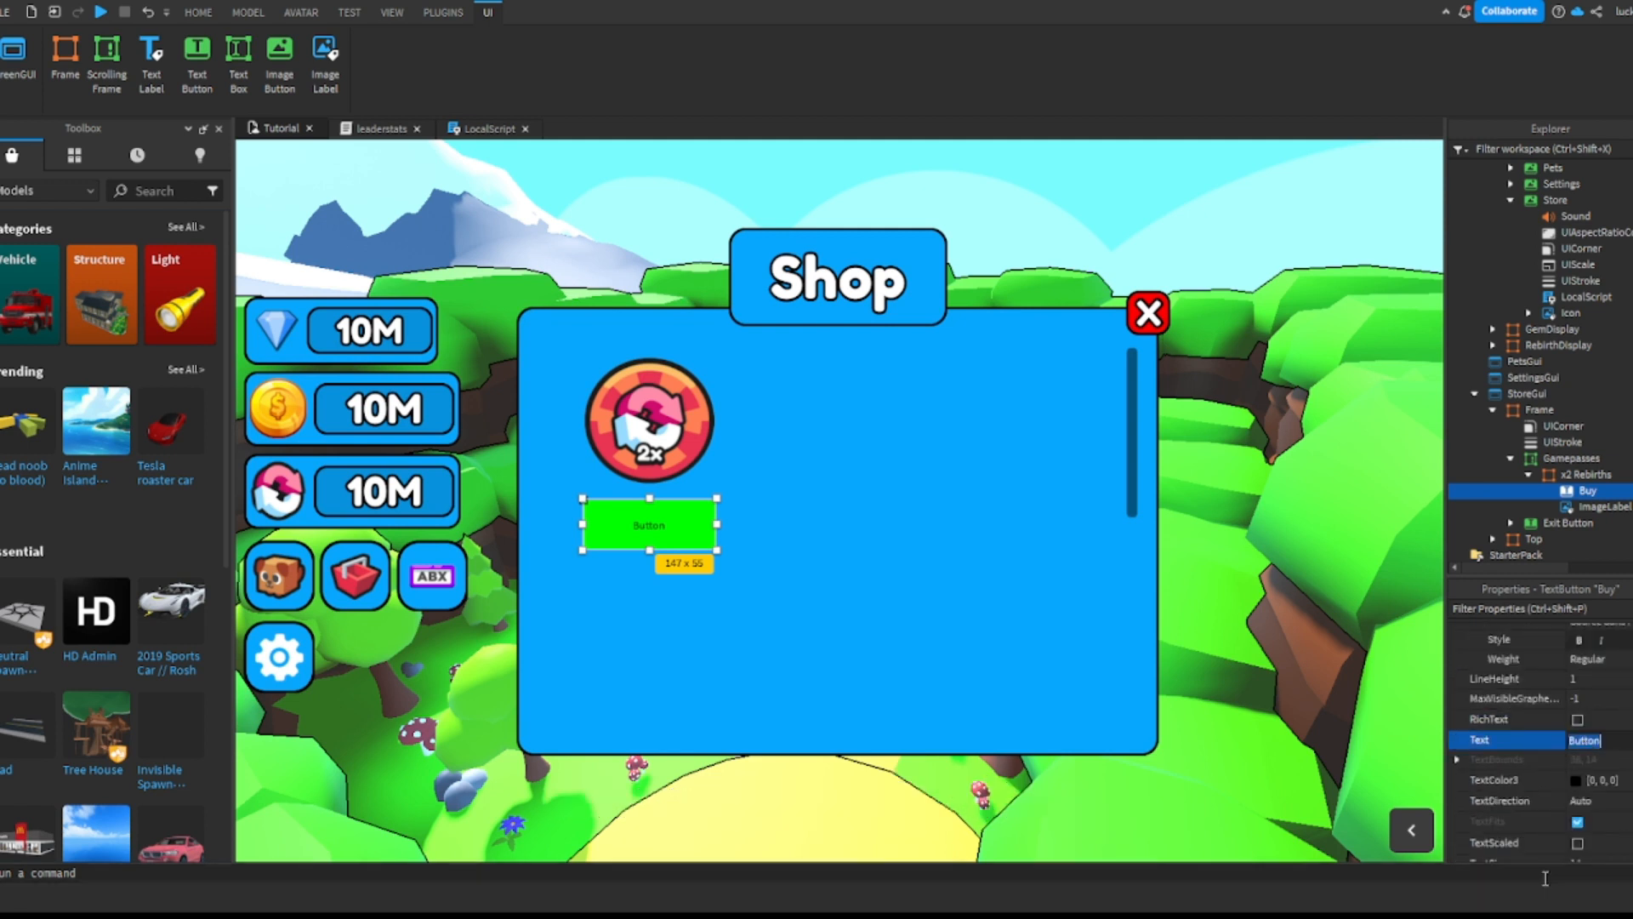
pyautogui.press('BackSpace')
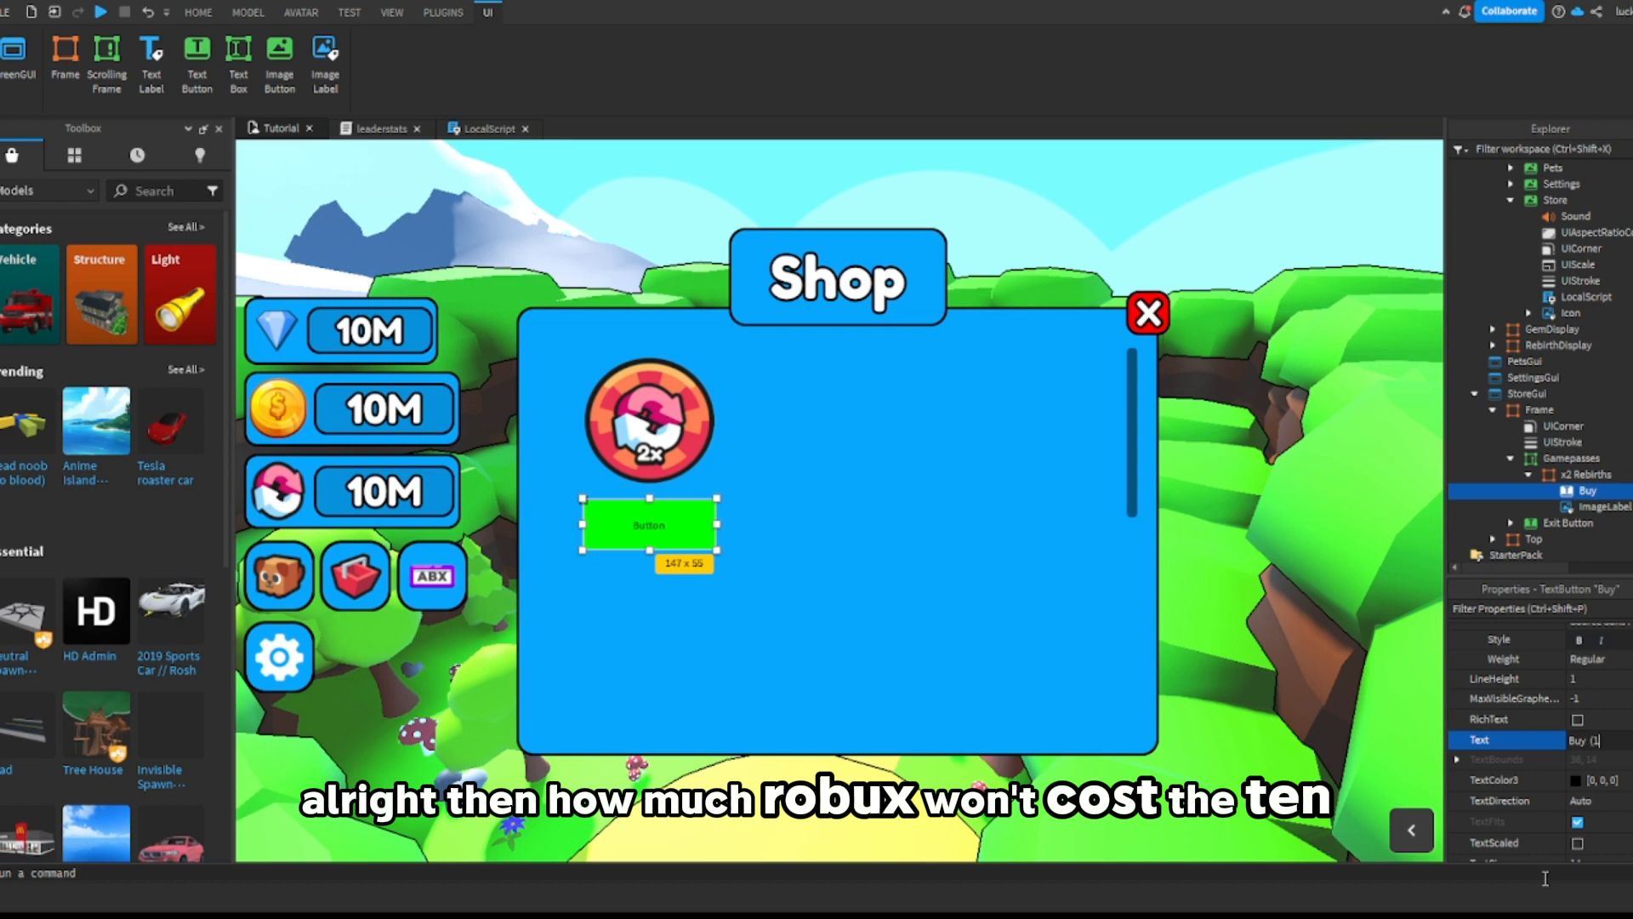
pyautogui.write('Buy (10$)')
pyautogui.press('Return')
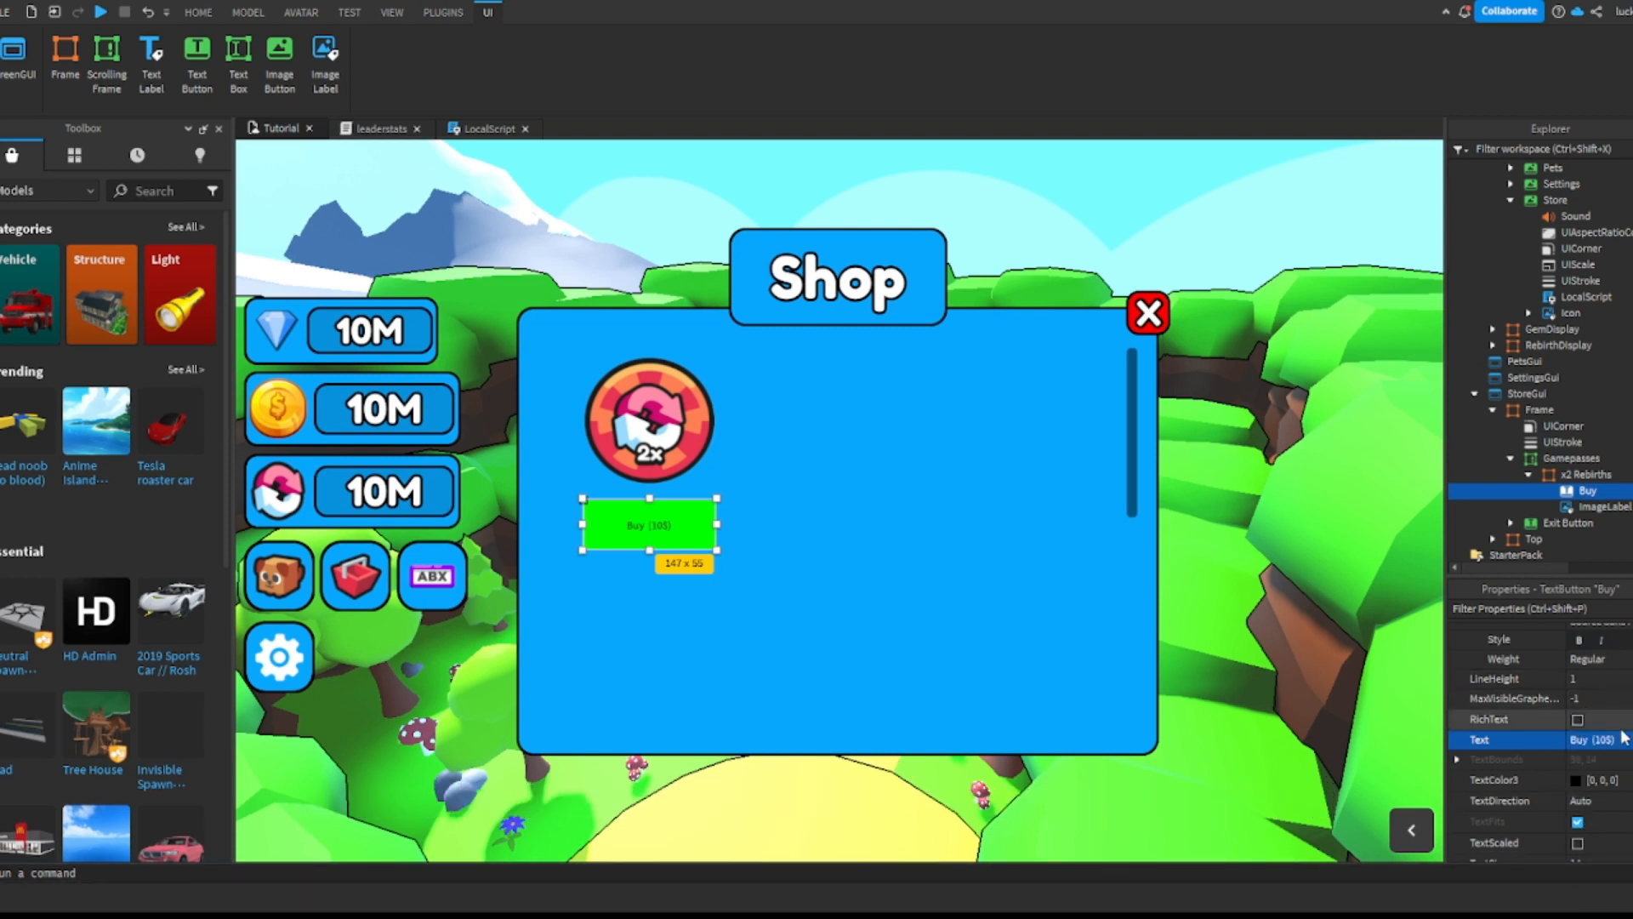
# Step: Change the price in the Buy button's text so it reads "Buy (20$)"
pyautogui.scroll(-3, 1623, 723)
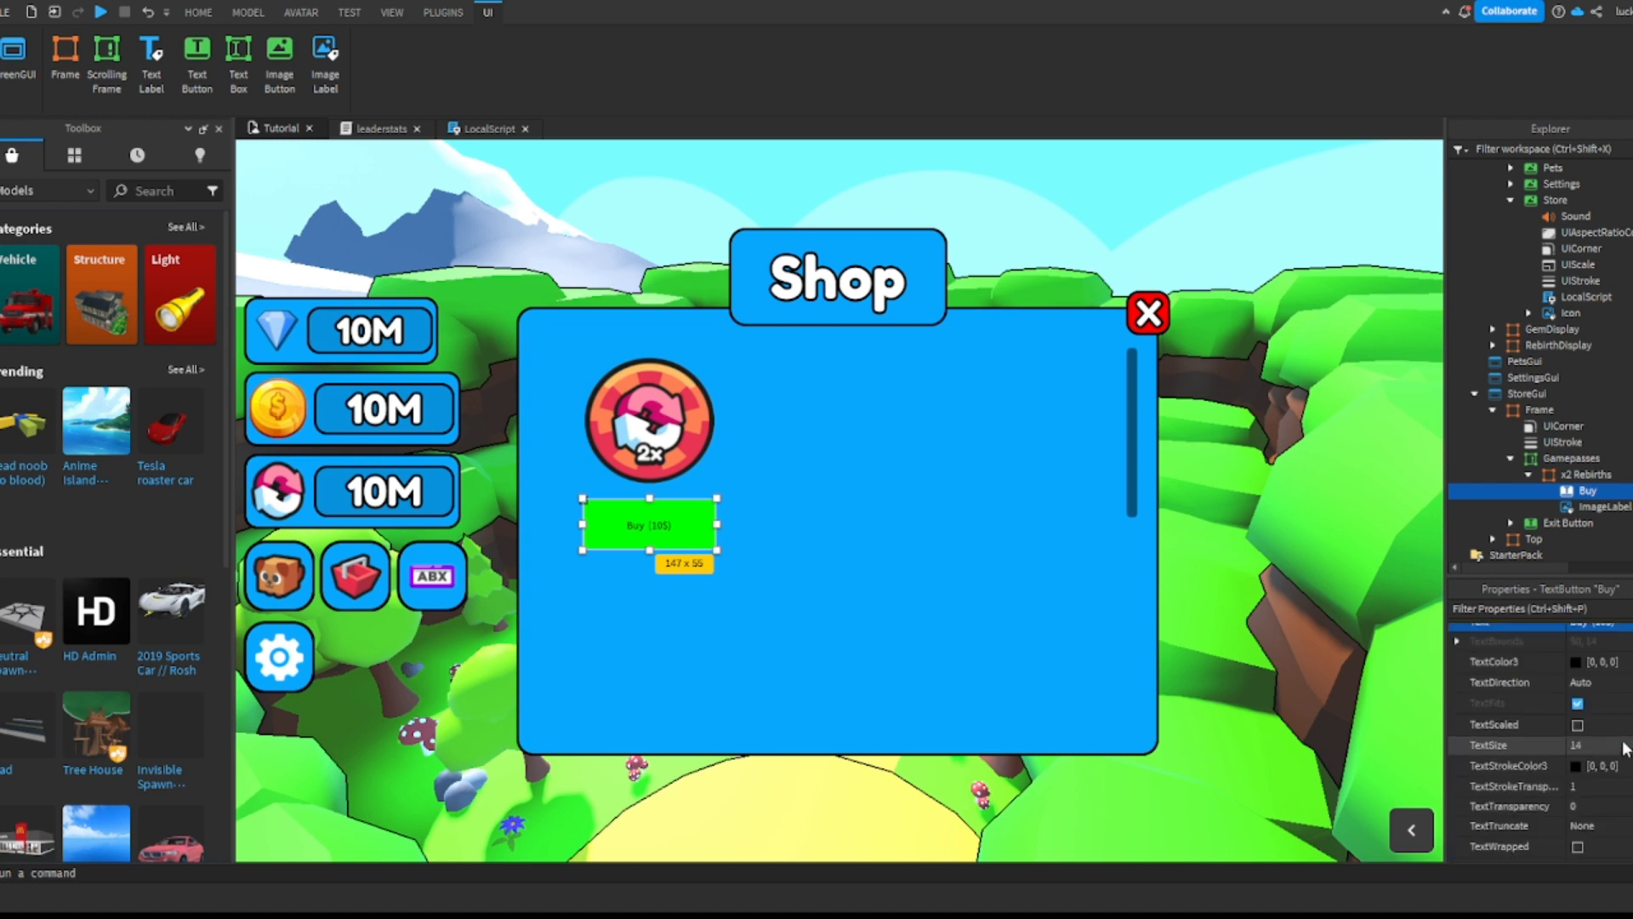
pyautogui.scroll(-5, 1612, 757)
pyautogui.scroll(6, 1610, 760)
pyautogui.click(1603, 741)
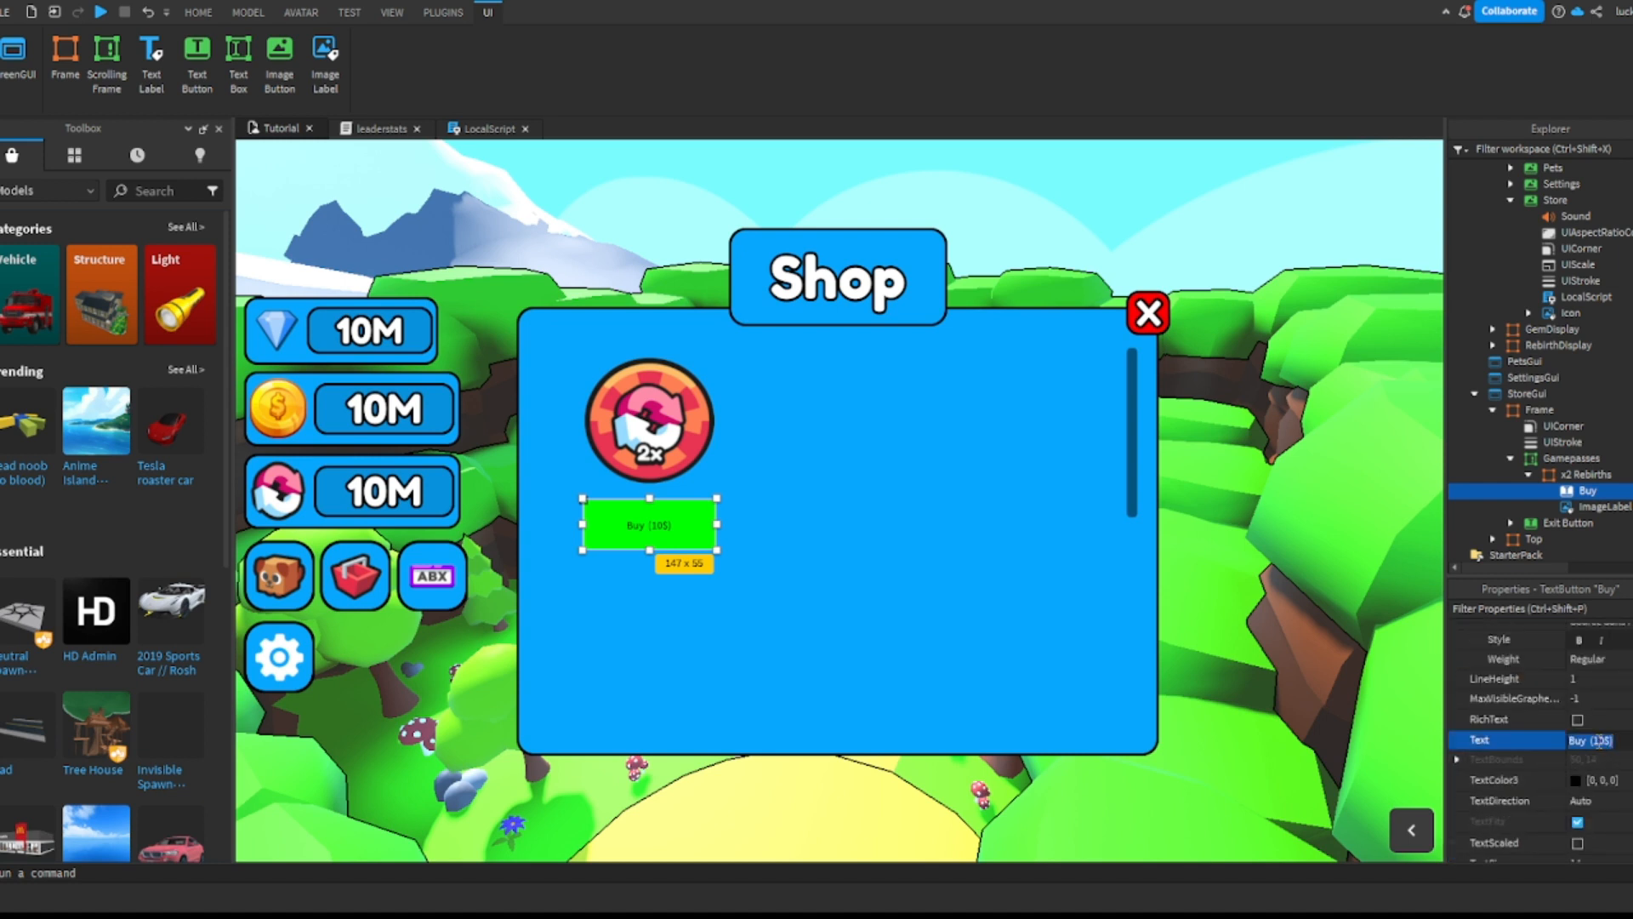
pyautogui.click(1600, 741)
pyautogui.press('BackSpace')
pyautogui.write('2')
pyautogui.press('Return')
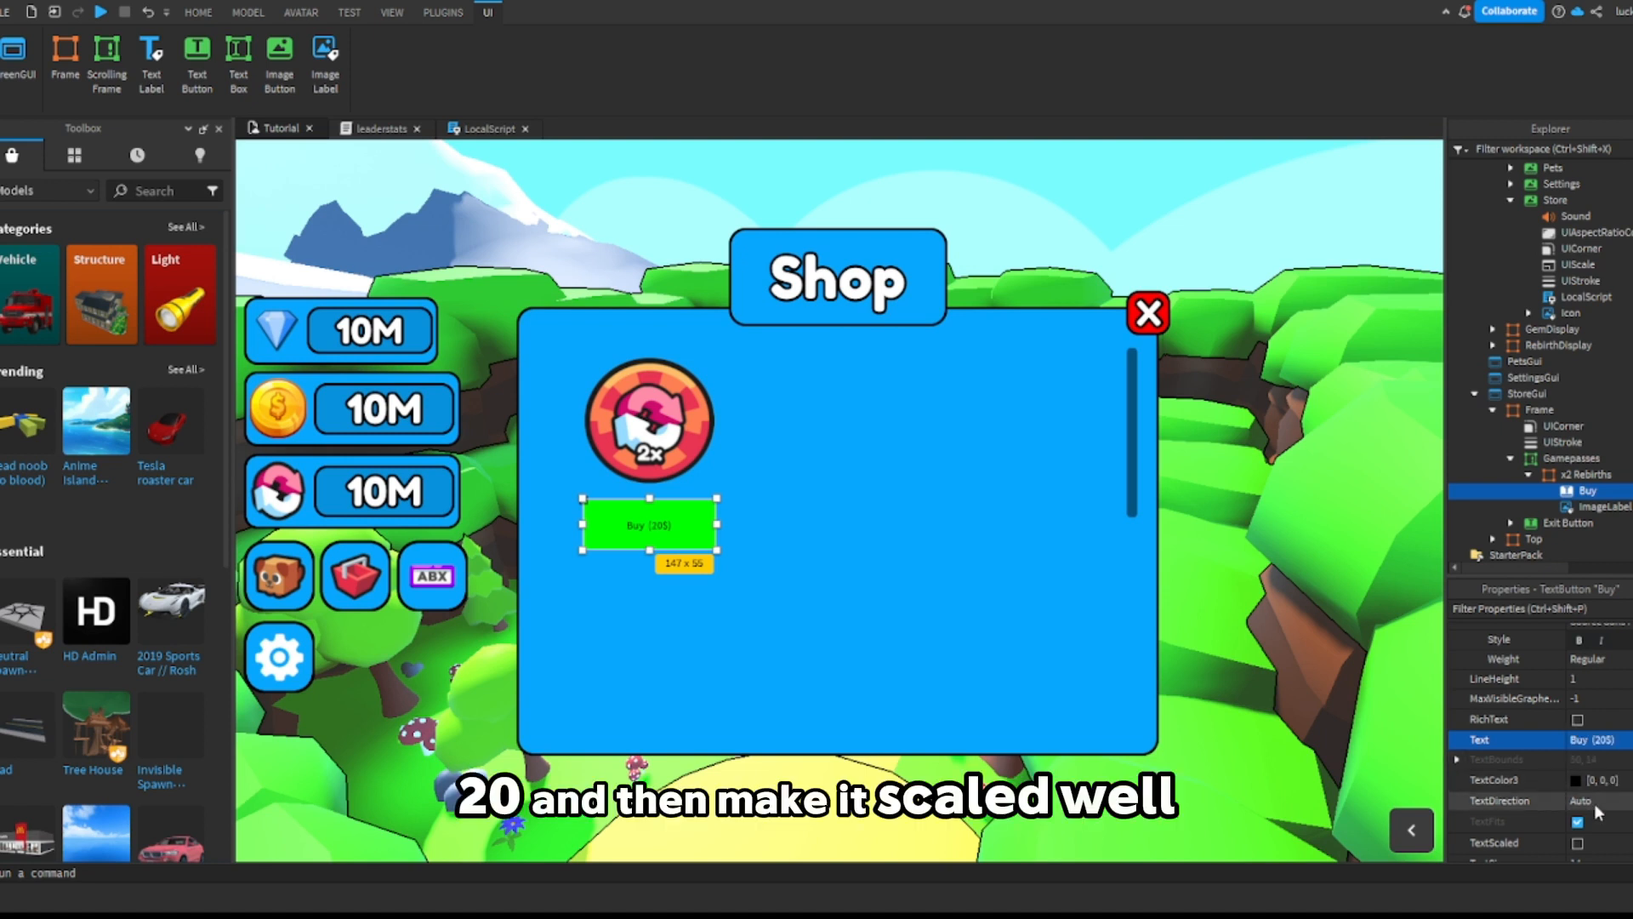
# Step: Try TextScaled on the Buy button's text and switch it back off
pyautogui.scroll(-2, 1572, 696)
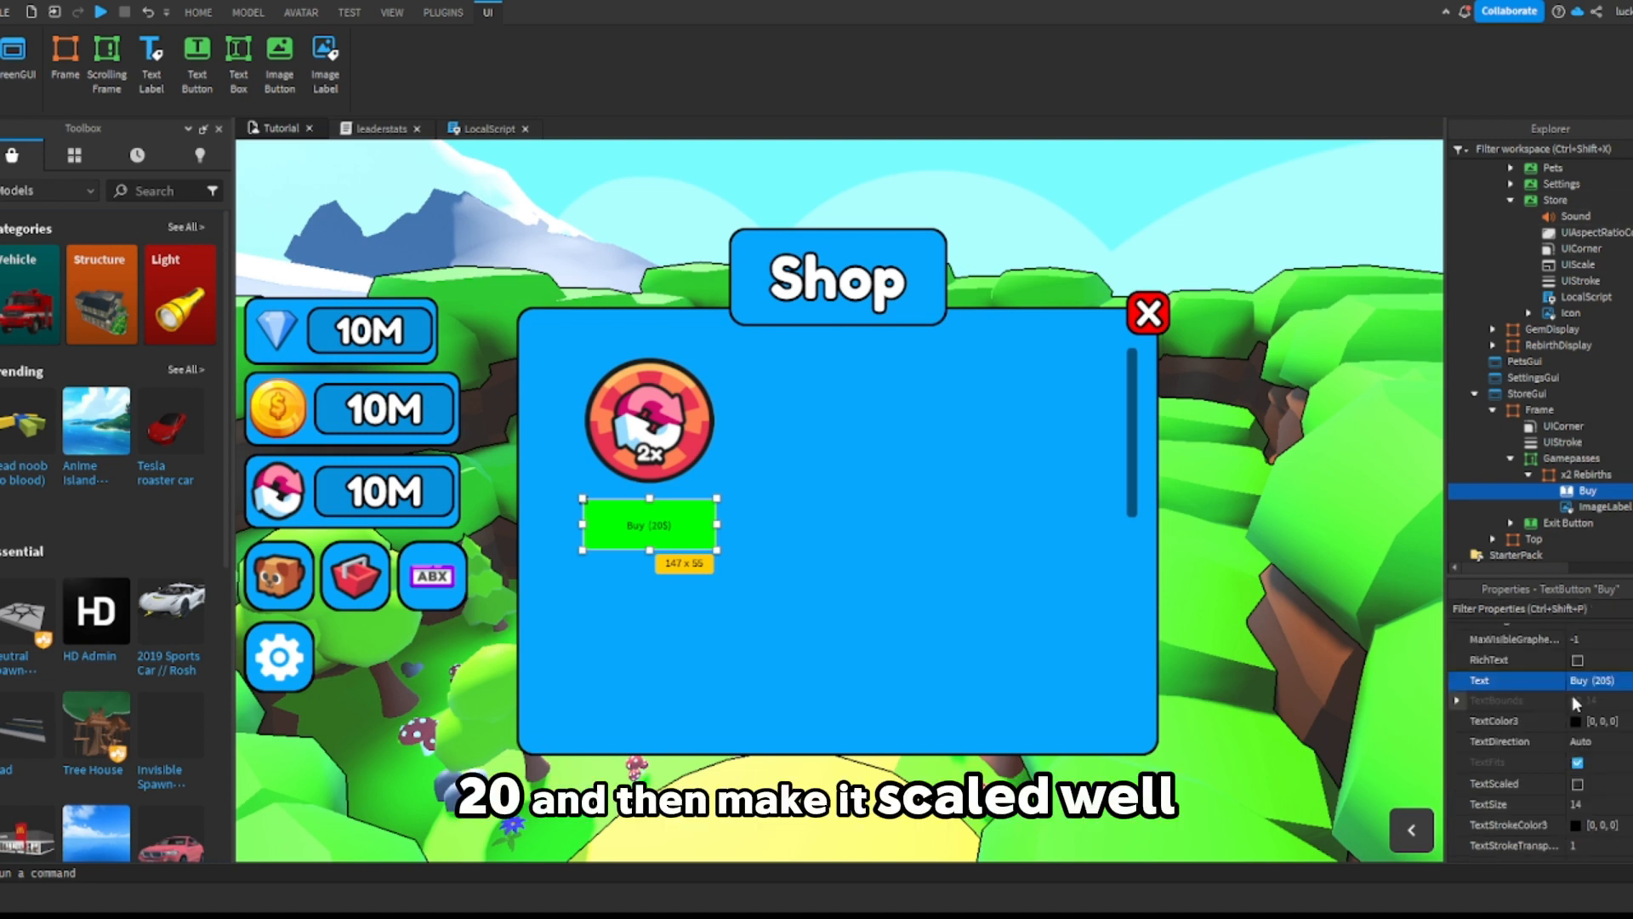
pyautogui.click(1578, 784)
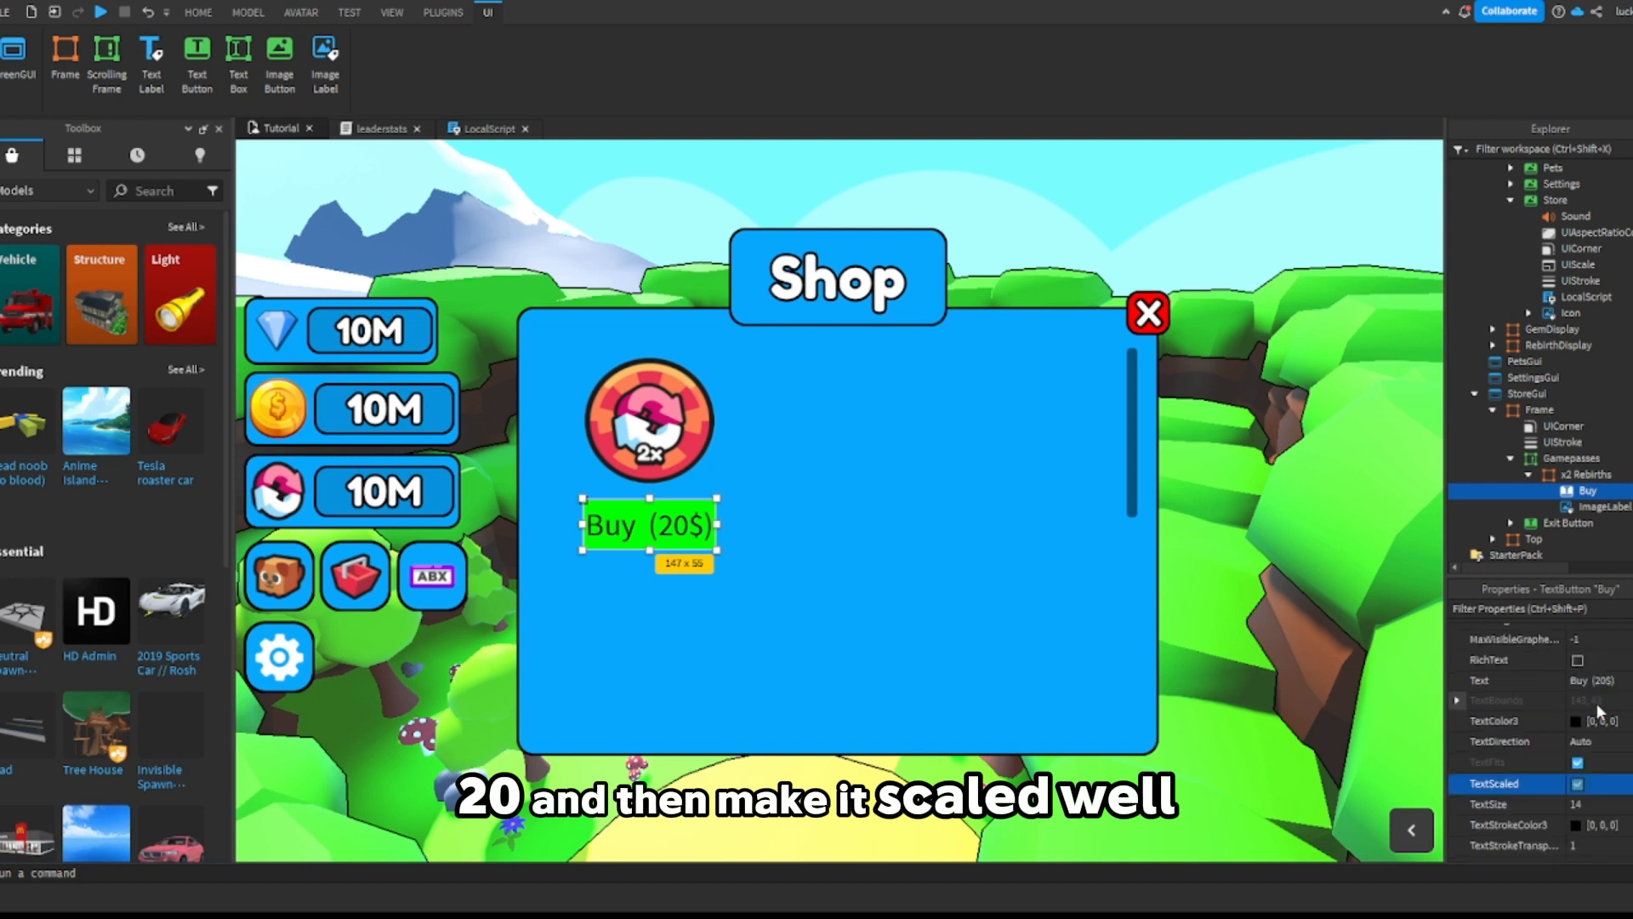
pyautogui.click(1578, 783)
pyautogui.scroll(-2, 1597, 746)
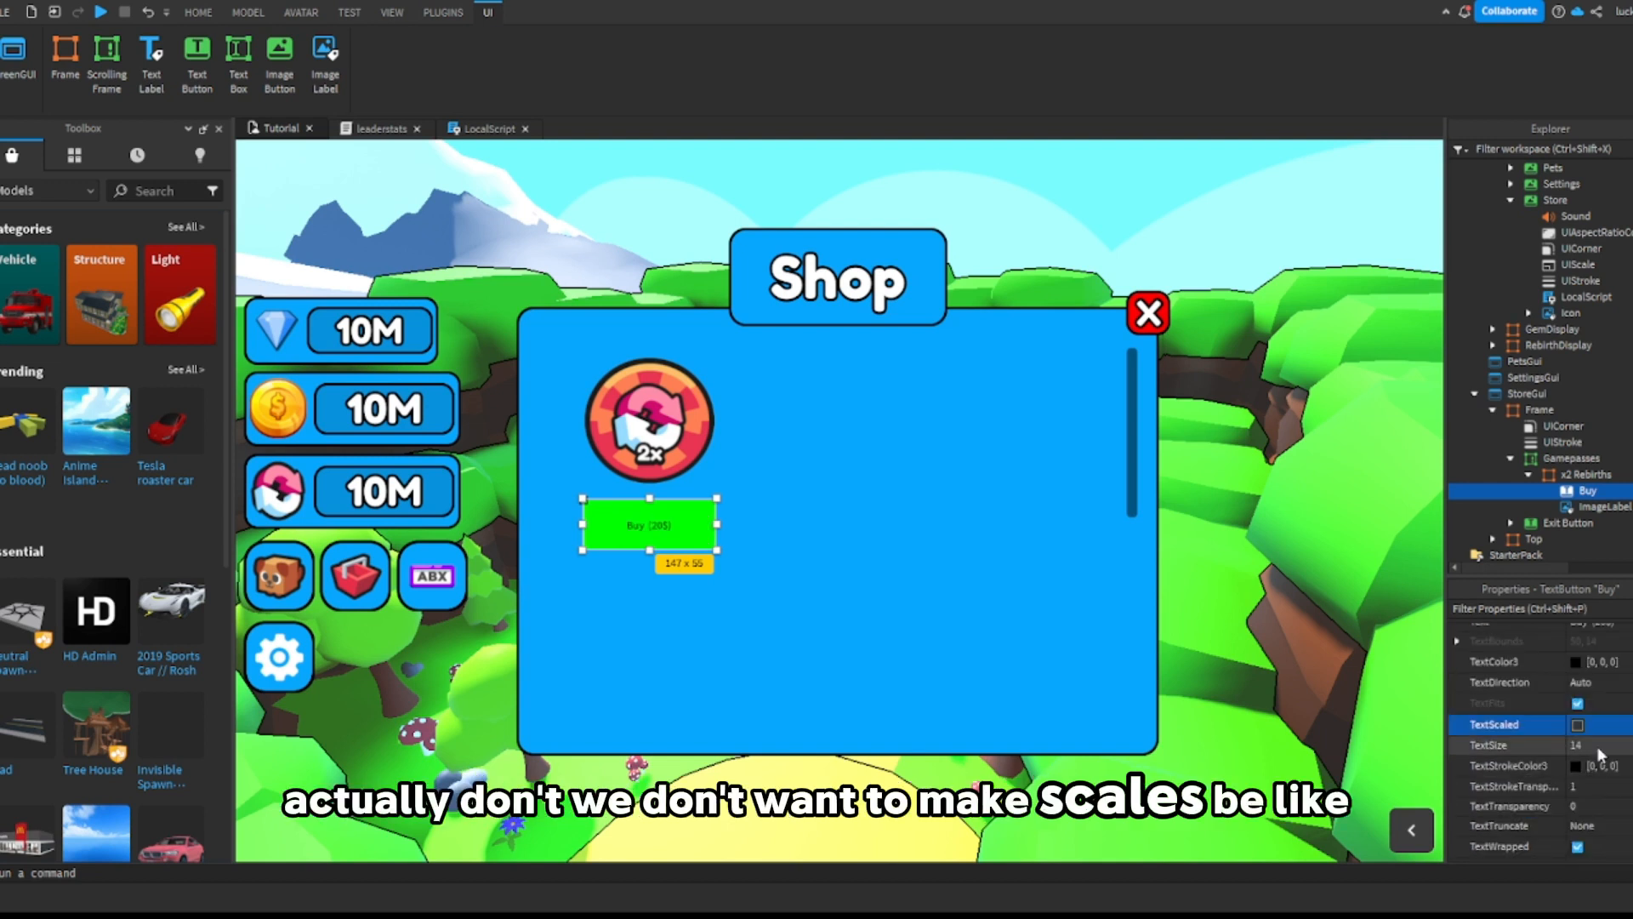
# Step: Try a text size of 40 on the Buy button
pyautogui.click(1604, 743)
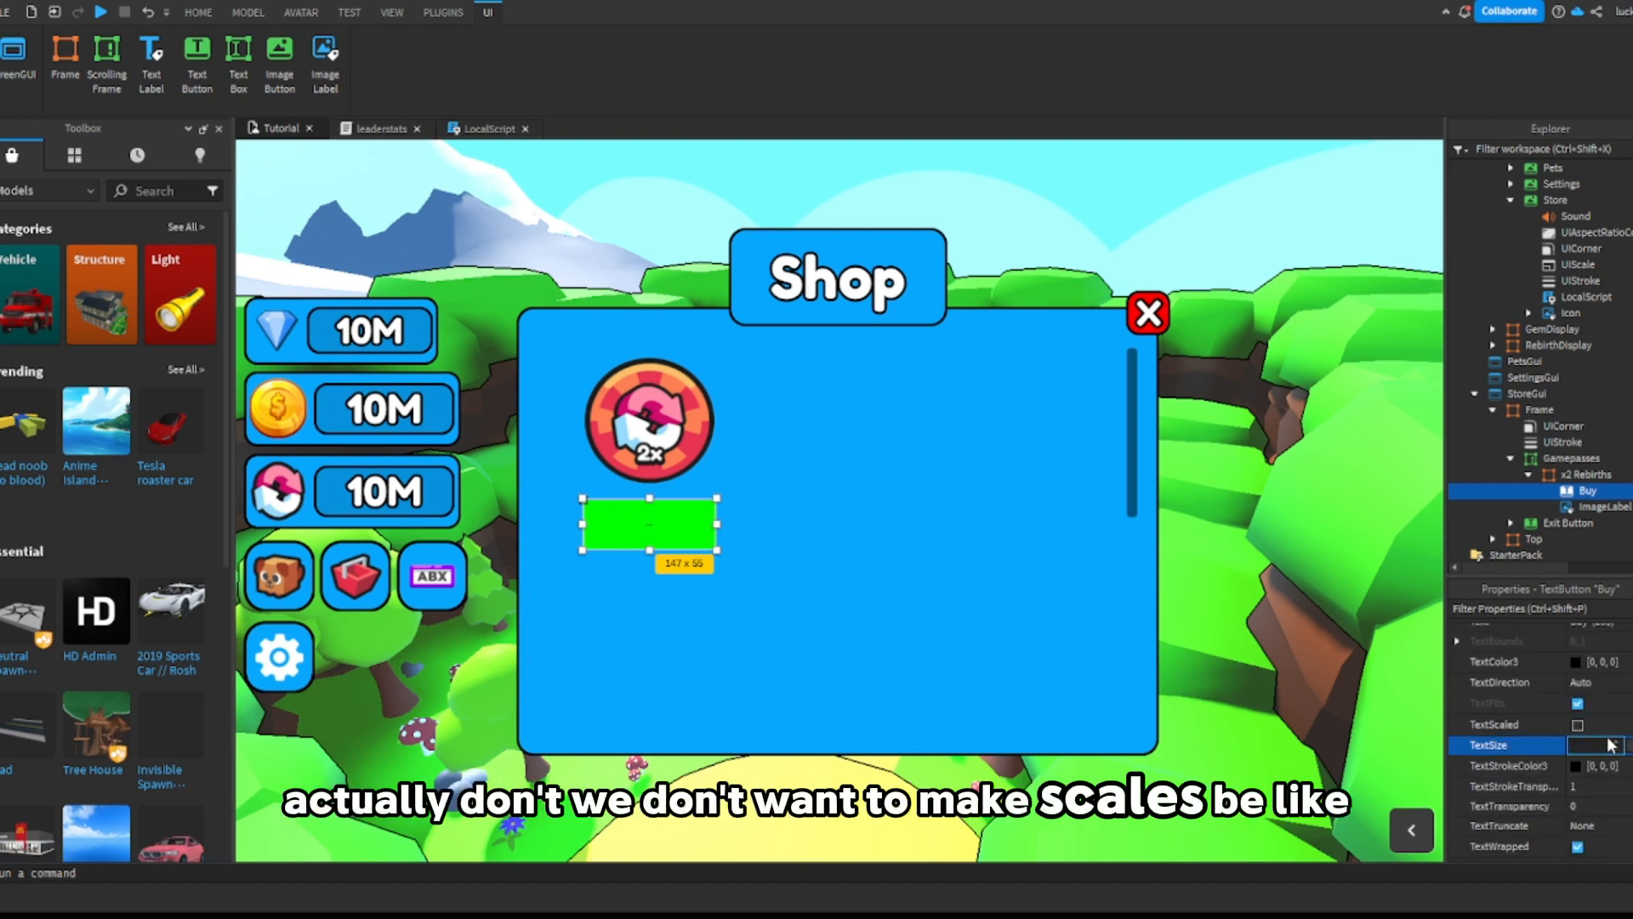
pyautogui.write('30')
pyautogui.press('BackSpace')
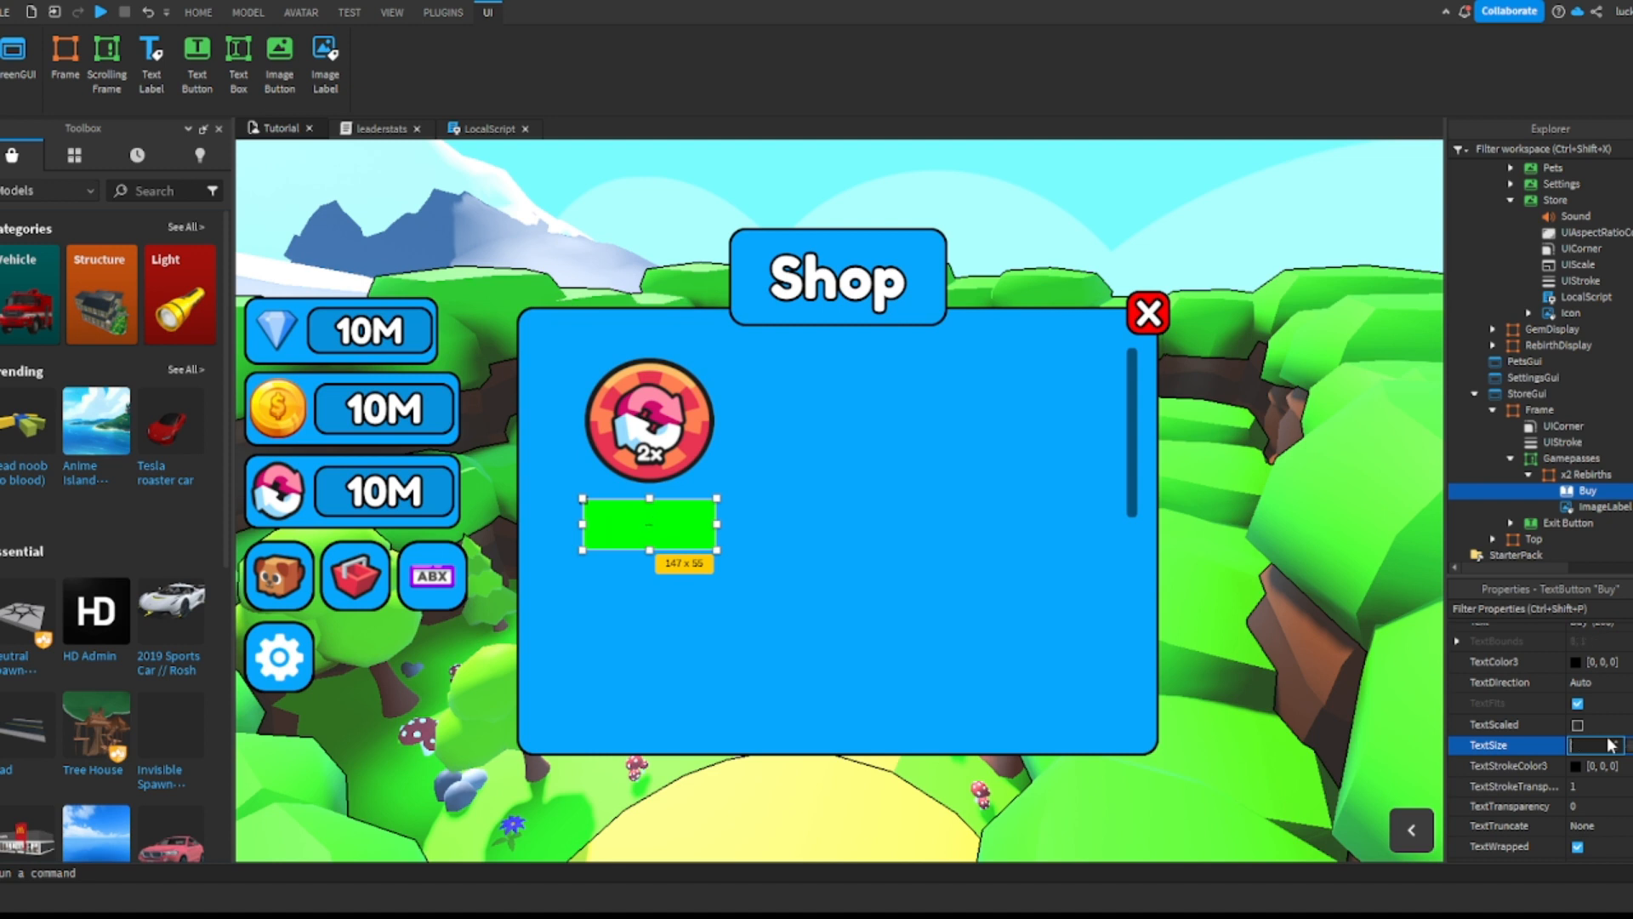
pyautogui.write('40')
pyautogui.press('Return')
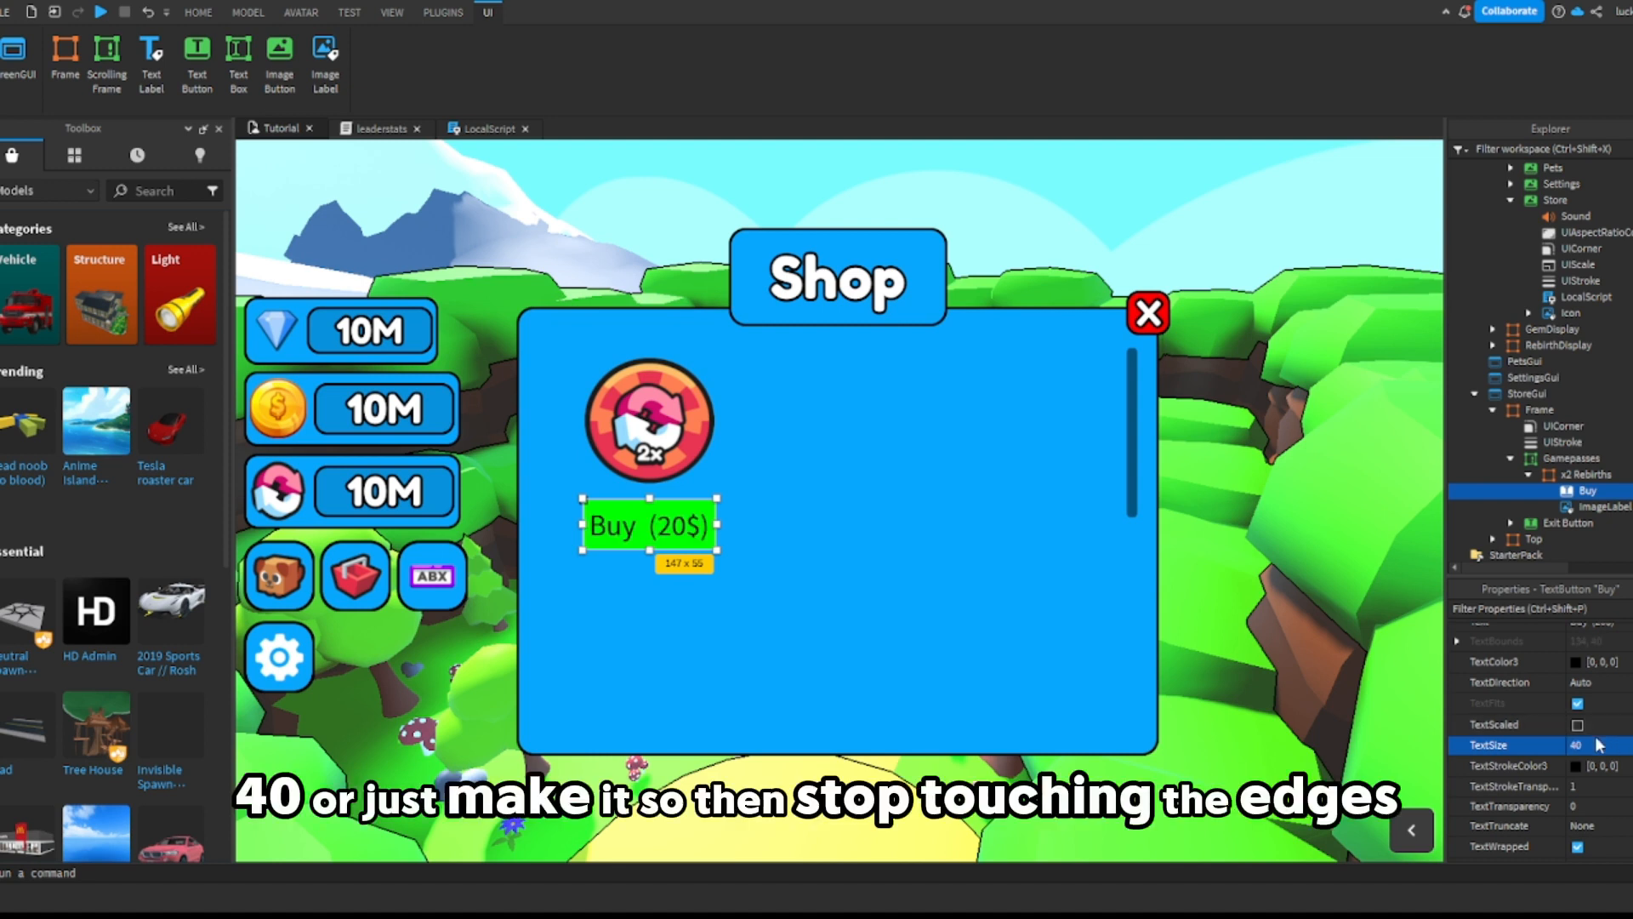
# Step: Set the Buy button's text size to 30
pyautogui.click(1599, 745)
pyautogui.press('BackSpace')
pyautogui.write('300')
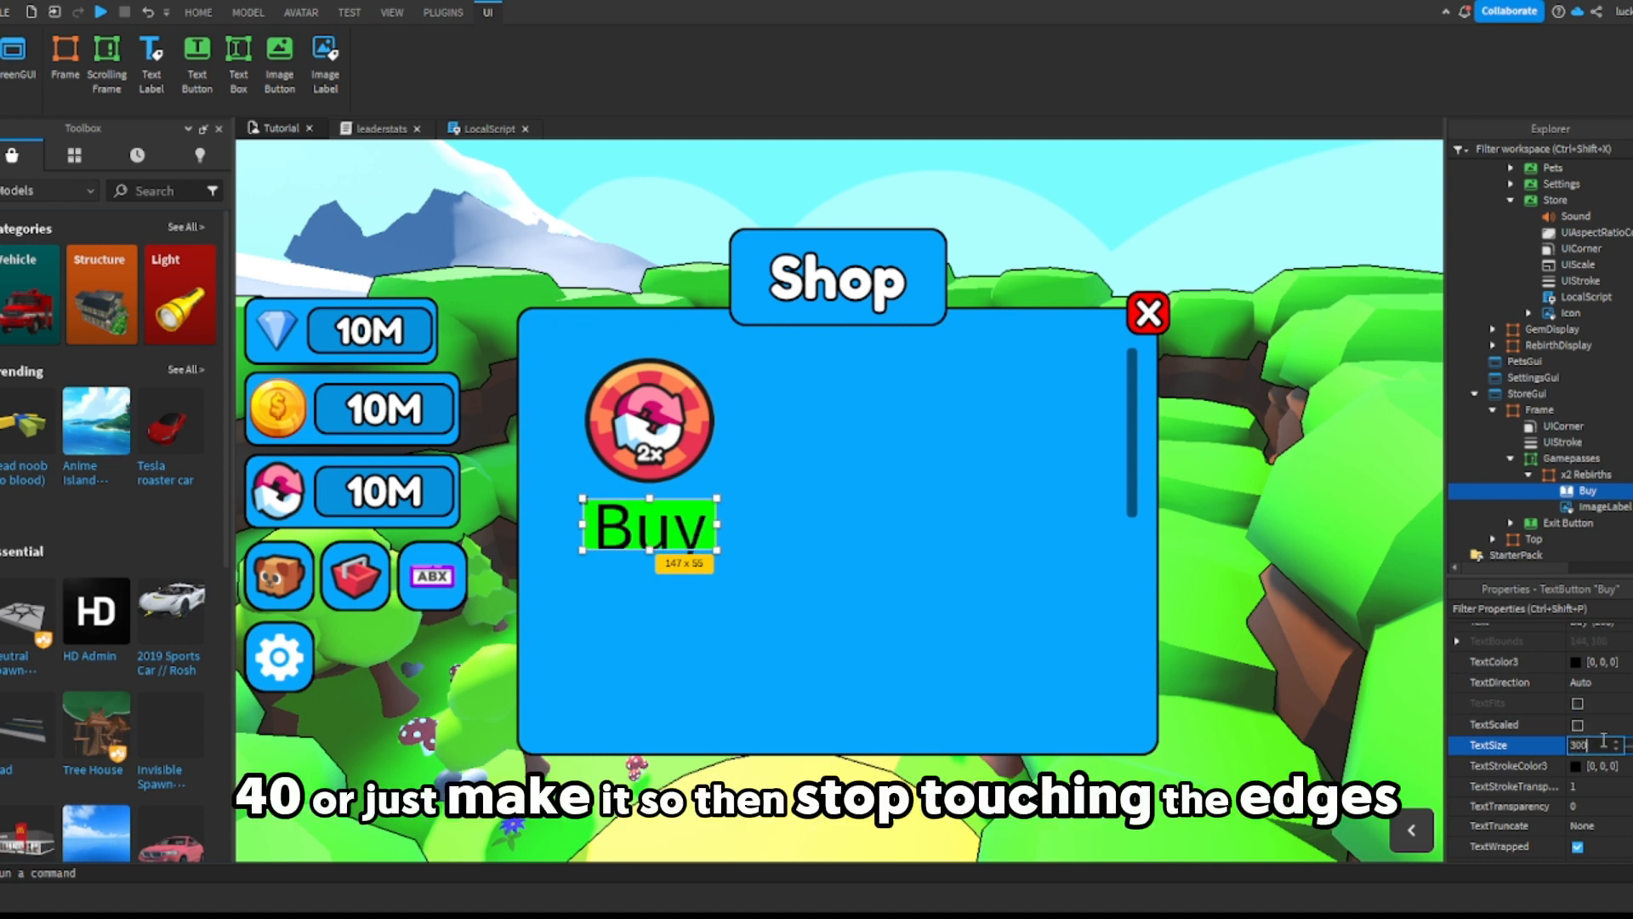
pyautogui.press('BackSpace')
pyautogui.press('BackSpace')
pyautogui.write('0')
# Step: Change the Buy button's font to the bold rounded font used in the Shop title
pyautogui.scroll(5, 1621, 736)
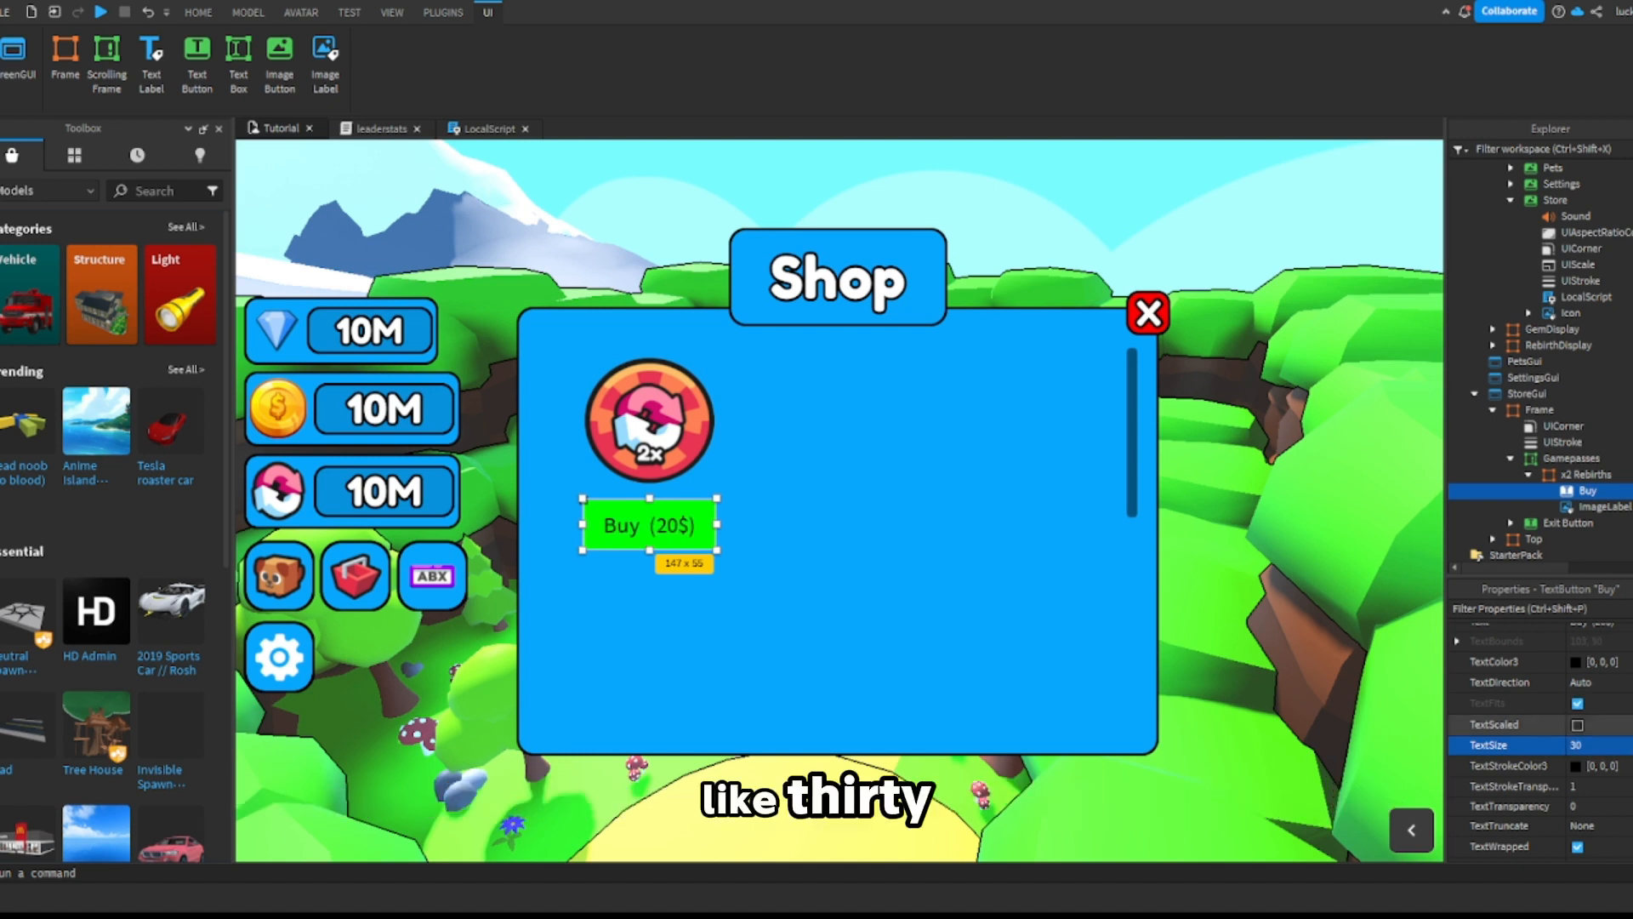
pyautogui.click(1623, 737)
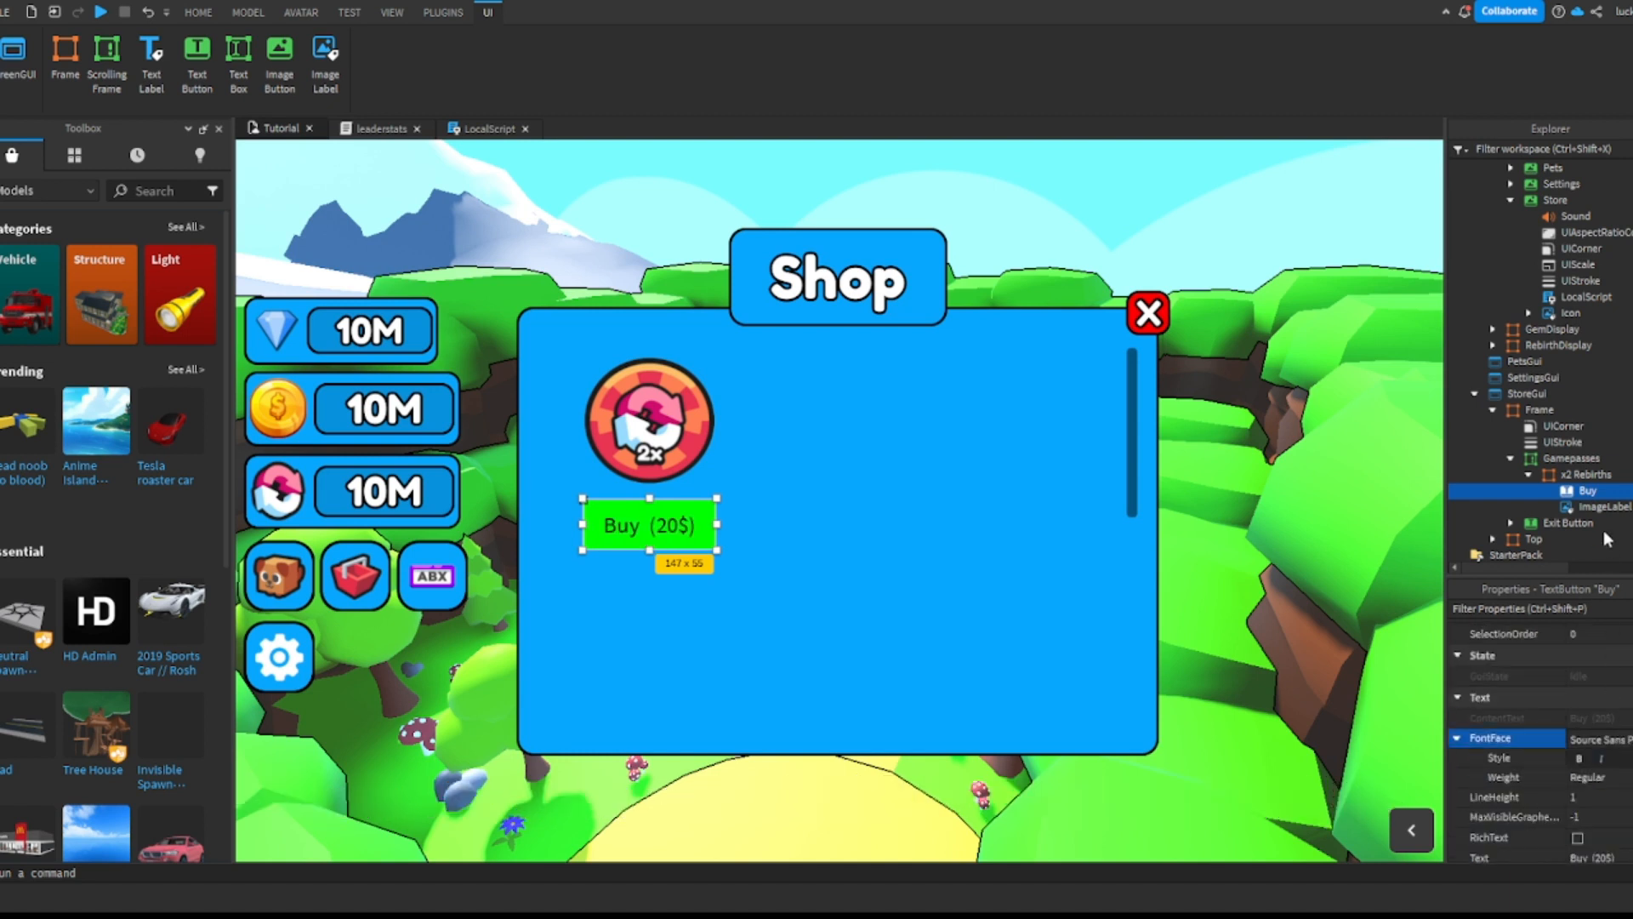
pyautogui.click(1606, 539)
# Step: Set the Buy button's text color to white
pyautogui.scroll(-6, 1588, 669)
pyautogui.scroll(1, 1594, 684)
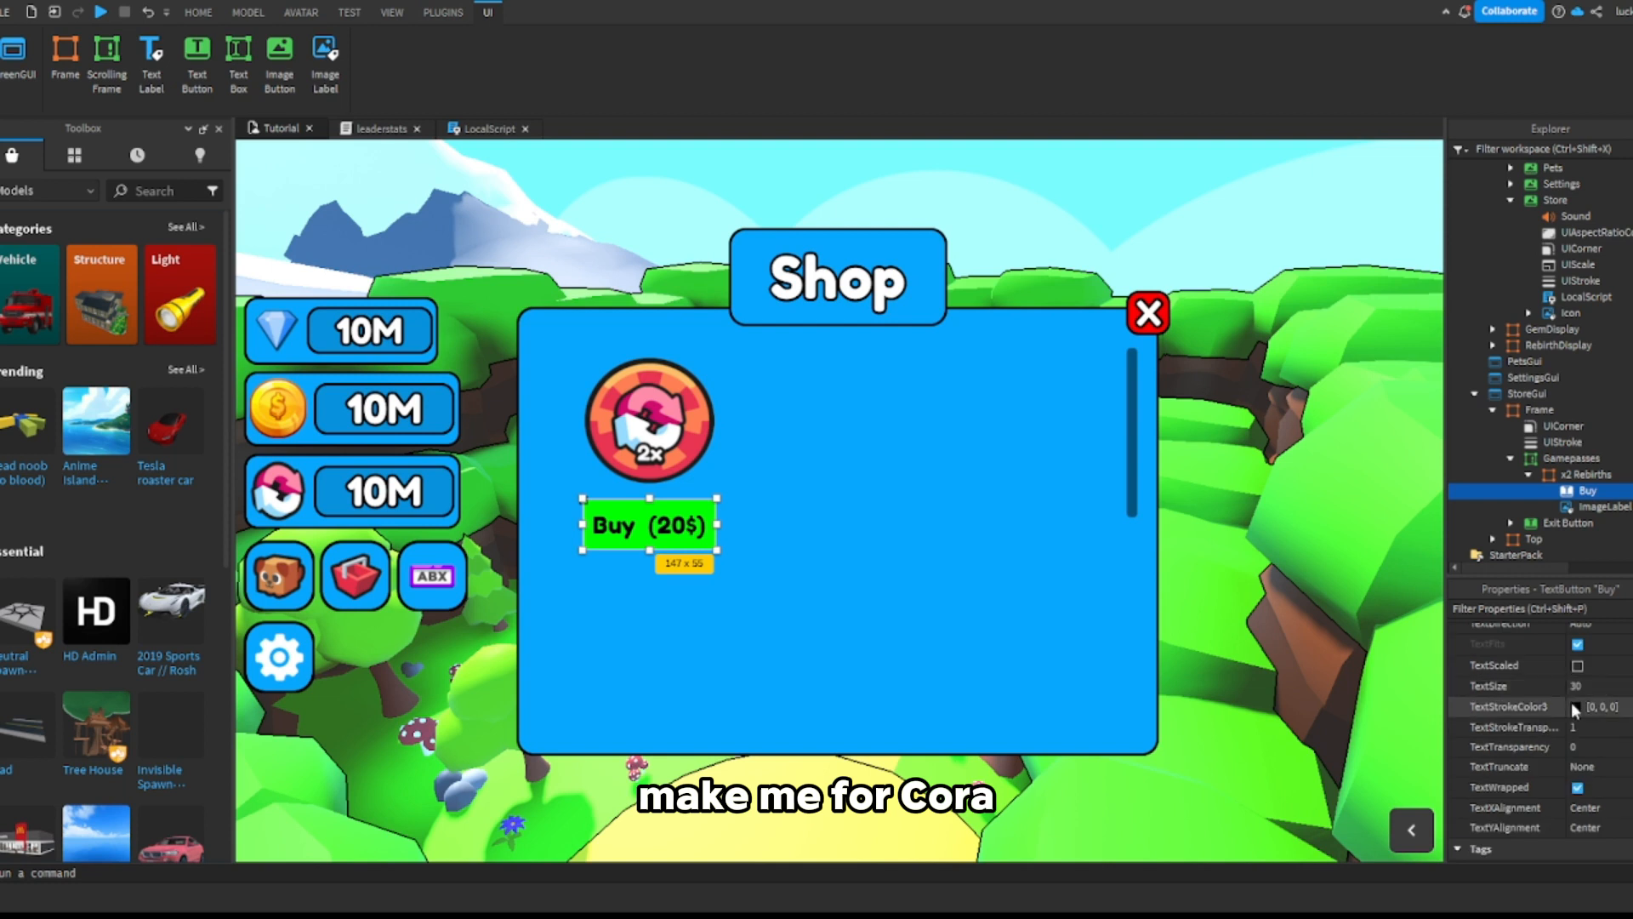
pyautogui.click(1572, 705)
pyautogui.scroll(4, 1591, 723)
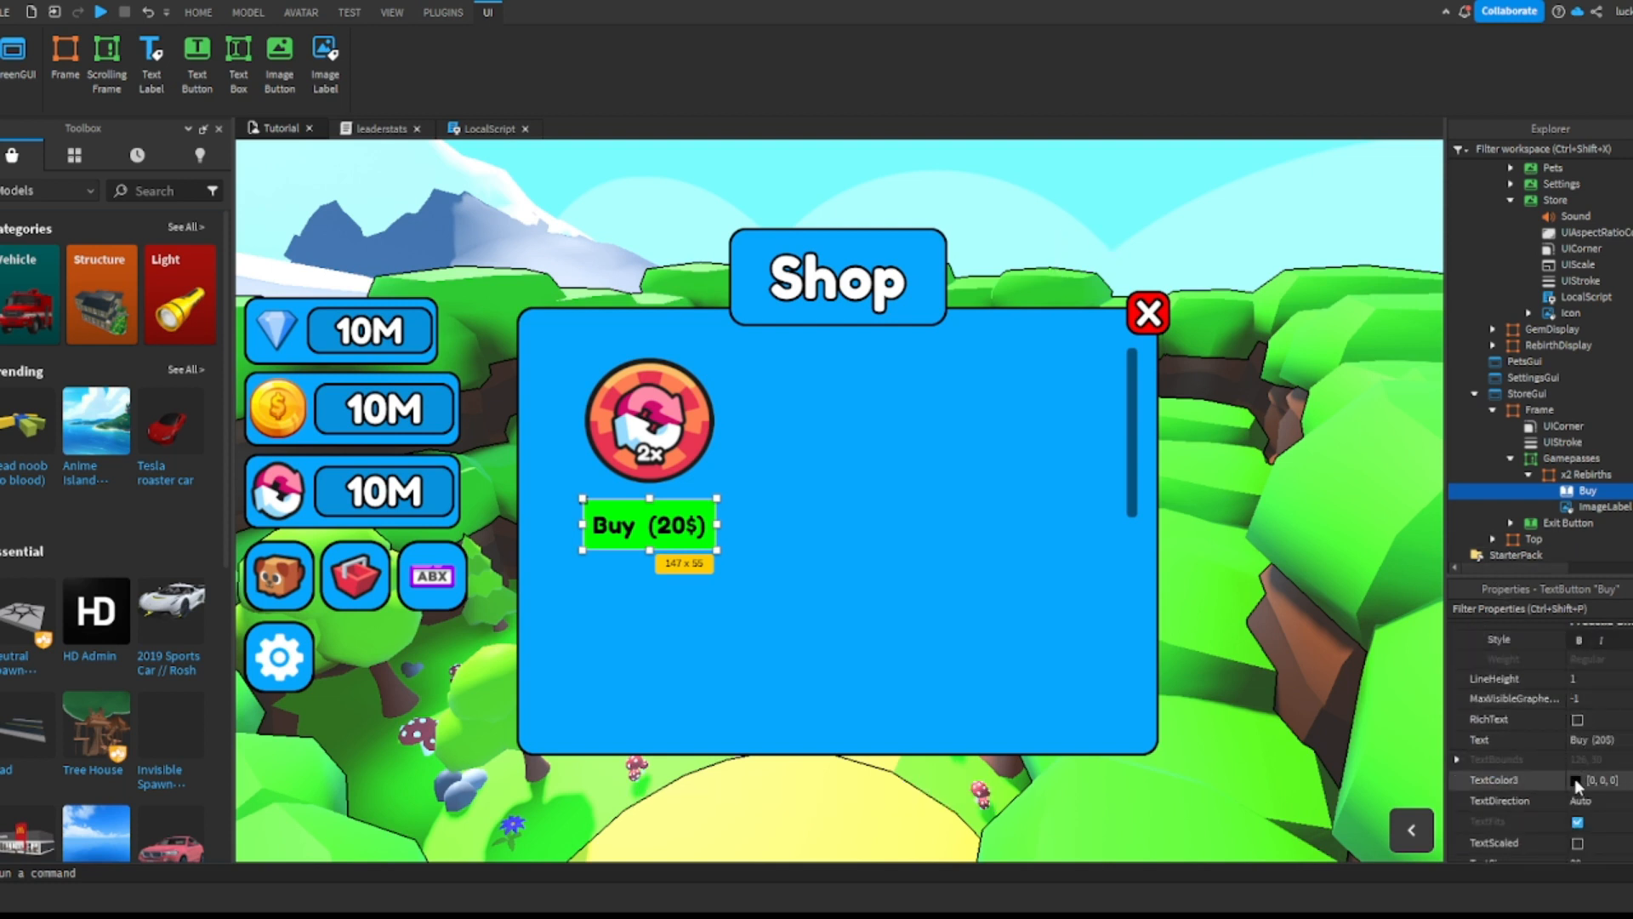
pyautogui.click(1576, 780)
pyautogui.click(1042, 307)
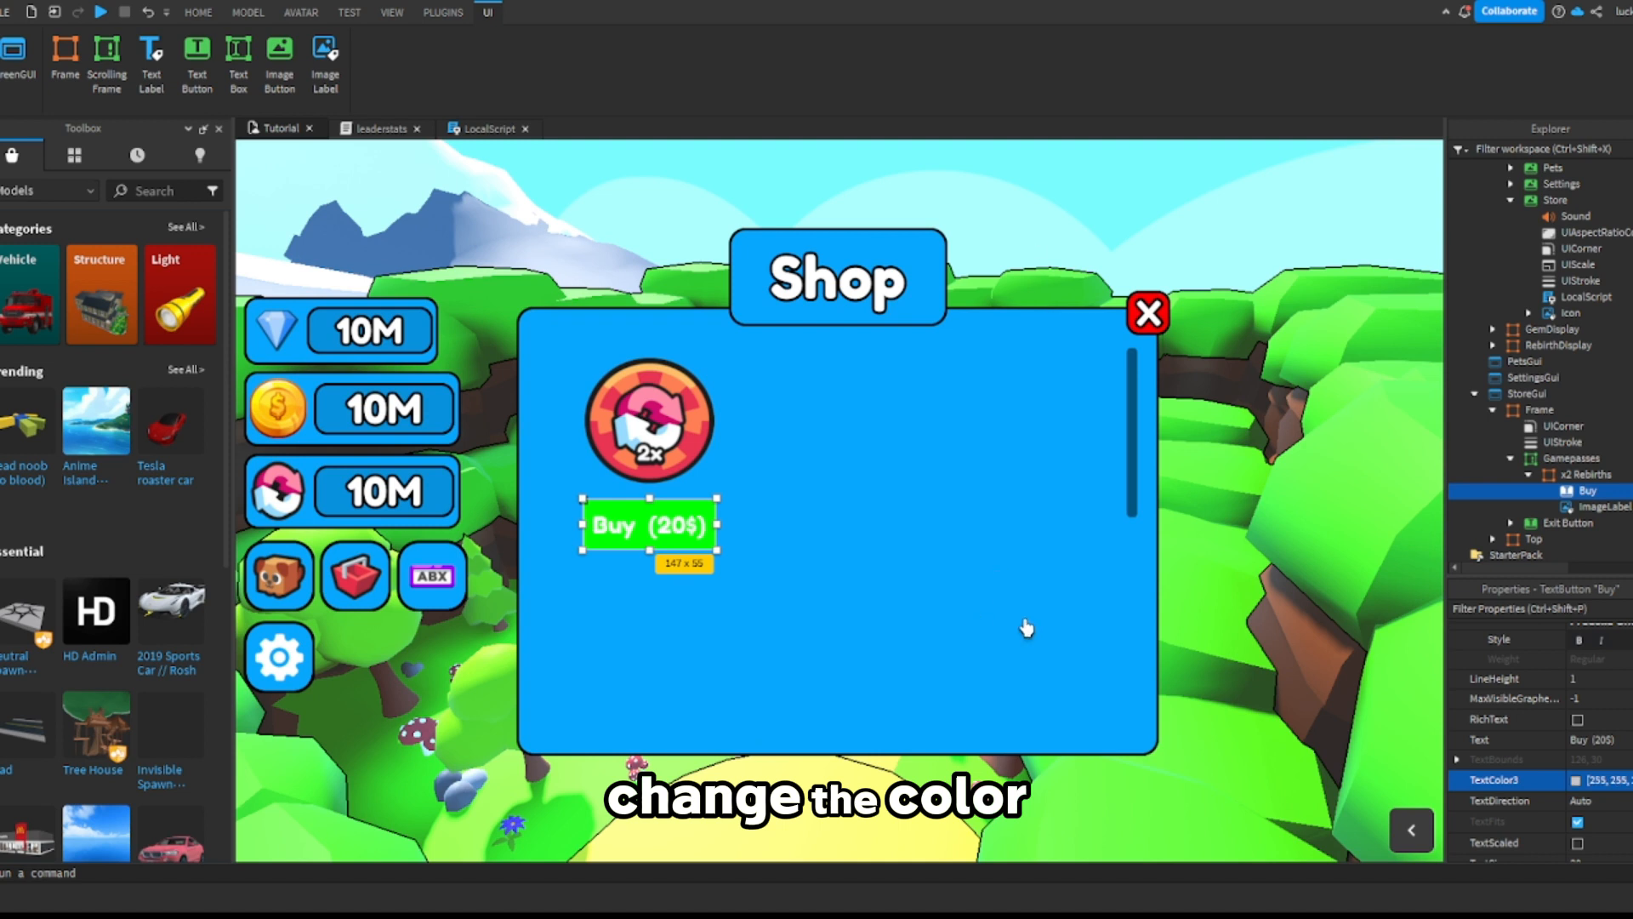
# Step: Duplicate the shop frame's UIStroke and place the copy inside the Buy button to outline its text
pyautogui.click(1544, 444)
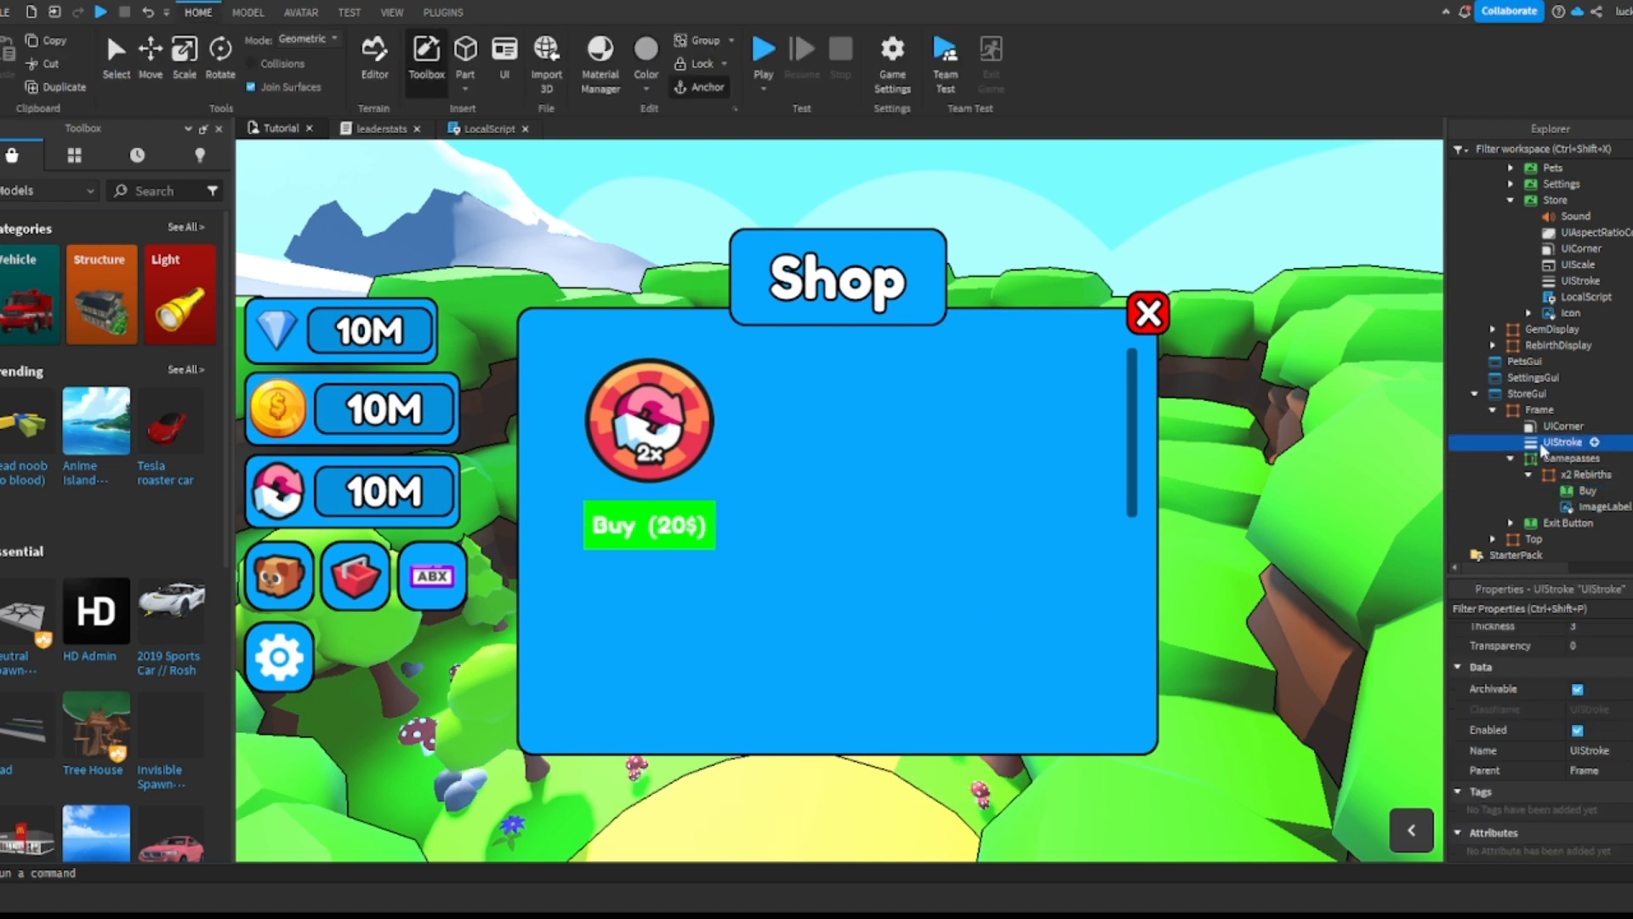
pyautogui.hotkey('ctrl', 'd')
pyautogui.moveTo(1511, 459); pyautogui.dragTo(1539, 508)
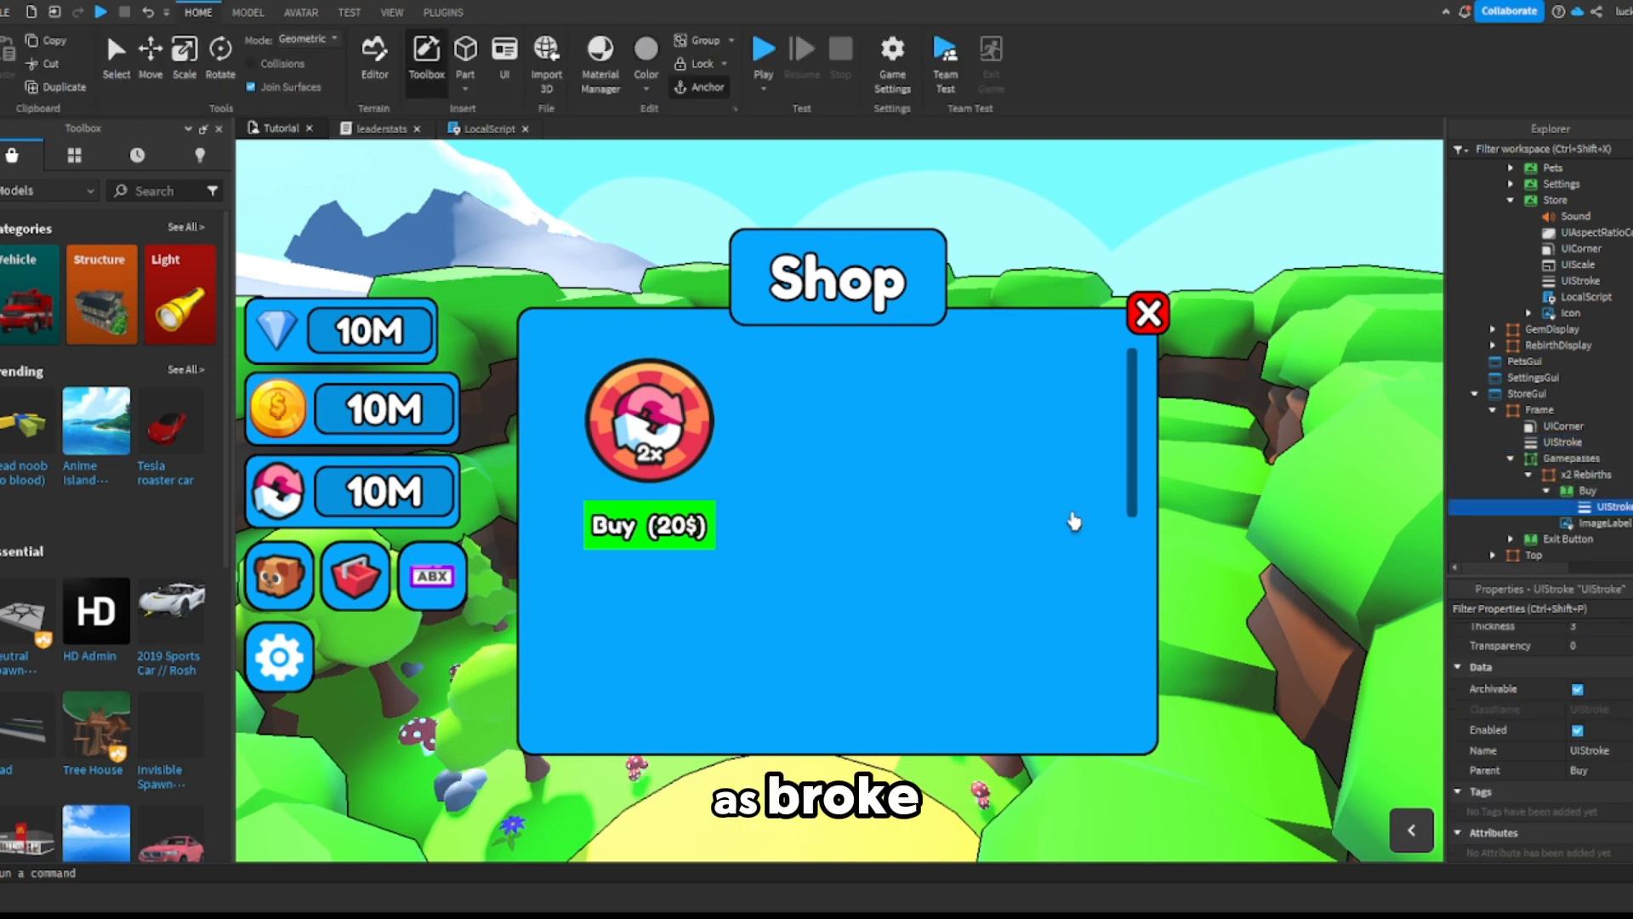
# Step: Duplicate the UIStroke within the Buy button and set the copy's ApplyStrokeMode to Border
pyautogui.hotkey('ctrl', 'd')
pyautogui.scroll(2, 1603, 665)
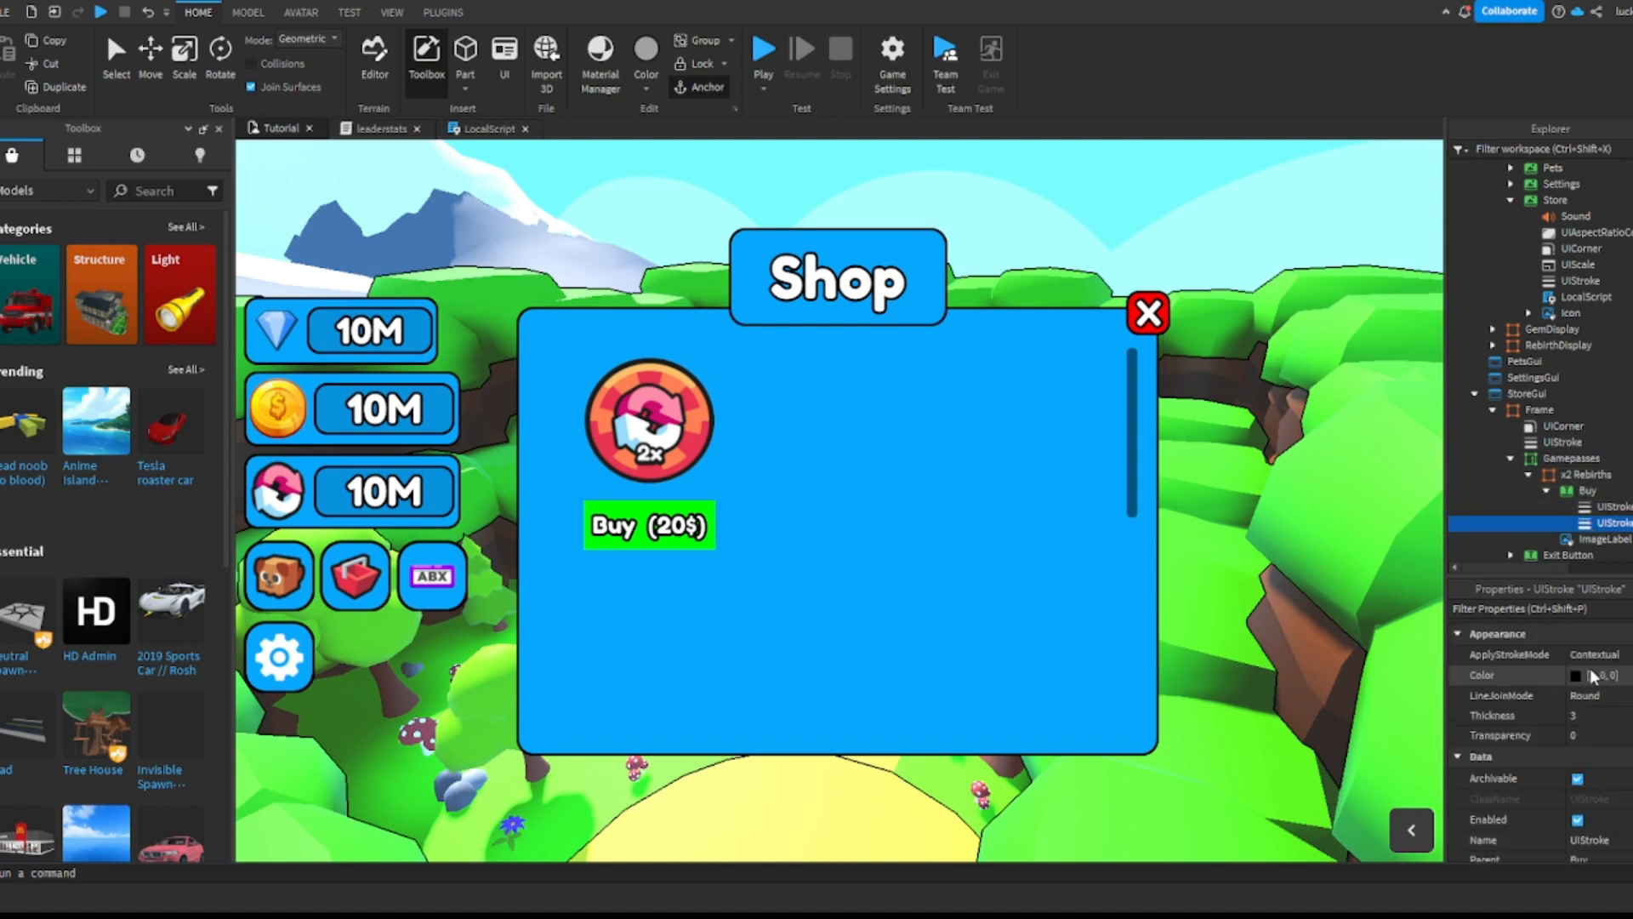
pyautogui.click(1598, 660)
pyautogui.click(1601, 670)
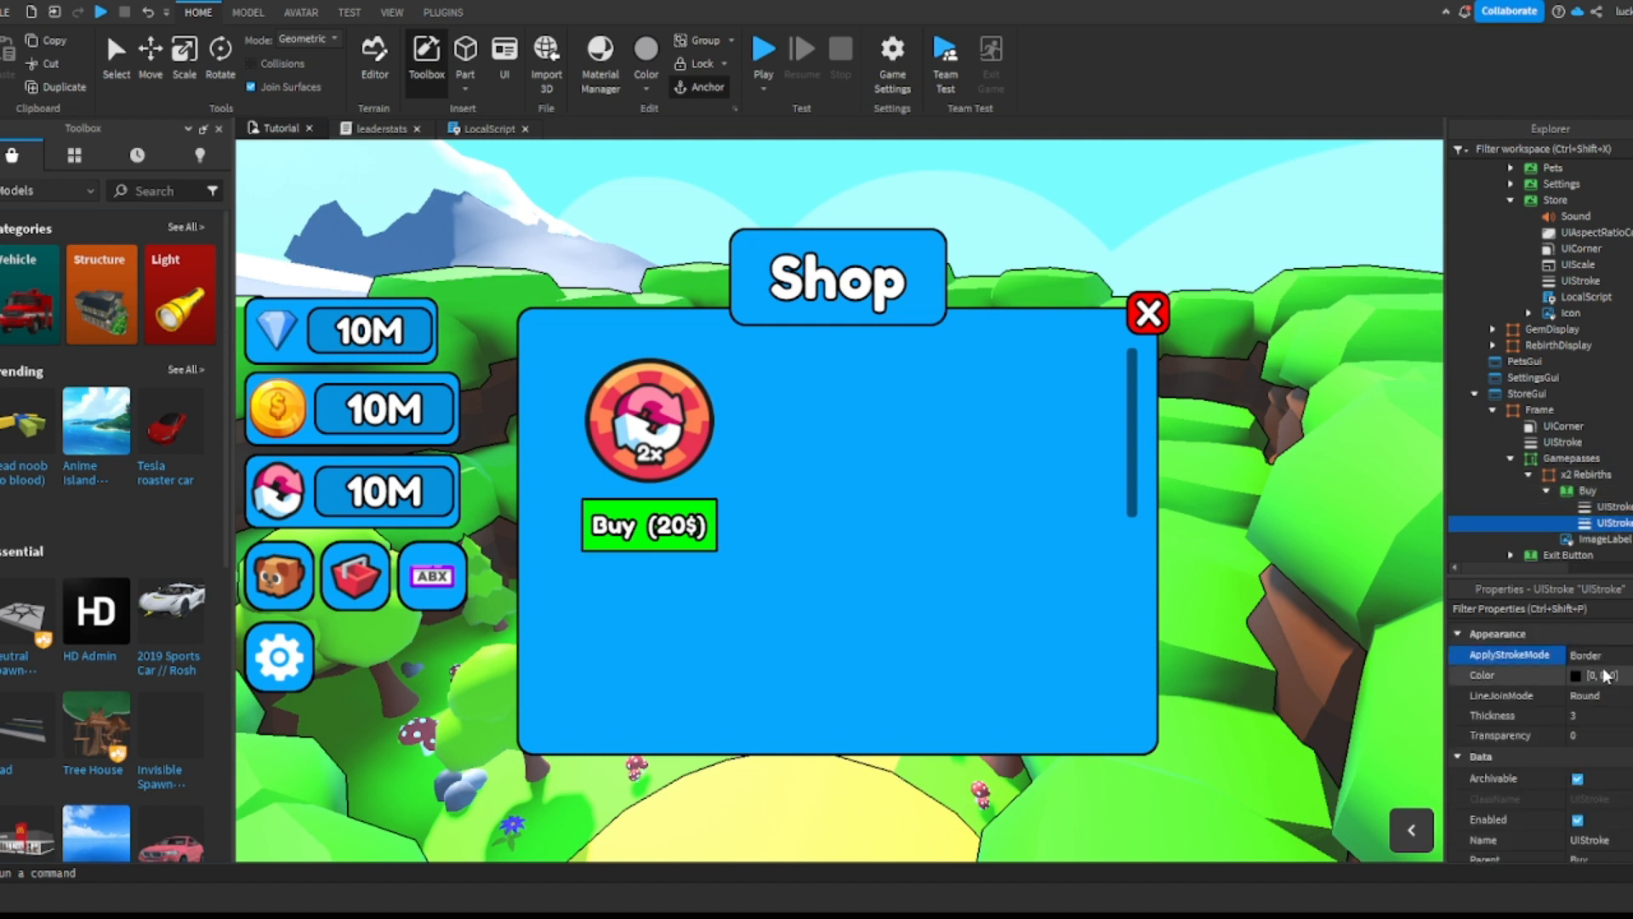
# Step: Duplicate the shop frame's UICorner and place the copy inside the Buy button
pyautogui.click(1551, 428)
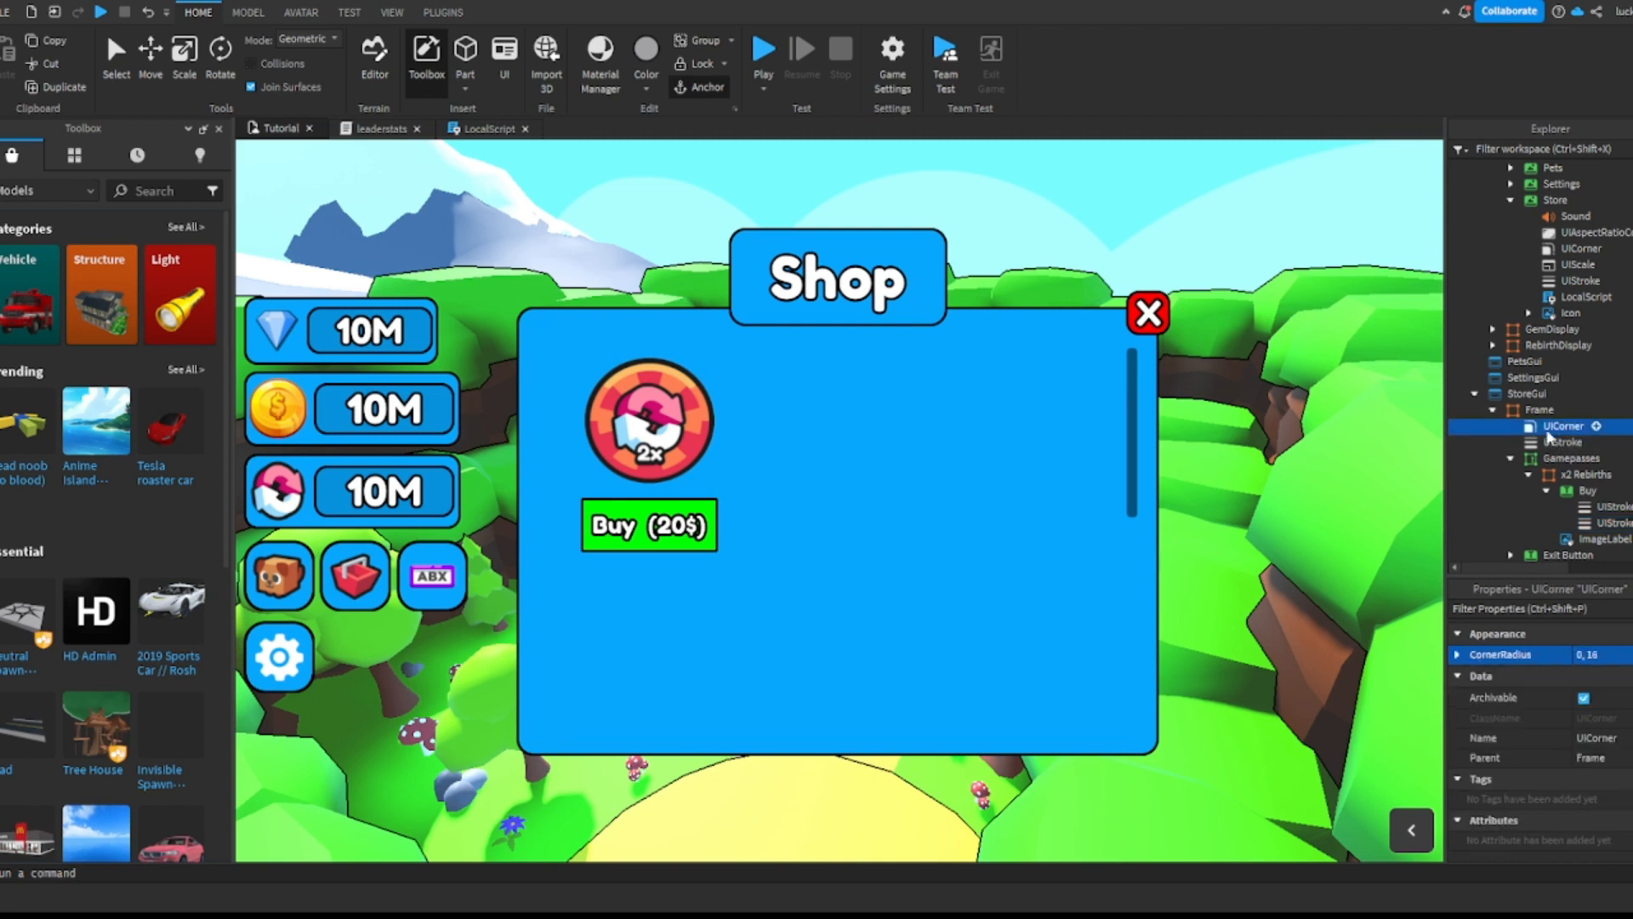
pyautogui.hotkey('ctrl', 'd')
pyautogui.moveTo(1512, 432); pyautogui.dragTo(1581, 508)
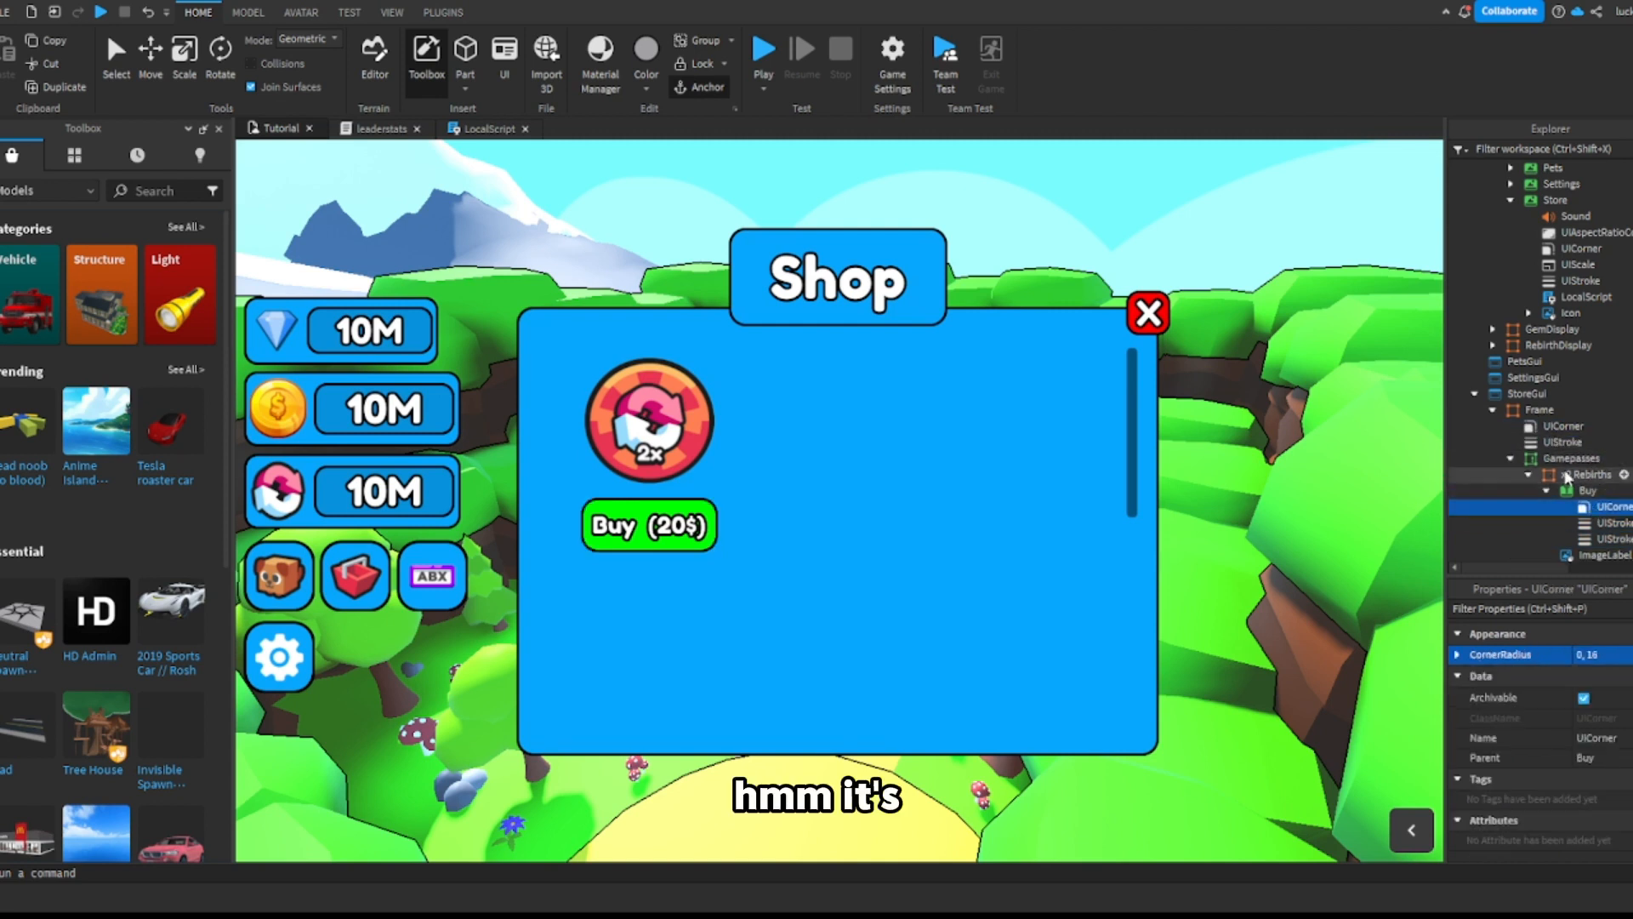
# Step: Move the Buy button slightly lower to leave room for a text label beneath the 2x icon
pyautogui.click(1570, 493)
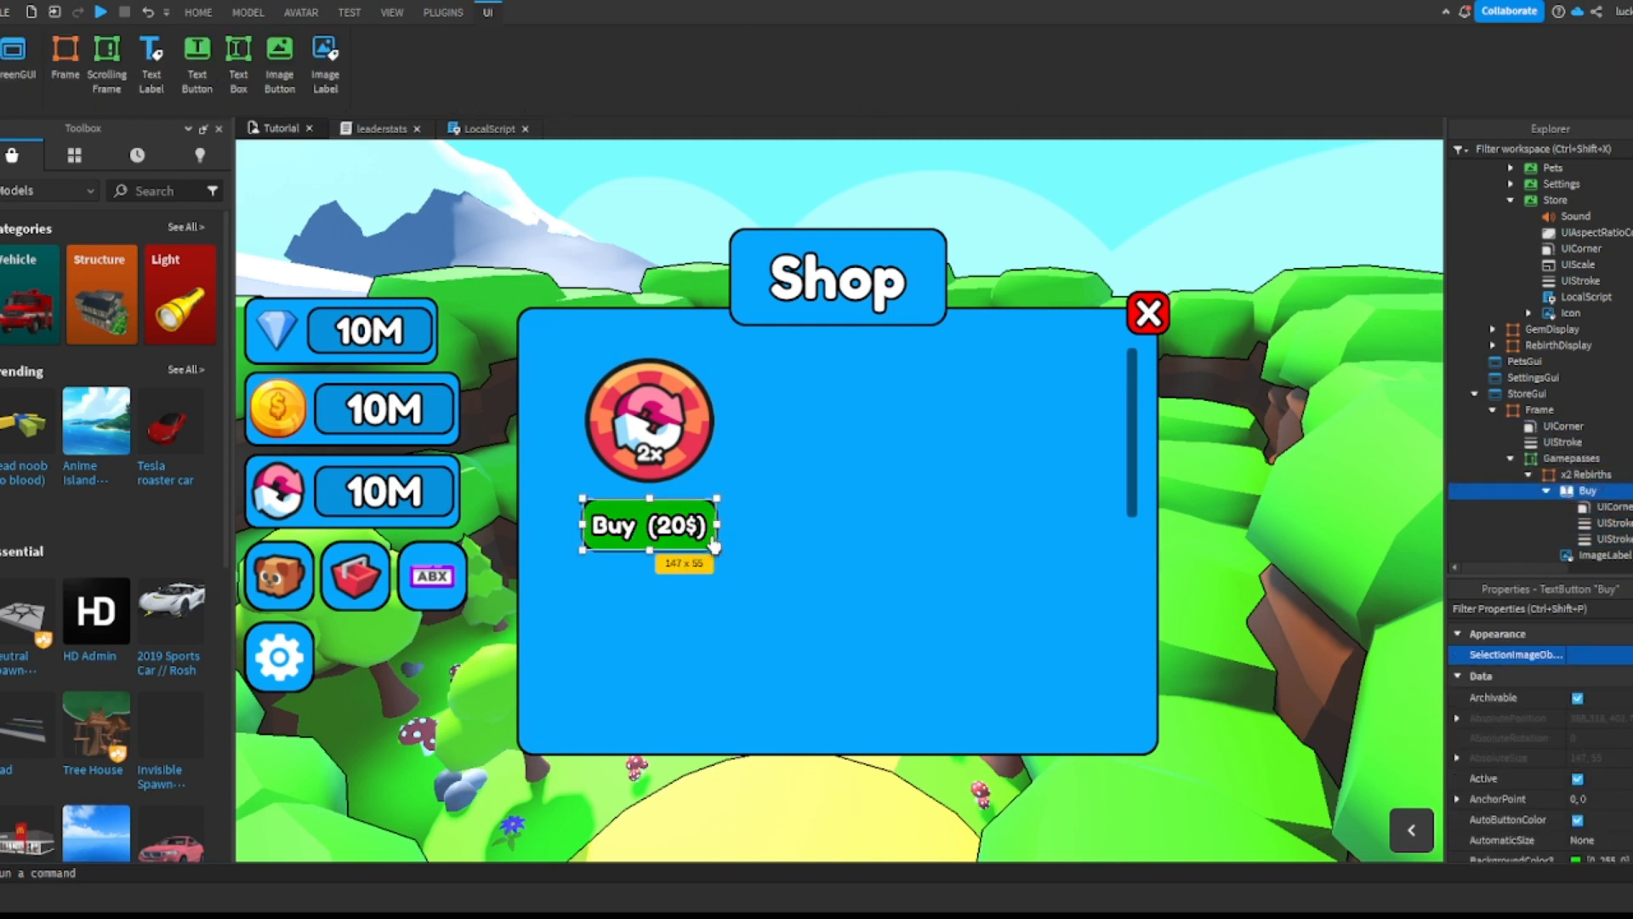
pyautogui.moveTo(698, 535); pyautogui.dragTo(694, 562)
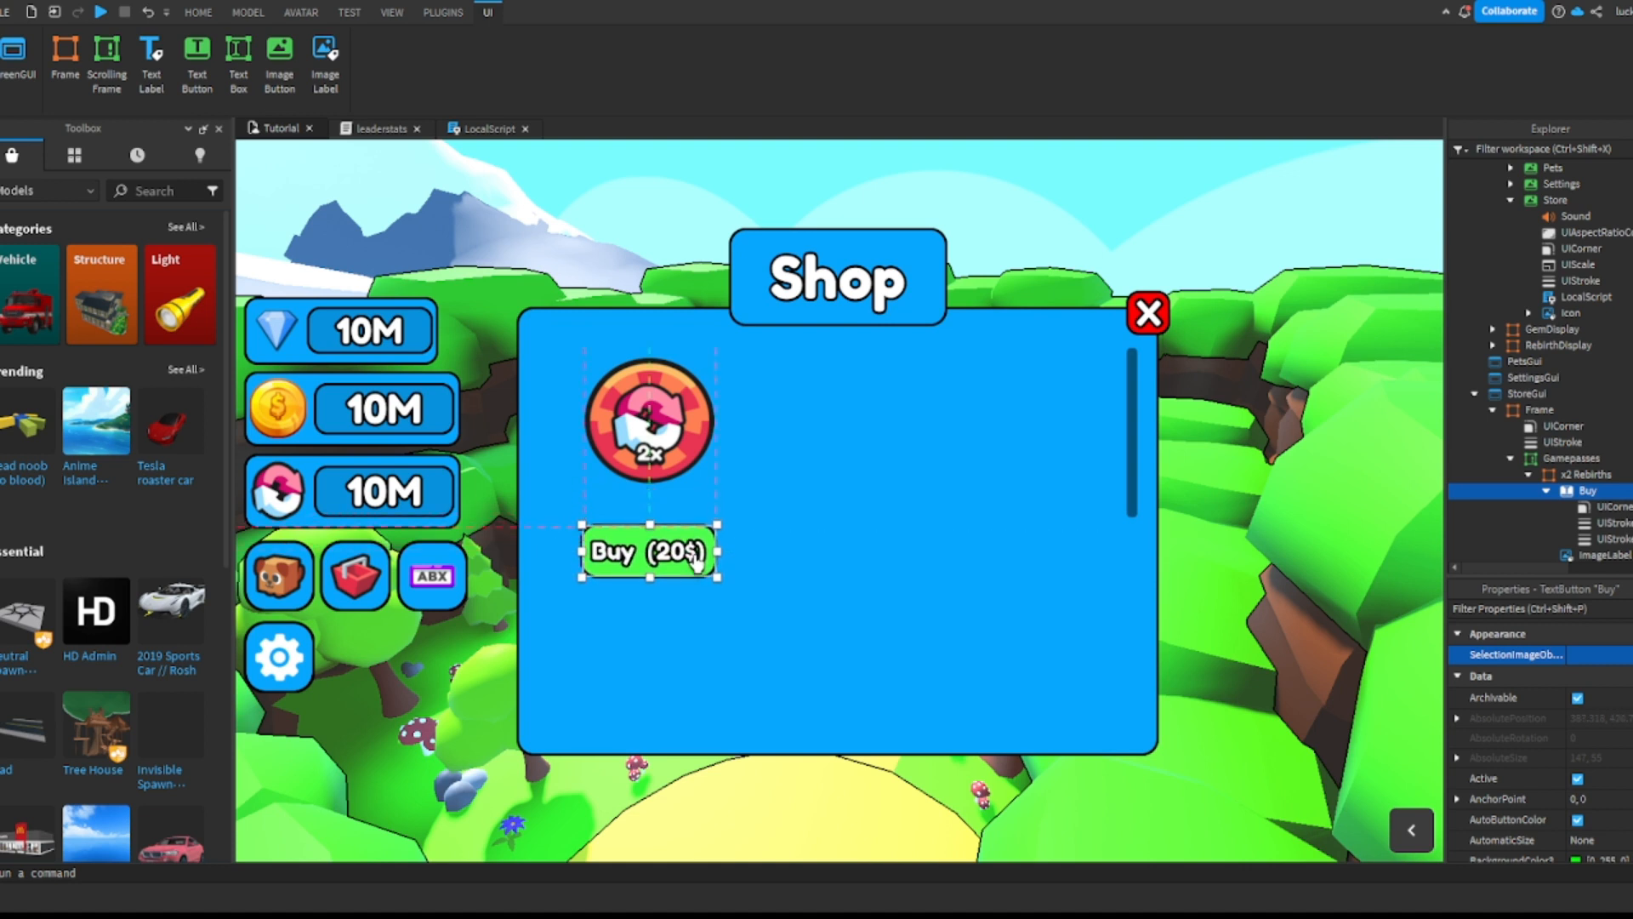
pyautogui.click(1528, 474)
pyautogui.click(1528, 474)
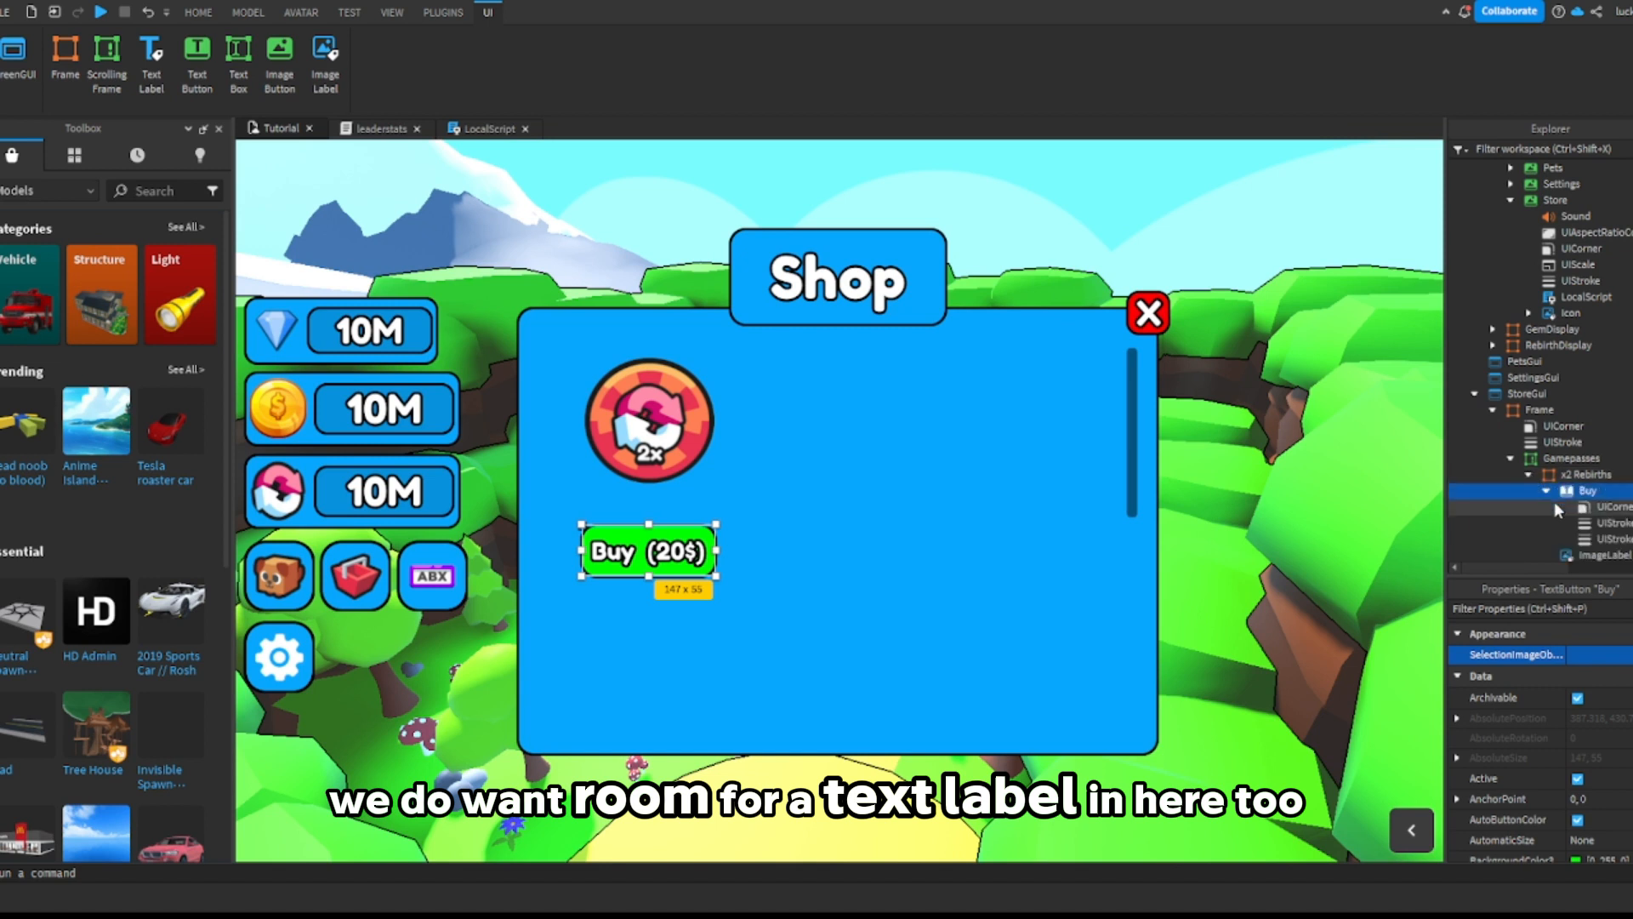
# Step: Add a text label to the x2 Rebirths frame and fit it between the icon and Buy button, about 162 x 35
pyautogui.click(1584, 474)
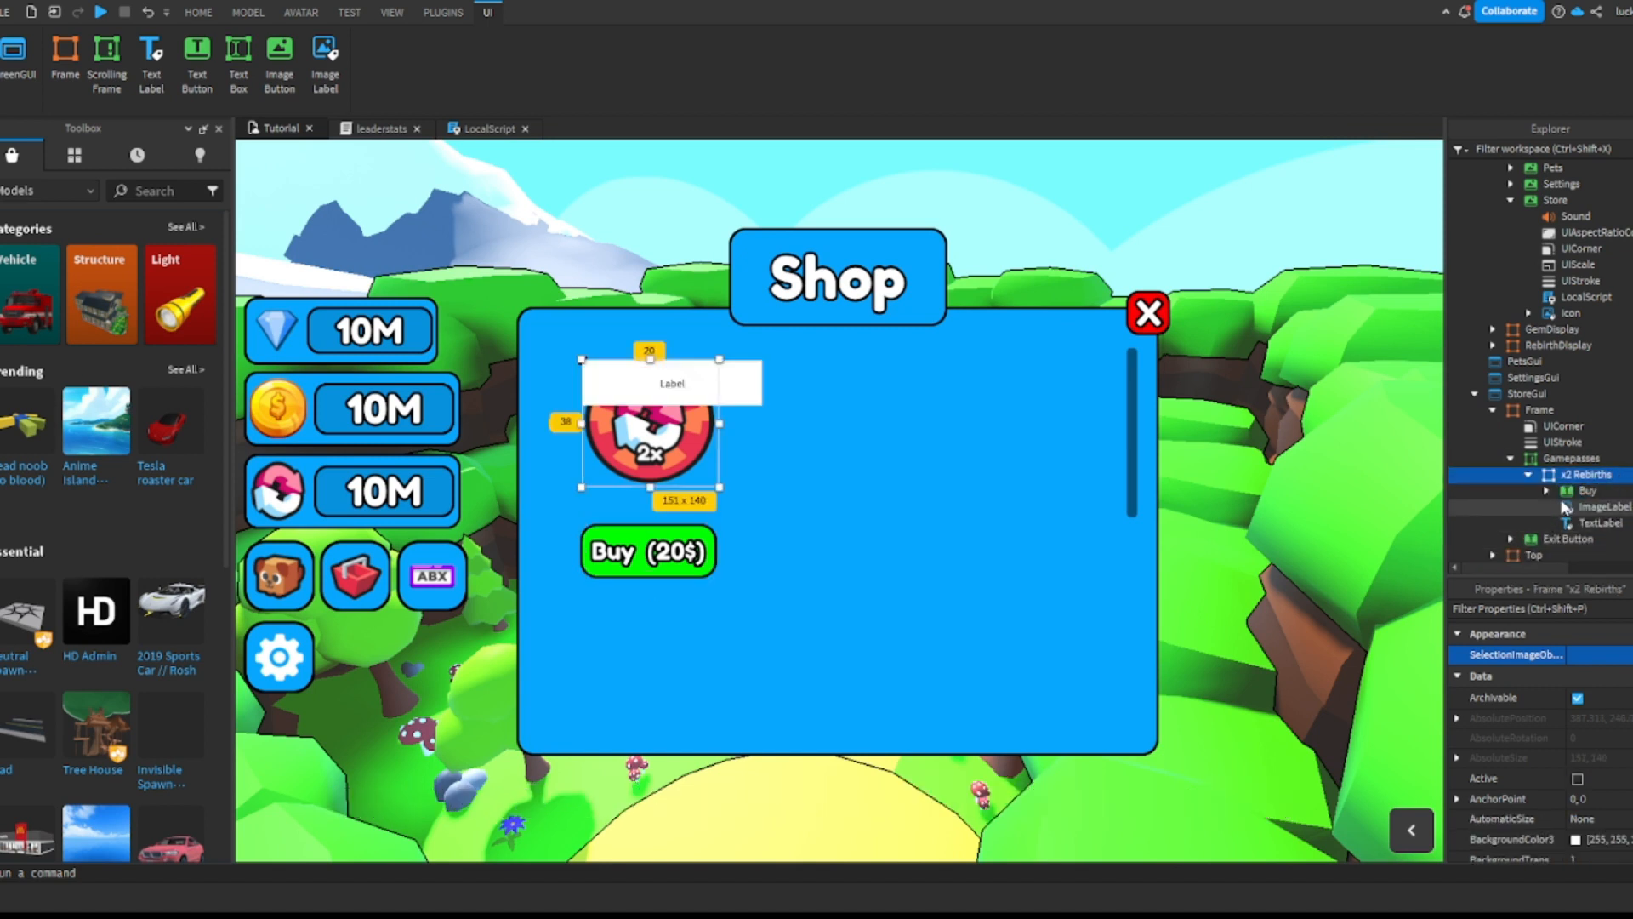
pyautogui.moveTo(719, 395); pyautogui.dragTo(722, 508)
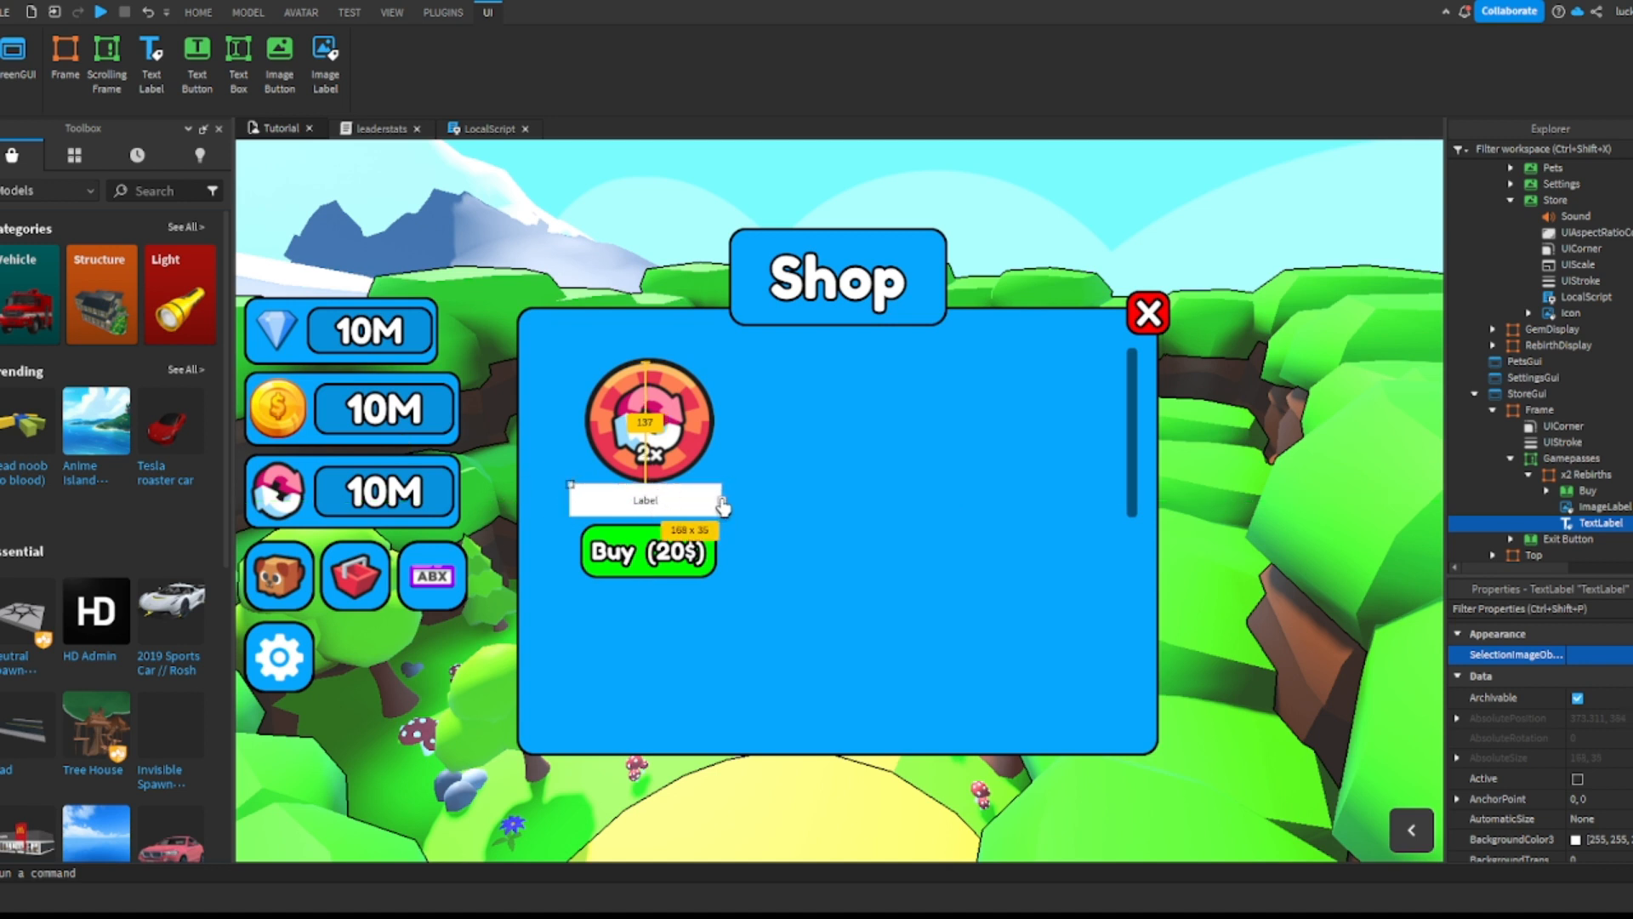
pyautogui.moveTo(570, 507); pyautogui.dragTo(575, 508)
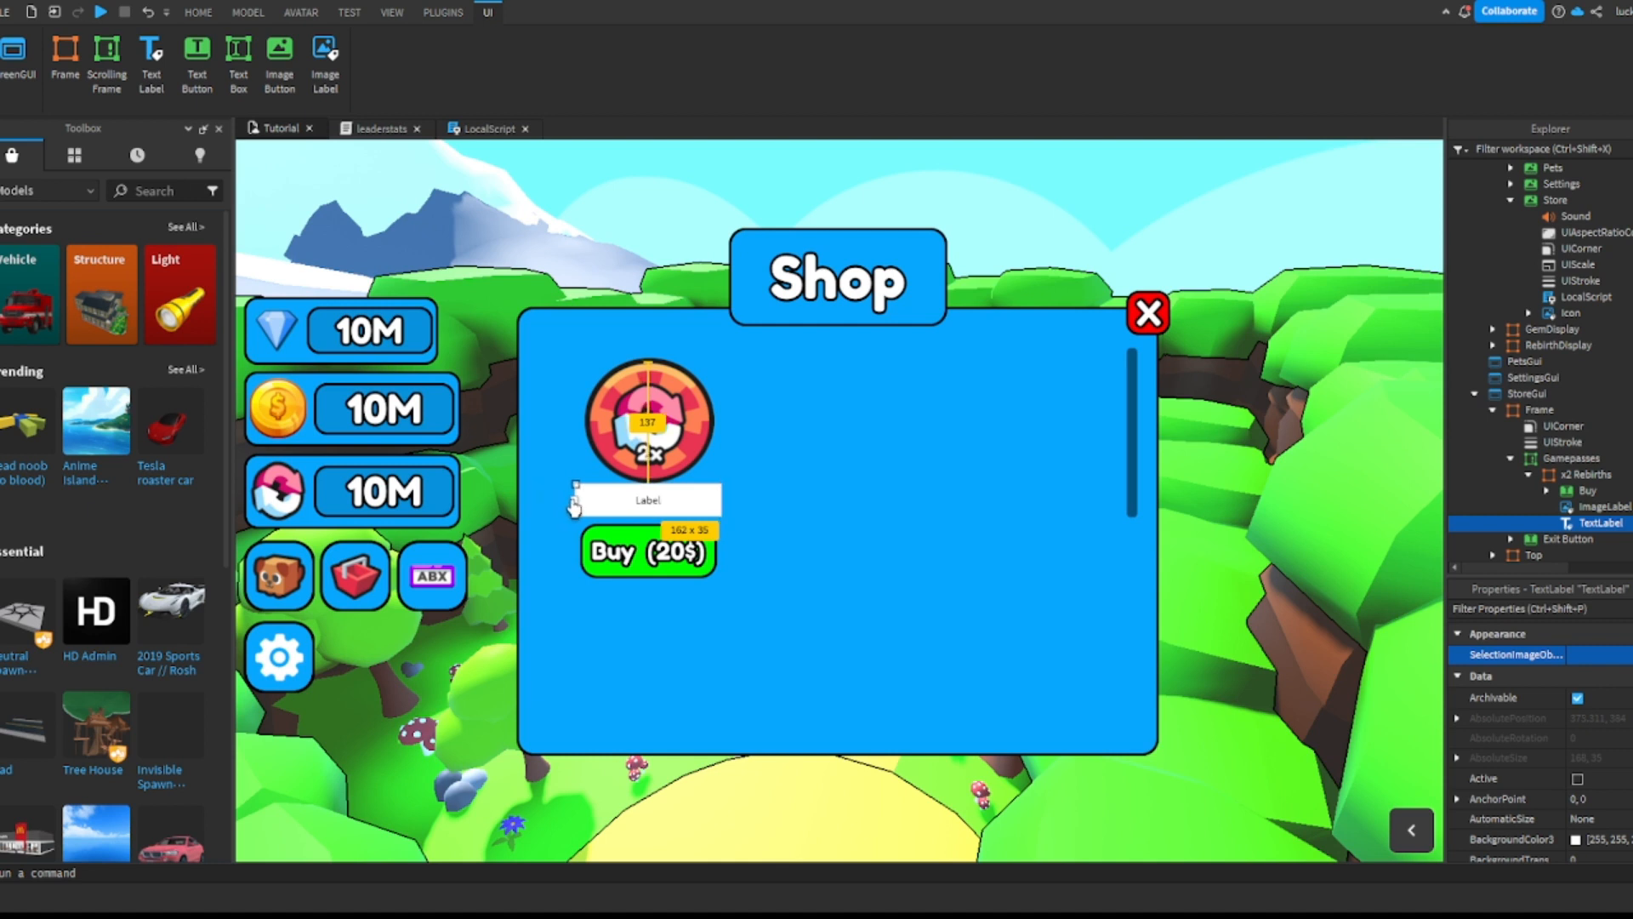
# Step: Try stretching the x2 Rebirths frame's height to about 149 and undo the resize
pyautogui.click(1574, 474)
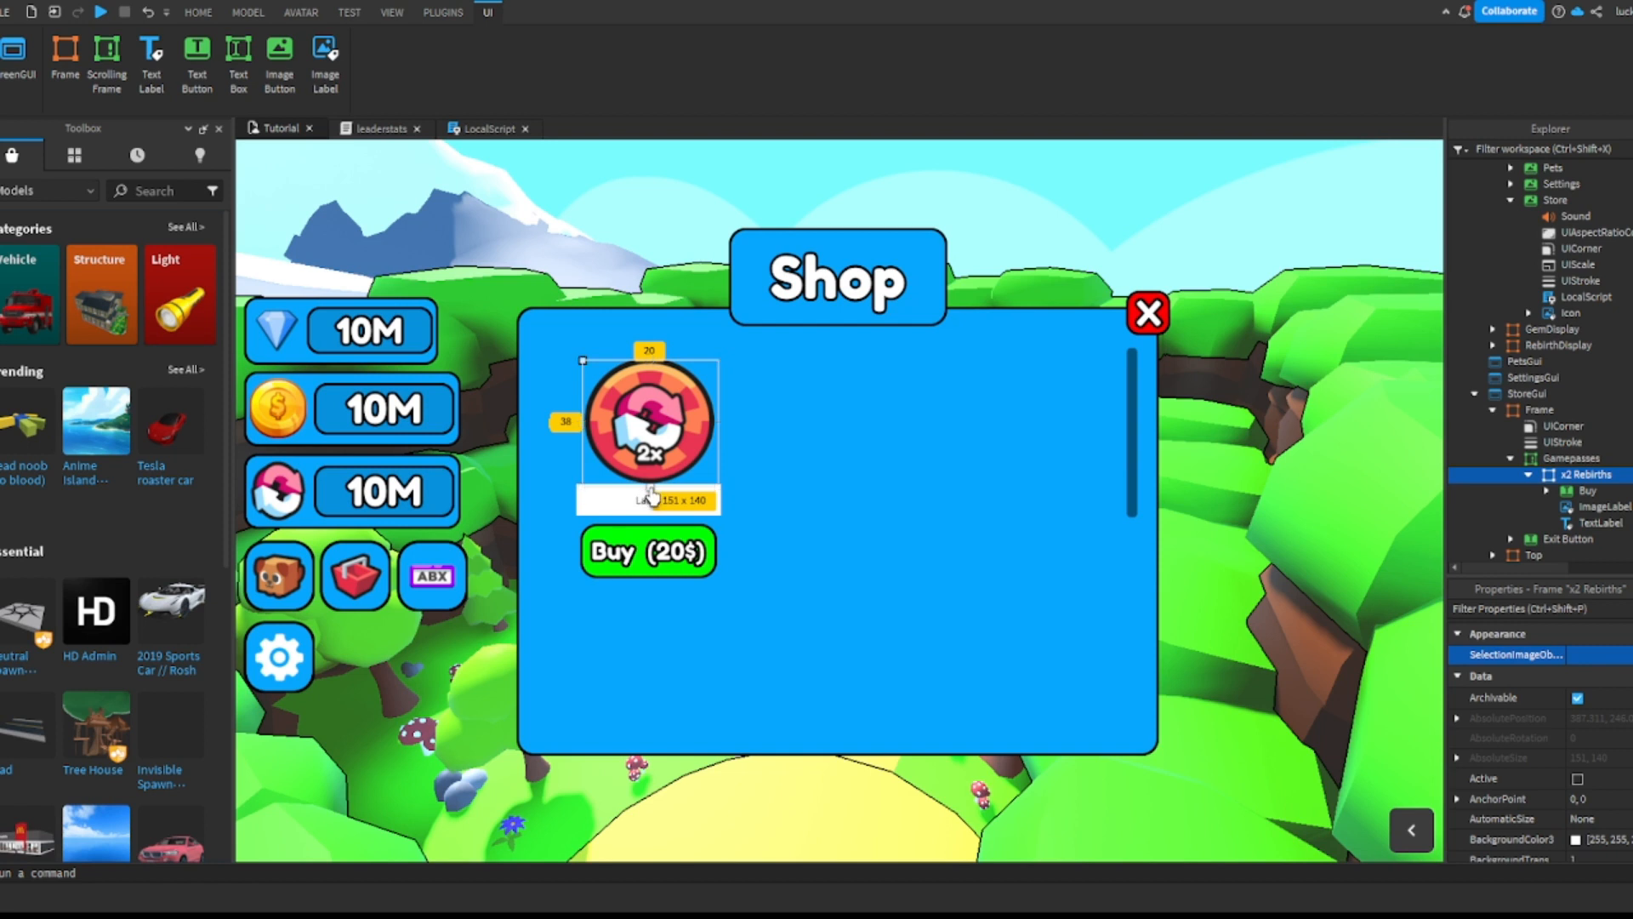
pyautogui.moveTo(651, 495); pyautogui.dragTo(653, 505)
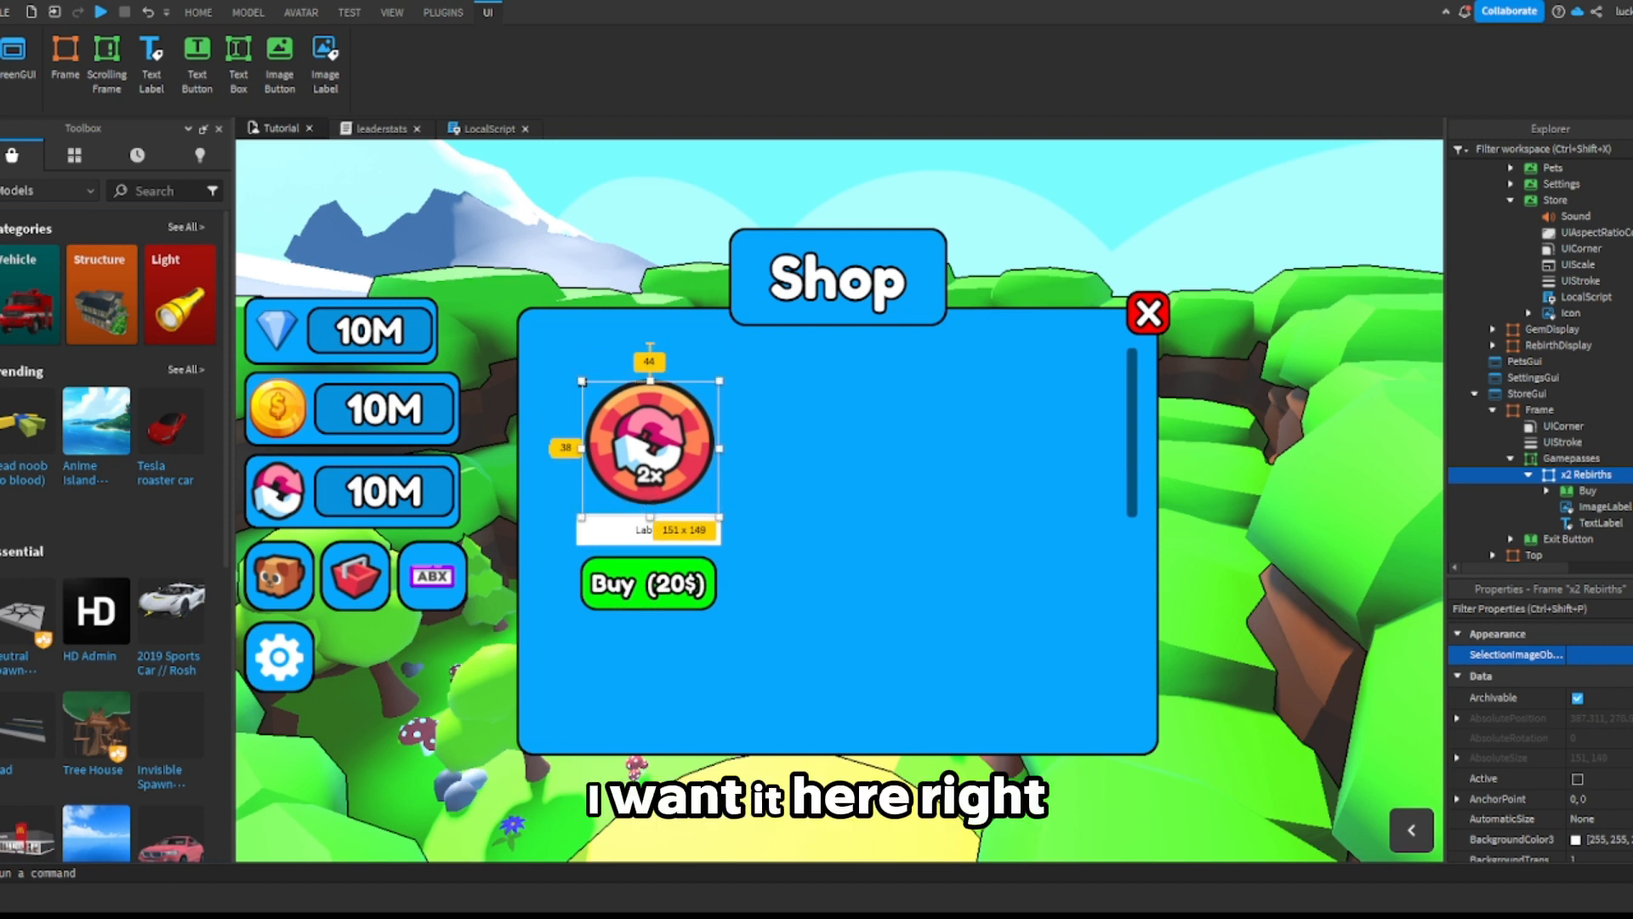
pyautogui.click(148, 13)
# Step: Move Buy, ImageLabel and TextLabel out of x2 Rebirths into Gamepasses, and enlarge the emptied frame to about 177 x 221
pyautogui.moveTo(1539, 491); pyautogui.dragTo(1581, 475)
pyautogui.click(1570, 473)
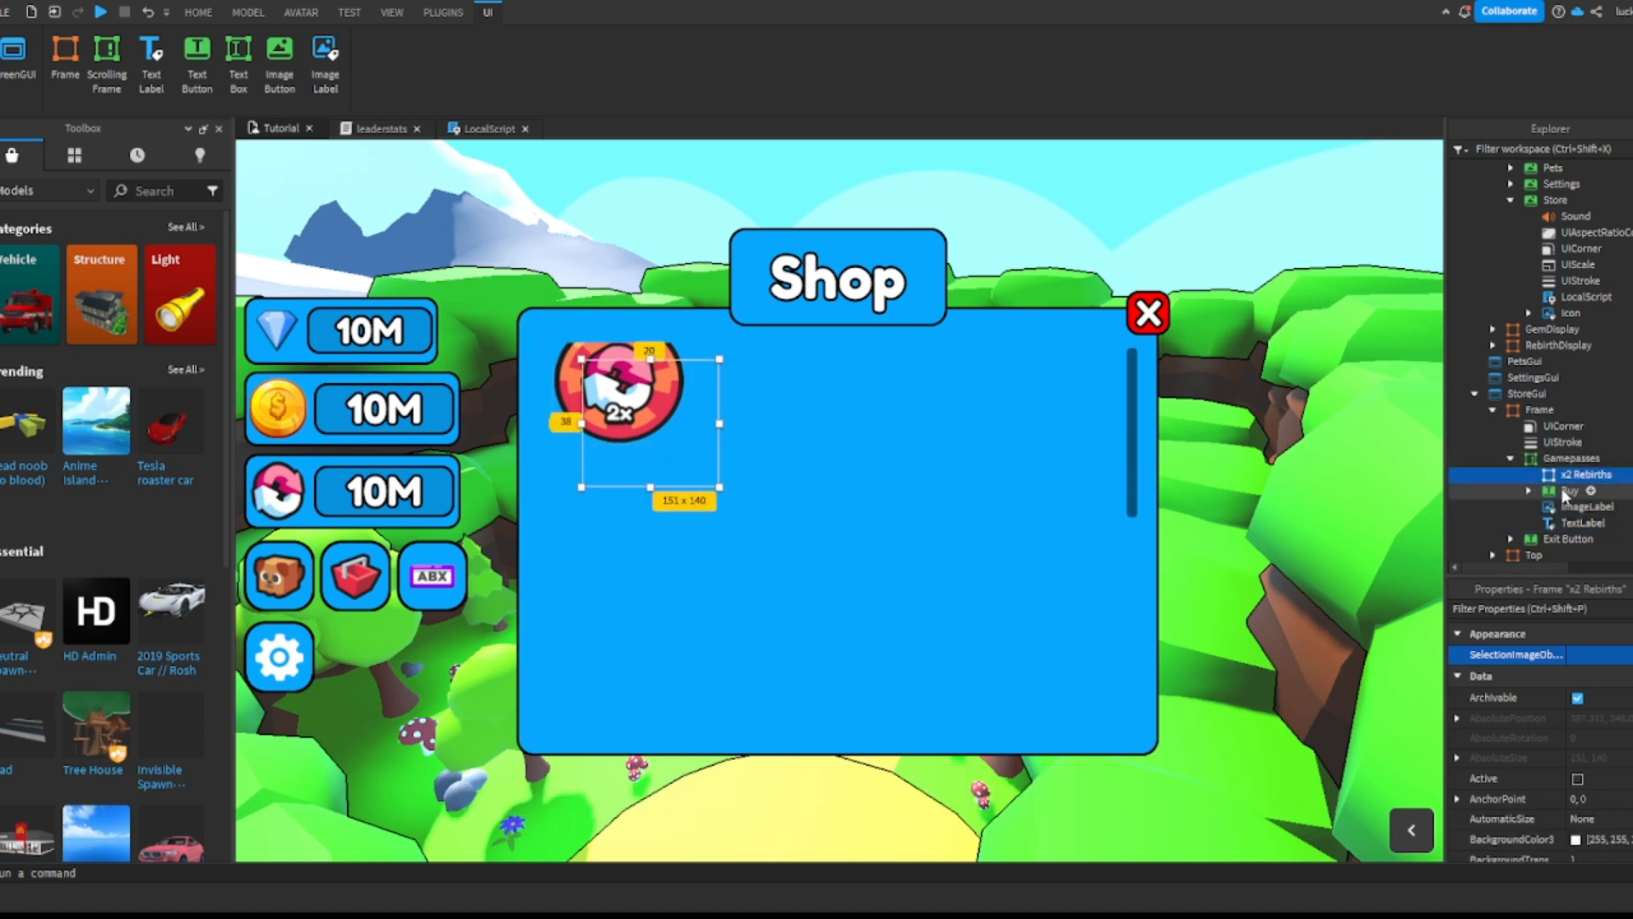
pyautogui.moveTo(651, 492); pyautogui.dragTo(651, 570)
pyautogui.moveTo(719, 485); pyautogui.dragTo(746, 494)
# Step: Set the x2 Rebirths frame's background transparency to 0
pyautogui.scroll(-1, 1625, 781)
pyautogui.click(1616, 798)
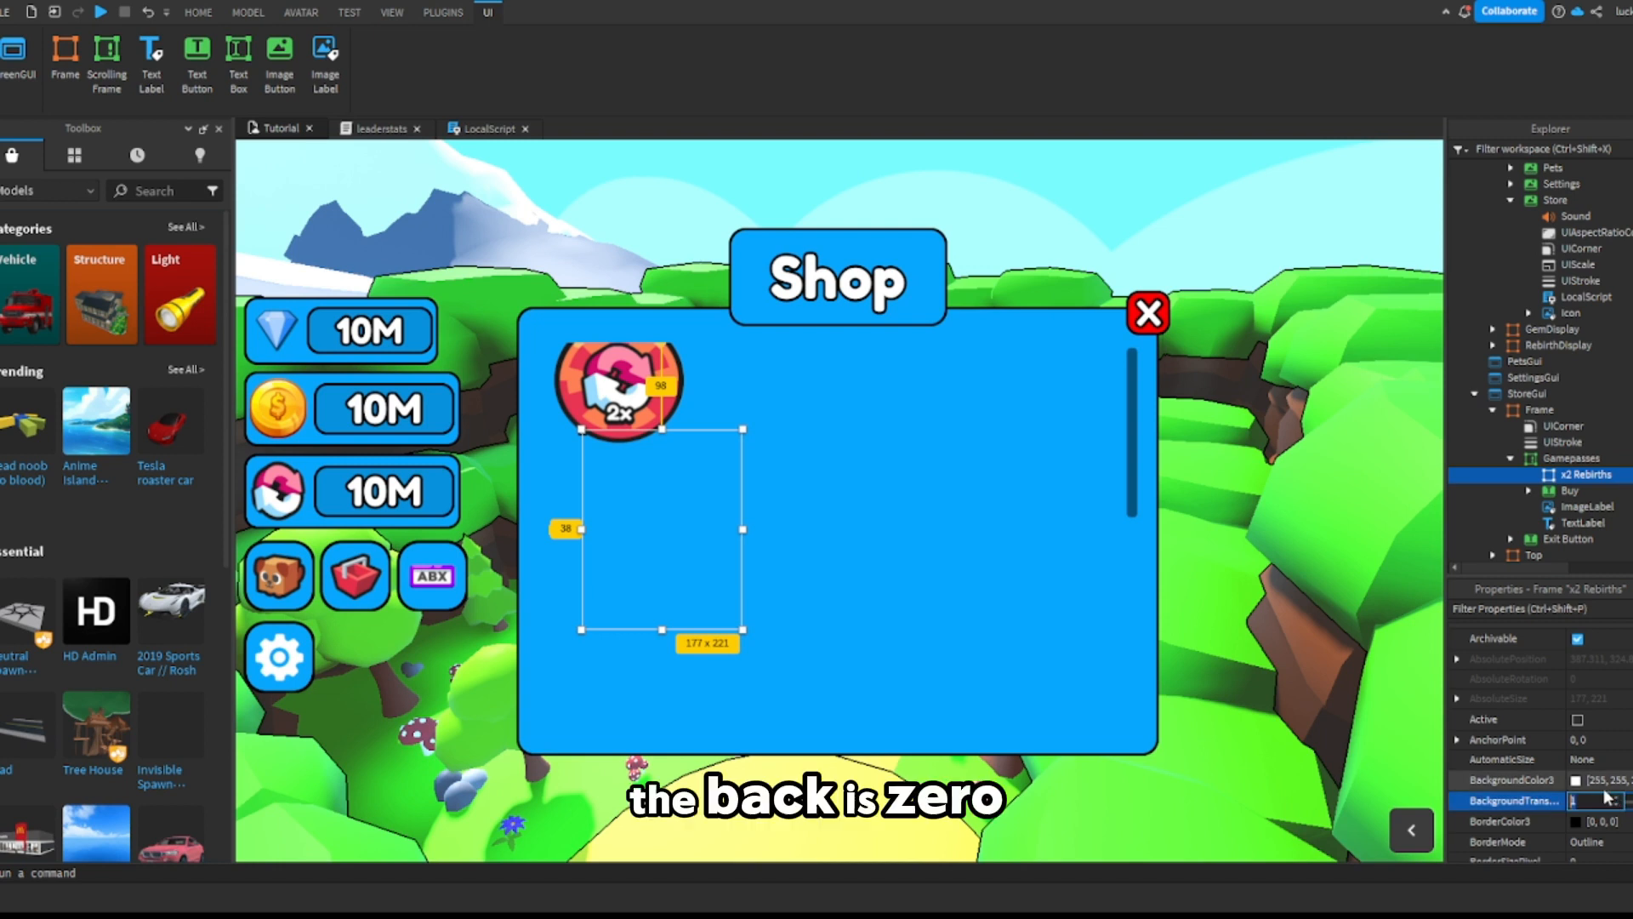
pyautogui.write('0')
pyautogui.press('Return')
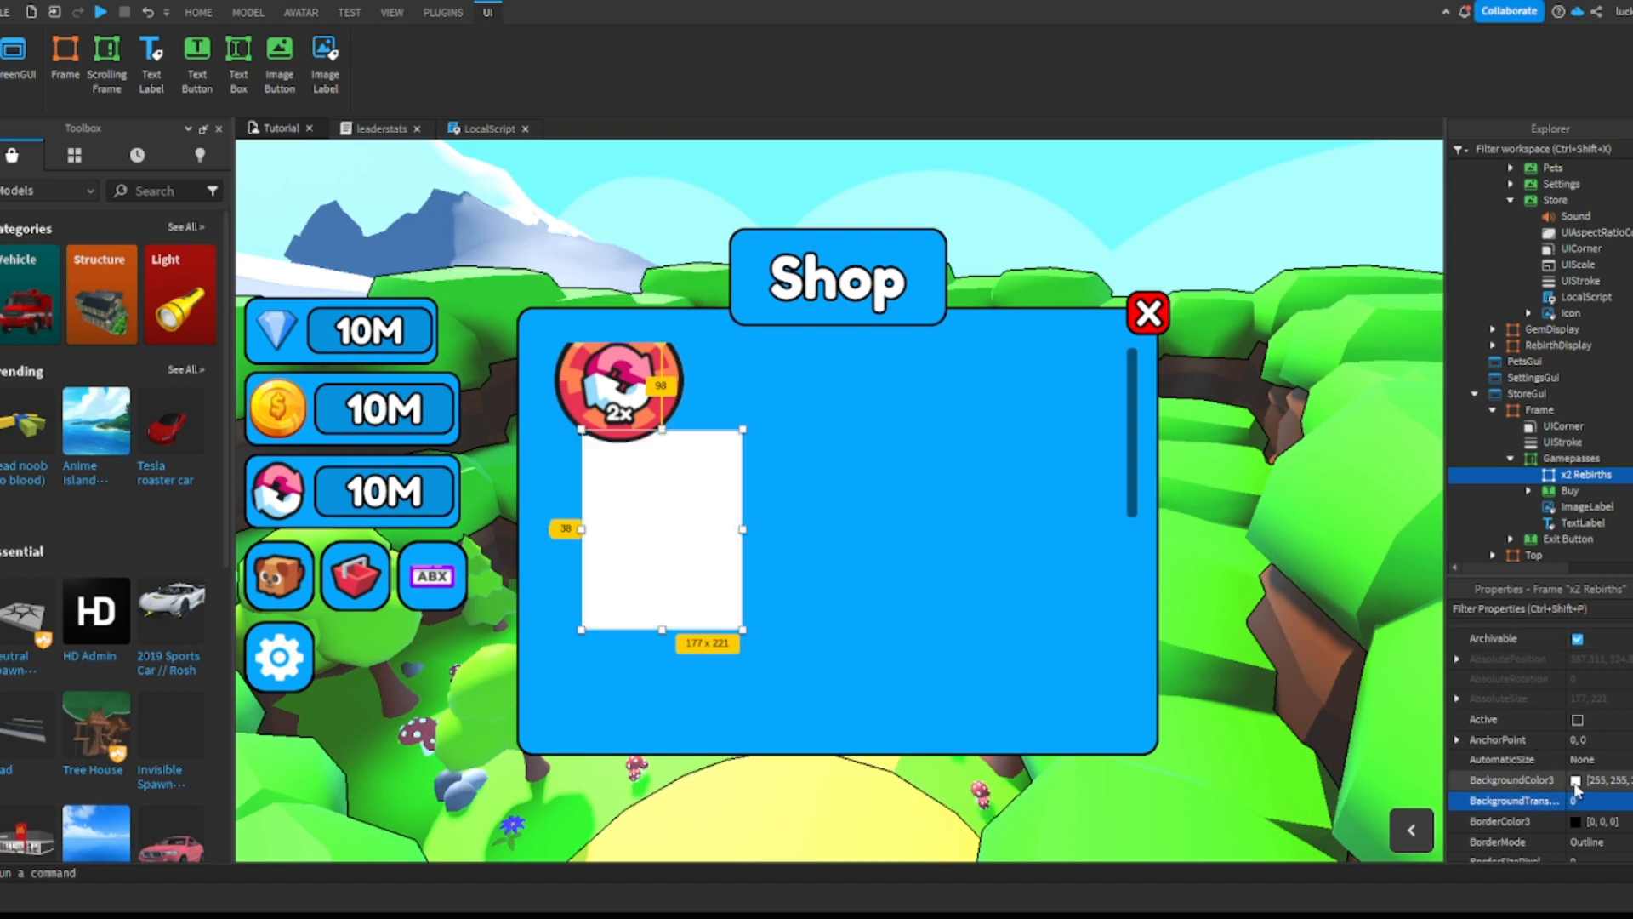
# Step: Set the x2 Rebirths frame's background color to a slightly darker shade of the shop's blue
pyautogui.click(1576, 781)
pyautogui.click(691, 454)
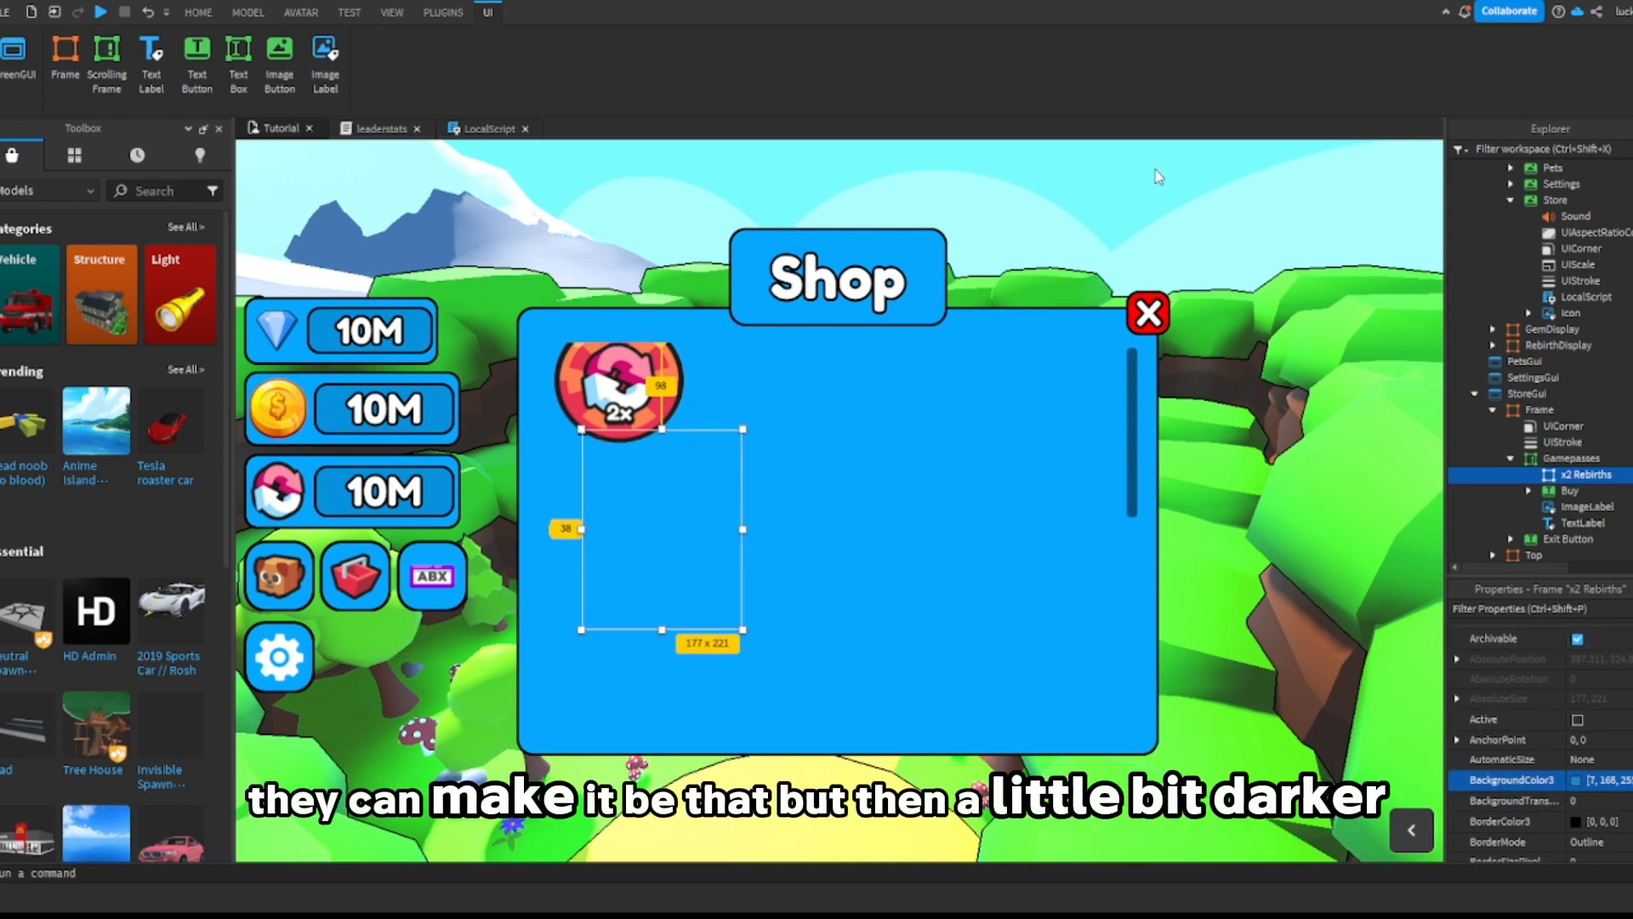
pyautogui.click(1049, 309)
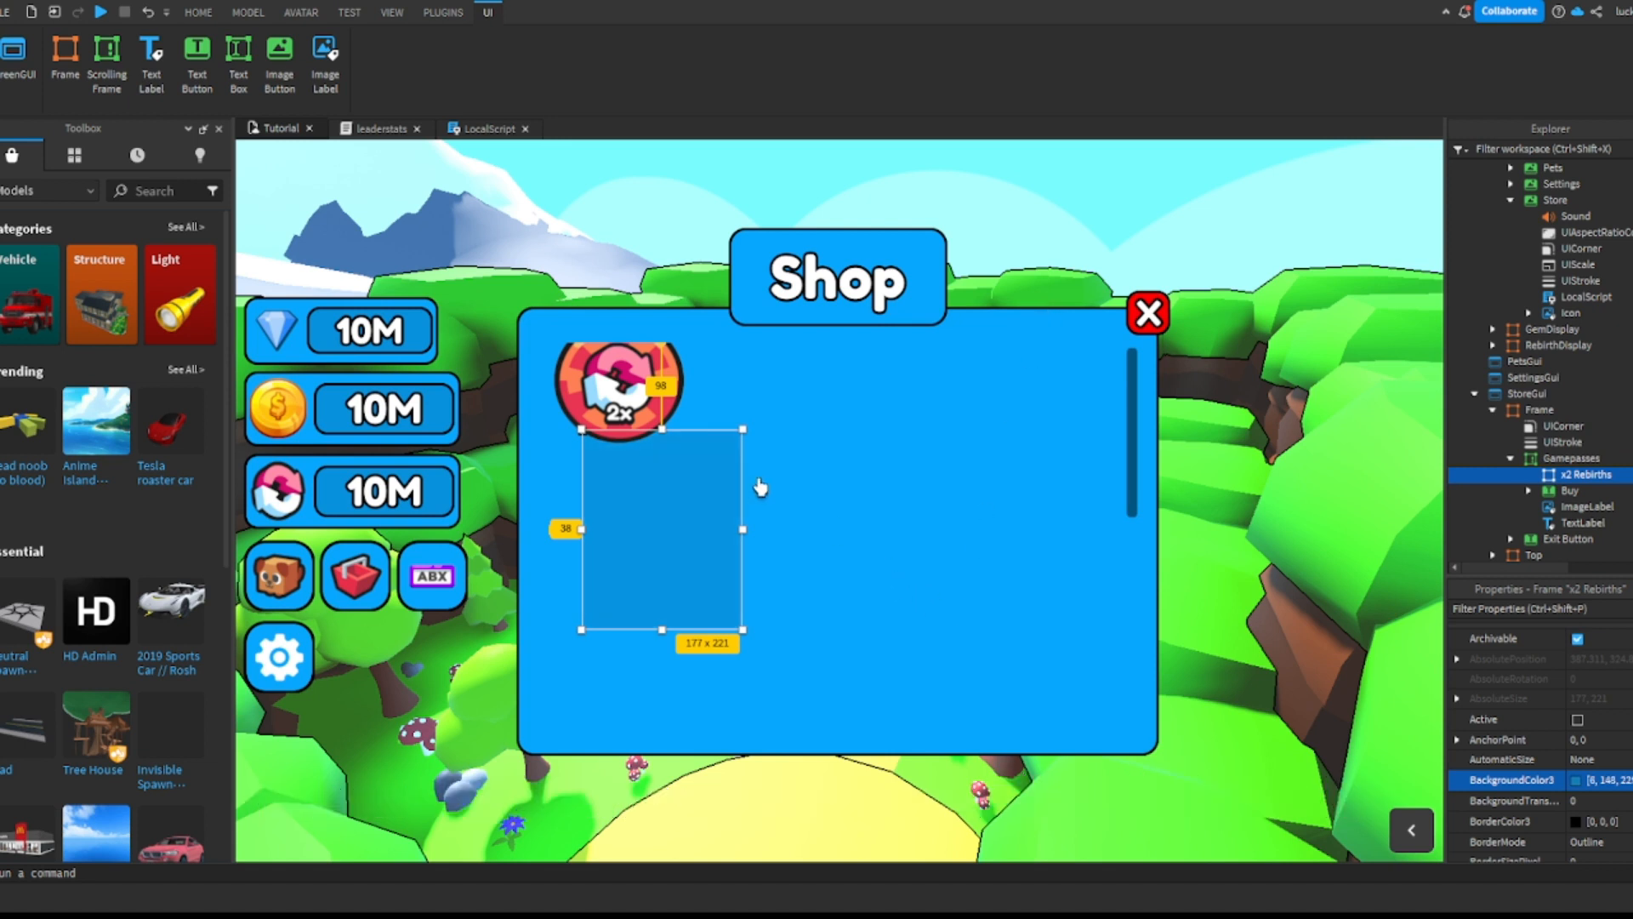
# Step: Put Buy, ImageLabel and TextLabel back inside the x2 Rebirths frame
pyautogui.click(1569, 490)
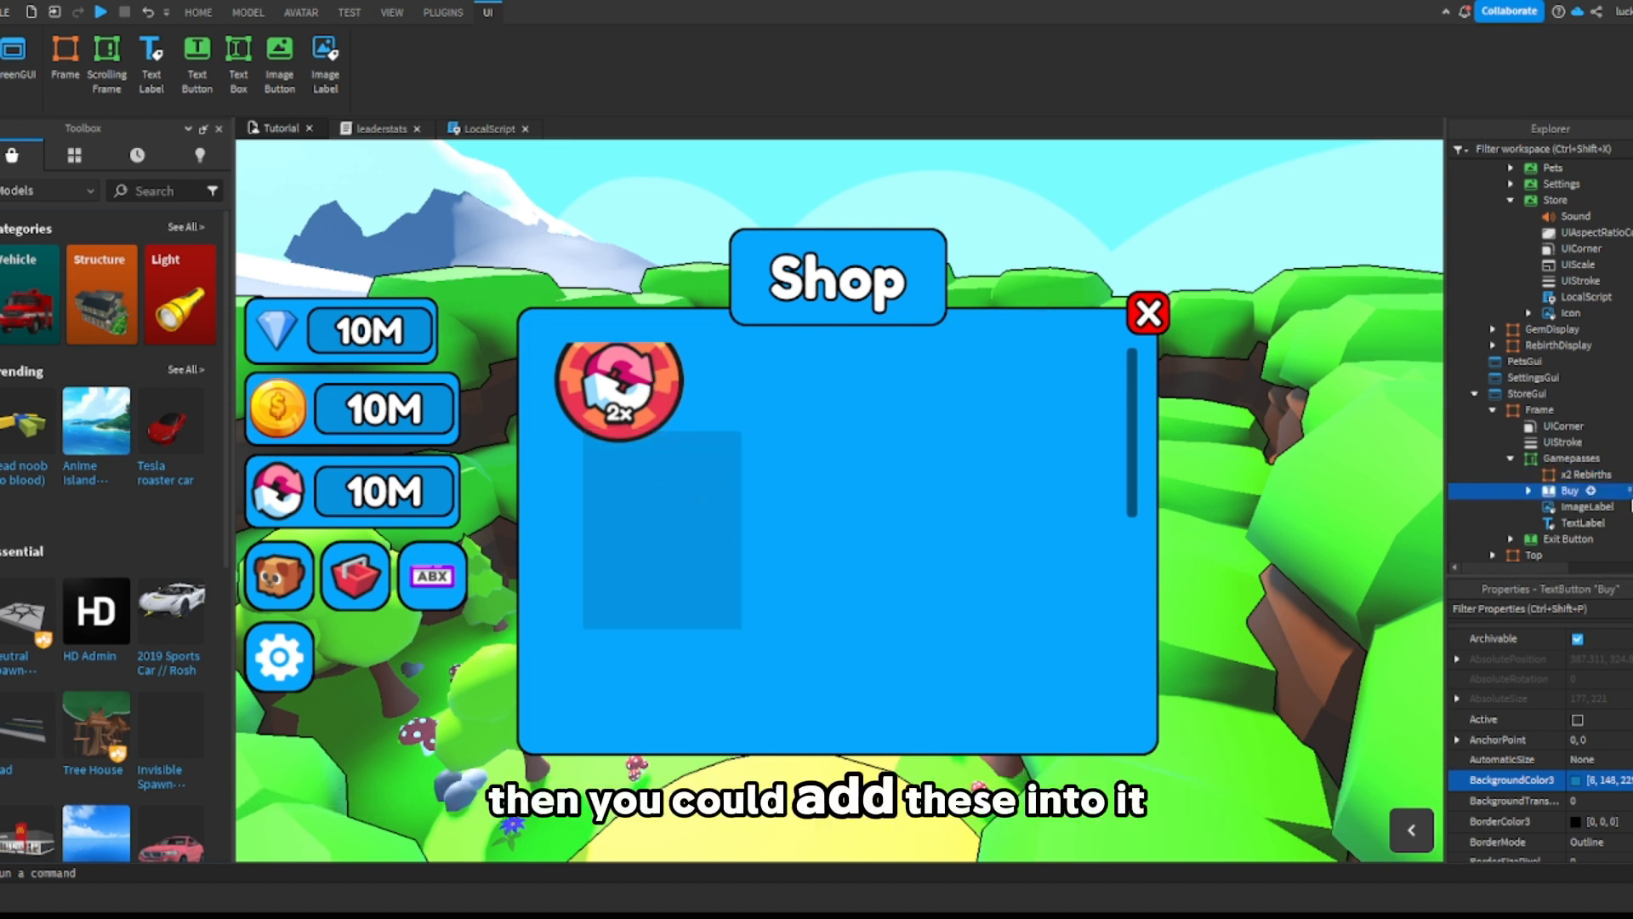
pyautogui.keyDown('shift'); pyautogui.click(1582, 523); pyautogui.keyUp('shift')
pyautogui.moveTo(1494, 502); pyautogui.dragTo(1575, 483)
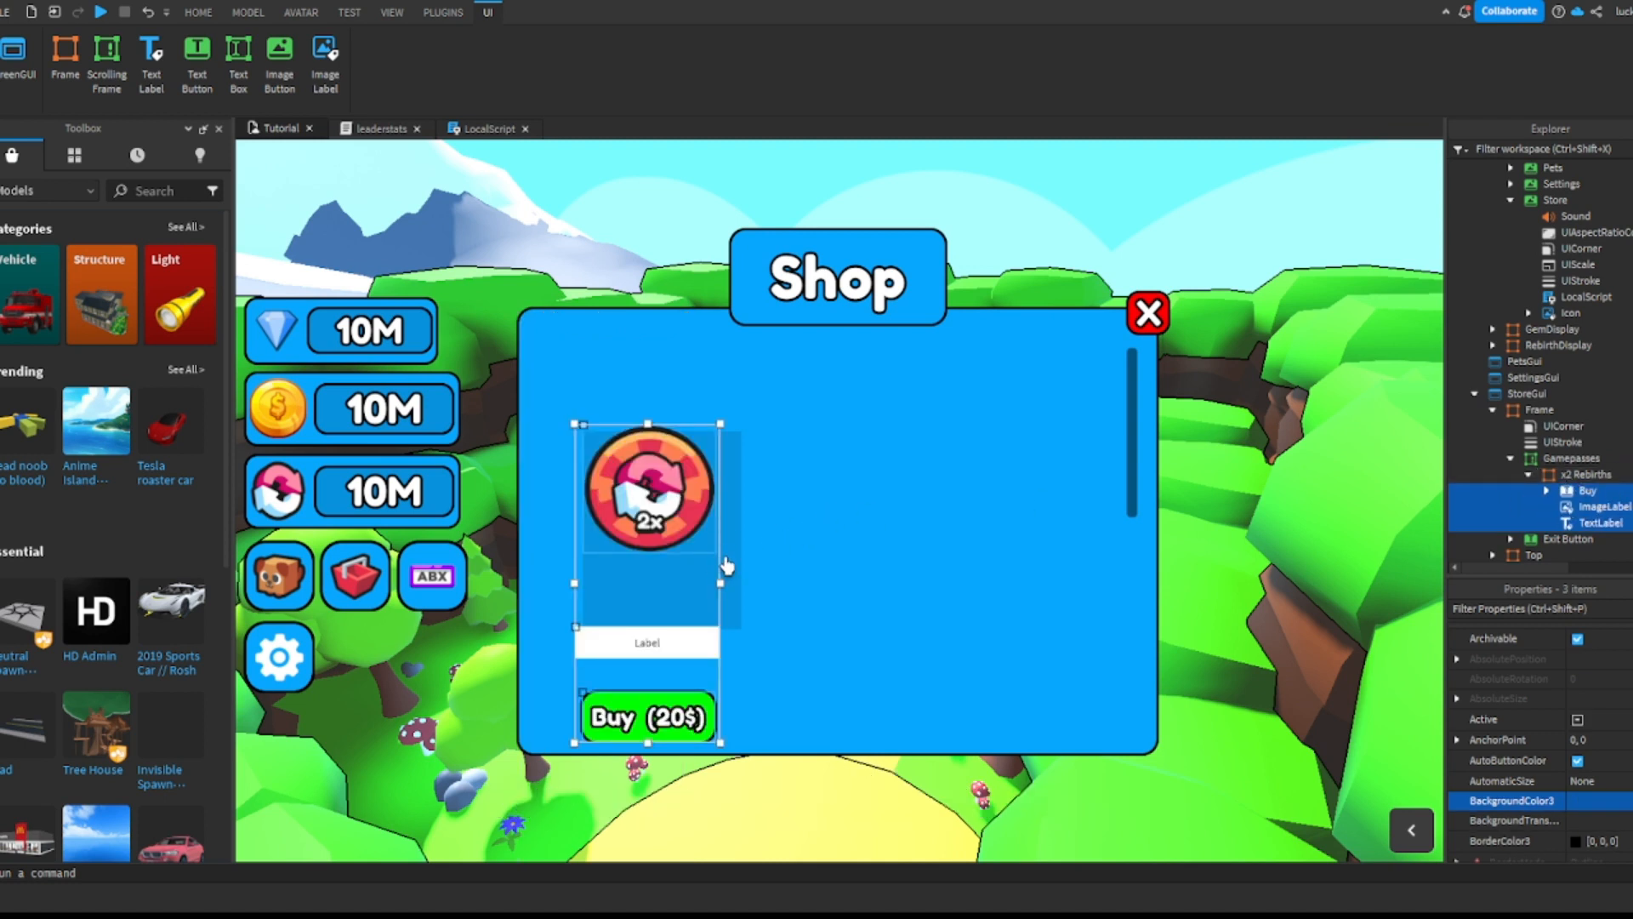
# Step: Arrange the icon, text label and Buy button inside the x2 Rebirths frame, extending the frame downward to hold all three
pyautogui.moveTo(727, 566); pyautogui.dragTo(653, 453)
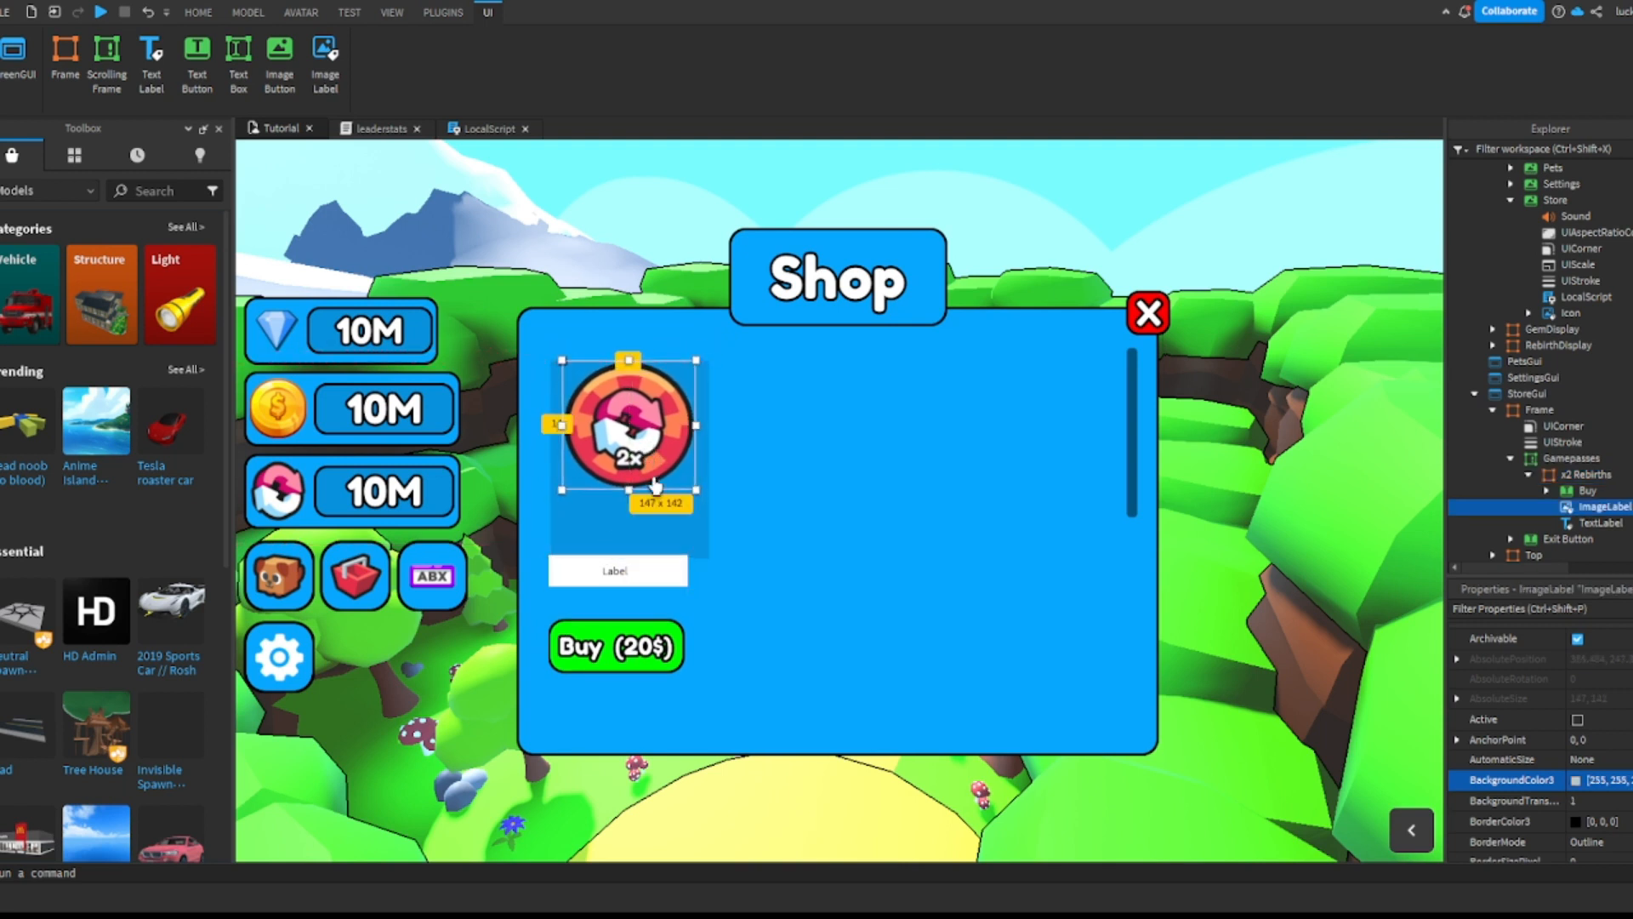
pyautogui.moveTo(662, 571); pyautogui.dragTo(676, 510)
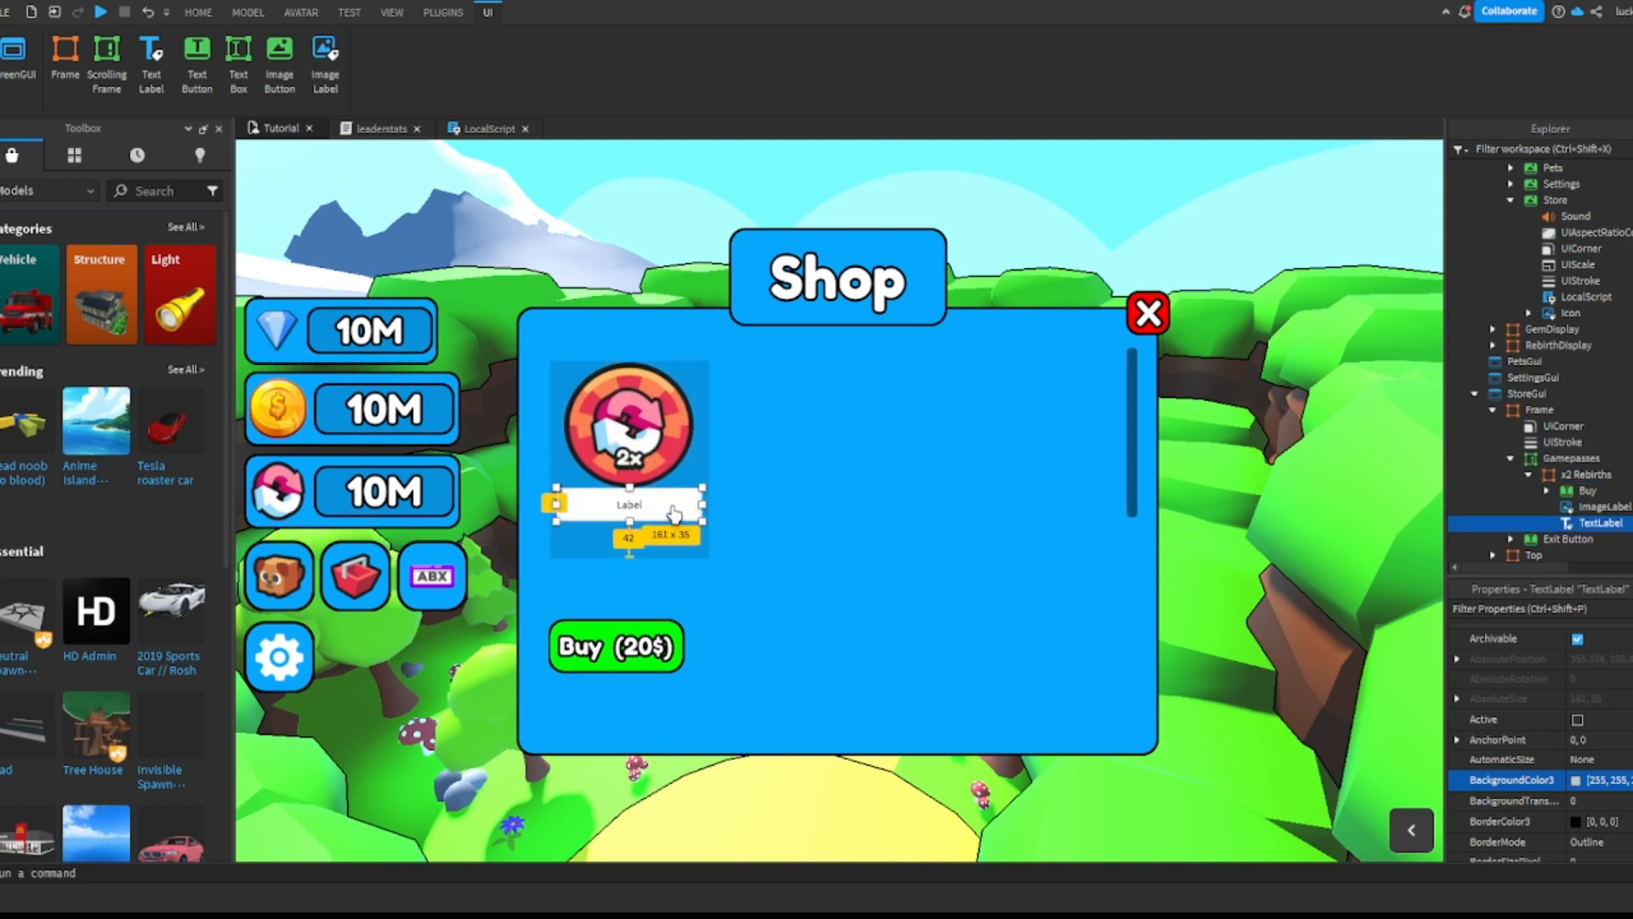
pyautogui.click(672, 540)
pyautogui.moveTo(632, 567); pyautogui.dragTo(632, 587)
pyautogui.moveTo(651, 691); pyautogui.dragTo(677, 500)
# Step: Shrink the 2x icon to about 125 x 124 and center it, and reduce the text label to about 161 x 28
pyautogui.click(662, 452)
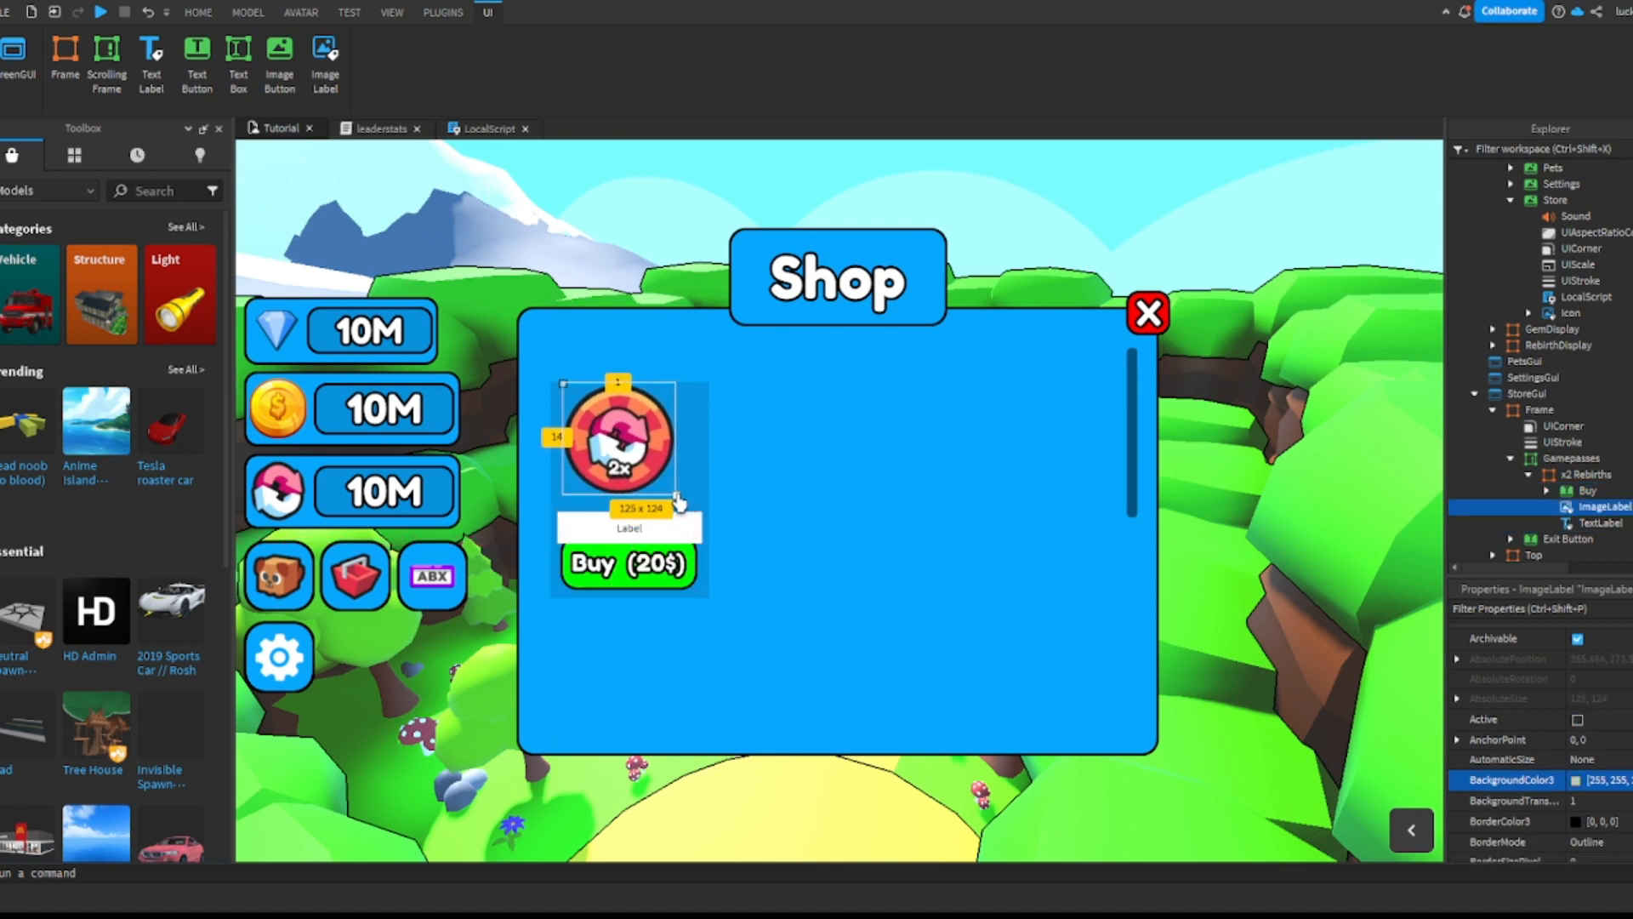
pyautogui.moveTo(630, 450); pyautogui.dragTo(638, 450)
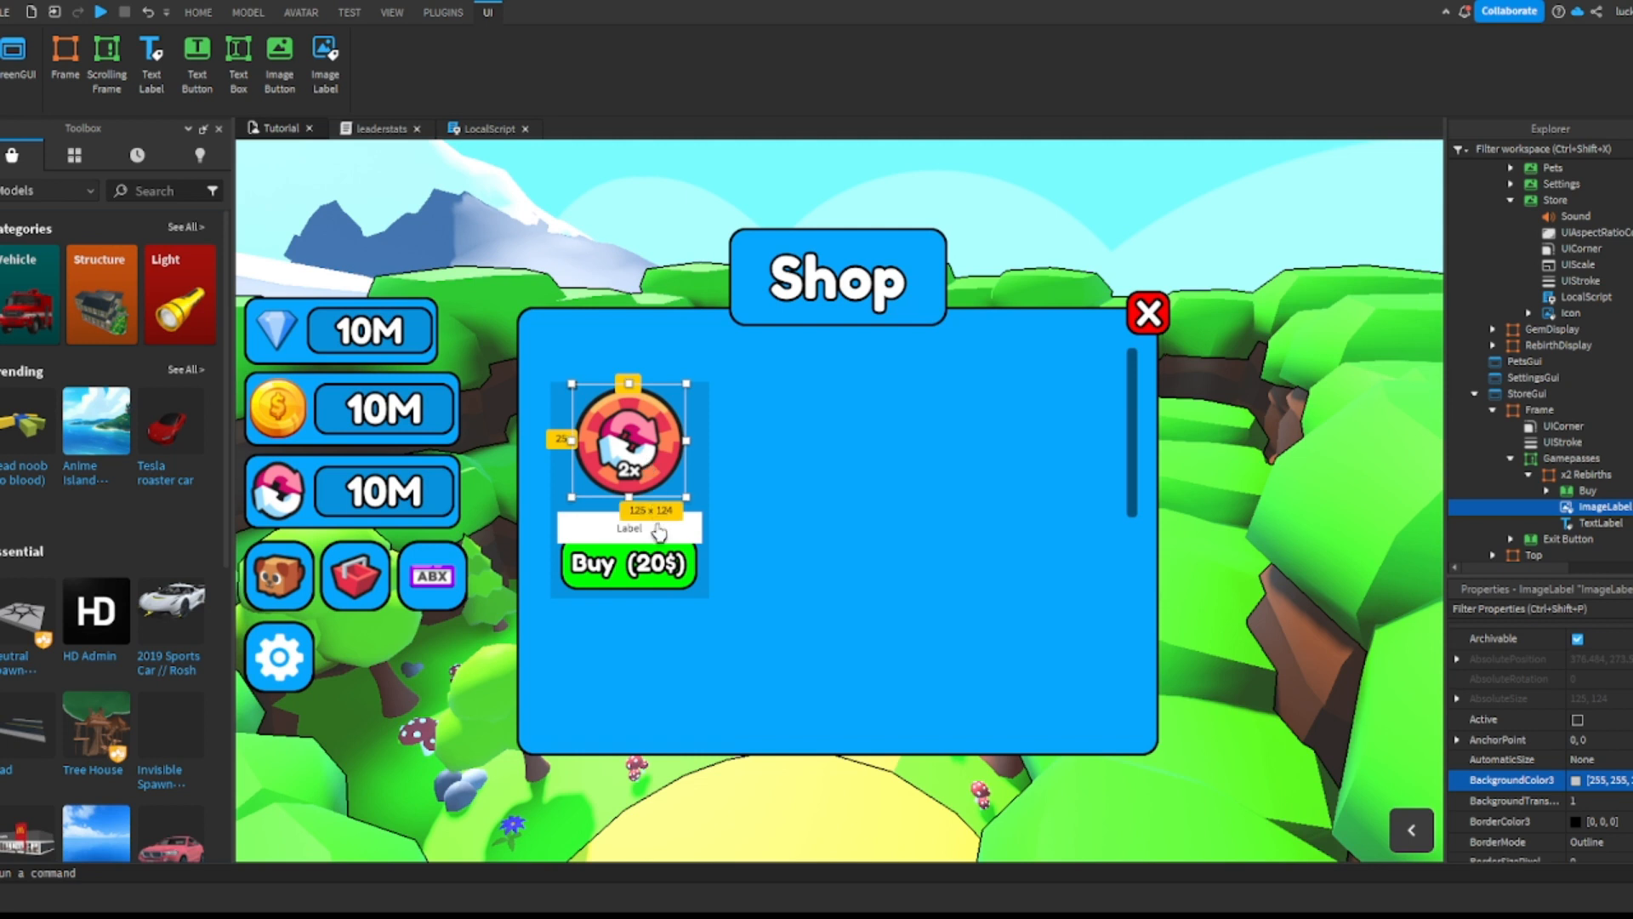
pyautogui.moveTo(660, 530); pyautogui.dragTo(630, 509)
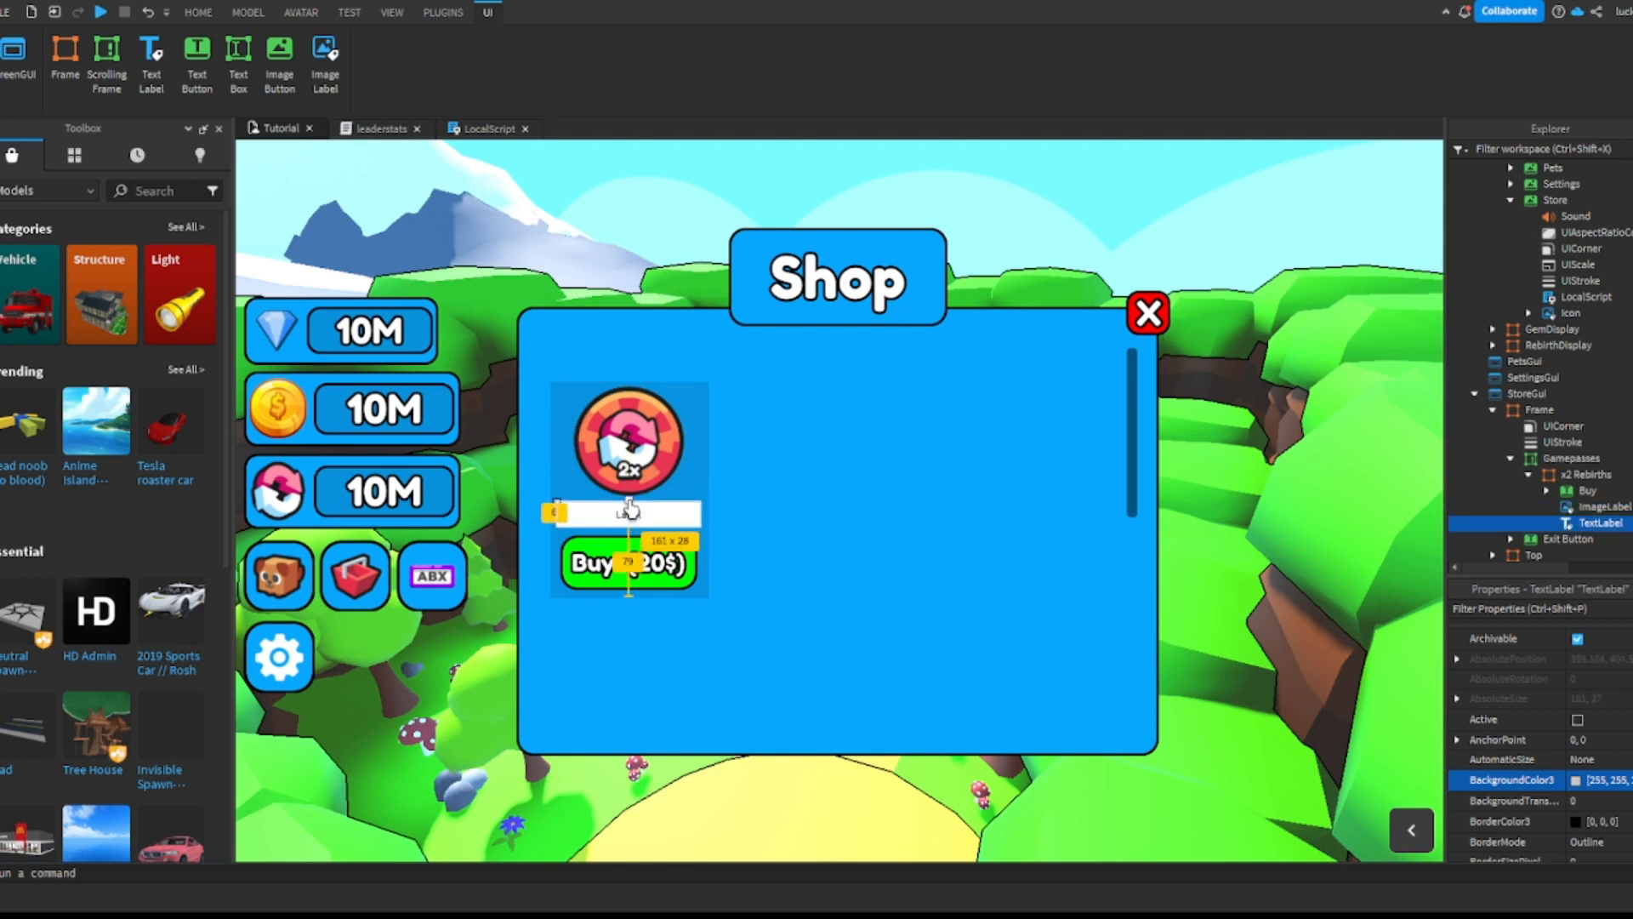
# Step: Turn on scaled text for the x2 Rebirths card's text label and set its background transparency to 1
pyautogui.scroll(-10, 1463, 723)
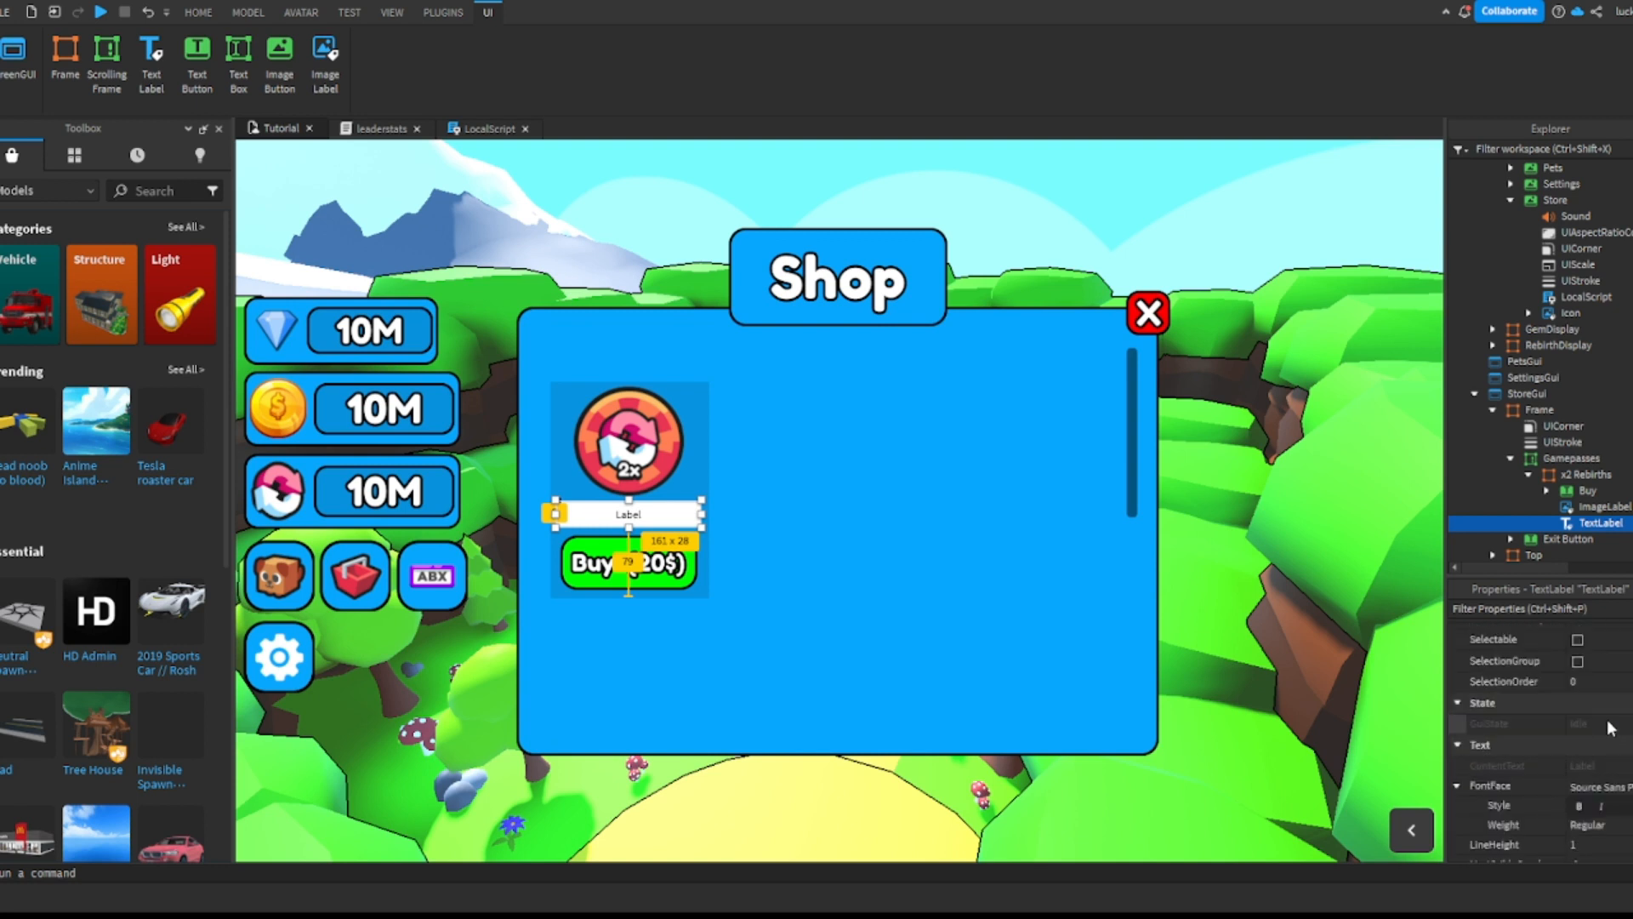
pyautogui.scroll(-2, 1610, 734)
pyautogui.click(1577, 716)
pyautogui.scroll(13, 1589, 701)
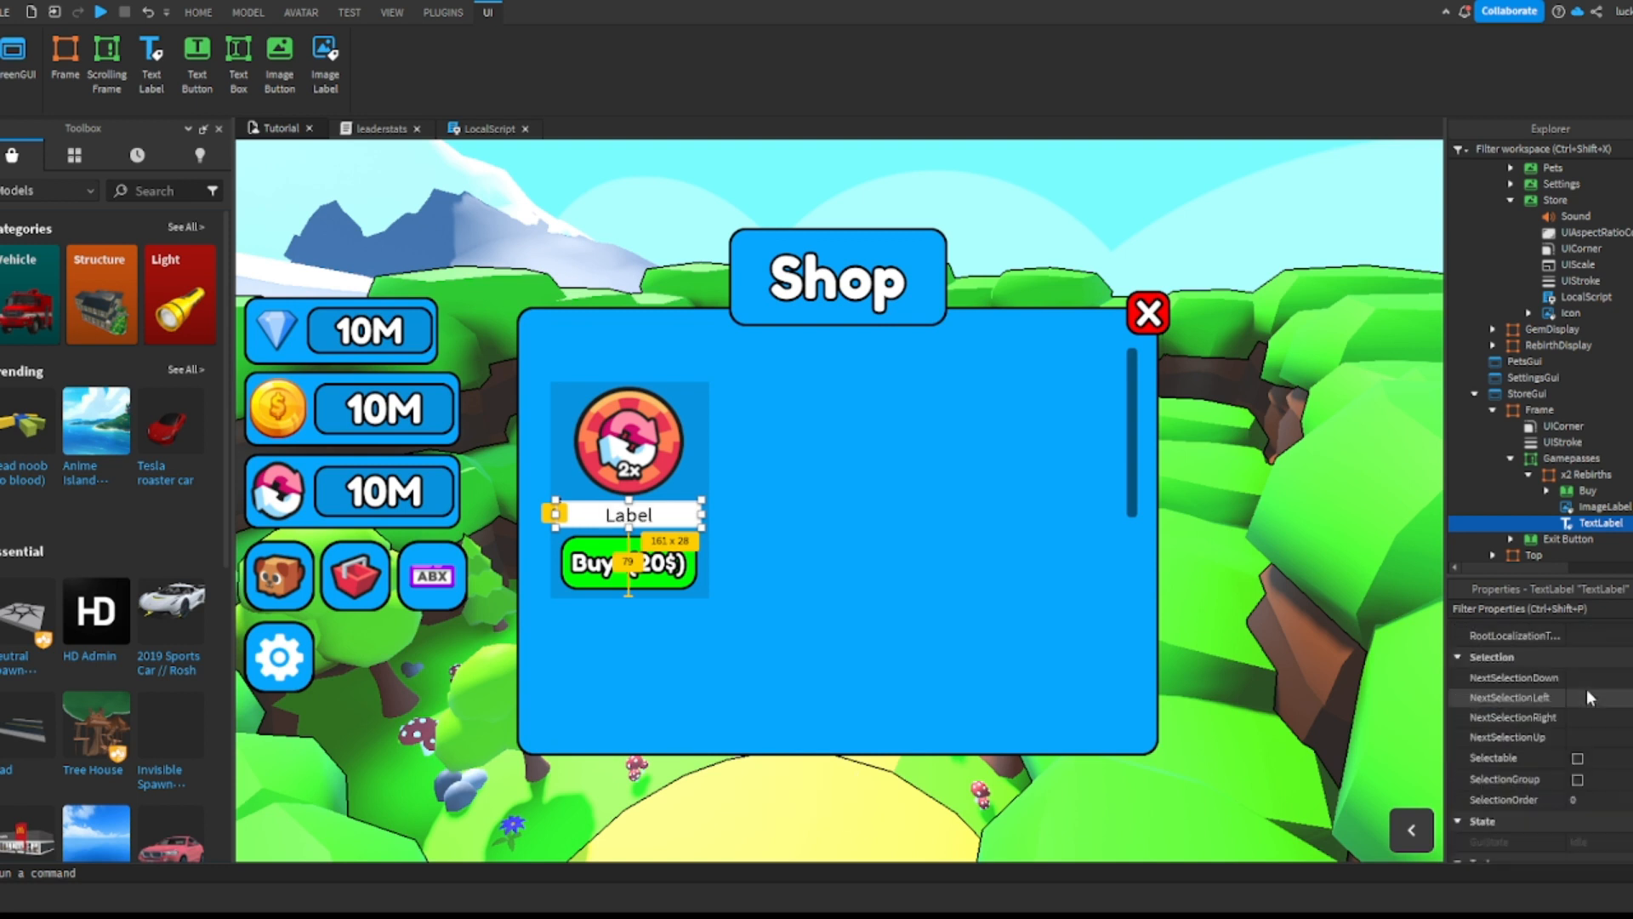
pyautogui.click(1599, 742)
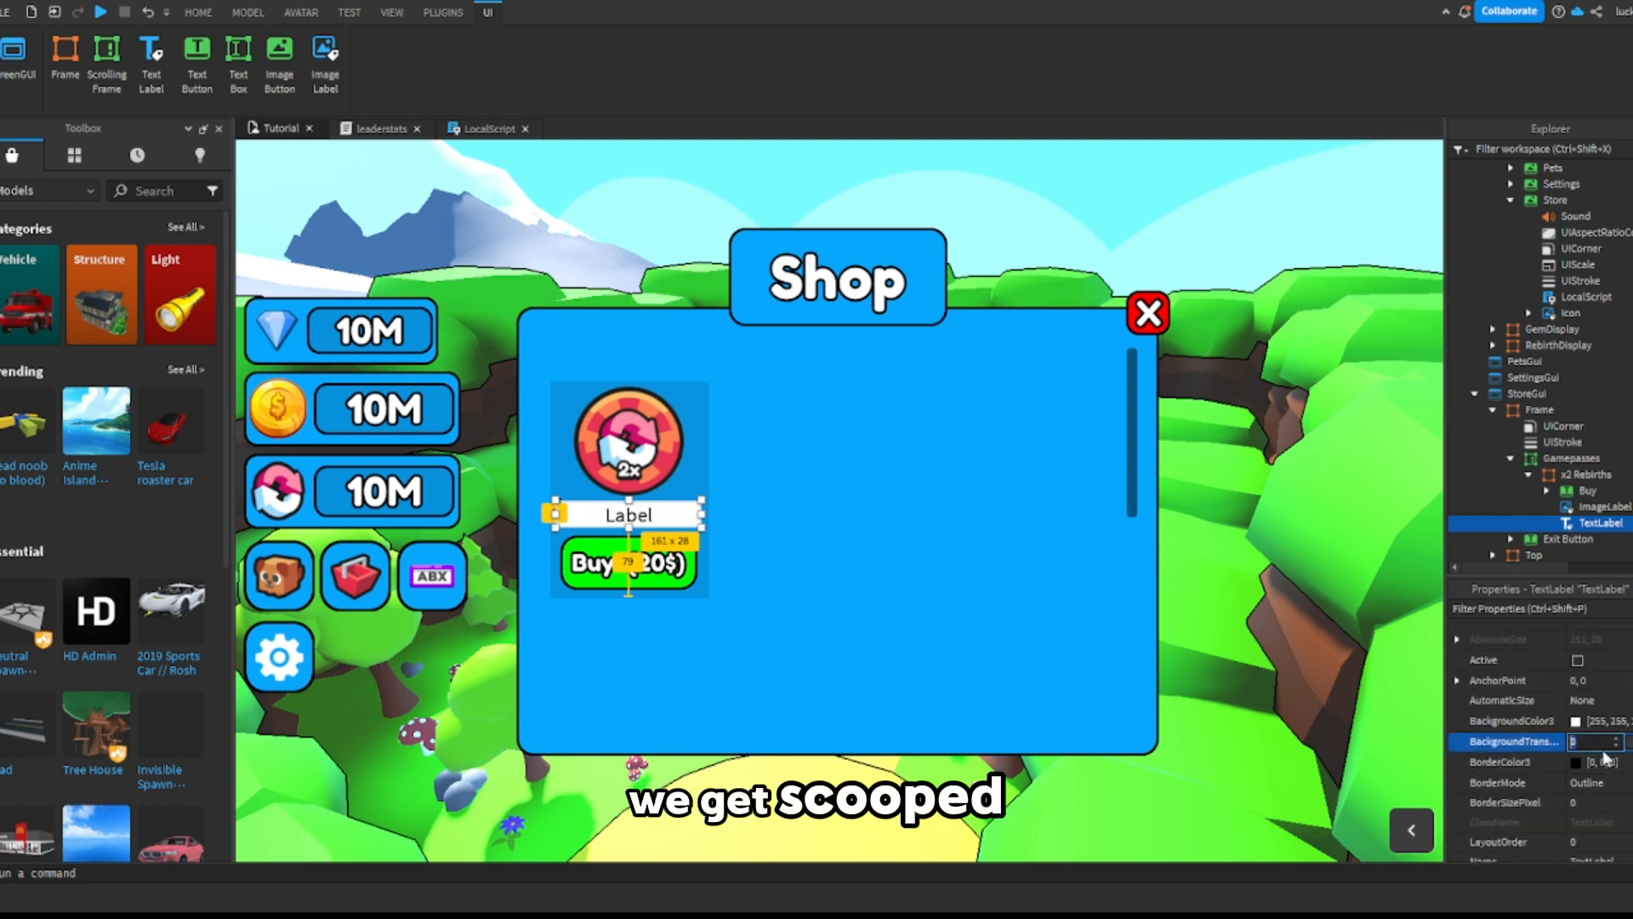
pyautogui.write('1')
pyautogui.press('Return')
# Step: Change the card's label text color to white
pyautogui.scroll(-10, 1582, 723)
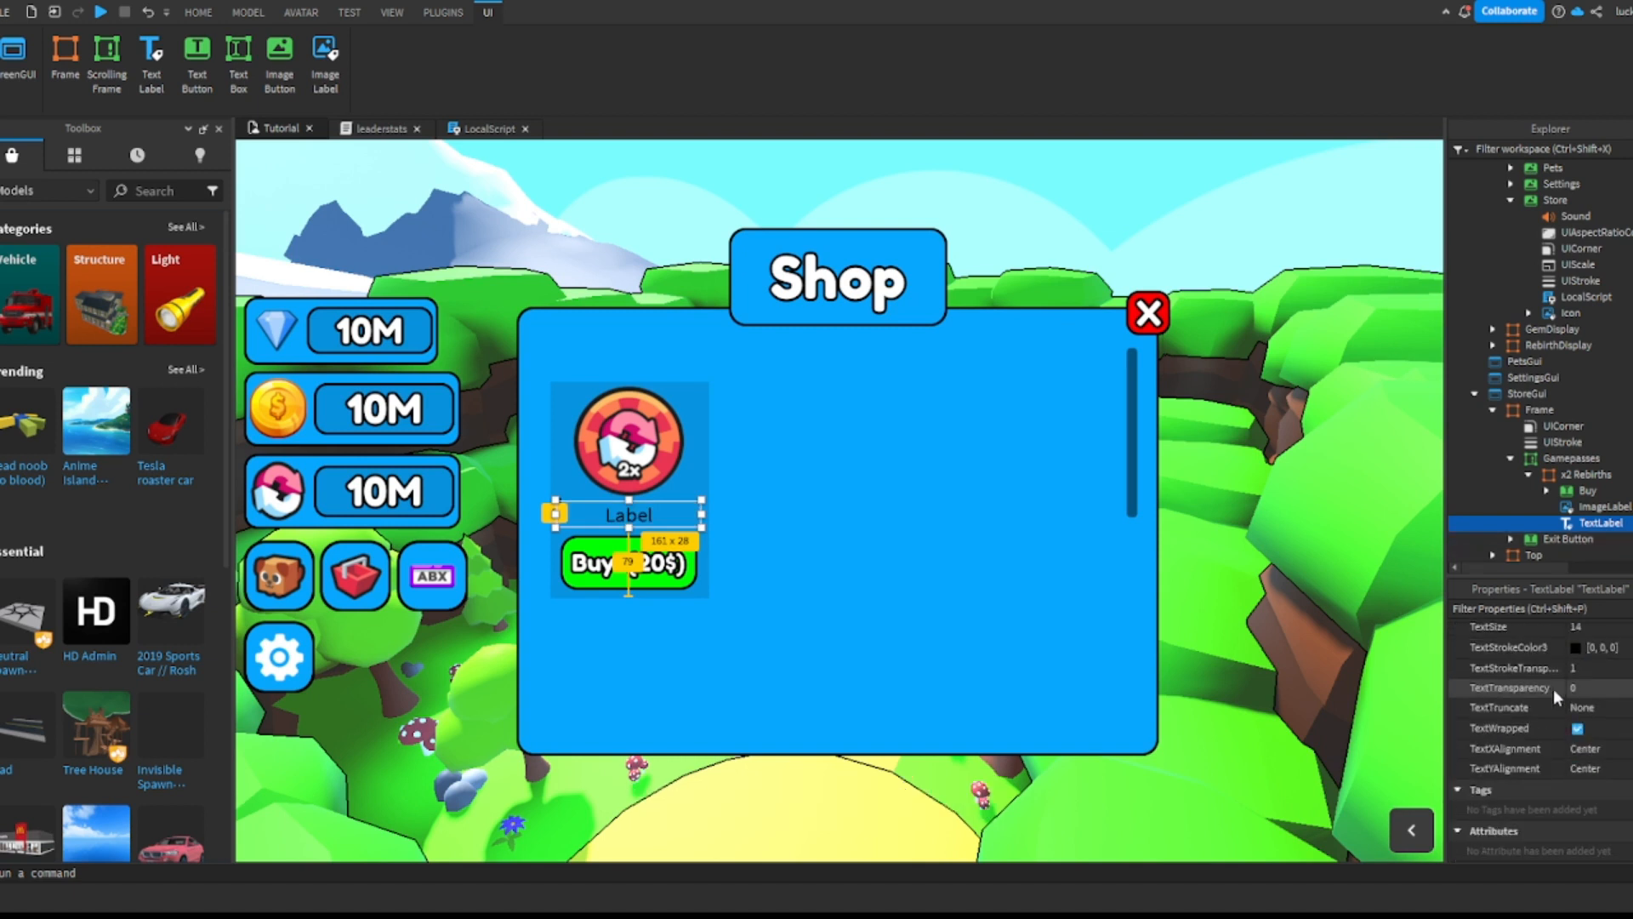
pyautogui.scroll(3, 1556, 696)
pyautogui.click(1575, 709)
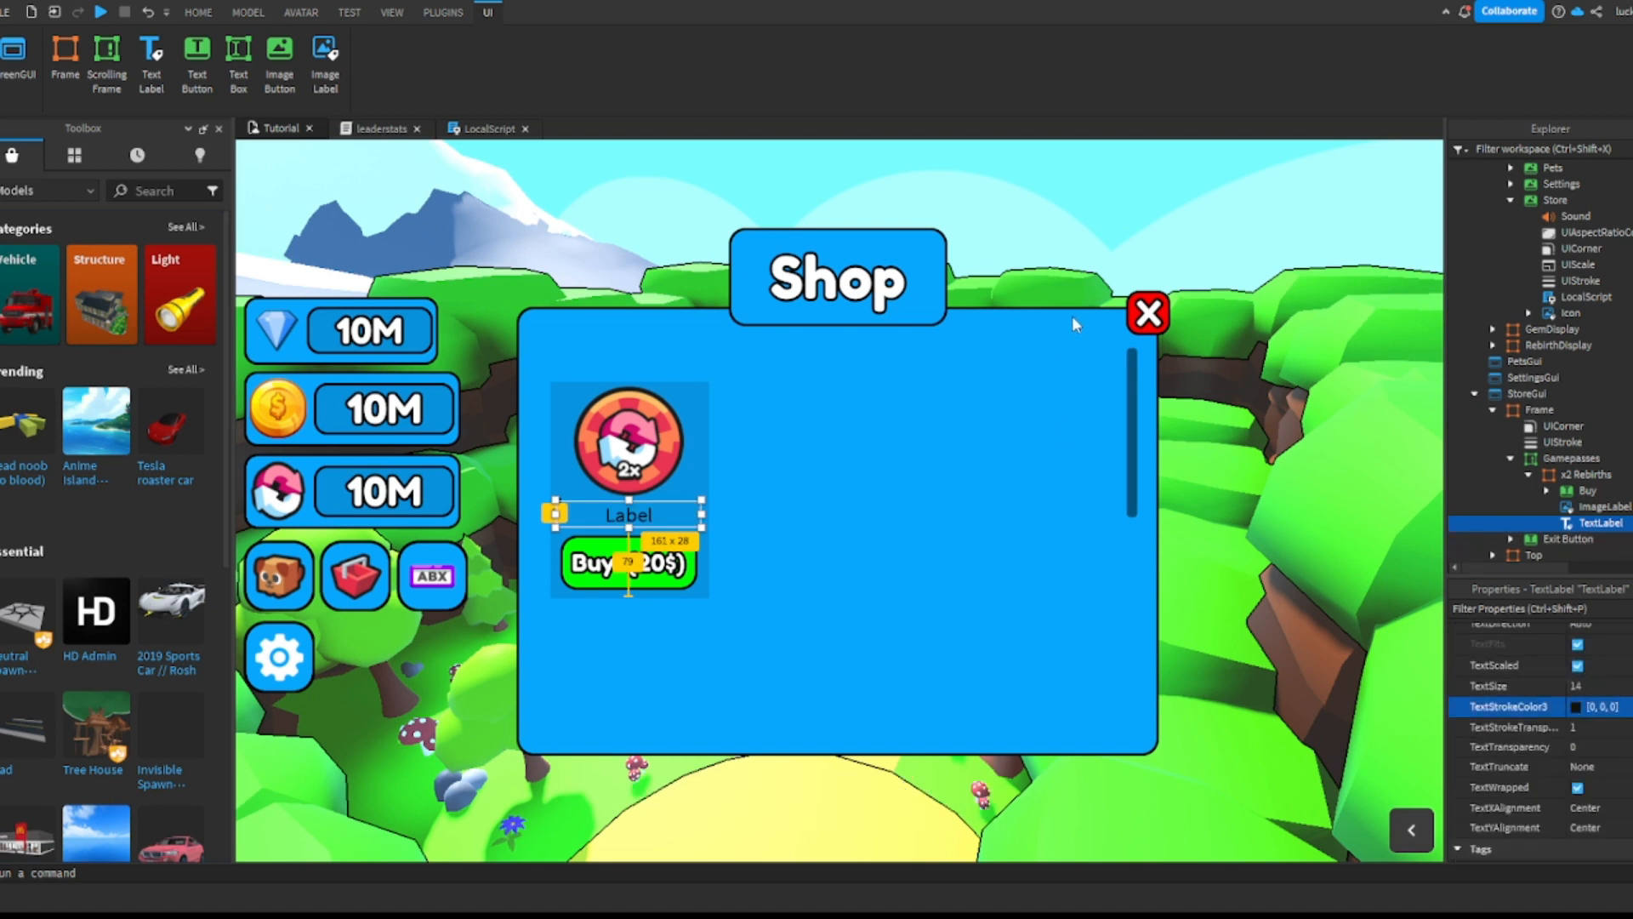
pyautogui.scroll(3, 1580, 698)
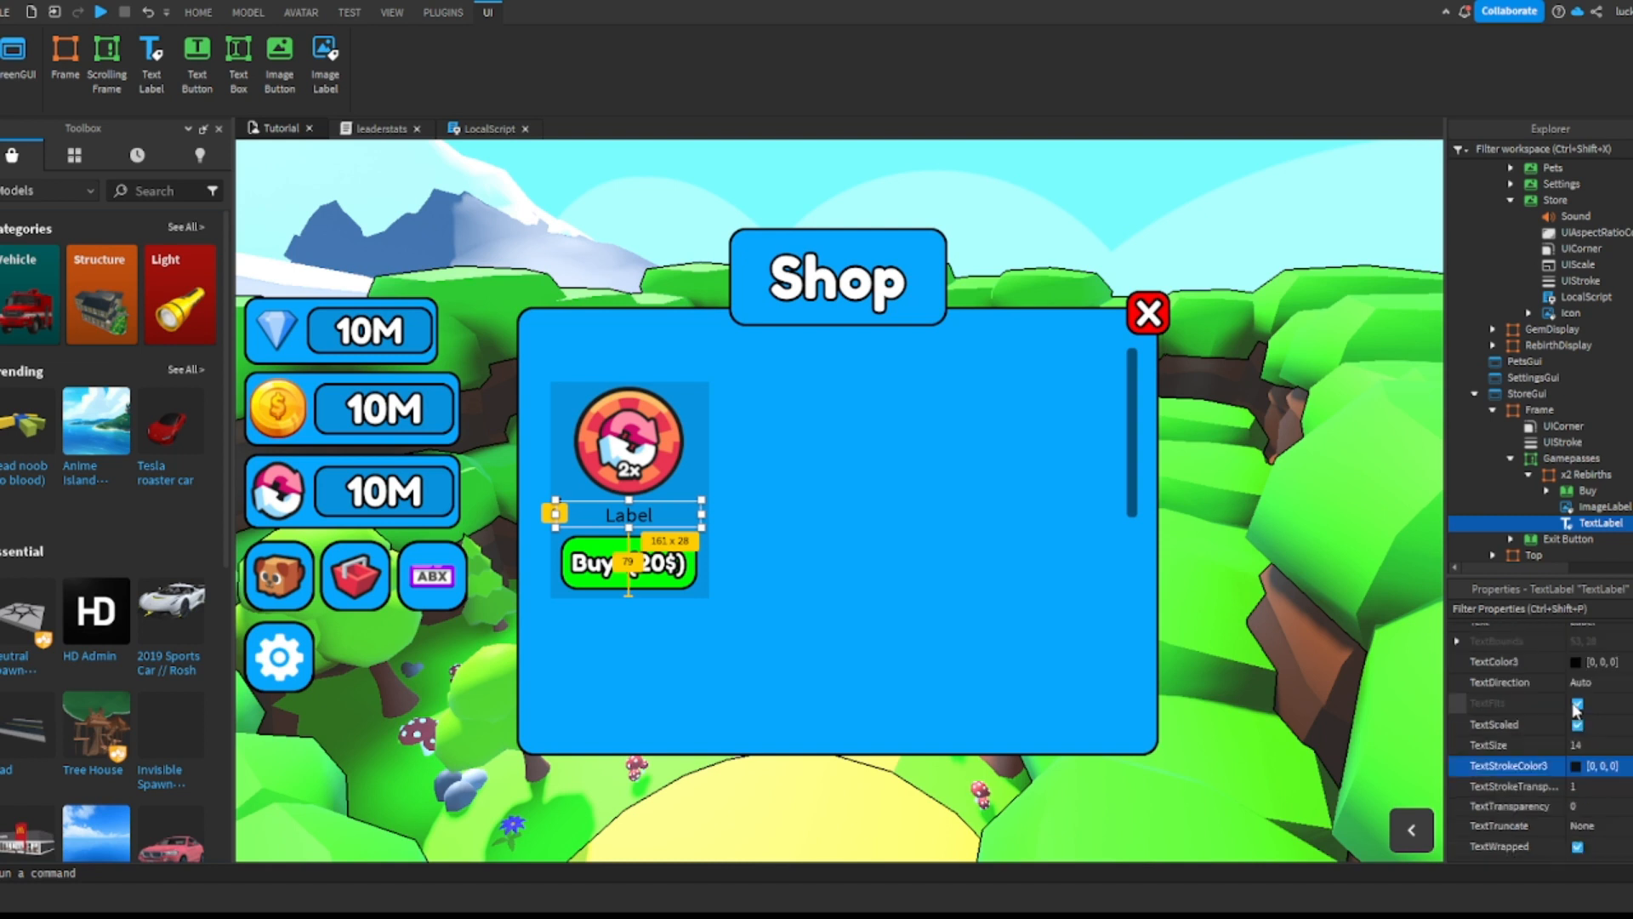
pyautogui.click(1575, 659)
pyautogui.click(1059, 278)
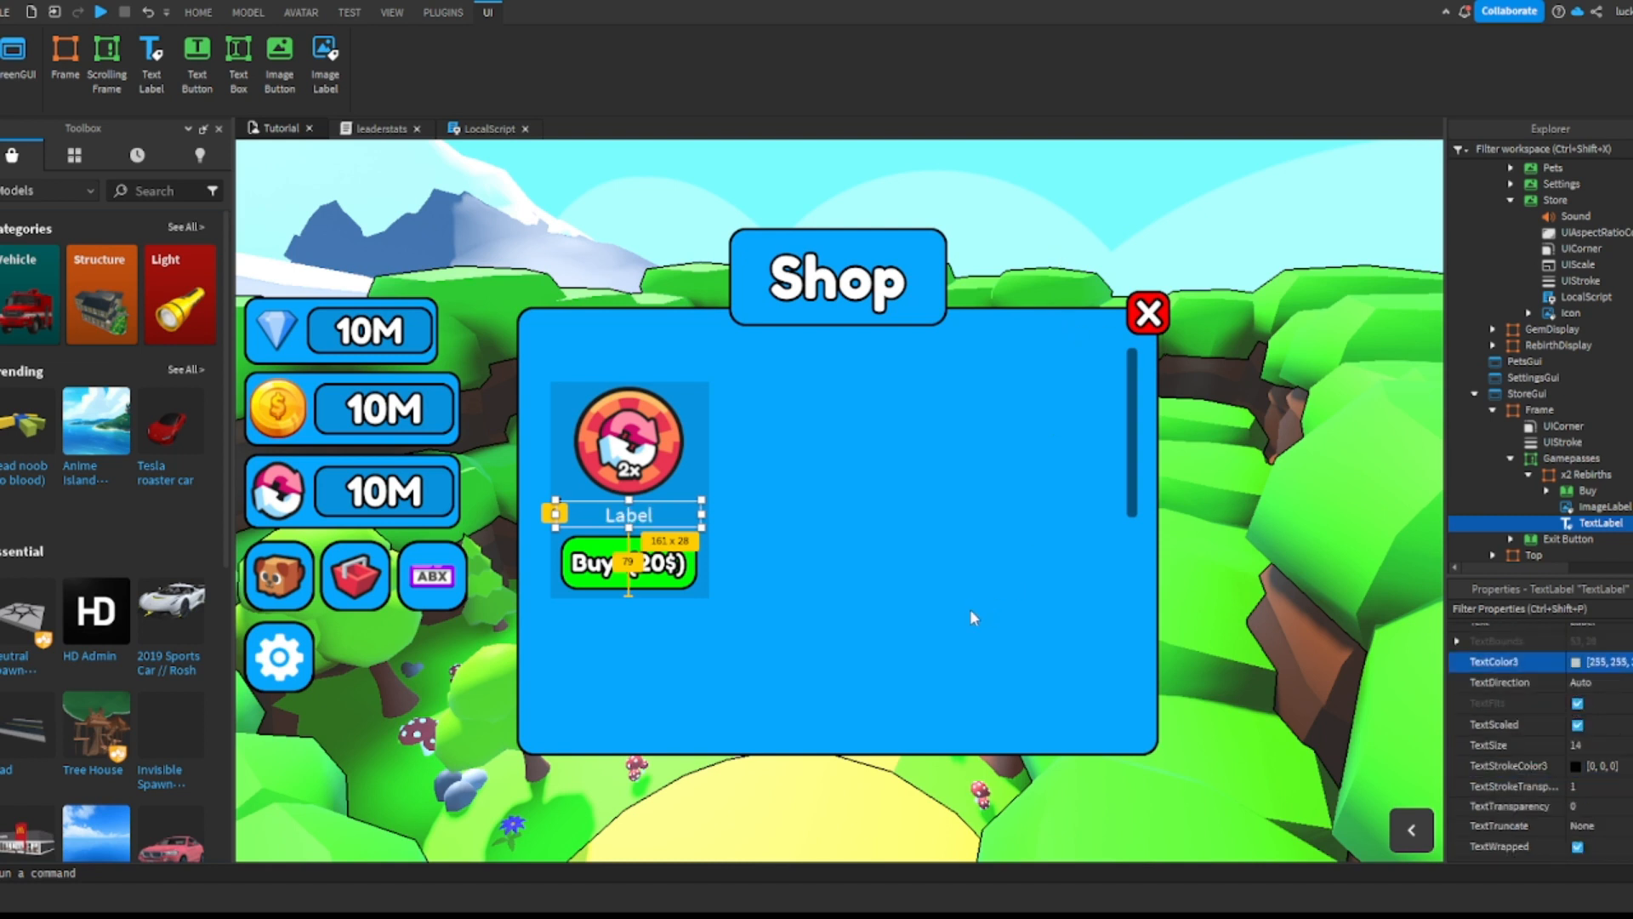
# Step: Set the text label's wording to "x2 Rebirths"
pyautogui.scroll(6, 1574, 706)
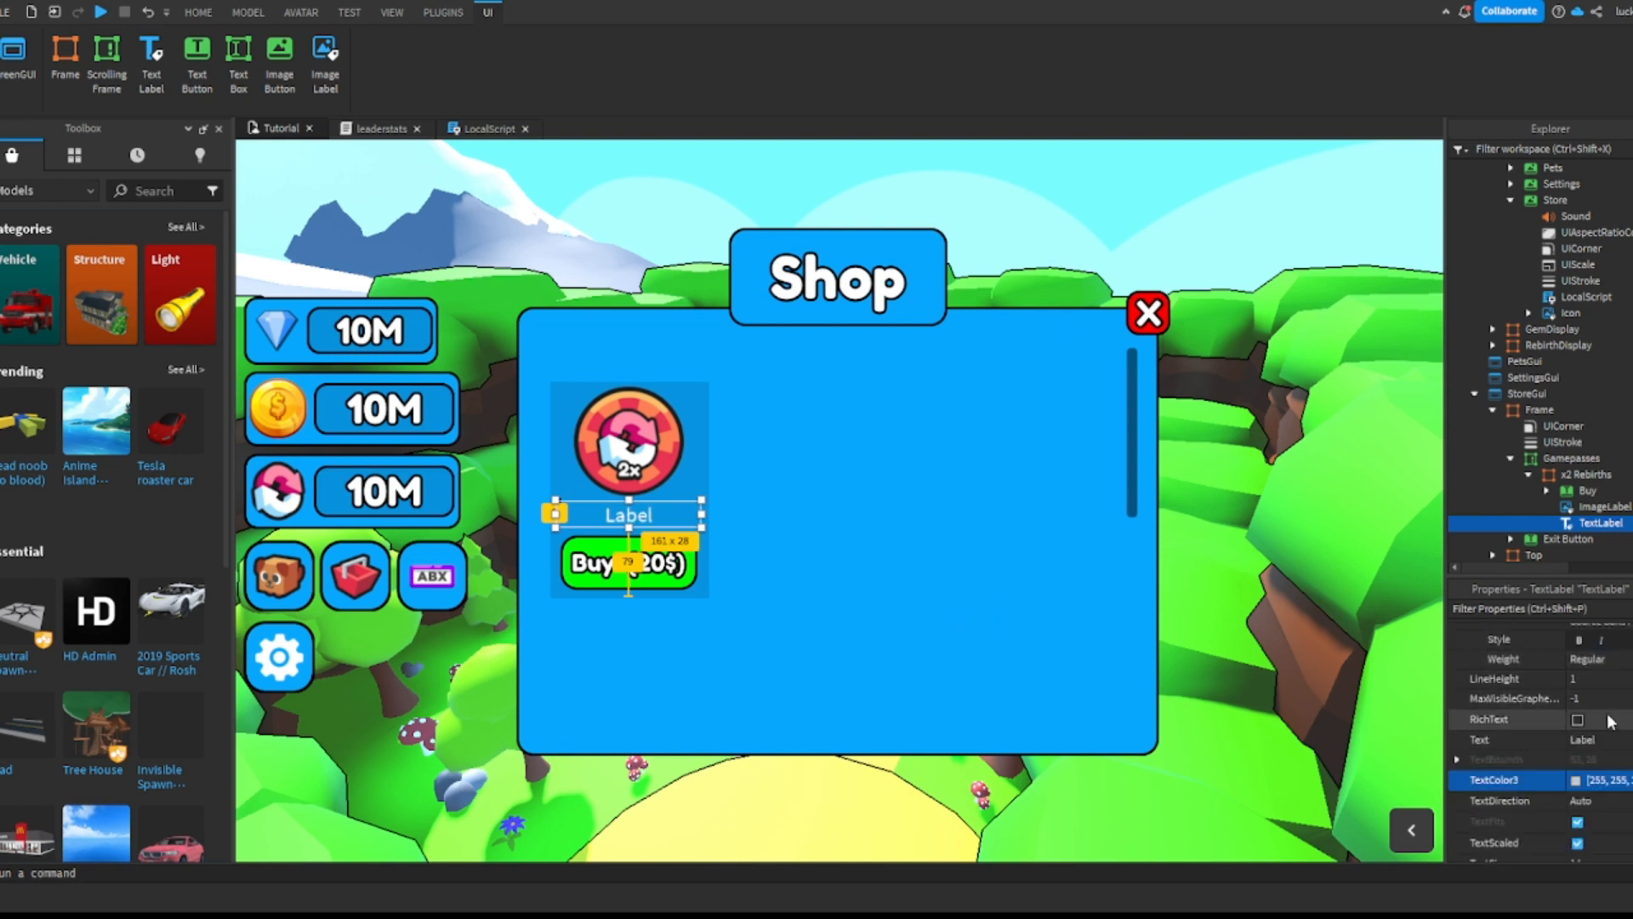
pyautogui.doubleClick(1584, 740)
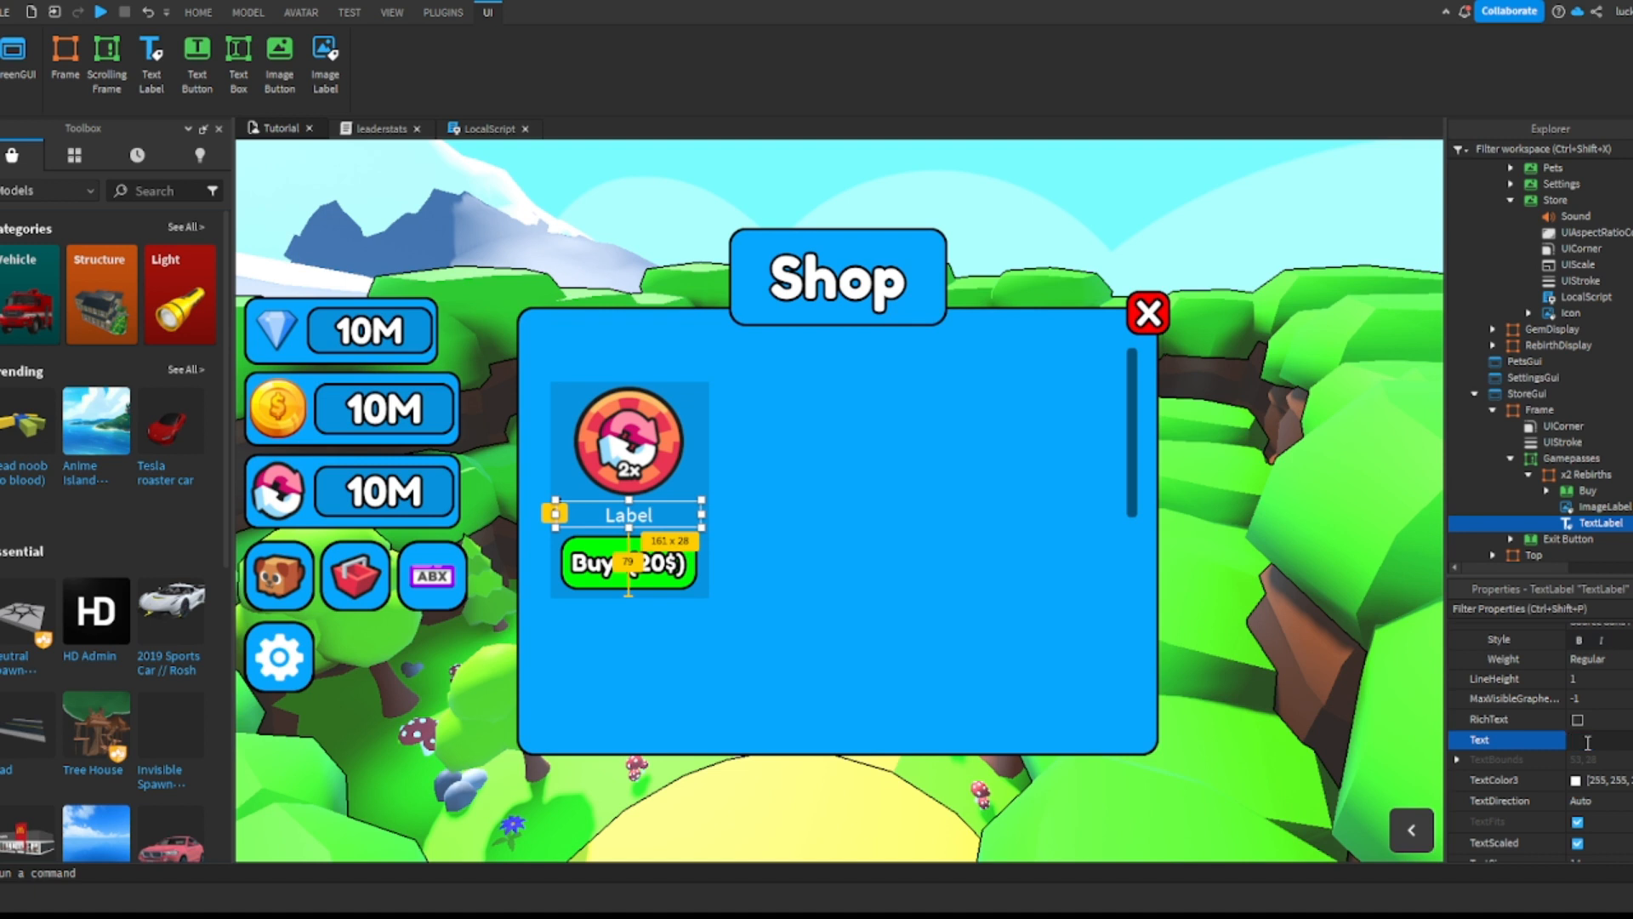
pyautogui.write('x2')
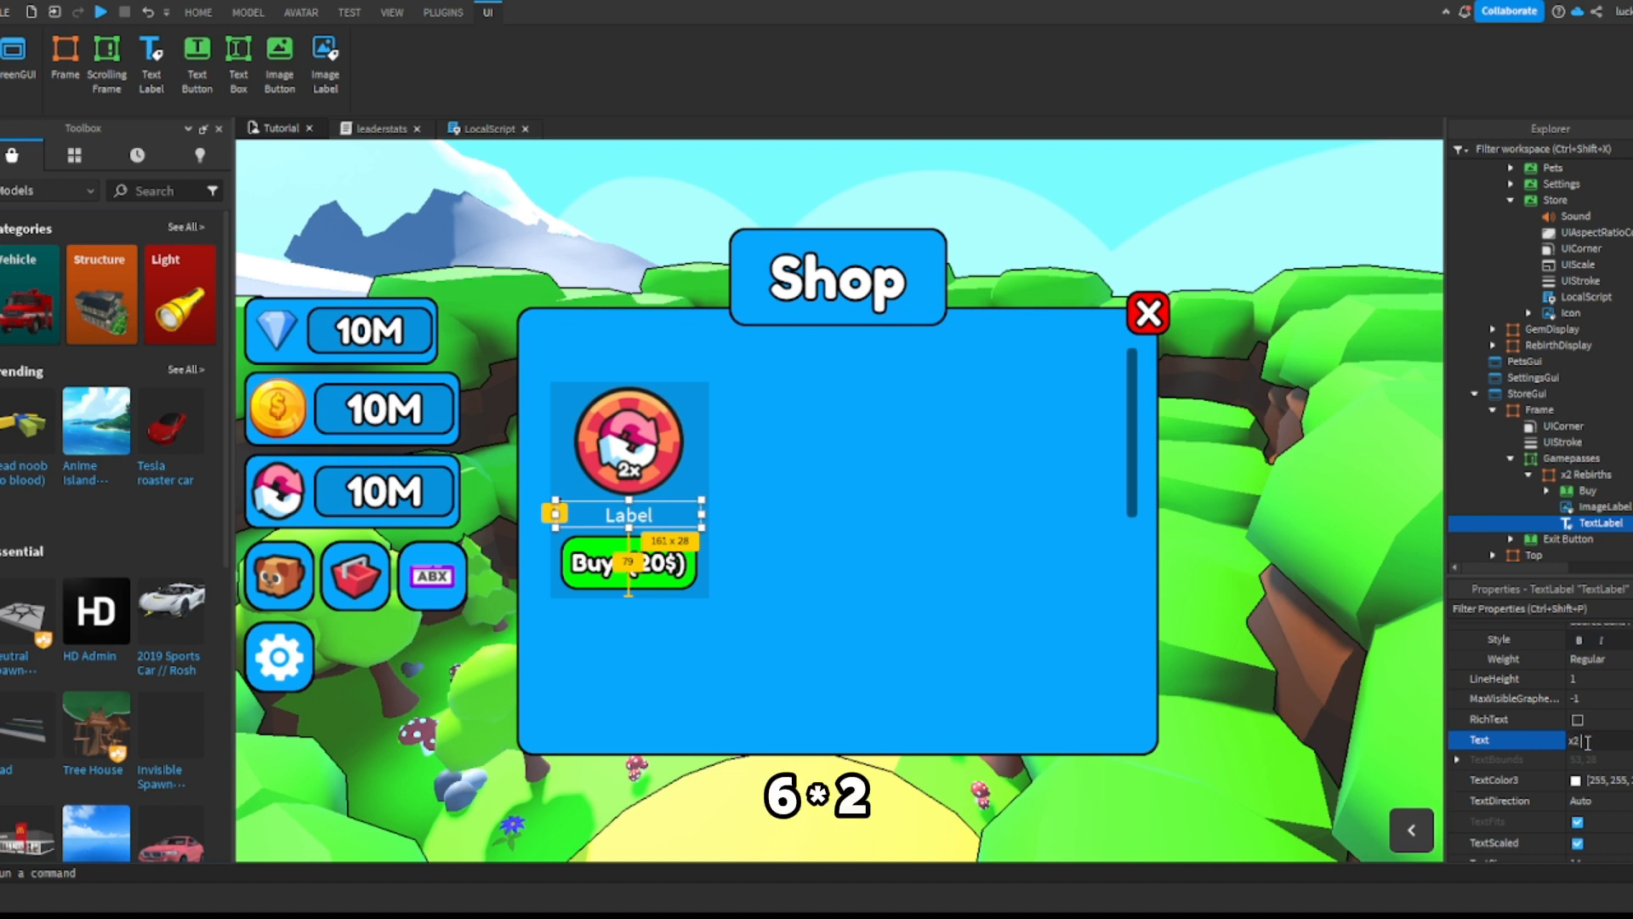
pyautogui.write(' Rebirths')
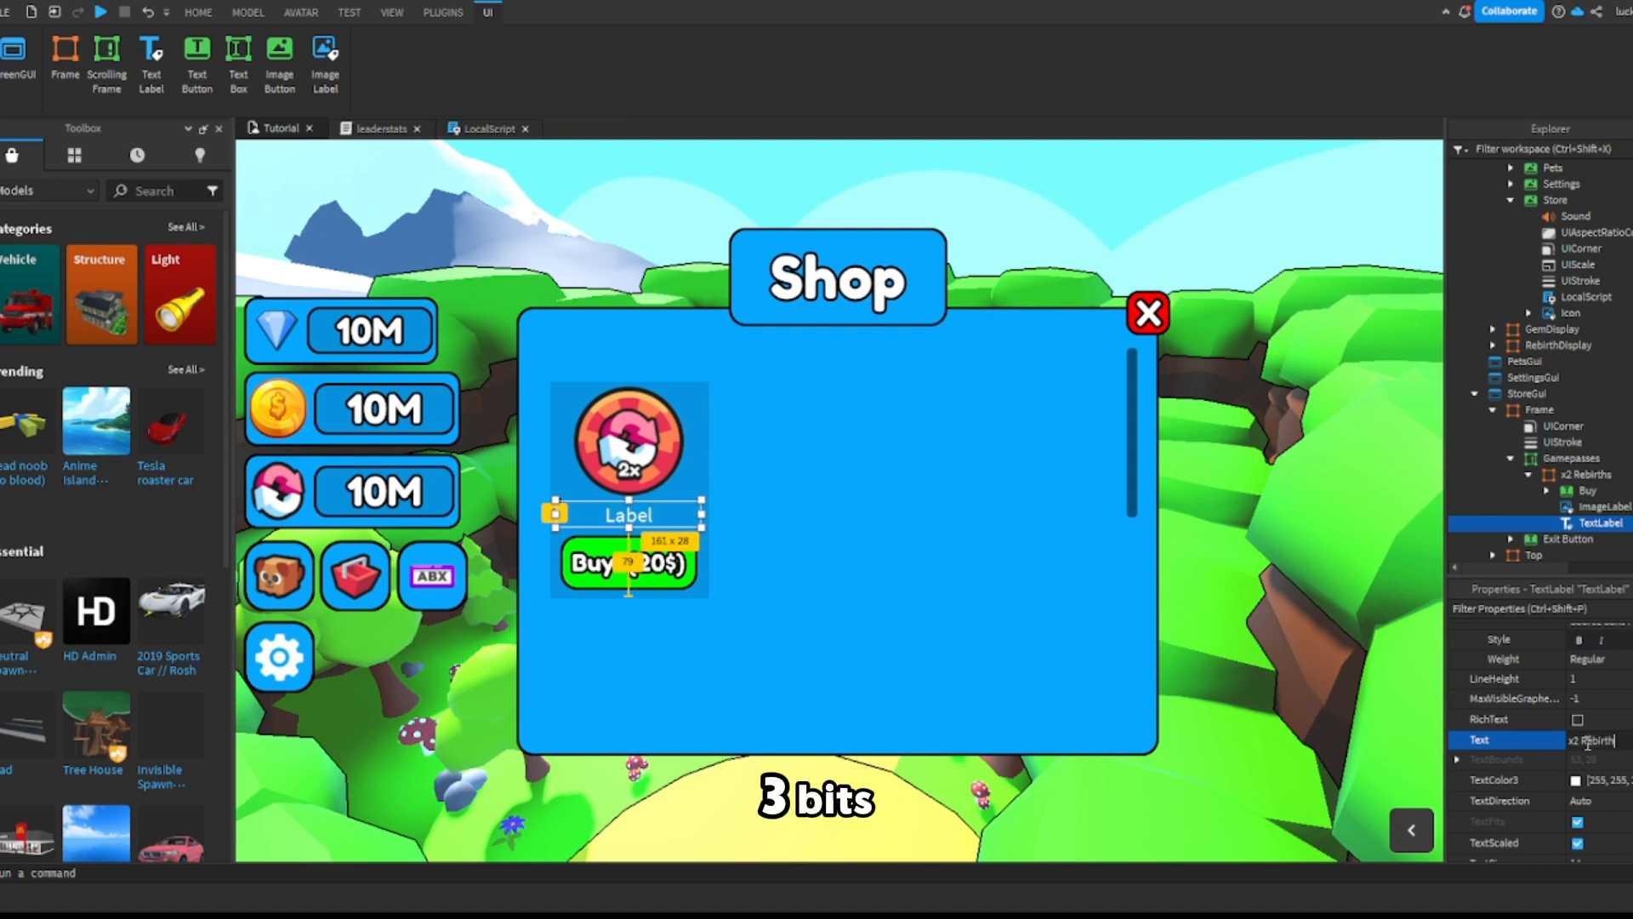
pyautogui.press('Return')
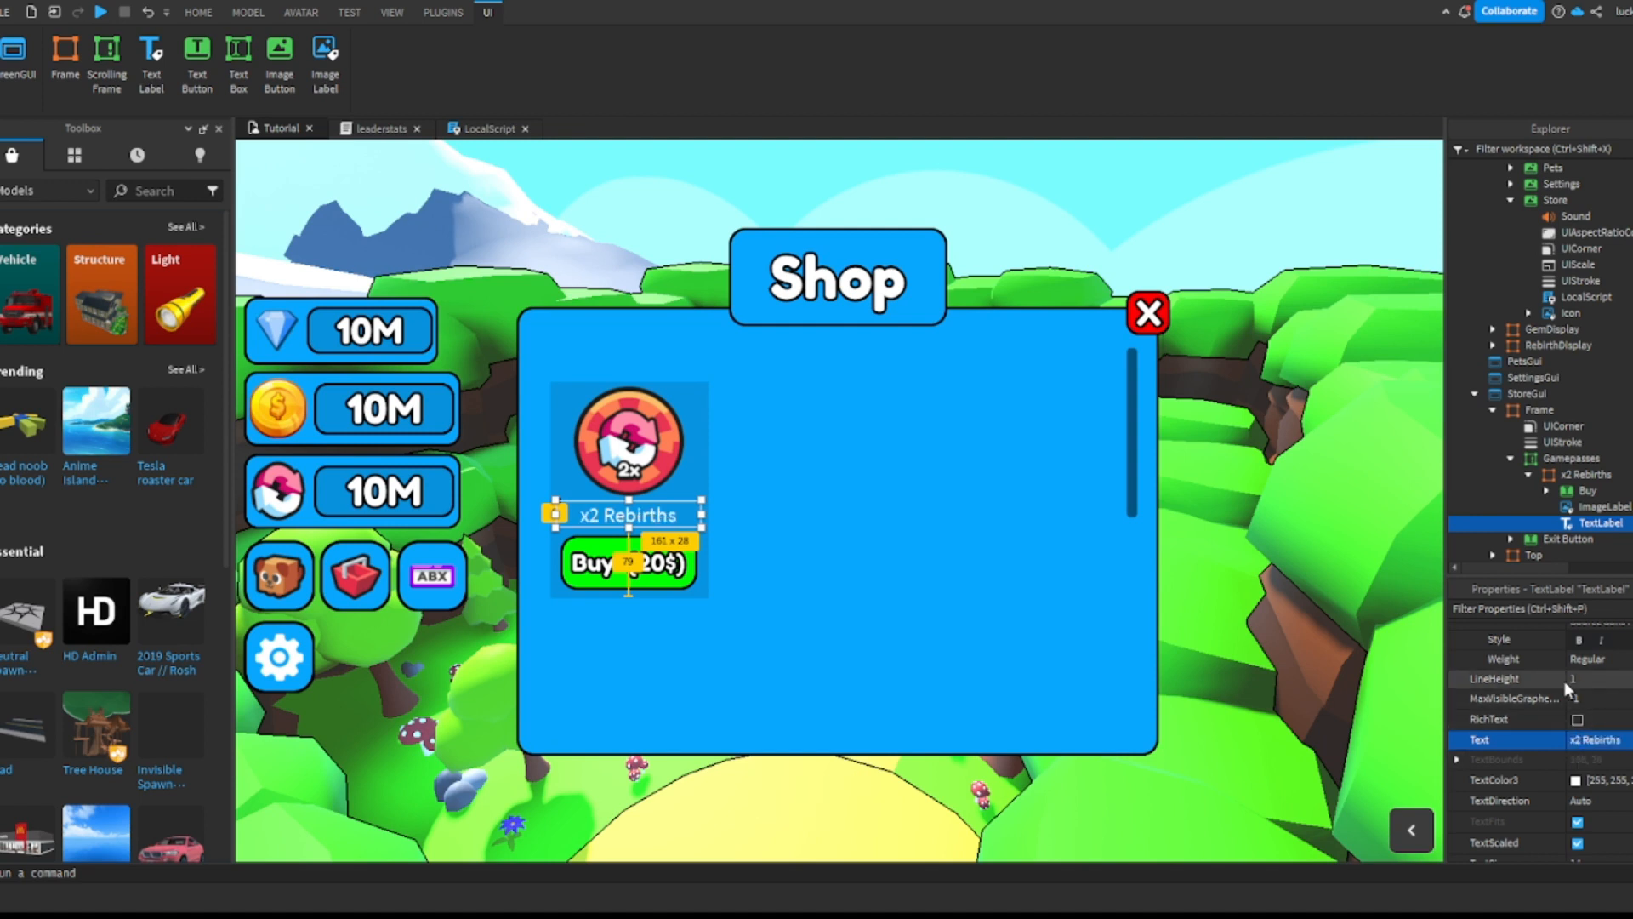
# Step: Change the x2 Rebirths text label's font to Fredoka One
pyautogui.scroll(-4, 1578, 703)
pyautogui.scroll(4, 1579, 702)
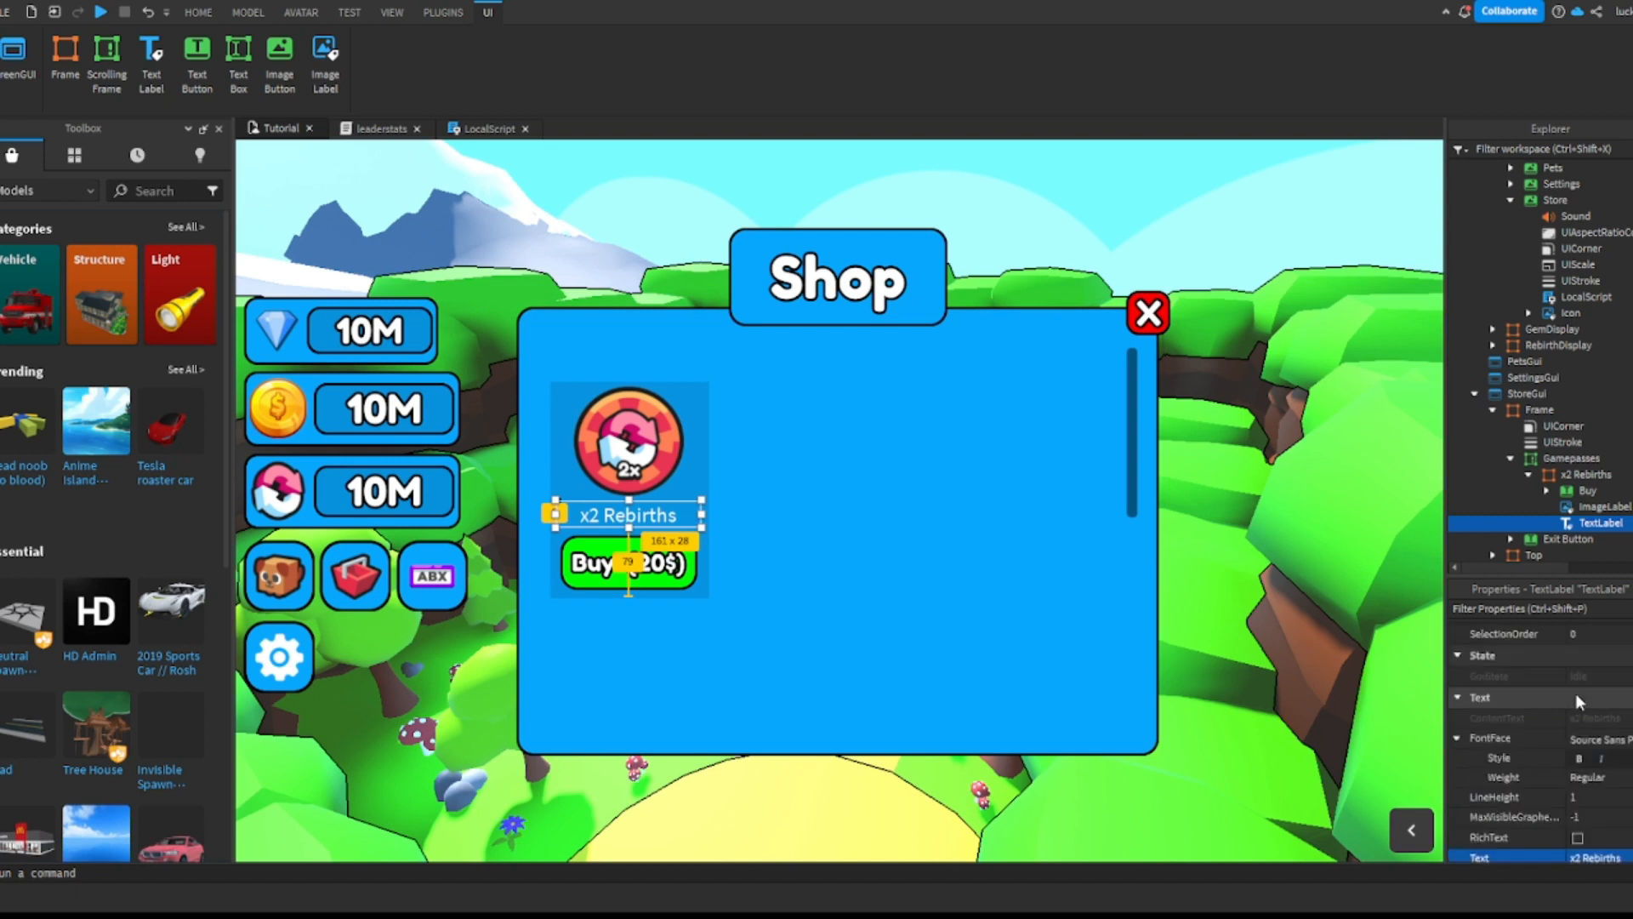
pyautogui.click(1619, 740)
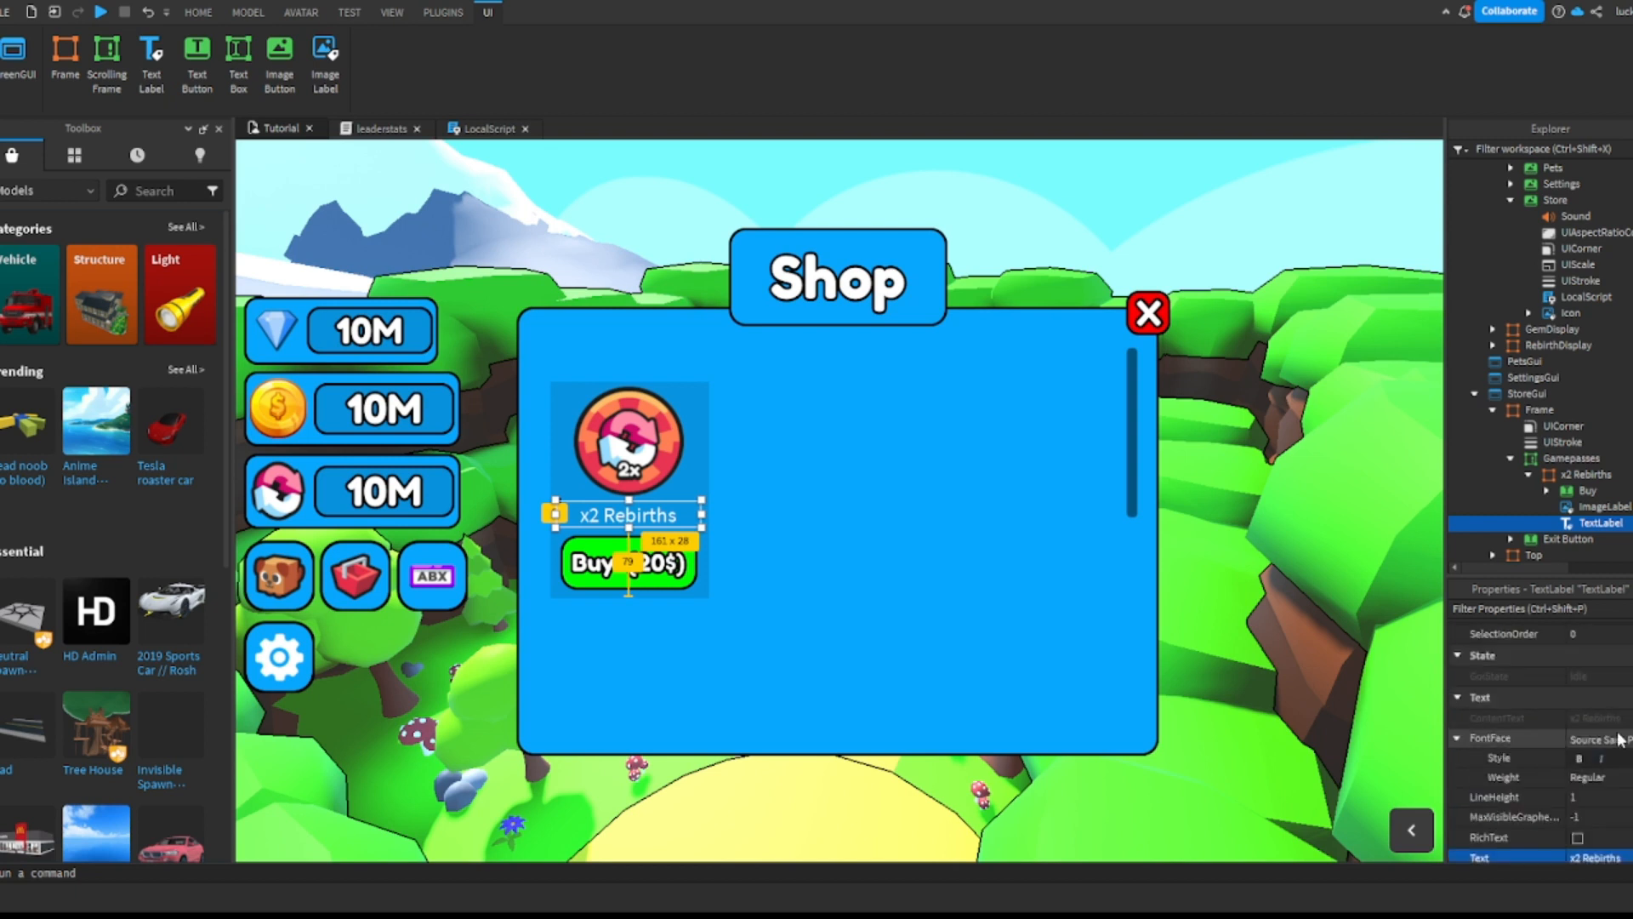
pyautogui.click(1626, 555)
pyautogui.scroll(2, 1568, 691)
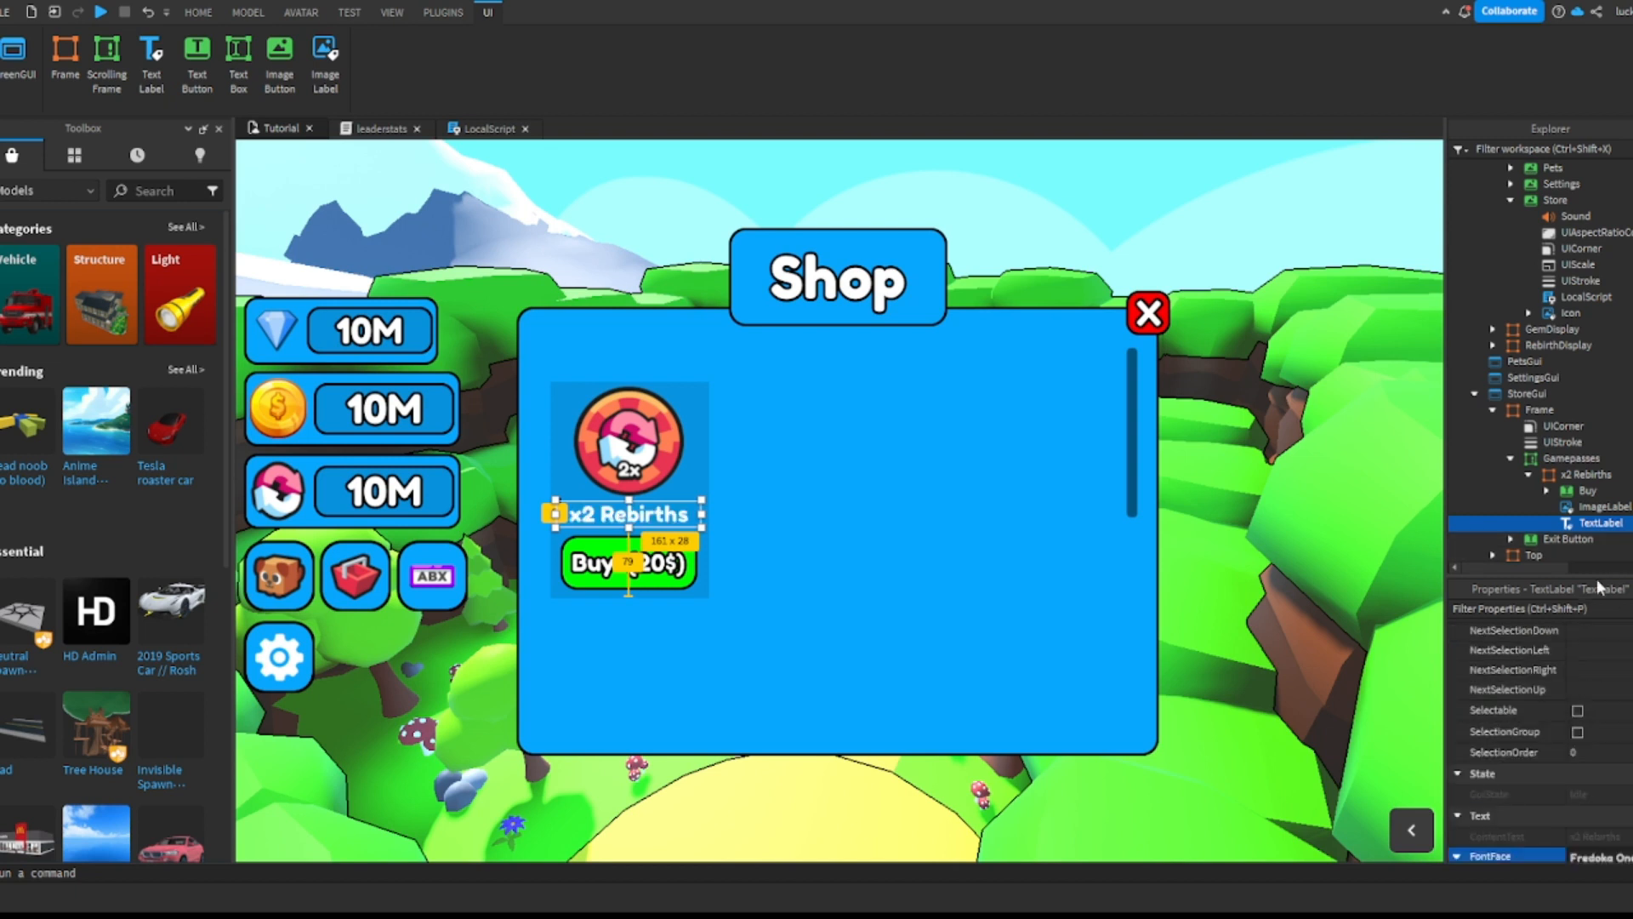
# Step: Duplicate the main shop frame's UIStroke and place the copy inside the x2 Rebirths text label
pyautogui.click(1537, 430)
pyautogui.click(1528, 446)
pyautogui.hotkey('ctrl', 'd')
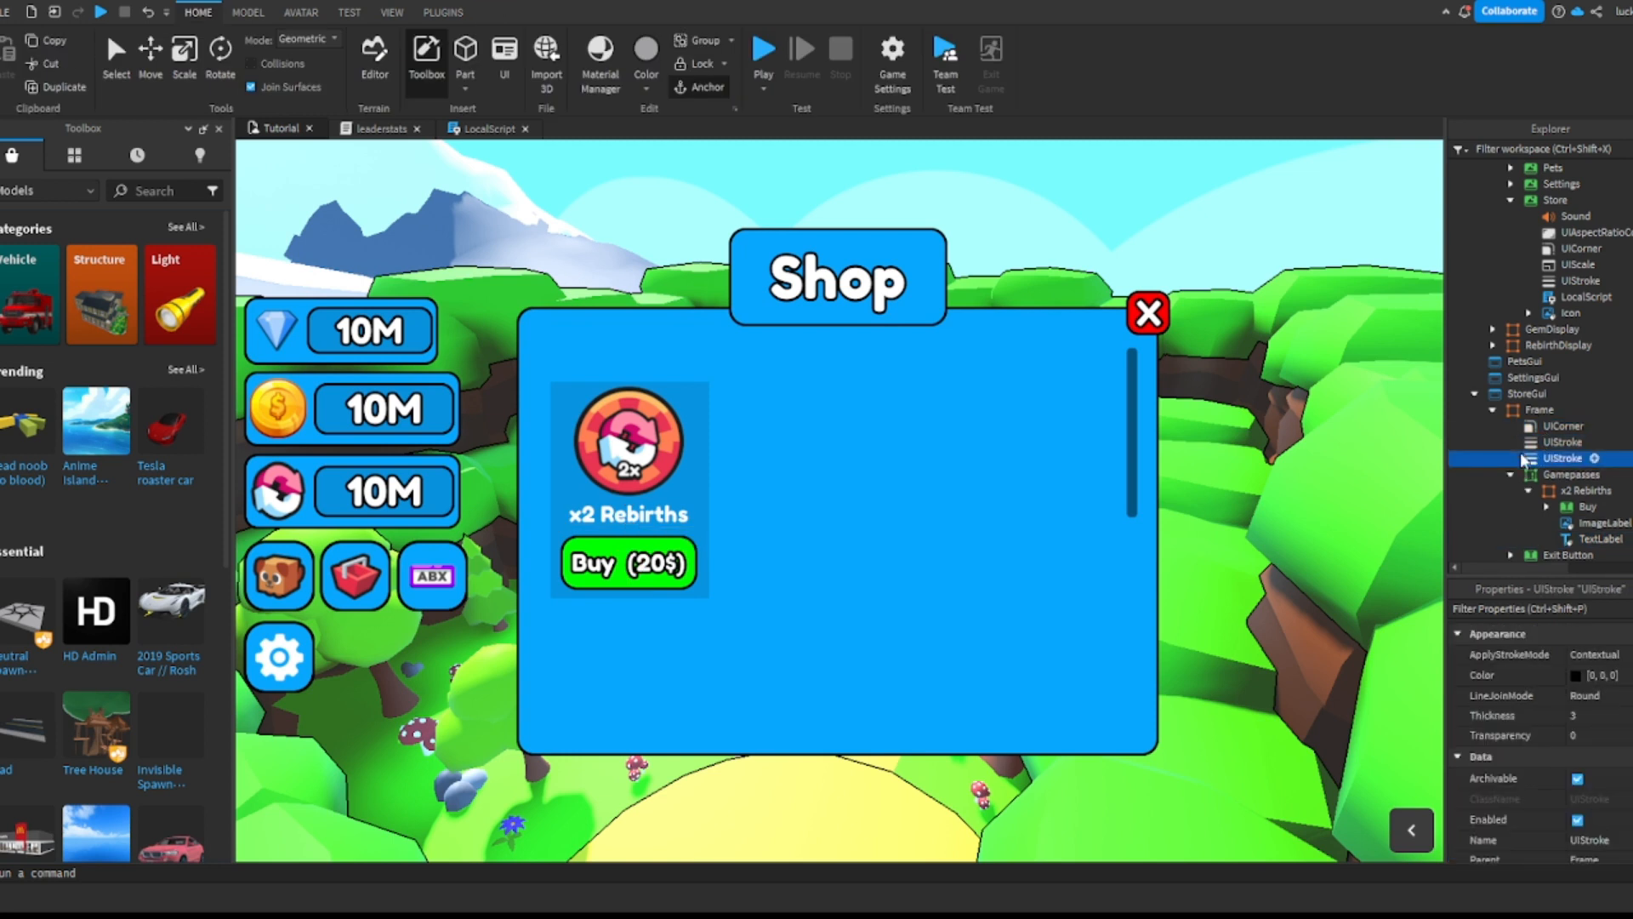
pyautogui.moveTo(1523, 459); pyautogui.dragTo(1606, 546)
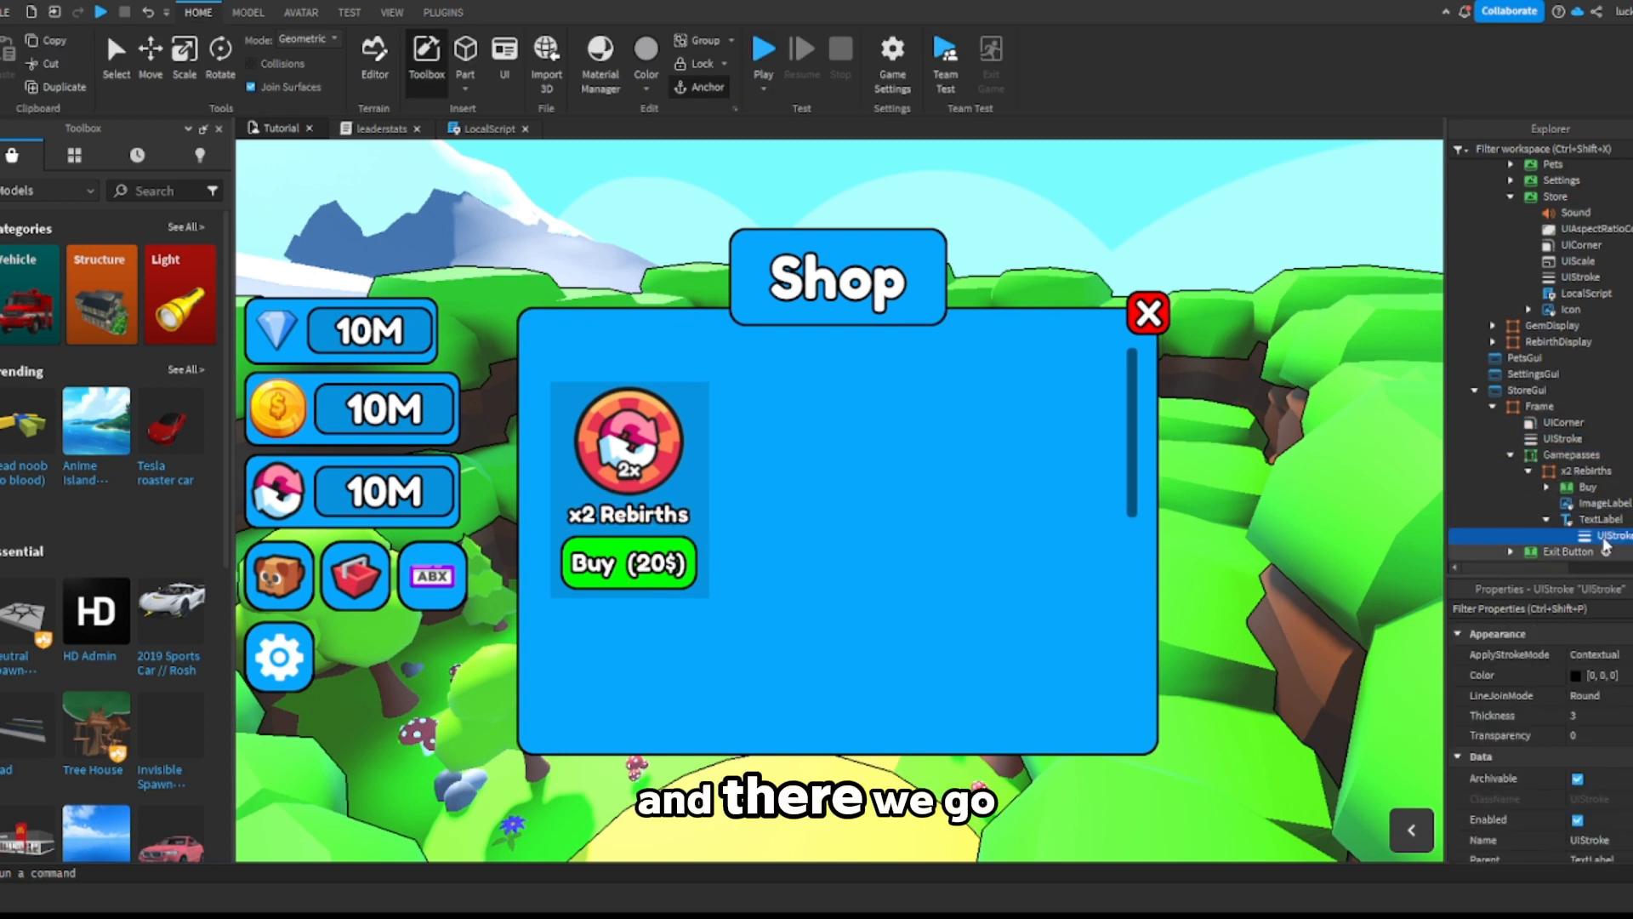
# Step: Duplicate the label's UIStroke into the x2 Rebirths frame and move the card to the upper-left area of the shop
pyautogui.scroll(-1, 1599, 519)
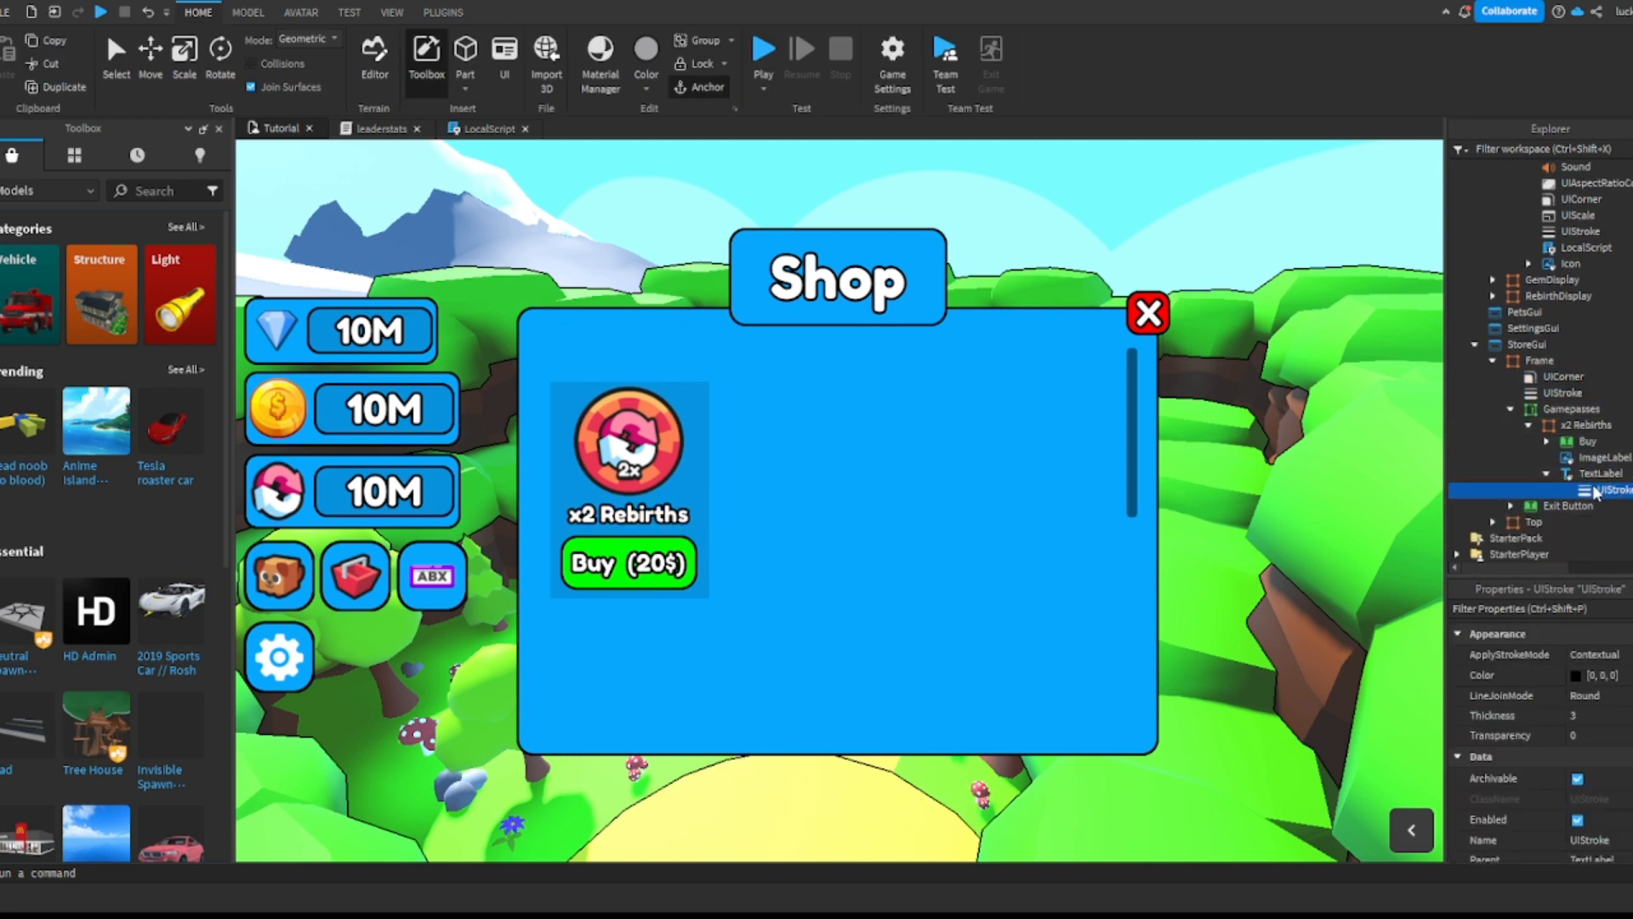
pyautogui.hotkey('ctrl', 'd')
pyautogui.moveTo(1580, 507); pyautogui.dragTo(1584, 424)
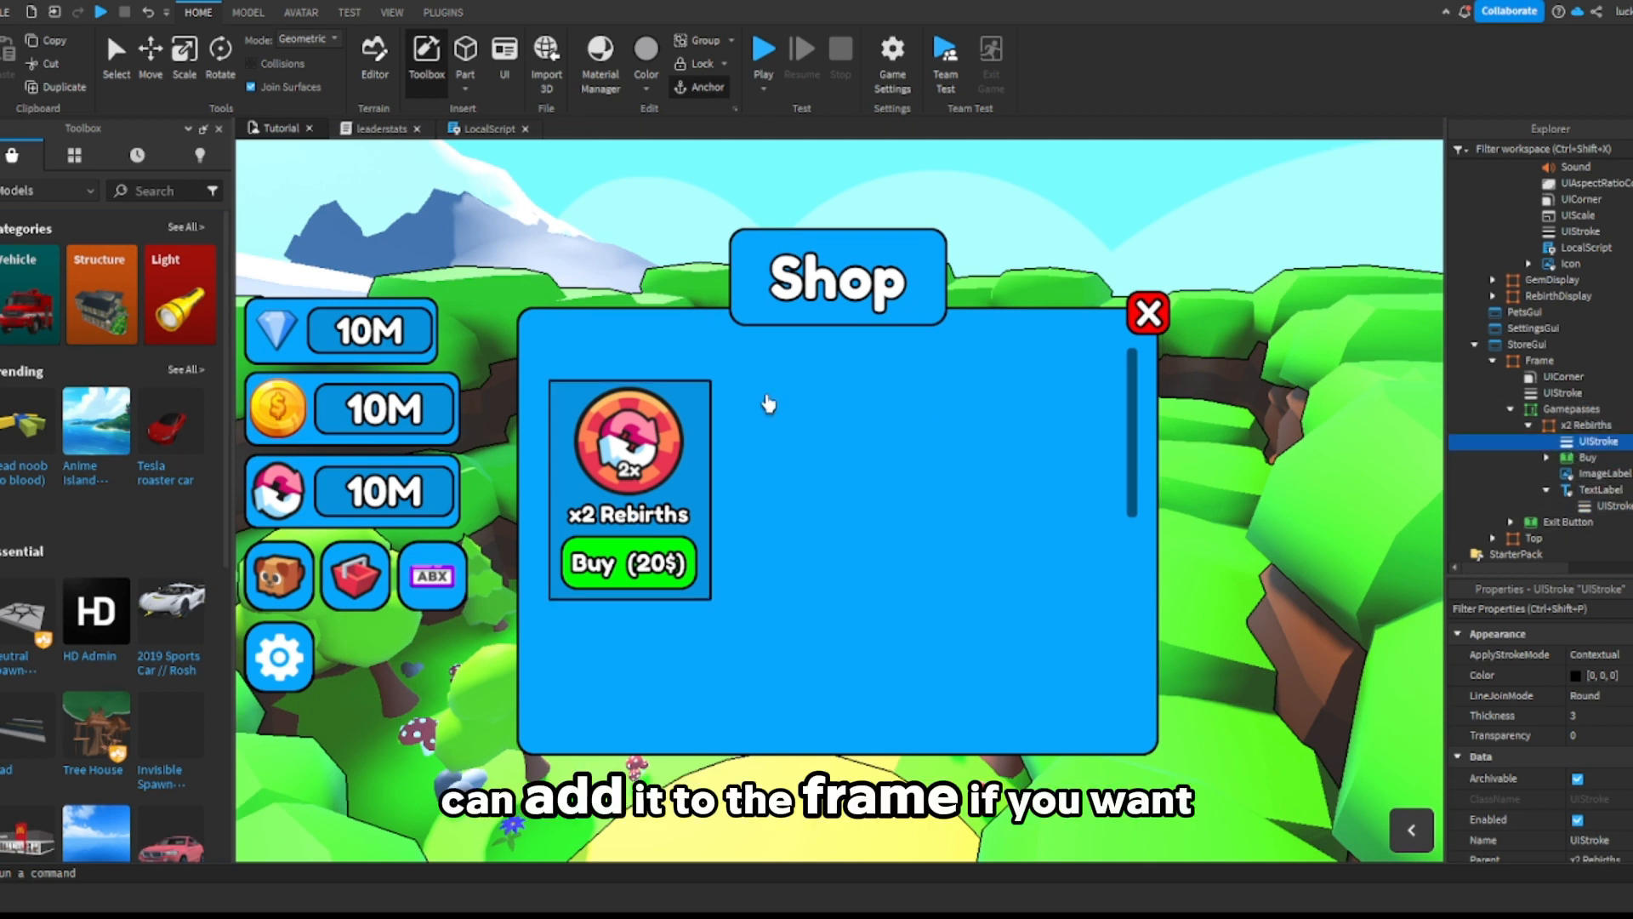
pyautogui.click(710, 448)
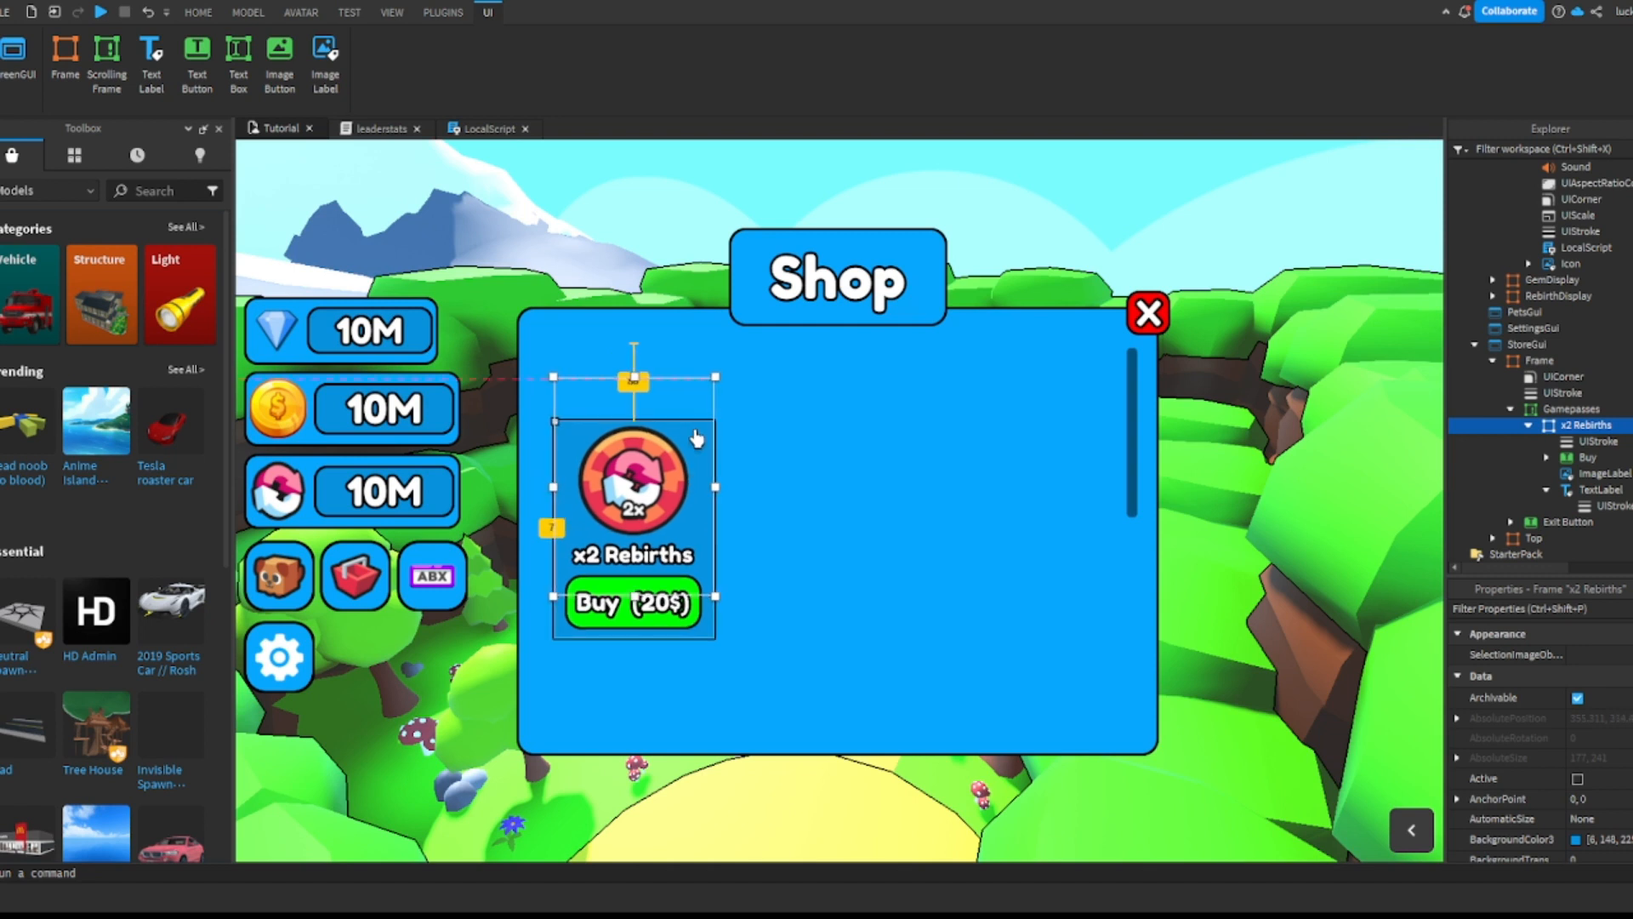
pyautogui.moveTo(701, 435); pyautogui.dragTo(704, 376)
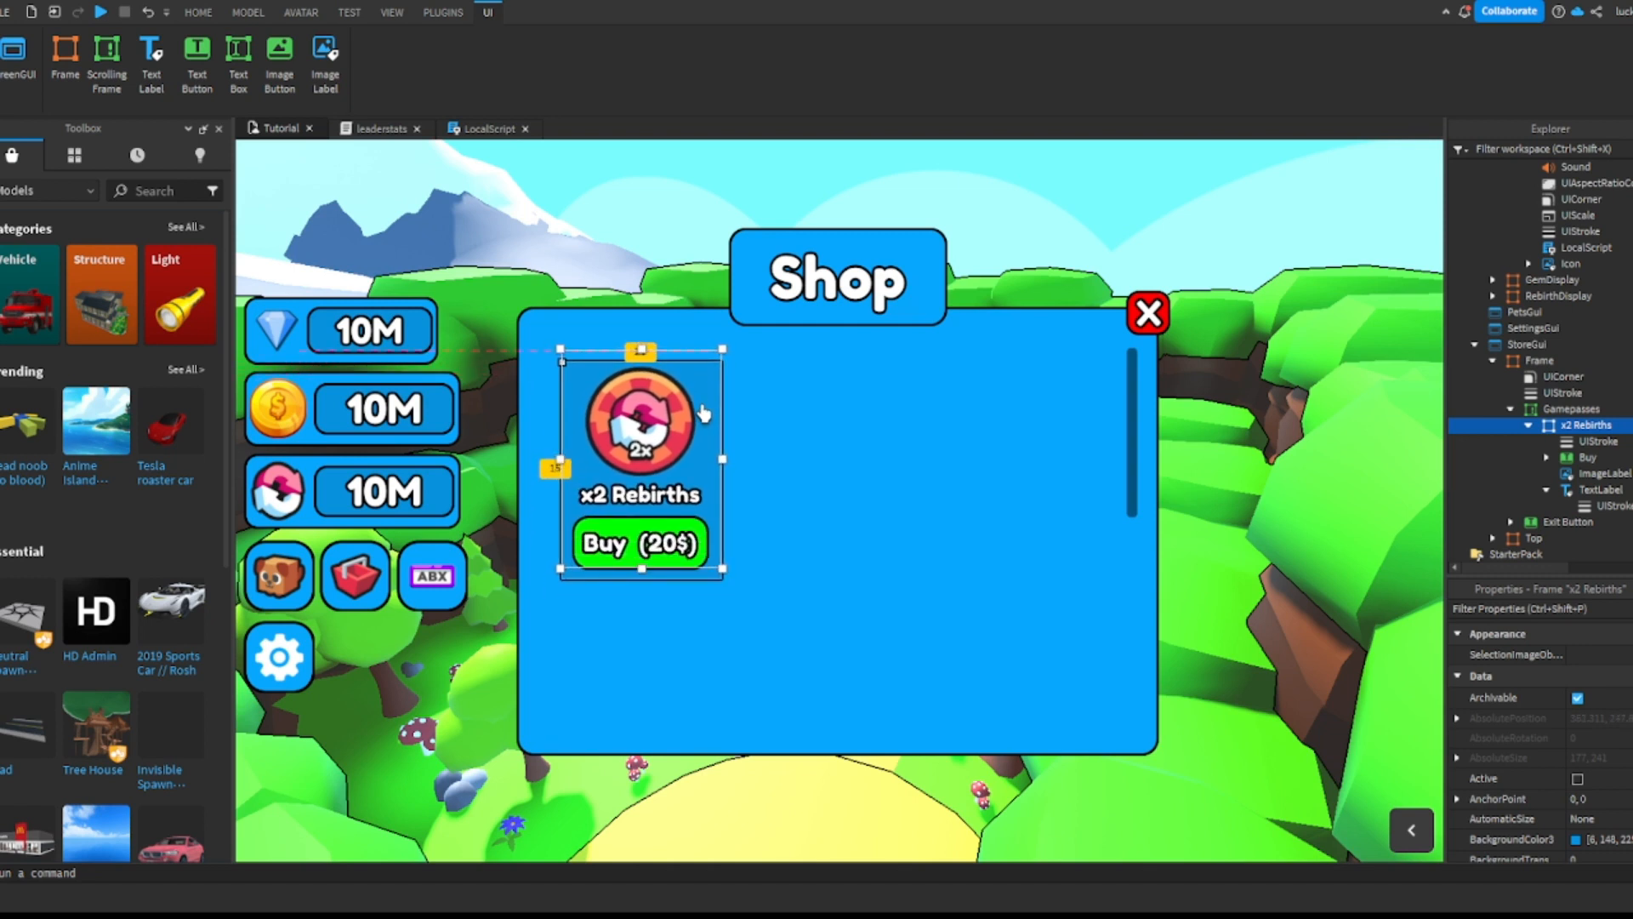
# Step: Duplicate the main shop frame's UICorner and place the copy inside the x2 Rebirths frame
pyautogui.click(1568, 379)
pyautogui.hotkey('ctrl', 'd')
pyautogui.moveTo(1531, 380); pyautogui.dragTo(1581, 443)
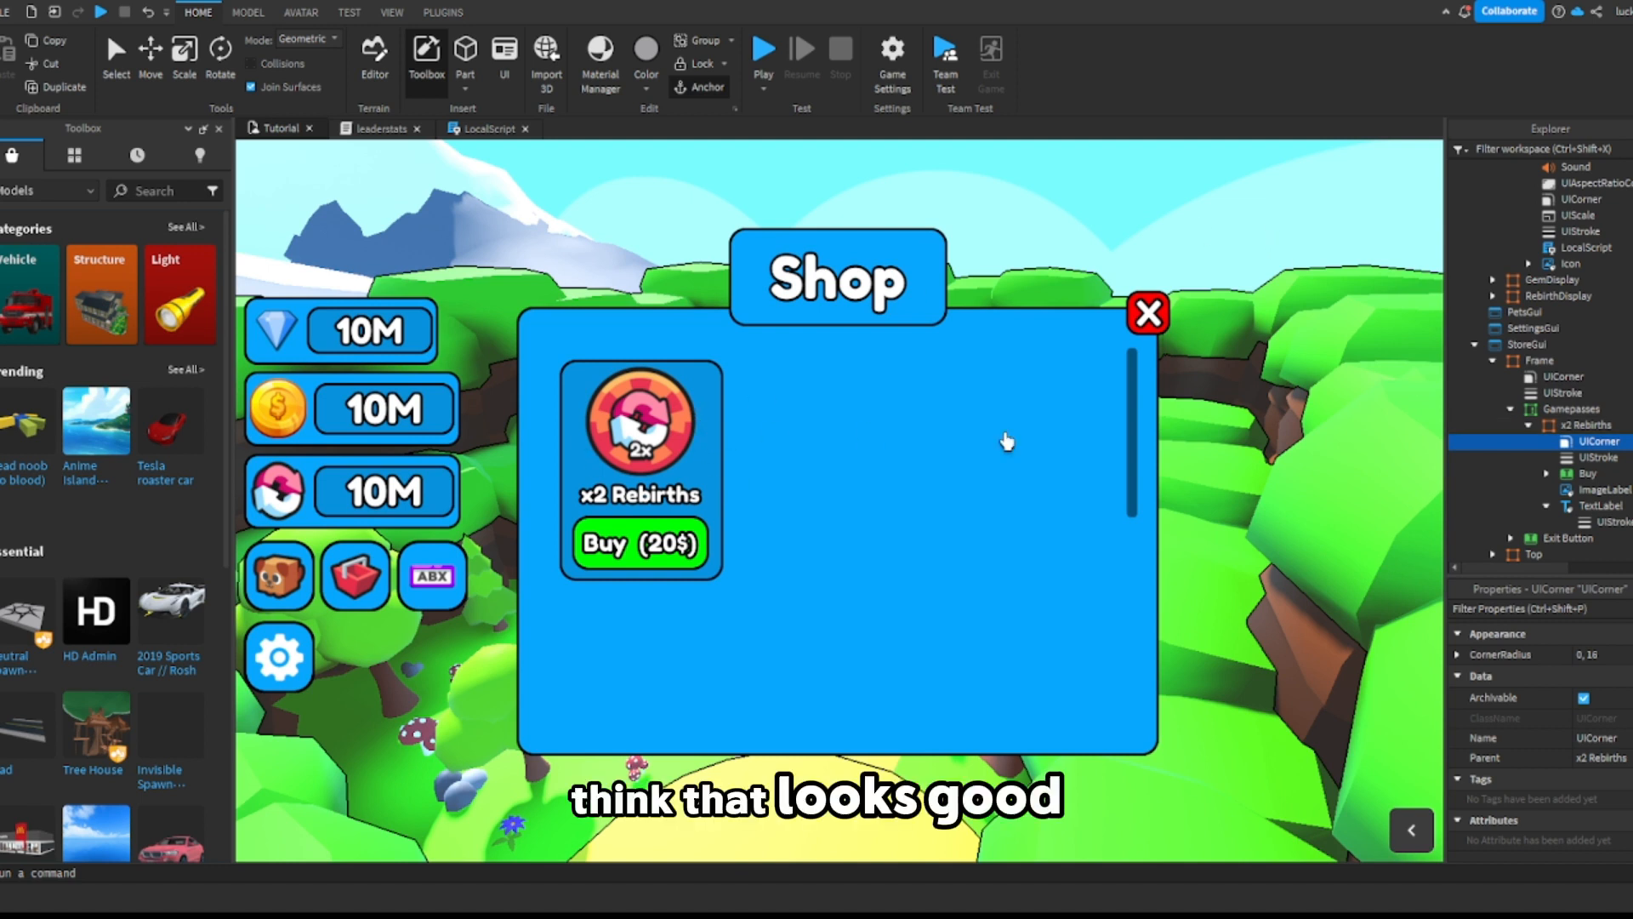
pyautogui.click(1586, 424)
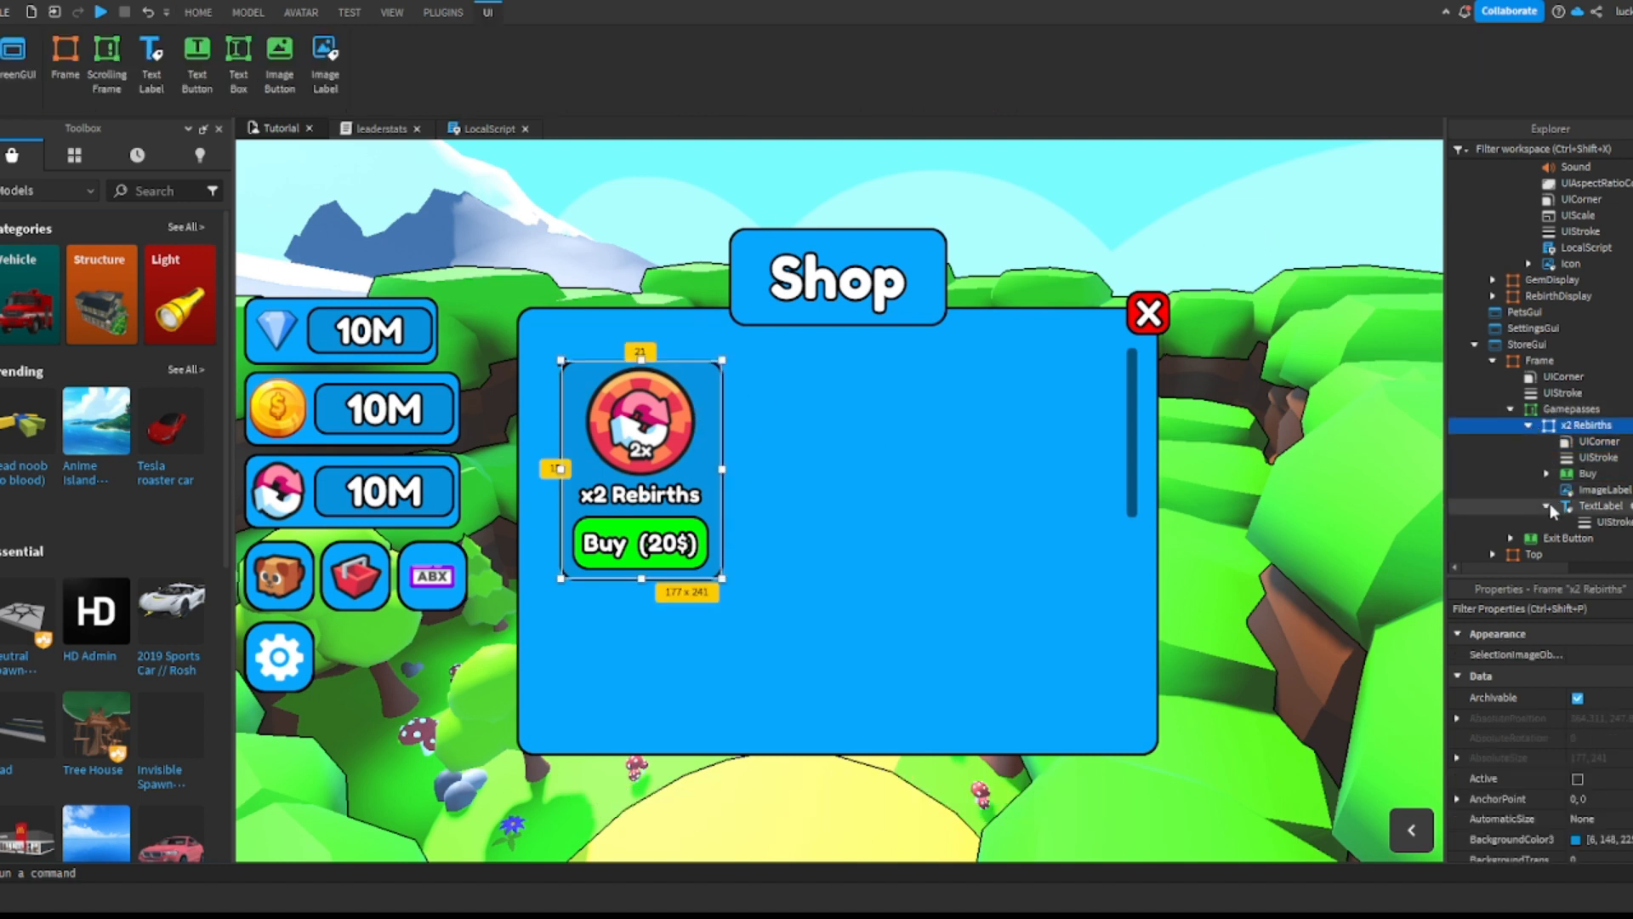
pyautogui.click(1548, 506)
pyautogui.click(1568, 474)
pyautogui.click(1546, 424)
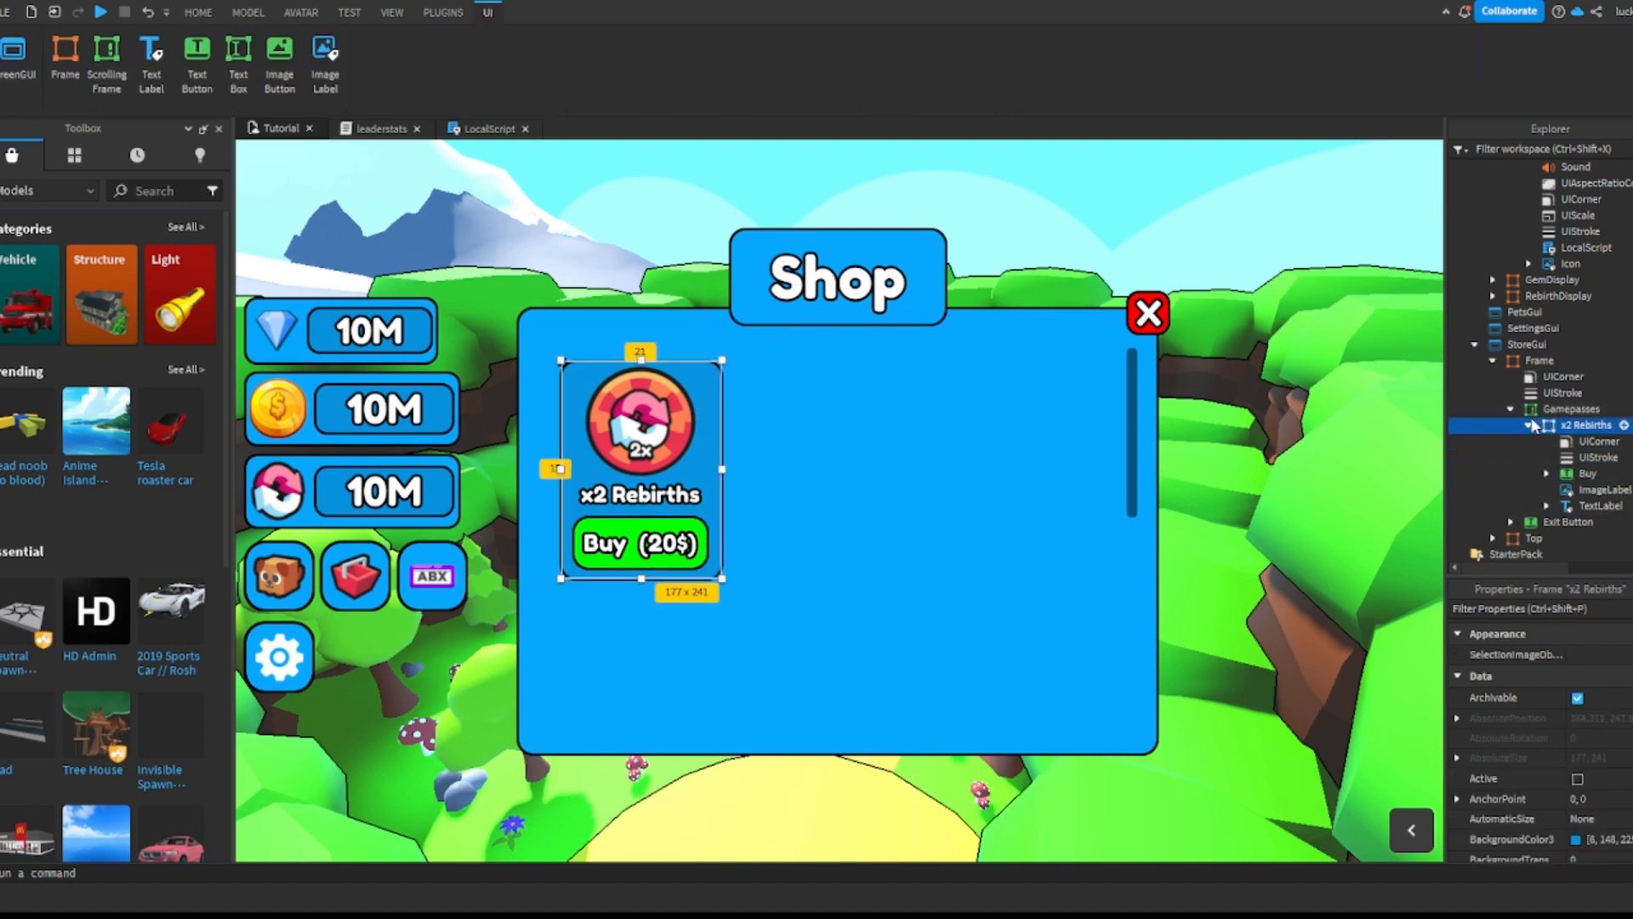
pyautogui.click(1530, 425)
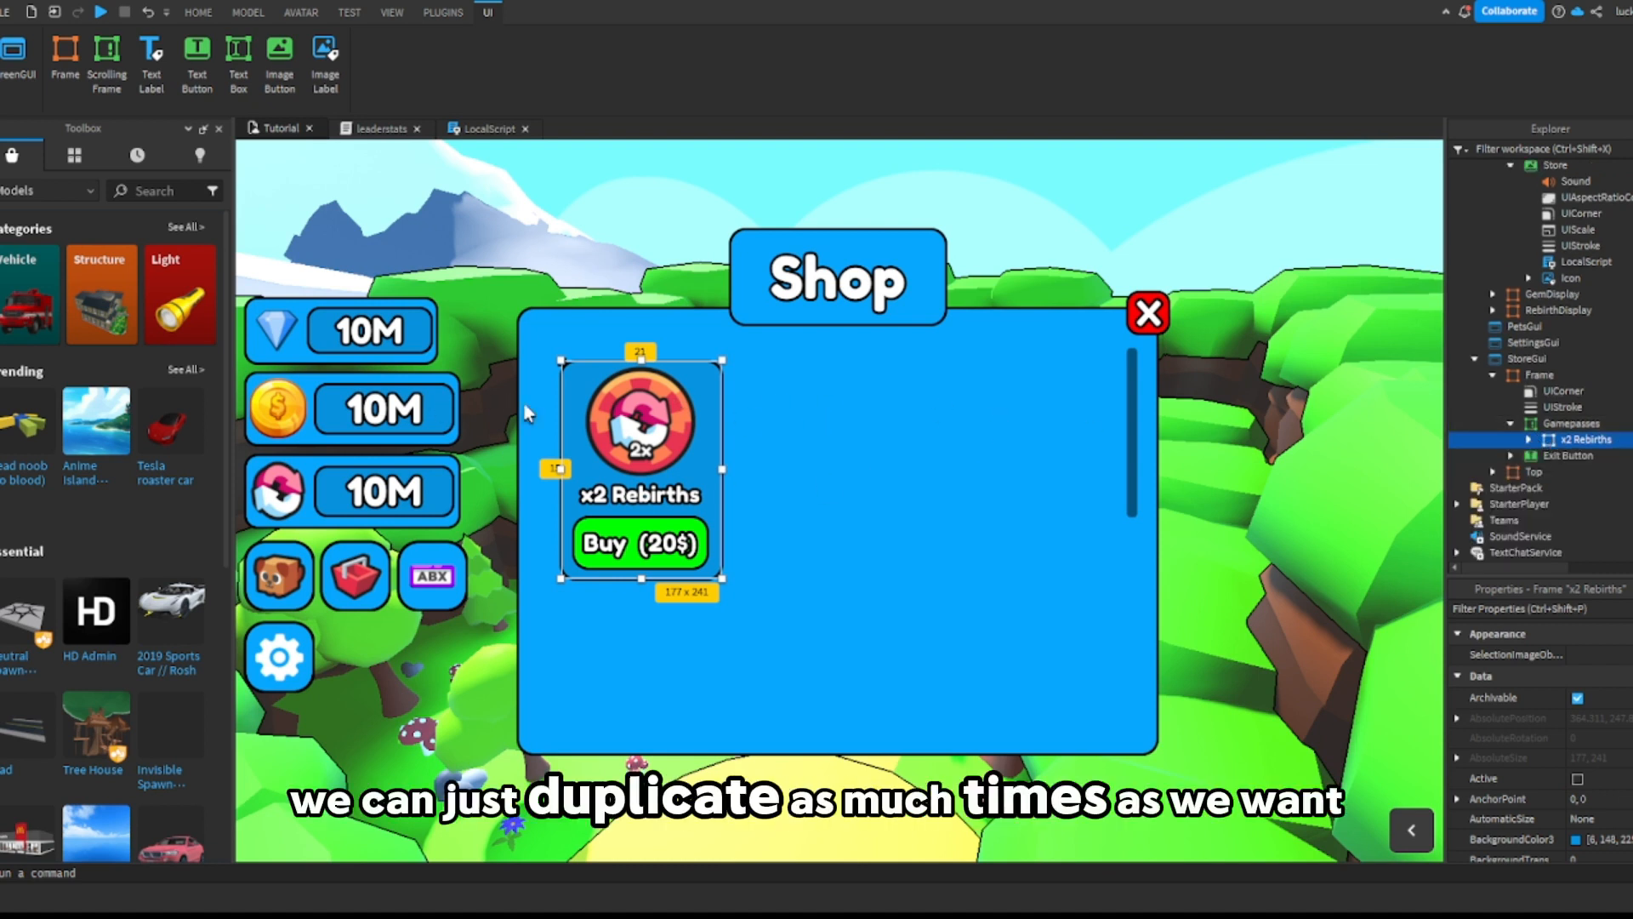
pyautogui.click(1529, 439)
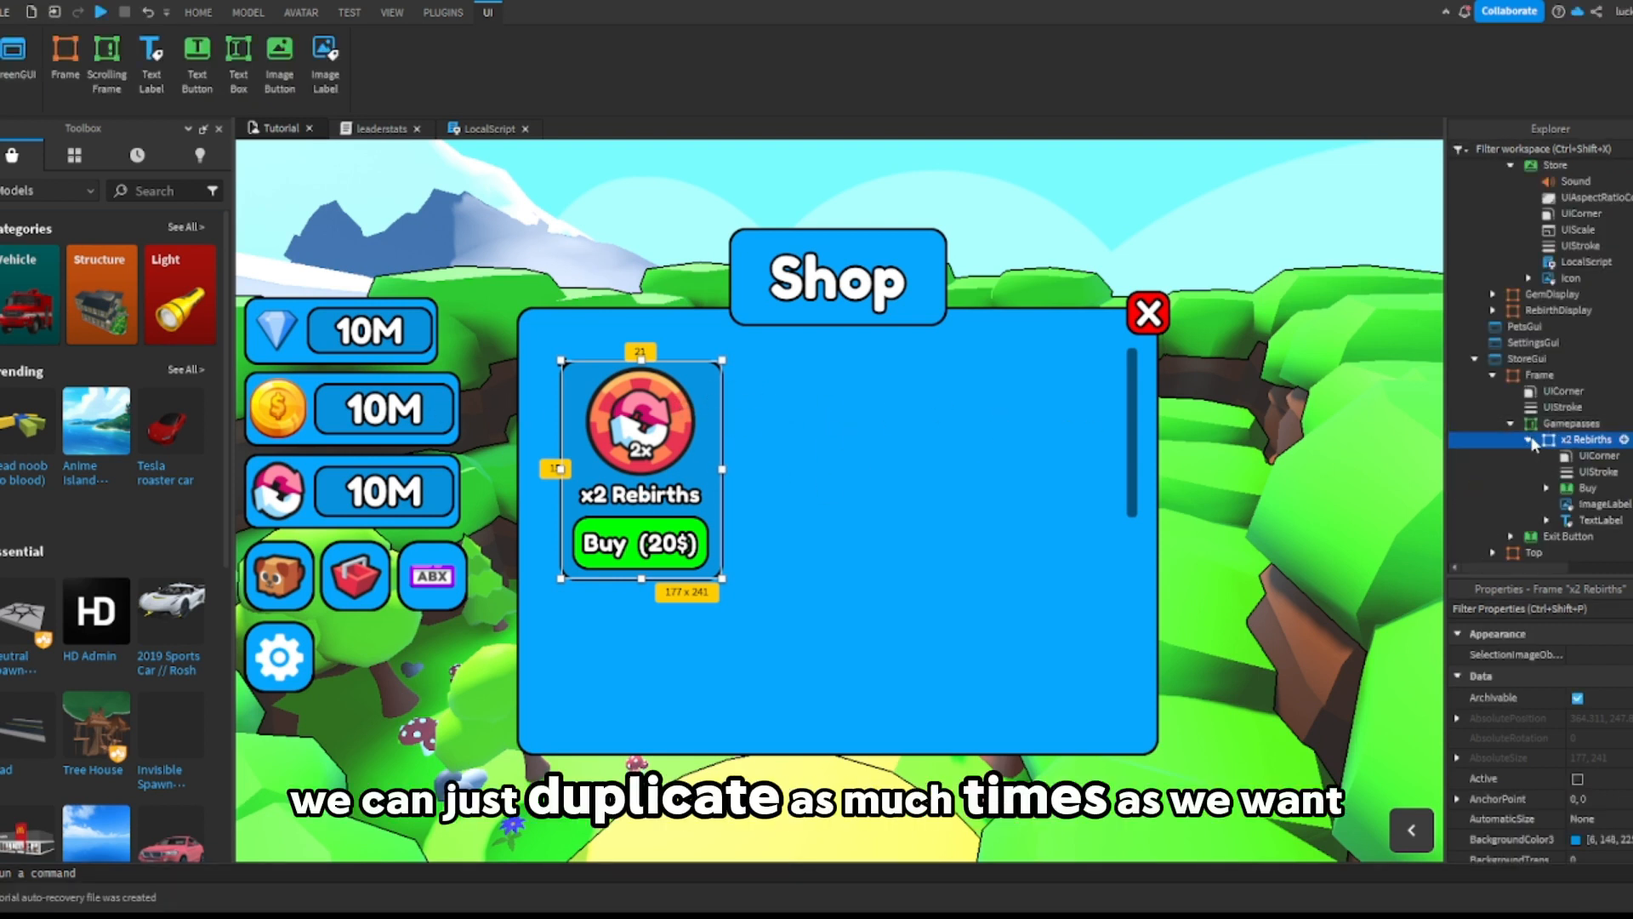
# Step: Add a LocalScript named "Buy Gamepass" inside the x2 Rebirths card's Buy button
pyautogui.click(1582, 489)
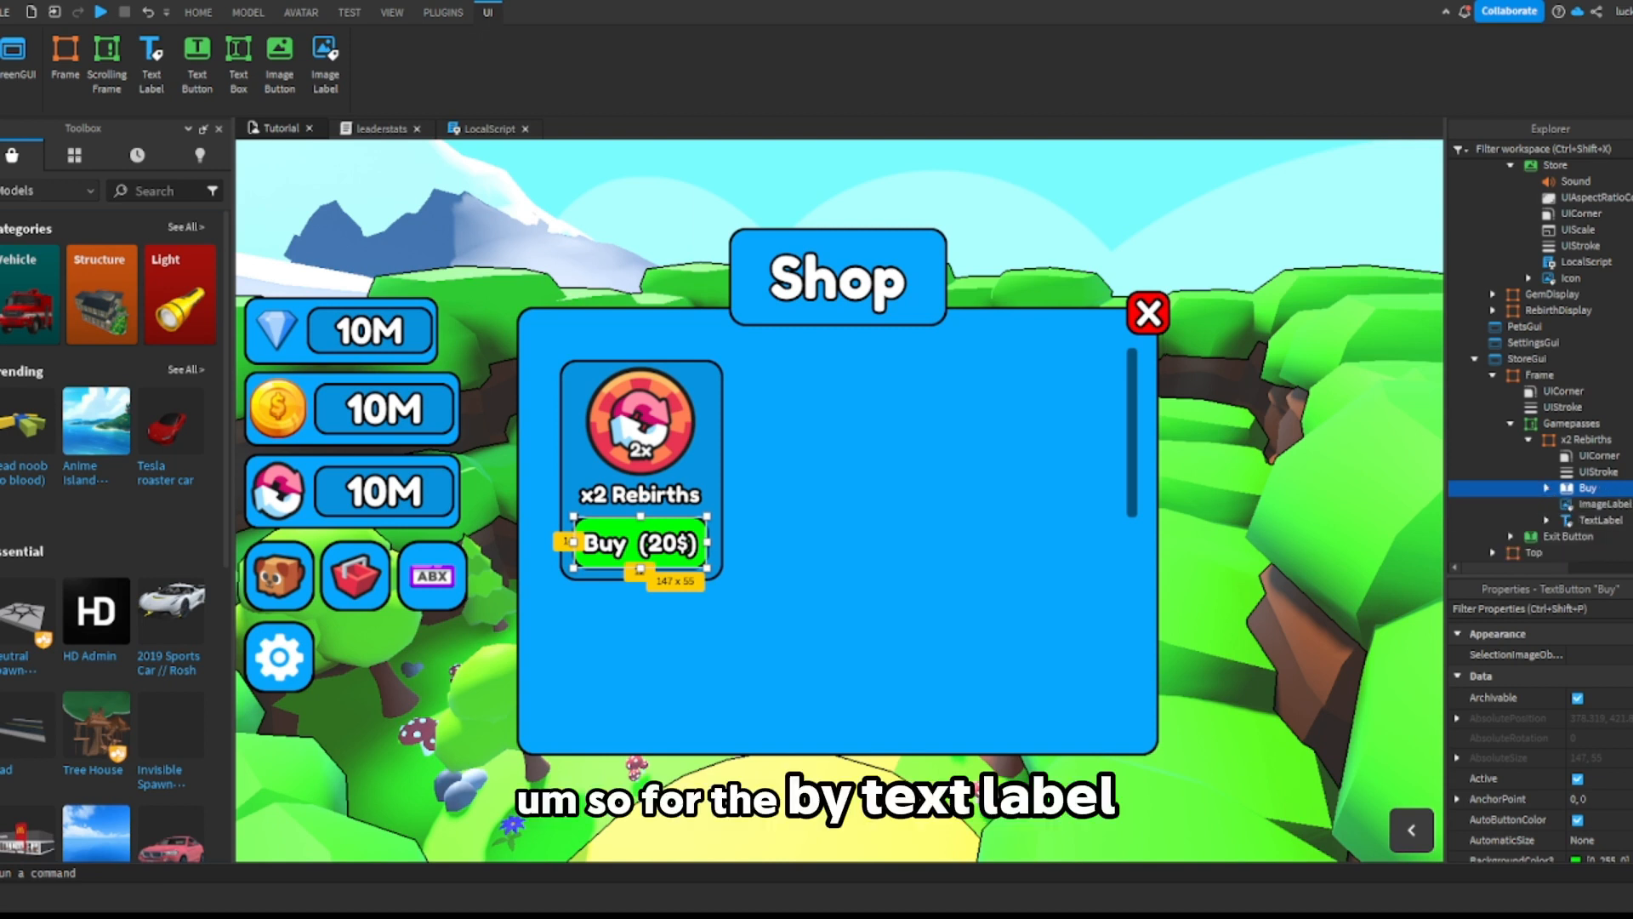
pyautogui.click(1547, 487)
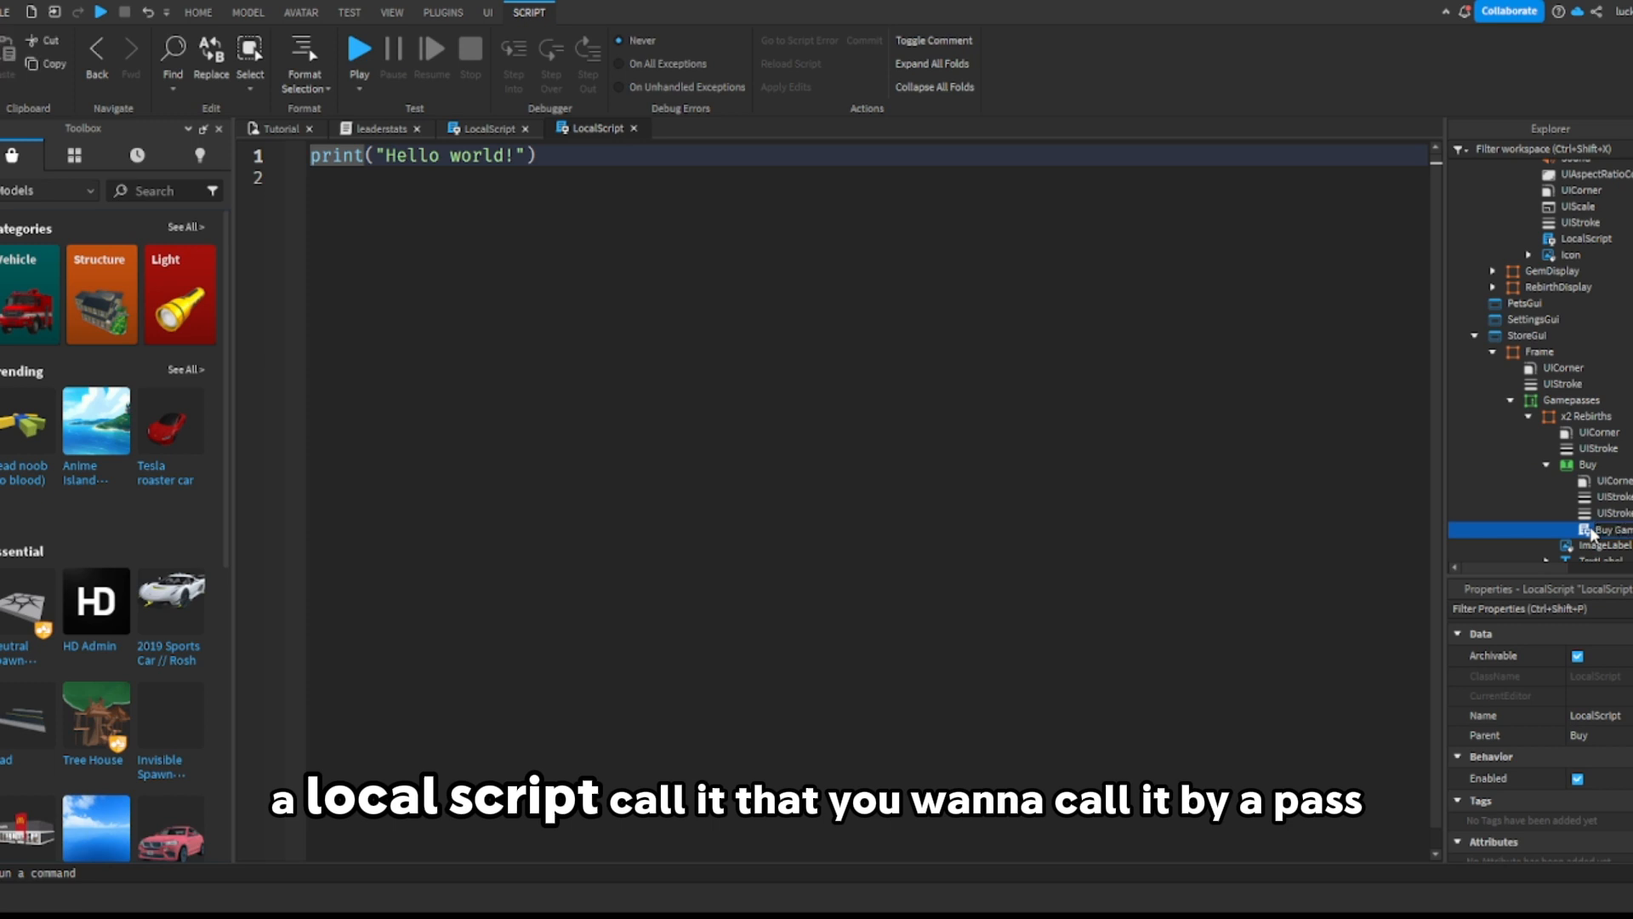
pyautogui.press('Return')
# Step: Replace the default code with a MouseButton1Click handler calling MarketplaceService's PromptGamePassPurchase with player and Id, leaving the Id value blank
pyautogui.moveTo(584, 155); pyautogui.dragTo(344, 160)
pyautogui.press('BackSpace')
pyautogui.write('local Id = 79738330 local player = game.Players.LocalPlayer  script.Parent.MouseButton1Click:Connect(function() \tgame:GetService("MarketplaceService"):PromptGamePassPurchase(player, Id) end)')
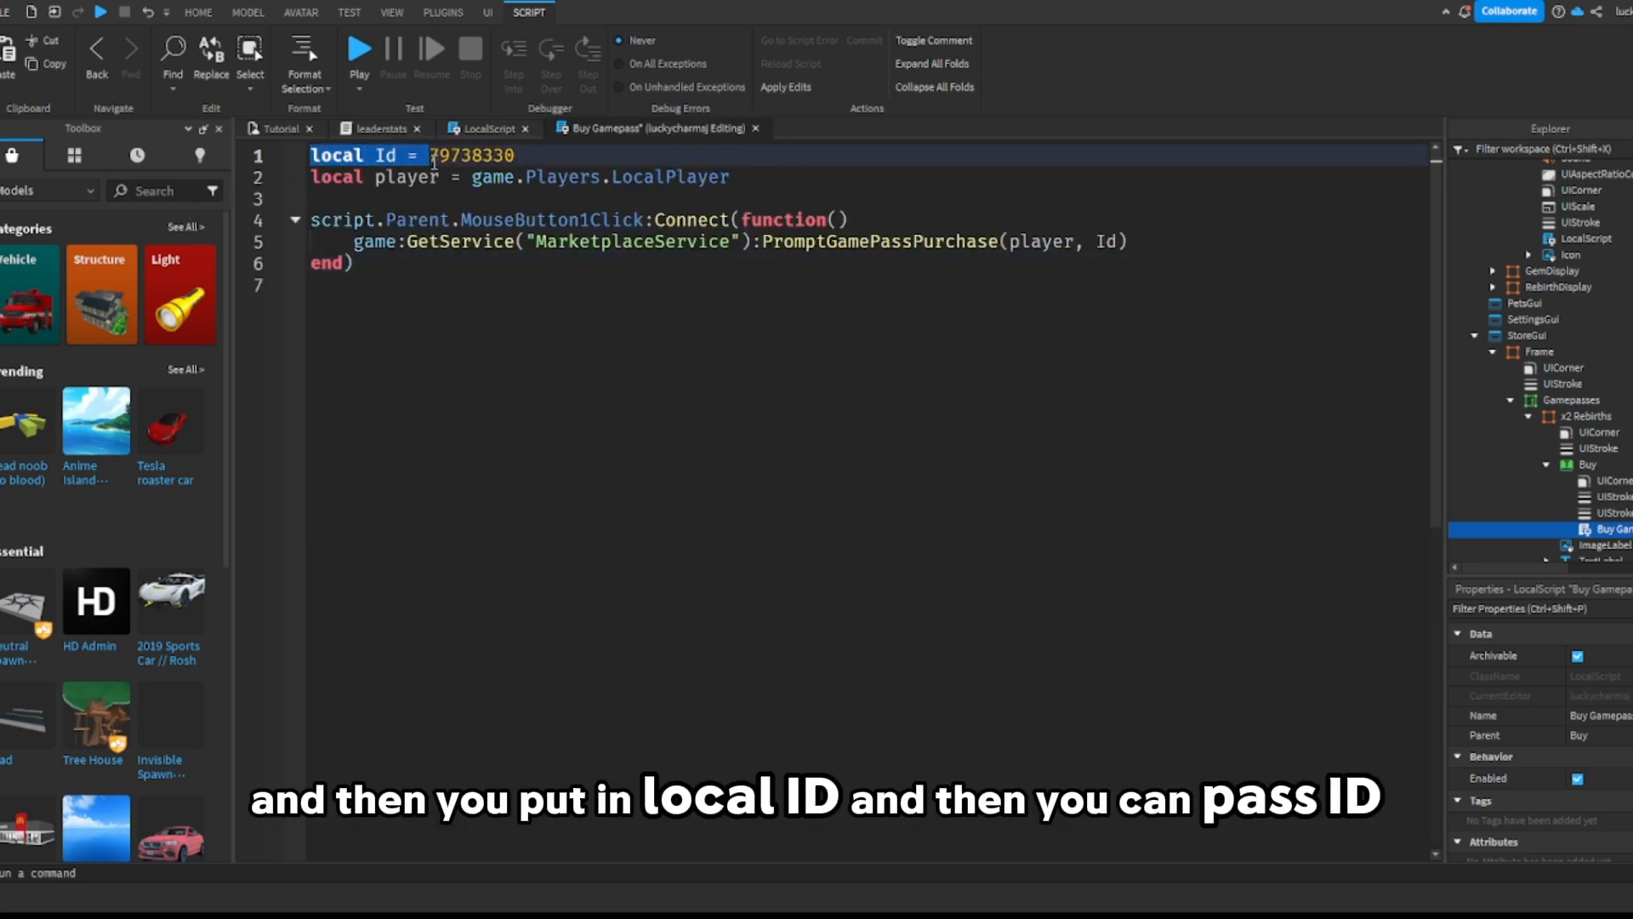
pyautogui.doubleClick(443, 156)
pyautogui.press('BackSpace')
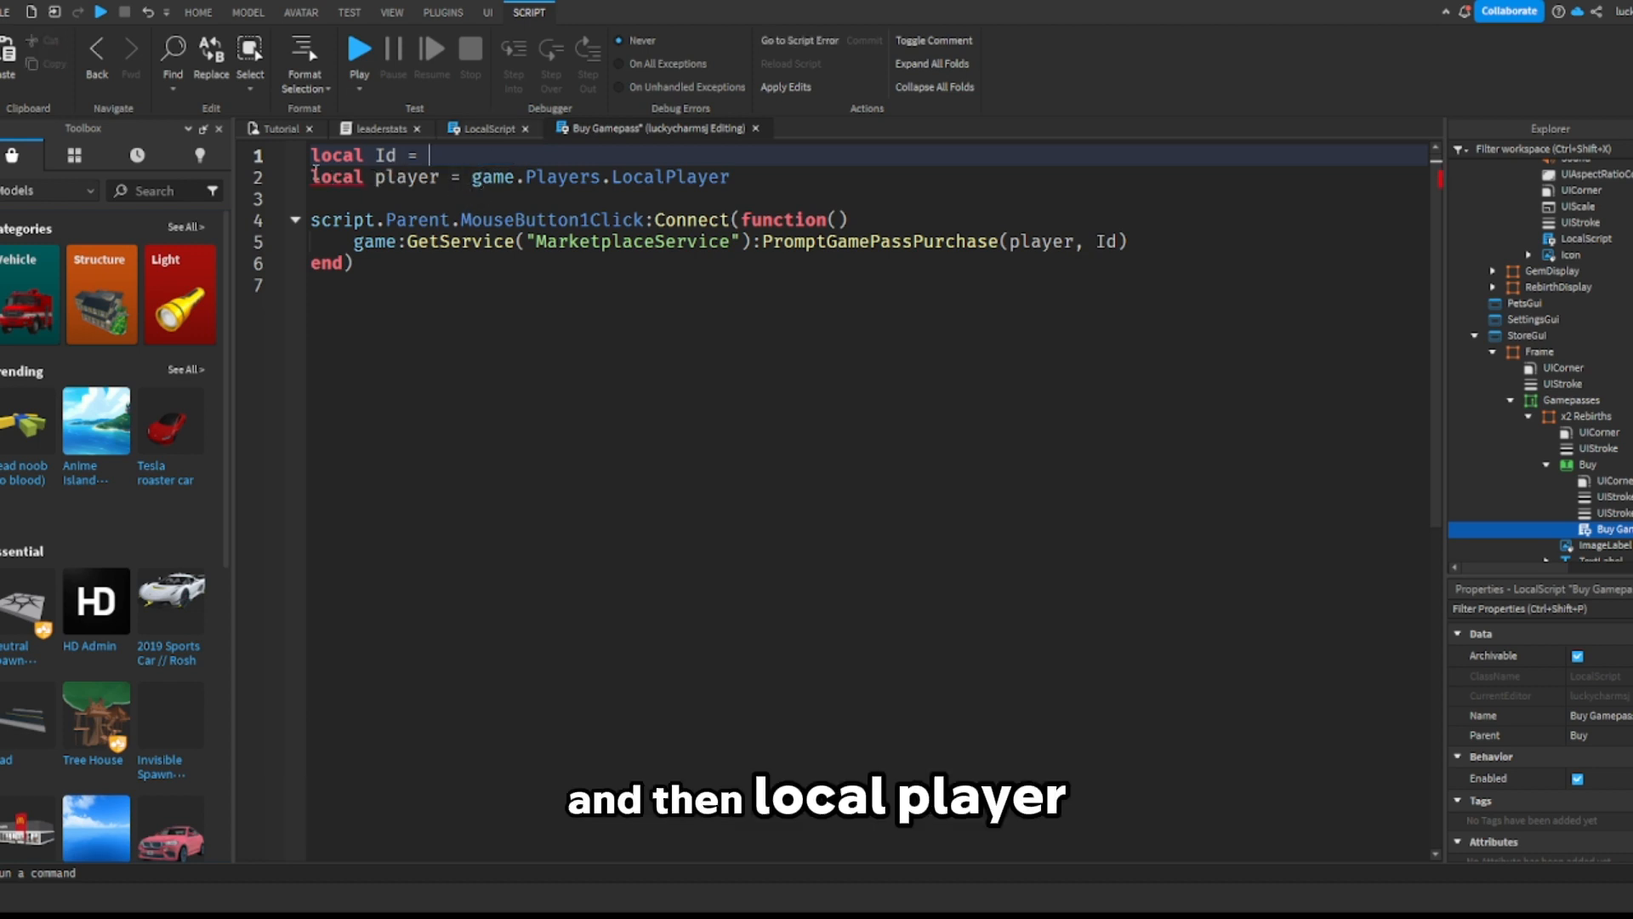
pyautogui.moveTo(315, 174); pyautogui.dragTo(769, 183)
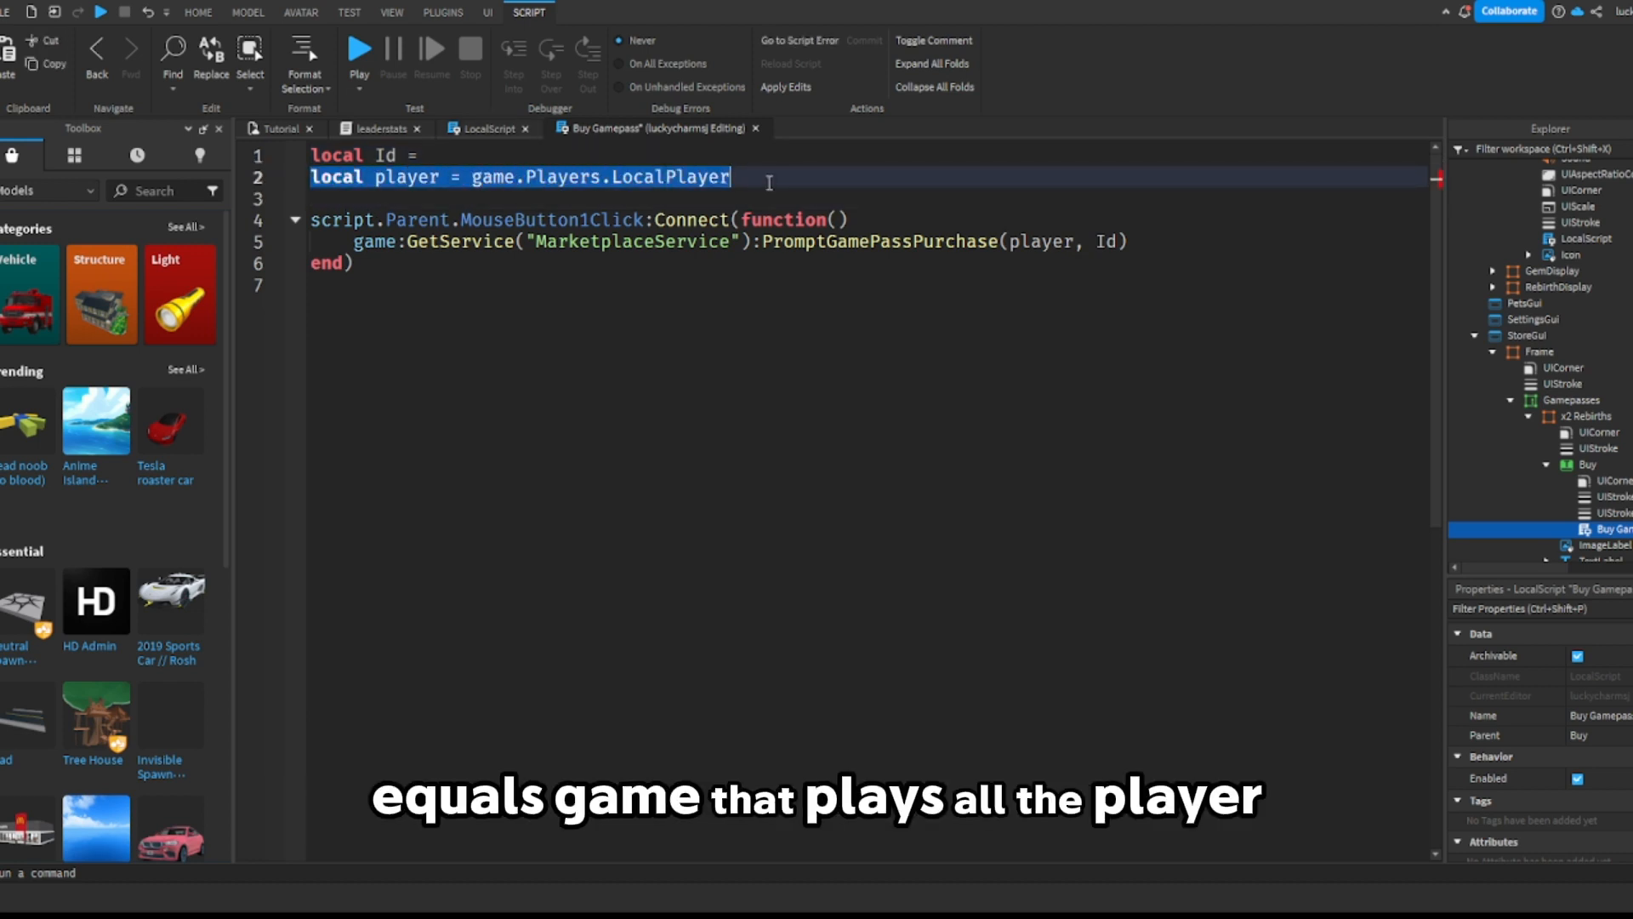
pyautogui.moveTo(312, 223); pyautogui.dragTo(421, 255)
pyautogui.moveTo(464, 245); pyautogui.dragTo(1141, 242)
pyautogui.click(1140, 243)
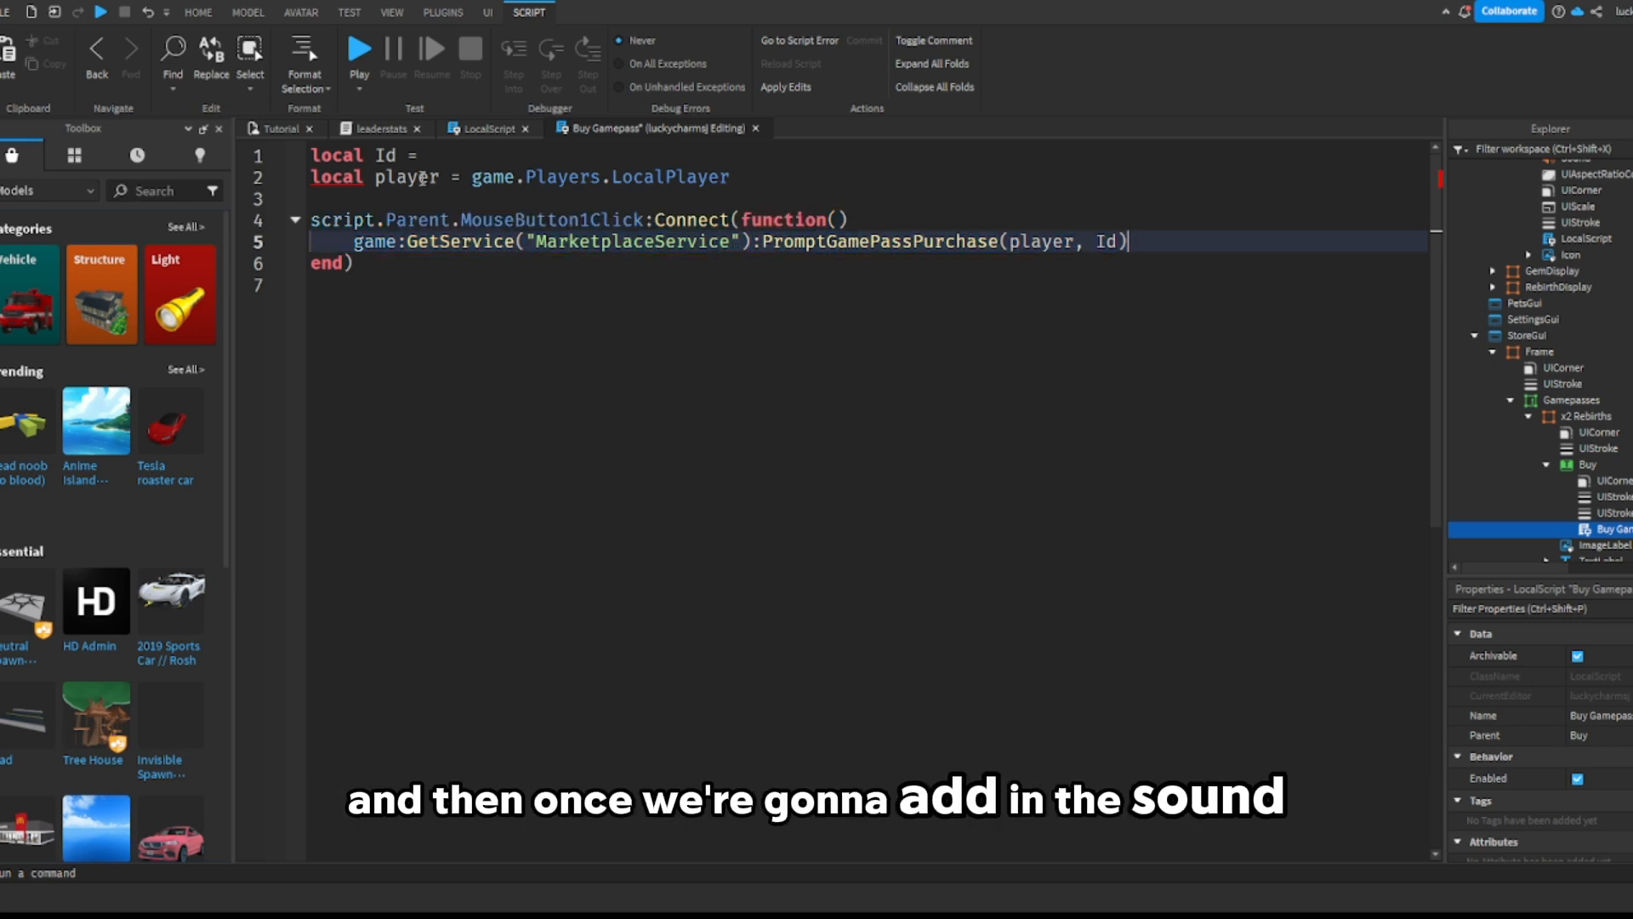
pyautogui.click(447, 160)
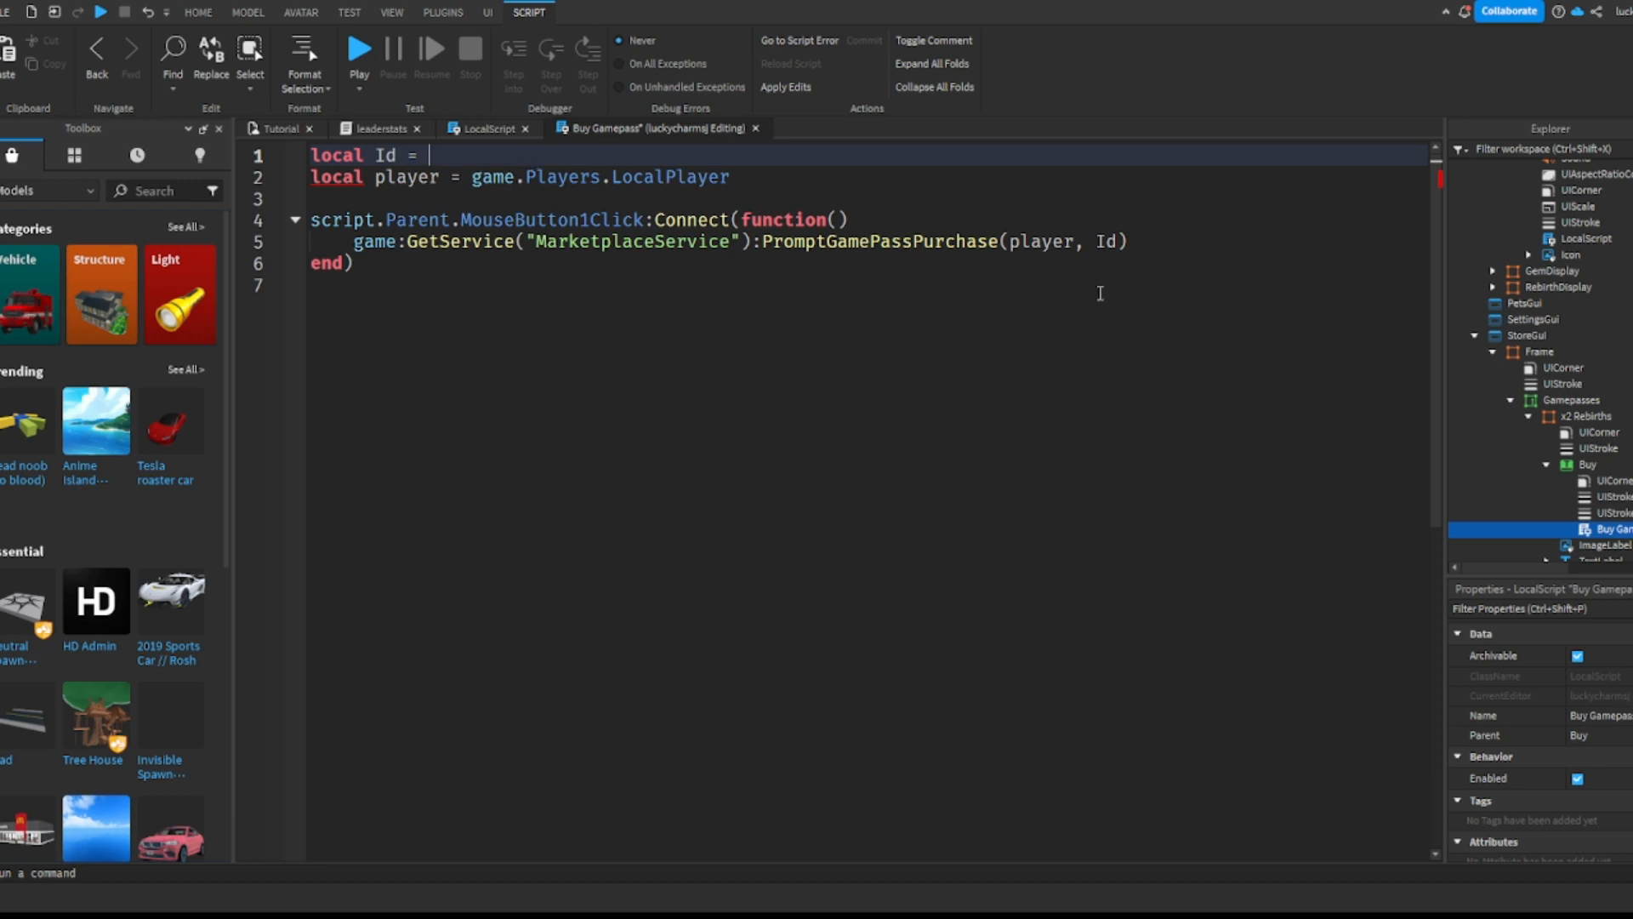
# Step: Search the audio assets for "chime sound"
pyautogui.click(281, 130)
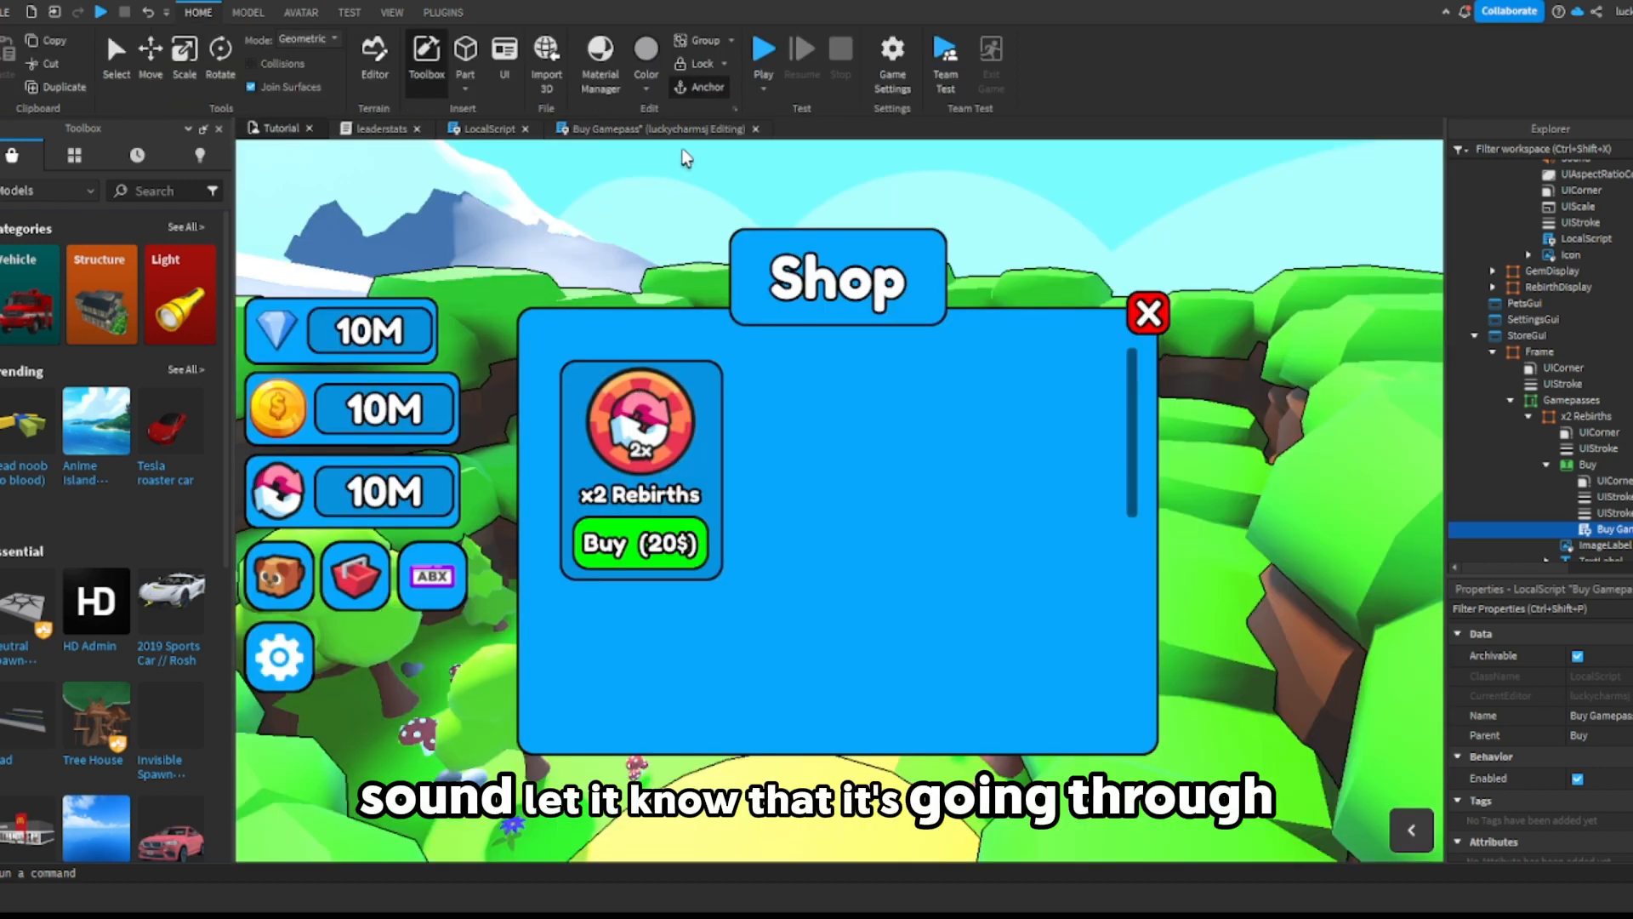
pyautogui.click(85, 189)
pyautogui.click(47, 259)
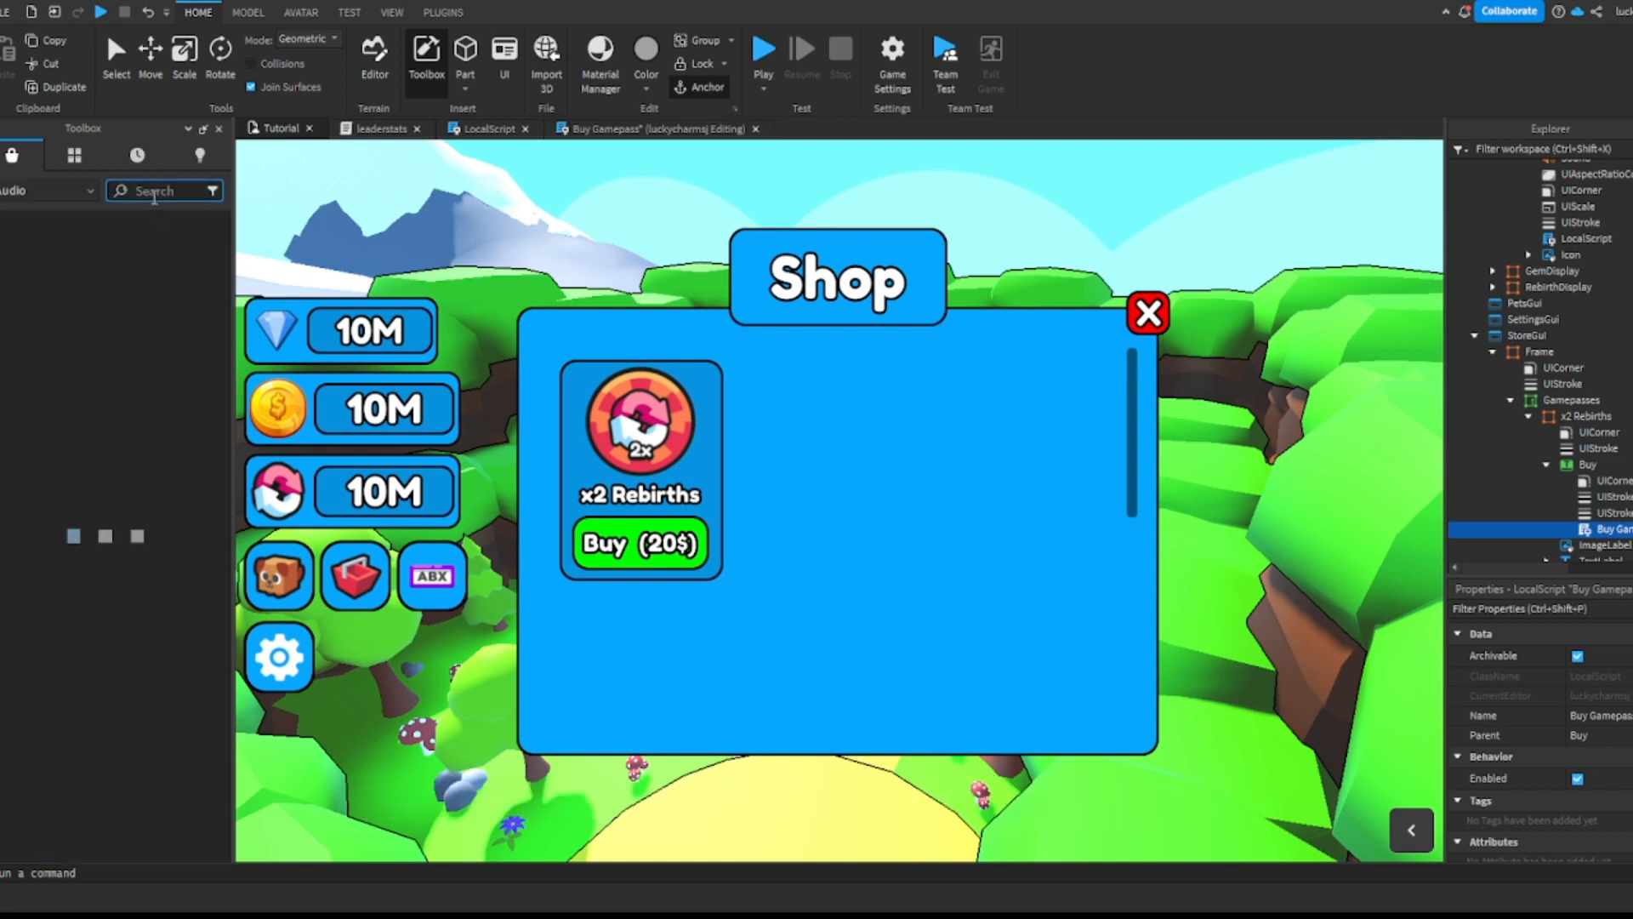
pyautogui.click(153, 194)
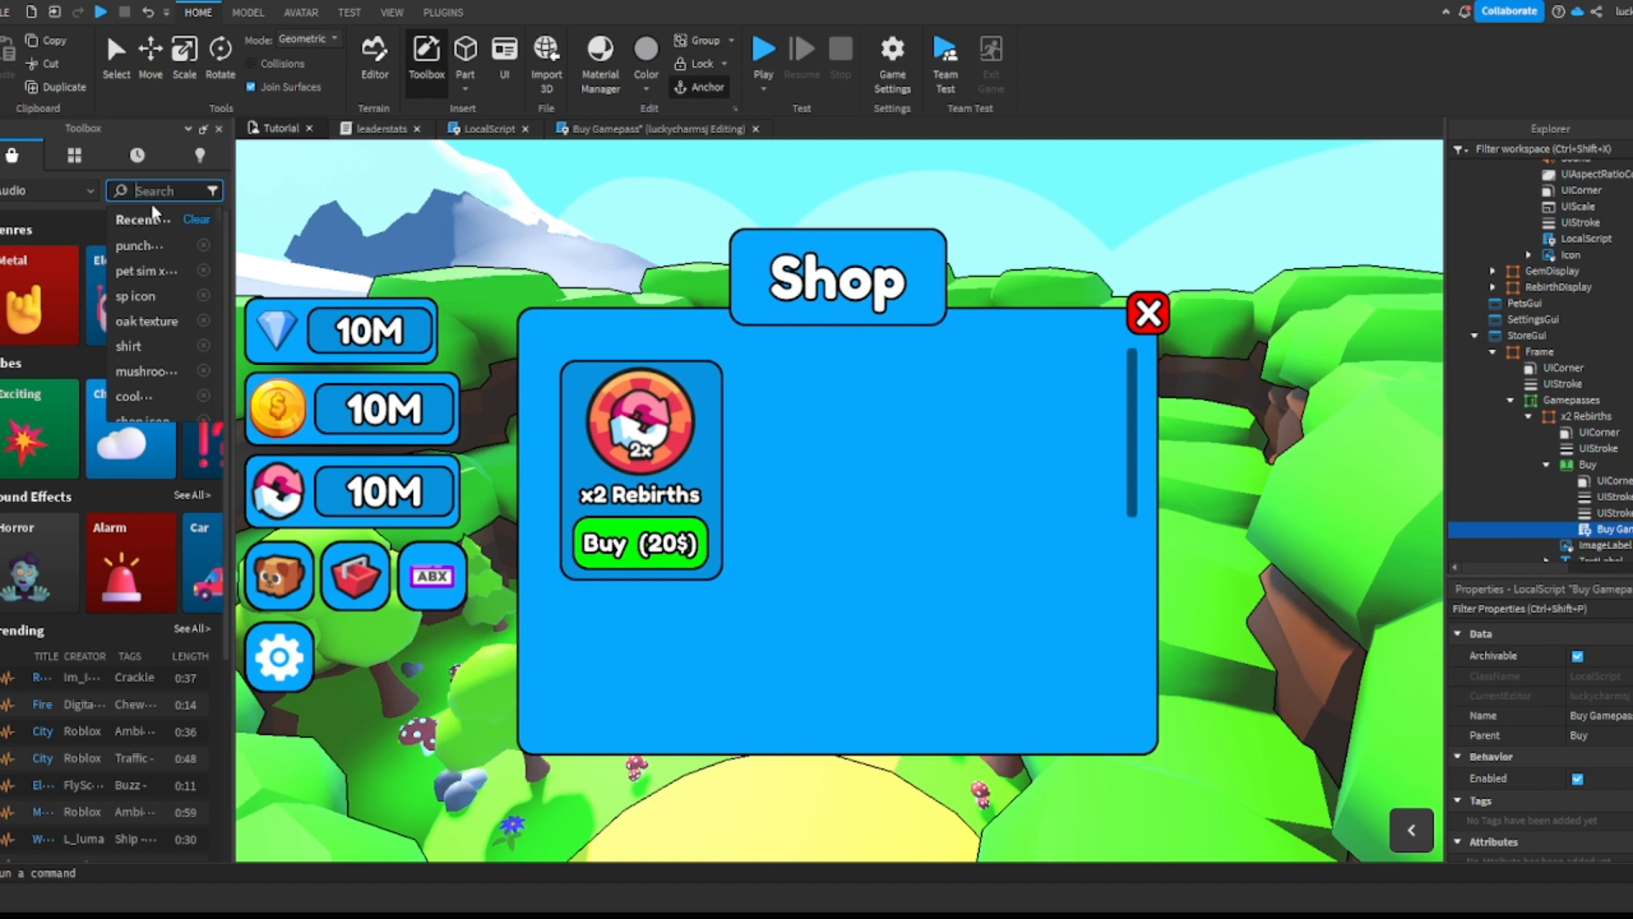
pyautogui.write('chime sou')
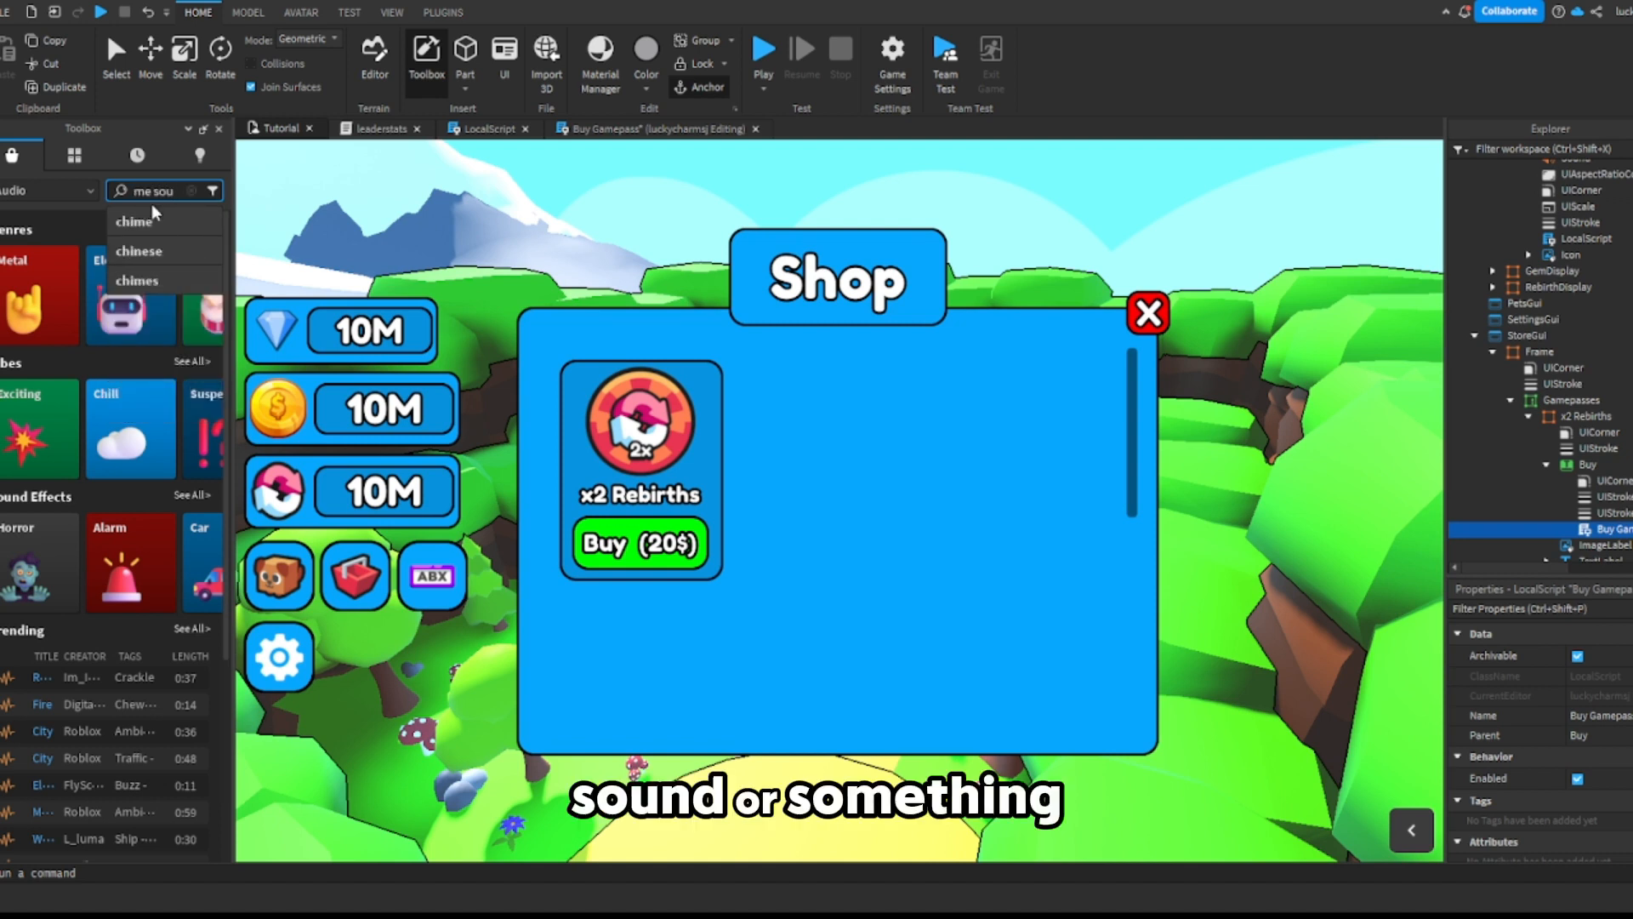
pyautogui.write('nd')
pyautogui.press('Return')
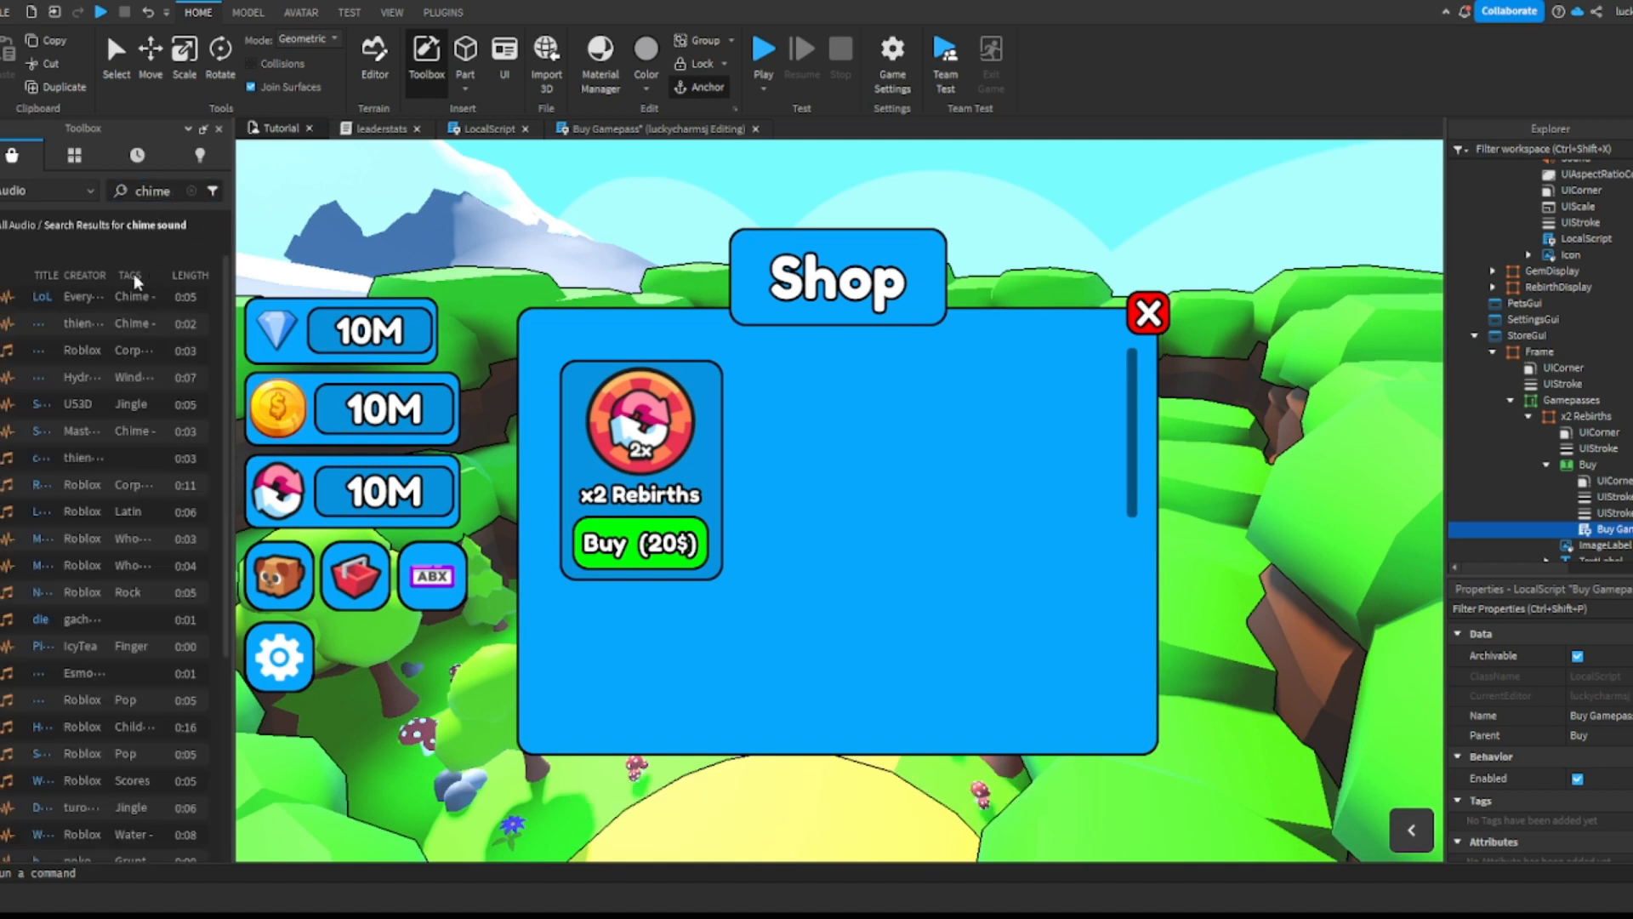
# Step: Listen to previews of several sounds in the "chime sound" results
pyautogui.click(7, 325)
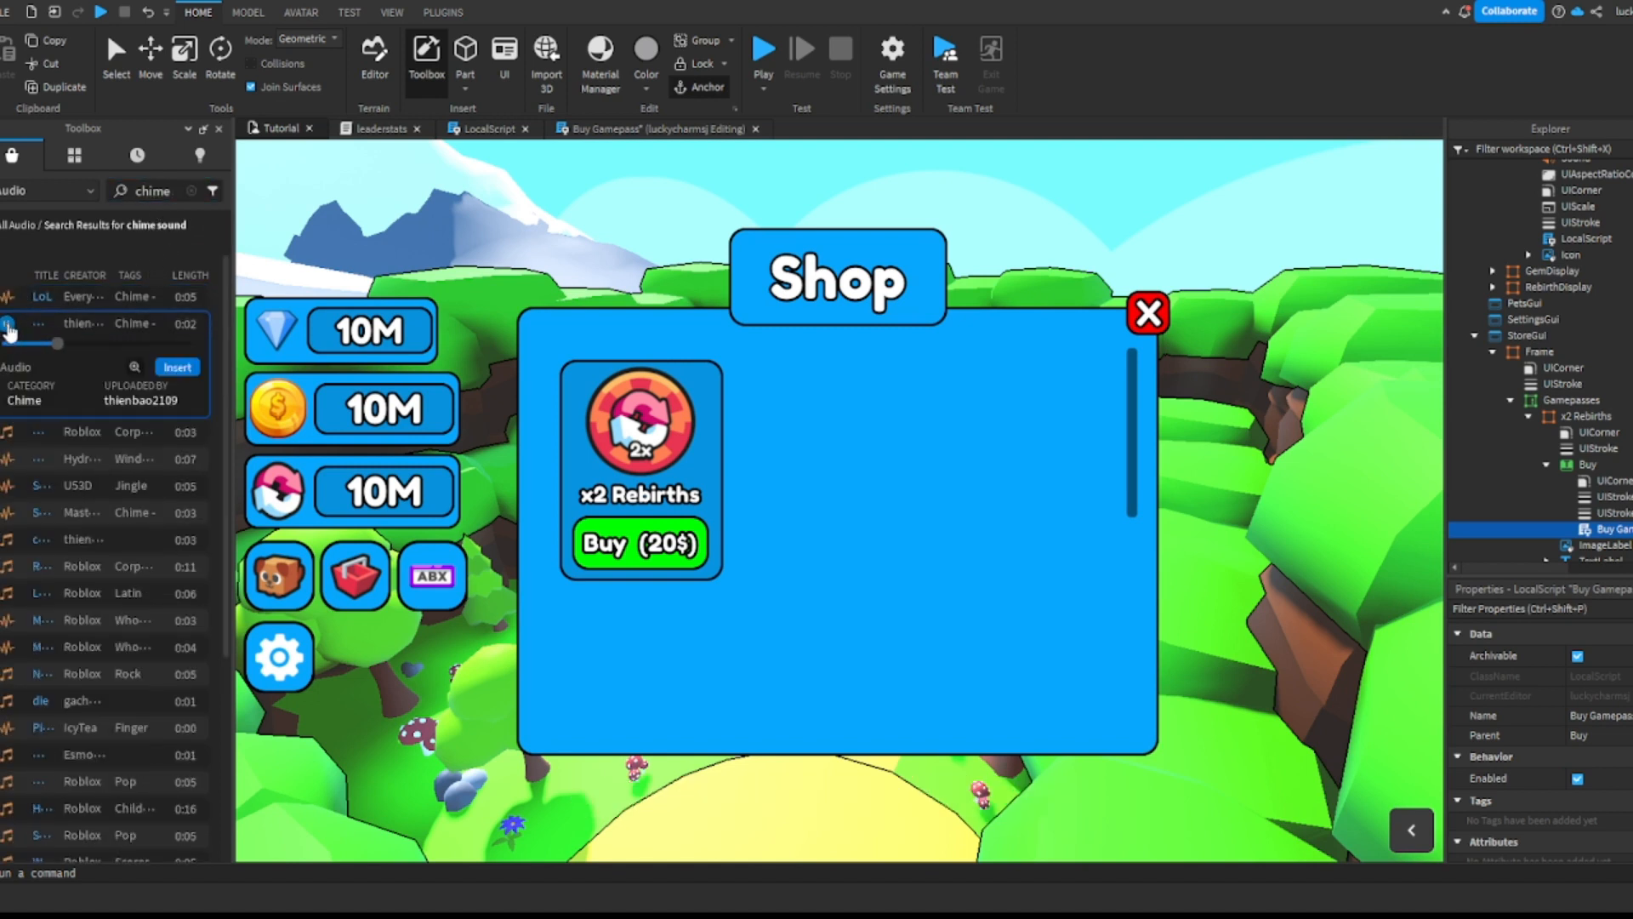
pyautogui.click(7, 460)
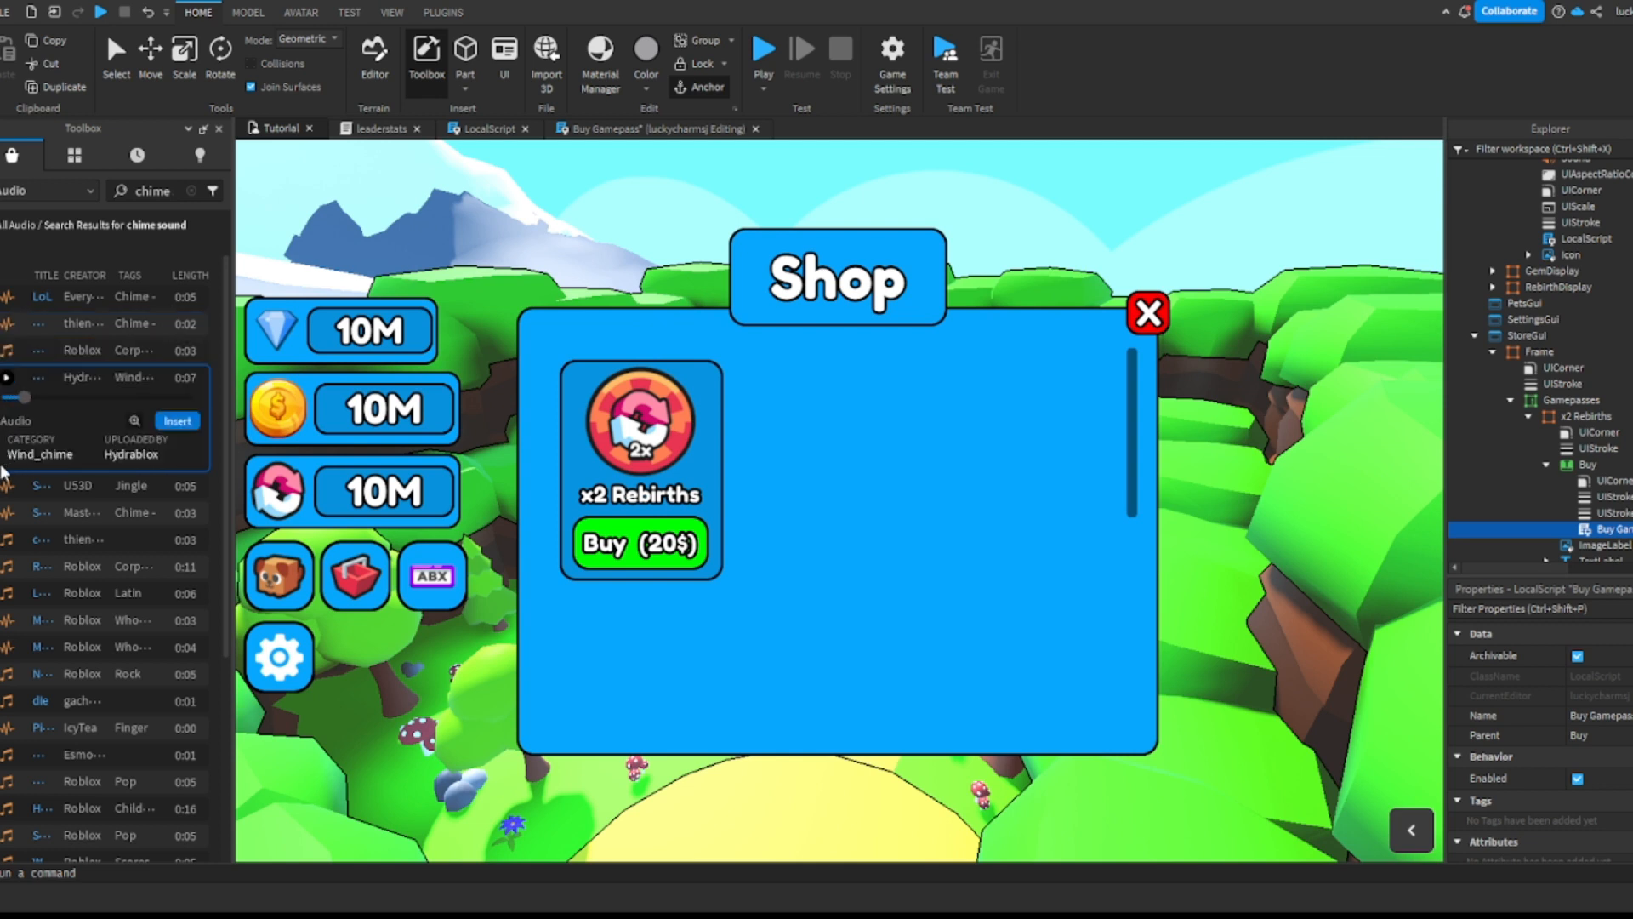
pyautogui.click(8, 486)
pyautogui.click(8, 512)
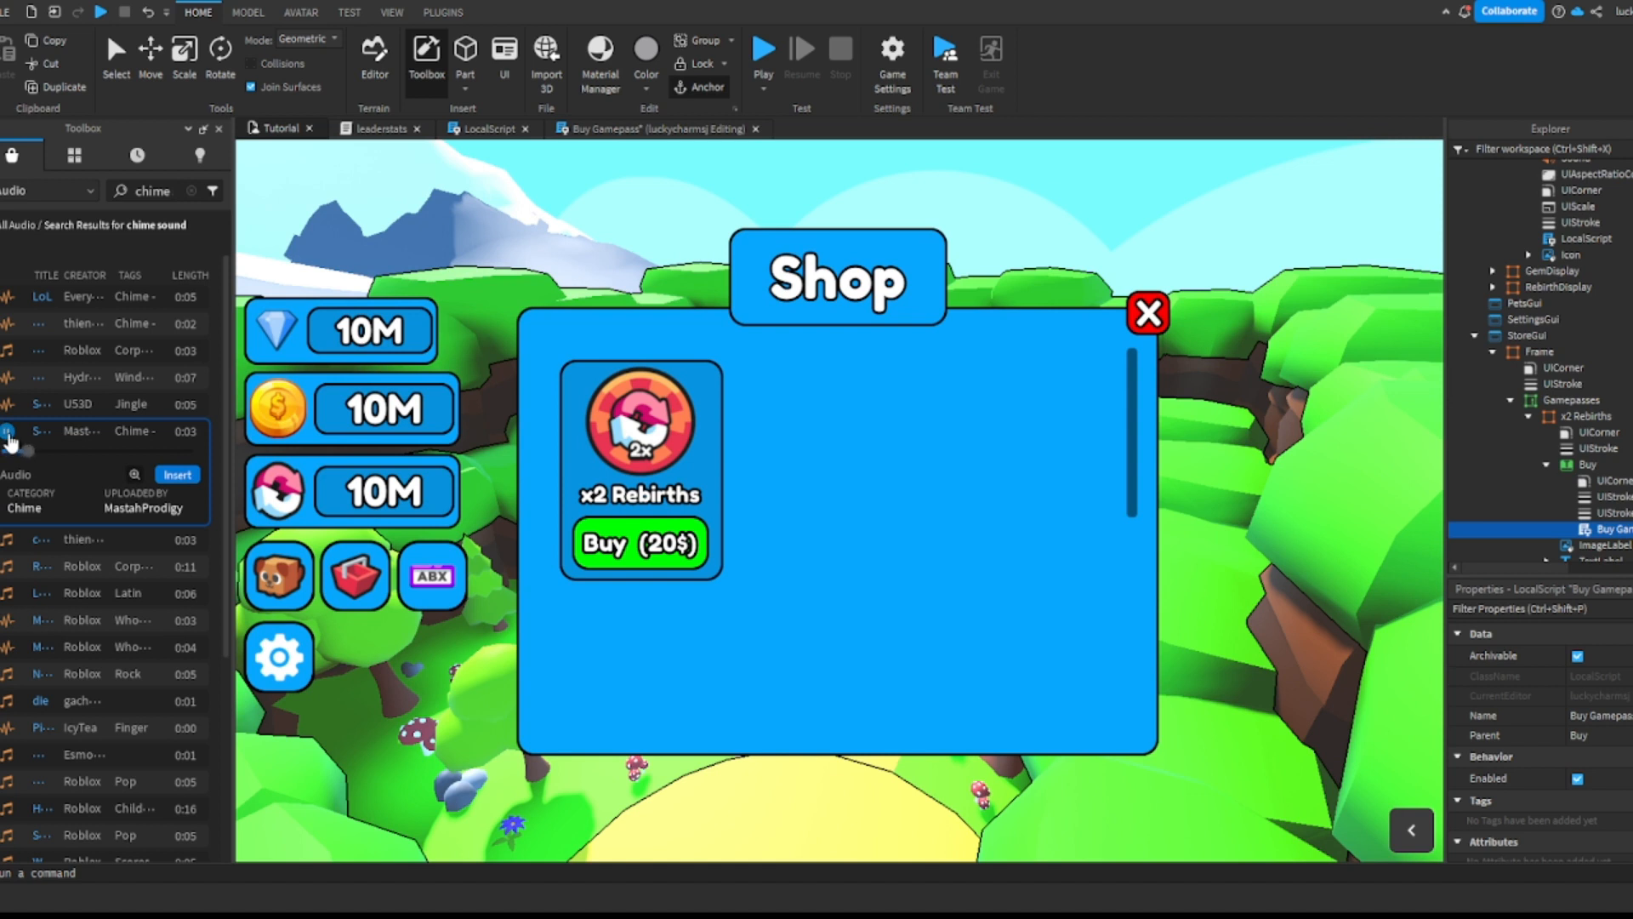
pyautogui.click(9, 540)
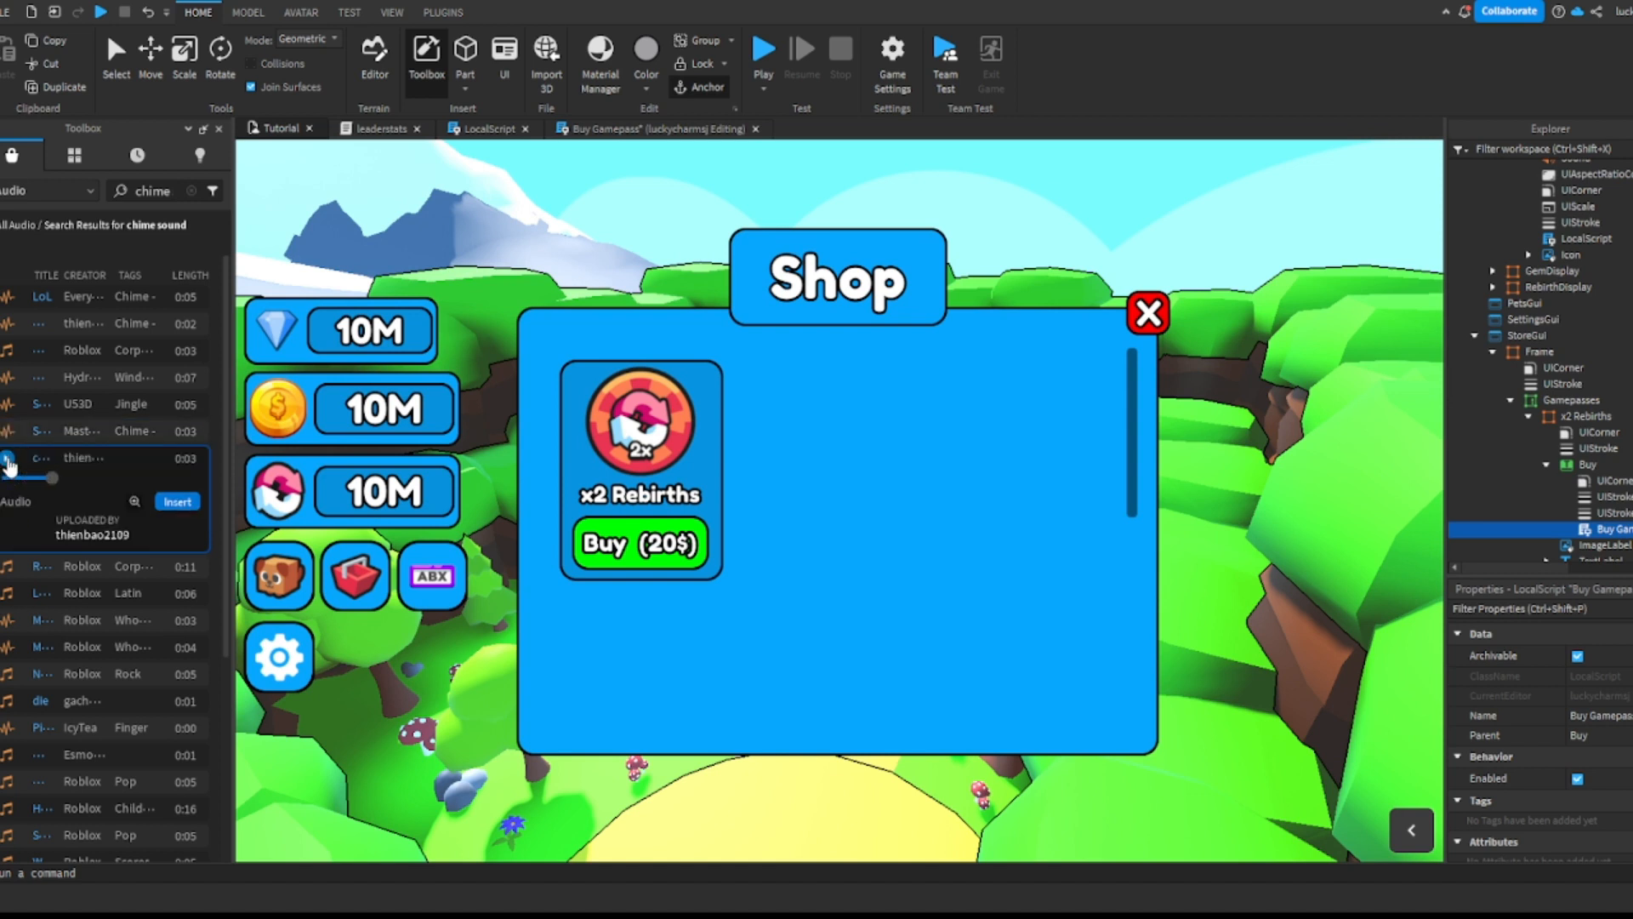
pyautogui.click(9, 567)
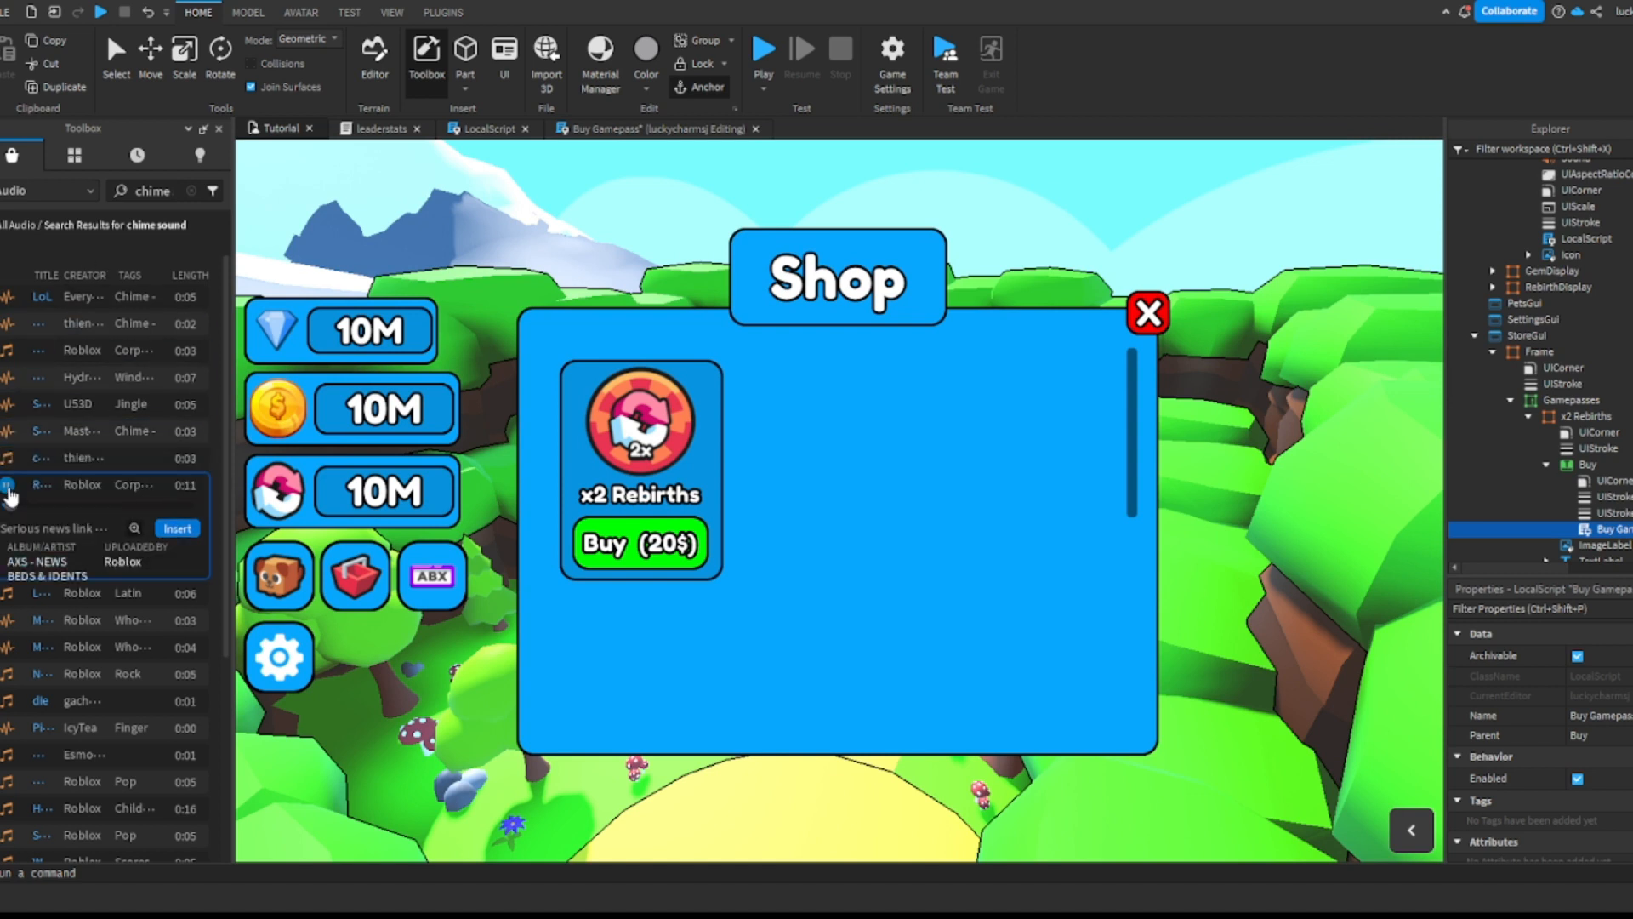
pyautogui.click(12, 543)
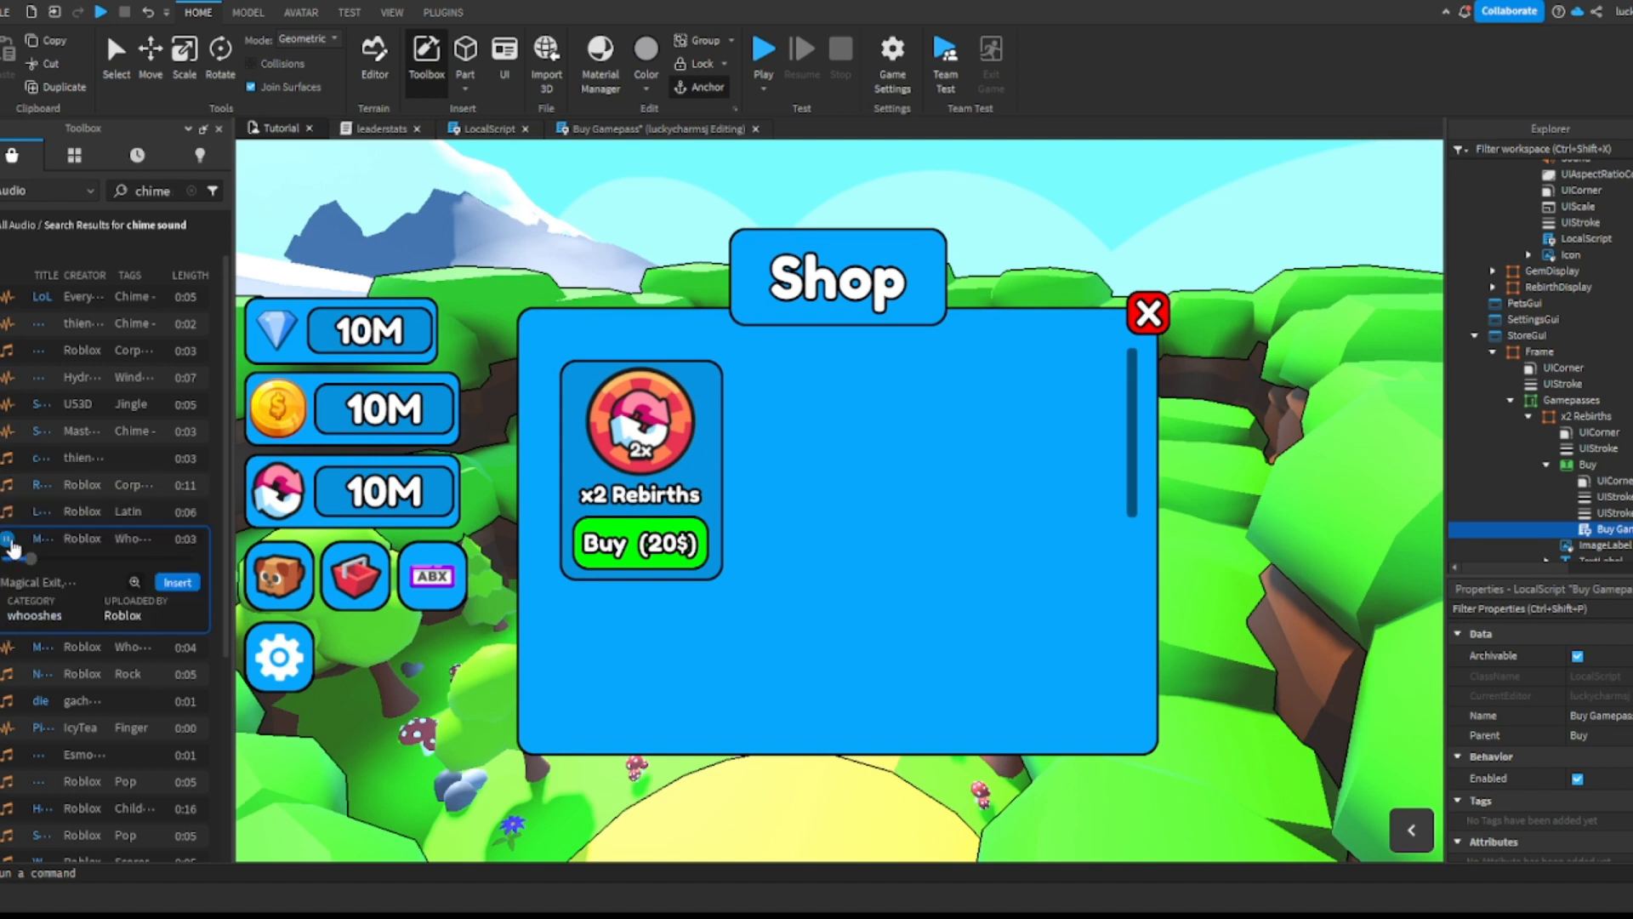
# Step: Search the audio assets for "cha ching" and preview the first two results
pyautogui.click(191, 191)
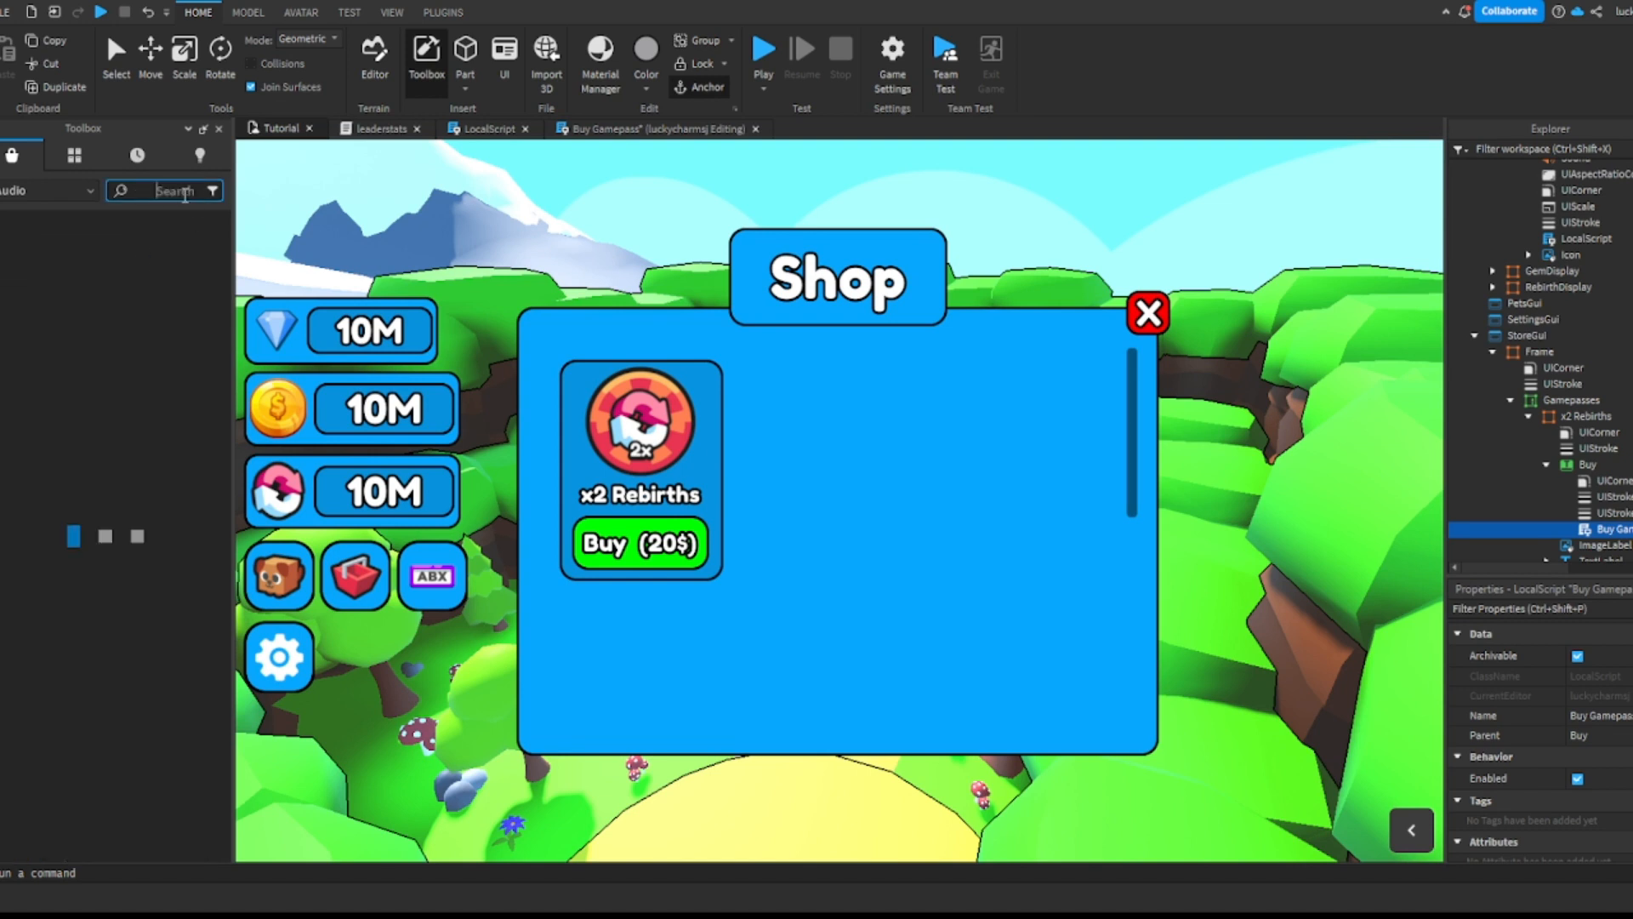
pyautogui.write('c')
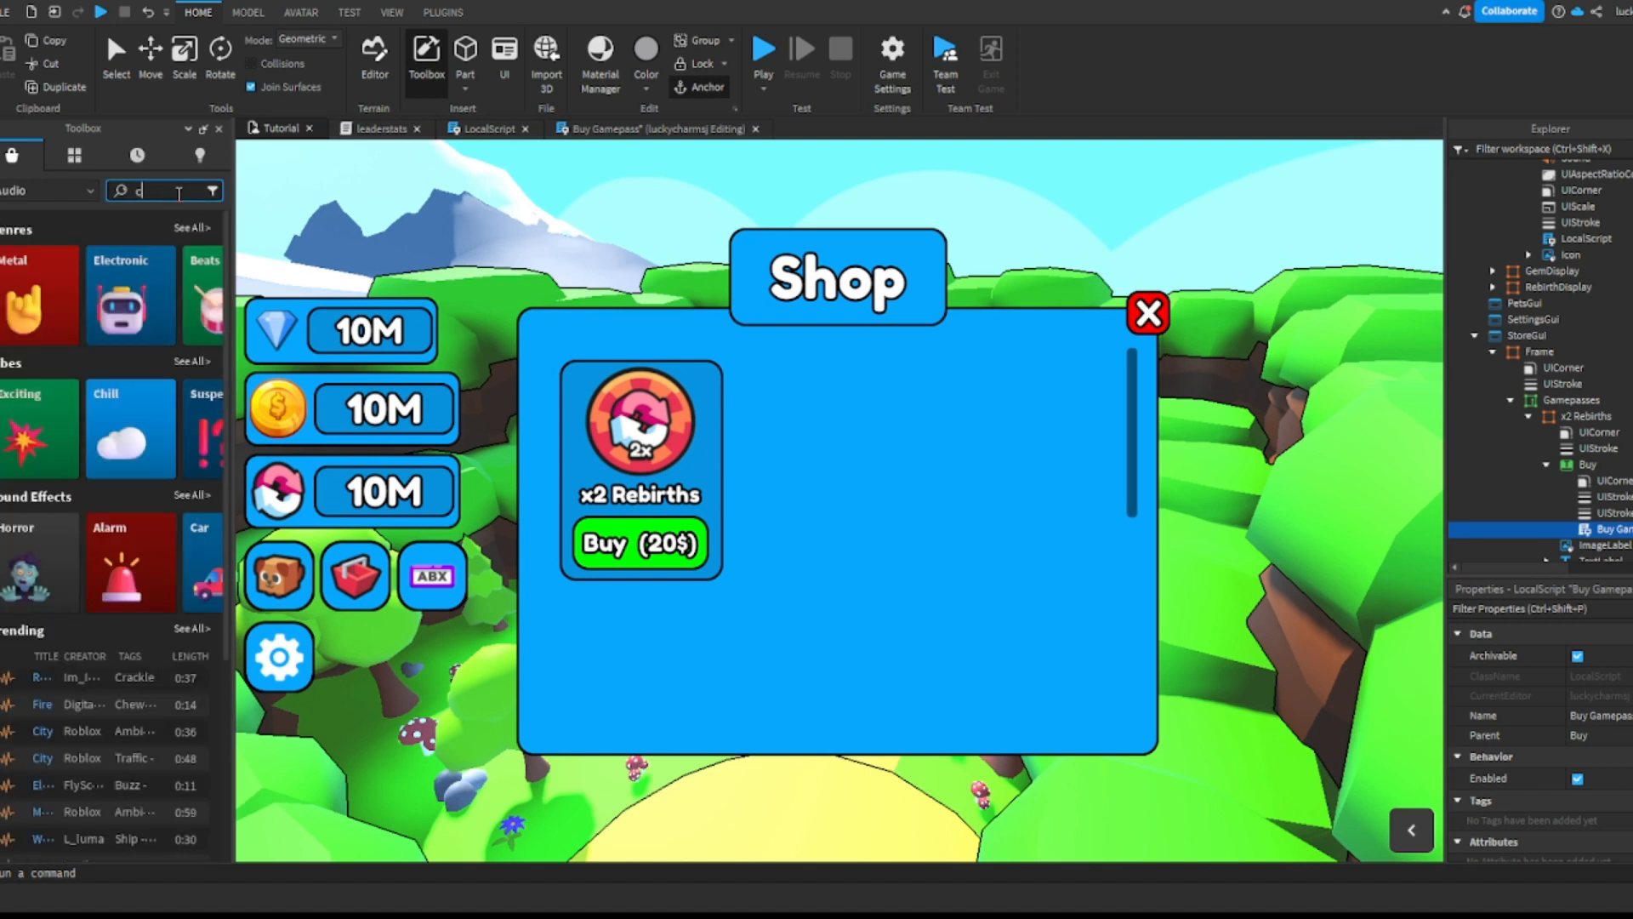
pyautogui.write('ha ching')
pyautogui.press('Return')
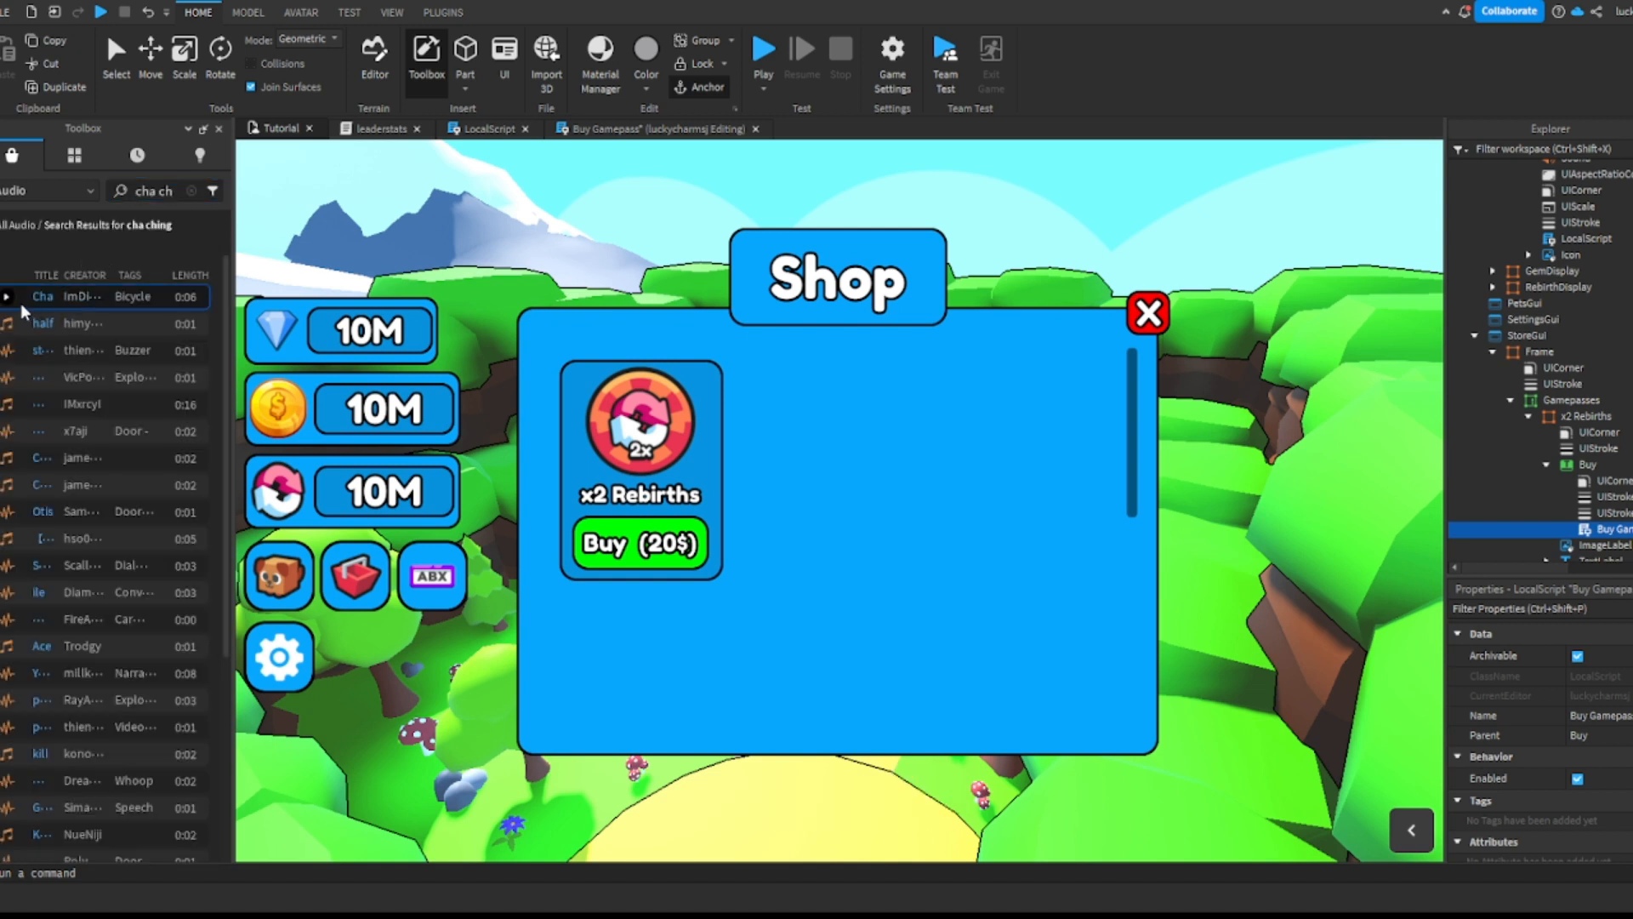
pyautogui.click(8, 298)
pyautogui.click(8, 299)
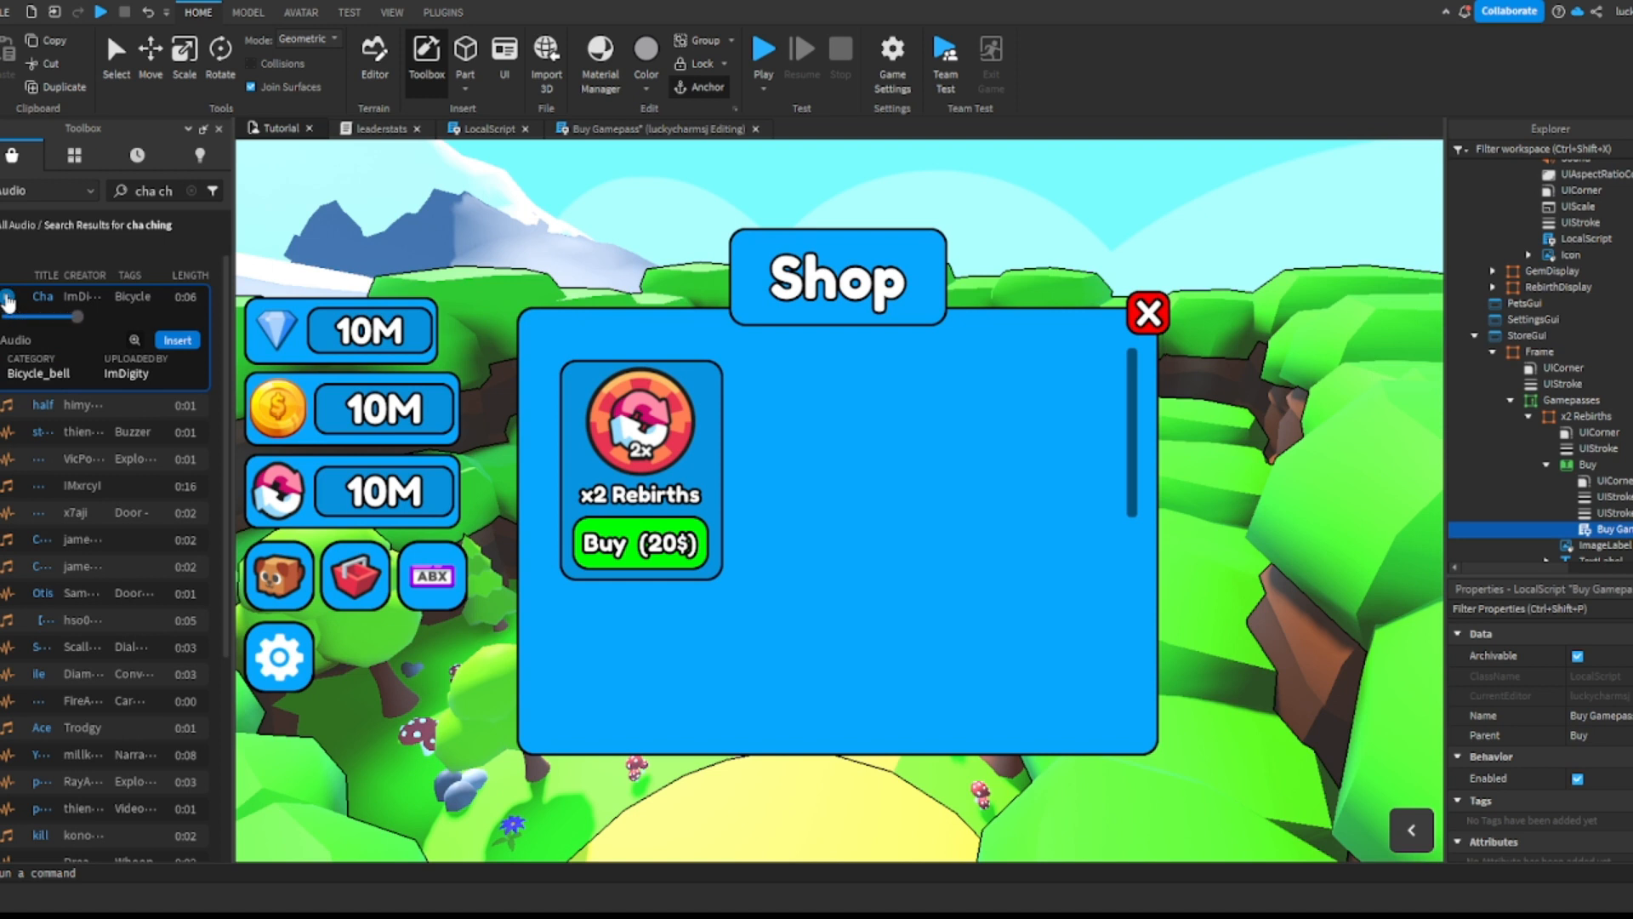
pyautogui.click(8, 407)
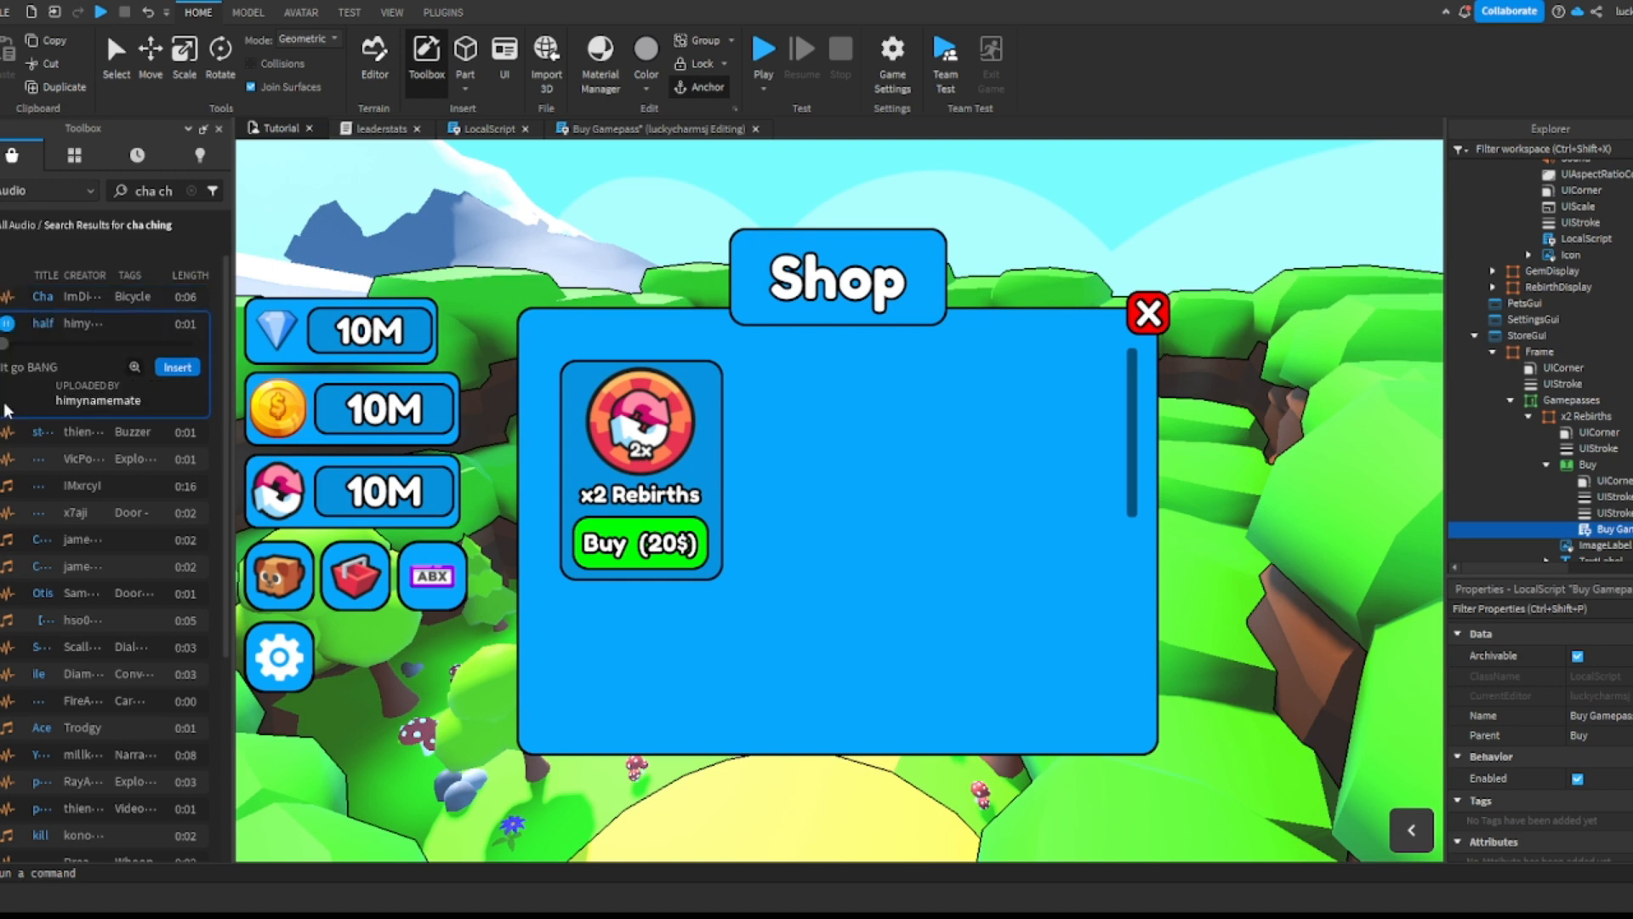
# Step: Insert the one-second Buzzer sound from the third search result into the x2 Rebirths card's Buy button and name it Sound
pyautogui.click(9, 350)
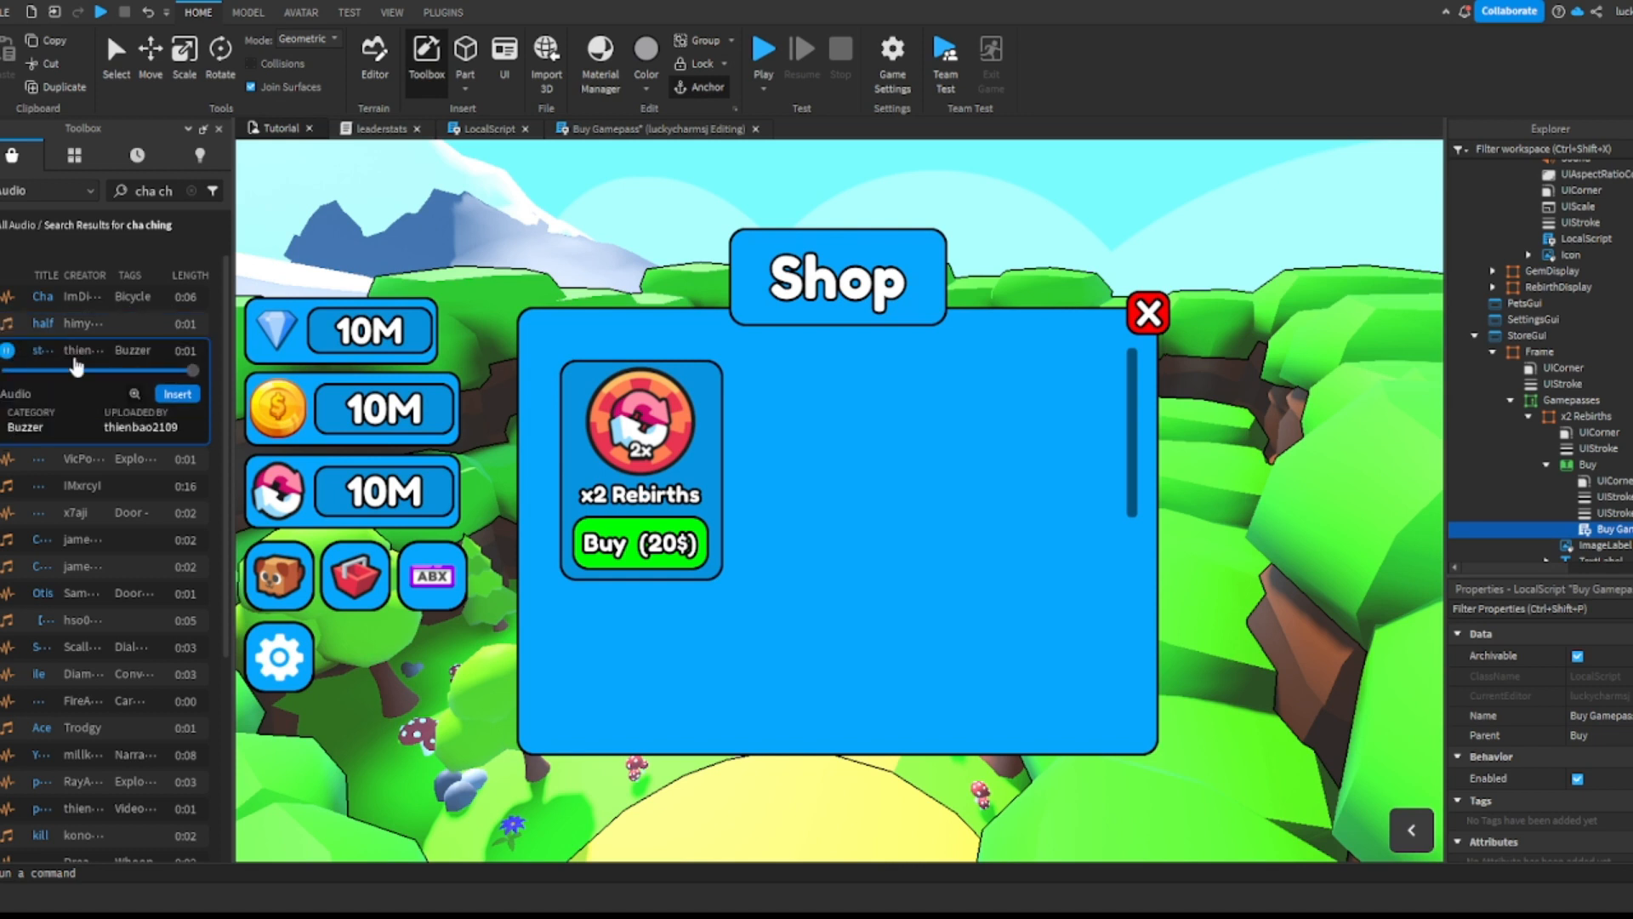
pyautogui.click(177, 394)
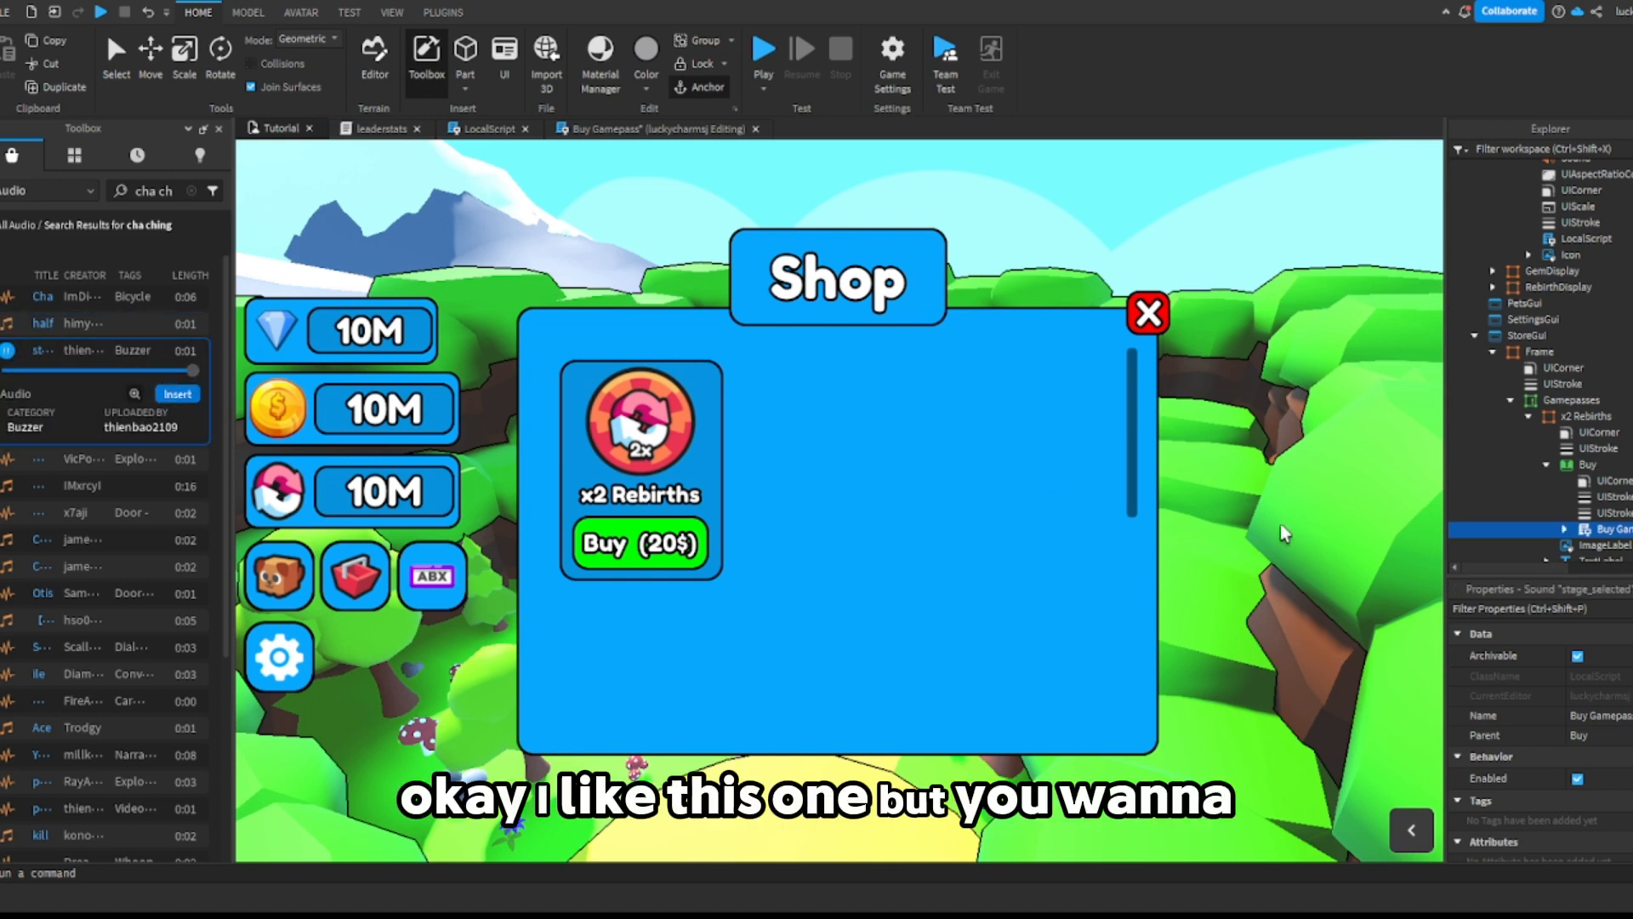
pyautogui.moveTo(1627, 429); pyautogui.dragTo(1620, 421)
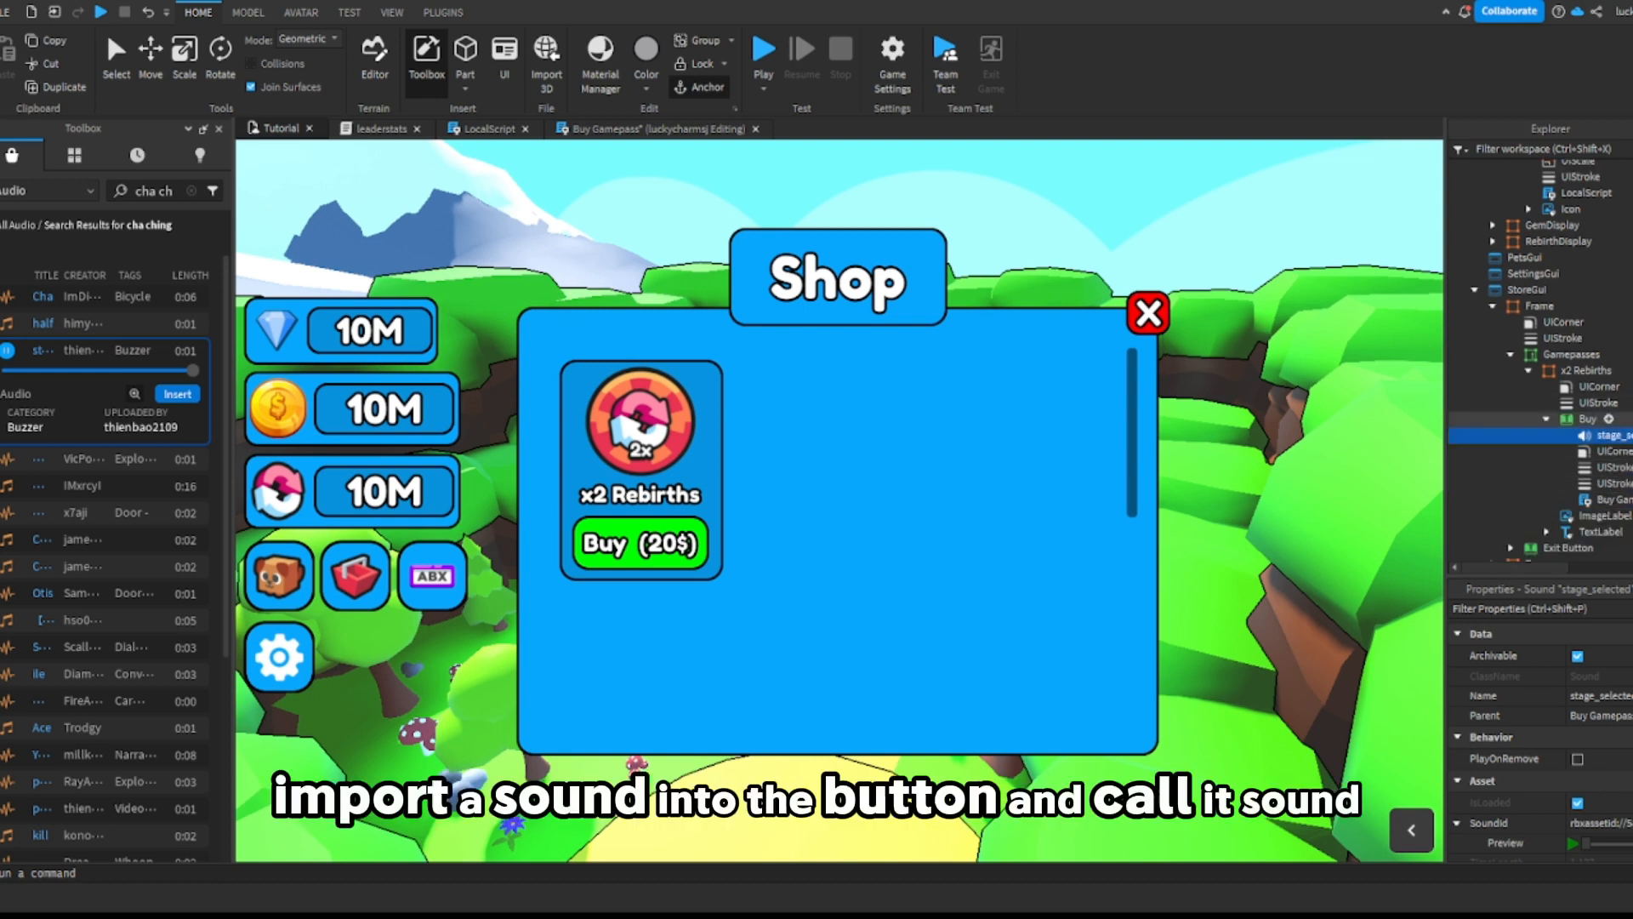
pyautogui.press('BackSpace')
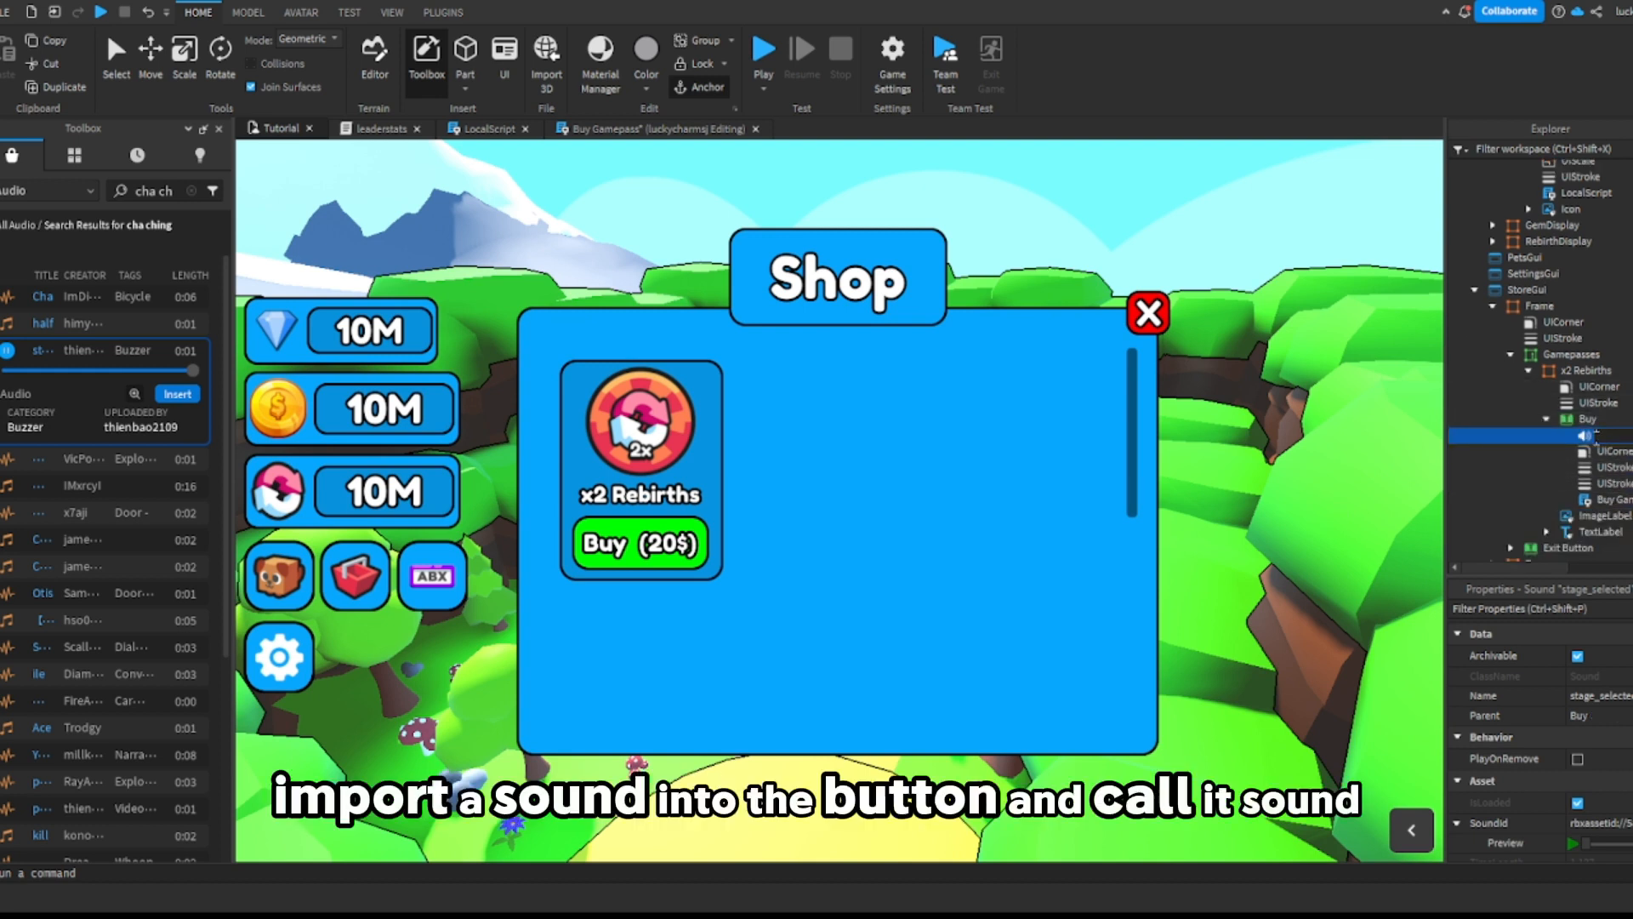
pyautogui.press('Return')
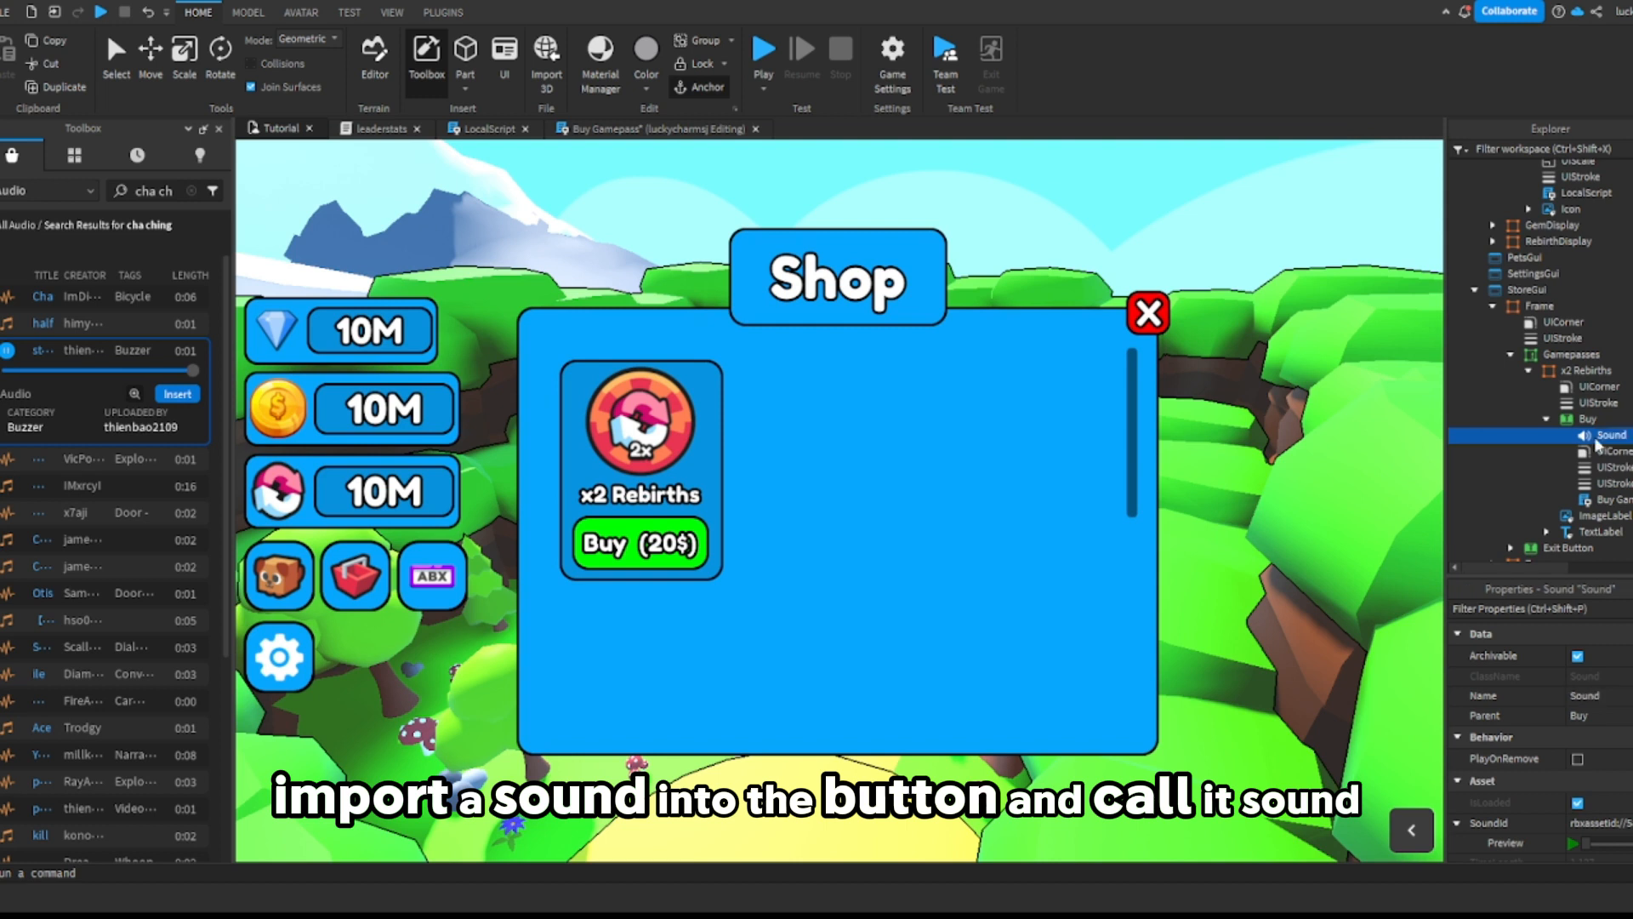
# Step: Clear the audio search, return the asset library to Models, and preview the Buy button's Sound
pyautogui.click(192, 190)
pyautogui.click(53, 191)
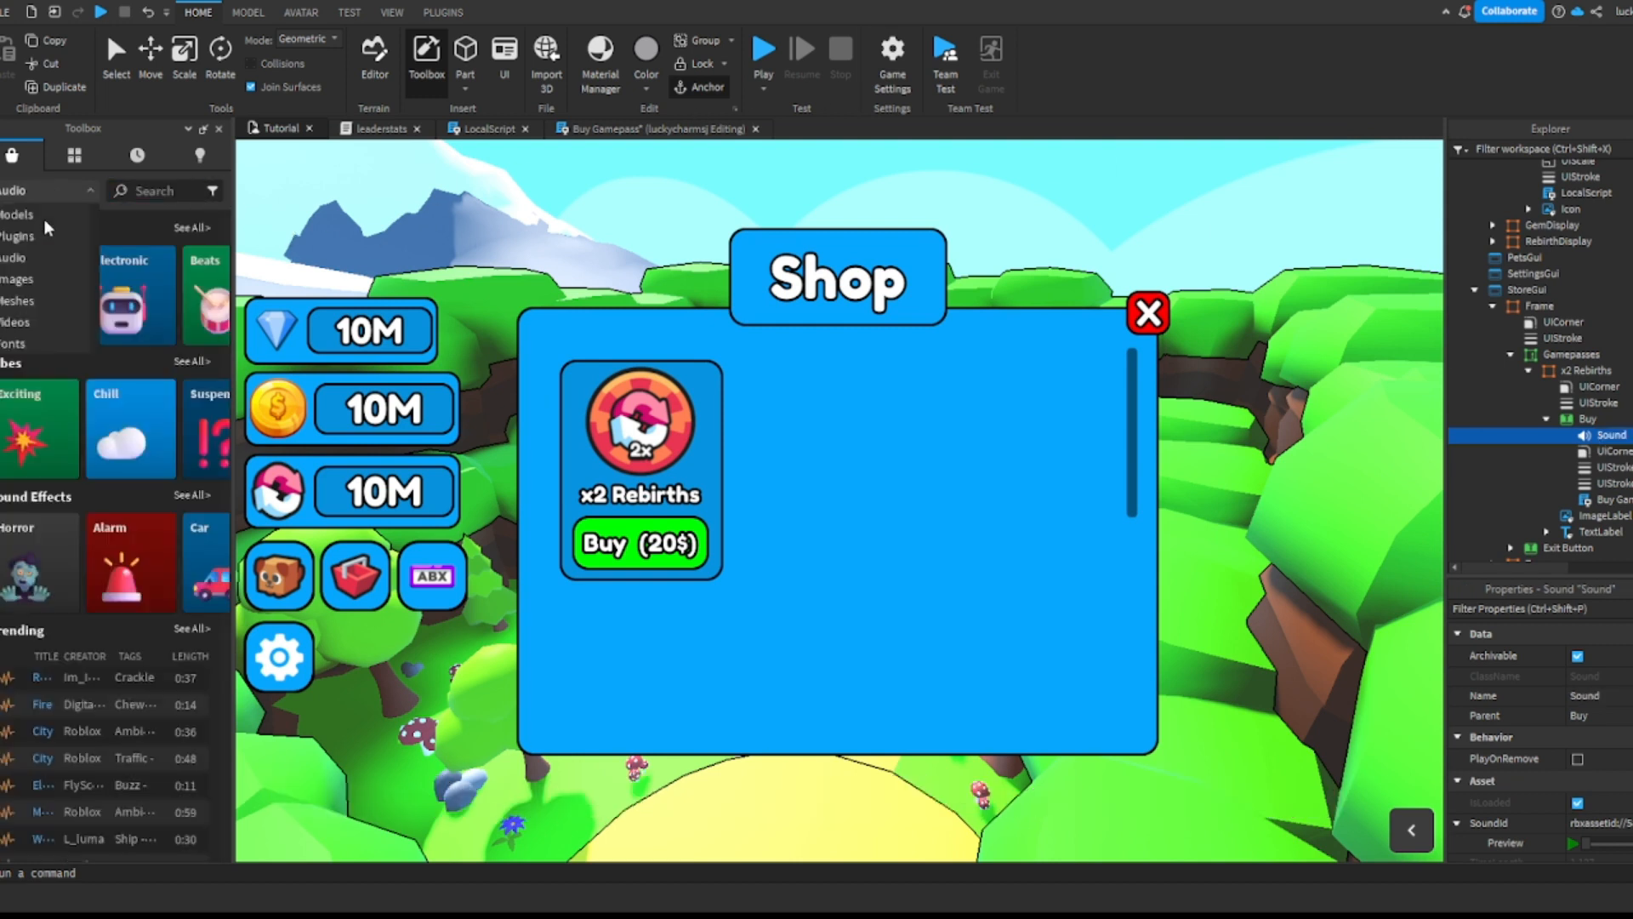
pyautogui.click(44, 220)
pyautogui.scroll(-3, 1518, 796)
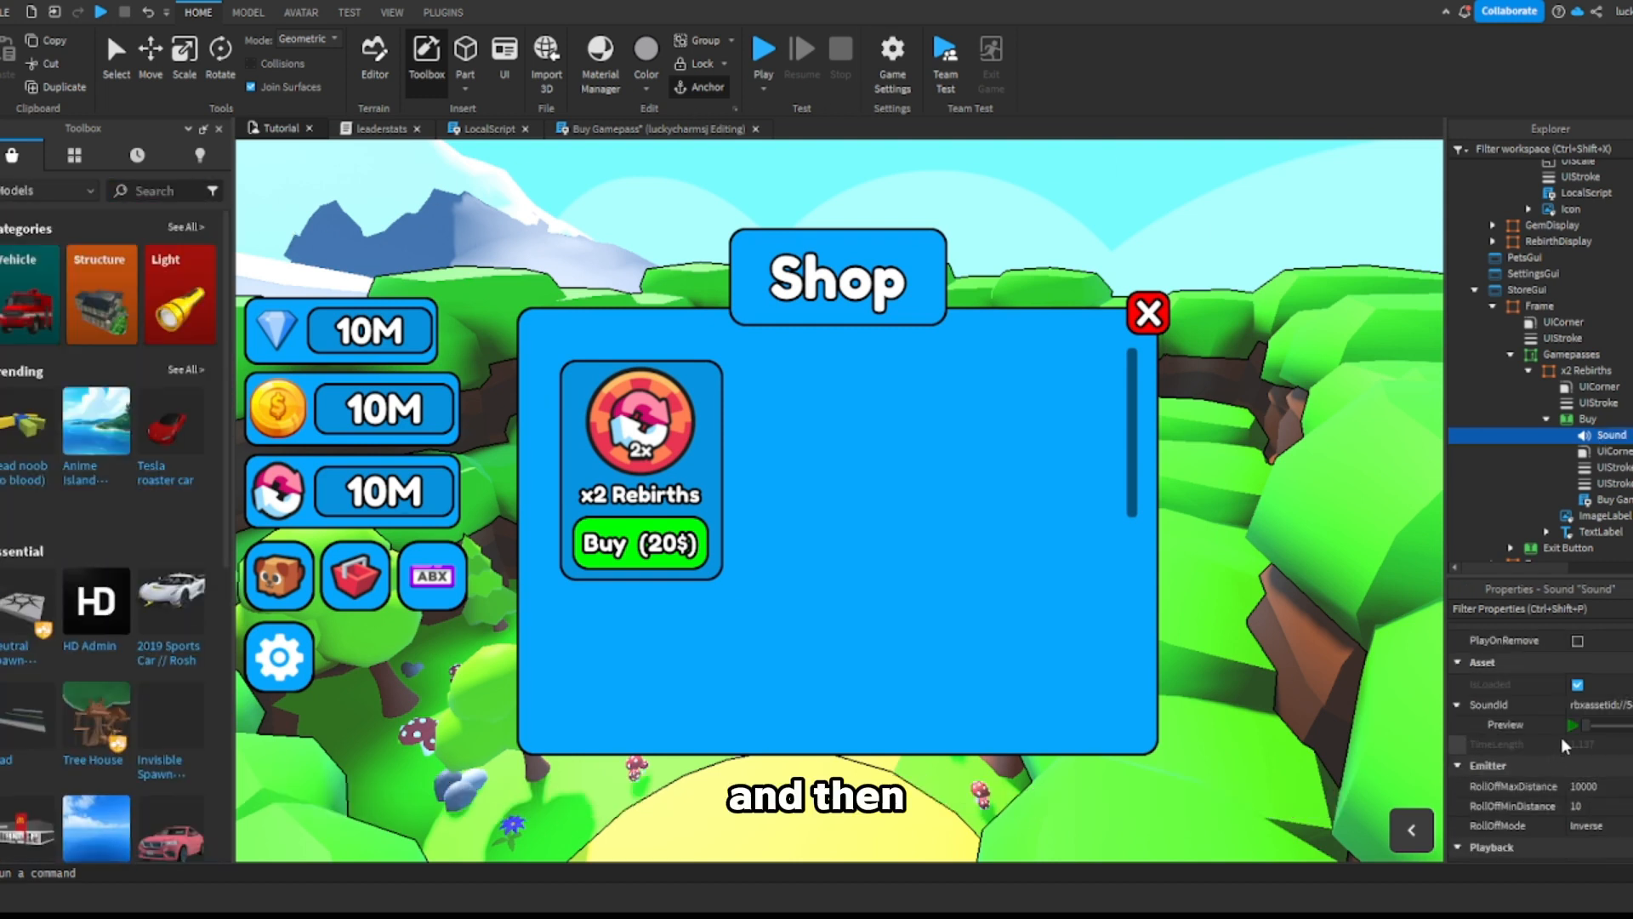
pyautogui.scroll(3, 1581, 763)
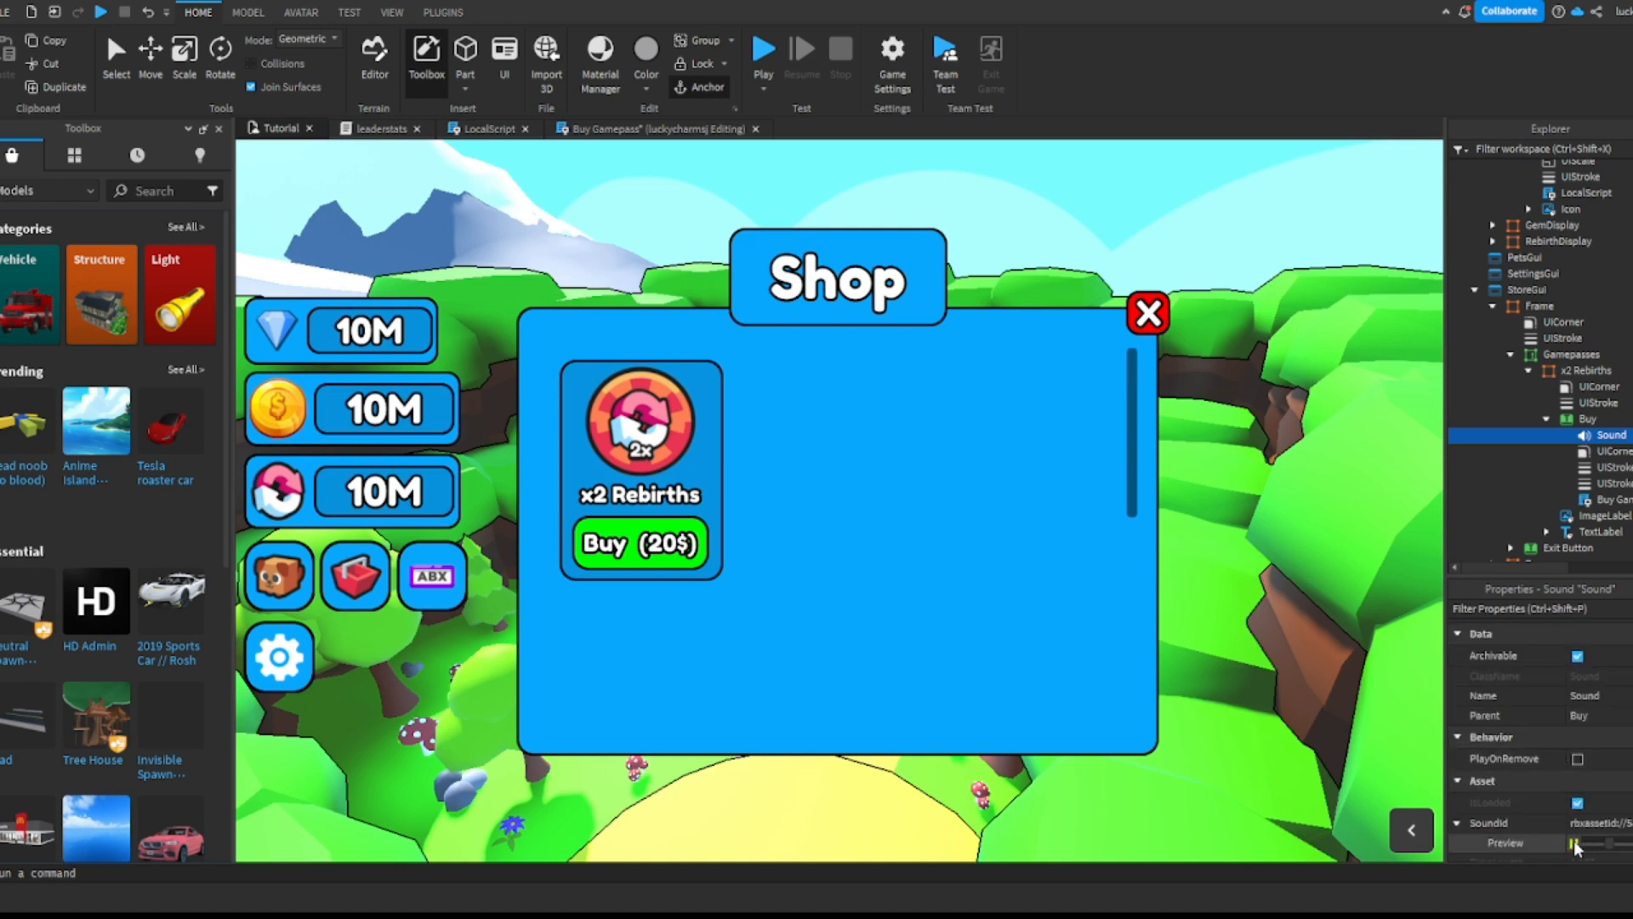
pyautogui.click(1574, 500)
pyautogui.doubleClick(1573, 502)
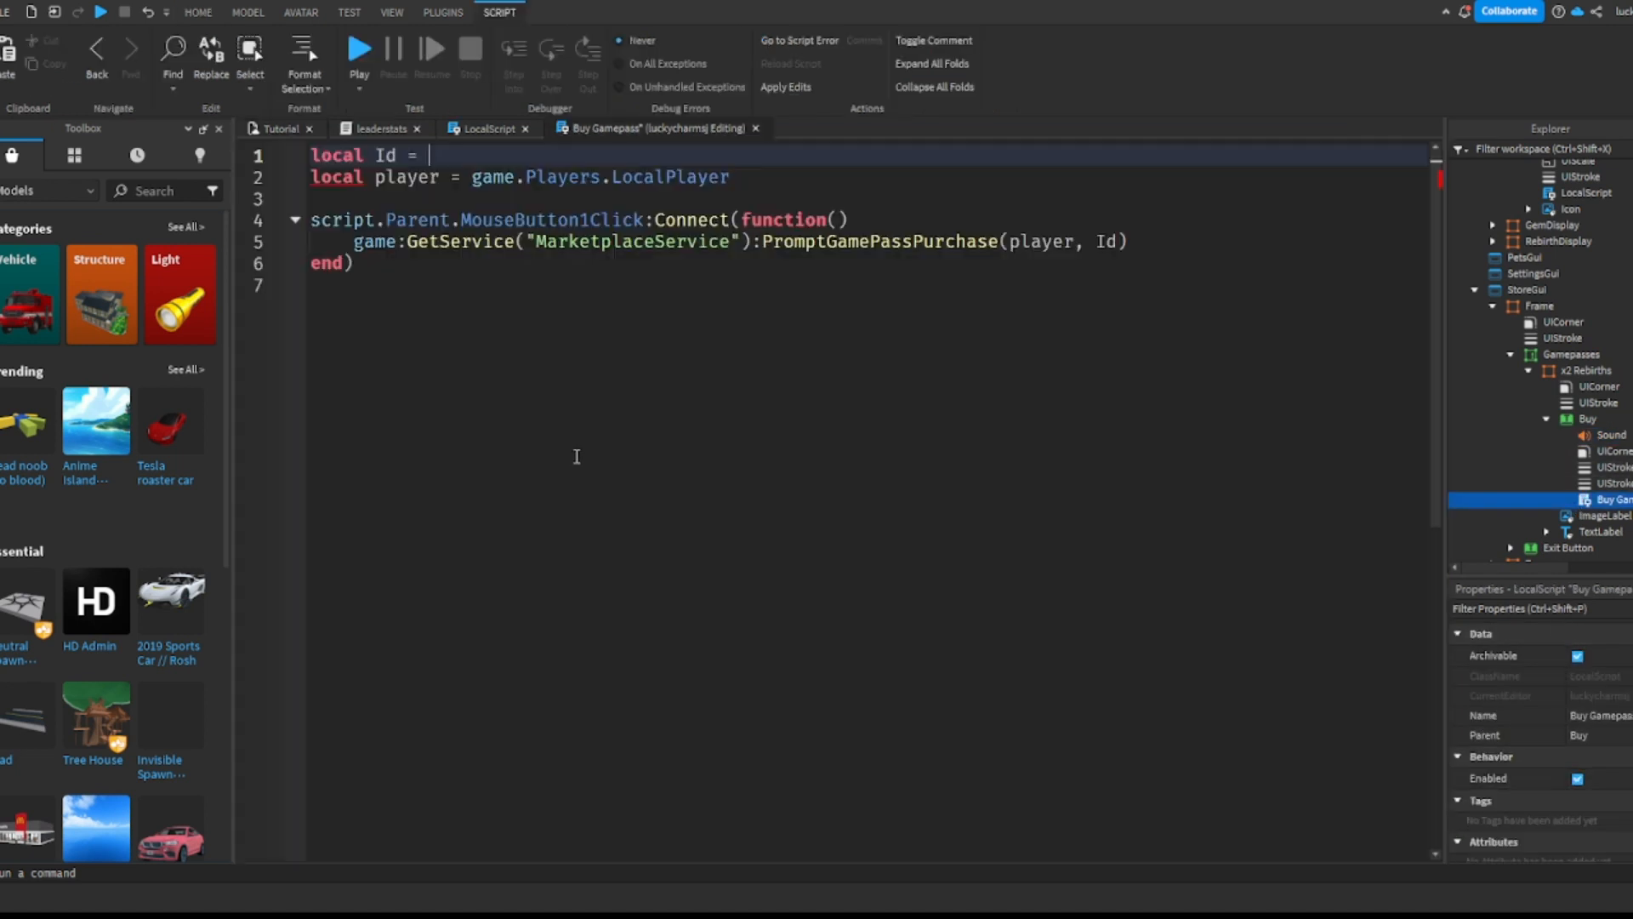
pyautogui.click(1177, 235)
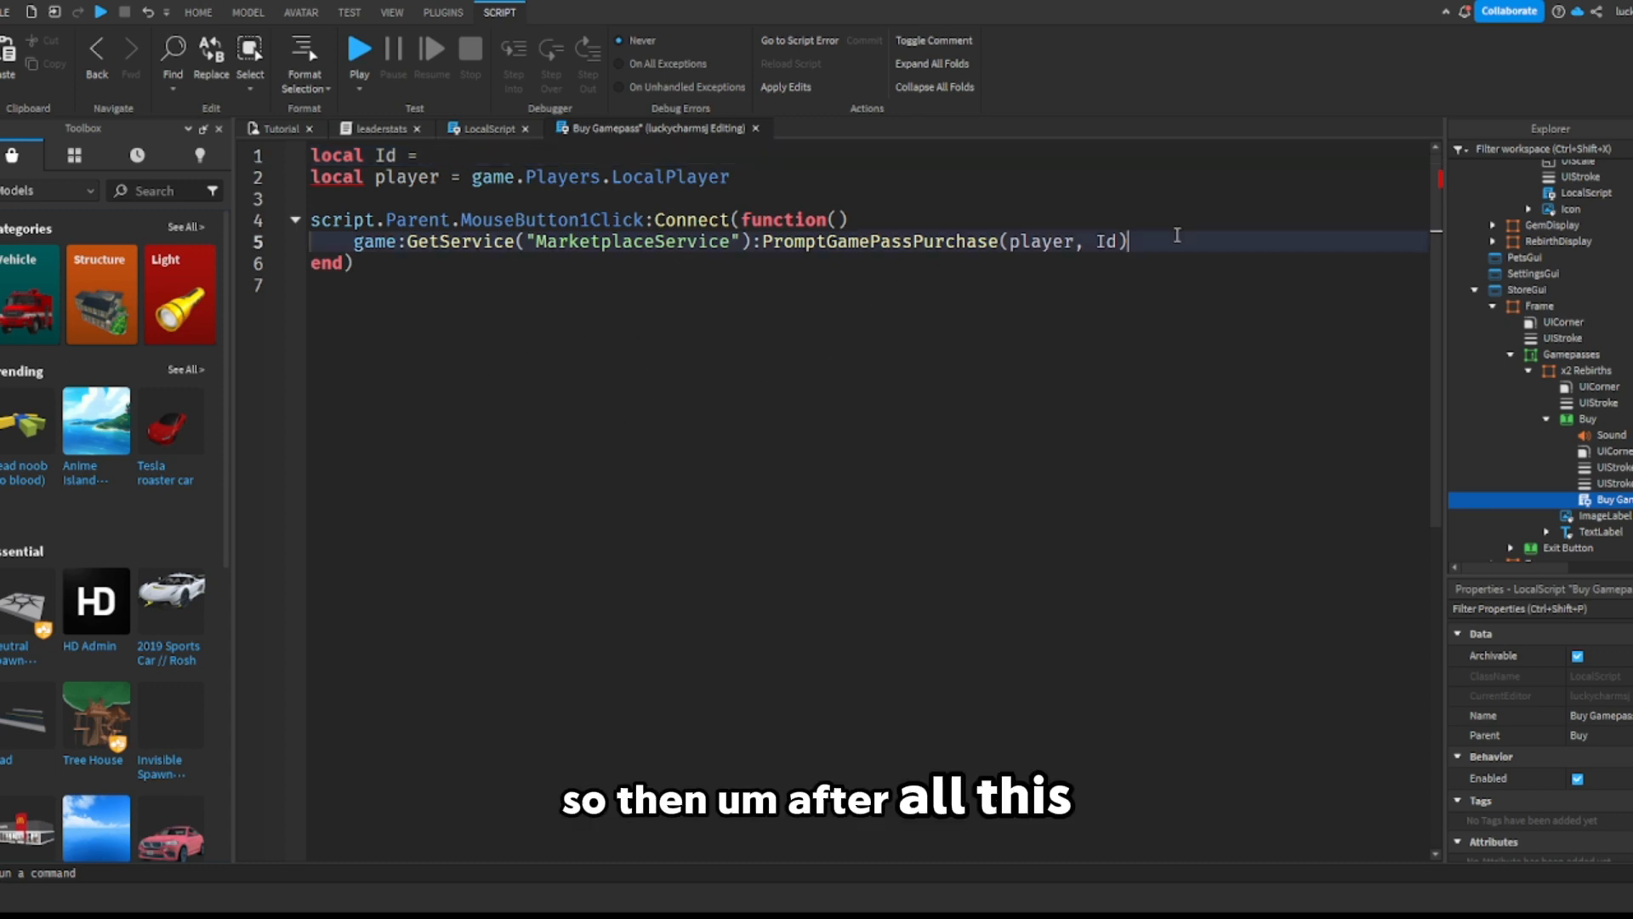
pyautogui.press('Return')
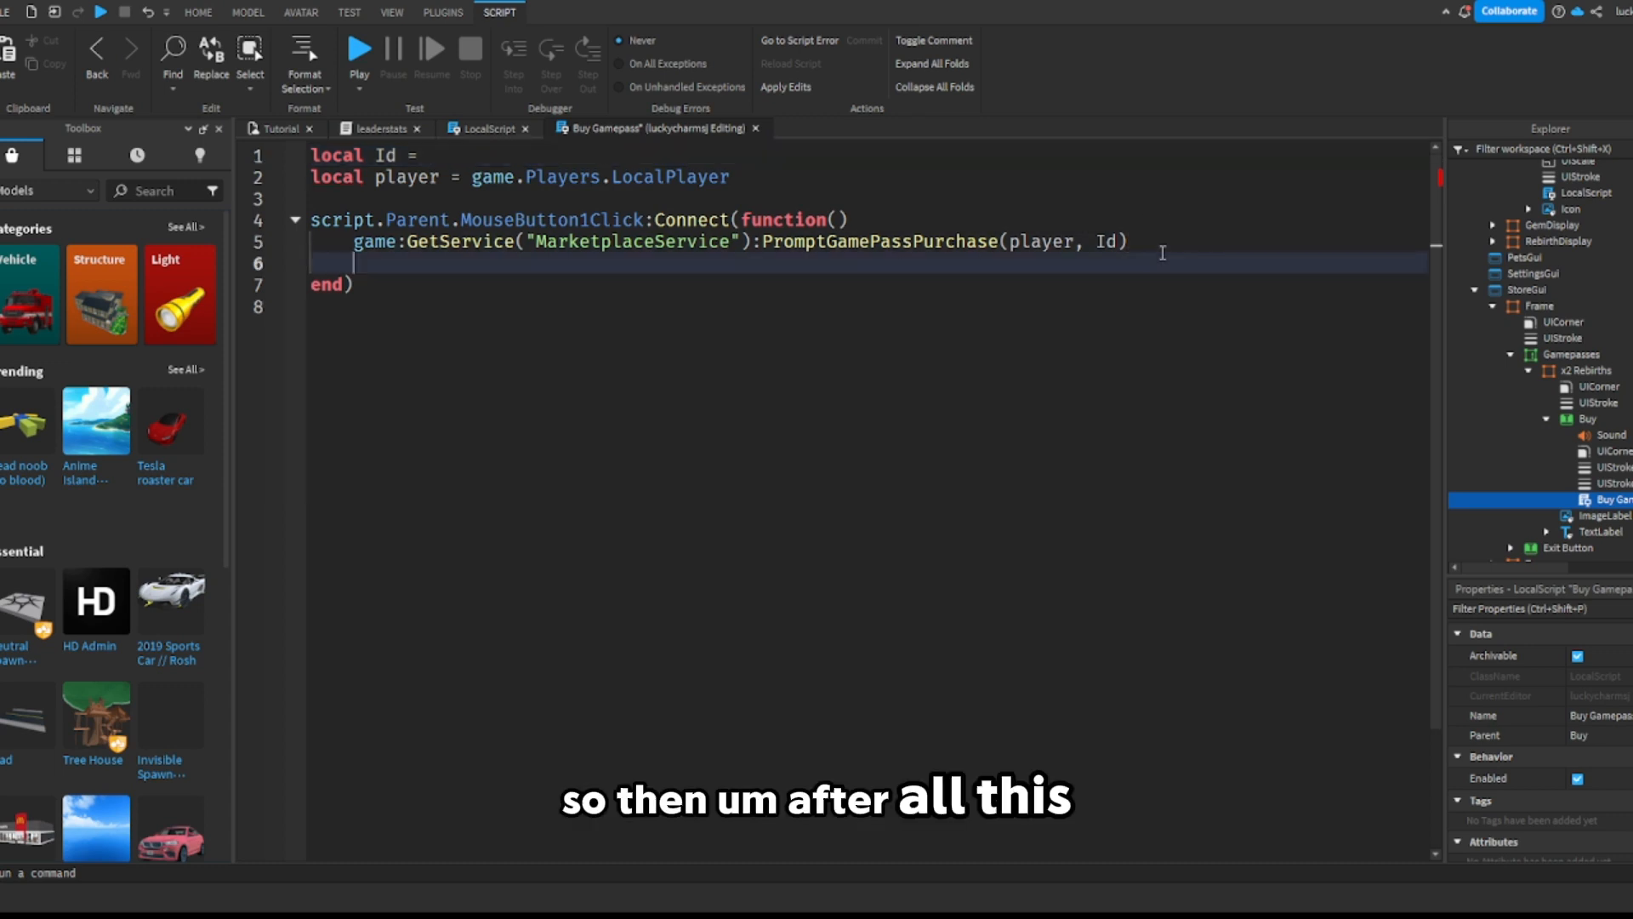
pyautogui.click(548, 155)
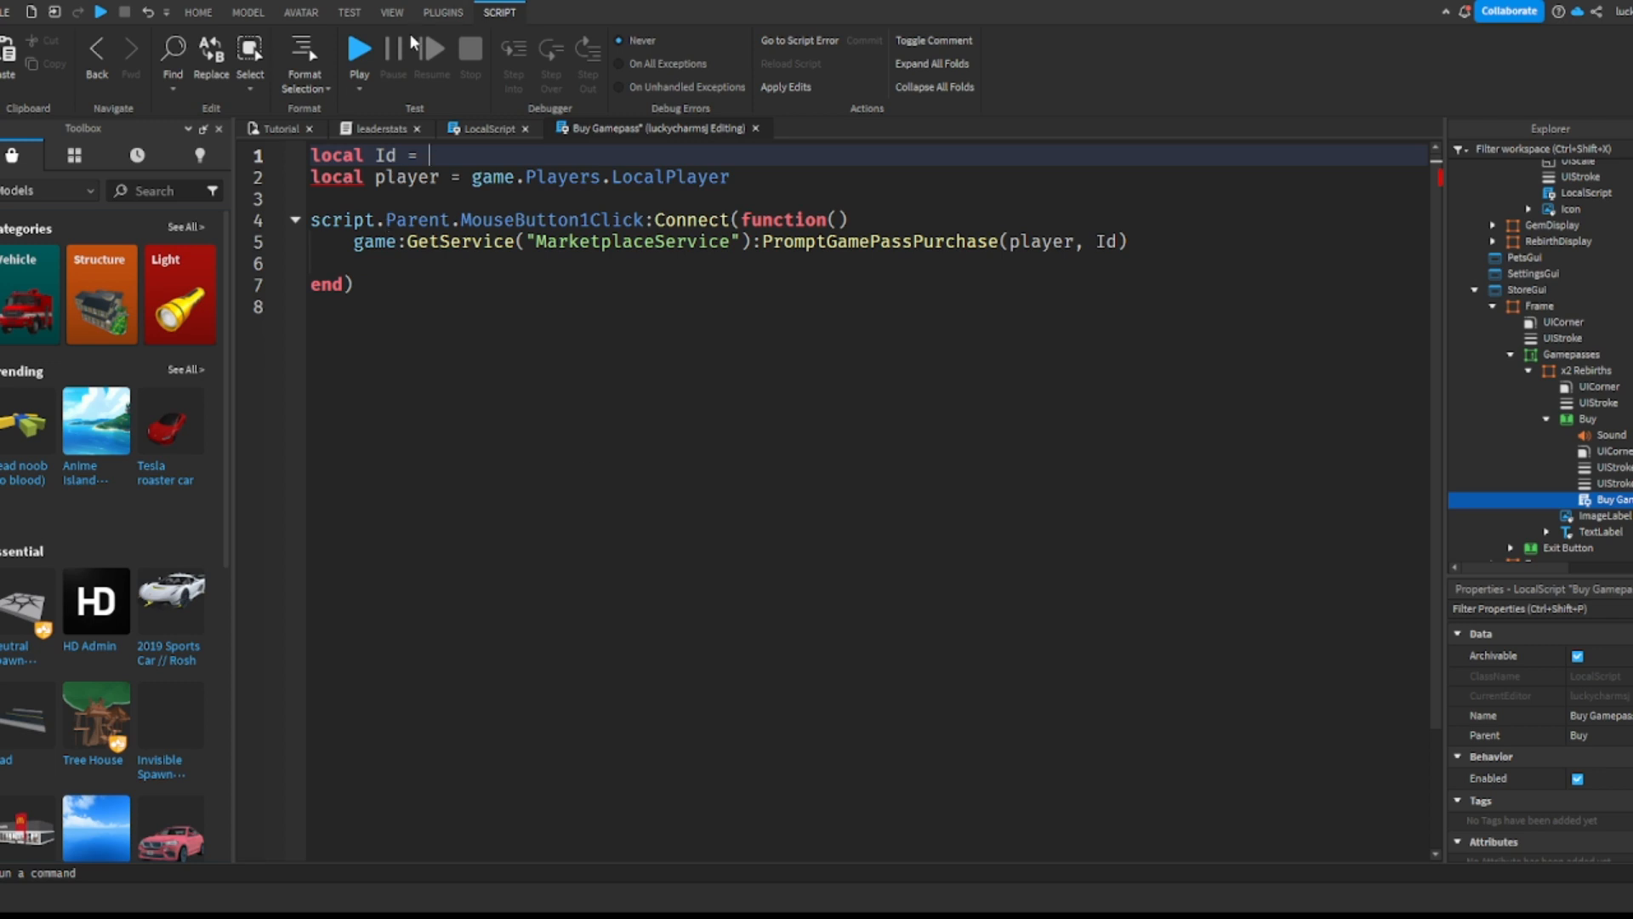
pyautogui.hotkey('ctrl', 'v')
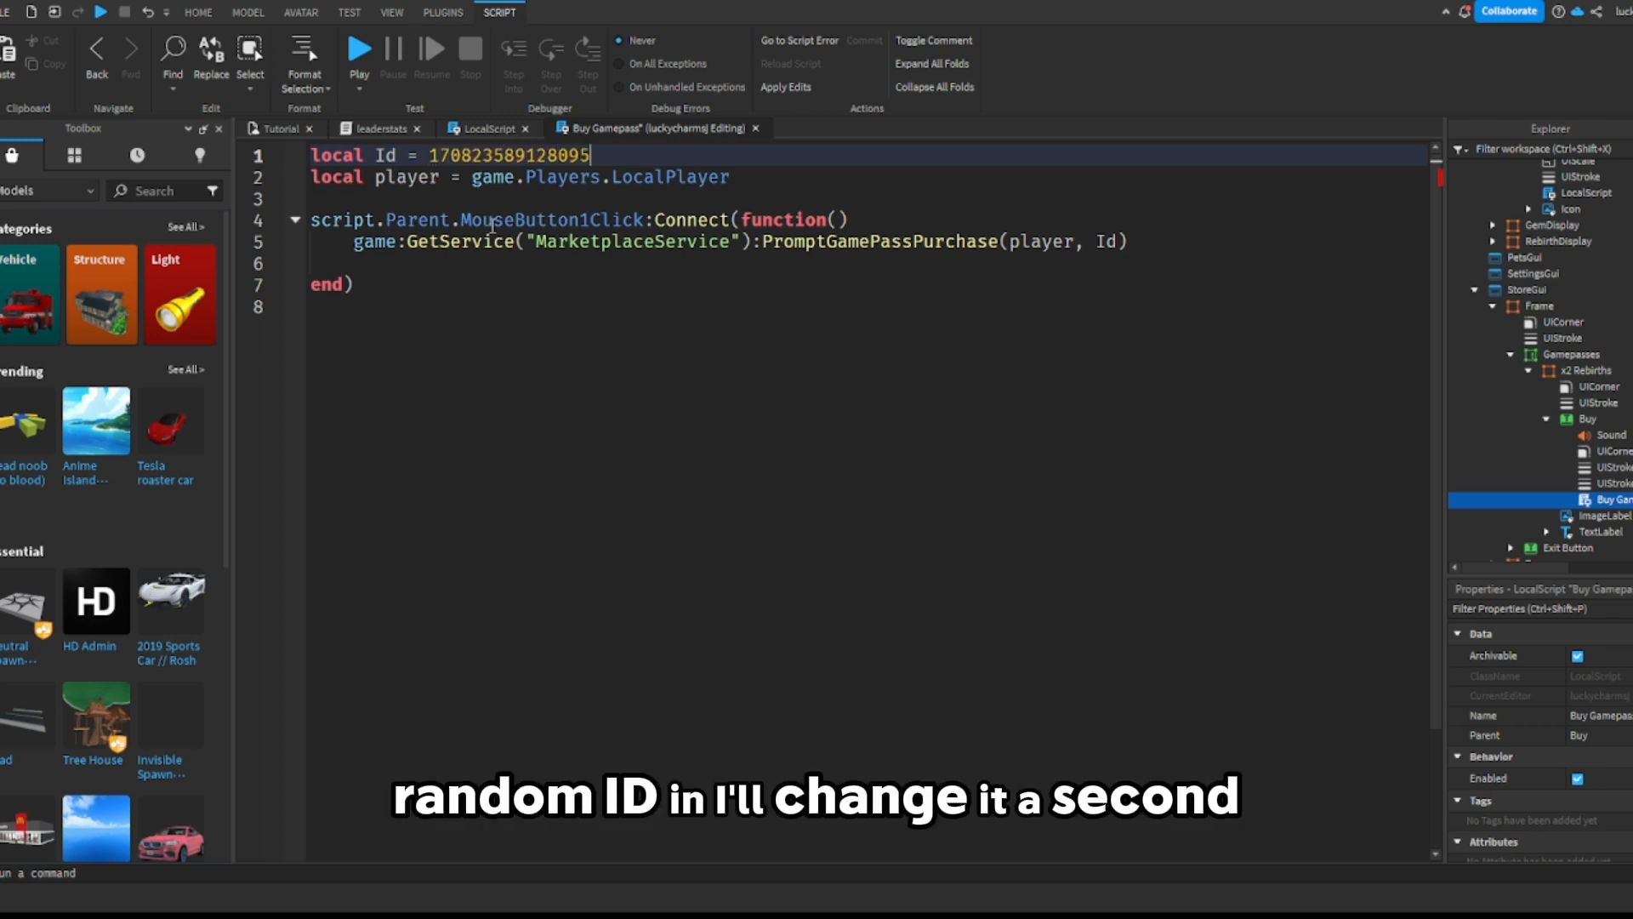
# Step: Add script.Parent.Sound:Play() below the purchase prompt inside the MouseButton1Click handler
pyautogui.click(460, 266)
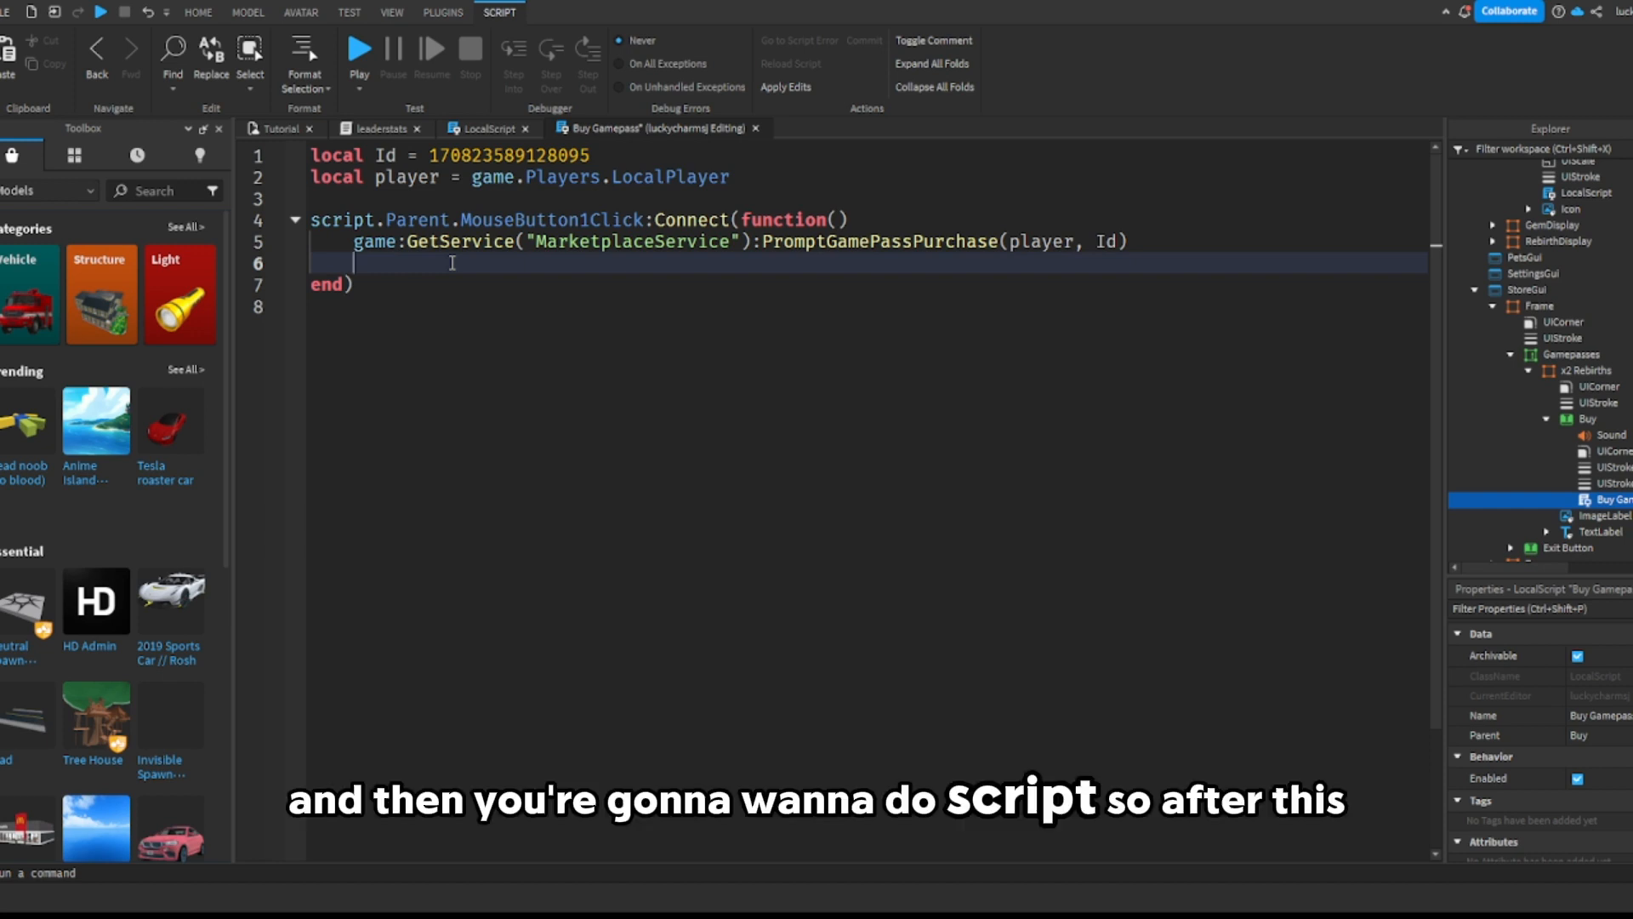
pyautogui.write('script')
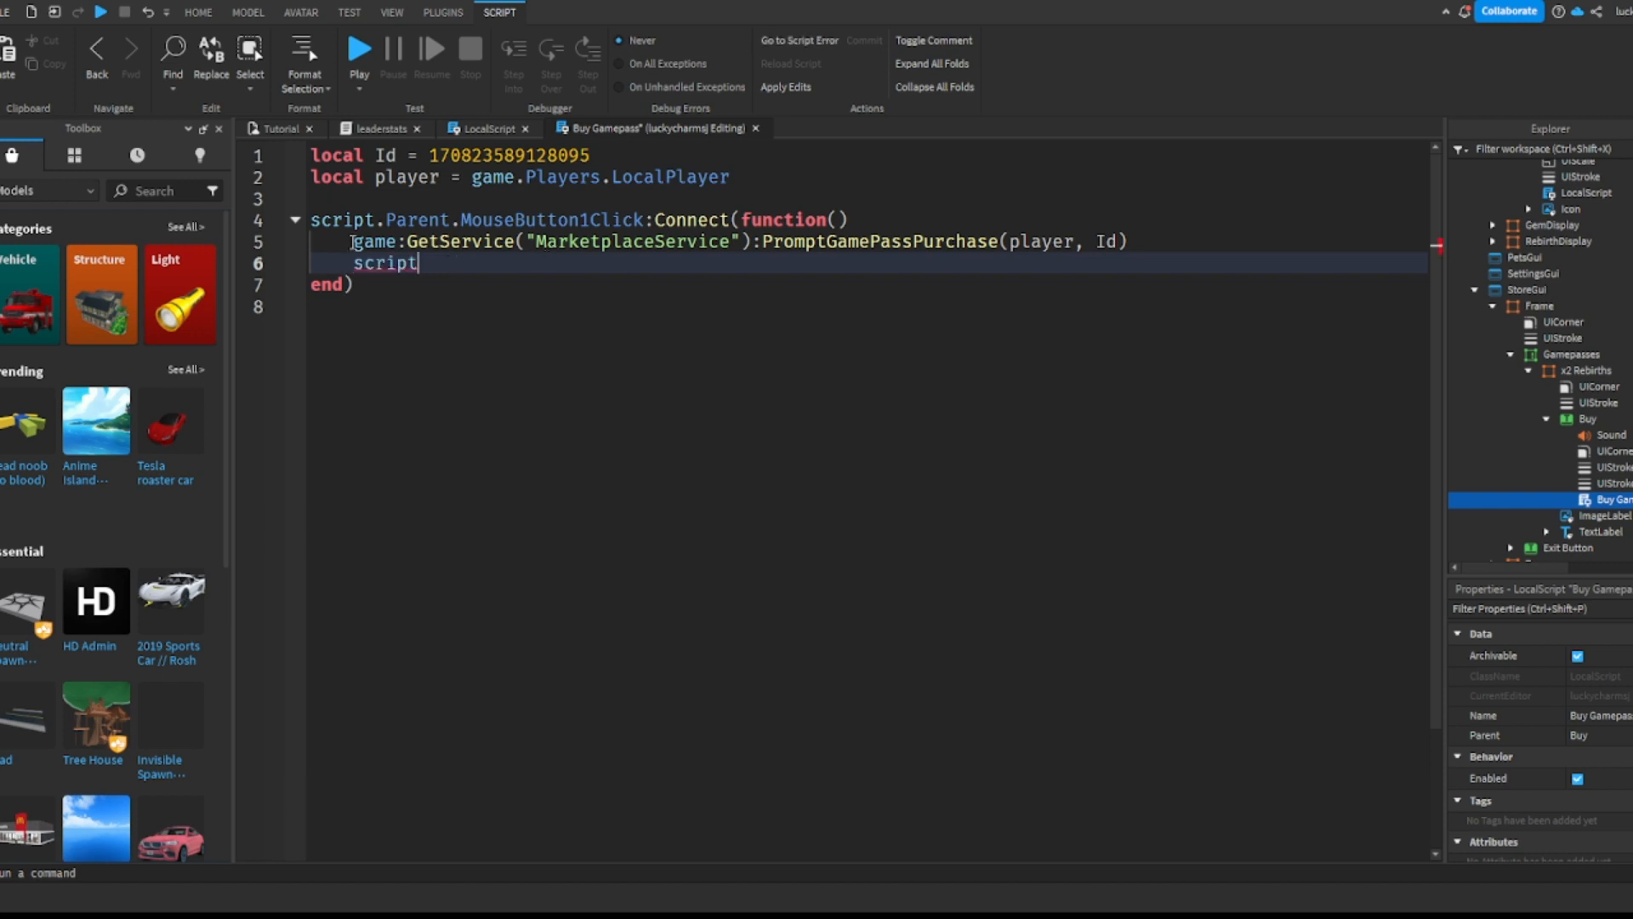
pyautogui.write('.Parent')
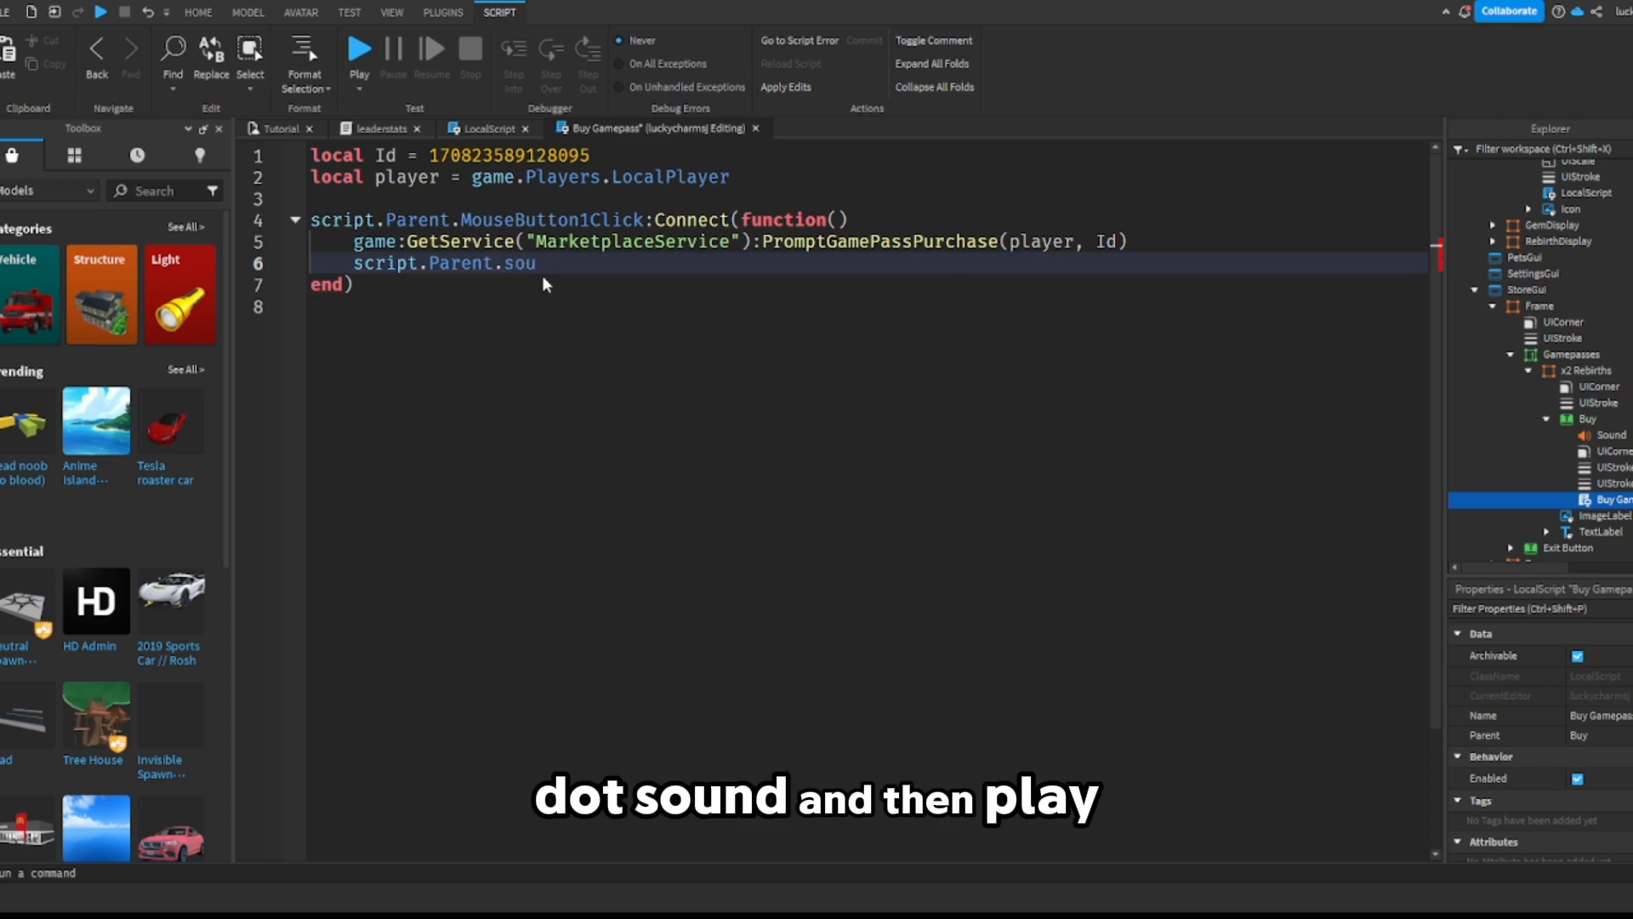
pyautogui.write('.sou')
pyautogui.press('Tab')
pyautogui.write(':Play()')
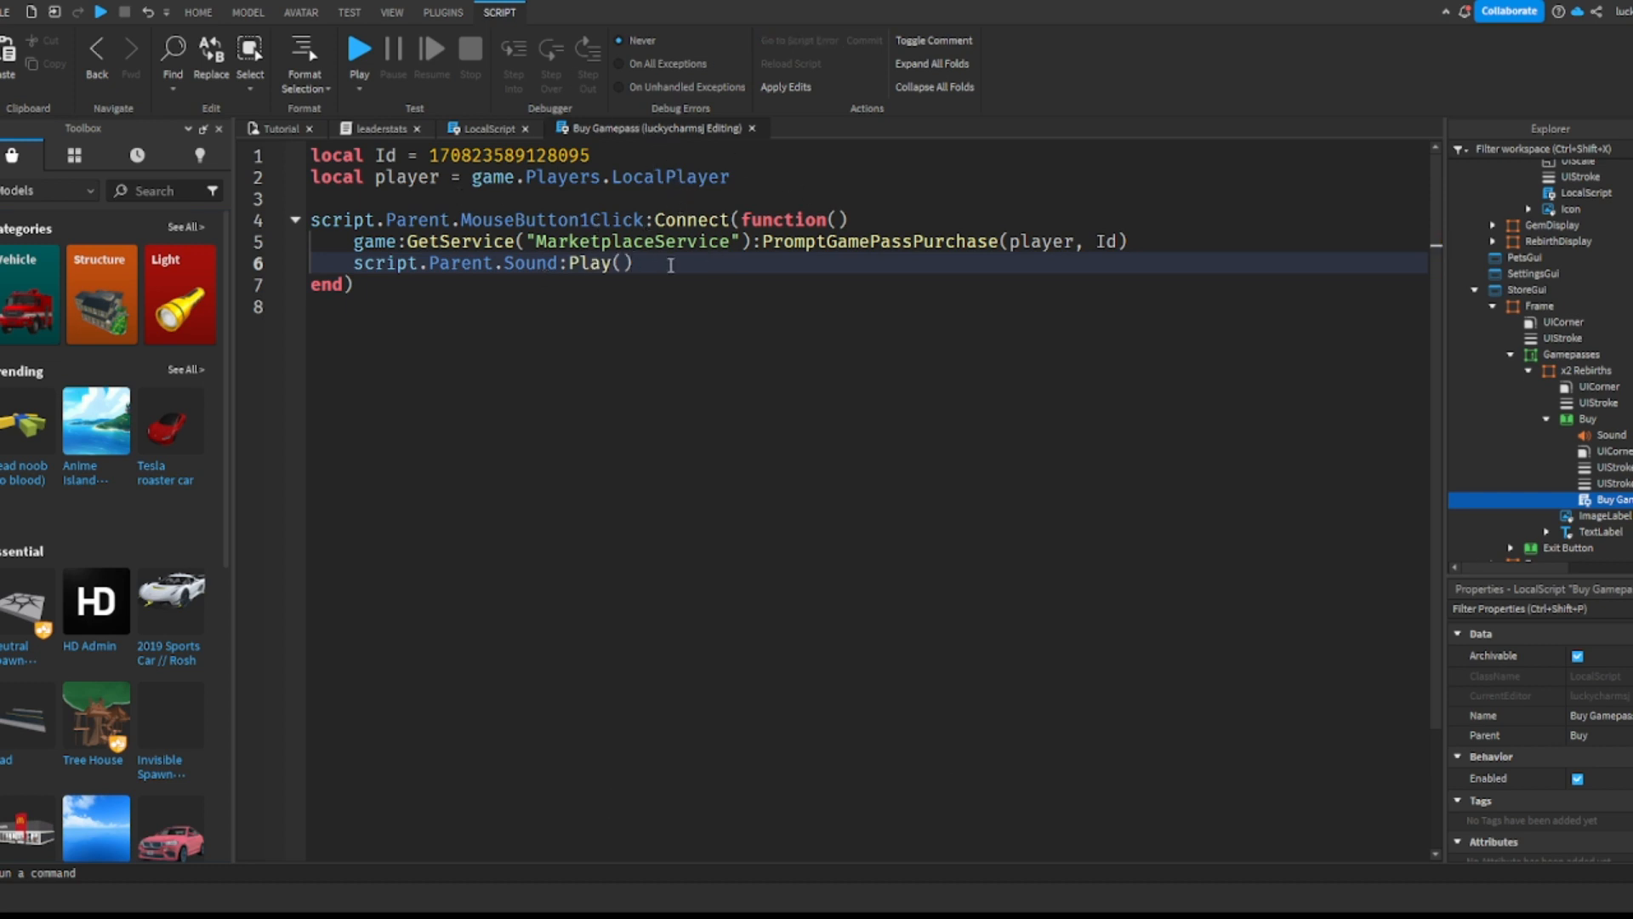
# Step: Set Id in the Buy Gamepass script to the gamepass ID 645226527
pyautogui.click(593, 153)
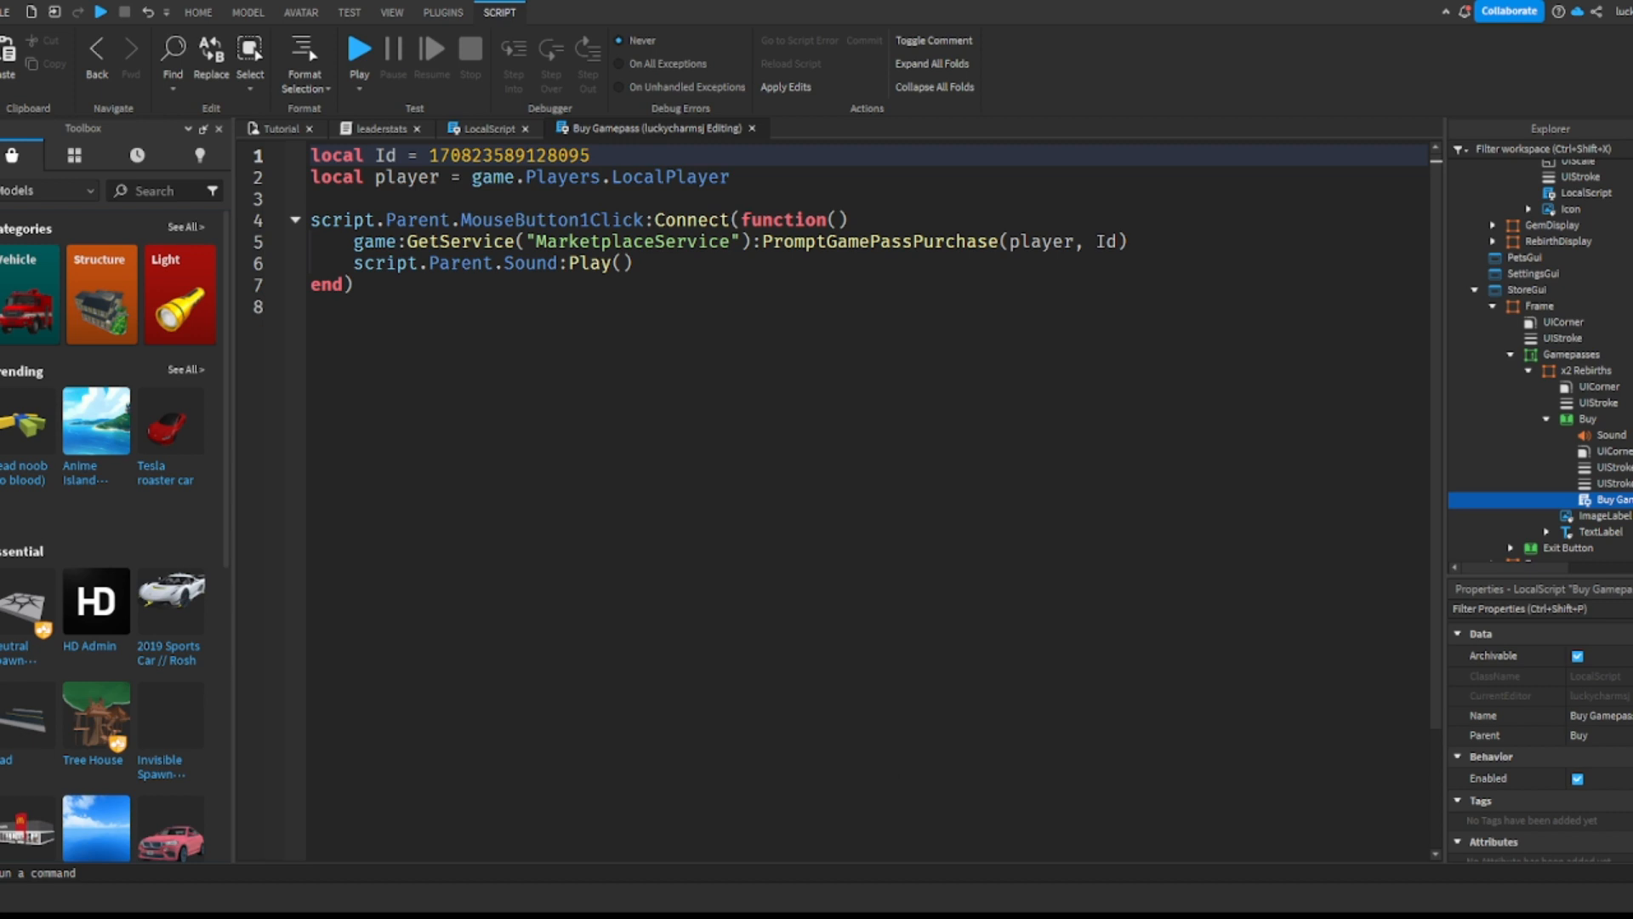
pyautogui.moveTo(595, 155); pyautogui.dragTo(428, 155)
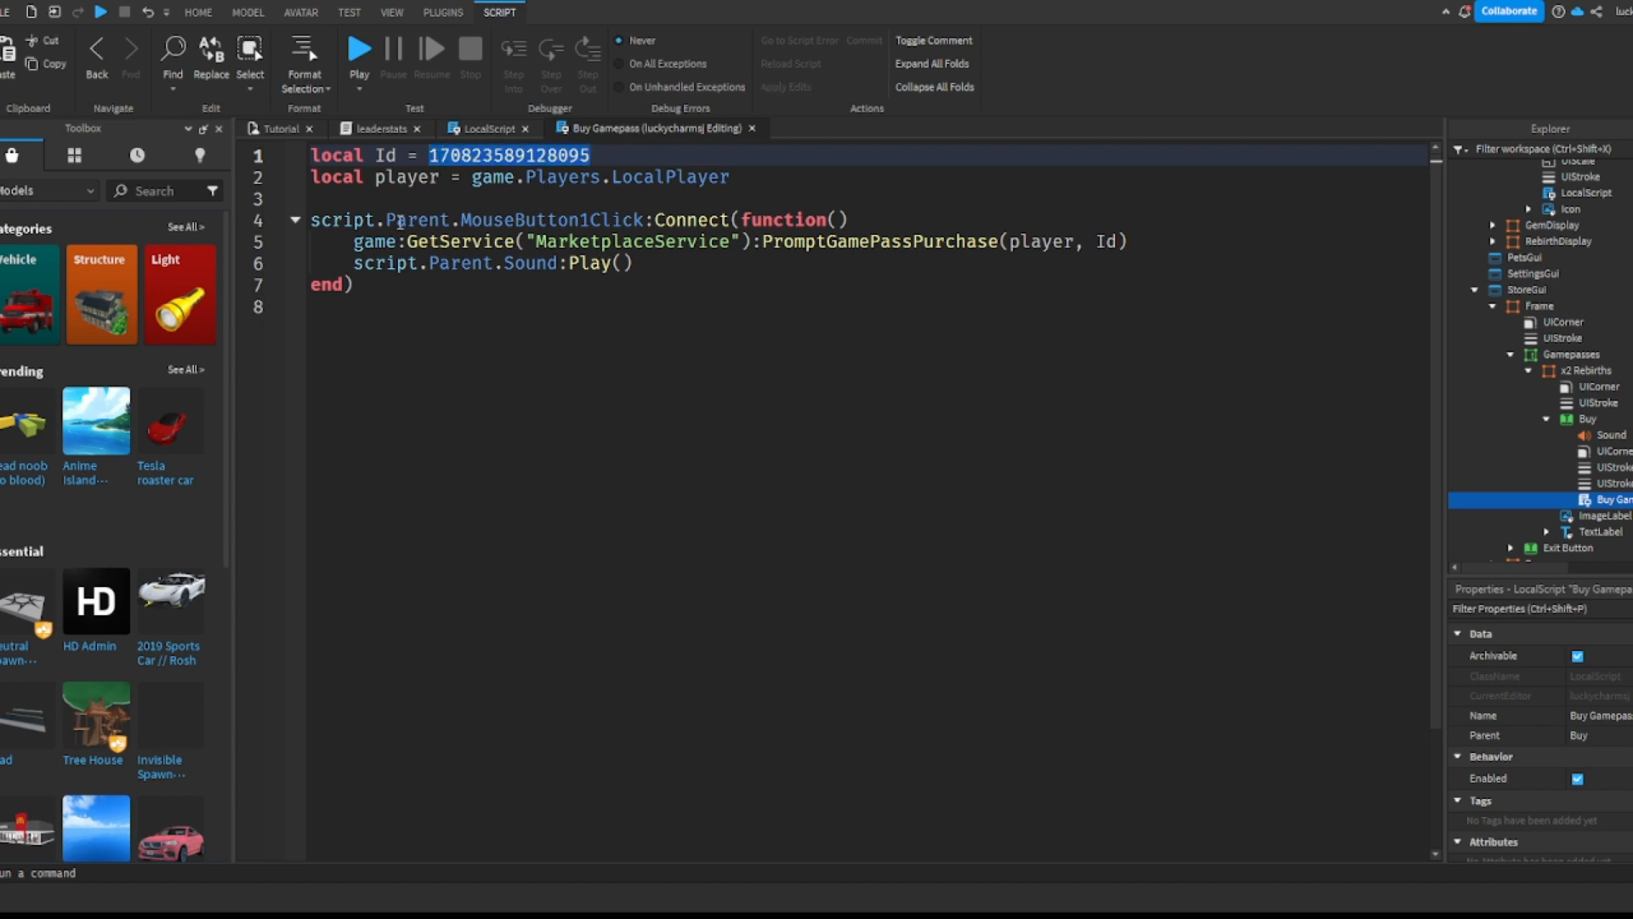
pyautogui.write('645226527')
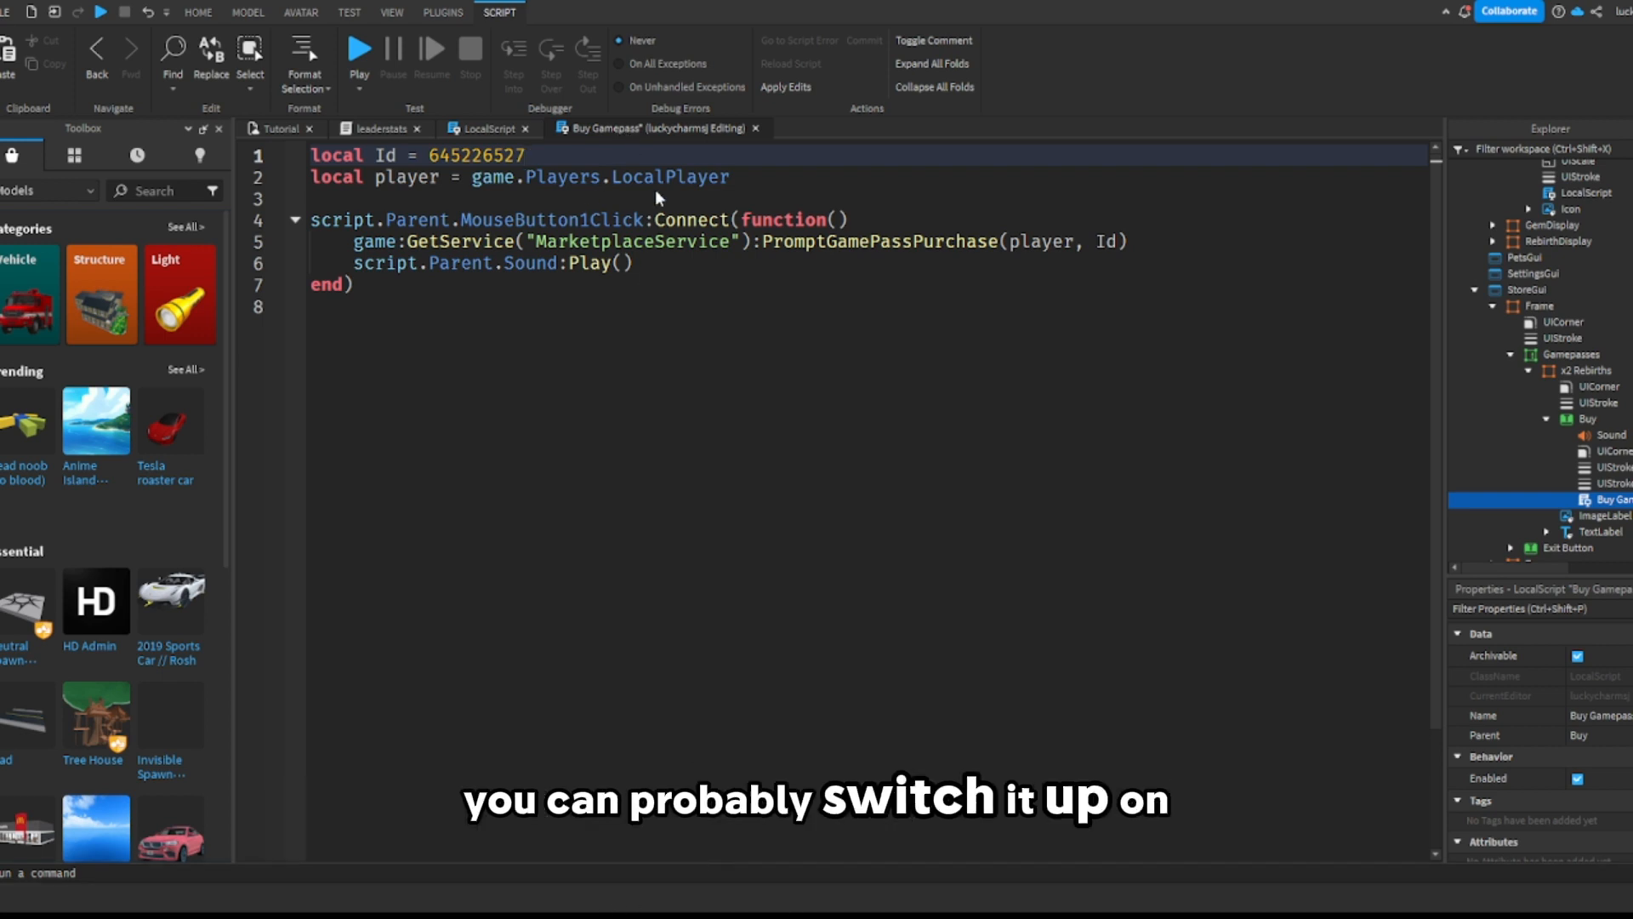
pyautogui.click(626, 408)
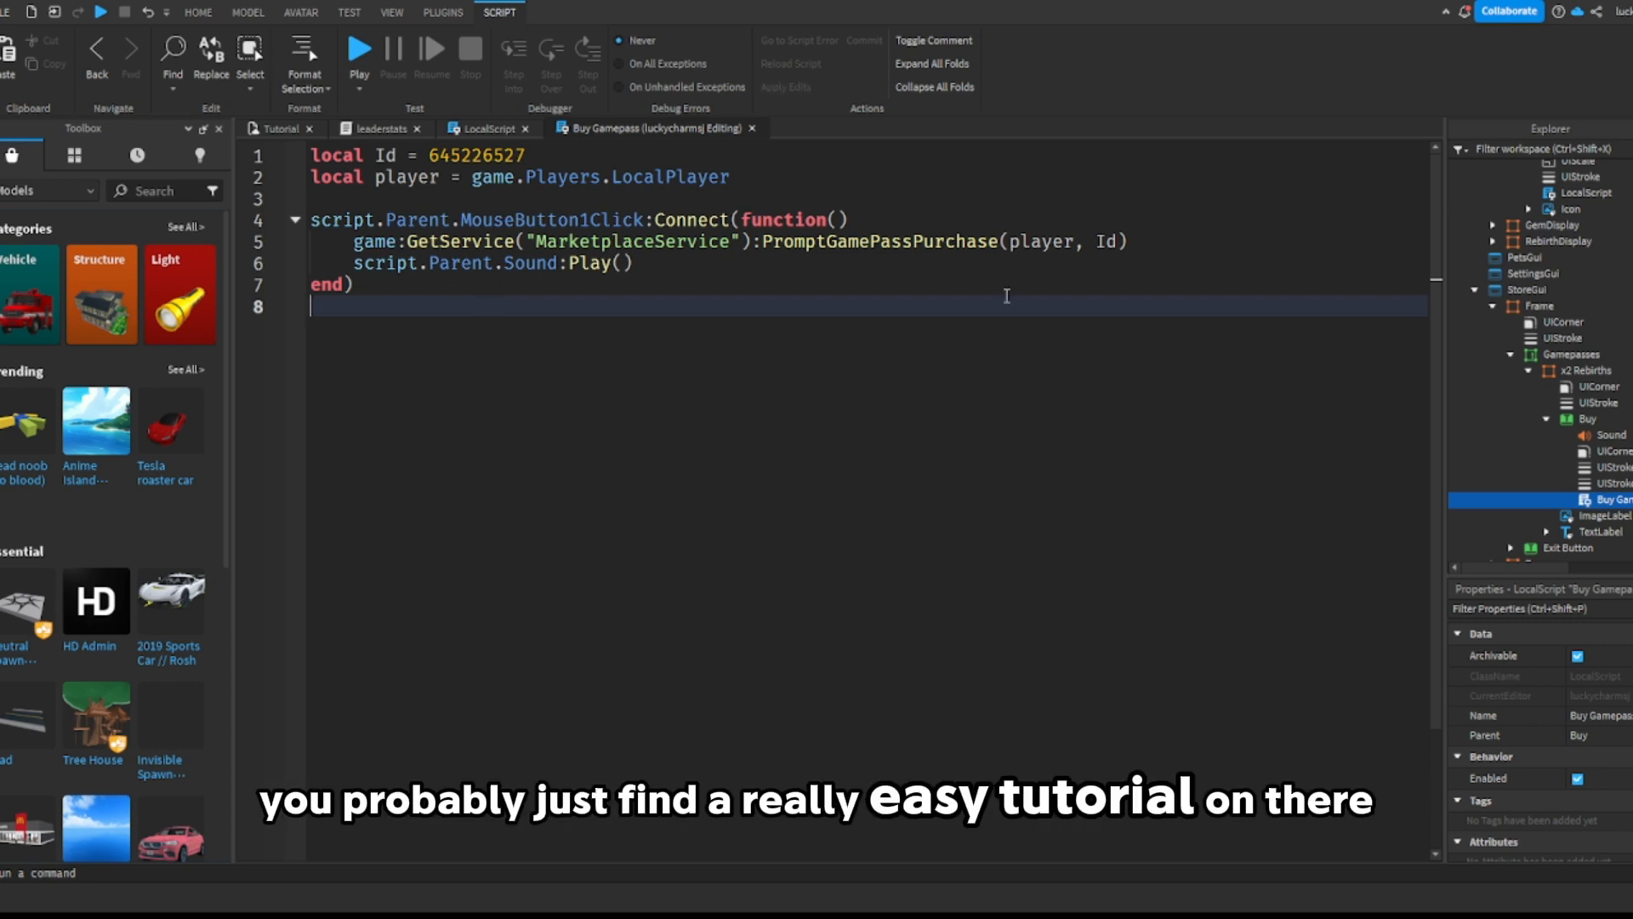
# Step: Review the Id value, the PromptGamePassPurchase call and the Sound:Play() line in the Buy Gamepass script
pyautogui.click(730, 275)
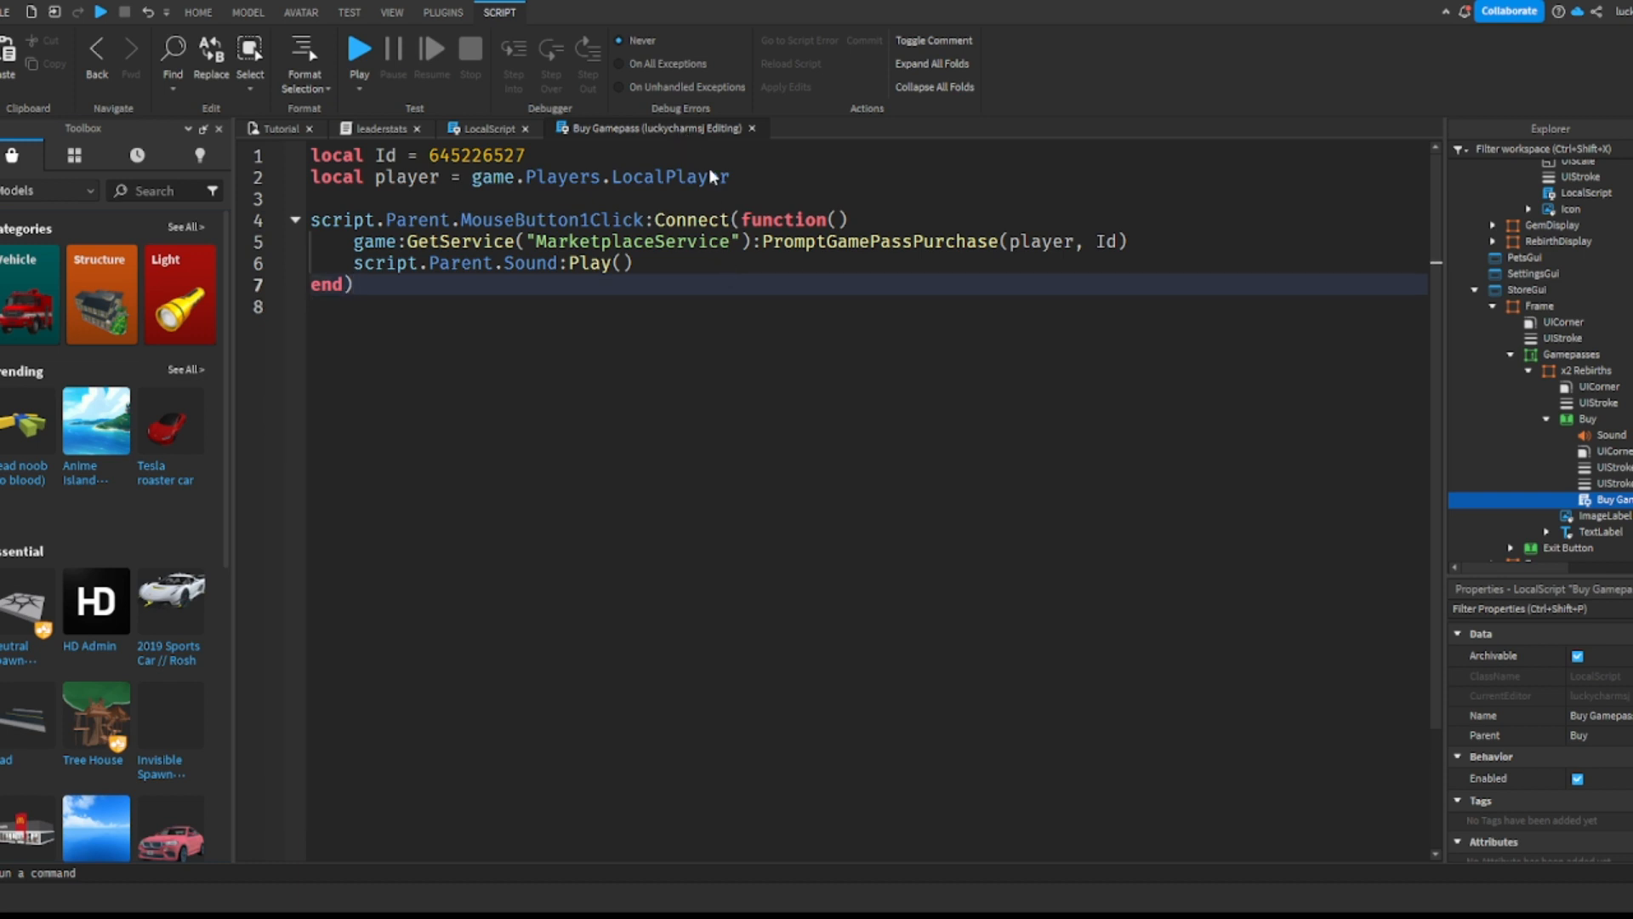
pyautogui.moveTo(528, 155)
pyautogui.mouseDown()
pyautogui.moveTo(429, 155)
pyautogui.moveTo(547, 151)
pyautogui.mouseUp()
pyautogui.click(493, 160)
pyautogui.click(512, 162)
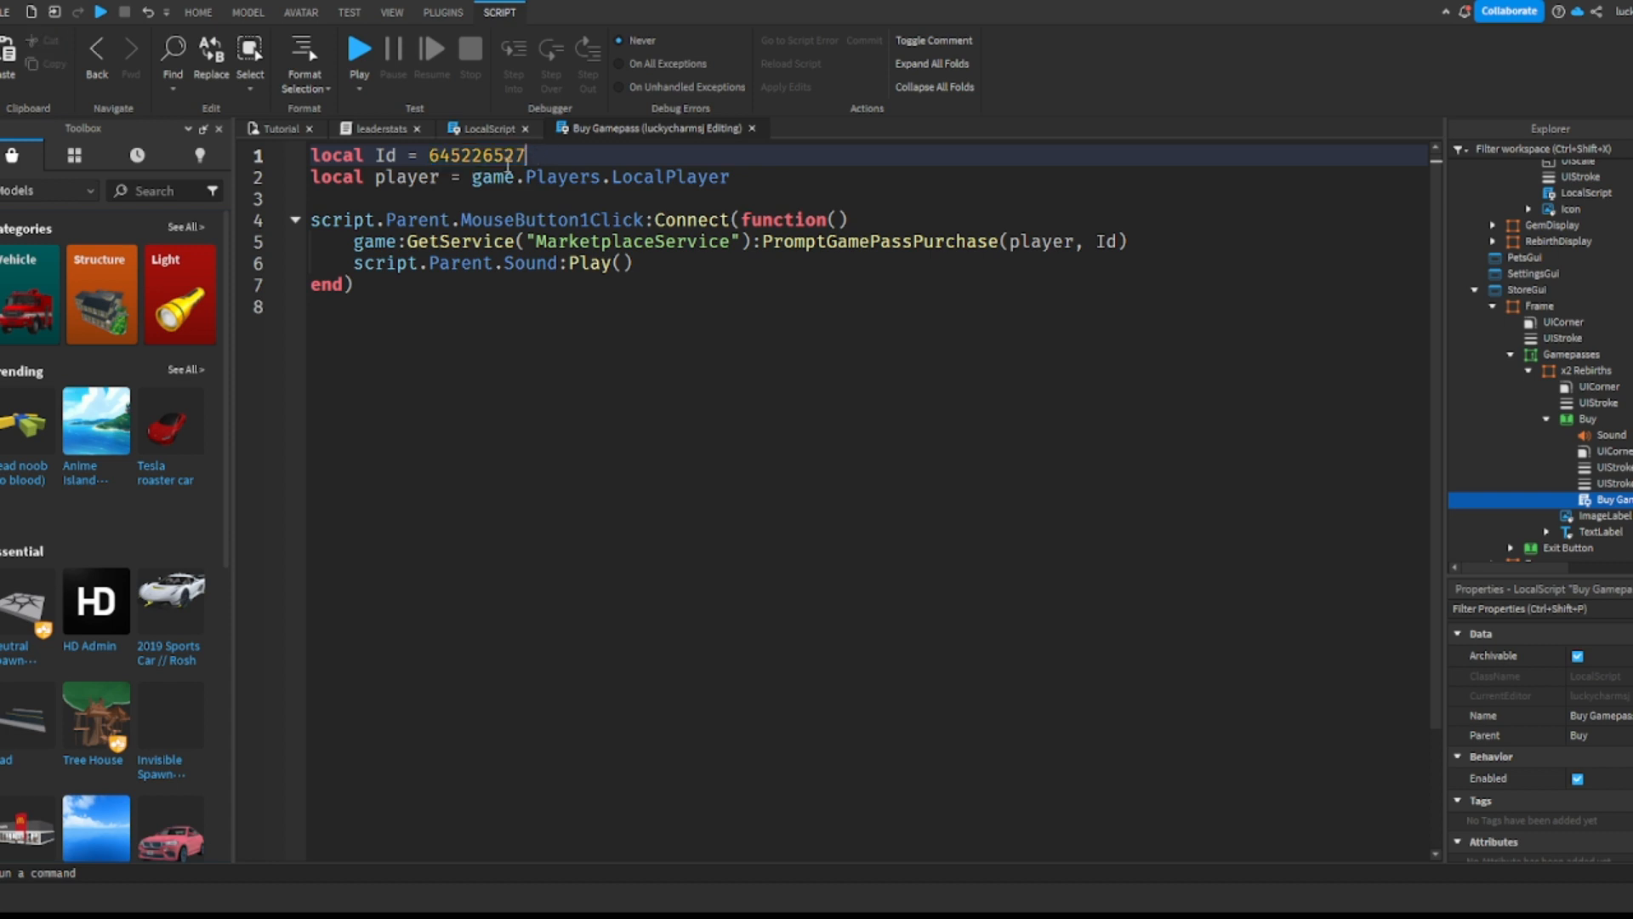
pyautogui.moveTo(374, 158); pyautogui.dragTo(569, 162)
pyautogui.click(544, 161)
pyautogui.click(469, 199)
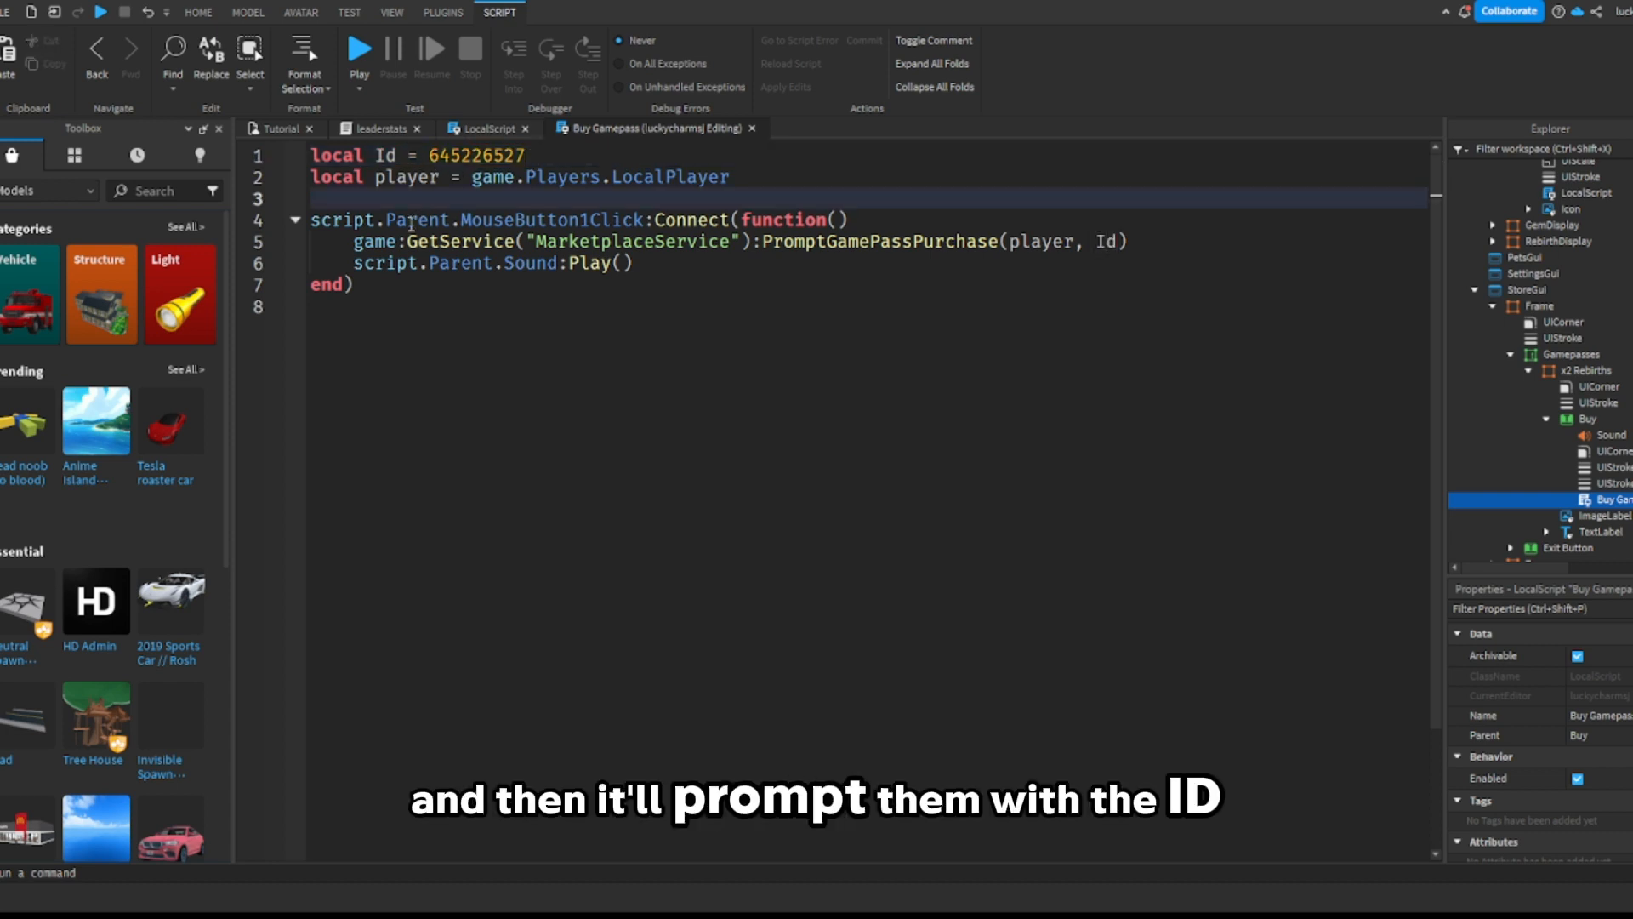
pyautogui.click(451, 223)
pyautogui.click(477, 241)
pyautogui.moveTo(623, 240); pyautogui.dragTo(1139, 245)
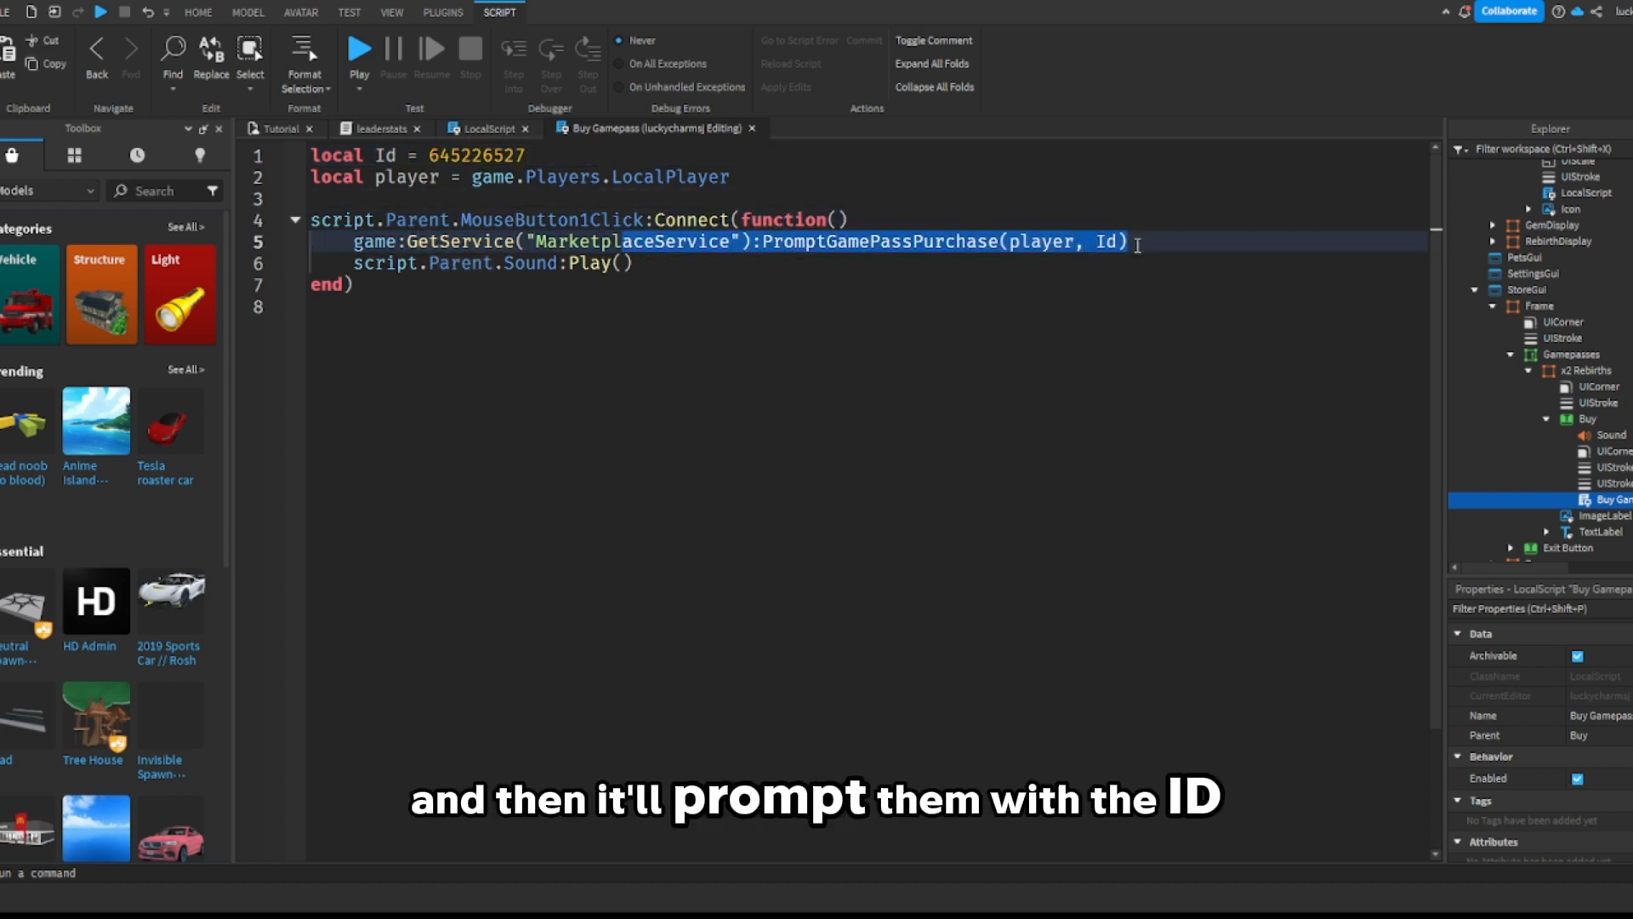
pyautogui.click(1138, 246)
pyautogui.click(521, 161)
pyautogui.click(456, 265)
pyautogui.moveTo(352, 264); pyautogui.dragTo(634, 262)
pyautogui.click(669, 262)
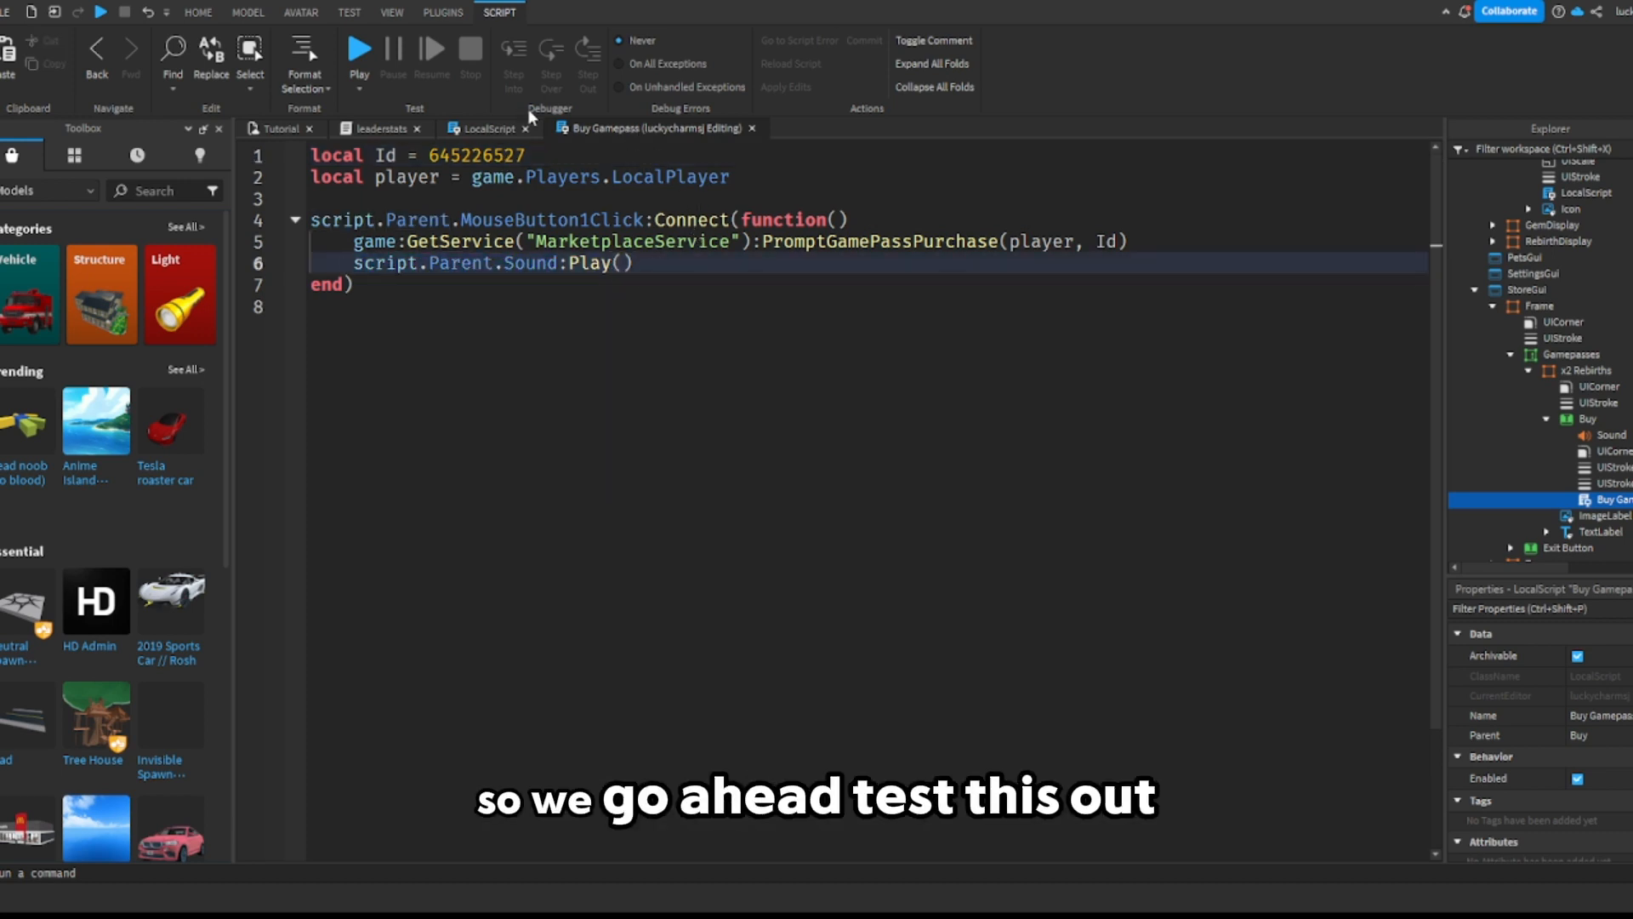
# Step: Close the Buy Gamepass script and make StoreGui's Frame and Top invisible together
pyautogui.click(752, 128)
pyautogui.click(281, 129)
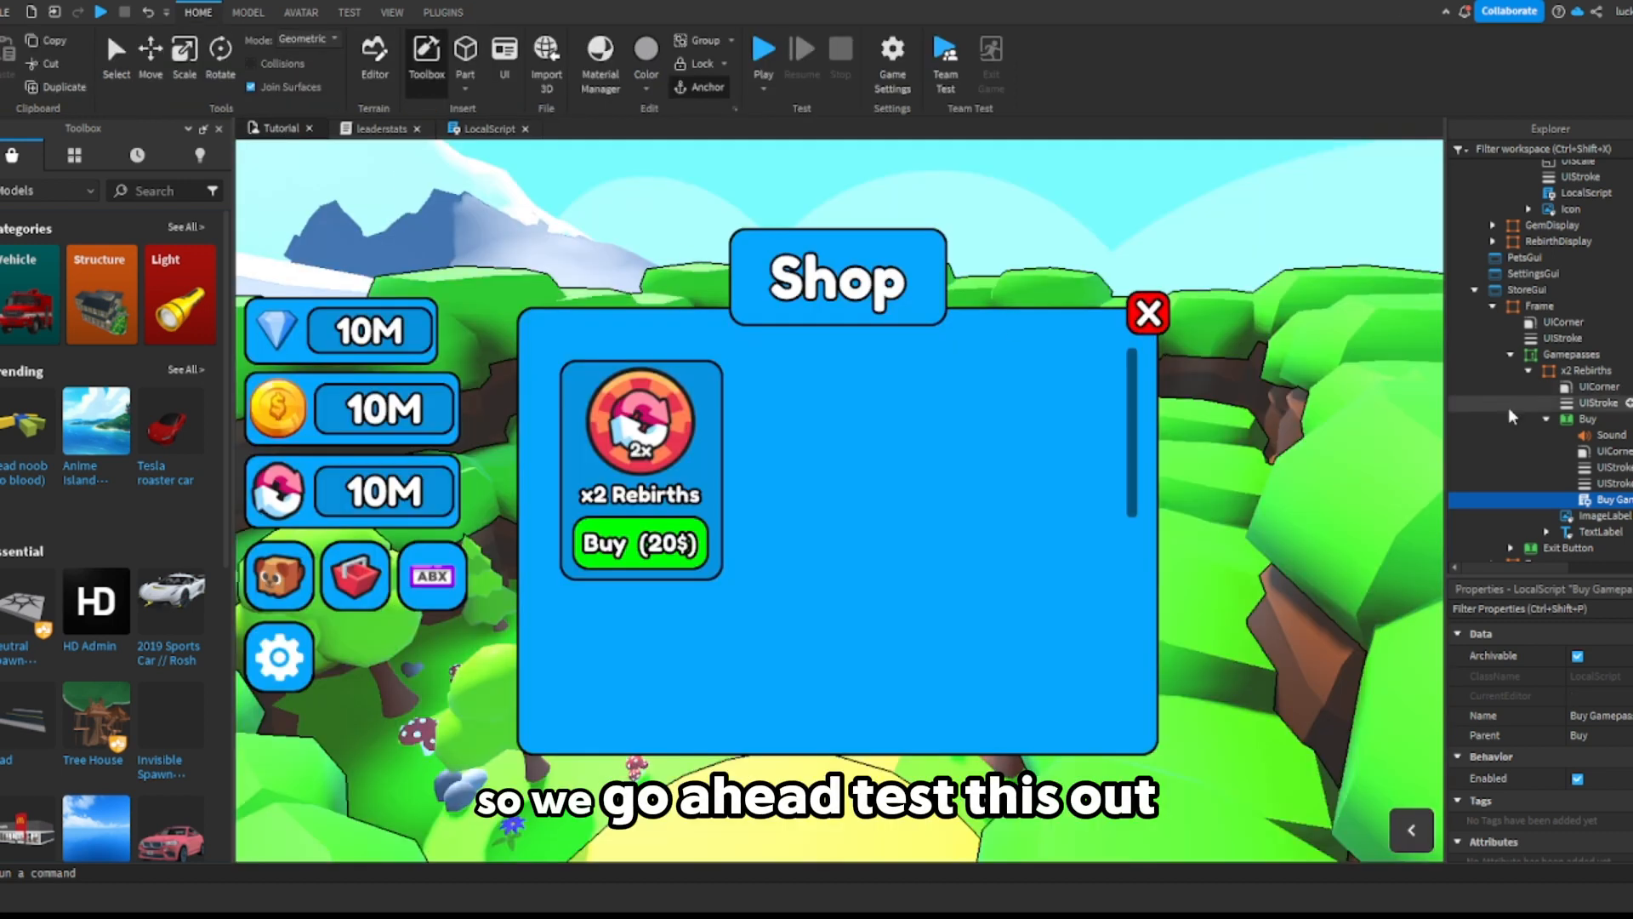
pyautogui.click(1548, 421)
pyautogui.click(1513, 355)
pyautogui.click(1494, 392)
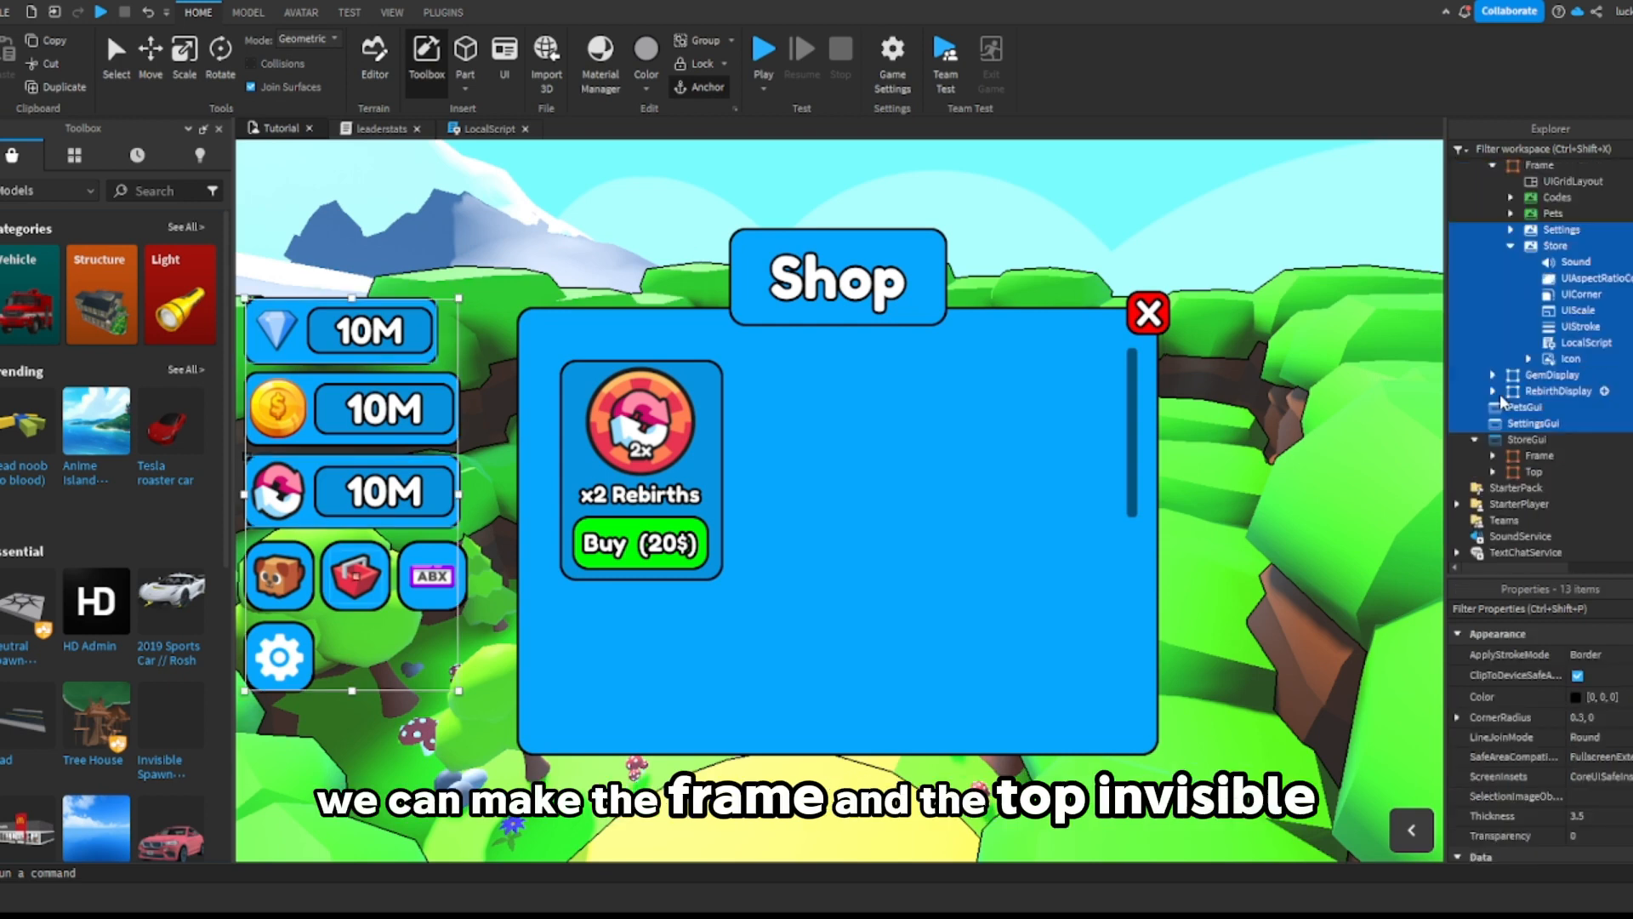
pyautogui.click(1575, 458)
pyautogui.keyDown('shift'); pyautogui.click(1582, 472); pyautogui.keyUp('shift')
pyautogui.scroll(-5, 1548, 731)
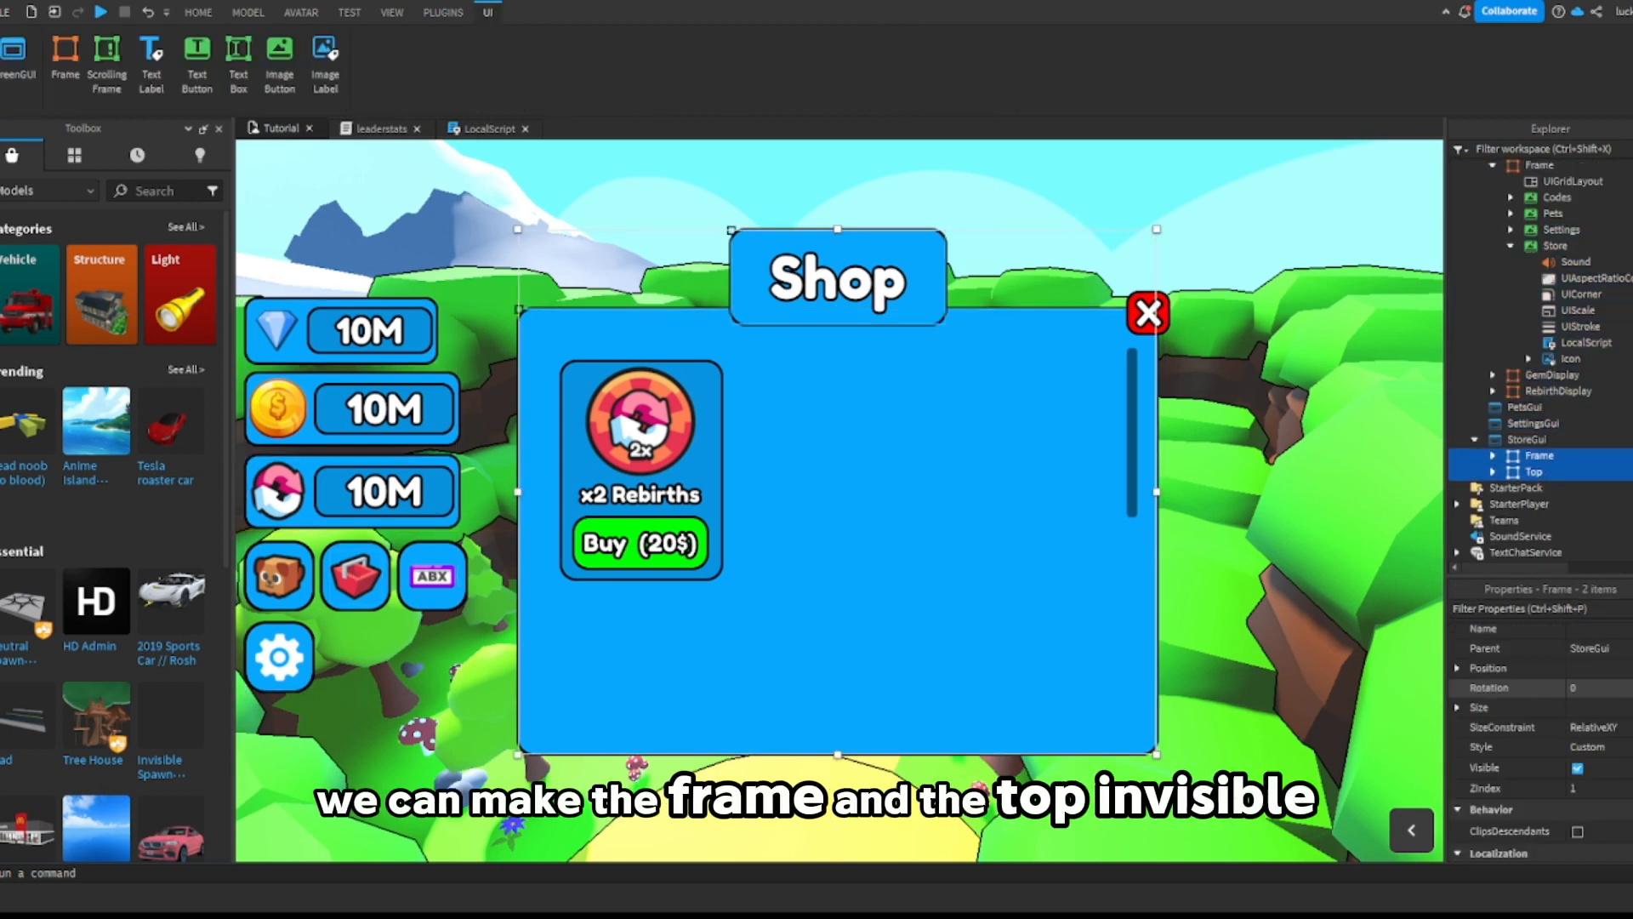
pyautogui.click(1578, 768)
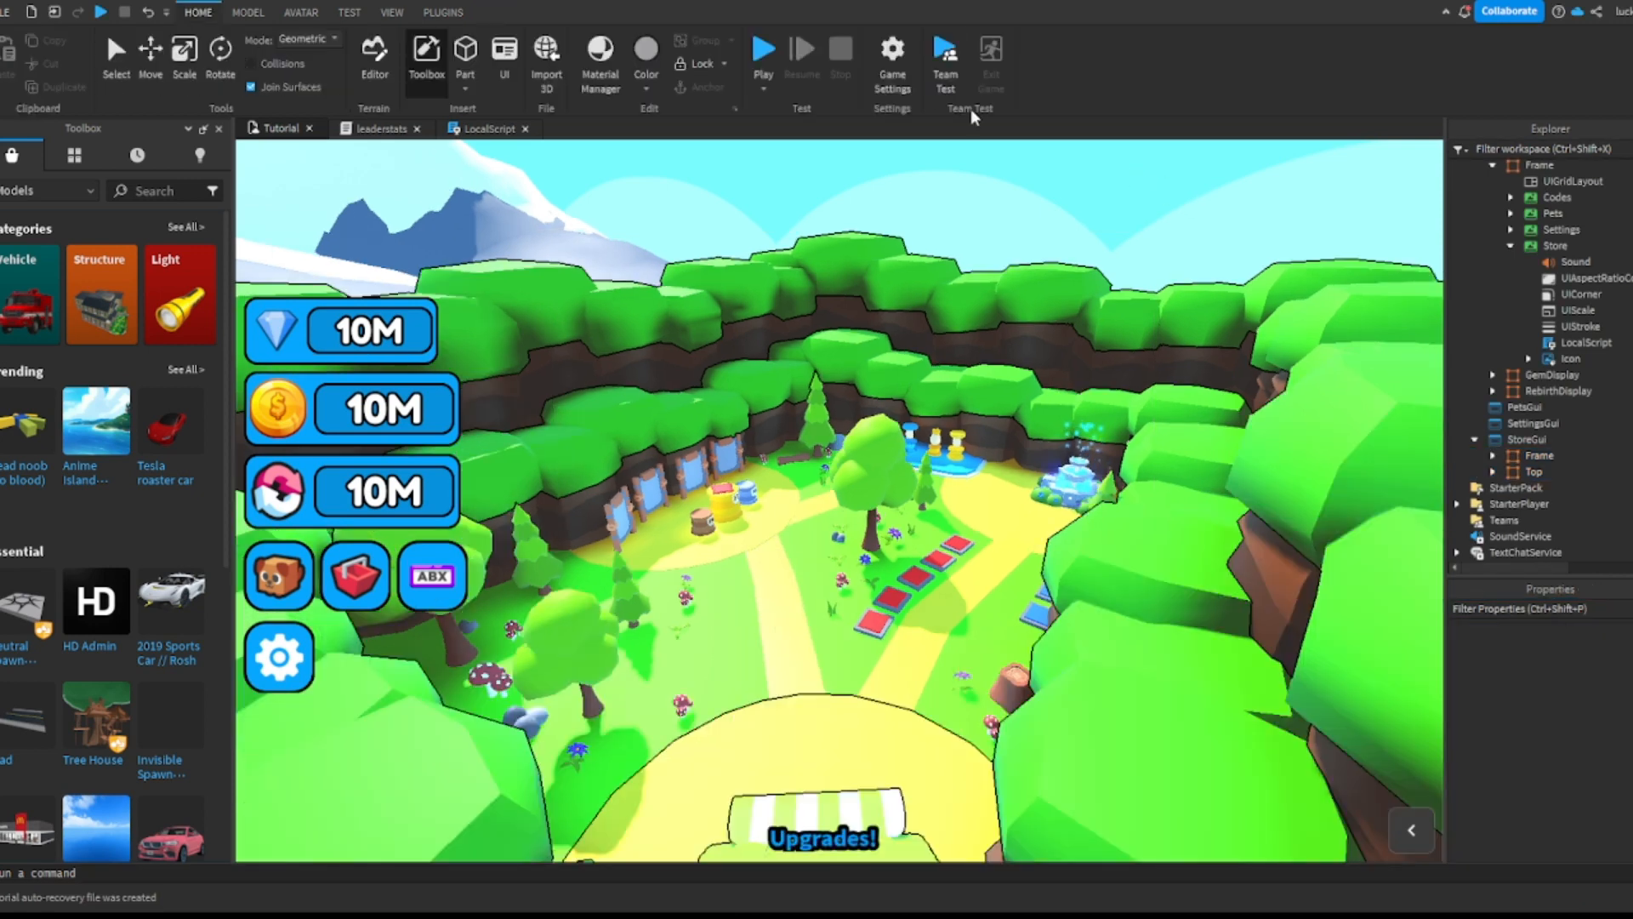
# Step: Start a playtest of the game and open the shop with the basket button
pyautogui.click(763, 53)
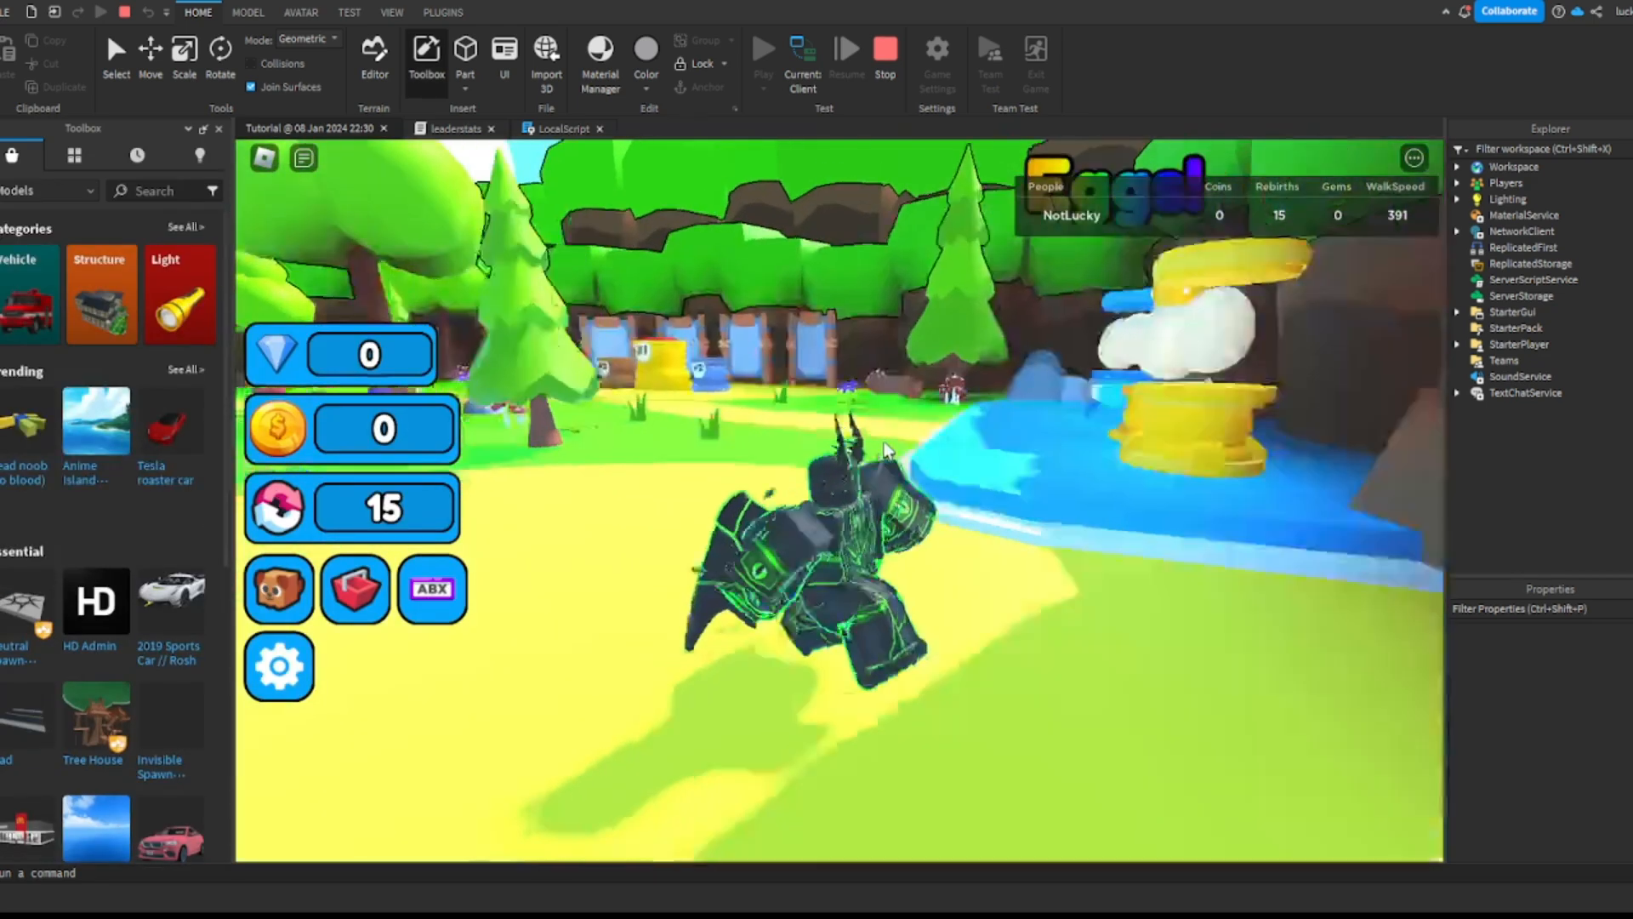
pyautogui.press('w')
pyautogui.press('Tab')
pyautogui.moveTo(883, 443); pyautogui.dragTo(877, 444, button='right')
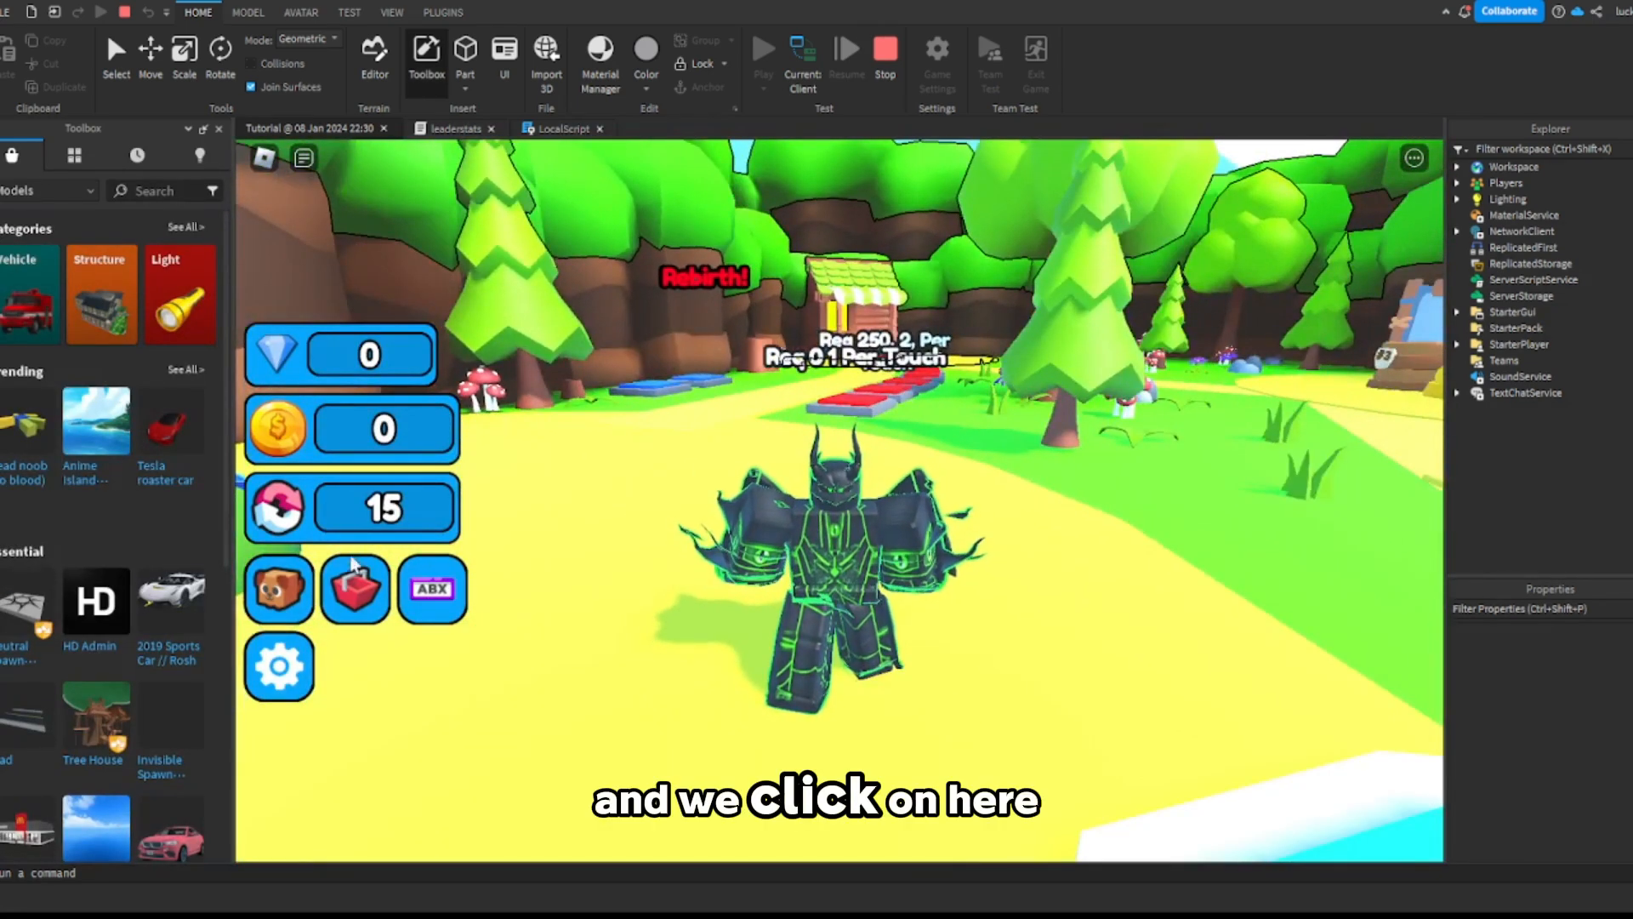
pyautogui.click(356, 589)
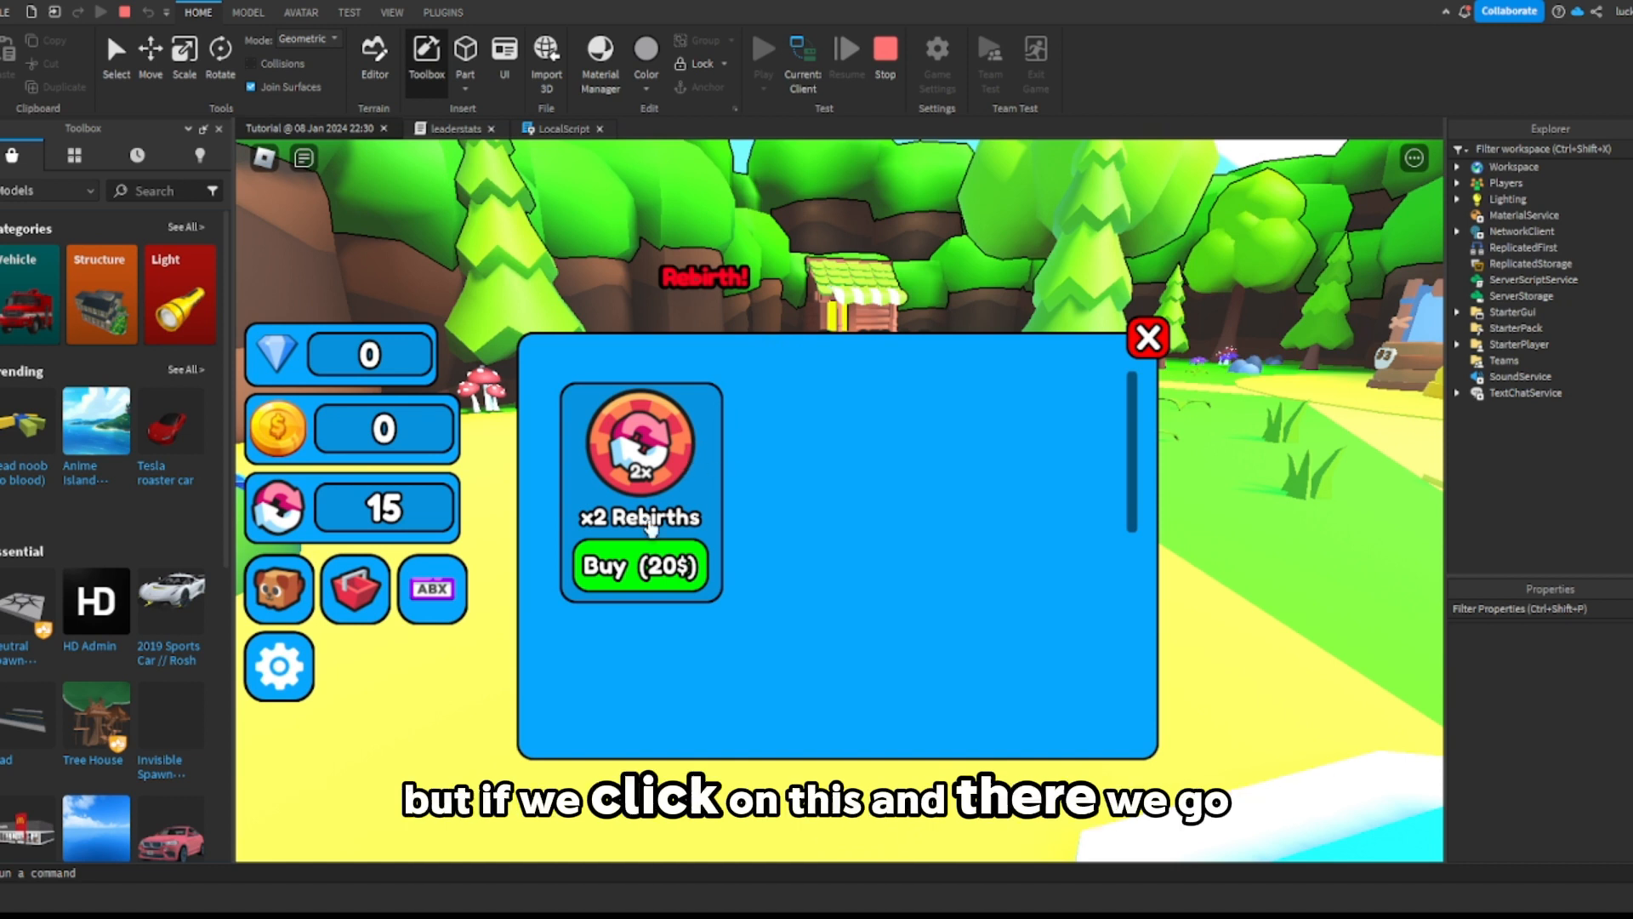
# Step: Test the x2 Rebirths card's Buy button, dismiss each purchase dialog, and stop the playtest
pyautogui.click(647, 568)
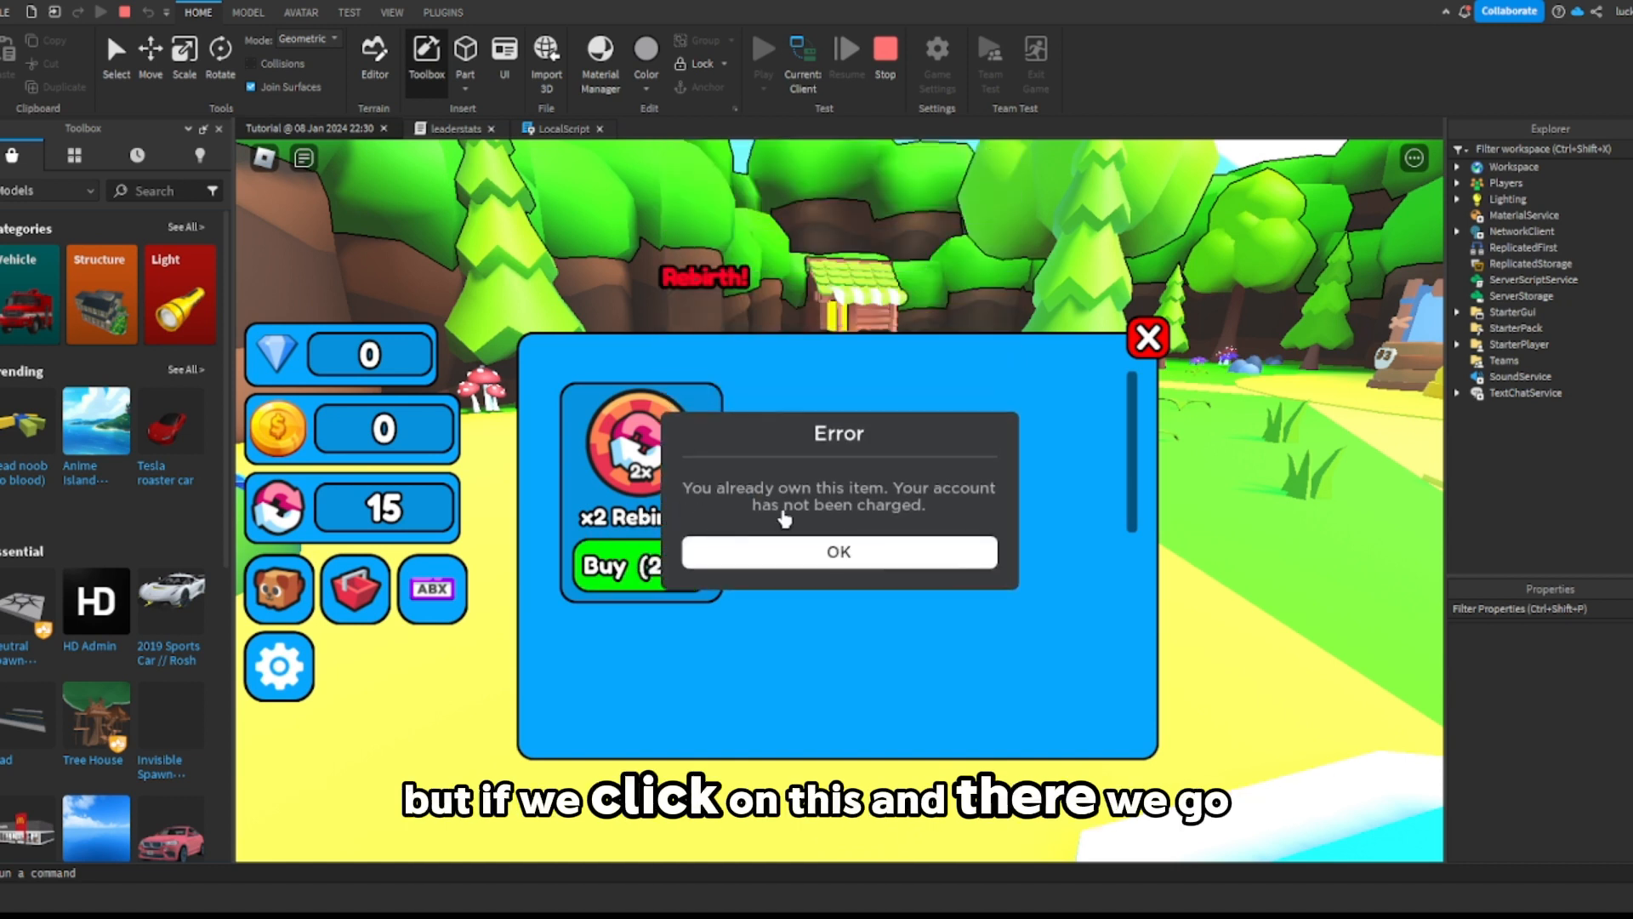
pyautogui.click(831, 553)
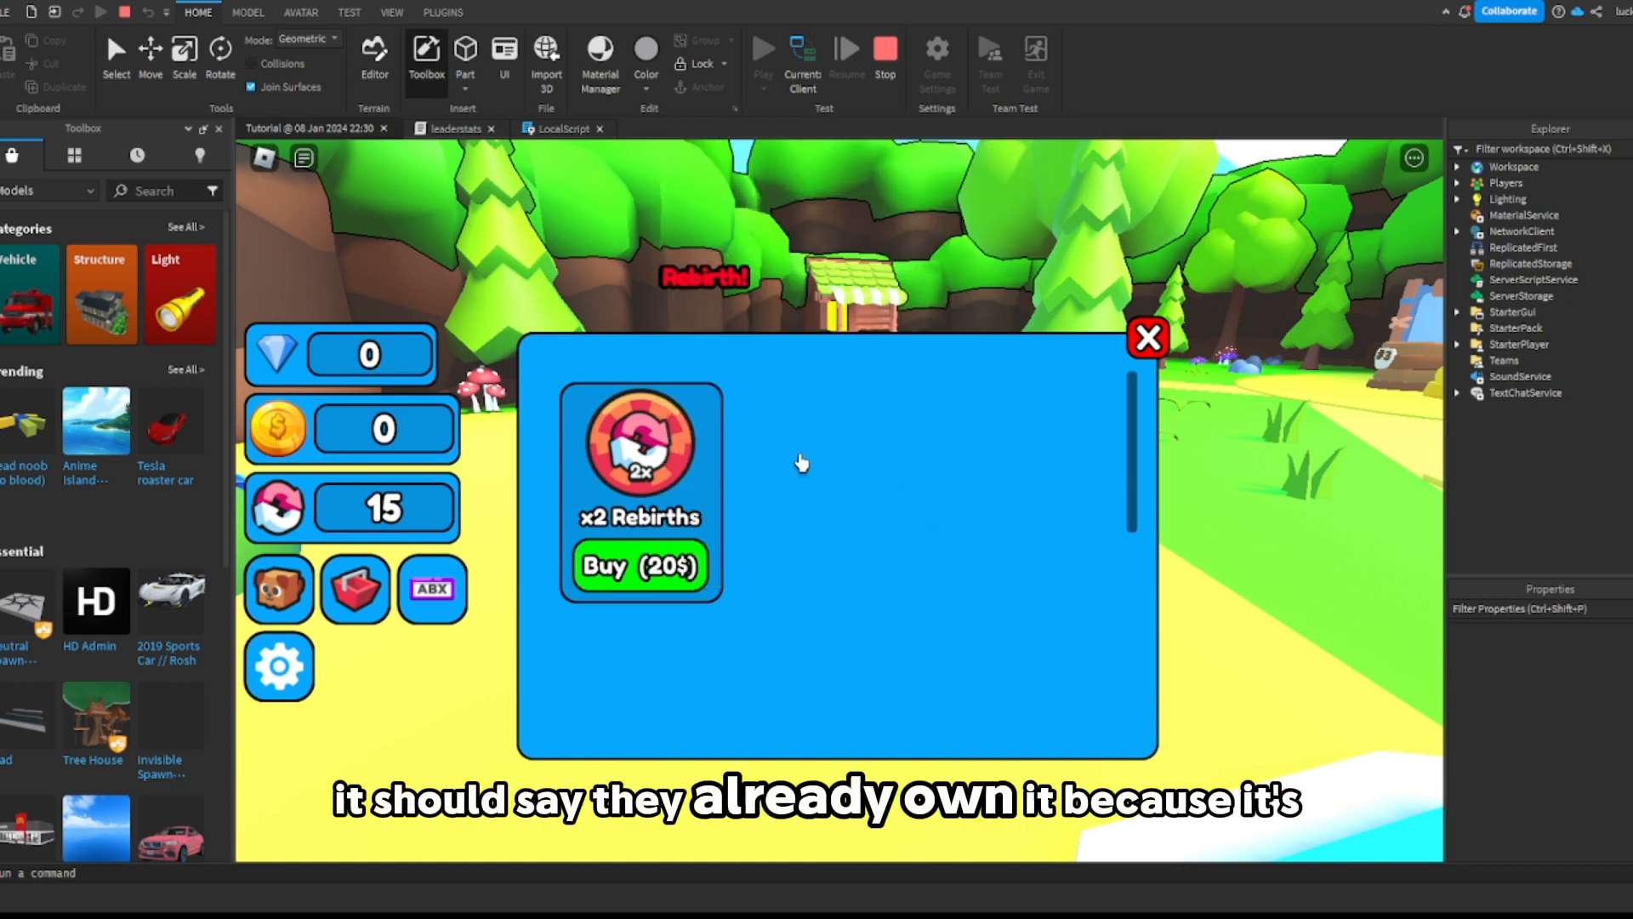
pyautogui.click(672, 567)
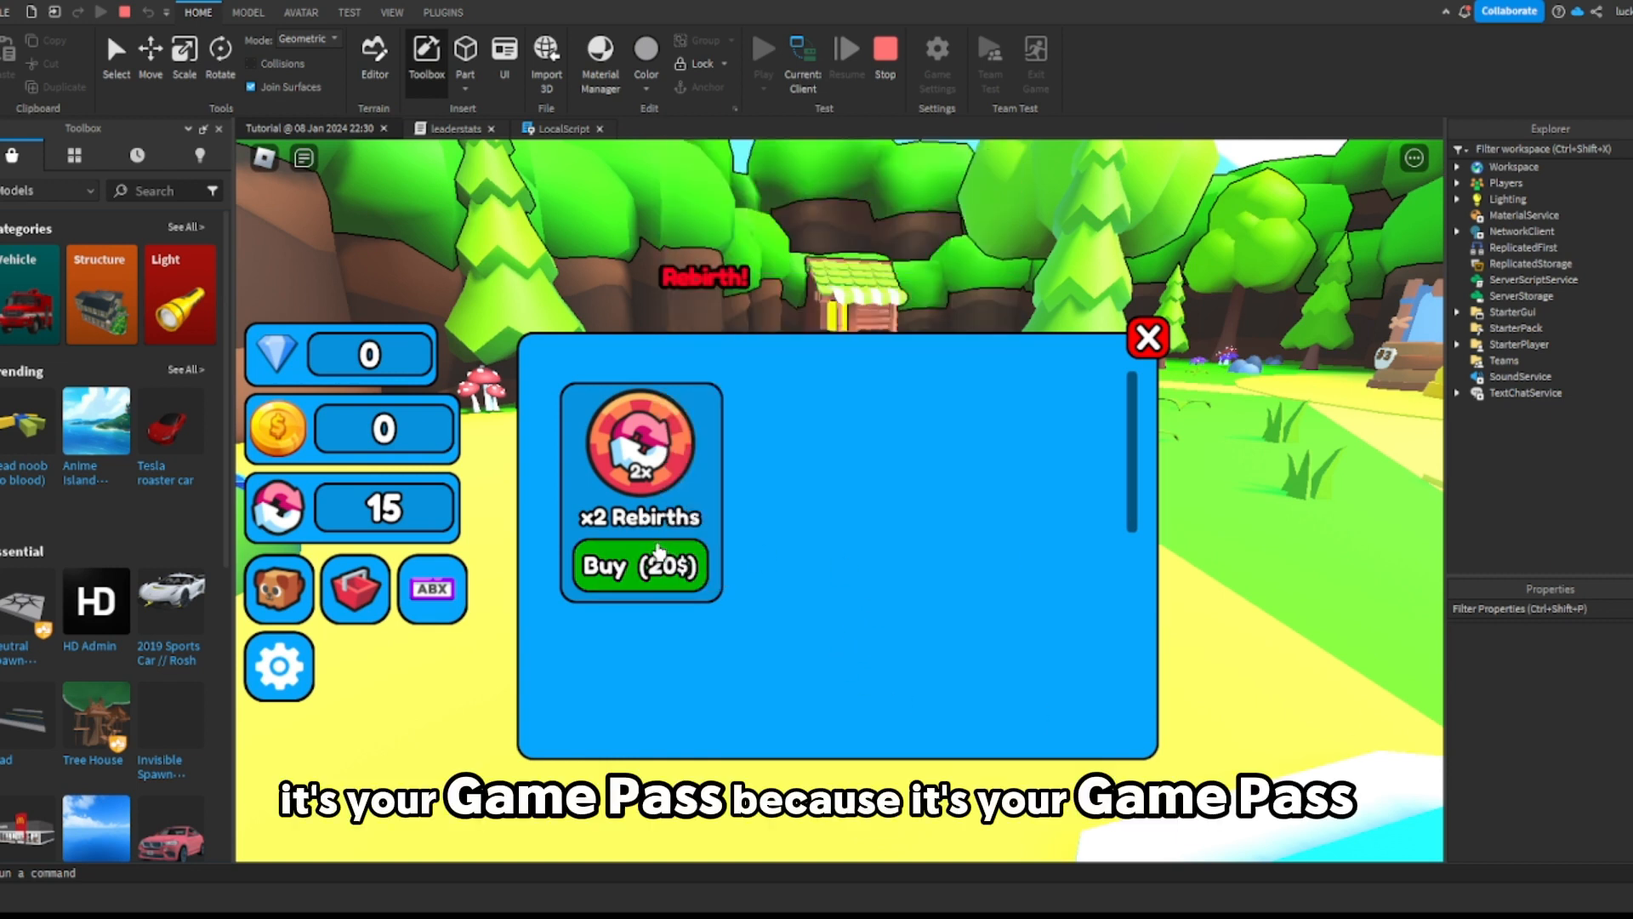
pyautogui.click(646, 566)
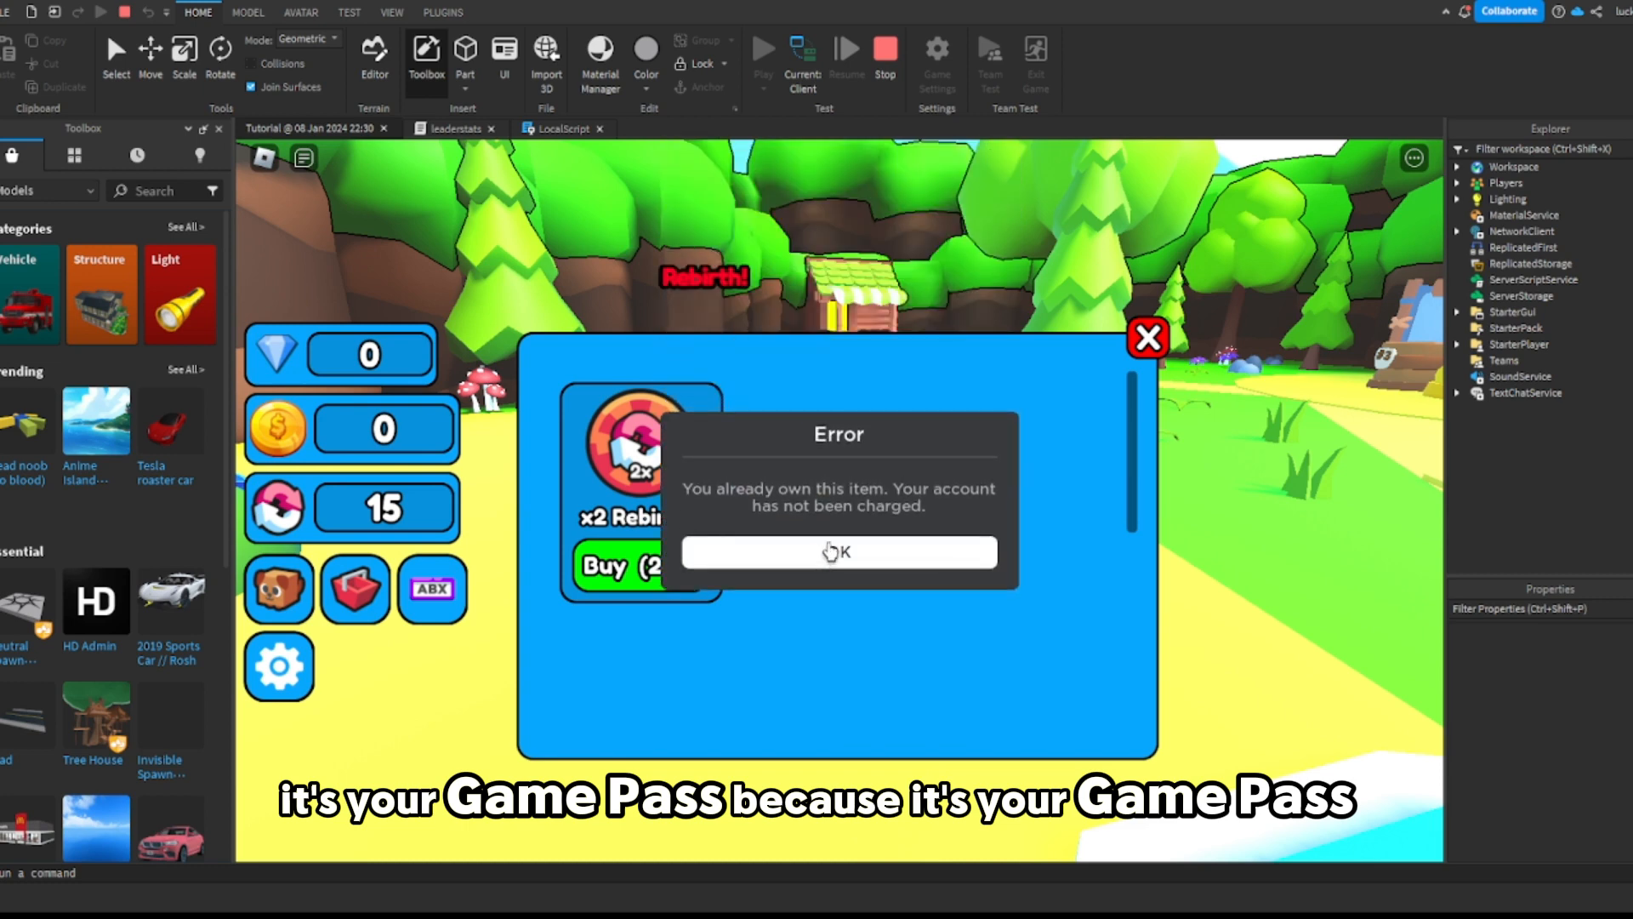
pyautogui.click(831, 551)
pyautogui.moveTo(1042, 398); pyautogui.dragTo(1038, 409, button='right')
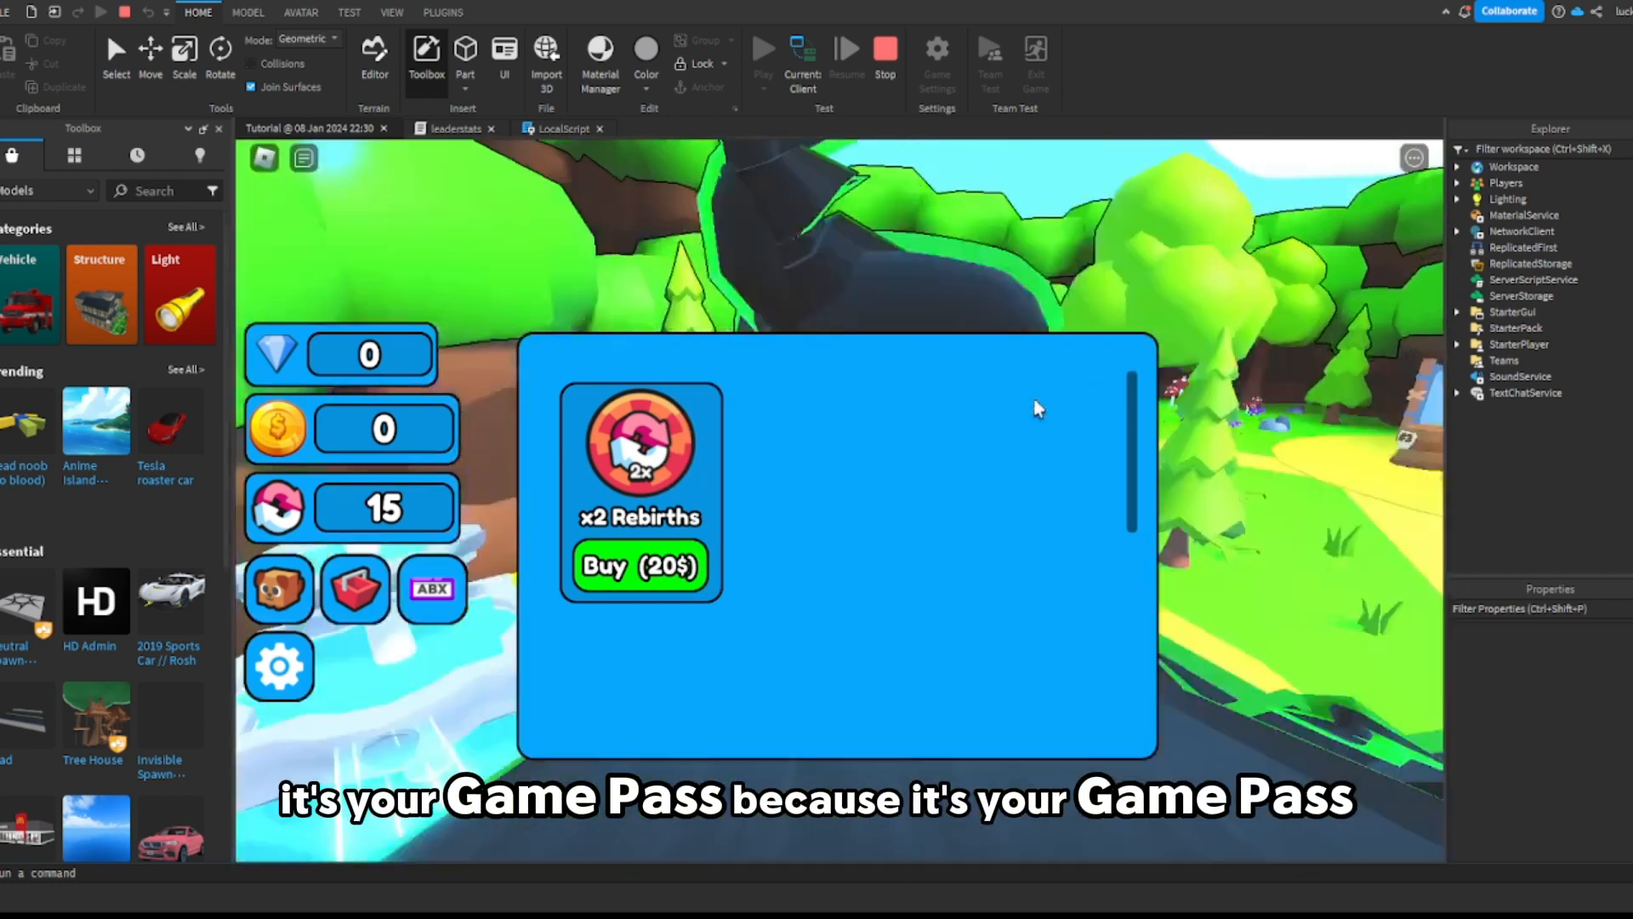
pyautogui.press('w')
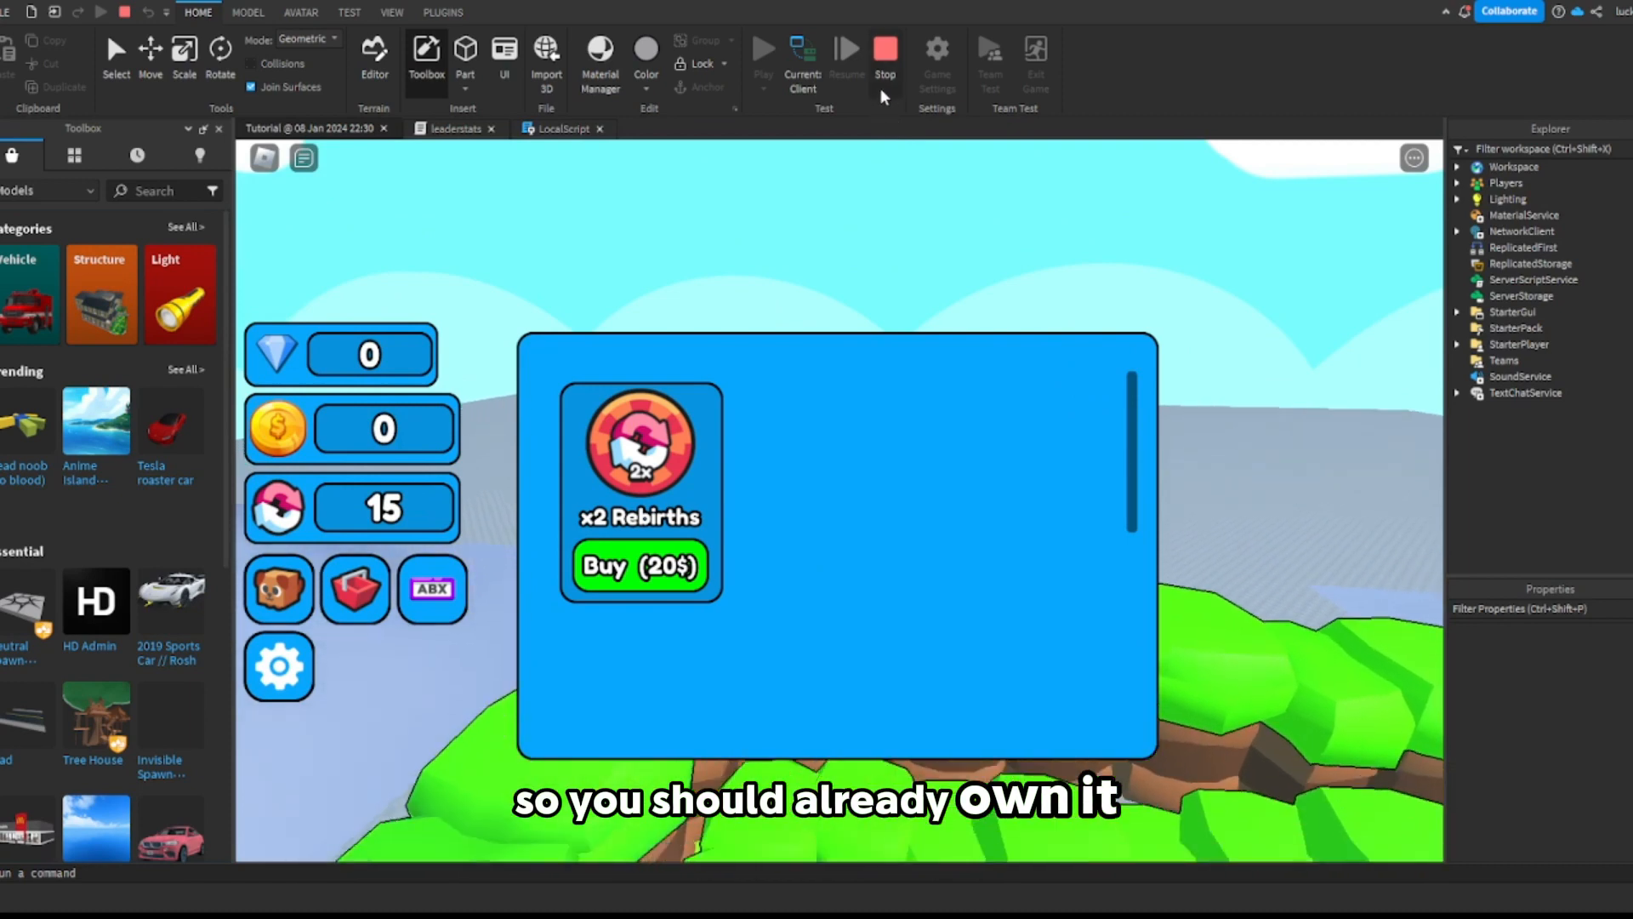
pyautogui.press('w')
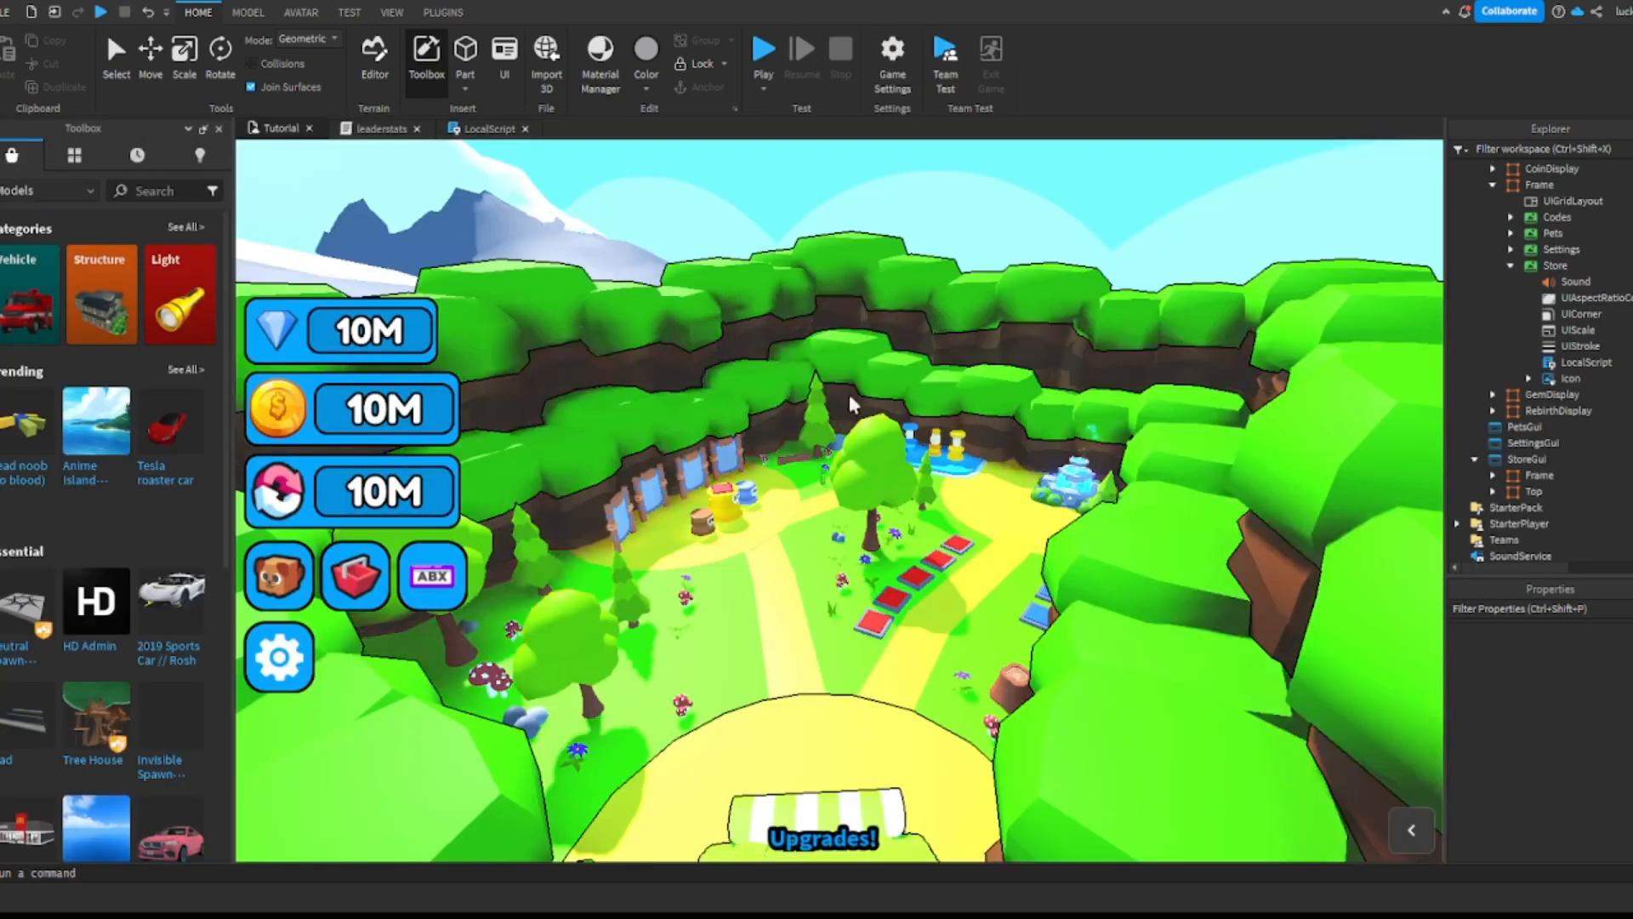
# Step: Open the LocalScript of the Store button inside MainGui's Frame
pyautogui.click(1510, 266)
pyautogui.click(1510, 358)
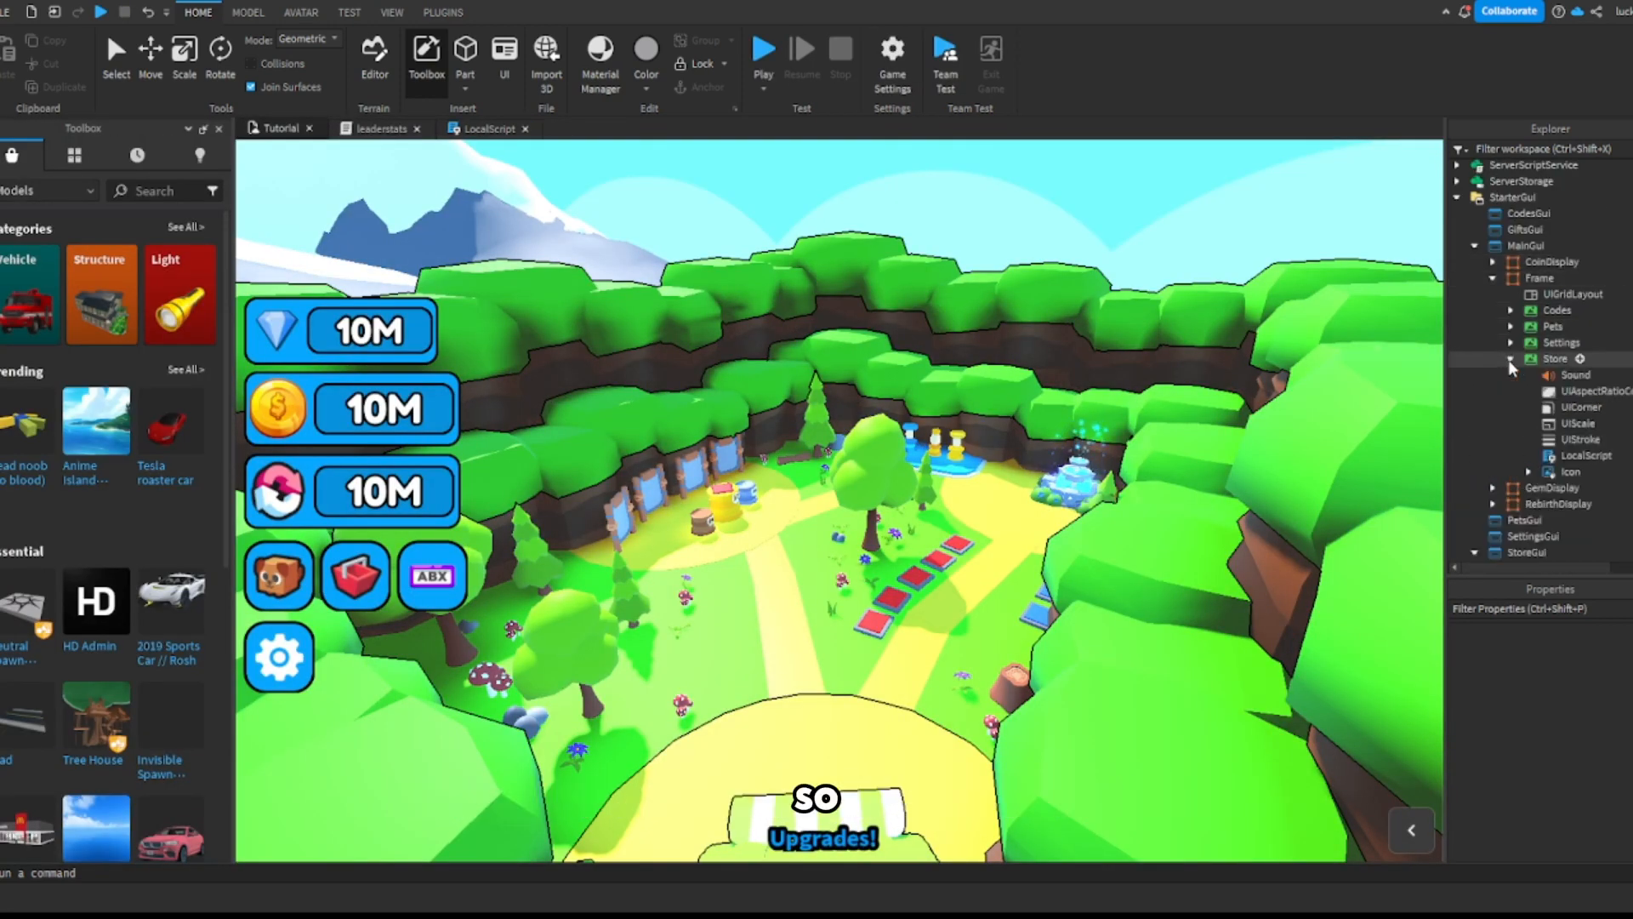
pyautogui.doubleClick(1553, 460)
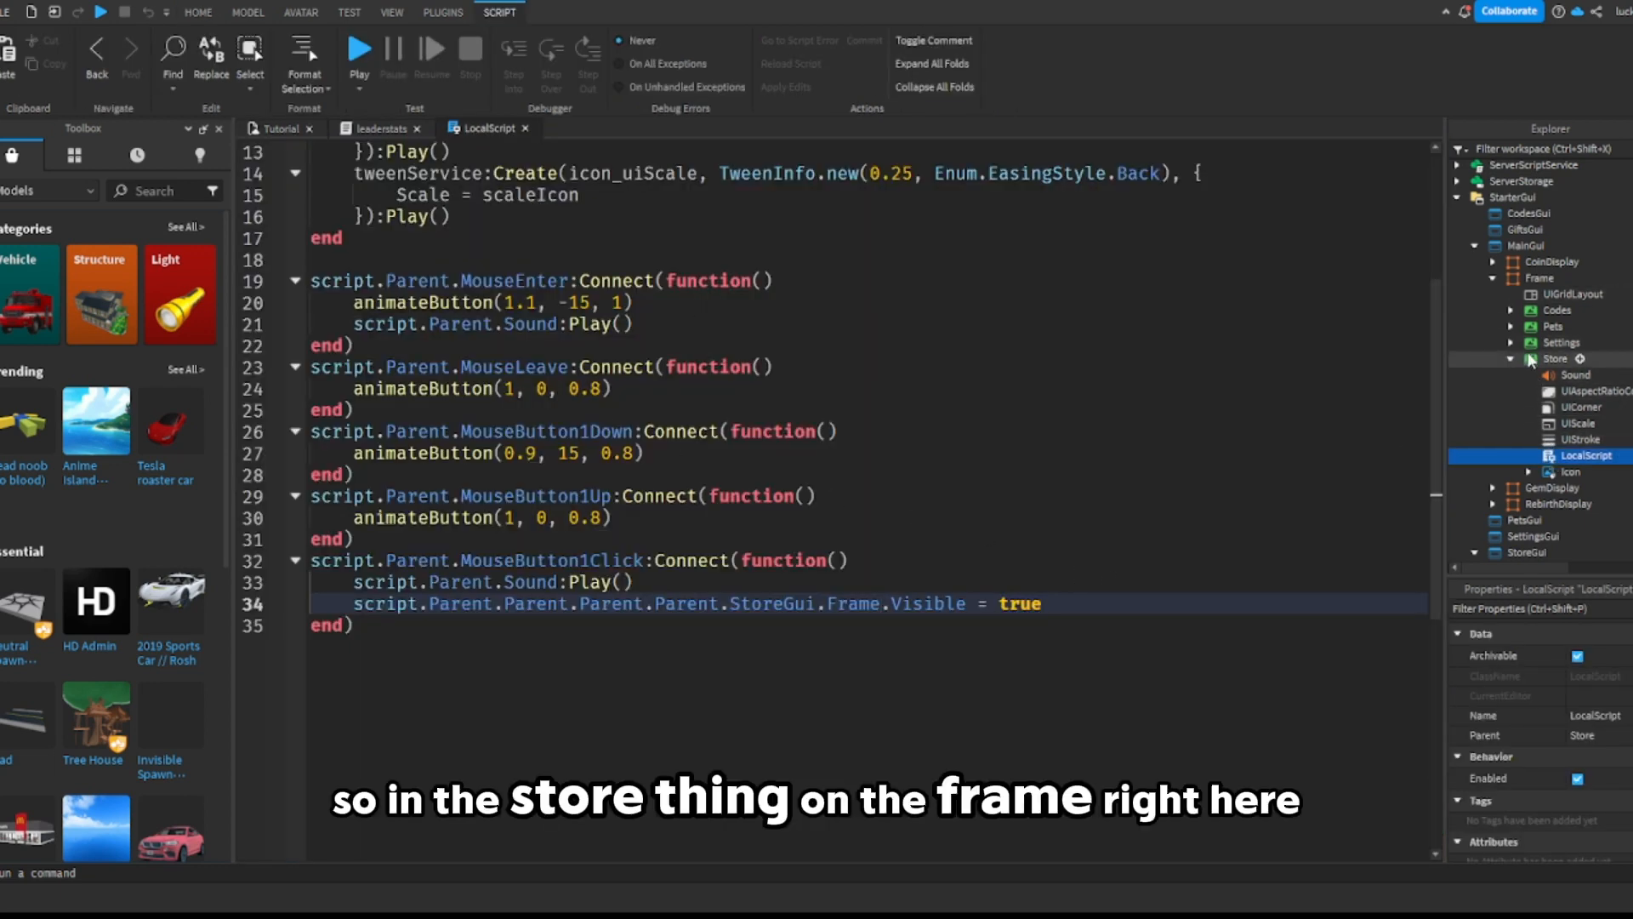
pyautogui.click(255, 129)
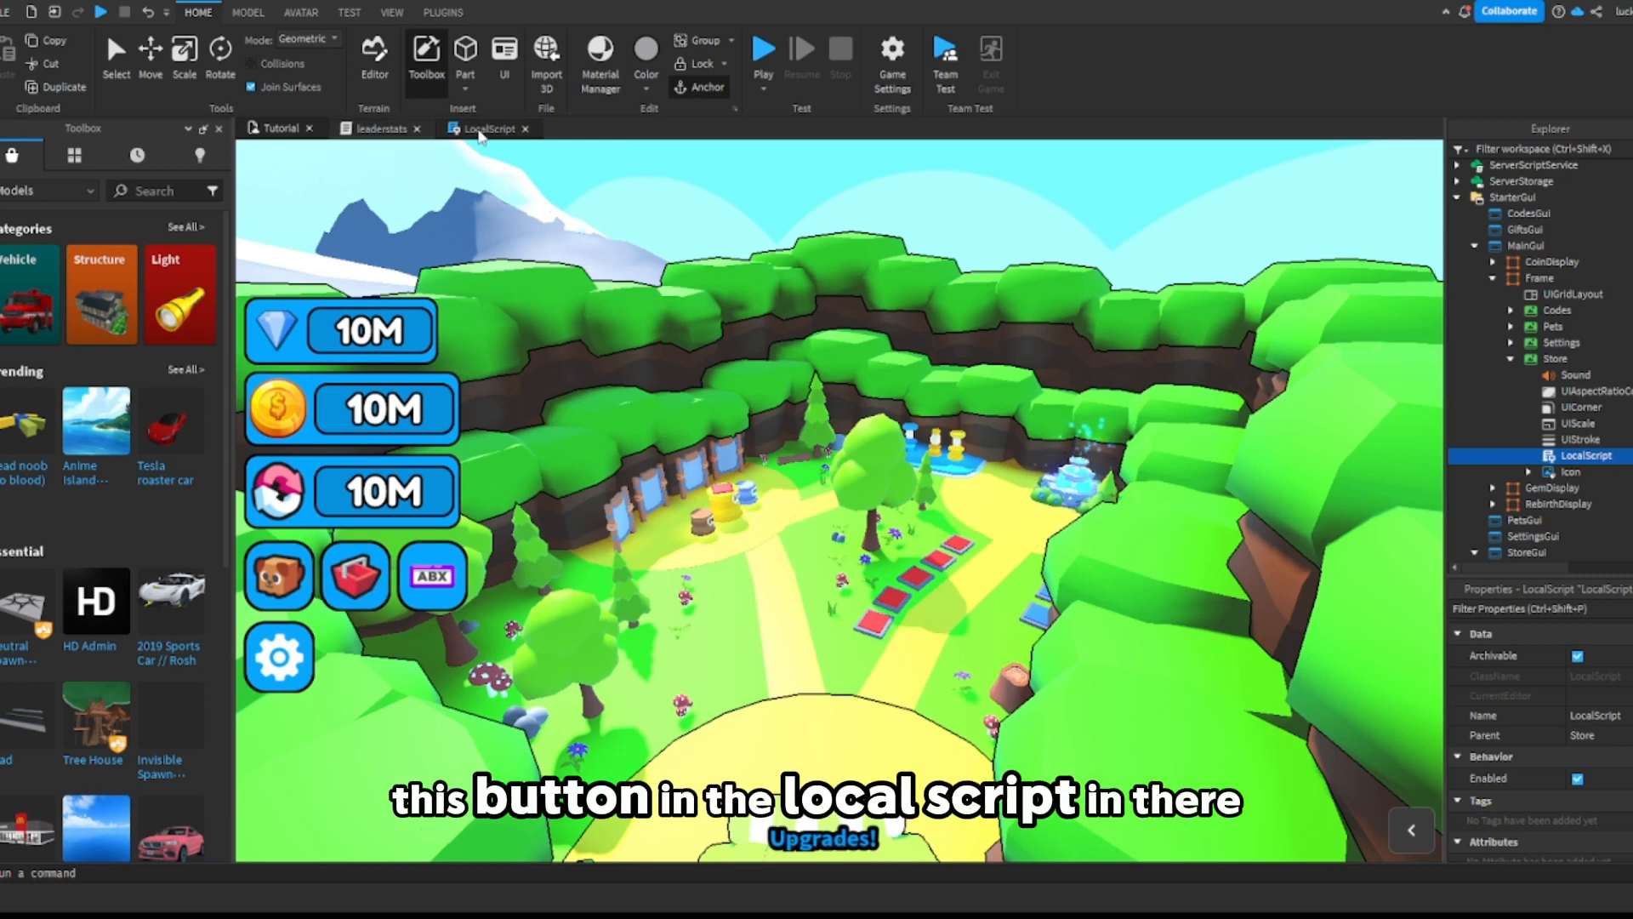
pyautogui.click(481, 128)
# Step: Duplicate the StoreGui.Frame.Visible = true line in the MouseButton1Click handler, change Frame to Top in the copy, and close the script
pyautogui.moveTo(1130, 602); pyautogui.dragTo(312, 604)
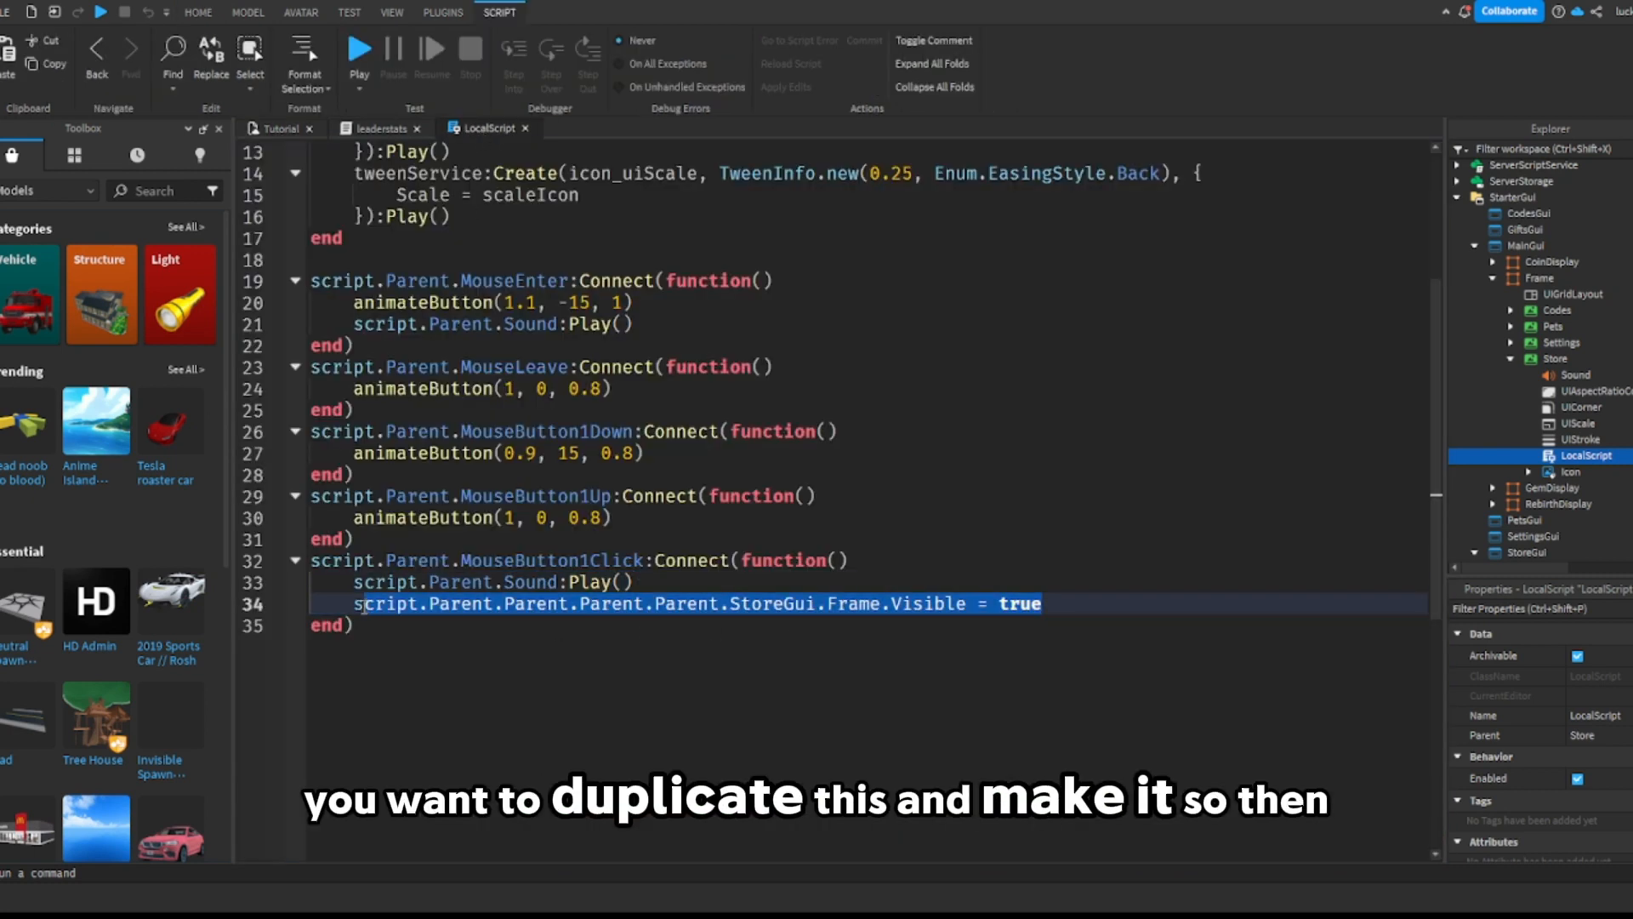
pyautogui.hotkey('ctrl', 'c')
pyautogui.click(1098, 604)
pyautogui.press('Return')
pyautogui.hotkey('ctrl', 'v')
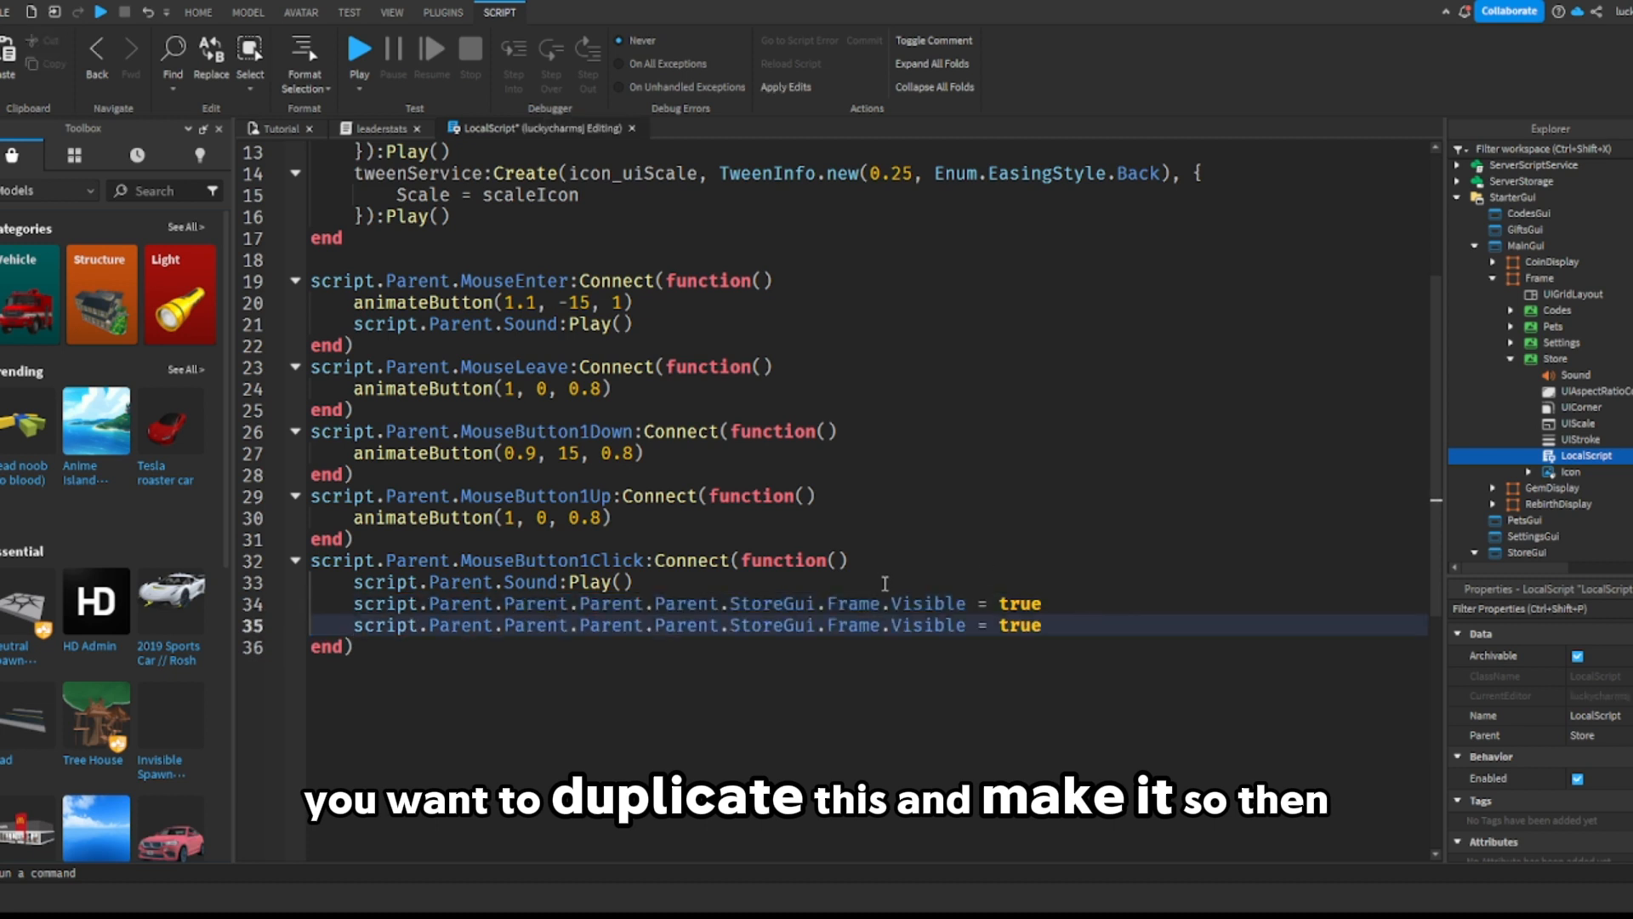
pyautogui.doubleClick(868, 617)
pyautogui.write('Top')
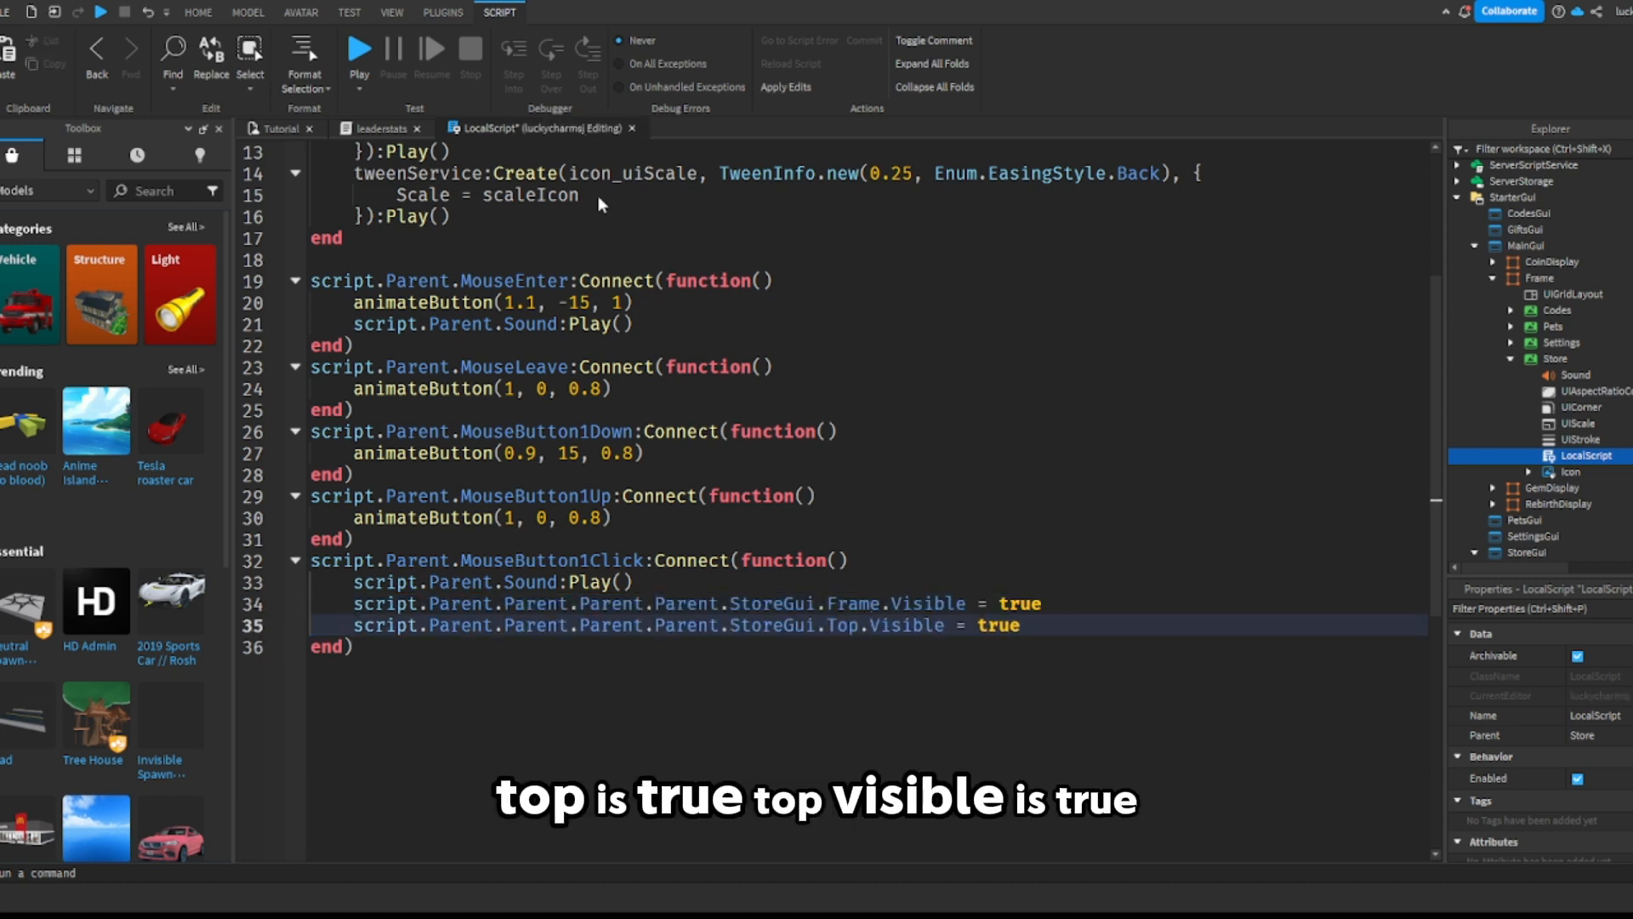
pyautogui.click(631, 129)
pyautogui.click(269, 130)
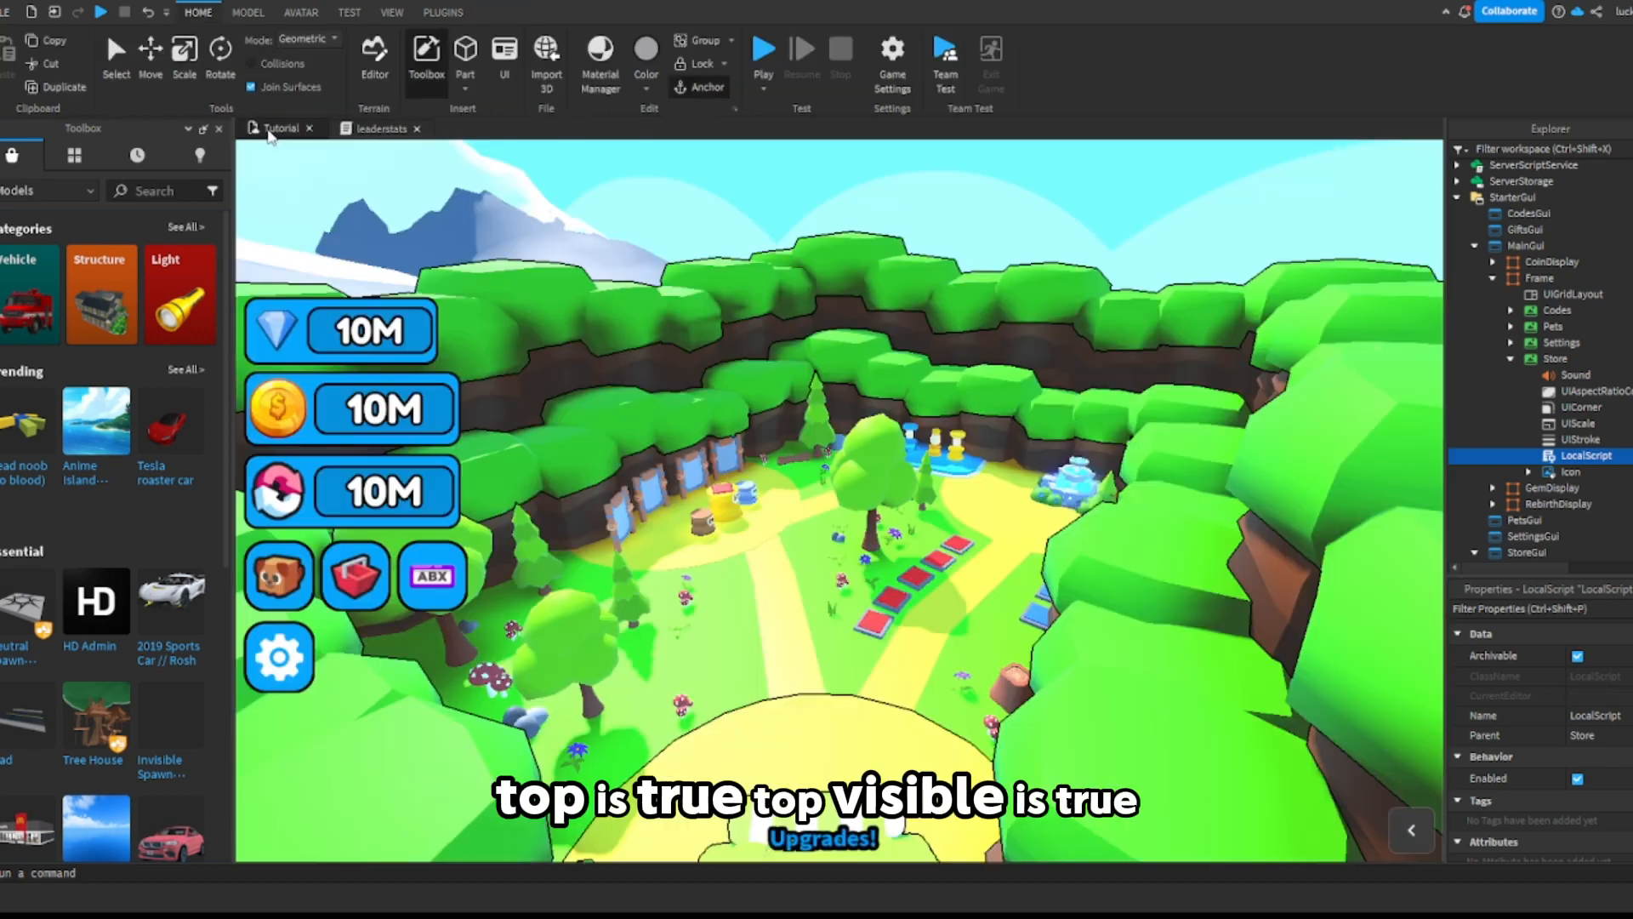
# Step: Collapse MainGui and open the LocalScript of the Exit Button inside StoreGui's Frame
pyautogui.click(1510, 359)
pyautogui.click(1493, 279)
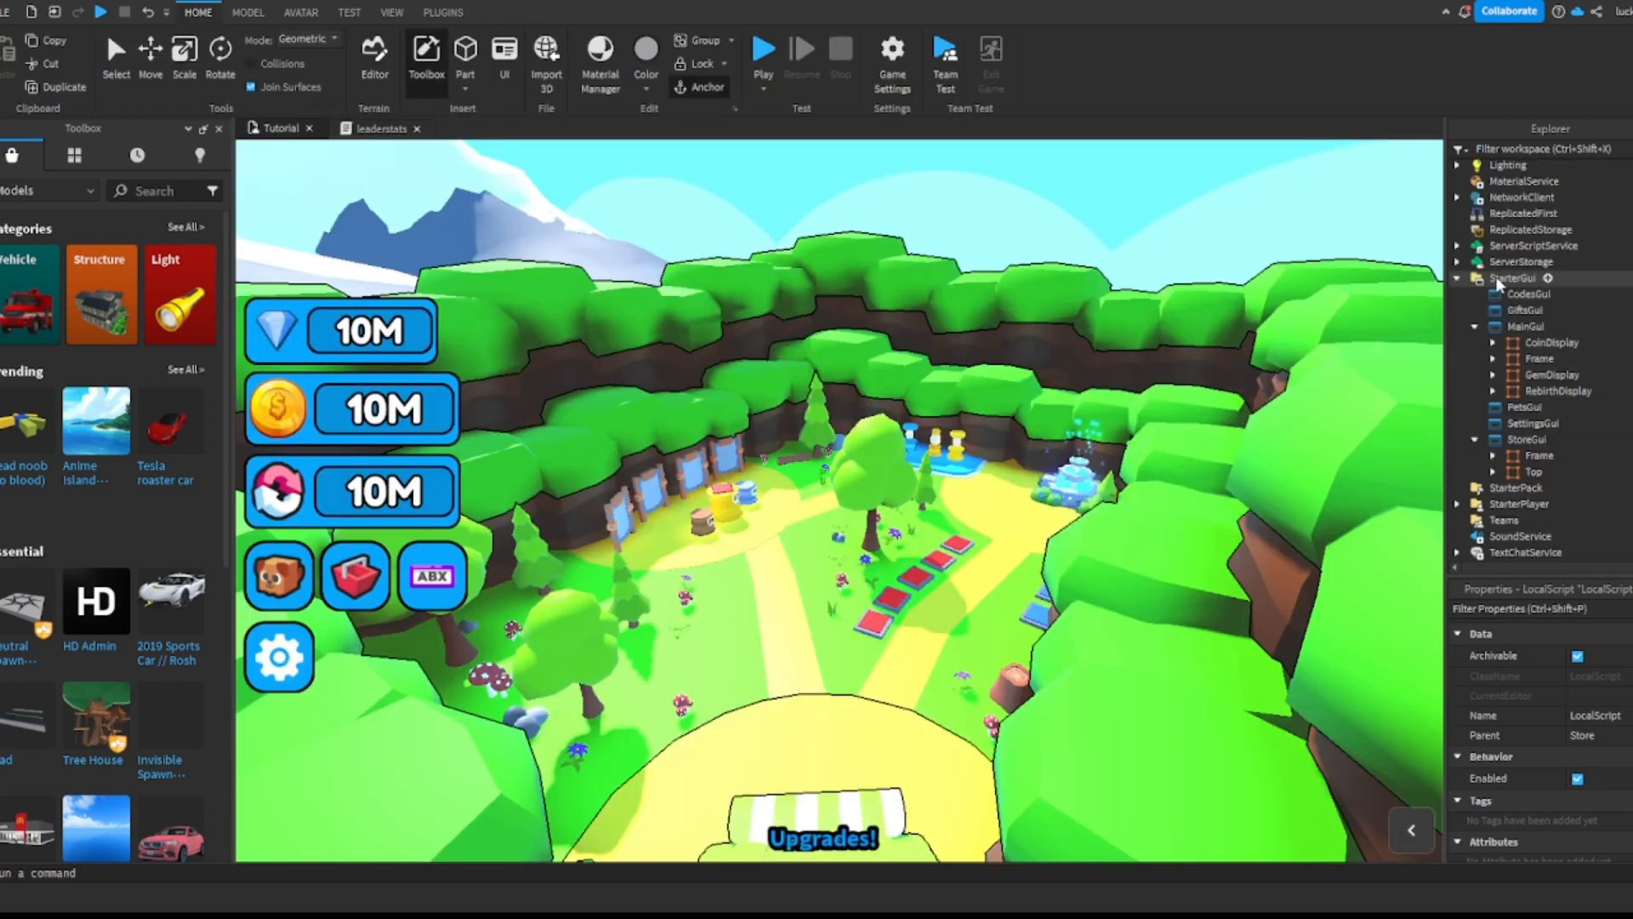
pyautogui.click(1475, 328)
pyautogui.click(1510, 470)
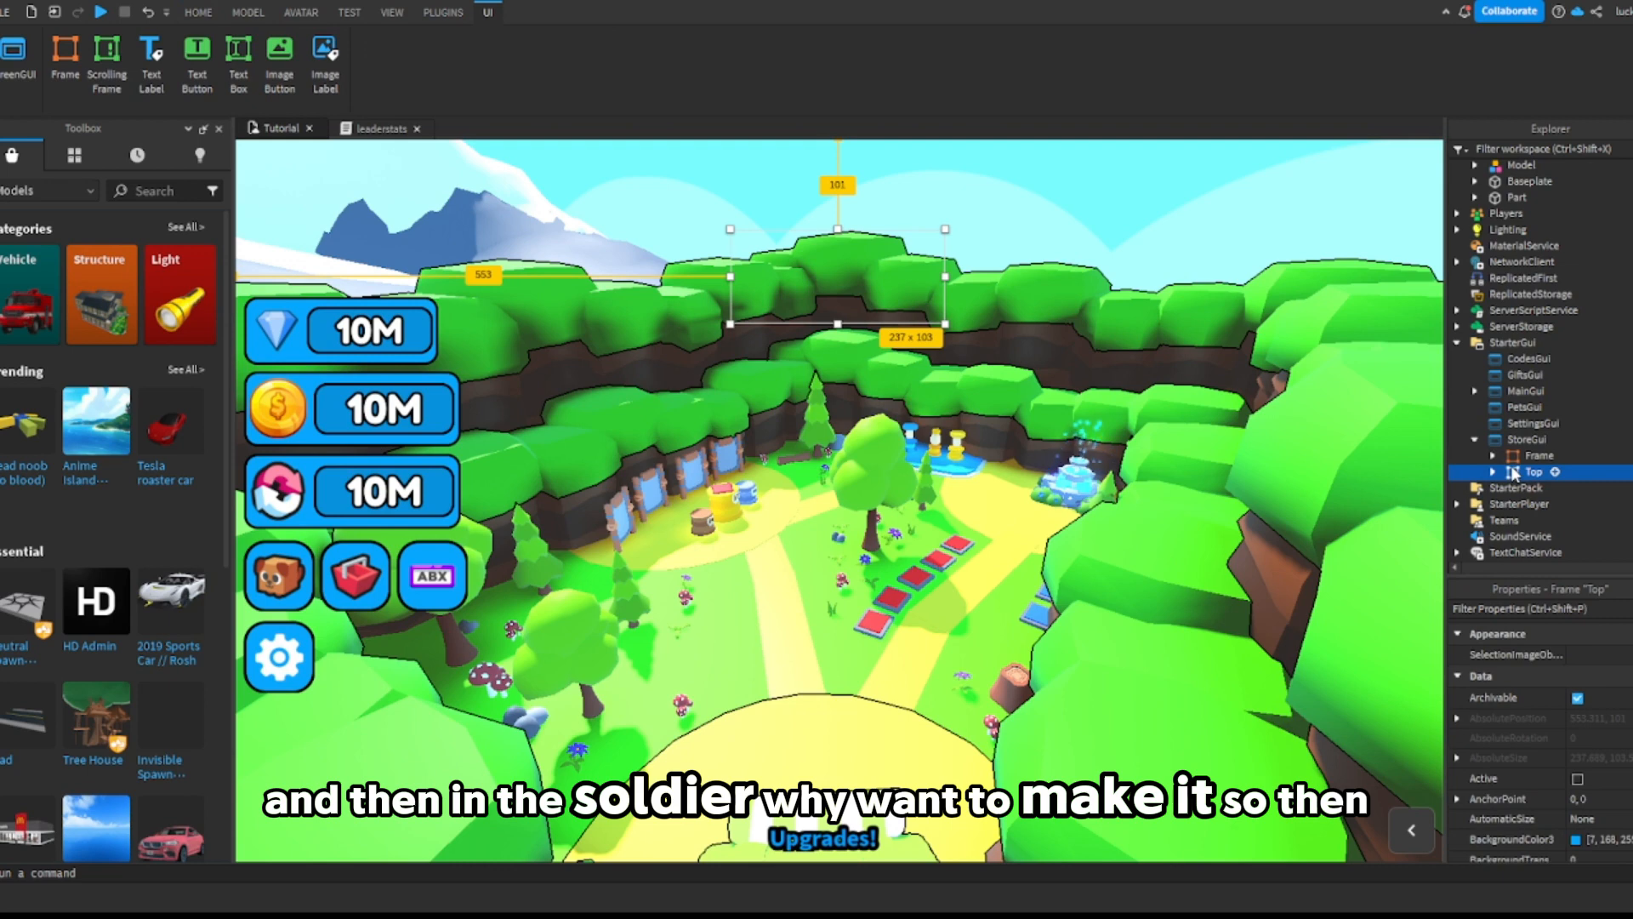
pyautogui.click(1505, 459)
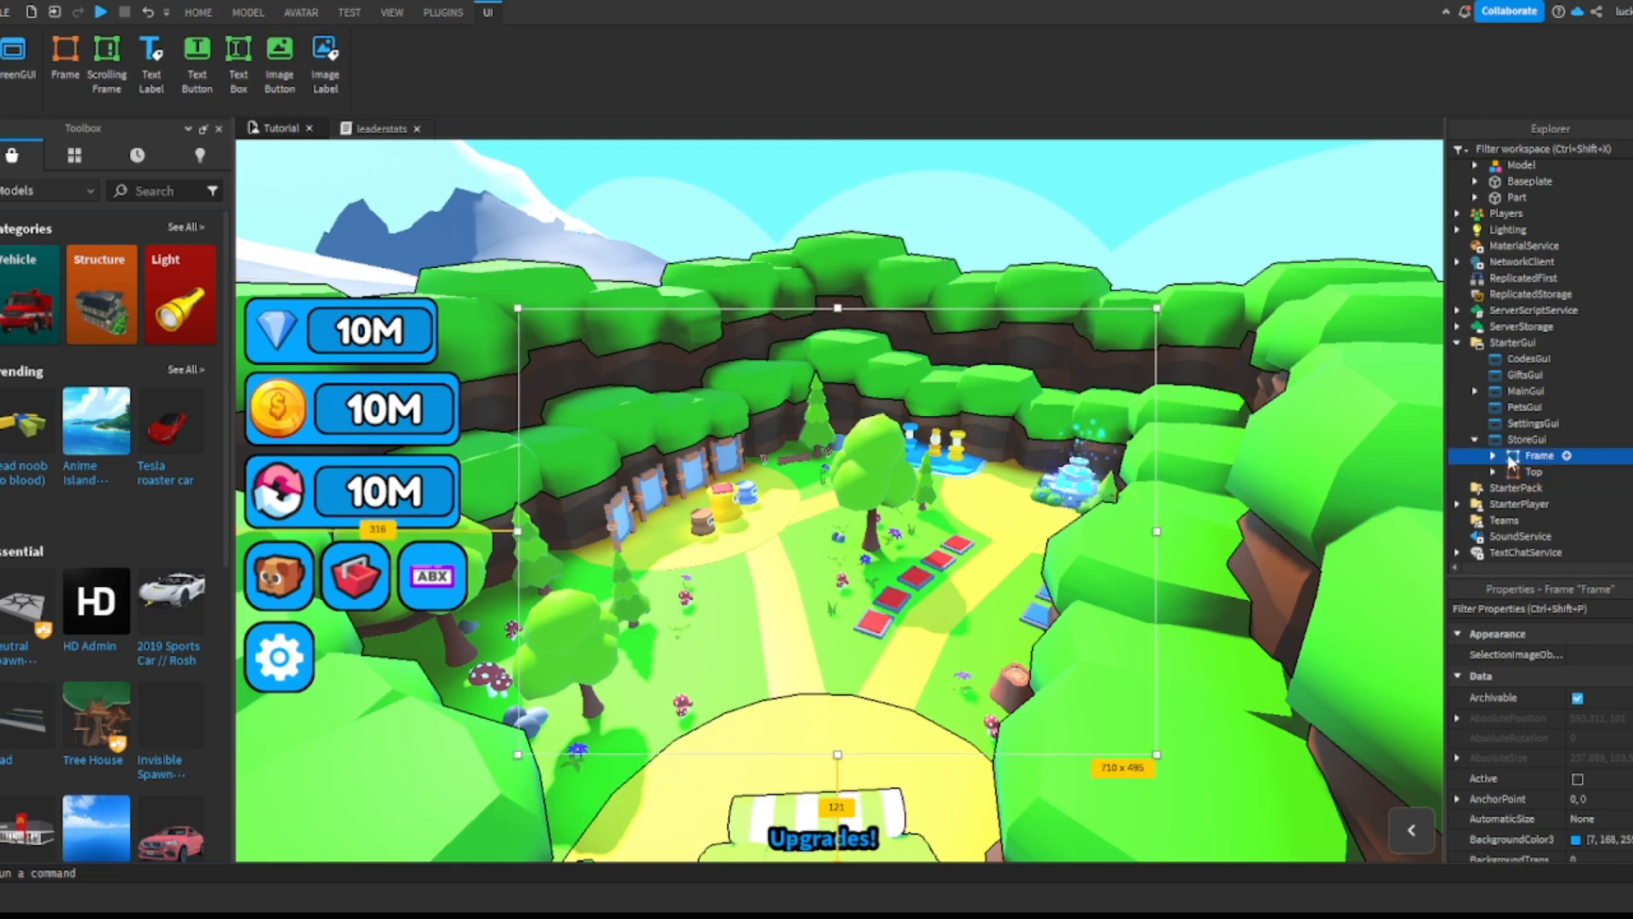
pyautogui.click(1493, 456)
pyautogui.scroll(-1, 1501, 463)
pyautogui.click(1510, 475)
pyautogui.doubleClick(1586, 539)
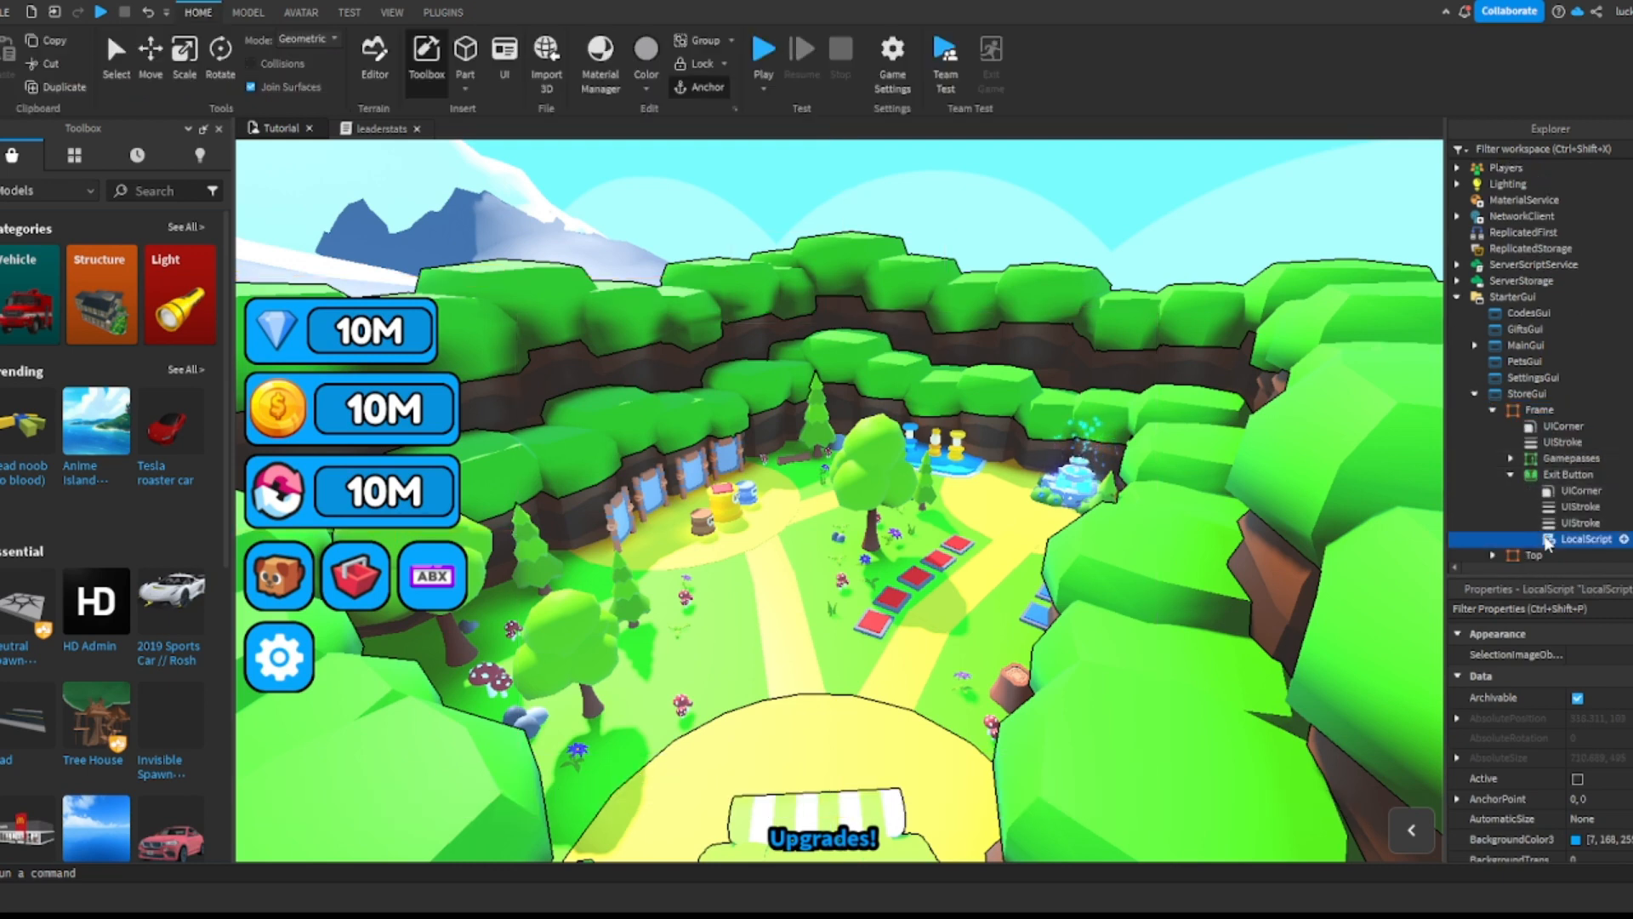
pyautogui.click(344, 173)
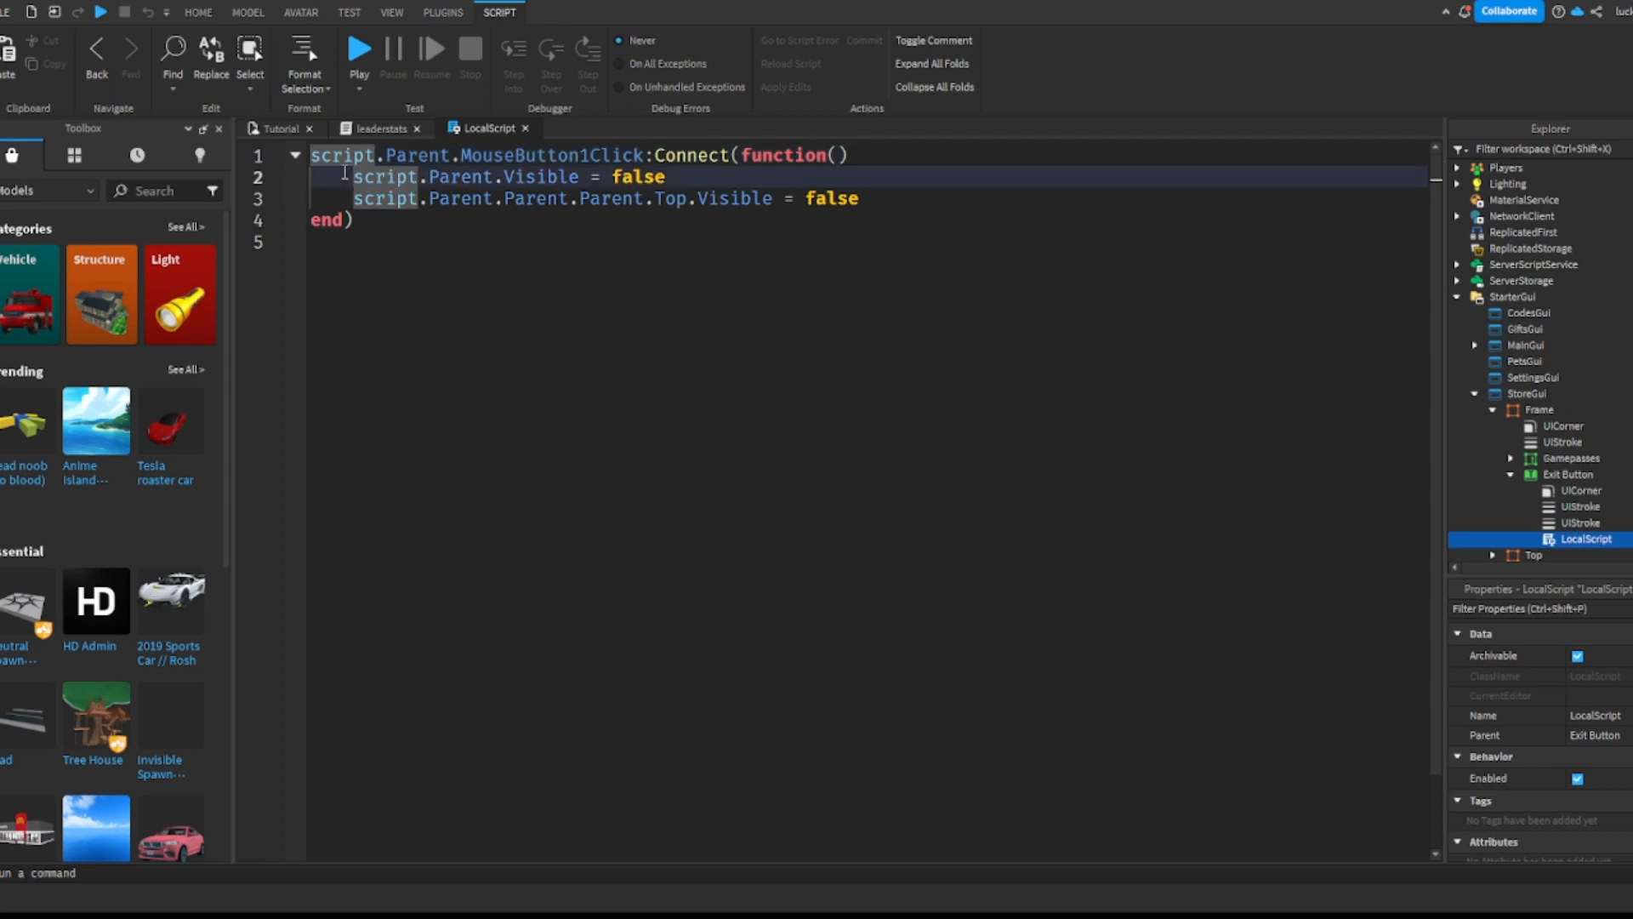
# Step: Change the first Visible line of the Exit Button script to script.Parent.Parent.Visible = false and close the script
pyautogui.click(493, 177)
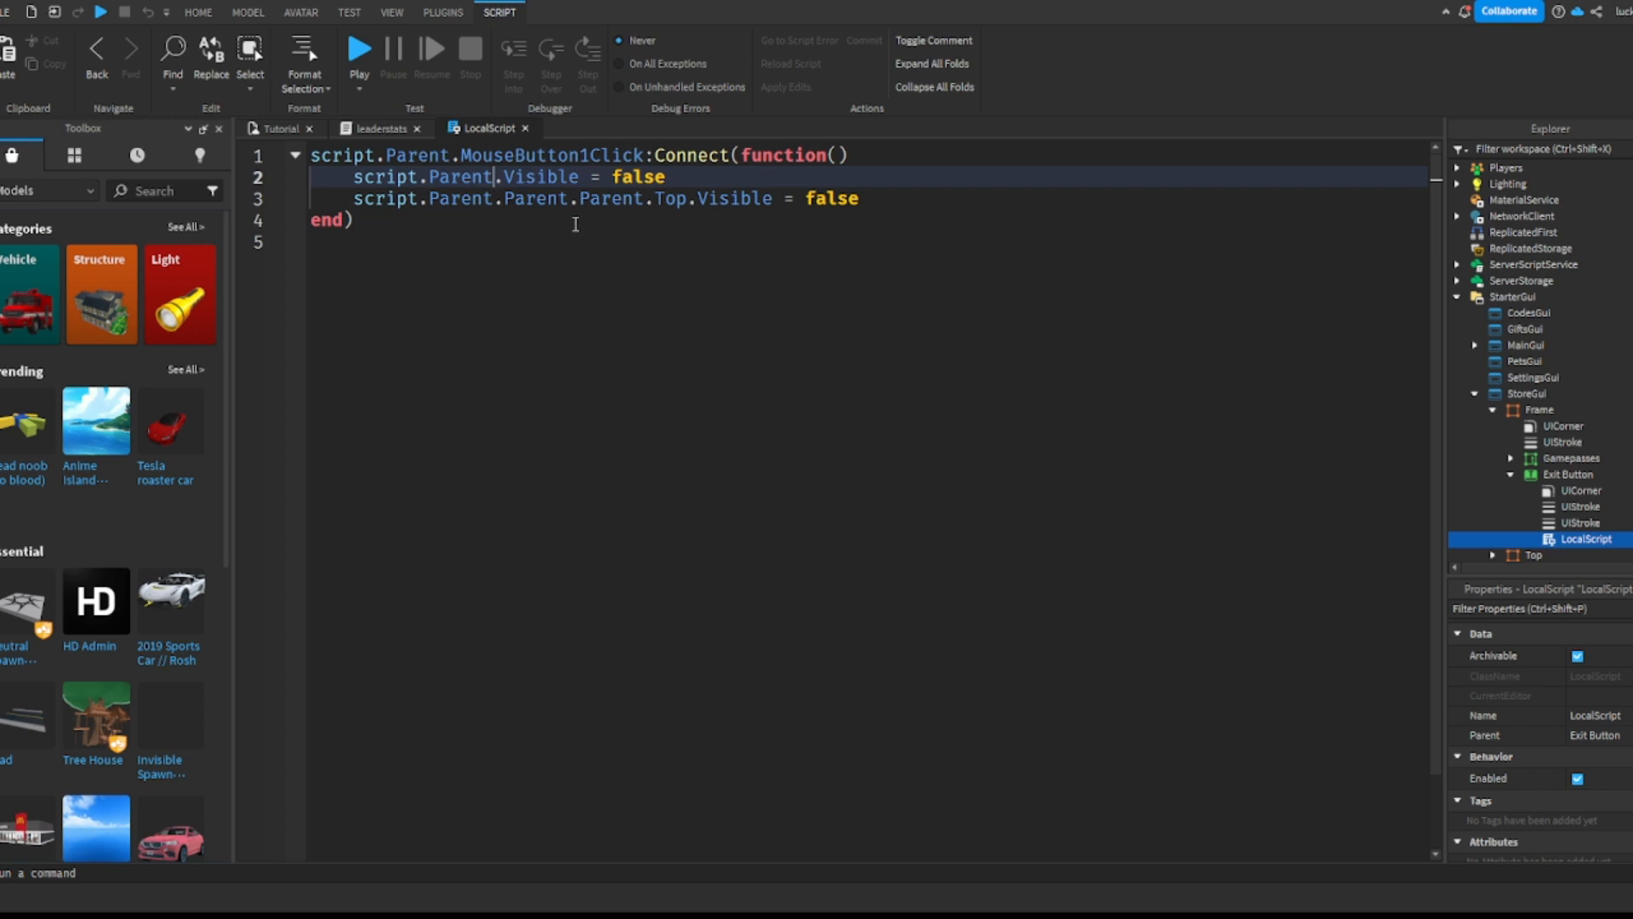
pyautogui.write('.p')
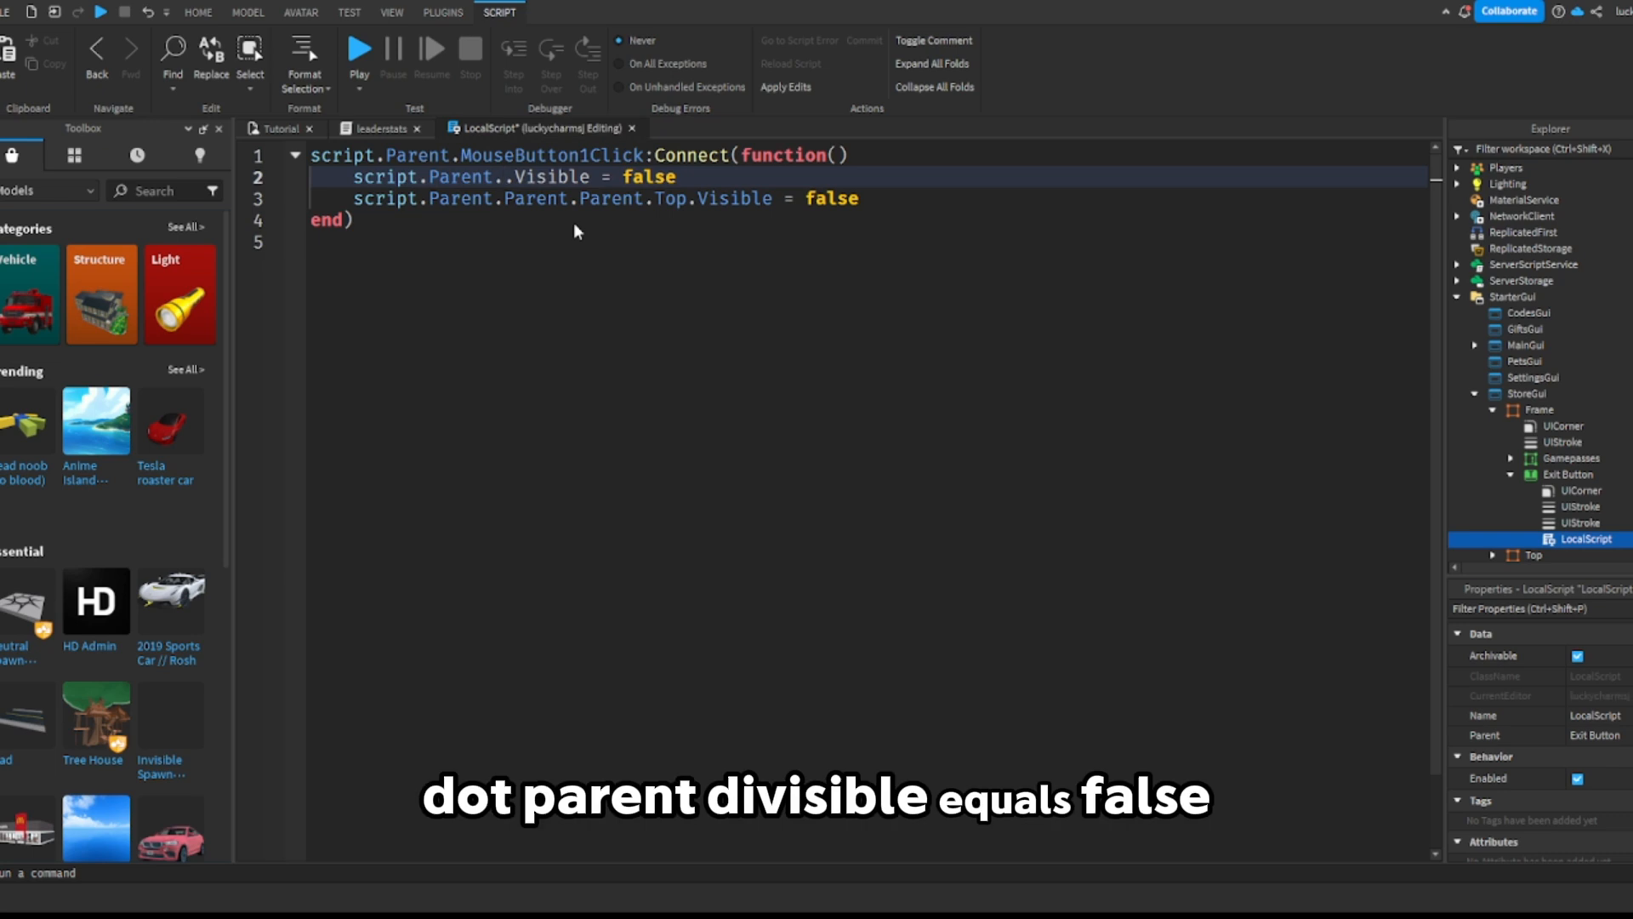
pyautogui.write('arent')
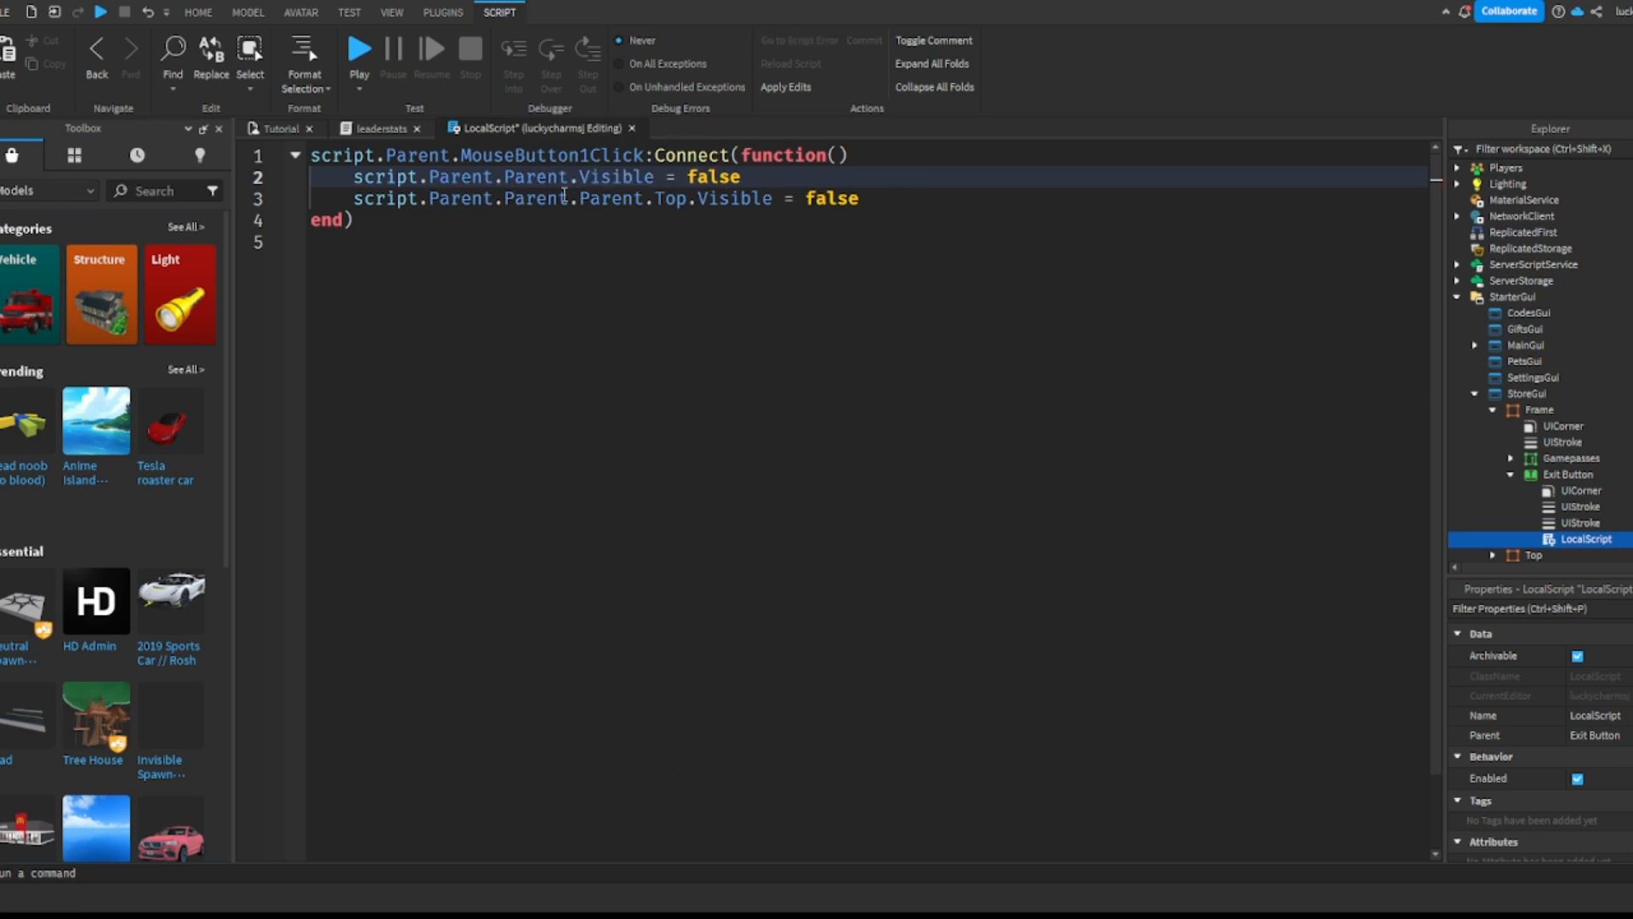
pyautogui.moveTo(353, 198); pyautogui.dragTo(618, 207)
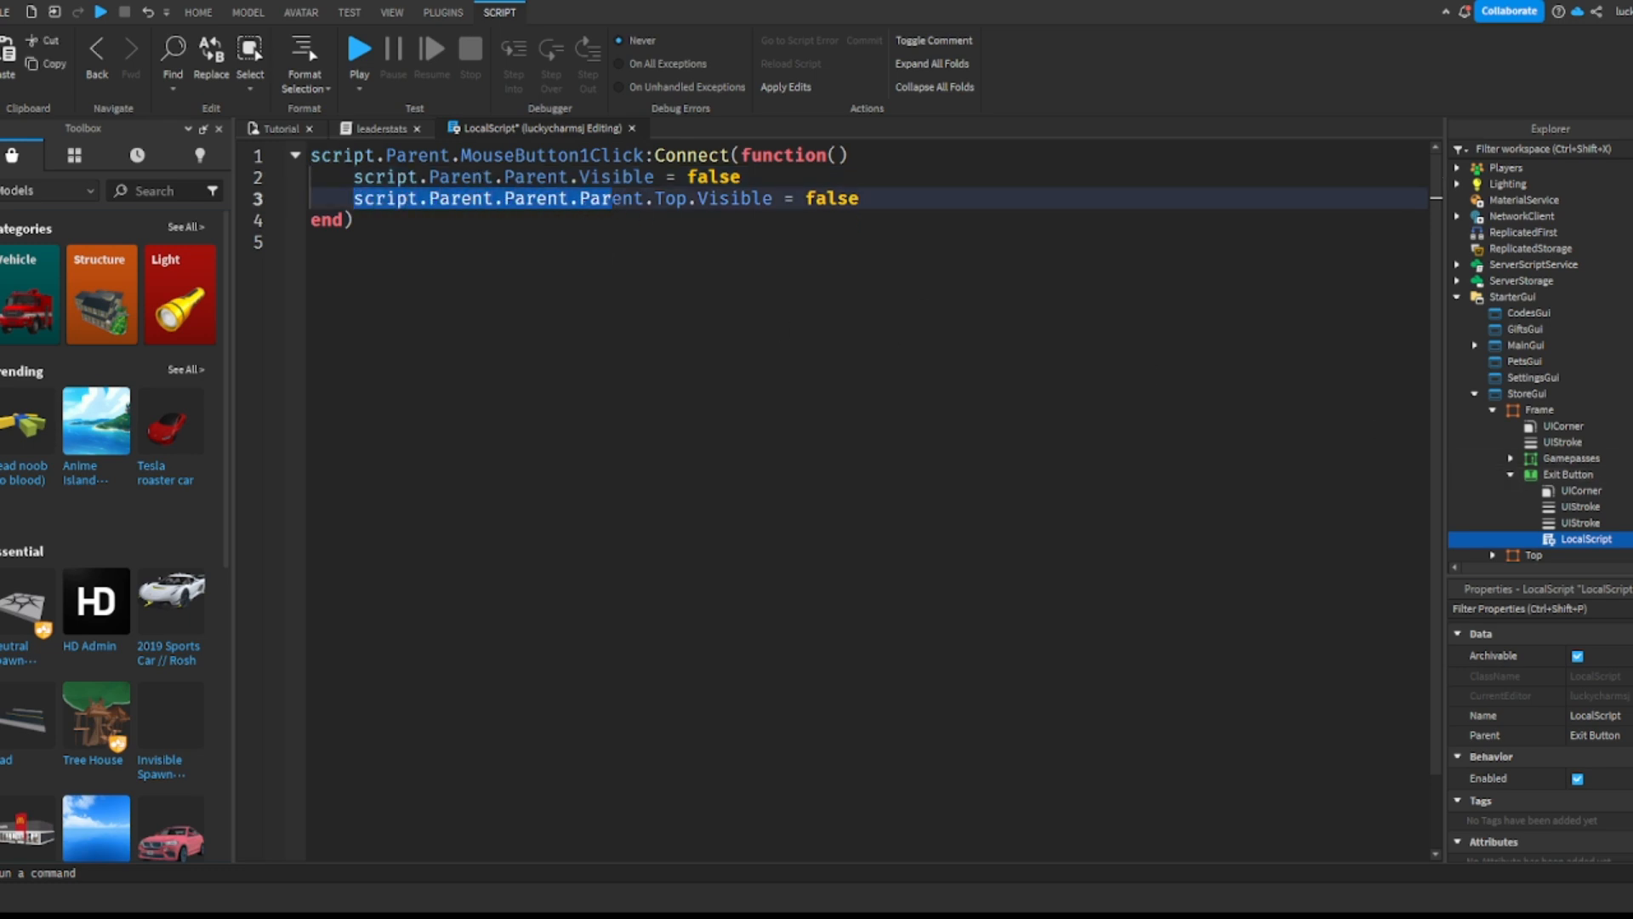
pyautogui.click(919, 197)
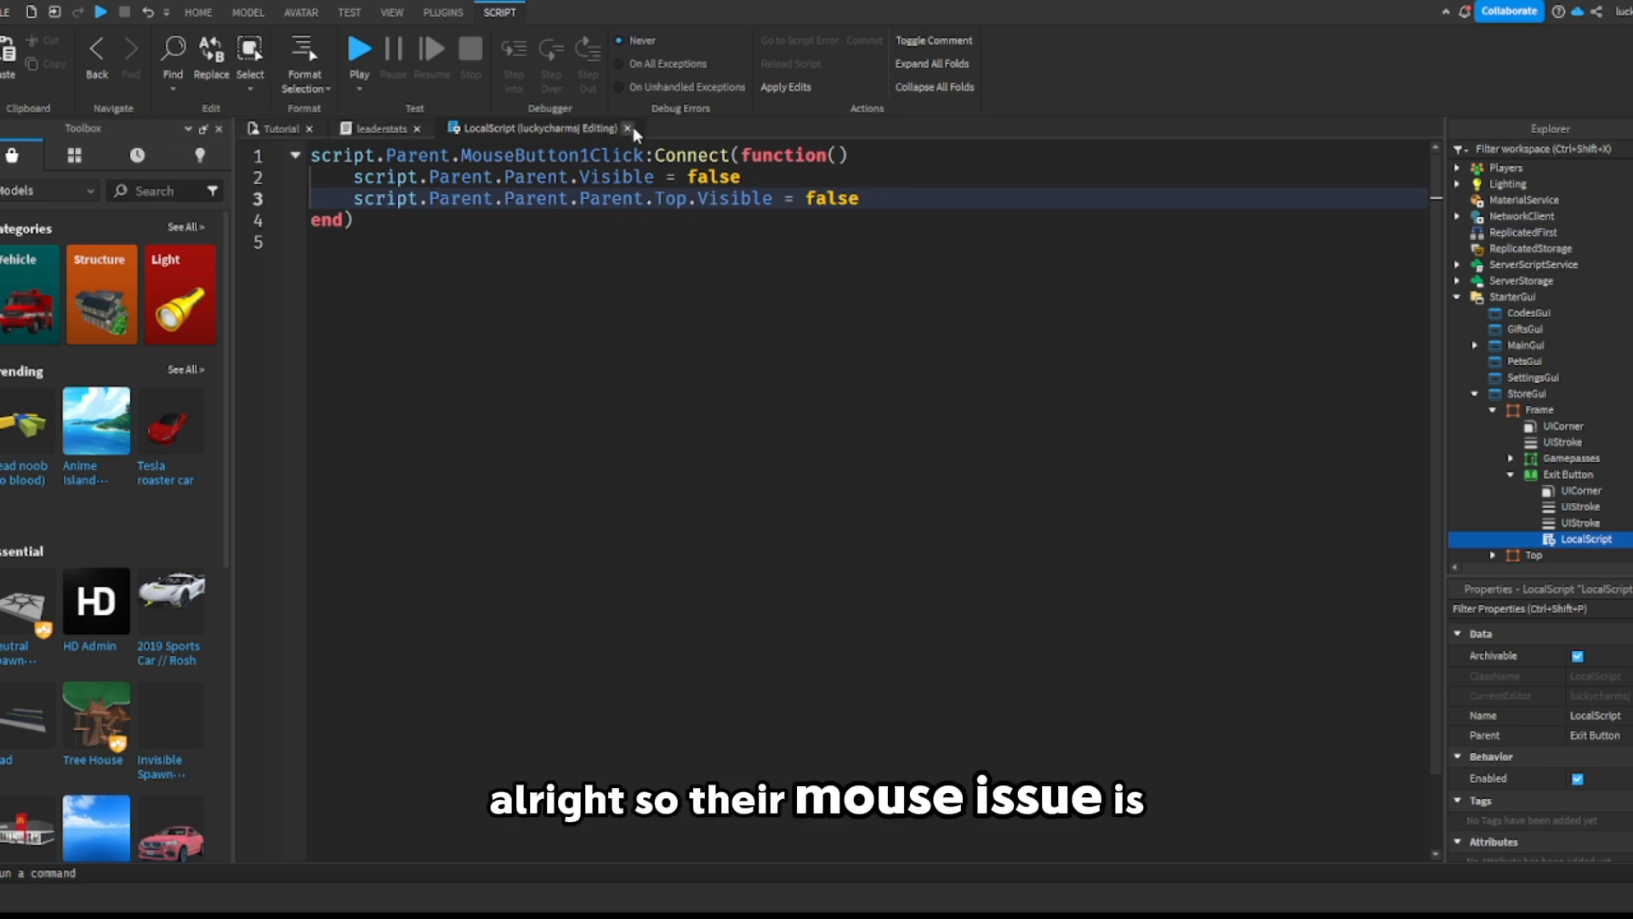
pyautogui.moveTo(922, 205); pyautogui.dragTo(681, 145)
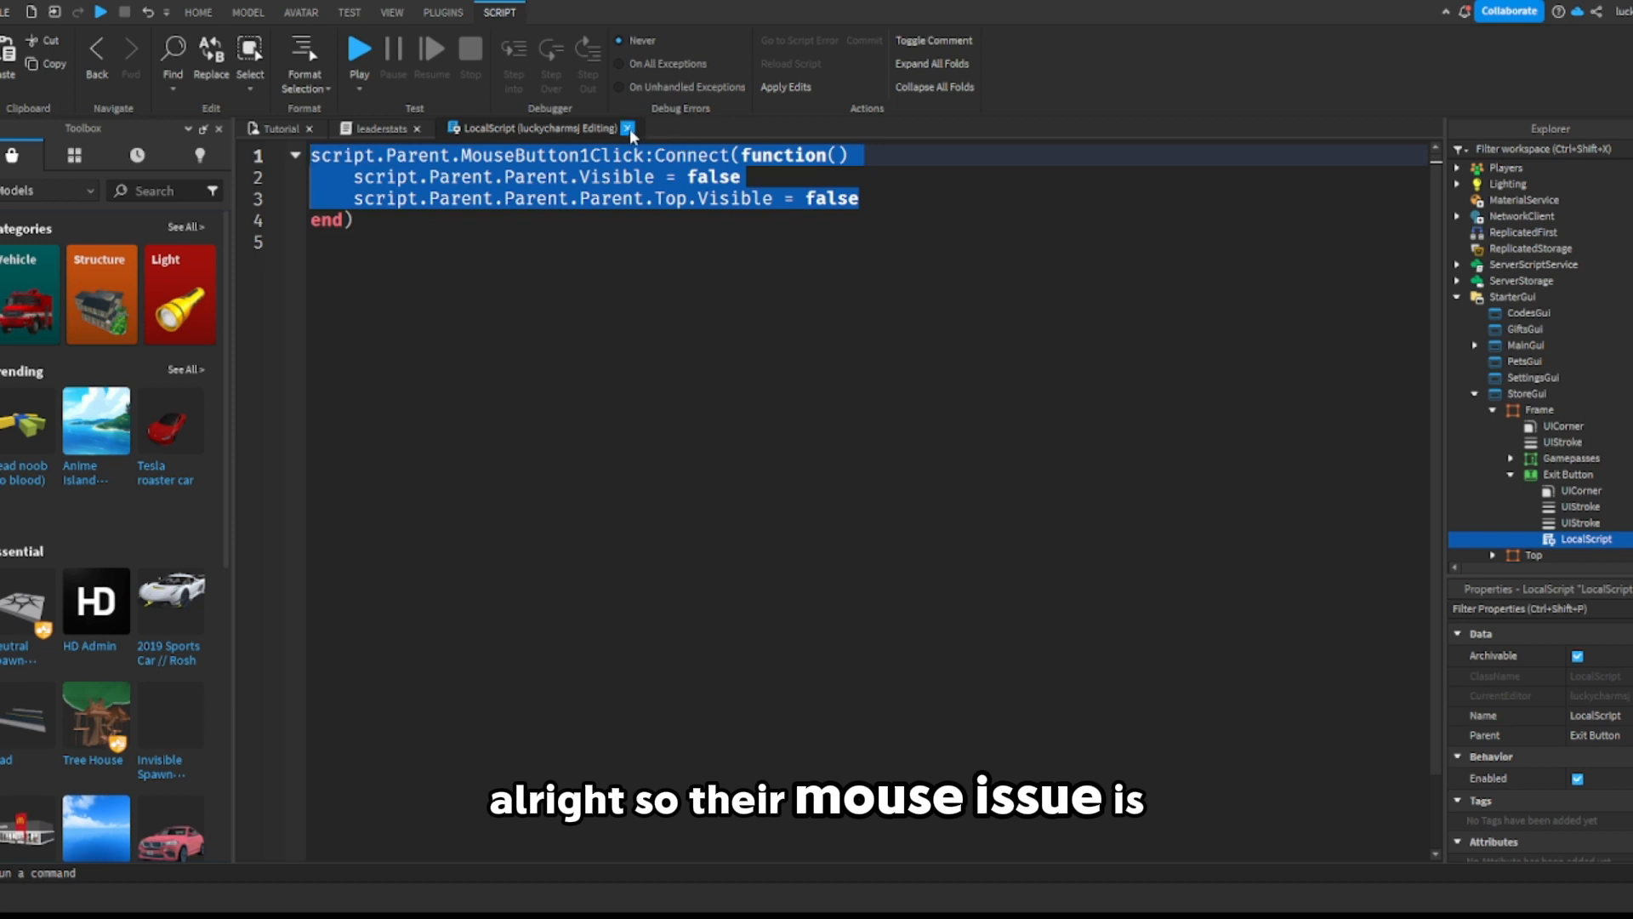
pyautogui.click(628, 129)
# Step: Start a playtest and open the shop with the basket button
pyautogui.click(255, 128)
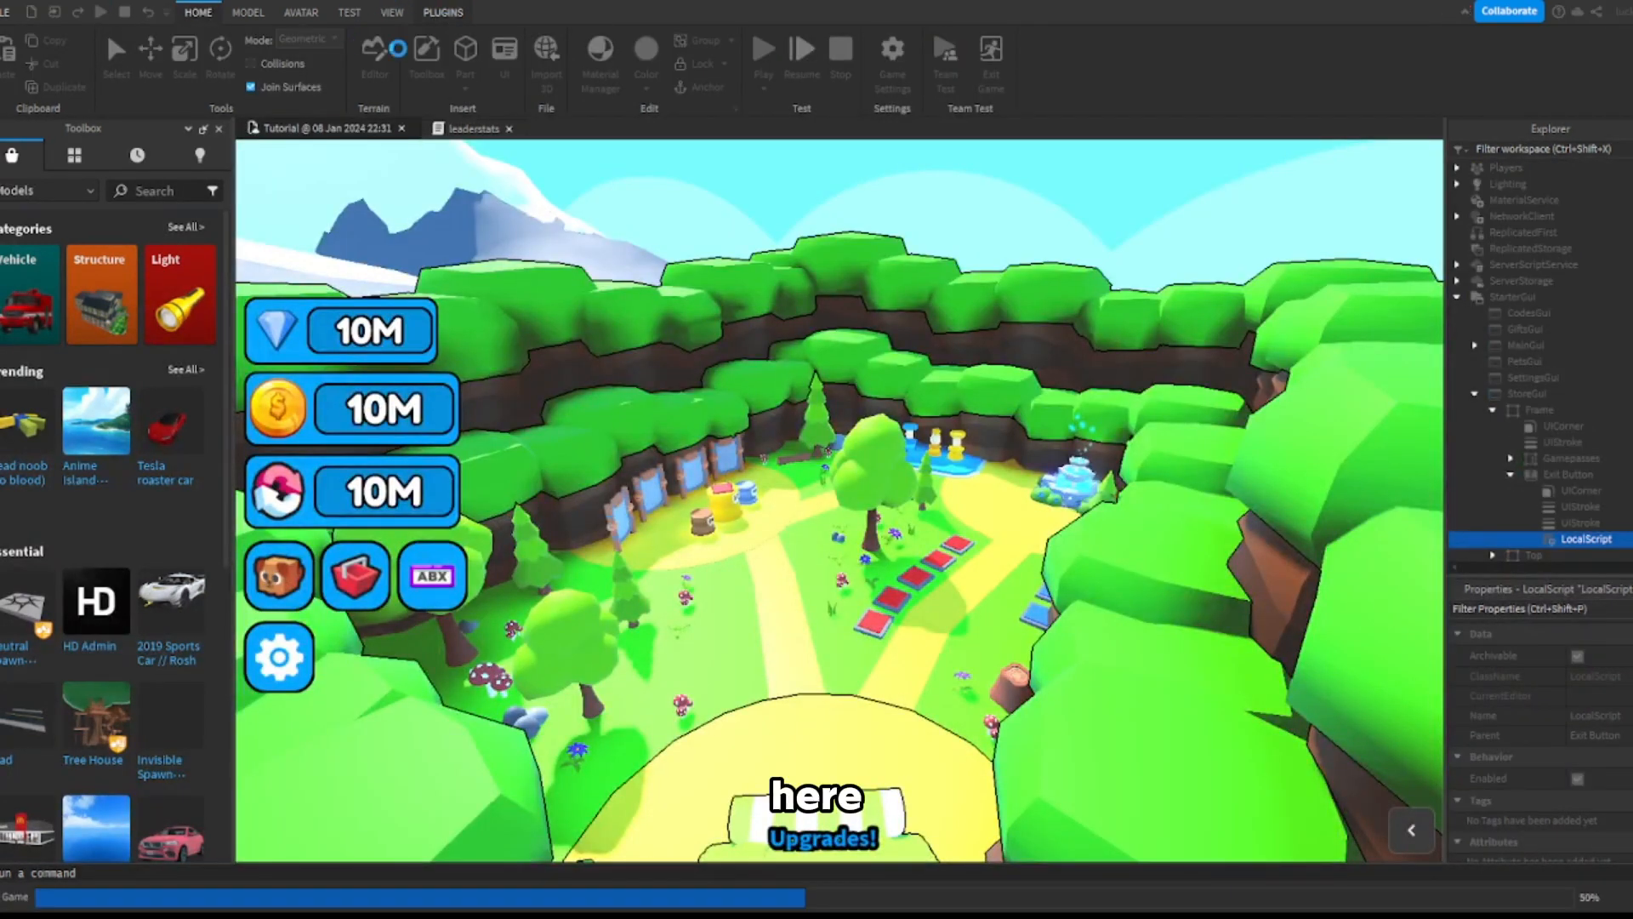
pyautogui.press('F5')
pyautogui.click(392, 12)
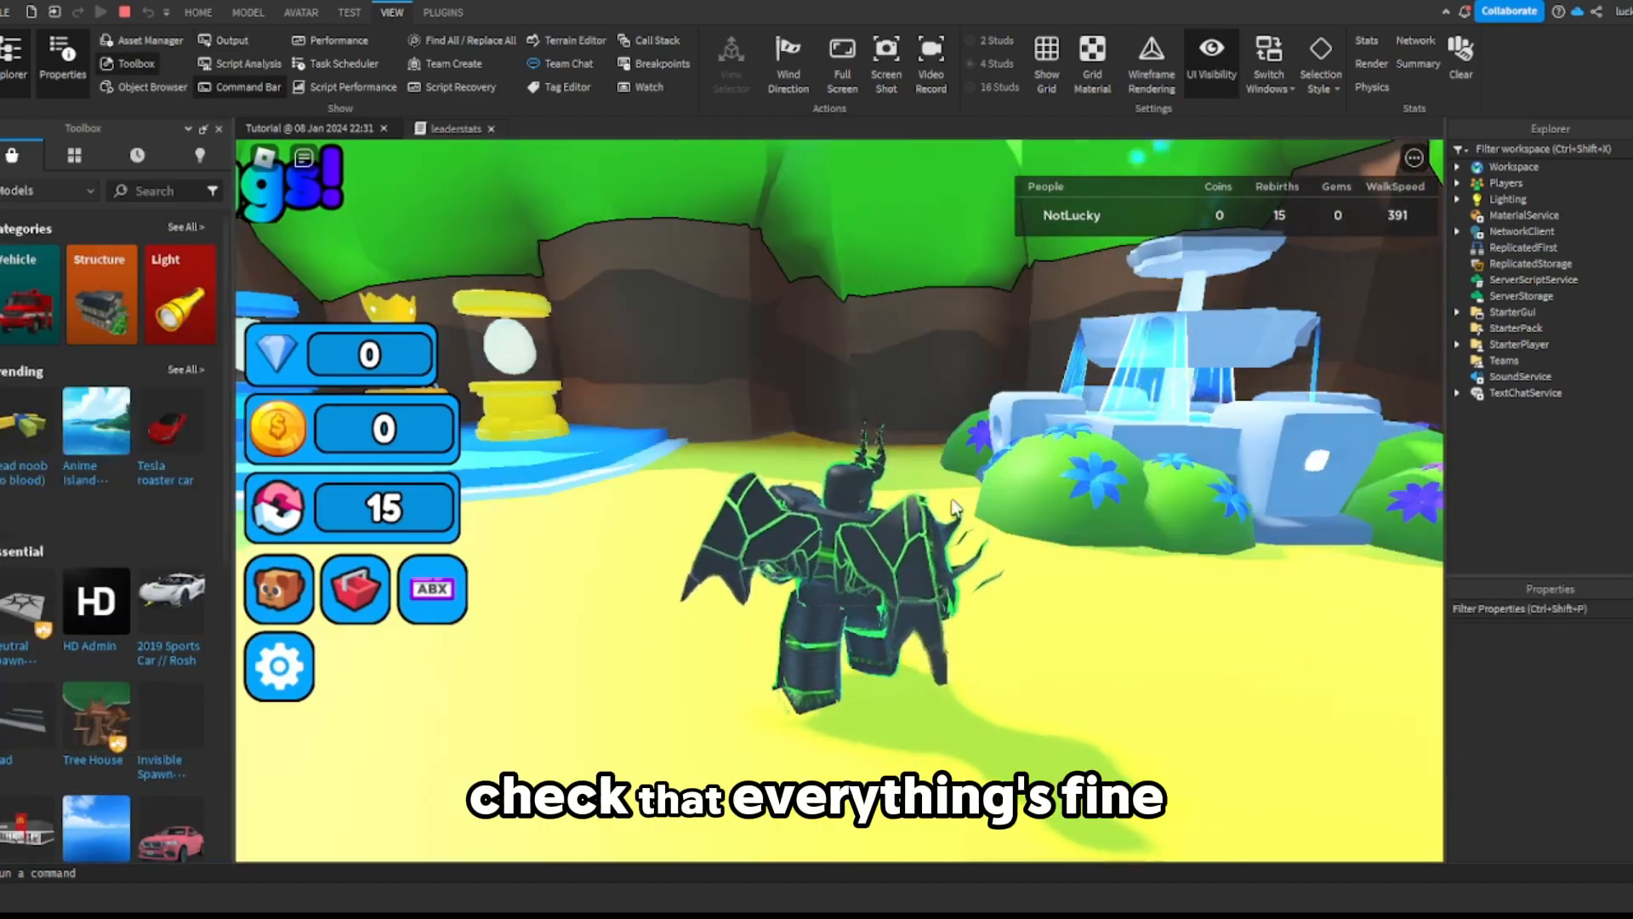
pyautogui.press('w')
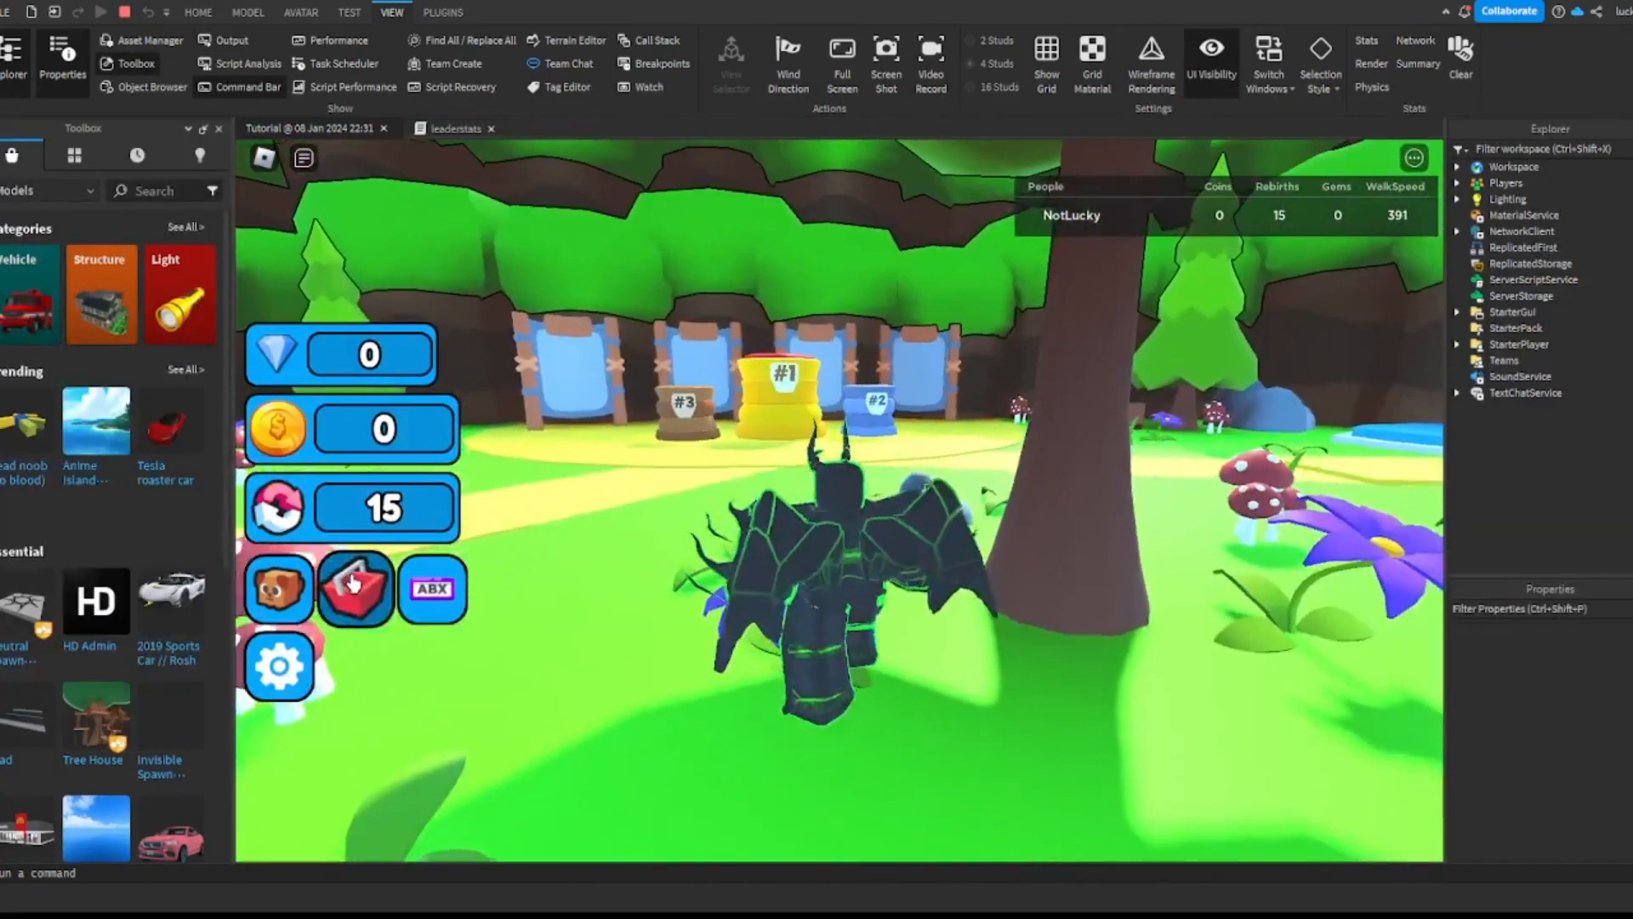
pyautogui.press('s')
pyautogui.click(356, 587)
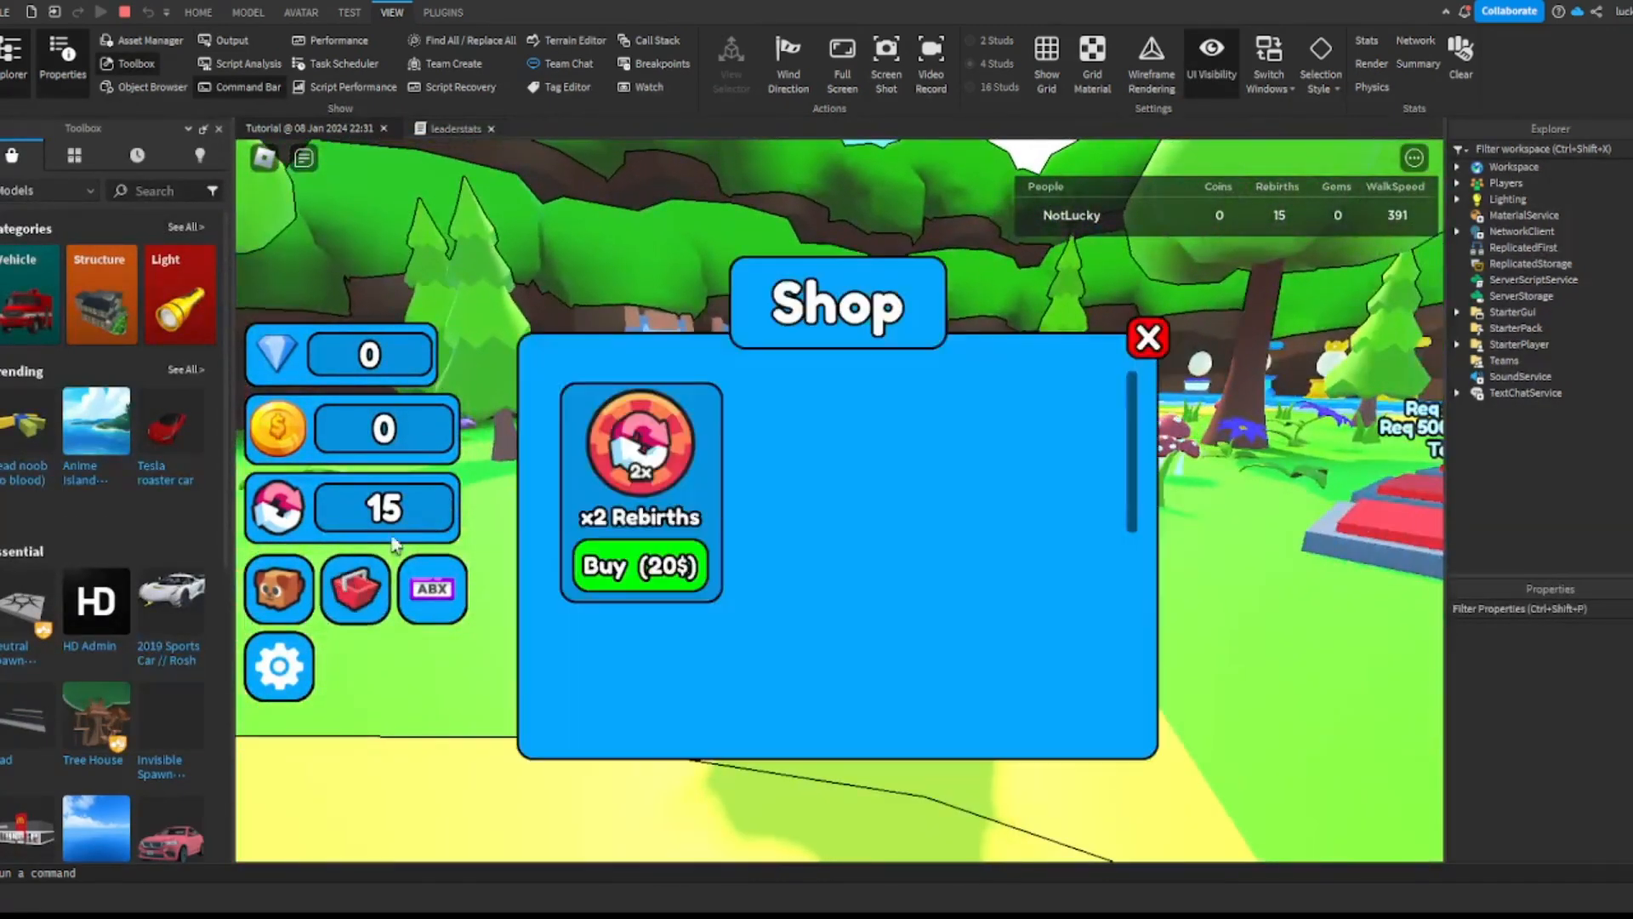
# Step: Test the x2 Rebirths Buy button, dismiss the purchase dialog, and close the shop with its exit button
pyautogui.click(606, 564)
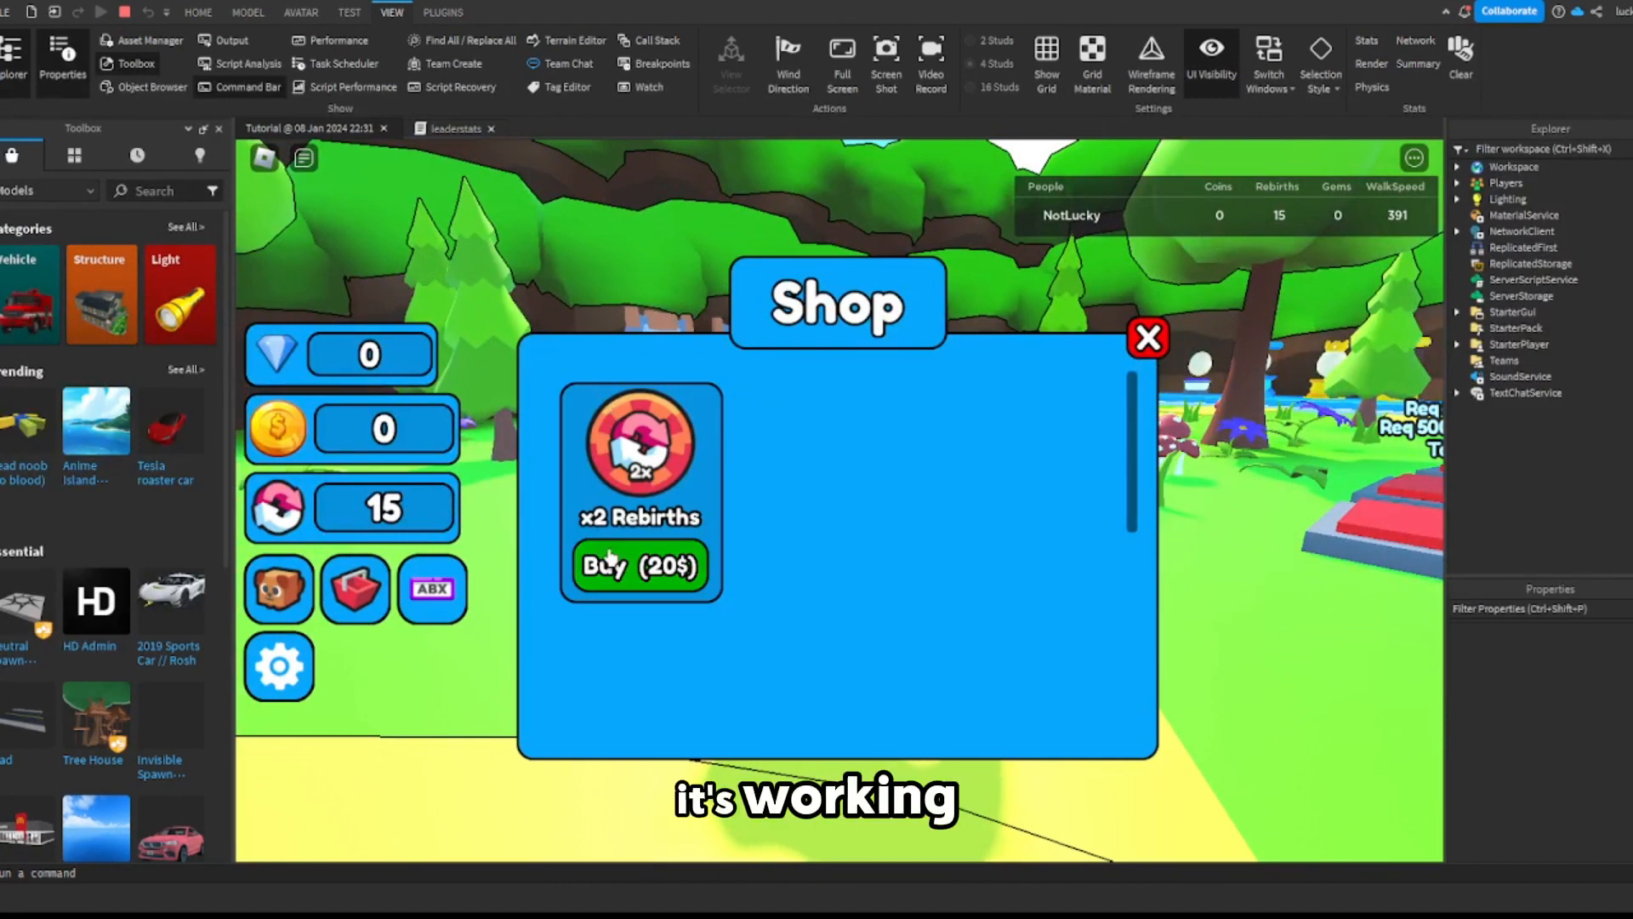
pyautogui.click(839, 541)
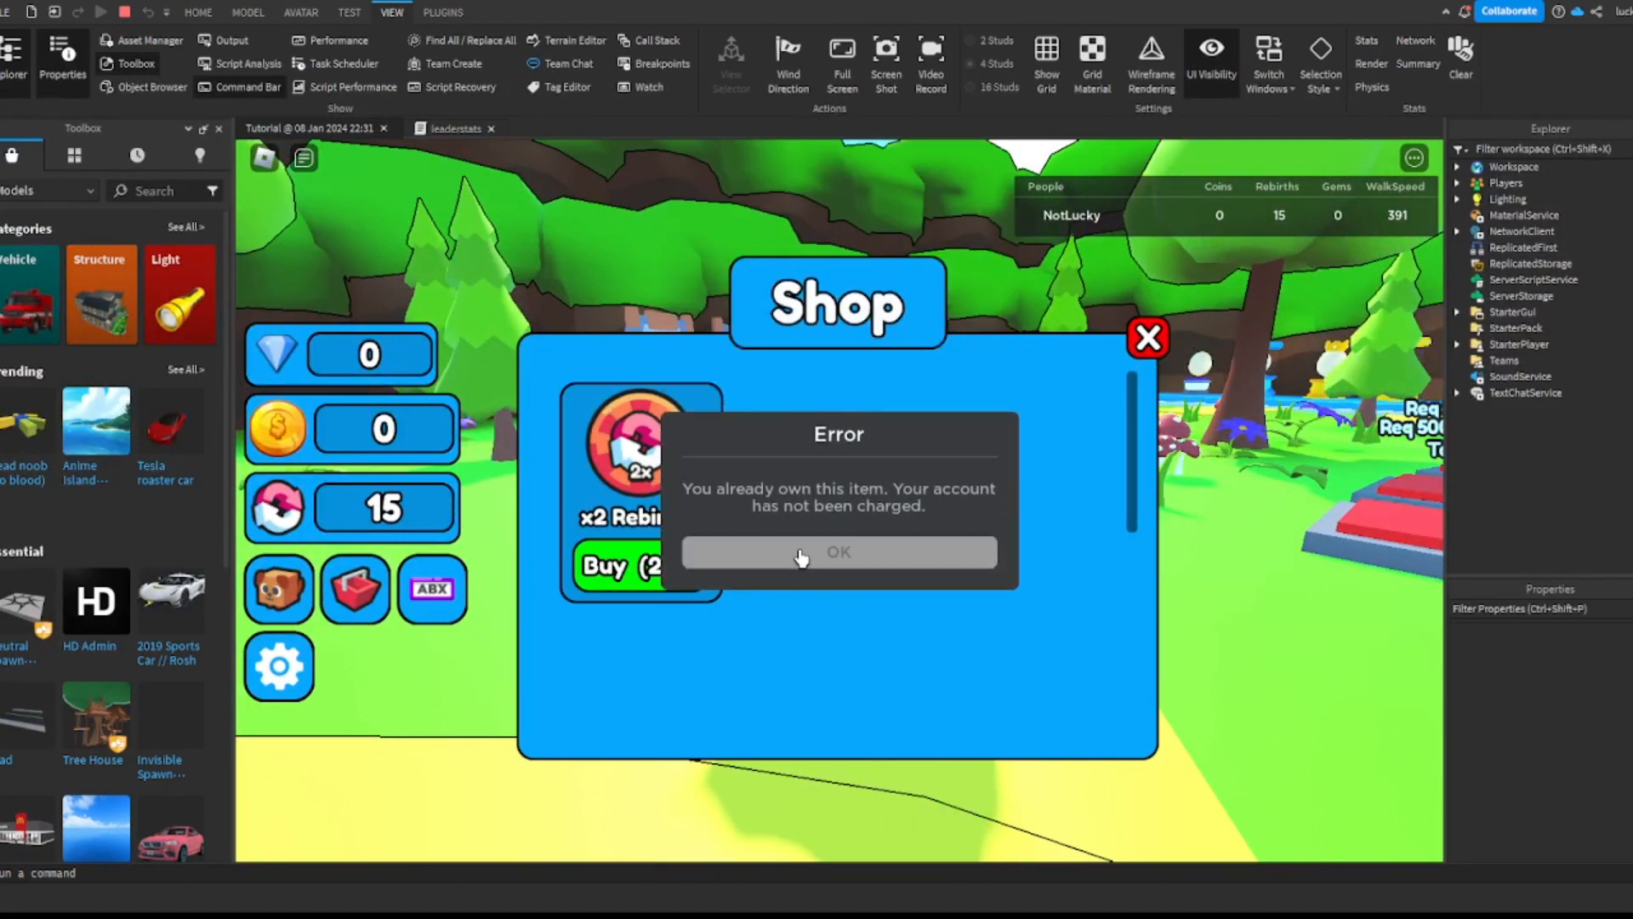
pyautogui.click(1150, 342)
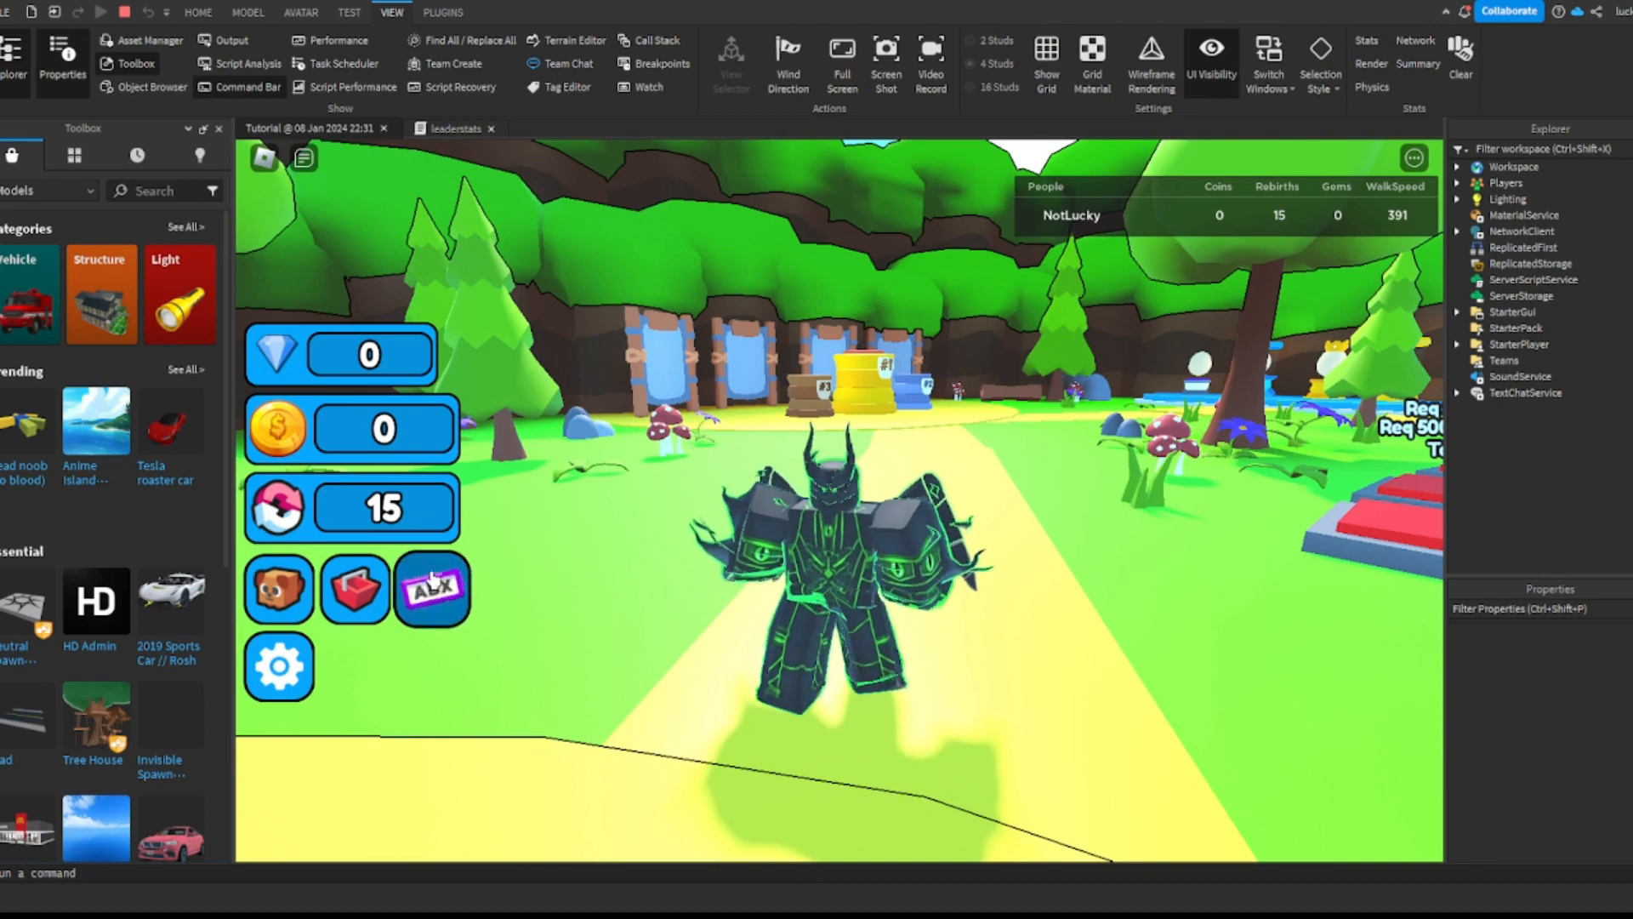
# Step: Run the character around the map to check how it moves in the playtest
pyautogui.press('w')
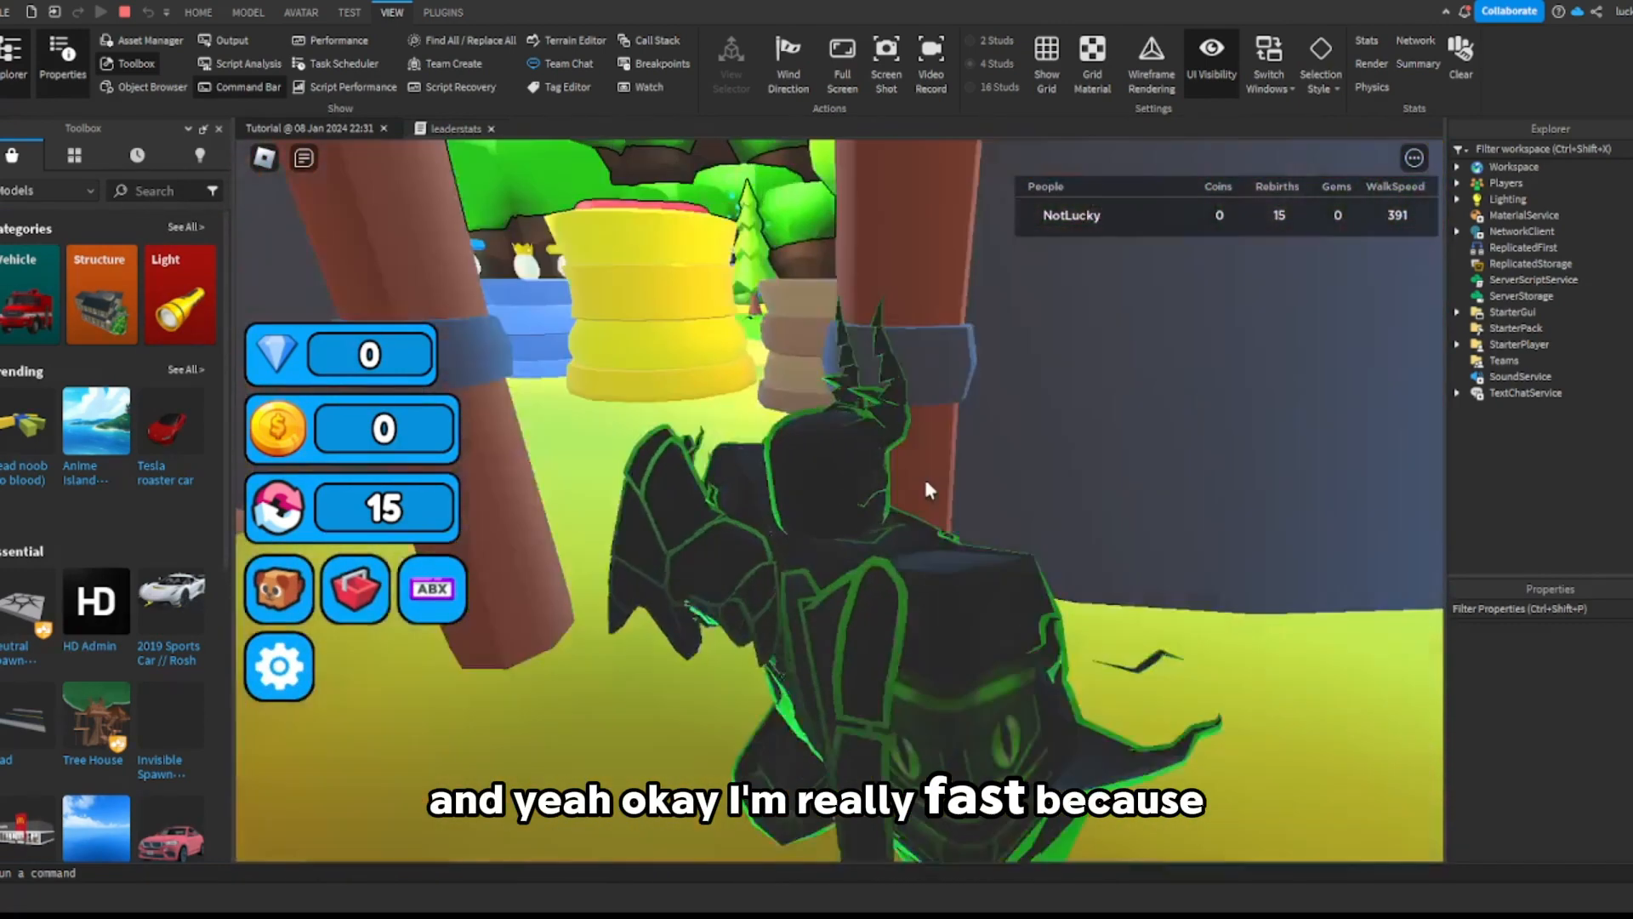
pyautogui.press('w')
pyautogui.press('w')
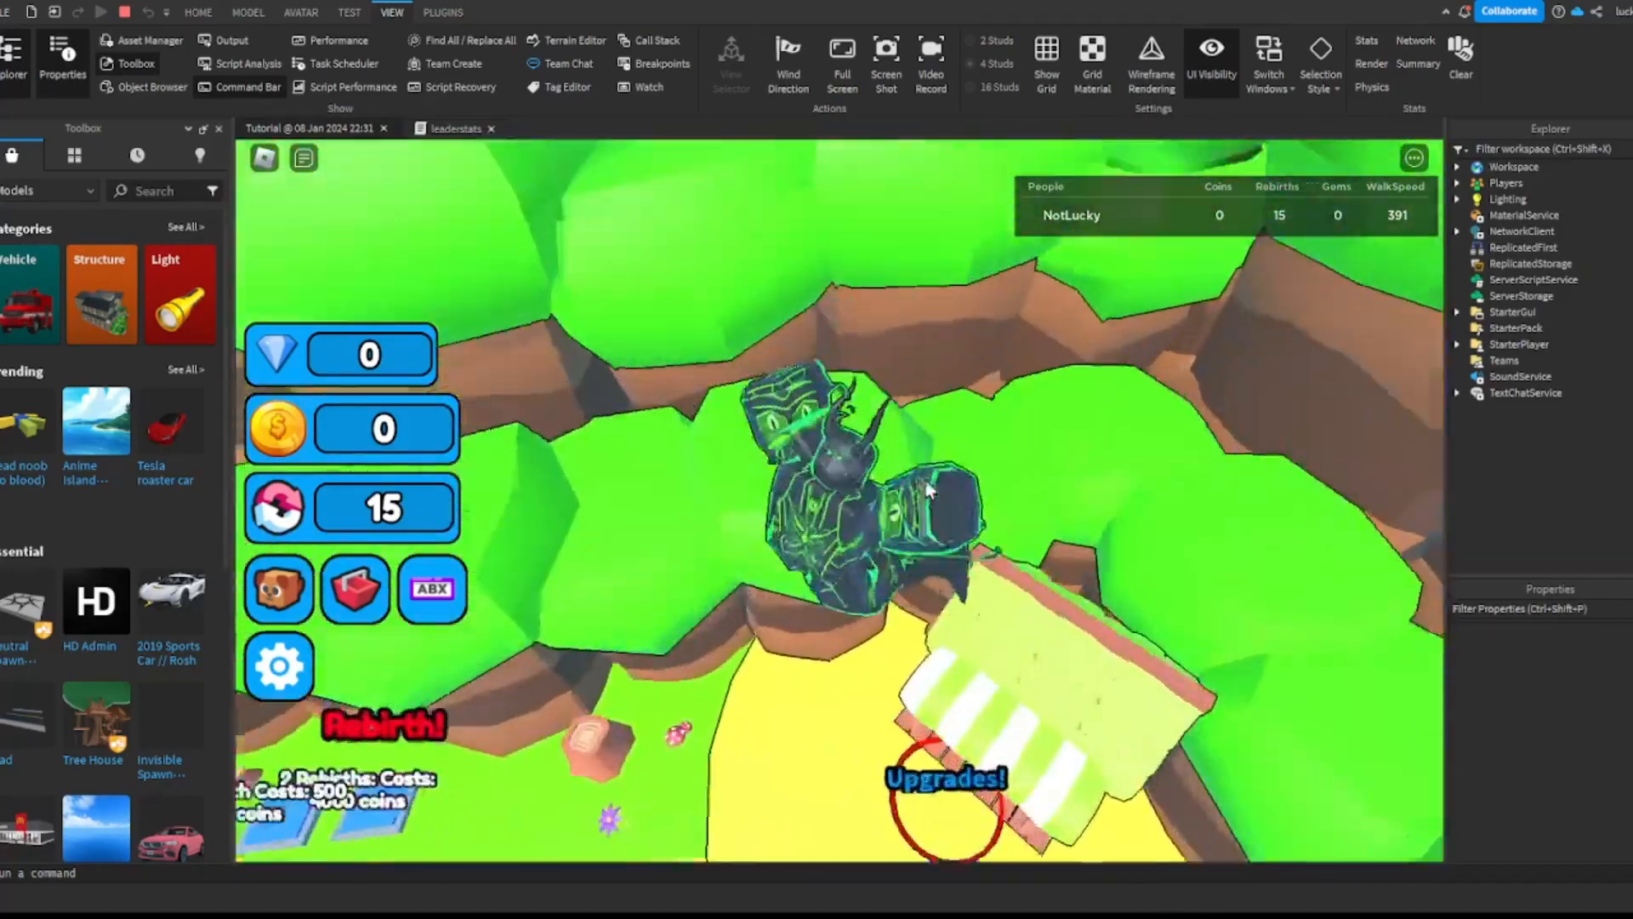
pyautogui.moveTo(926, 481); pyautogui.dragTo(925, 481, button='right')
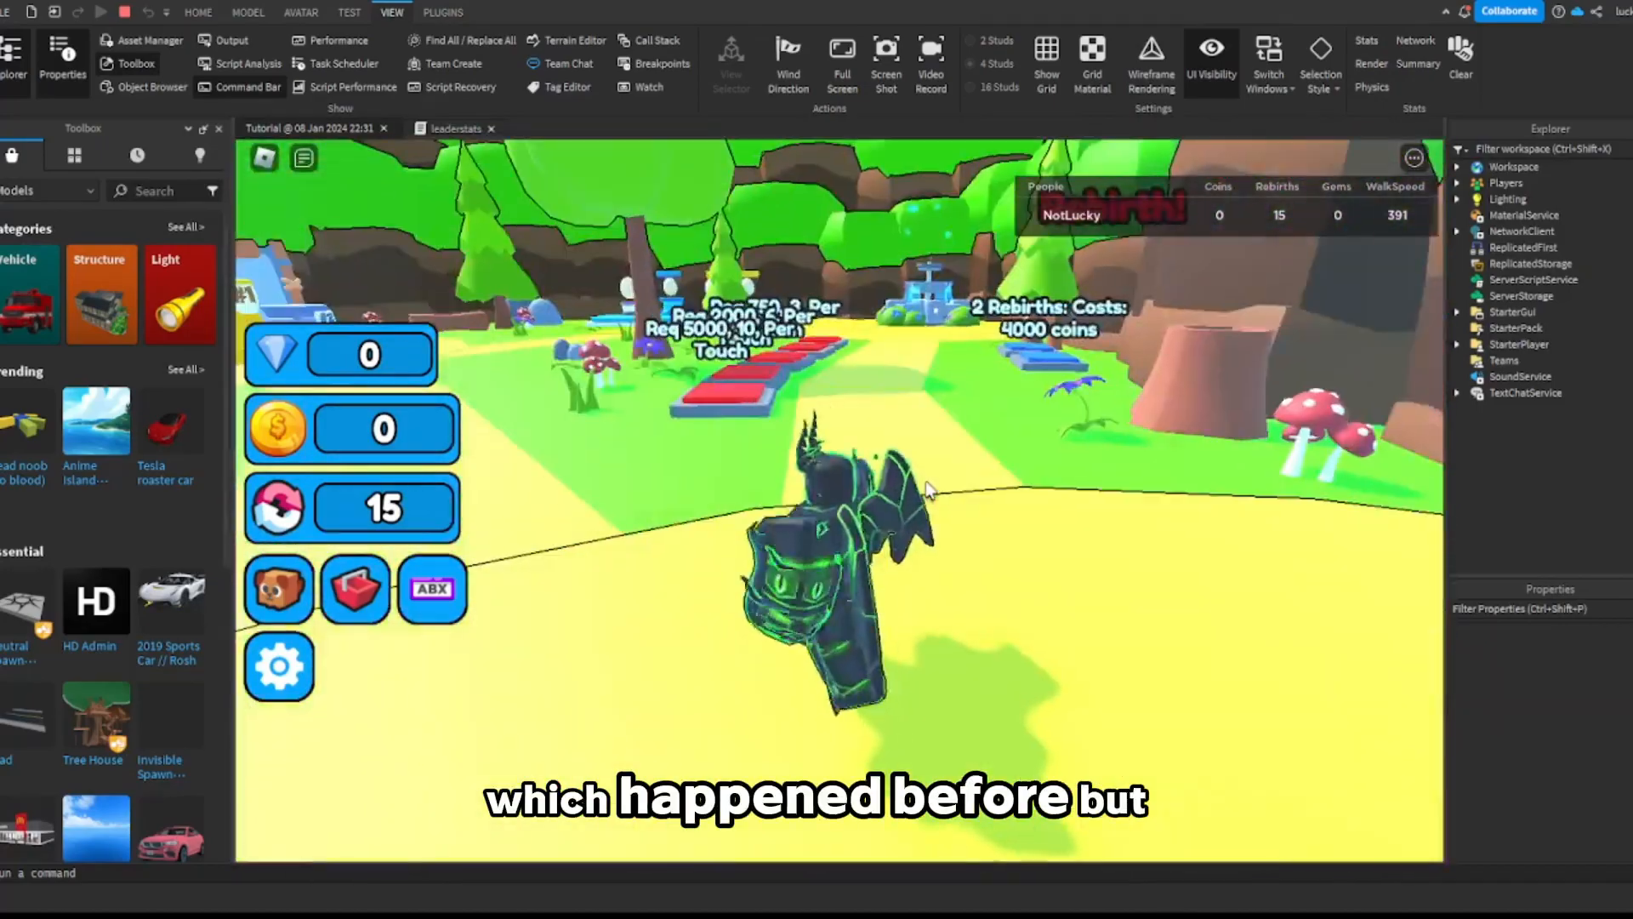
pyautogui.press('w')
pyautogui.press('w')
pyautogui.press('a')
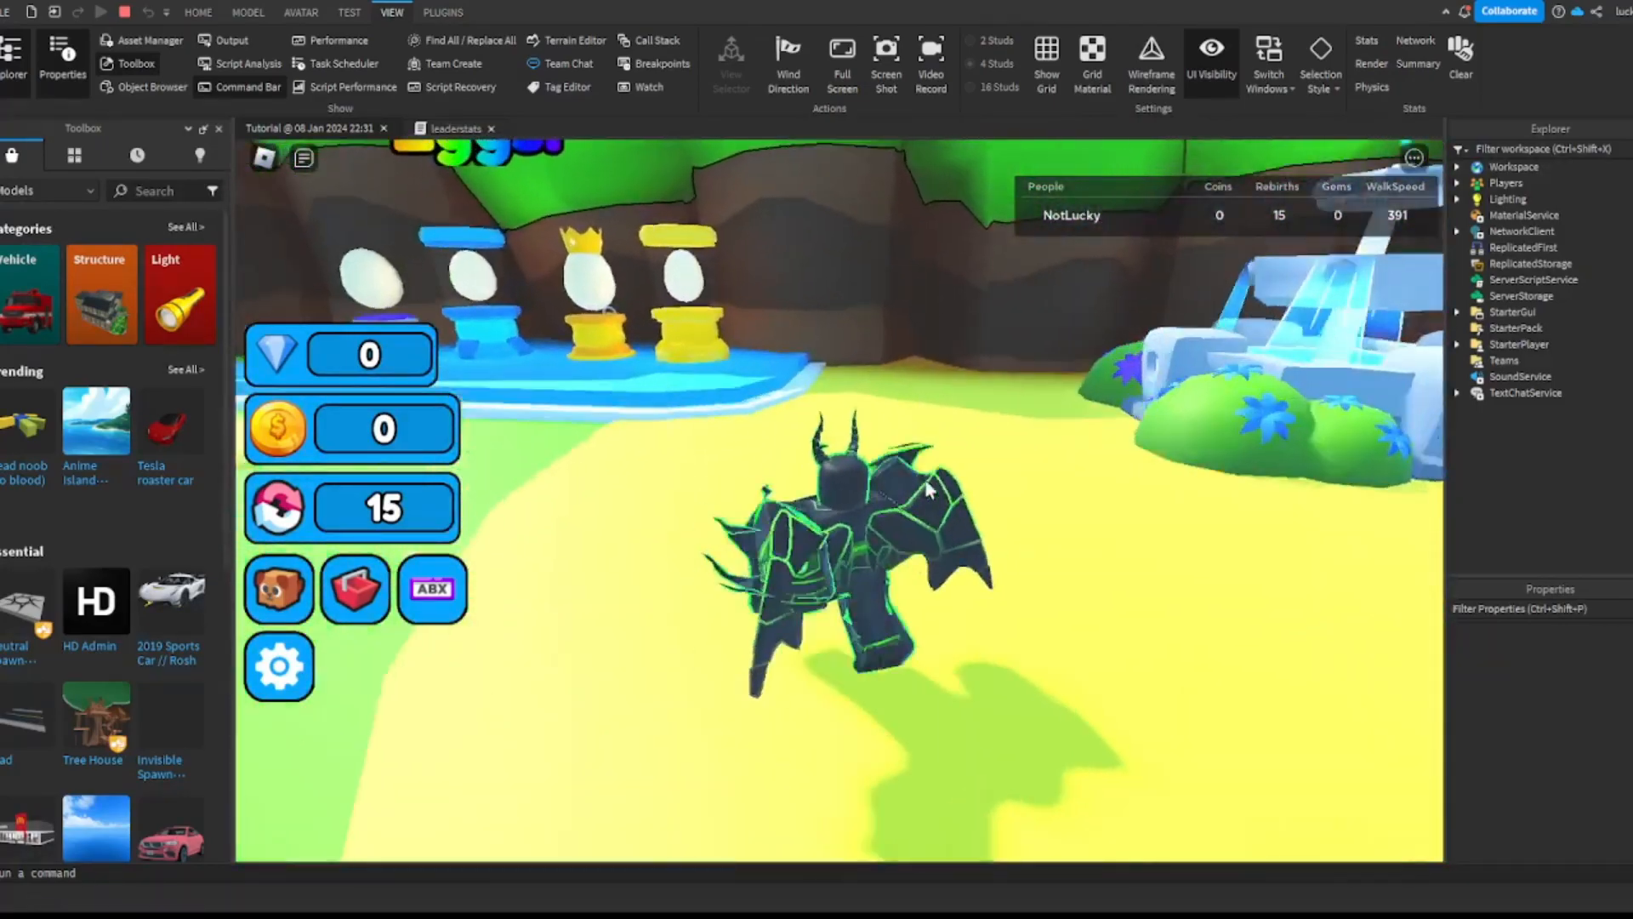
pyautogui.press('s')
pyautogui.moveTo(928, 490); pyautogui.dragTo(929, 490, button='right')
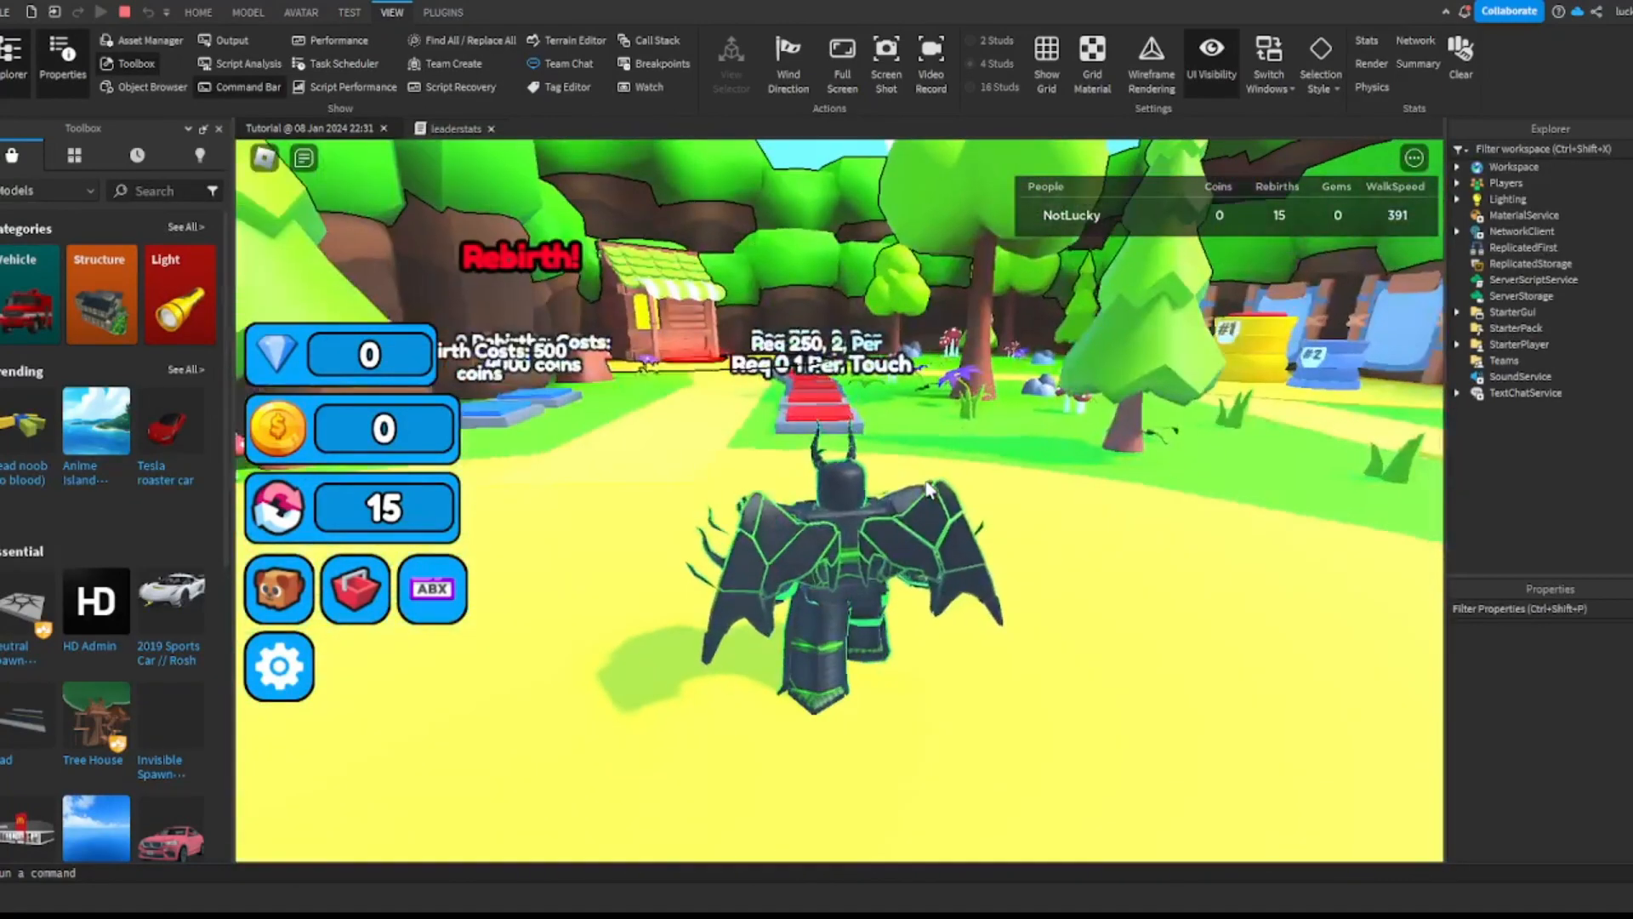
# Step: Reopen the shop near the Upgrades stall and close it with its exit button
pyautogui.press('w')
pyautogui.press('w')
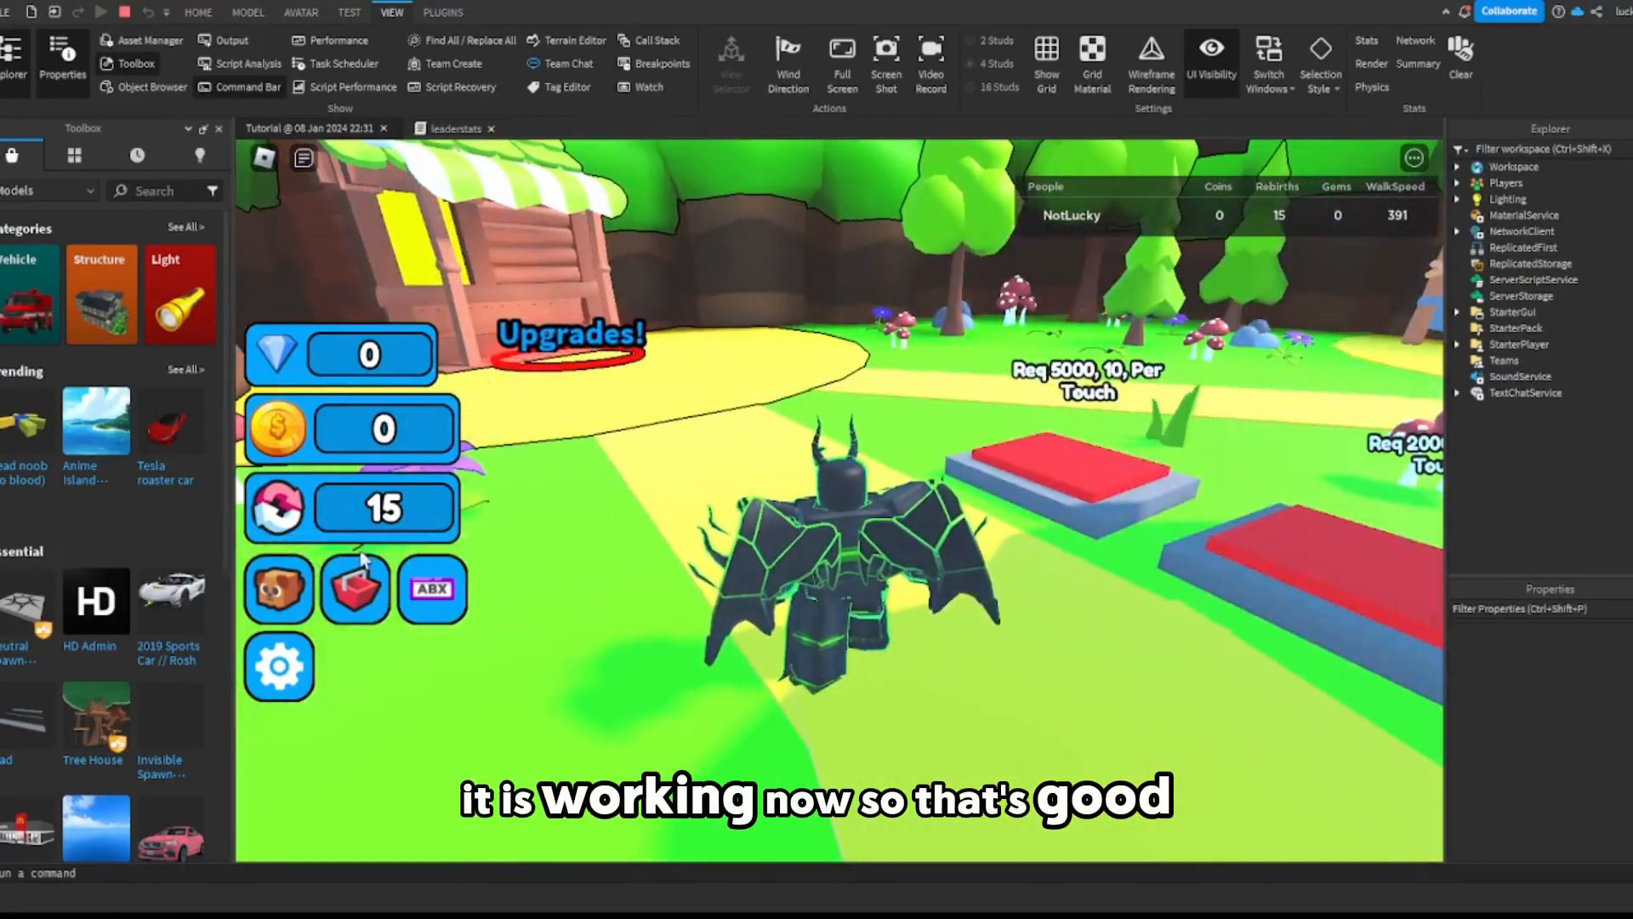
pyautogui.click(356, 589)
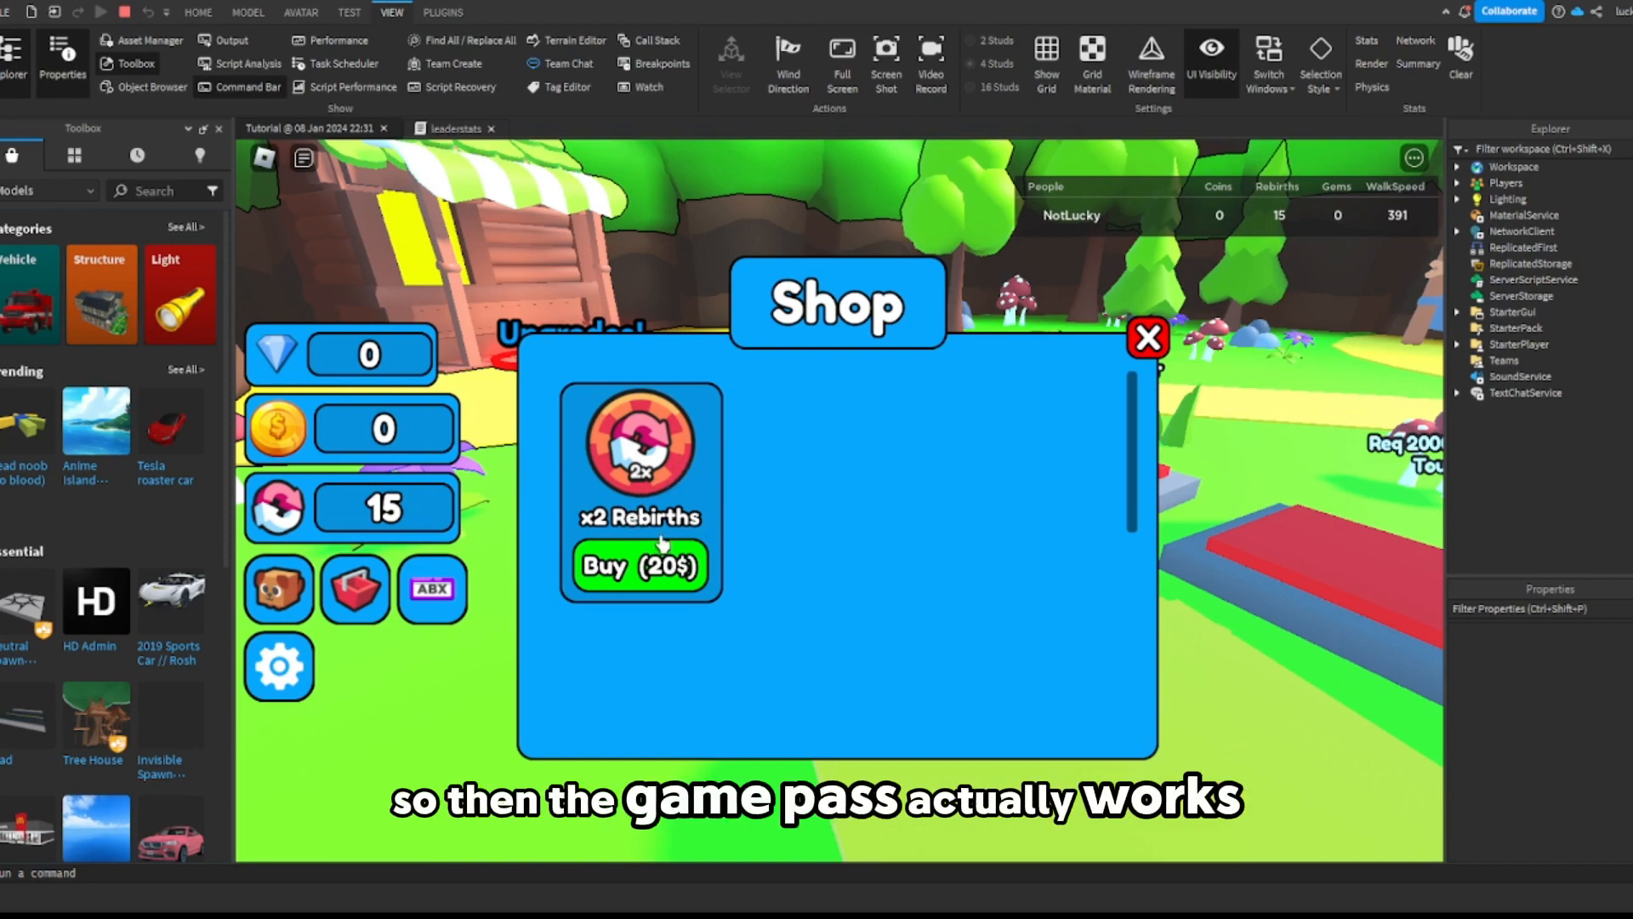
pyautogui.click(1149, 338)
# Step: Run past the rebirth pads, collect coins by repeatedly crossing the Req 0 touch button, and end the playtest
pyautogui.press('w')
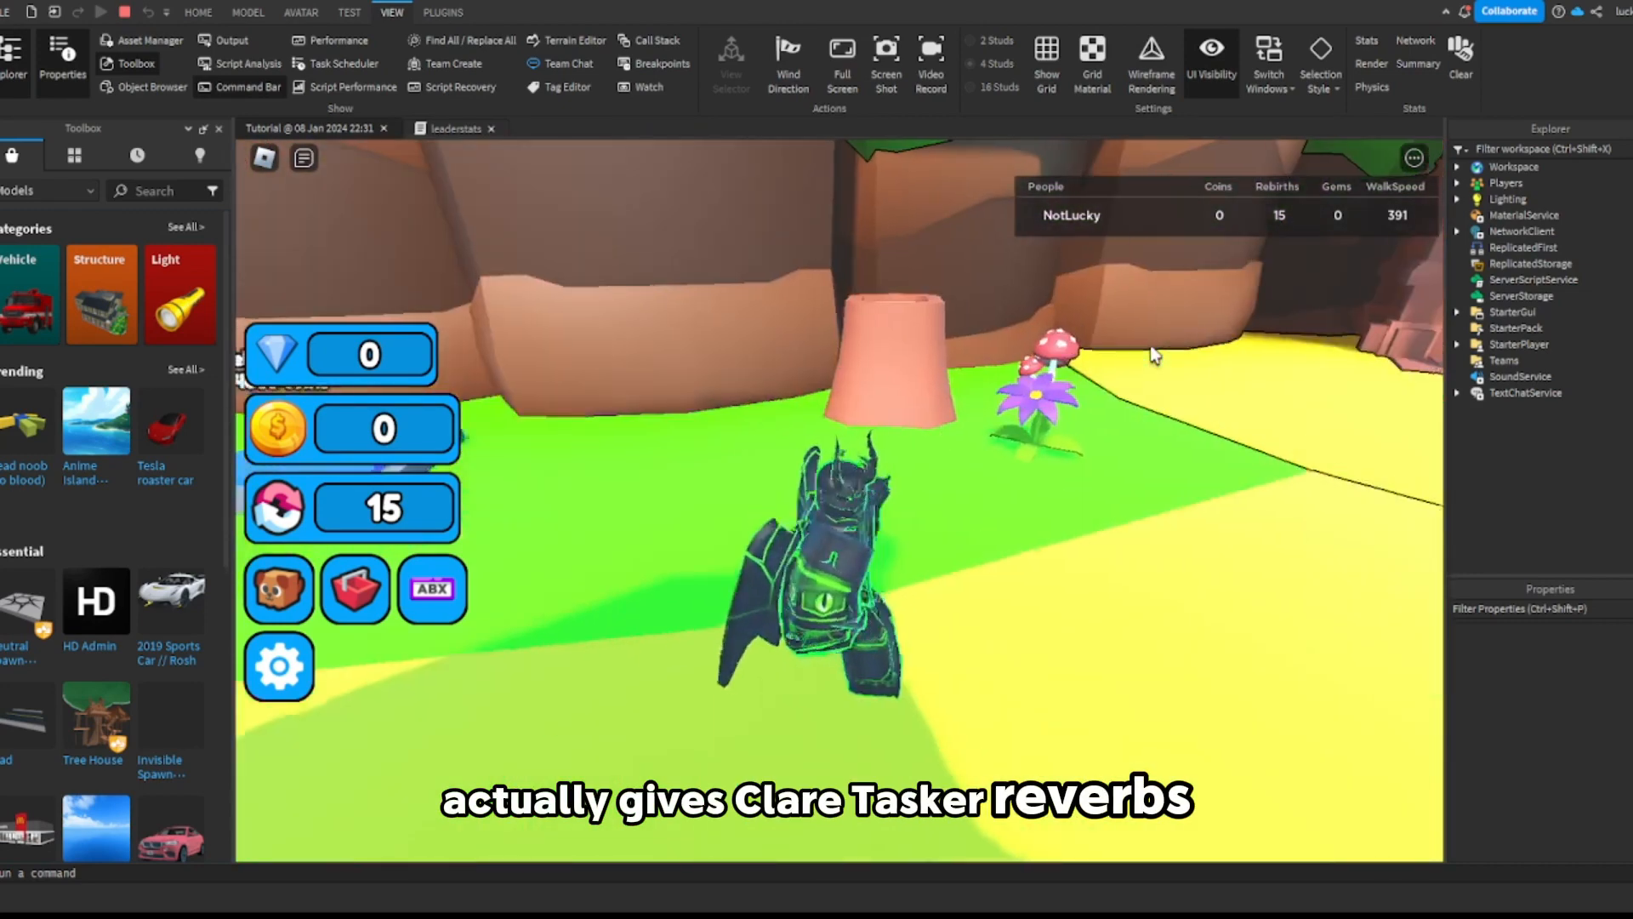
pyautogui.press('w')
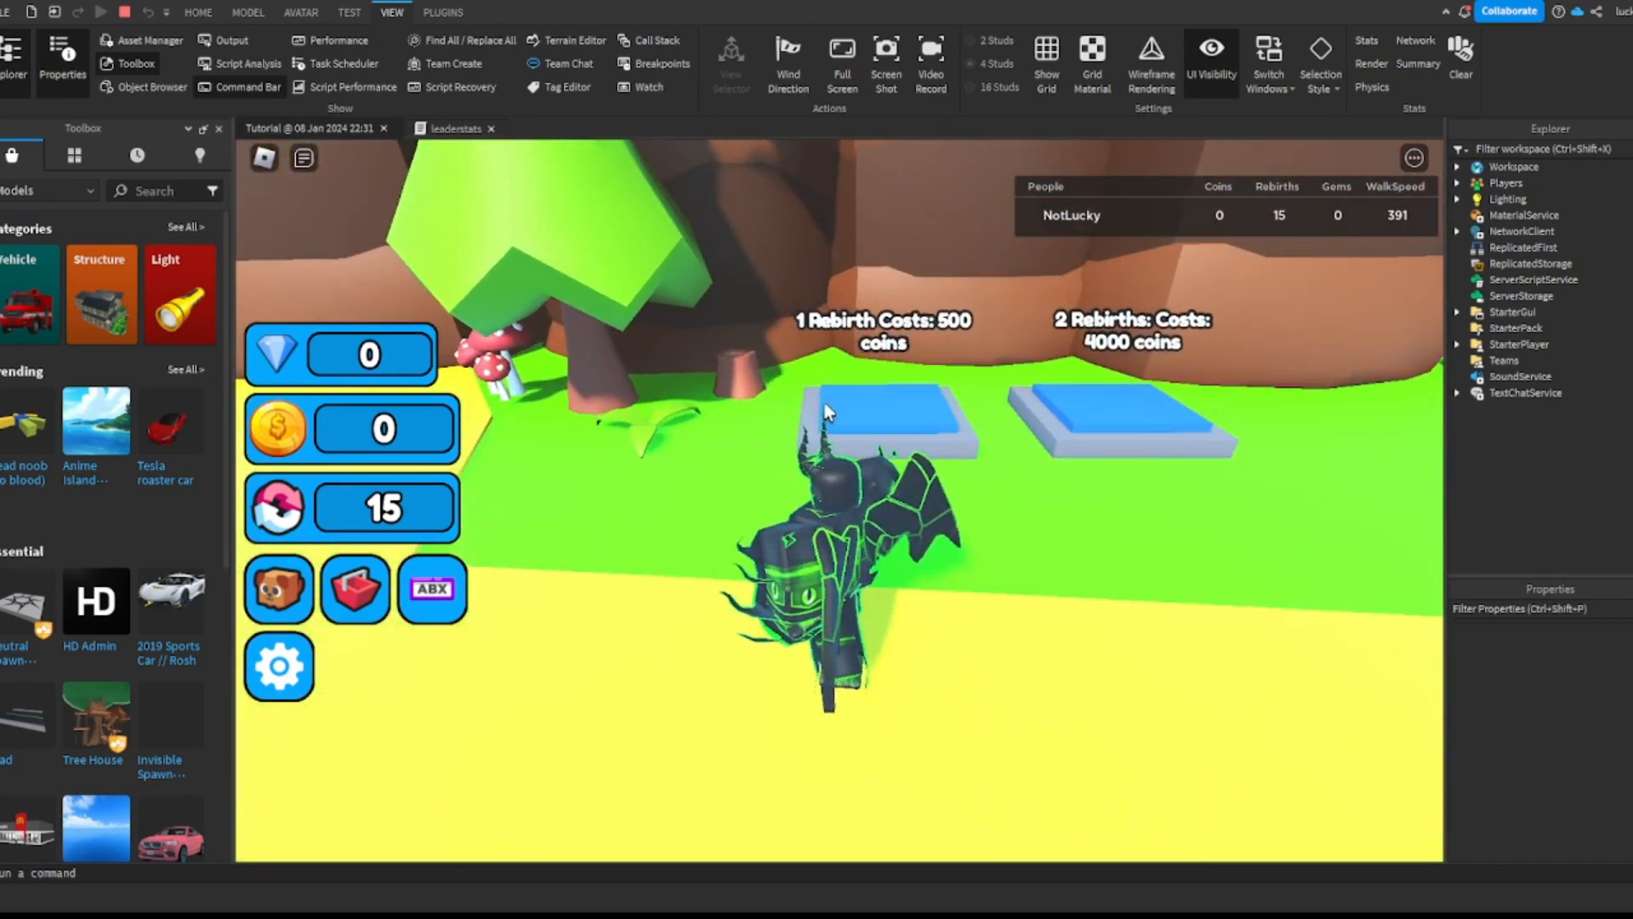
pyautogui.moveTo(826, 406); pyautogui.dragTo(825, 406, button='right')
pyautogui.press('d')
pyautogui.press('a')
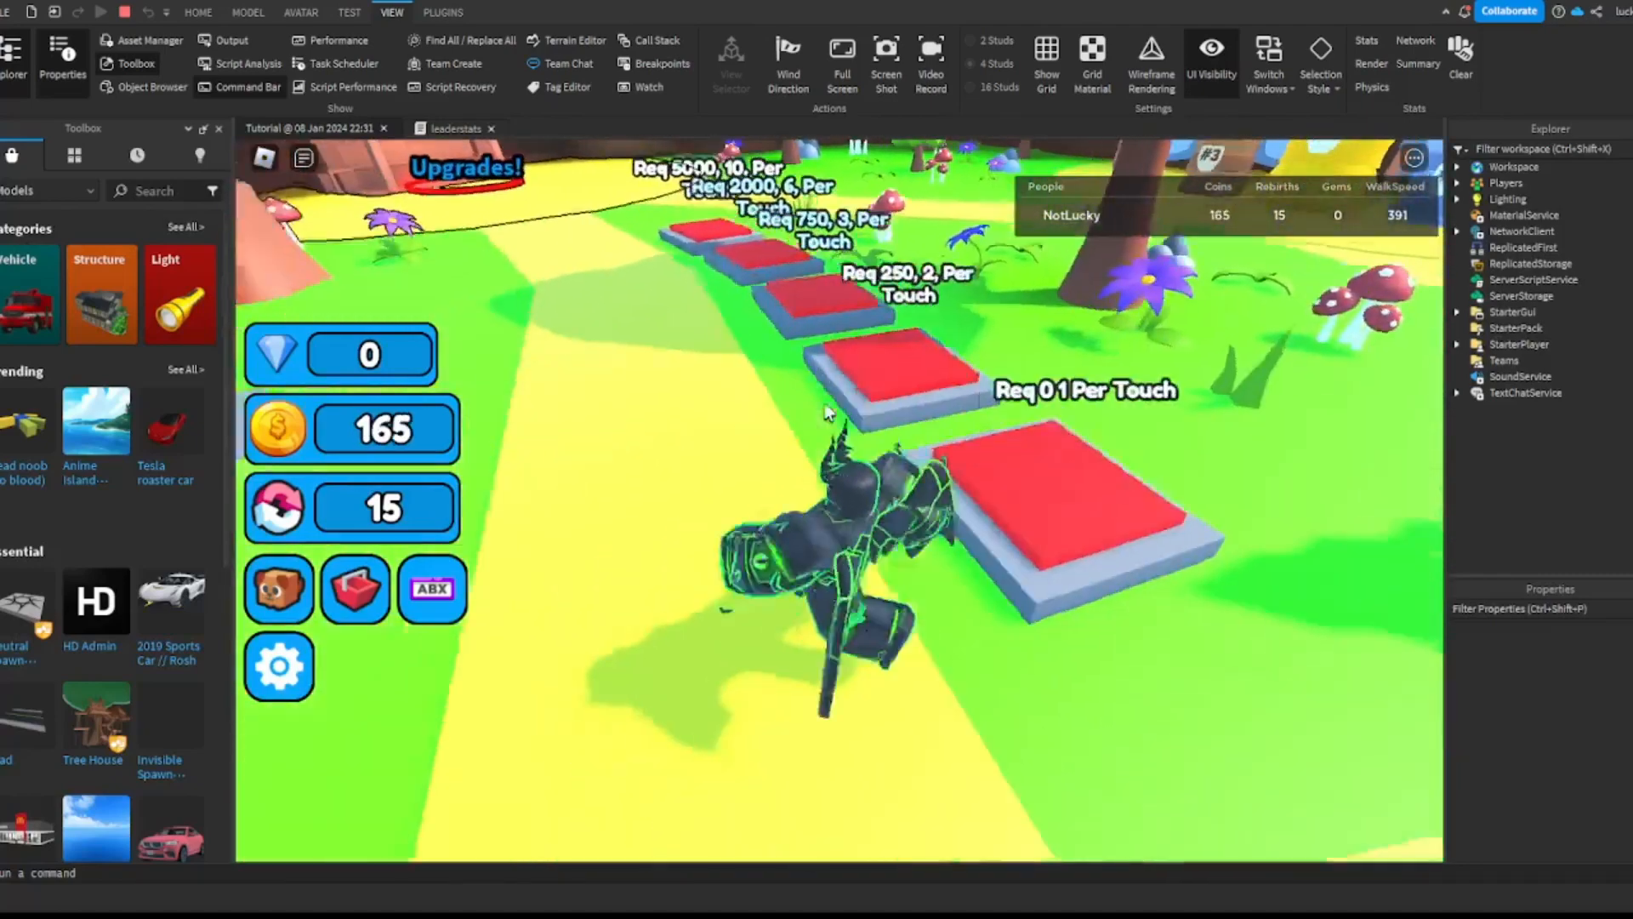
pyautogui.press('d')
pyautogui.press('a')
pyautogui.press('d')
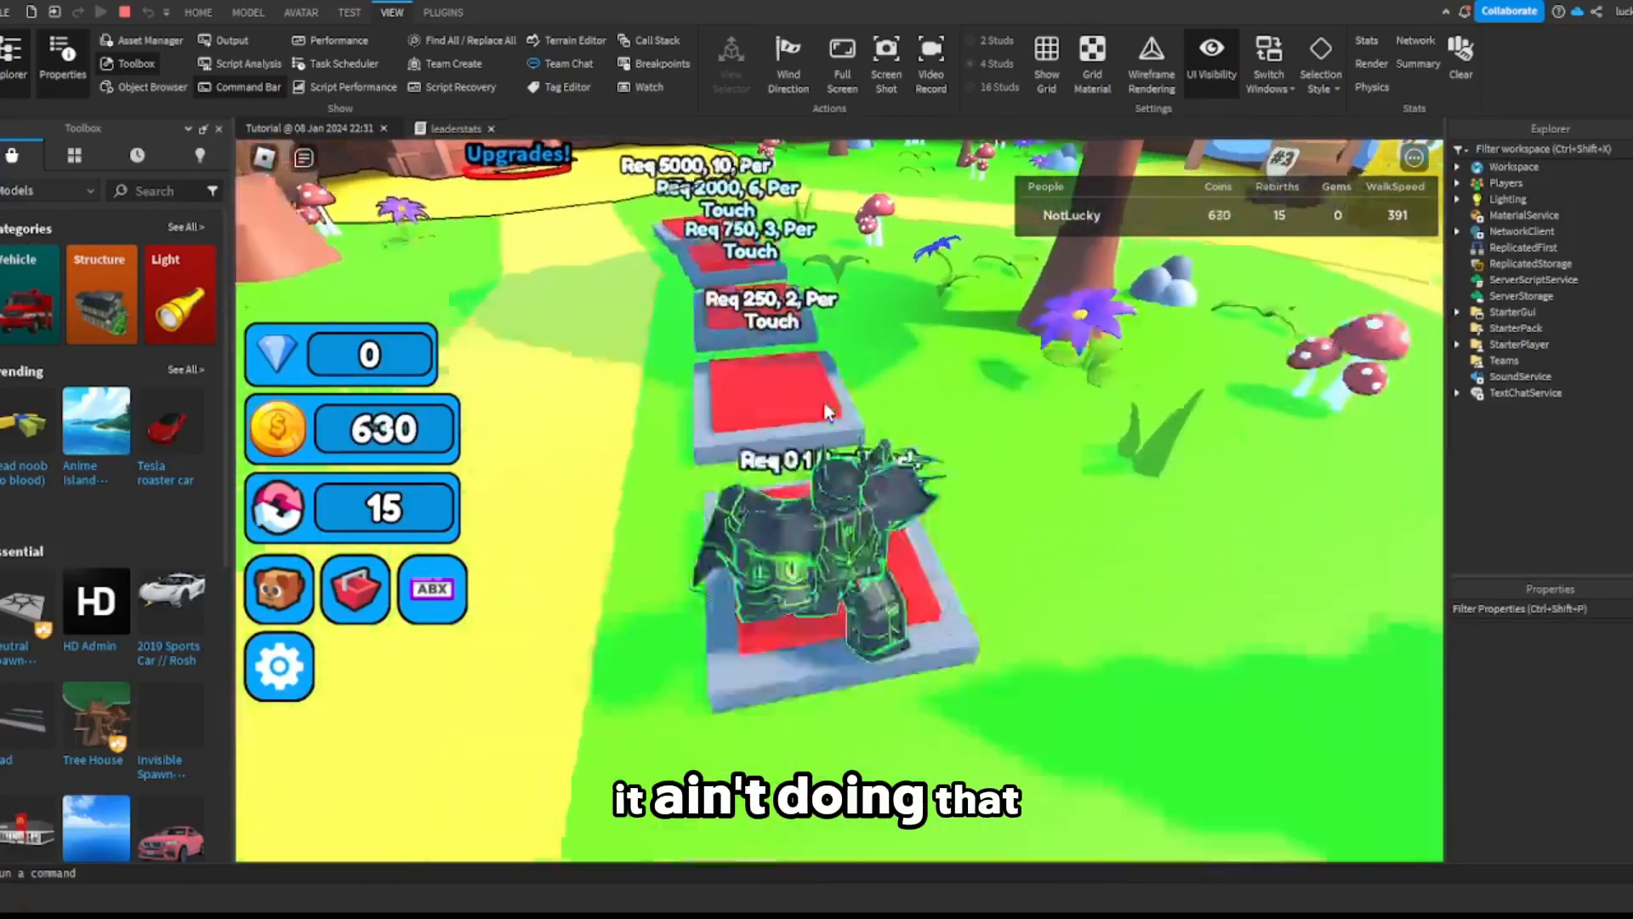
pyautogui.press('a')
pyautogui.moveTo(825, 406); pyautogui.dragTo(886, 375, button='right')
pyautogui.press('w')
pyautogui.press('a')
pyautogui.press('d')
pyautogui.press('s')
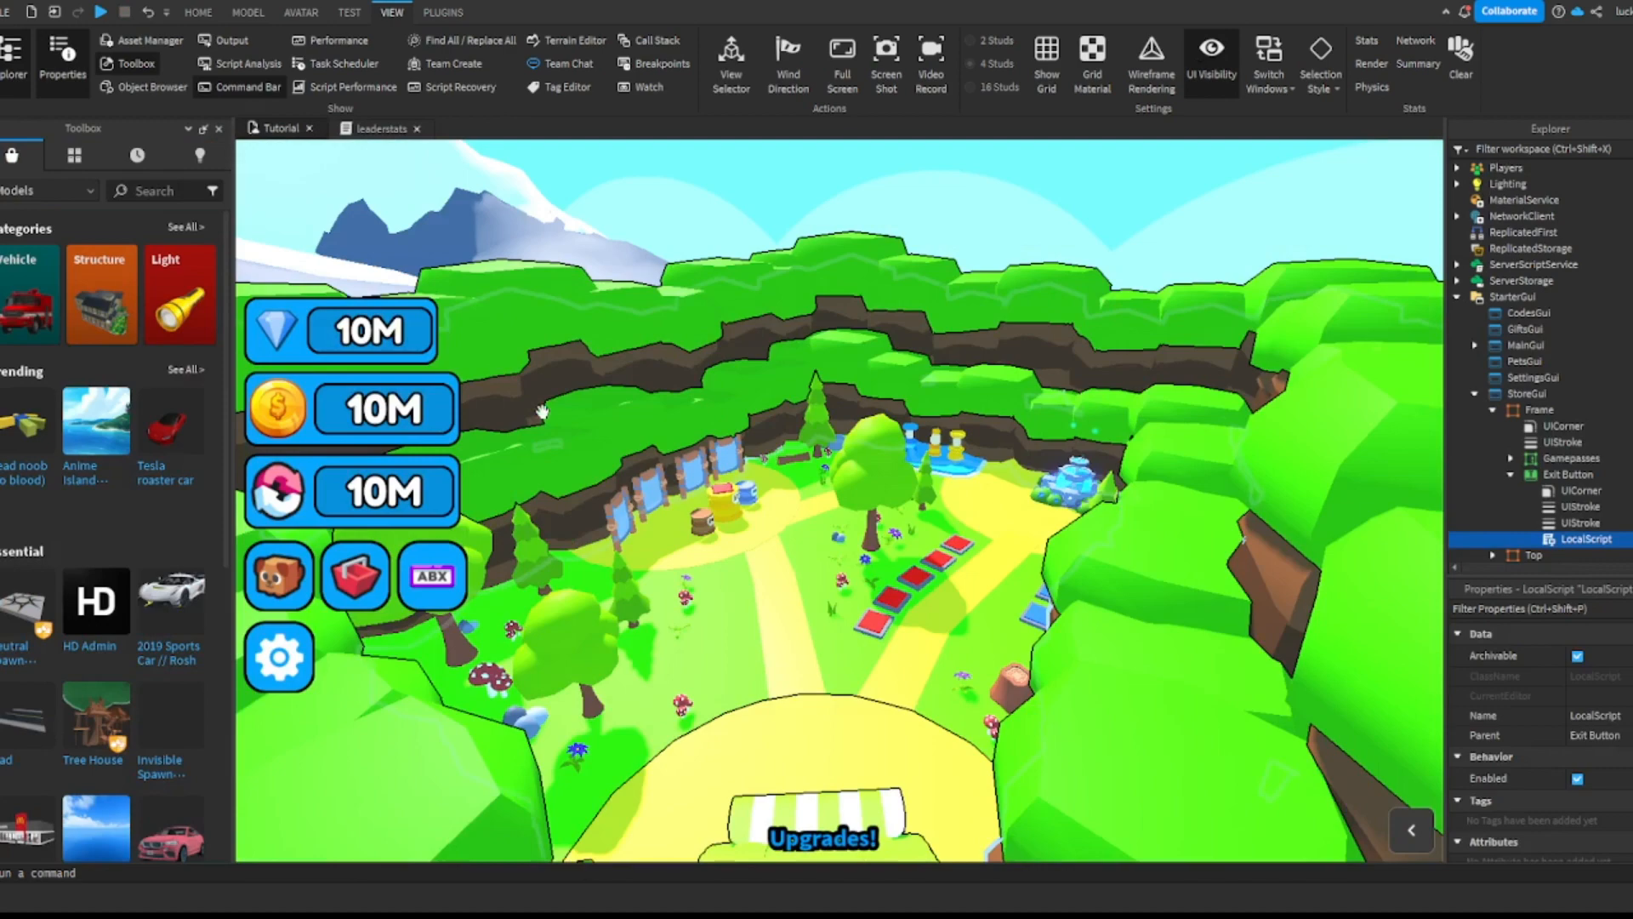
# Step: Select model 1 in the Rebirth Buttons folder, the 500-coin rebirth pad, and insert a BoolValue into it
pyautogui.scroll(10, 805, 443)
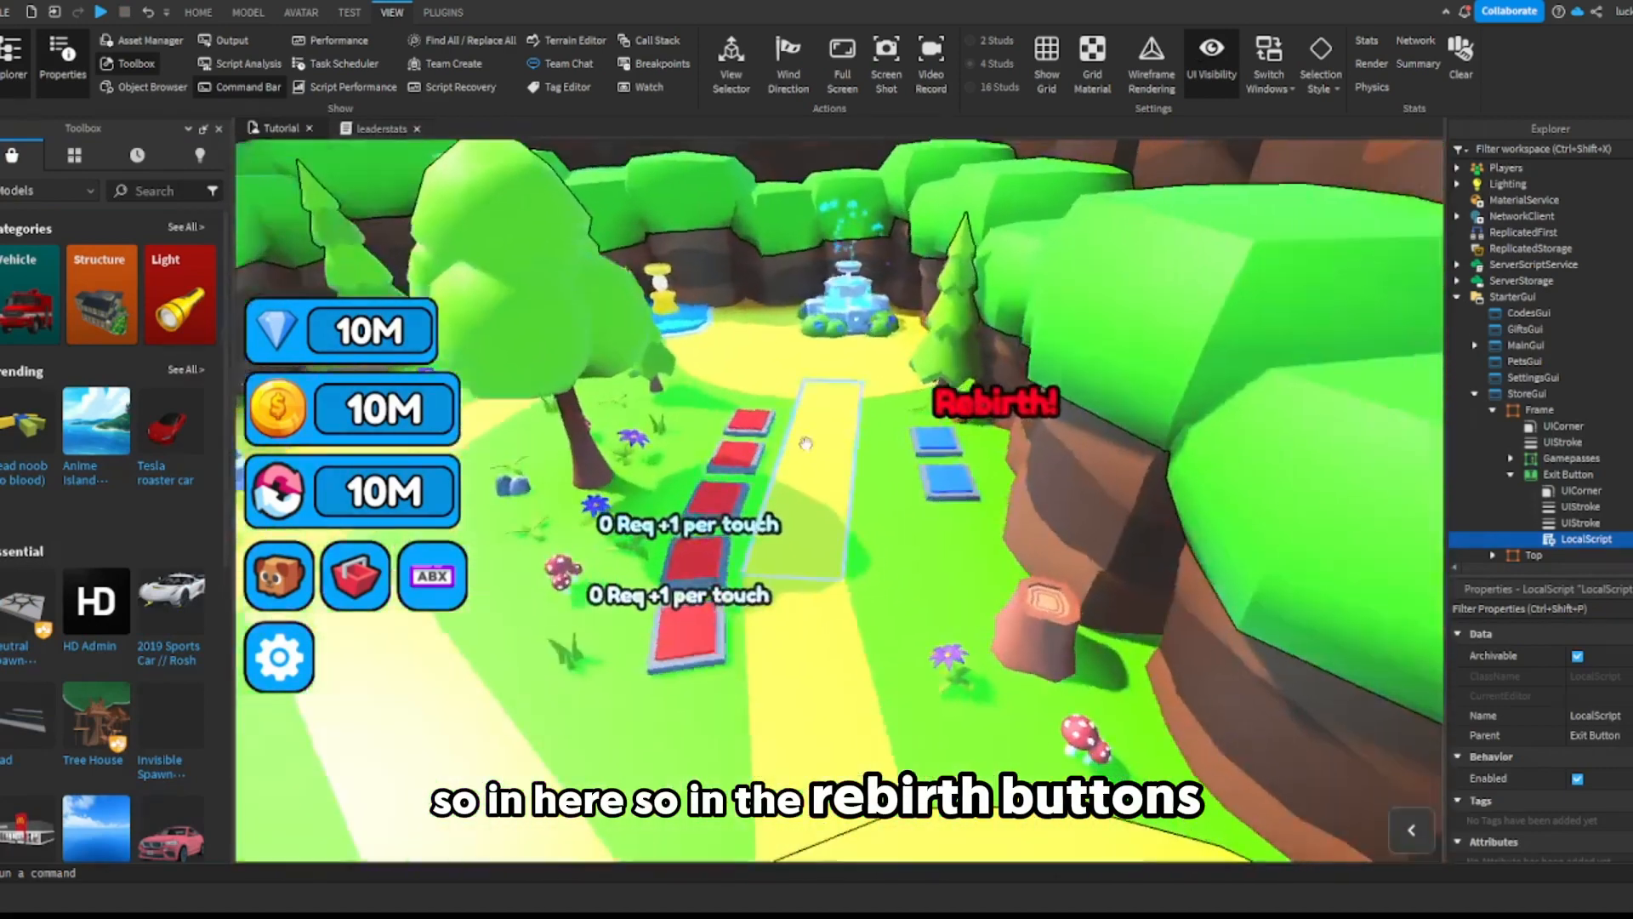
pyautogui.press('w')
pyautogui.moveTo(806, 443); pyautogui.dragTo(799, 467, button='right')
pyautogui.click(800, 467)
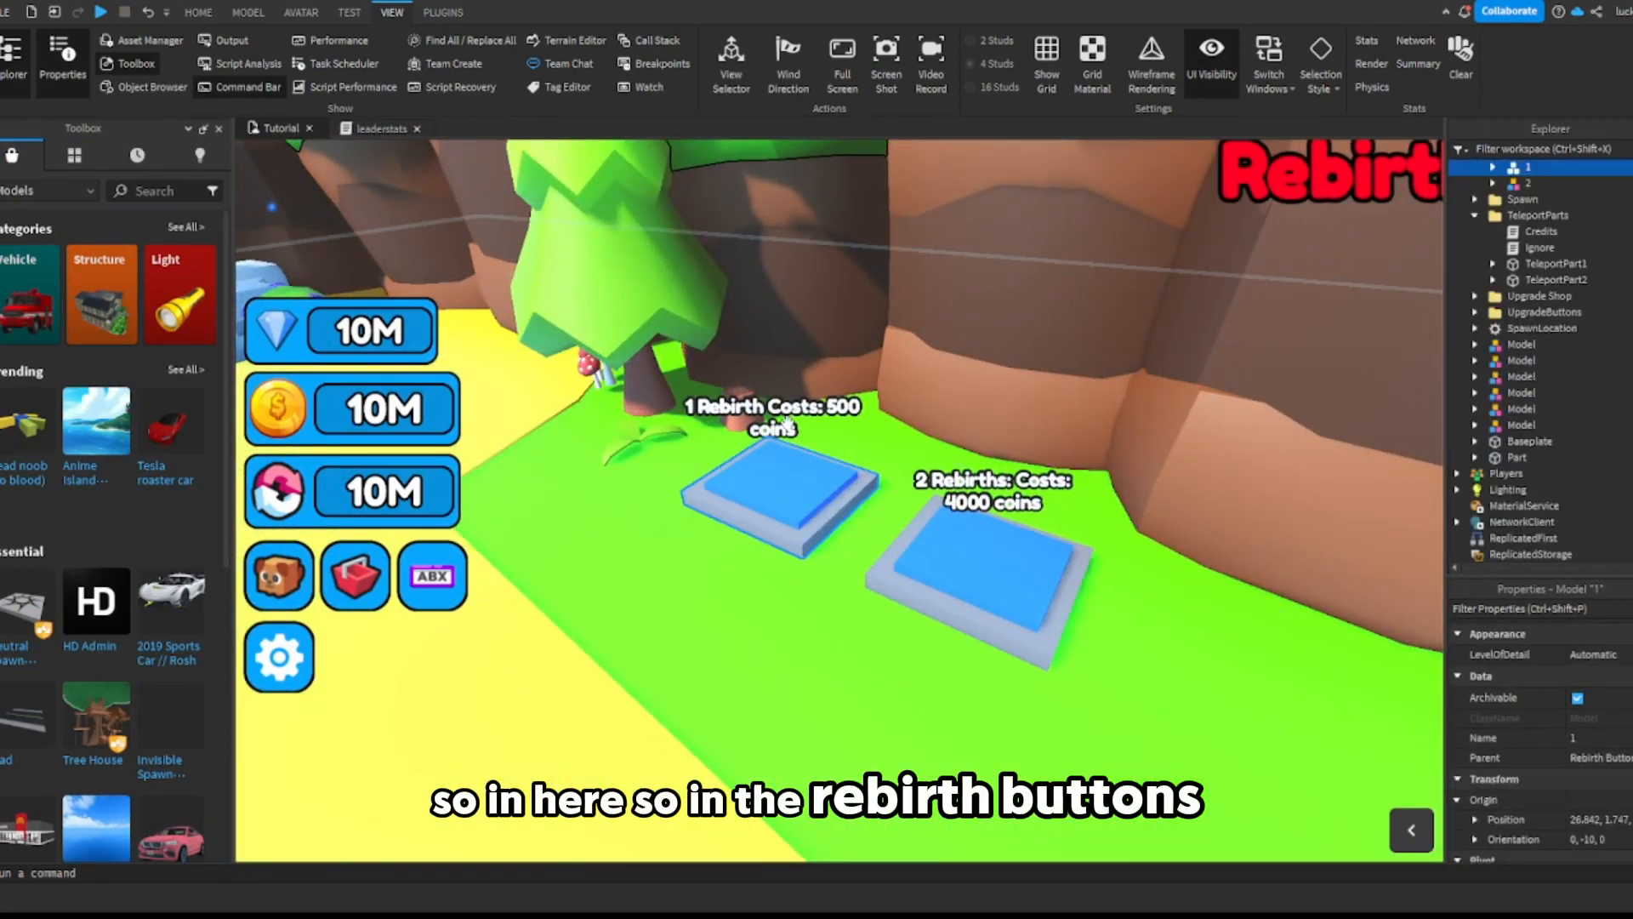
pyautogui.scroll(2, 1506, 265)
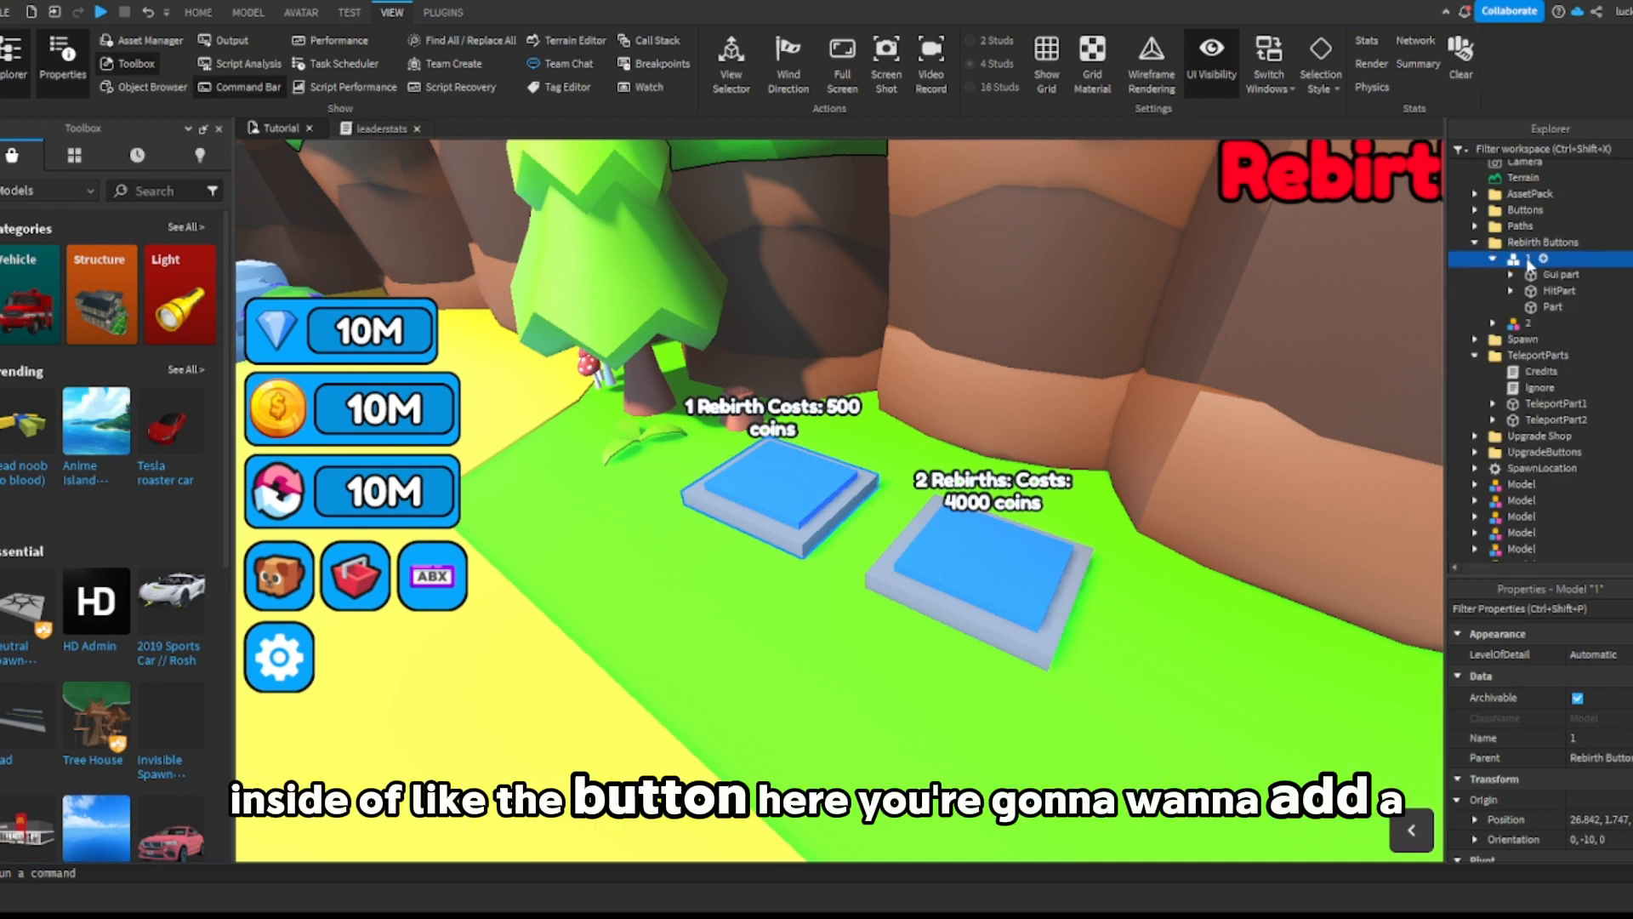
pyautogui.click(1494, 259)
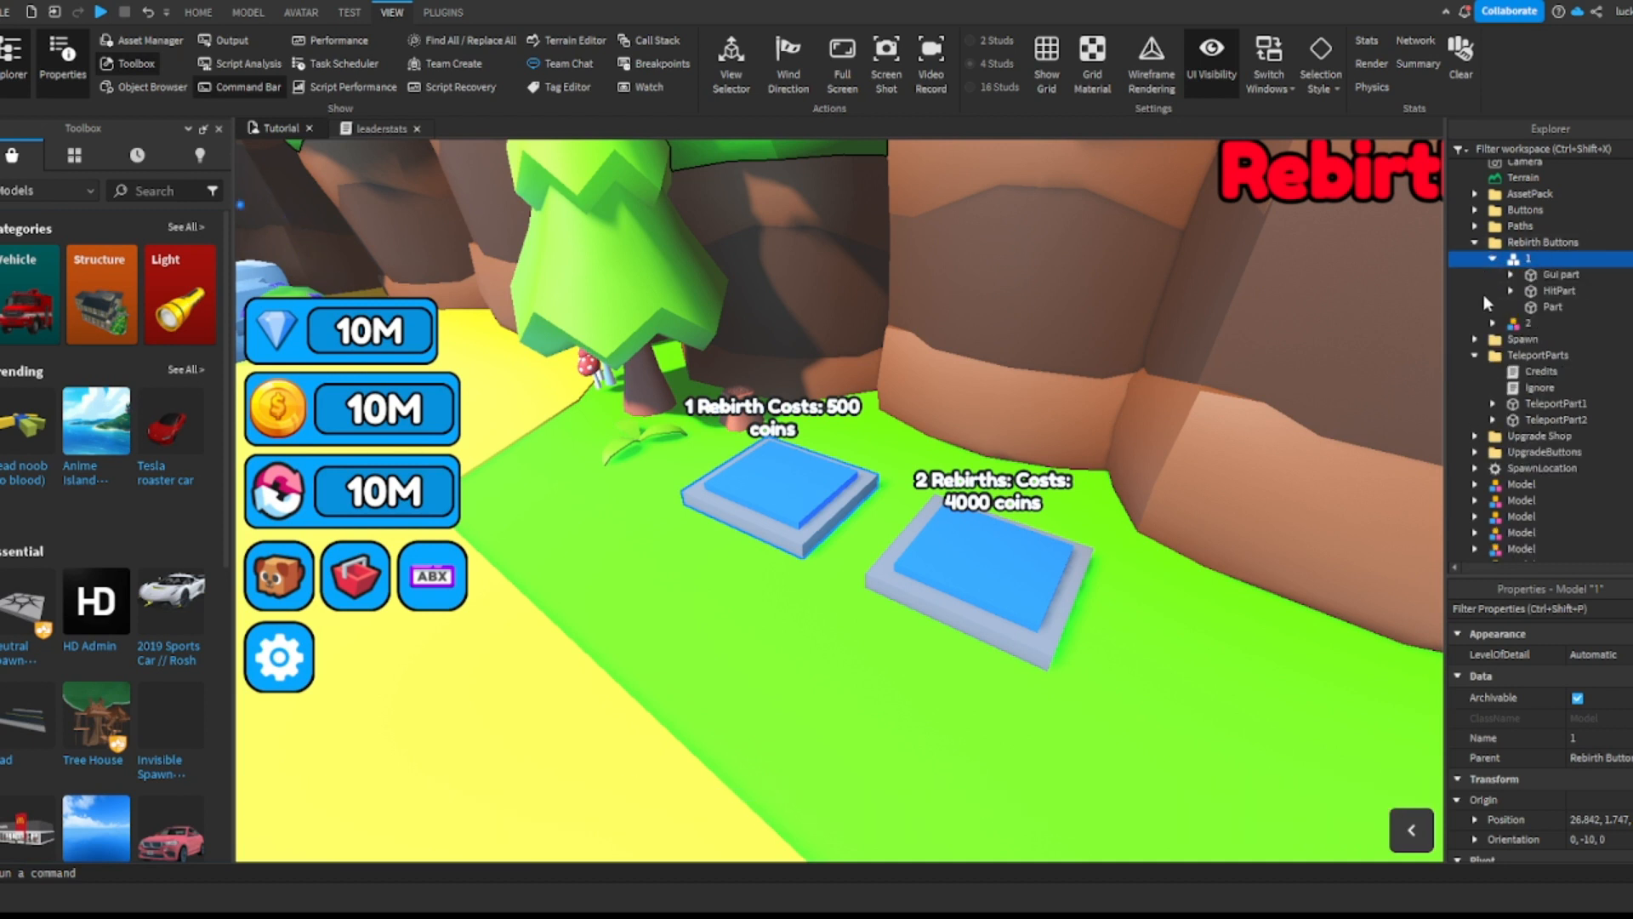
pyautogui.hotkey('ctrl', 'shift', 'v')
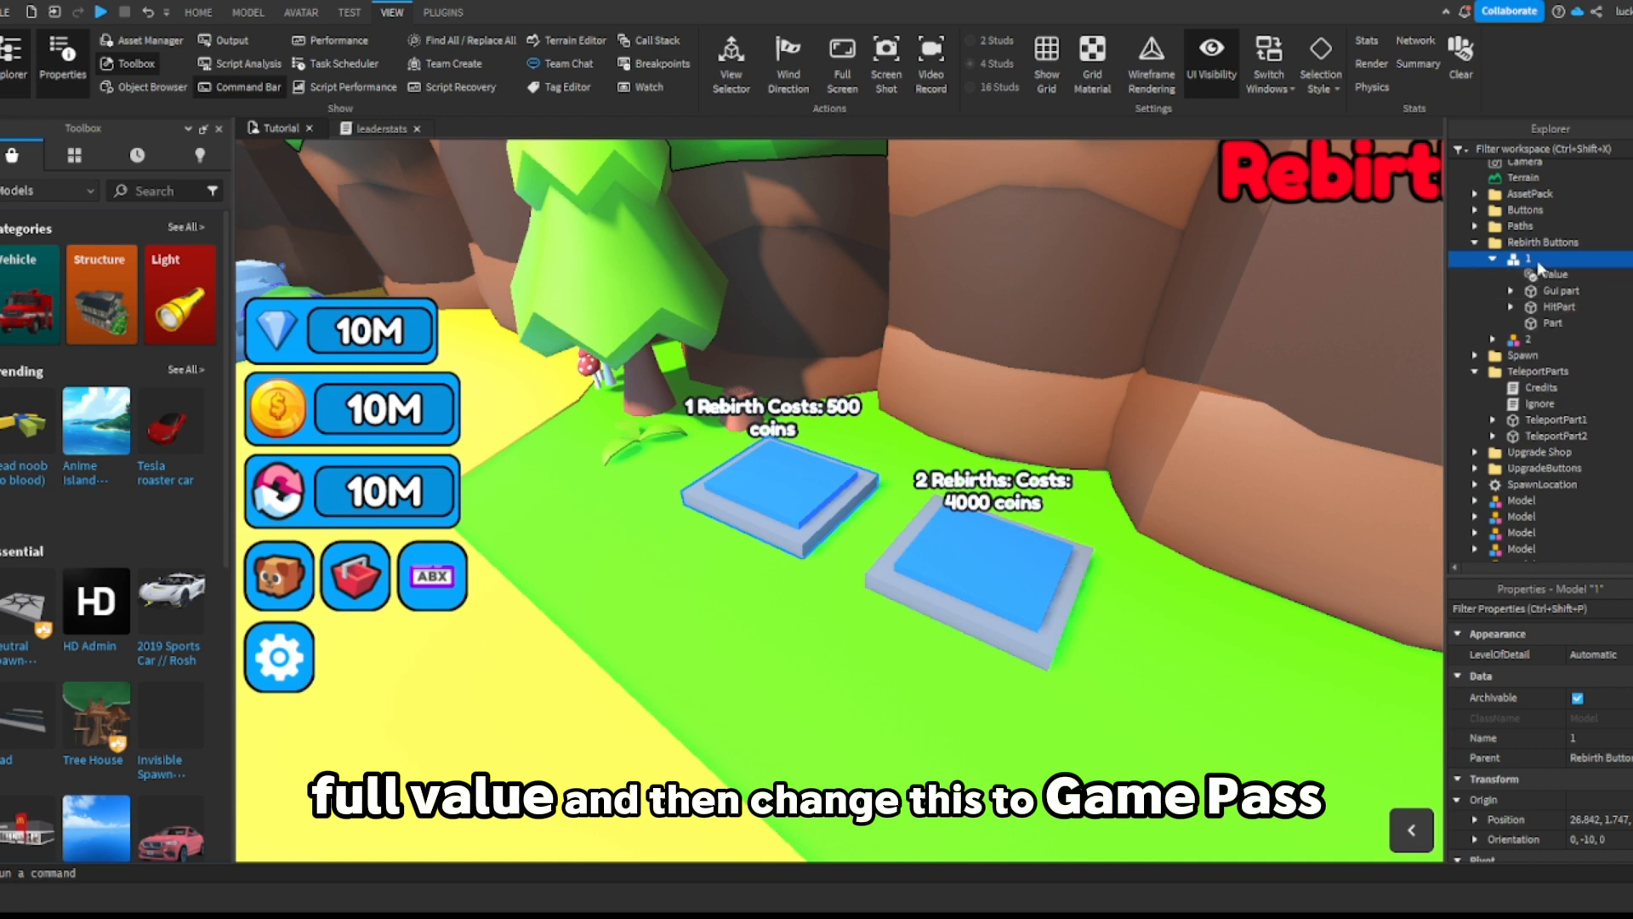
# Step: Rename the BoolValue inside rebirth model 1 to Gamepass
pyautogui.click(1553, 278)
pyautogui.press('F2')
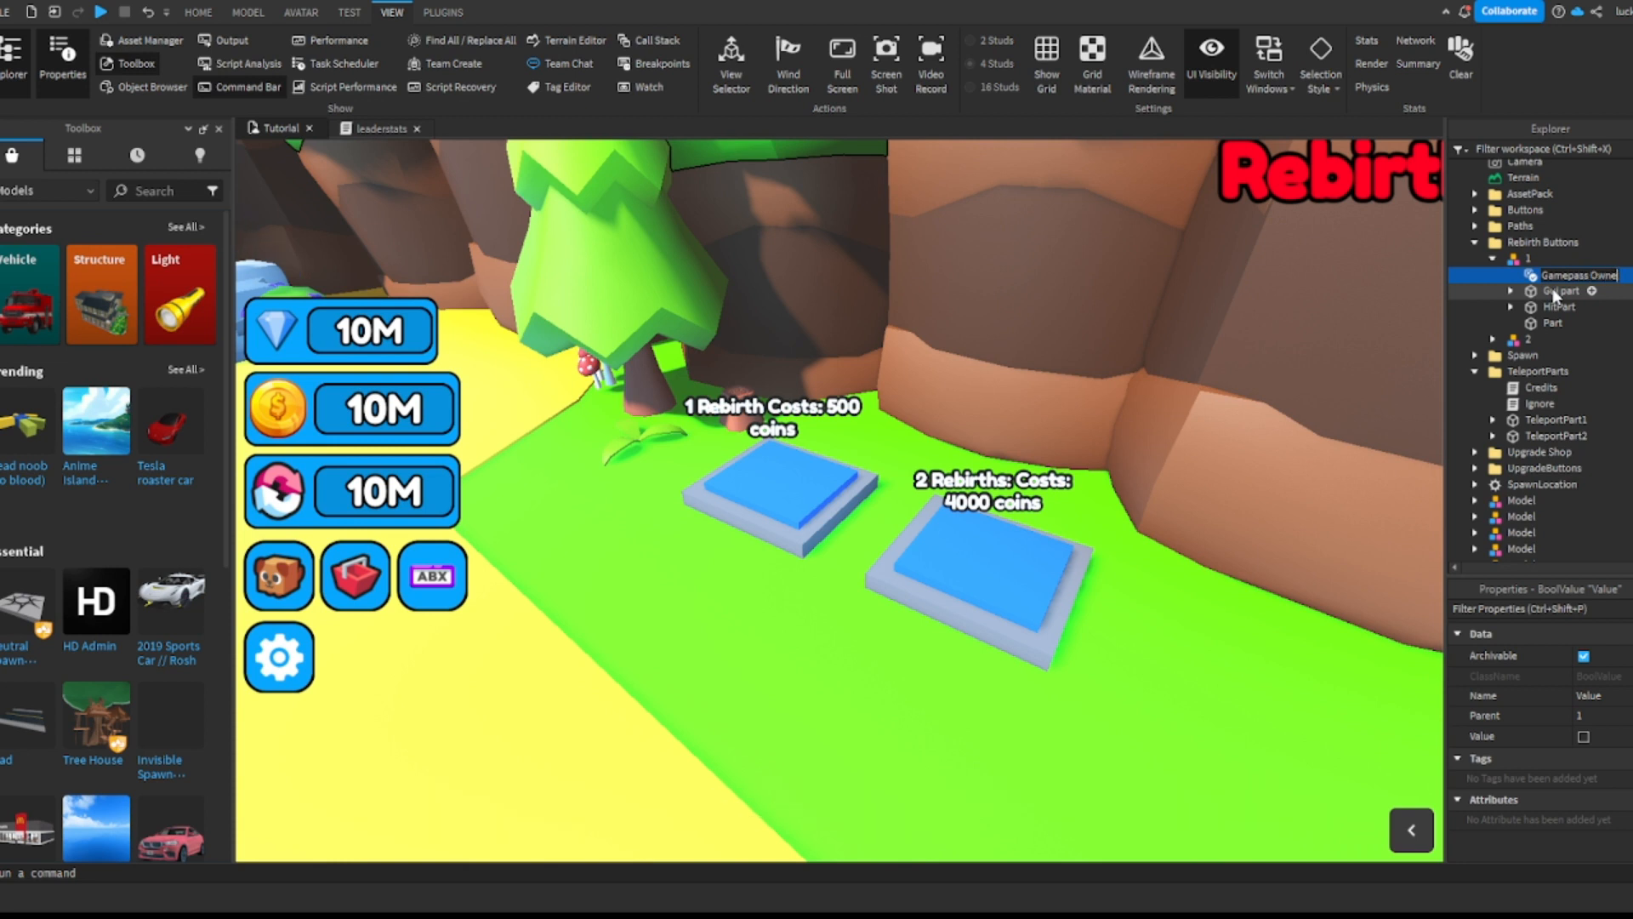
pyautogui.press('BackSpace')
pyautogui.press('BackSpace')
pyautogui.press('BackSpace')
pyautogui.press('BackSpace')
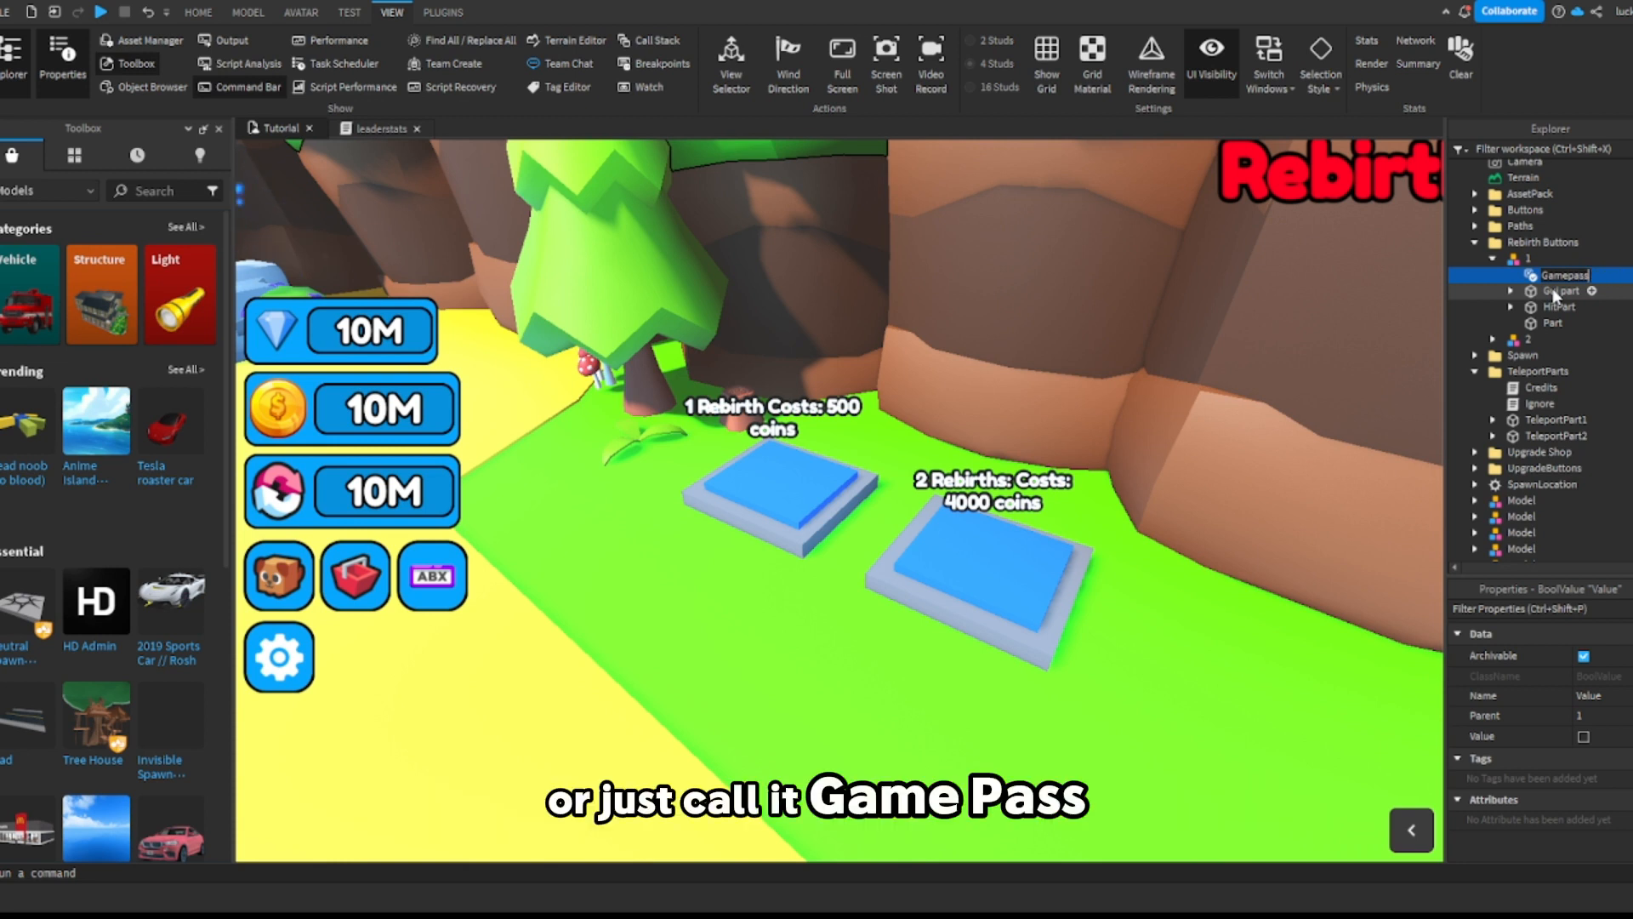
pyautogui.press('Return')
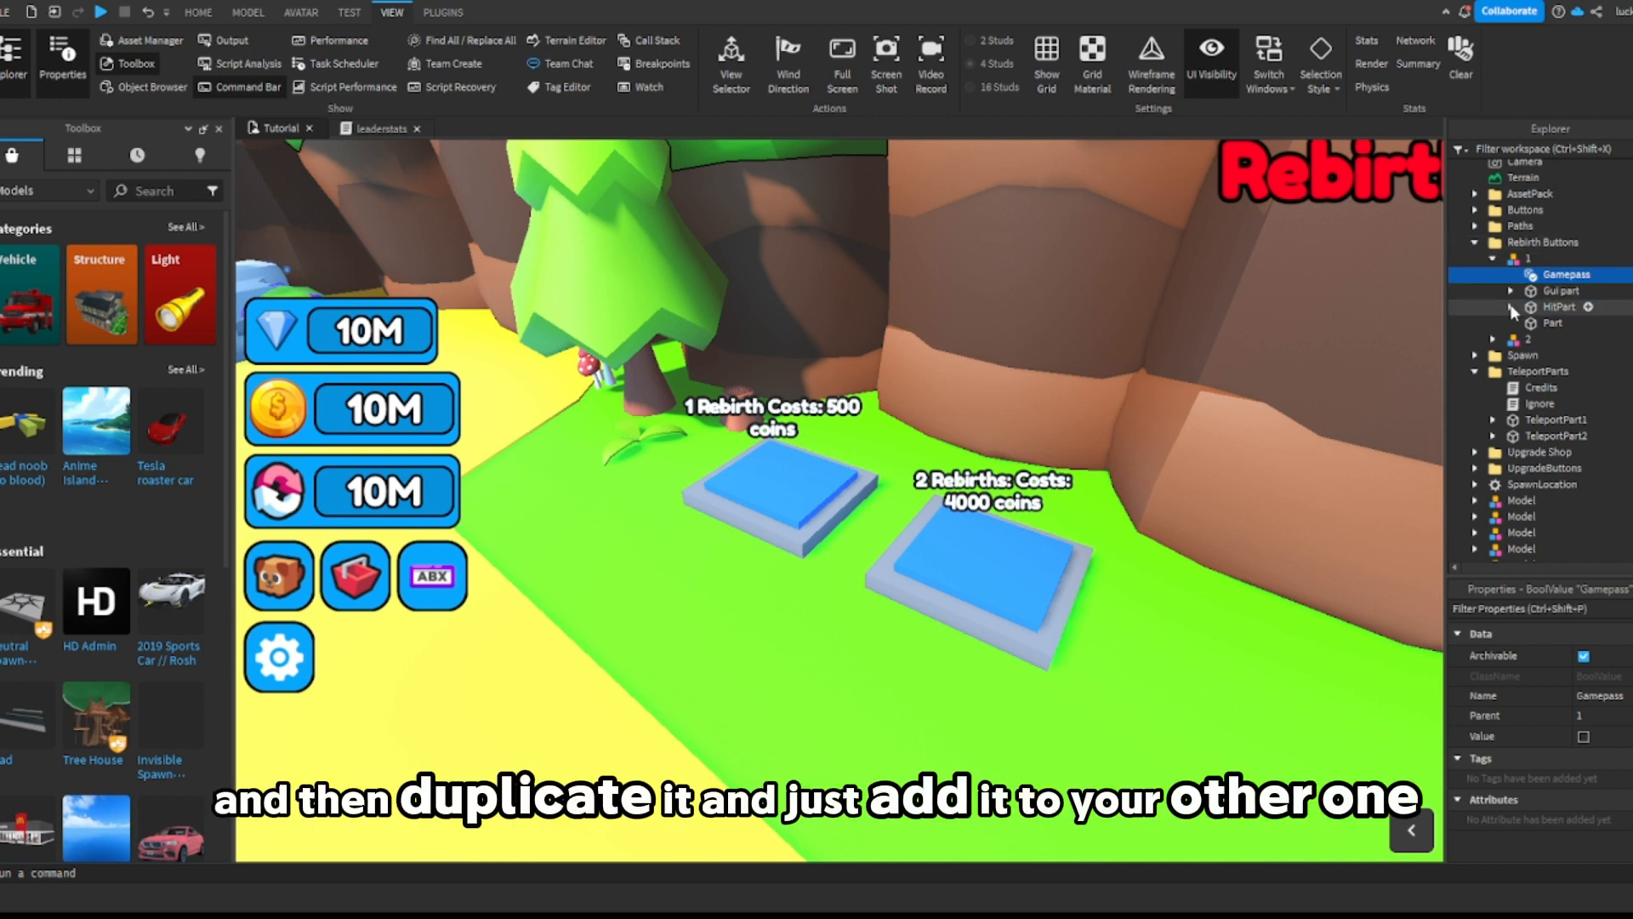
# Step: Duplicate the Gamepass value into rebirth model 2, and expand the HitPart of model 1 to show its Script
pyautogui.hotkey('ctrl', 'd')
pyautogui.moveTo(1508, 293); pyautogui.dragTo(1527, 356)
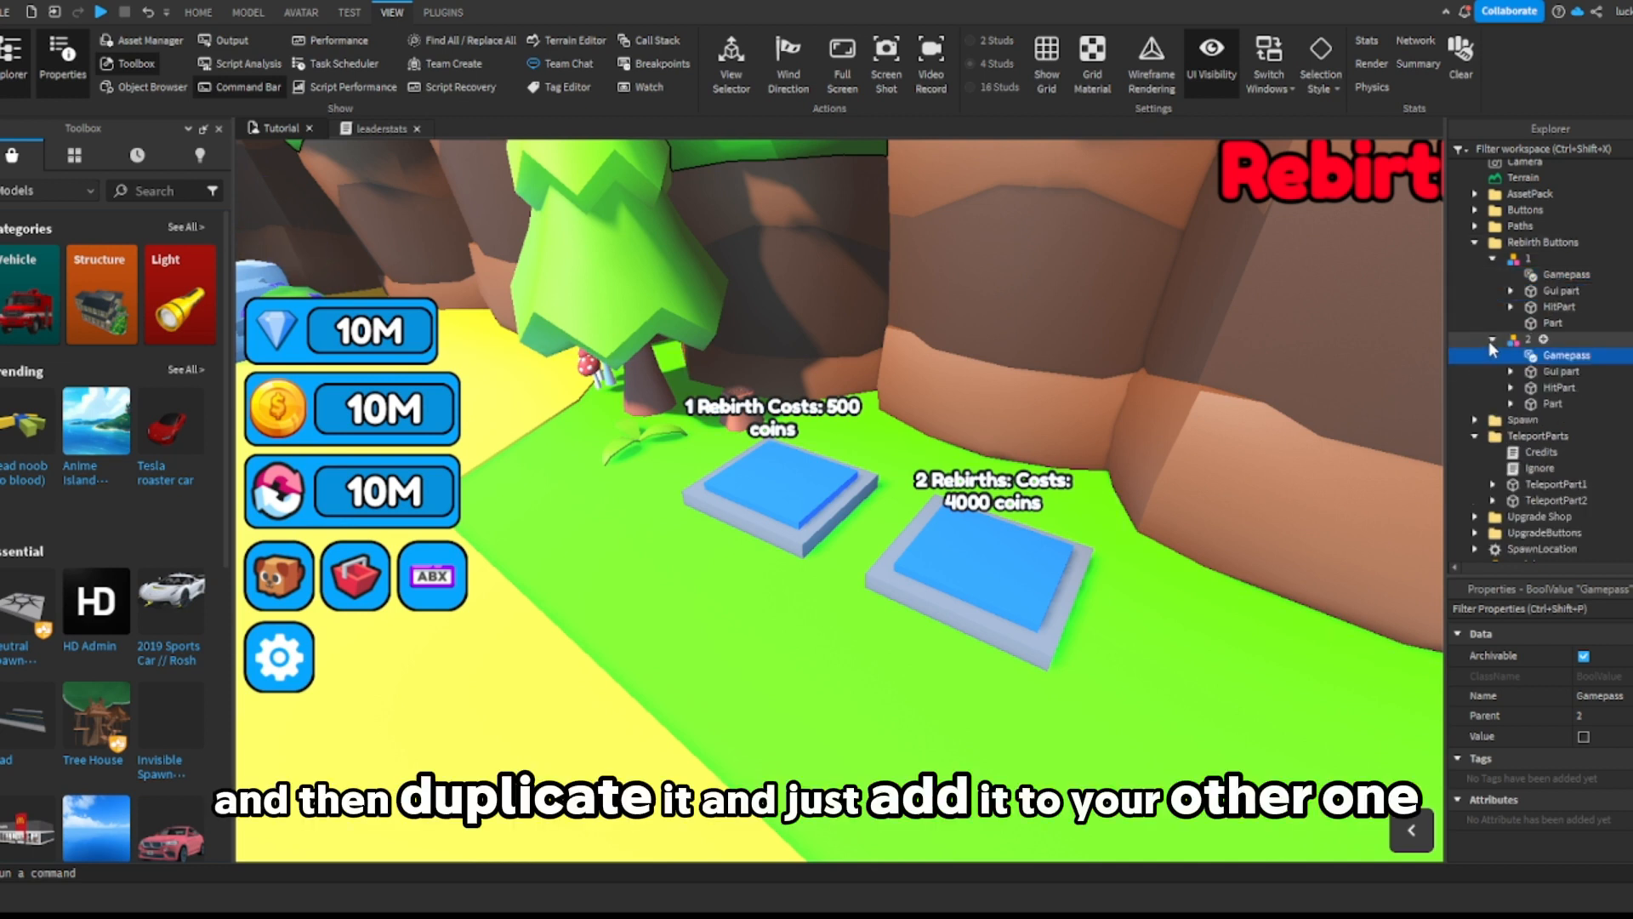
pyautogui.click(1512, 306)
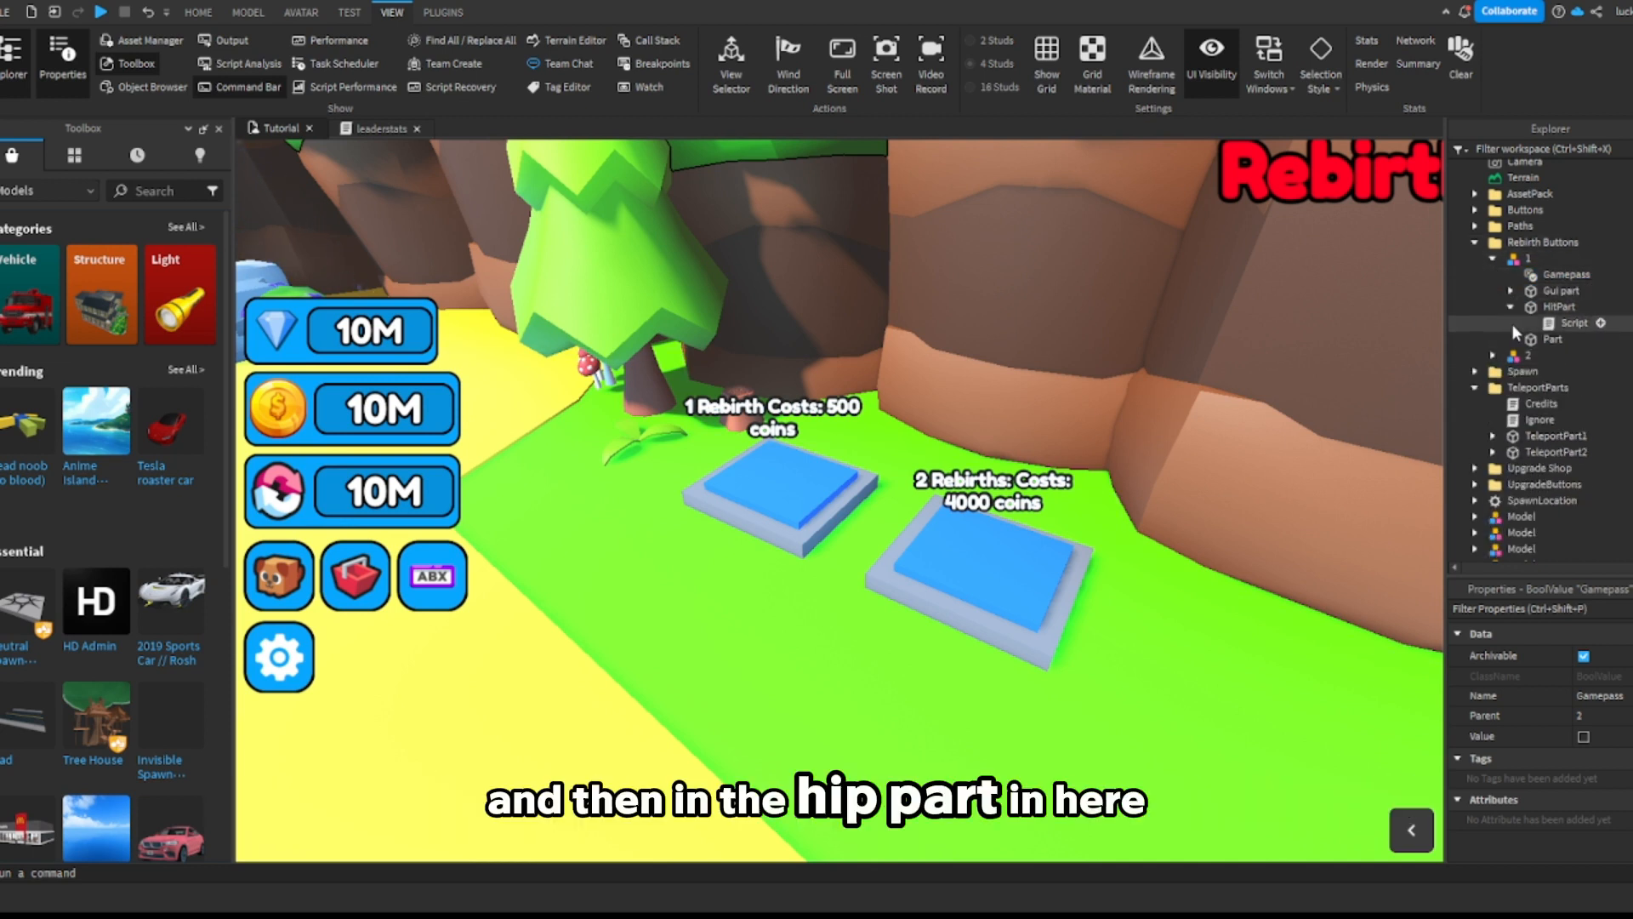
# Step: Open the Script inside the HitPart of rebirth model 1 and go to its rebirths.Value += rebirthsadded line
pyautogui.click(1533, 324)
pyautogui.doubleClick(1534, 324)
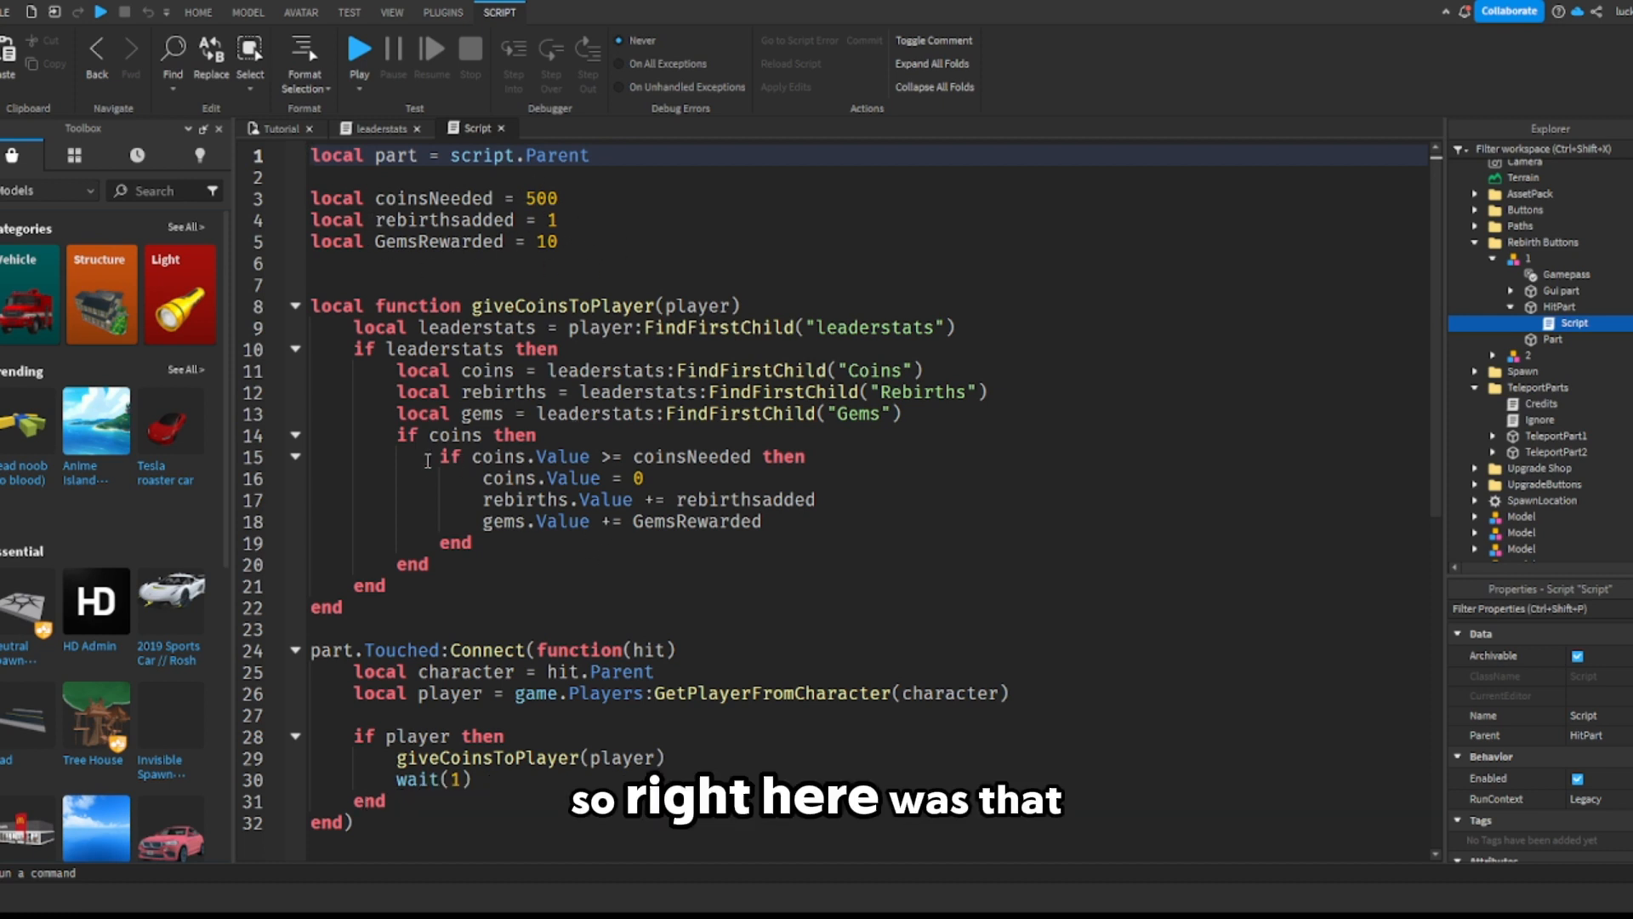
pyautogui.moveTo(439, 478); pyautogui.dragTo(856, 511)
pyautogui.click(878, 500)
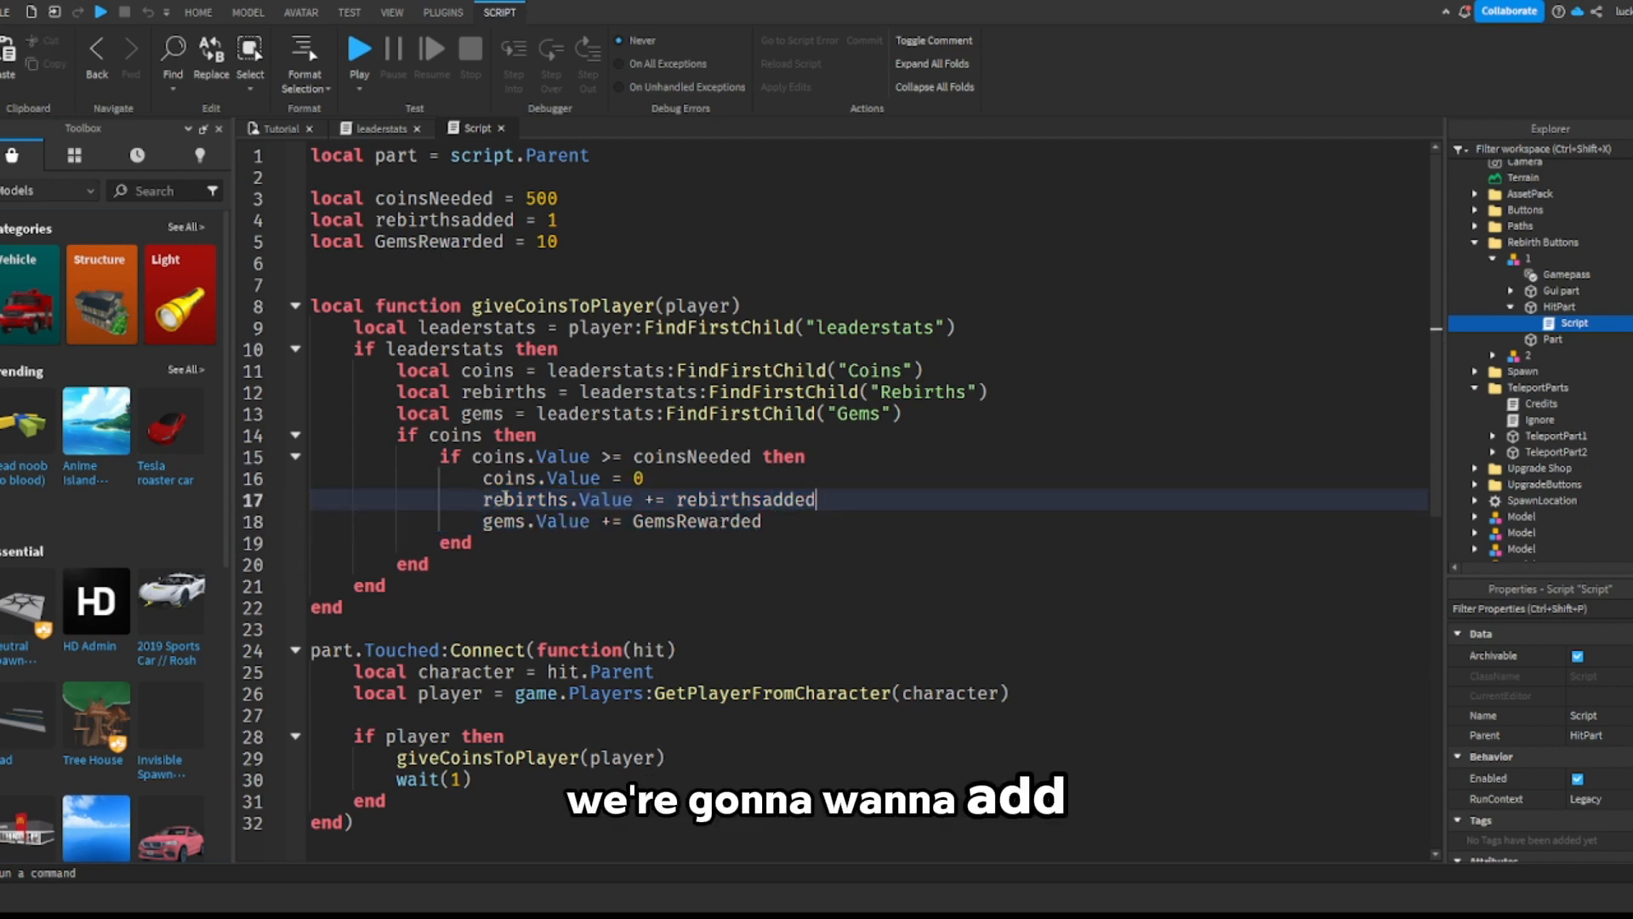
# Step: Move the gems.Value += GemsRewarded line directly below coins.Value = 0, above the rebirths line, removing the original
pyautogui.click(700, 477)
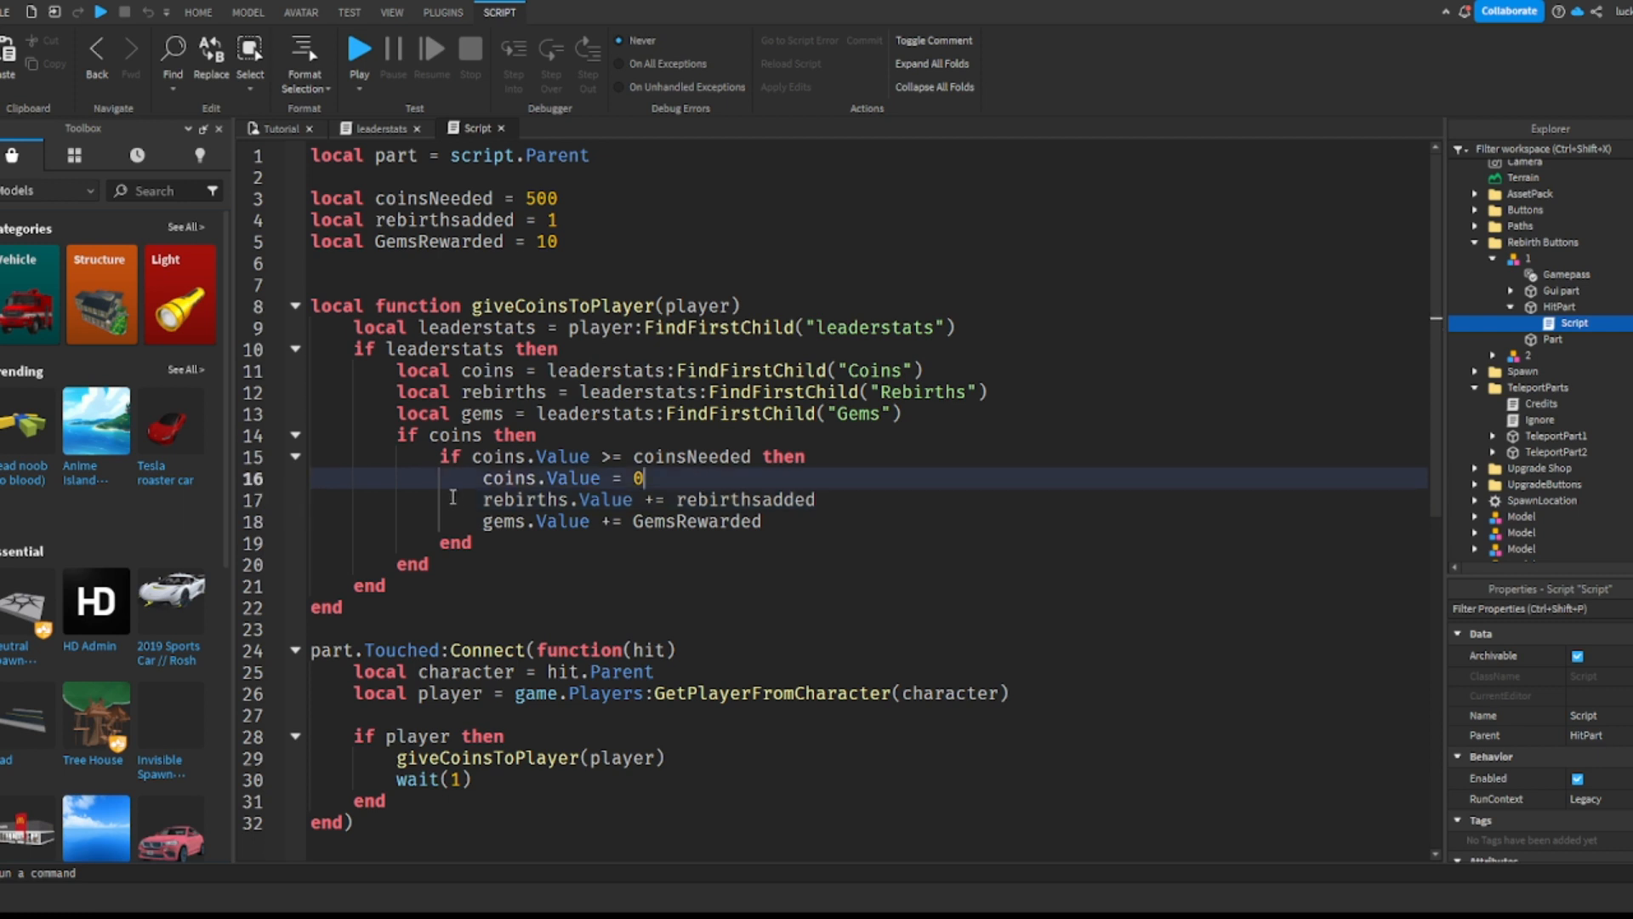
pyautogui.moveTo(484, 524); pyautogui.dragTo(778, 517)
pyautogui.hotkey('ctrl', 'c')
pyautogui.click(679, 478)
pyautogui.press('Return')
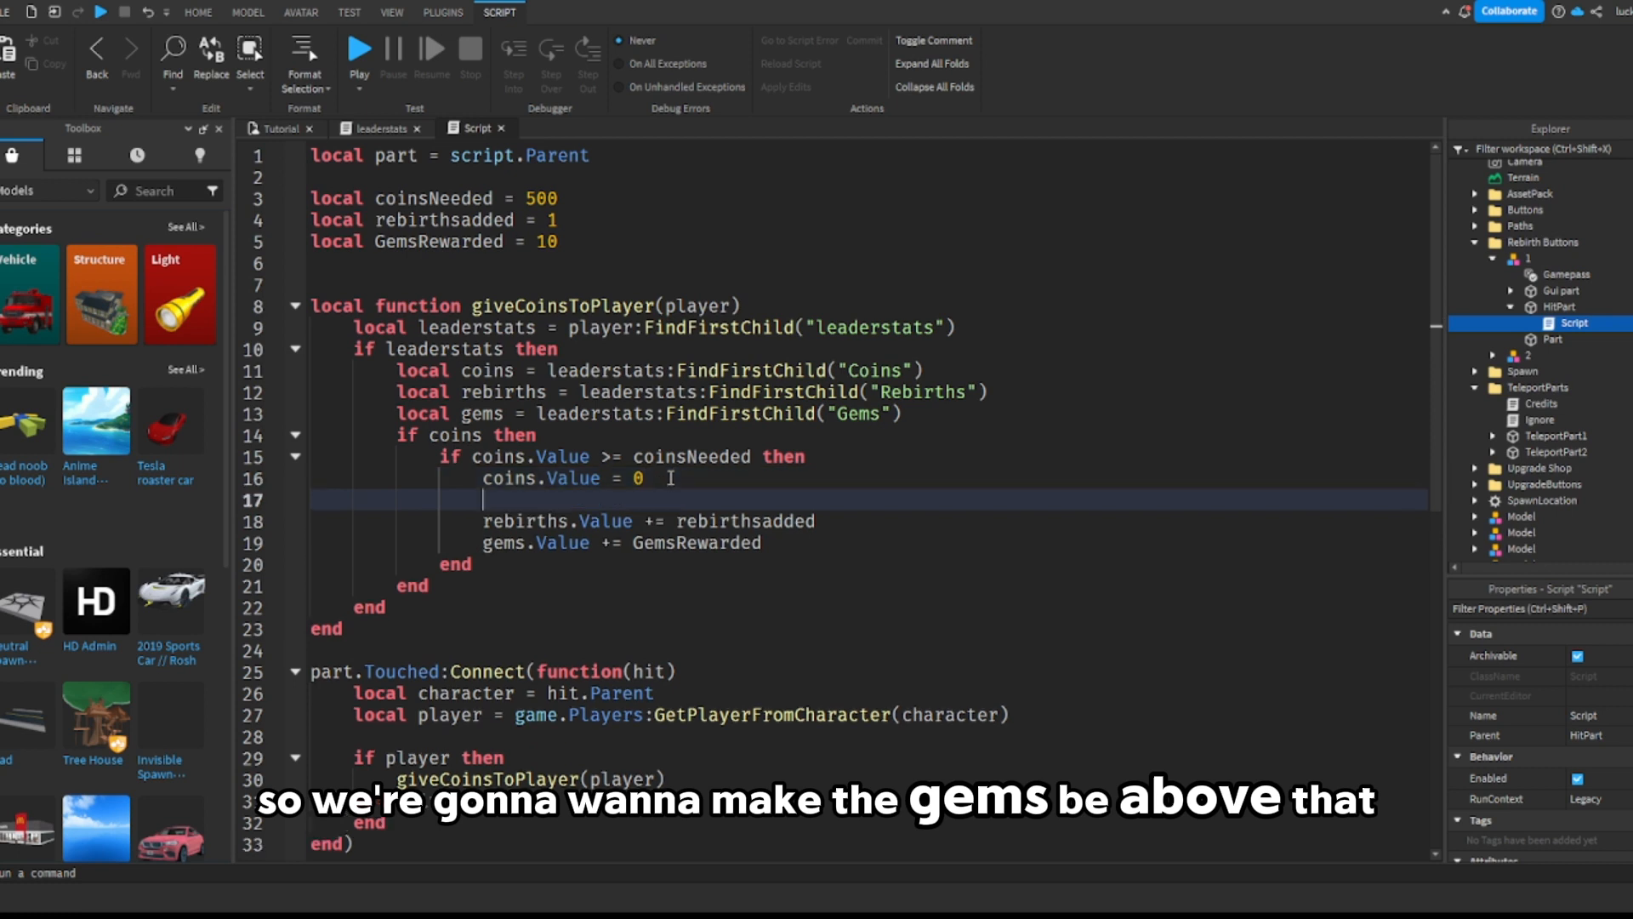
pyautogui.hotkey('ctrl', 'v')
pyautogui.click(785, 544)
pyautogui.moveTo(785, 544); pyautogui.dragTo(321, 551)
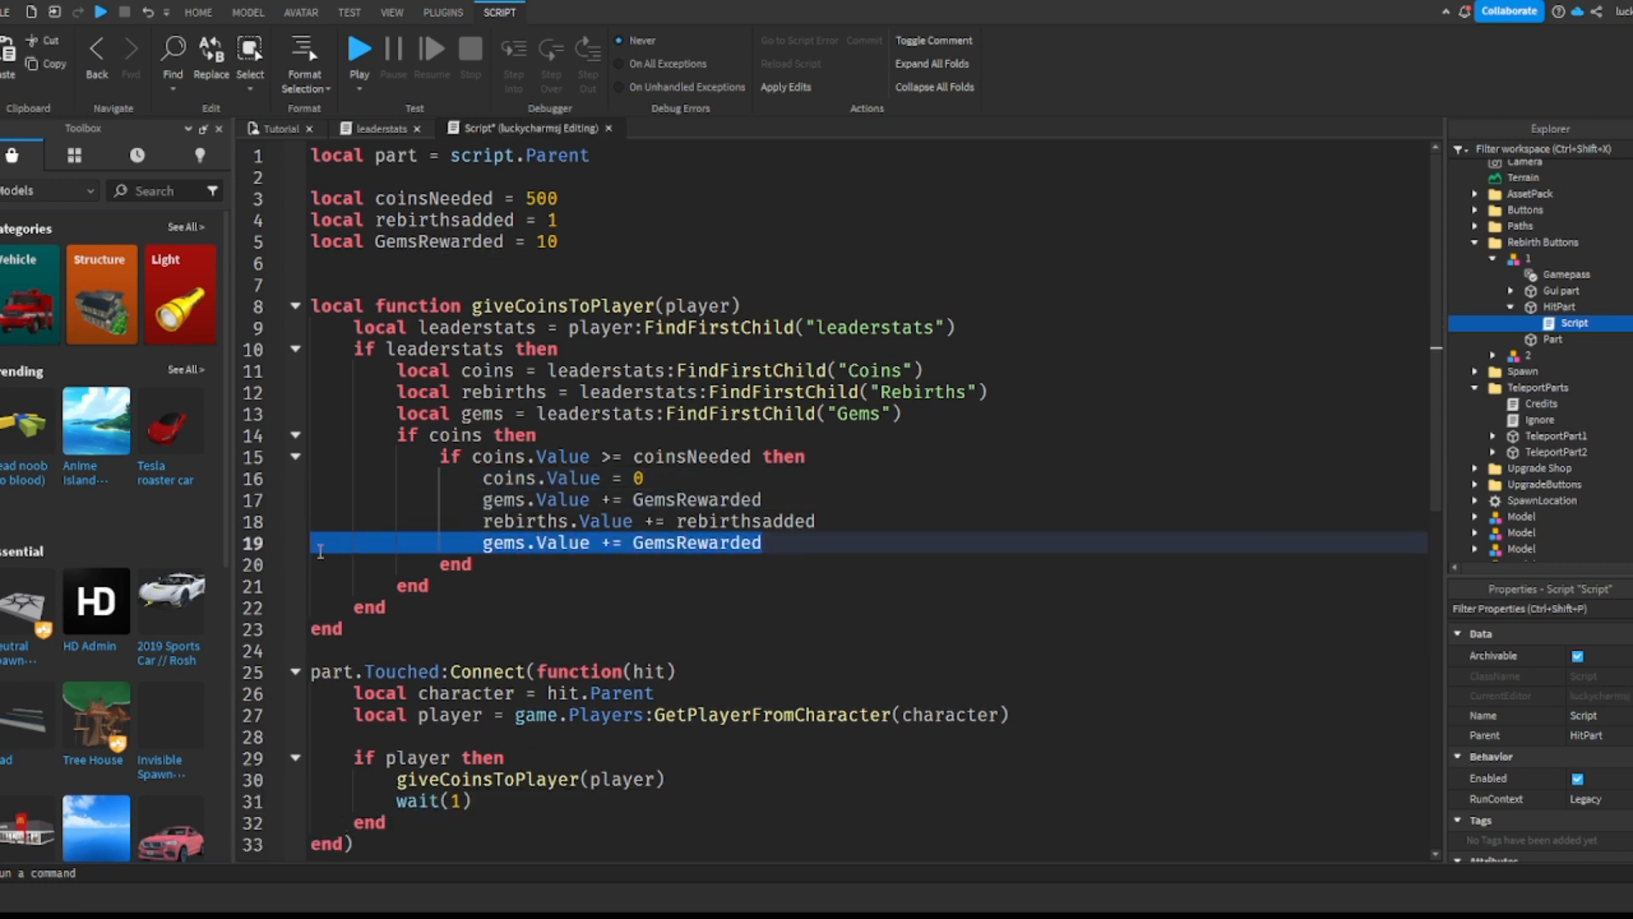
pyautogui.press('BackSpace')
pyautogui.press('BackSpace')
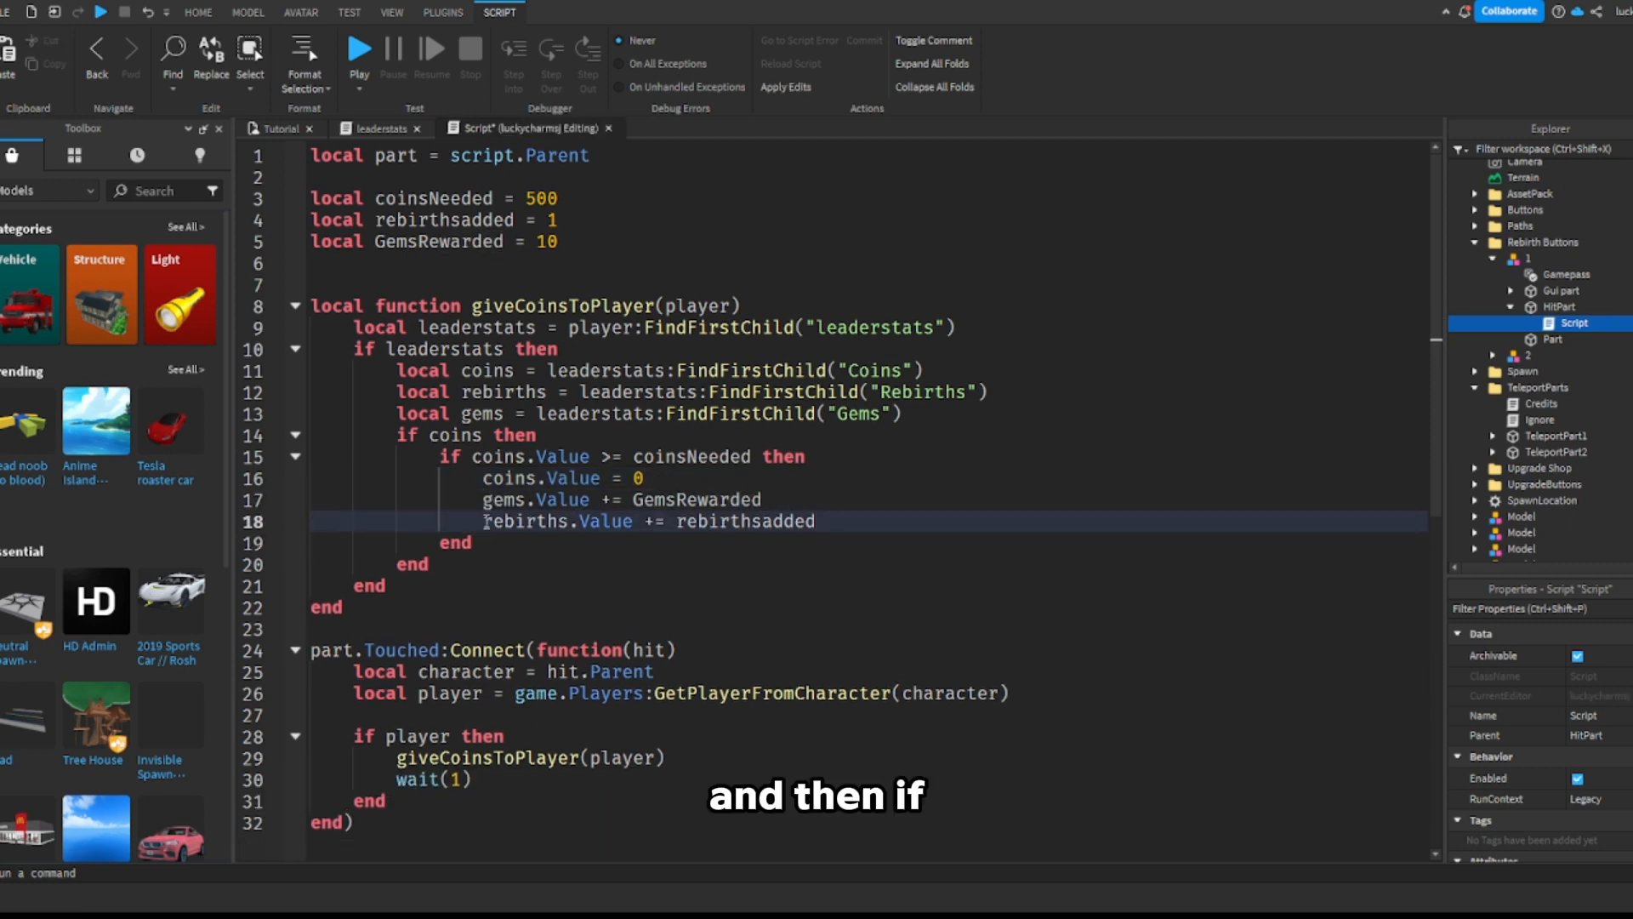
# Step: Insert the condition "if script.Parent.Parent.Gamepass = true then" on its own line directly before rebirths.Value += rebirthsadded
pyautogui.doubleClick(485, 522)
pyautogui.write('if ')
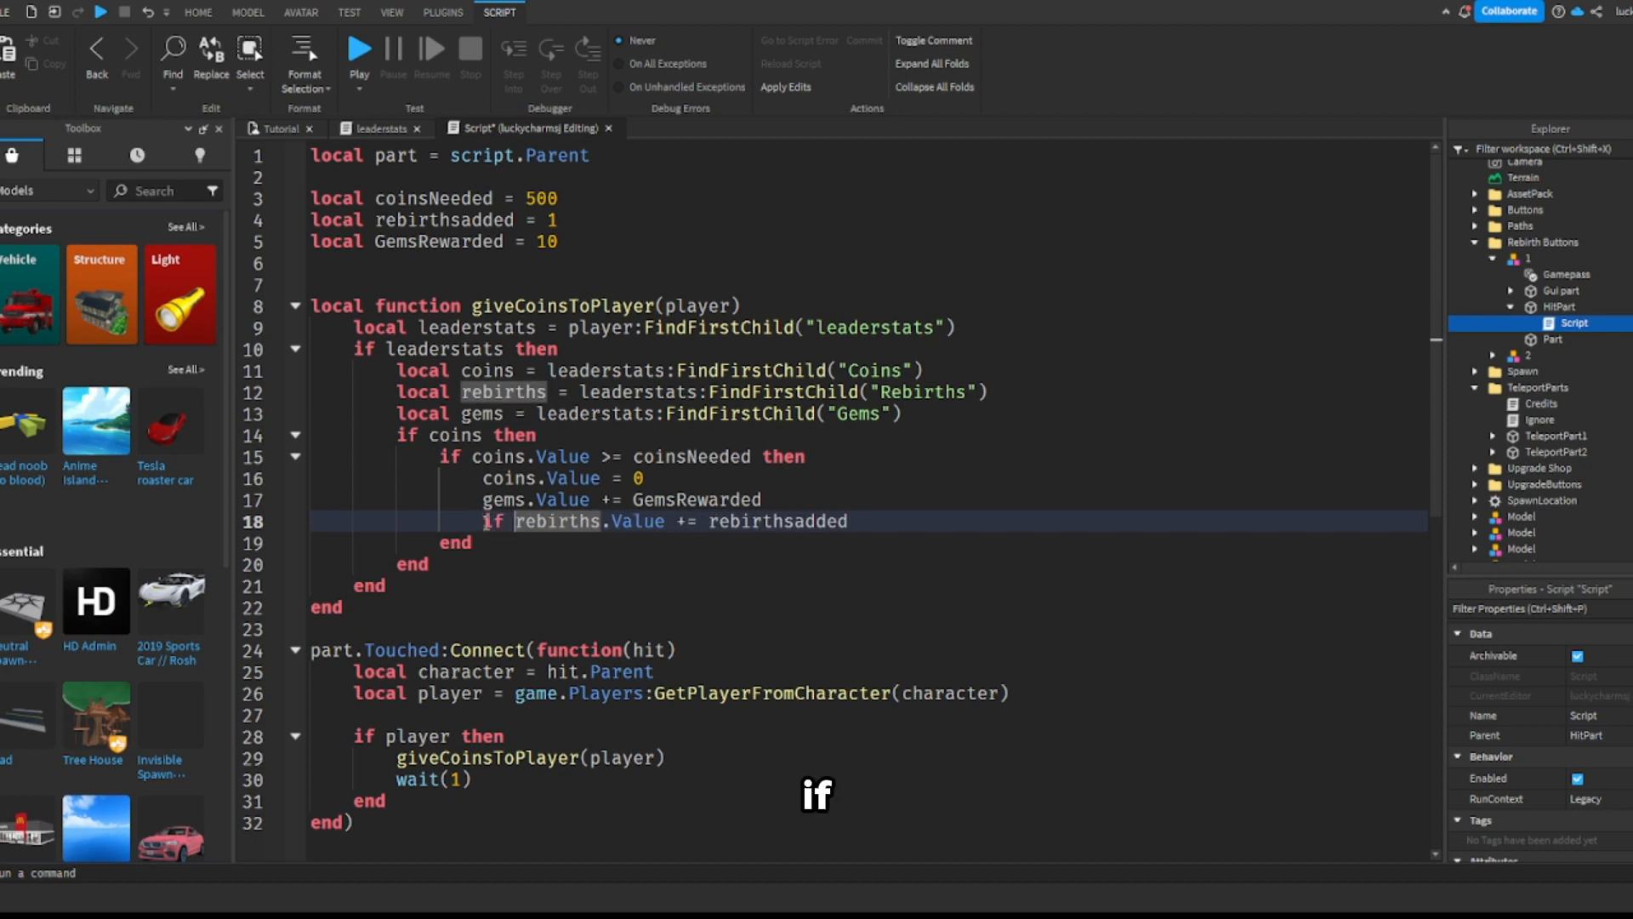
pyautogui.write('script')
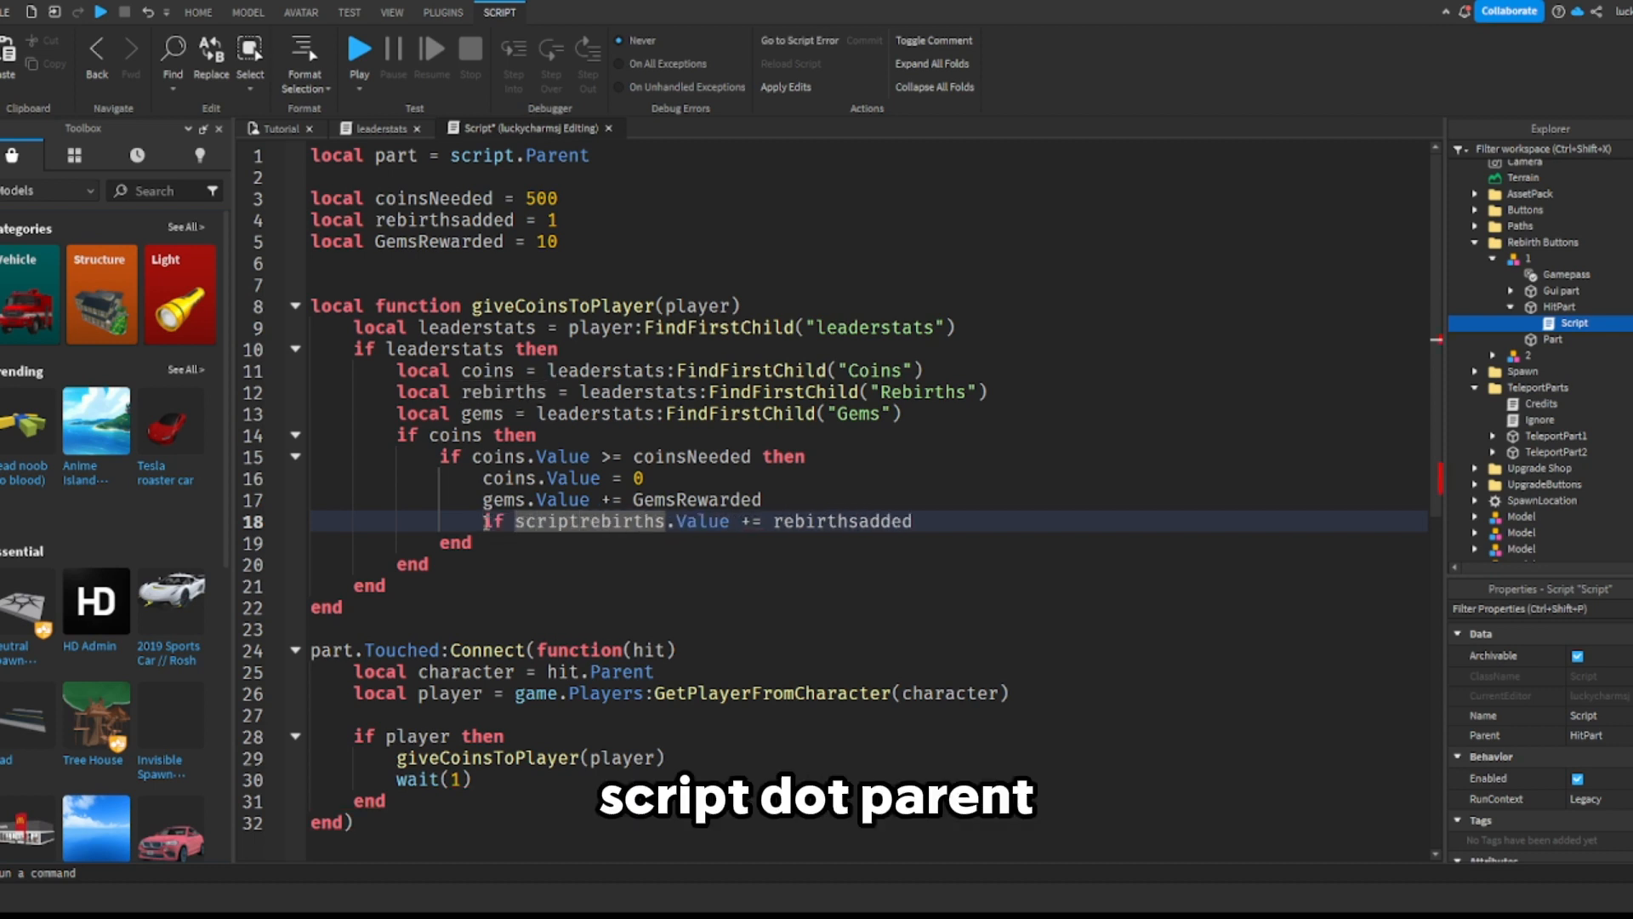
pyautogui.write('.p')
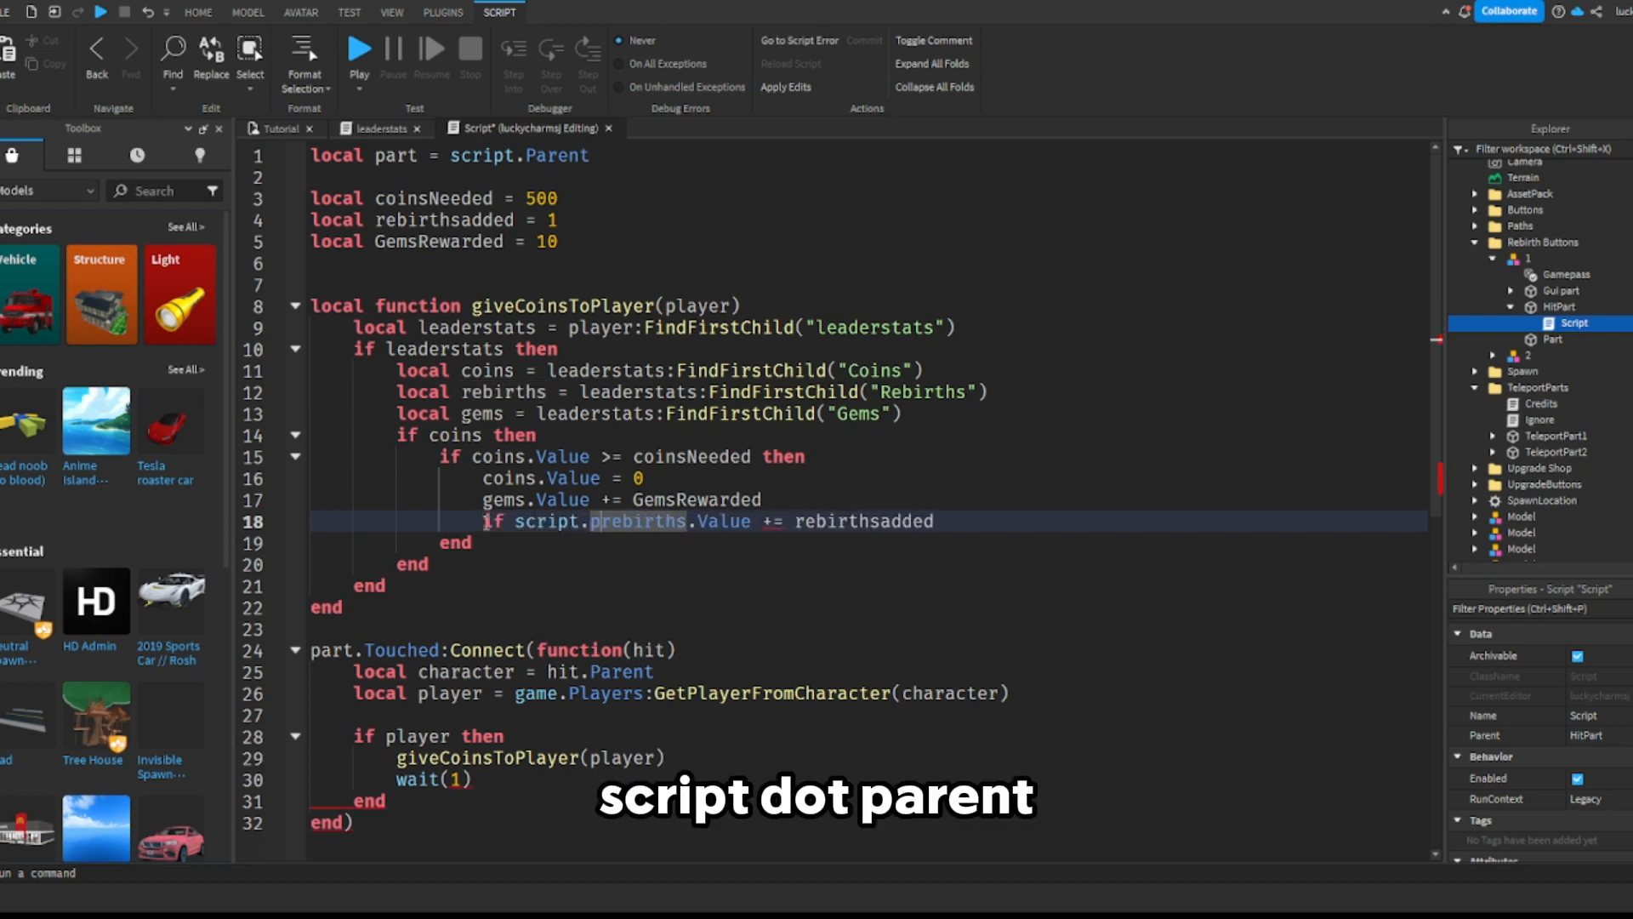
pyautogui.press('Tab')
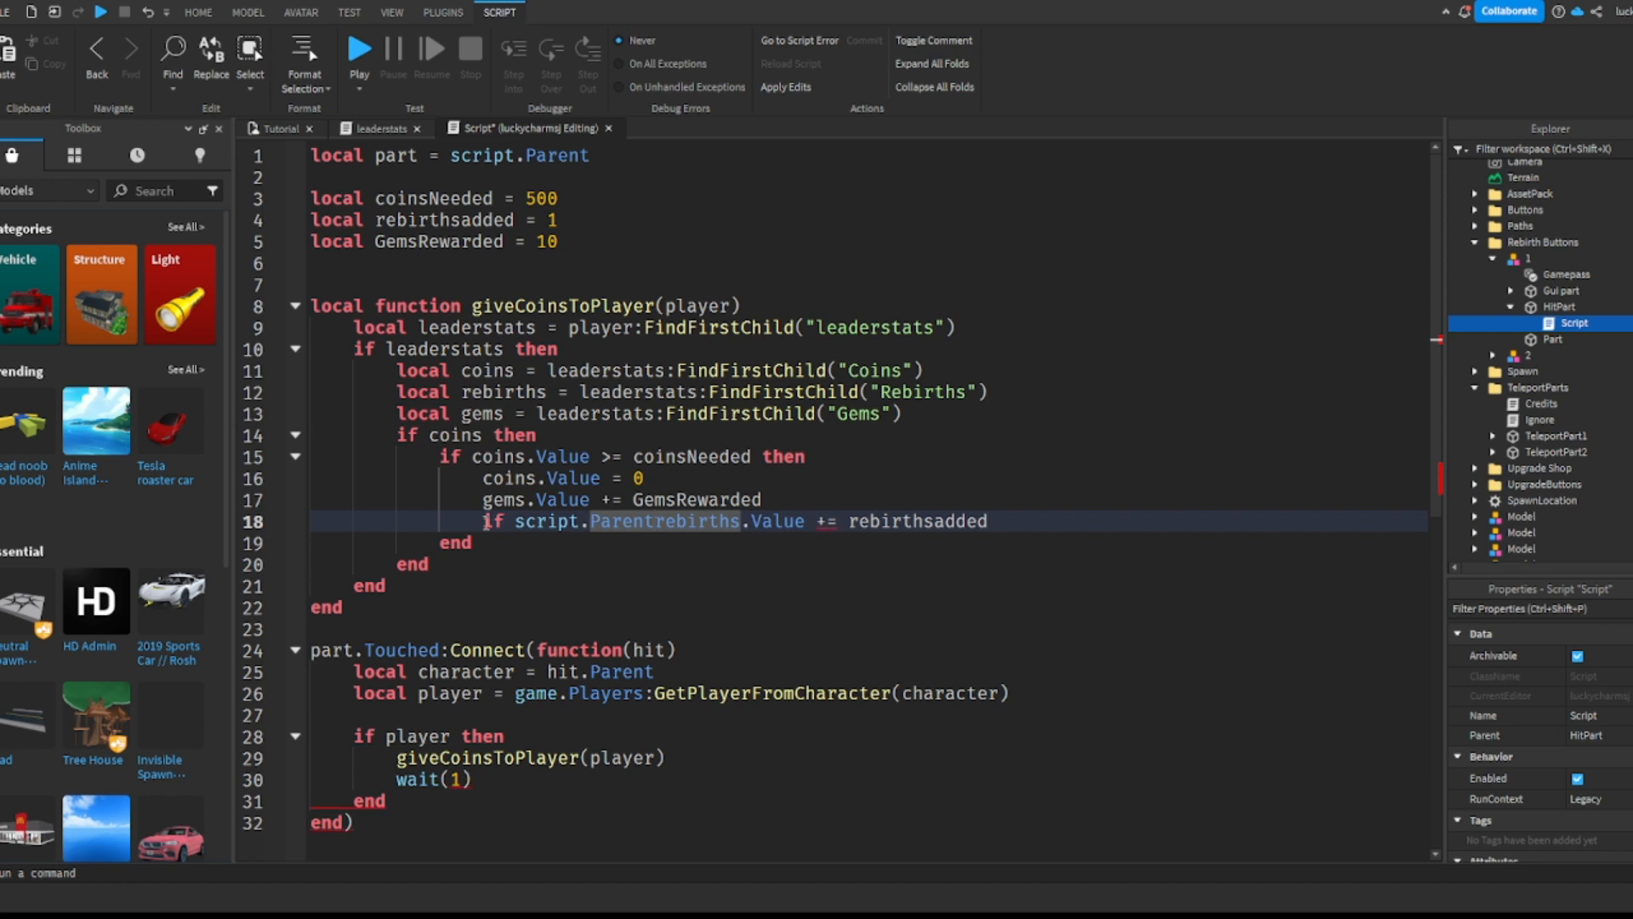
pyautogui.write('.Parent.Parent.')
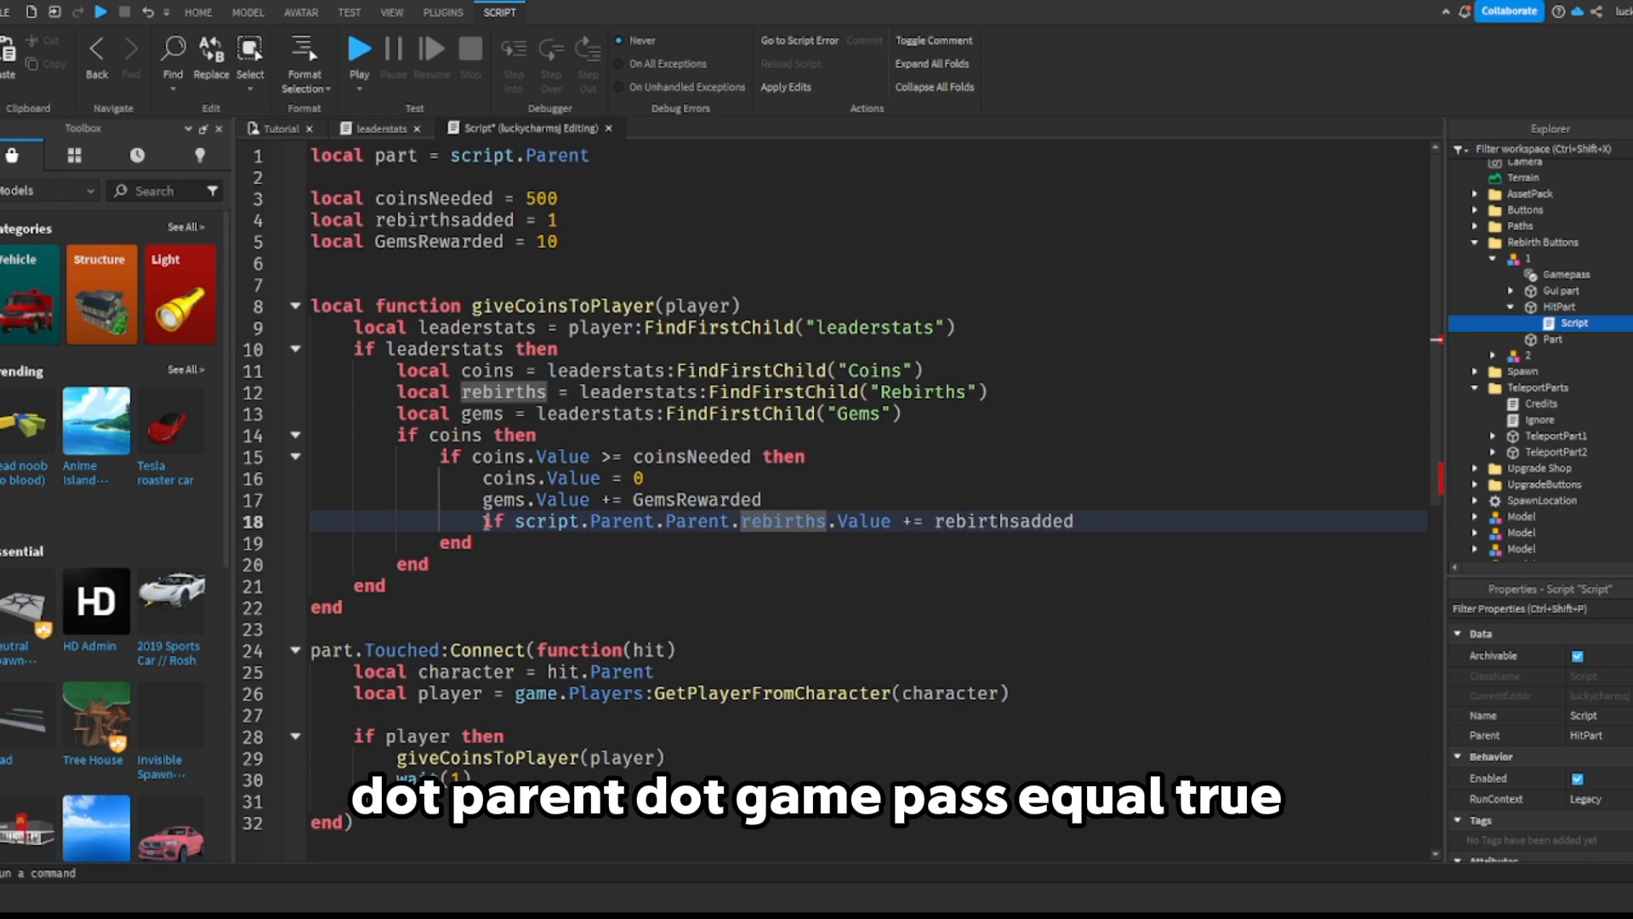
pyautogui.write('Gamepass')
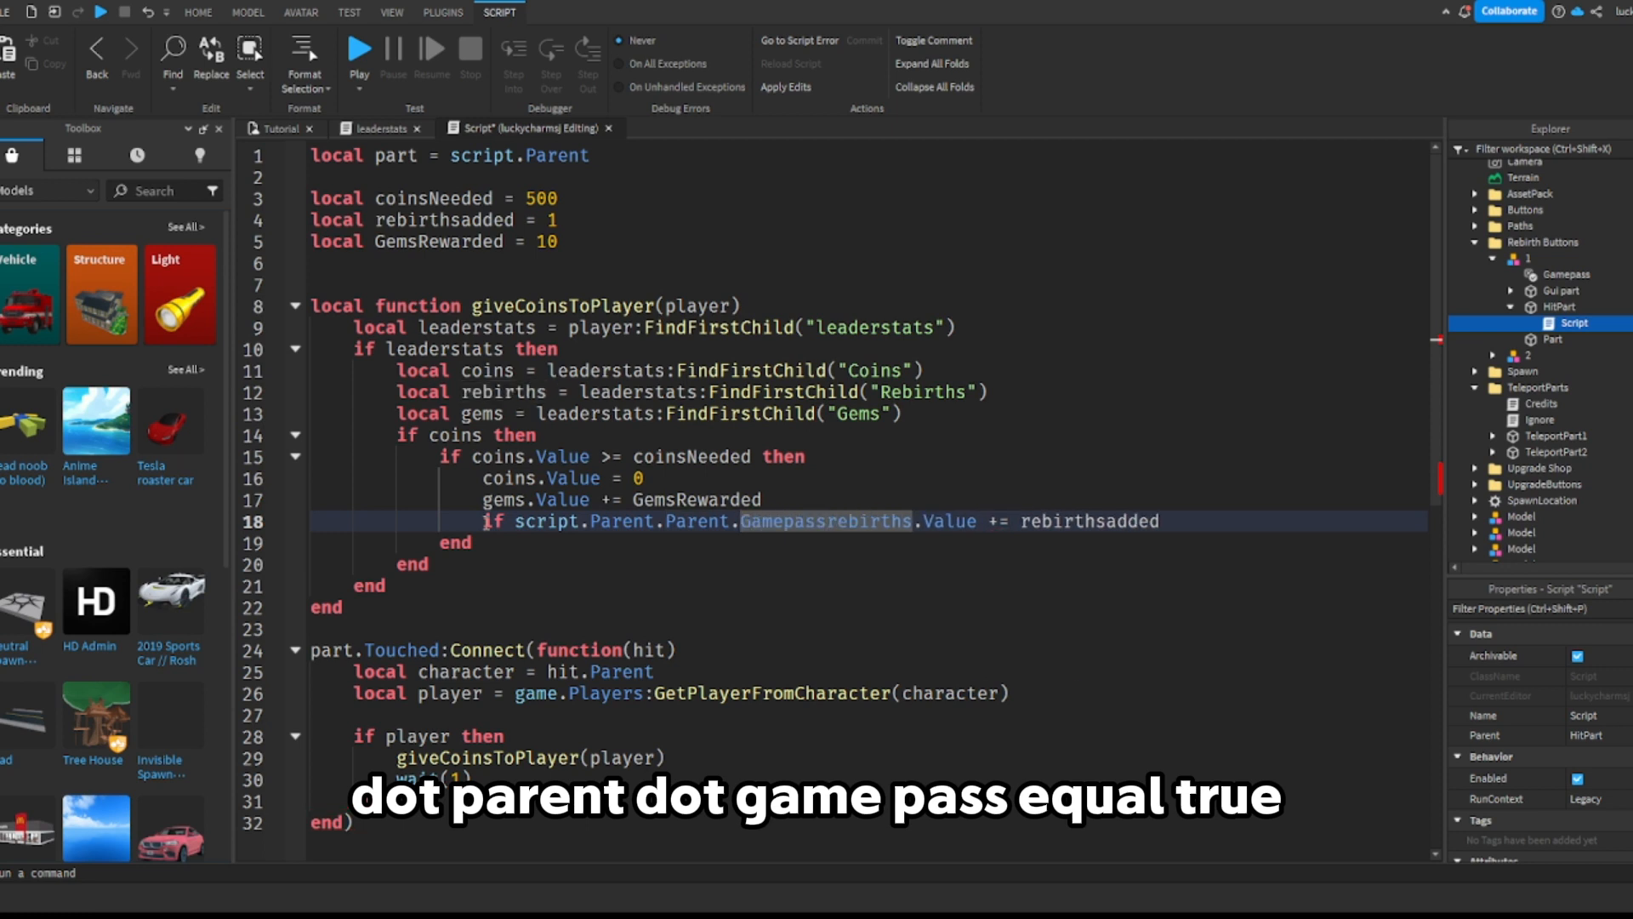
pyautogui.write(' = true ')
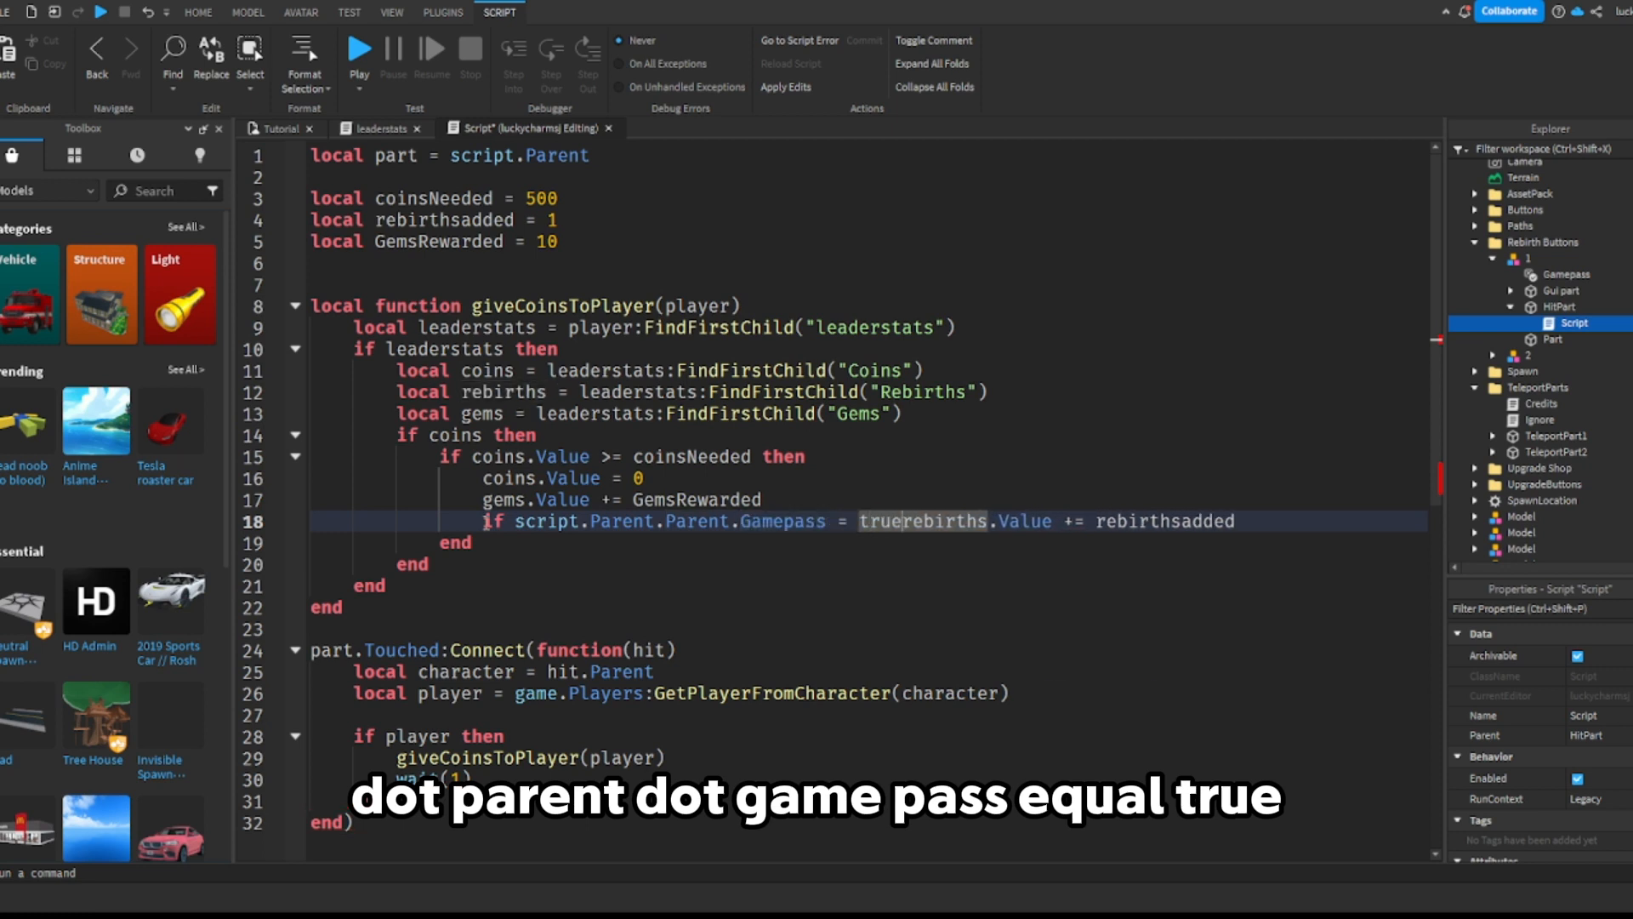
pyautogui.write('then')
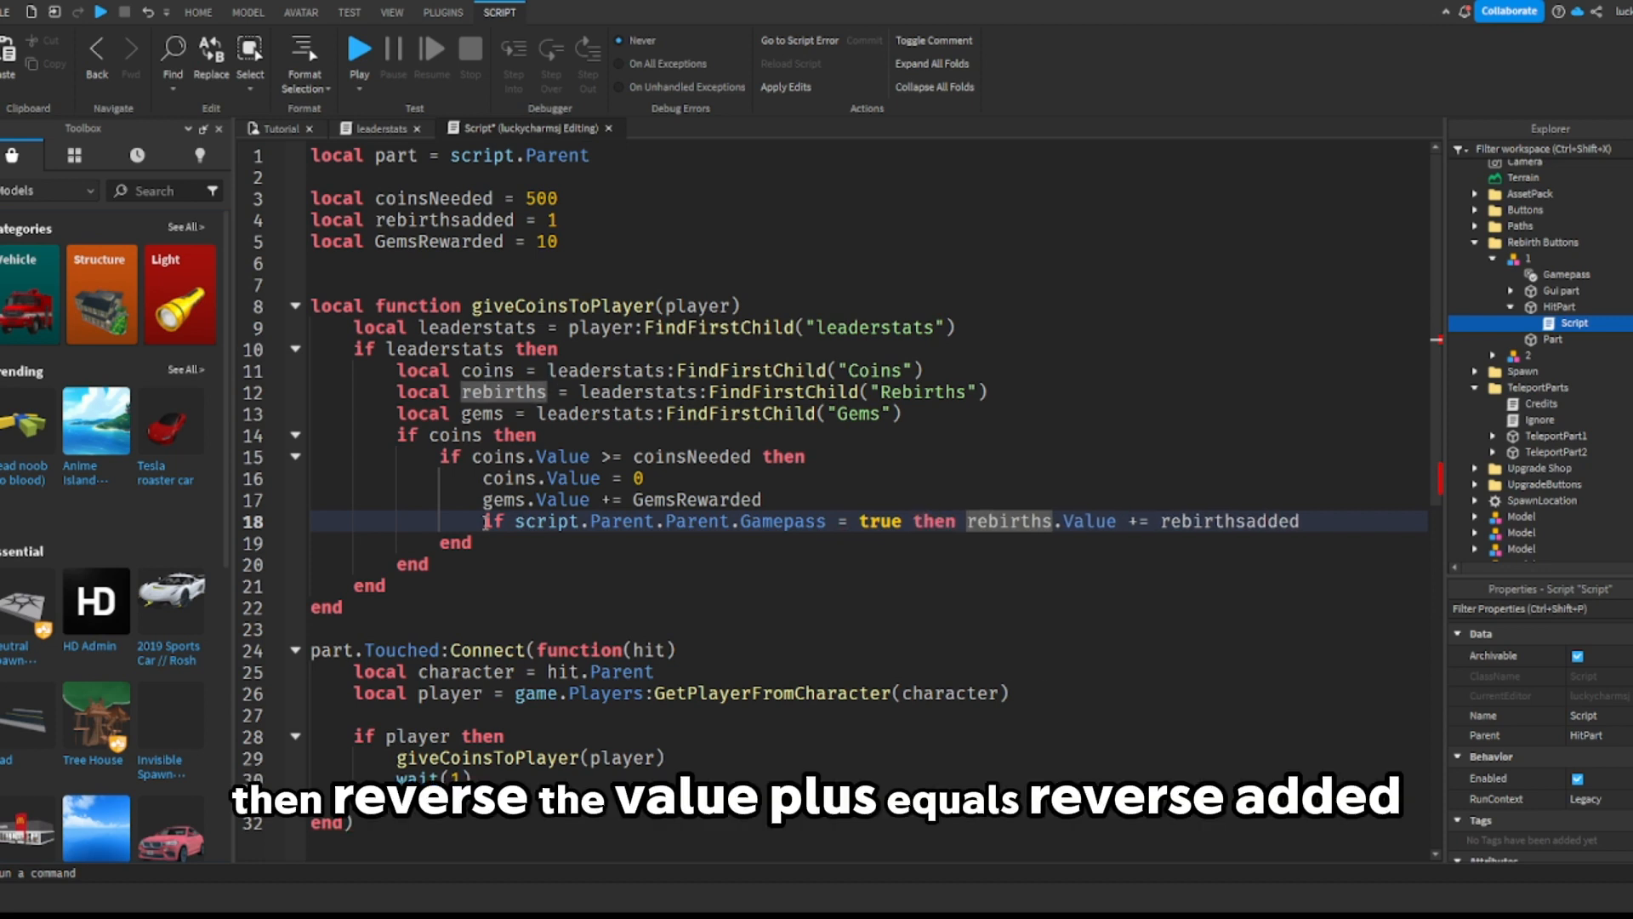
pyautogui.press('Return')
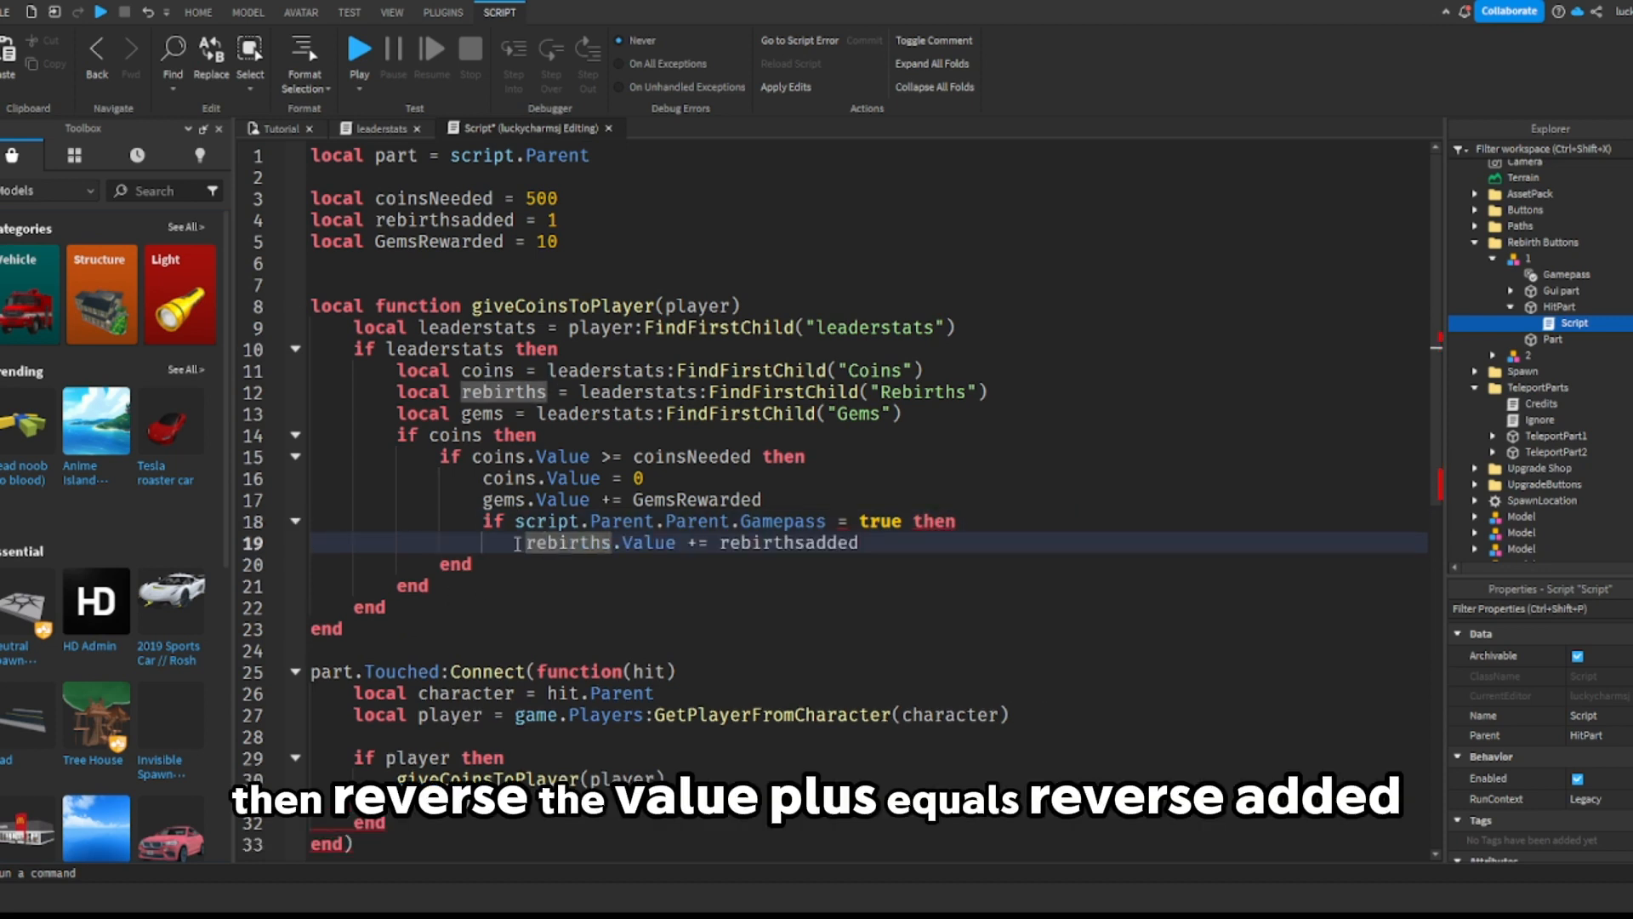
# Step: Multiply rebirthsadded by 2 in the conditional rebirths line, and change the Gamepass condition's operator to ==
pyautogui.click(910, 542)
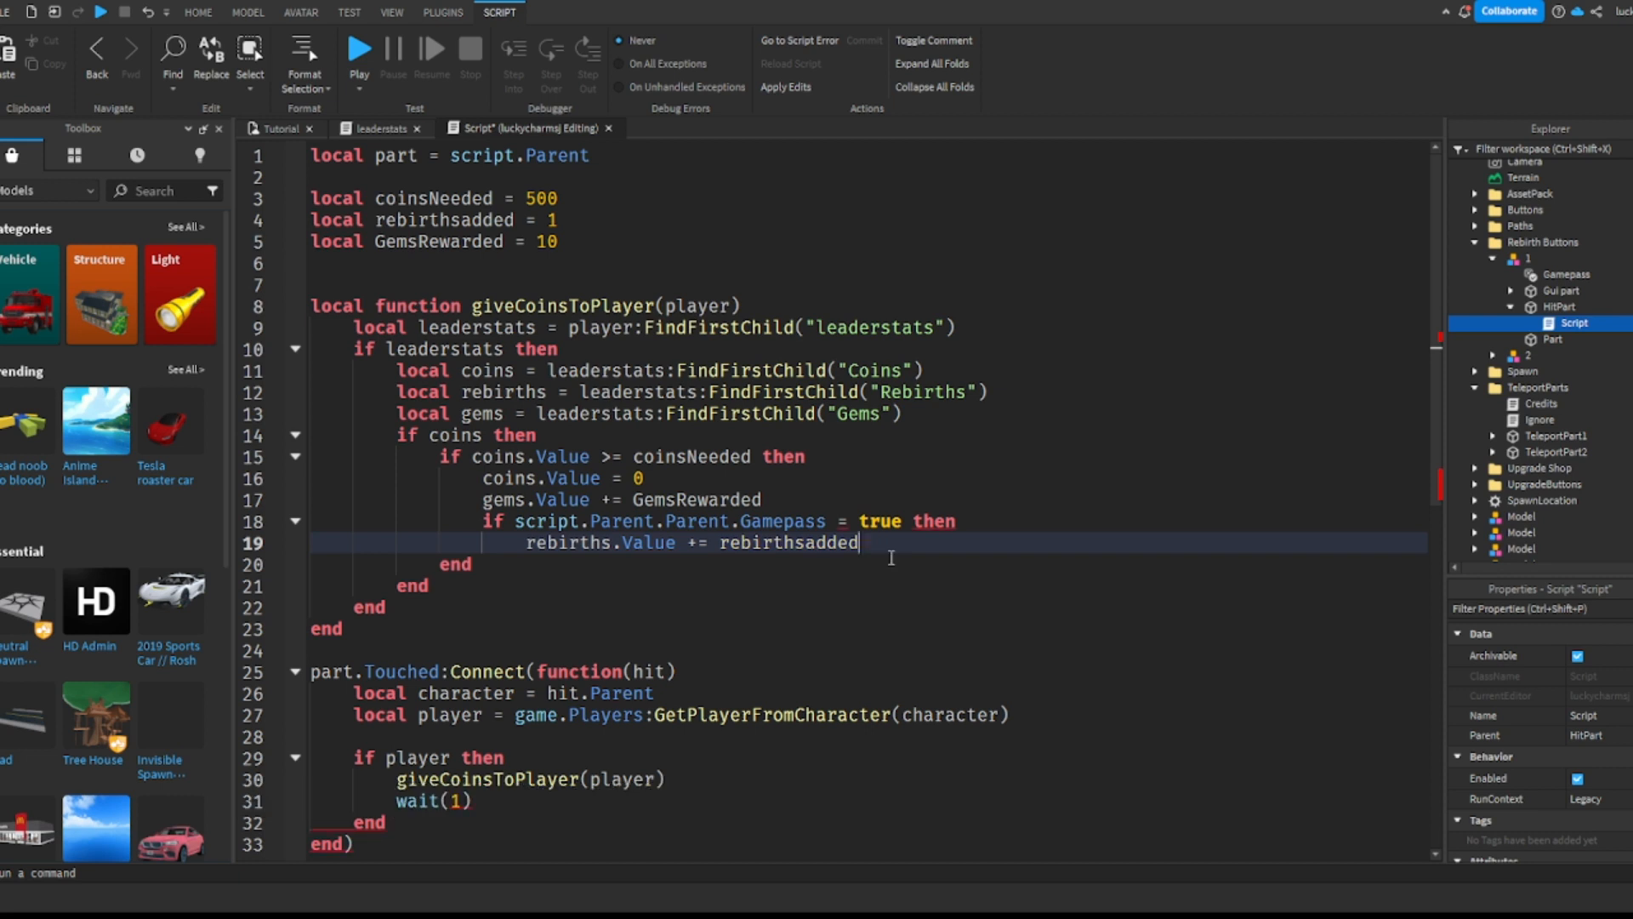
pyautogui.write('*')
pyautogui.click(848, 522)
pyautogui.write('=')
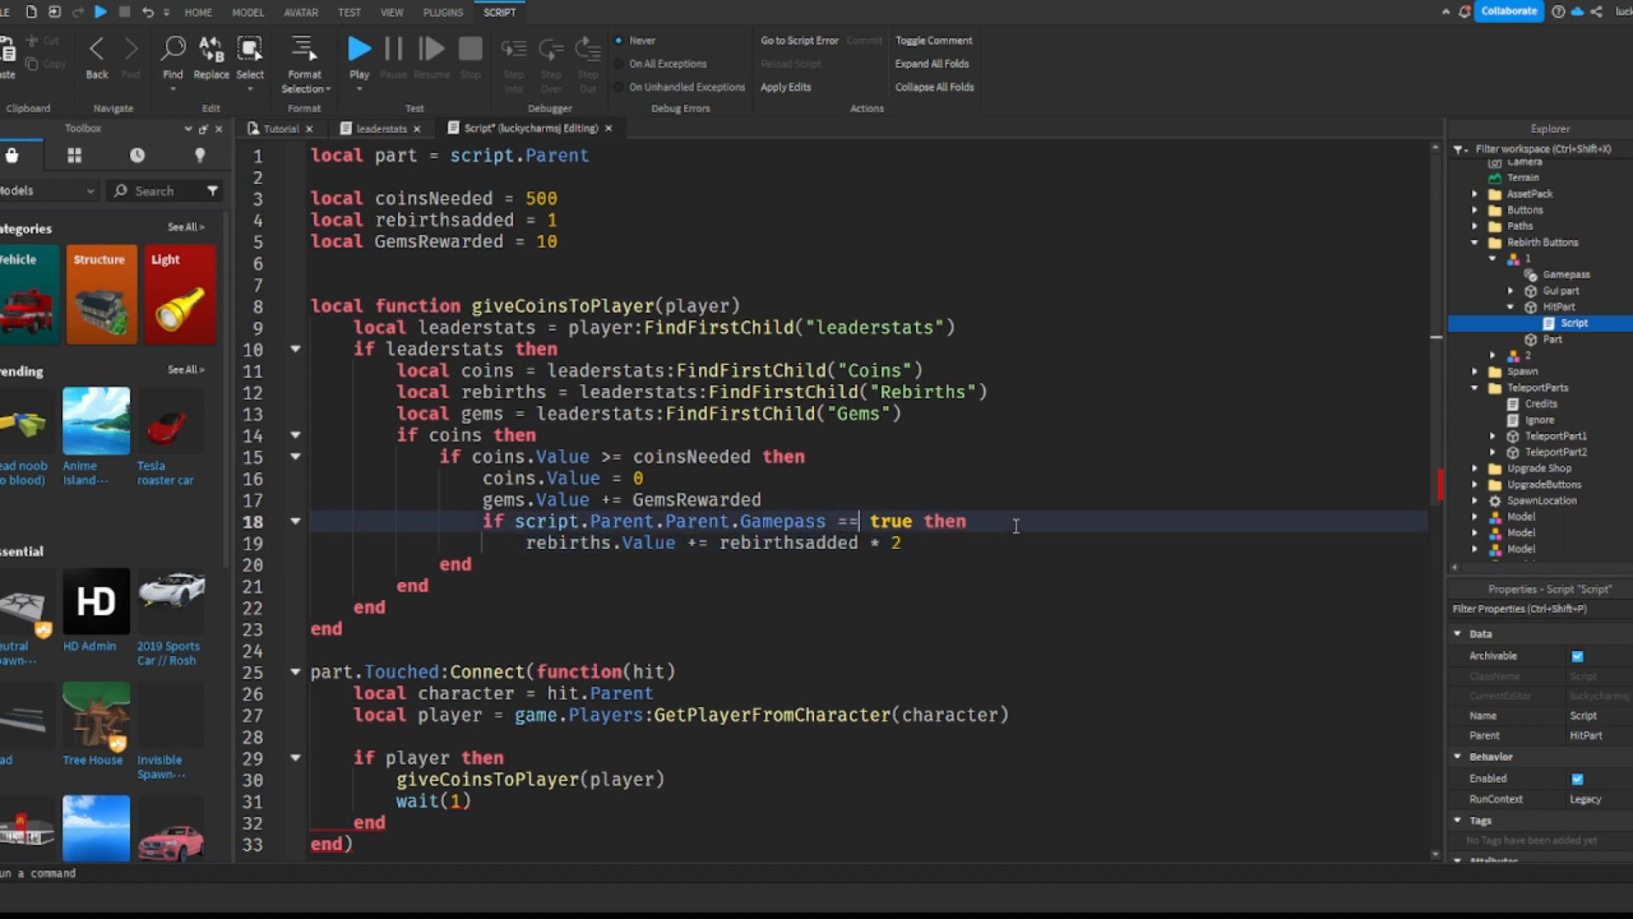
# Step: Add an else branch after the doubled rebirths line and begin its statement with rebirths
pyautogui.click(991, 526)
pyautogui.click(965, 542)
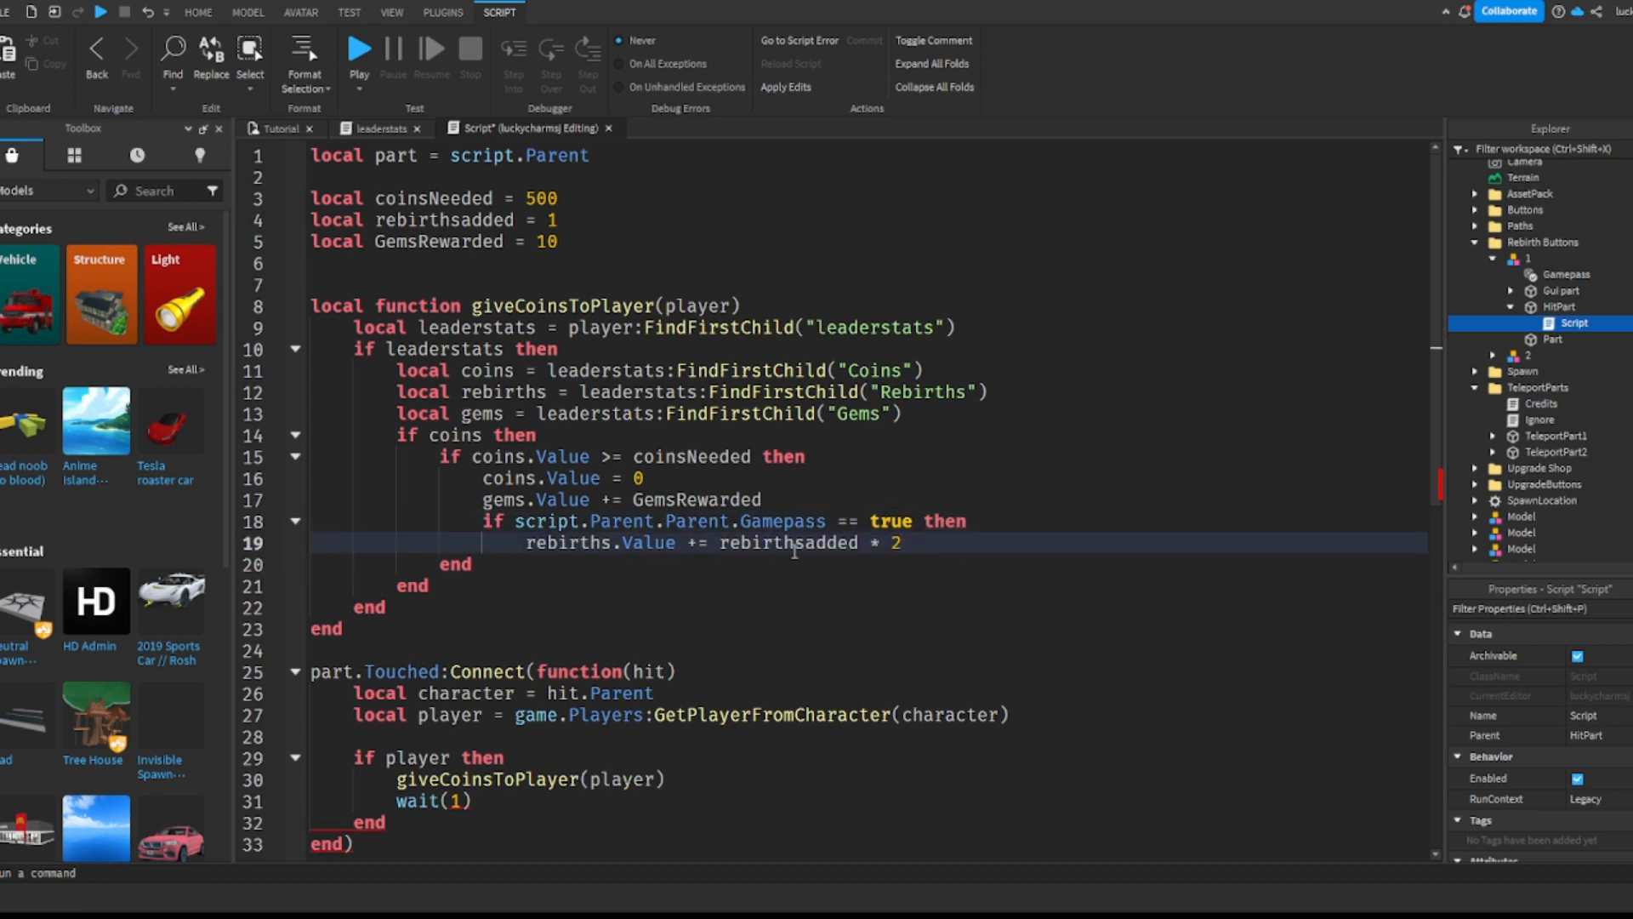
pyautogui.press('Return')
pyautogui.press('BackSpace')
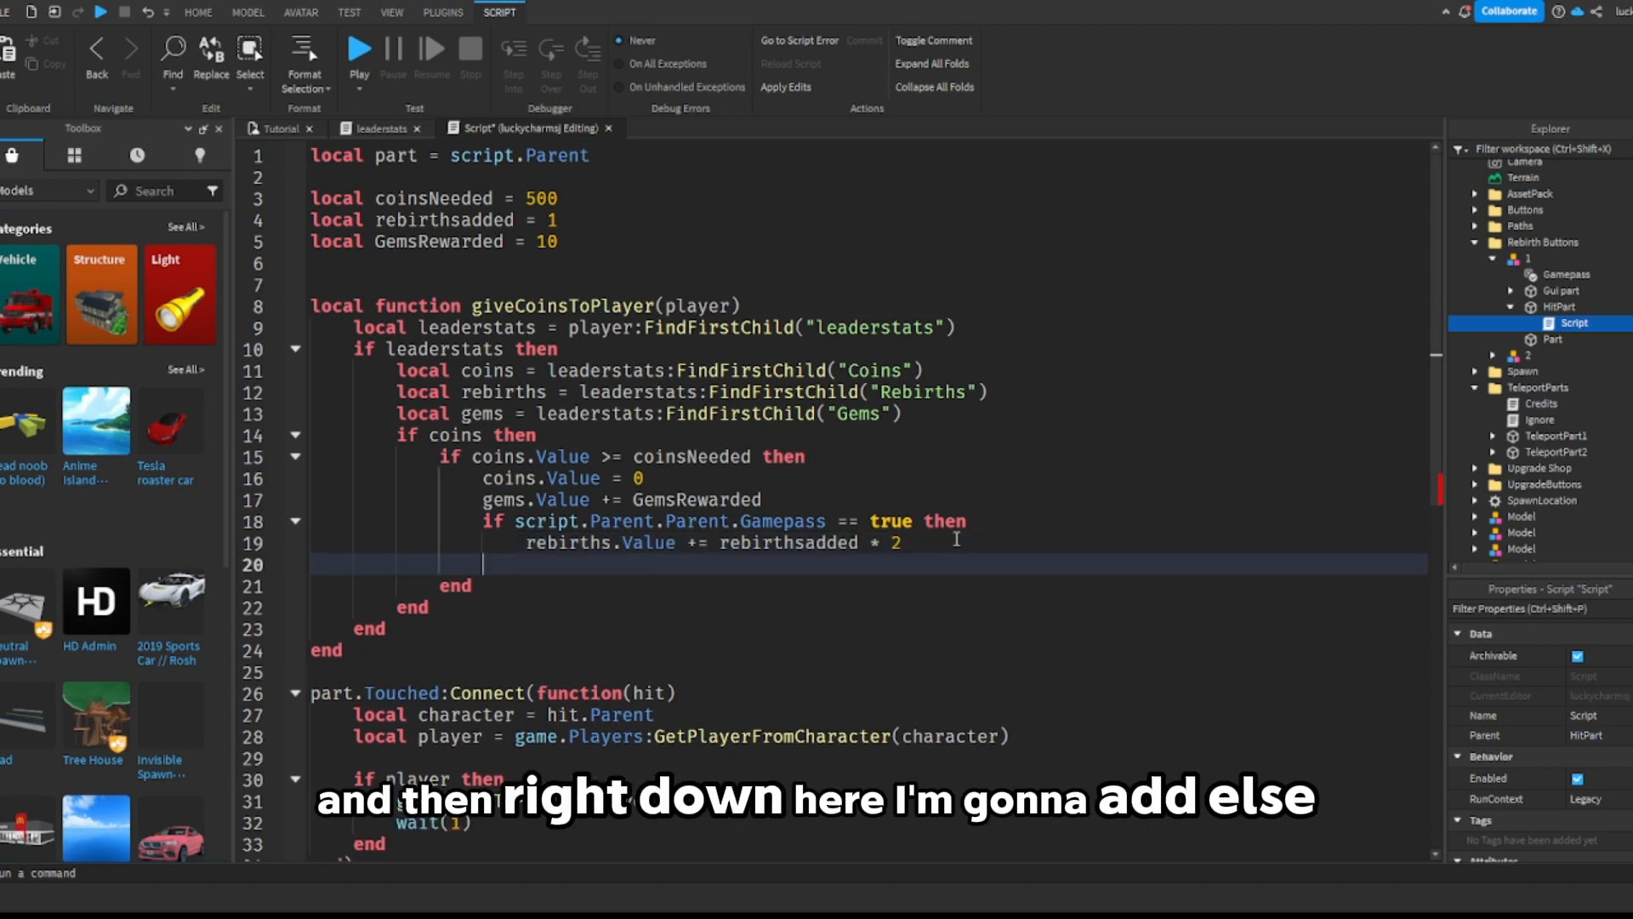
pyautogui.write('else')
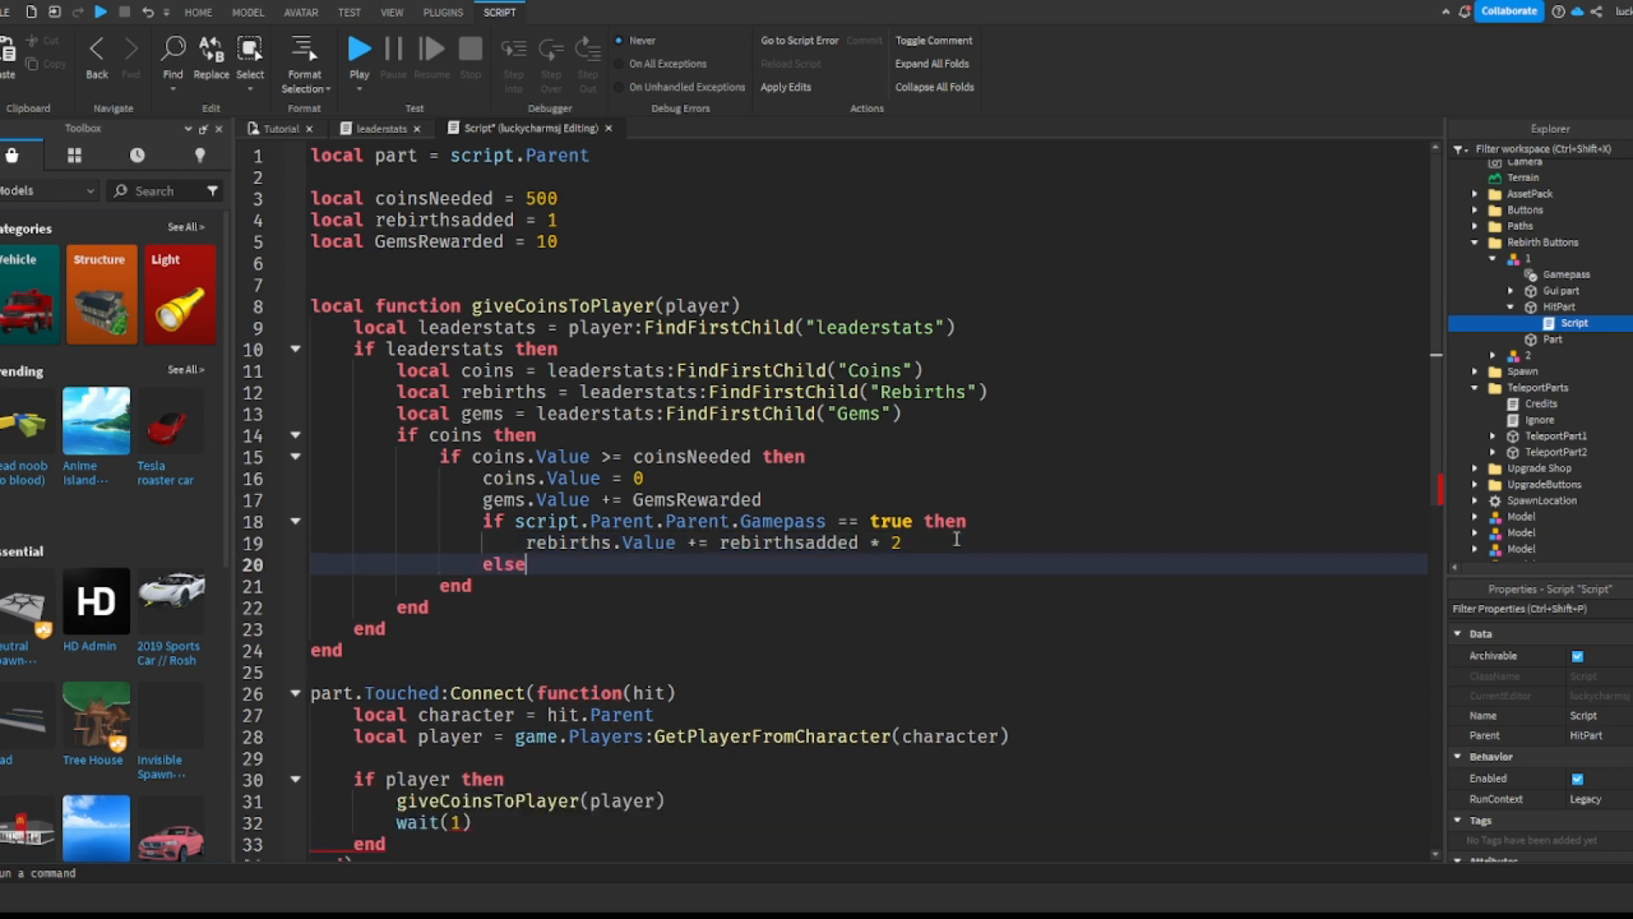
pyautogui.press('Return')
pyautogui.write('re')
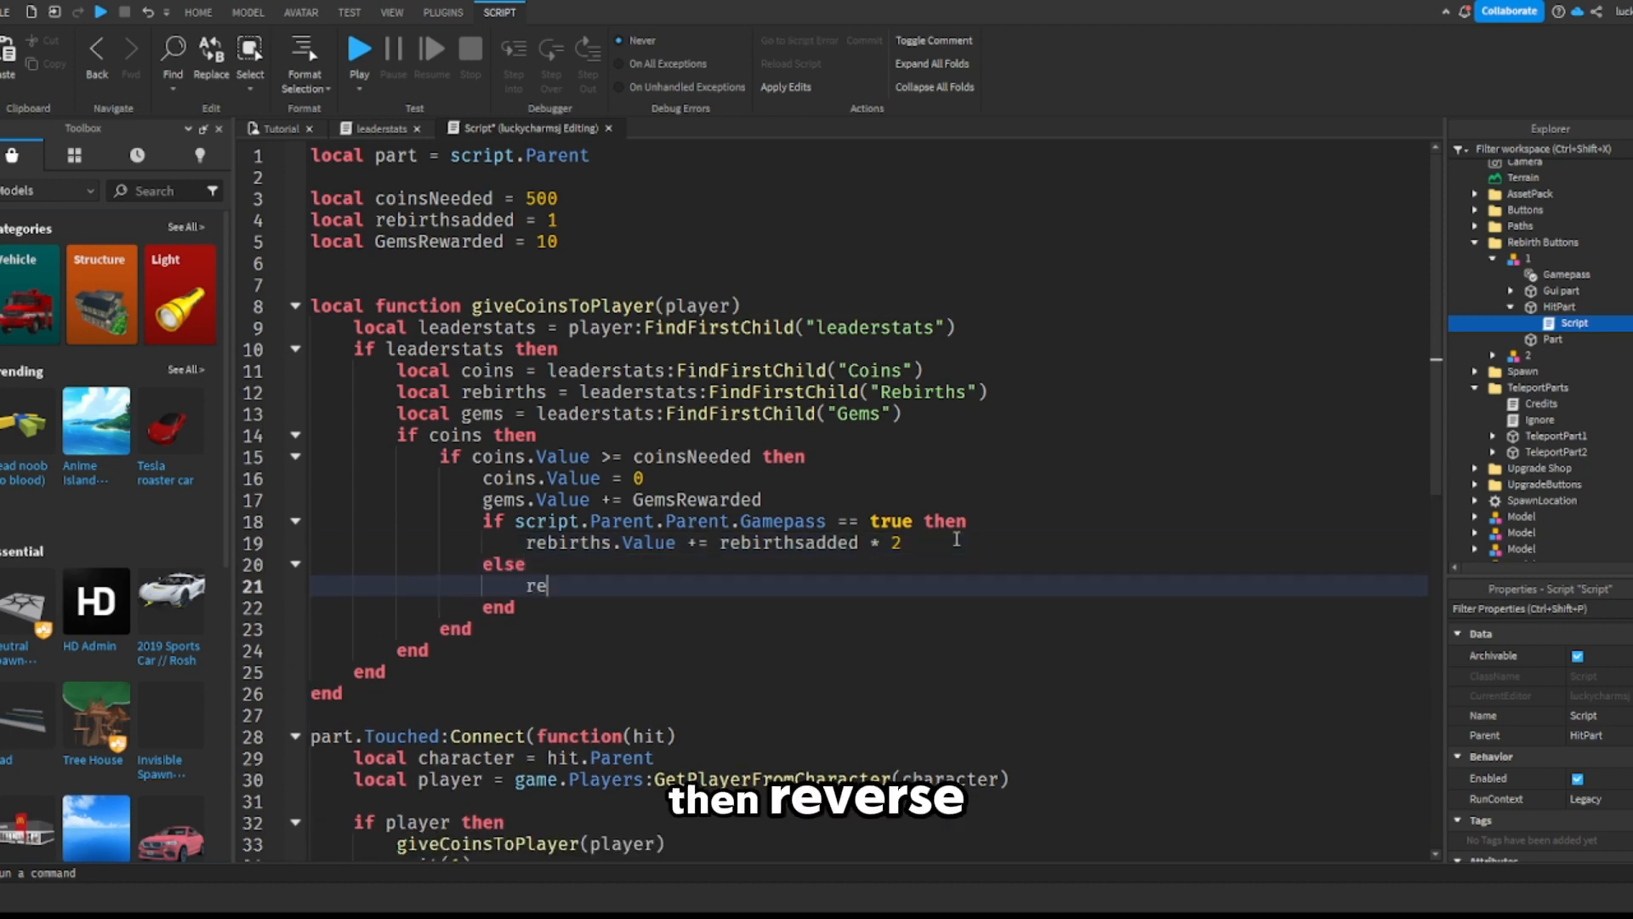
pyautogui.write('v')
pyautogui.press('BackSpace')
pyautogui.write('births')
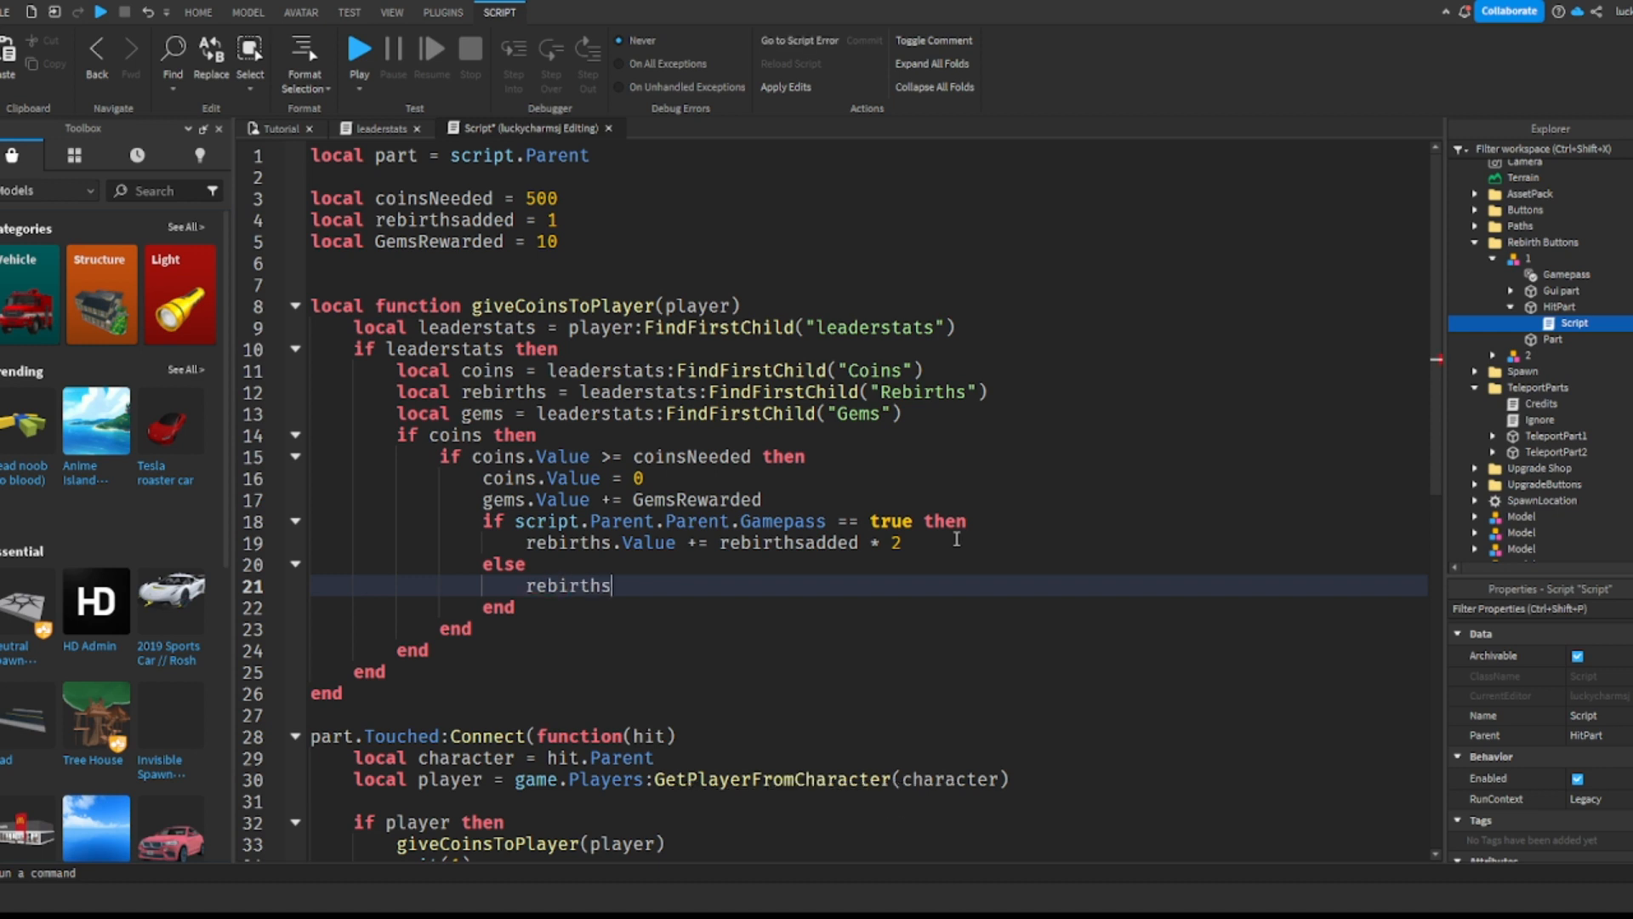
# Step: Complete the else branch's line as rebirths.Value += rebirthsadded
pyautogui.write('.Value')
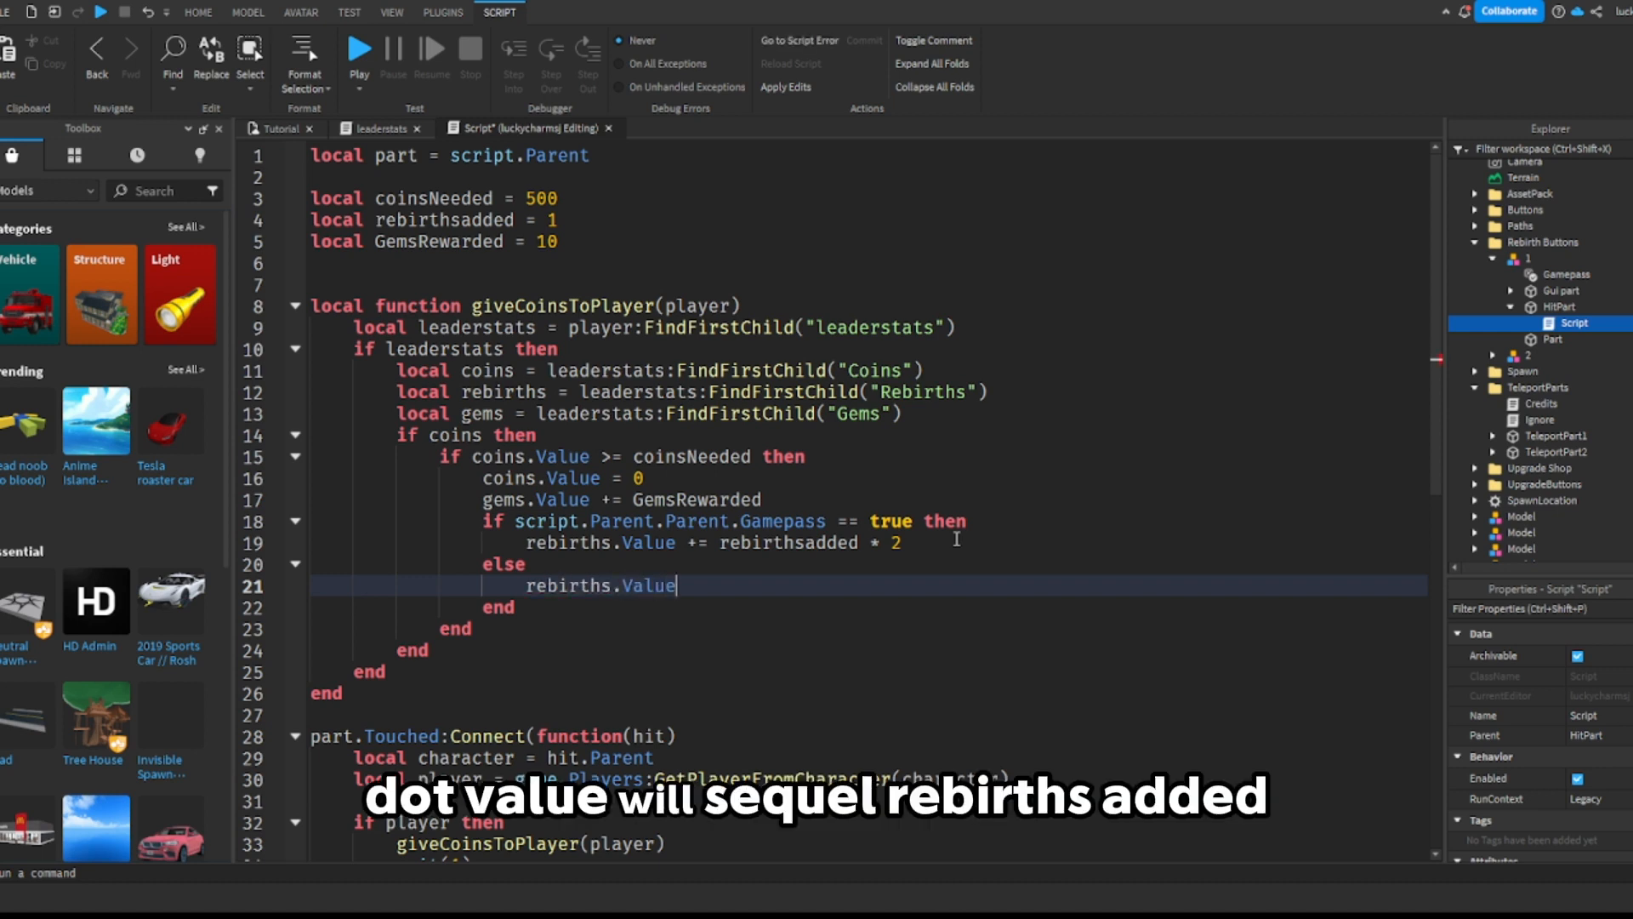
pyautogui.write(' += rebirthsadded')
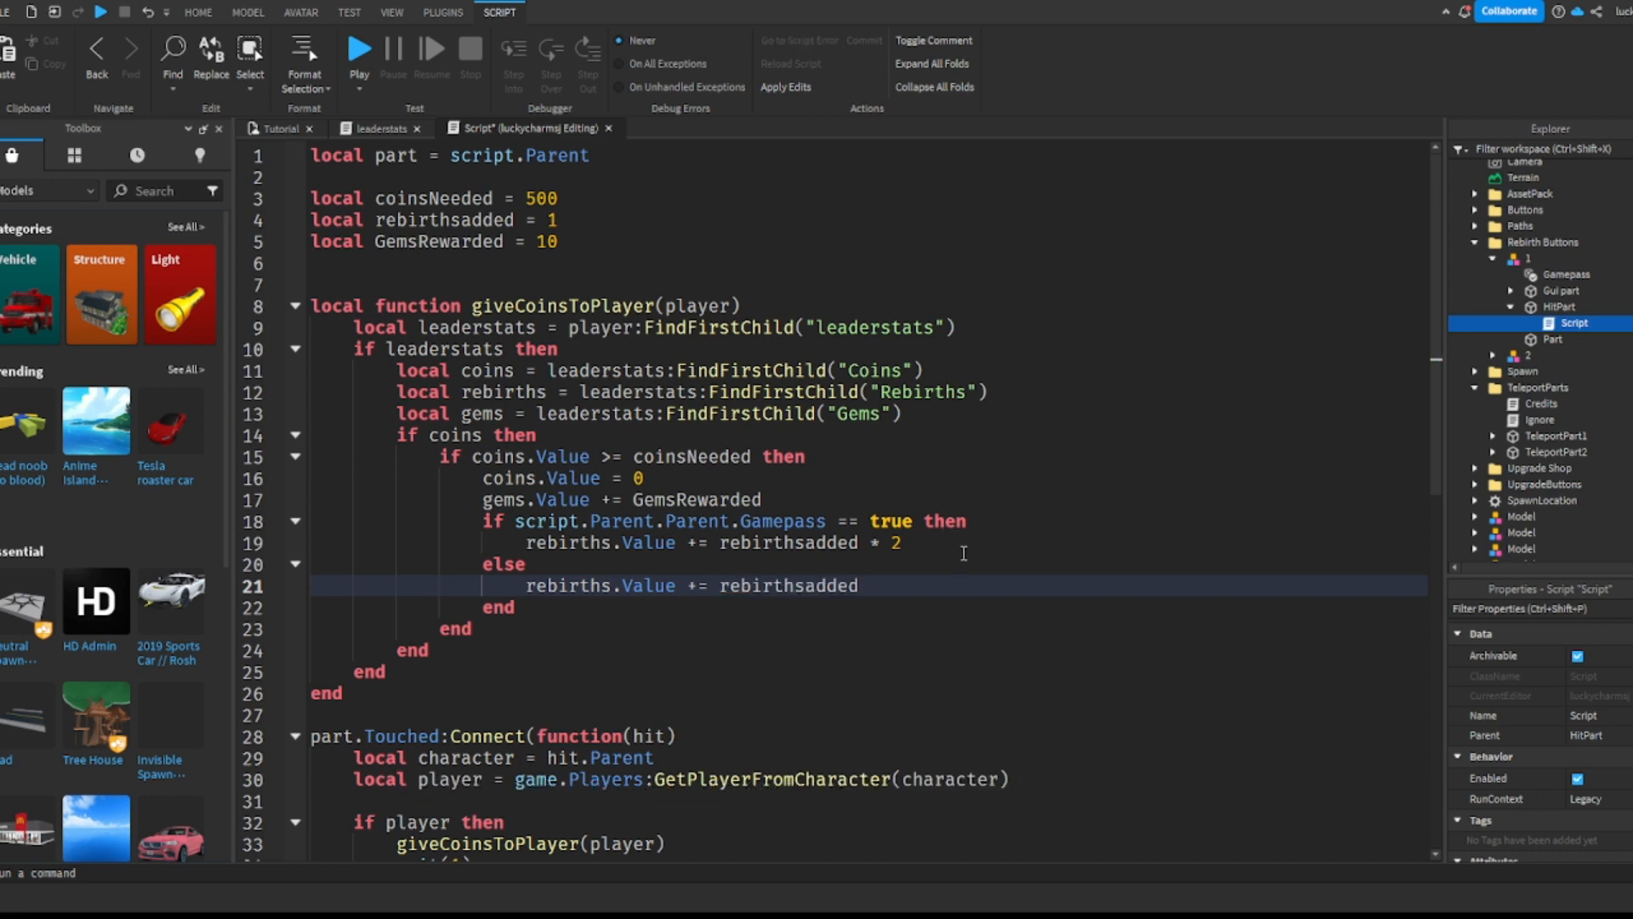
pyautogui.click(966, 547)
pyautogui.click(950, 565)
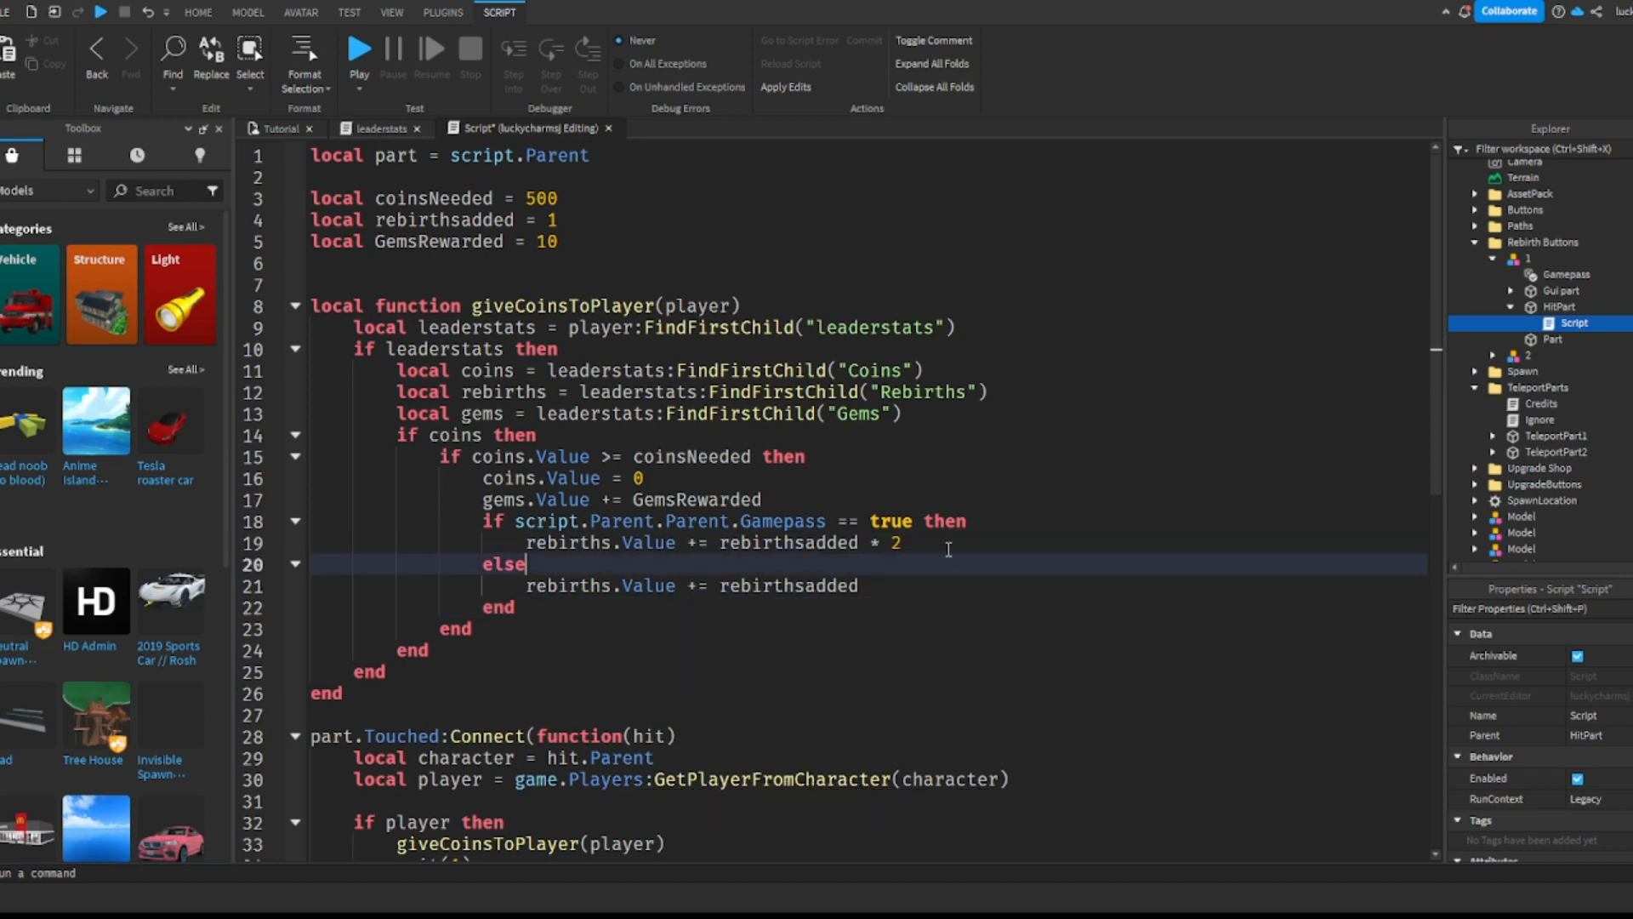
pyautogui.click(948, 549)
pyautogui.click(922, 600)
pyautogui.click(937, 548)
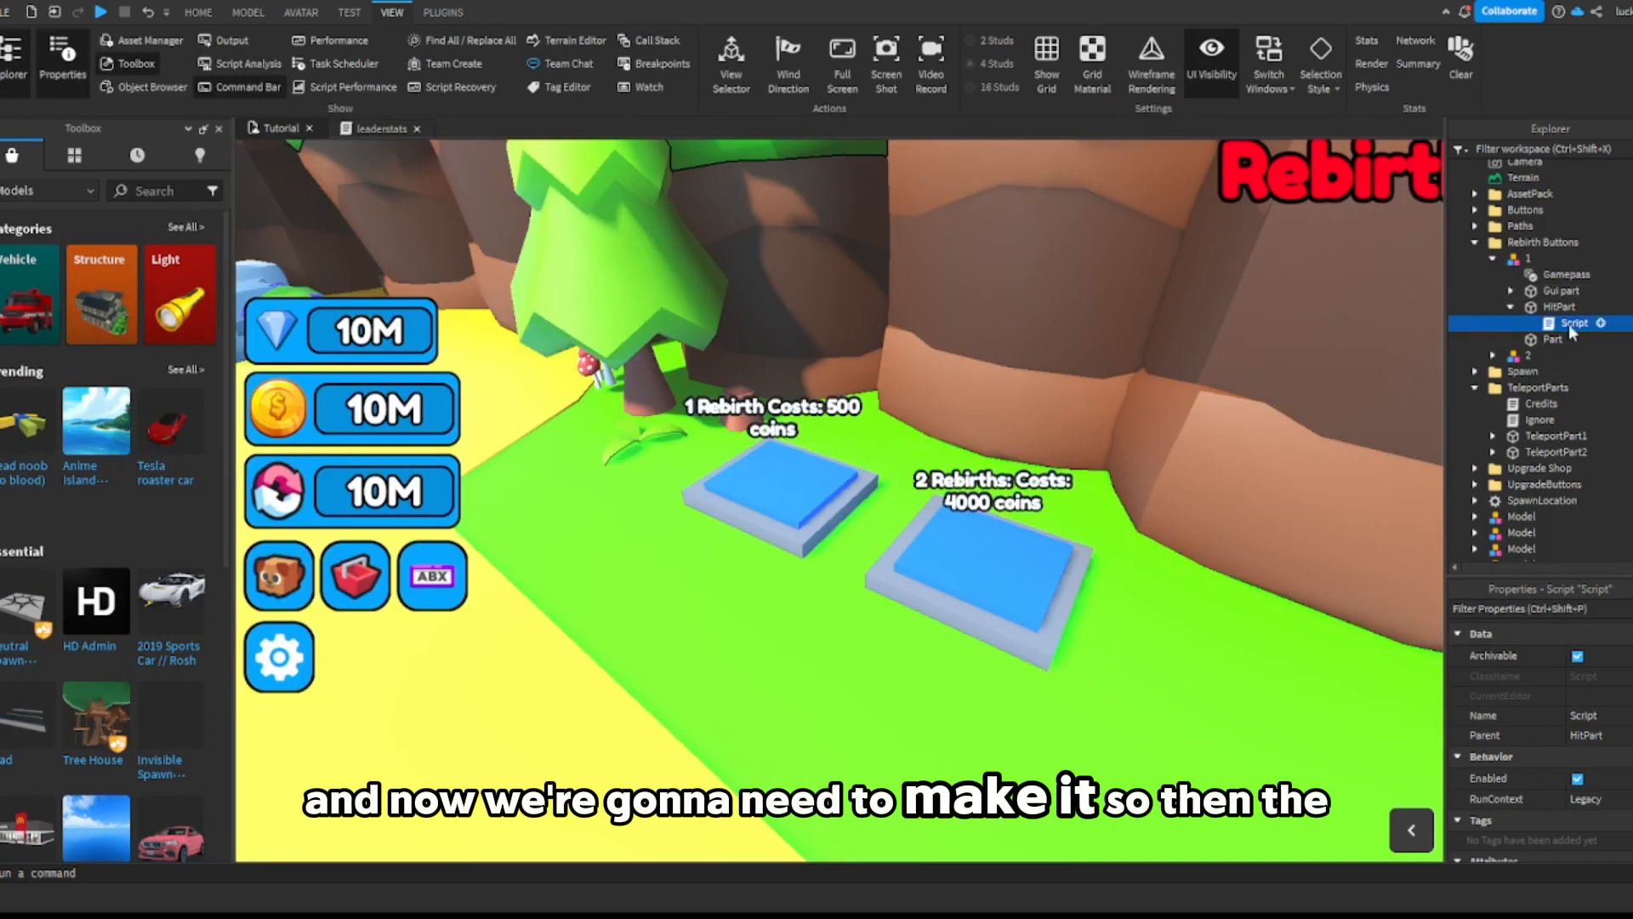
pyautogui.click(1535, 274)
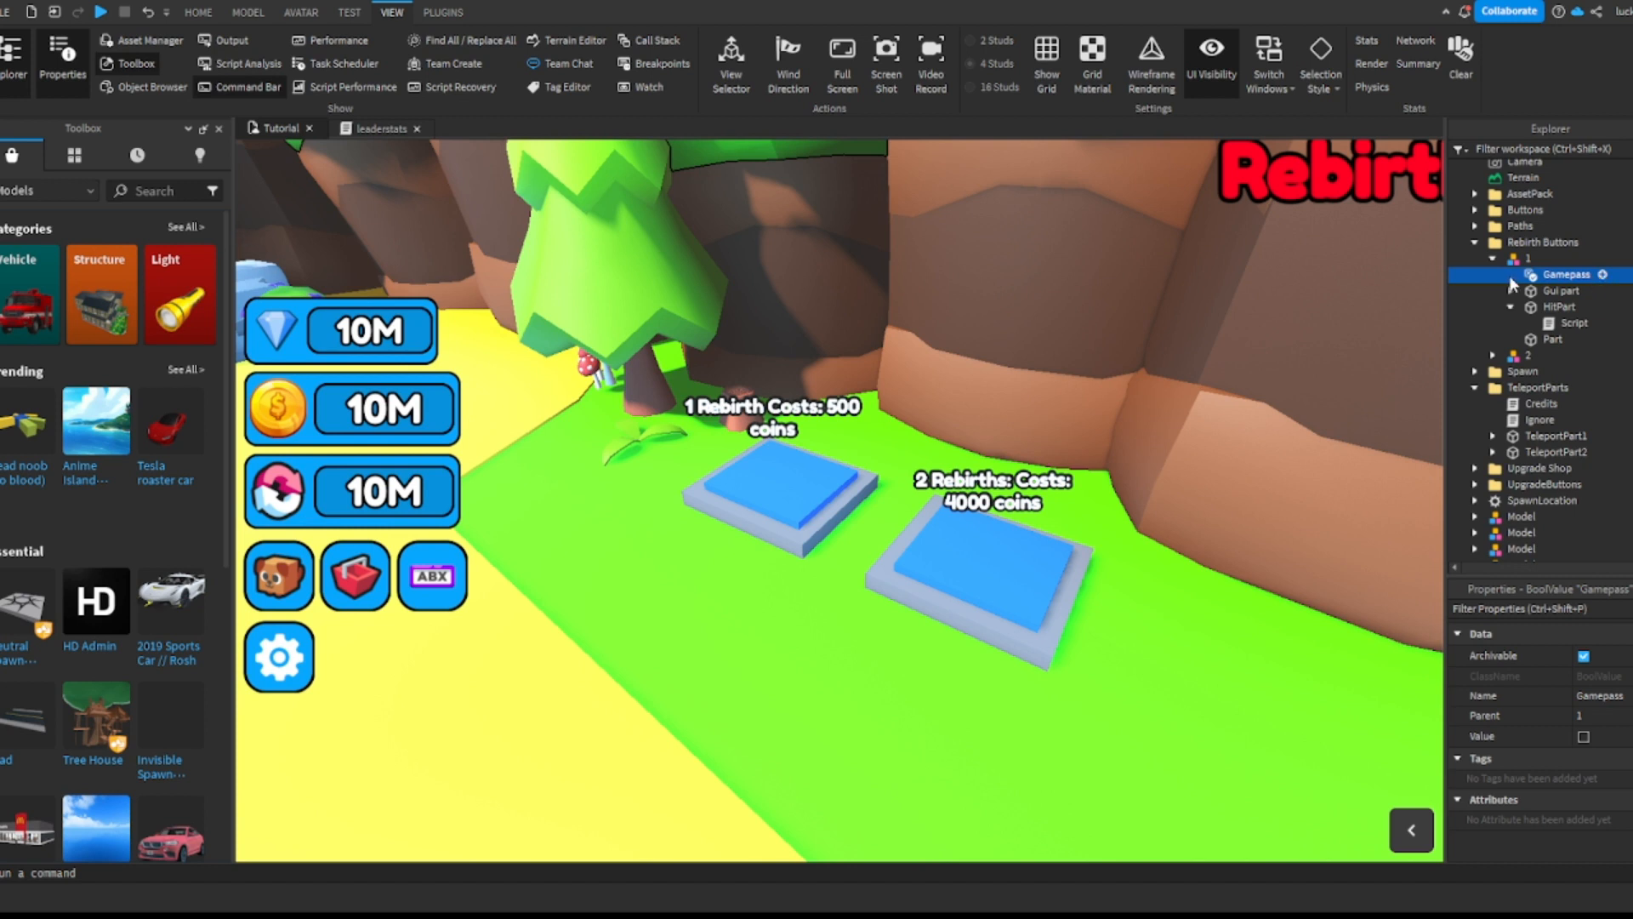
pyautogui.scroll(-1, 1514, 278)
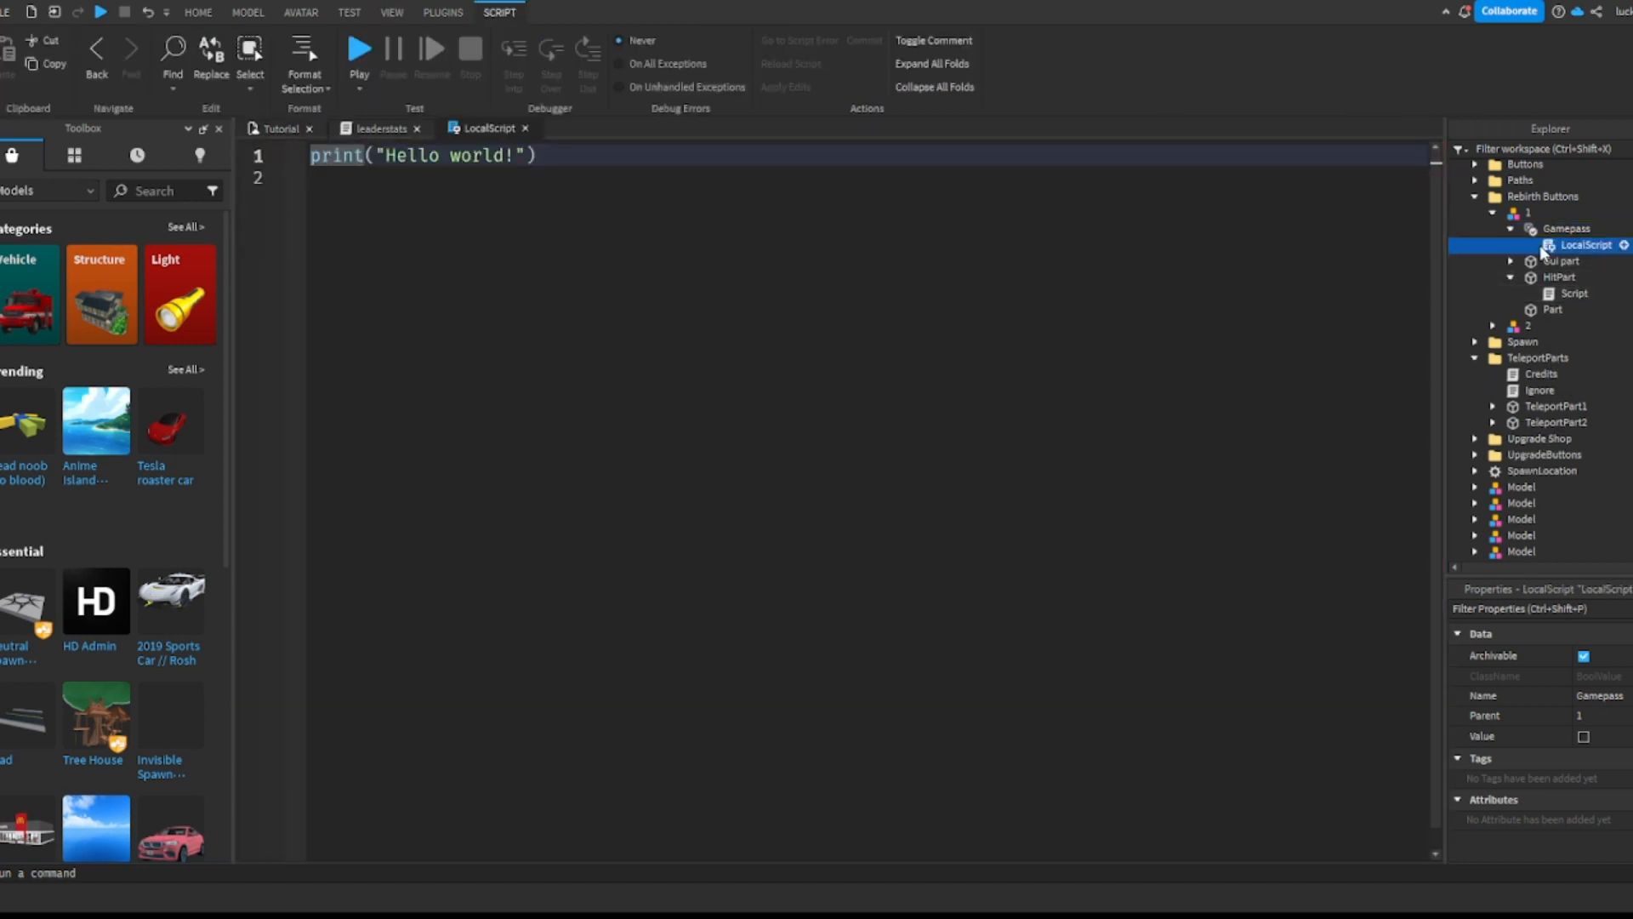
pyautogui.moveTo(572, 167); pyautogui.dragTo(305, 160)
pyautogui.press('BackSpace')
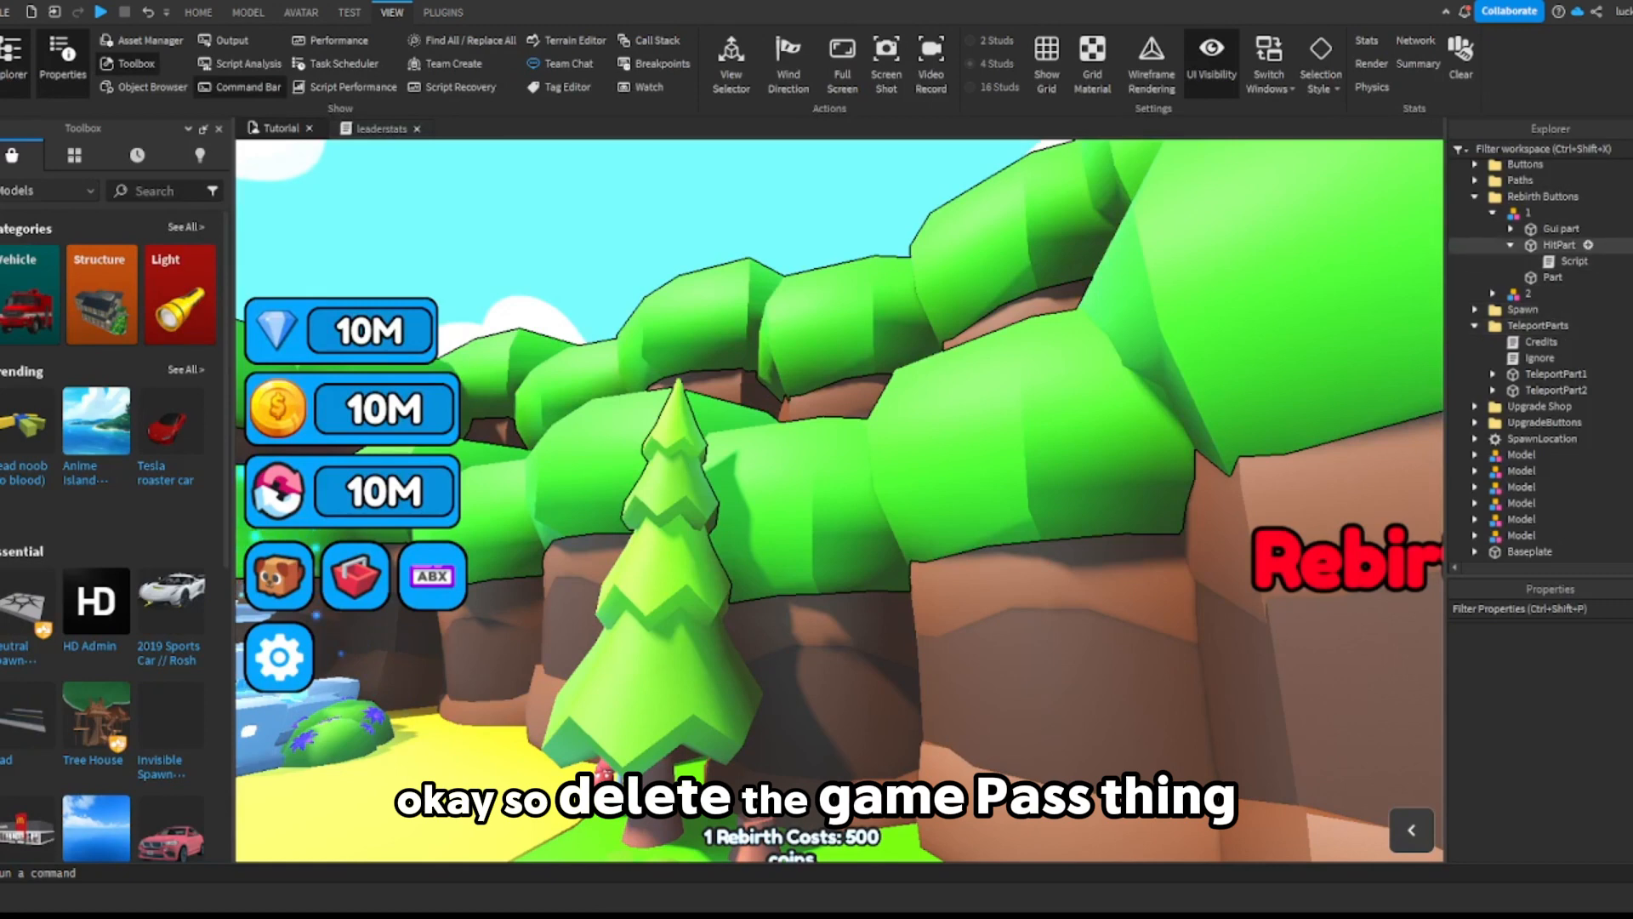
# Step: Open the HitPart script of rebirth button 1 and remove the script.Parent.Parent.Gamepass == true condition from the inner if statement
pyautogui.doubleClick(1538, 260)
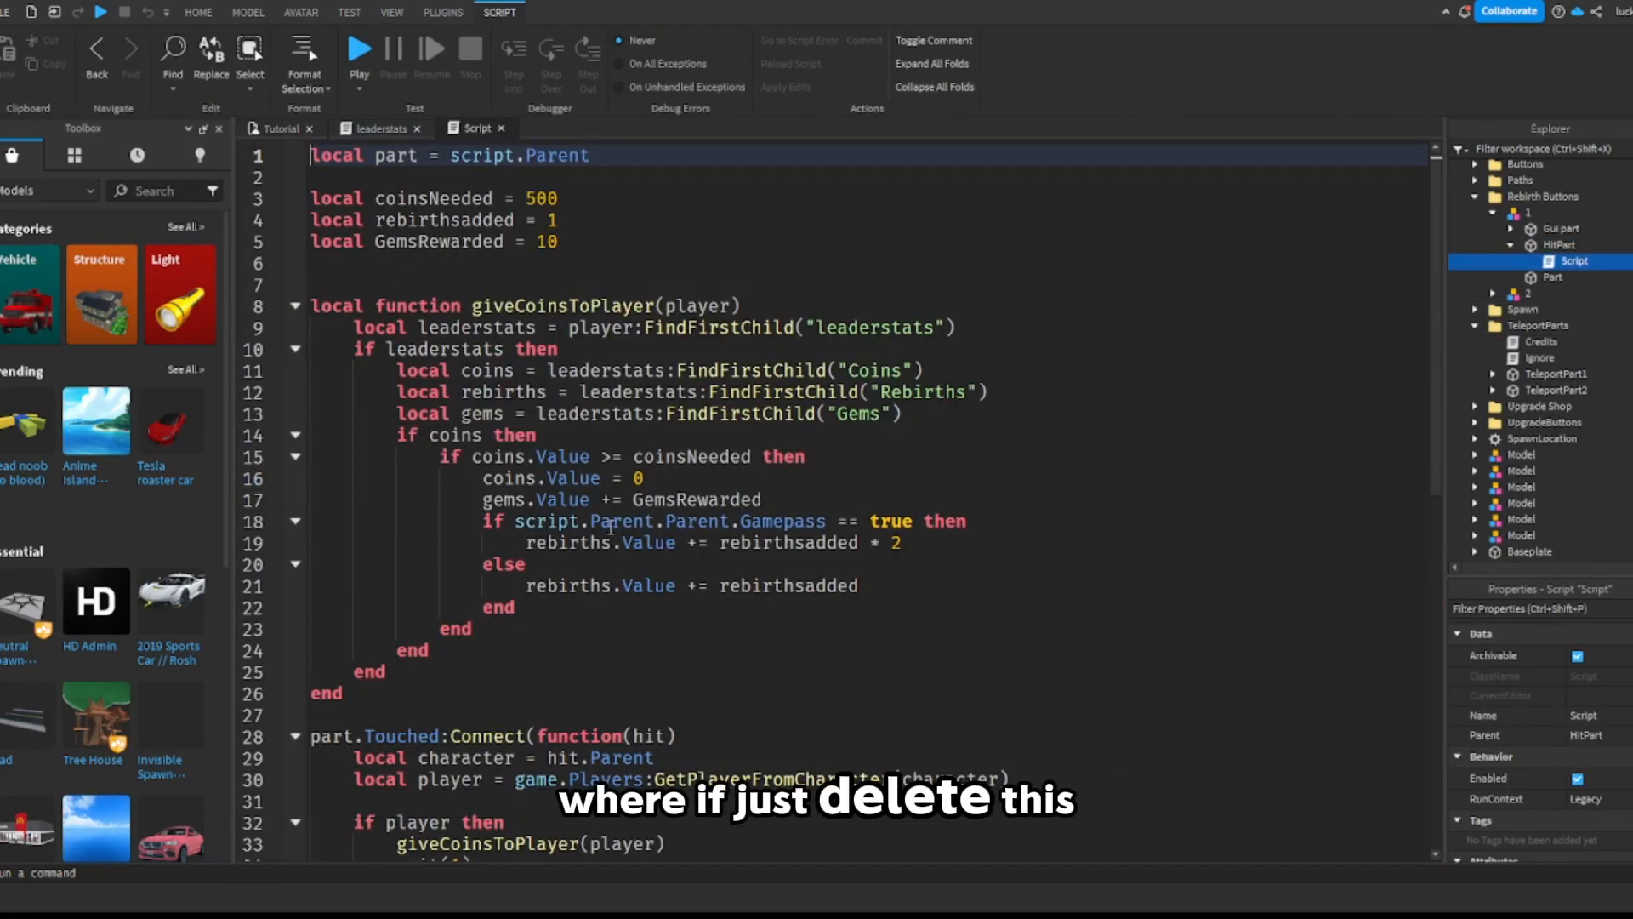
pyautogui.moveTo(514, 520); pyautogui.dragTo(914, 521)
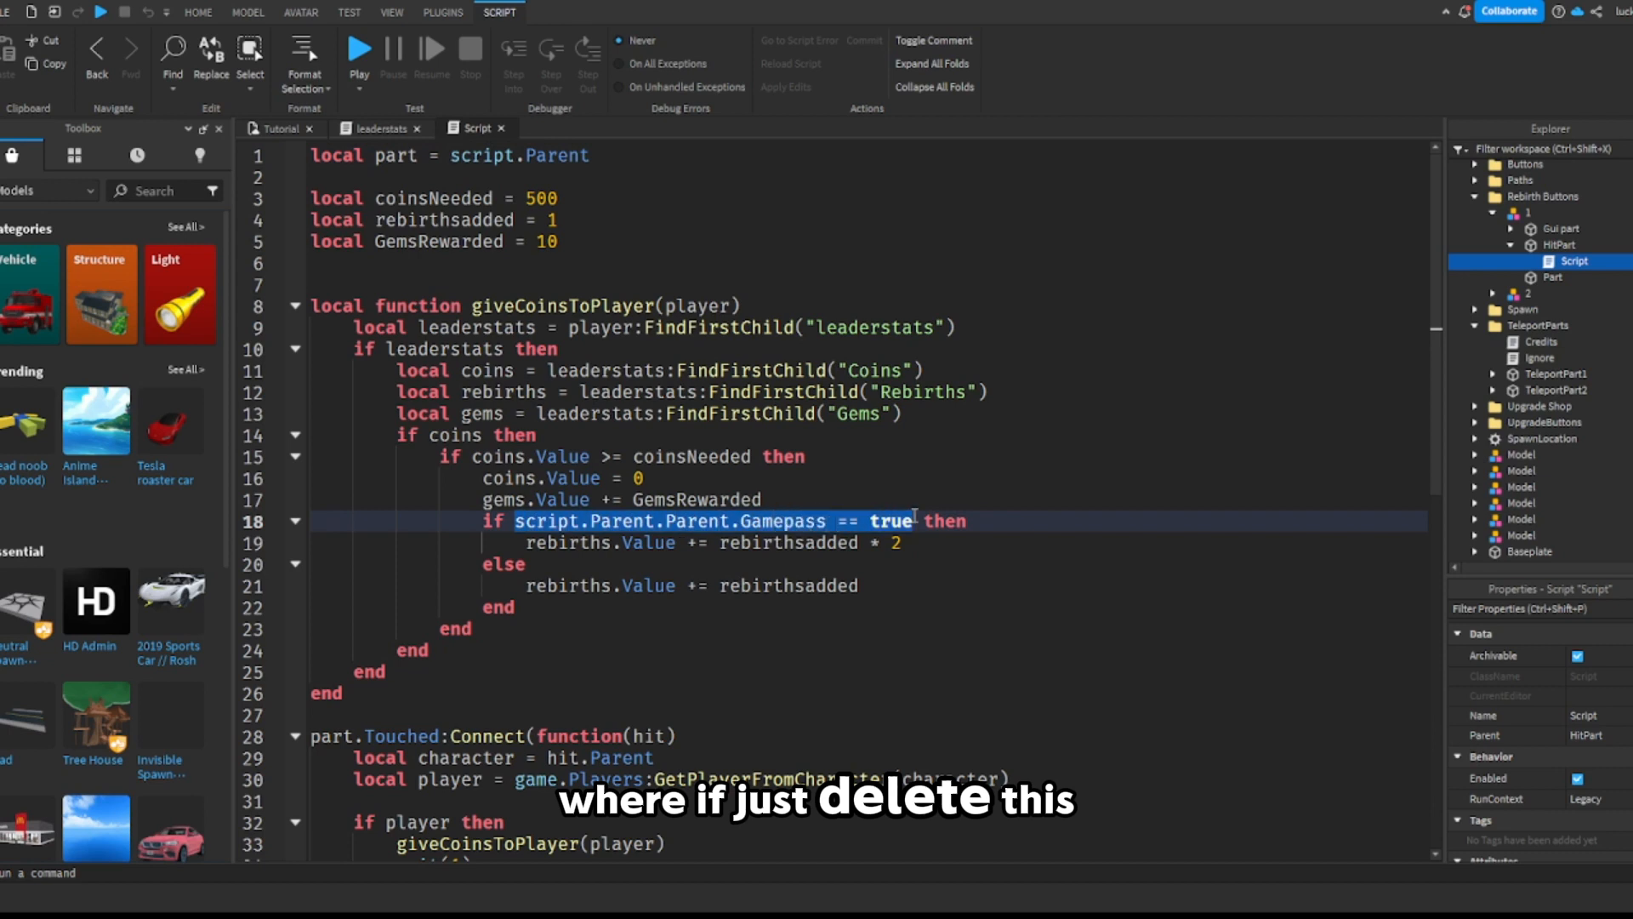
pyautogui.press('BackSpace')
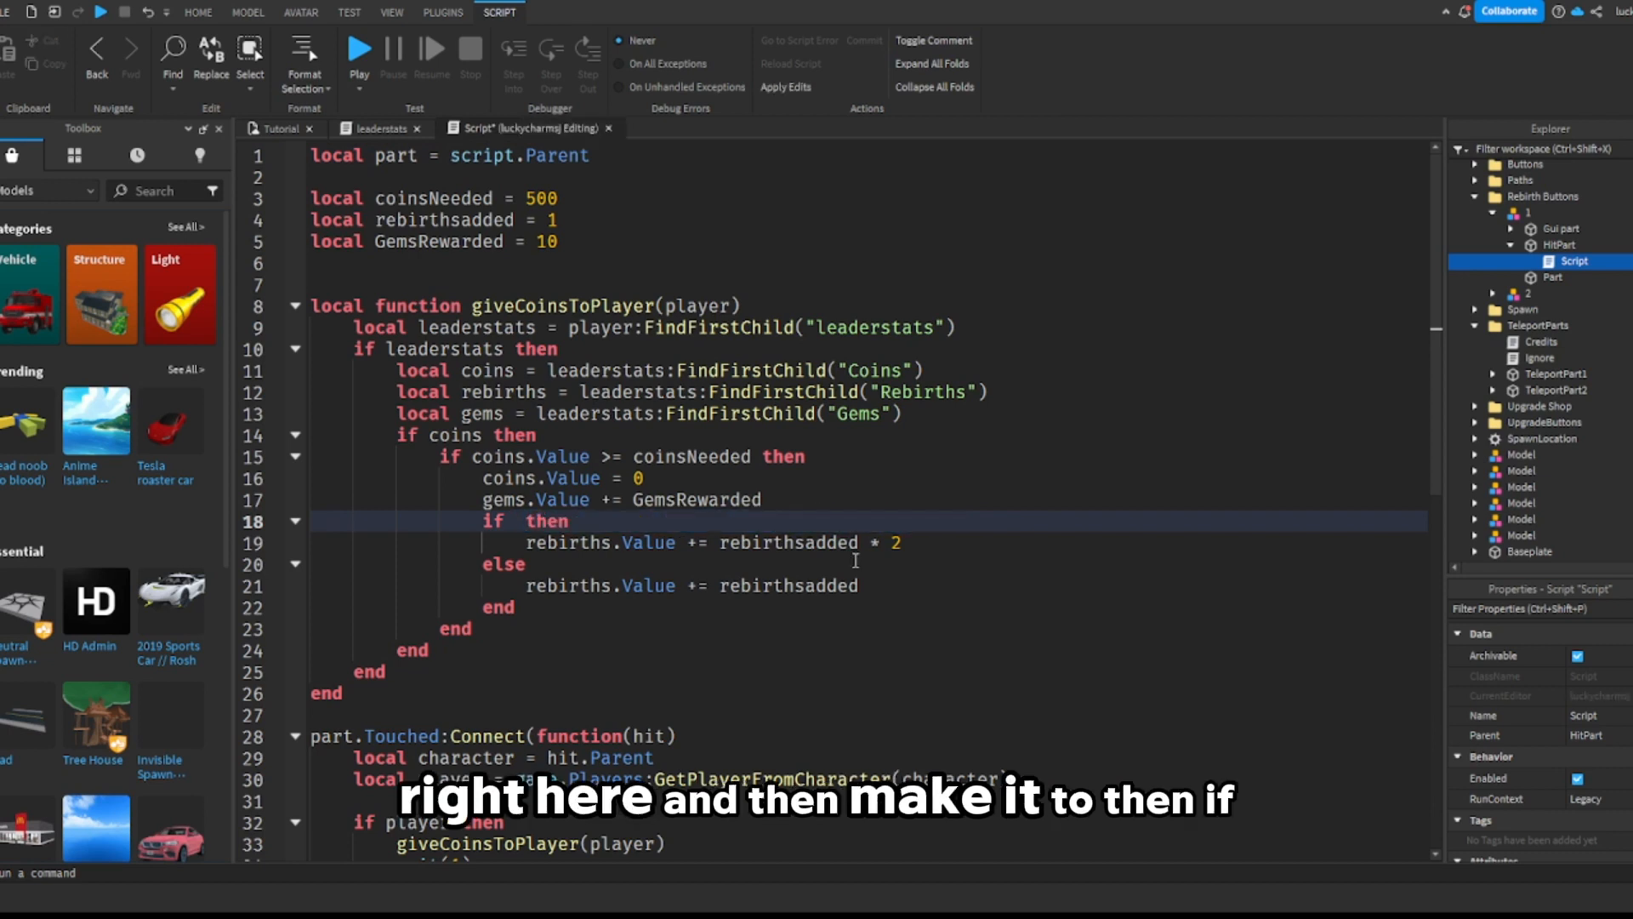
# Step: Add the line local MPS = game:GetService("MarketplaceService") directly below the part variable
pyautogui.click(672, 174)
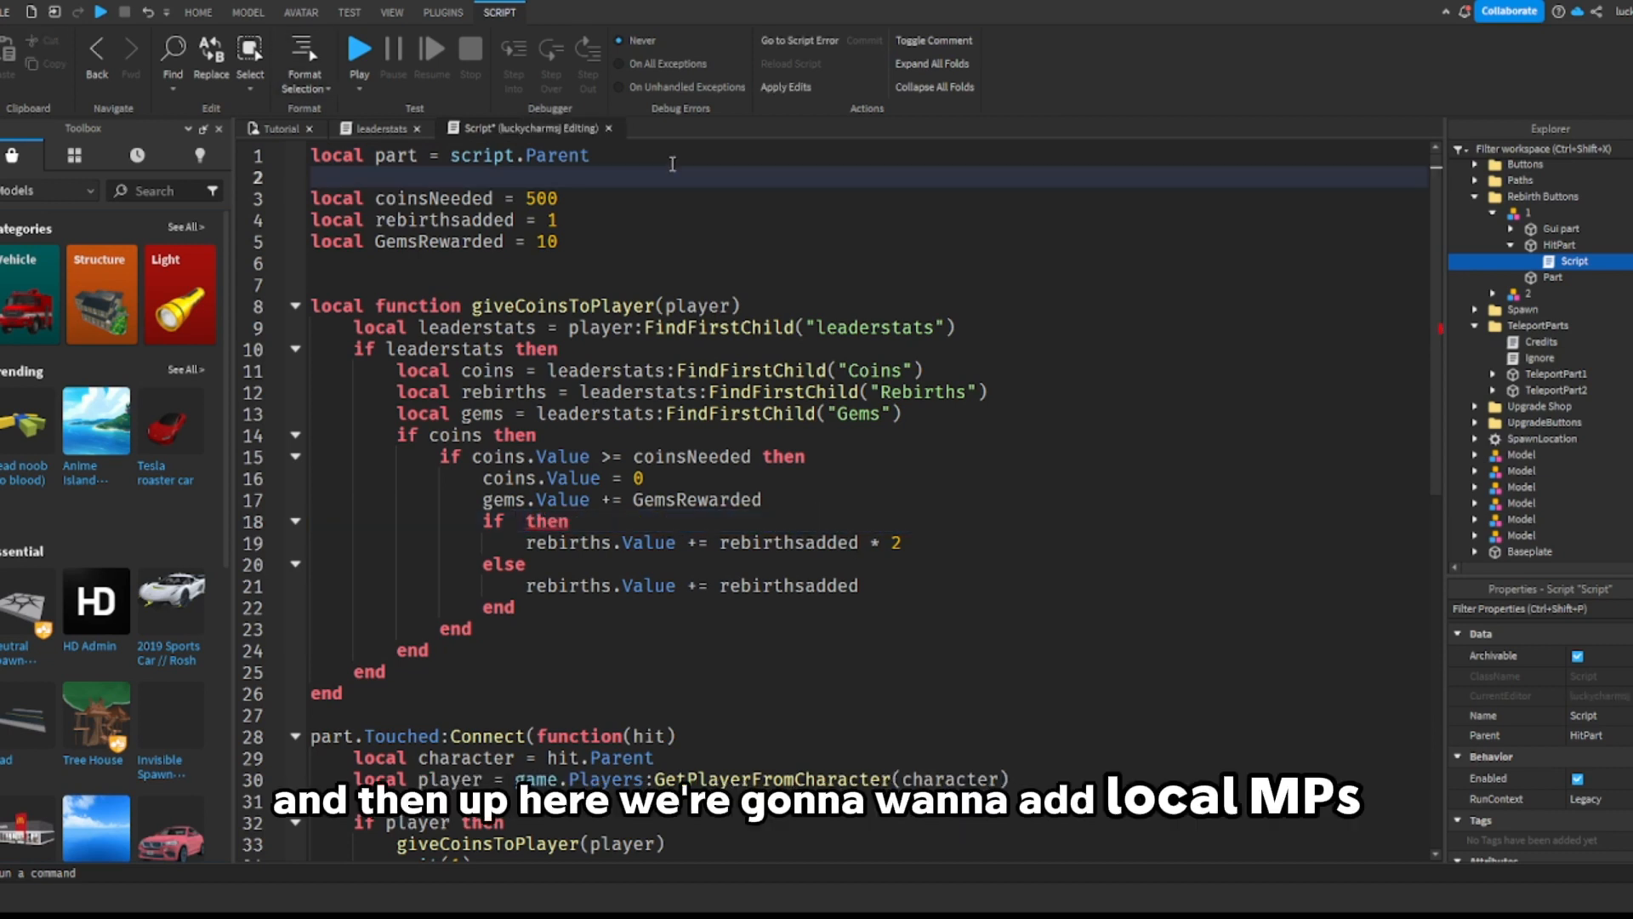
pyautogui.click(679, 155)
pyautogui.press('Return')
pyautogui.write('local P')
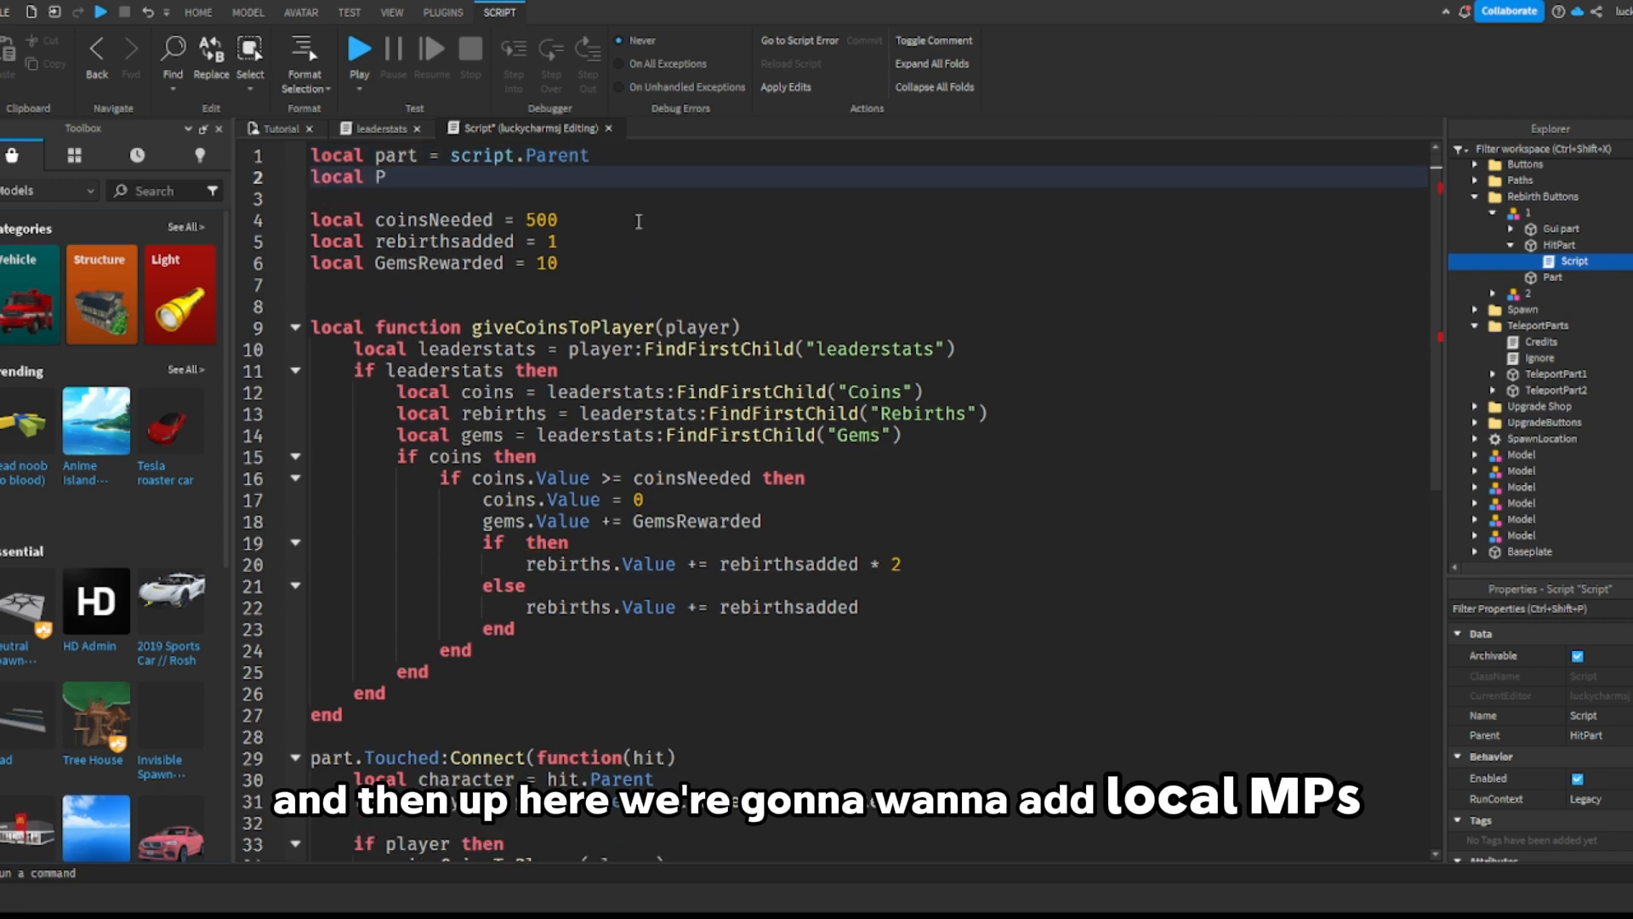
pyautogui.press('BackSpace')
pyautogui.write('MP')
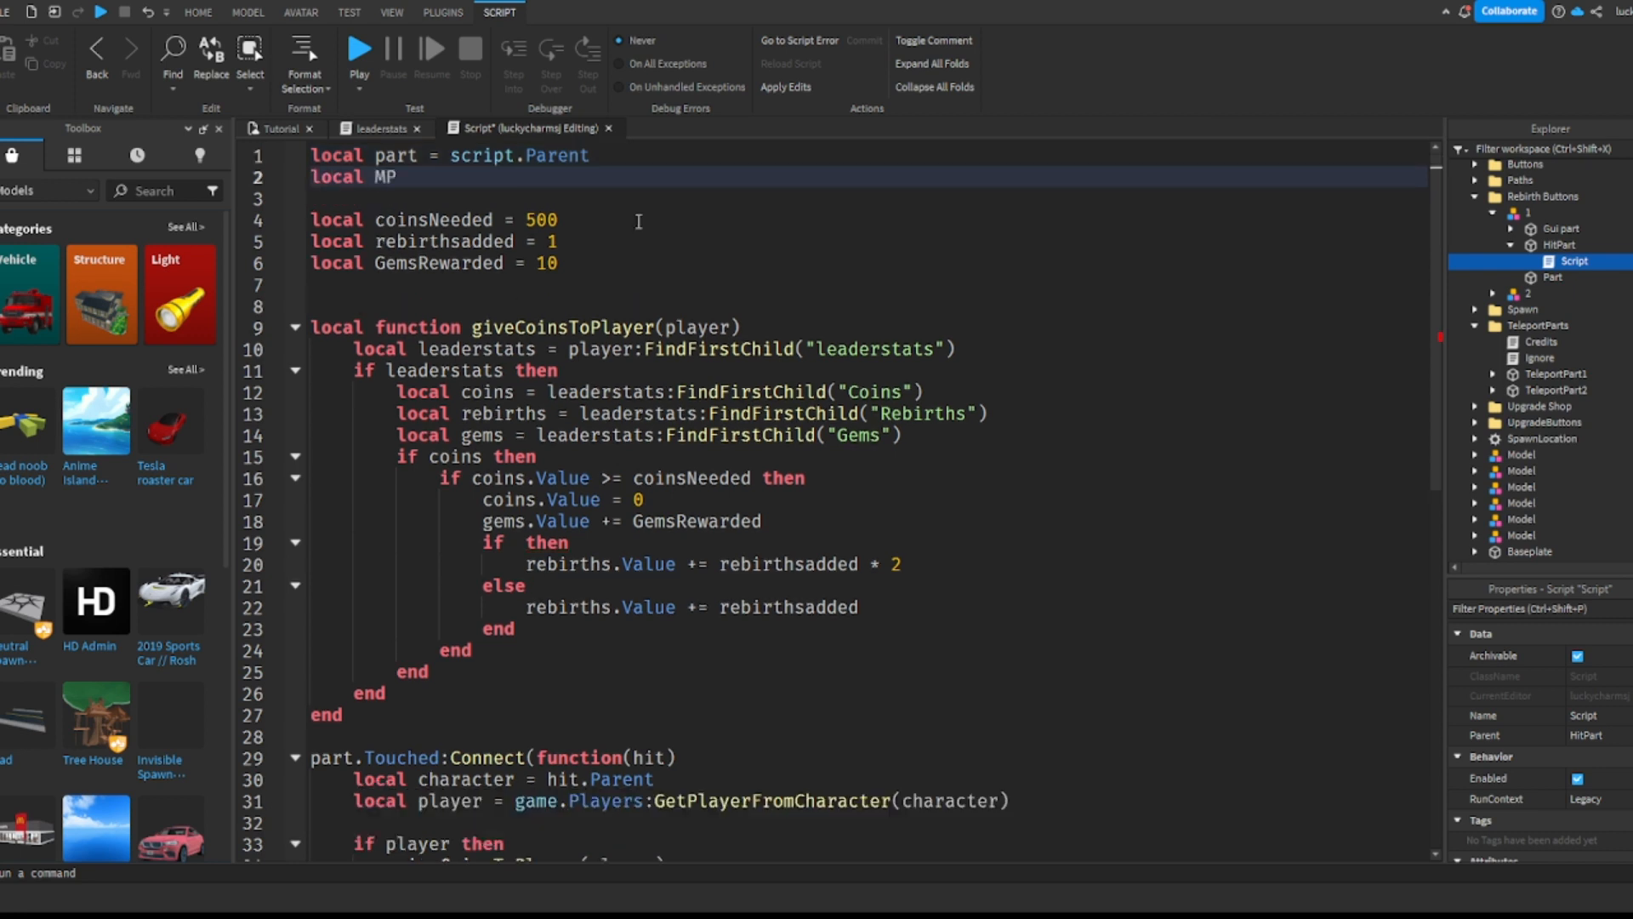
pyautogui.write('S=')
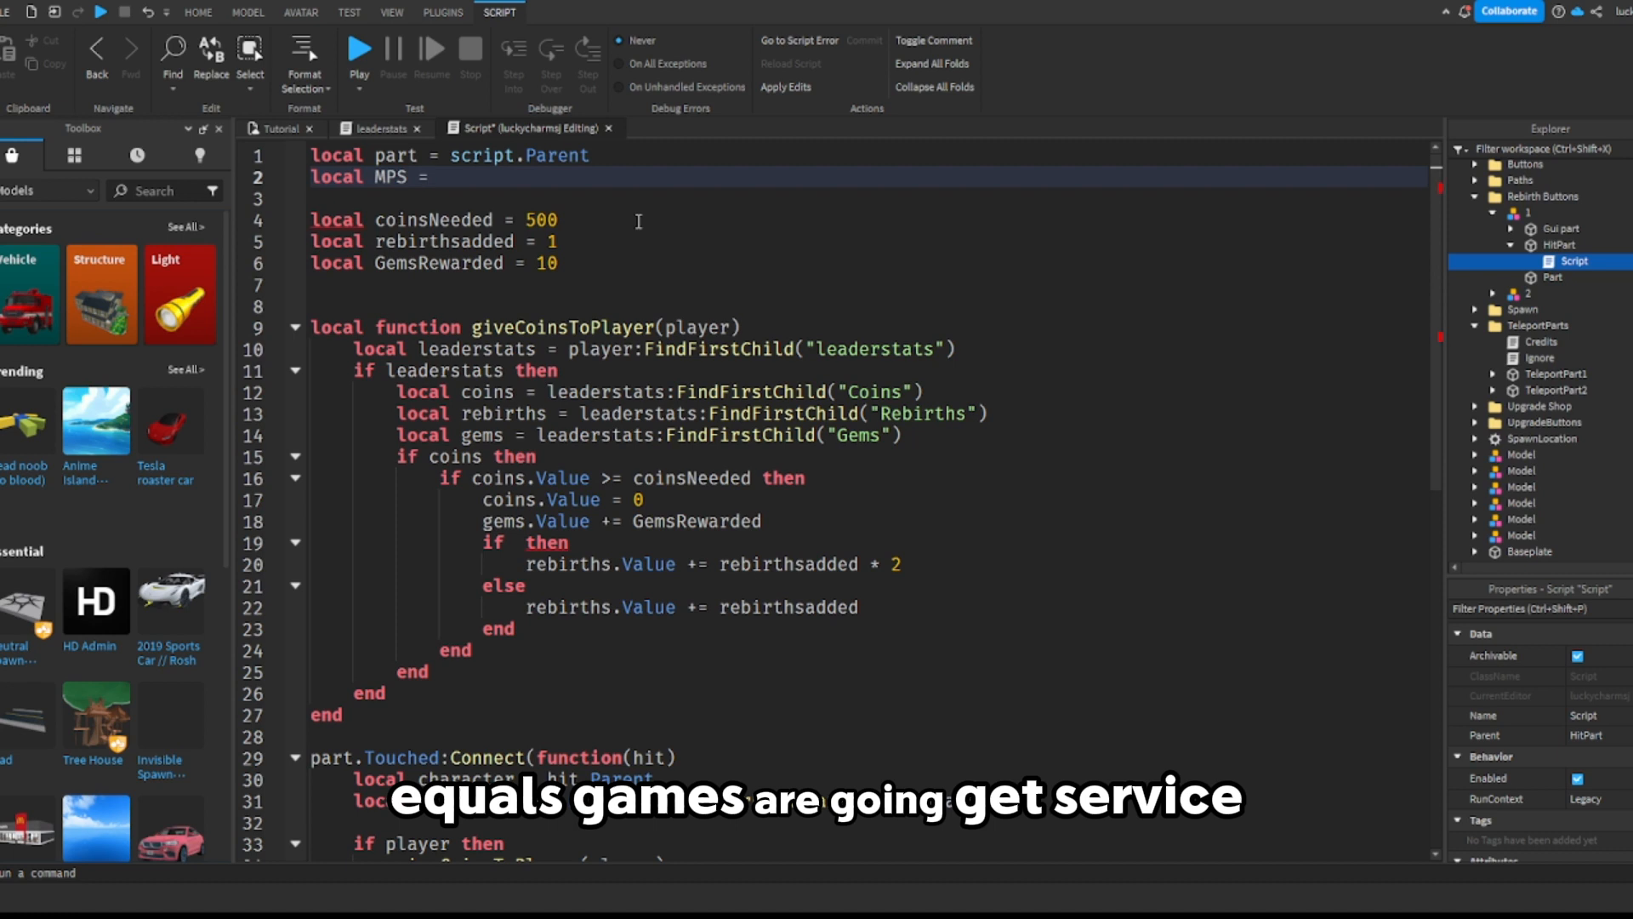
pyautogui.write('game:g')
pyautogui.write('etService()"m')
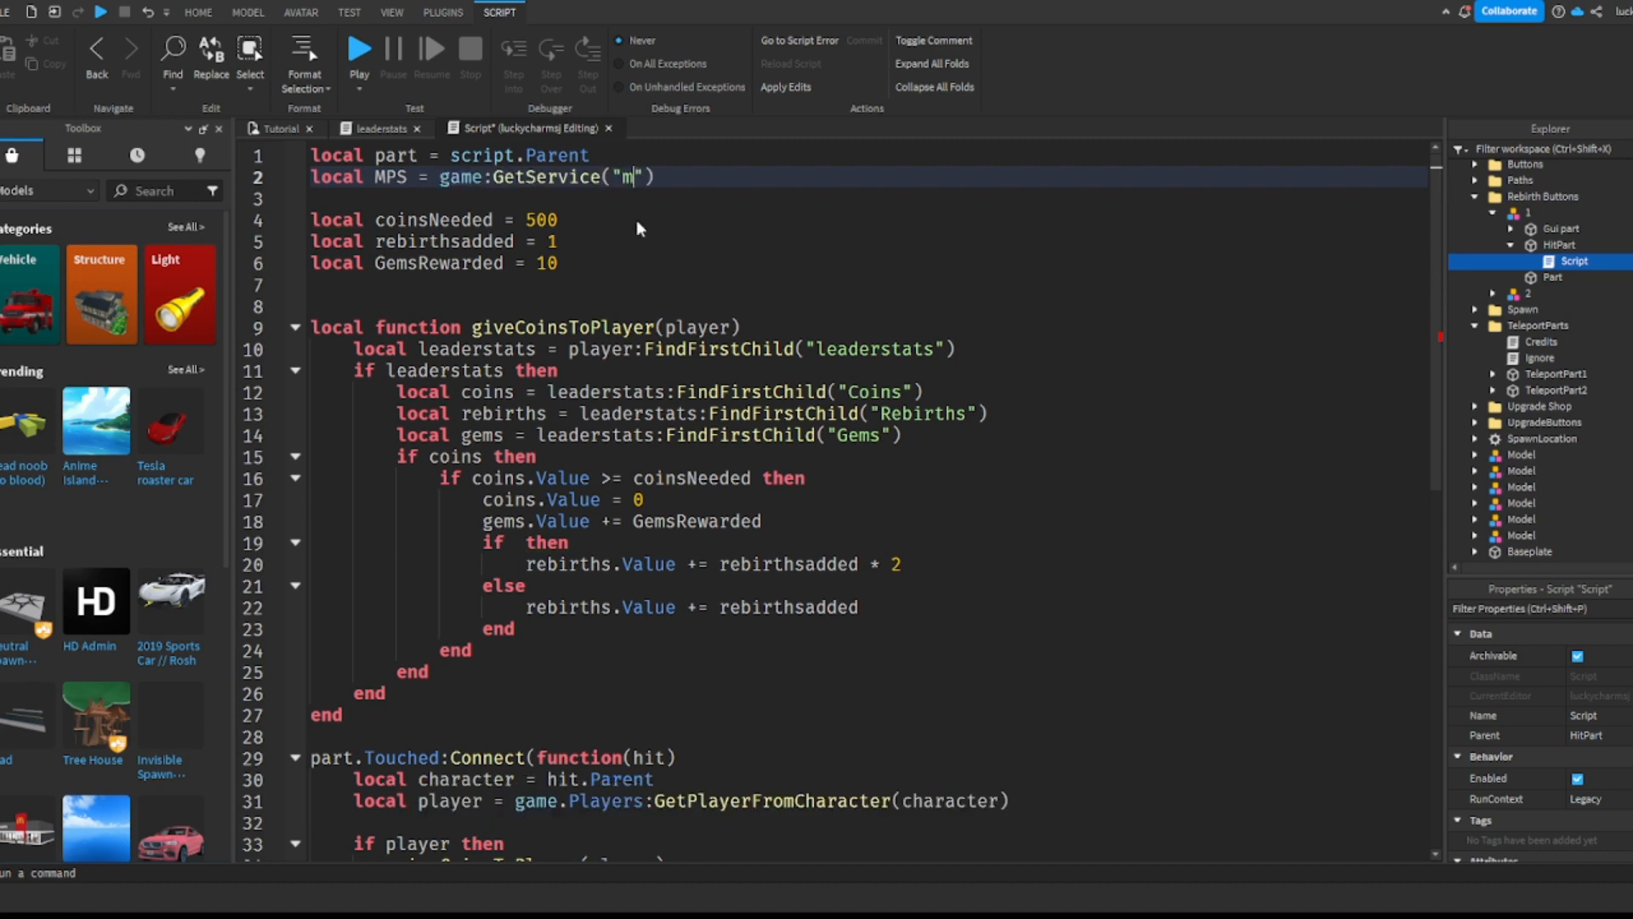
pyautogui.write('arketplaceService')
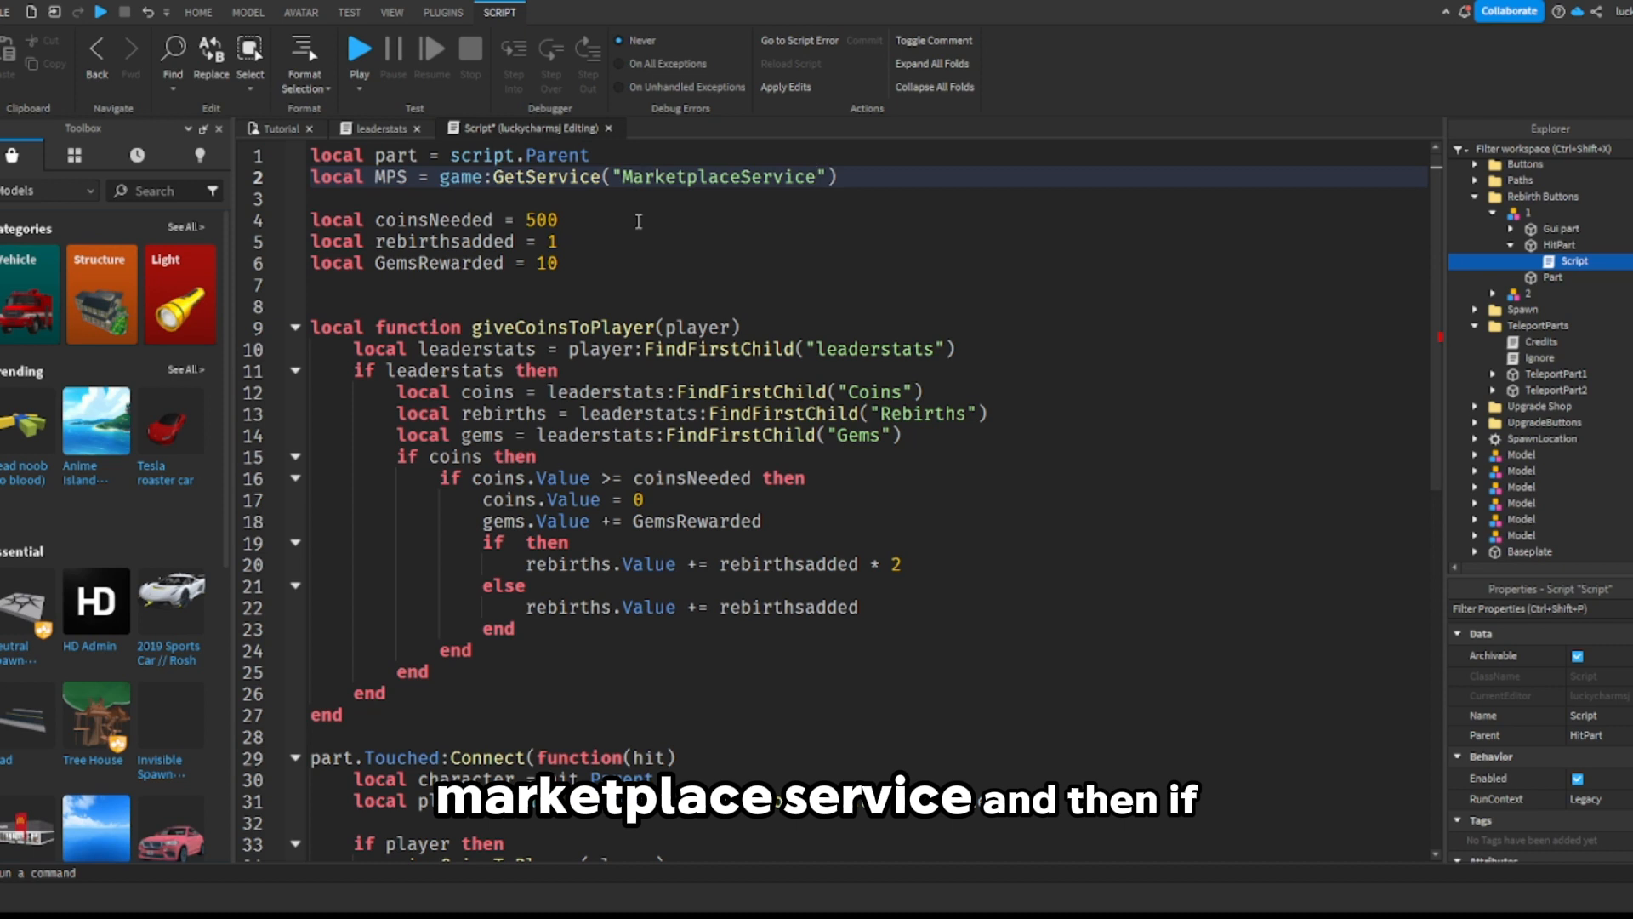
pyautogui.click(859, 171)
# Step: Make the empty if statement call MPS:UserOwnsGamePassAsync with player.UserId as the first argument, followed by a comma
pyautogui.click(522, 542)
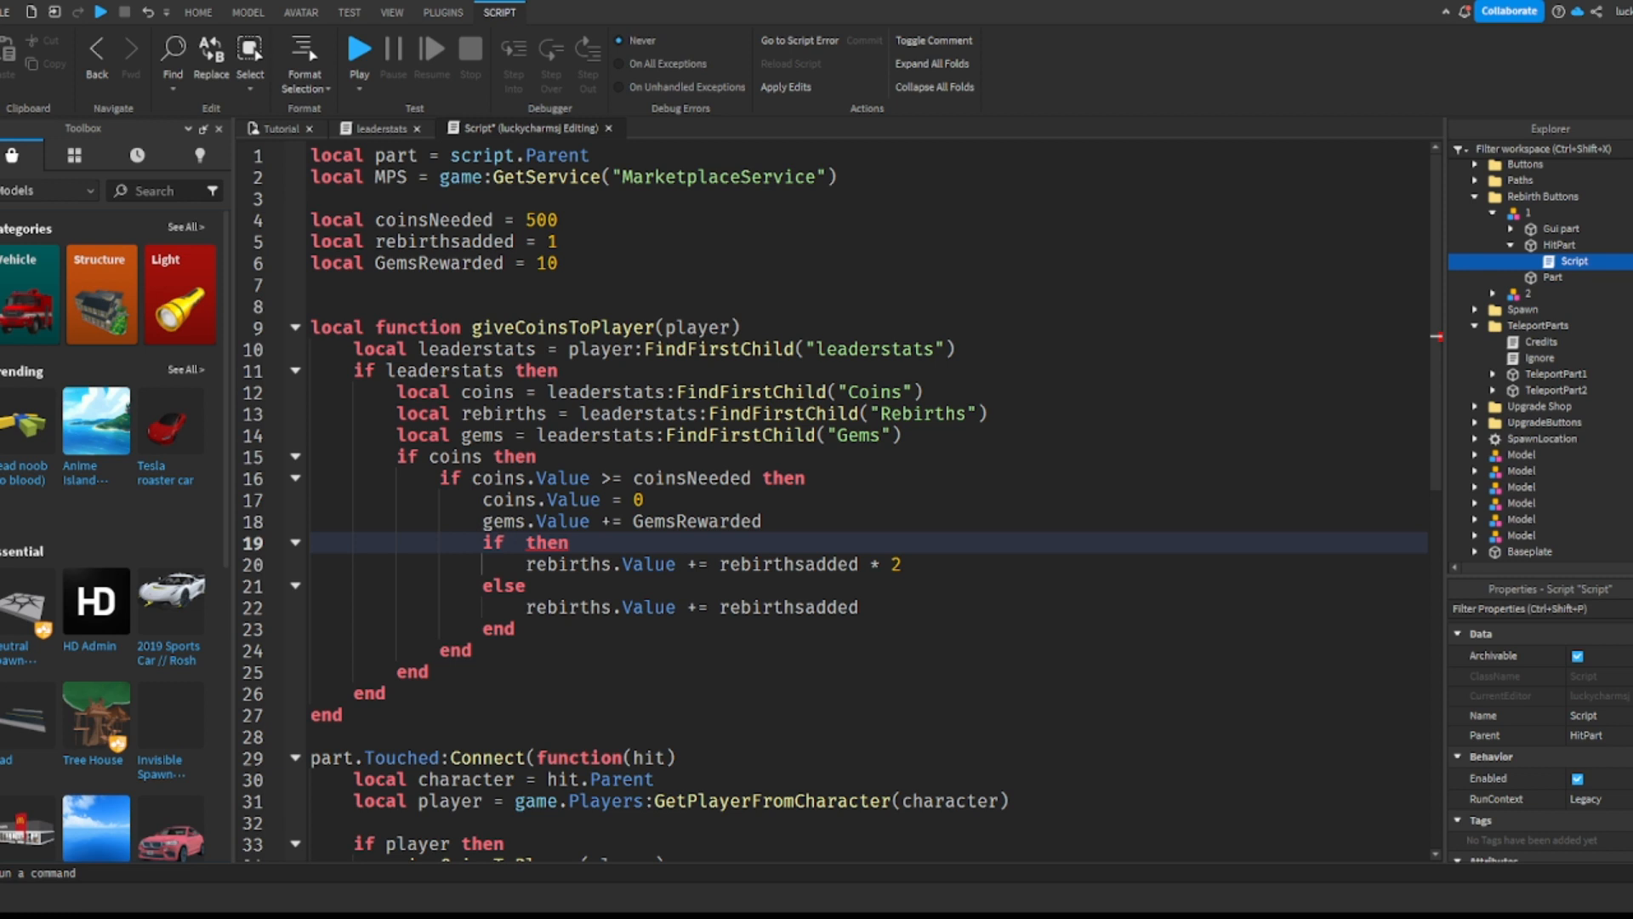
pyautogui.moveTo(516, 542); pyautogui.dragTo(523, 542)
pyautogui.click(510, 543)
pyautogui.write('mp')
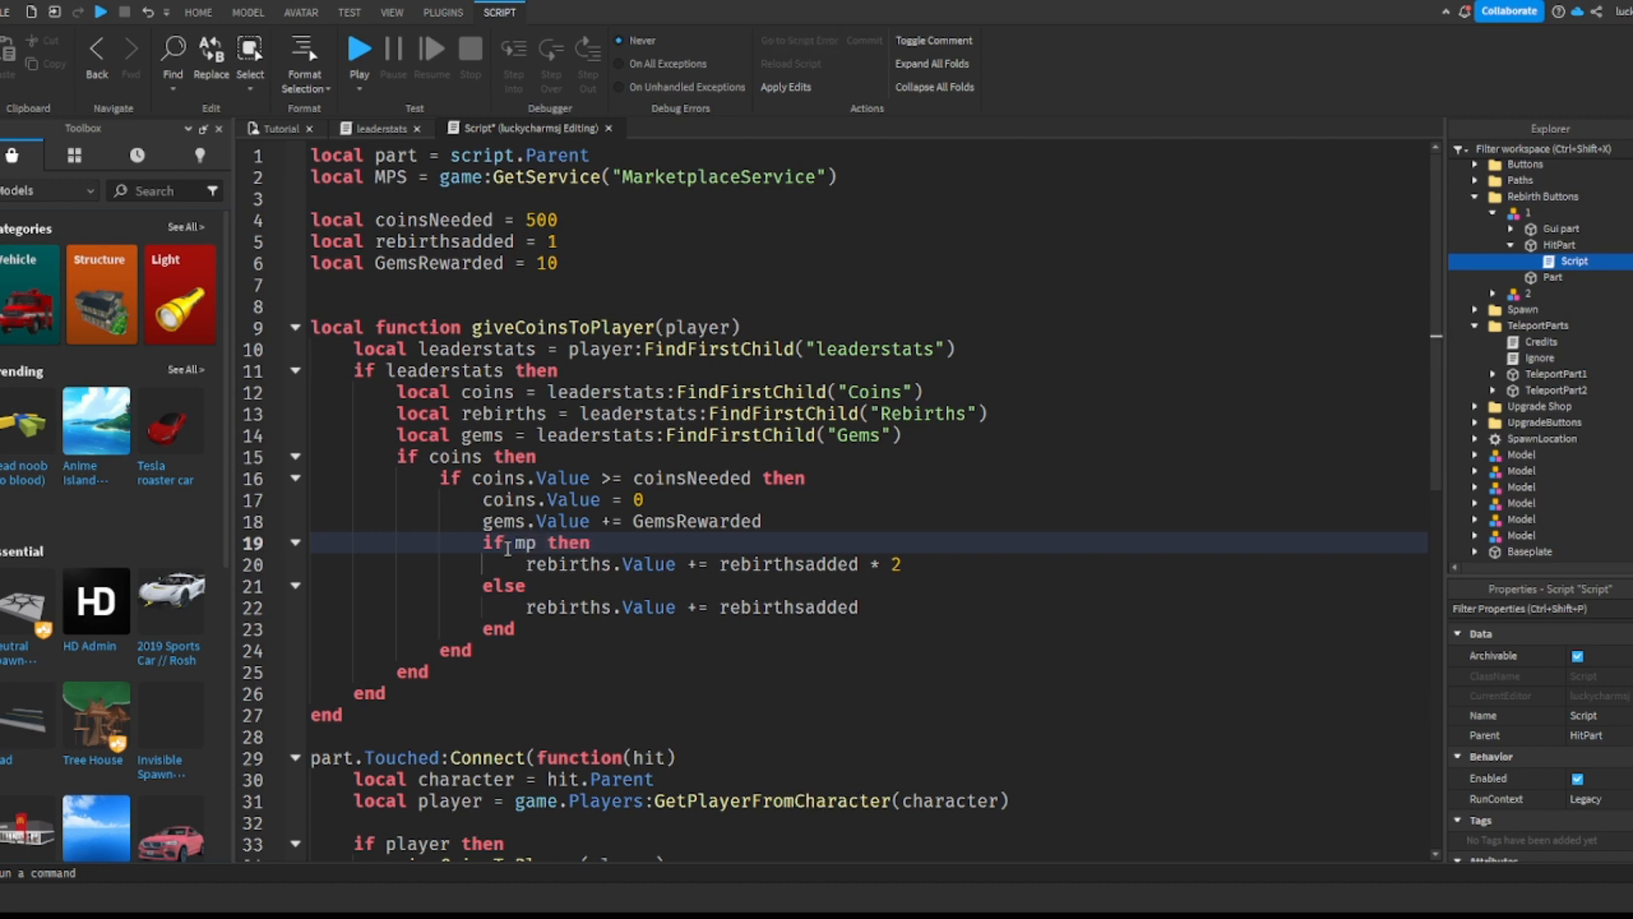
pyautogui.press('Tab')
pyautogui.write(':Use')
pyautogui.press('Tab')
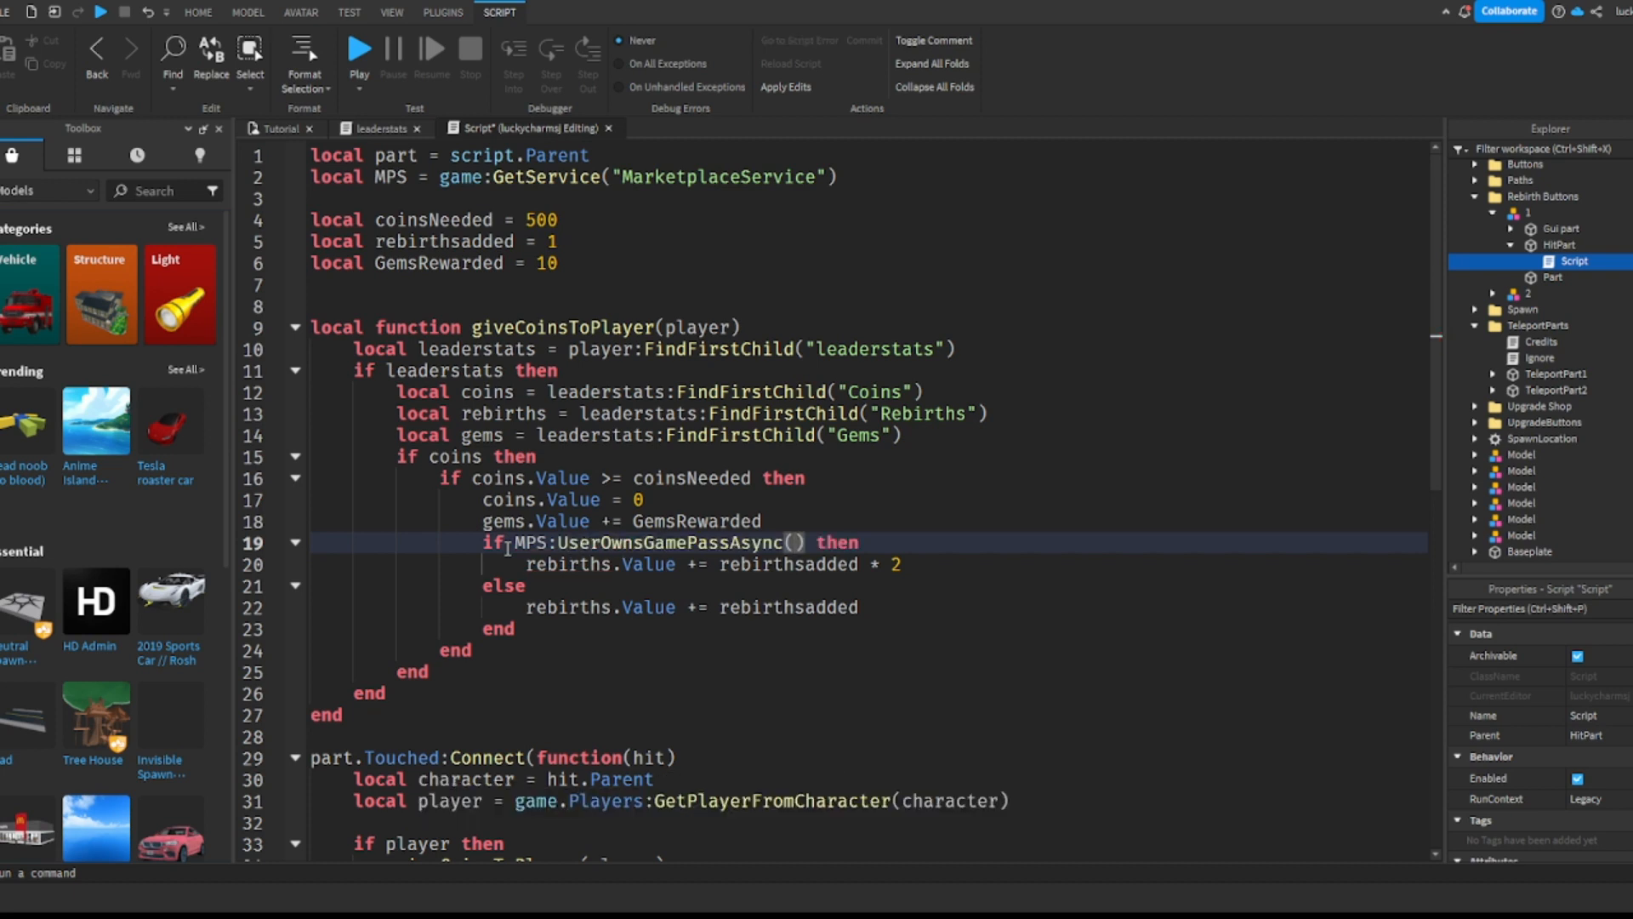
pyautogui.write('player.User')
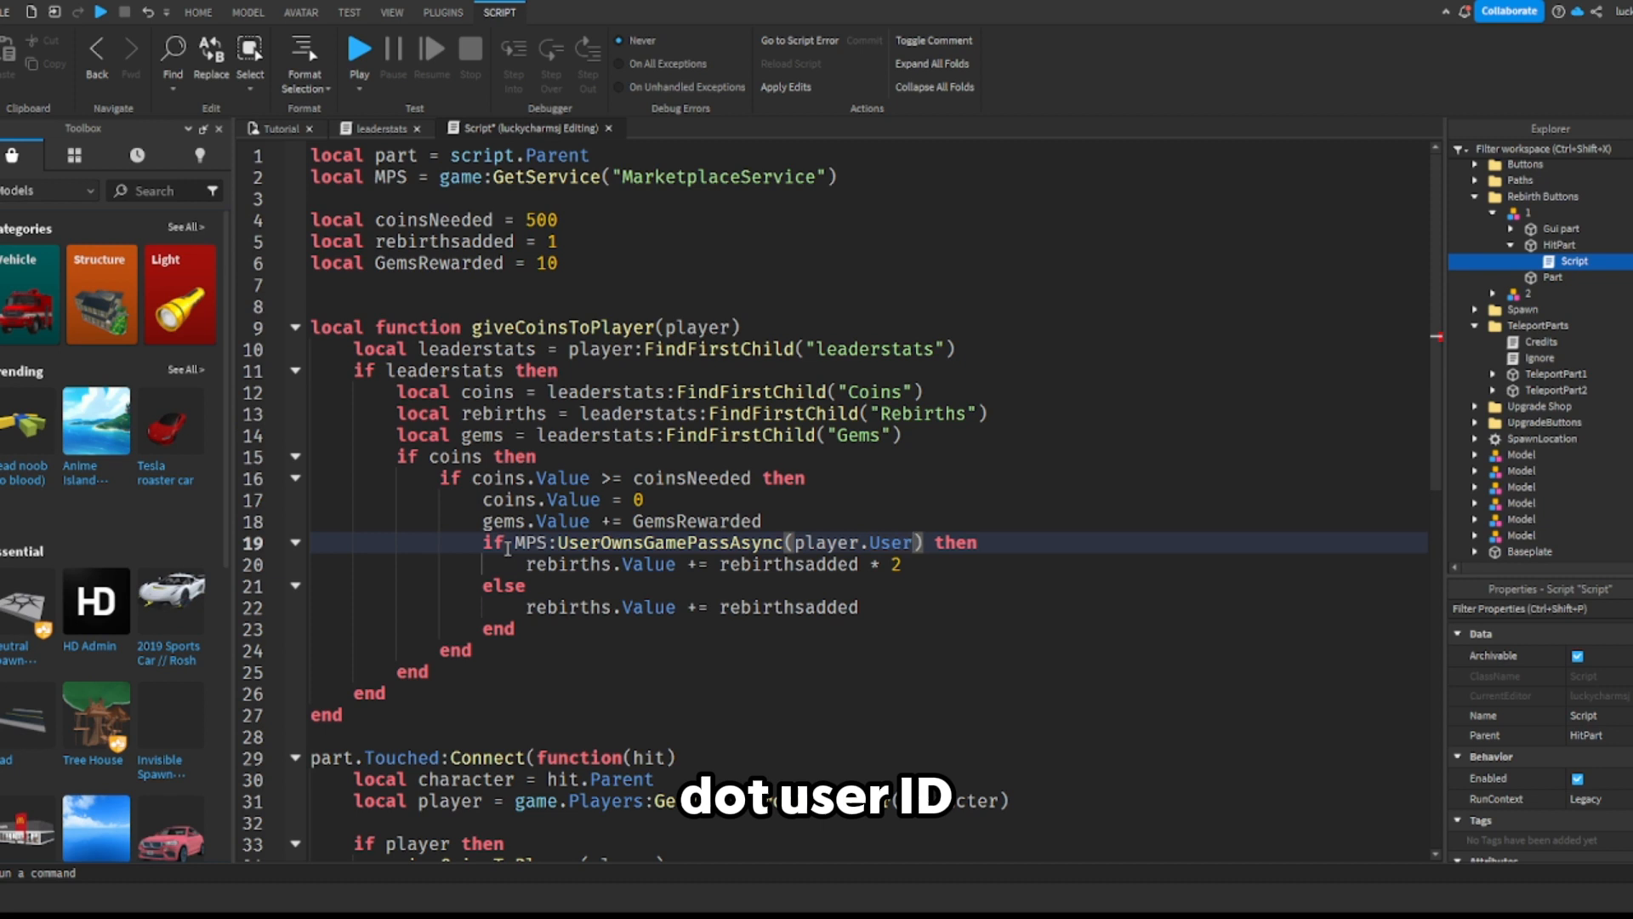
pyautogui.write('Id')
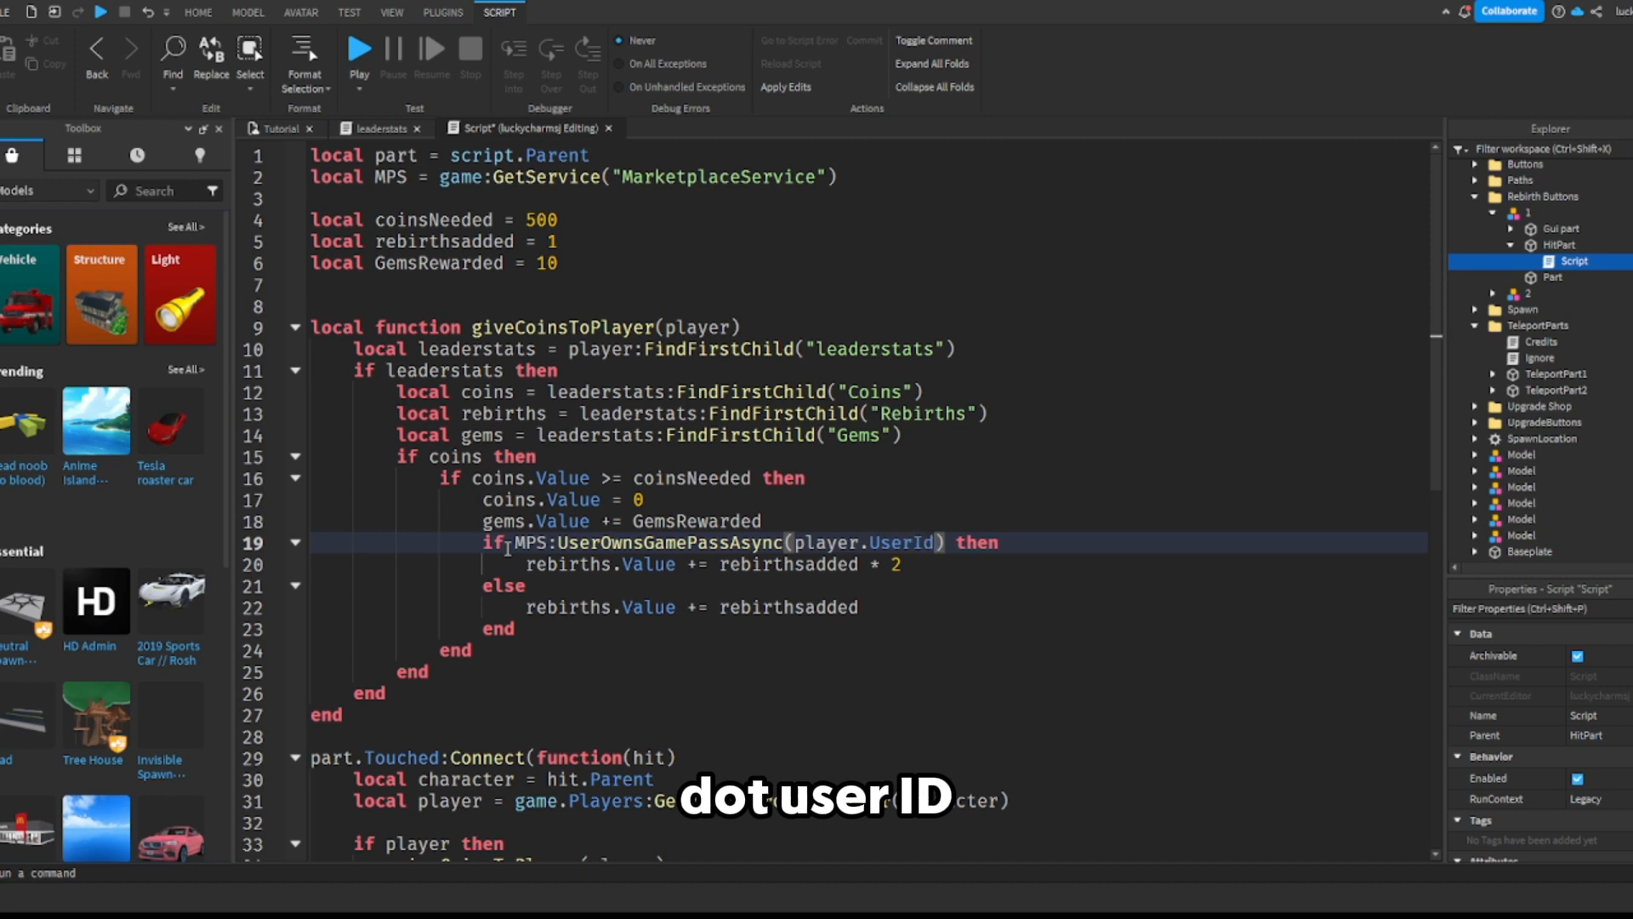
pyautogui.write(',')
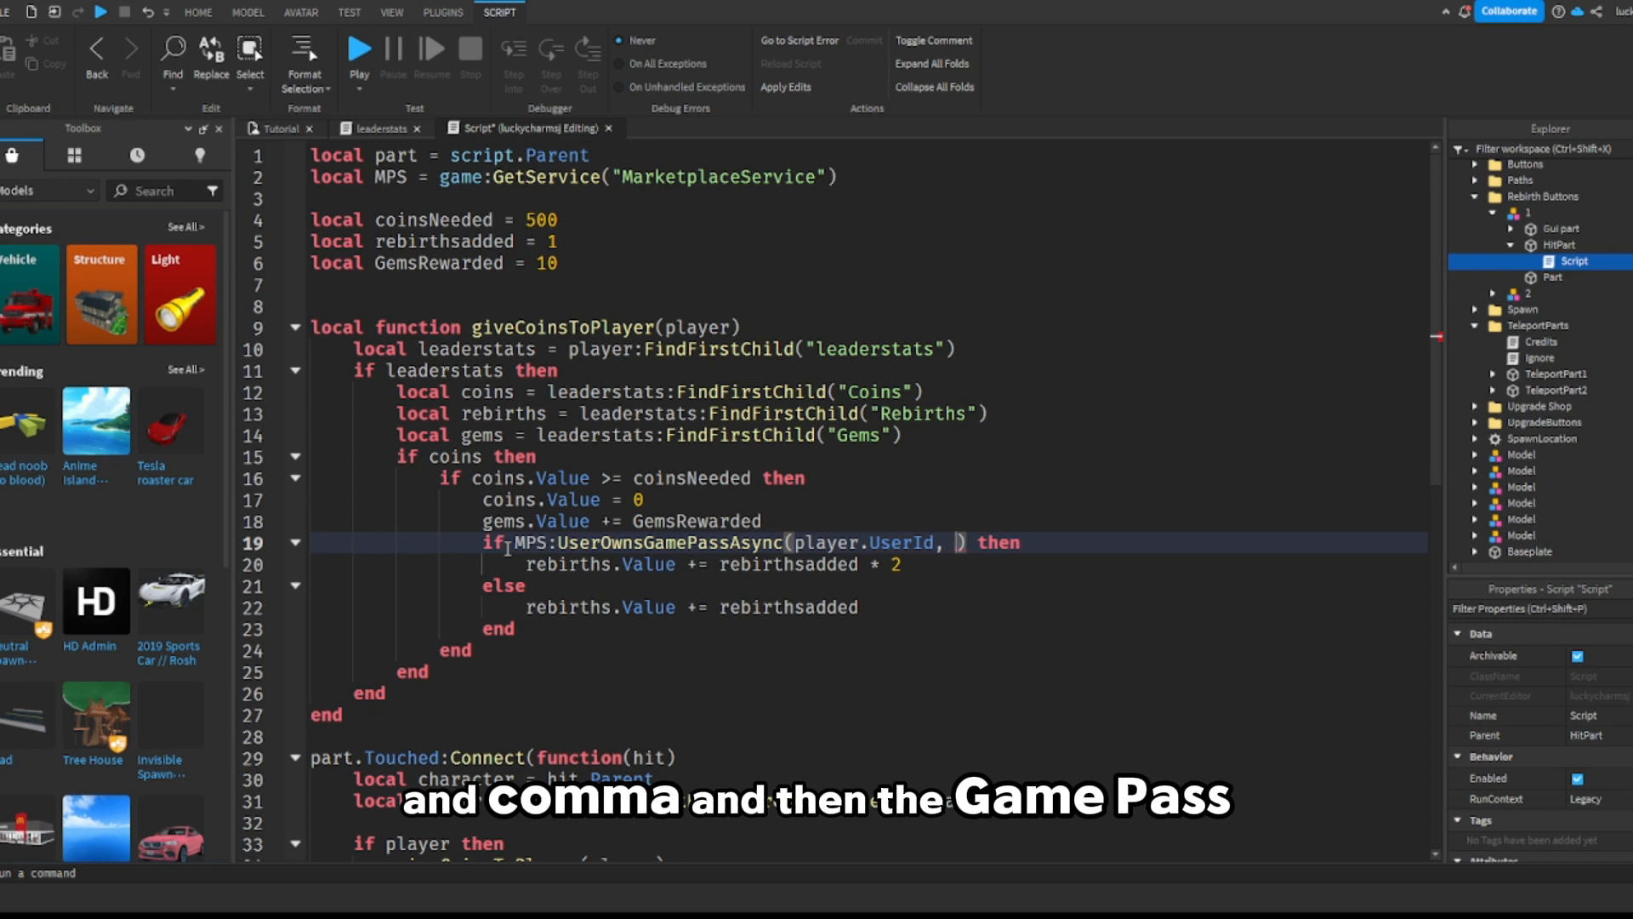
# Step: Open the Buy Gamepass script inside the Buy button of x2 Rebirths in StoreGui's Gamepasses
pyautogui.scroll(-1, 1510, 293)
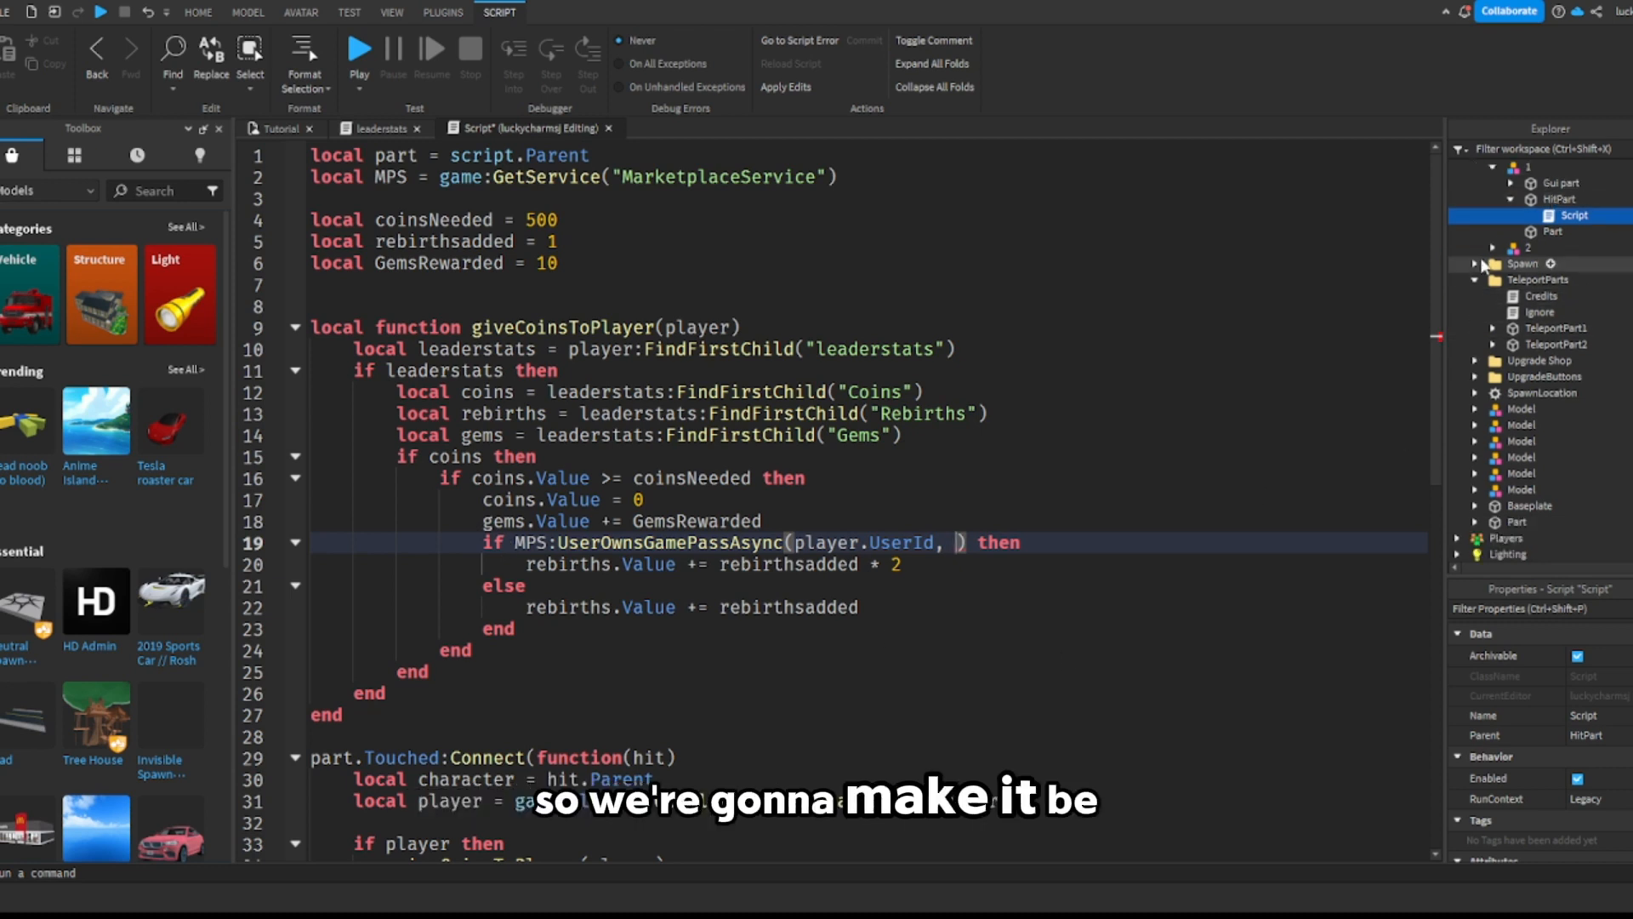
pyautogui.scroll(-9, 1523, 289)
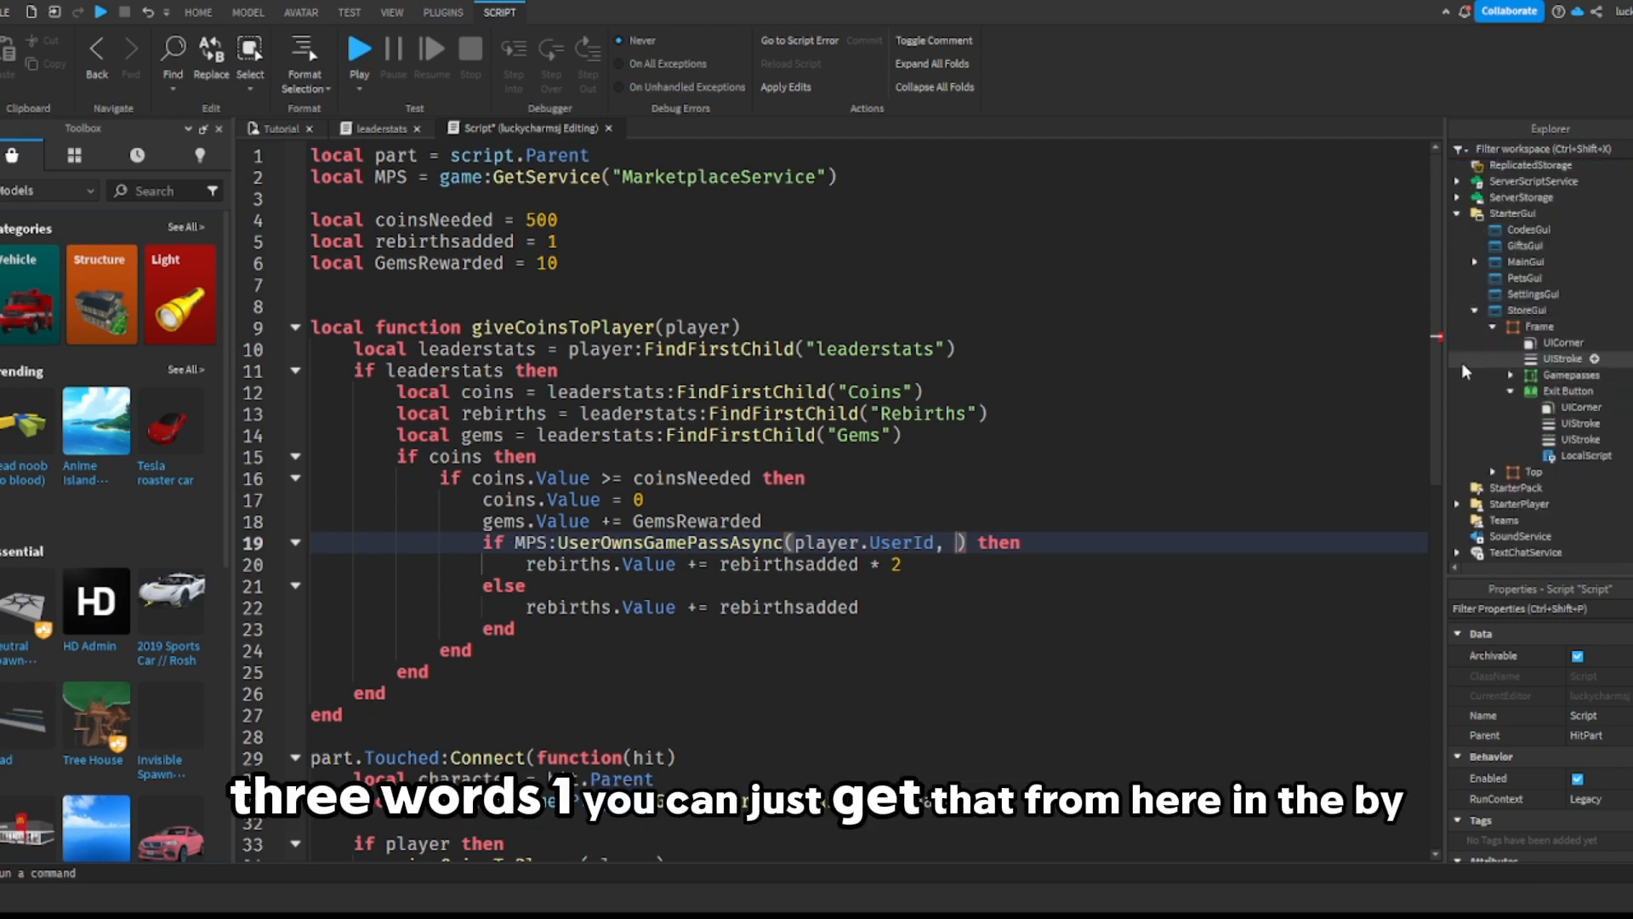
pyautogui.click(1570, 375)
pyautogui.click(1510, 375)
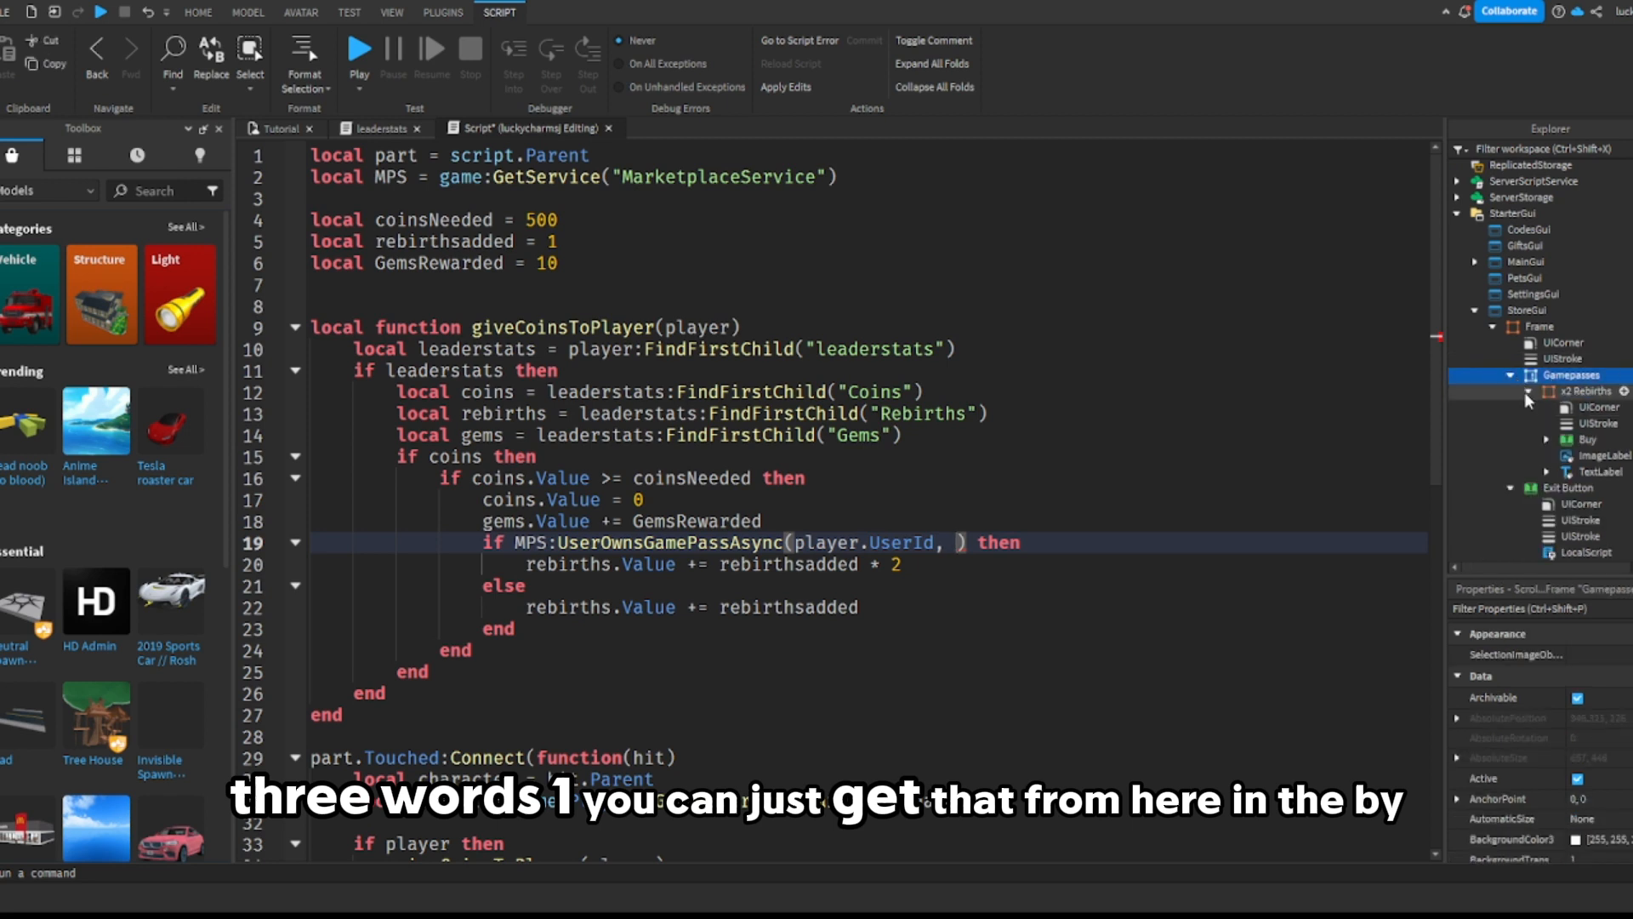
pyautogui.click(1528, 390)
pyautogui.click(1547, 439)
pyautogui.doubleClick(1607, 519)
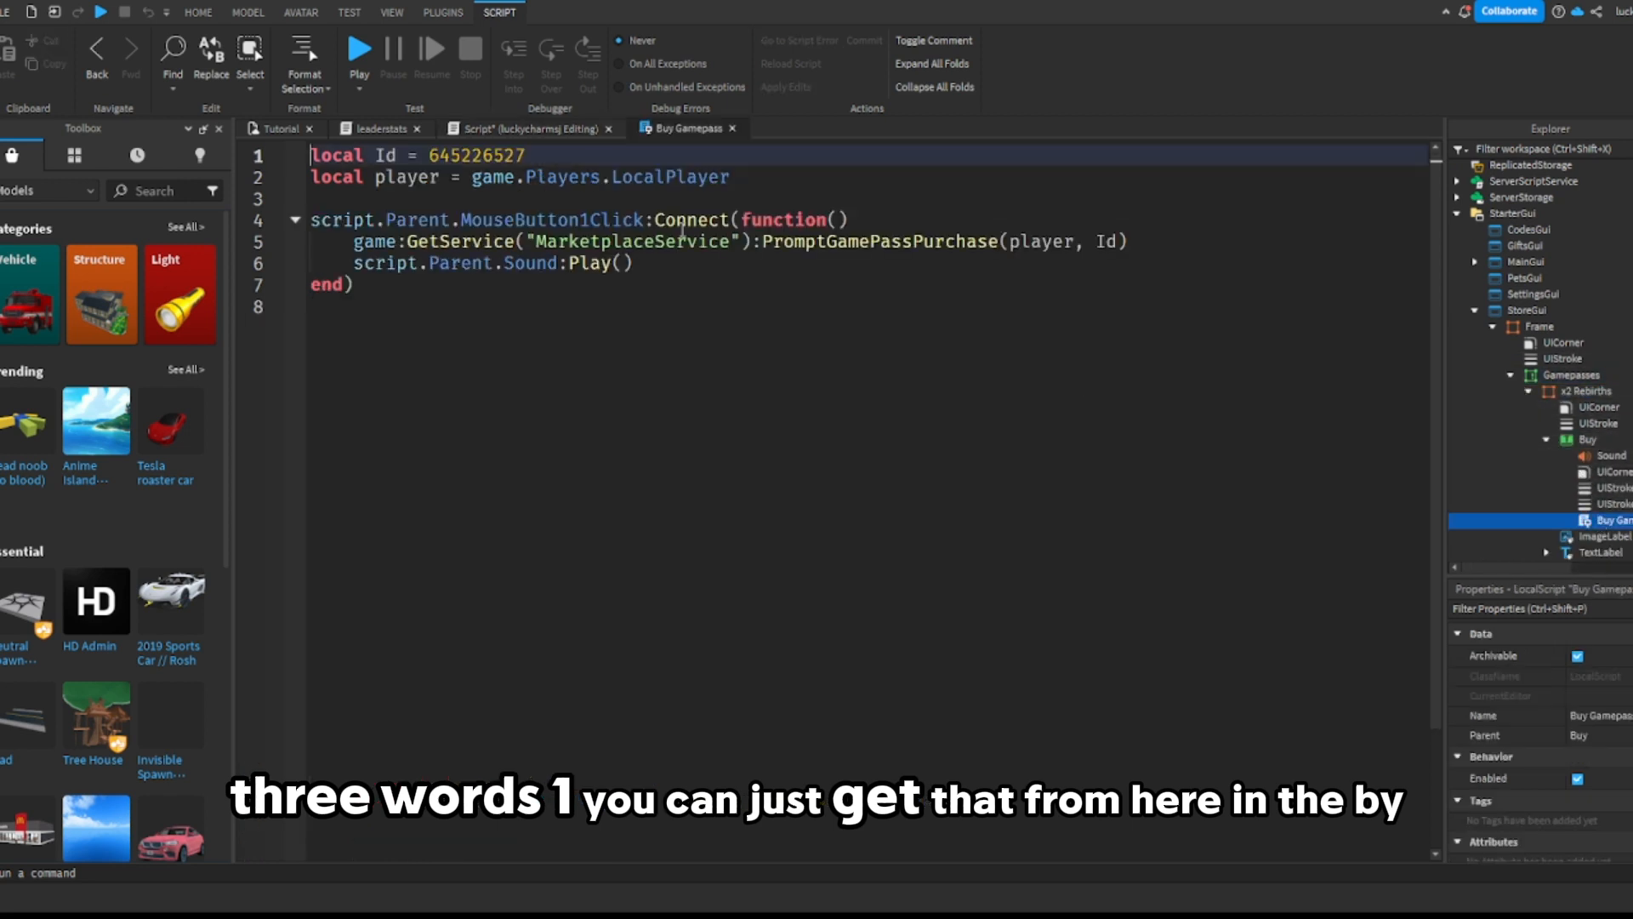
# Step: Copy the game pass ID 645226527 from the Buy Gamepass script into UserOwnsGamePassAsync as its second argument
pyautogui.doubleClick(508, 157)
pyautogui.hotkey('ctrl', 'c')
pyautogui.click(733, 128)
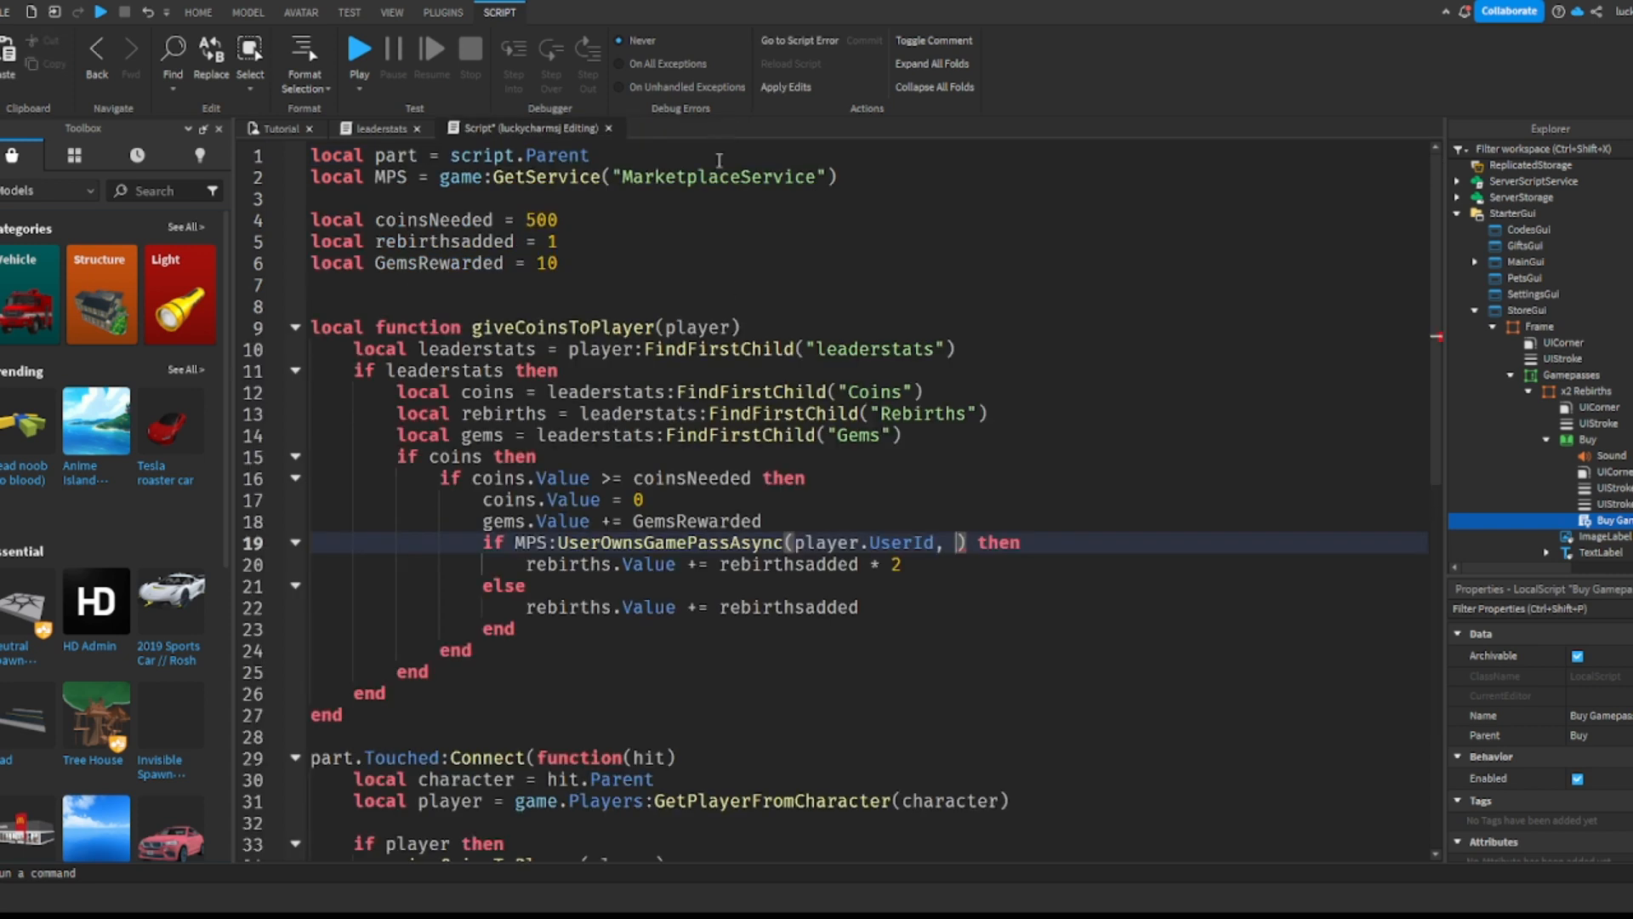
pyautogui.hotkey('ctrl', 'v')
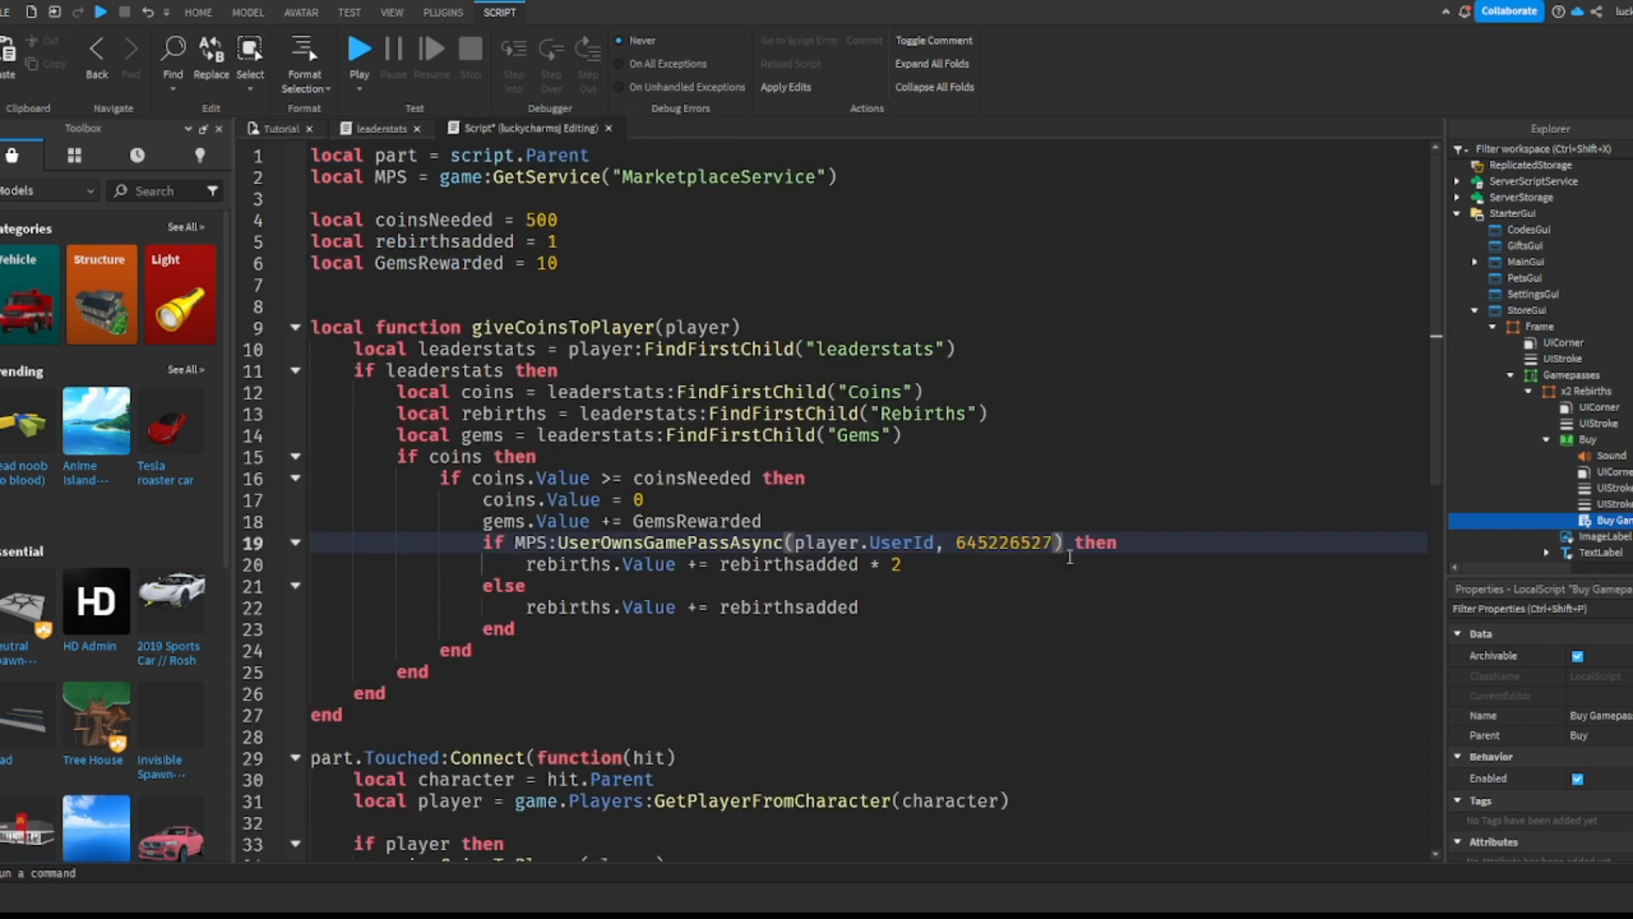
pyautogui.click(1079, 549)
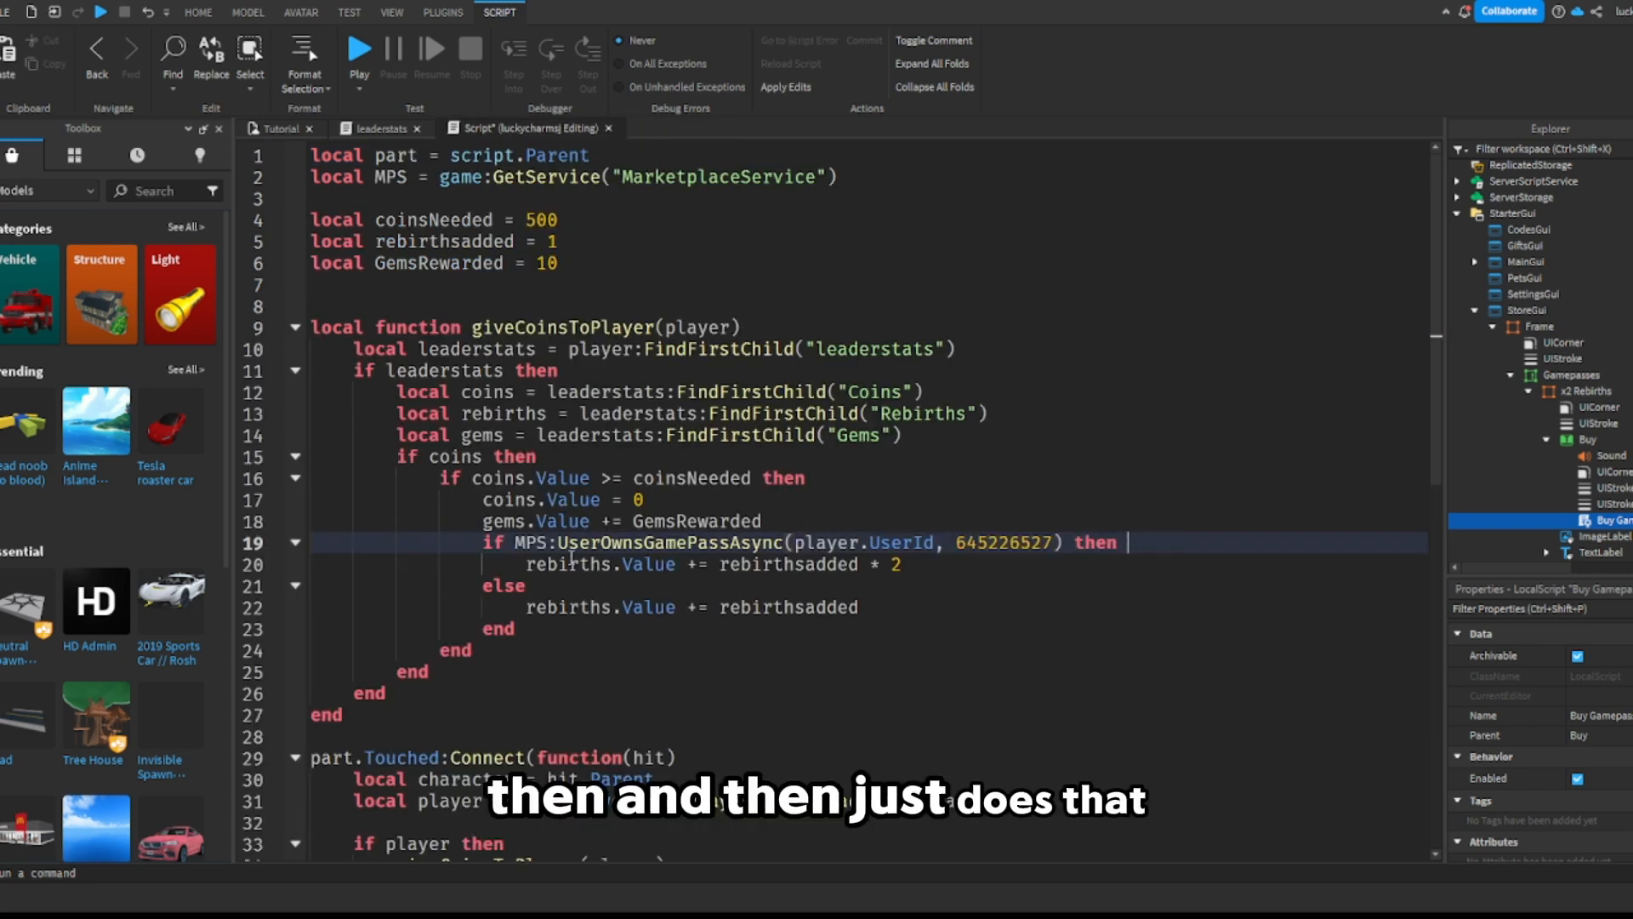
# Step: Review the line that doubles the rebirths for game pass owners and the else line that adds the normal amount
pyautogui.click(519, 566)
pyautogui.click(834, 572)
pyautogui.click(943, 571)
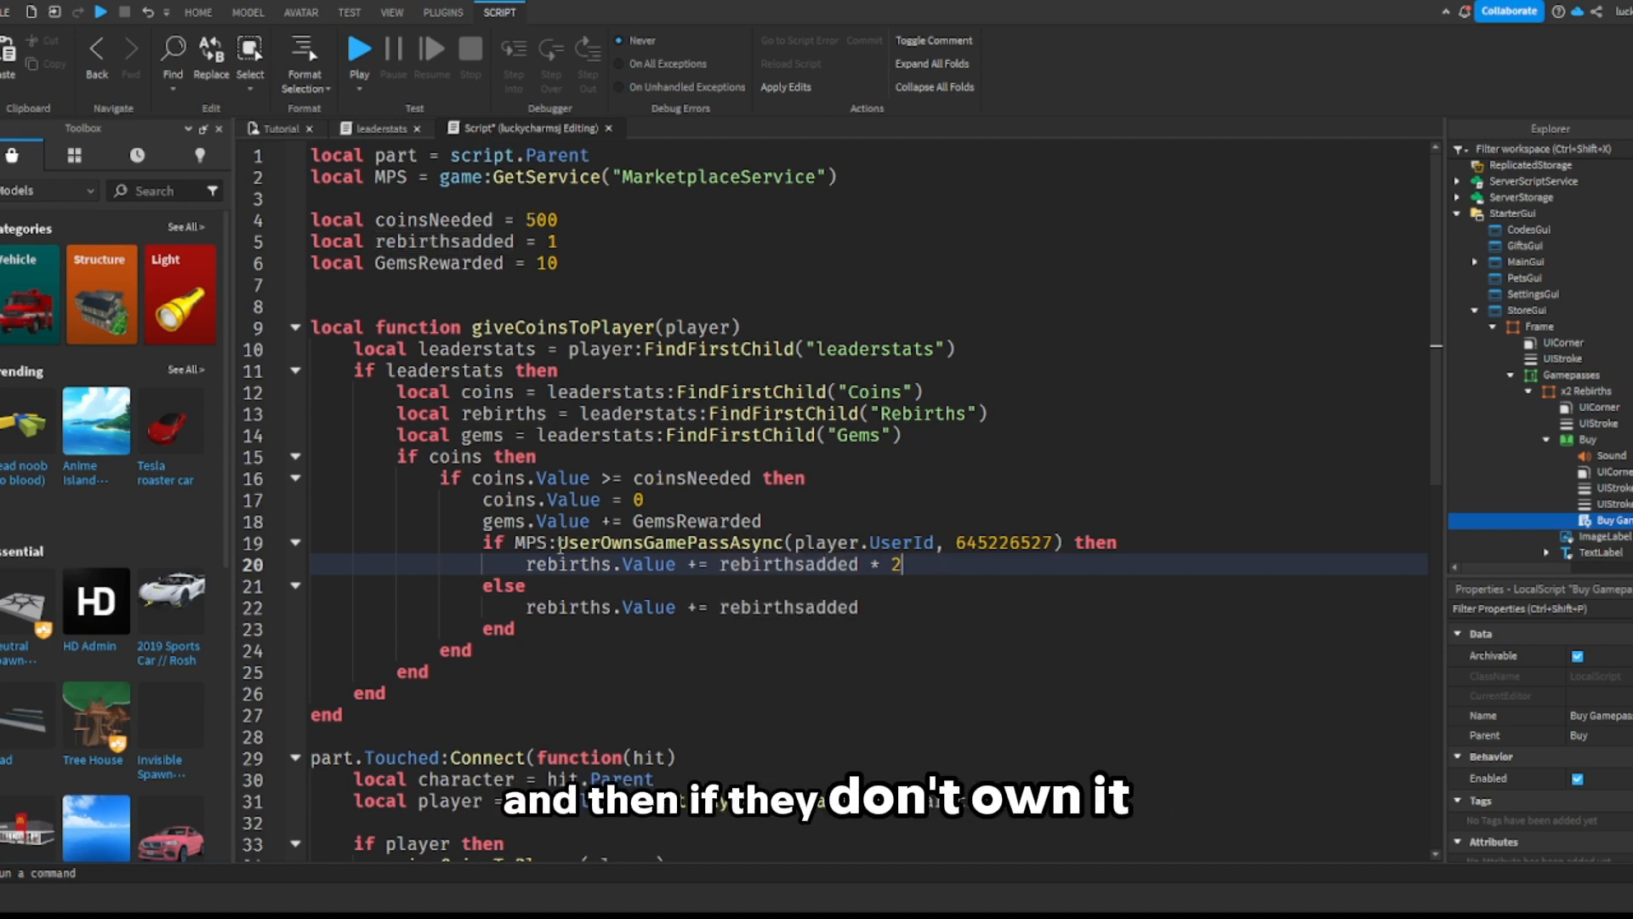
pyautogui.click(460, 589)
pyautogui.moveTo(535, 604); pyautogui.dragTo(898, 603)
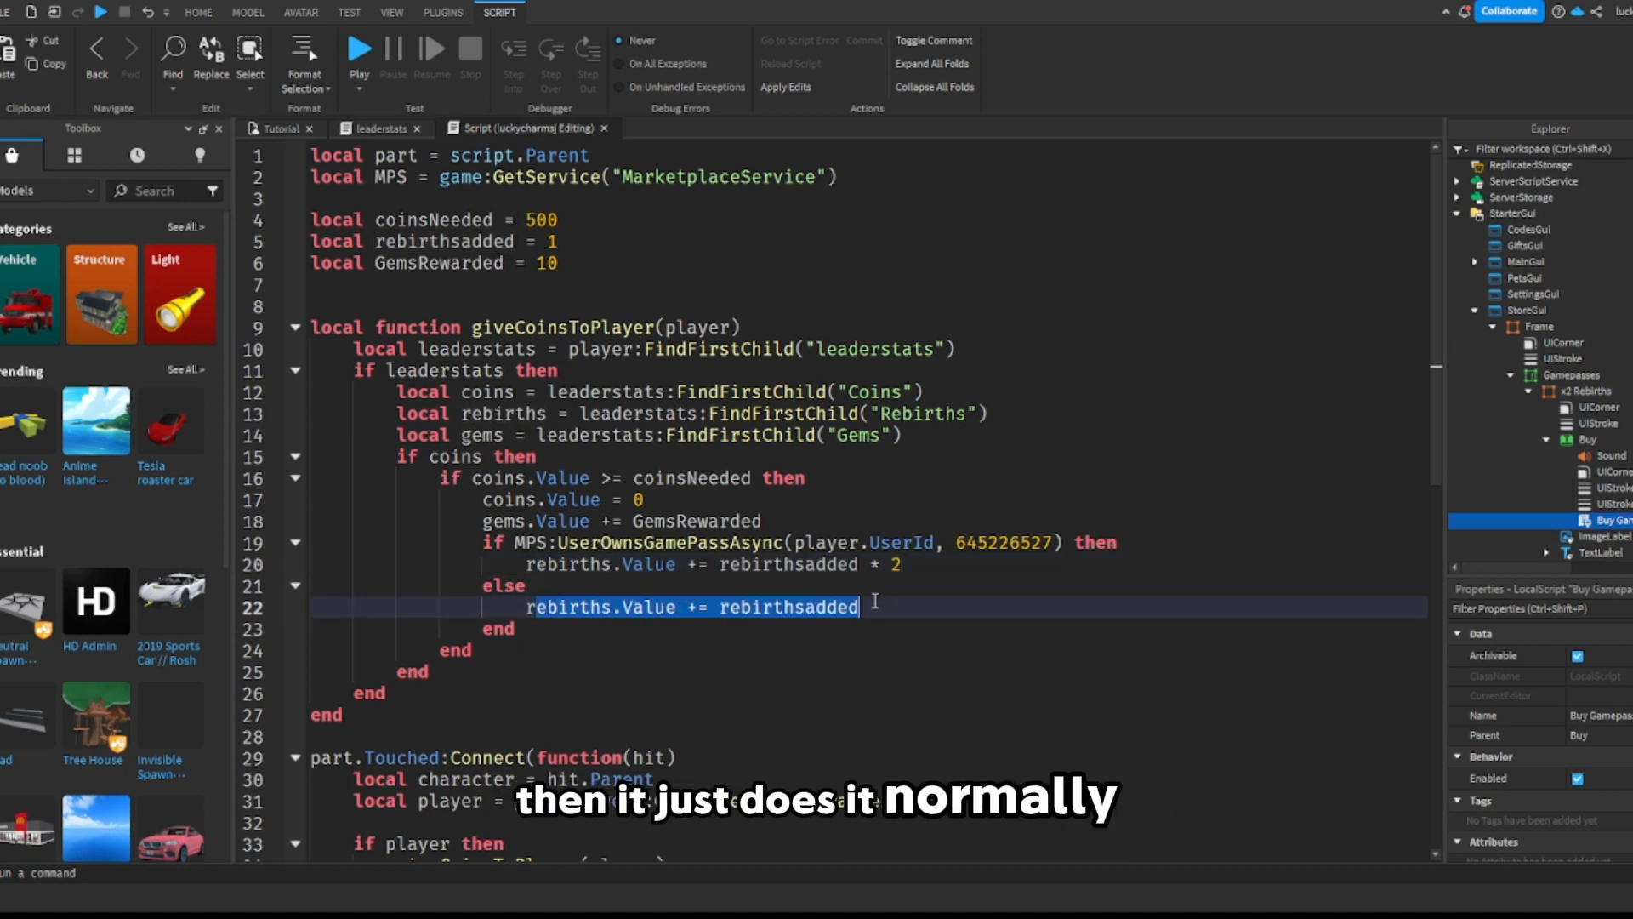
pyautogui.click(875, 604)
pyautogui.click(800, 294)
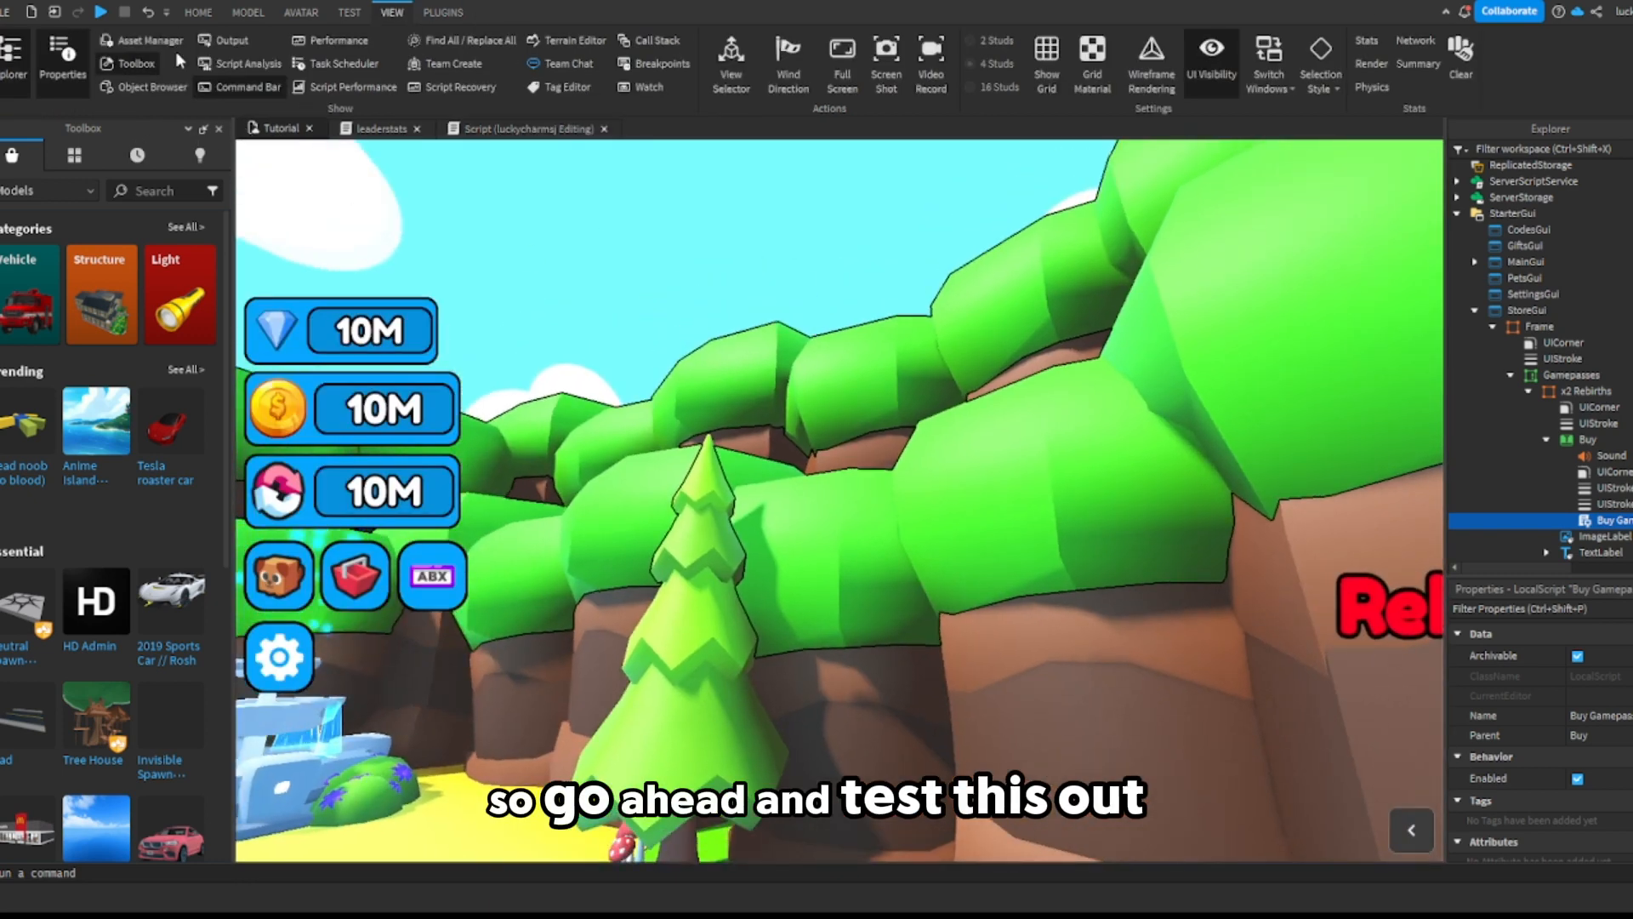
# Step: Start a playtest and check the Output window for script errors, hiding it again when done
pyautogui.click(199, 12)
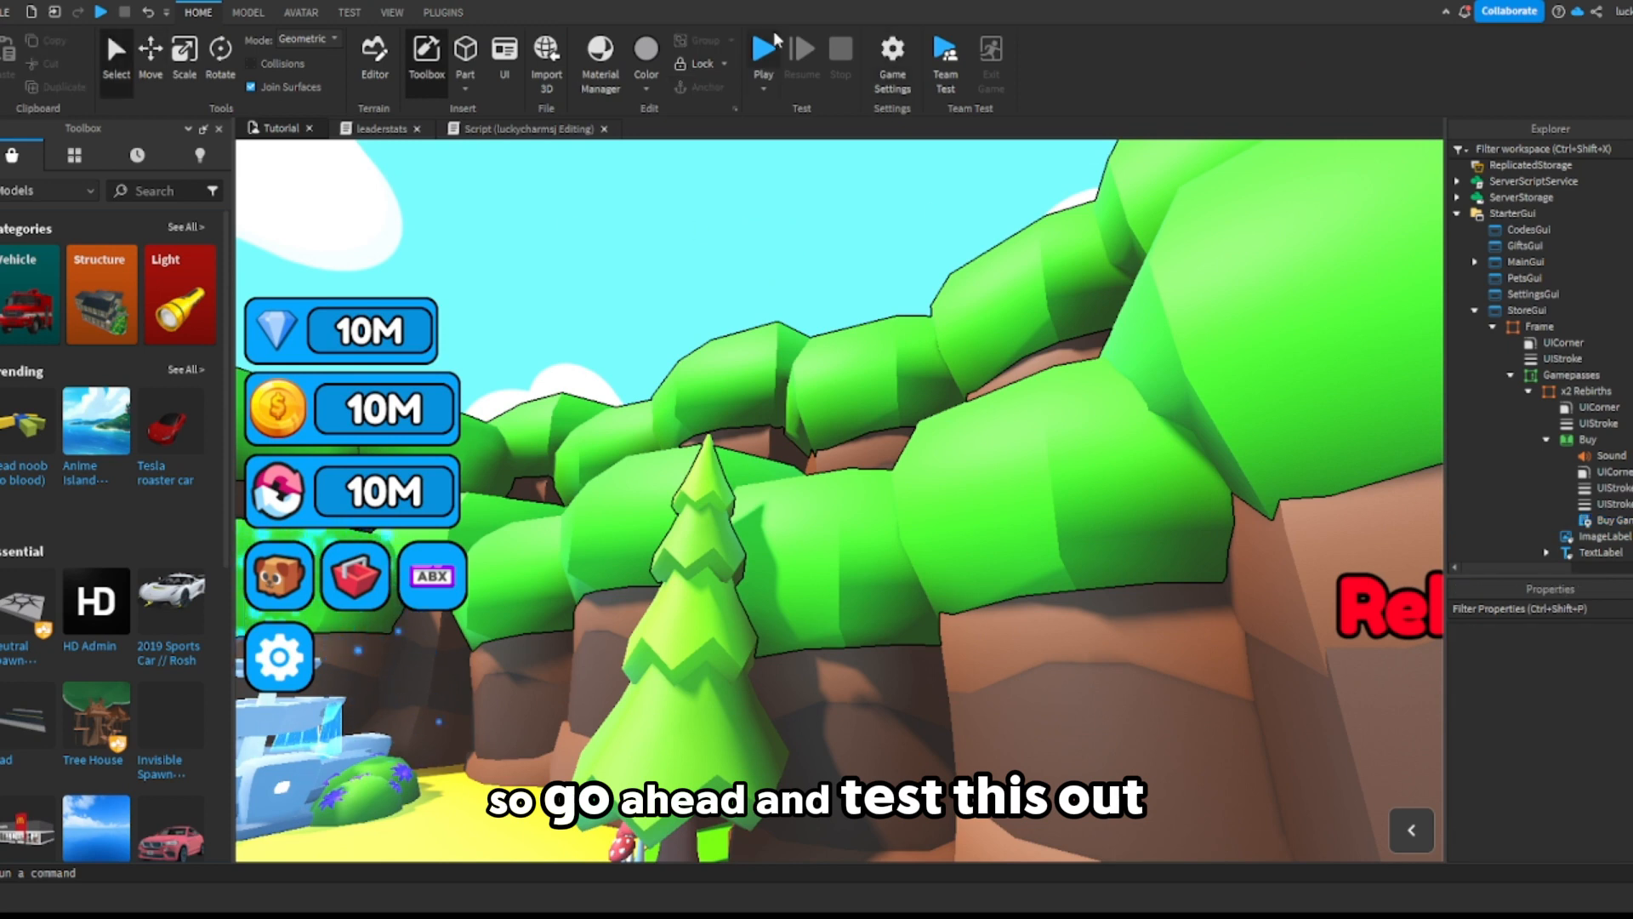
pyautogui.press('F5')
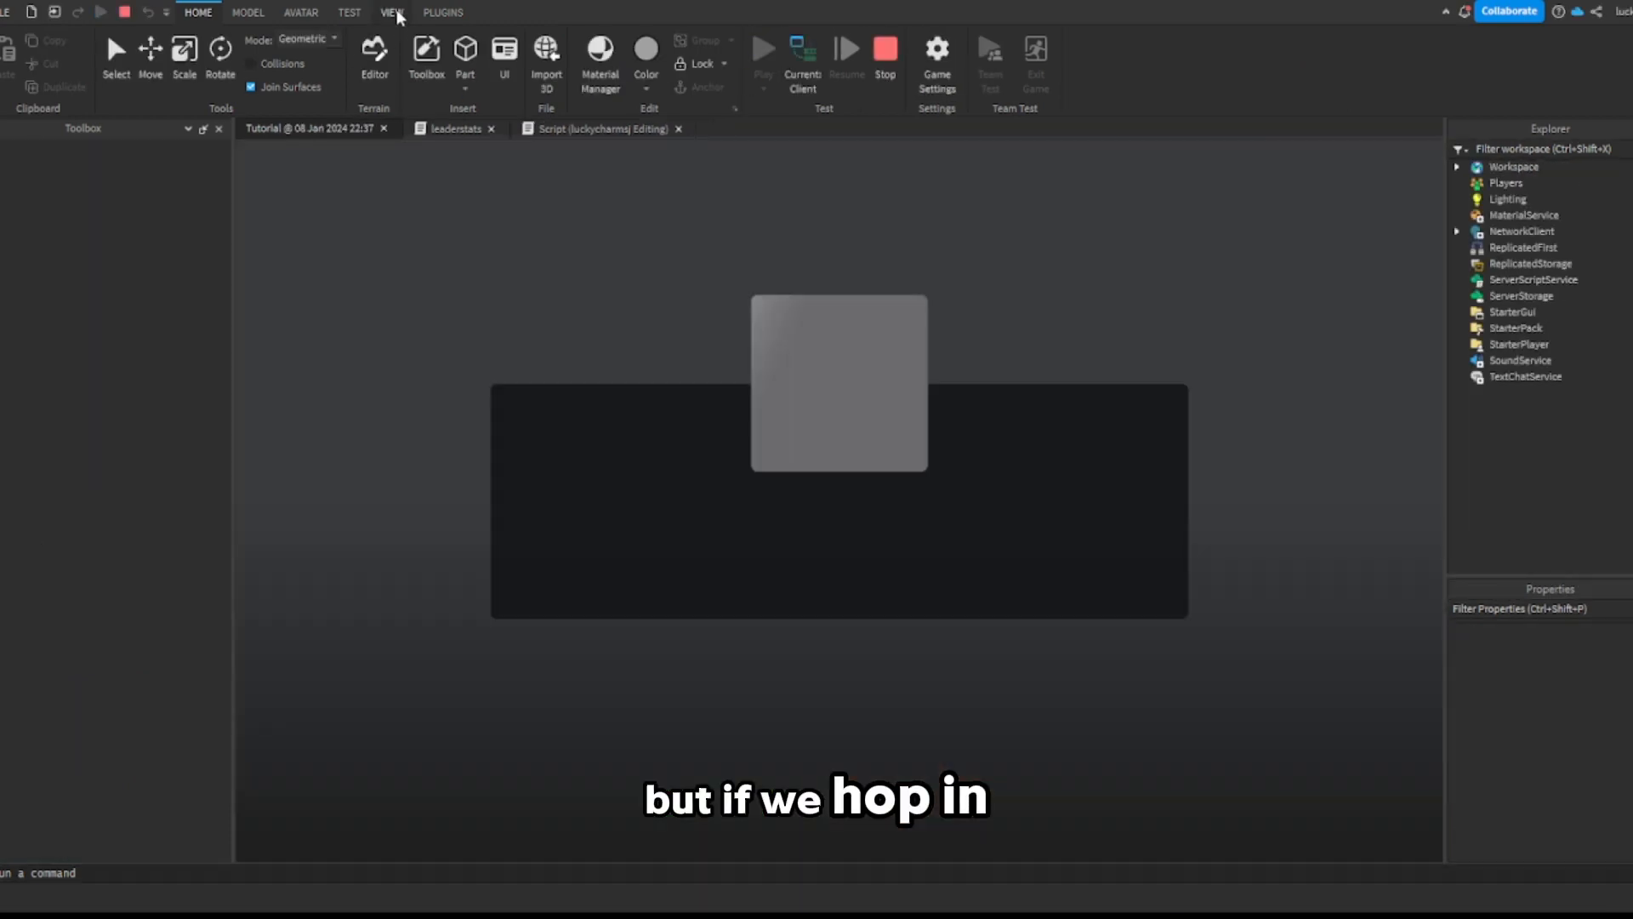
pyautogui.click(392, 12)
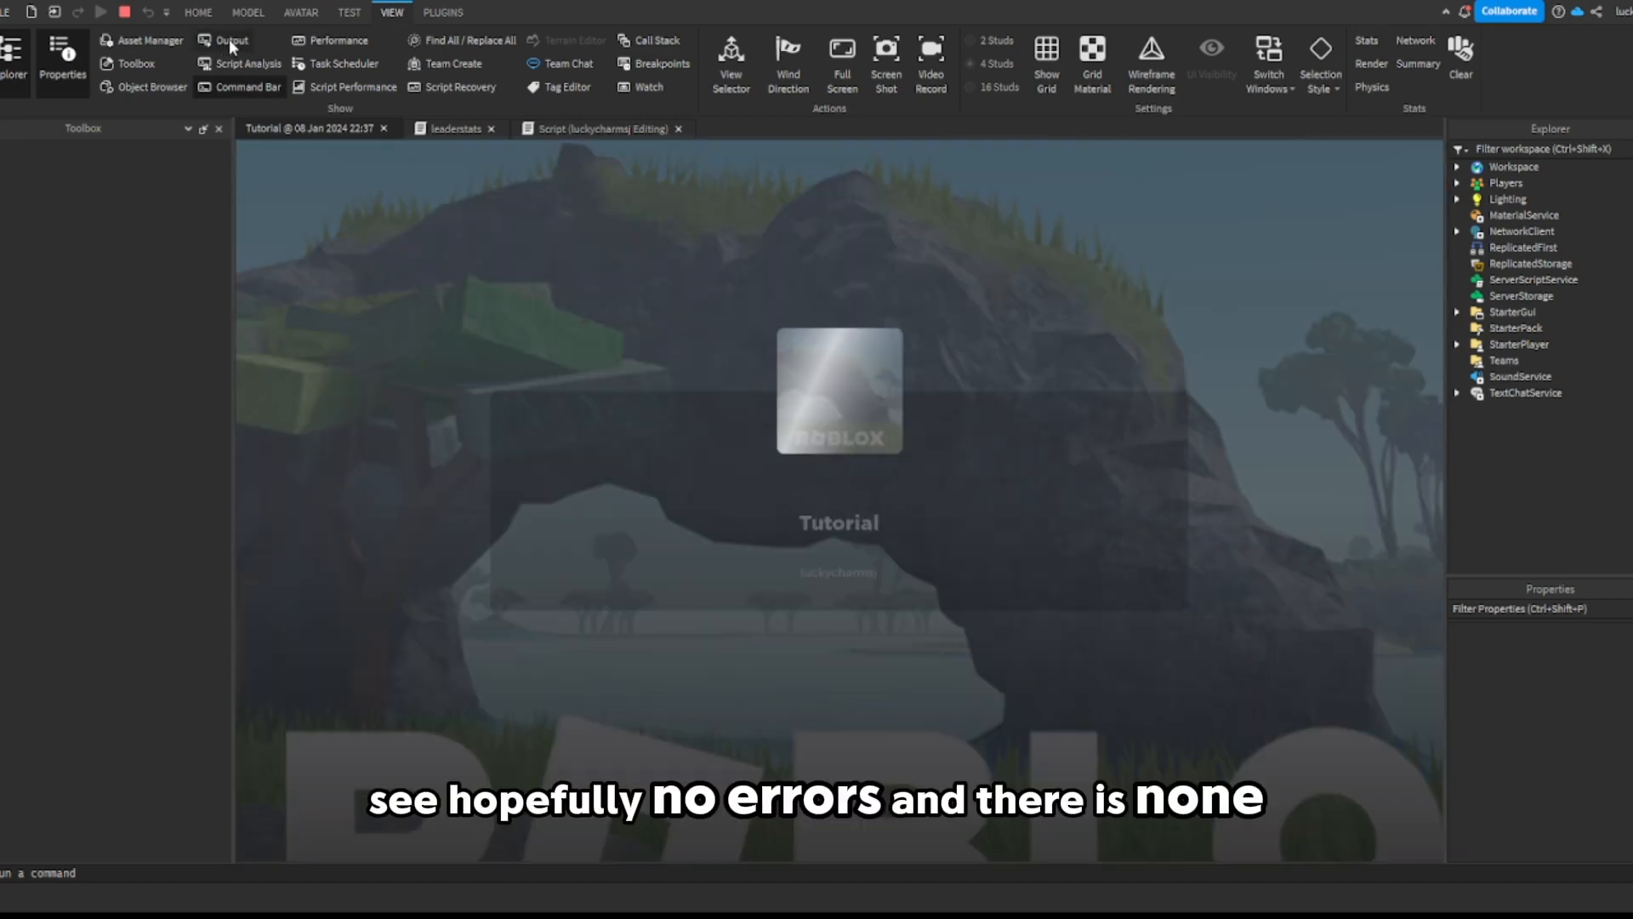
pyautogui.click(228, 40)
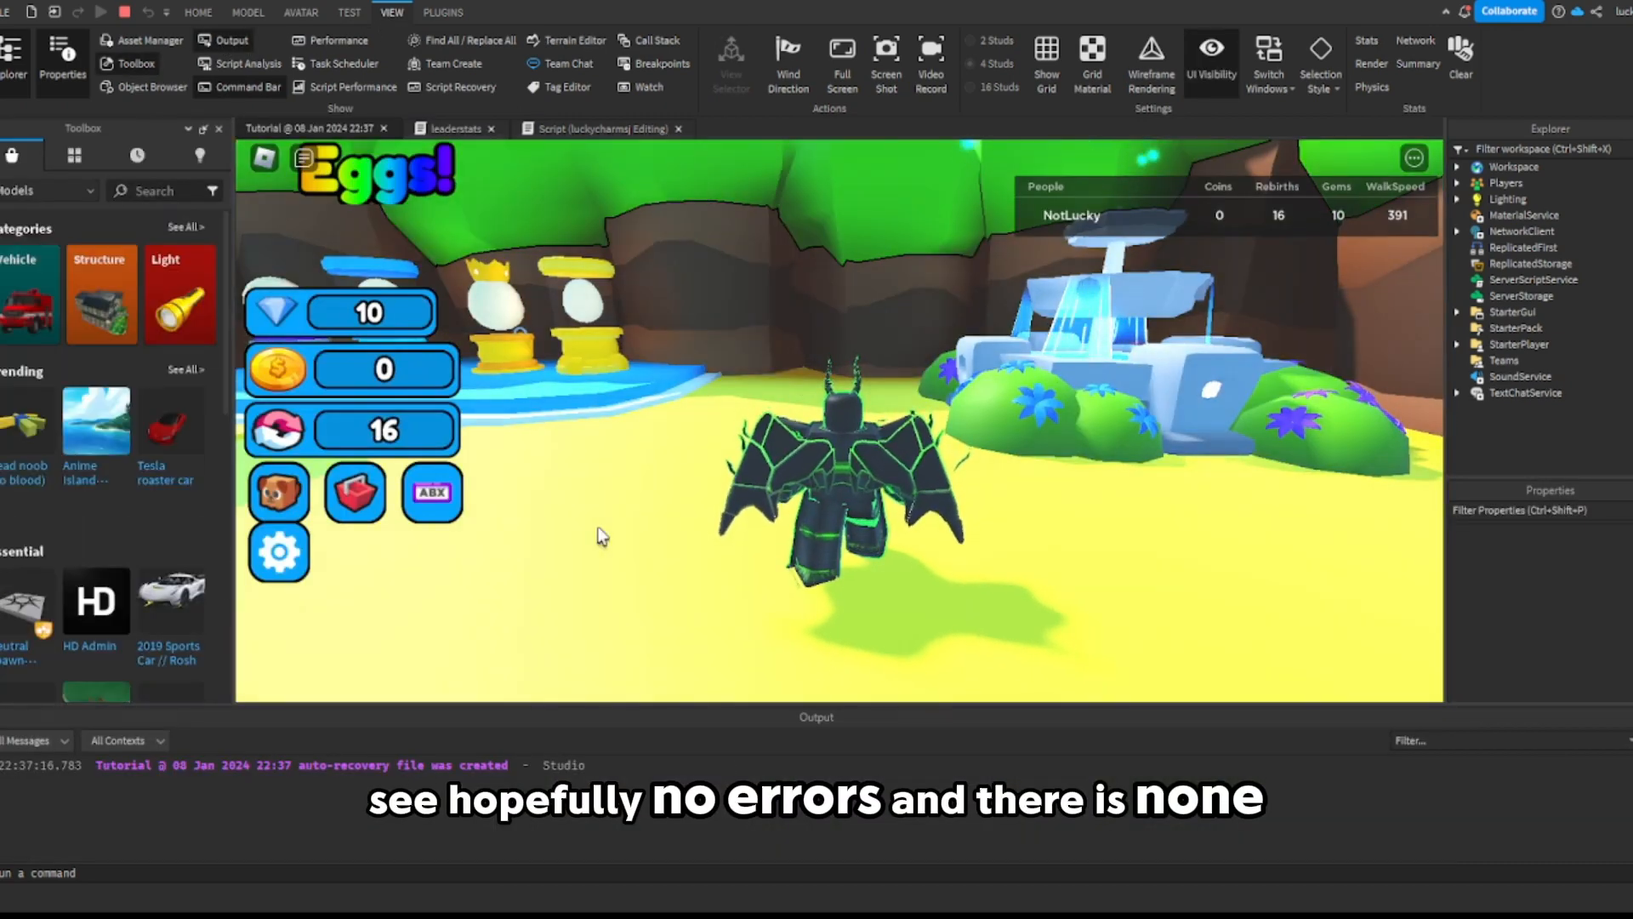
pyautogui.click(228, 40)
# Step: Open the in-game shop, try to buy the x2 Rebirths game pass, dismiss the message and close the shop
pyautogui.press('s')
pyautogui.click(356, 589)
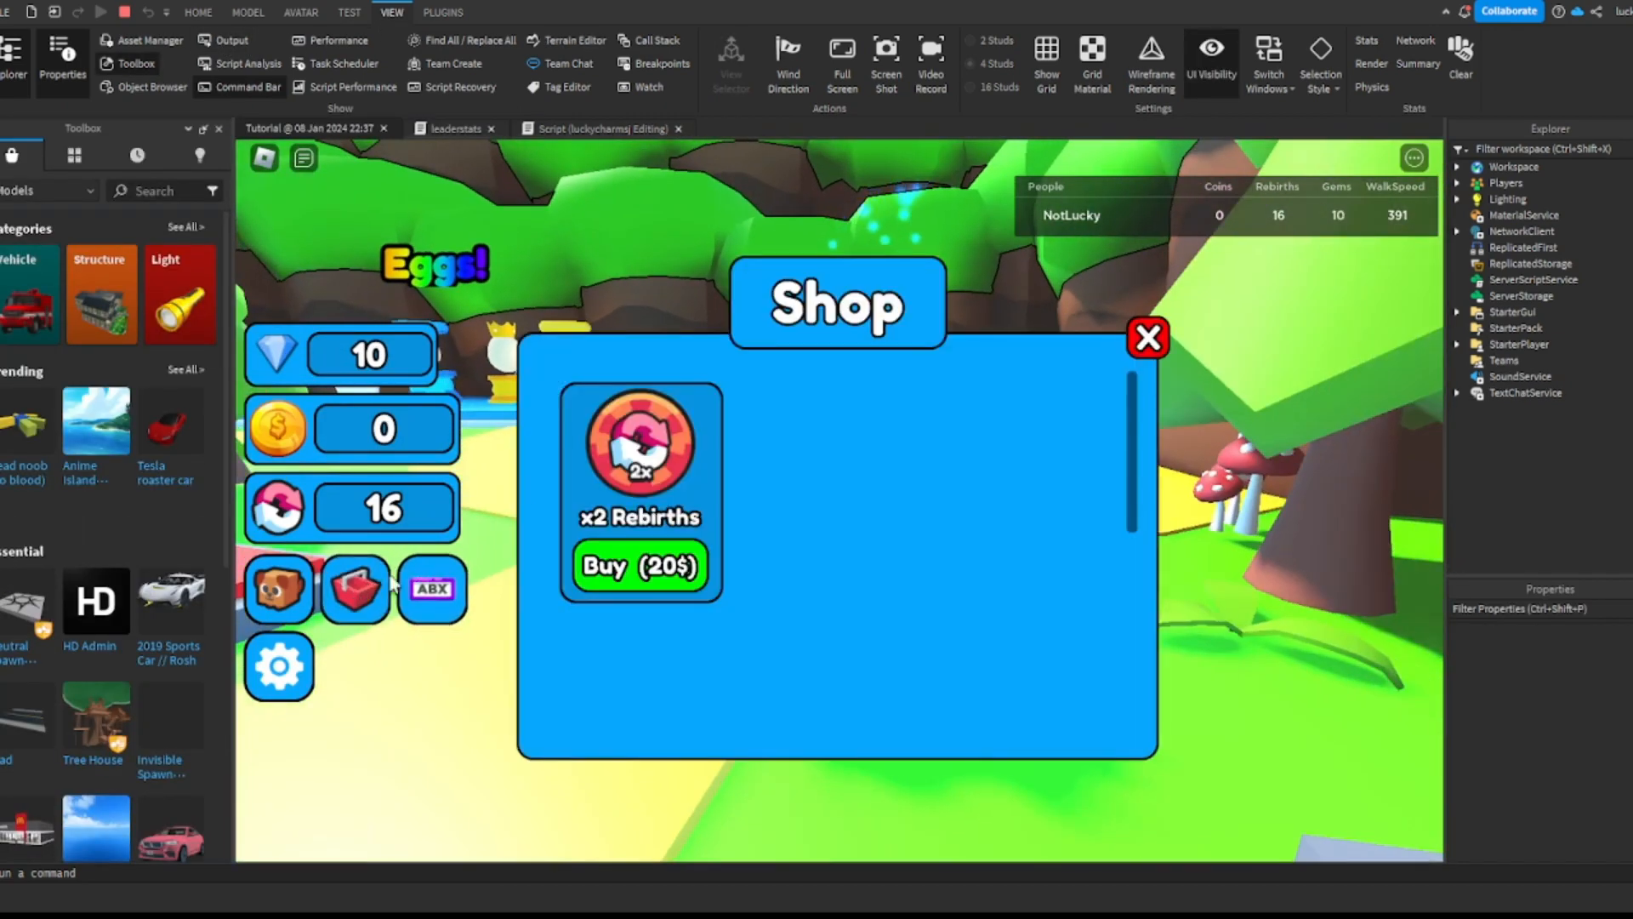
pyautogui.click(654, 565)
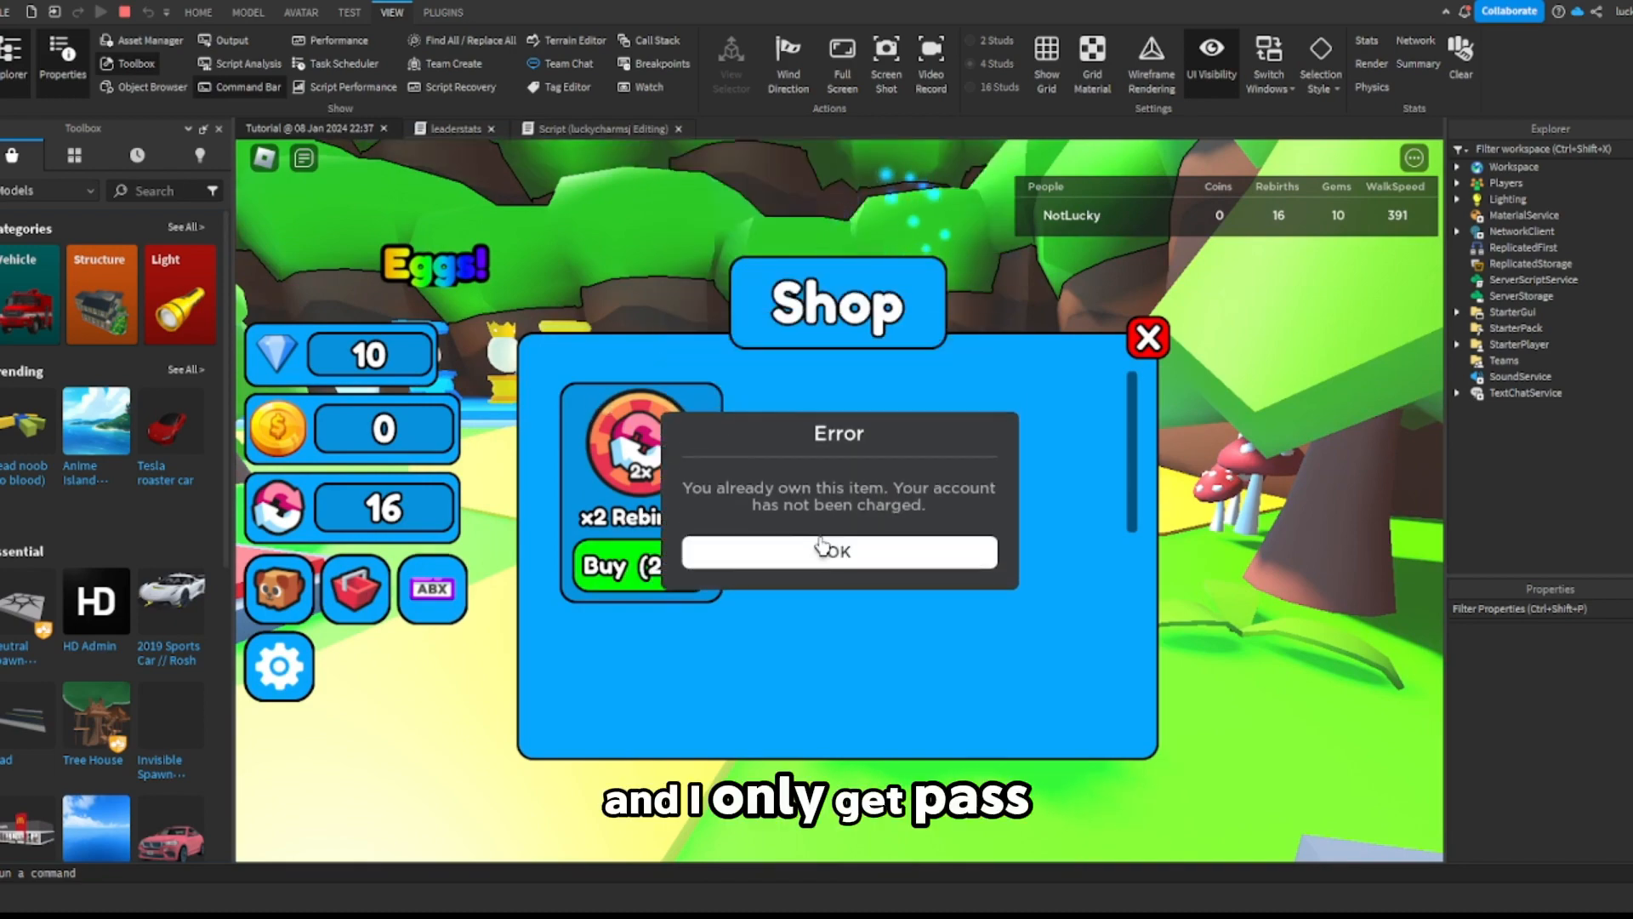
pyautogui.click(820, 543)
pyautogui.click(1149, 338)
# Step: Walk the character to the red Req 0 button and collect at least 500 coins for a rebirth
pyautogui.press('s')
pyautogui.moveTo(1080, 387); pyautogui.dragTo(1191, 400, button='right')
pyautogui.press('w')
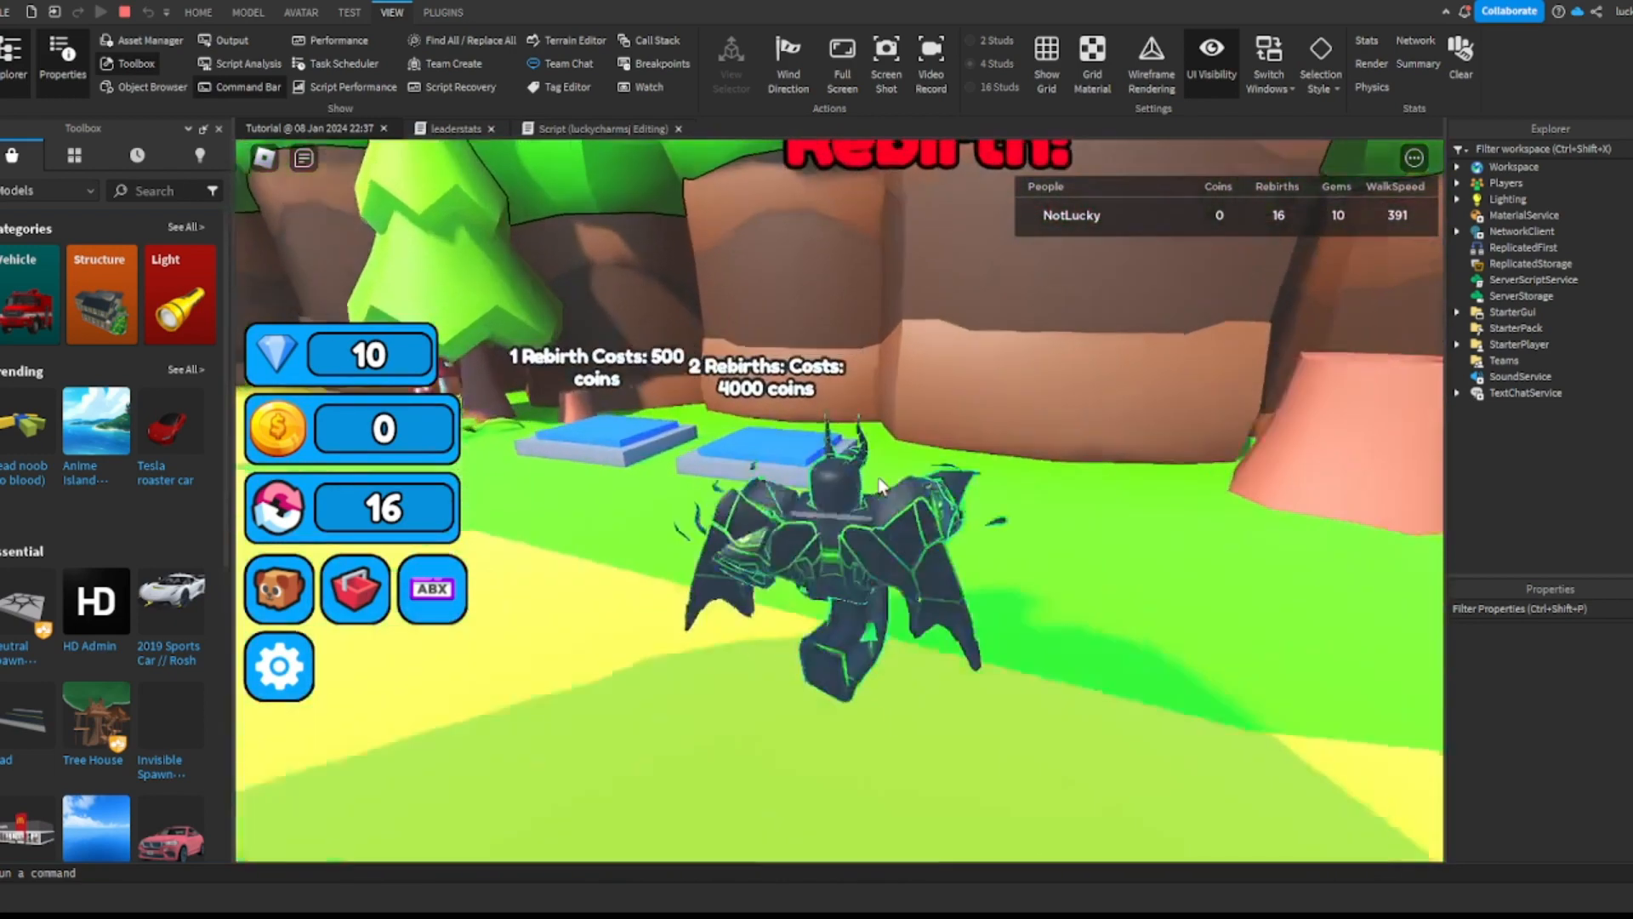
pyautogui.moveTo(1004, 476); pyautogui.dragTo(881, 487, button='right')
pyautogui.press('w')
pyautogui.press('s')
pyautogui.press('w')
pyautogui.press('s')
pyautogui.press('w')
pyautogui.press('a')
pyautogui.press('s')
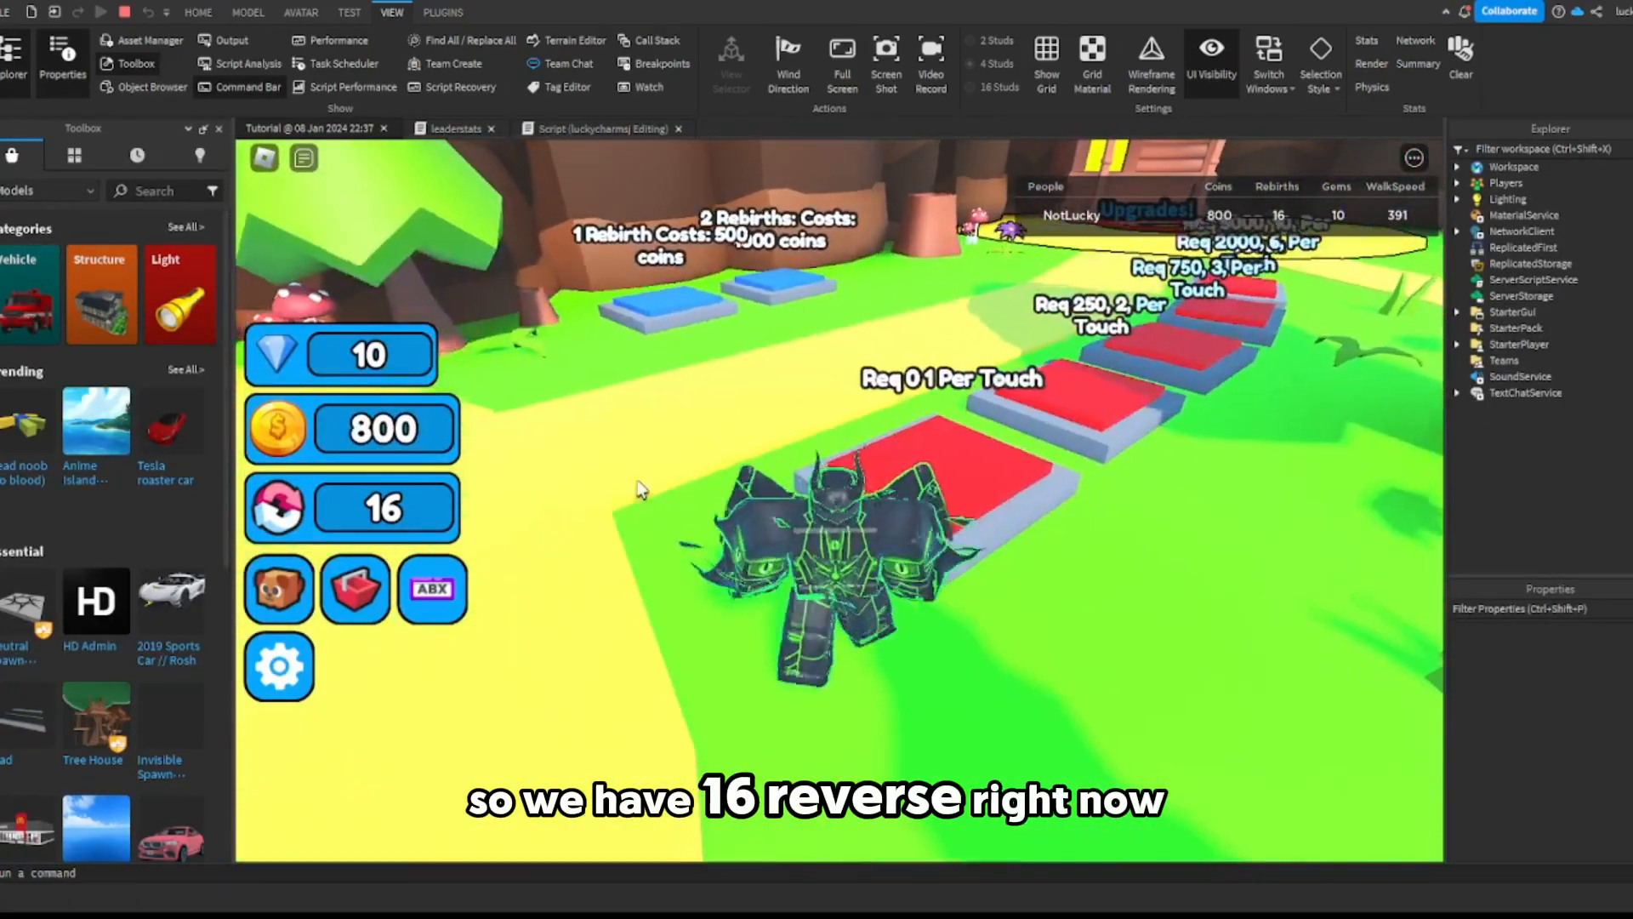
# Step: Walk the character onto the 1 Rebirth button costing 500 coins and step off to check the rebirths awarded
pyautogui.press('w')
pyautogui.moveTo(641, 488); pyautogui.dragTo(642, 488, button='right')
pyautogui.press('w')
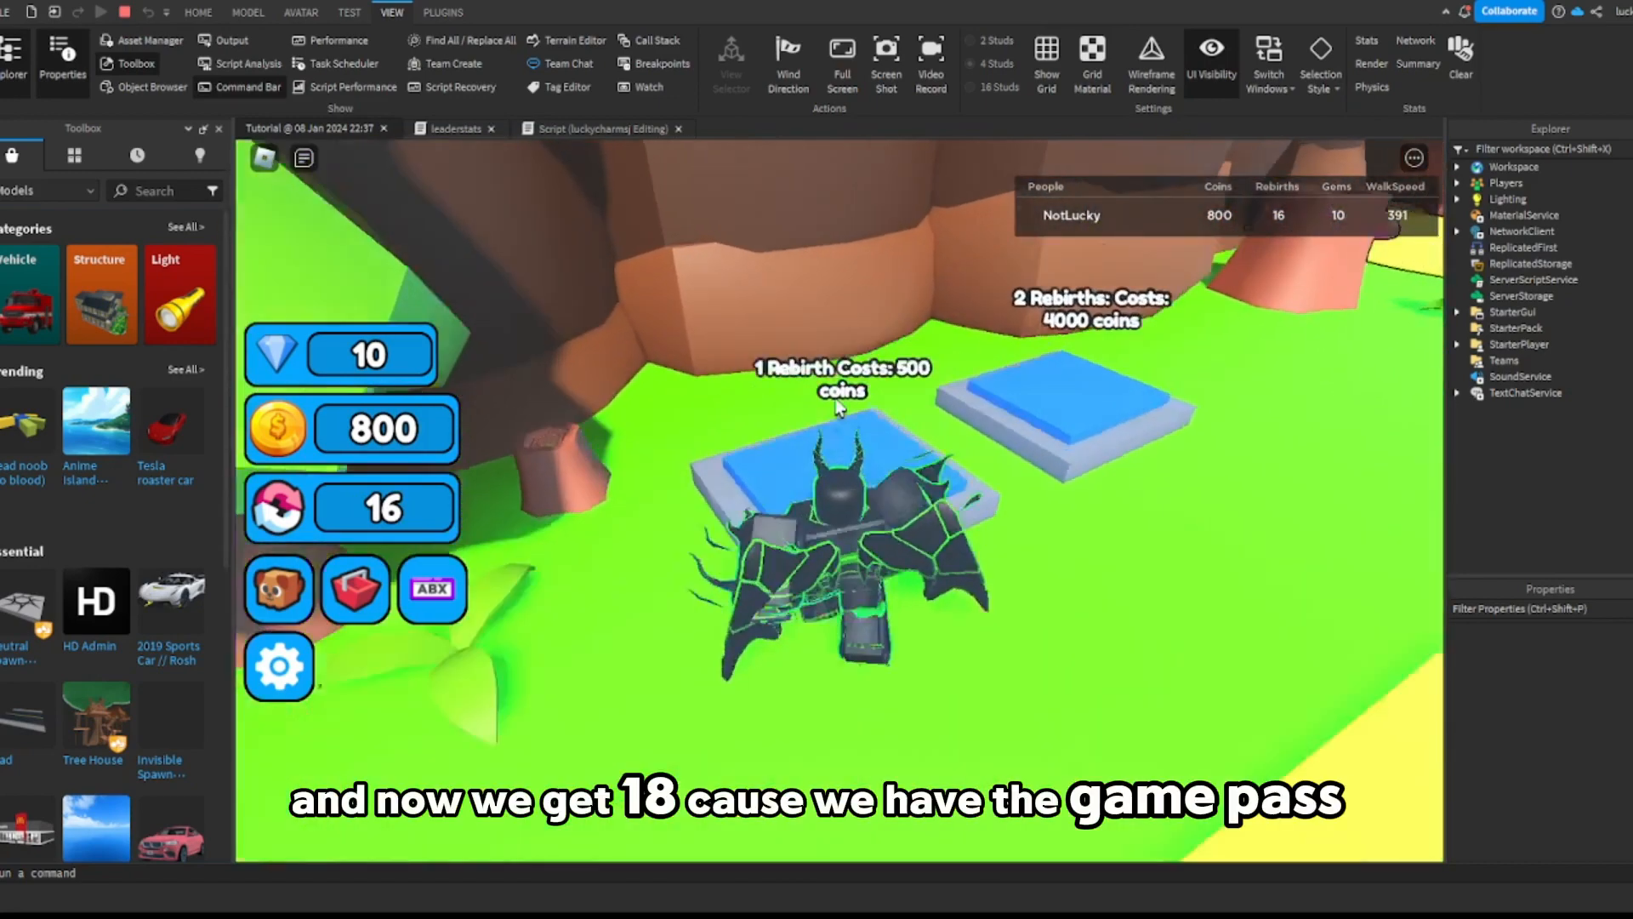
pyautogui.press('s')
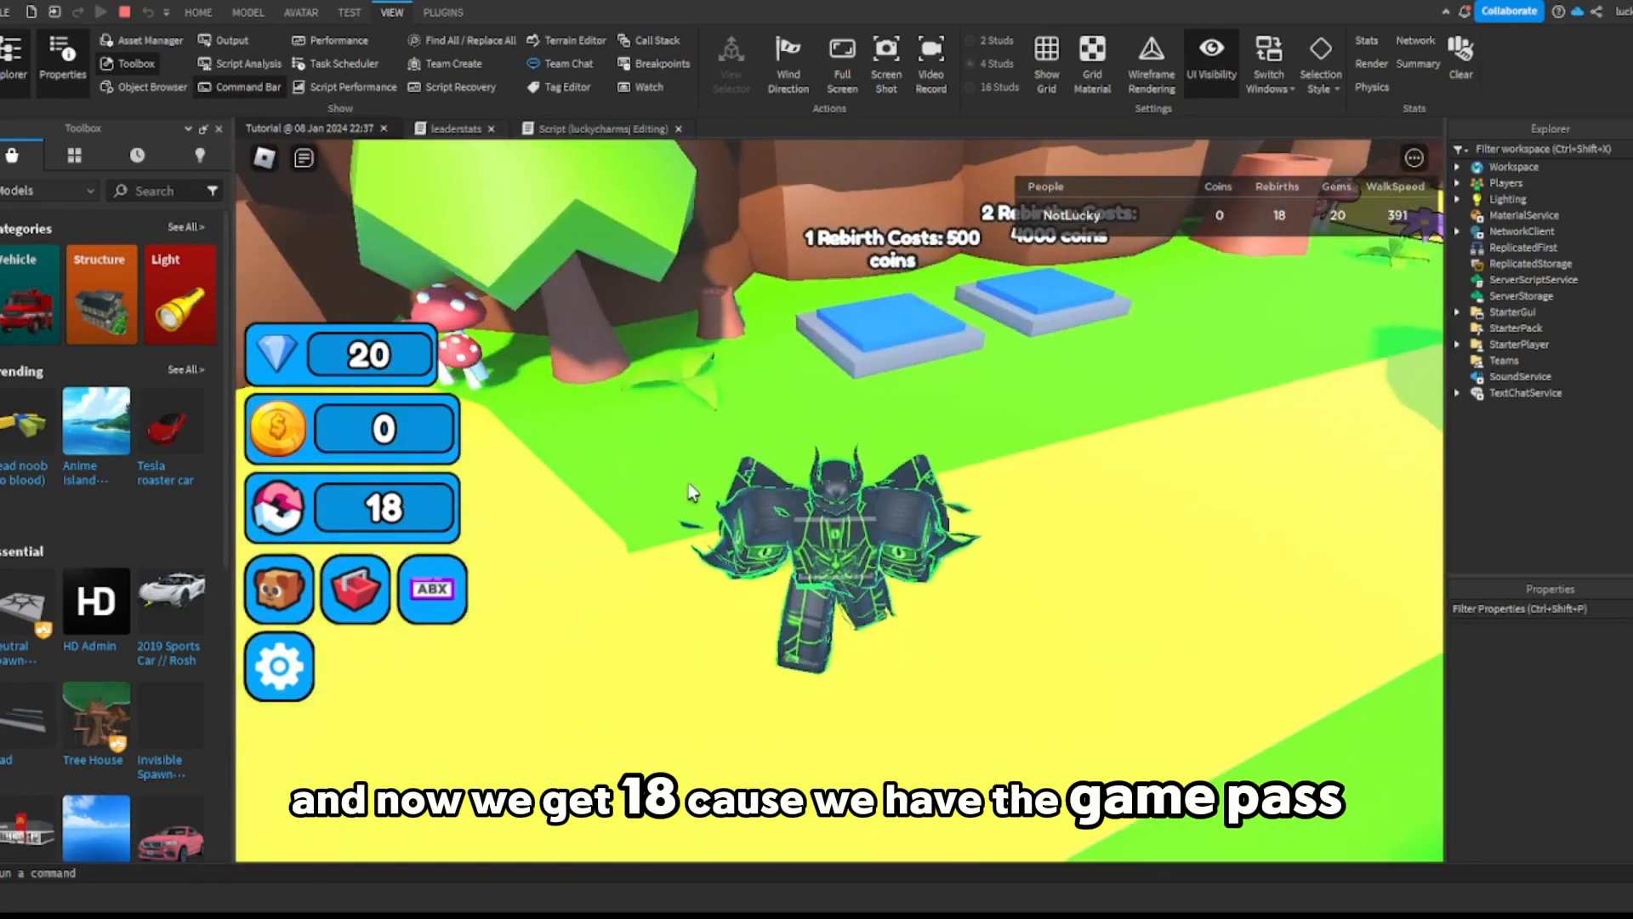
pyautogui.moveTo(773, 481); pyautogui.dragTo(773, 481, button='right')
pyautogui.press('s')
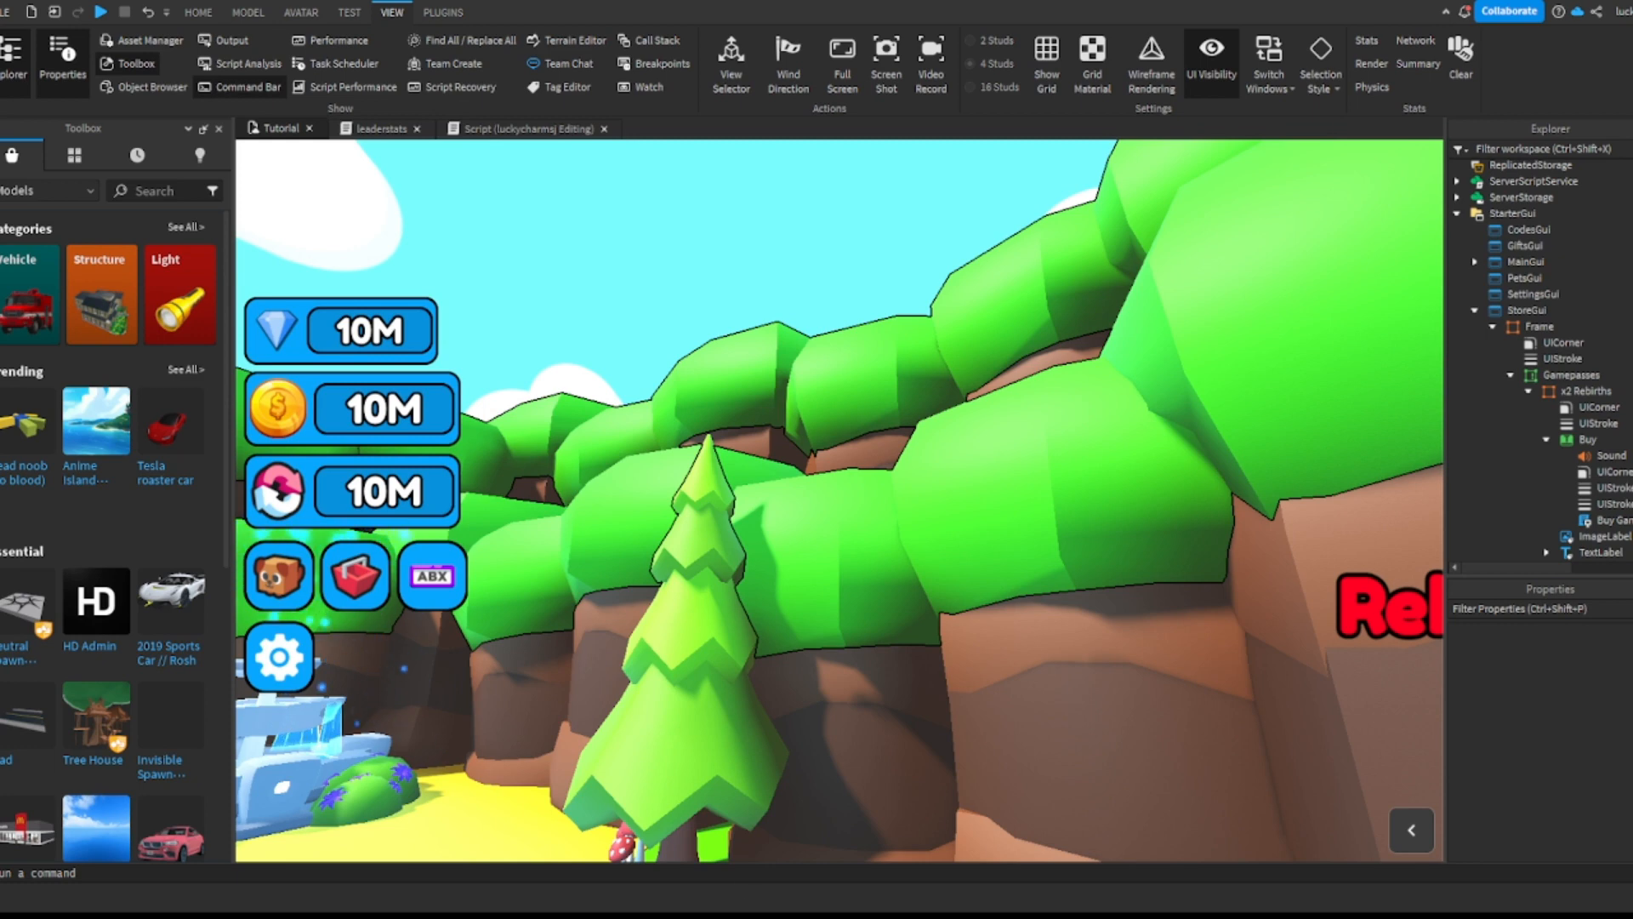
# Step: Replace the game pass ID in the UserOwnsGamePassAsync call with 651611000 and start a playtest
pyautogui.click(510, 128)
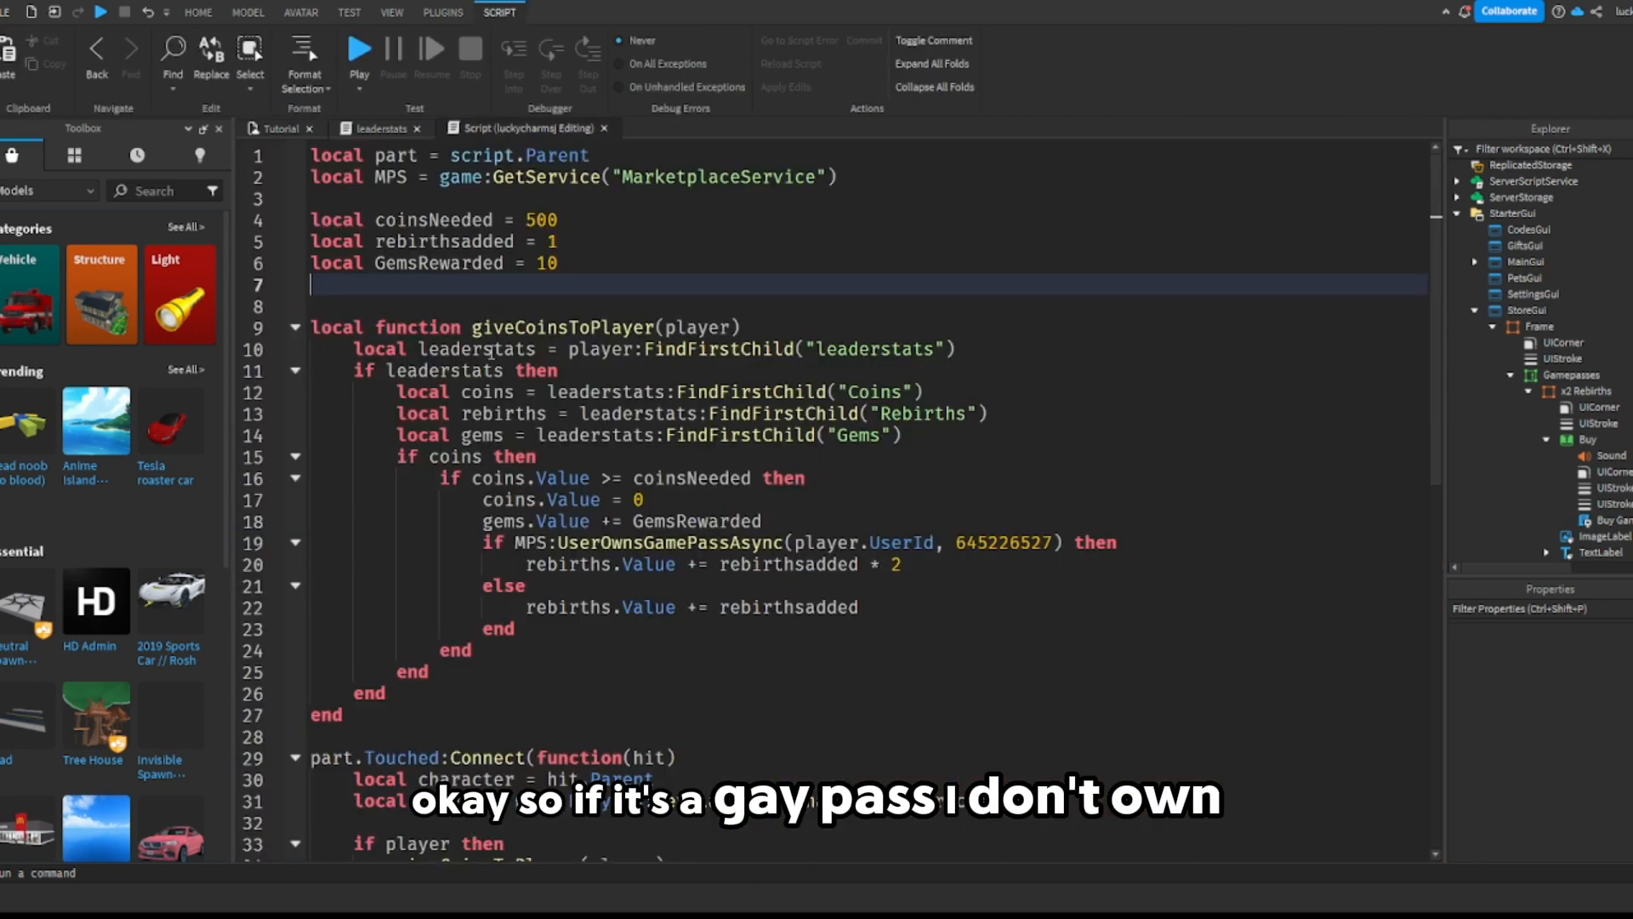
pyautogui.doubleClick(1014, 534)
pyautogui.write('651611000')
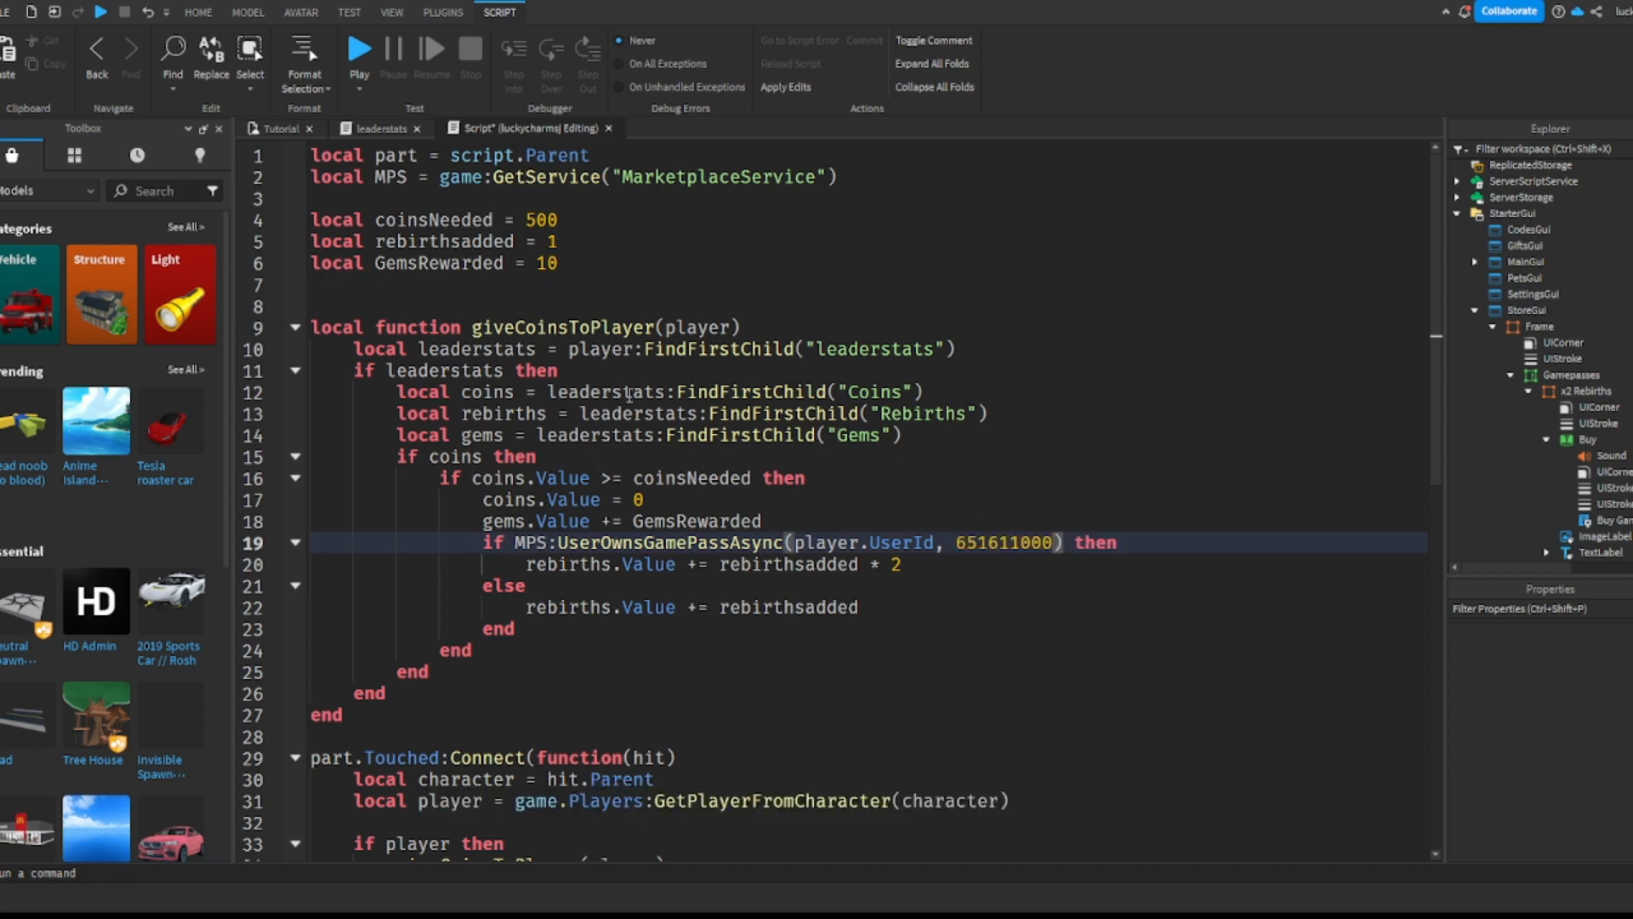
pyautogui.click(279, 130)
pyautogui.click(101, 12)
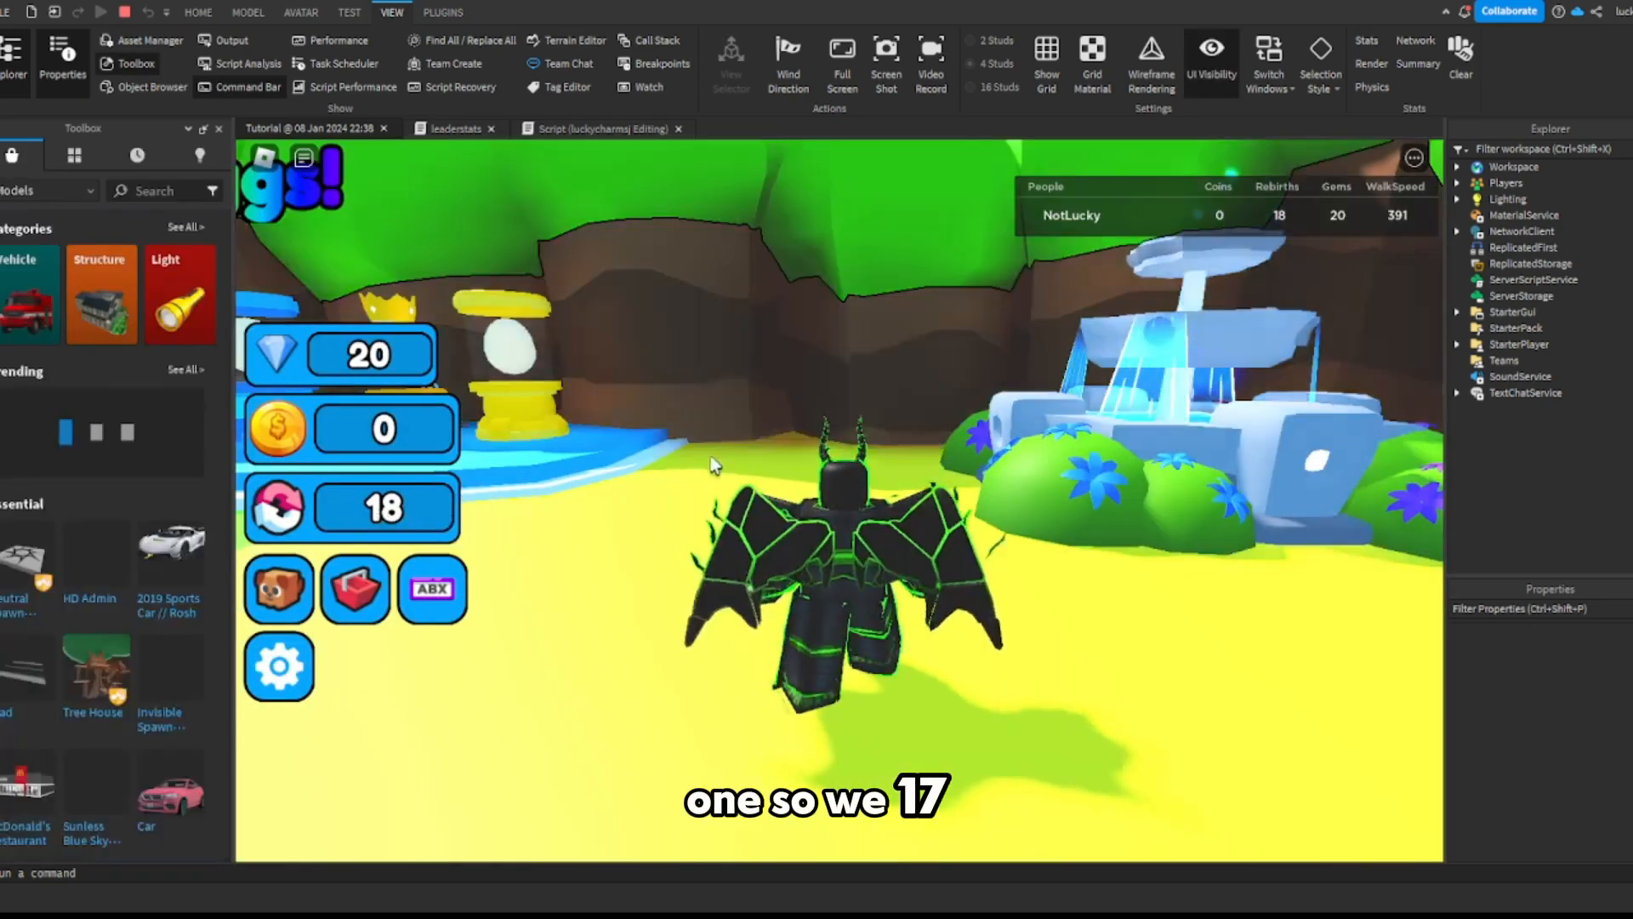
# Step: Collect over 500 coins on the Req 0 button and use the 1 Rebirth button to test a rebirth with the substitute ID
pyautogui.press('w')
pyautogui.moveTo(711, 458); pyautogui.dragTo(716, 456, button='right')
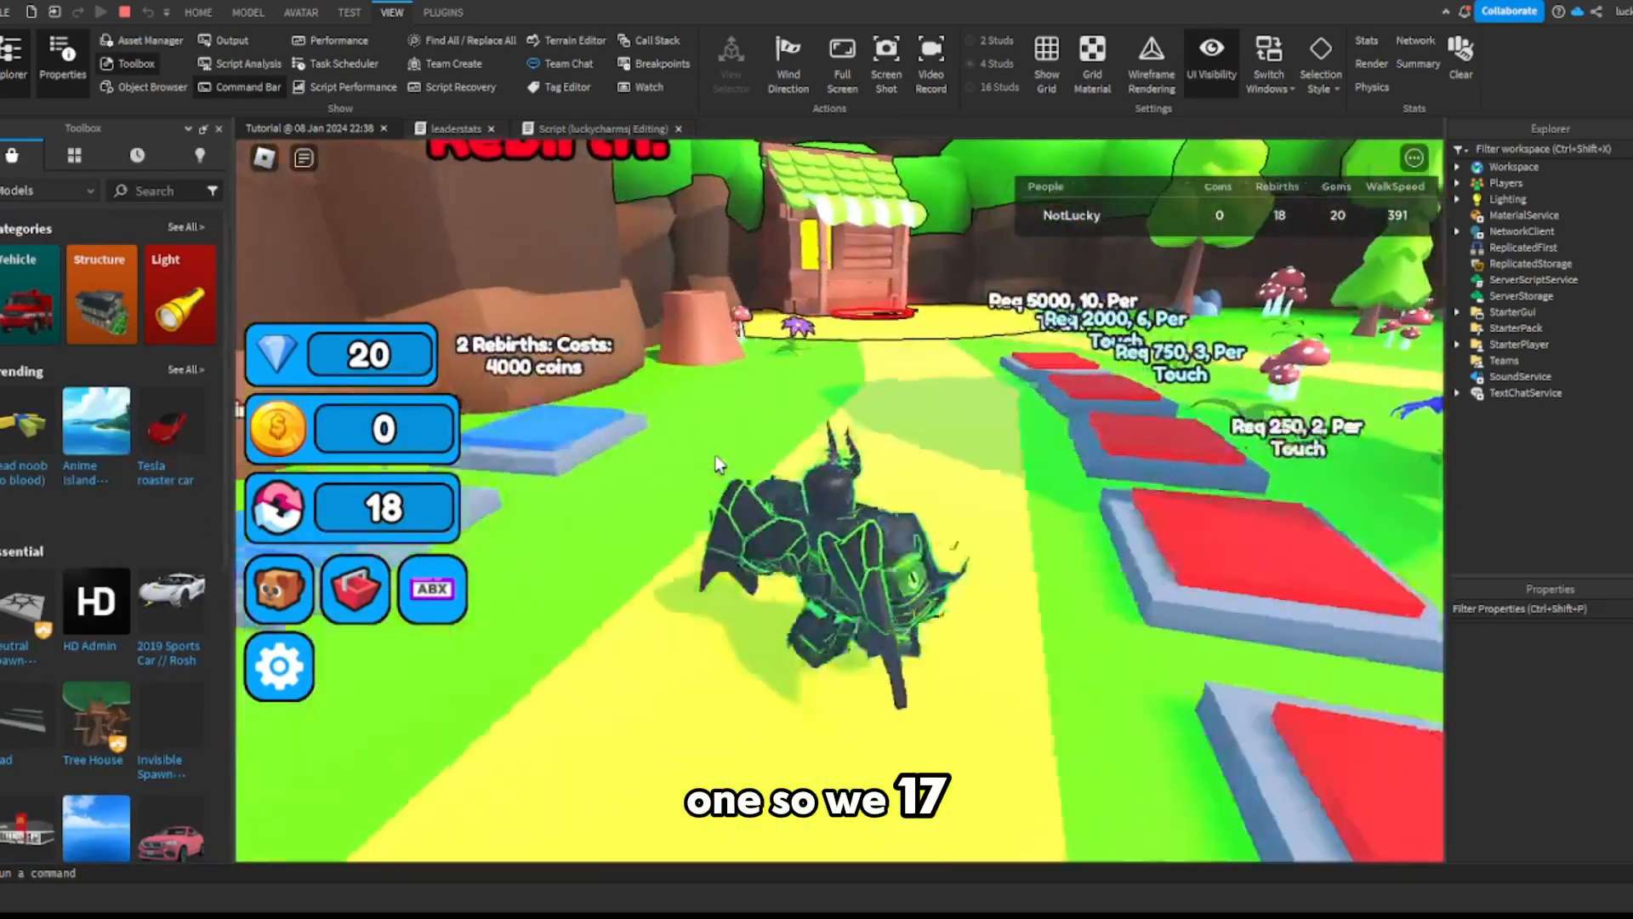
pyautogui.press('w')
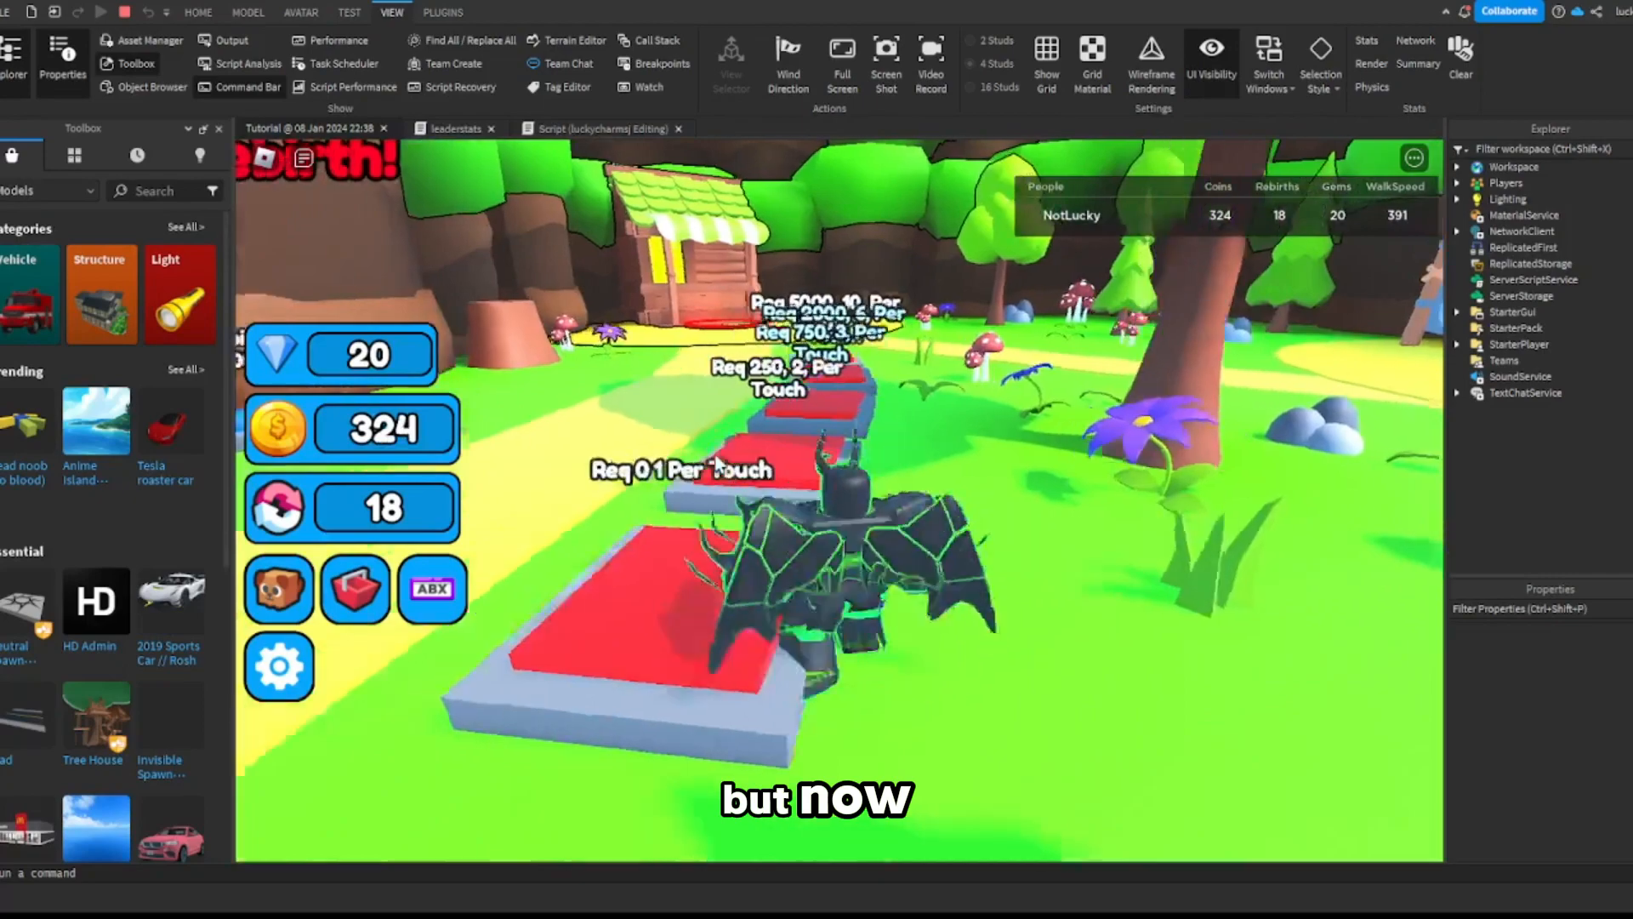
pyautogui.press('a')
pyautogui.moveTo(715, 457); pyautogui.dragTo(715, 456, button='right')
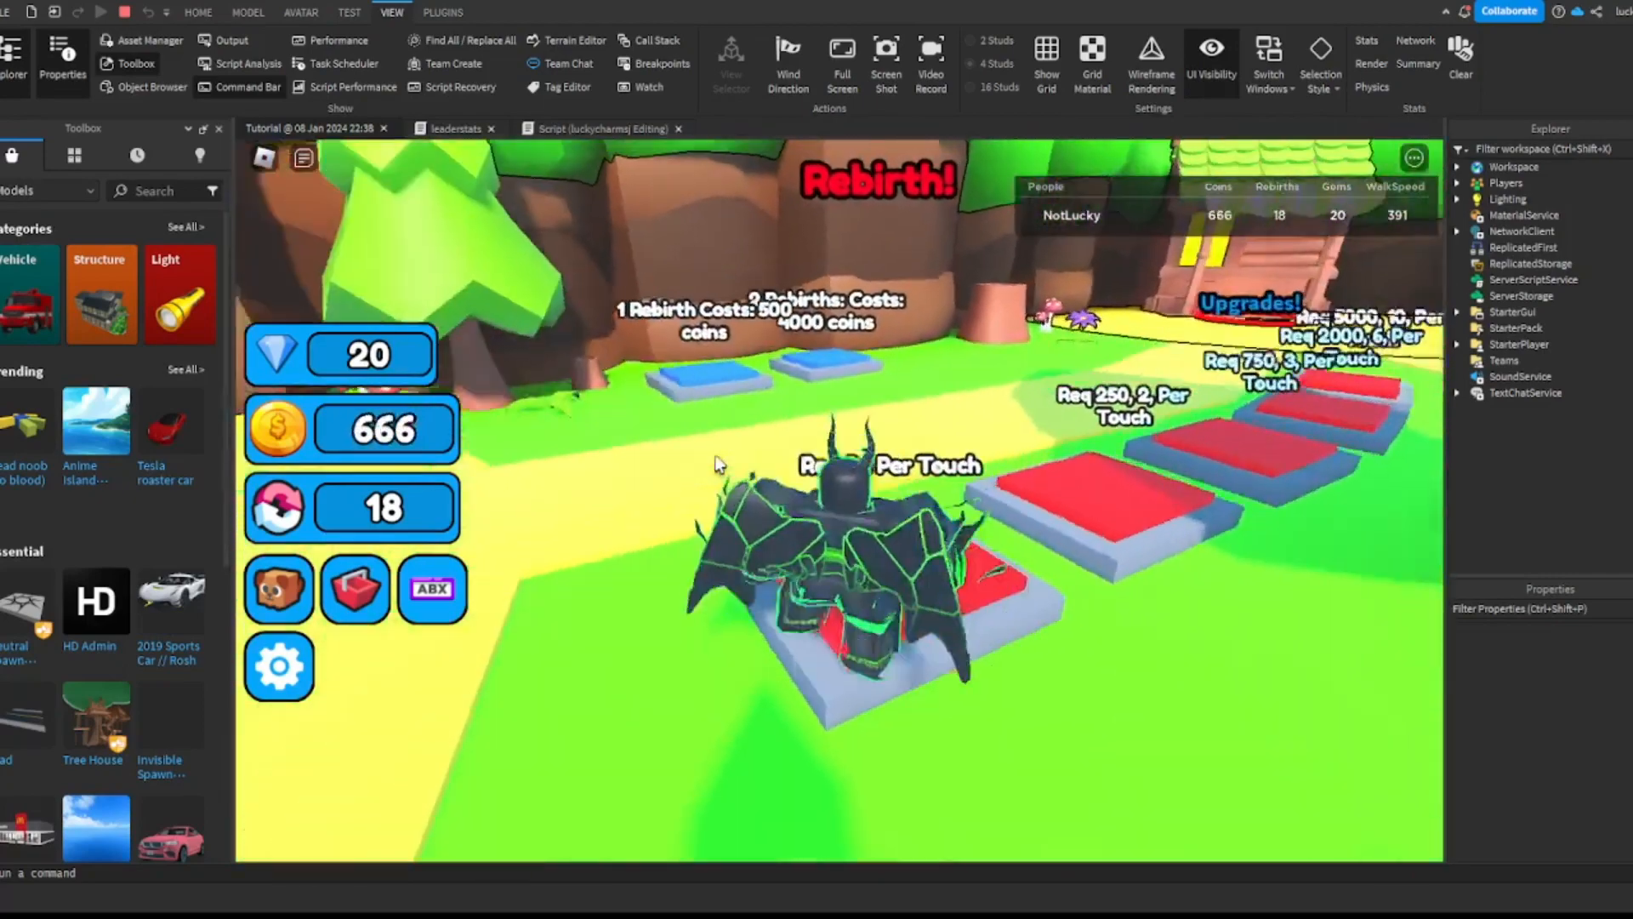
pyautogui.press('d')
pyautogui.press('a')
pyautogui.press('w')
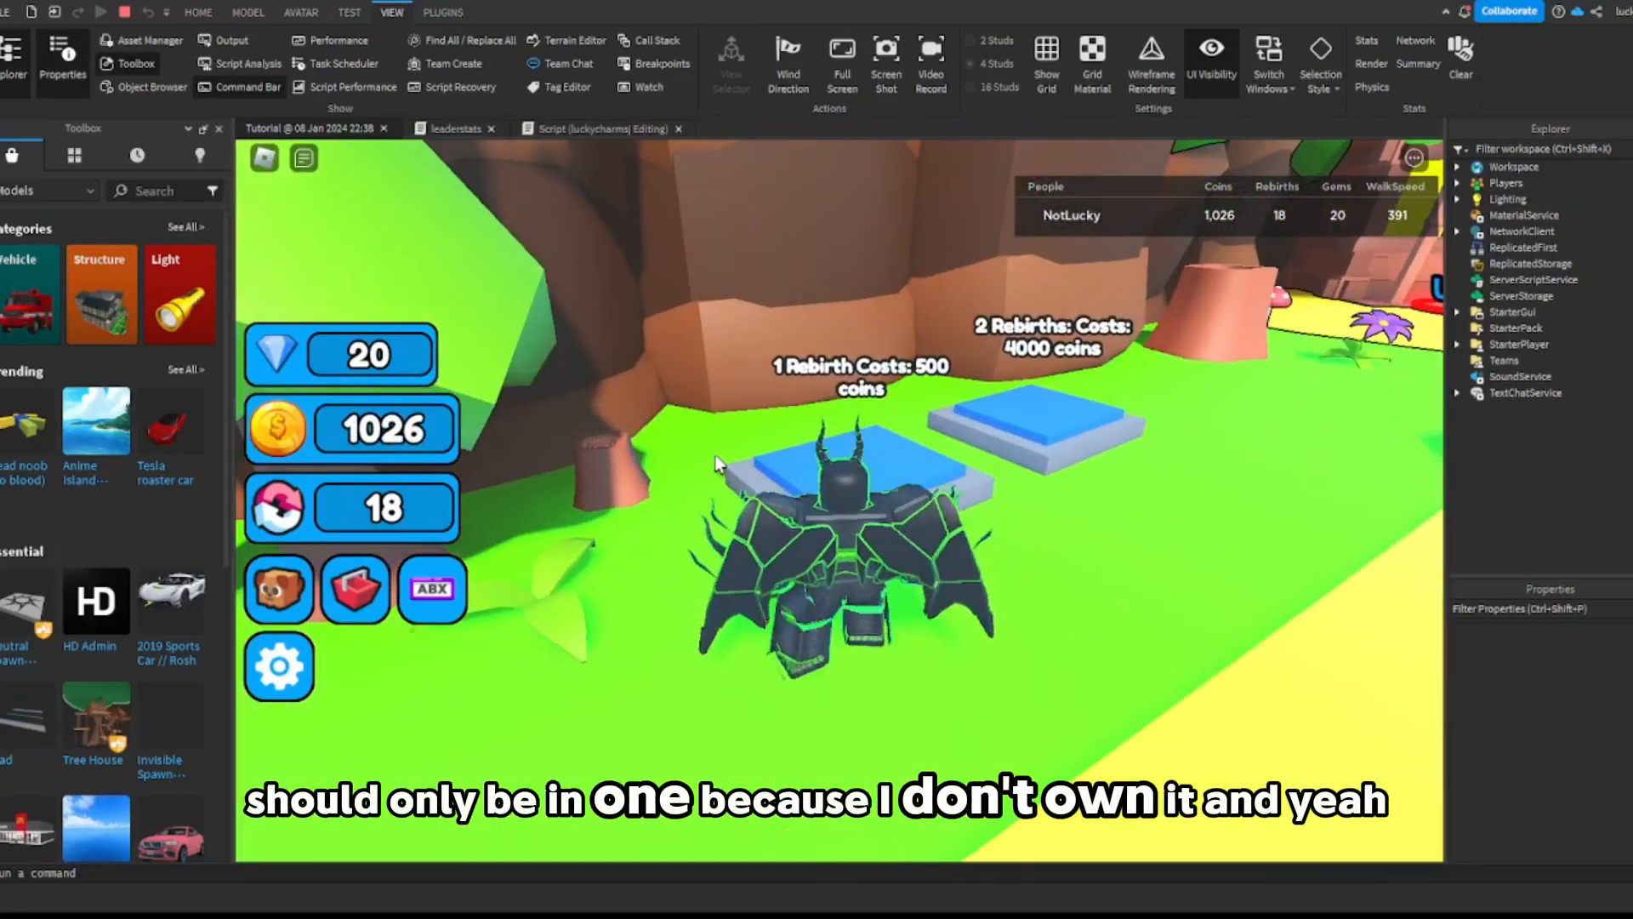
pyautogui.press('s')
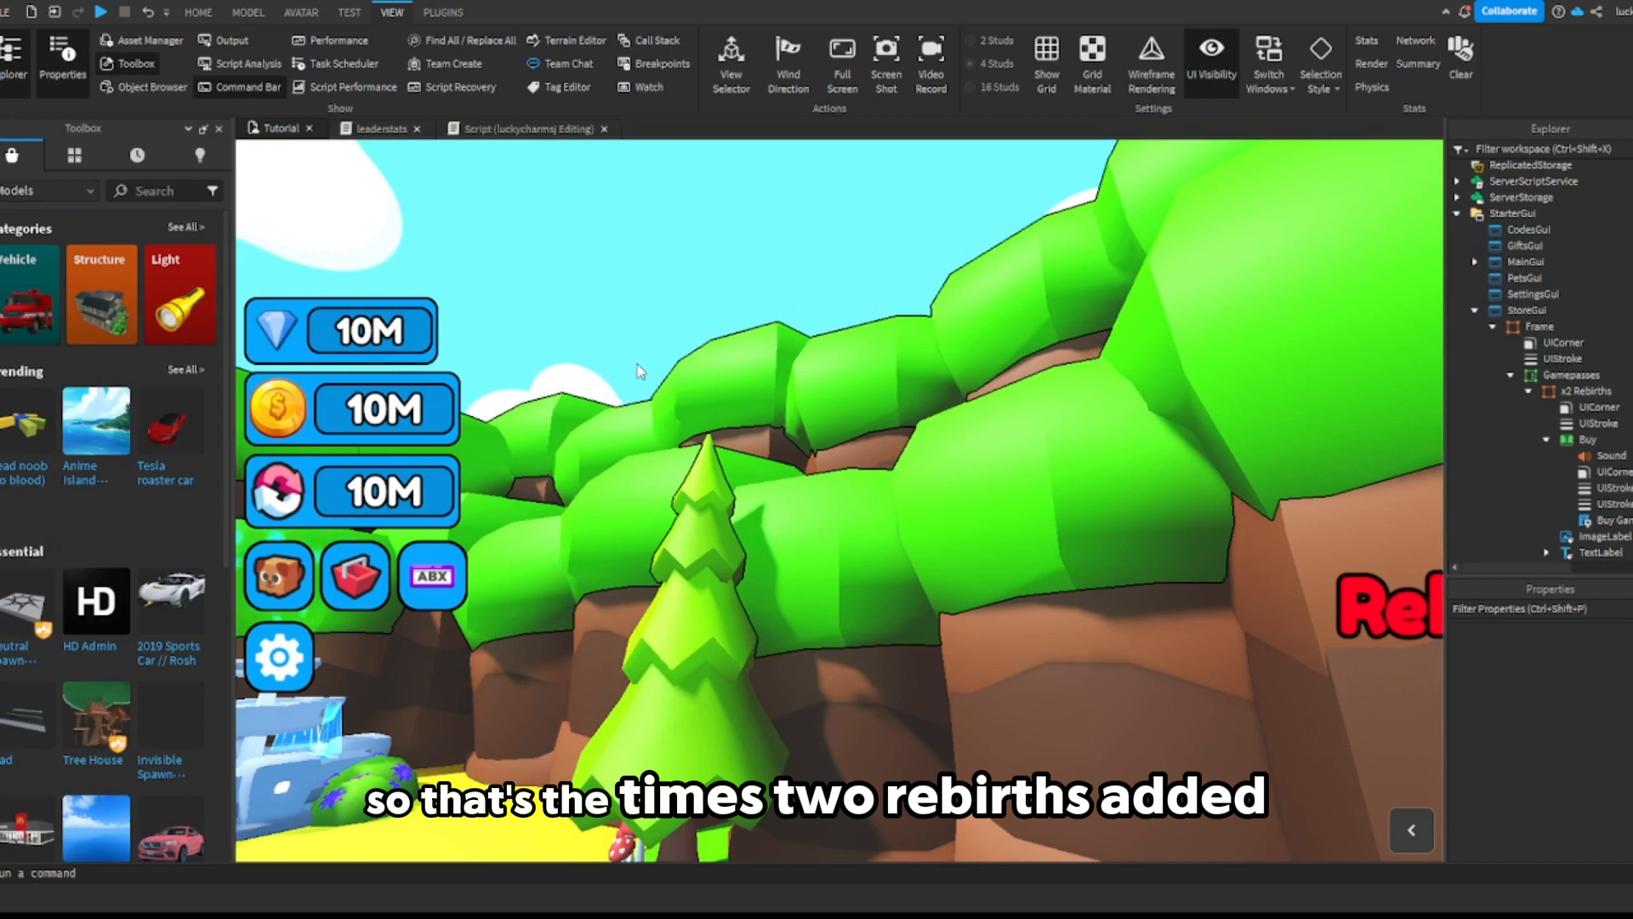
# Step: Copy the game pass ID 645226527 from the Buy Gamepass script under x2 Rebirths' Buy button and close that script
pyautogui.click(528, 129)
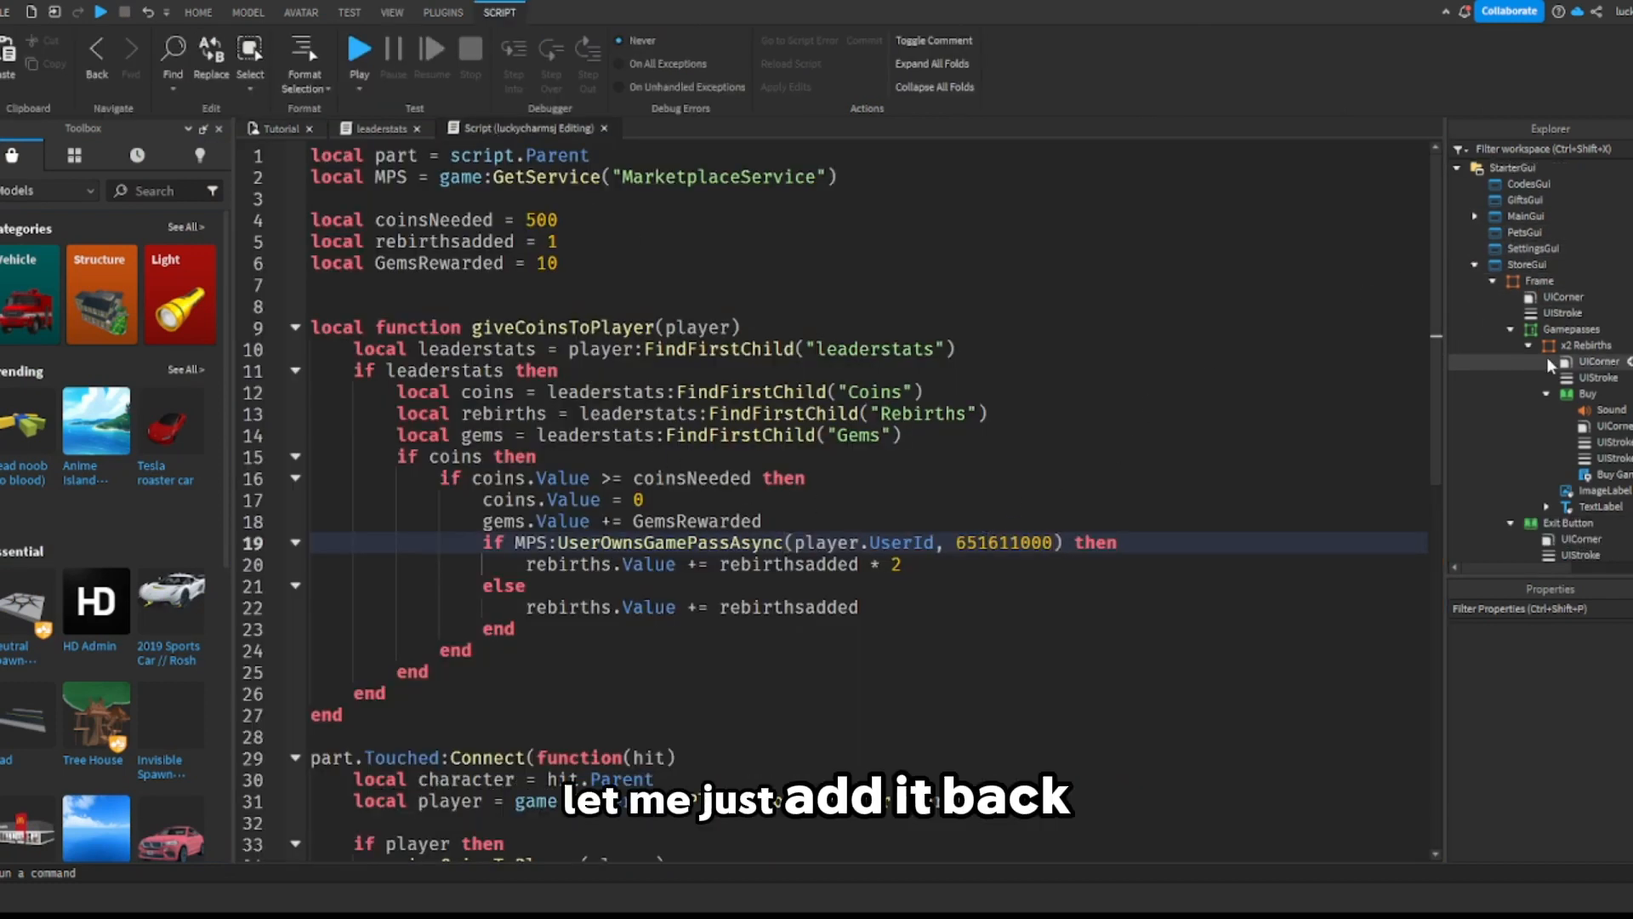
pyautogui.scroll(-3, 1552, 359)
pyautogui.doubleClick(1599, 383)
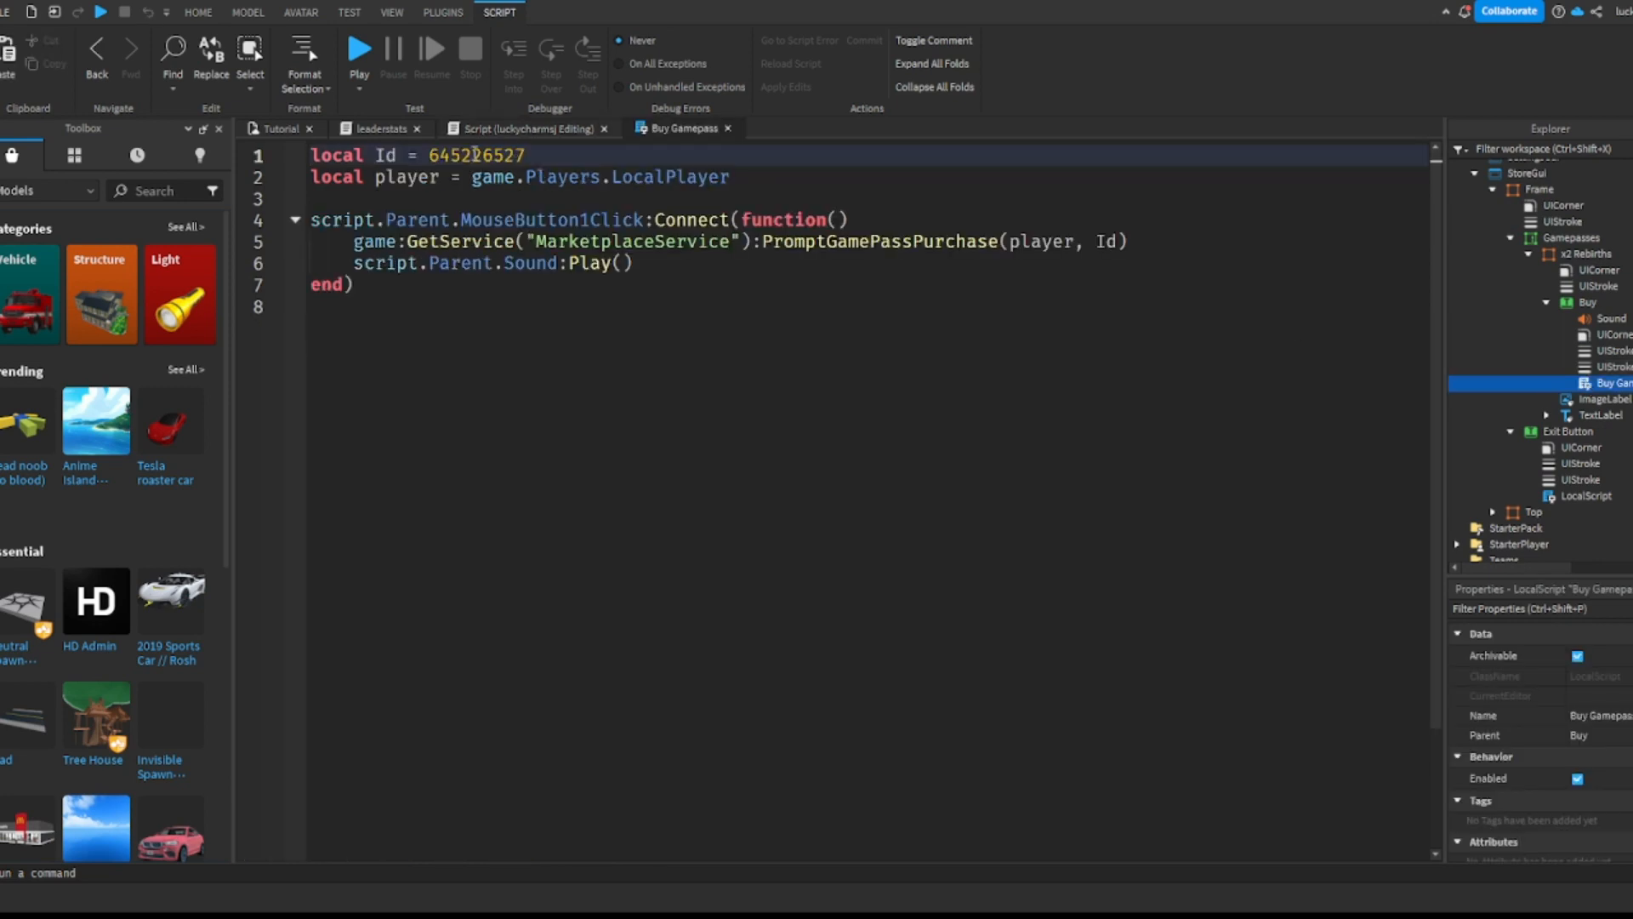
pyautogui.doubleClick(515, 155)
pyautogui.click(728, 129)
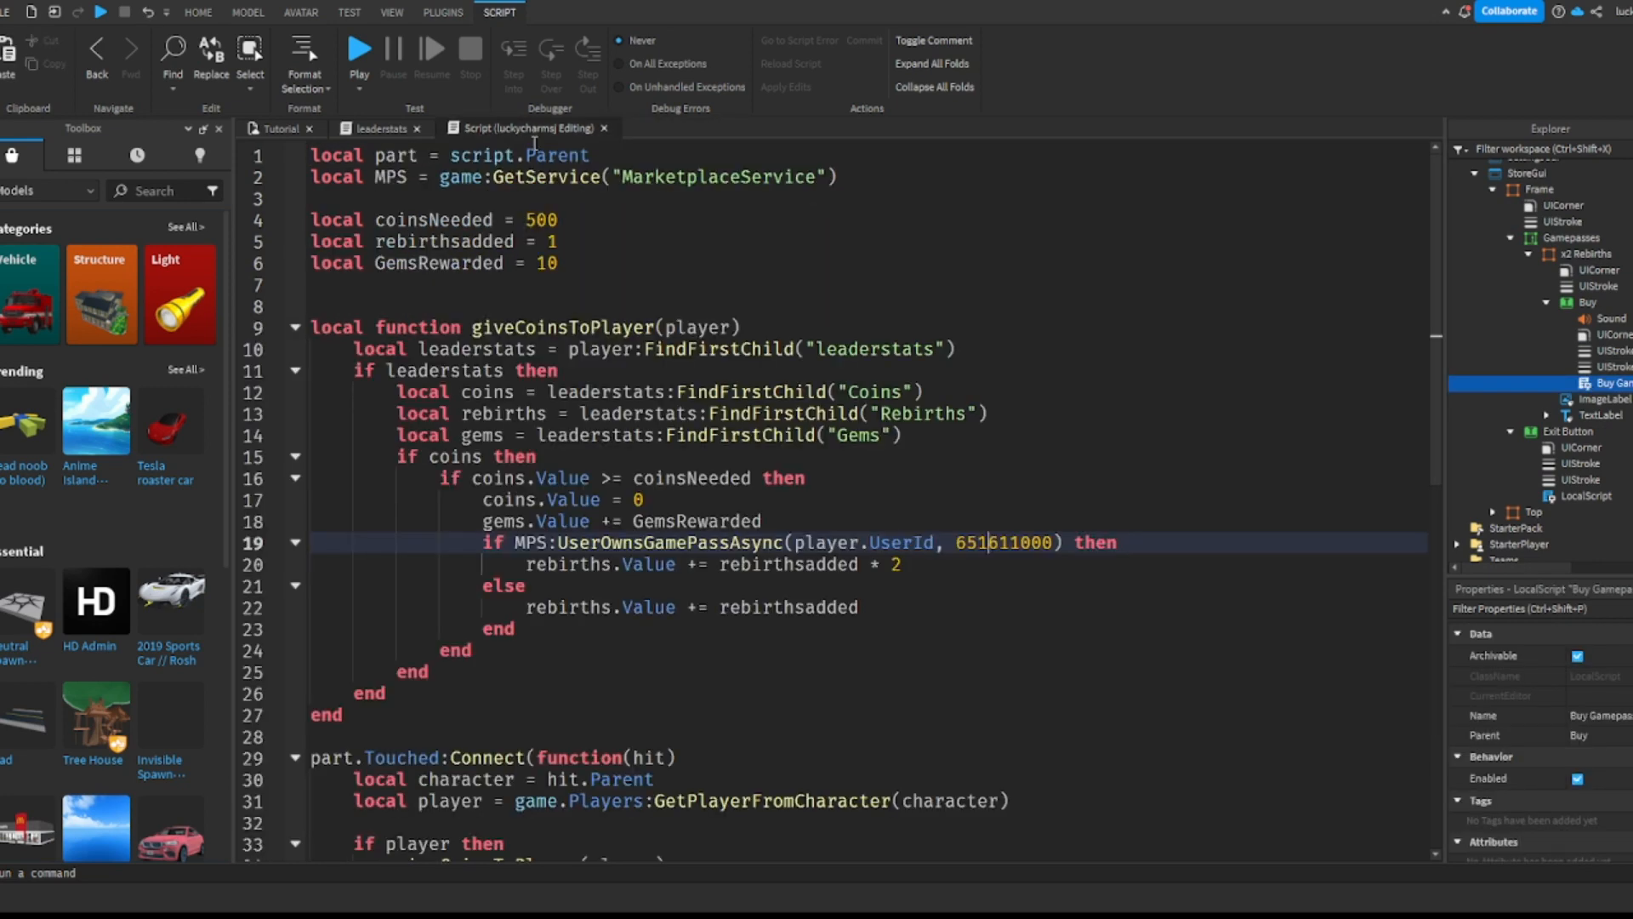
# Step: Set the game pass ID in the UserOwnsGamePassAsync call back to 645226527 and close the rebirth script
pyautogui.doubleClick(1005, 542)
pyautogui.press('BackSpace')
pyautogui.click(1208, 557)
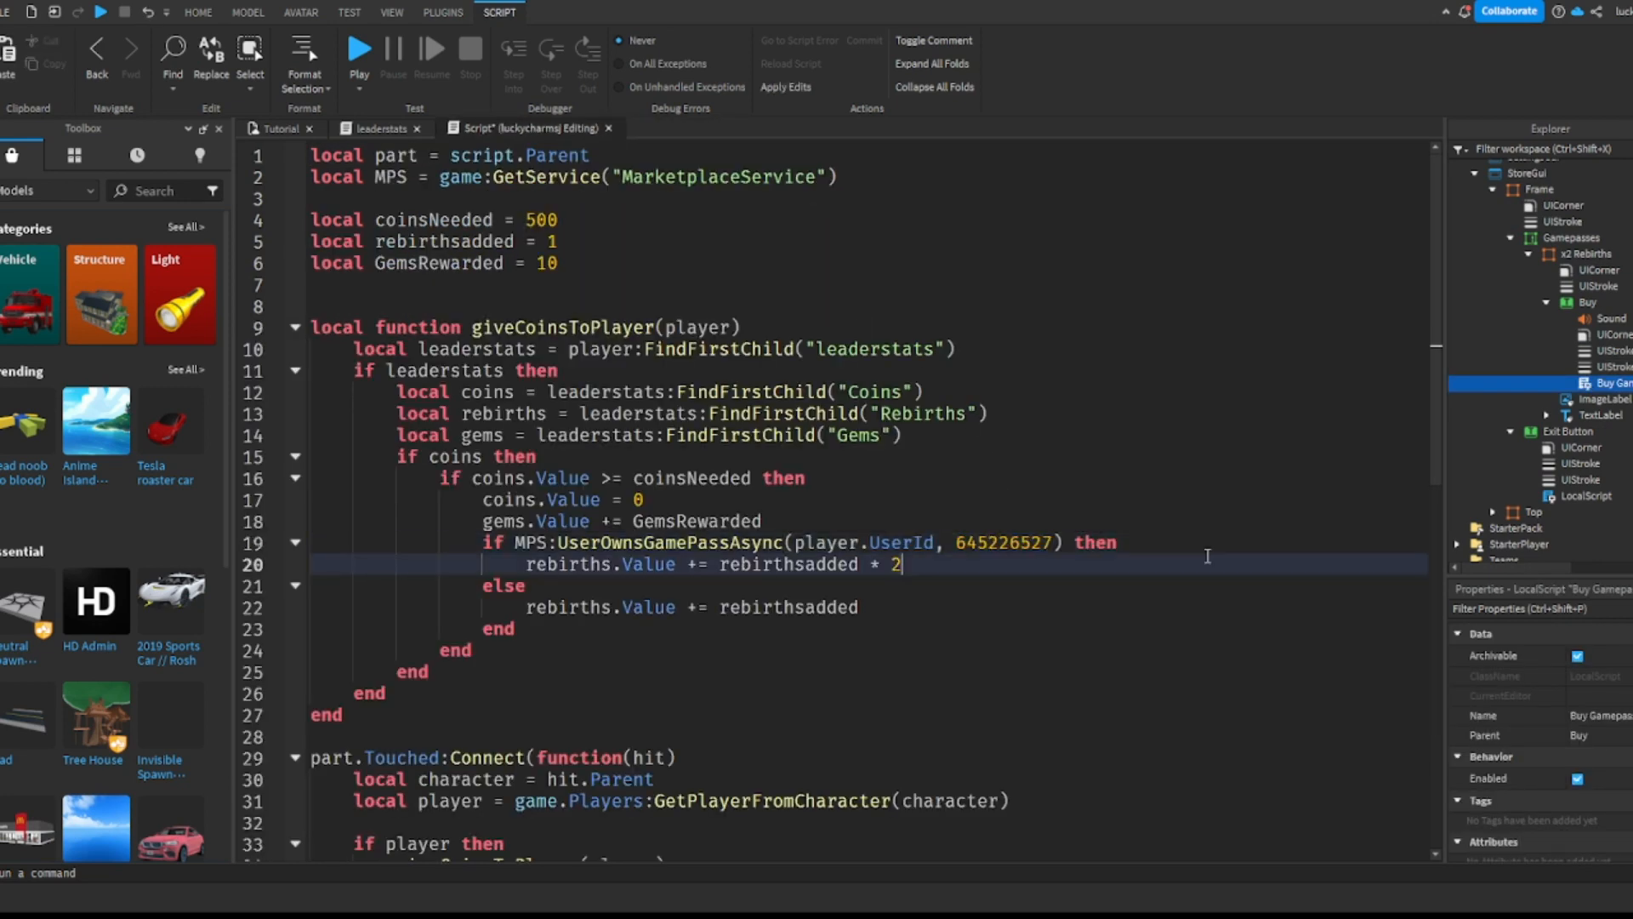
pyautogui.click(600, 129)
pyautogui.click(245, 130)
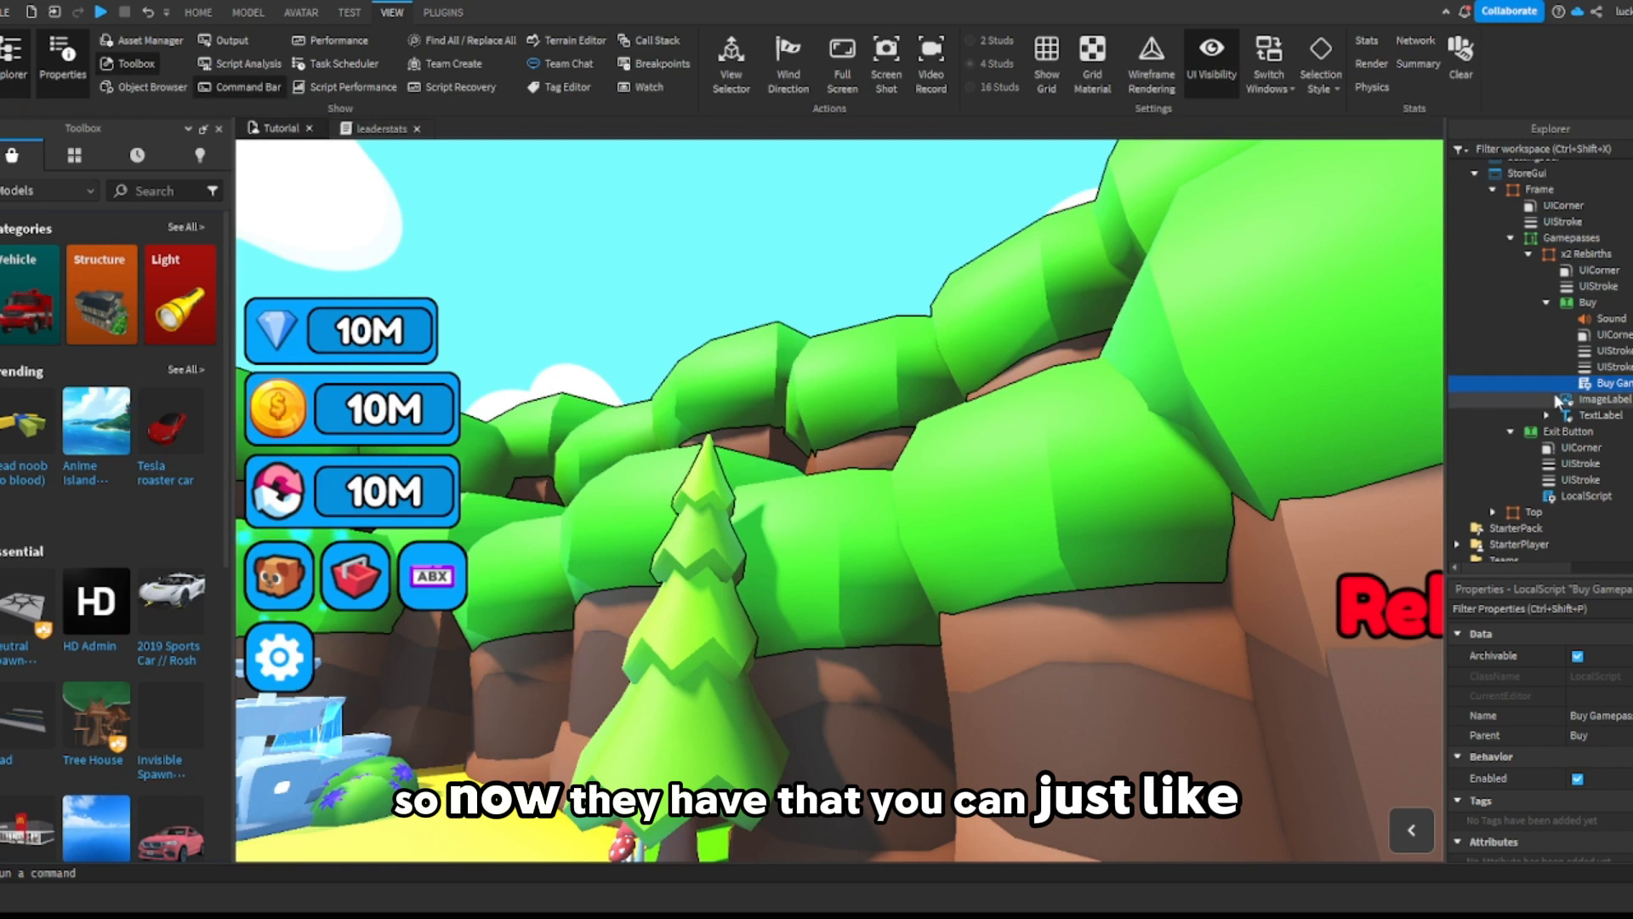
# Step: Duplicate the Script in rebirth button 1's HitPart and move the copy into rebirth button 2's HitPart
pyautogui.click(1544, 303)
pyautogui.click(1512, 278)
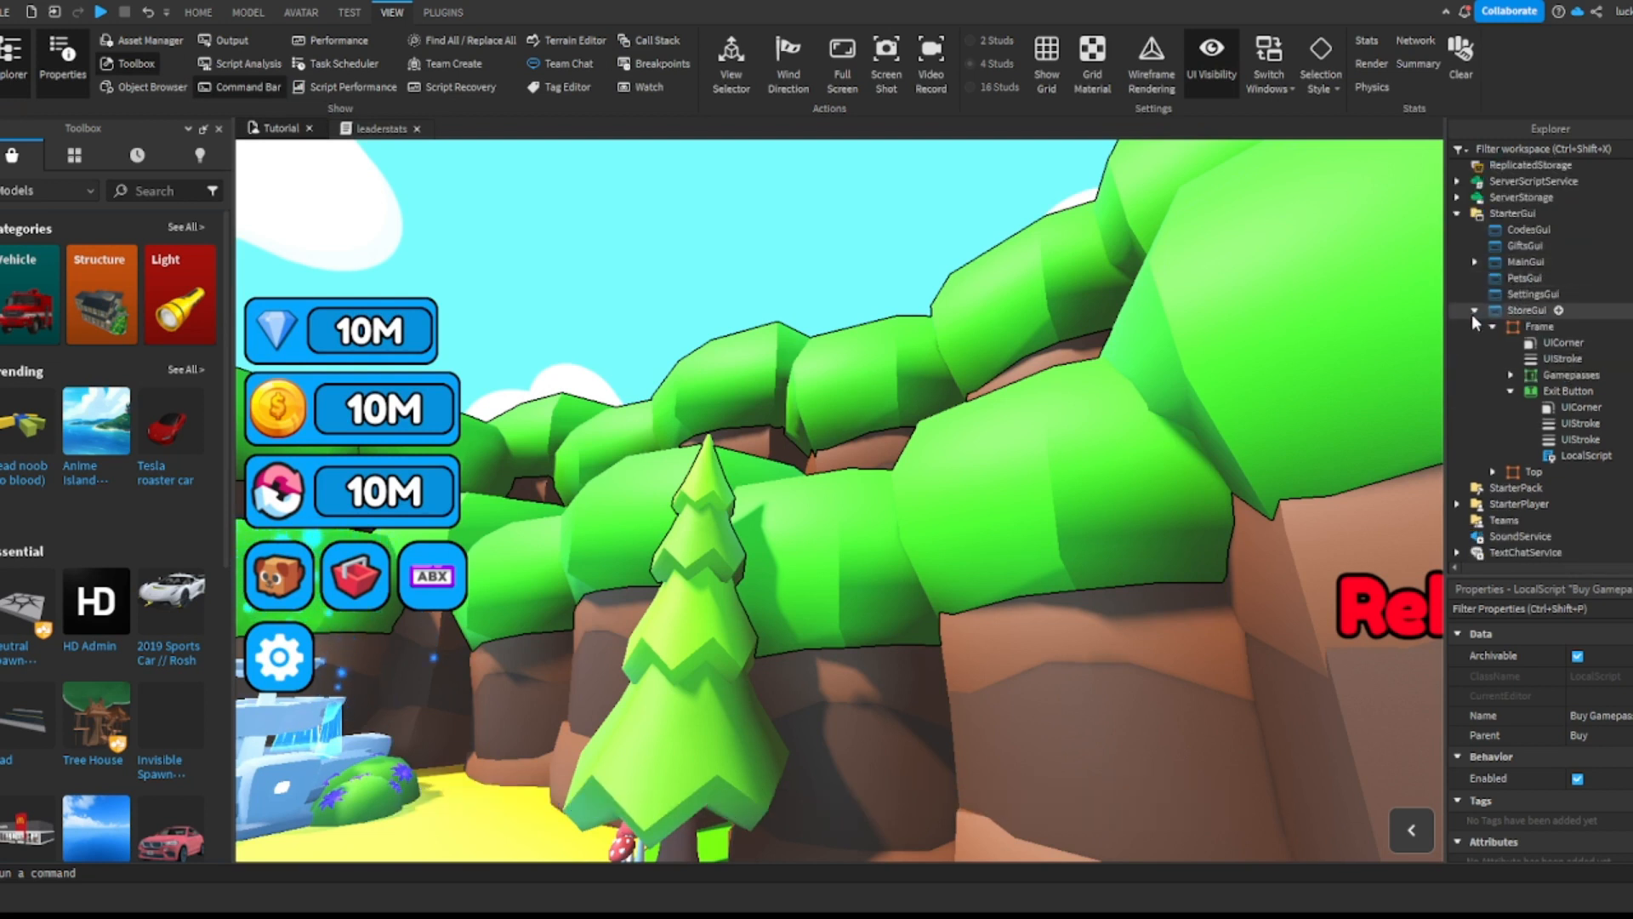
pyautogui.scroll(12, 1476, 320)
pyautogui.click(1548, 329)
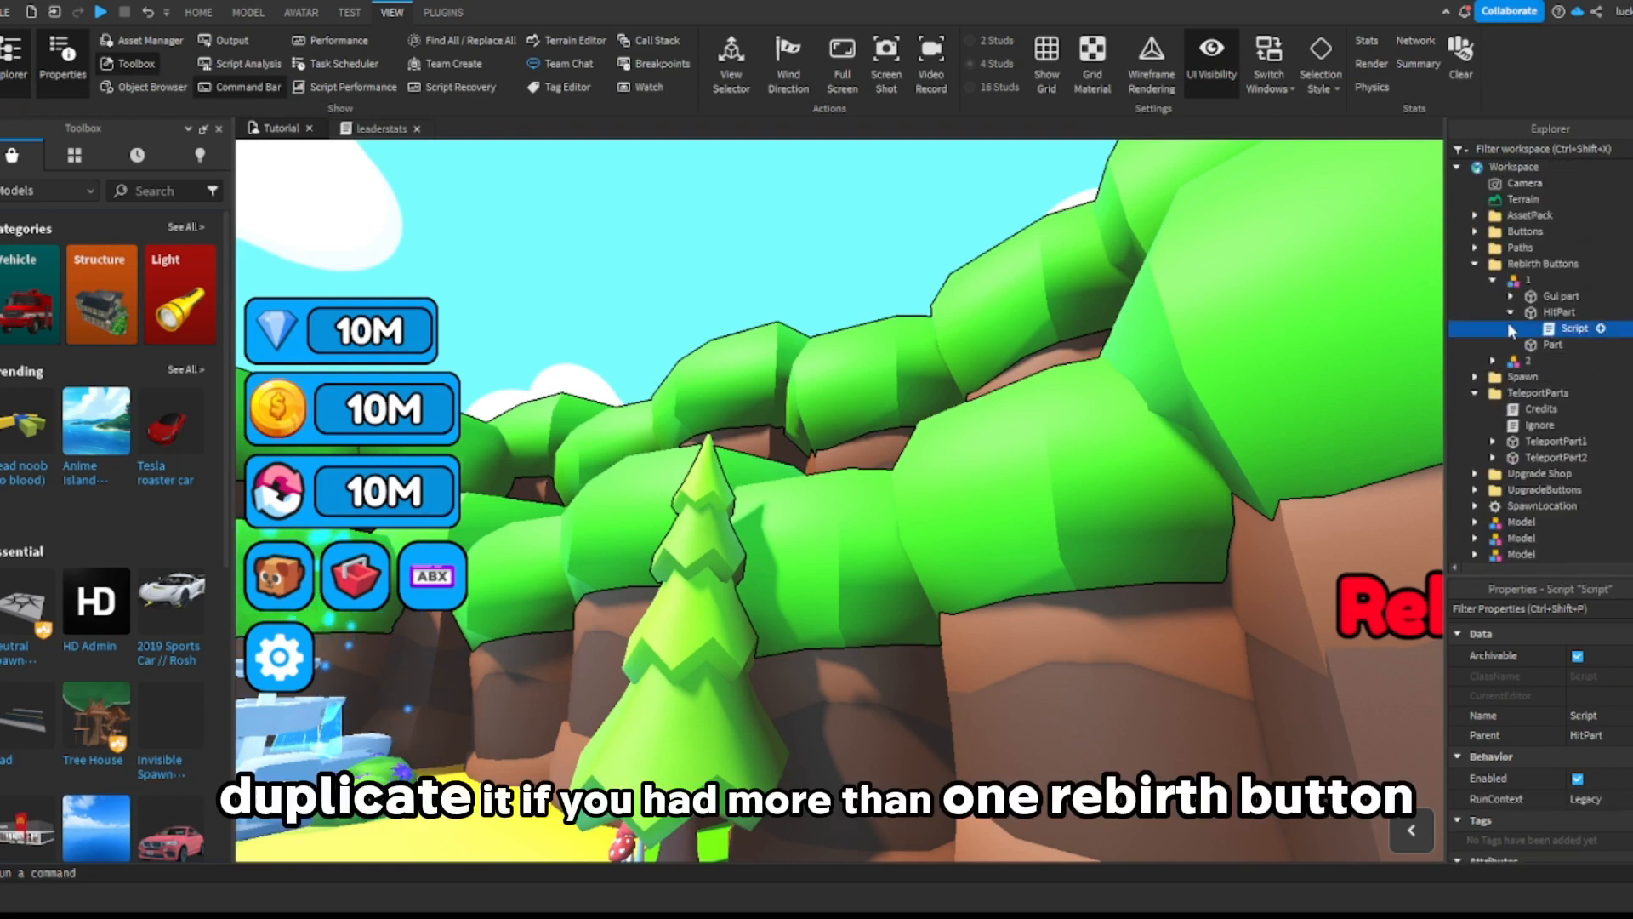
pyautogui.click(1493, 359)
pyautogui.click(1511, 409)
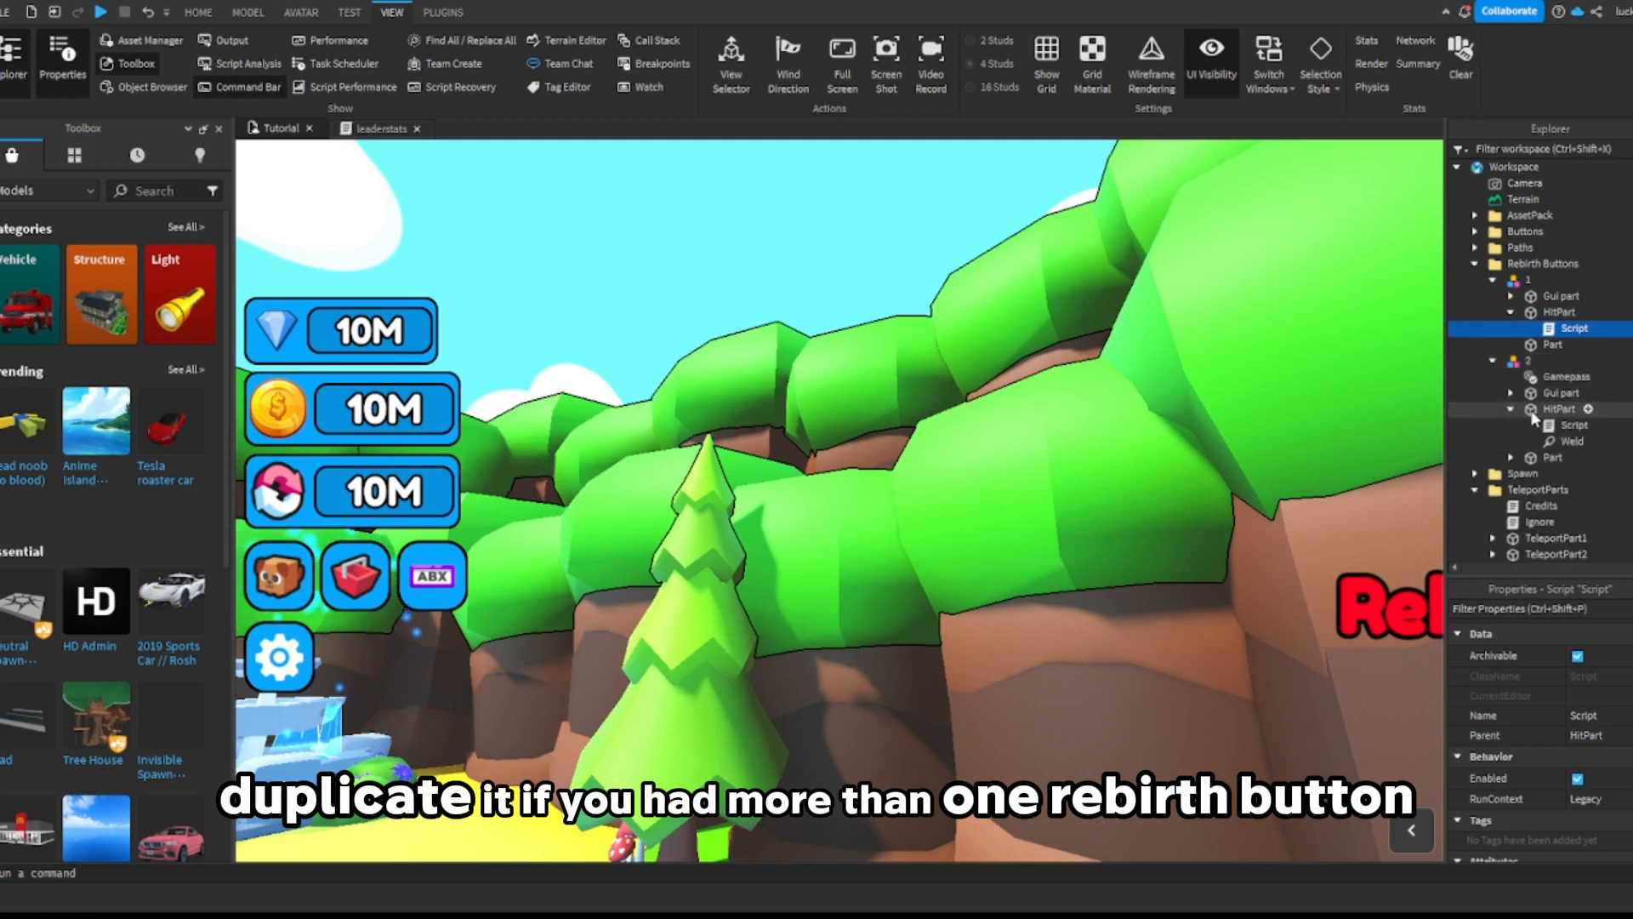
pyautogui.hotkey('ctrl', 'd')
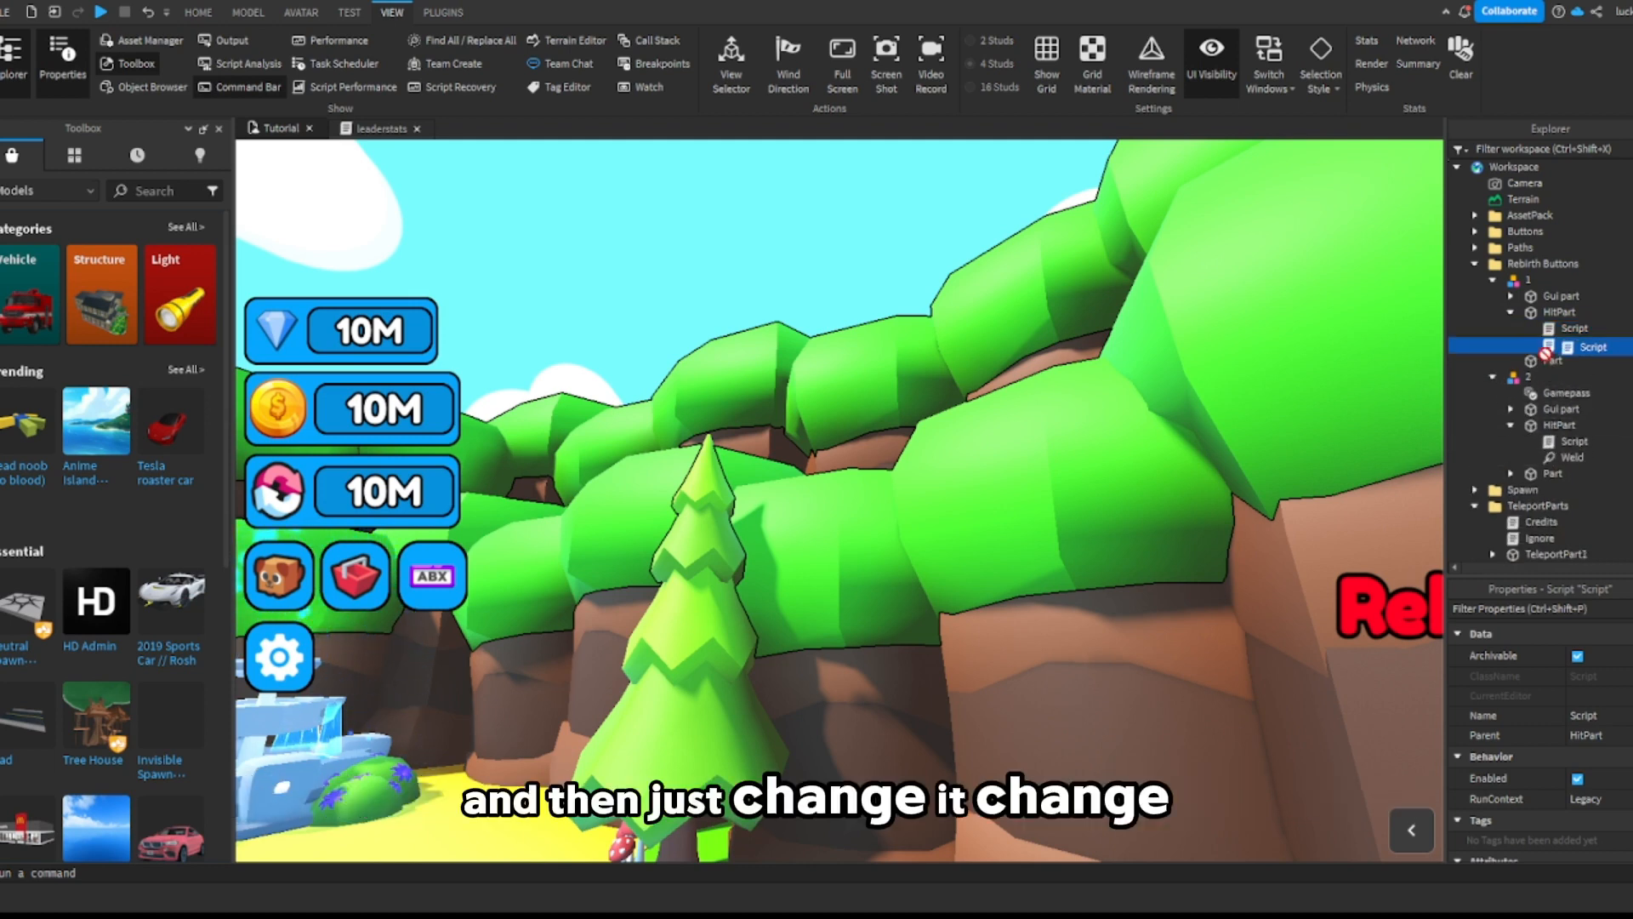
pyautogui.moveTo(1547, 351); pyautogui.dragTo(1559, 425)
# Step: Copy the coinsNeeded, rebirthsadded and GemsRewarded lines from rebirth button 2's original script, then close and delete that script
pyautogui.doubleClick(1574, 425)
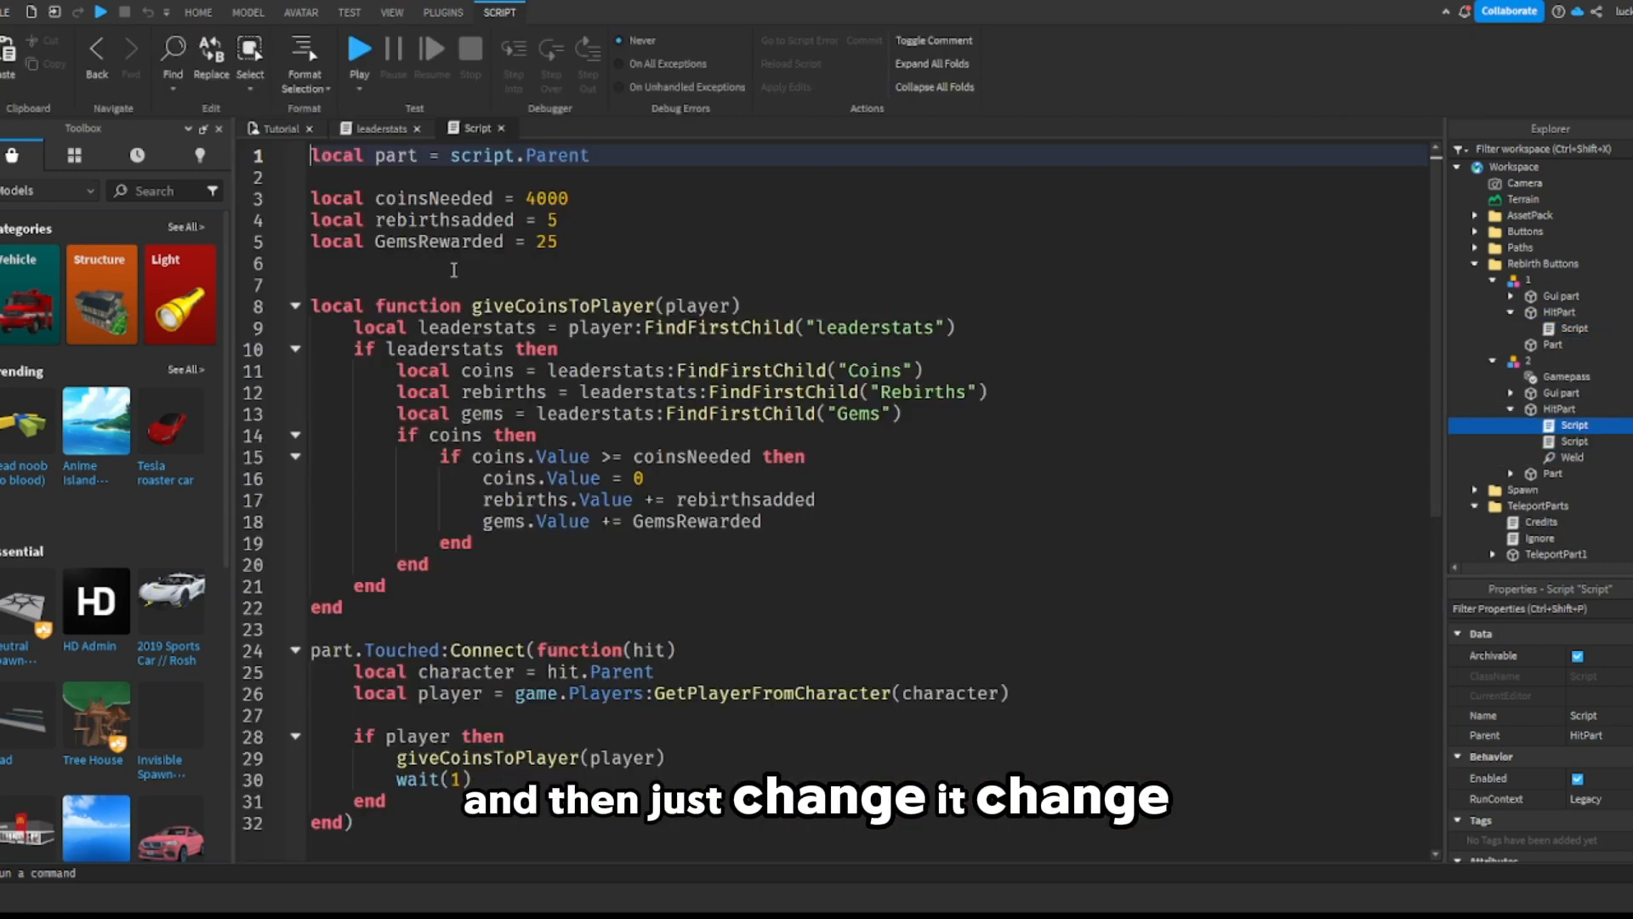
pyautogui.moveTo(561, 242); pyautogui.dragTo(343, 198)
pyautogui.hotkey('ctrl', 'c')
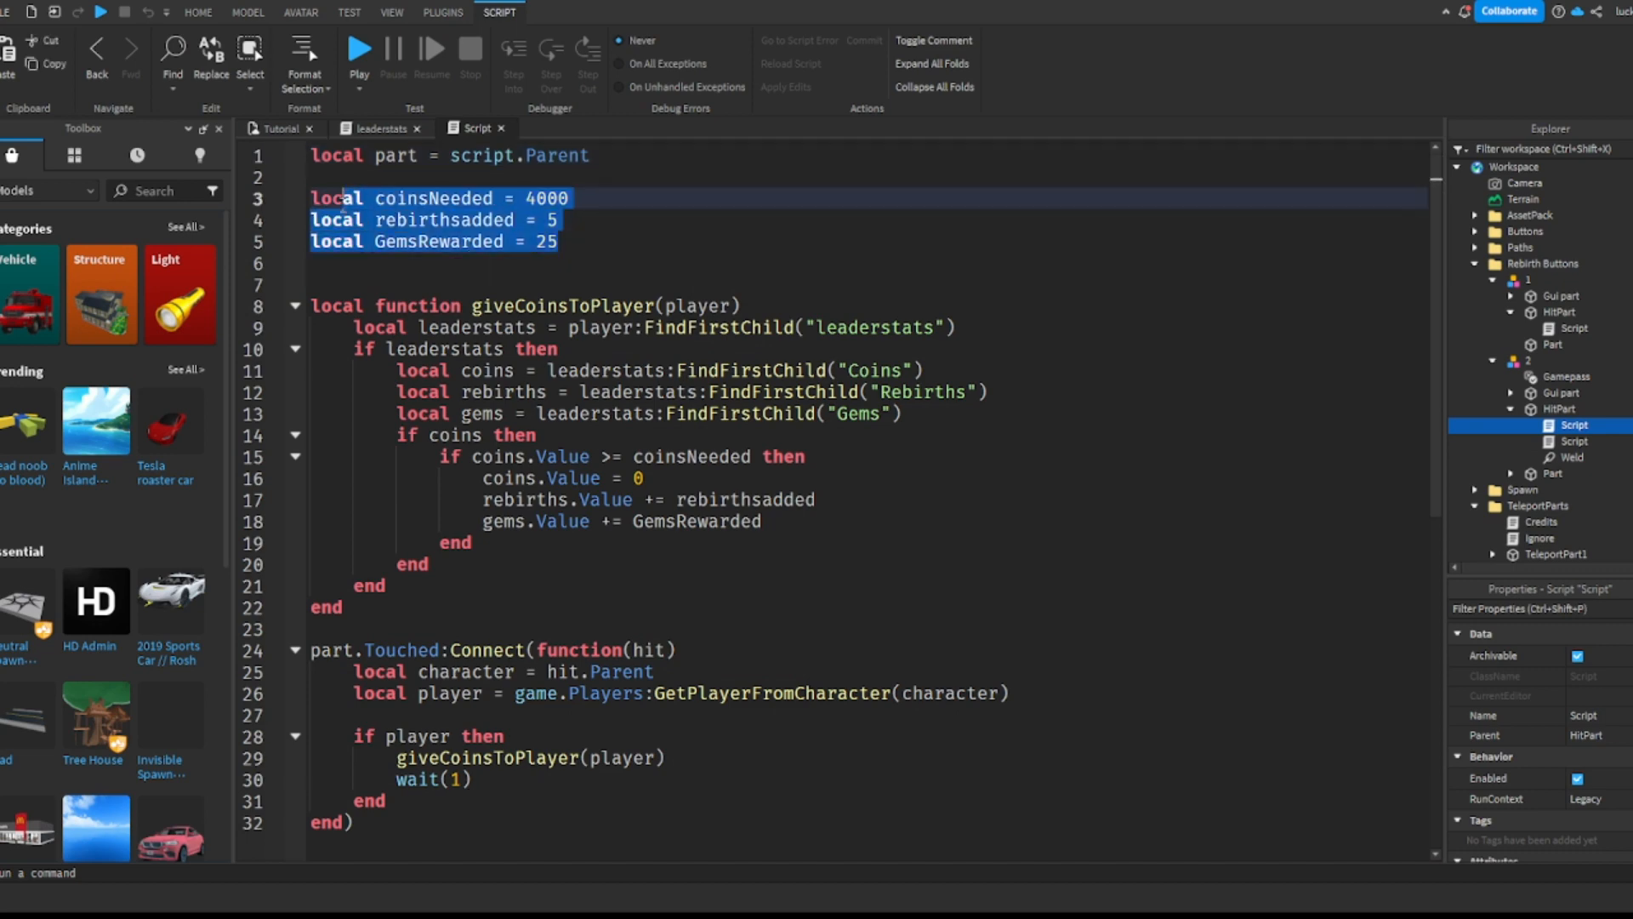
pyautogui.click(500, 128)
pyautogui.click(289, 128)
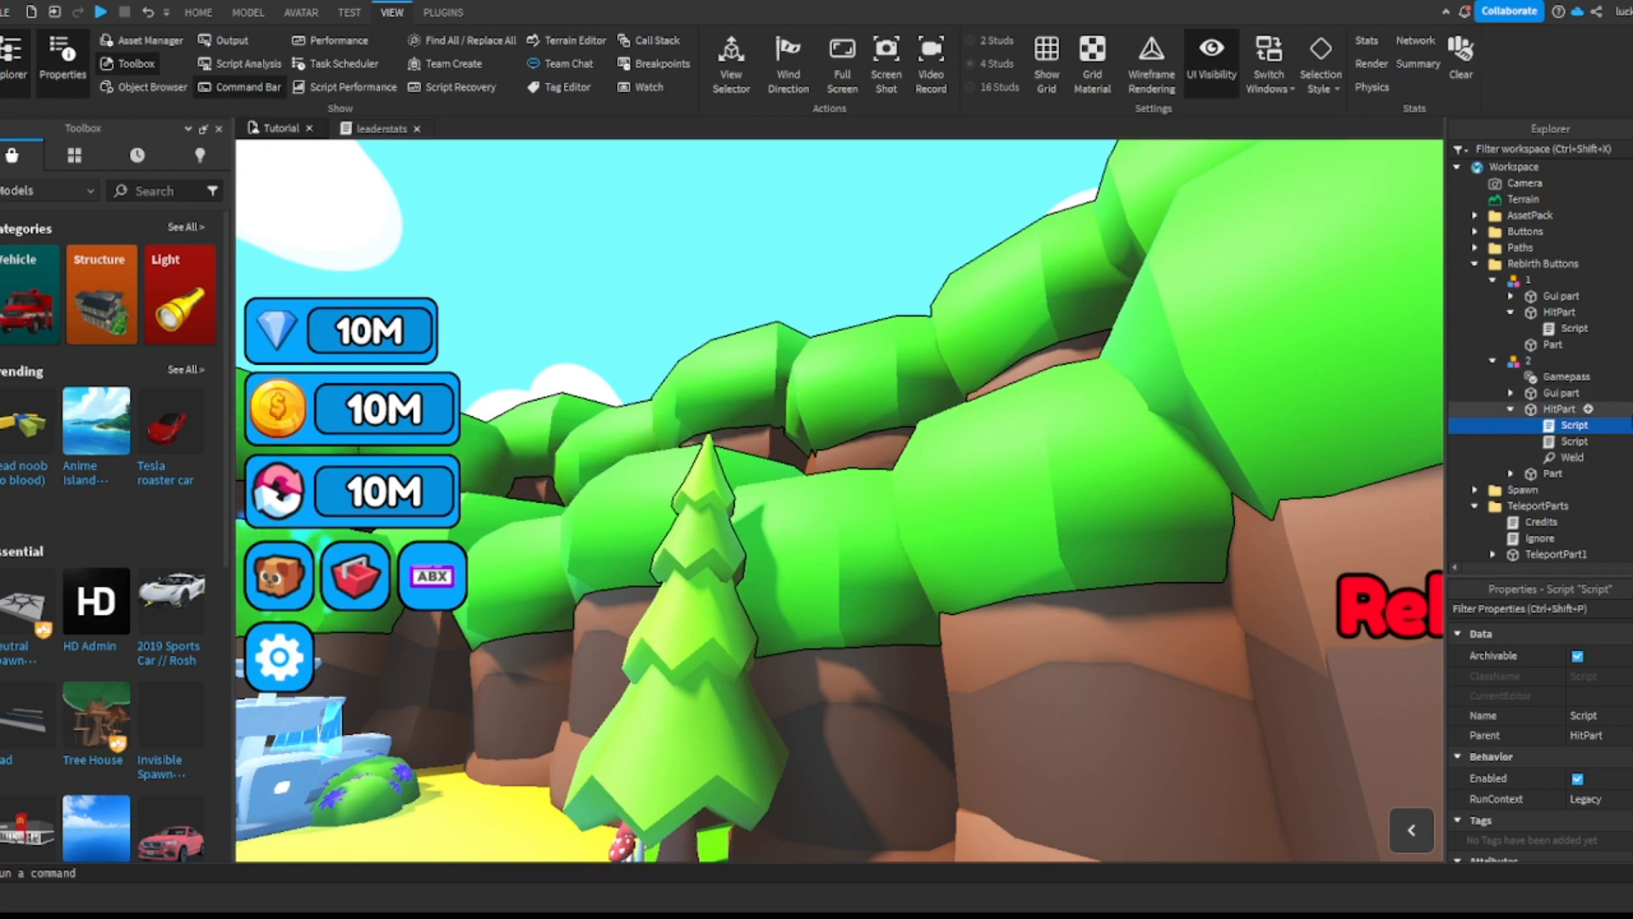
pyautogui.press('Delete')
# Step: Replace the settings in rebirth button 2's remaining script with coinsNeeded = 4000, rebirthsadded = 5 and GemsRewarded = 25
pyautogui.doubleClick(1546, 431)
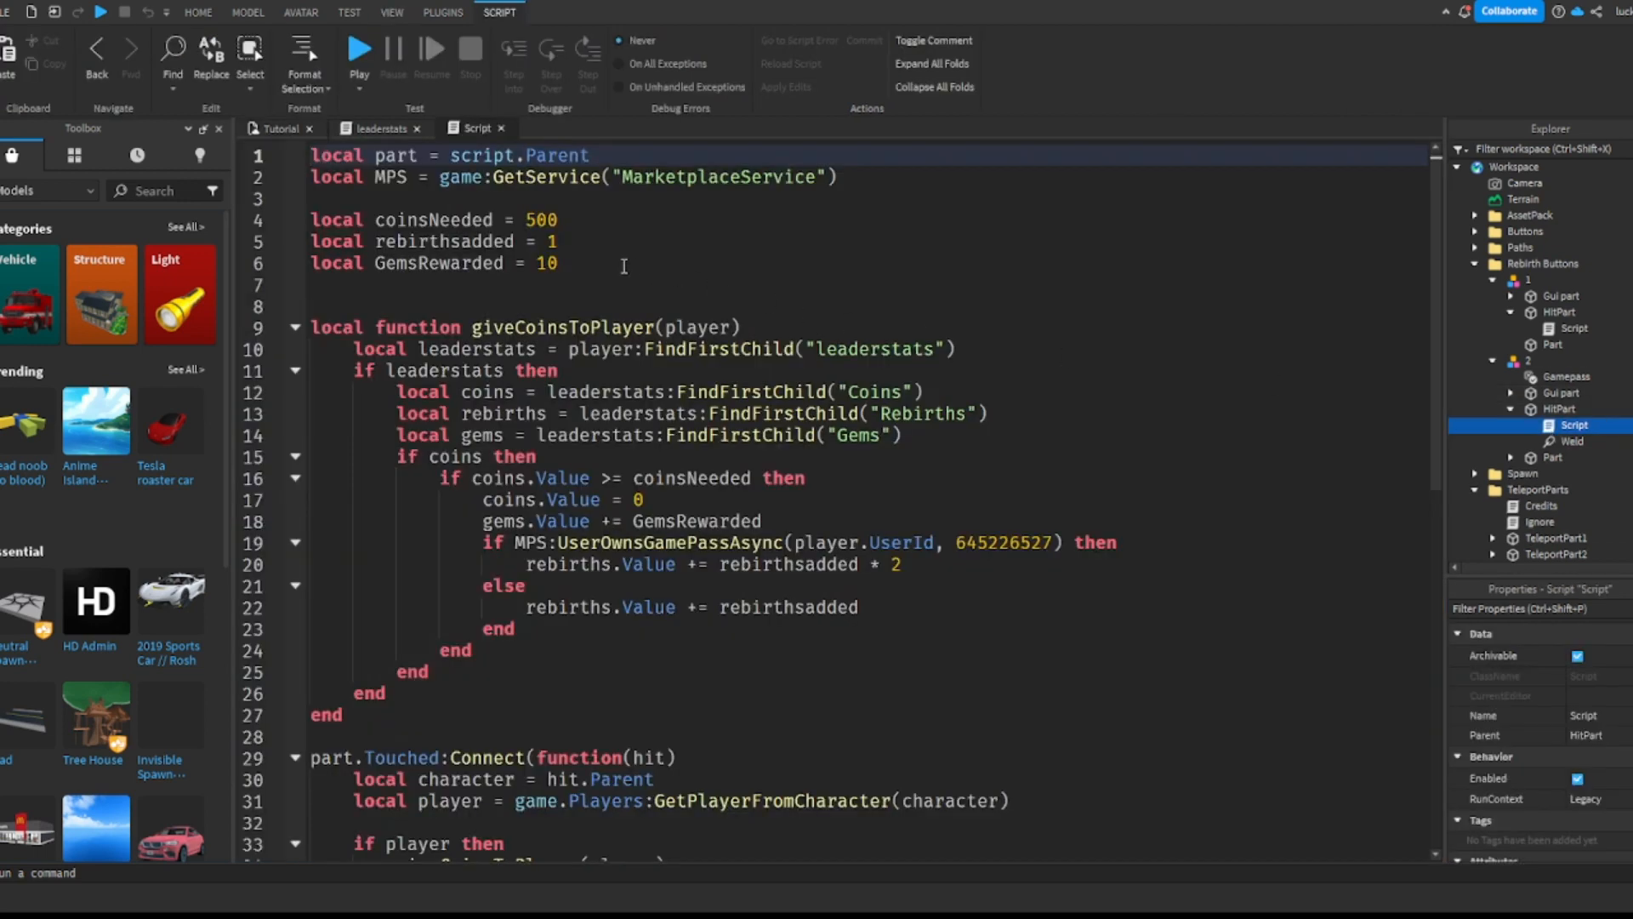
pyautogui.moveTo(623, 266); pyautogui.dragTo(332, 221)
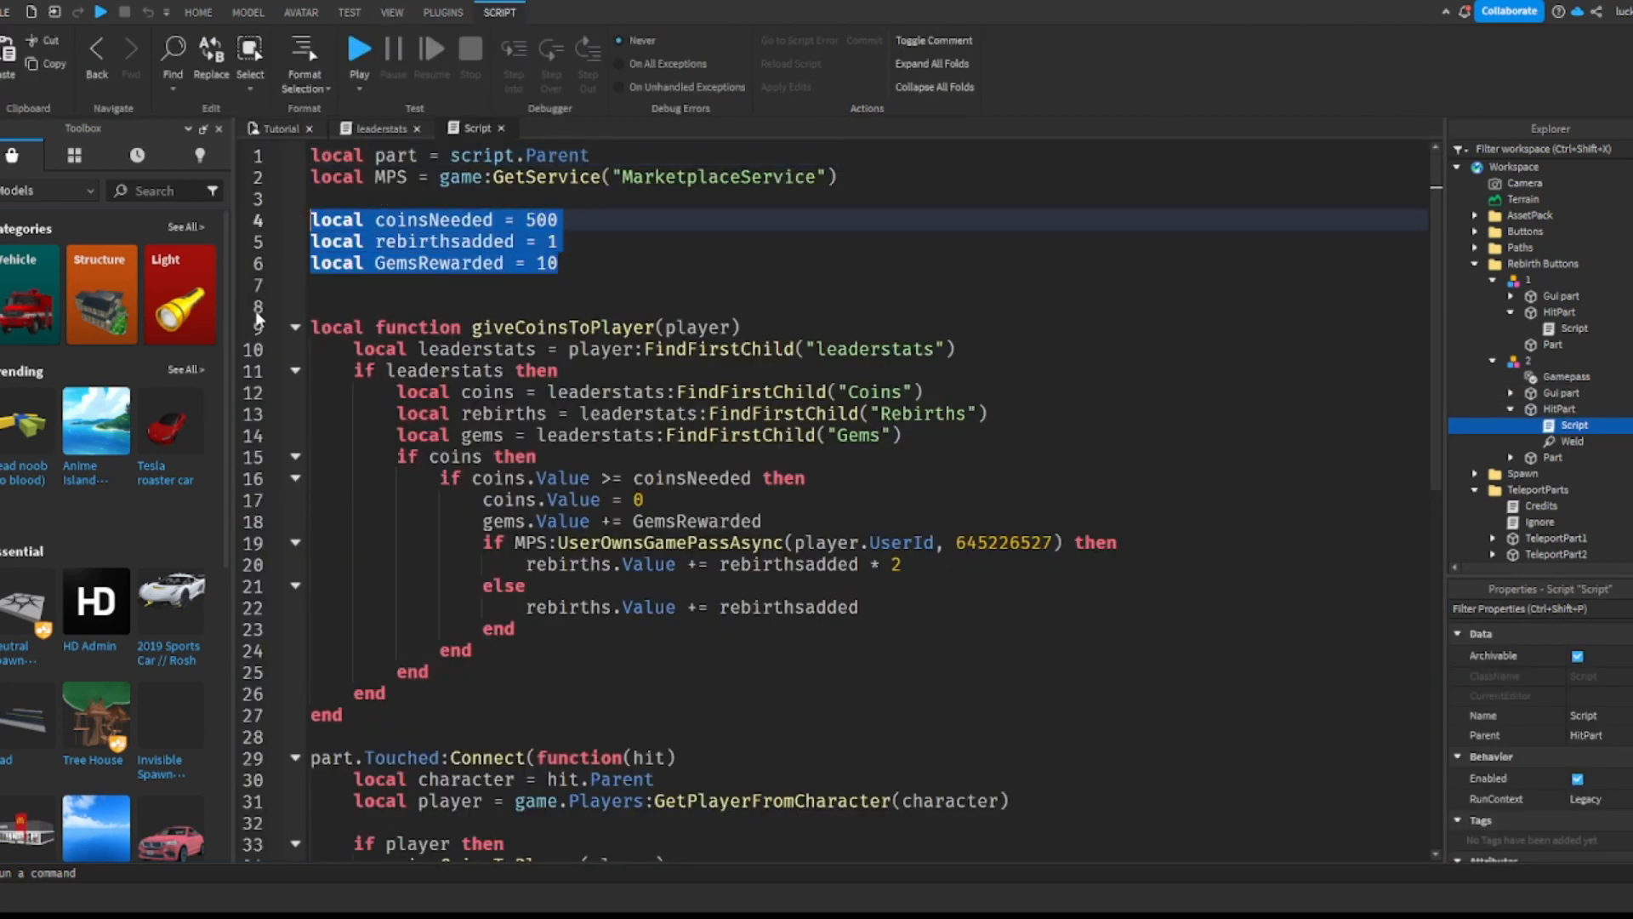
pyautogui.press('BackSpace')
pyautogui.hotkey('ctrl', 'v')
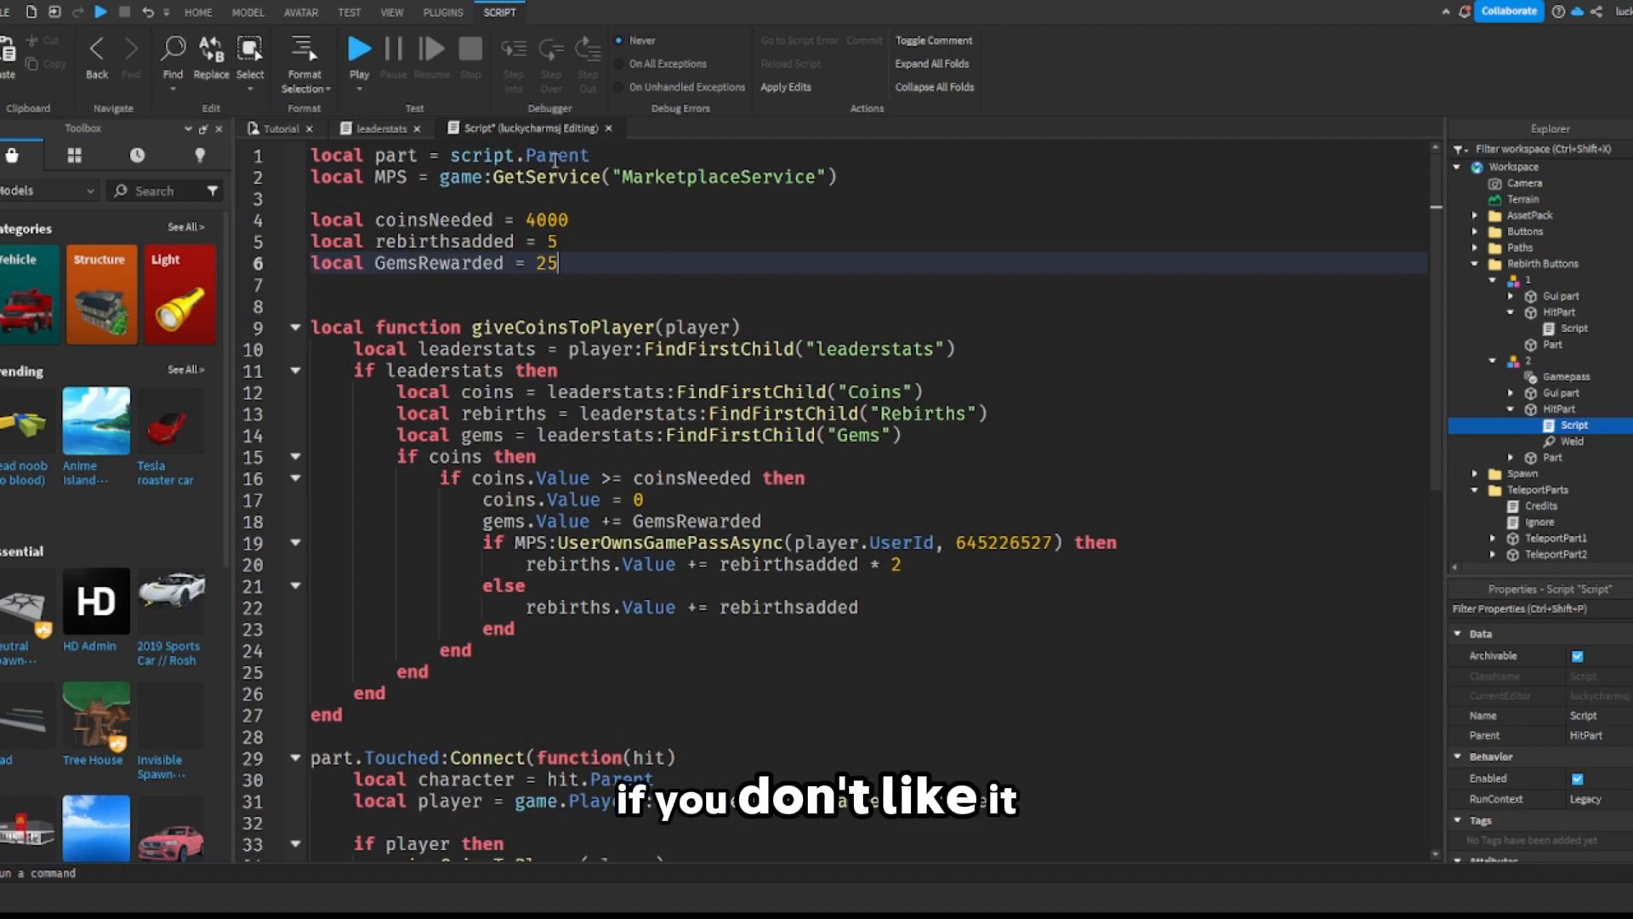
pyautogui.click(579, 244)
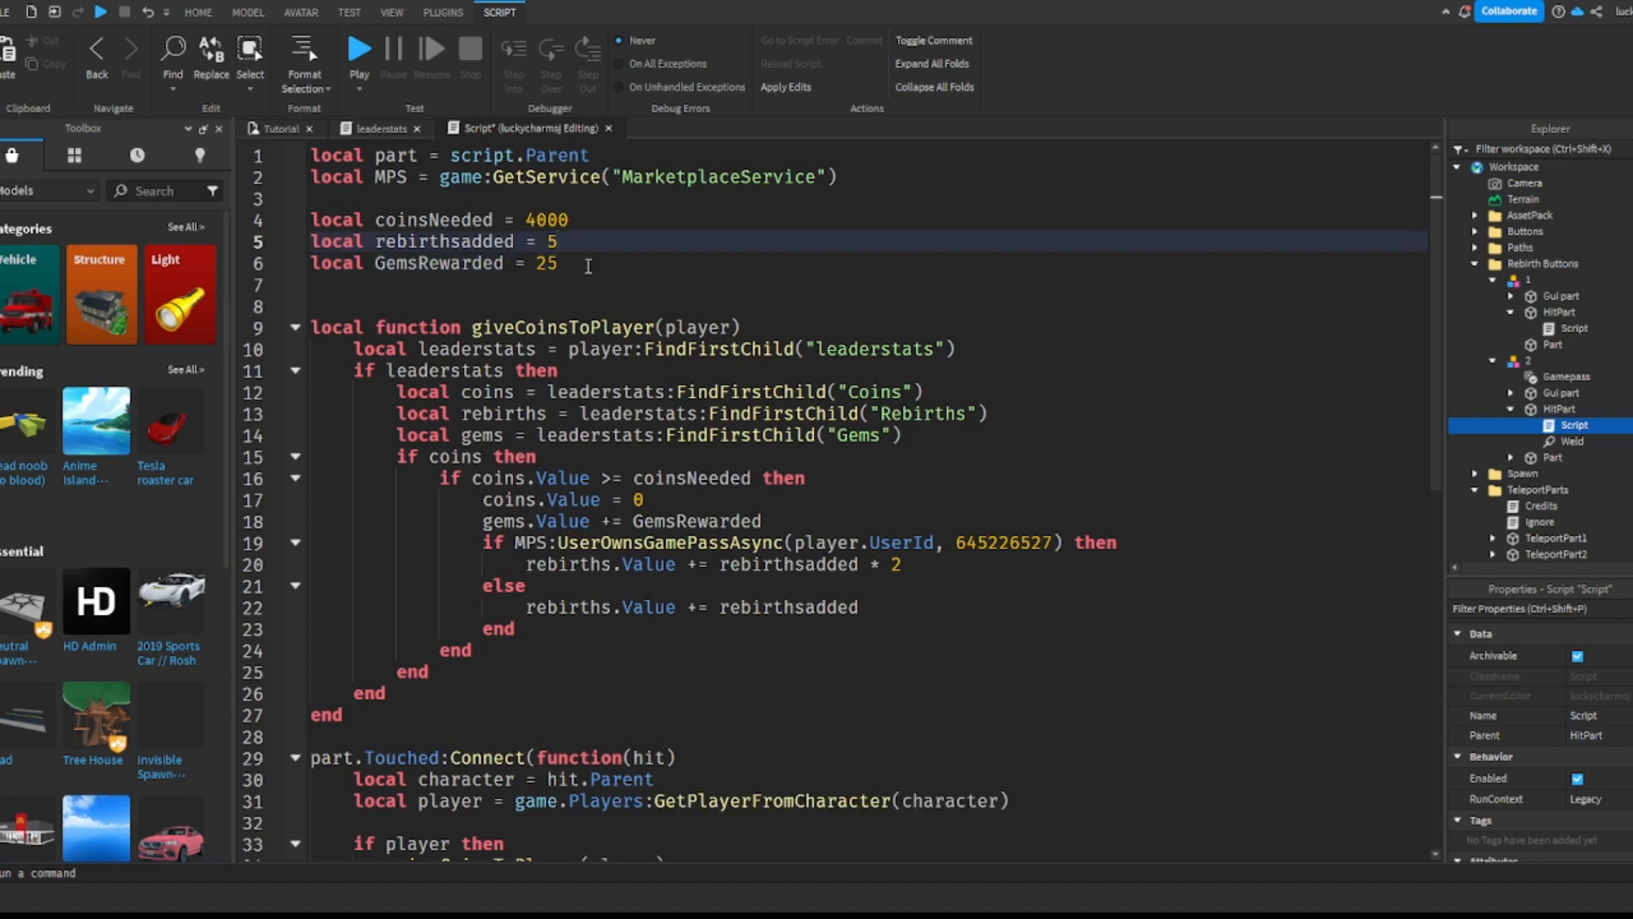
# Step: Check the rebirth script for button 2, close it, and collapse the Rebirth Buttons and TeleportParts folders
pyautogui.click(588, 266)
pyautogui.click(605, 240)
pyautogui.click(616, 223)
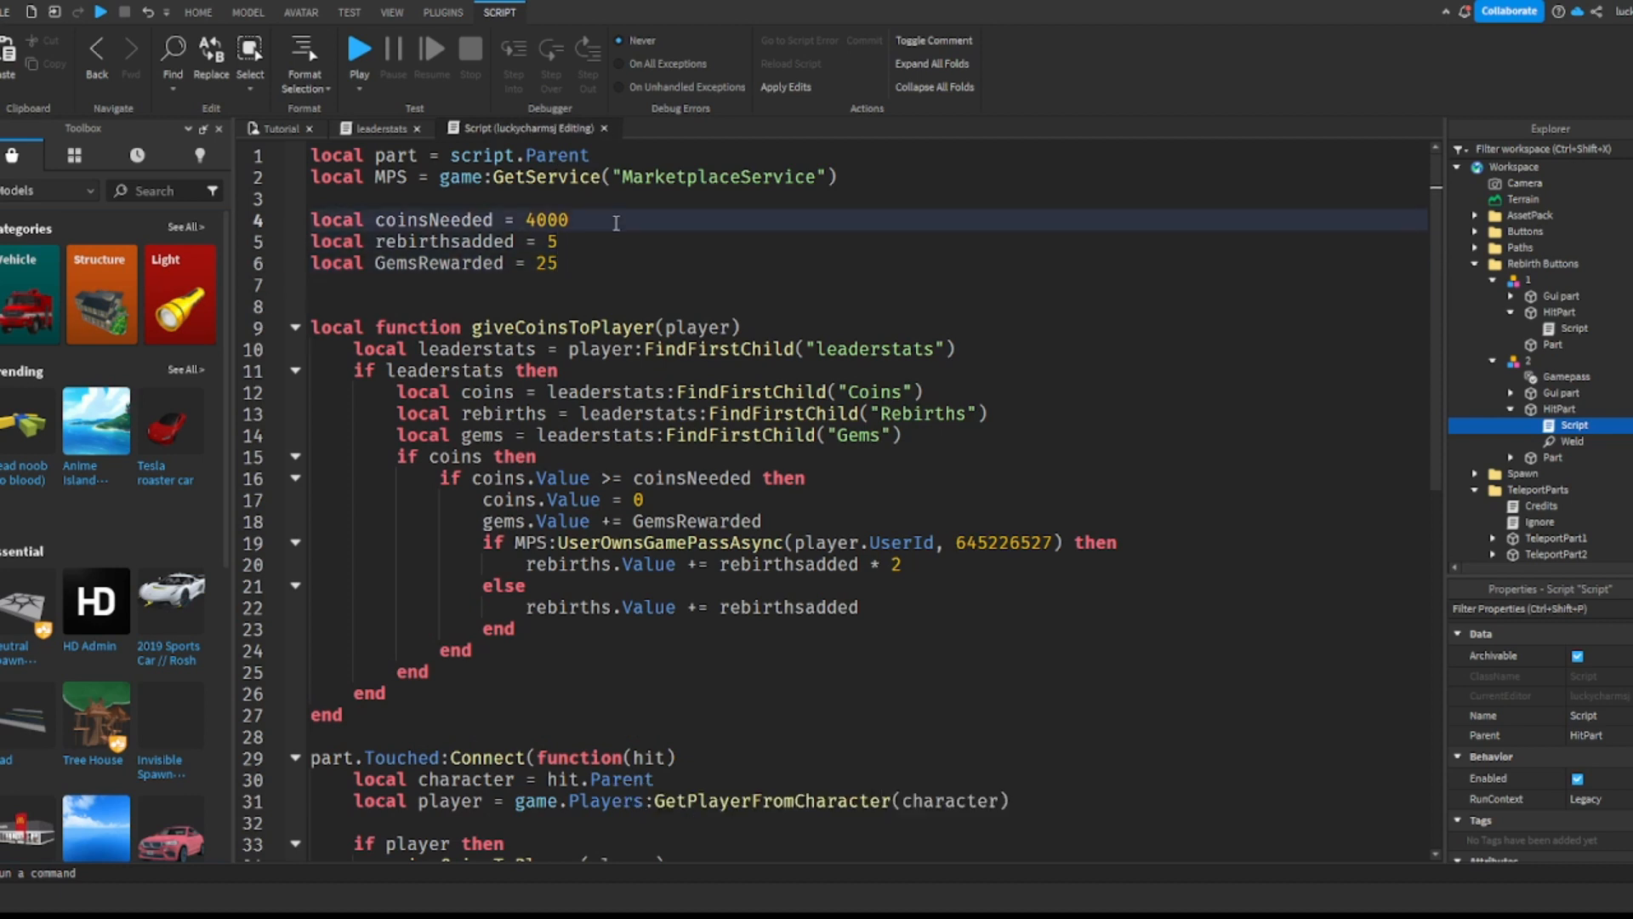
pyautogui.click(958, 569)
pyautogui.click(882, 606)
pyautogui.click(732, 663)
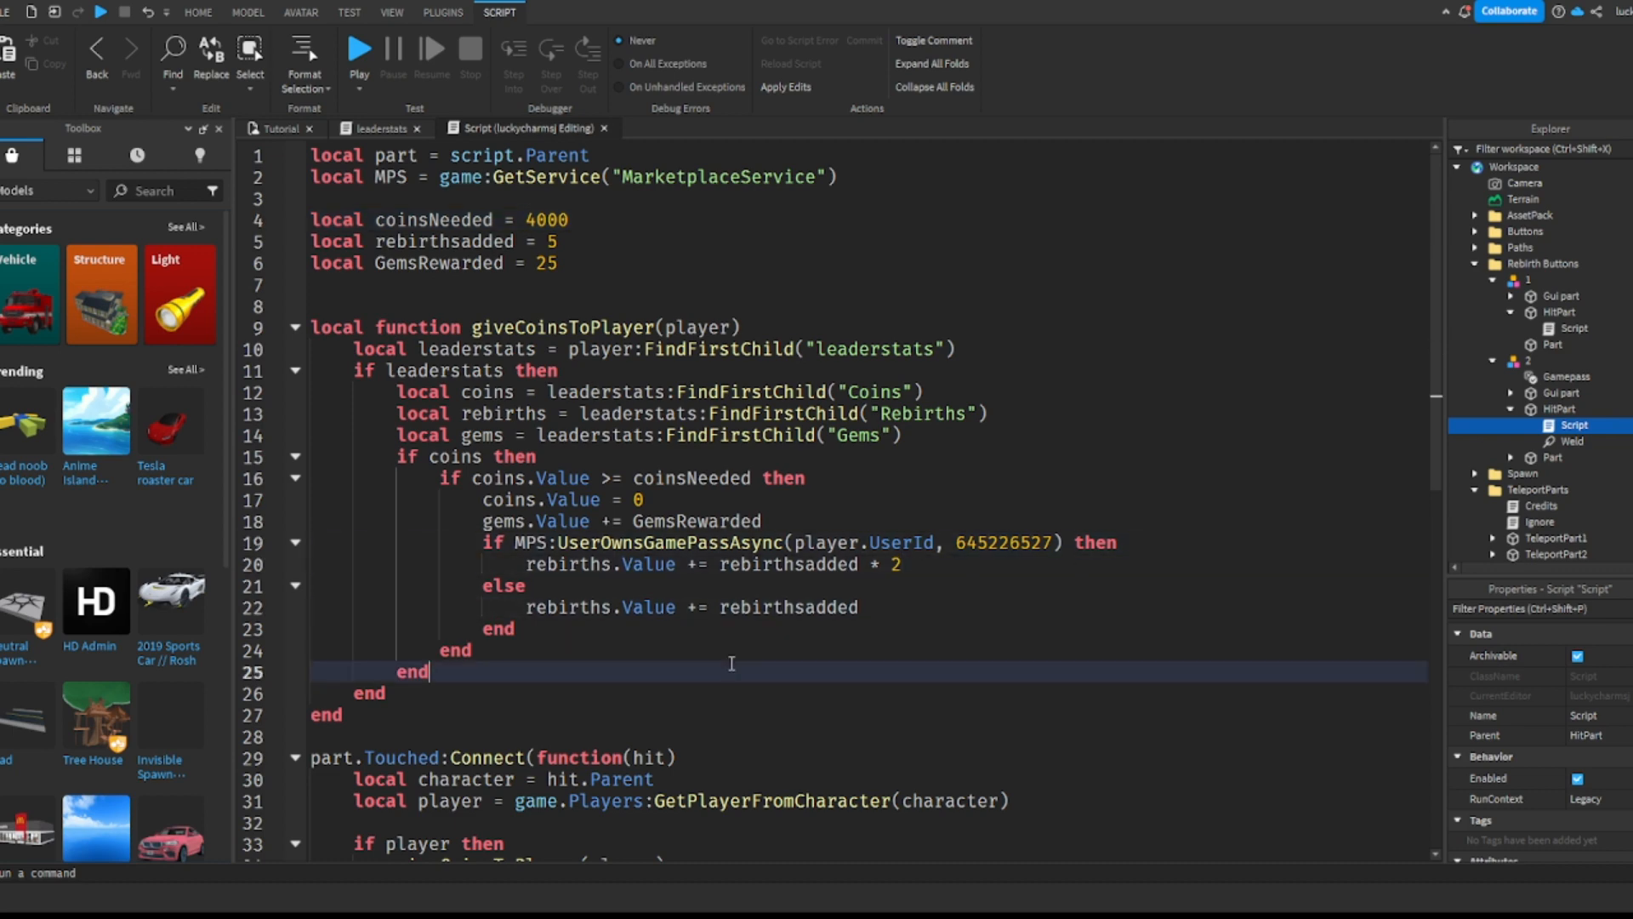
pyautogui.click(604, 128)
pyautogui.click(277, 128)
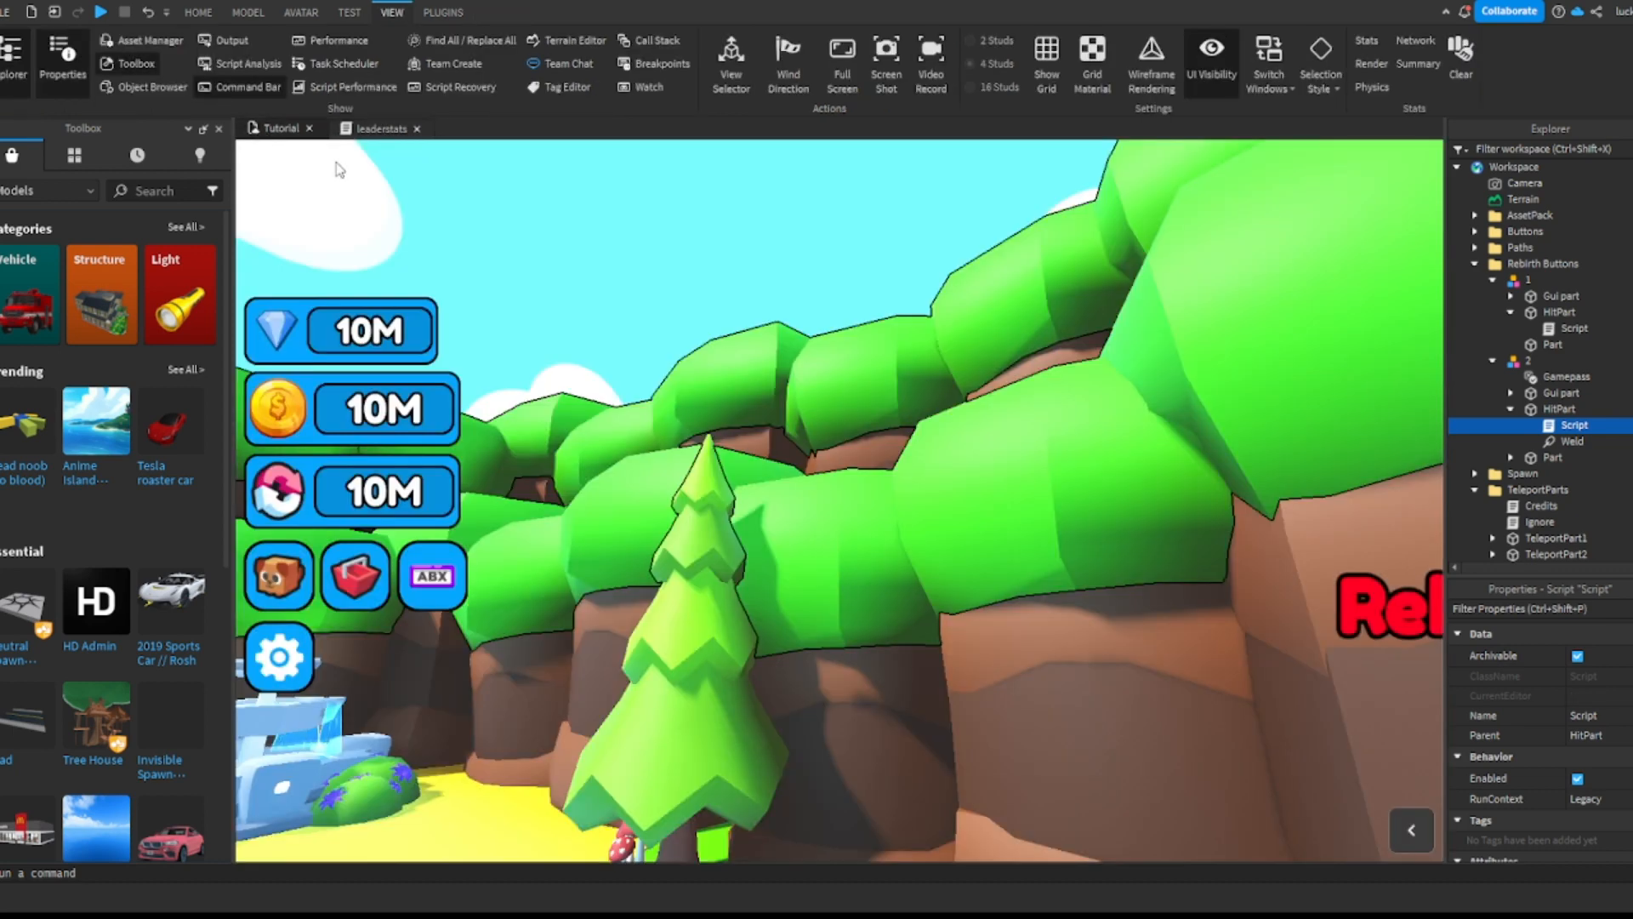
pyautogui.click(1493, 361)
pyautogui.click(1476, 263)
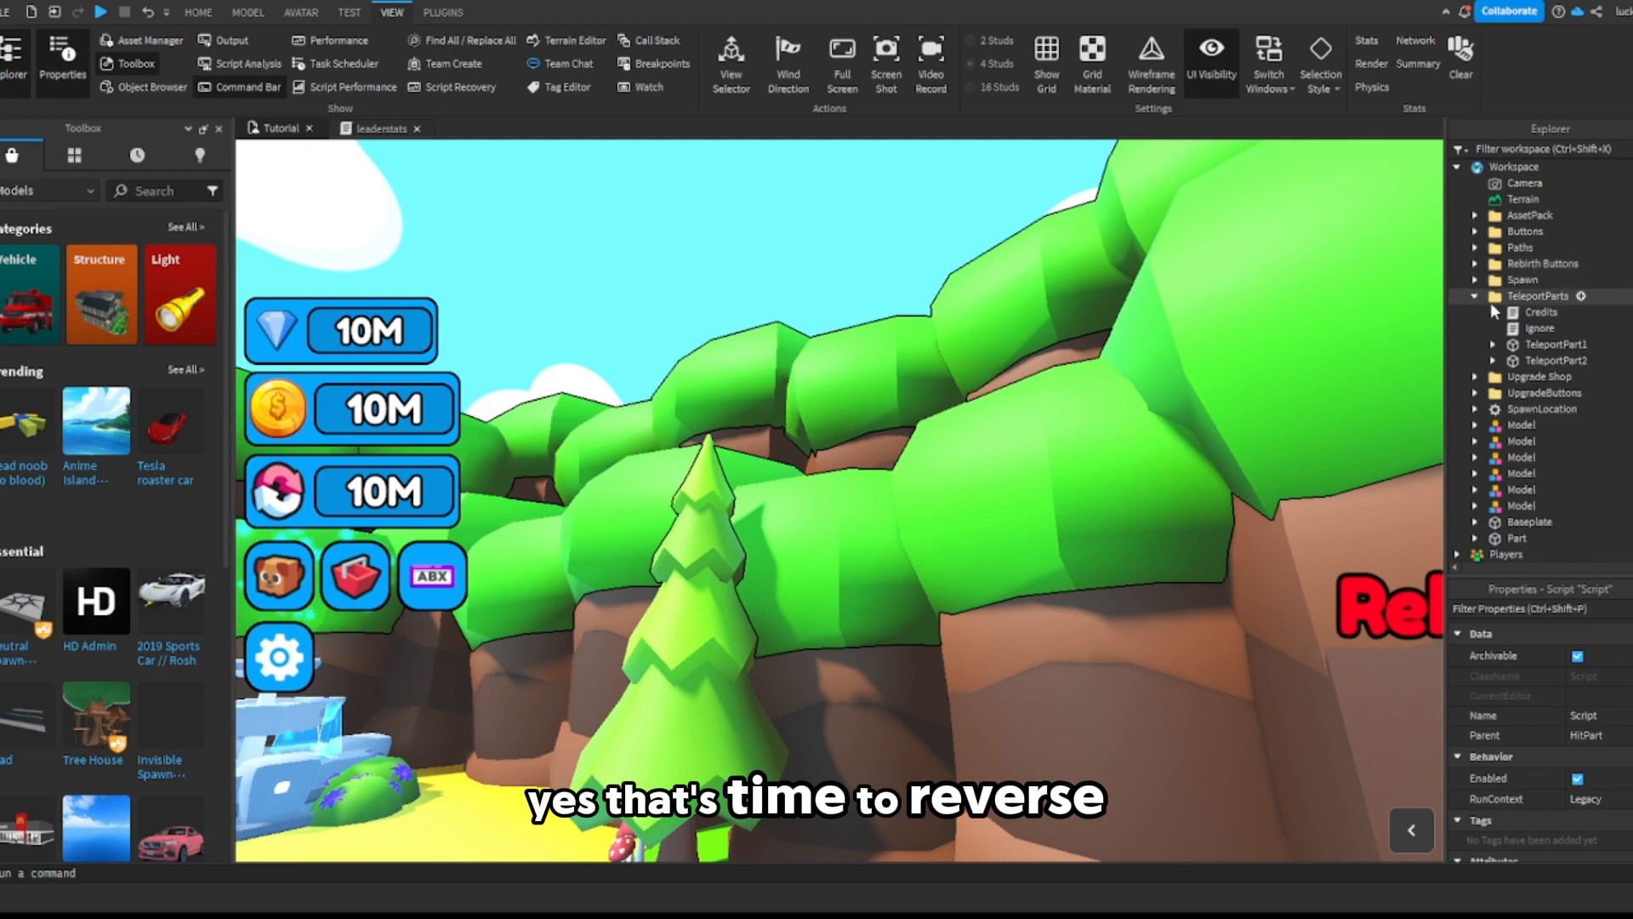
pyautogui.click(1476, 296)
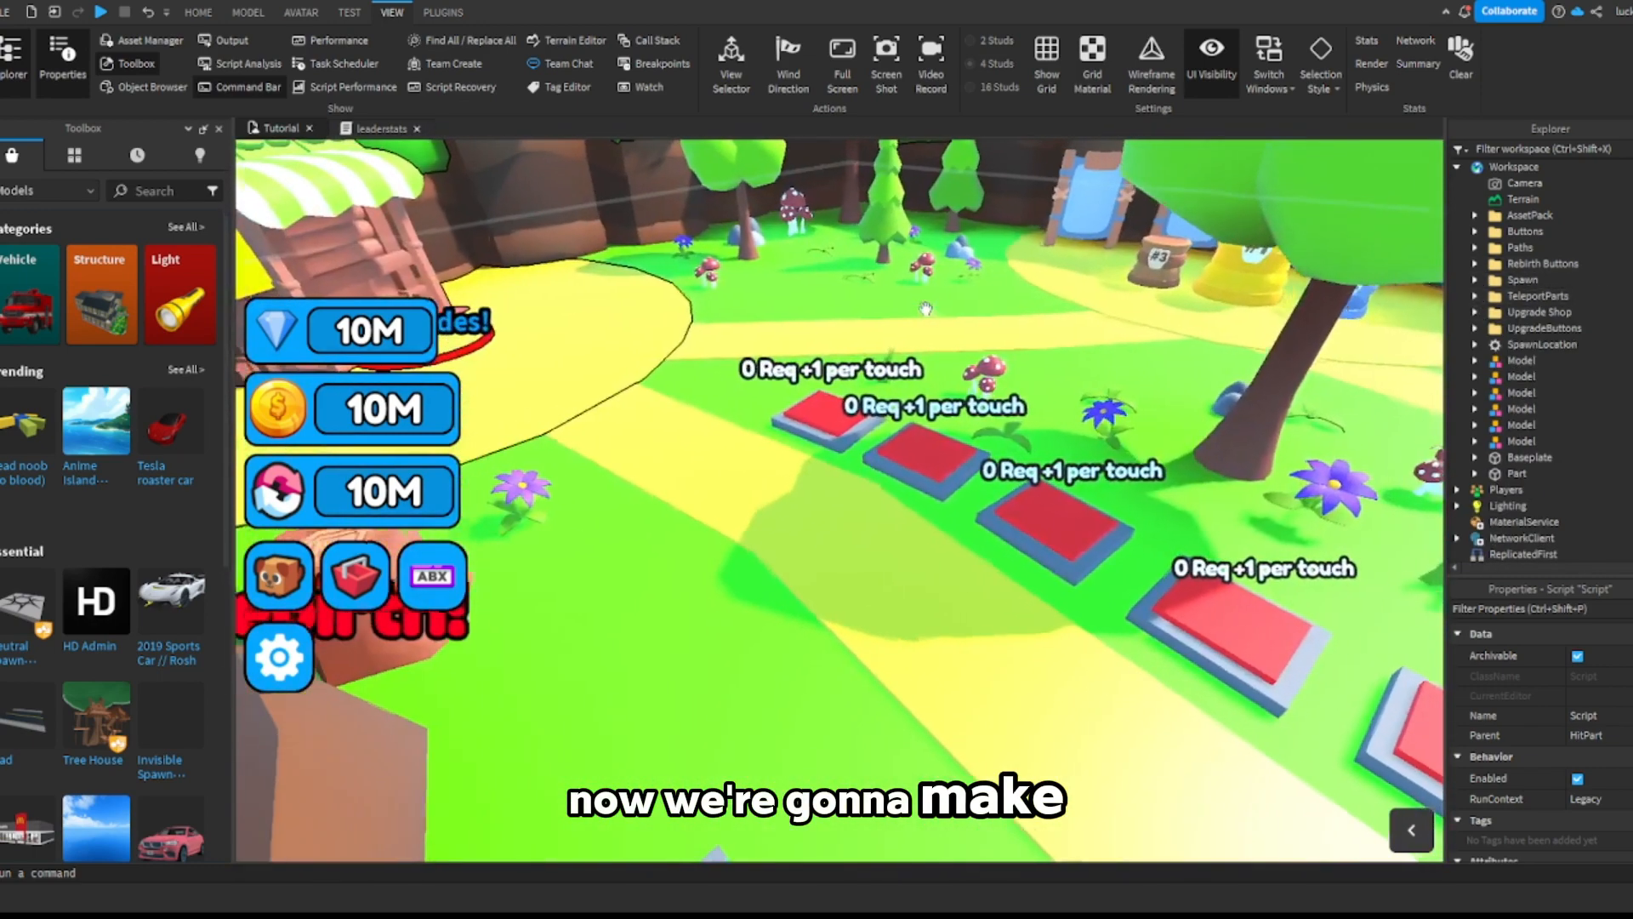
# Step: Make both the Frame and Top elements of StoreGui in StarterGui visible
pyautogui.moveTo(810, 419); pyautogui.dragTo(908, 273, button='right')
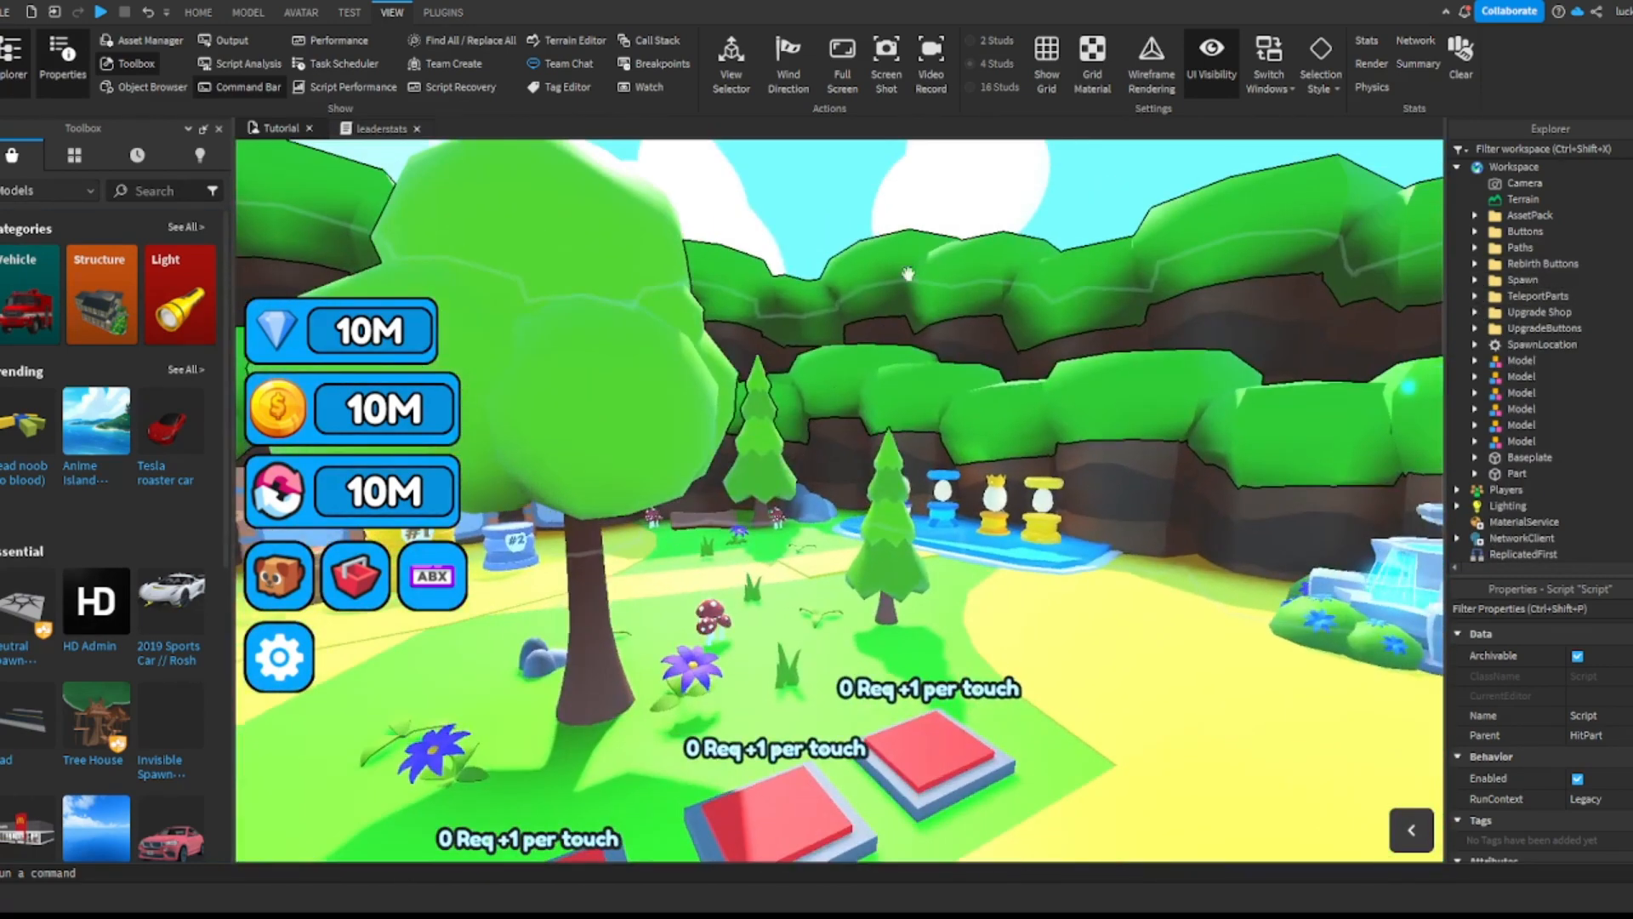
pyautogui.click(934, 207)
pyautogui.moveTo(934, 207); pyautogui.dragTo(936, 205, button='right')
pyautogui.moveTo(959, 495); pyautogui.dragTo(961, 492, button='right')
pyautogui.scroll(-5, 1538, 360)
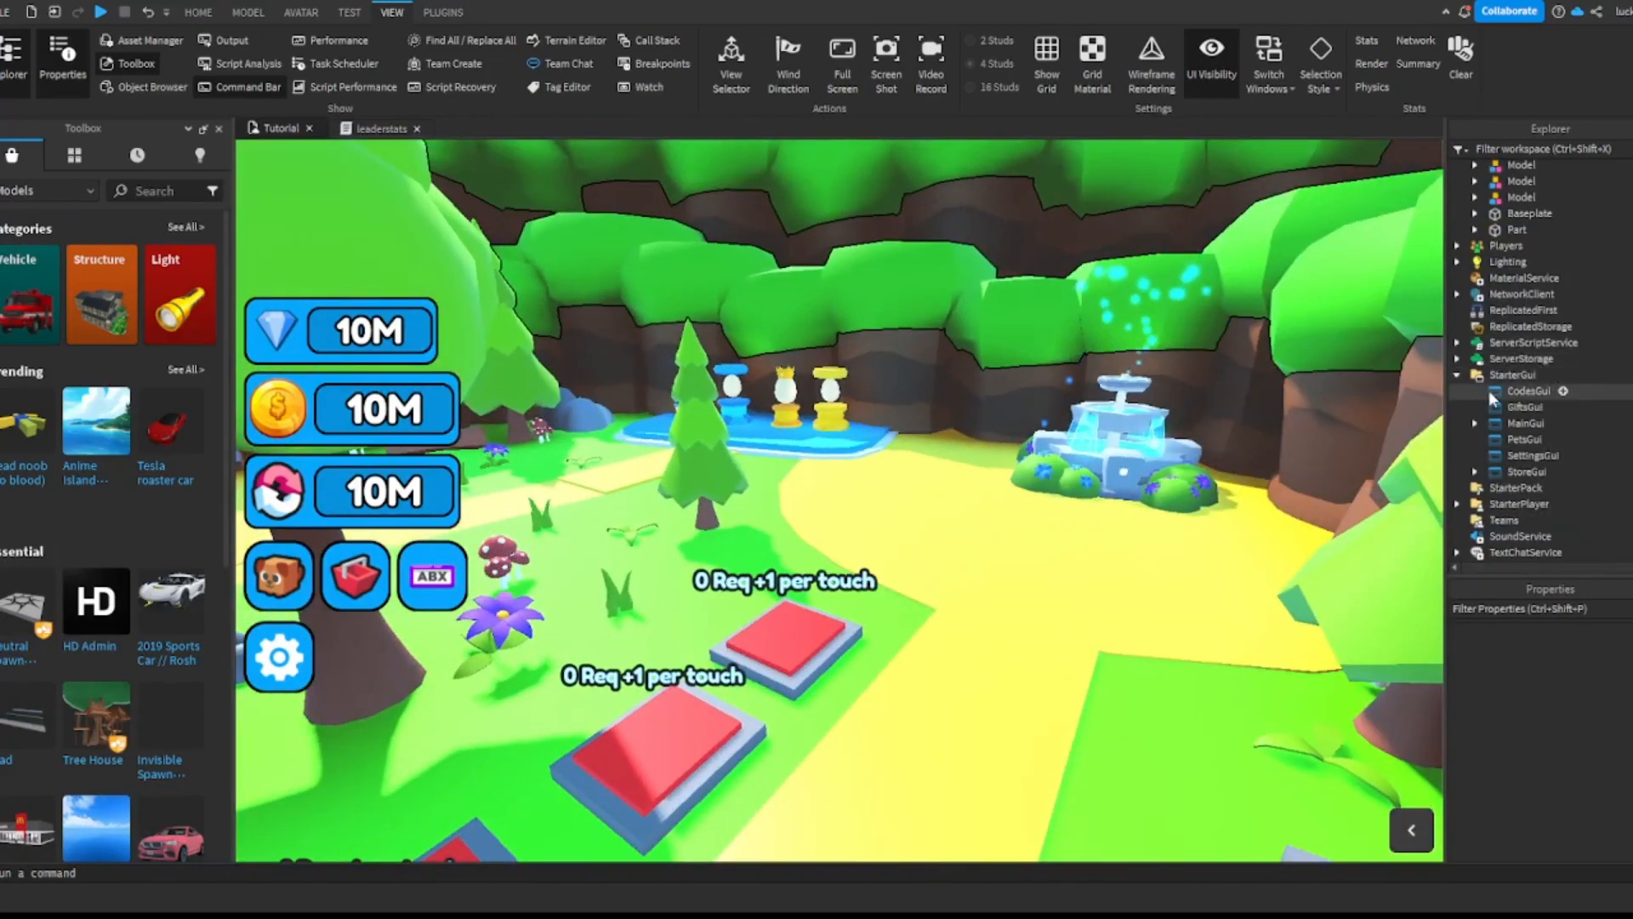
pyautogui.click(1476, 471)
pyautogui.scroll(-2, 1512, 440)
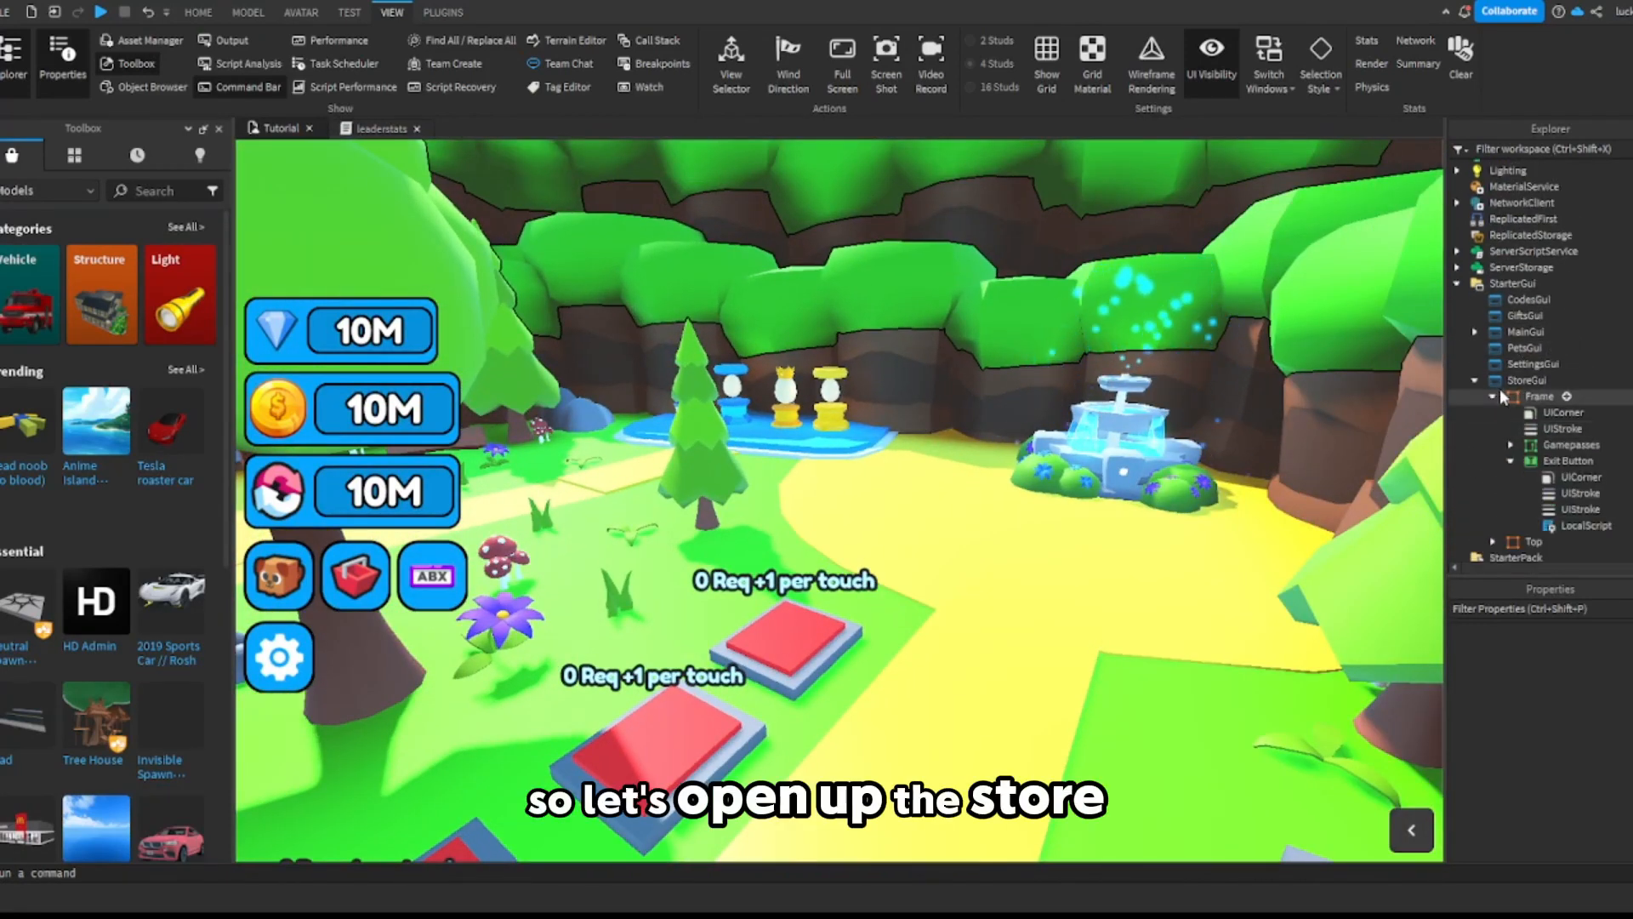
pyautogui.click(1497, 395)
pyautogui.click(1584, 459)
pyautogui.keyDown('shift'); pyautogui.click(1584, 472); pyautogui.keyUp('shift')
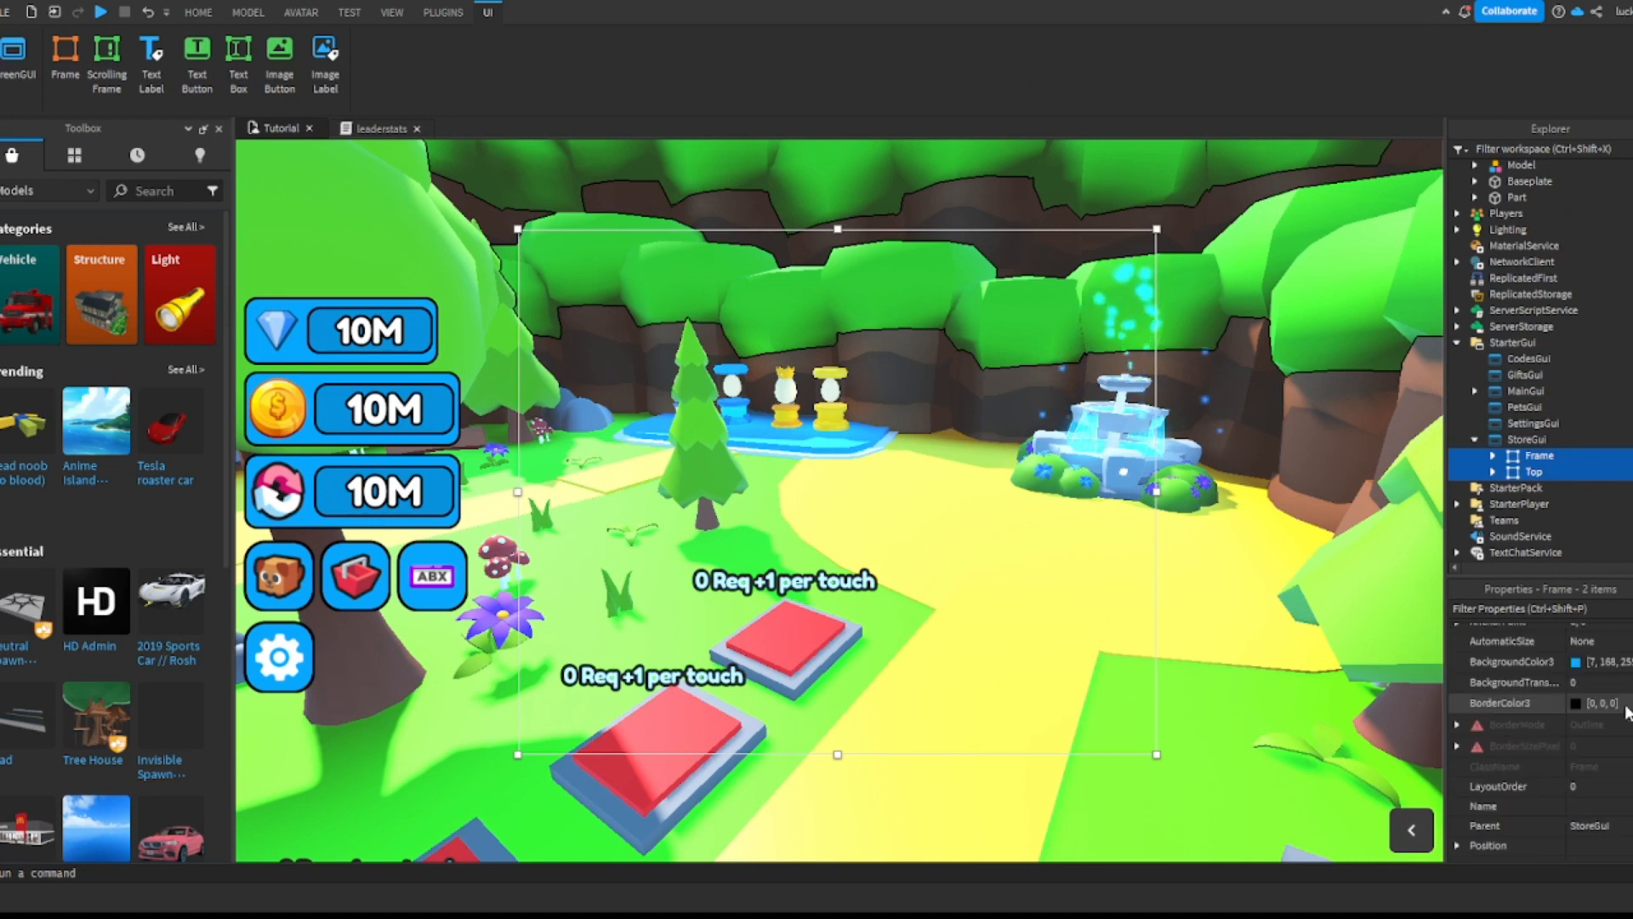
pyautogui.scroll(-2, 1622, 712)
pyautogui.click(1578, 708)
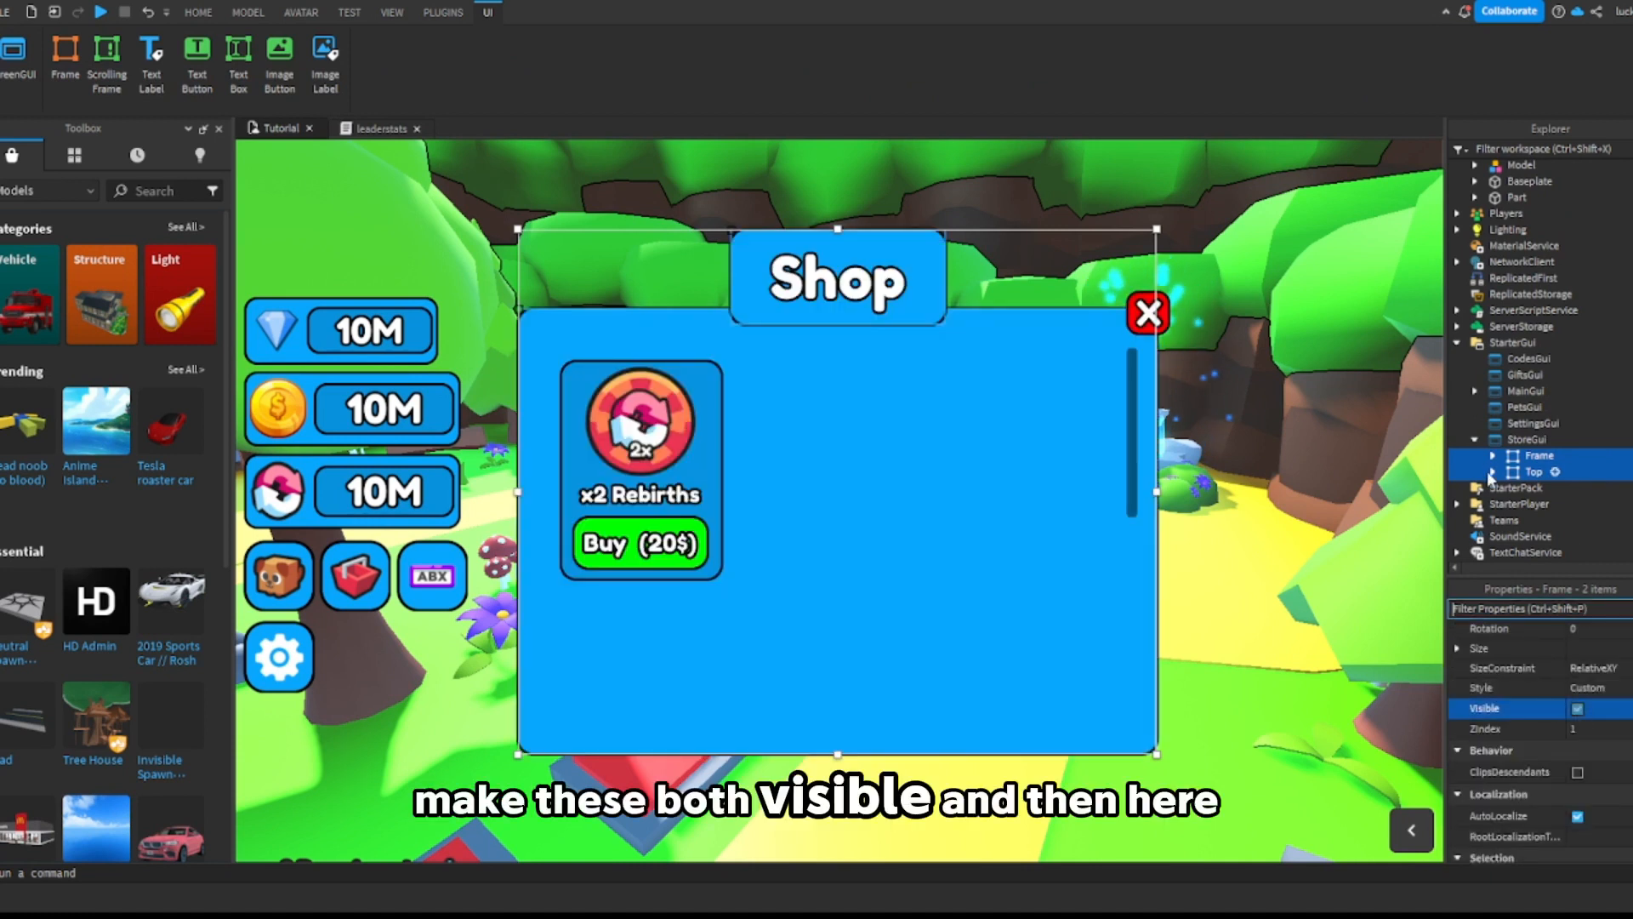
# Step: Duplicate the x2 Rebirths frame inside Gamepasses and place the copy beside the original in the shop
pyautogui.click(1495, 457)
pyautogui.scroll(-1, 1506, 461)
pyautogui.click(1511, 458)
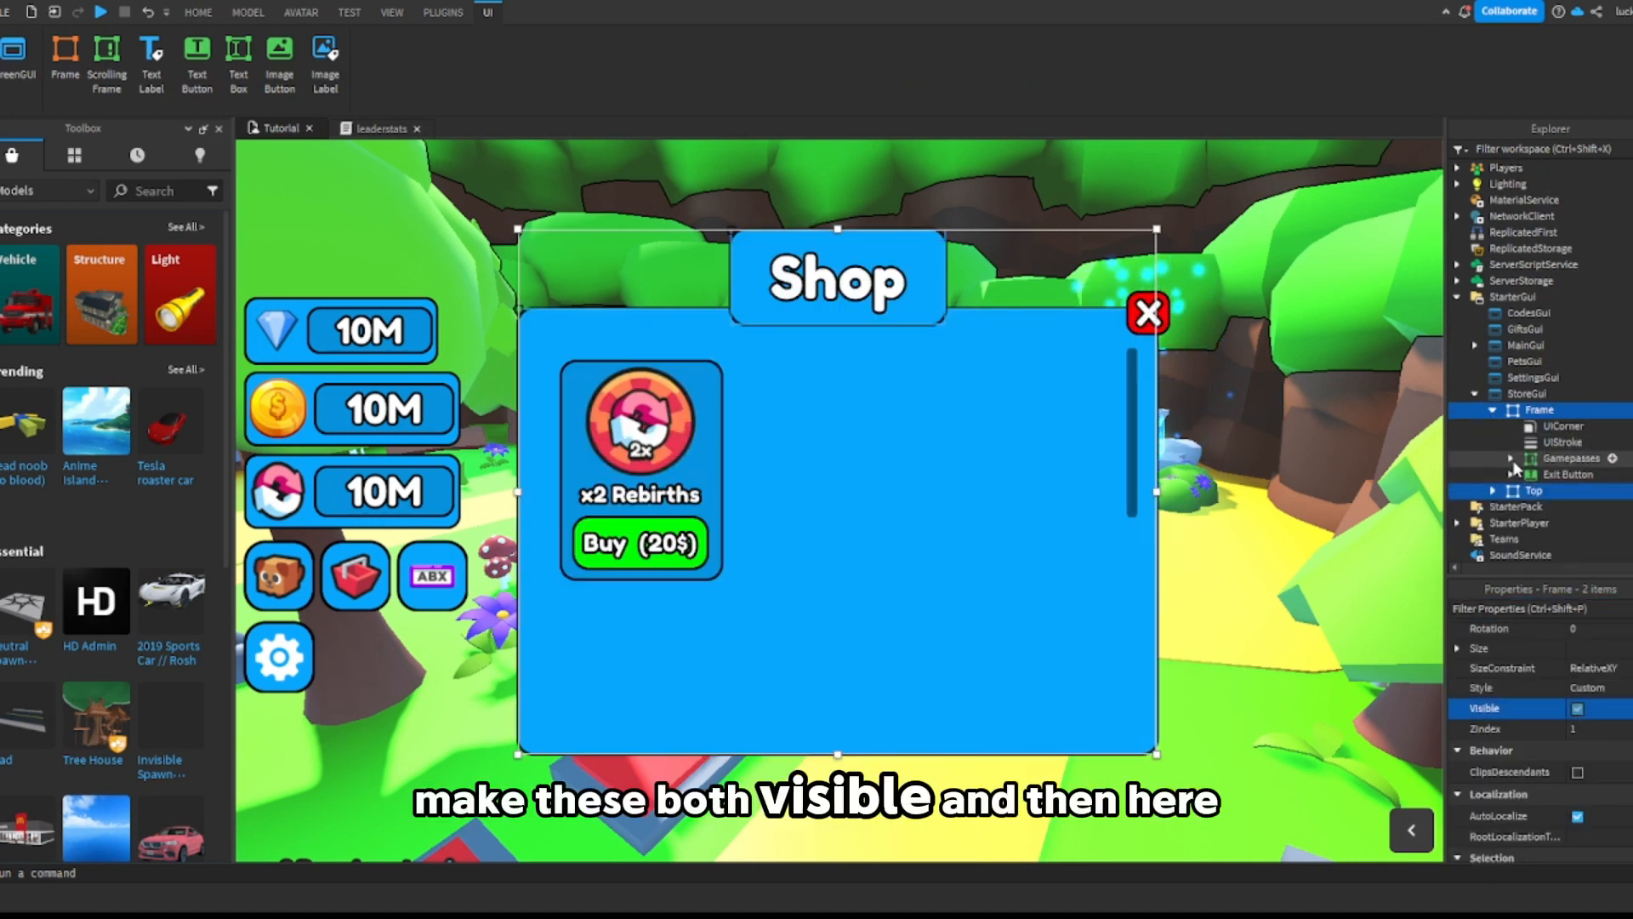
pyautogui.click(1529, 474)
pyautogui.scroll(-1, 1526, 489)
pyautogui.click(1542, 427)
pyautogui.click(1528, 427)
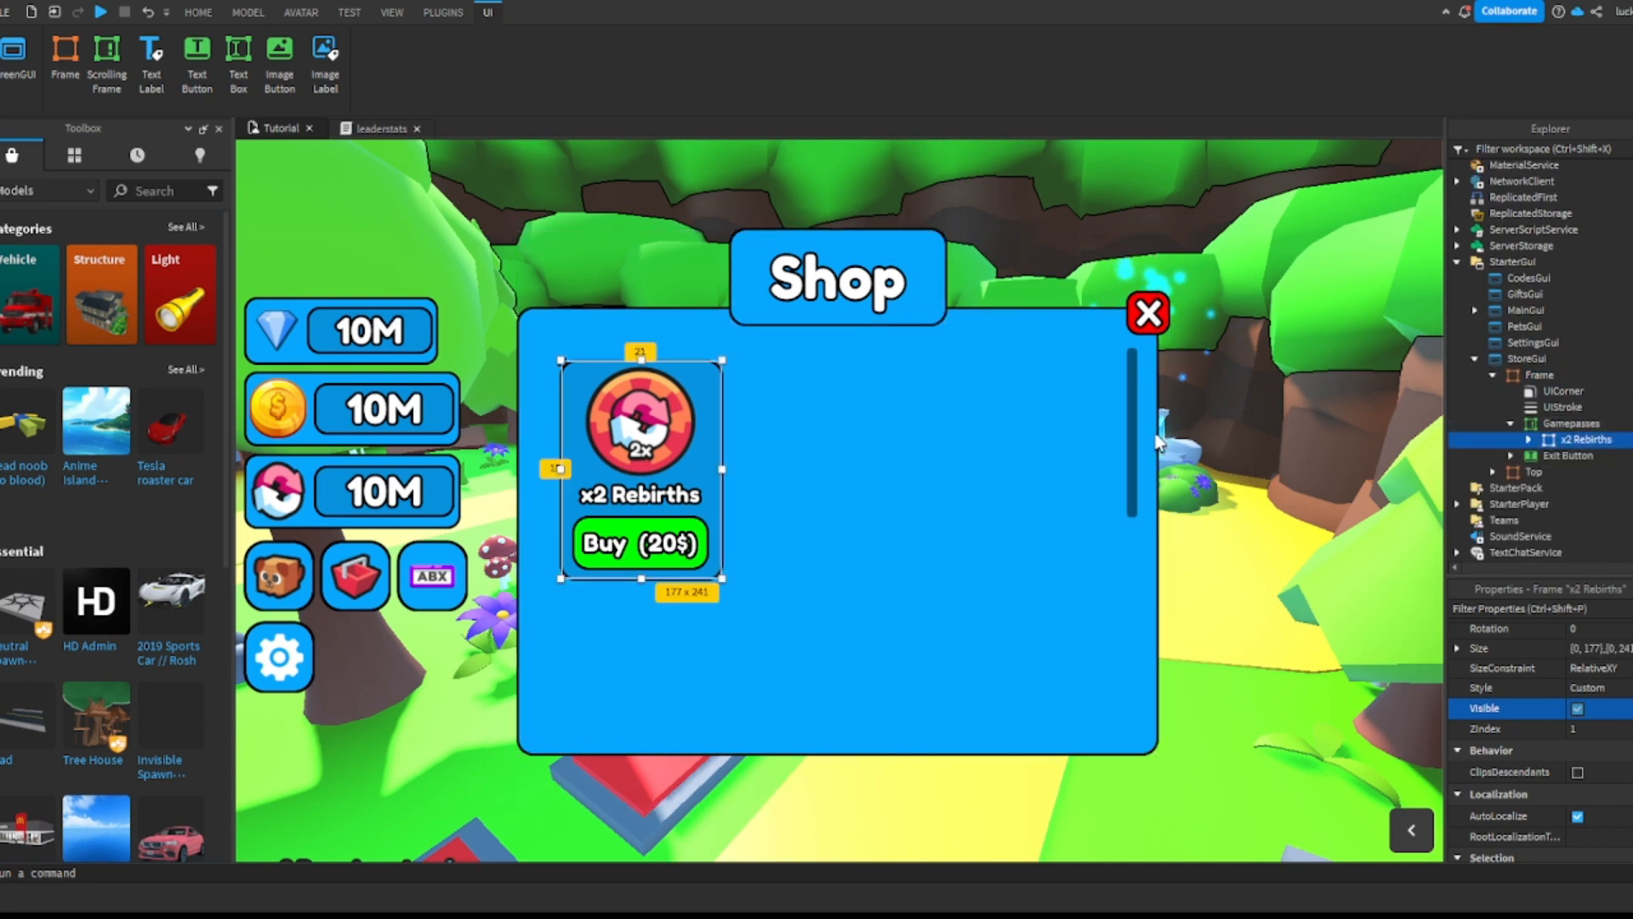
pyautogui.hotkey('ctrl', 'd')
pyautogui.moveTo(723, 432); pyautogui.dragTo(901, 427)
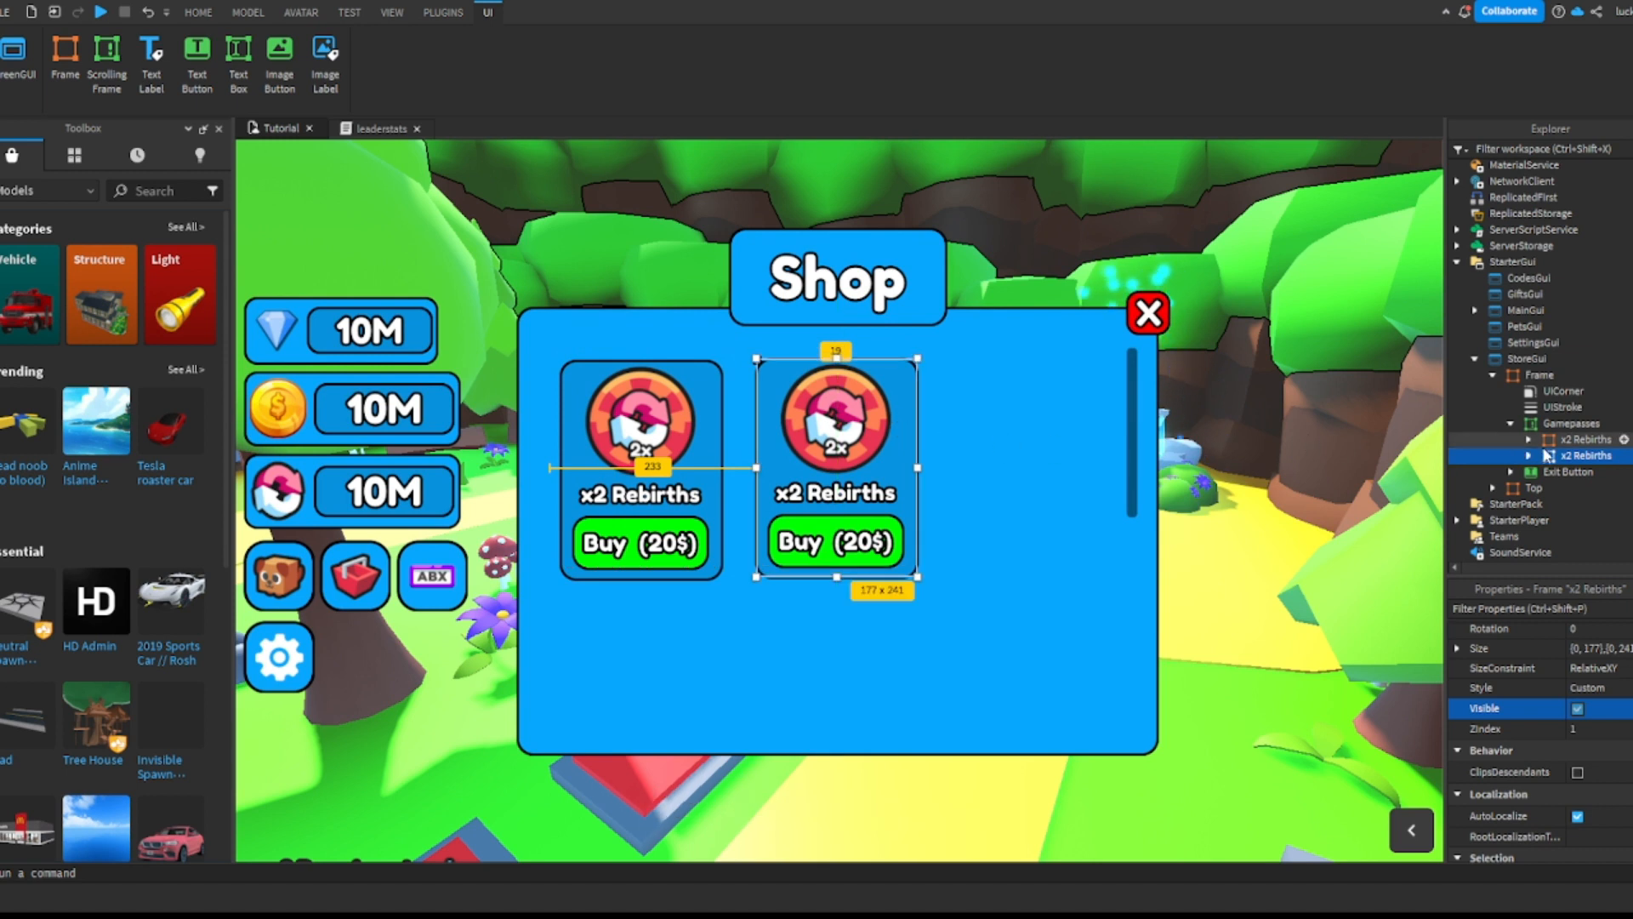
# Step: Rename the duplicated frame to x2 Coins and set its title label text to "x2 Coins"
pyautogui.press('BackSpace')
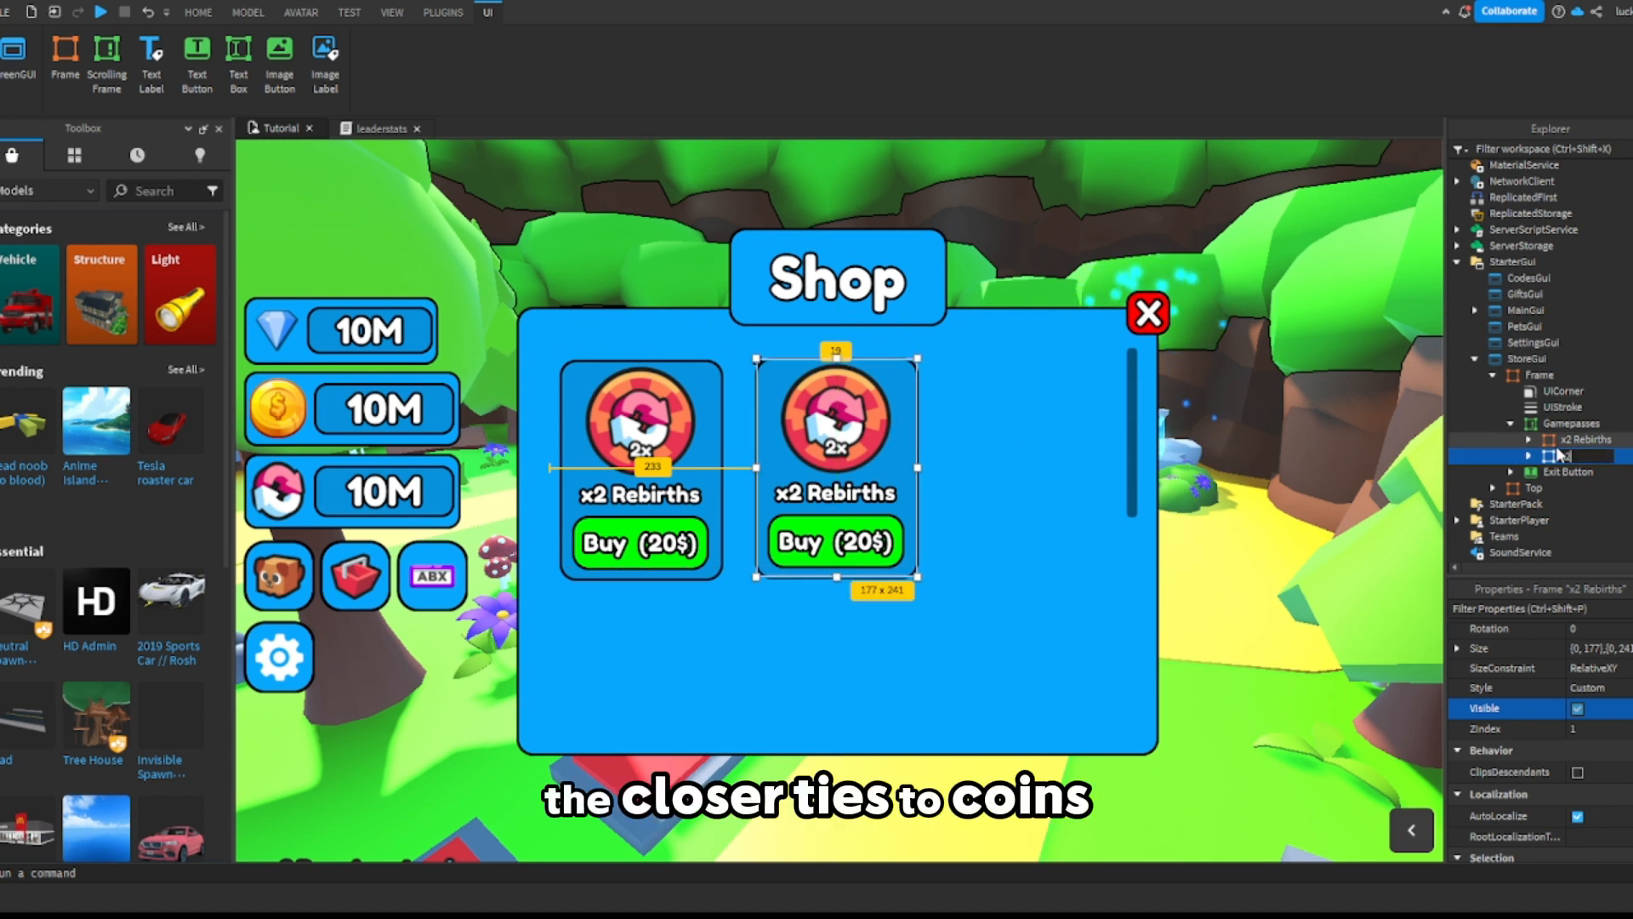
pyautogui.write('x2 Coins')
pyautogui.press('Return')
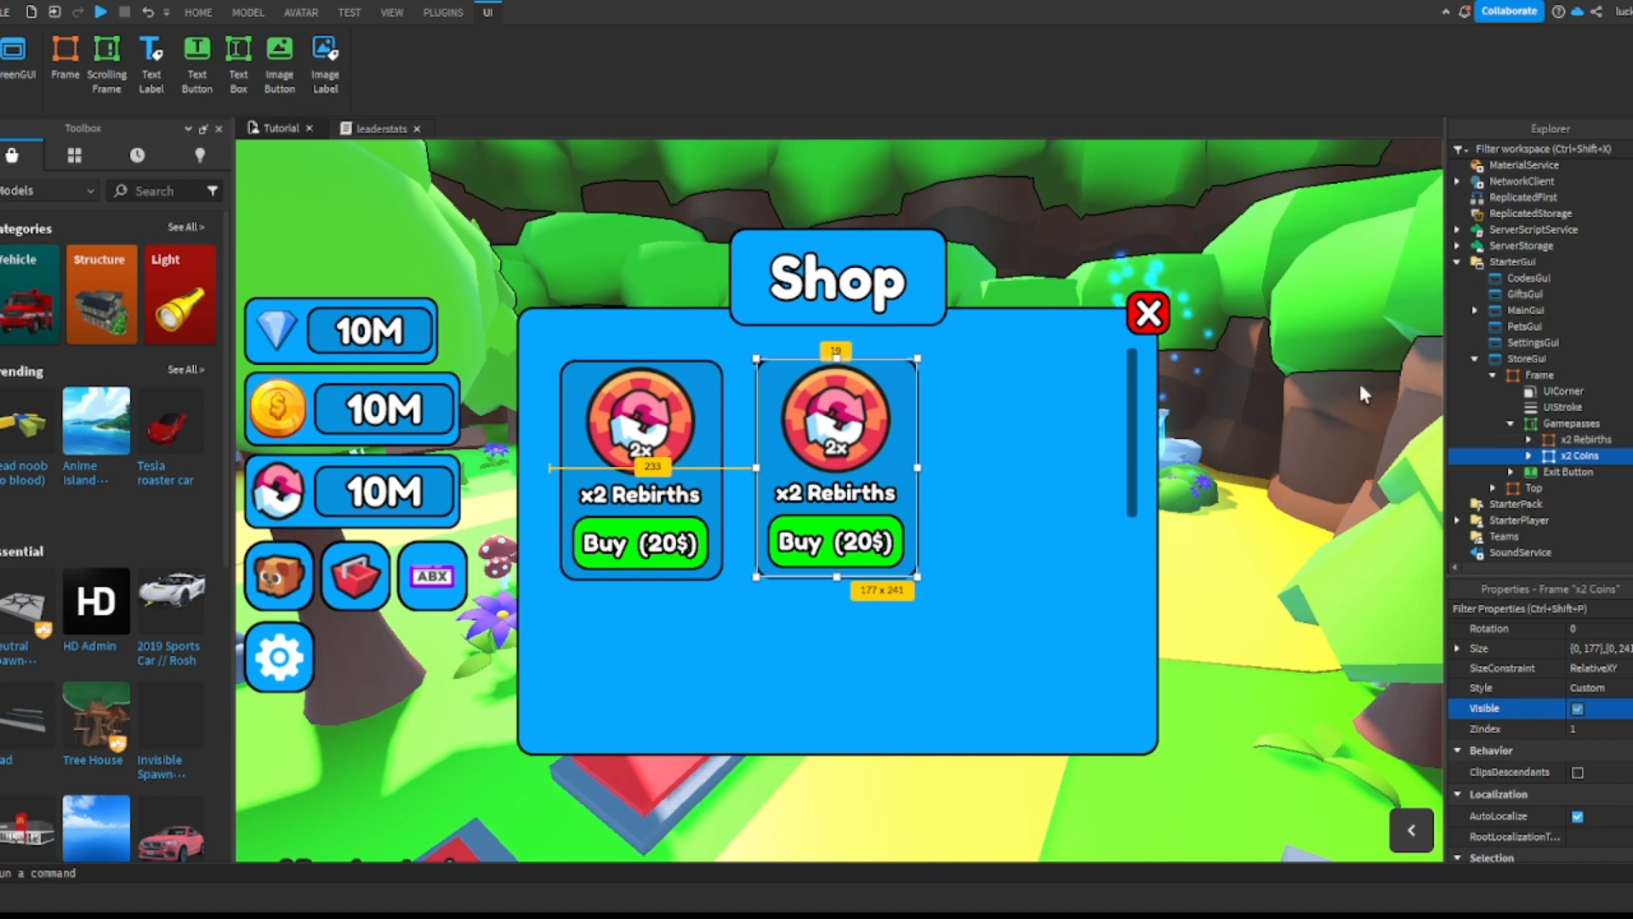
pyautogui.click(821, 495)
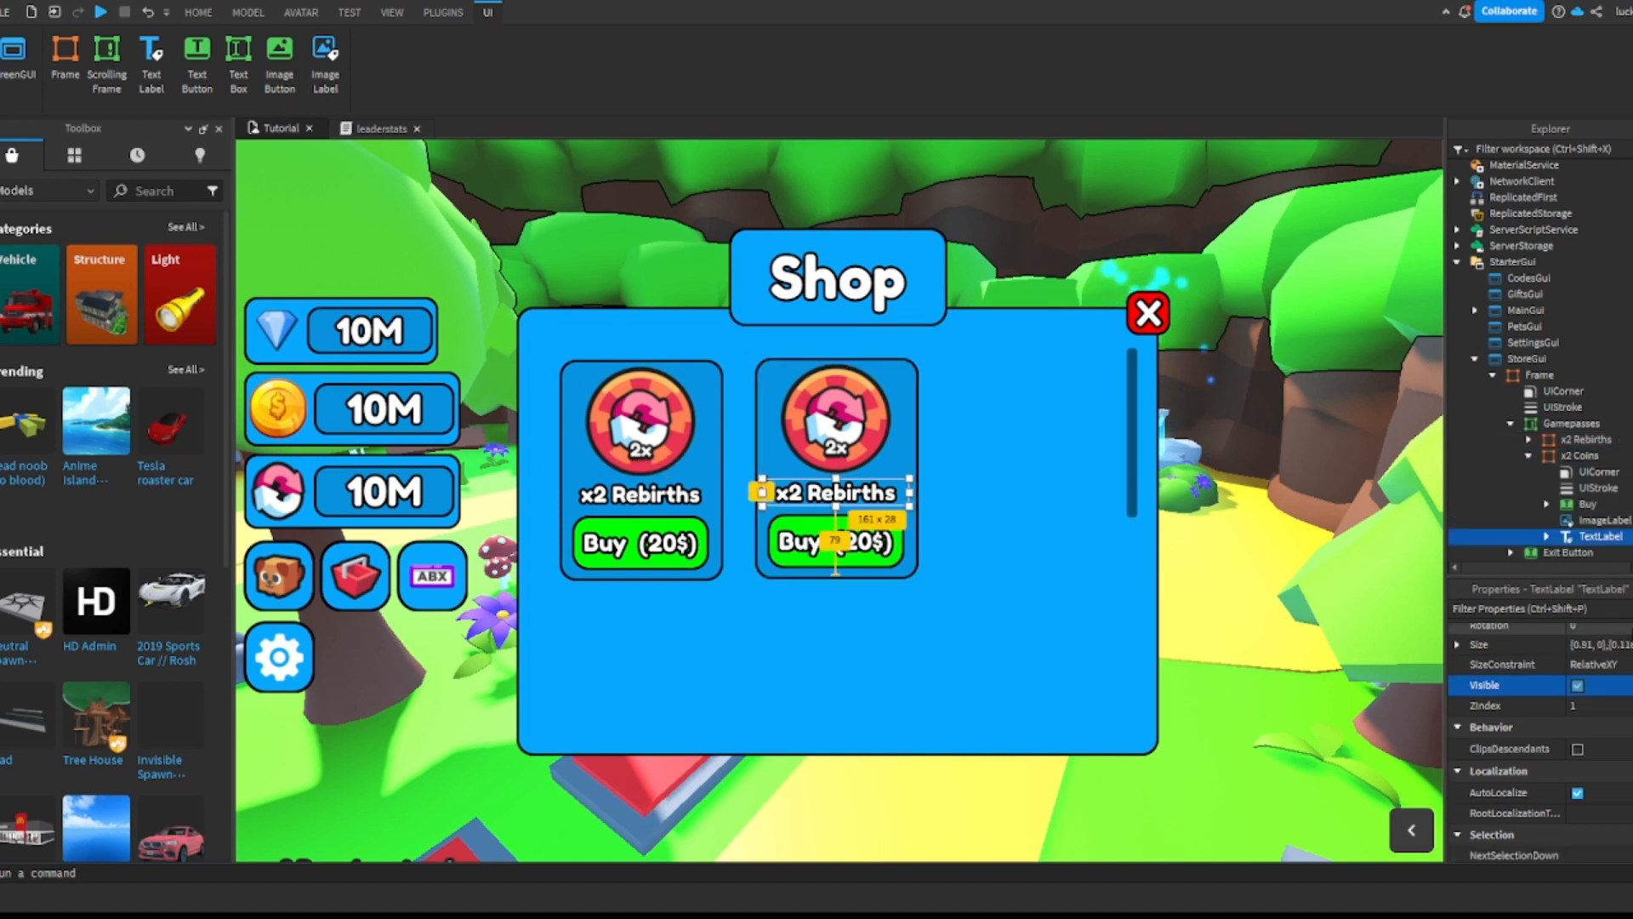
pyautogui.scroll(-2, 1627, 669)
pyautogui.click(1627, 669)
pyautogui.doubleClick(1610, 670)
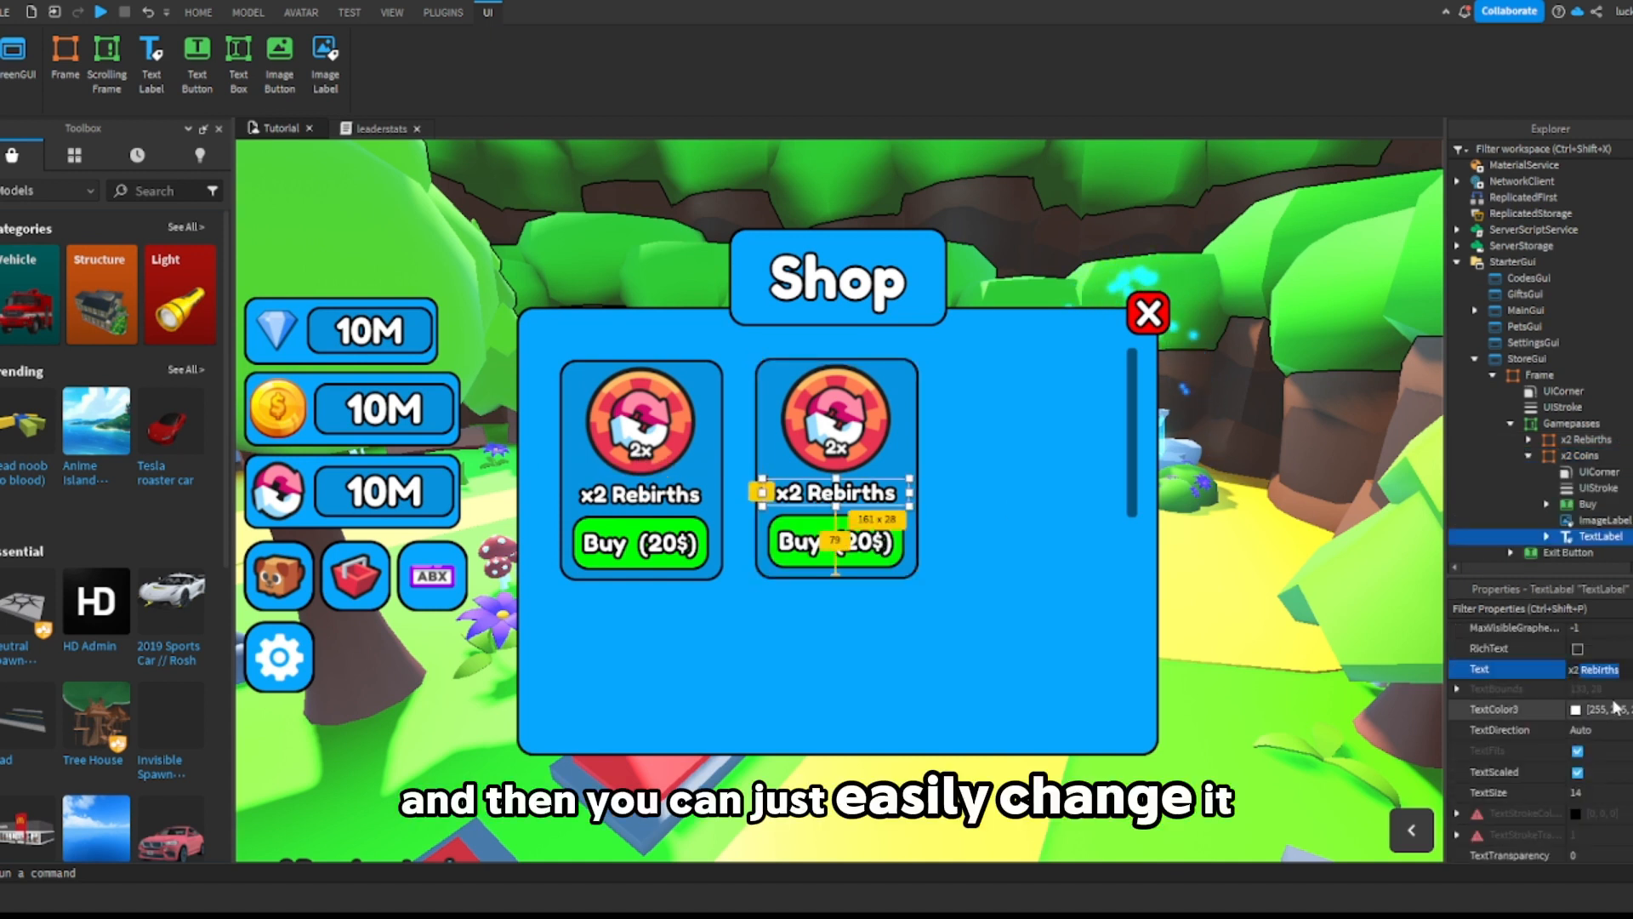
pyautogui.press('BackSpace')
pyautogui.press('Return')
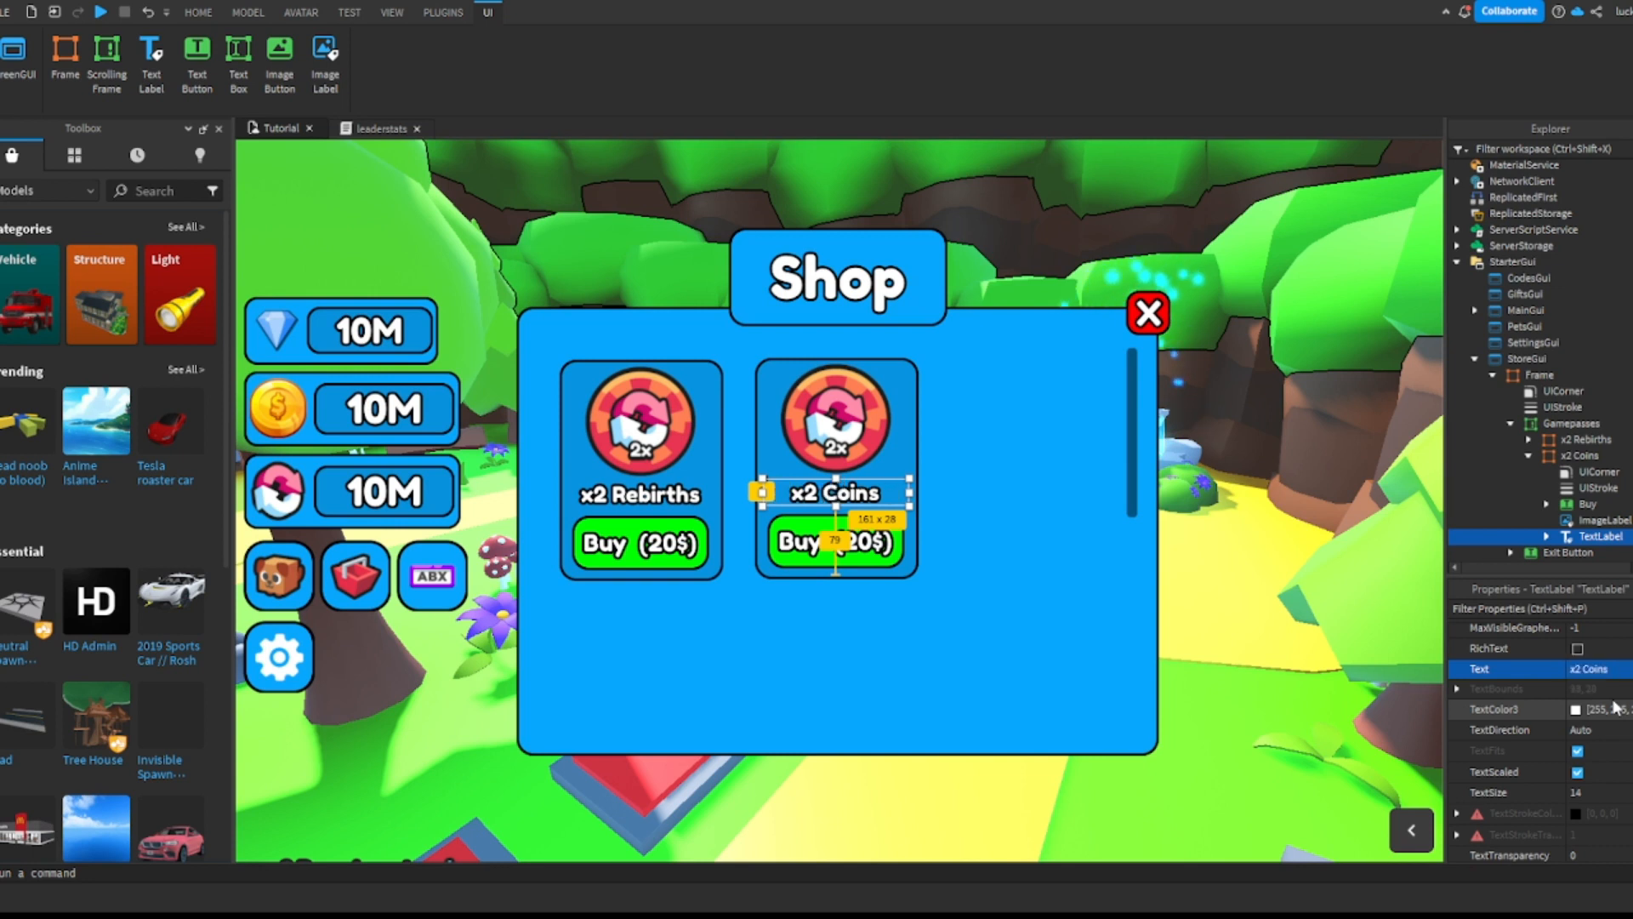
# Step: Select the x2 Coins frame's ImageLabel and search the Toolbox images for "x2 coins"
pyautogui.click(892, 430)
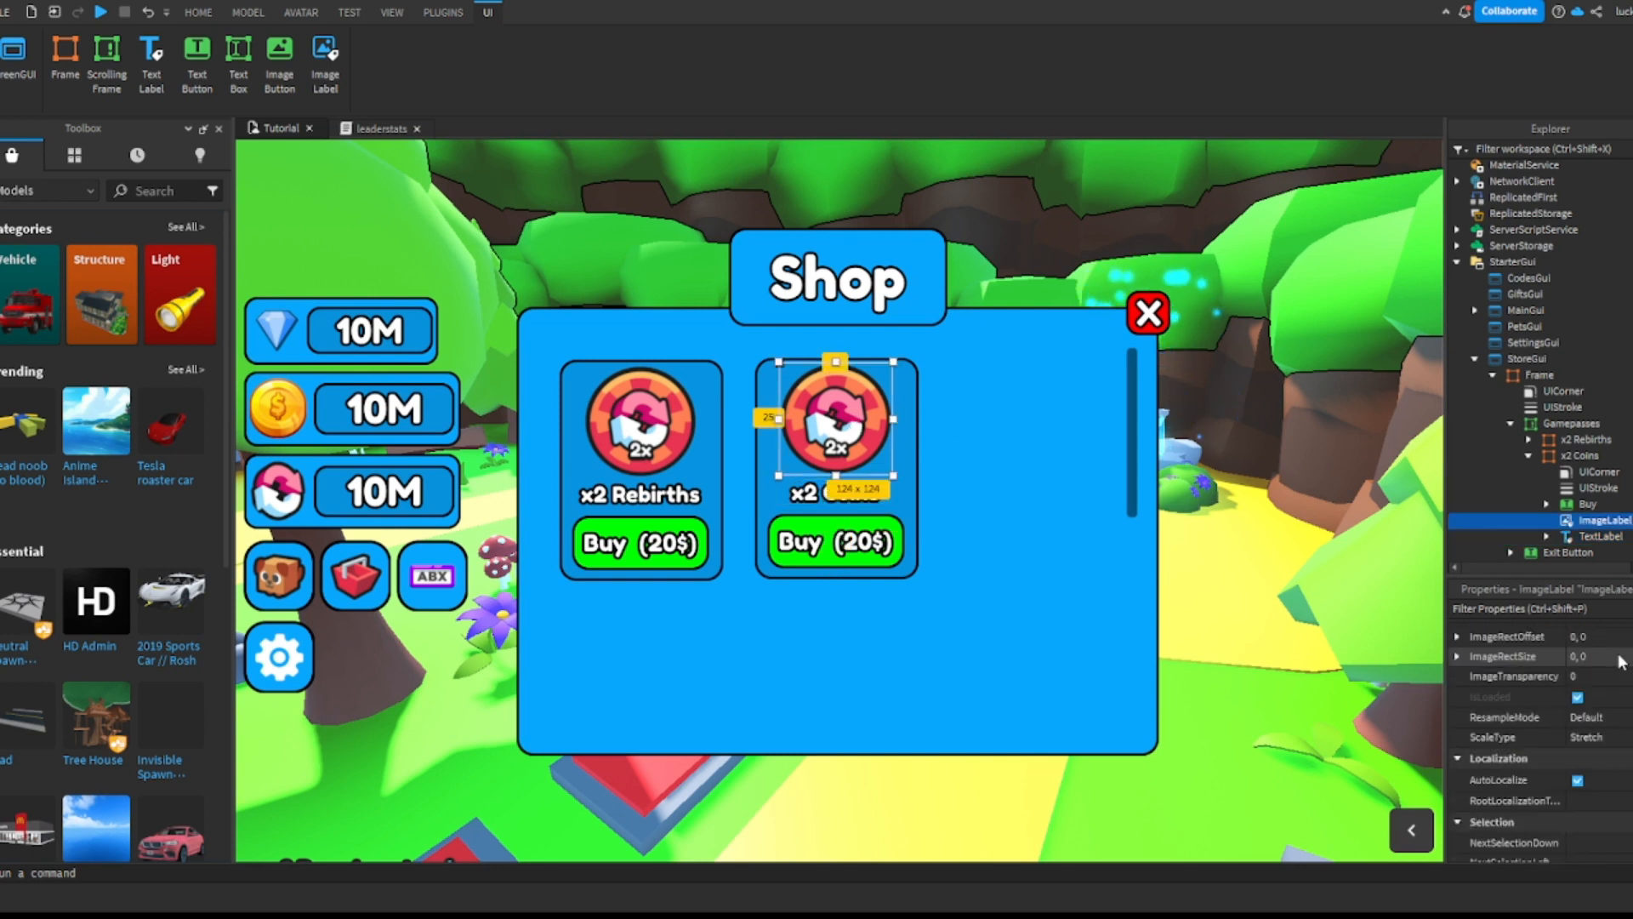
pyautogui.scroll(1, 1626, 664)
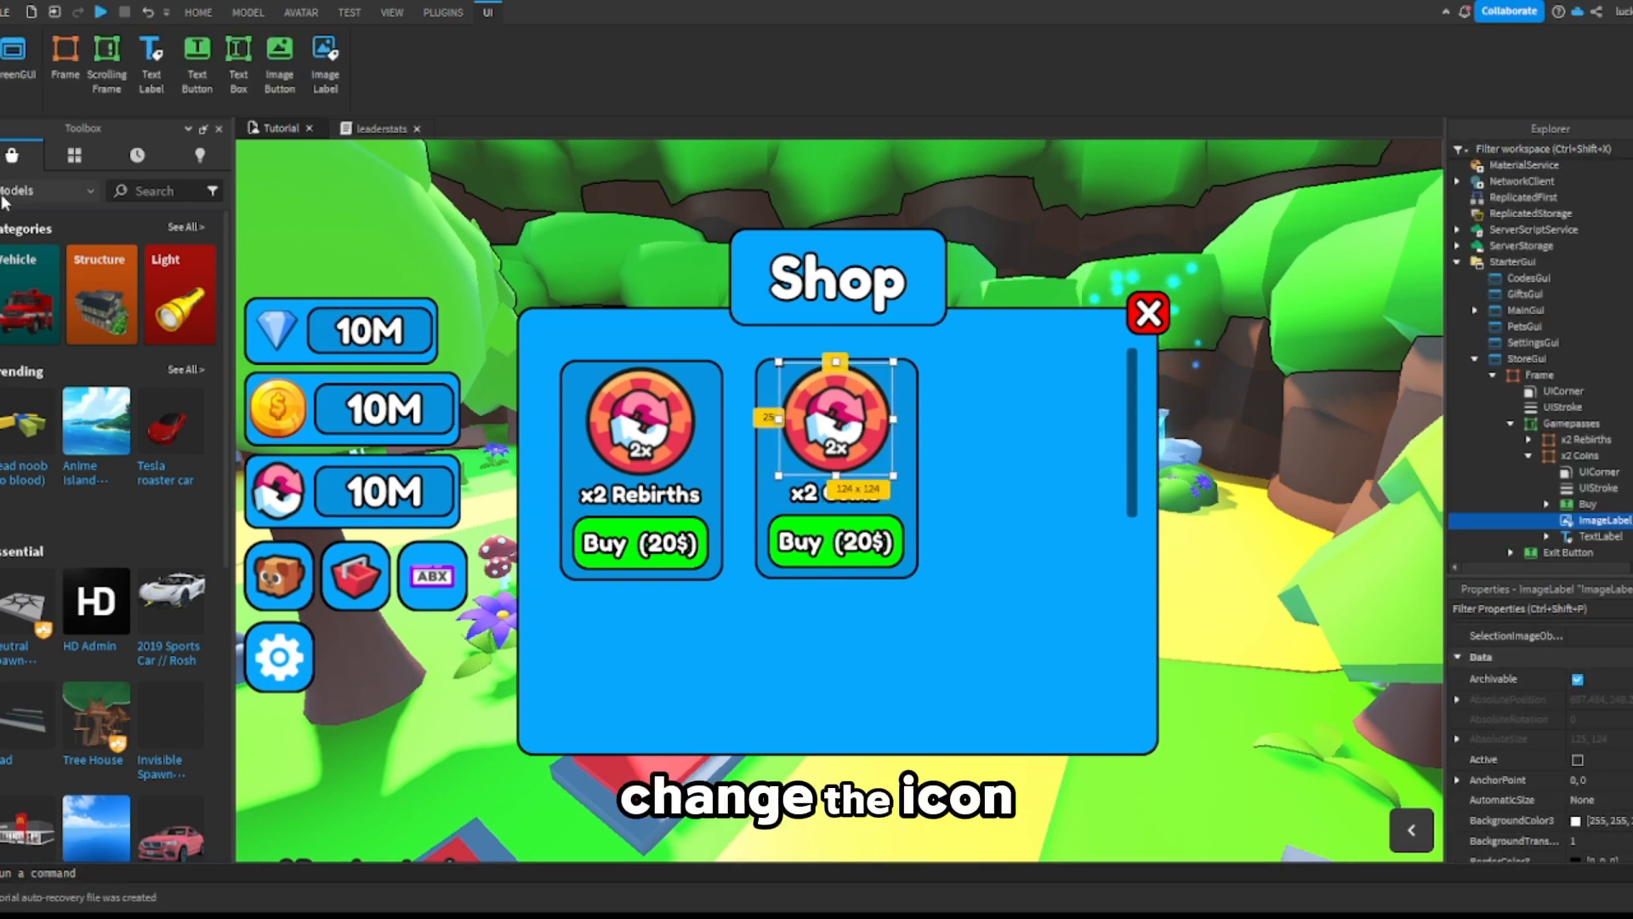
pyautogui.click(51, 190)
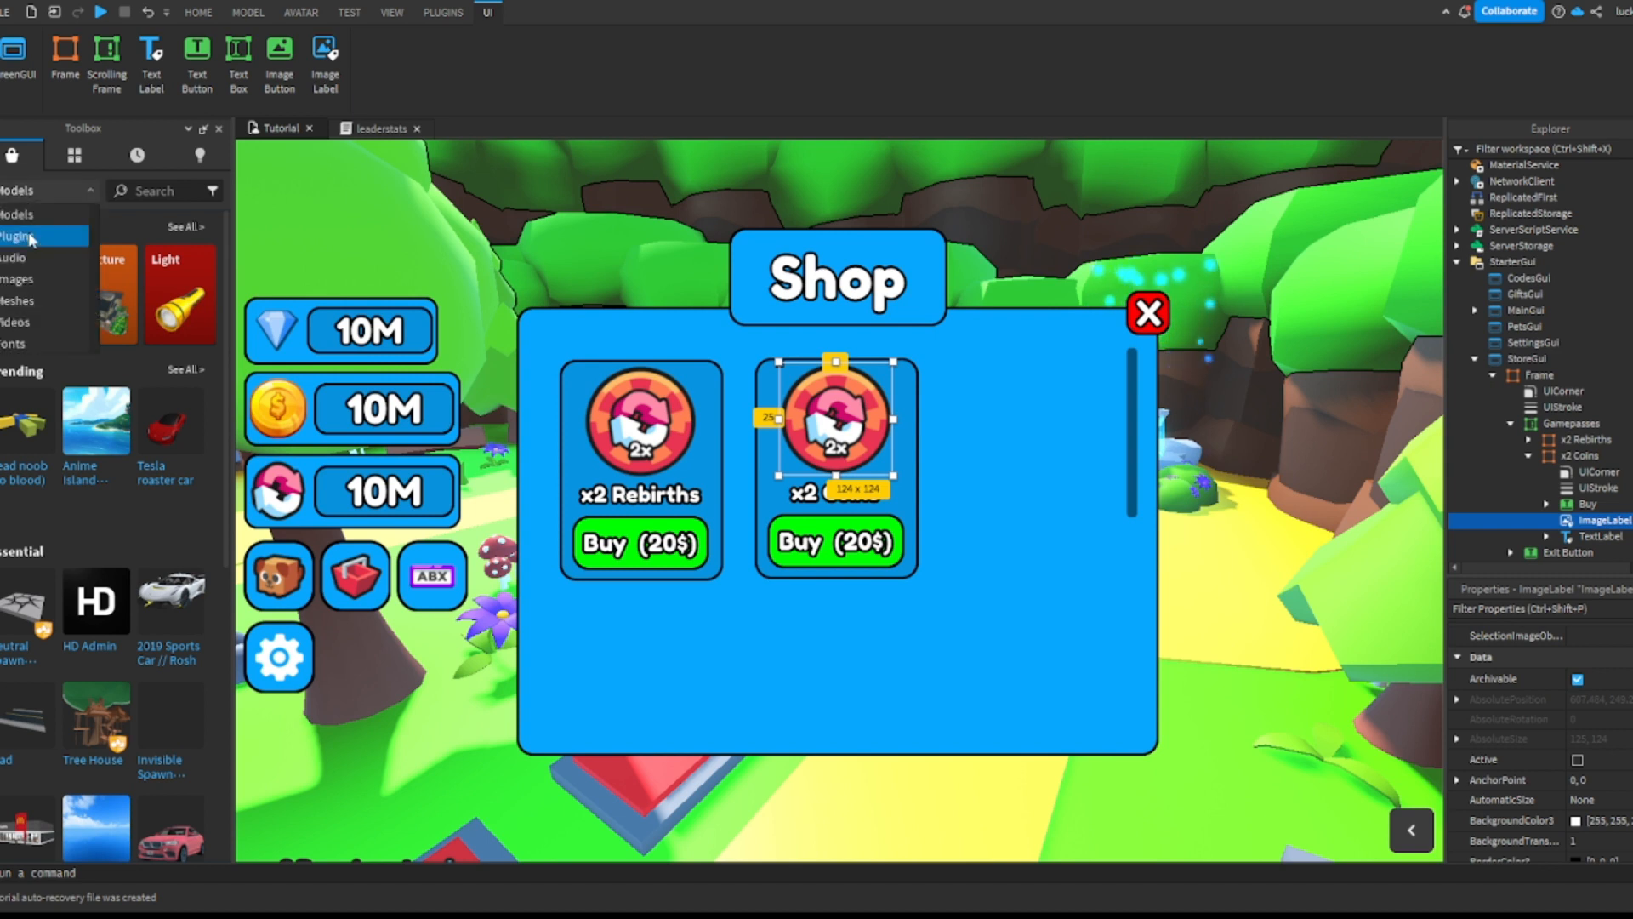
pyautogui.click(29, 279)
pyautogui.click(157, 191)
pyautogui.write('x2 n')
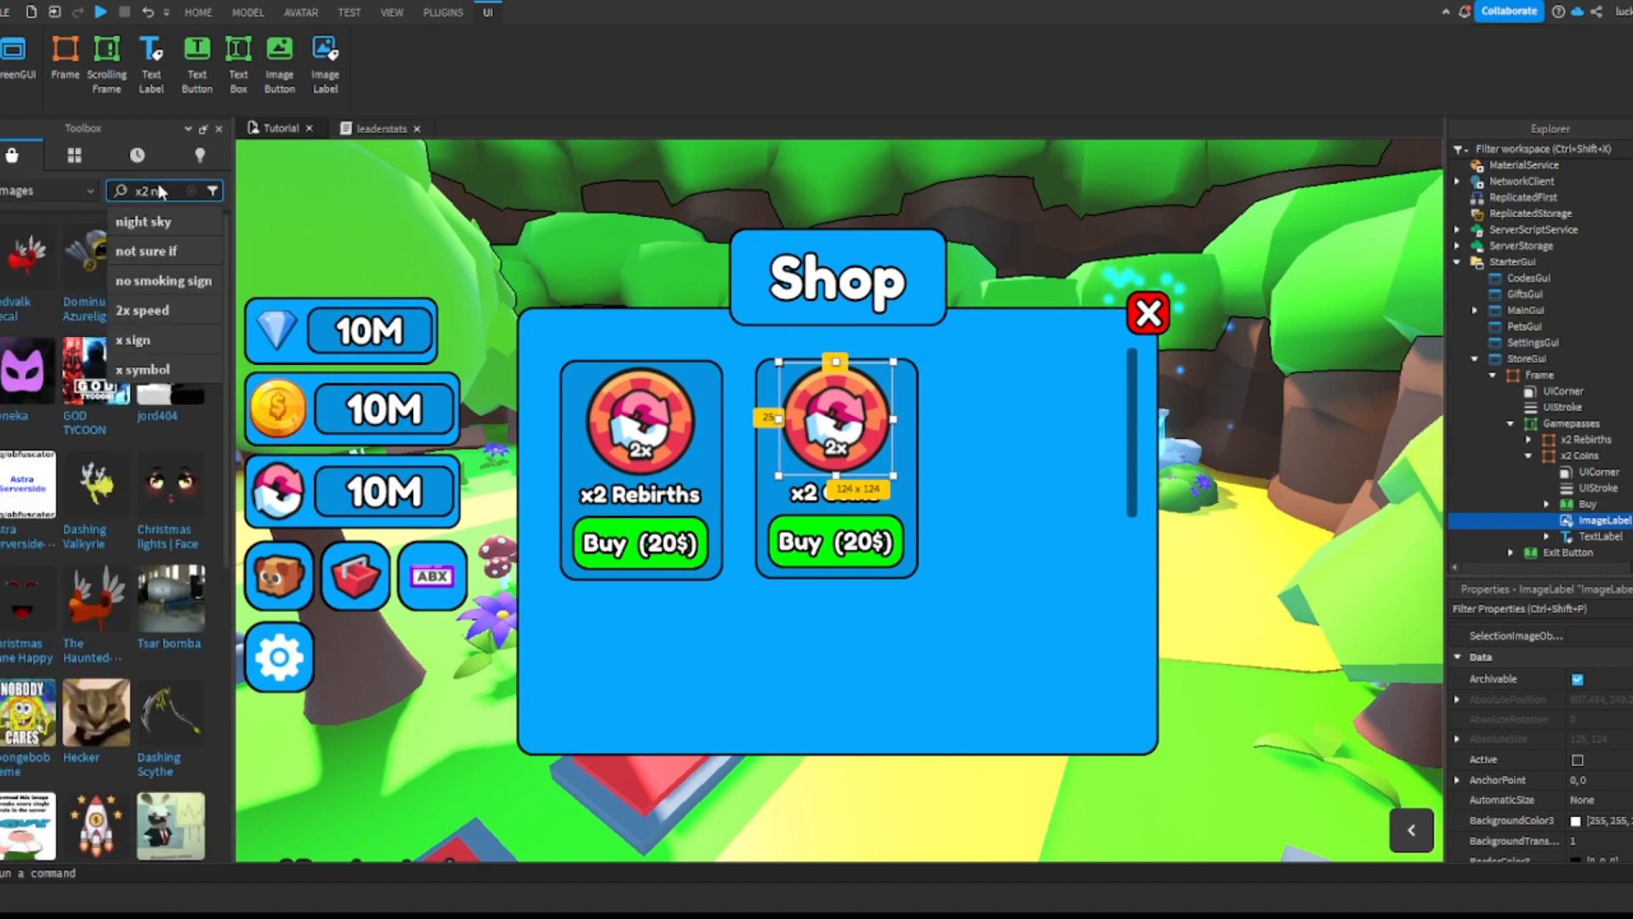
pyautogui.write('oe coins')
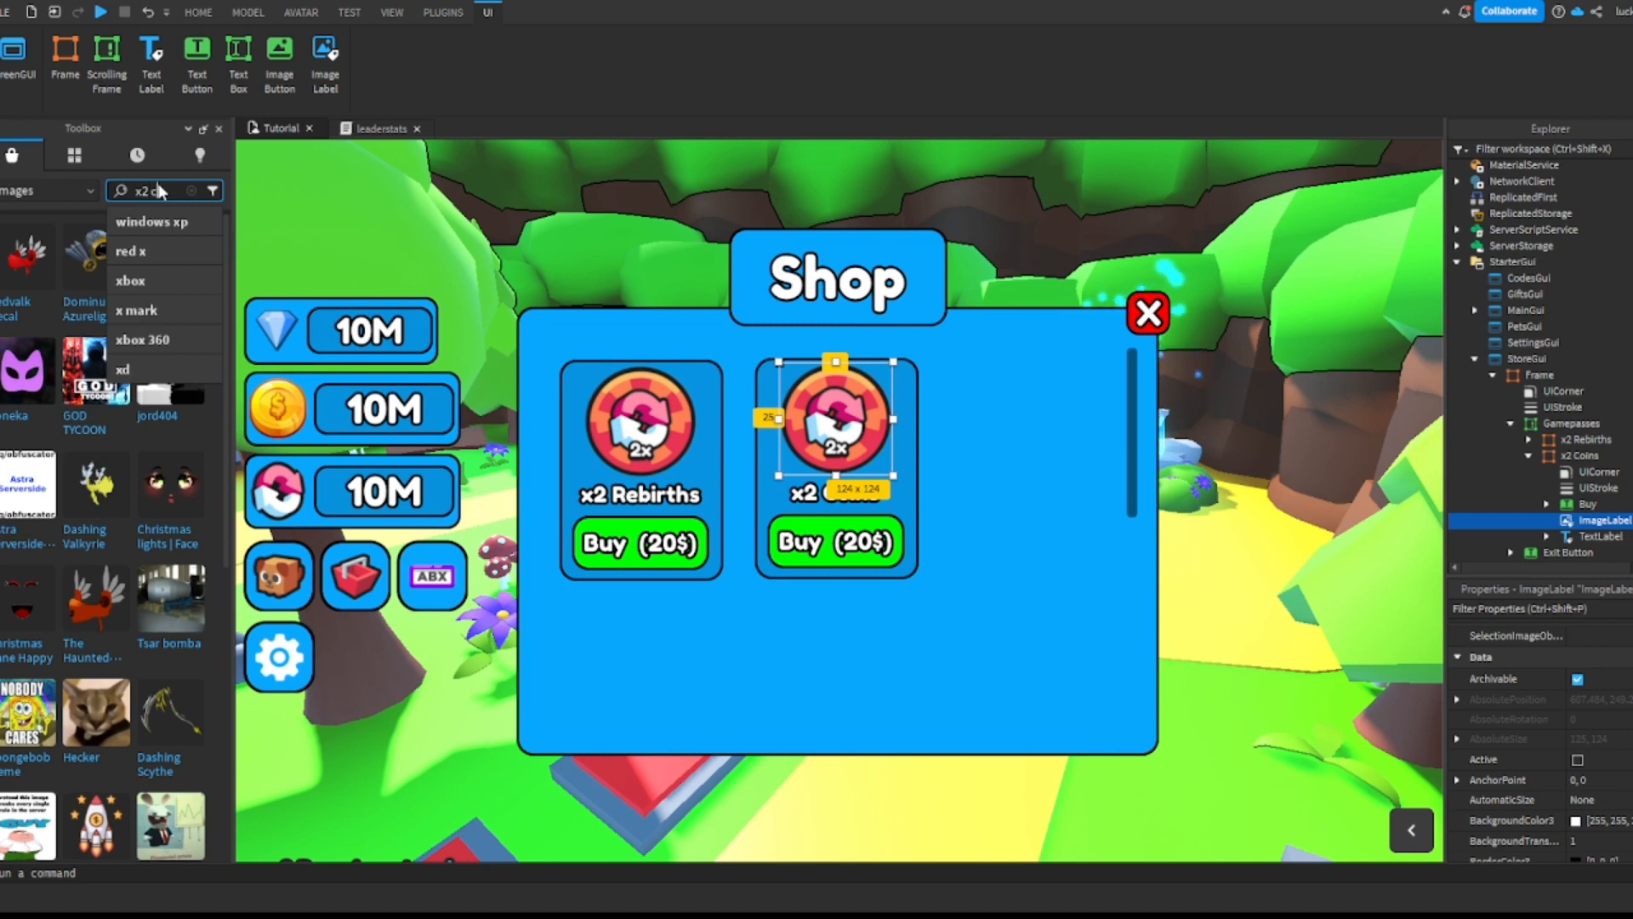
pyautogui.press('Return')
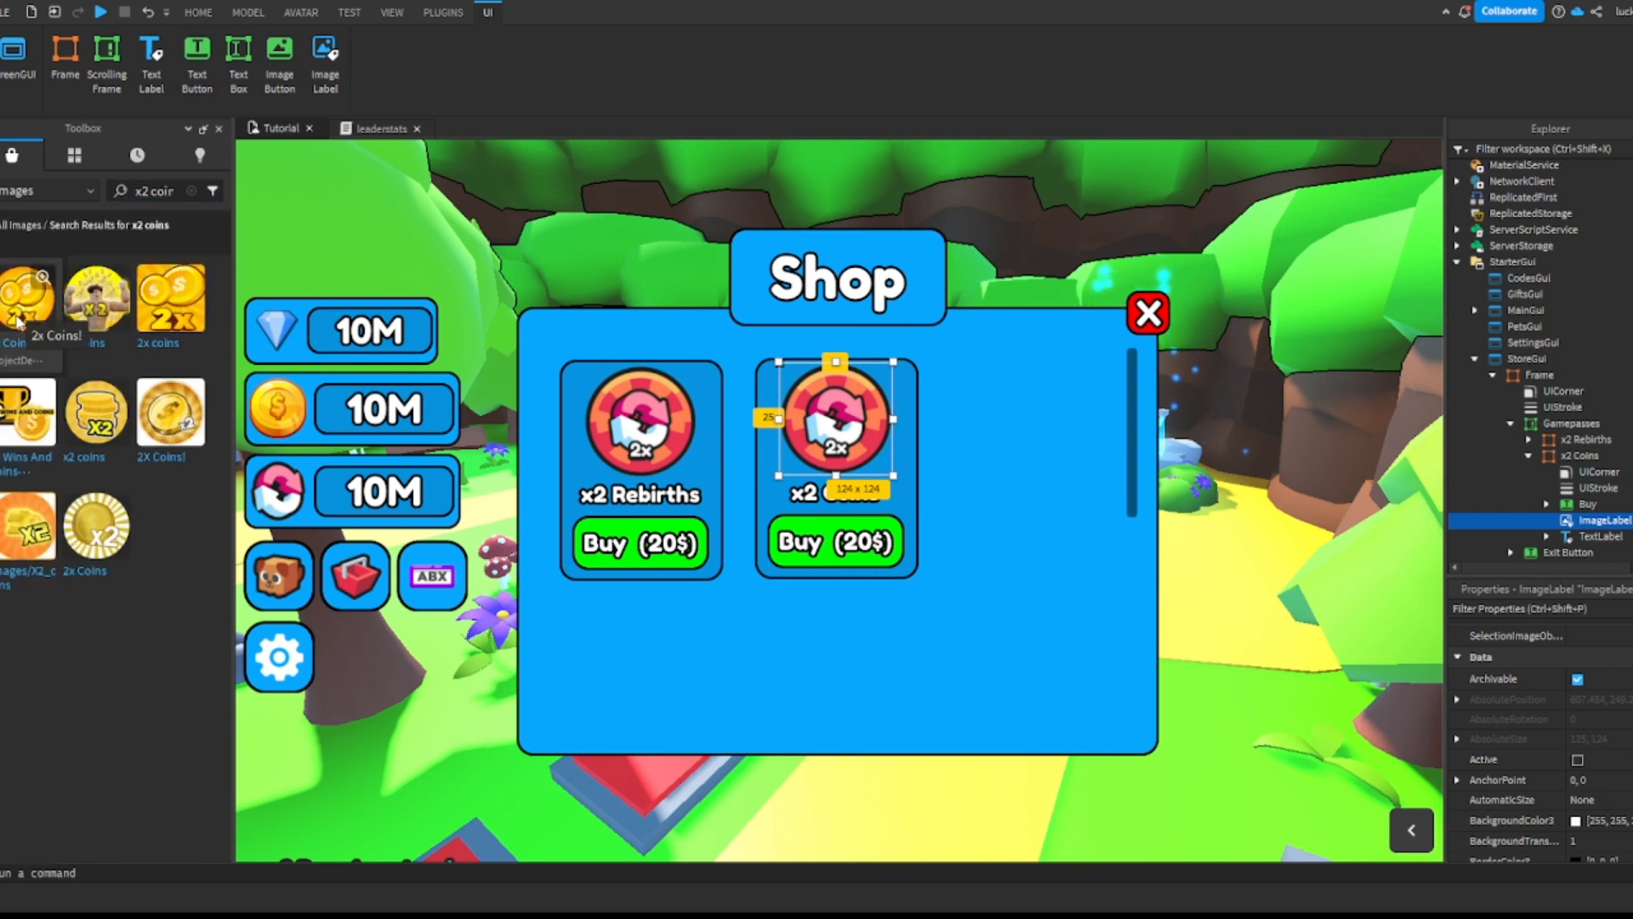
# Step: Set the x2 Coins ImageLabel's image to the gold 2x Coins! asset and clear the Toolbox search
pyautogui.scroll(-10, 1562, 691)
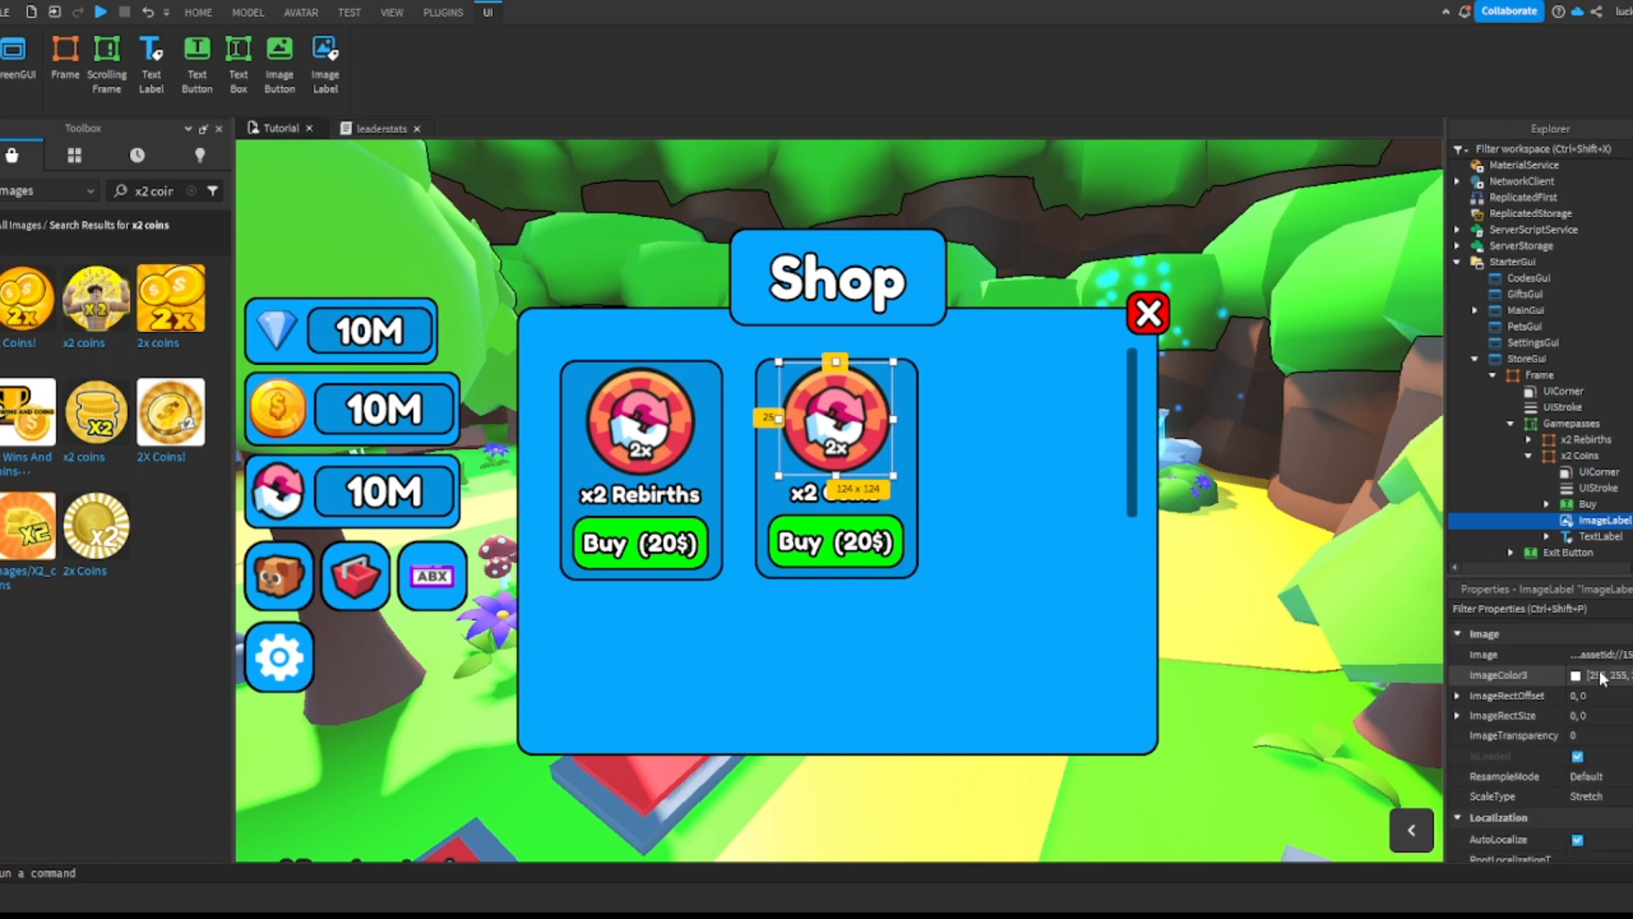
pyautogui.hotkey('ctrl', 'v')
pyautogui.press('Return')
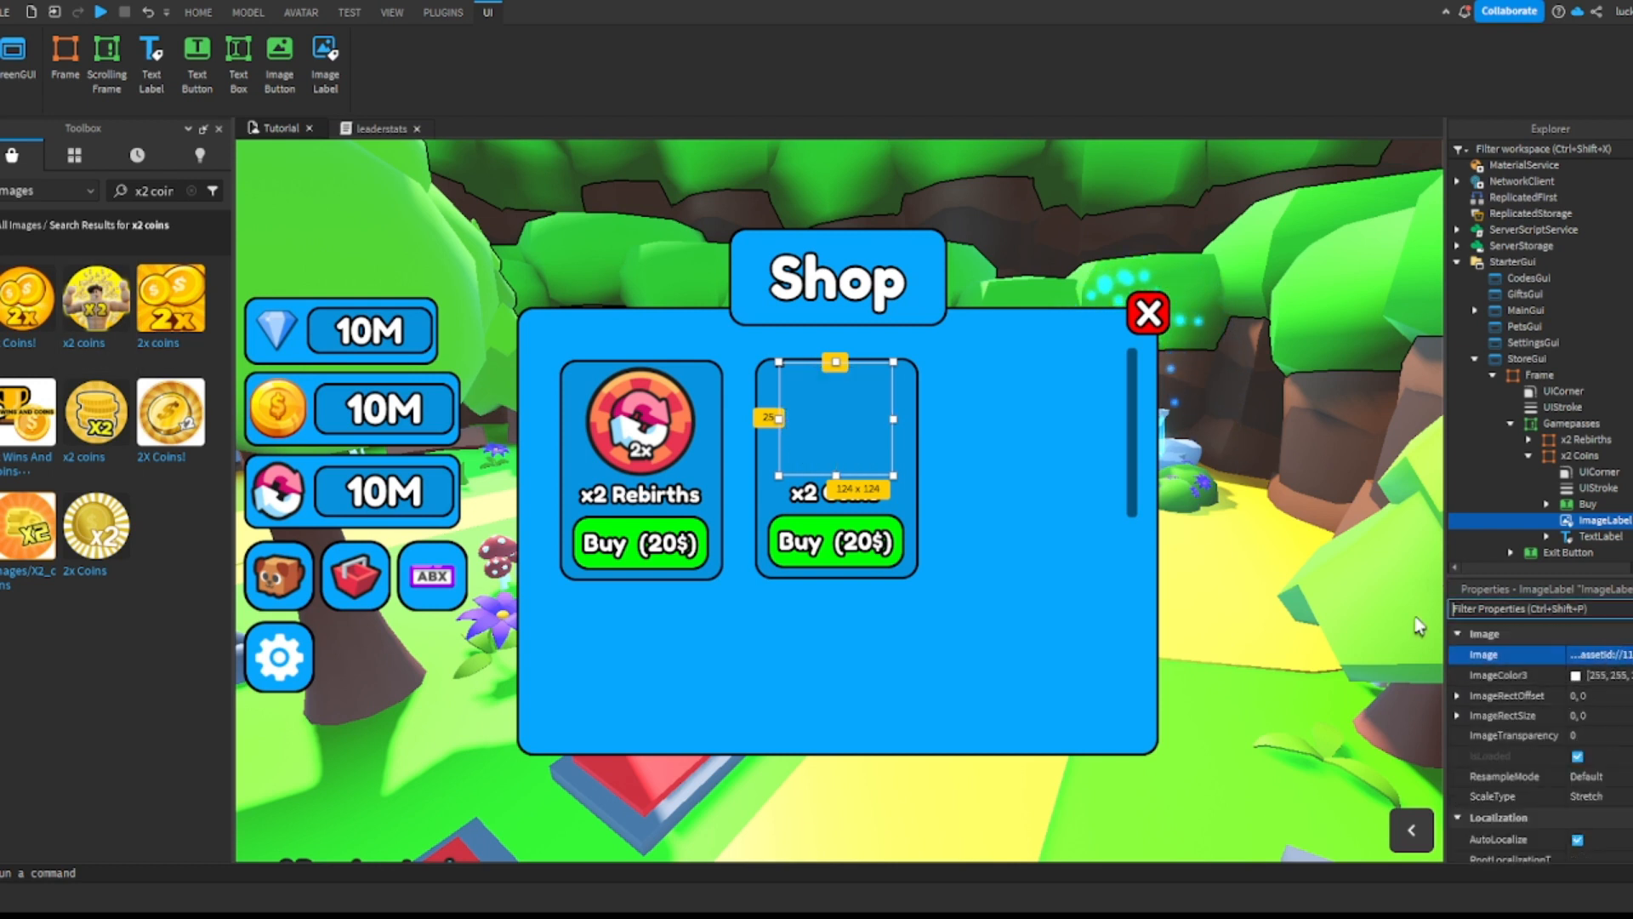
pyautogui.click(193, 194)
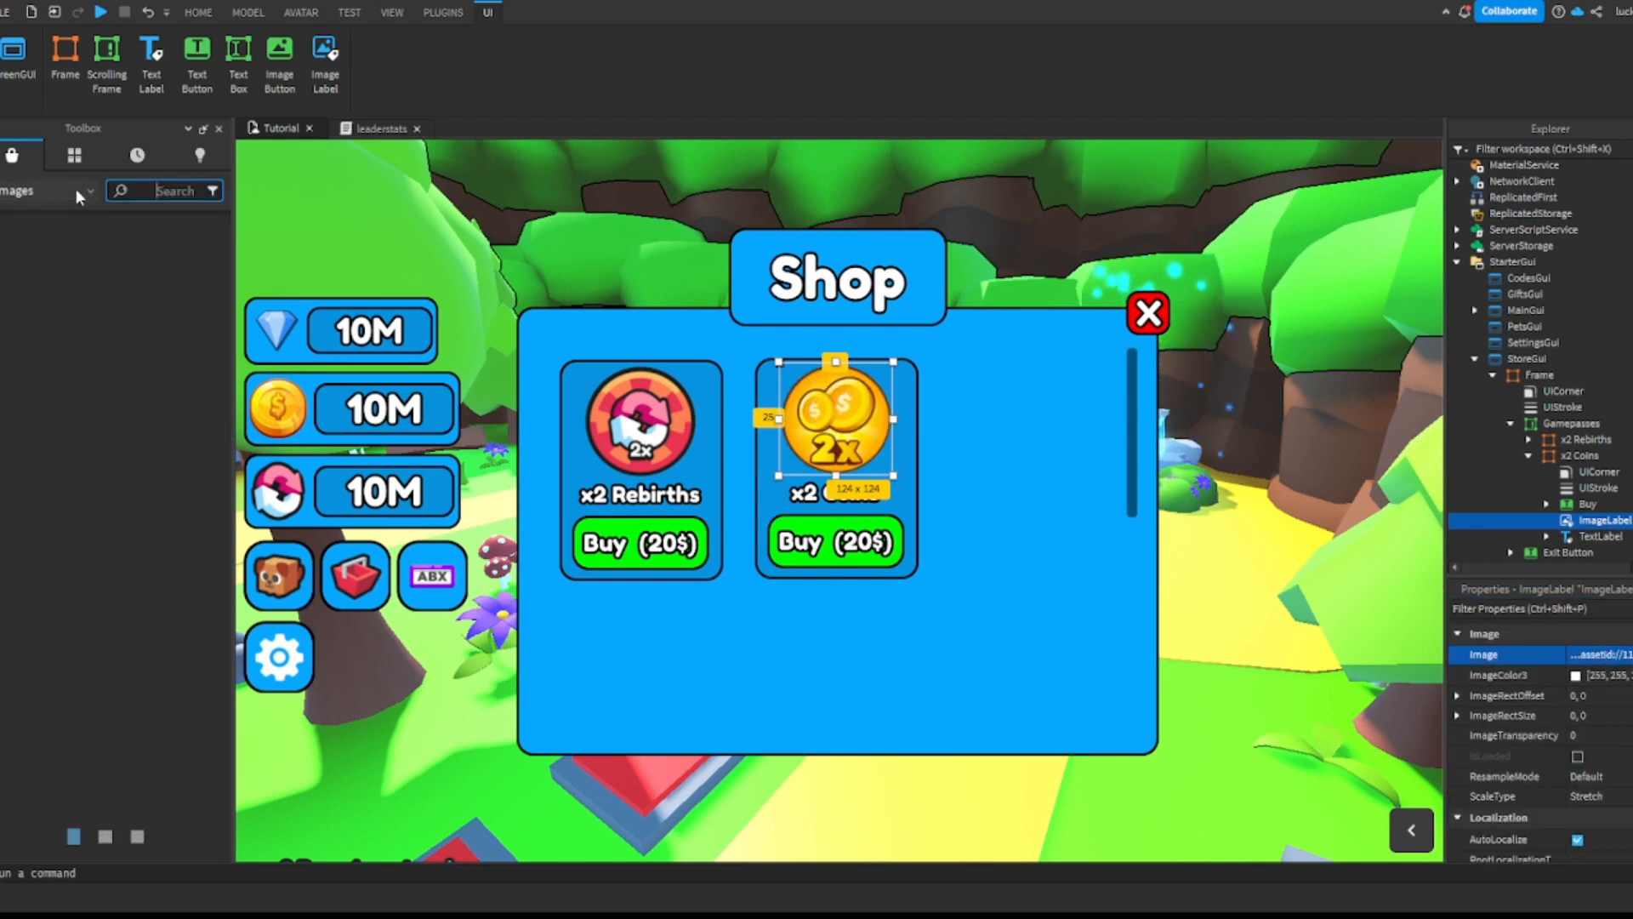
# Step: Set the x2 Coins frame's Buy button text to "Buy (30$)"
pyautogui.click(848, 542)
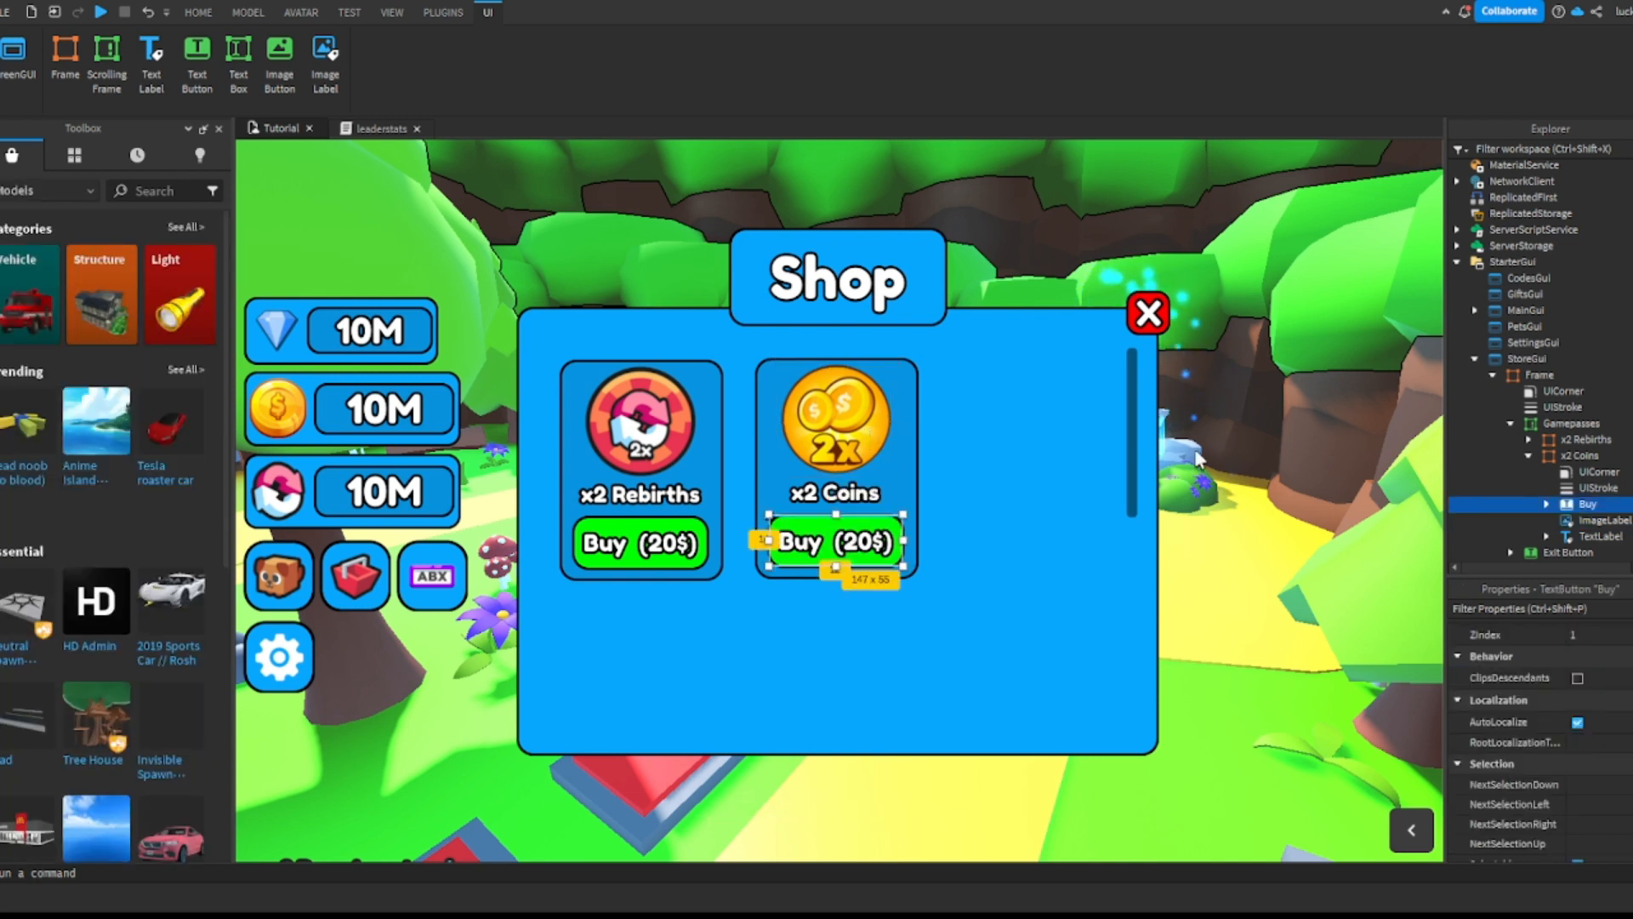
pyautogui.scroll(-5, 1599, 647)
pyautogui.scroll(2, 1625, 679)
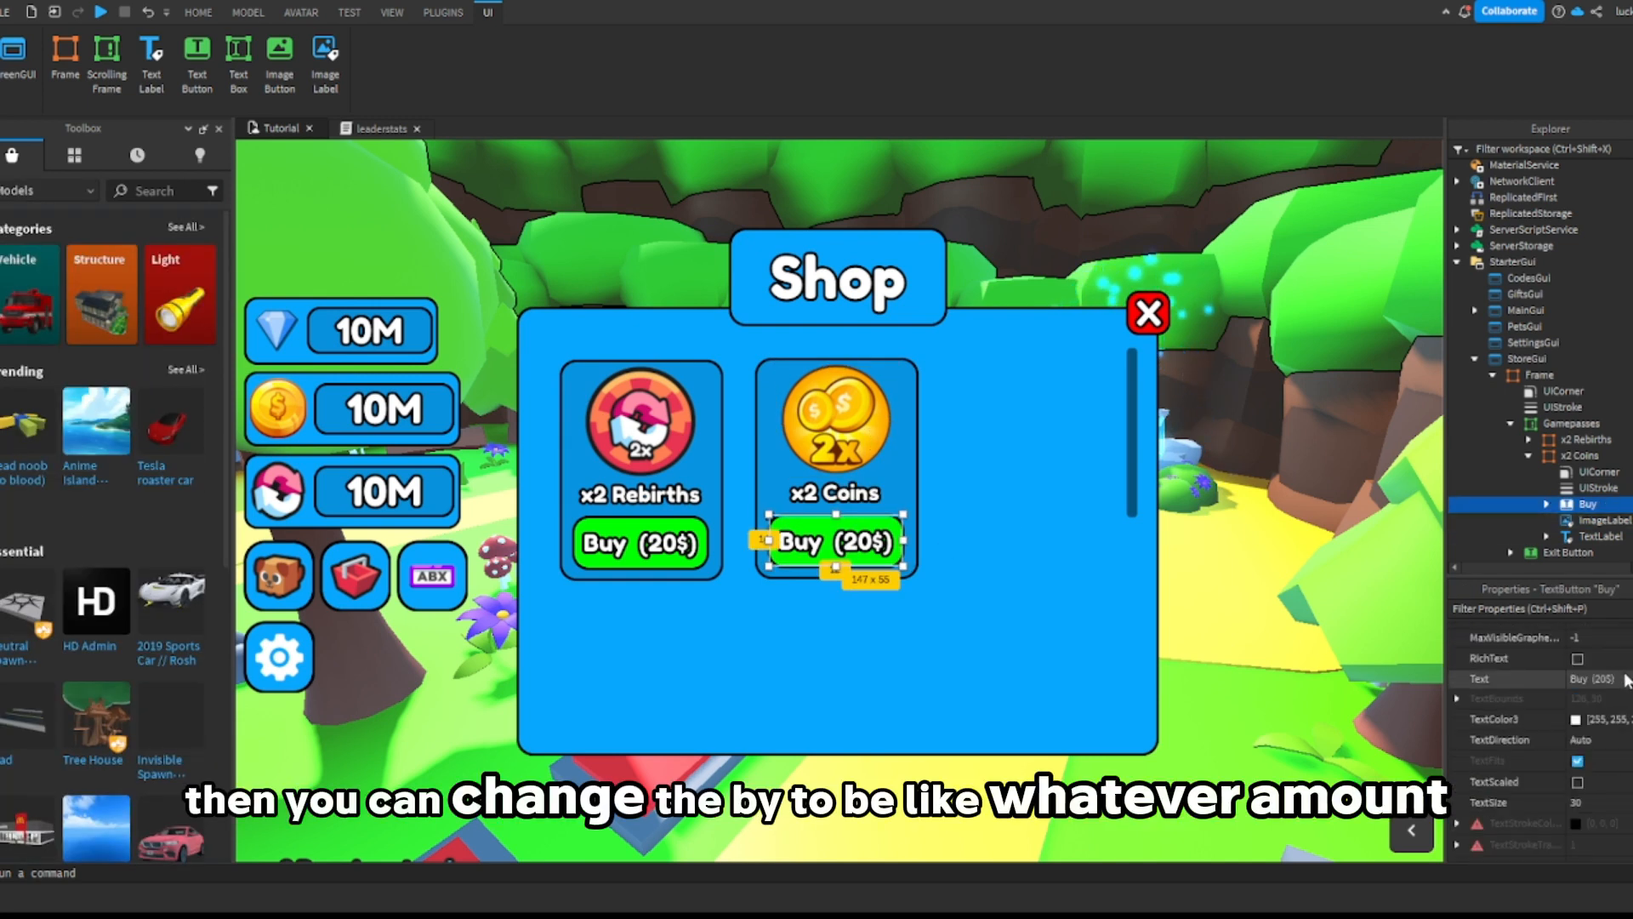
pyautogui.click(1607, 679)
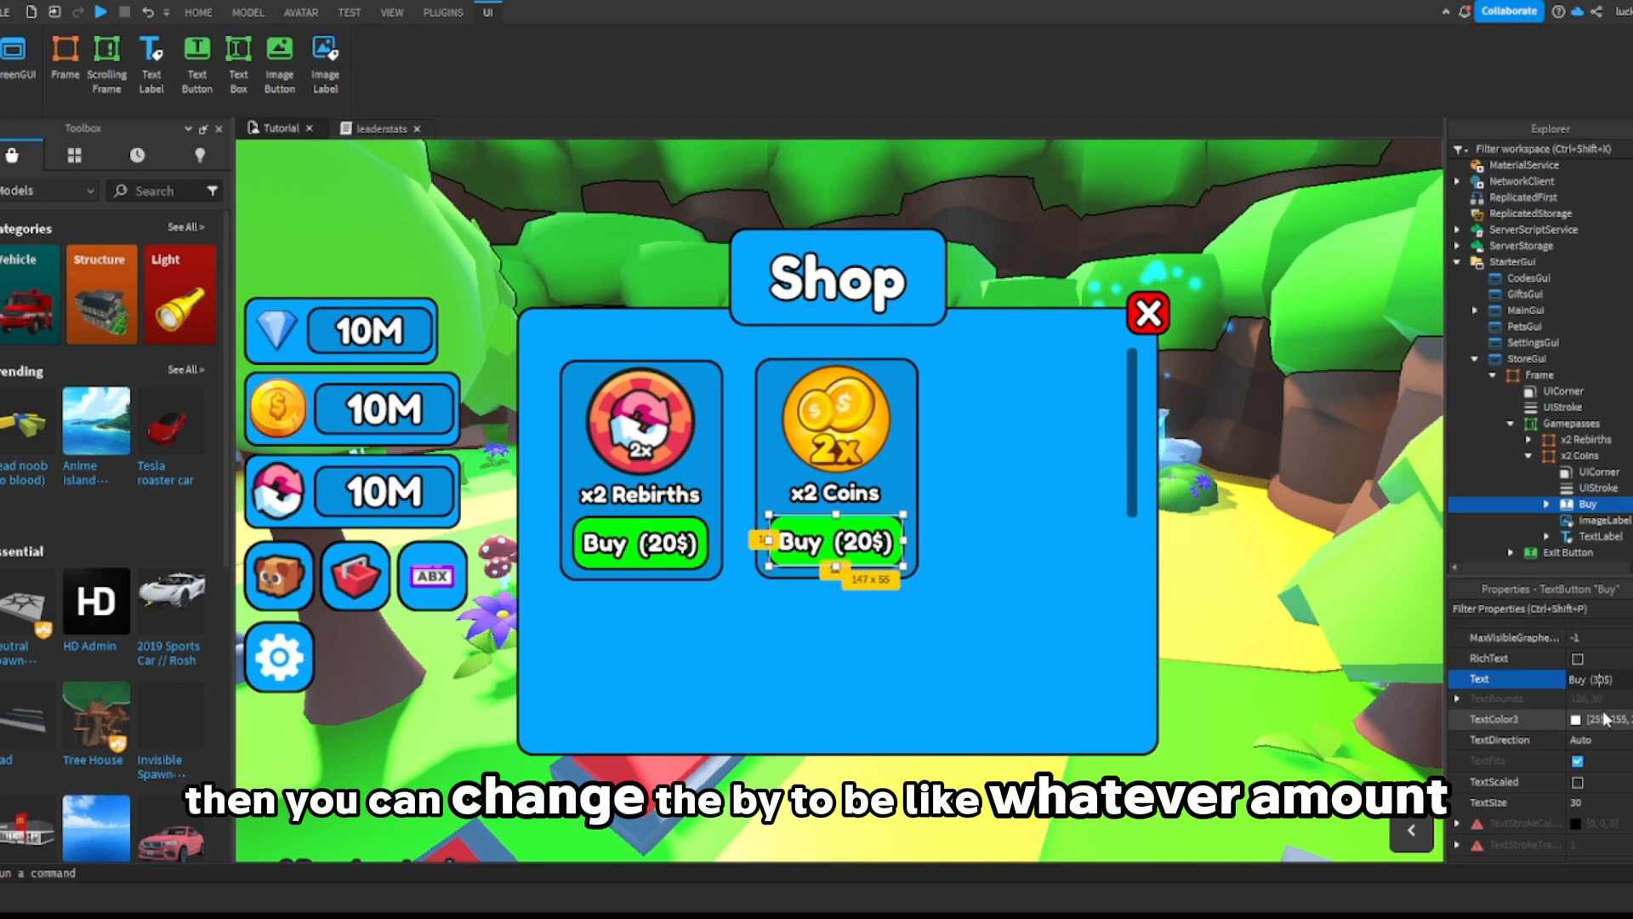
pyautogui.press('Return')
# Step: Set Id to 645271430 in the x2 Coins Buy button's Buy Gamepass script, then close the script and collapse Buy
pyautogui.click(1546, 503)
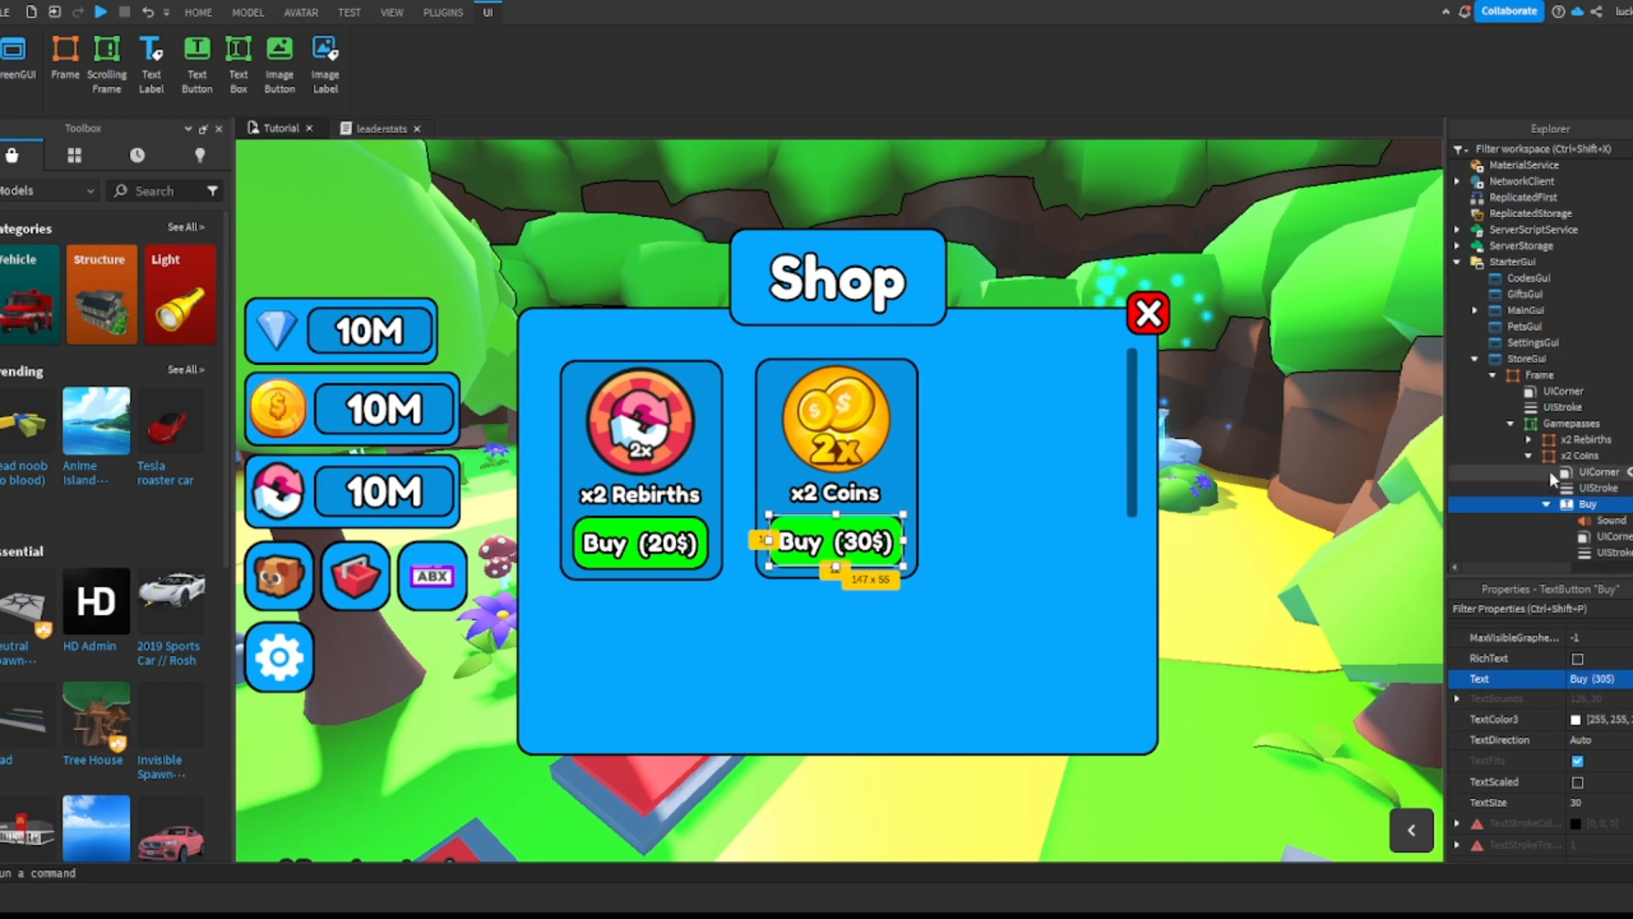
pyautogui.scroll(-2, 1545, 466)
pyautogui.doubleClick(1562, 491)
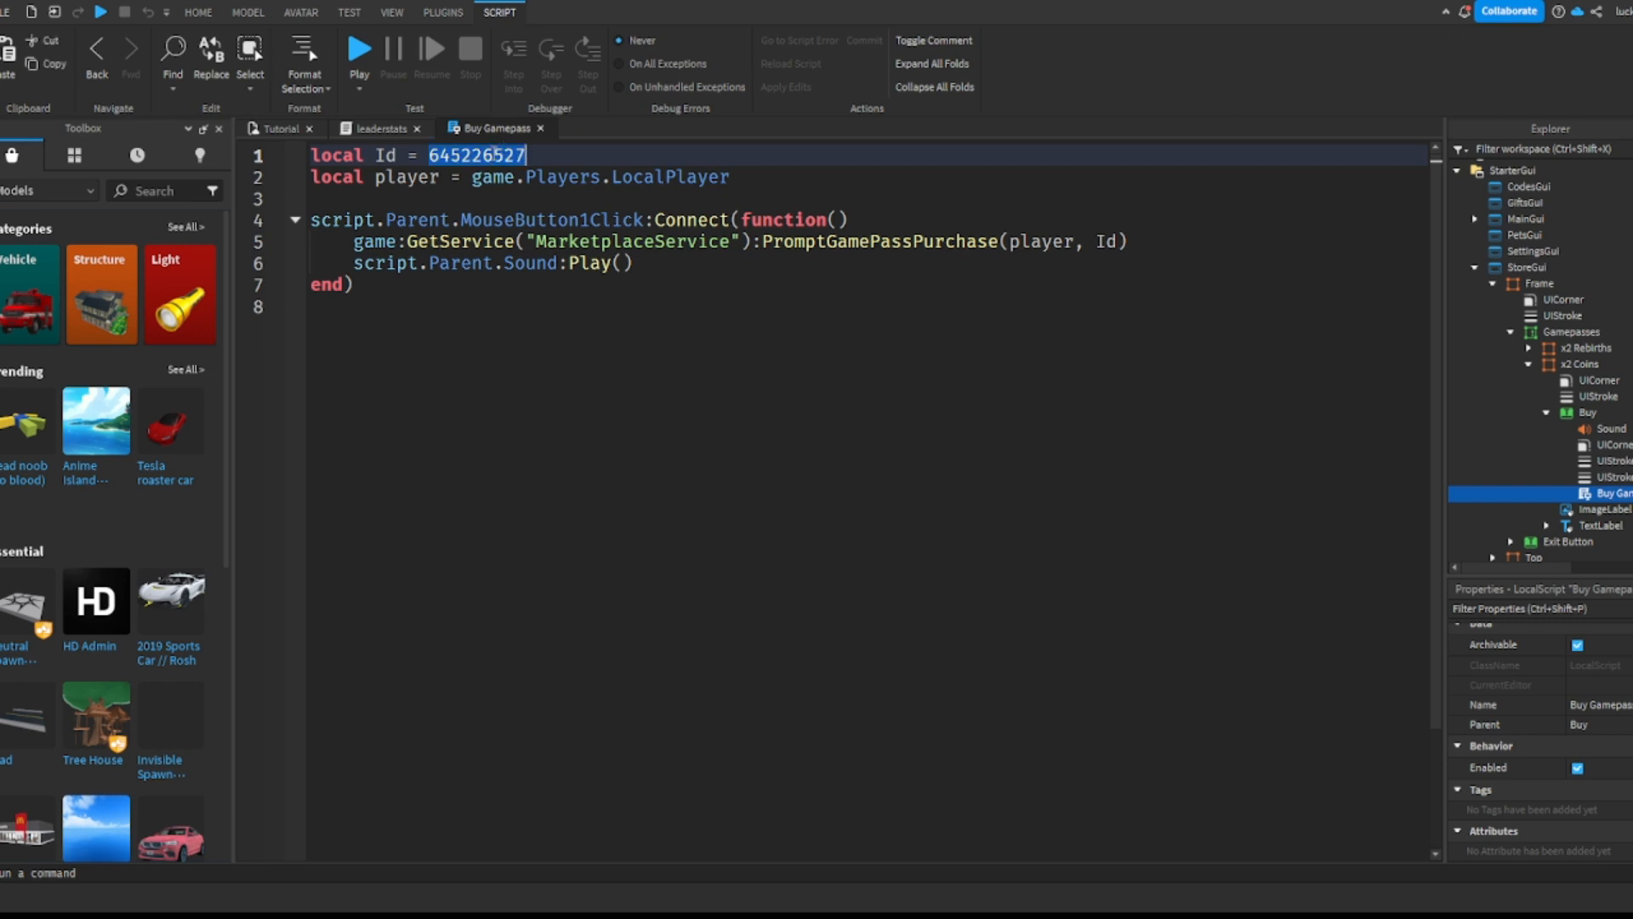
pyautogui.press('BackSpace')
pyautogui.write('645271430')
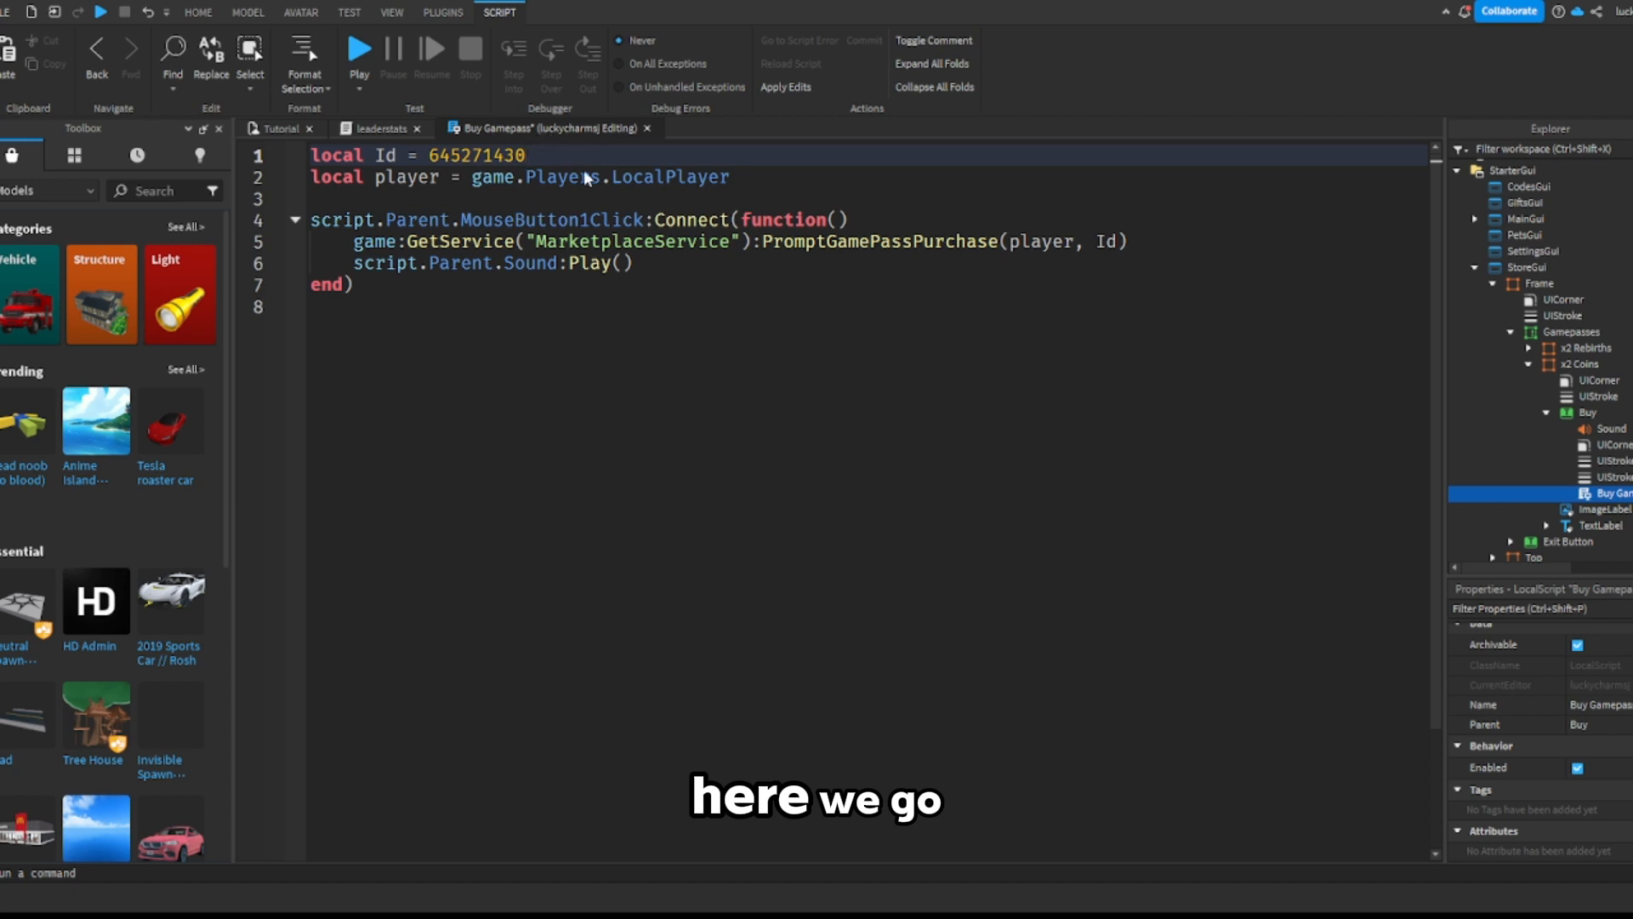
pyautogui.click(648, 128)
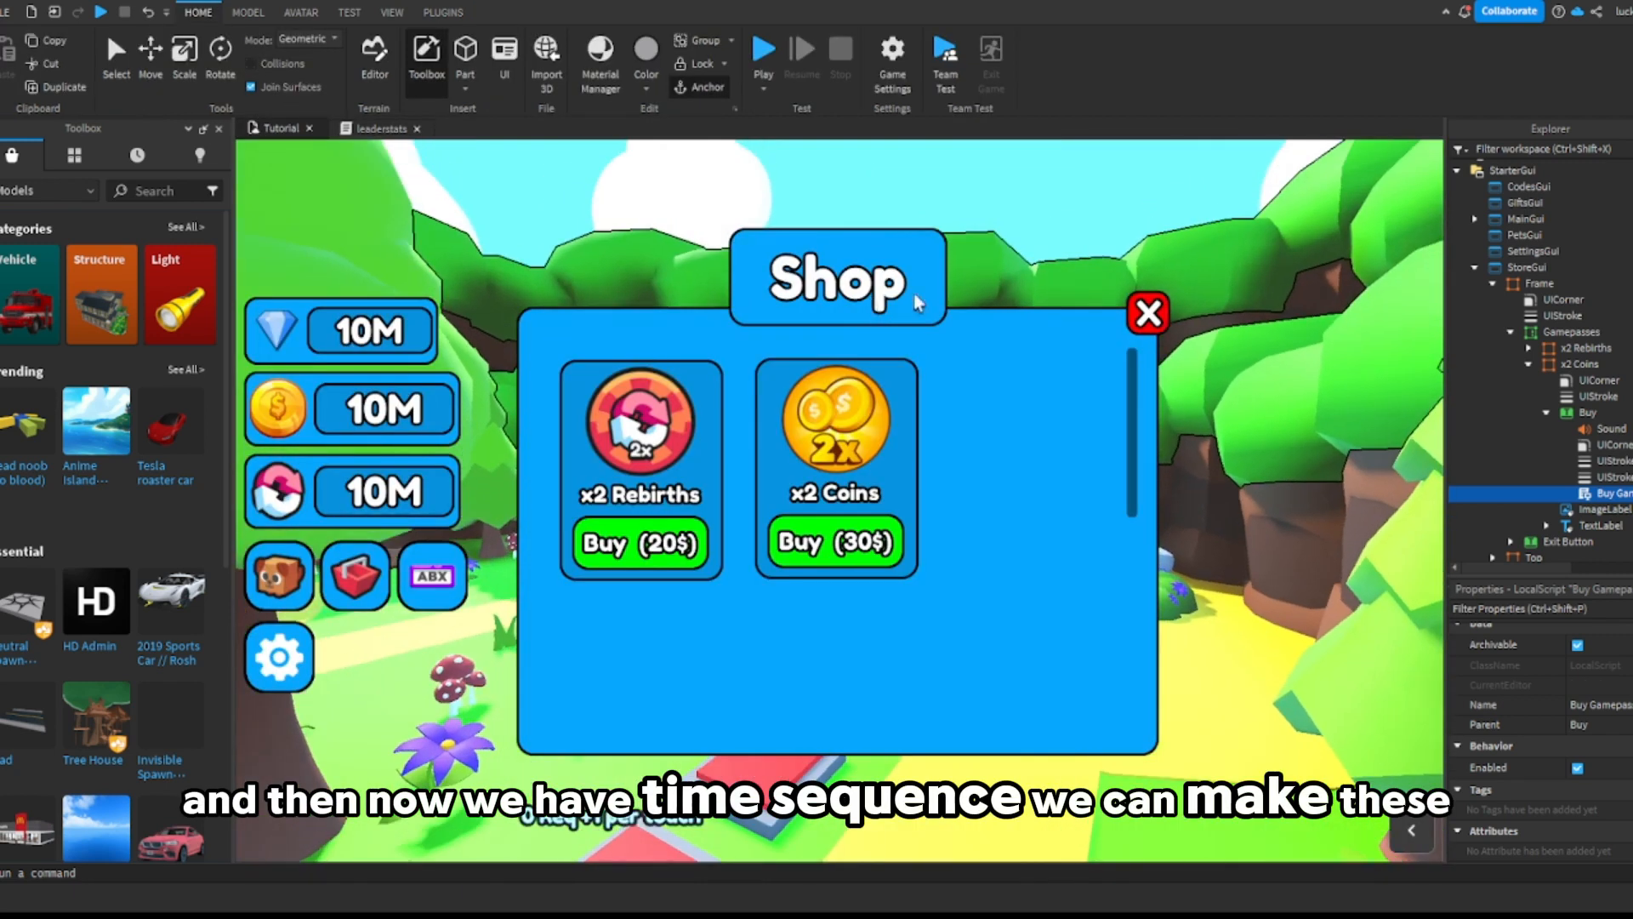
pyautogui.click(1546, 413)
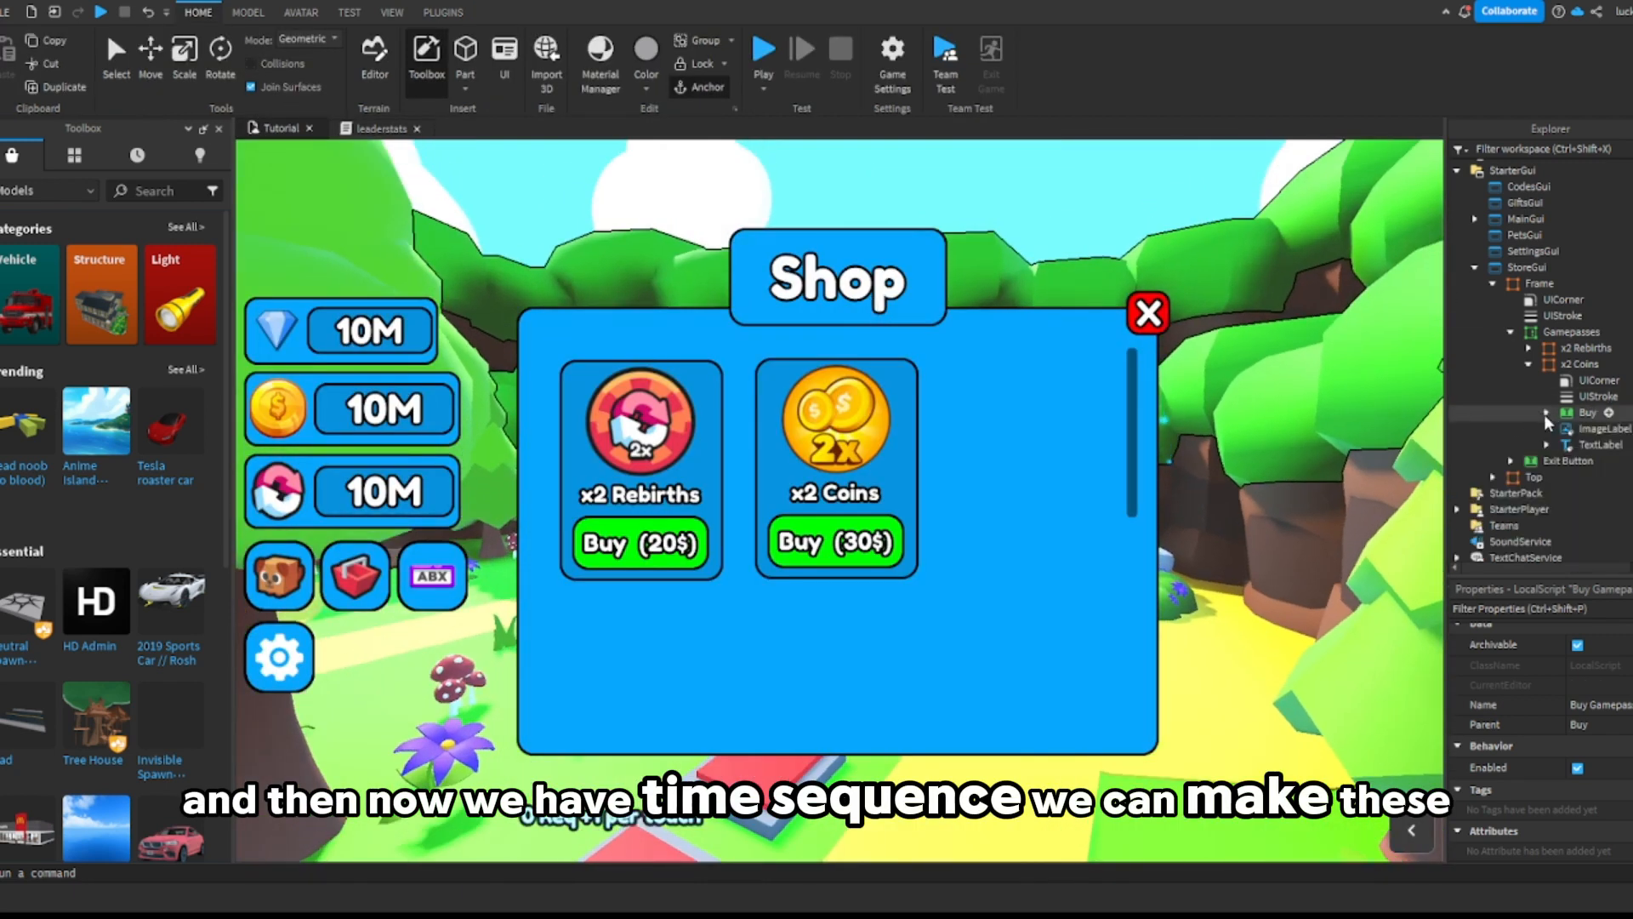
# Step: Collapse the StoreGui's nested game pass entries and make its Frame and Top not visible
pyautogui.click(1529, 365)
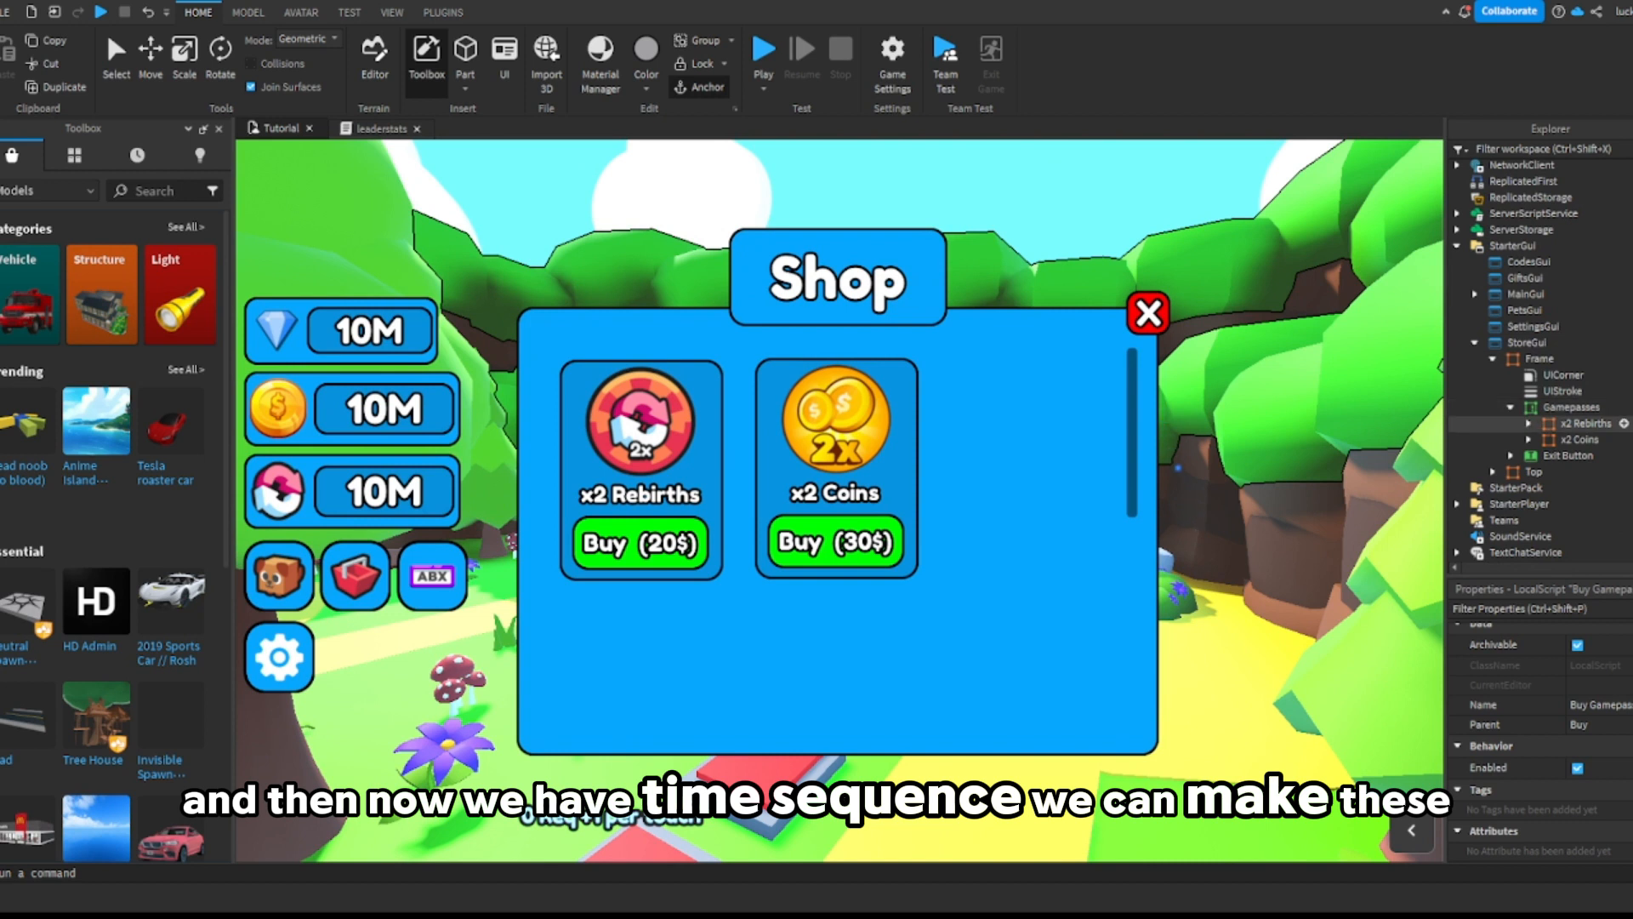
pyautogui.click(1586, 422)
pyautogui.keyDown('shift'); pyautogui.click(1580, 439); pyautogui.keyUp('shift')
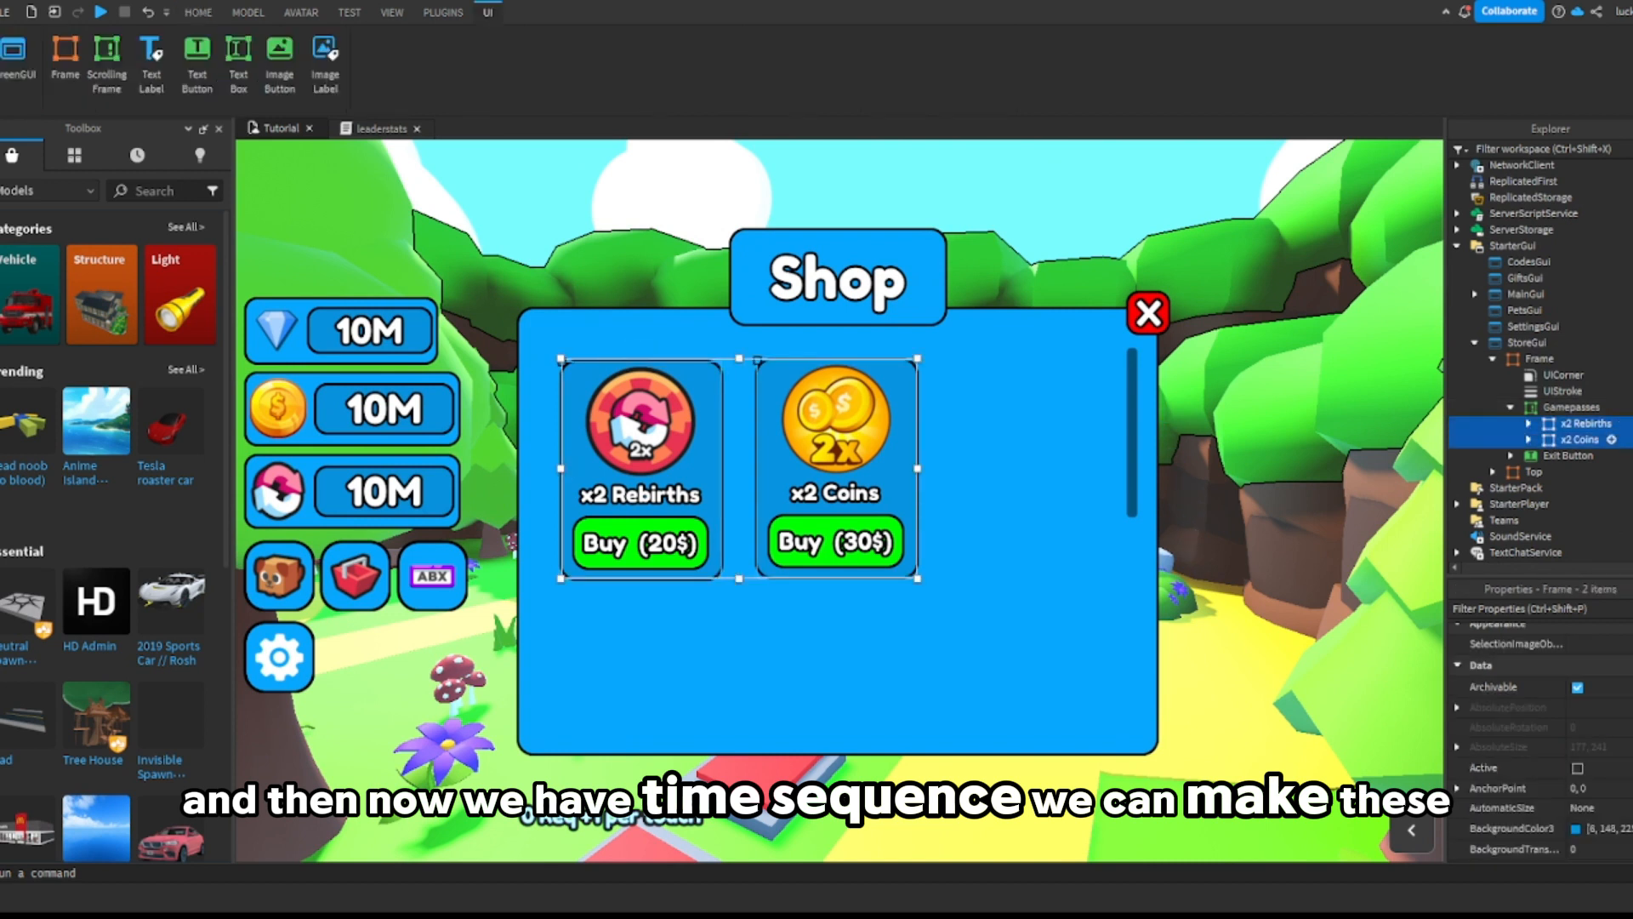
pyautogui.click(1510, 408)
pyautogui.click(1493, 392)
pyautogui.moveTo(1602, 450); pyautogui.dragTo(1595, 470)
pyautogui.scroll(-5, 1554, 736)
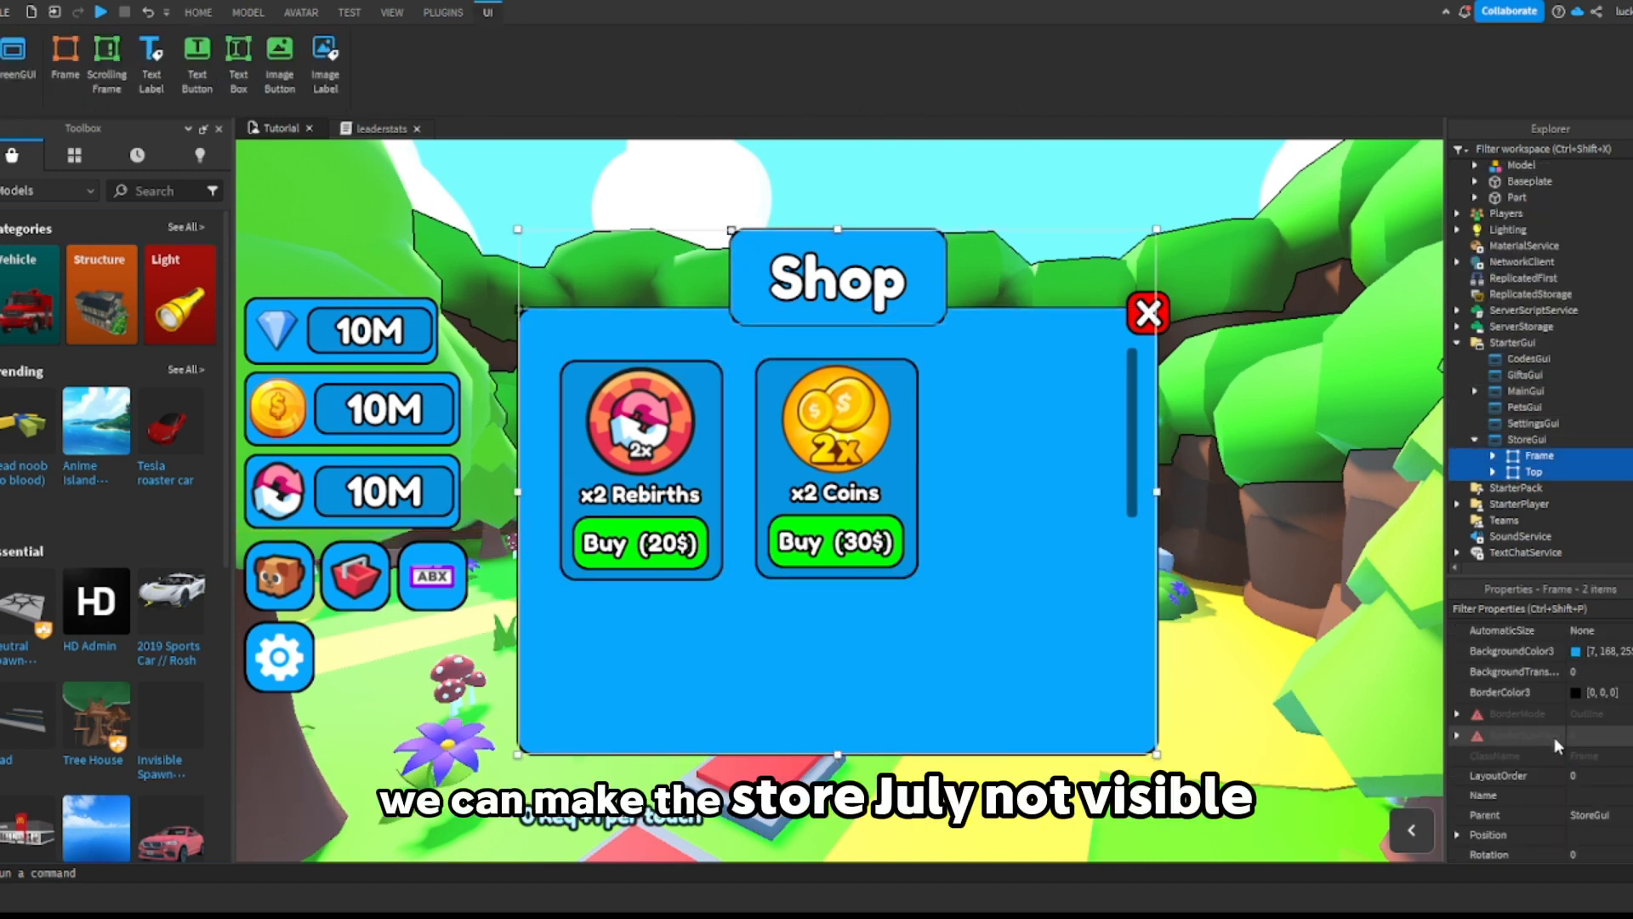
pyautogui.click(1578, 698)
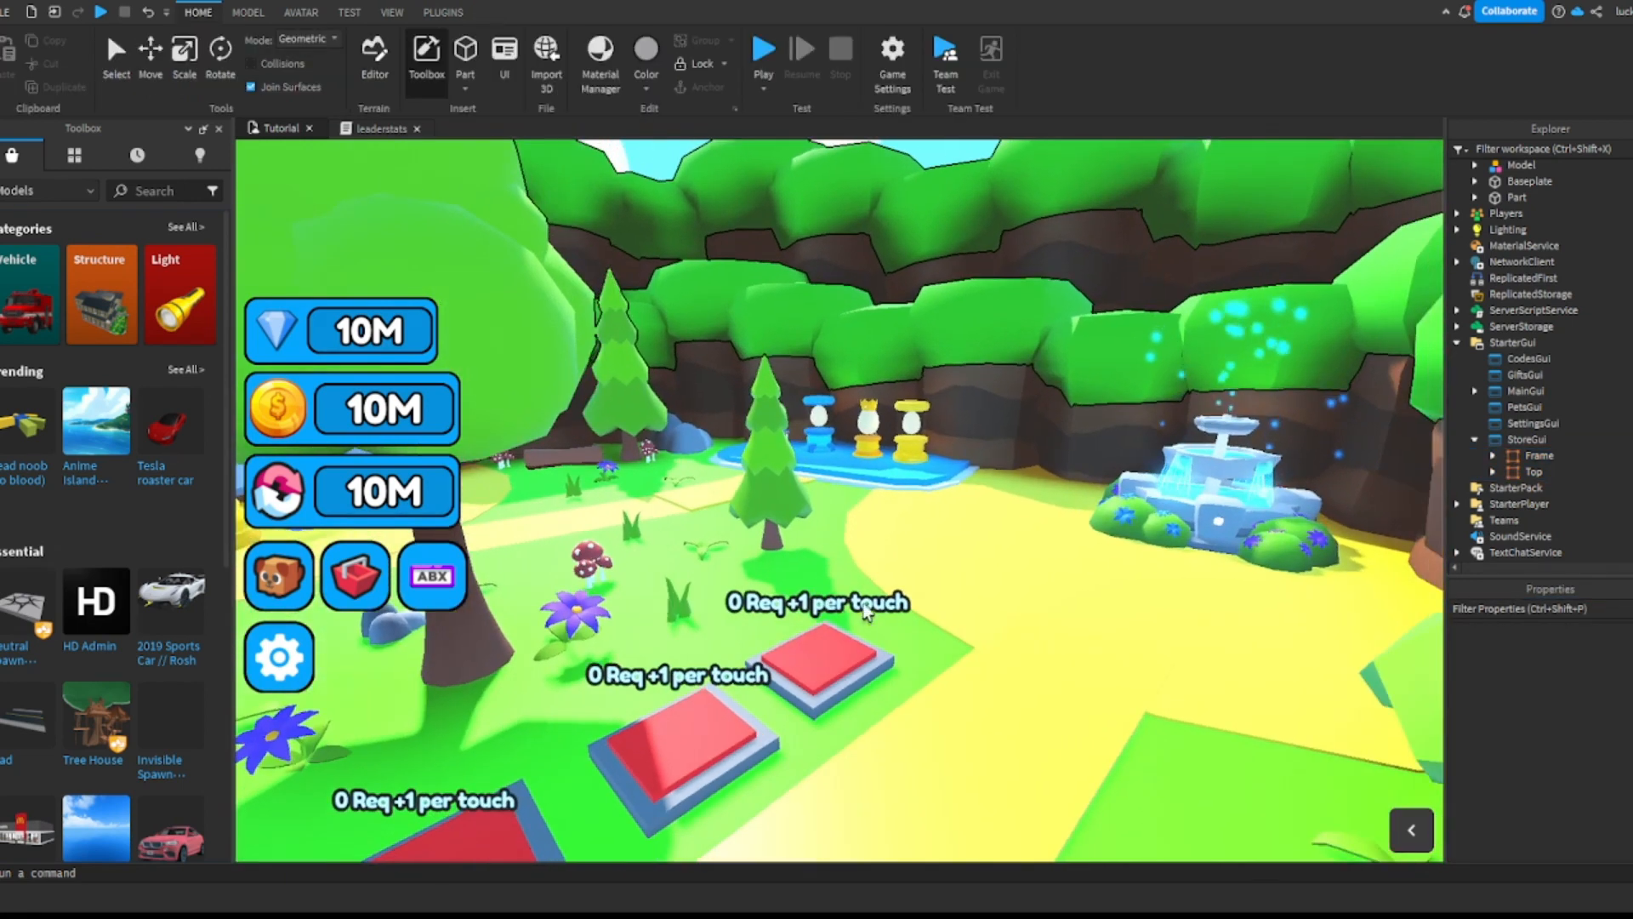
# Step: Select coin button 1 in the Buttons folder and open the script inside its HitPart
pyautogui.moveTo(866, 611); pyautogui.dragTo(873, 587, button='right')
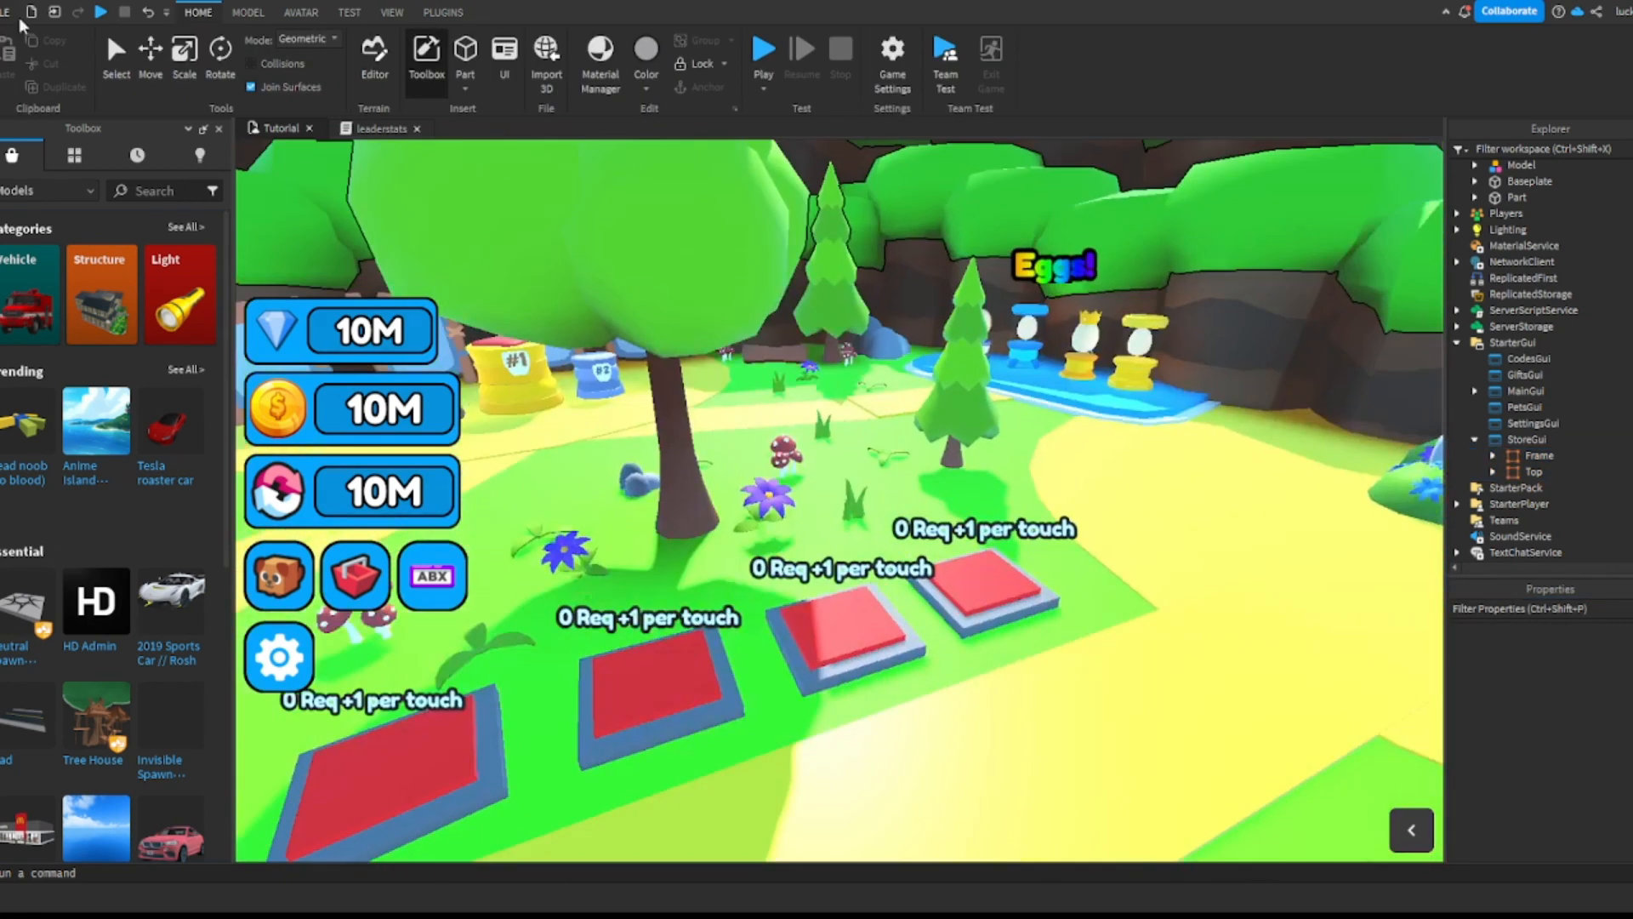
pyautogui.click(109, 56)
pyautogui.moveTo(953, 392); pyautogui.dragTo(941, 411, button='right')
pyautogui.click(942, 411)
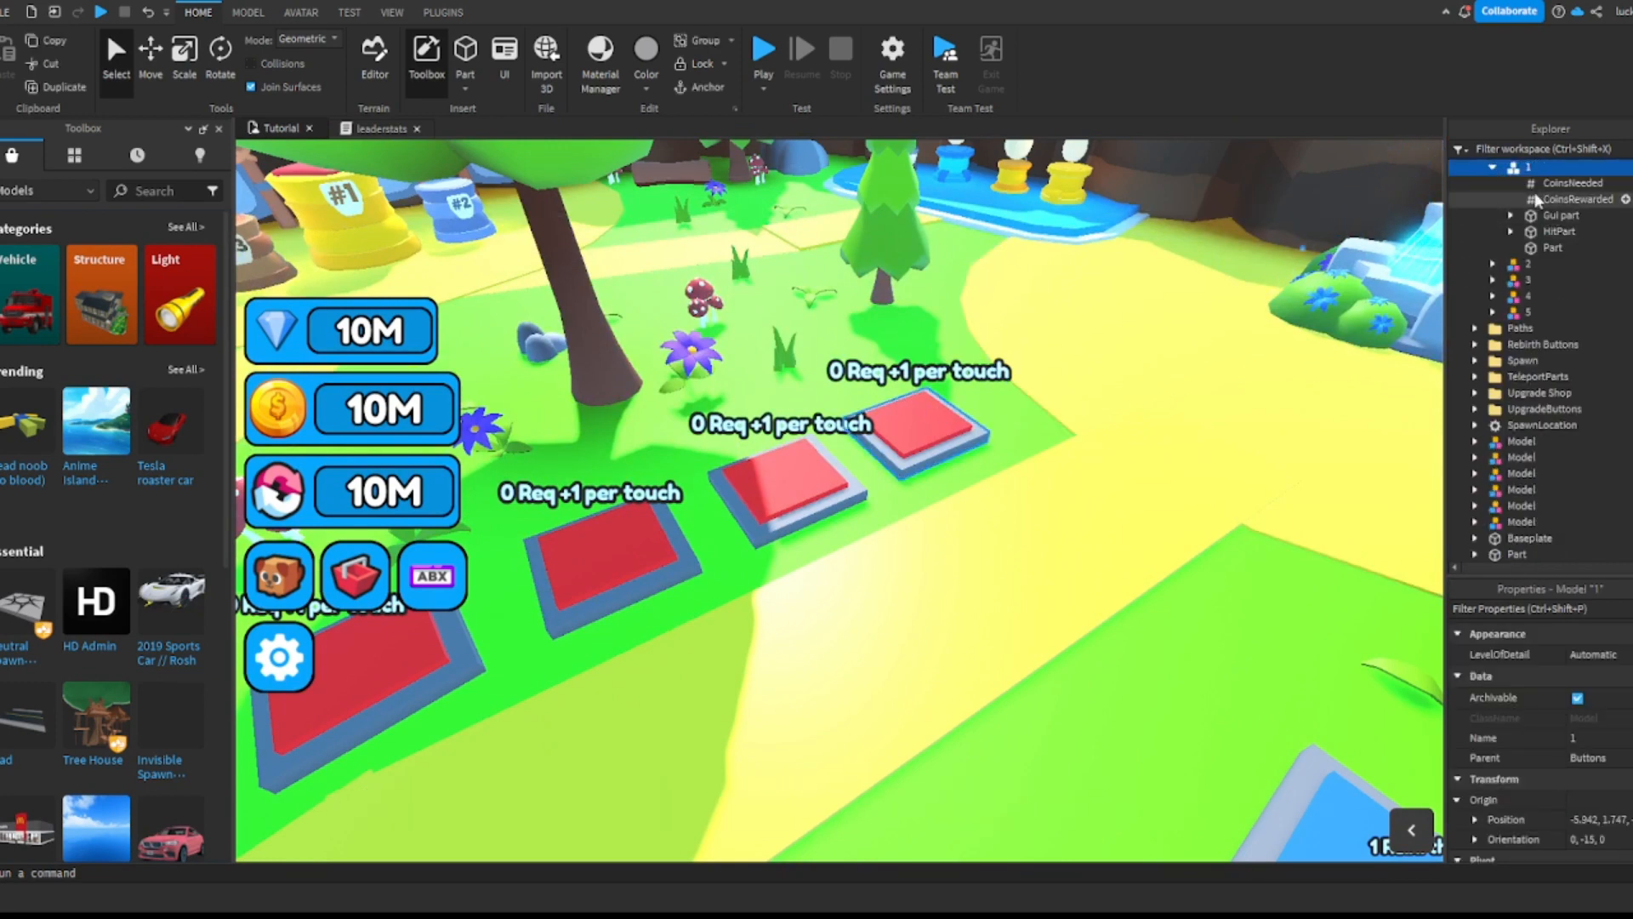
pyautogui.click(1511, 232)
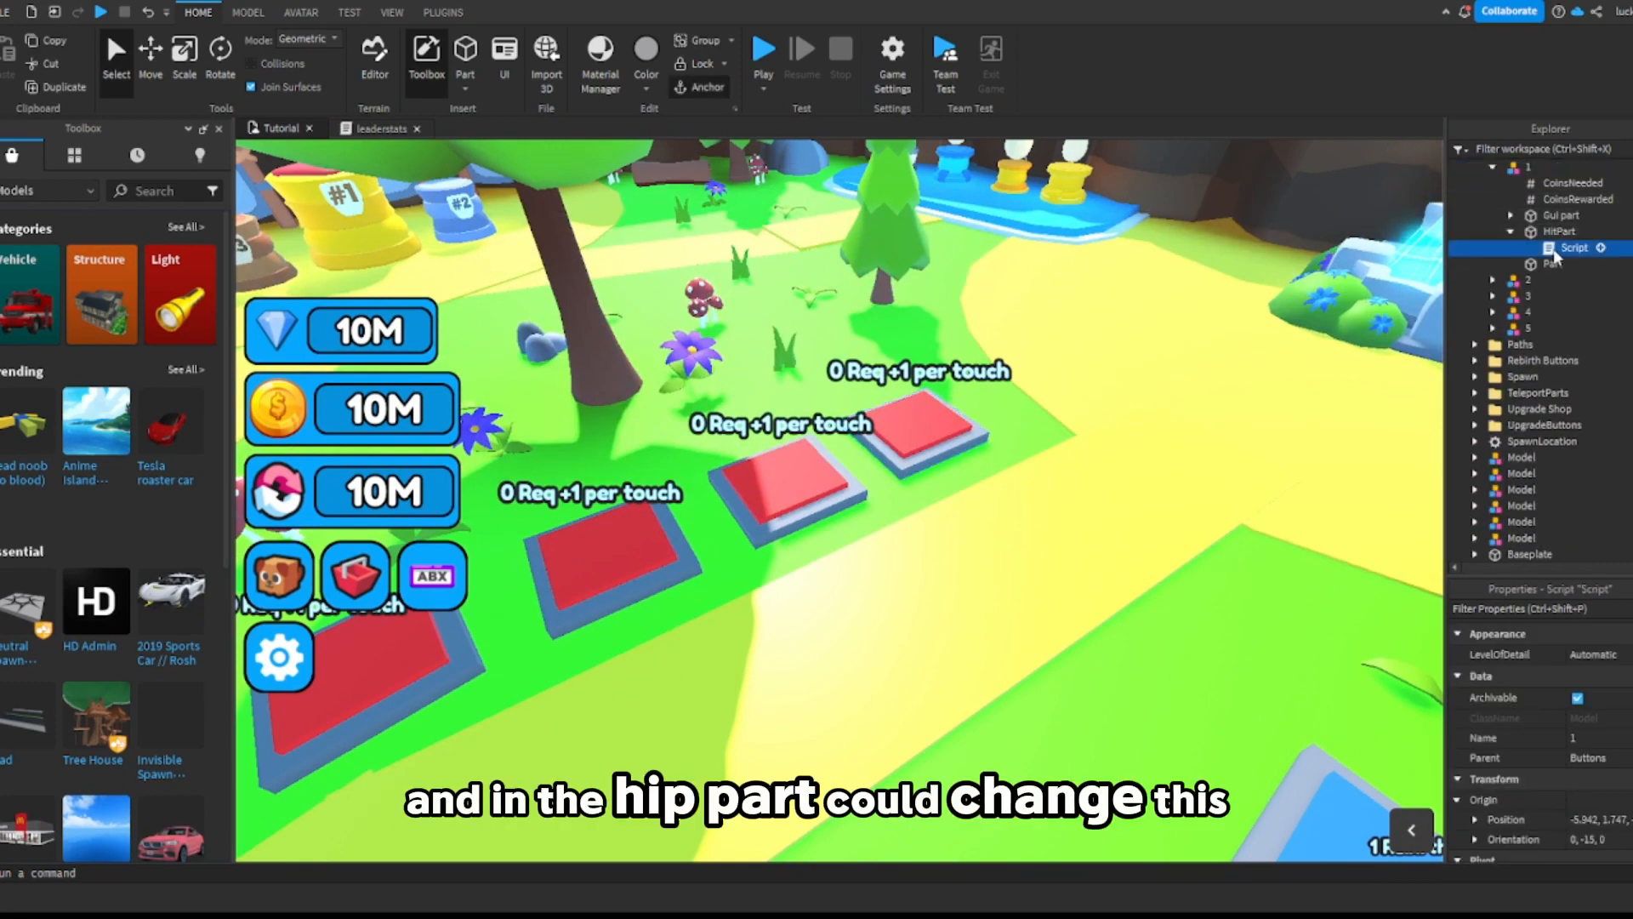
pyautogui.doubleClick(1574, 248)
pyautogui.scroll(2, 1494, 262)
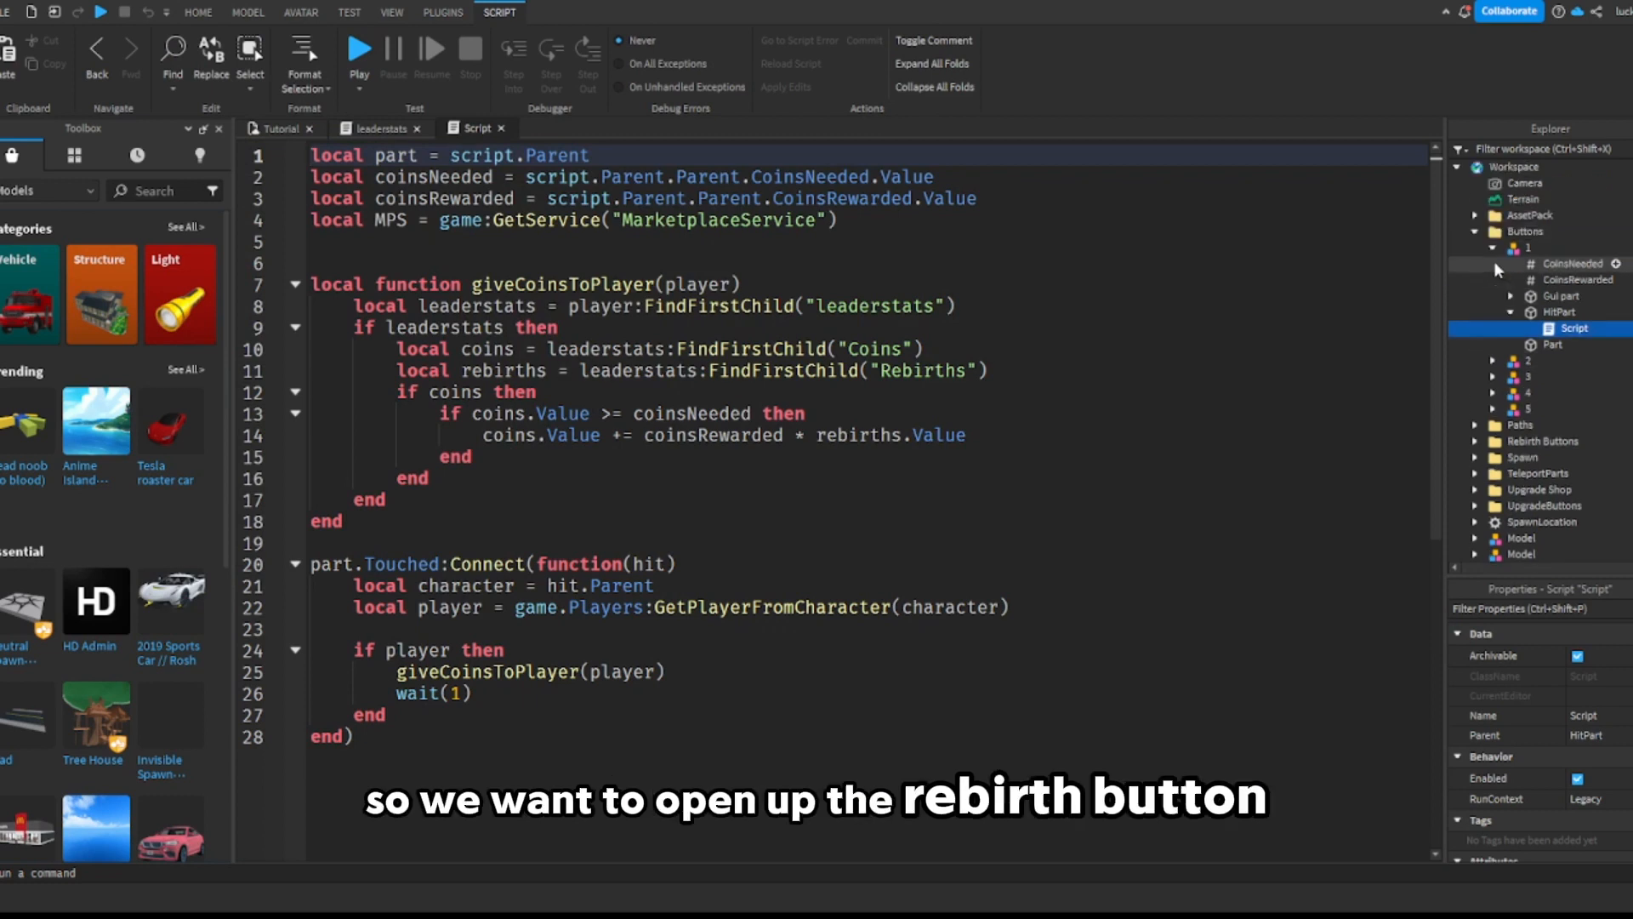
# Step: Copy the MPS:UserOwnsGamePassAsync if-line from Rebirth Button 1's HitPart script and close that script
pyautogui.click(1474, 442)
pyautogui.scroll(-3, 1481, 426)
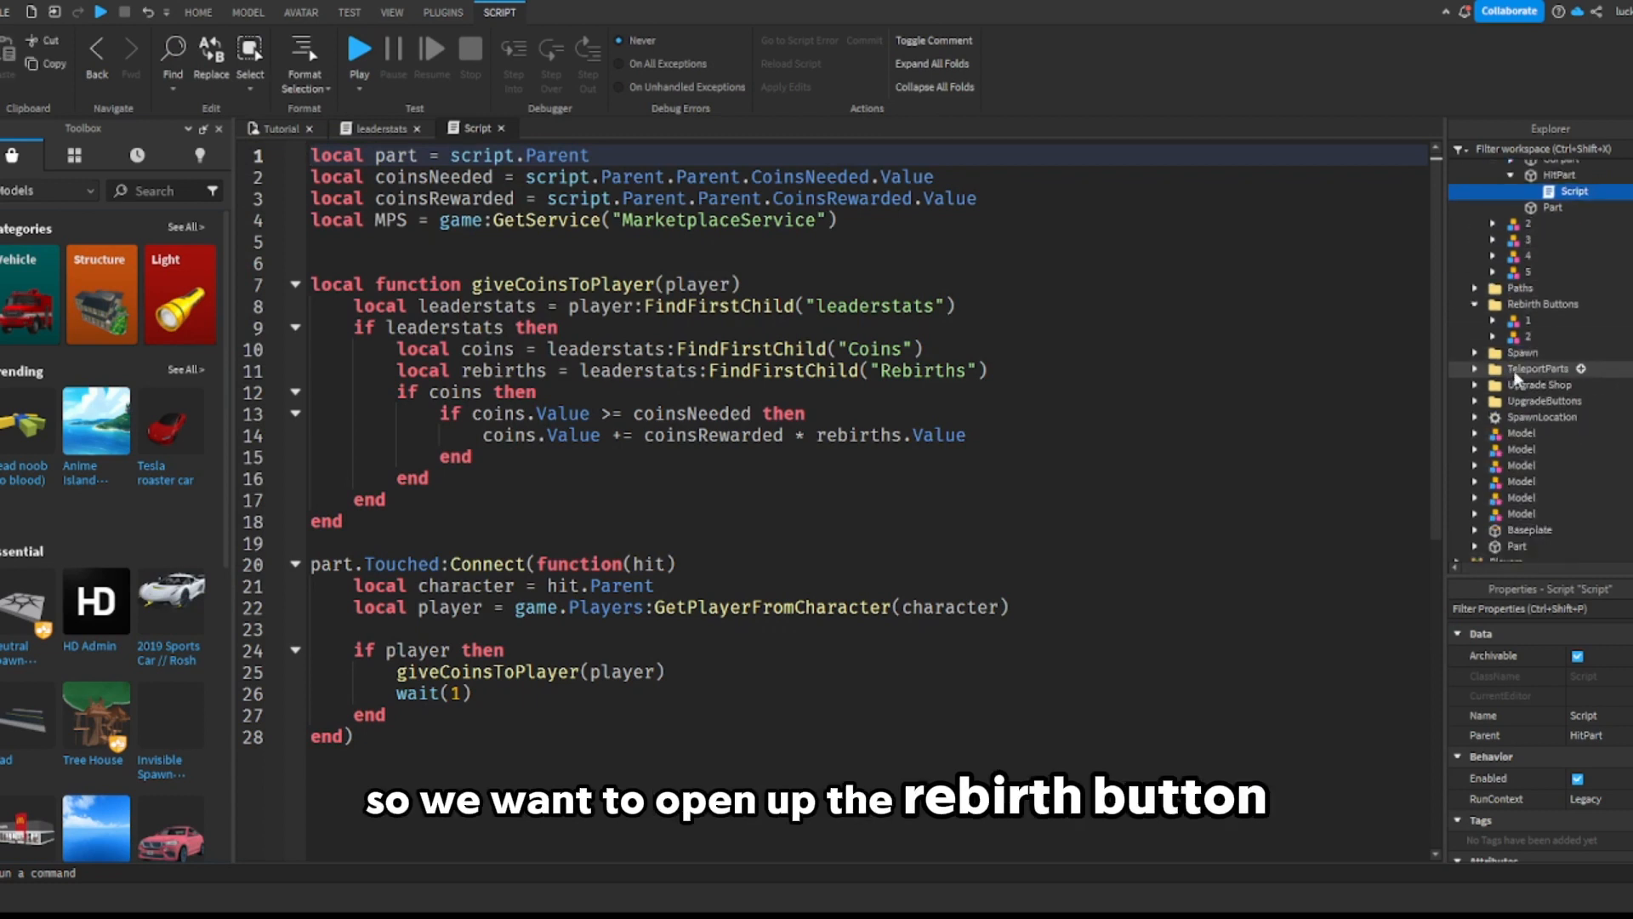
pyautogui.click(1511, 352)
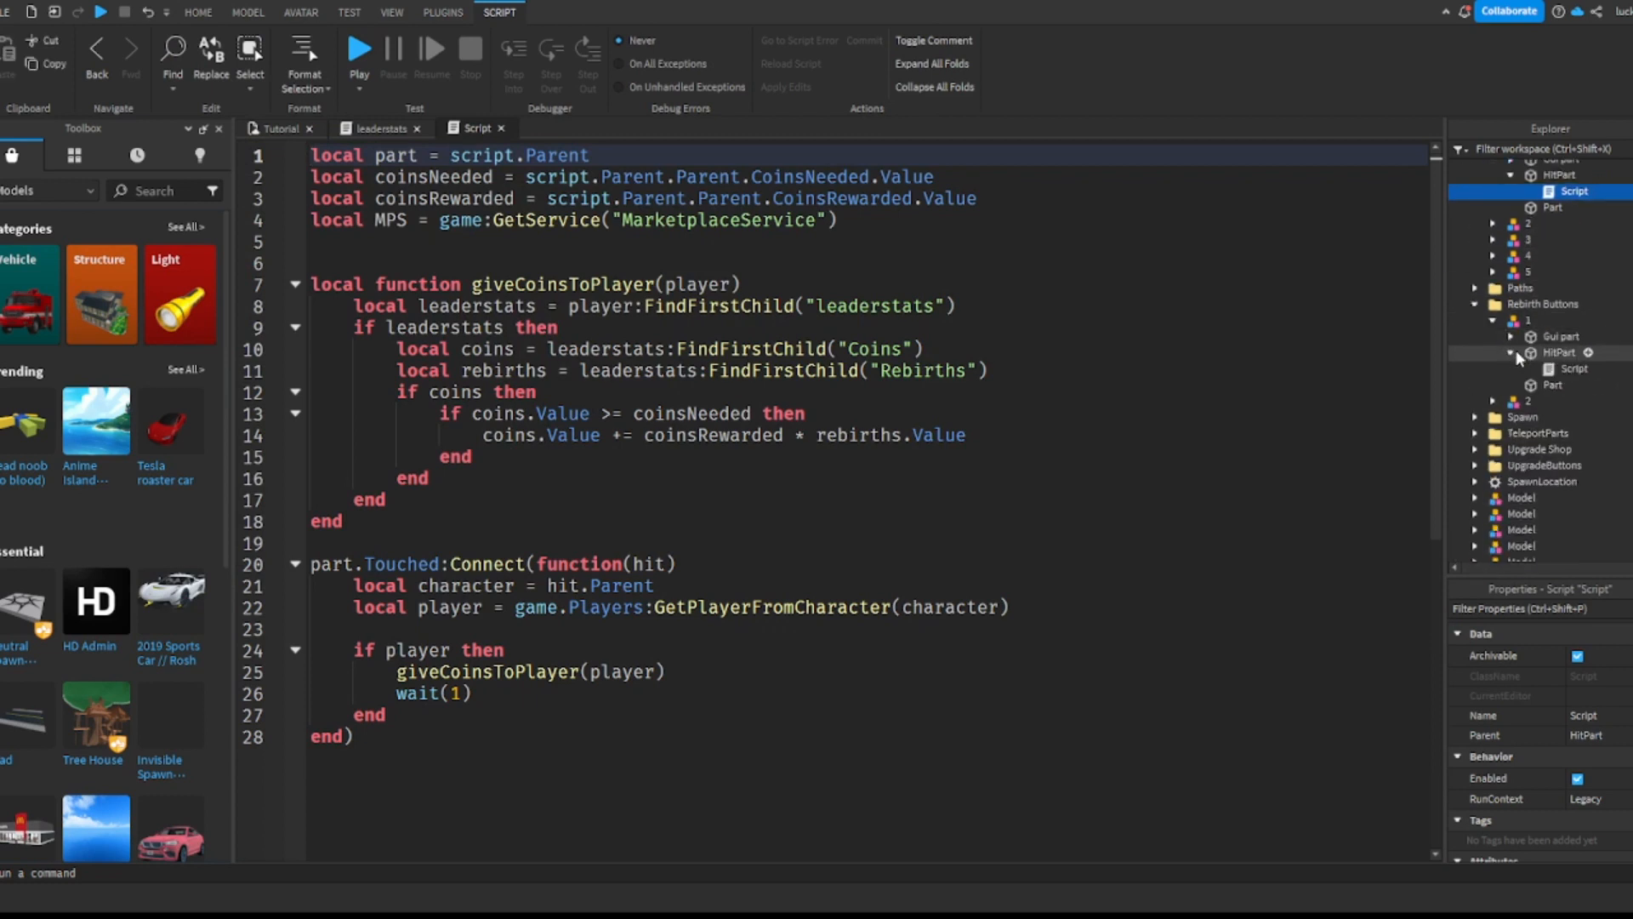
pyautogui.doubleClick(1574, 368)
pyautogui.moveTo(483, 541); pyautogui.dragTo(1145, 542)
pyautogui.hotkey('ctrl', 'c')
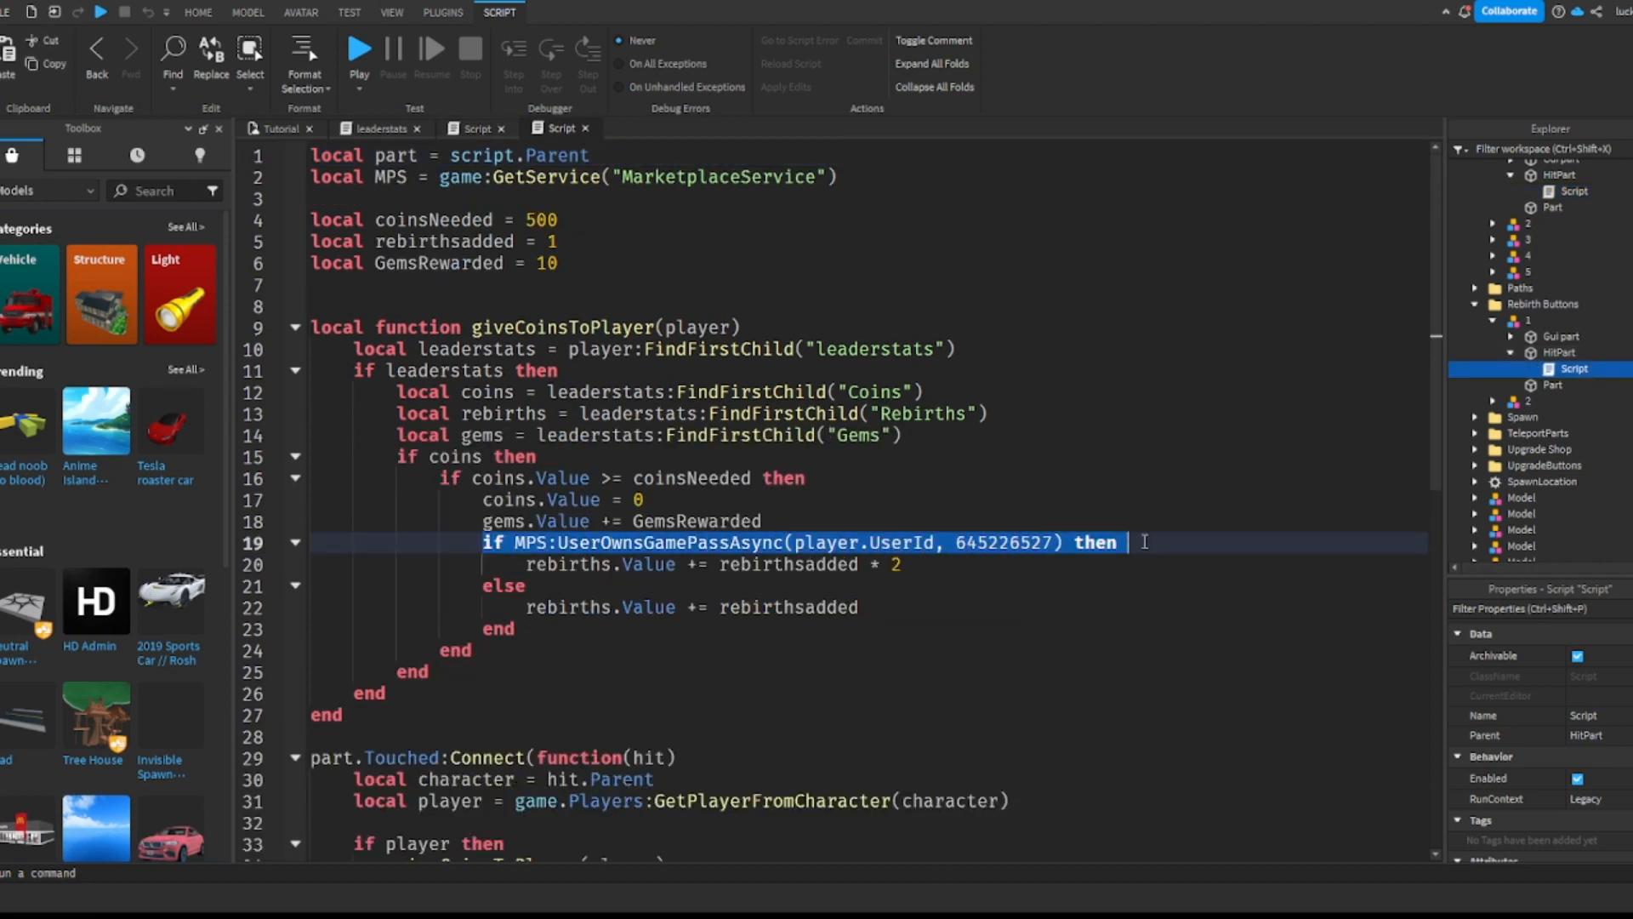
pyautogui.click(584, 128)
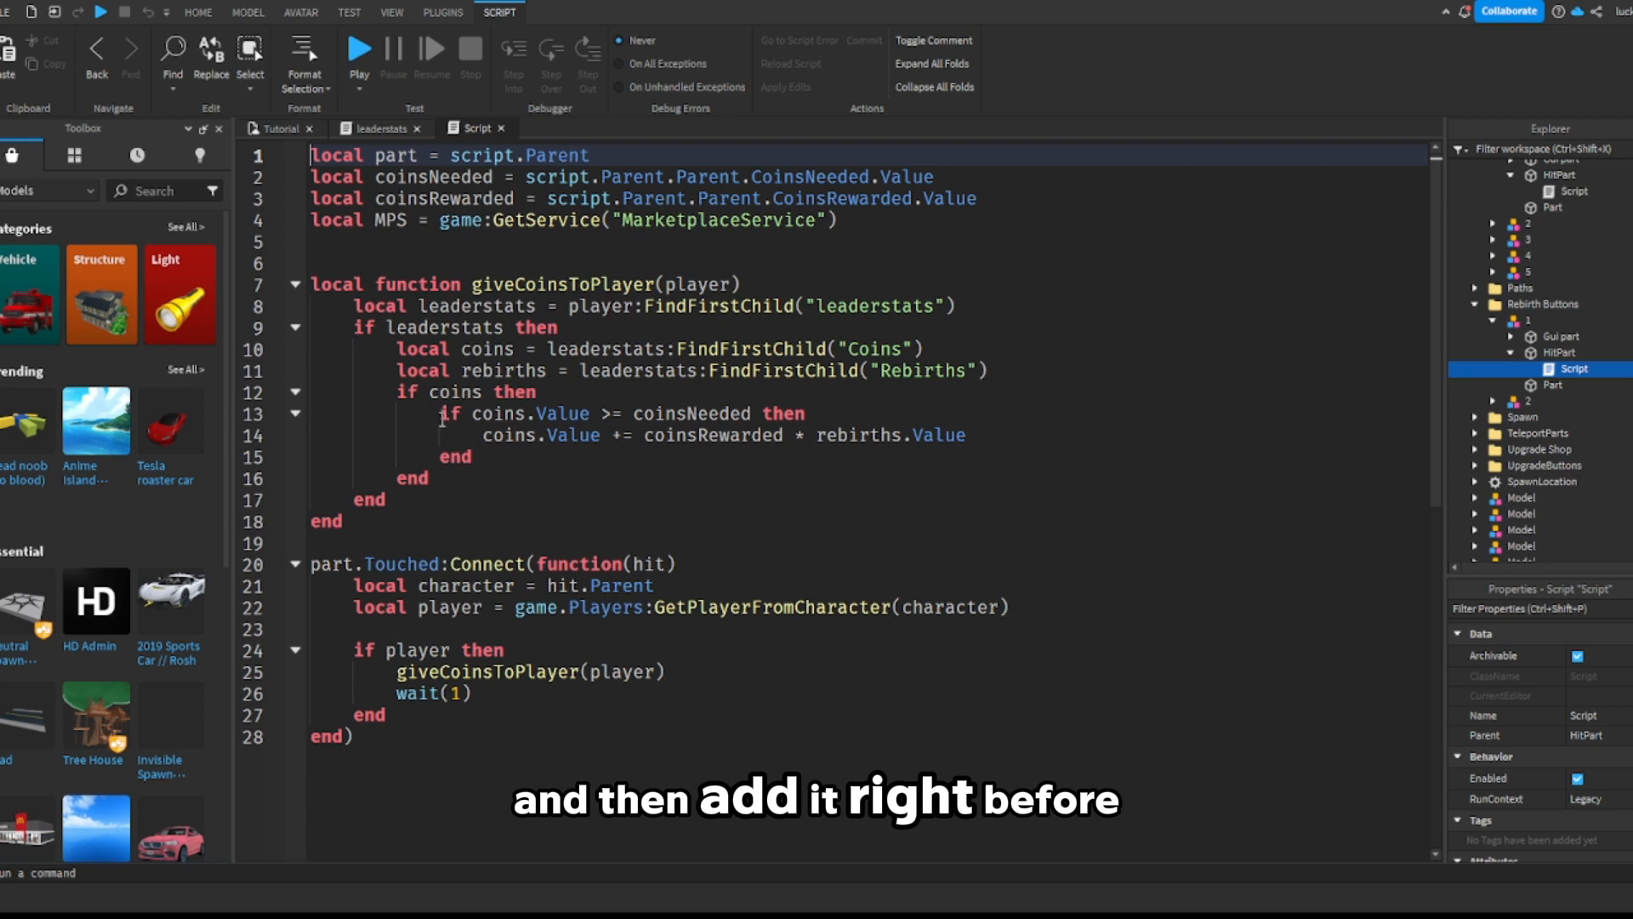
# Step: Insert the copied game pass check inside the coinsNeeded condition and add an else before the existing coins.Value line
pyautogui.click(851, 413)
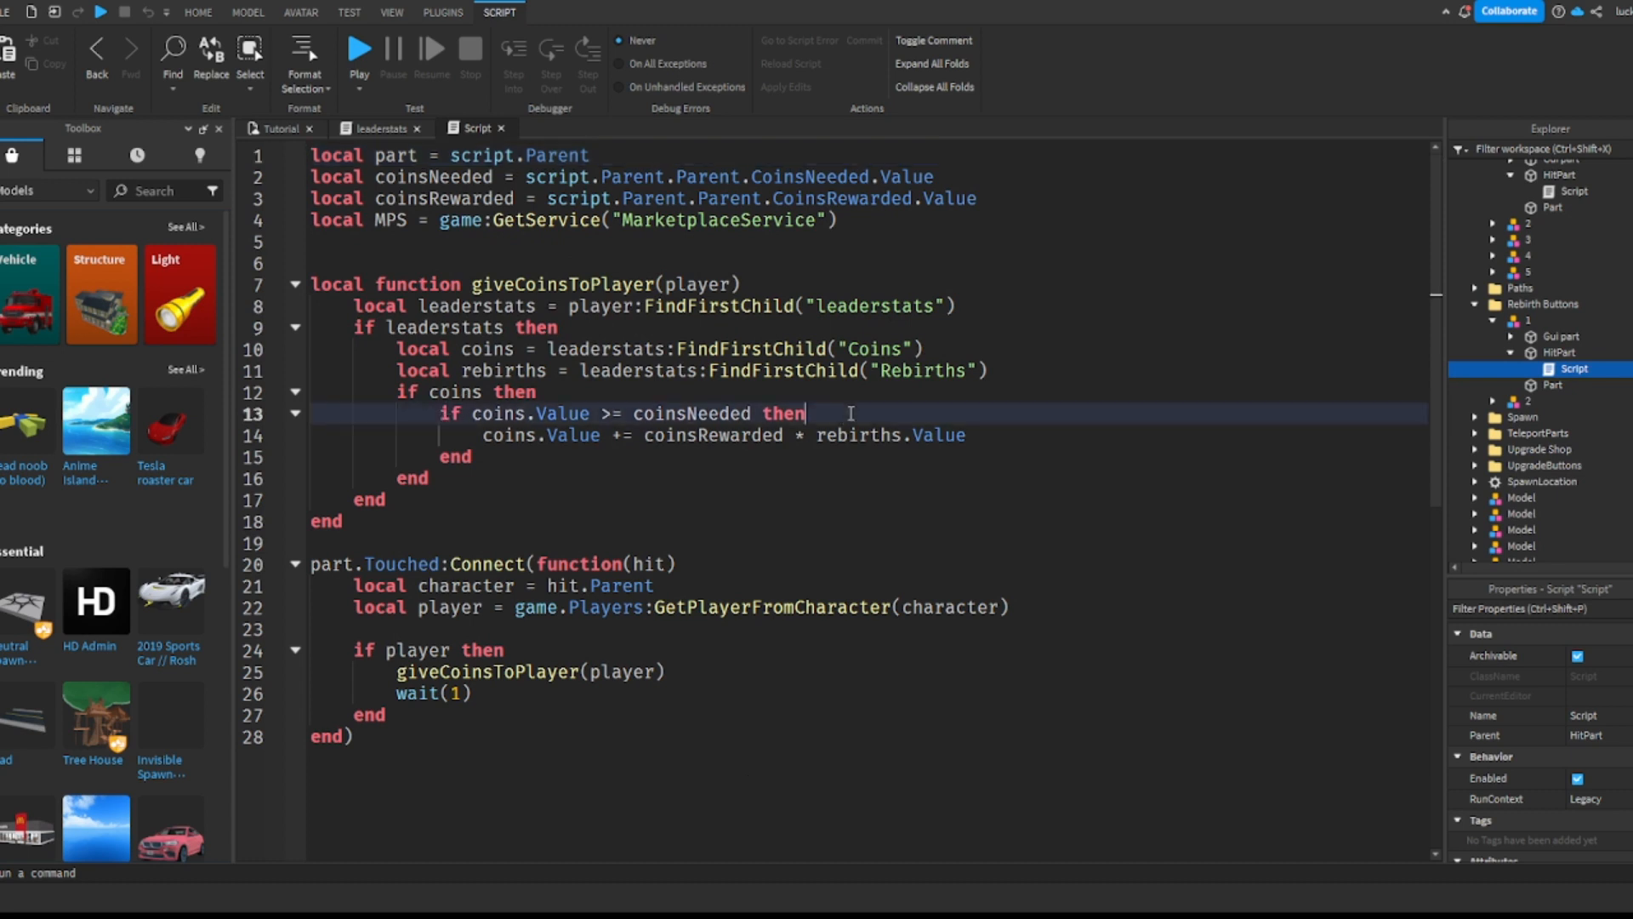
pyautogui.press('Return')
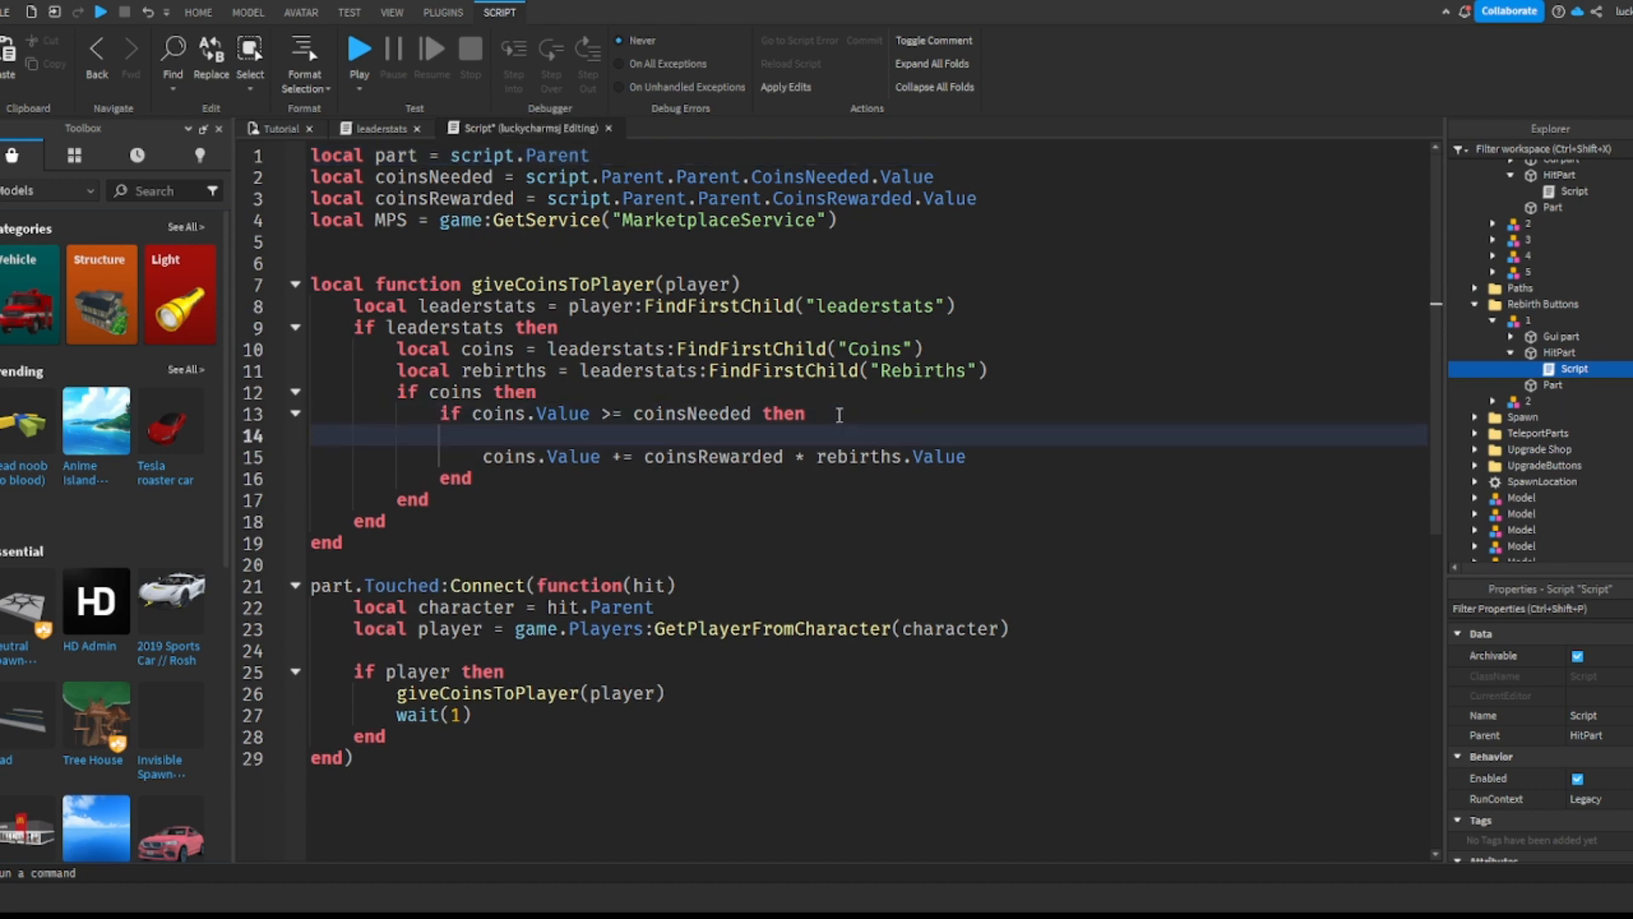
pyautogui.hotkey('ctrl', 'v')
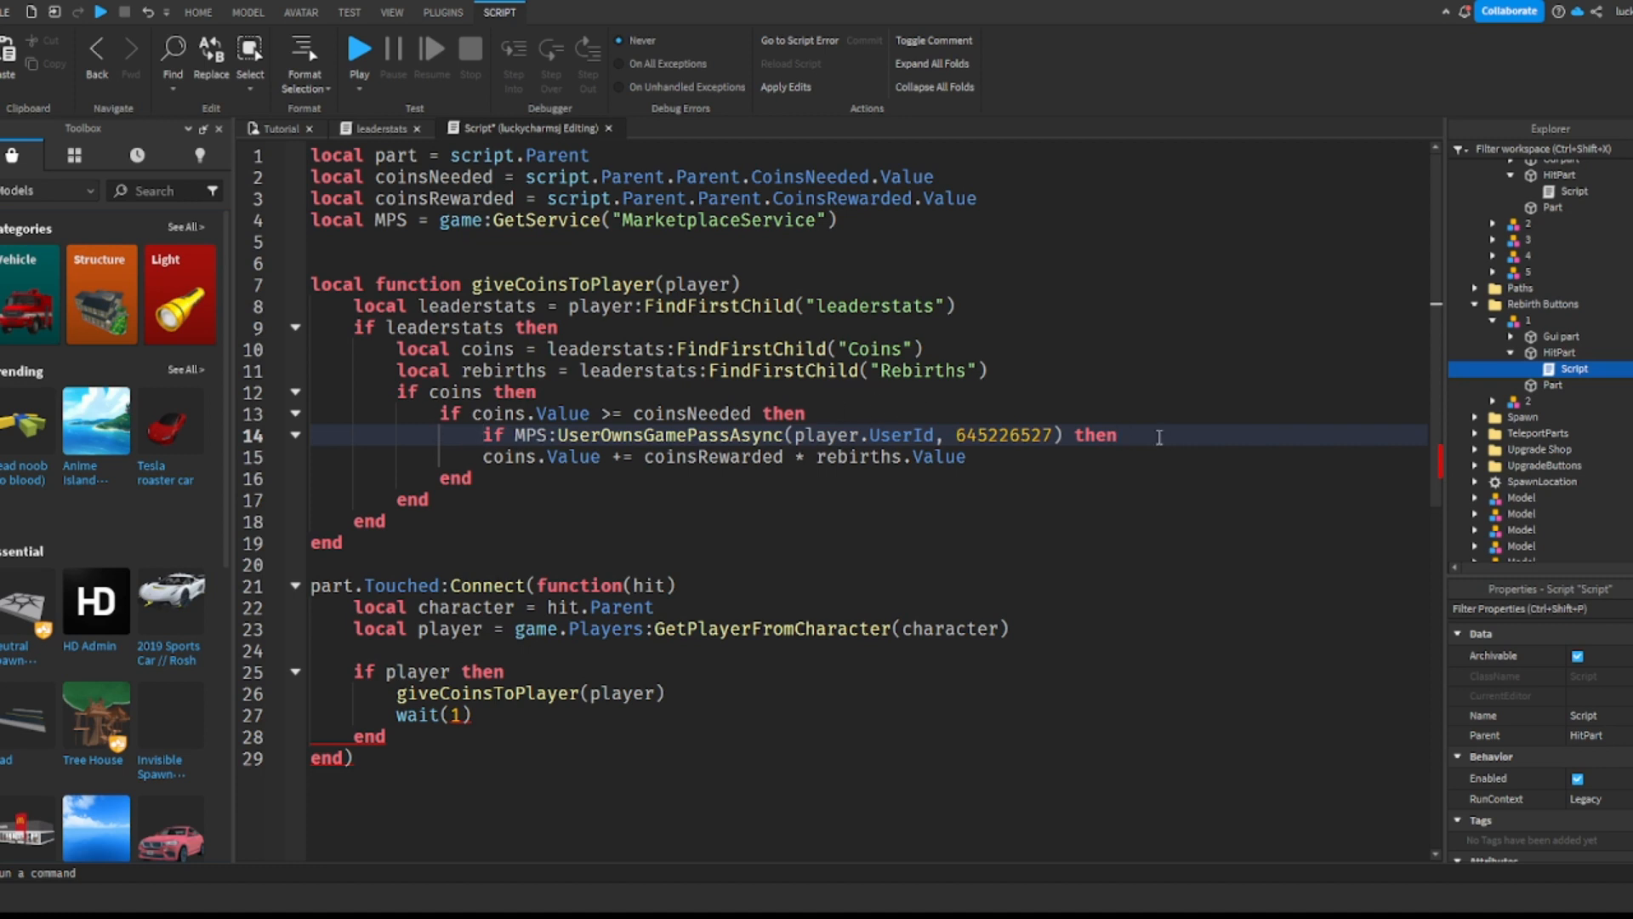
pyautogui.press('Return')
pyautogui.moveTo(483, 500); pyautogui.dragTo(711, 500)
pyautogui.click(482, 499)
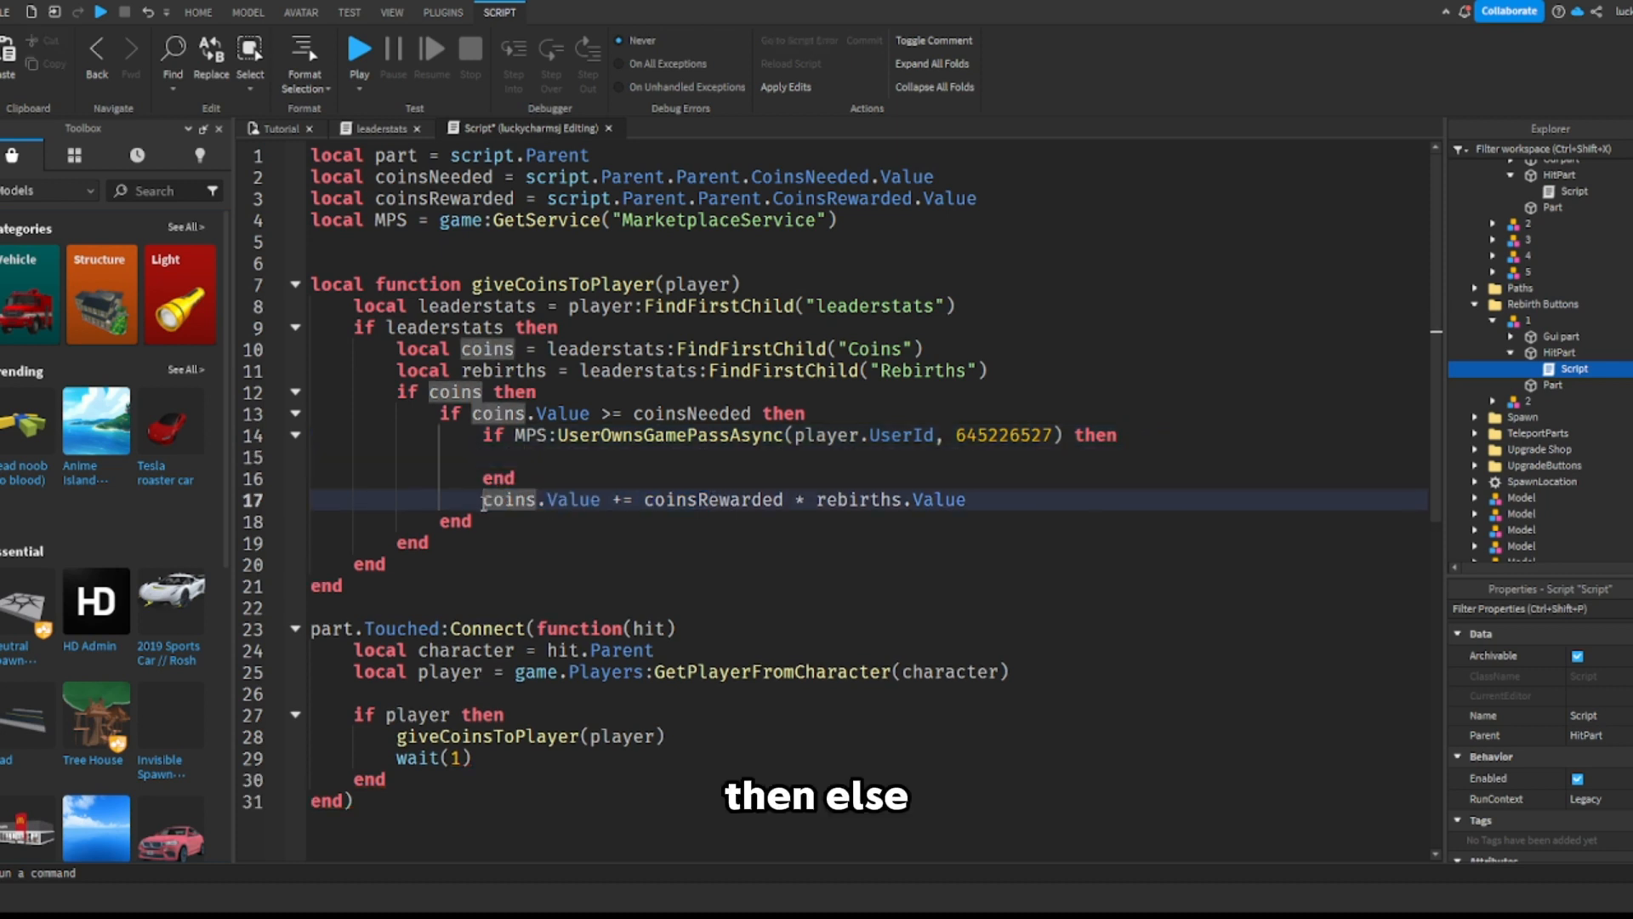
pyautogui.write('else')
pyautogui.press('Return')
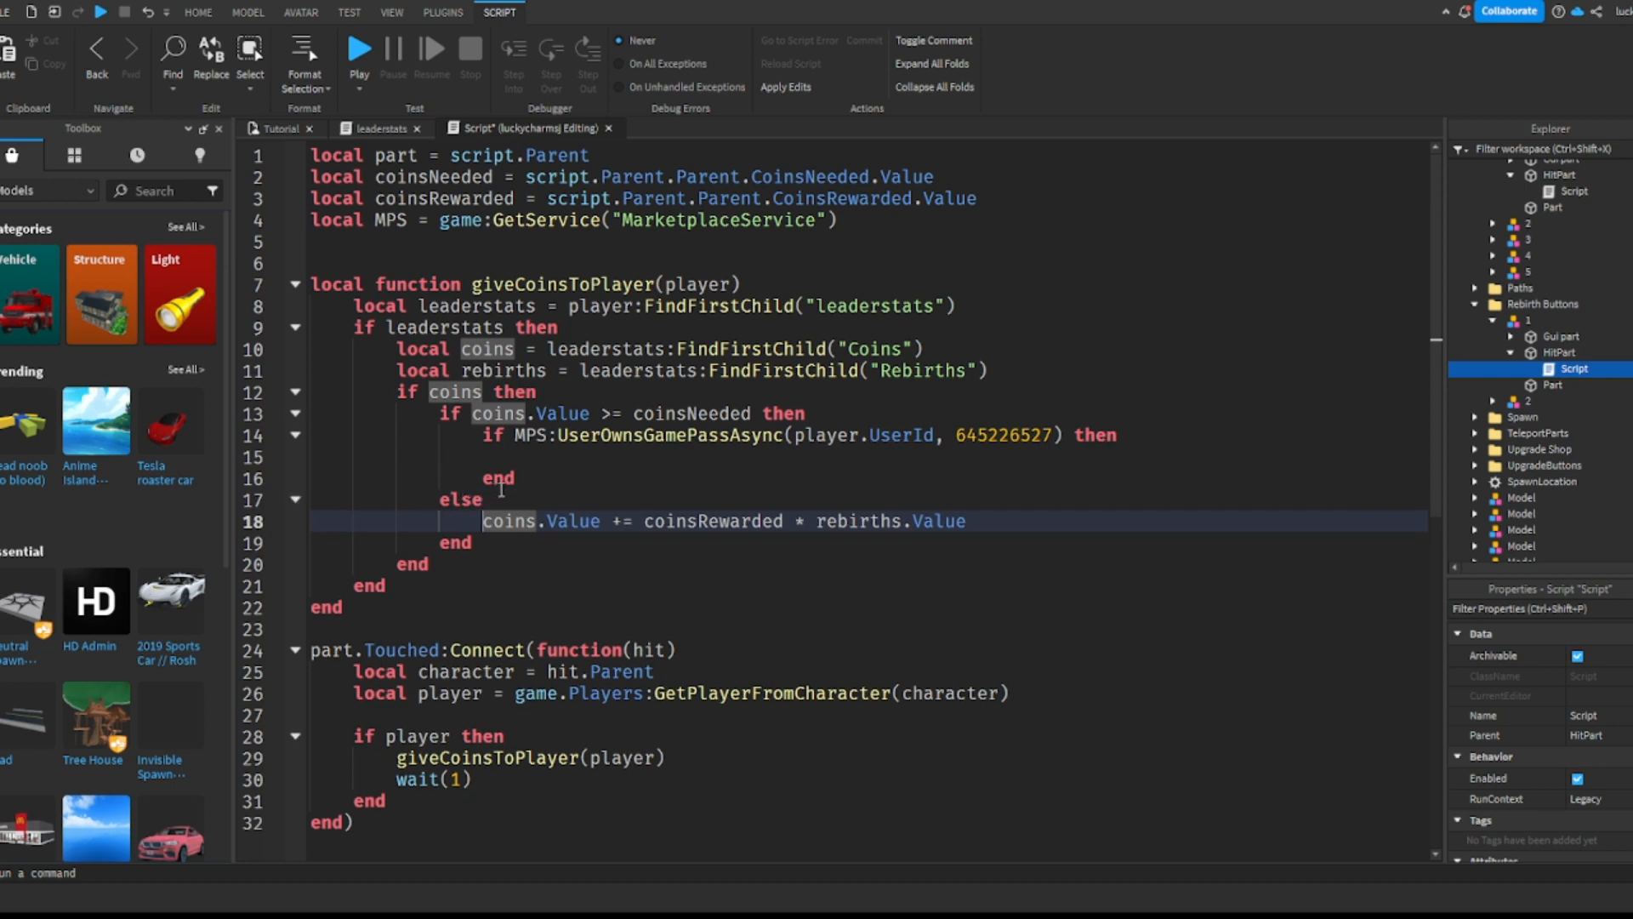
# Step: Duplicate the coins.Value line inside the game pass check as coins.Value += (coinsRewarded * rebirths.Value) * 2
pyautogui.moveTo(982, 522); pyautogui.dragTo(484, 521)
pyautogui.hotkey('ctrl', 'c')
pyautogui.click(541, 457)
pyautogui.hotkey('ctrl', 'v')
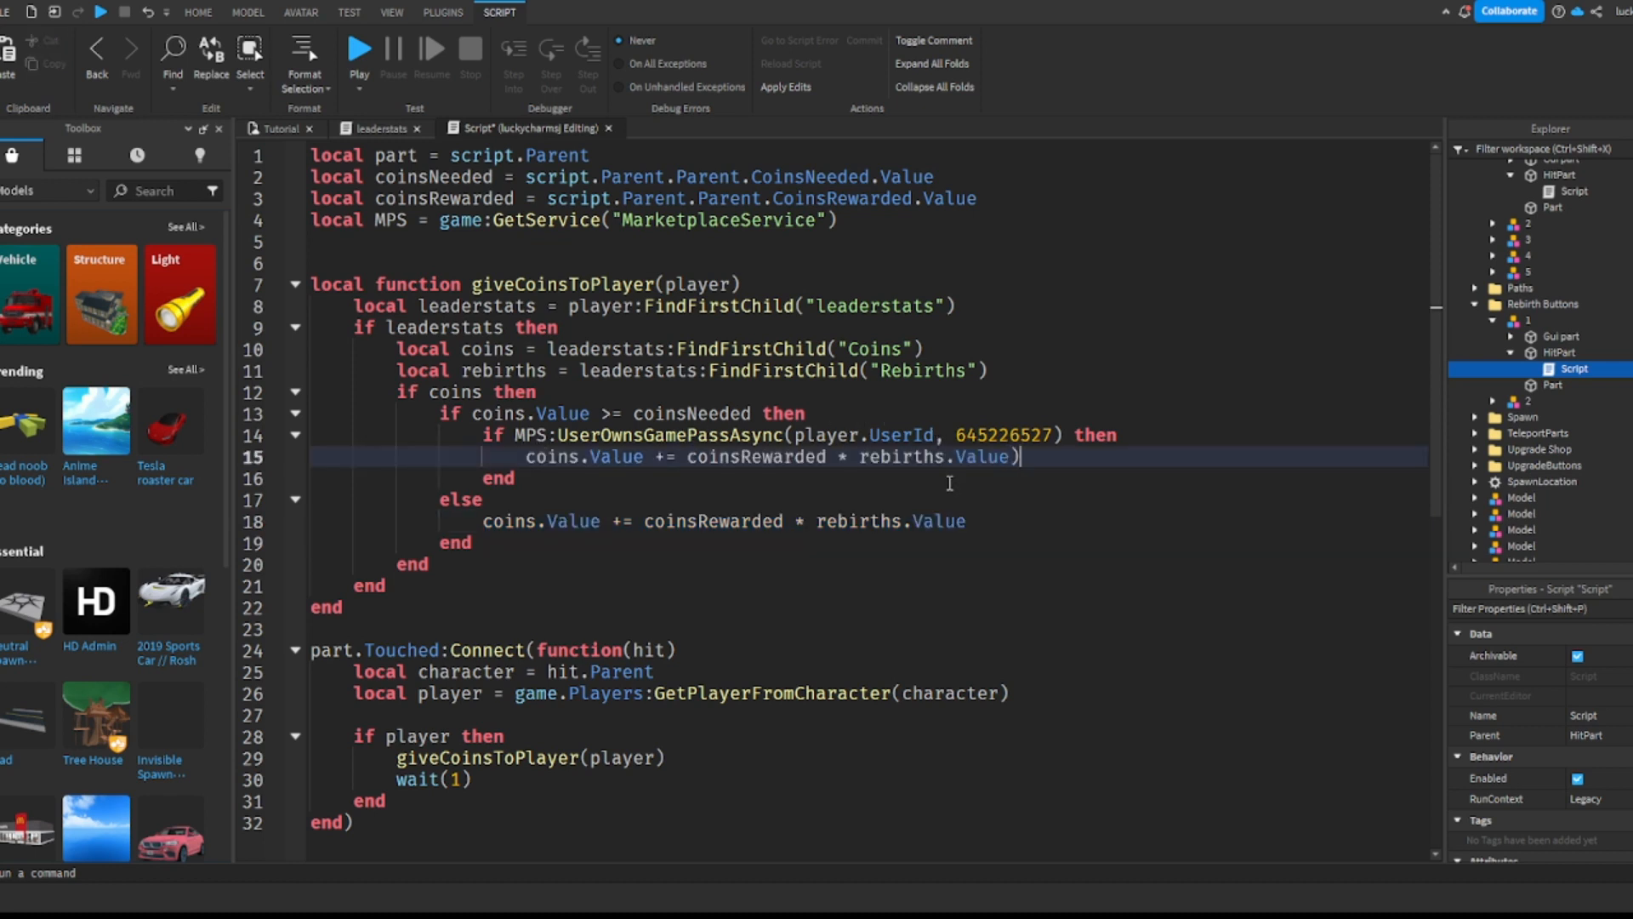
pyautogui.click(695, 451)
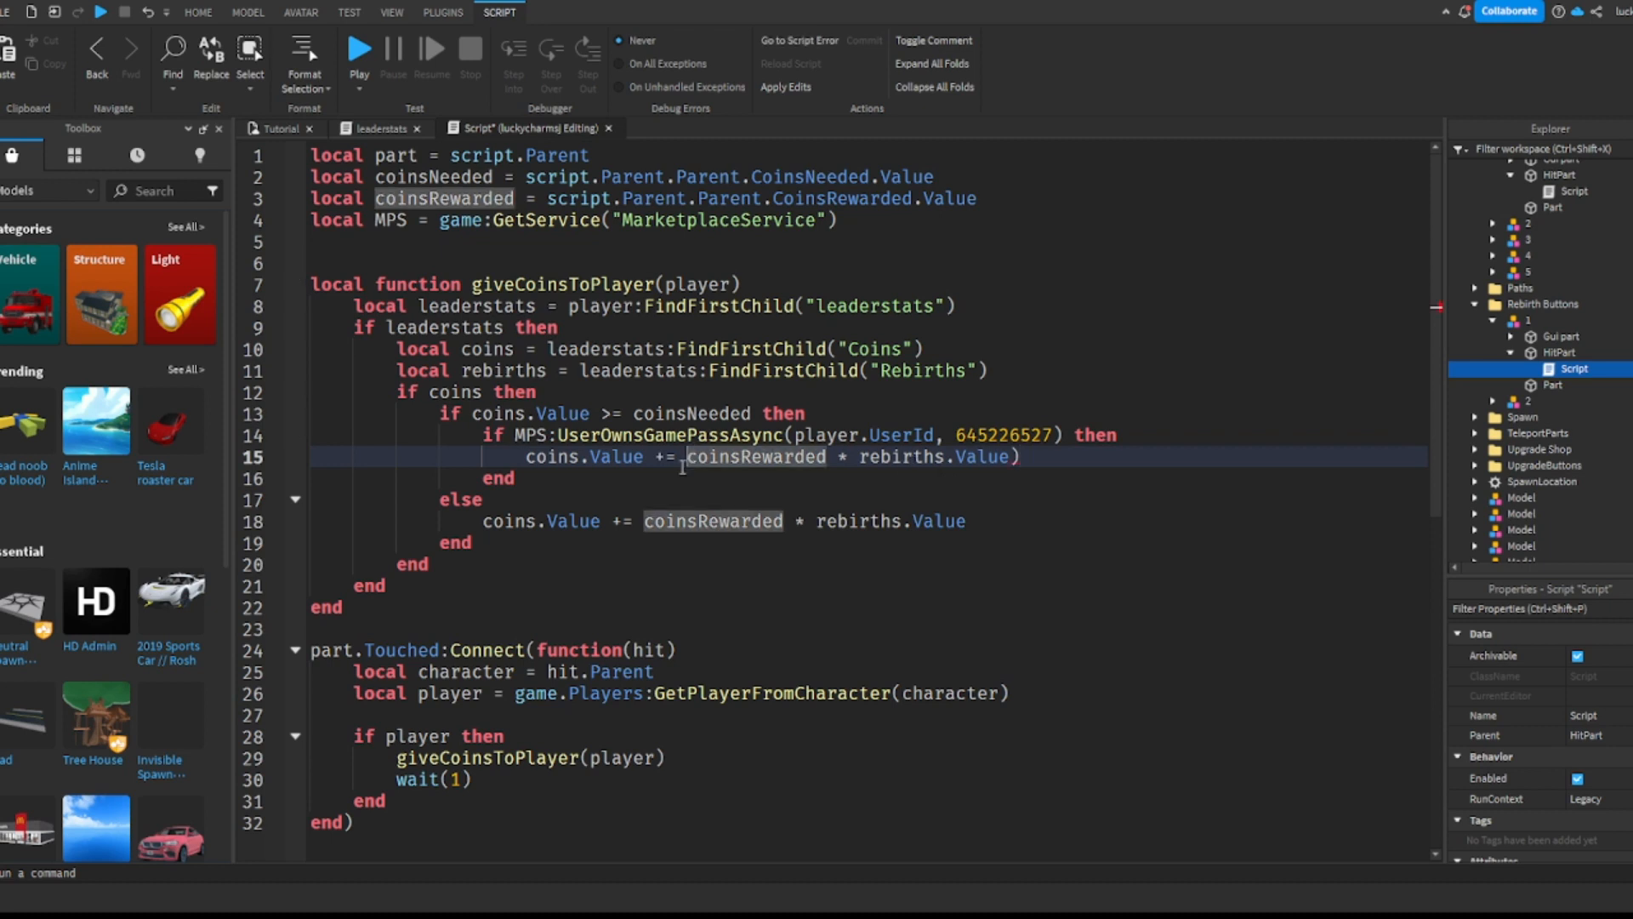
pyautogui.write('(')
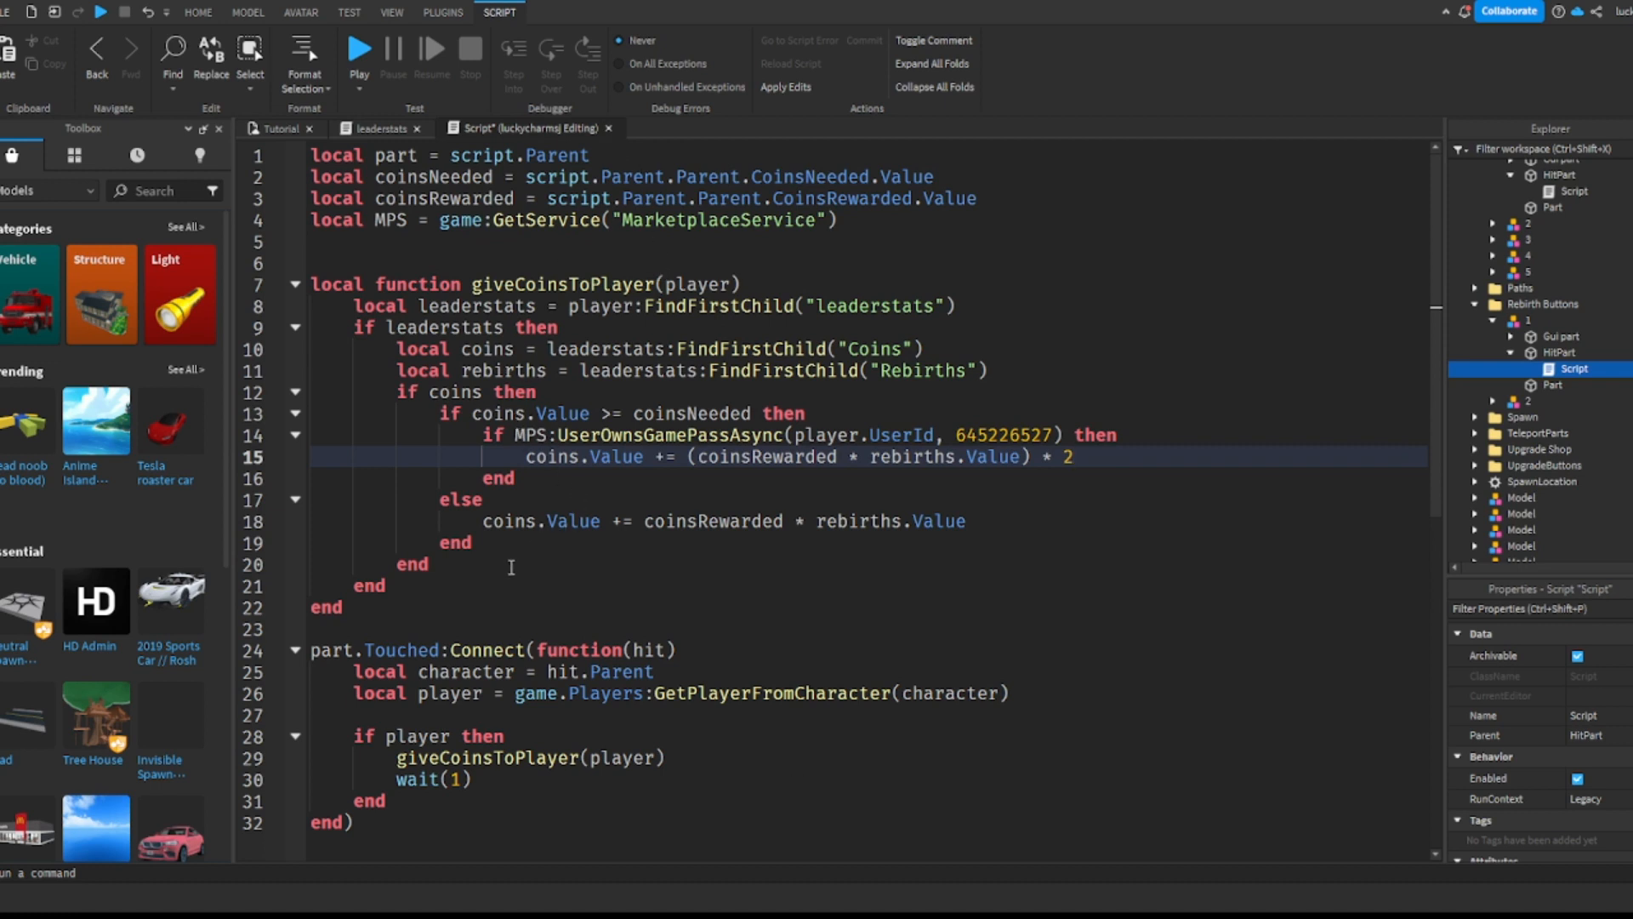
# Step: Copy the whole giveCoinsToPlayer function, close coin button 1's script and return to the Tutorial place view
pyautogui.moveTo(424, 604); pyautogui.dragTo(303, 287)
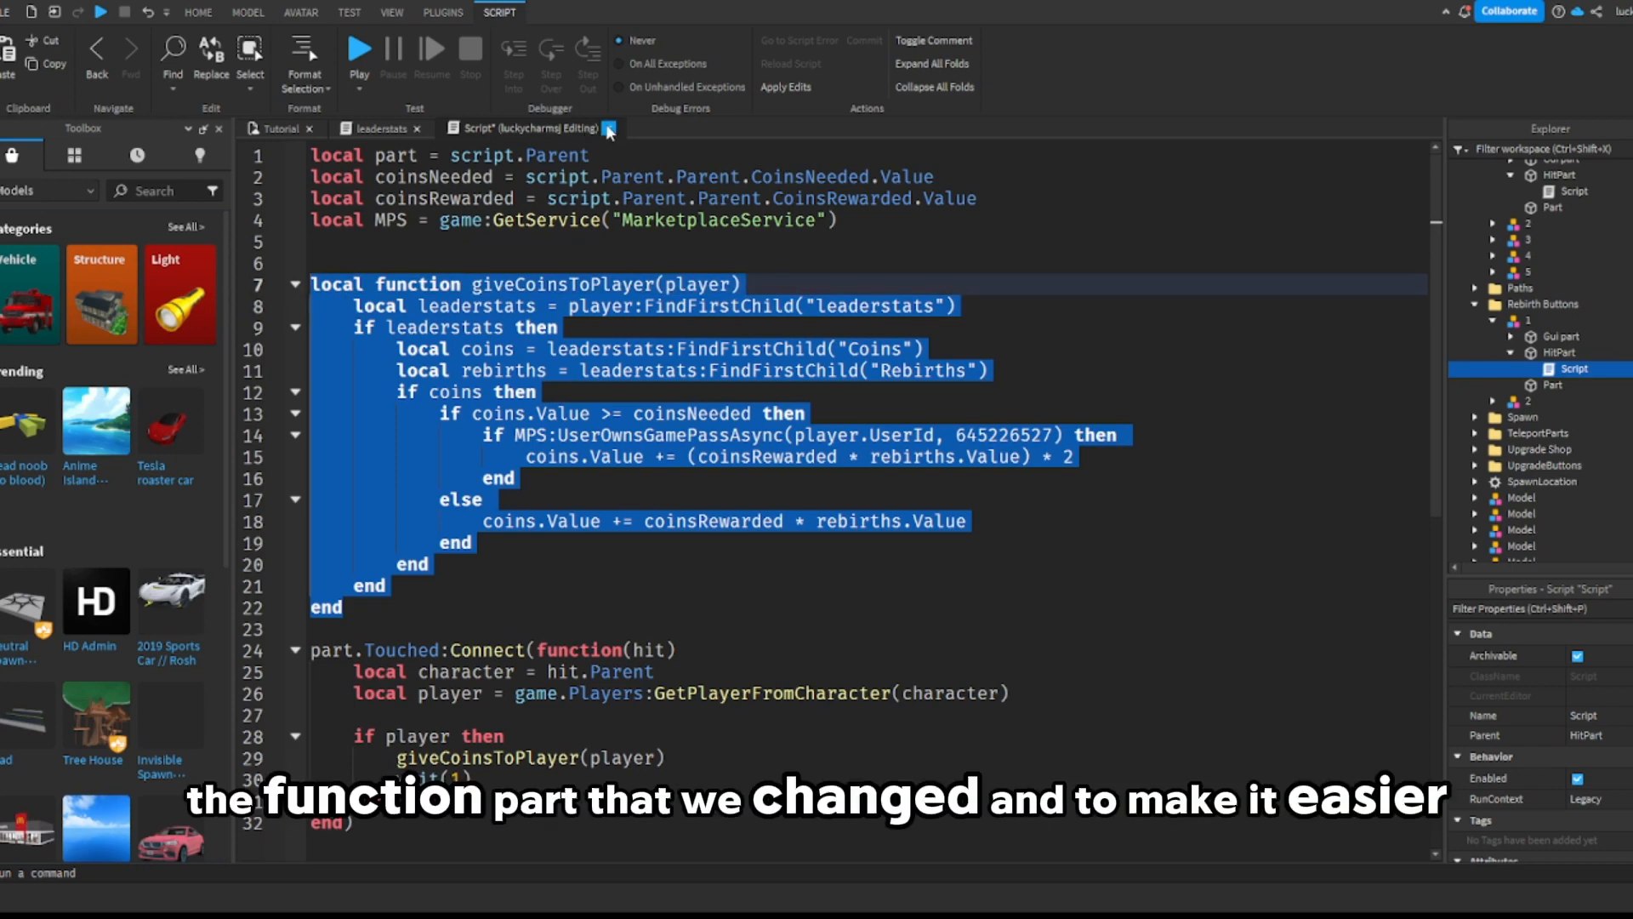
pyautogui.click(608, 128)
pyautogui.click(277, 129)
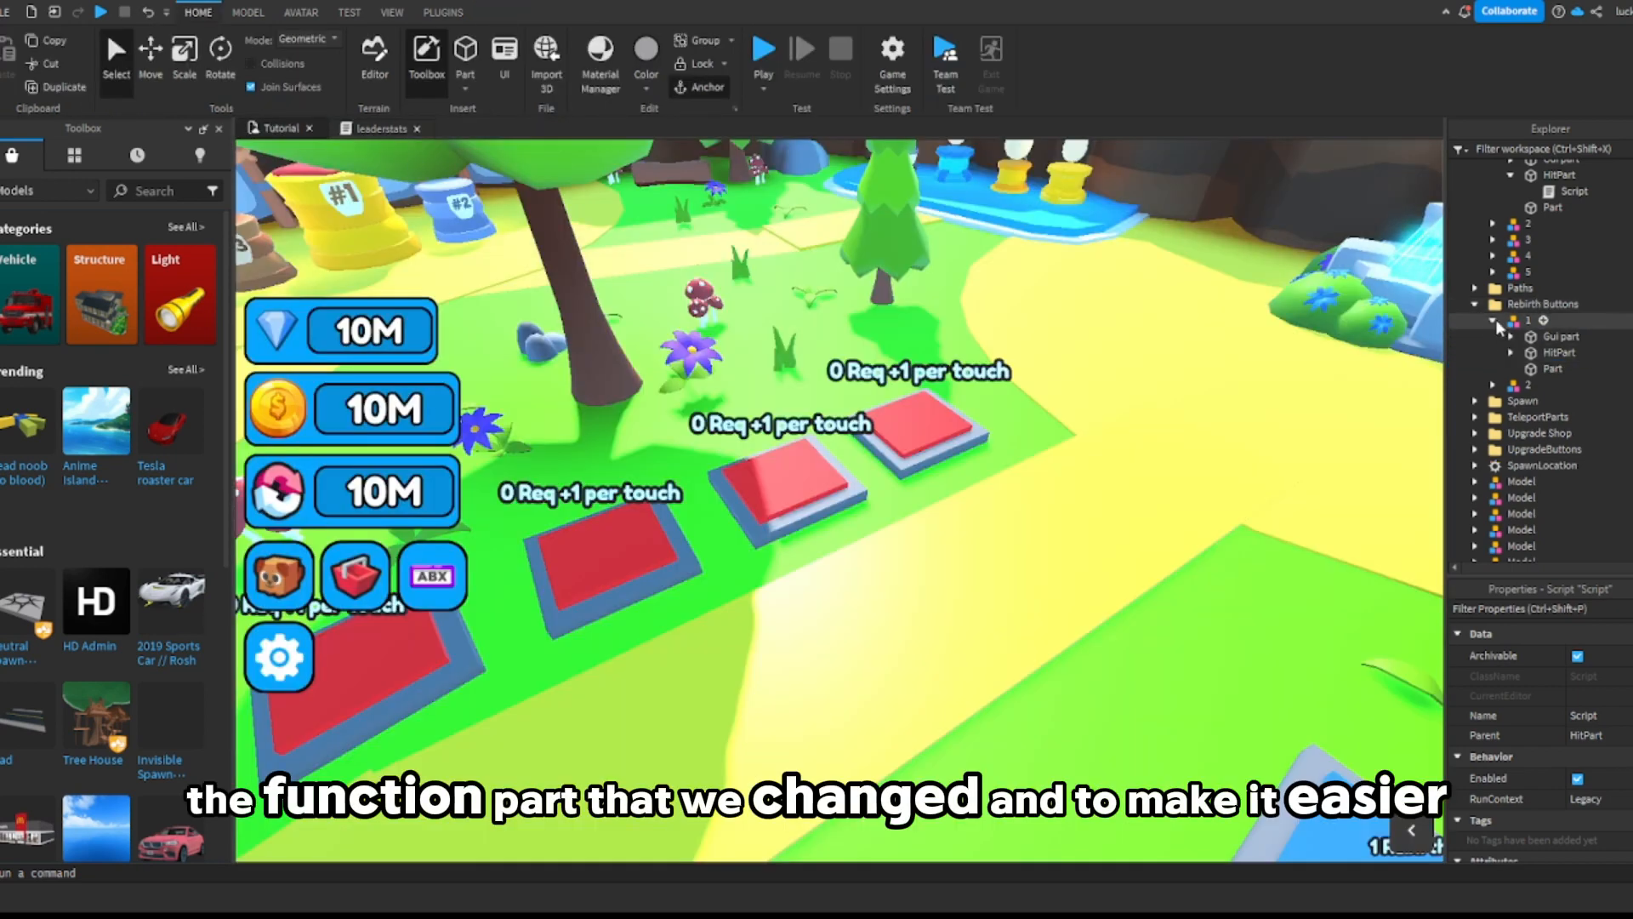
# Step: Check the giveCoinsToPlayer function in Rebirth Button 1's HitPart script, then close it
pyautogui.click(1493, 320)
pyautogui.click(1494, 321)
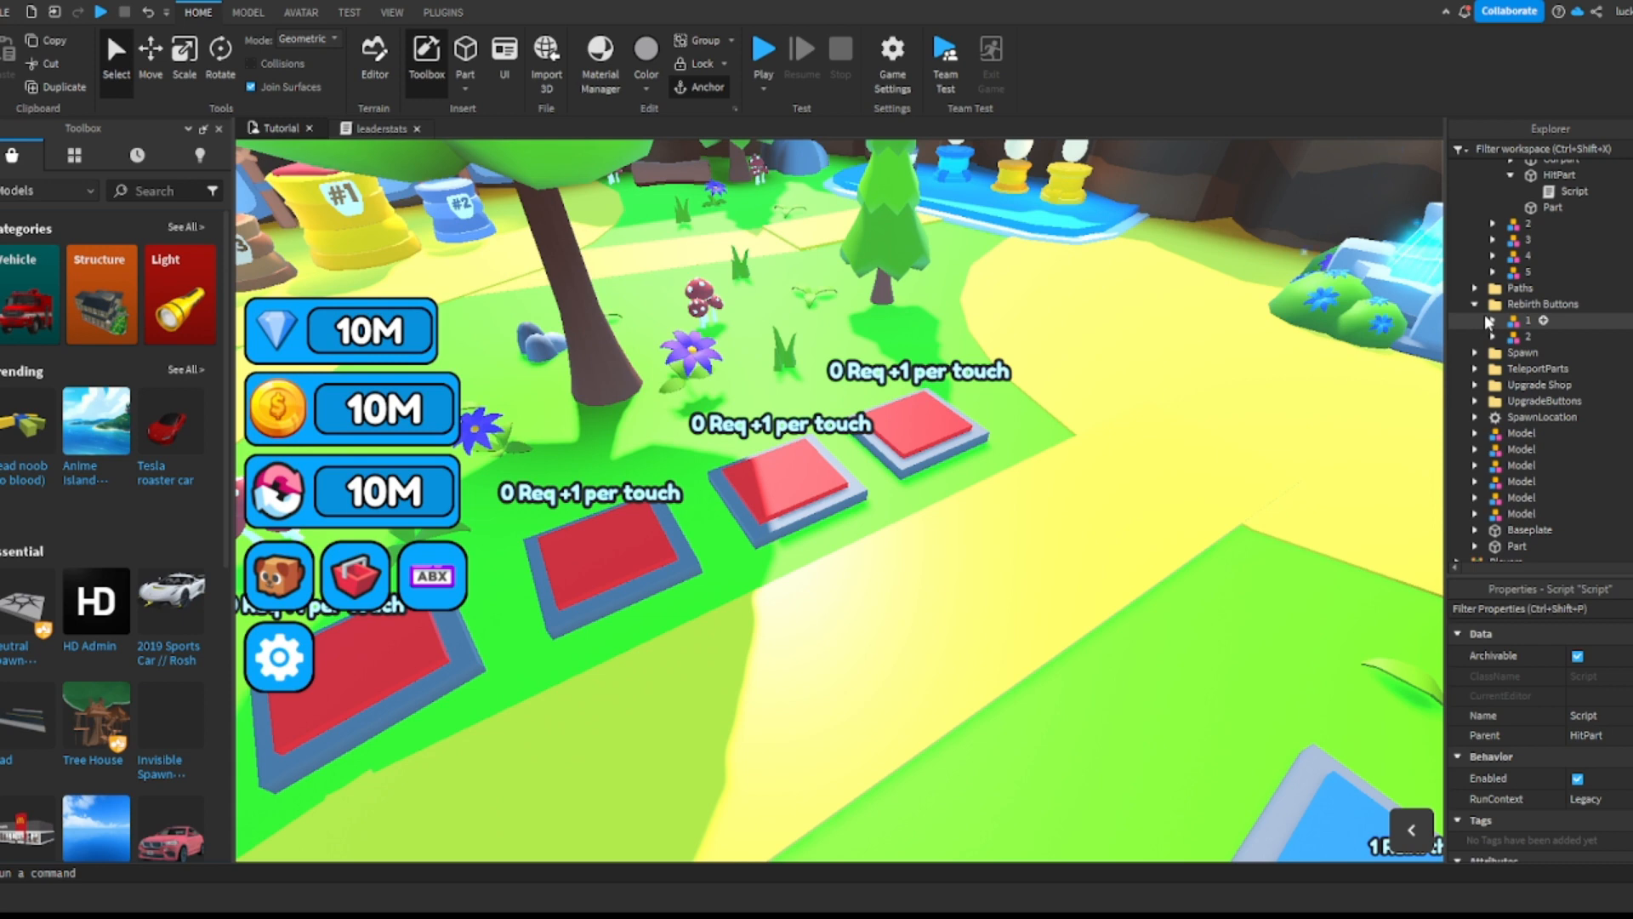
pyautogui.click(1511, 352)
pyautogui.doubleClick(1574, 368)
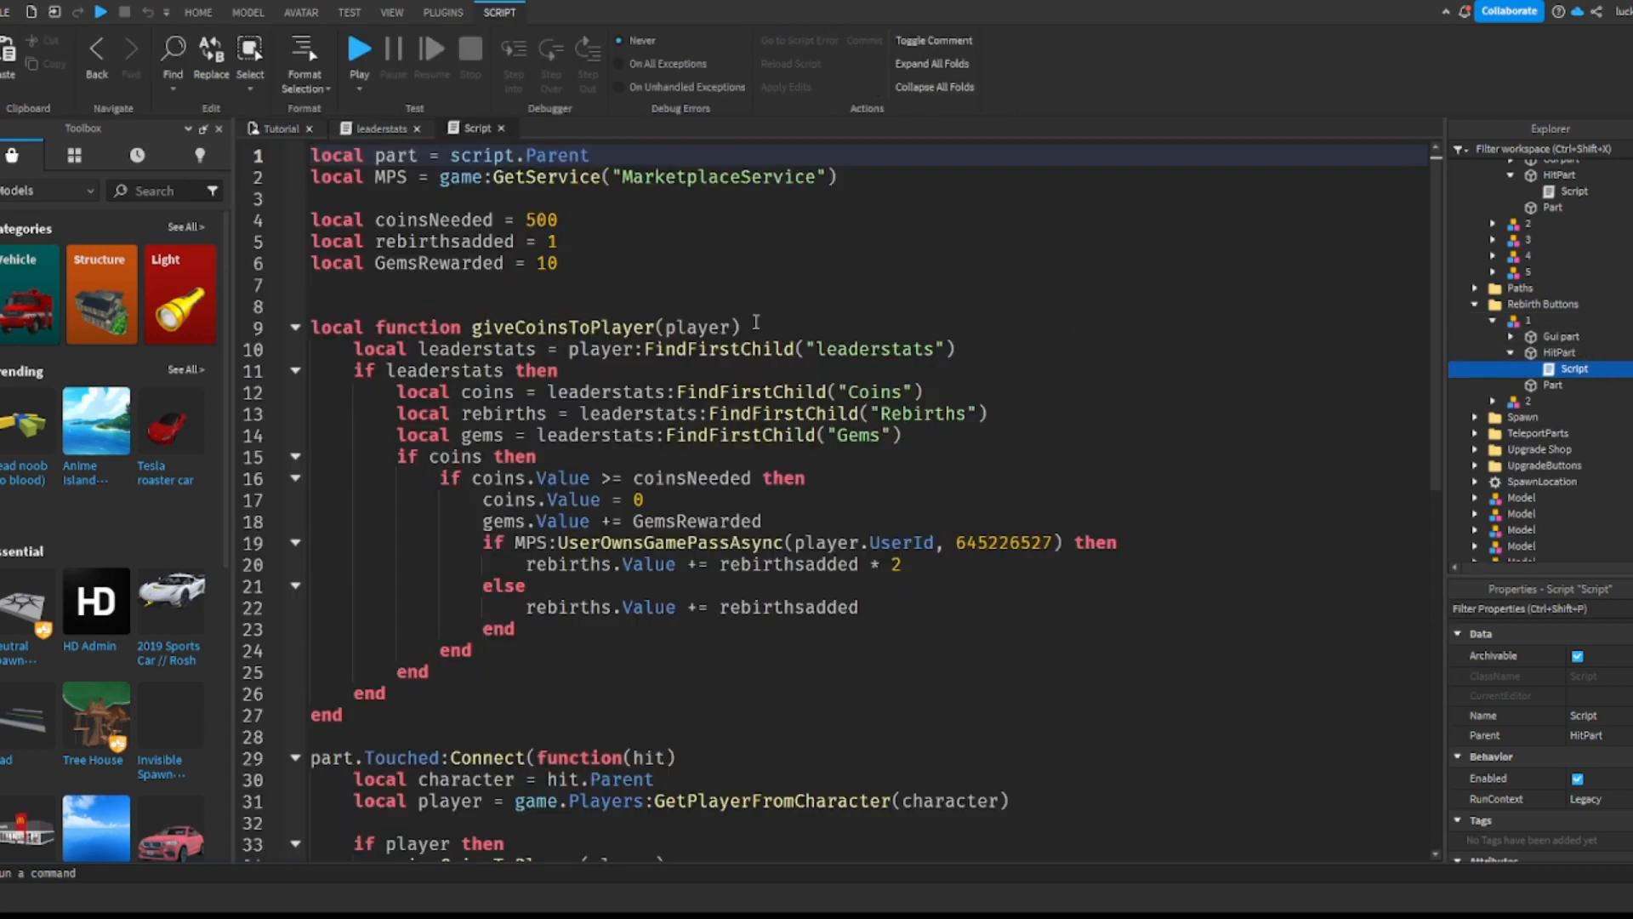
pyautogui.click(501, 128)
pyautogui.click(282, 128)
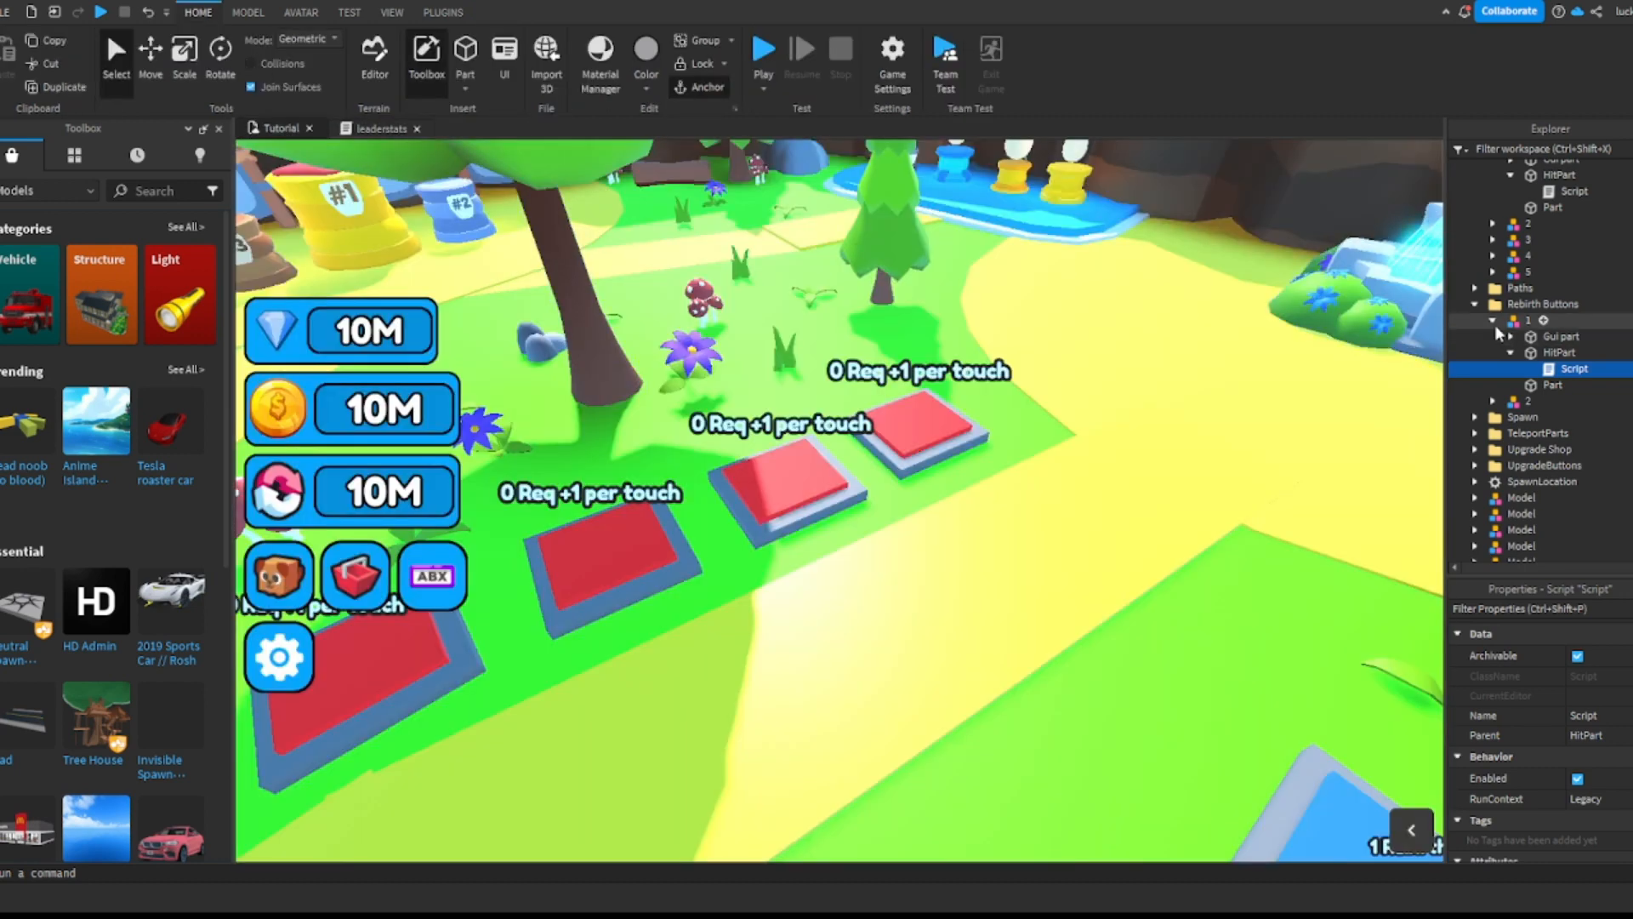
# Step: Reopen coin button 1's HitPart script, copy its giveCoinsToPlayer function again and close the script
pyautogui.scroll(3, 1523, 334)
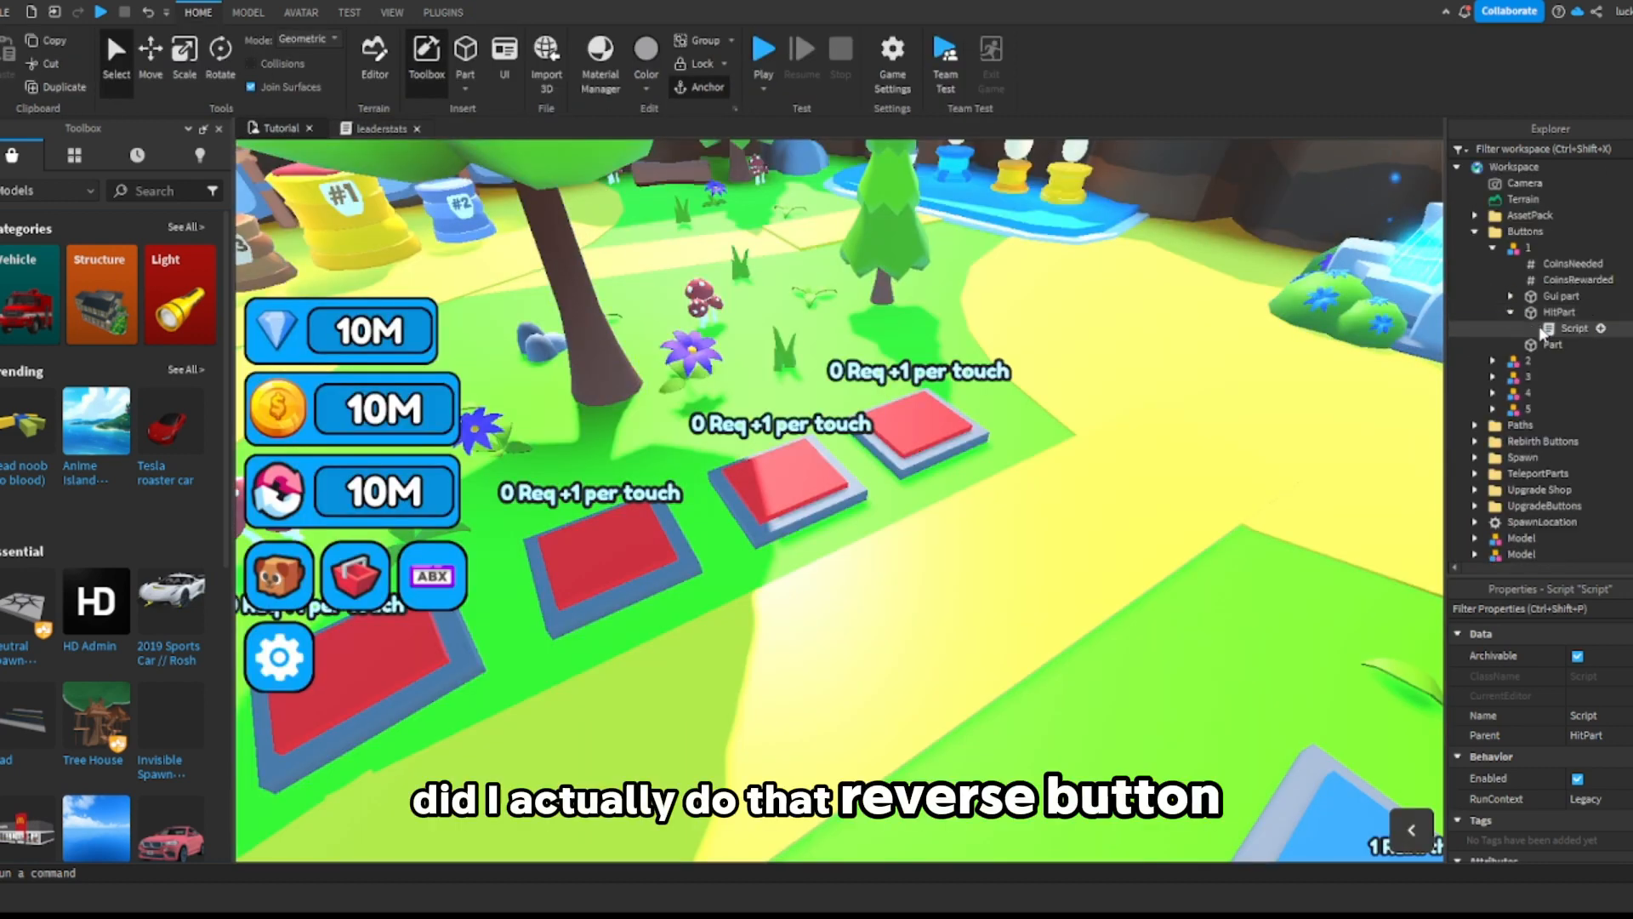
pyautogui.doubleClick(1542, 330)
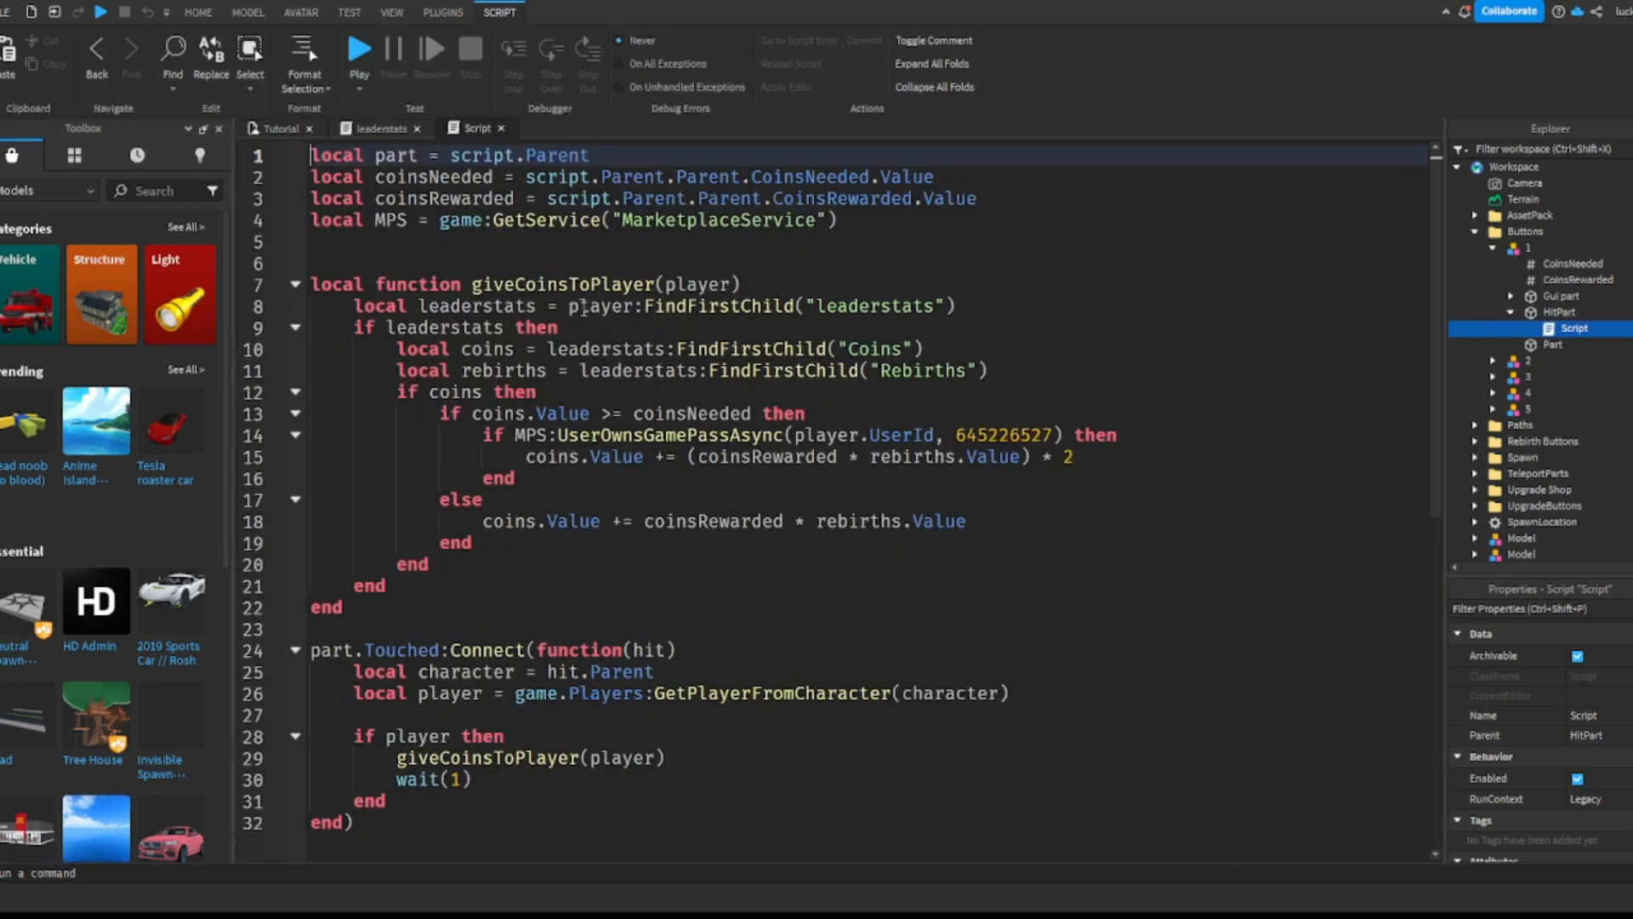
pyautogui.click(985, 521)
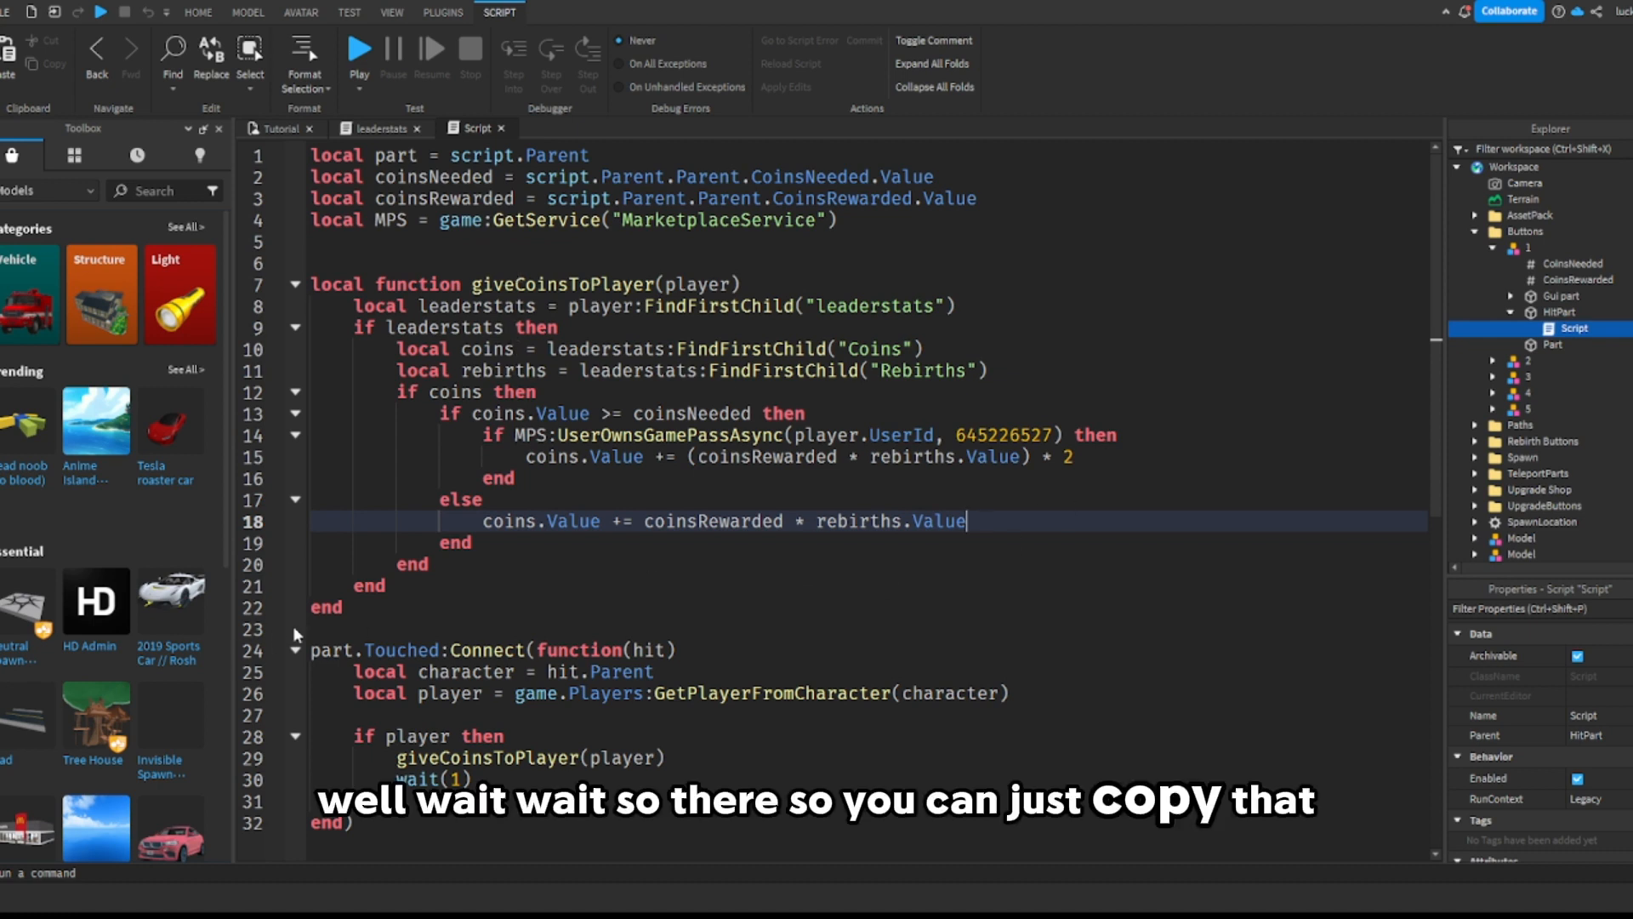
pyautogui.moveTo(368, 608); pyautogui.dragTo(298, 277)
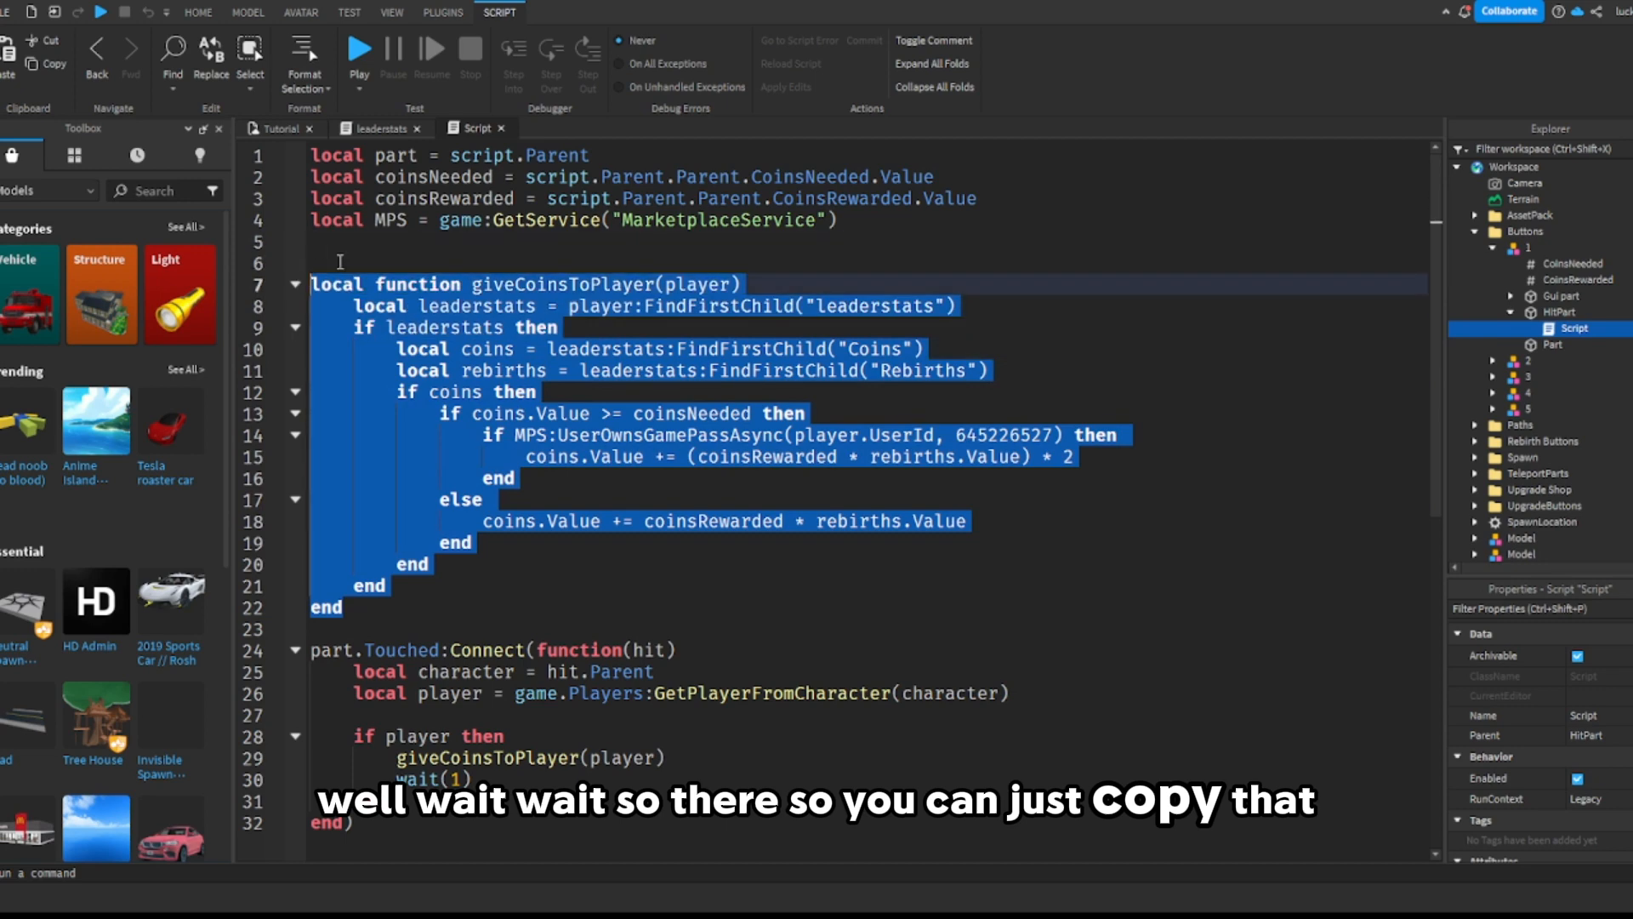
pyautogui.click(502, 128)
pyautogui.click(279, 129)
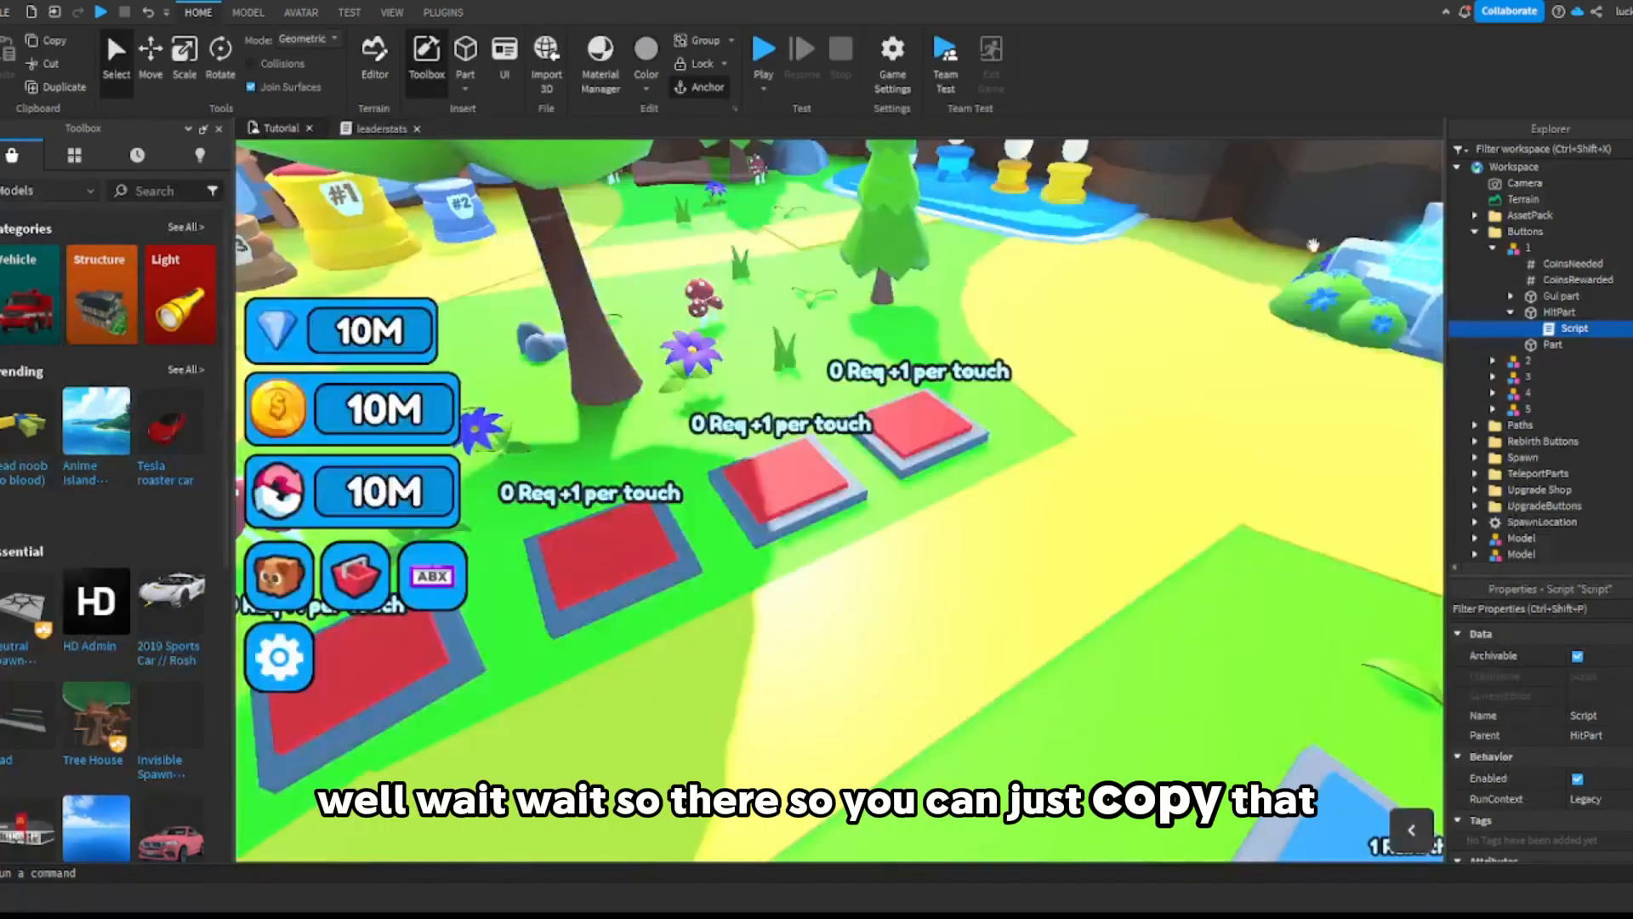
# Step: Replace the giveCoinsToPlayer function in coin button 2's HitPart script with the copied version
pyautogui.click(1493, 247)
pyautogui.click(1493, 264)
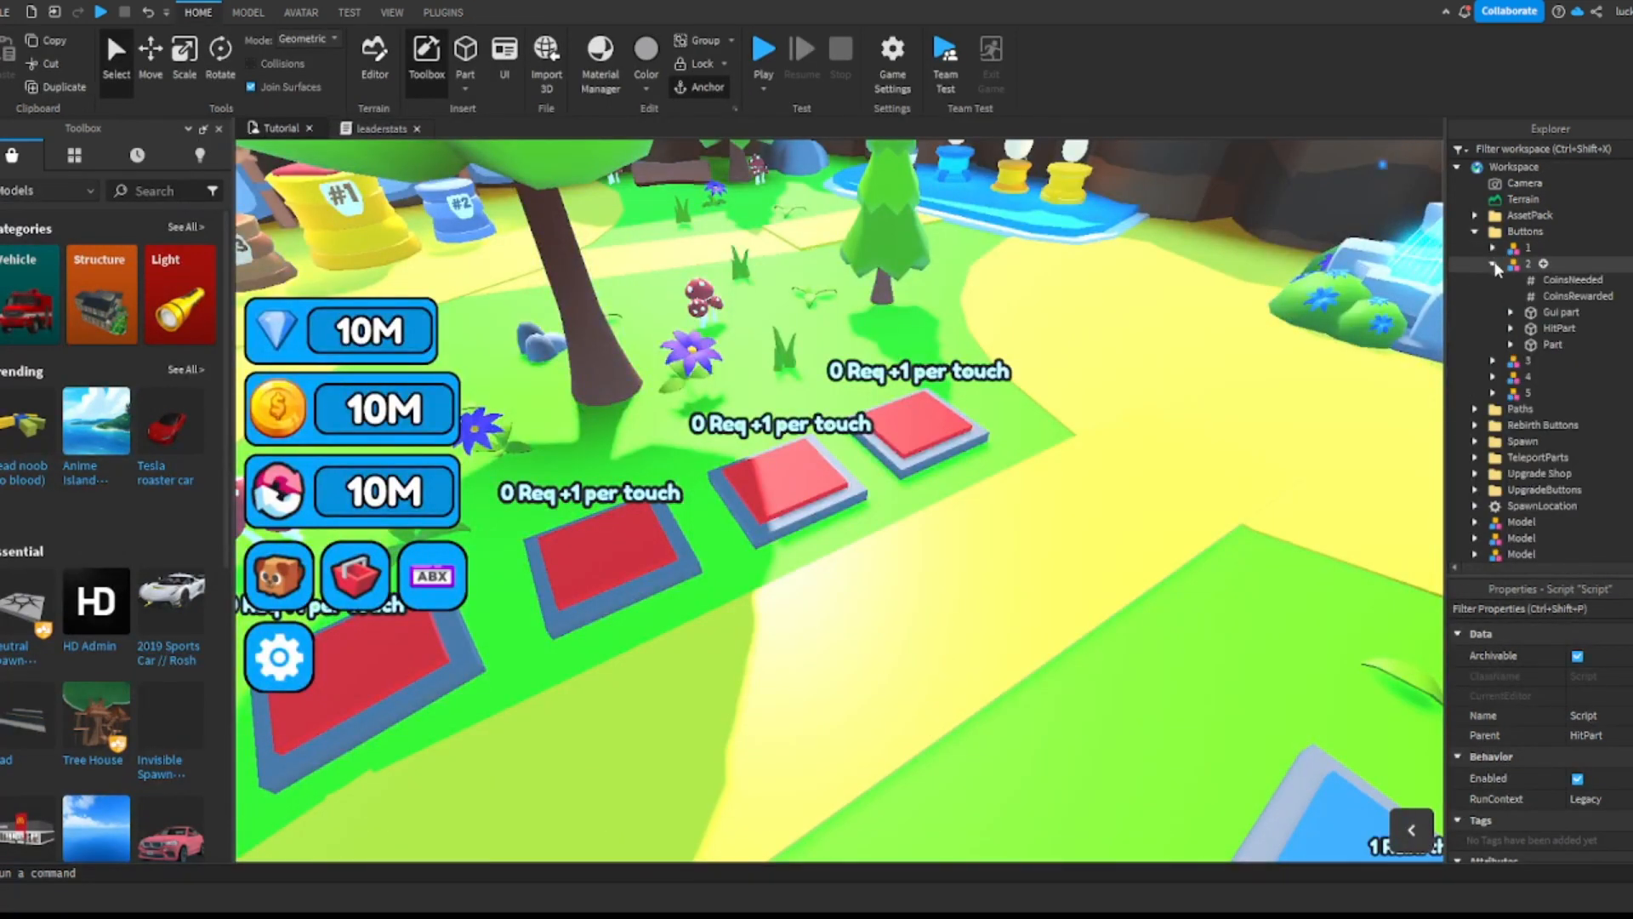
pyautogui.click(1511, 329)
pyautogui.doubleClick(1574, 345)
pyautogui.moveTo(343, 521); pyautogui.dragTo(296, 284)
pyautogui.press('BackSpace')
pyautogui.hotkey('ctrl', 'v')
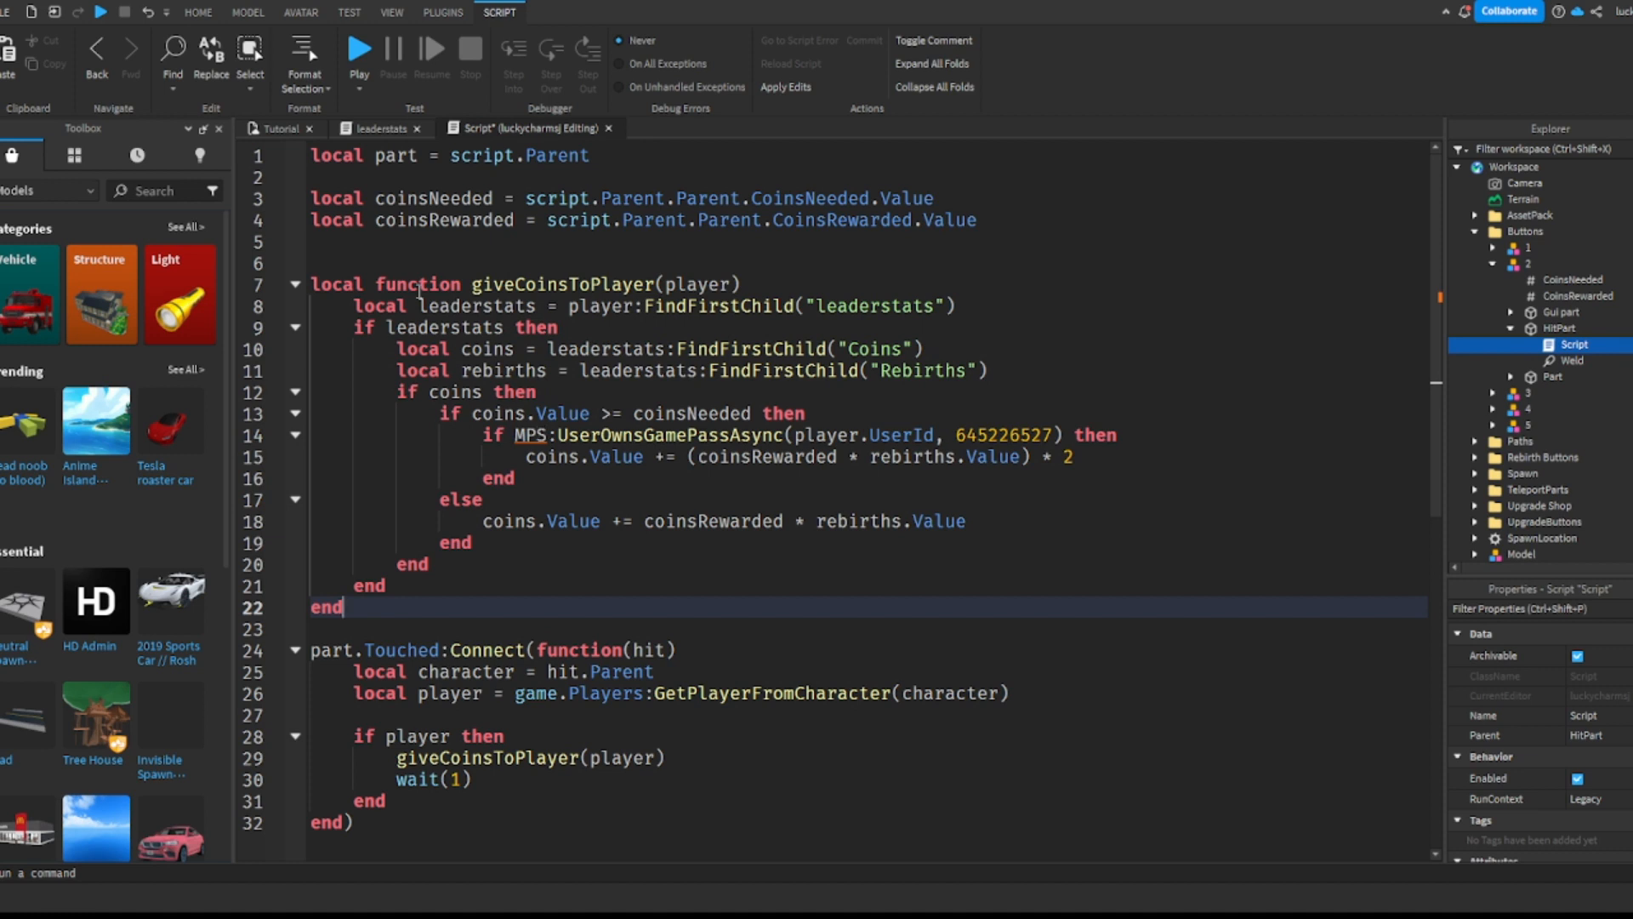
# Step: Declare local MPS = game:GetService("MarketplaceService") below the part variable in coin button 2's script
pyautogui.click(625, 160)
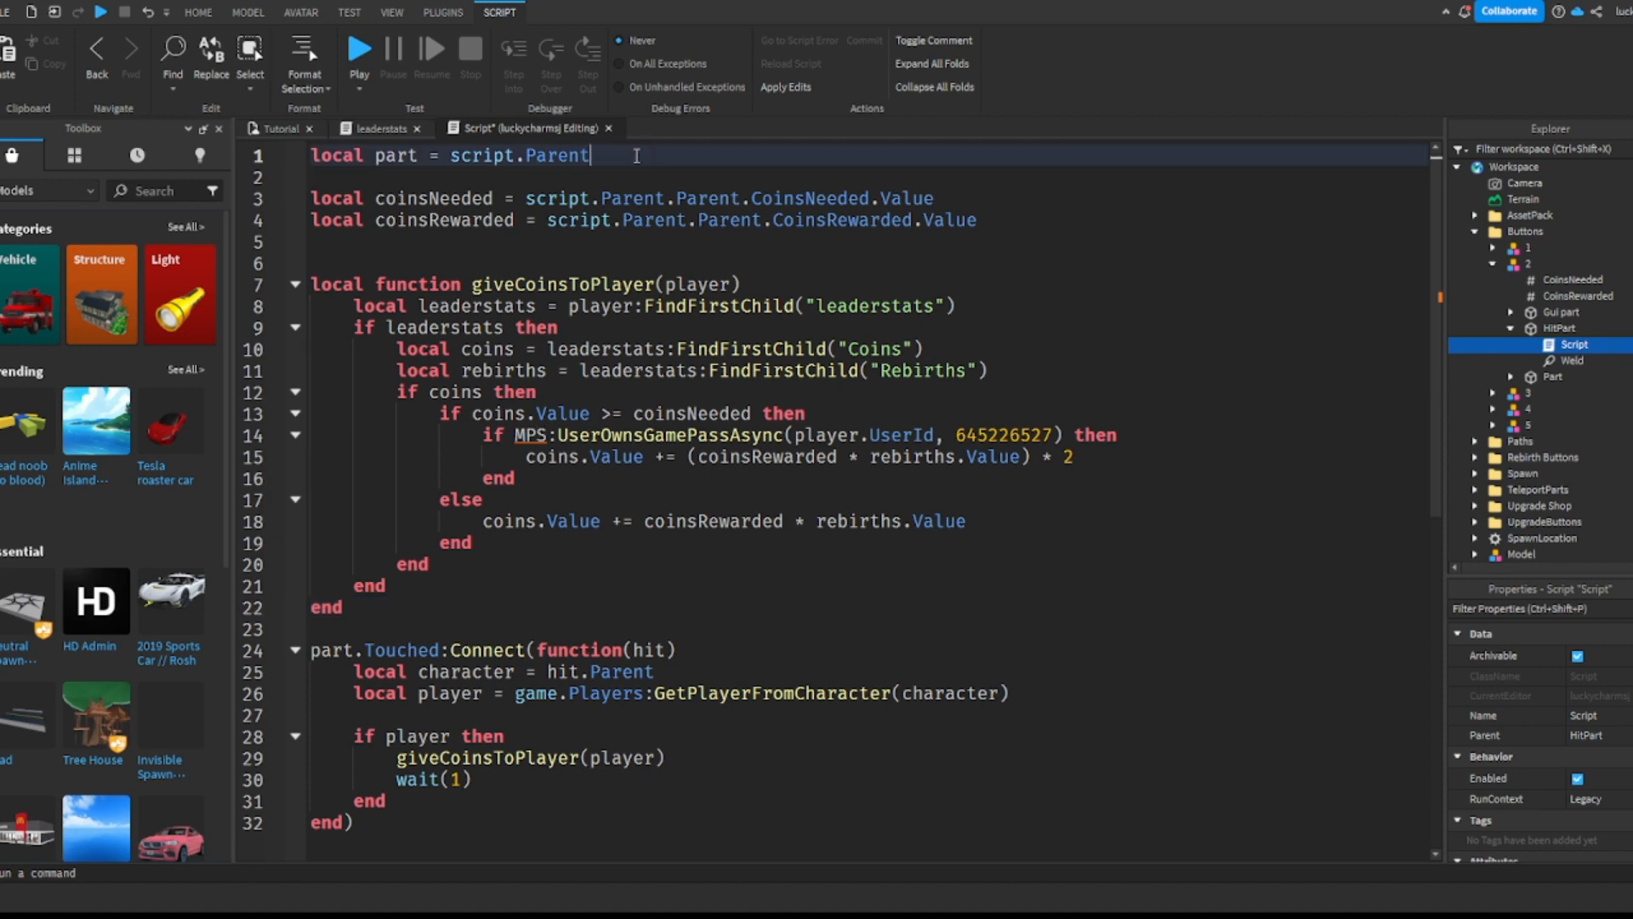
pyautogui.press('Return')
pyautogui.write('local MPS = game')
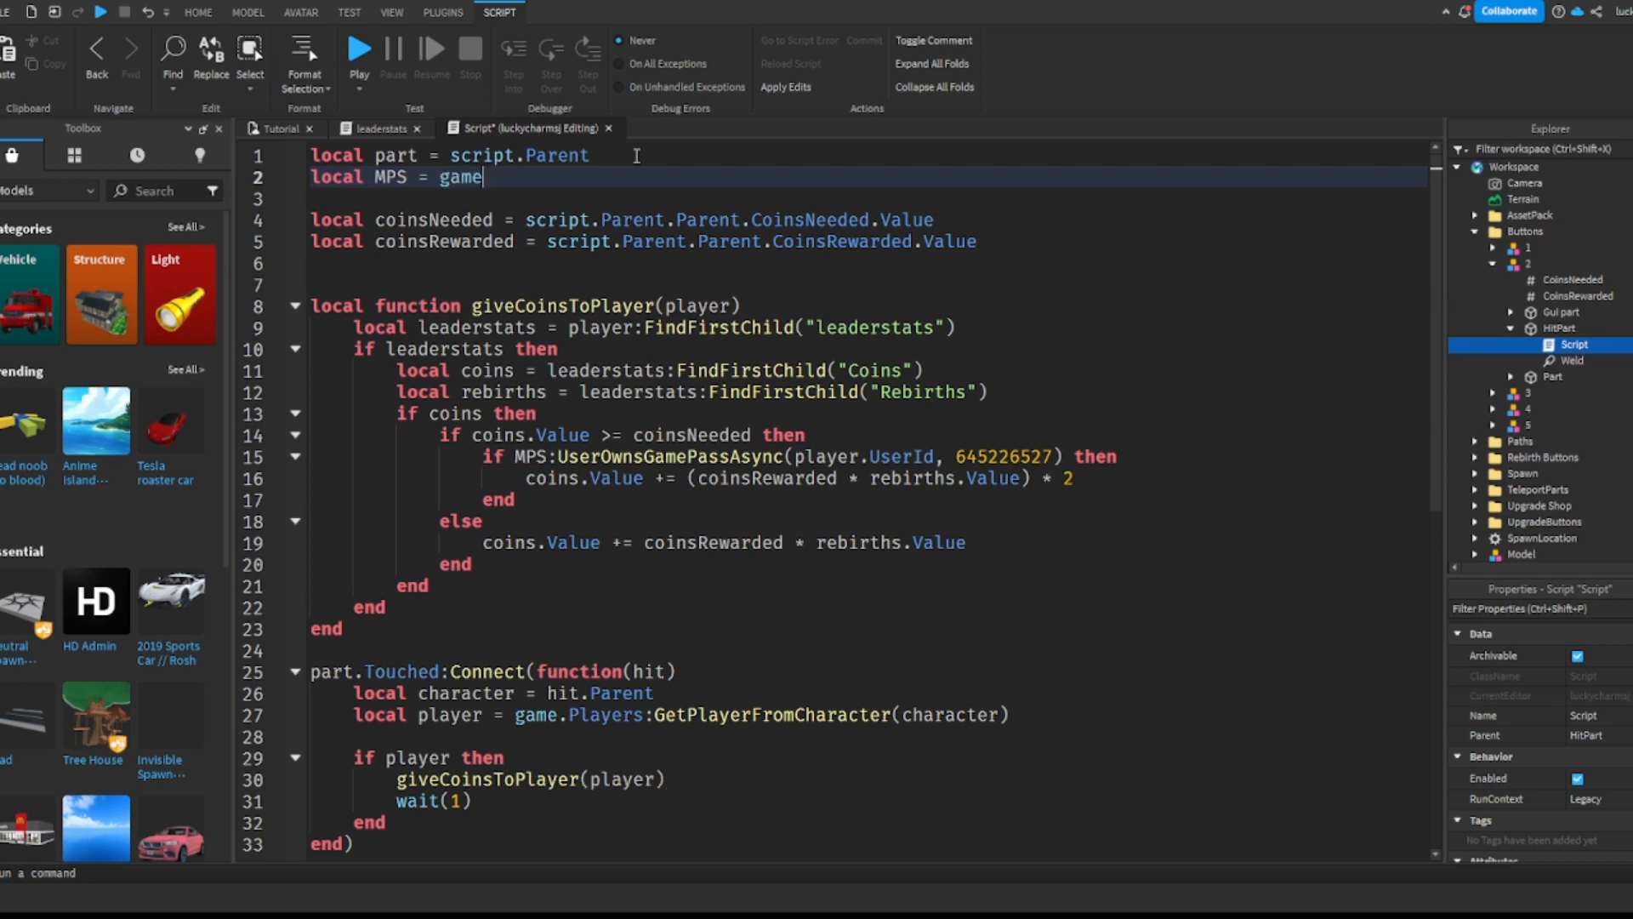
pyautogui.write(':')
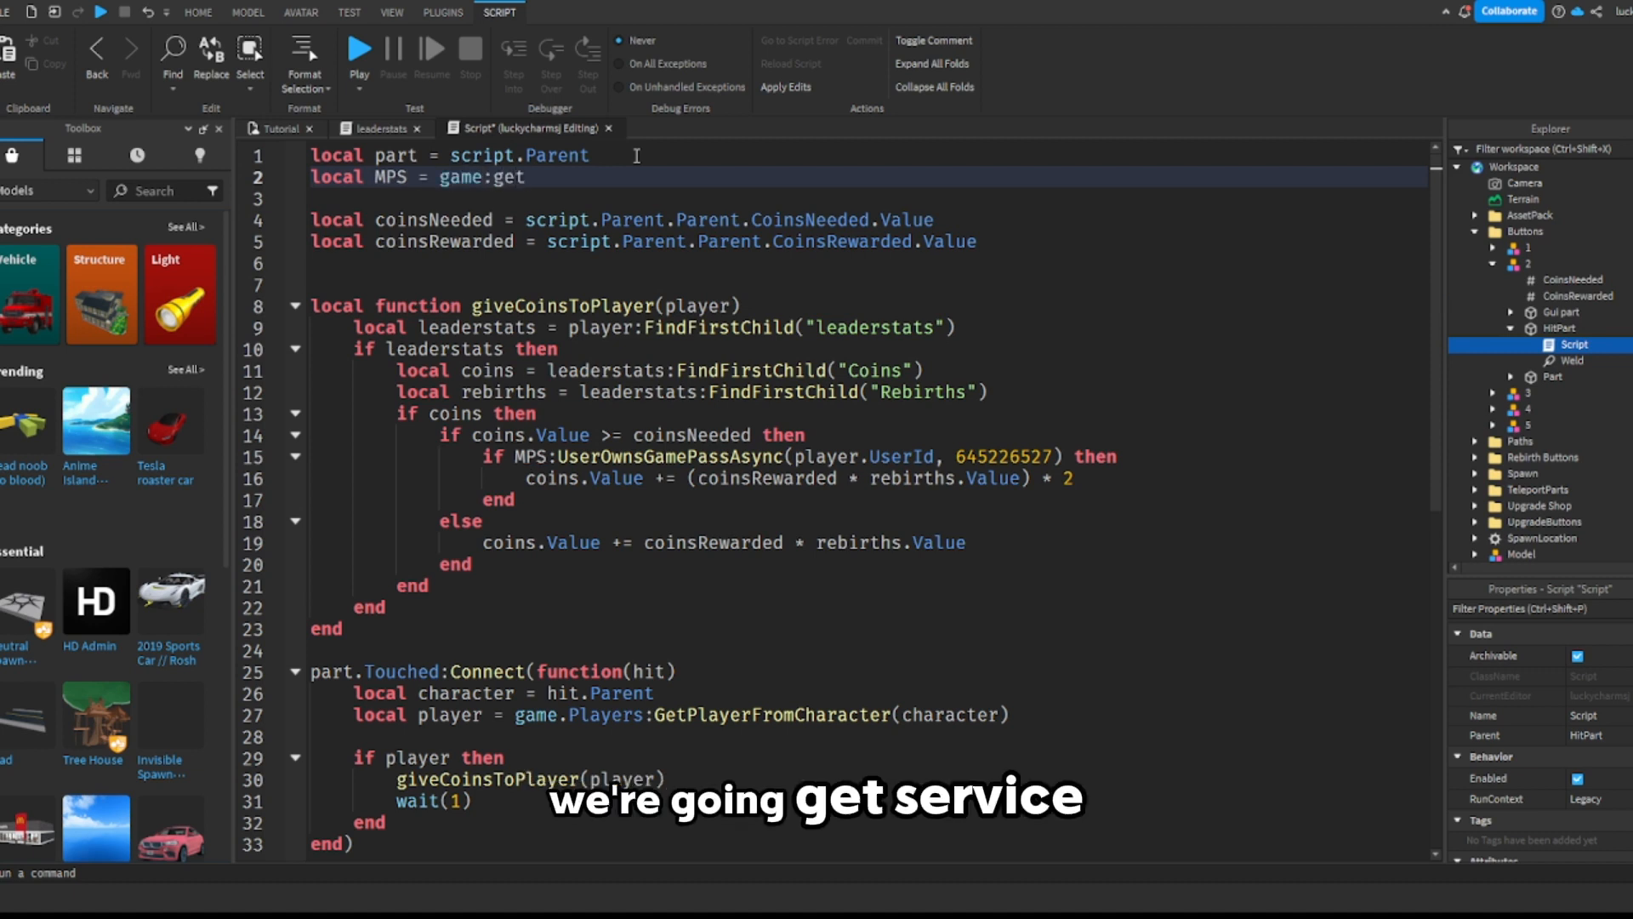
pyautogui.write('get')
pyautogui.press('Tab')
pyautogui.write('"p')
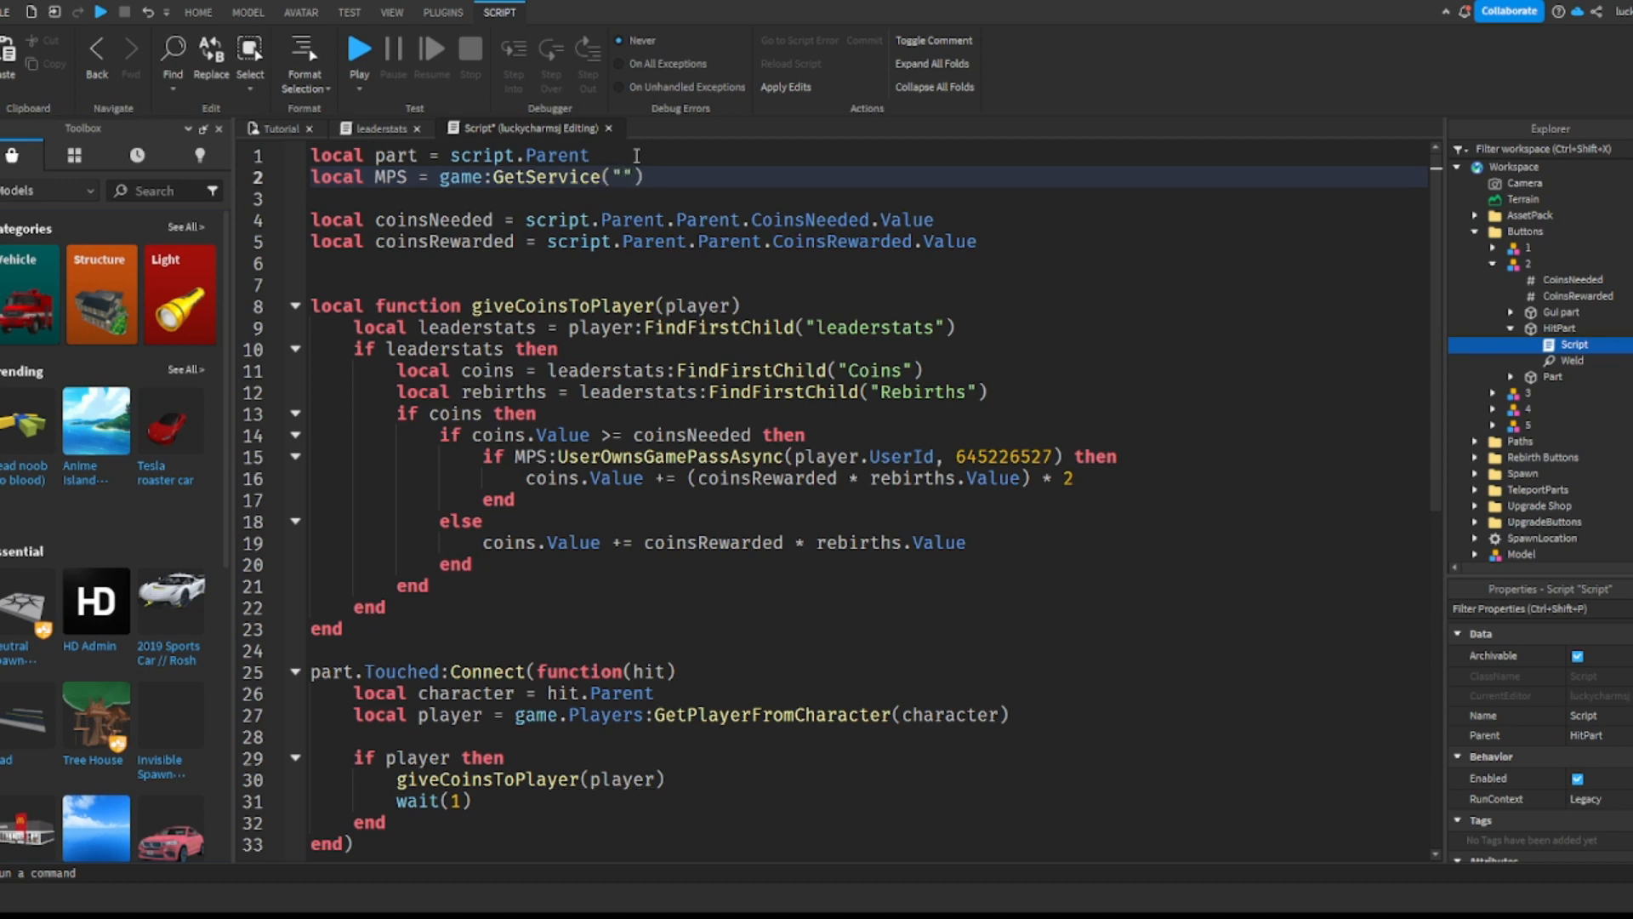
pyautogui.press('Tab')
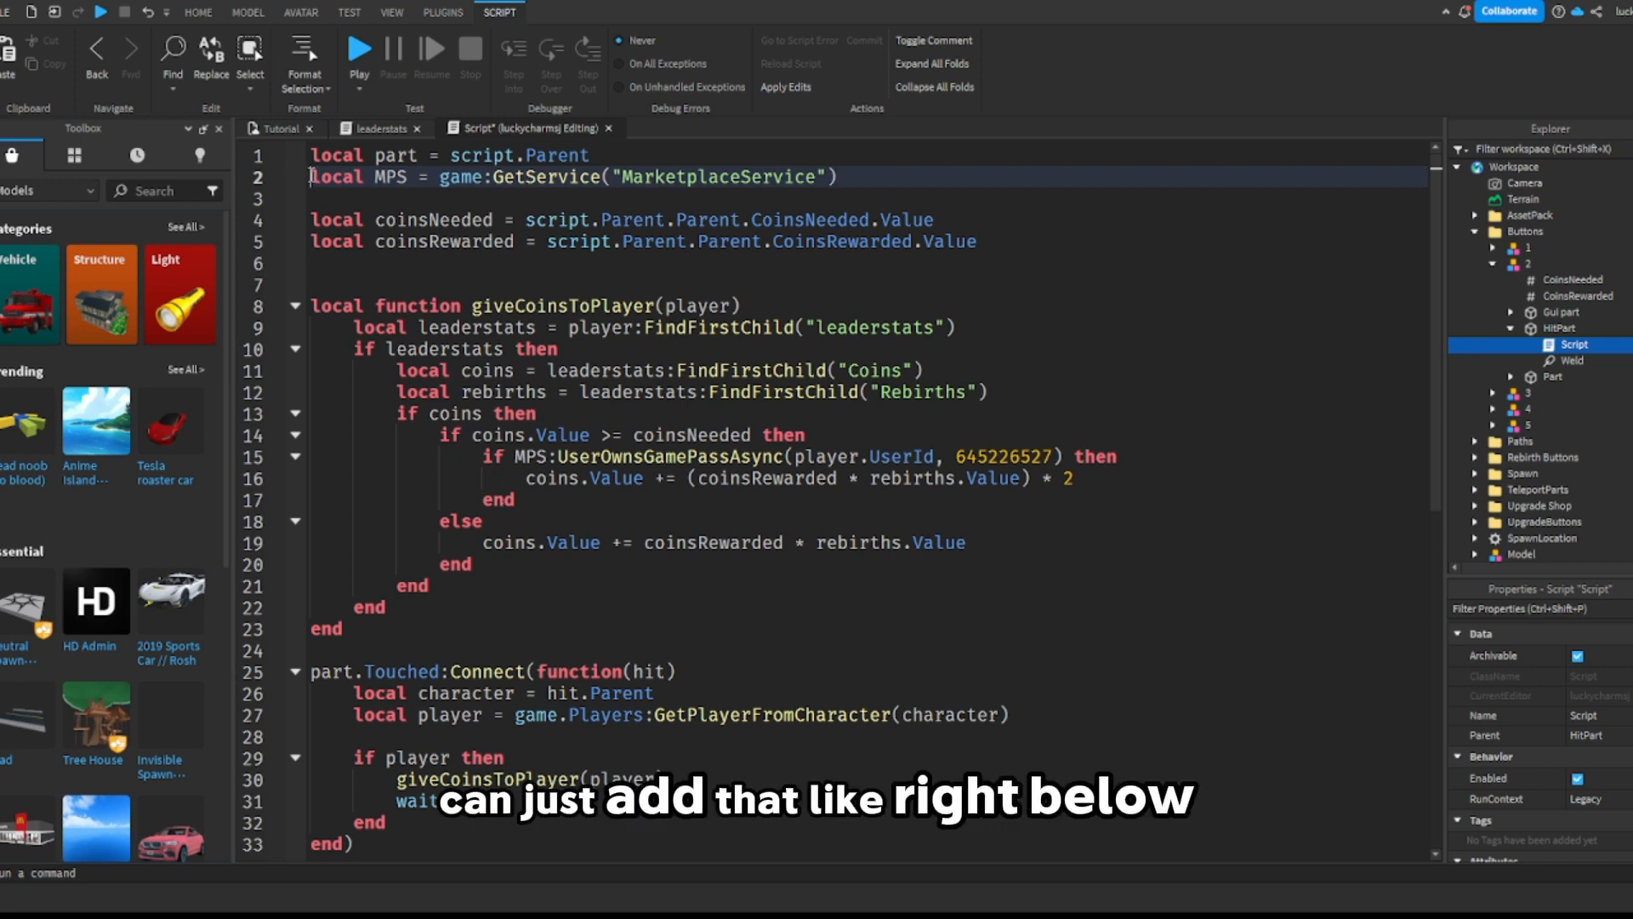
# Step: Move the MPS declaration directly above the giveCoinsToPlayer function in coin button 2's script
pyautogui.moveTo(312, 176)
pyautogui.mouseDown()
pyautogui.moveTo(856, 176)
pyautogui.moveTo(310, 179)
pyautogui.mouseUp()
pyautogui.click(342, 283)
pyautogui.write('local MPS = game:GetService("MarketplaceService")')
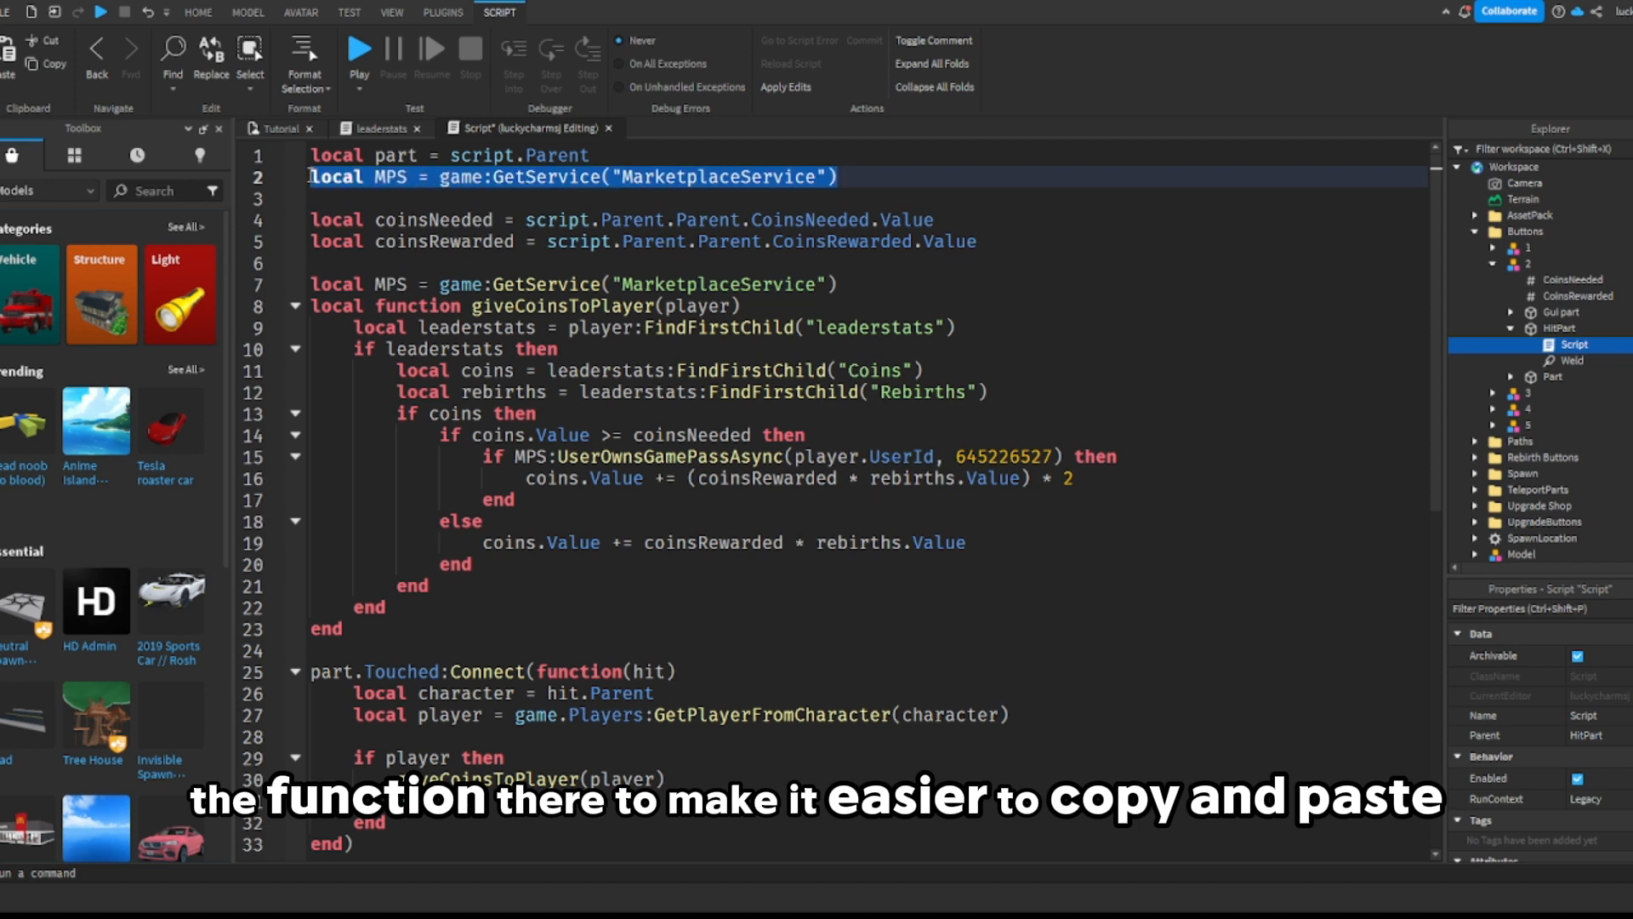
pyautogui.press('BackSpace')
pyautogui.press('BackSpace')
# Step: Copy the MPS declaration together with the whole giveCoinsToPlayer function, close the script and return to the Tutorial place view
pyautogui.moveTo(317, 263); pyautogui.dragTo(715, 598)
pyautogui.hotkey('ctrl', 'c')
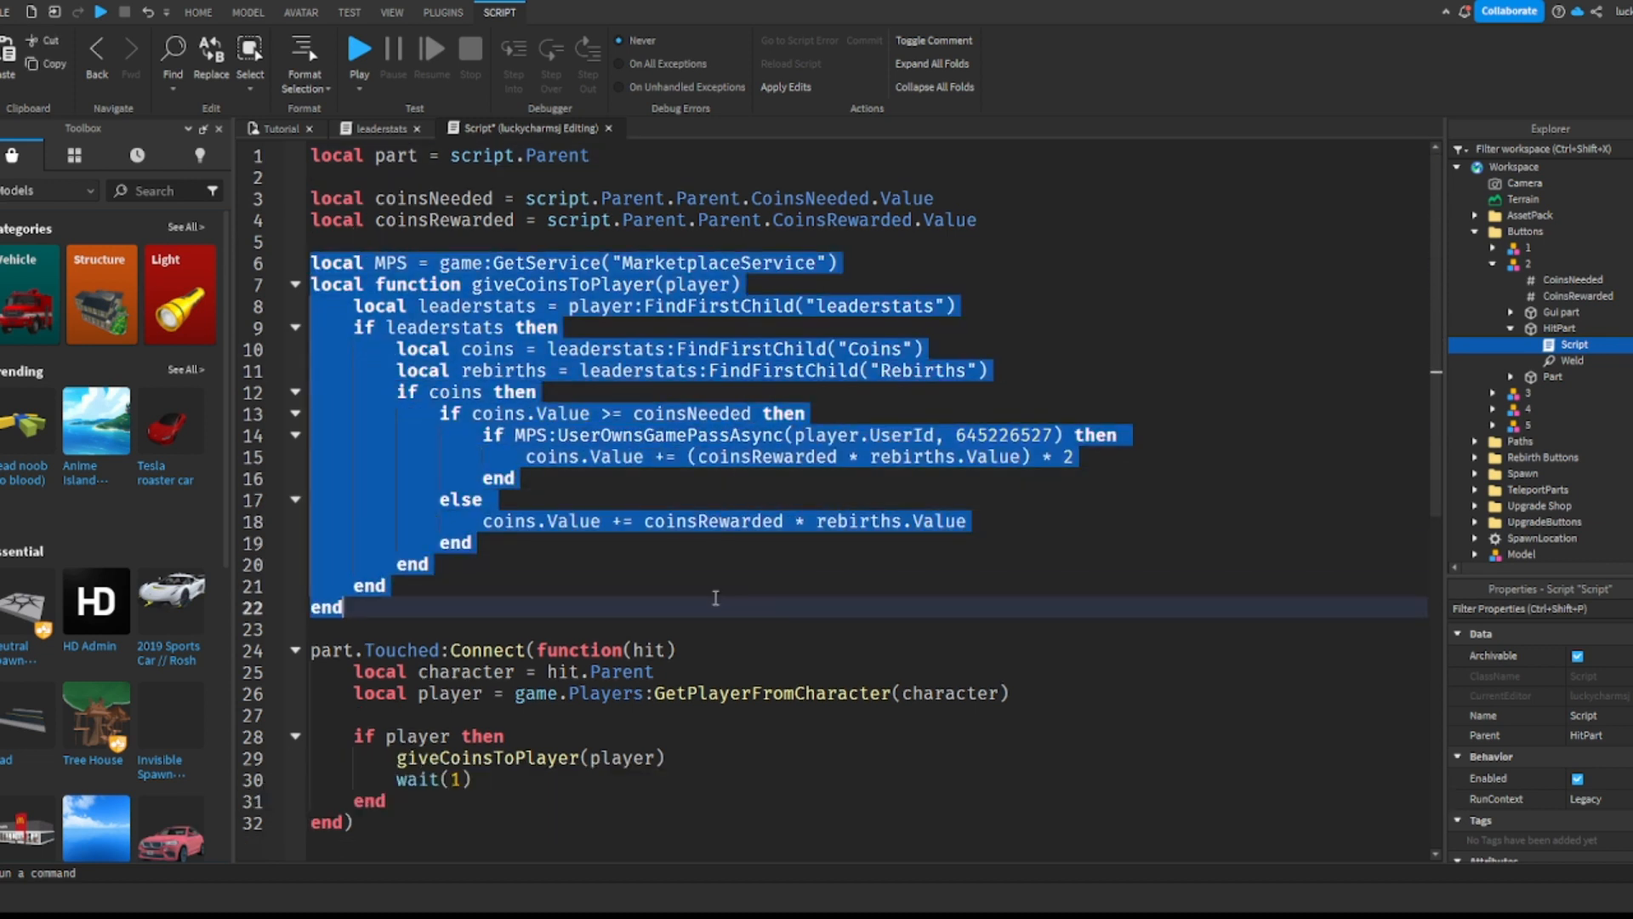
pyautogui.click(608, 128)
pyautogui.click(279, 127)
# Step: Collapse coin button 2 in the Explorer and open the script inside coin button 3's HitPart
pyautogui.click(1511, 329)
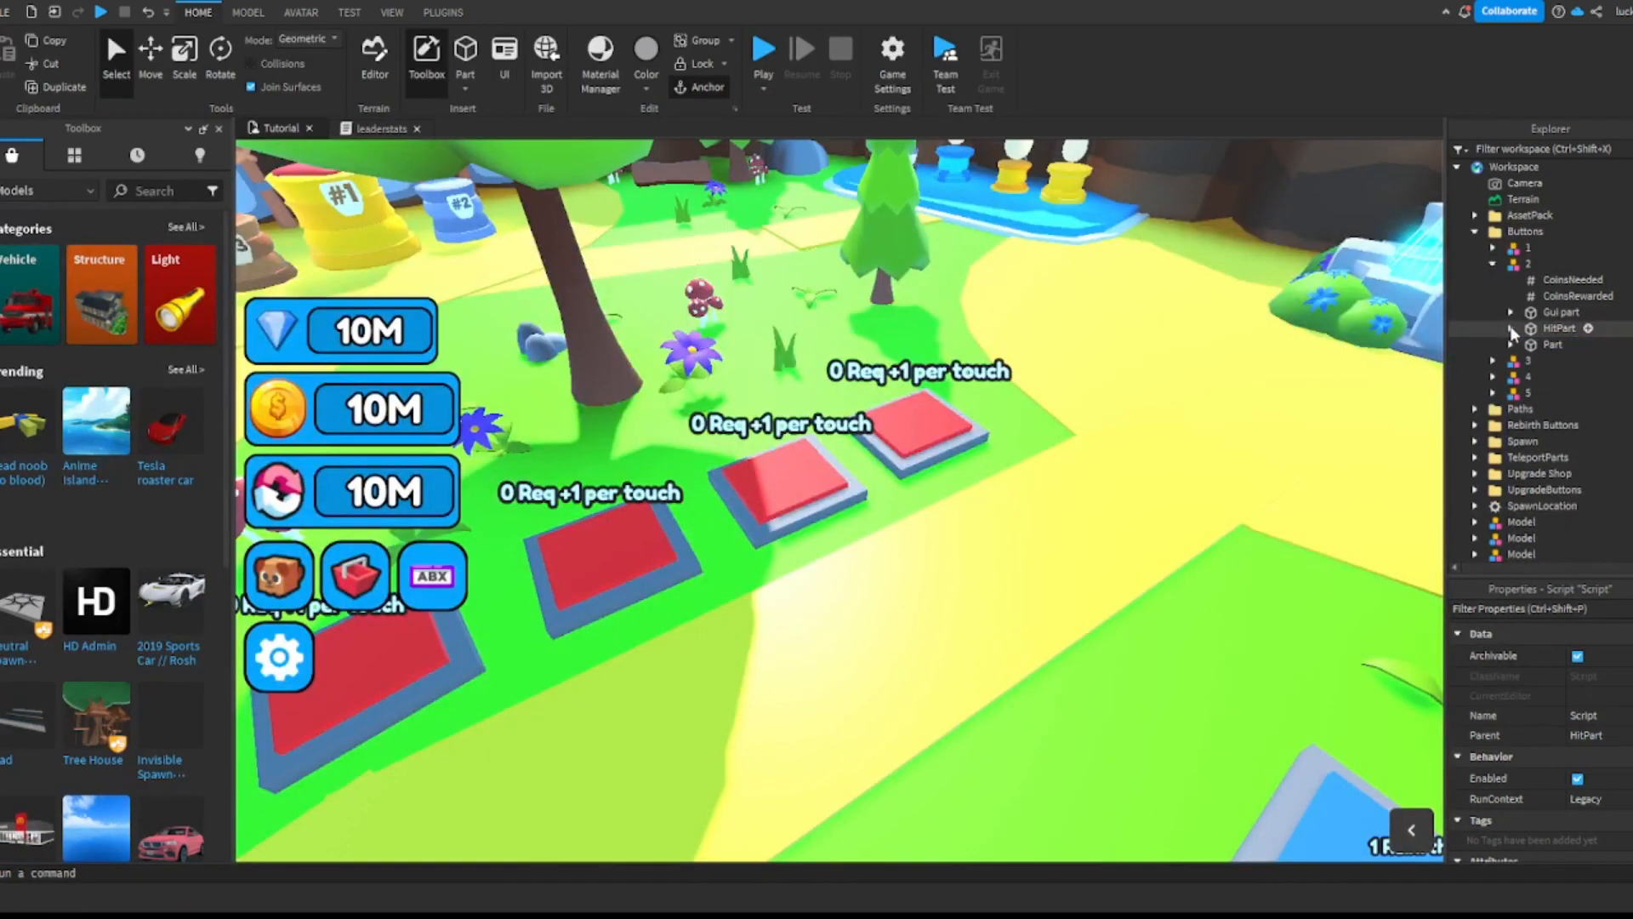
pyautogui.click(1528, 263)
pyautogui.click(1493, 264)
pyautogui.click(1493, 280)
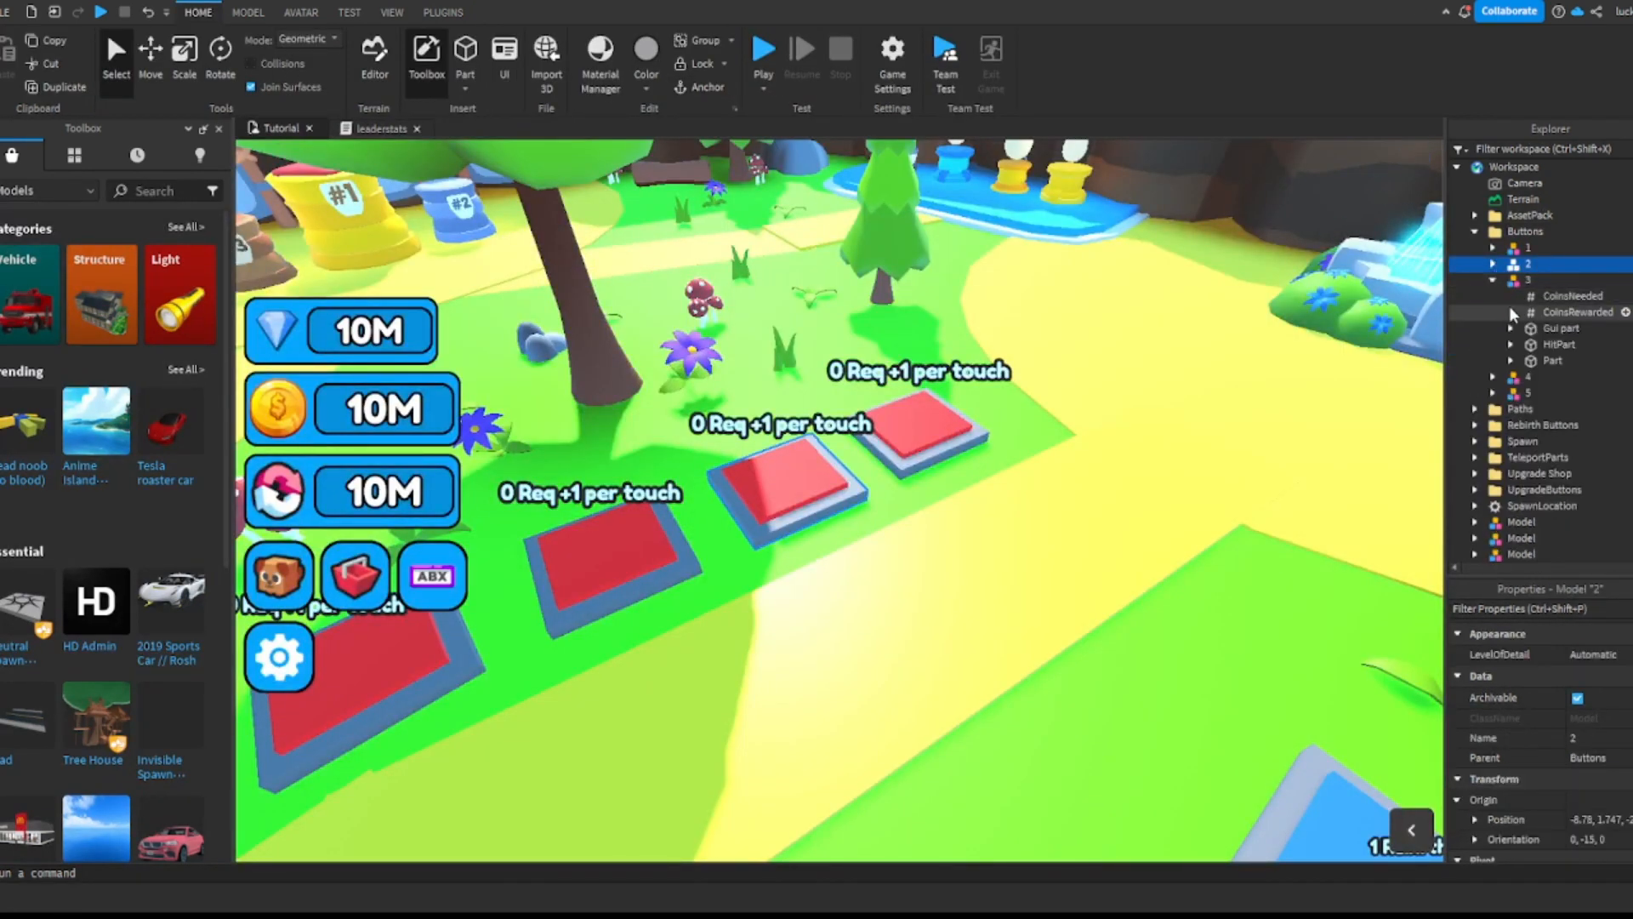
pyautogui.click(1511, 345)
pyautogui.doubleClick(1501, 360)
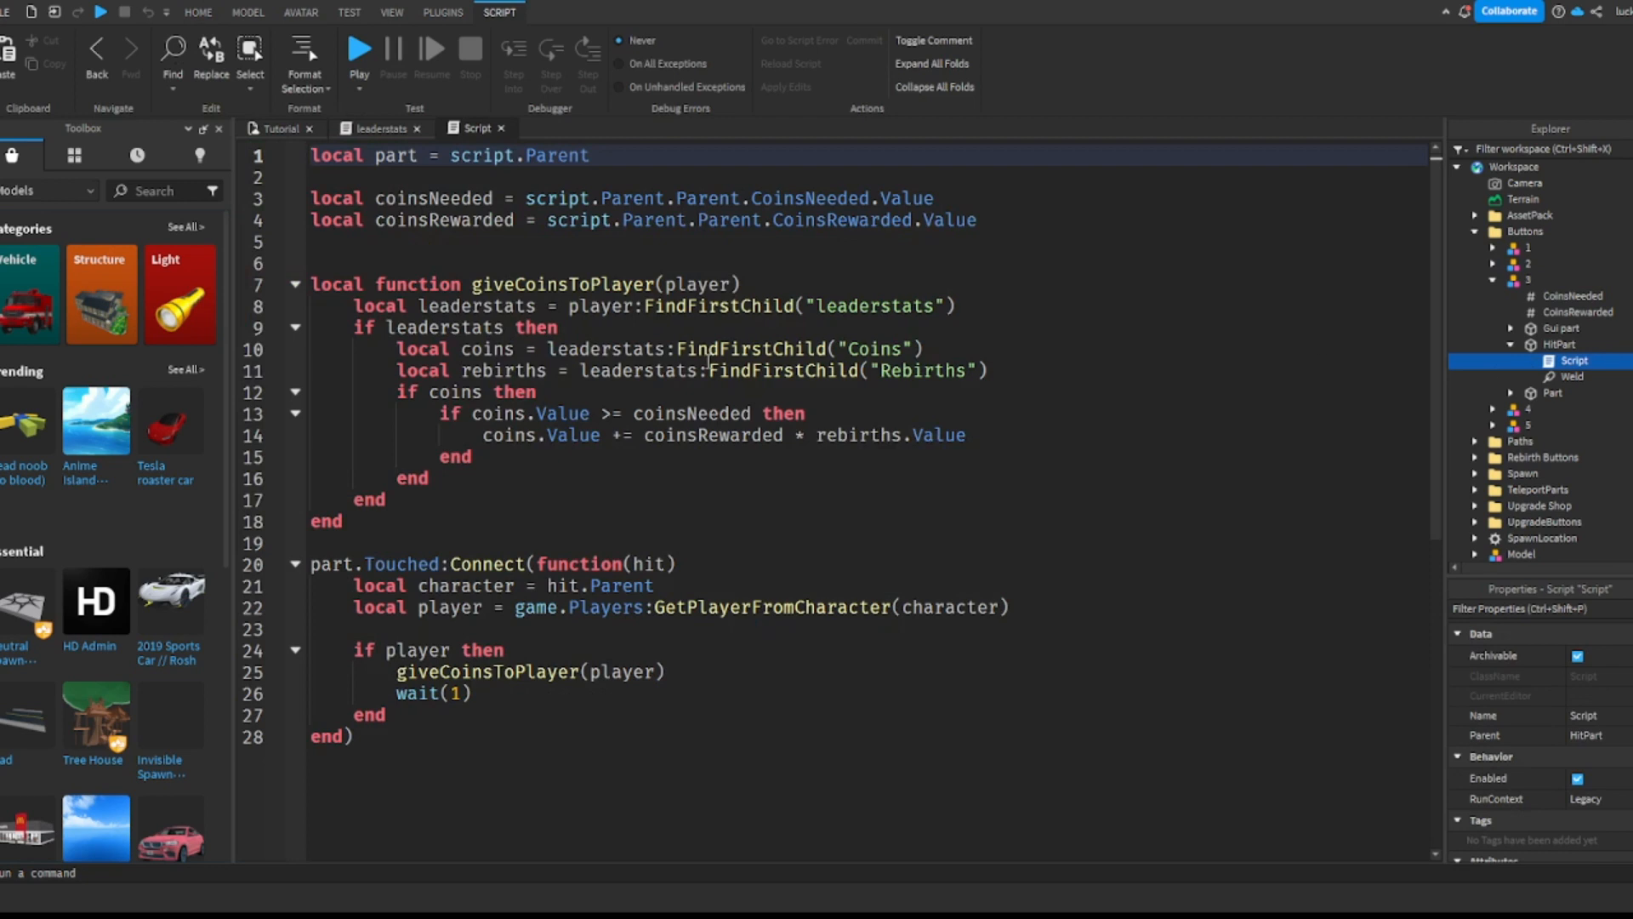
# Step: Replace the giveCoinsToPlayer function in coin button 3's script with the copied MPS declaration and function, then close the script
pyautogui.moveTo(442, 520); pyautogui.dragTo(305, 304)
pyautogui.press('BackSpace')
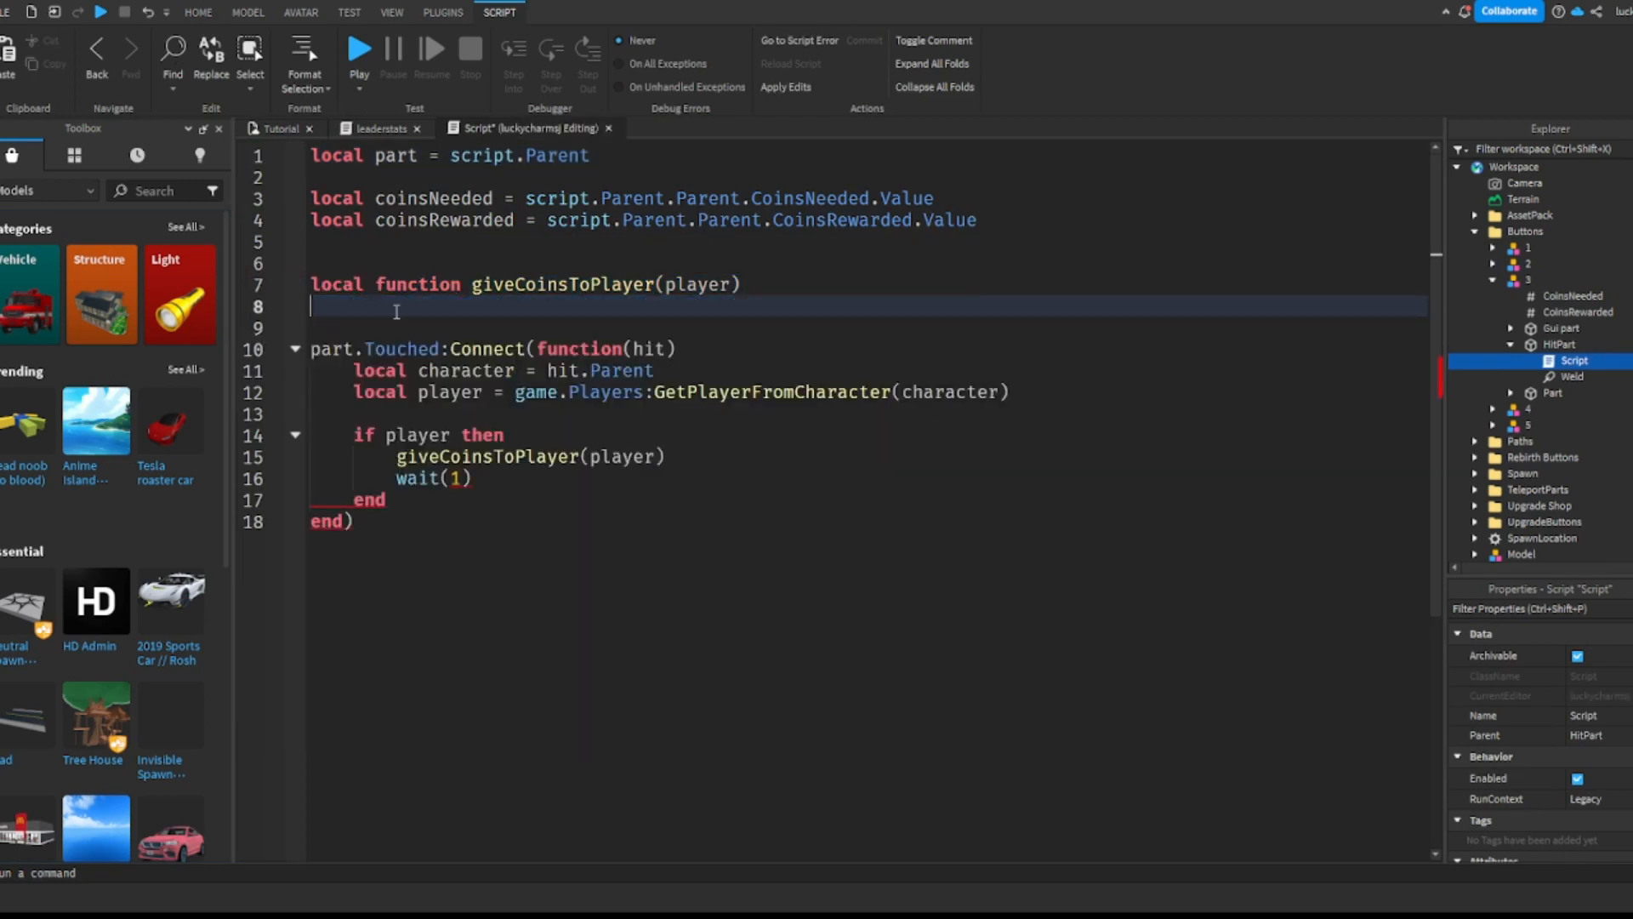
pyautogui.press('BackSpace')
pyautogui.press('BackSpace')
pyautogui.press('BackSpace')
pyautogui.press('BackSpace')
pyautogui.press('BackSpace')
pyautogui.press('BackSpace')
pyautogui.press('BackSpace')
pyautogui.press('BackSpace')
pyautogui.press('BackSpace')
pyautogui.press('BackSpace')
pyautogui.press('BackSpace')
pyautogui.press('BackSpace')
pyautogui.press('BackSpace')
pyautogui.press('BackSpace')
pyautogui.press('BackSpace')
pyautogui.press('BackSpace')
pyautogui.press('BackSpace')
pyautogui.press('BackSpace')
pyautogui.press('BackSpace')
pyautogui.press('BackSpace')
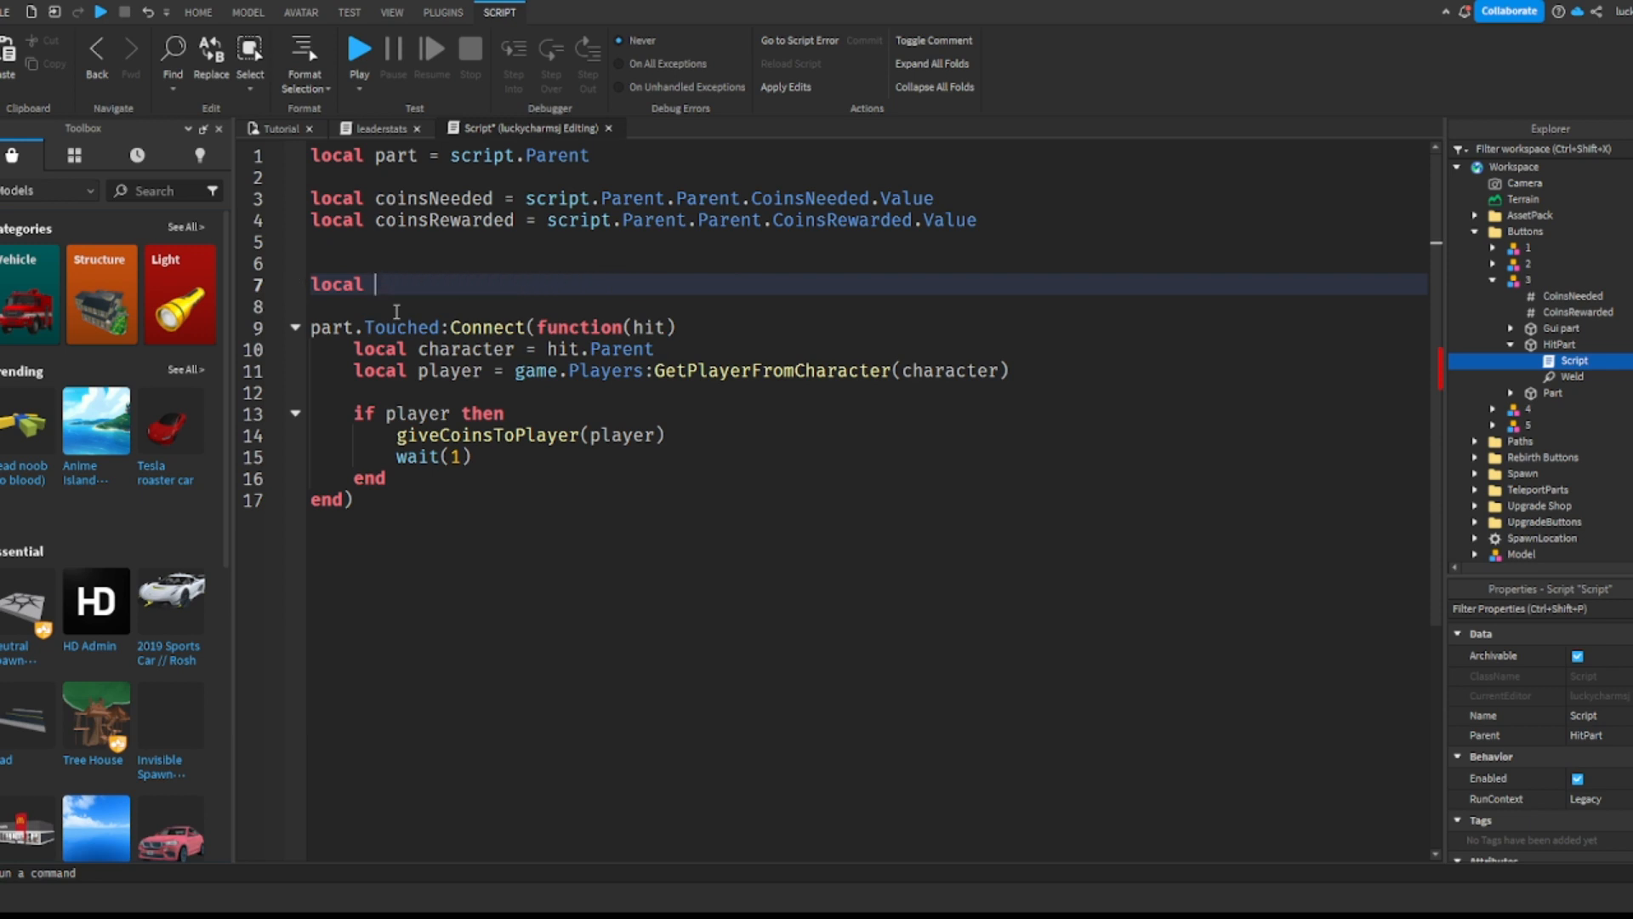
pyautogui.hotkey('ctrl', 'v')
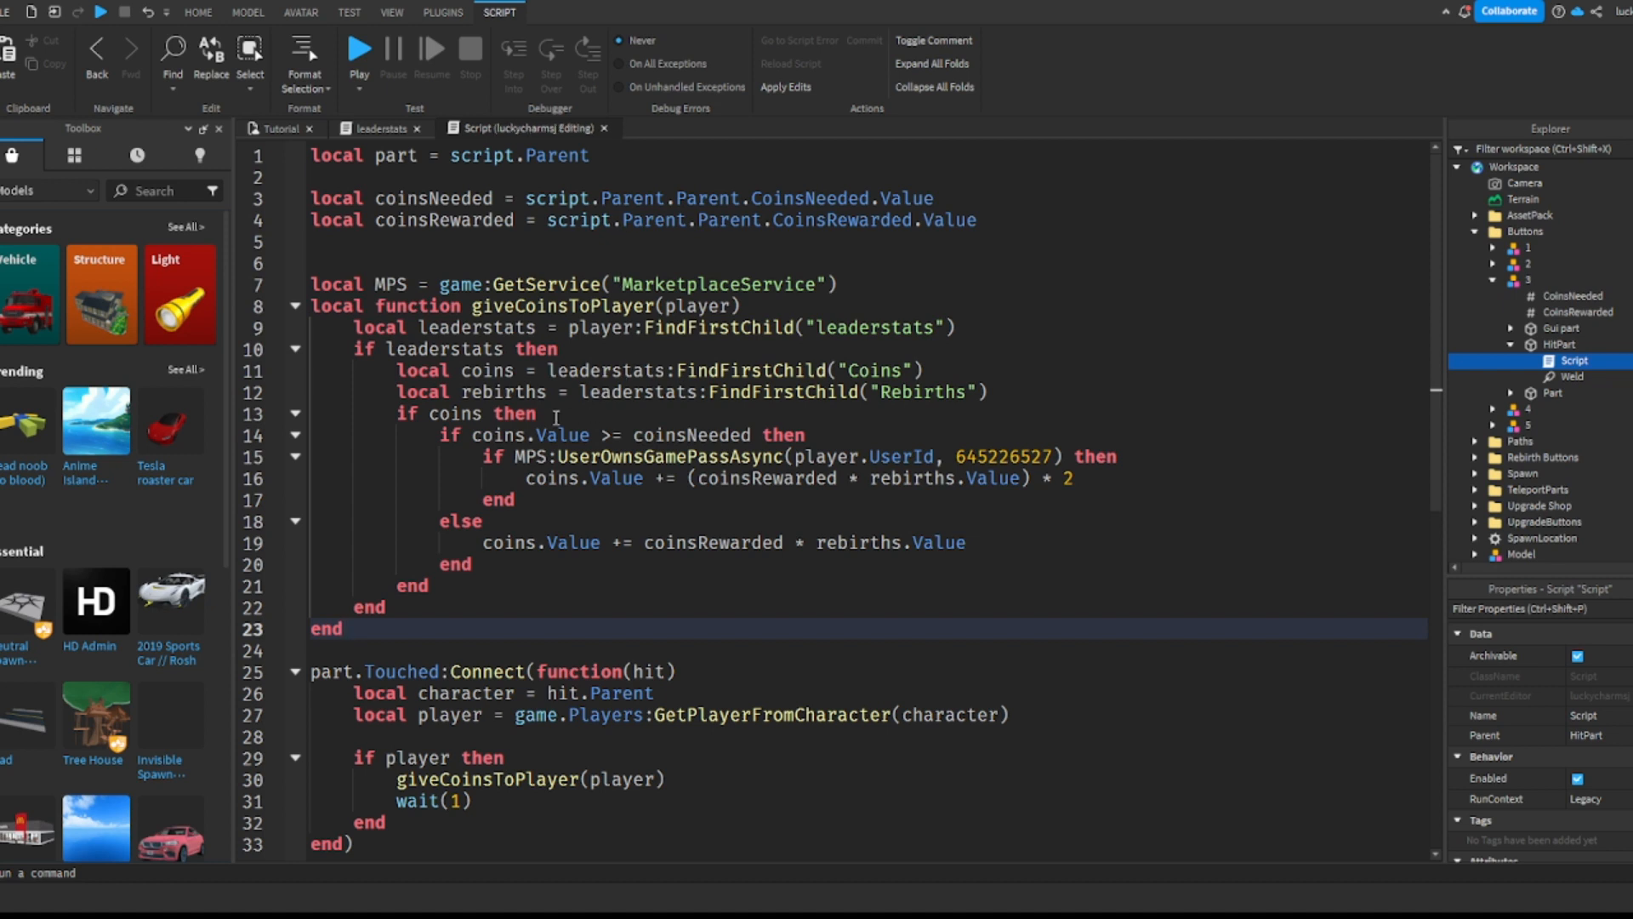
pyautogui.click(604, 129)
pyautogui.click(283, 128)
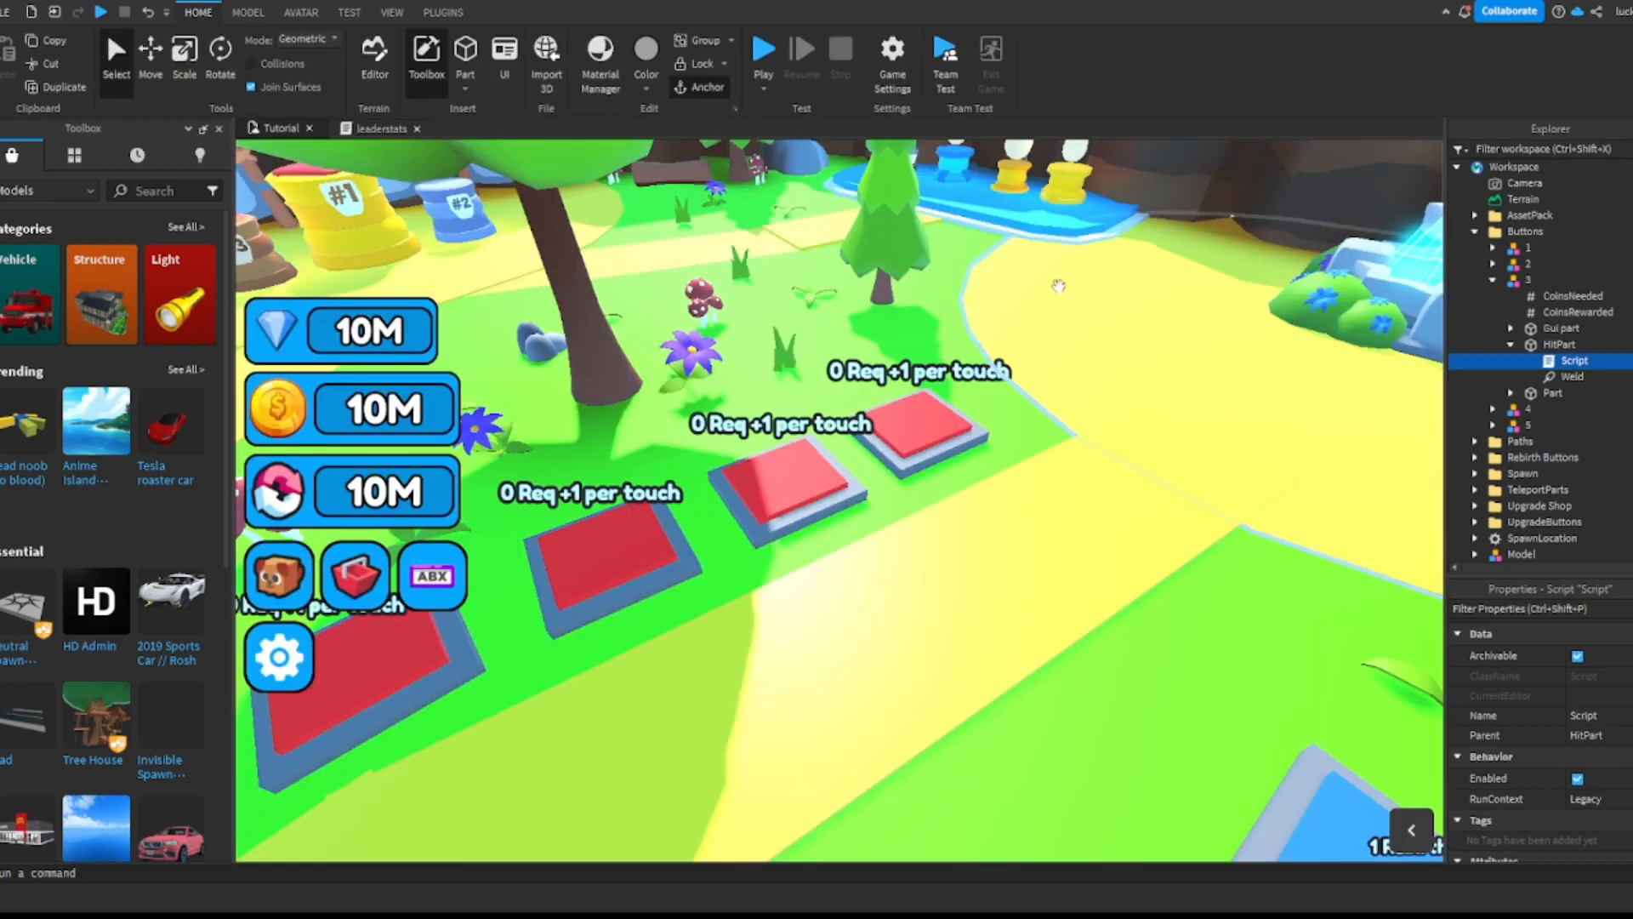
# Step: Replace the giveCoinsToPlayer function in coin button 4's HitPart script with the copied code, remove the extra blank line and close the script
pyautogui.click(1493, 279)
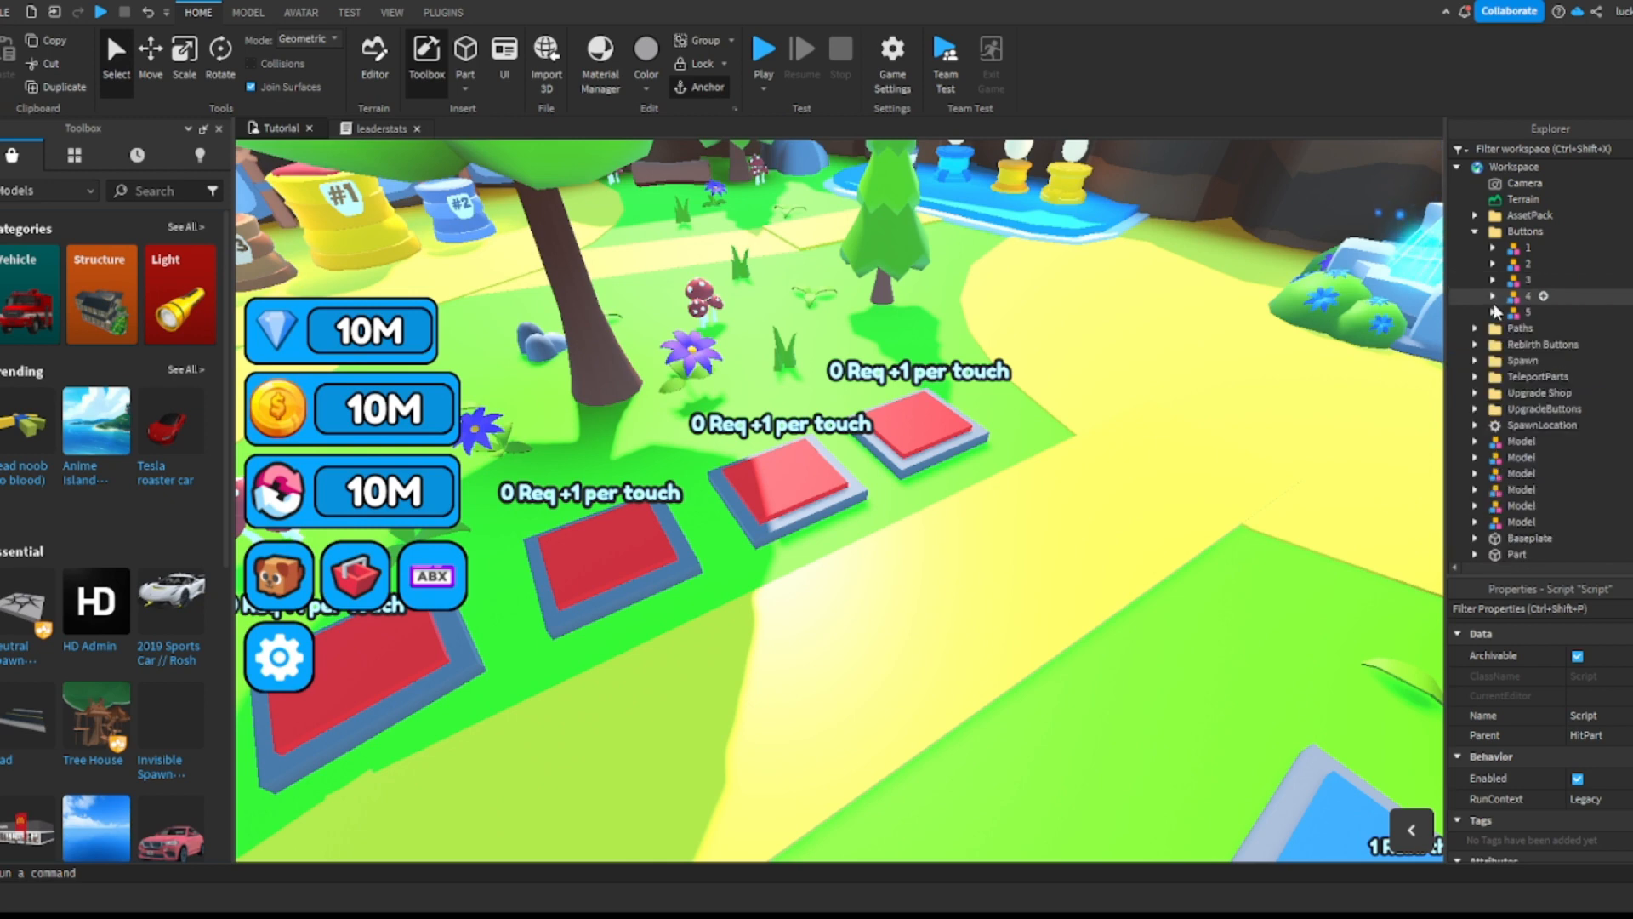
pyautogui.click(1493, 295)
pyautogui.click(1536, 377)
pyautogui.doubleClick(1536, 379)
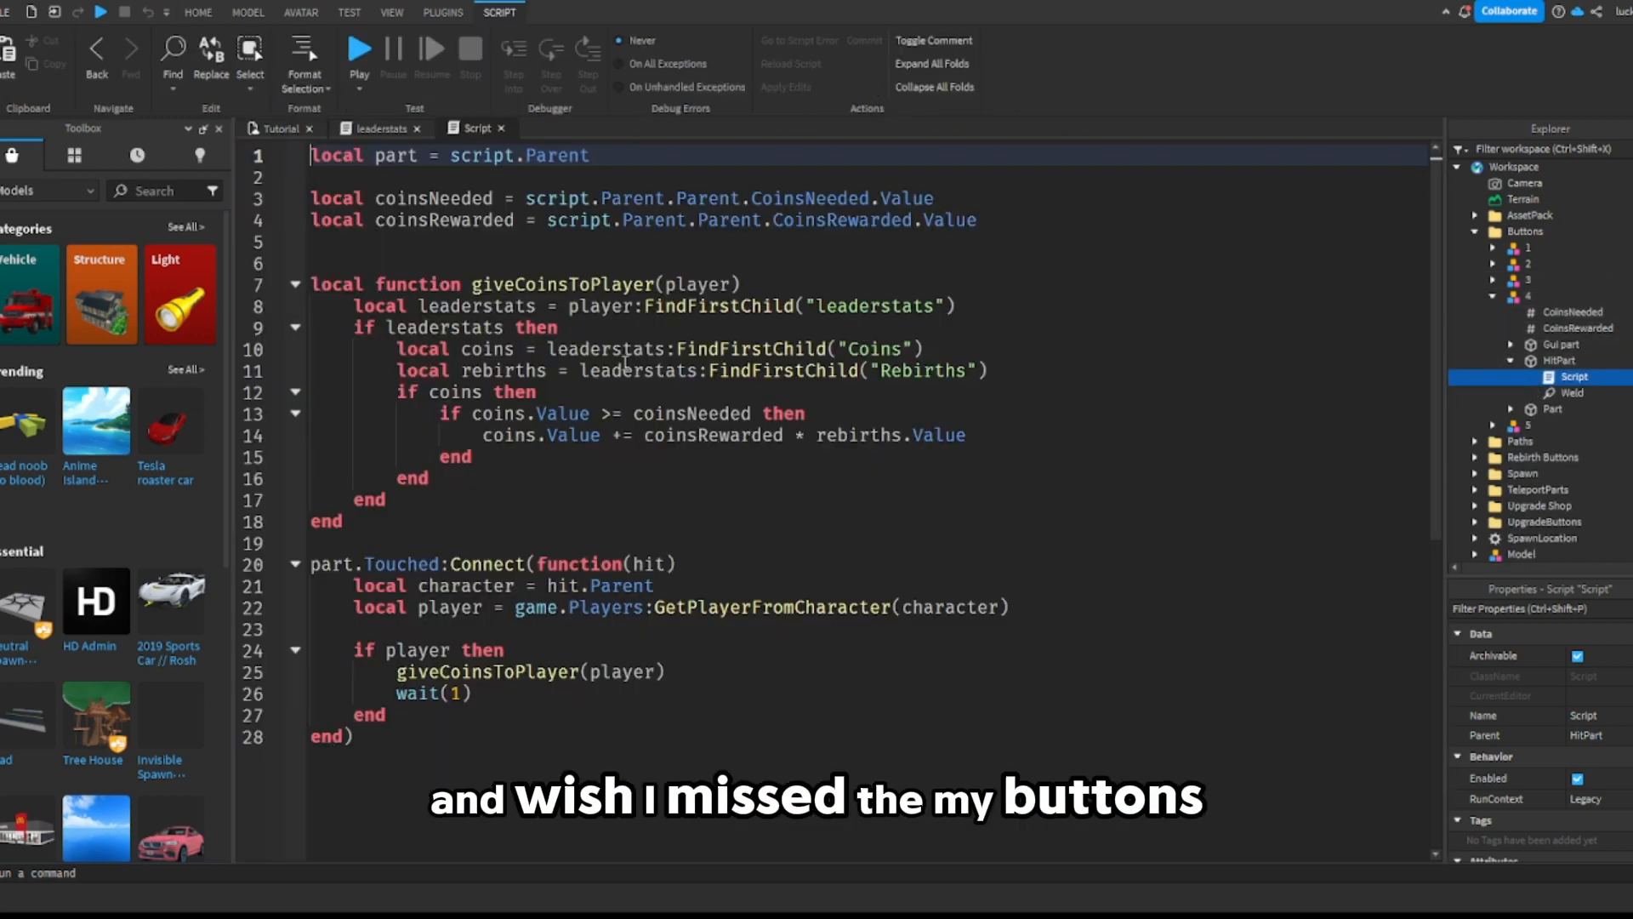
pyautogui.moveTo(344, 521); pyautogui.dragTo(293, 312)
pyautogui.press('BackSpace')
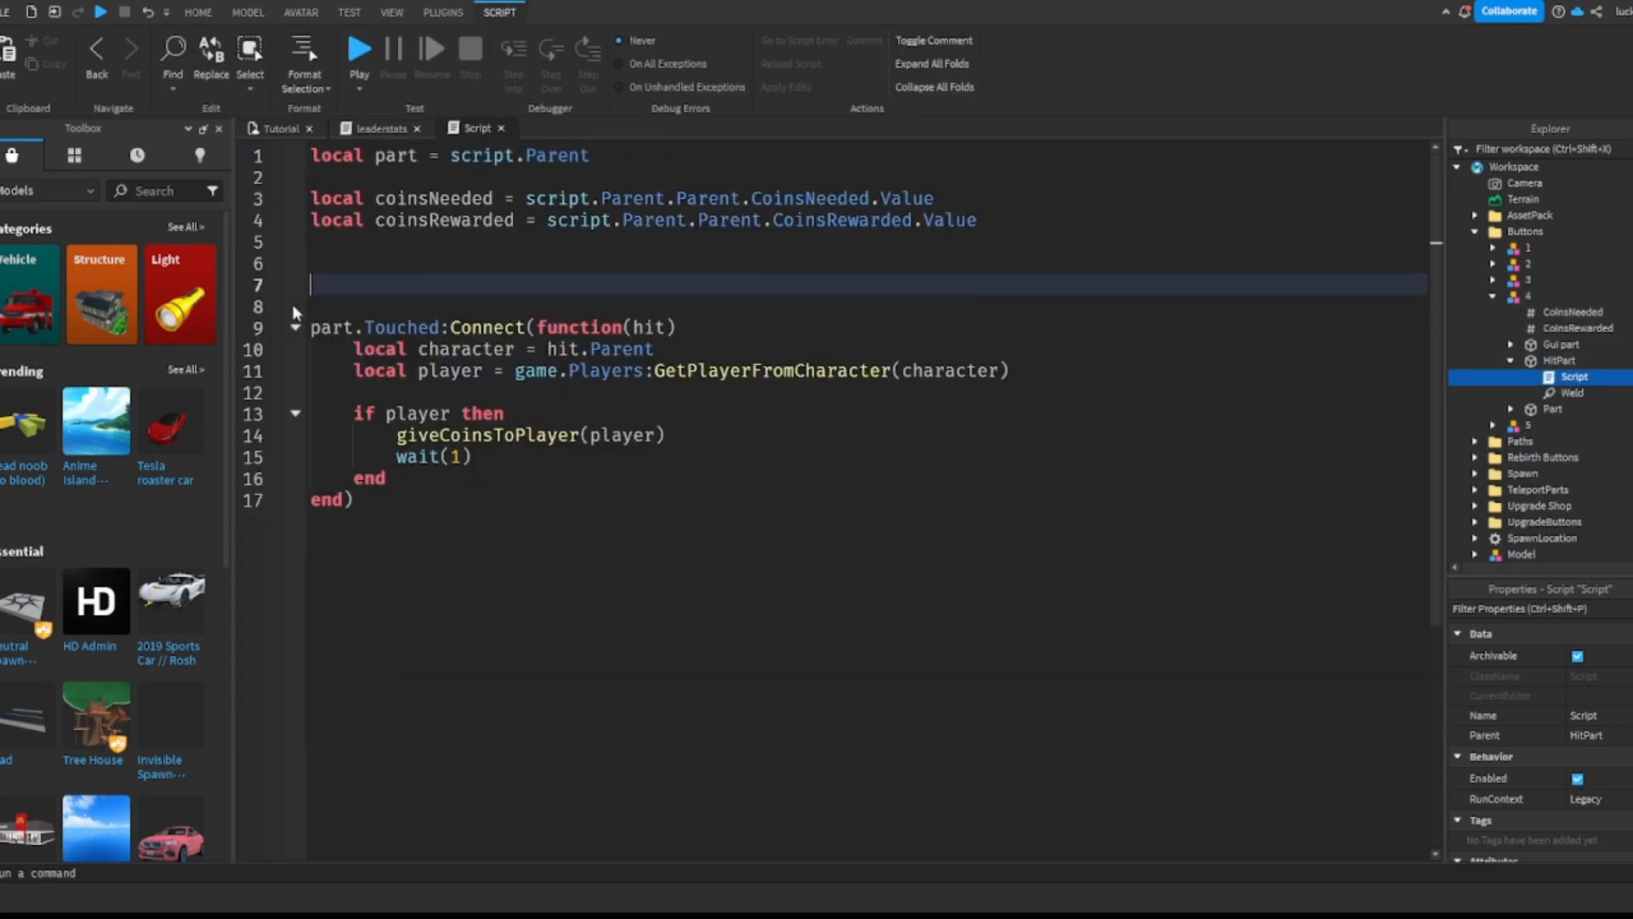
pyautogui.hotkey('ctrl', 'v')
pyautogui.click(353, 260)
pyautogui.press('BackSpace')
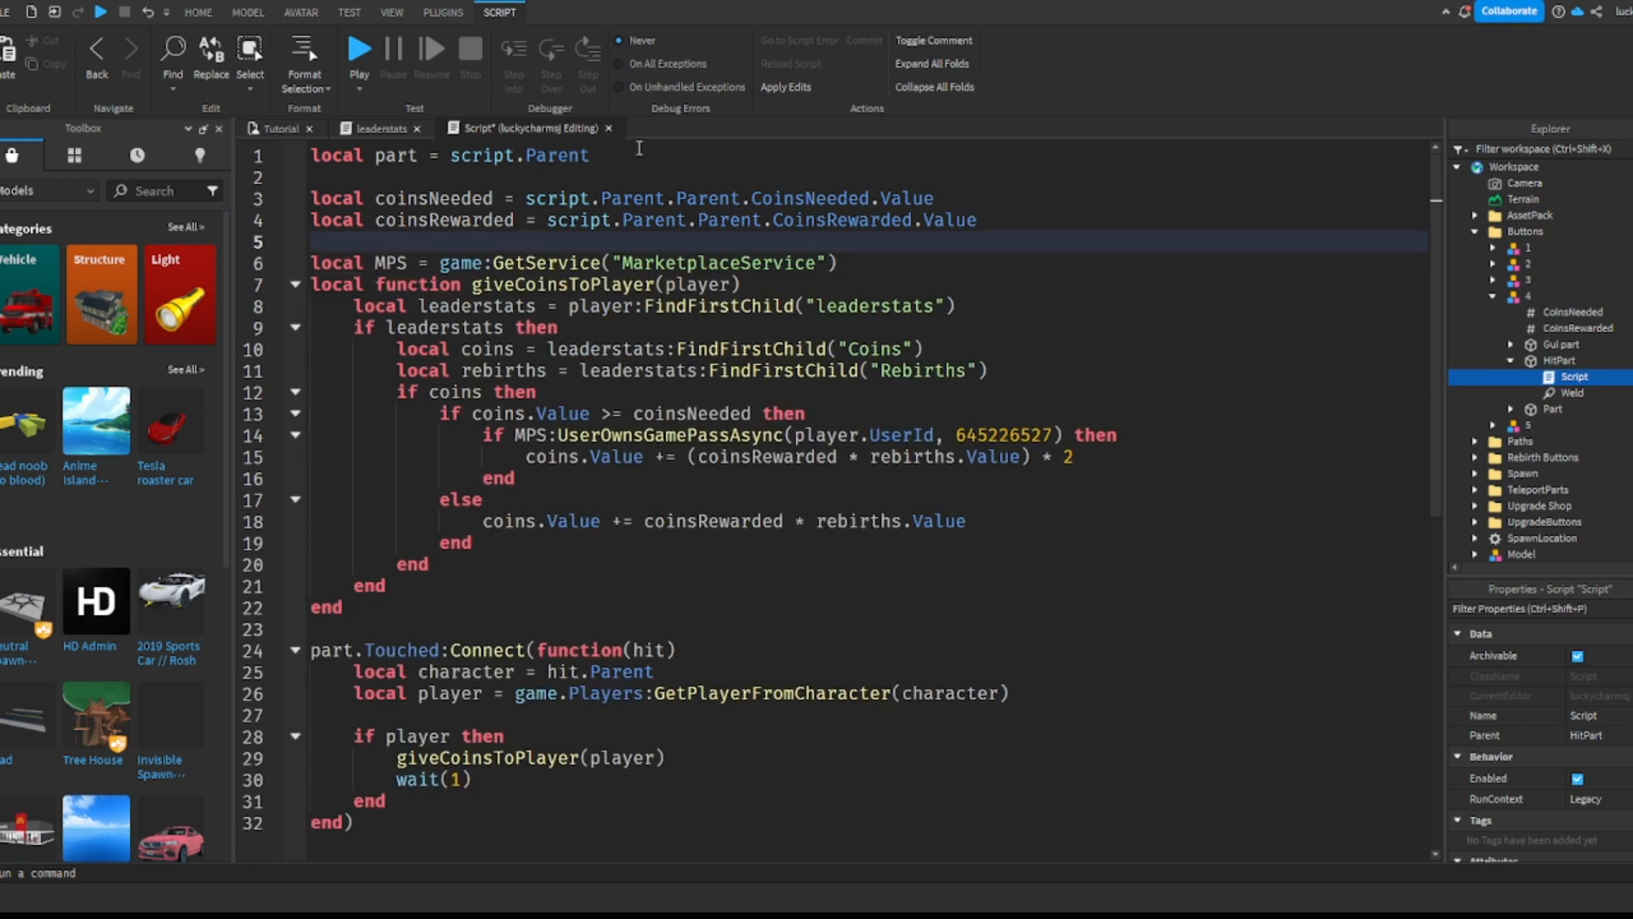
pyautogui.click(609, 129)
pyautogui.click(249, 129)
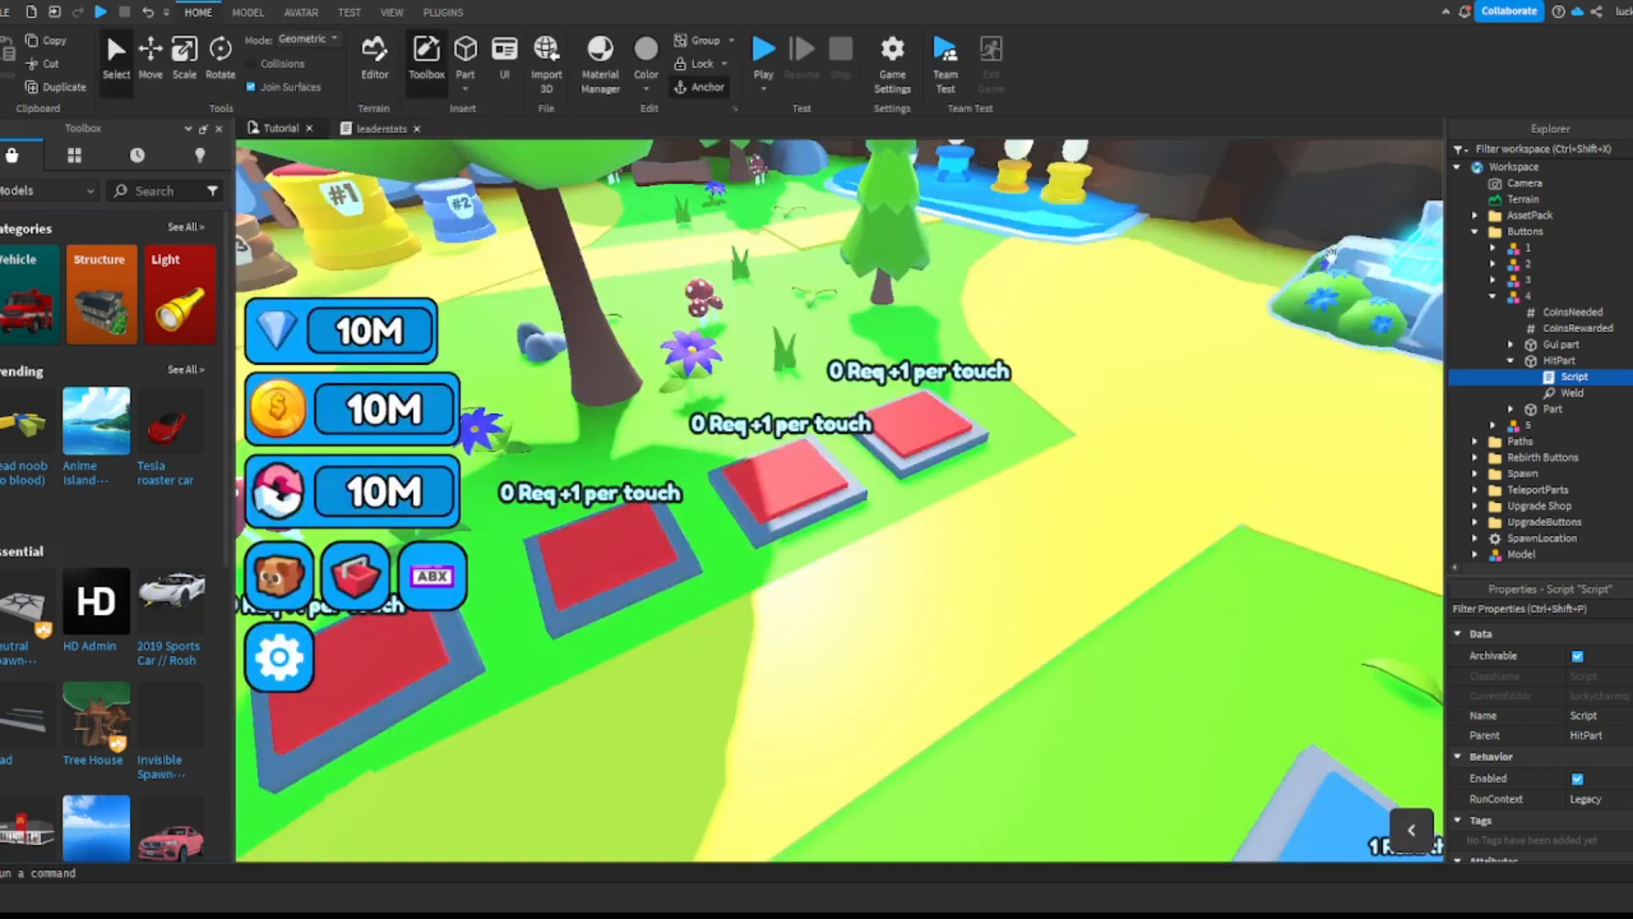
# Step: Replace the giveCoinsToPlayer function in coin button 5's HitPart script with the copied MPS declaration and function
pyautogui.click(1493, 296)
pyautogui.click(1493, 311)
pyautogui.click(1511, 376)
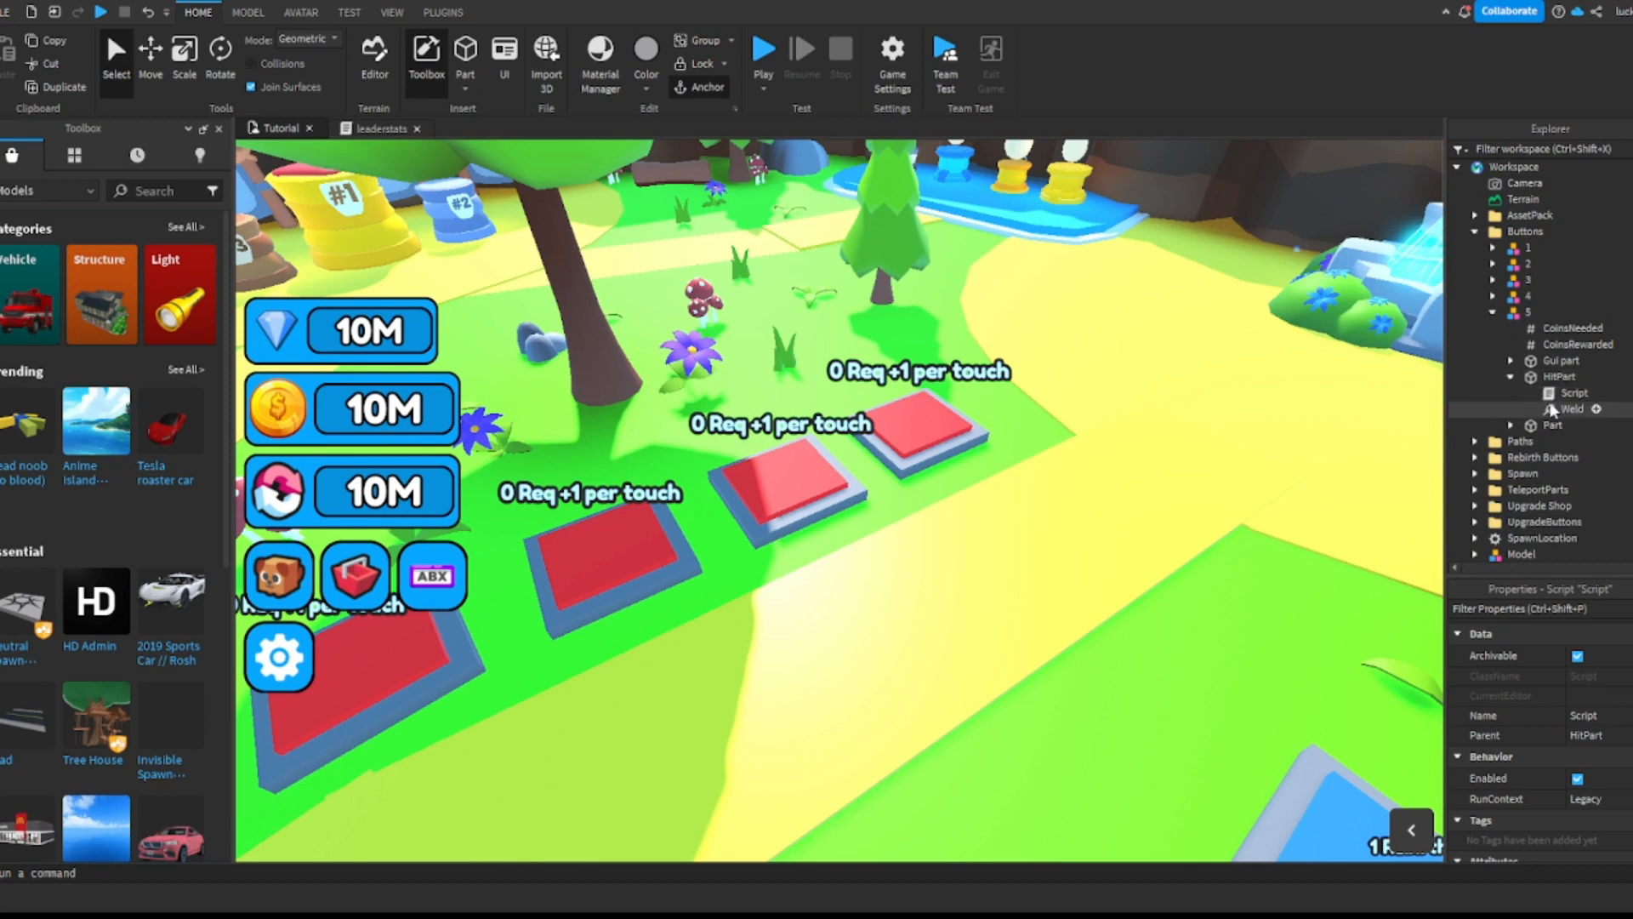
pyautogui.doubleClick(1575, 392)
pyautogui.moveTo(343, 521); pyautogui.dragTo(306, 291)
pyautogui.press('BackSpace')
pyautogui.press('BackSpace')
pyautogui.hotkey('ctrl', 'v')
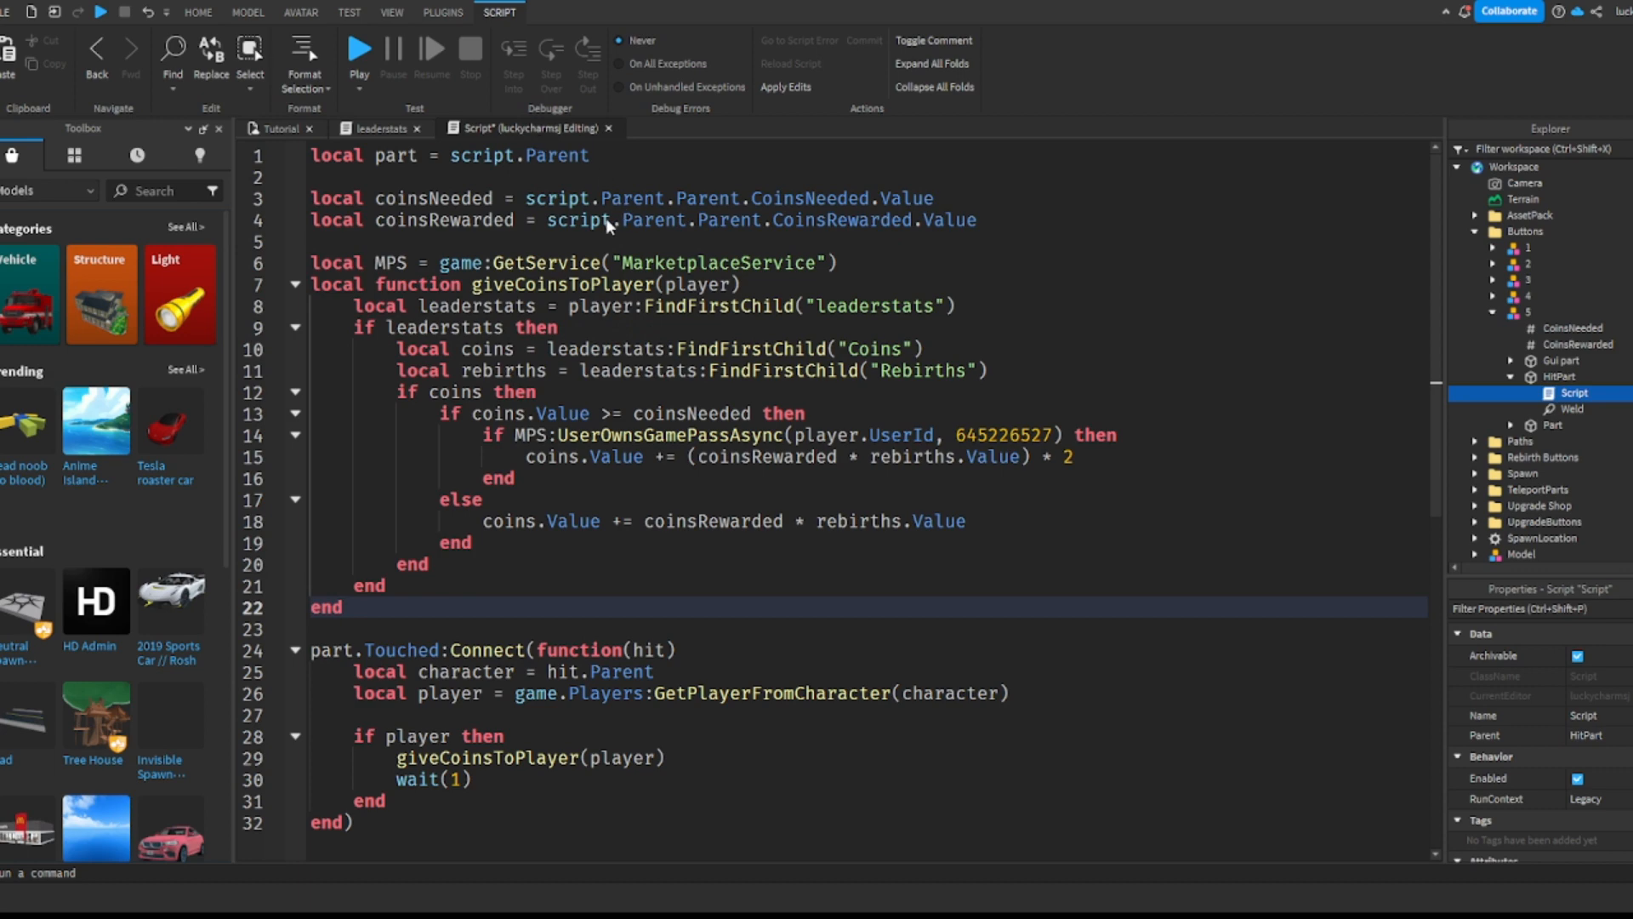
# Step: Save the changes, close coin button 5's script and return to the Tutorial place view
pyautogui.hotkey('ctrl', 's')
pyautogui.keyDown('ctrl'); pyautogui.scroll(1, 629, 258); pyautogui.keyUp('ctrl')
pyautogui.click(604, 128)
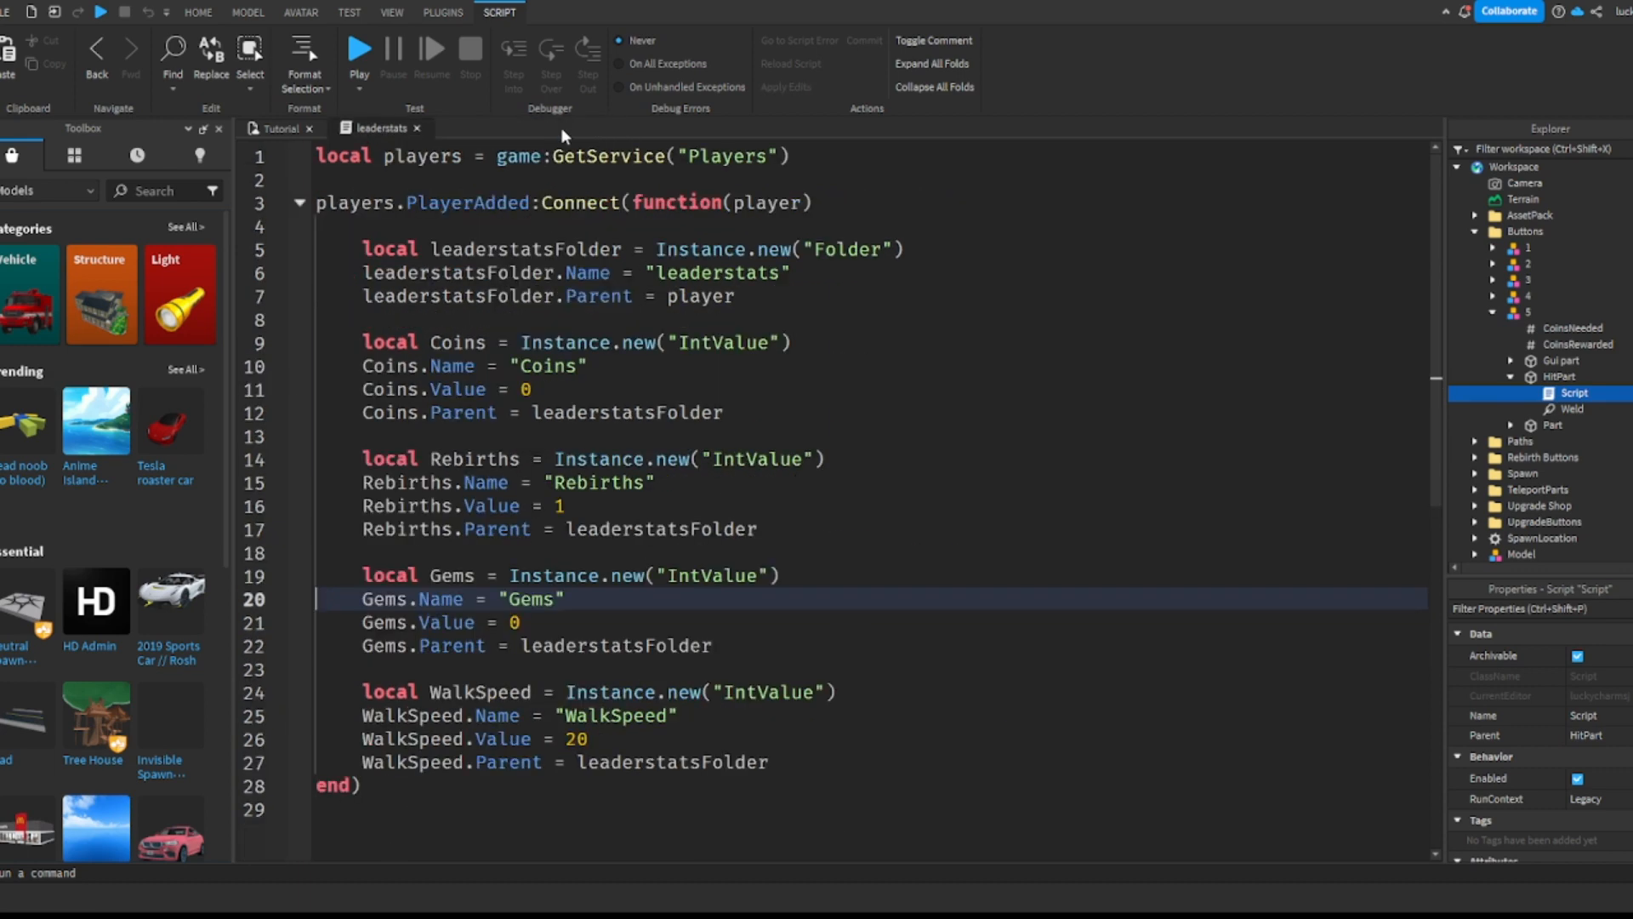
pyautogui.click(274, 128)
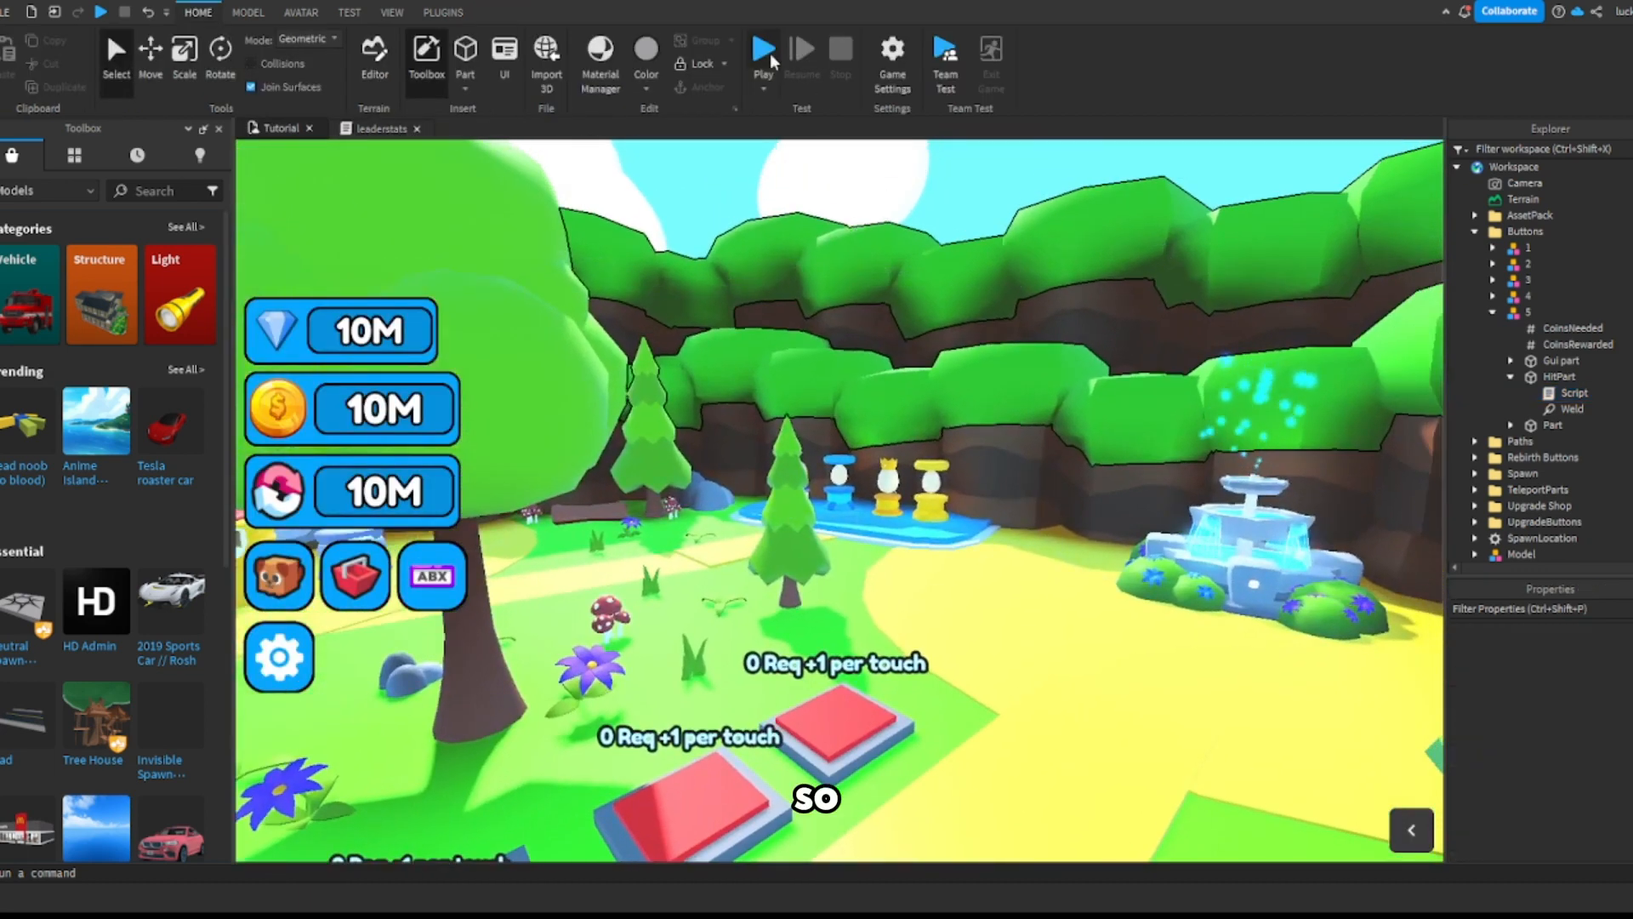
# Step: Start a playtest and run the character over the first coin button to check the doubled coin reward
pyautogui.click(763, 53)
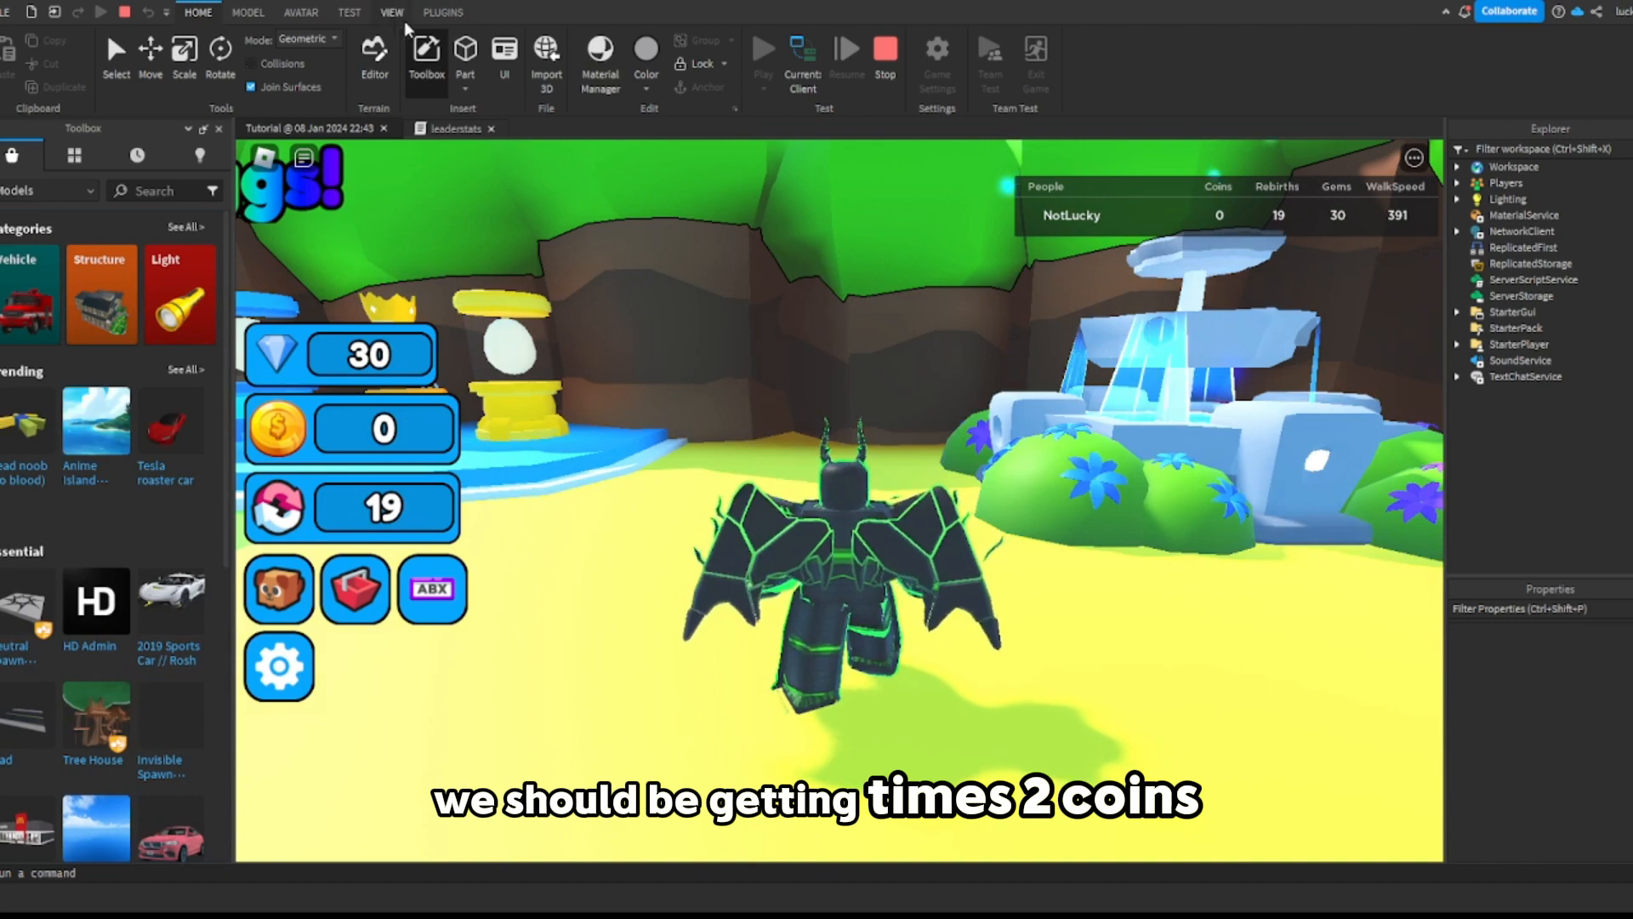
pyautogui.click(392, 12)
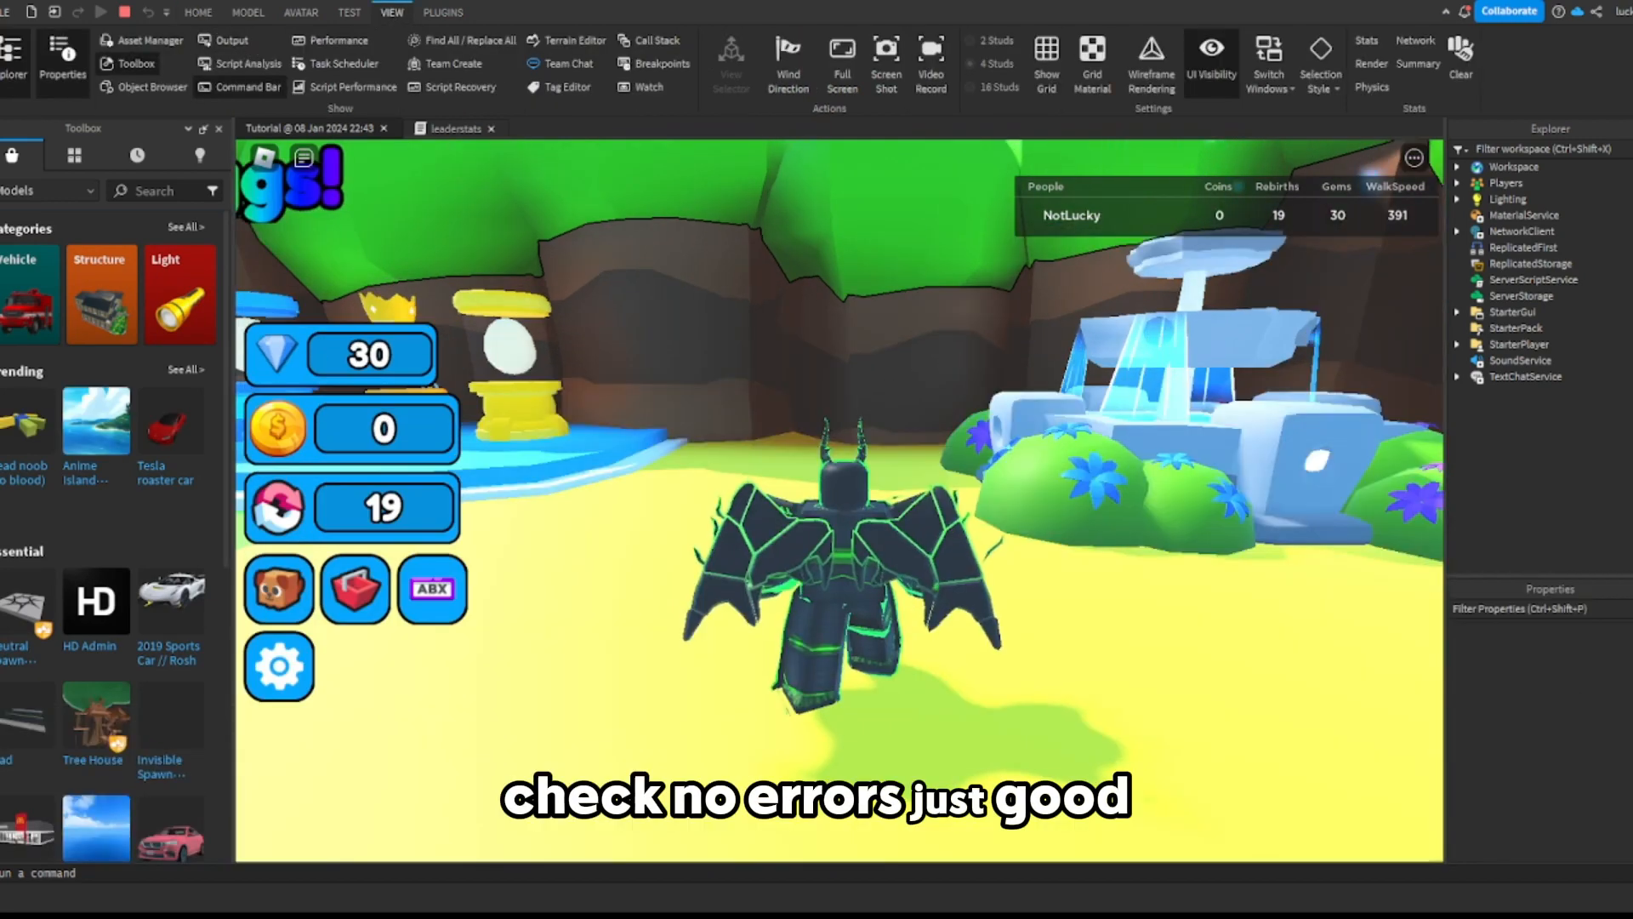
pyautogui.moveTo(973, 604); pyautogui.dragTo(972, 604, button='right')
pyautogui.press('w')
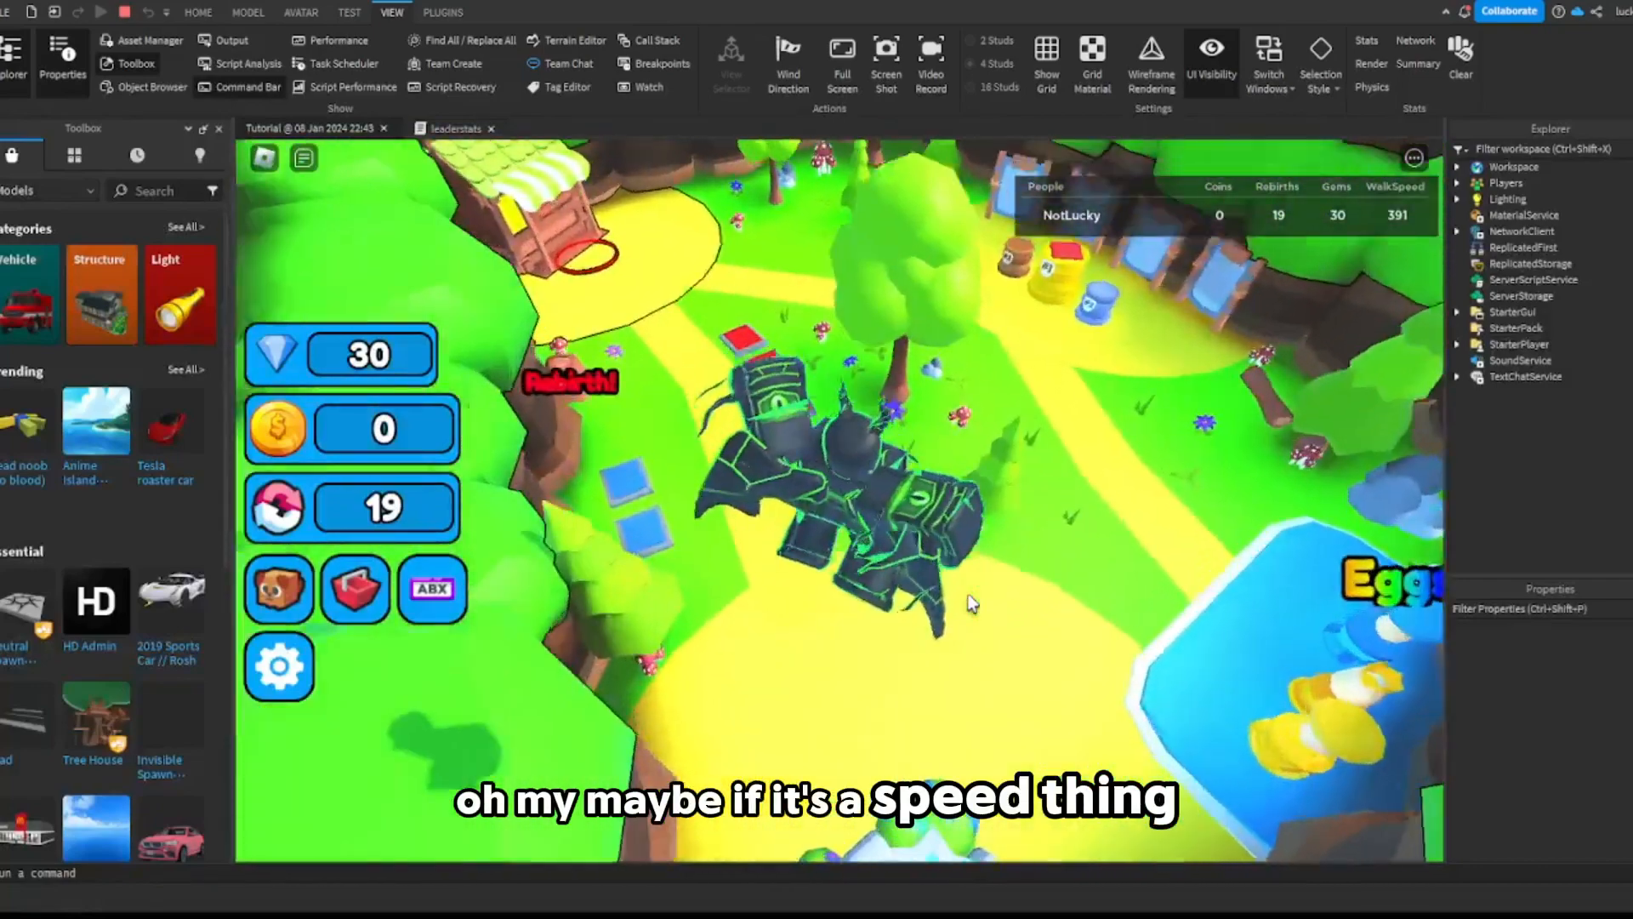
pyautogui.press('w')
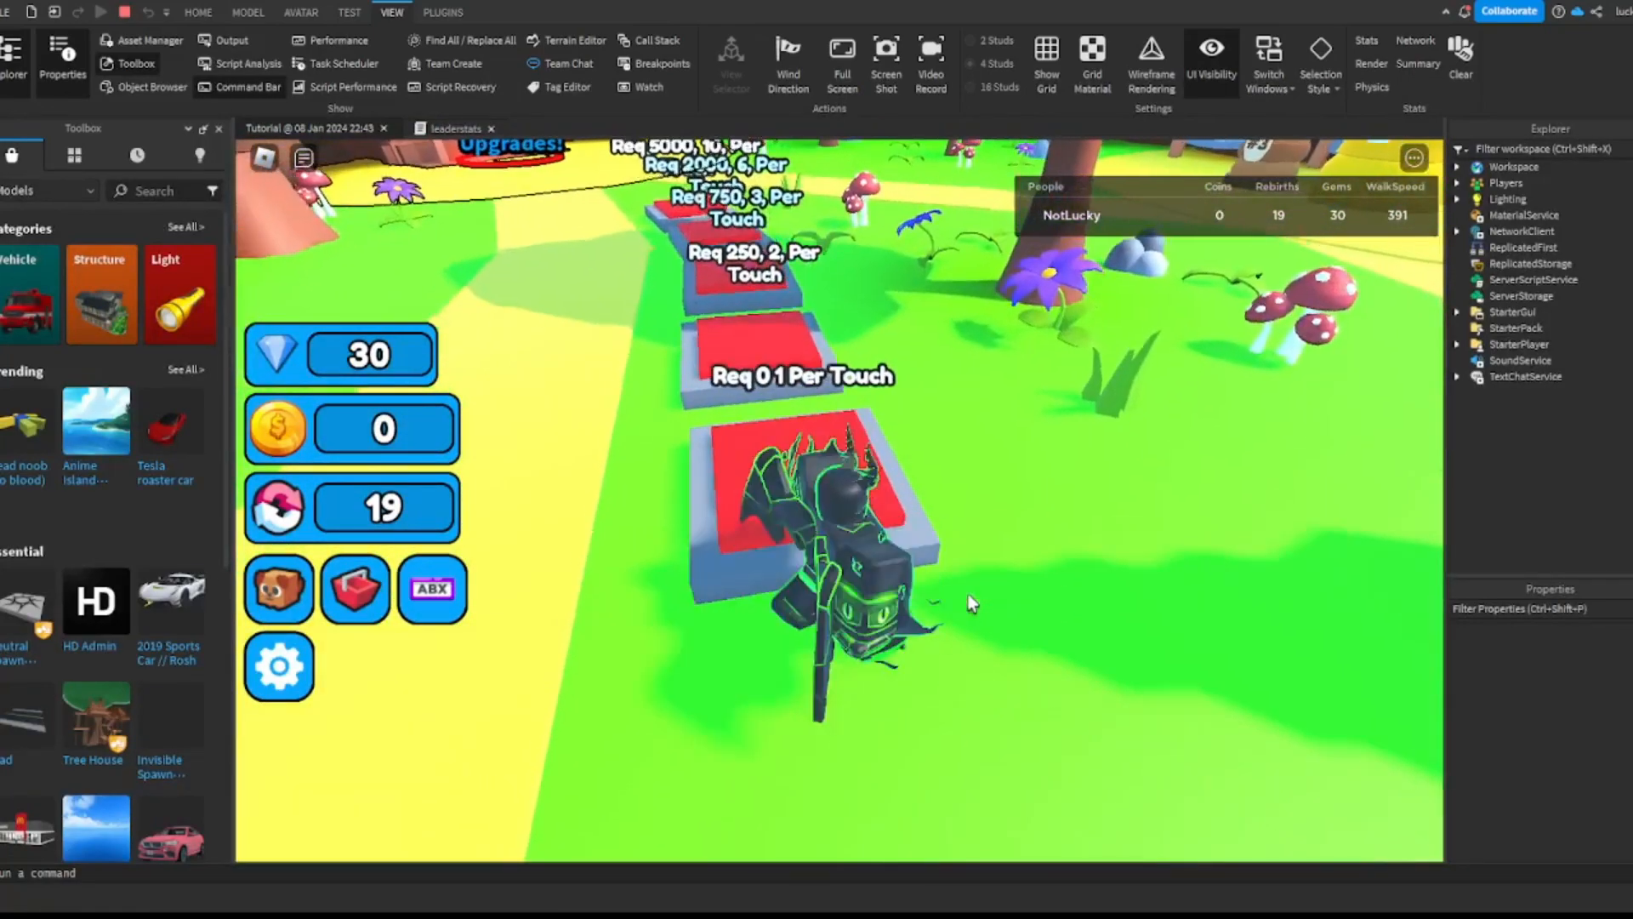
pyautogui.press('w')
pyautogui.press('s')
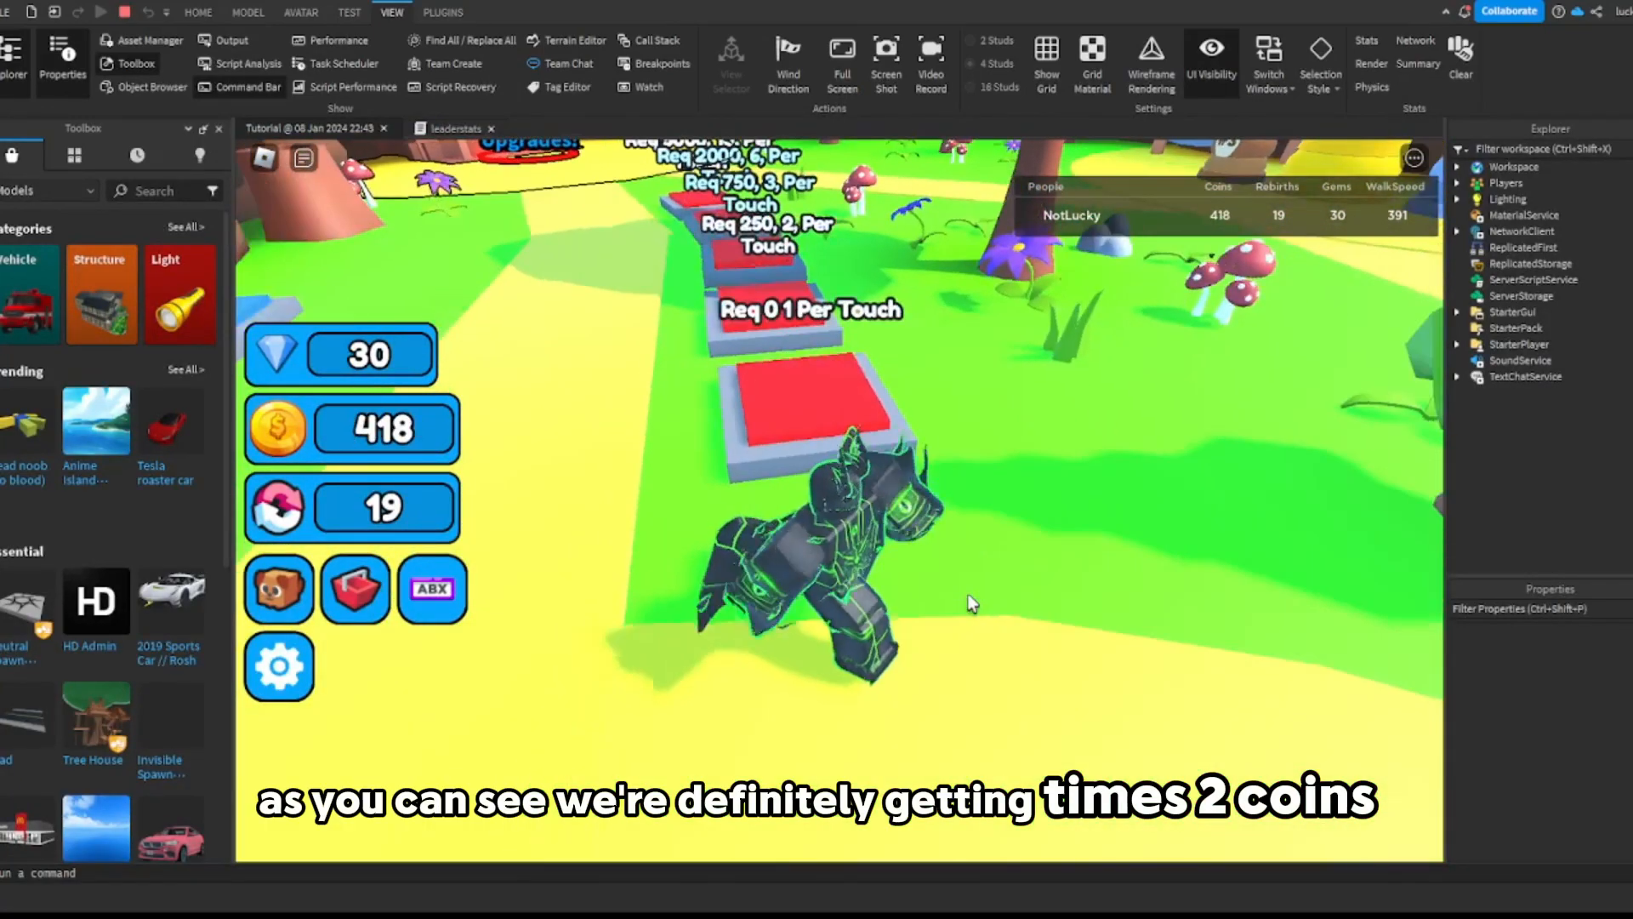
pyautogui.press('w')
pyautogui.press('s')
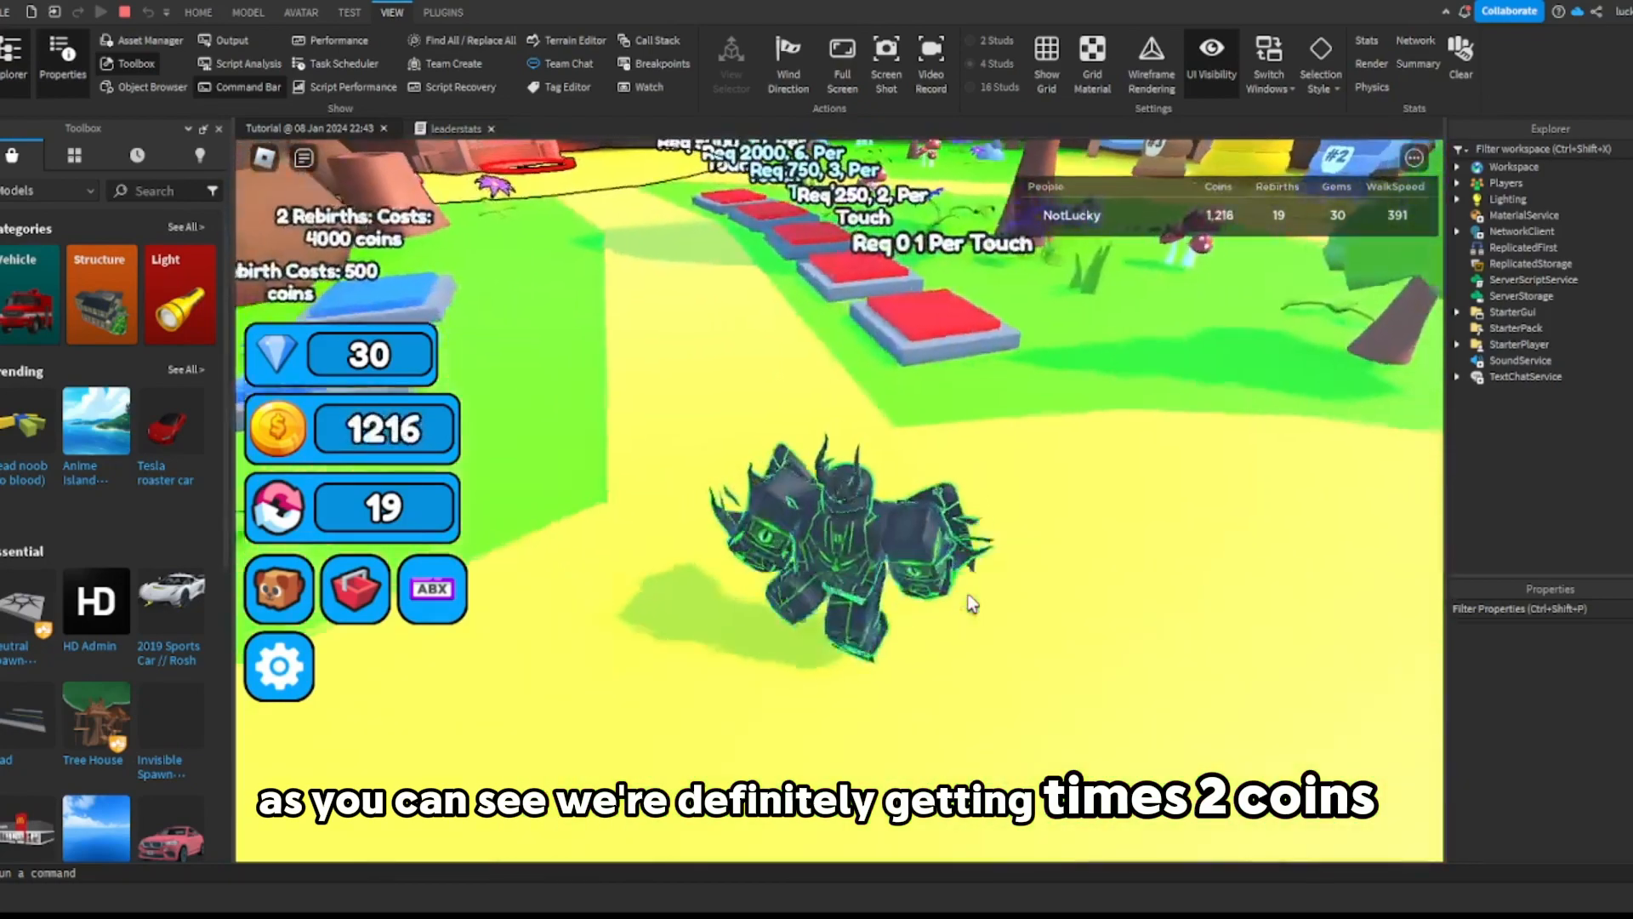
# Step: Move the character on and off the lowest coin buttons repeatedly to compare the coins earned per touch
pyautogui.press('w')
pyautogui.press('d')
pyautogui.press('w')
pyautogui.press('a')
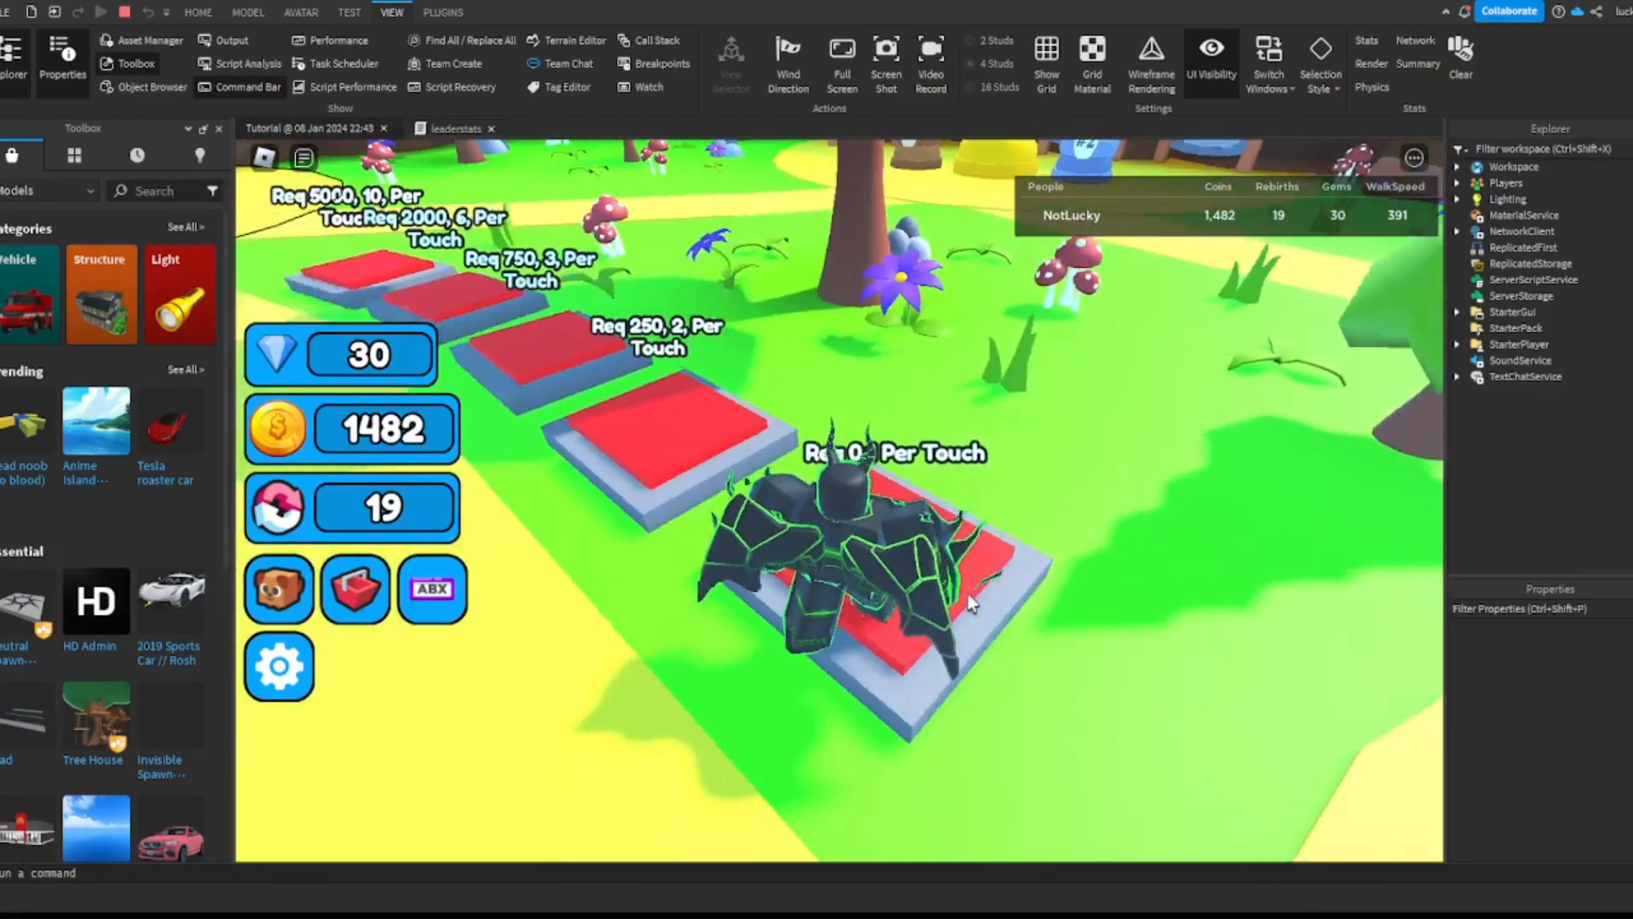
pyautogui.press('a')
pyautogui.press('w')
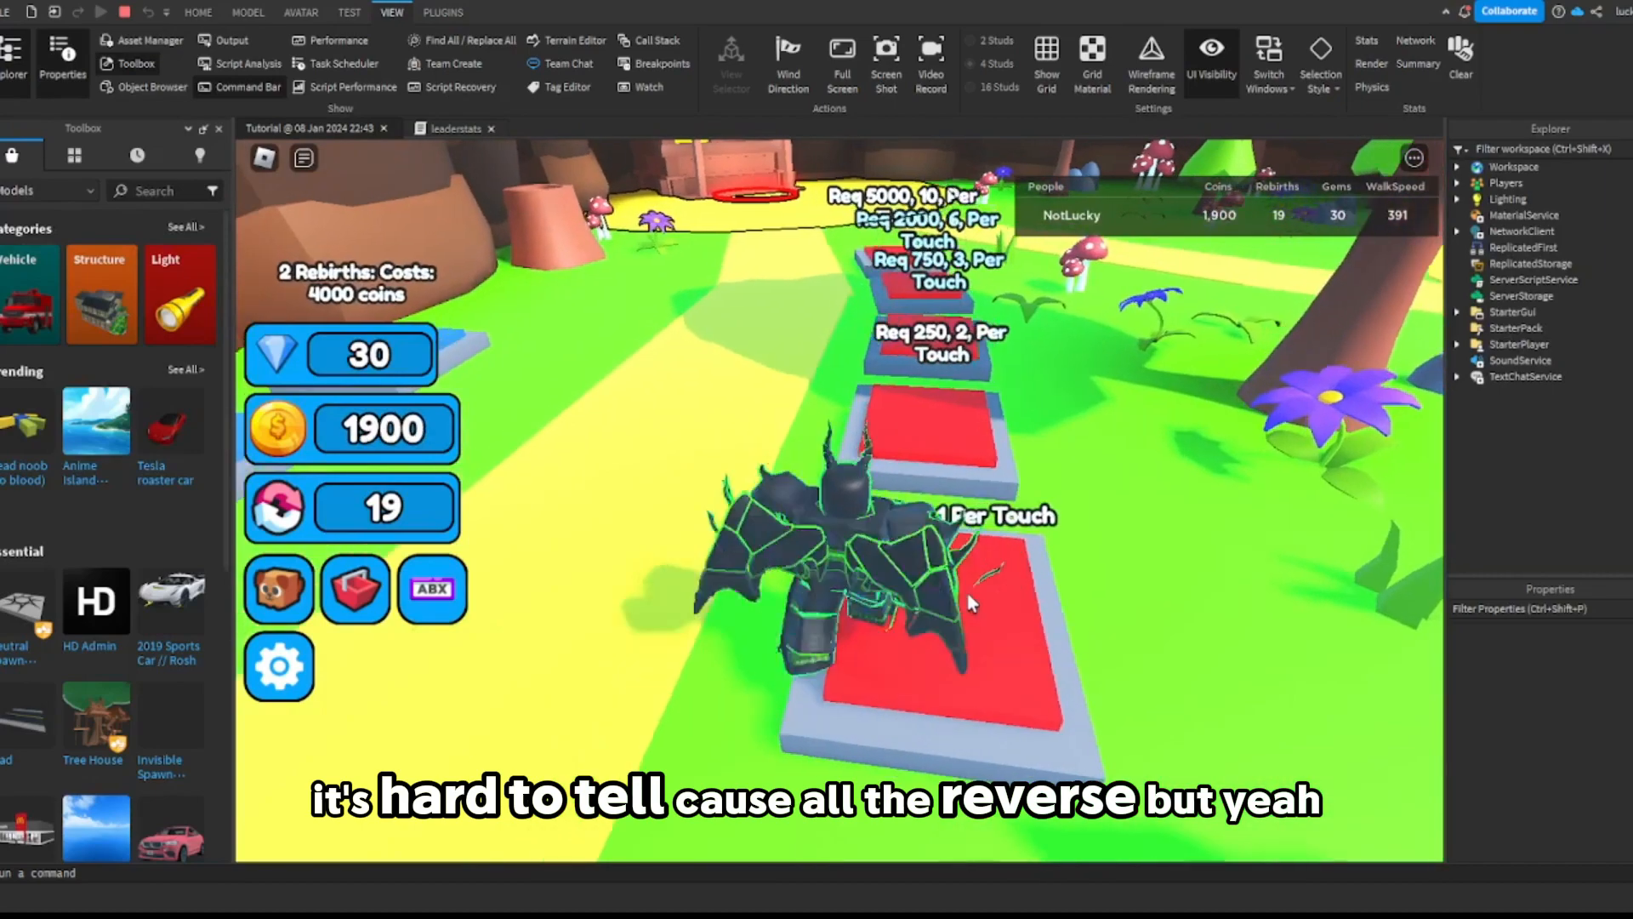
pyautogui.press('d')
pyautogui.press('w')
pyautogui.press('s')
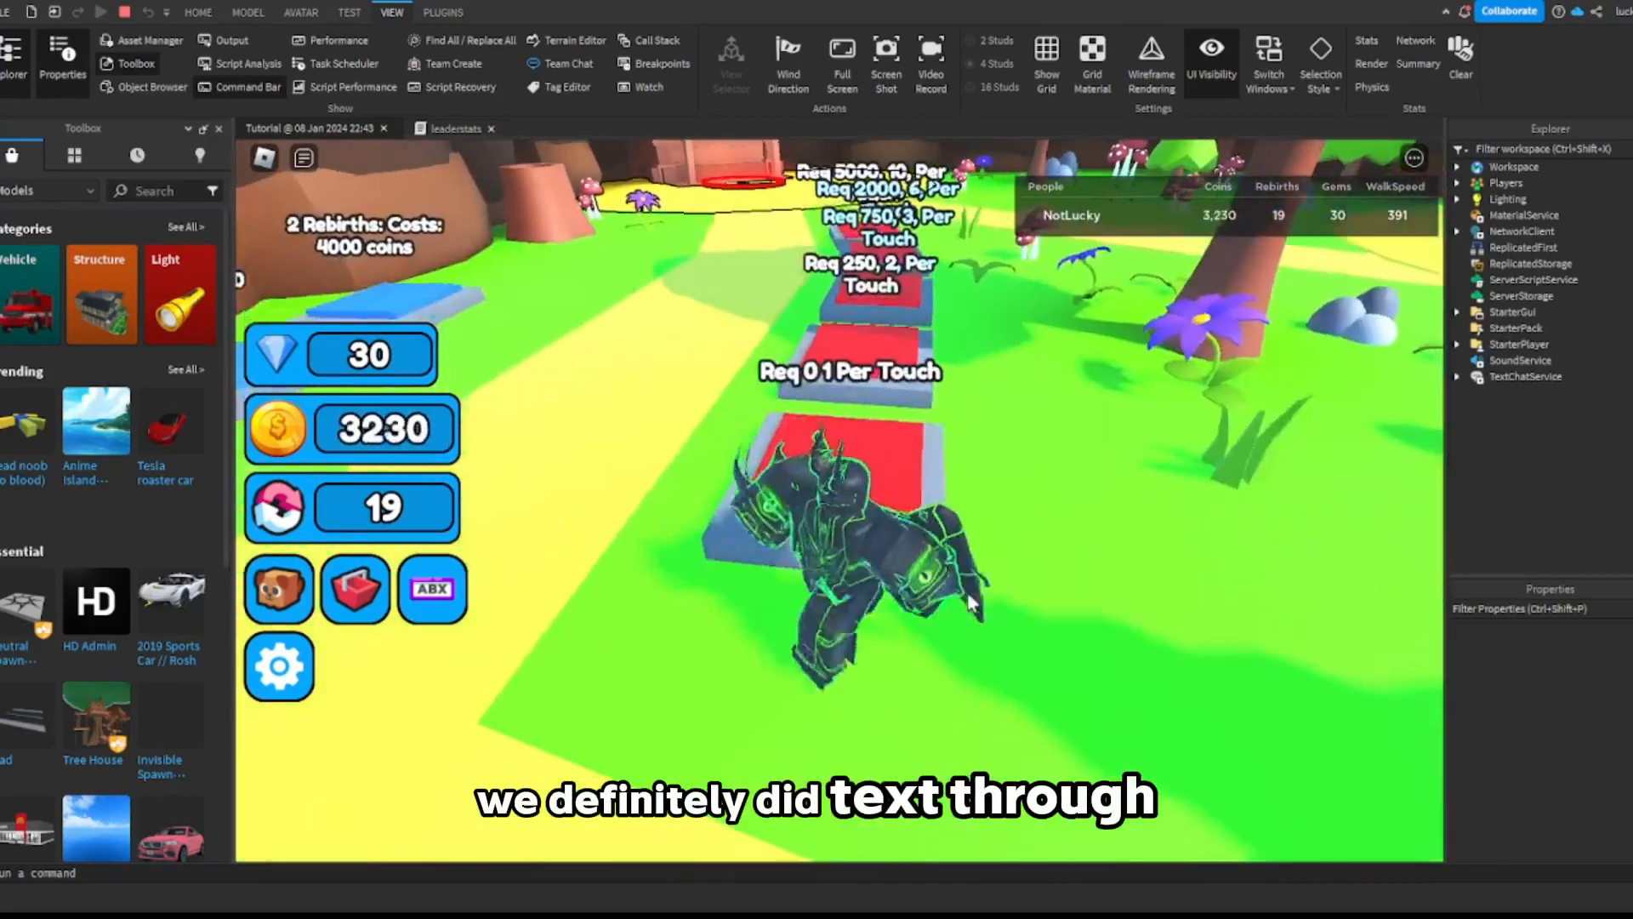
# Step: Run the character along the row of coin buttons up to the "Req 5000, 10, Per Touch" button to test the higher rewards
pyautogui.press('w')
pyautogui.press('w')
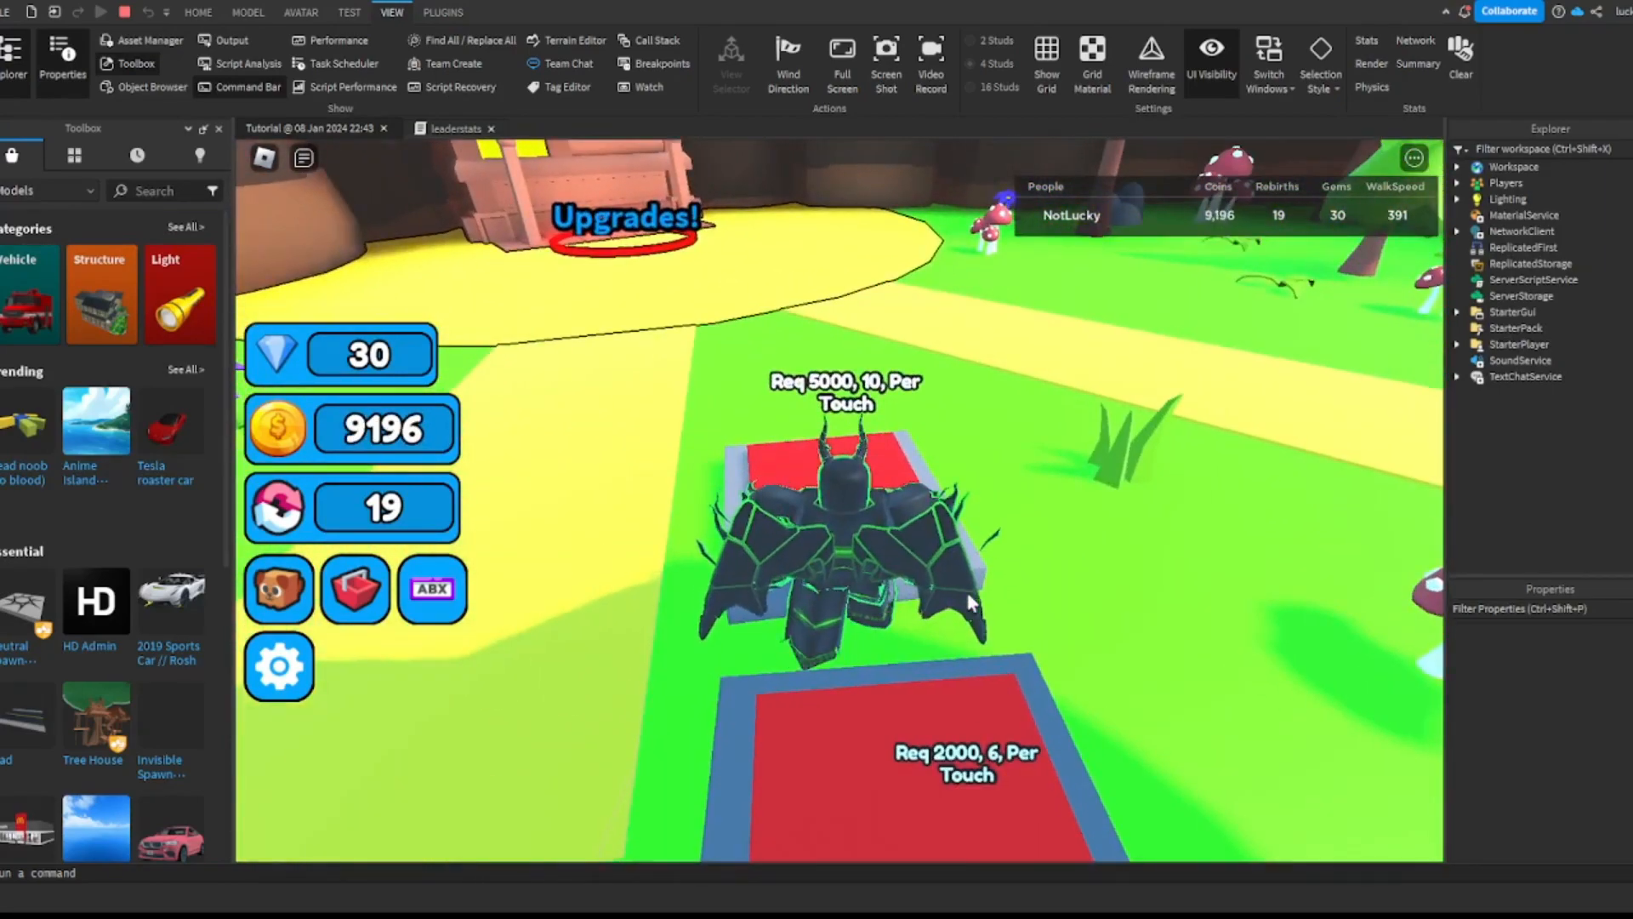
pyautogui.press('a')
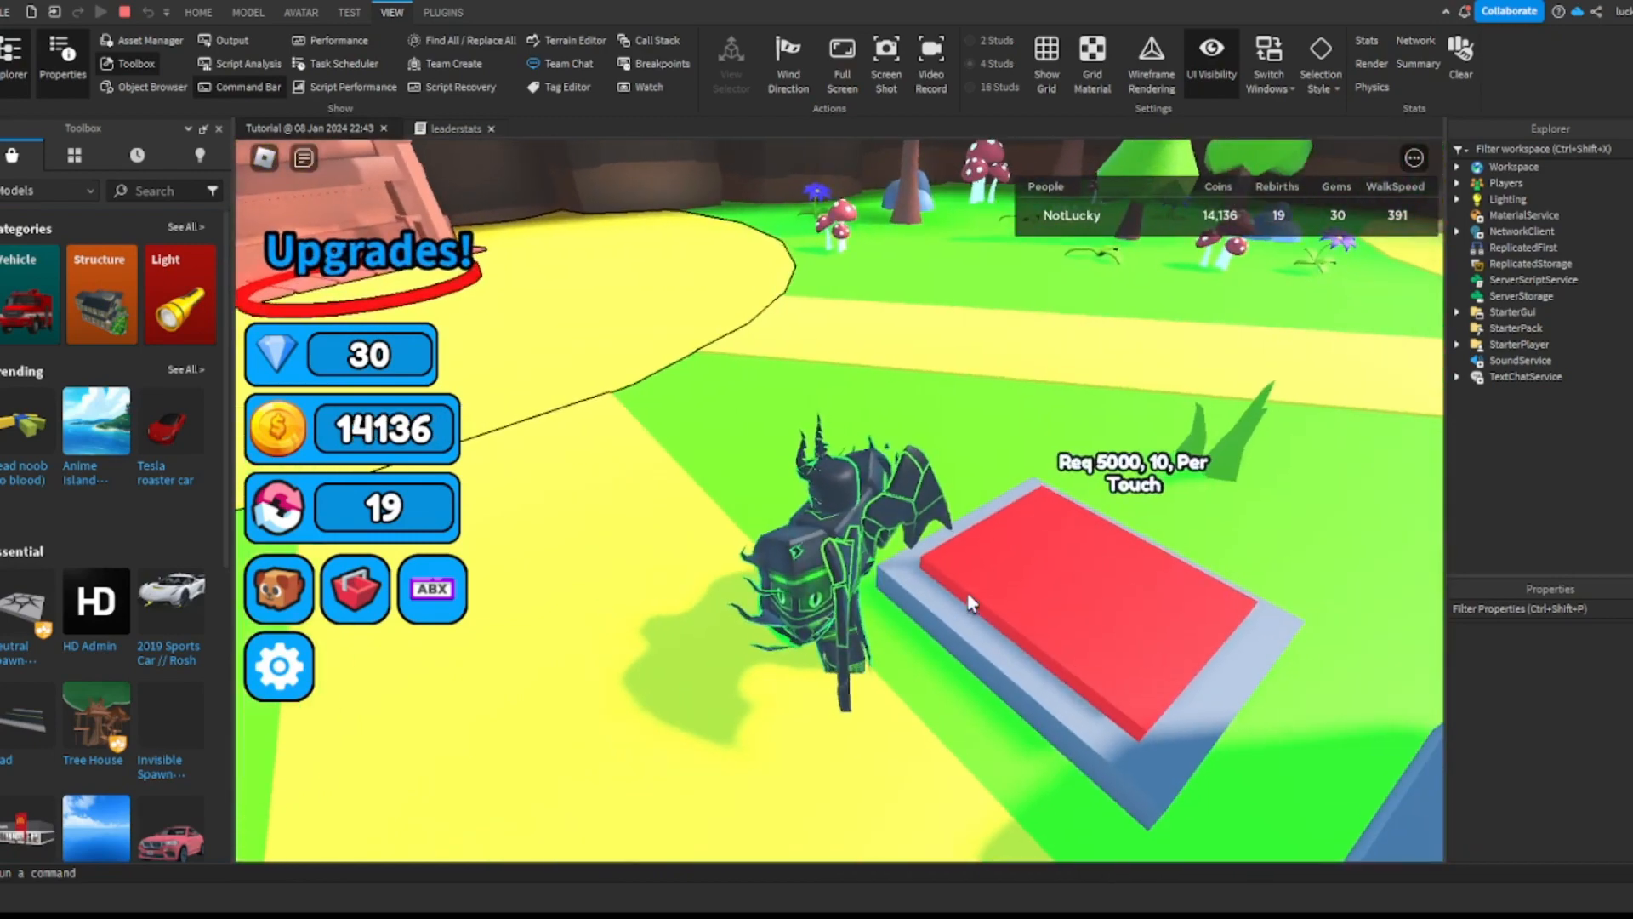
pyautogui.press('d')
pyautogui.press('w')
pyautogui.press('a')
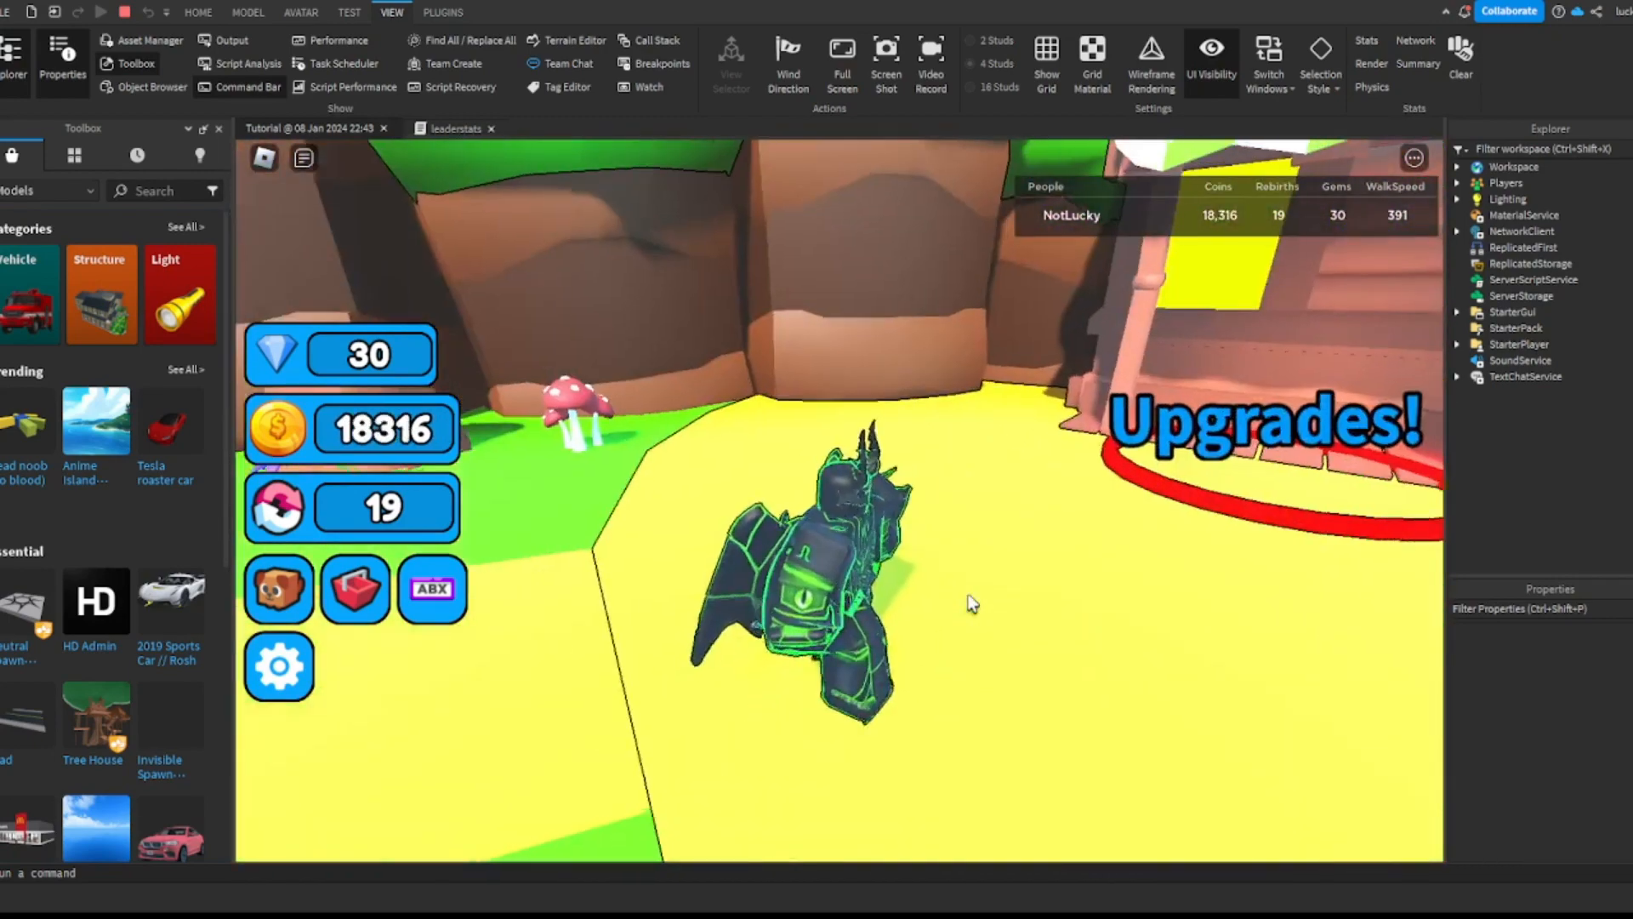
# Step: Run the character around the map past the egg stands, coin buttons and Upgrades shop, and end the playtest
pyautogui.press('s')
pyautogui.press('w')
pyautogui.press('a')
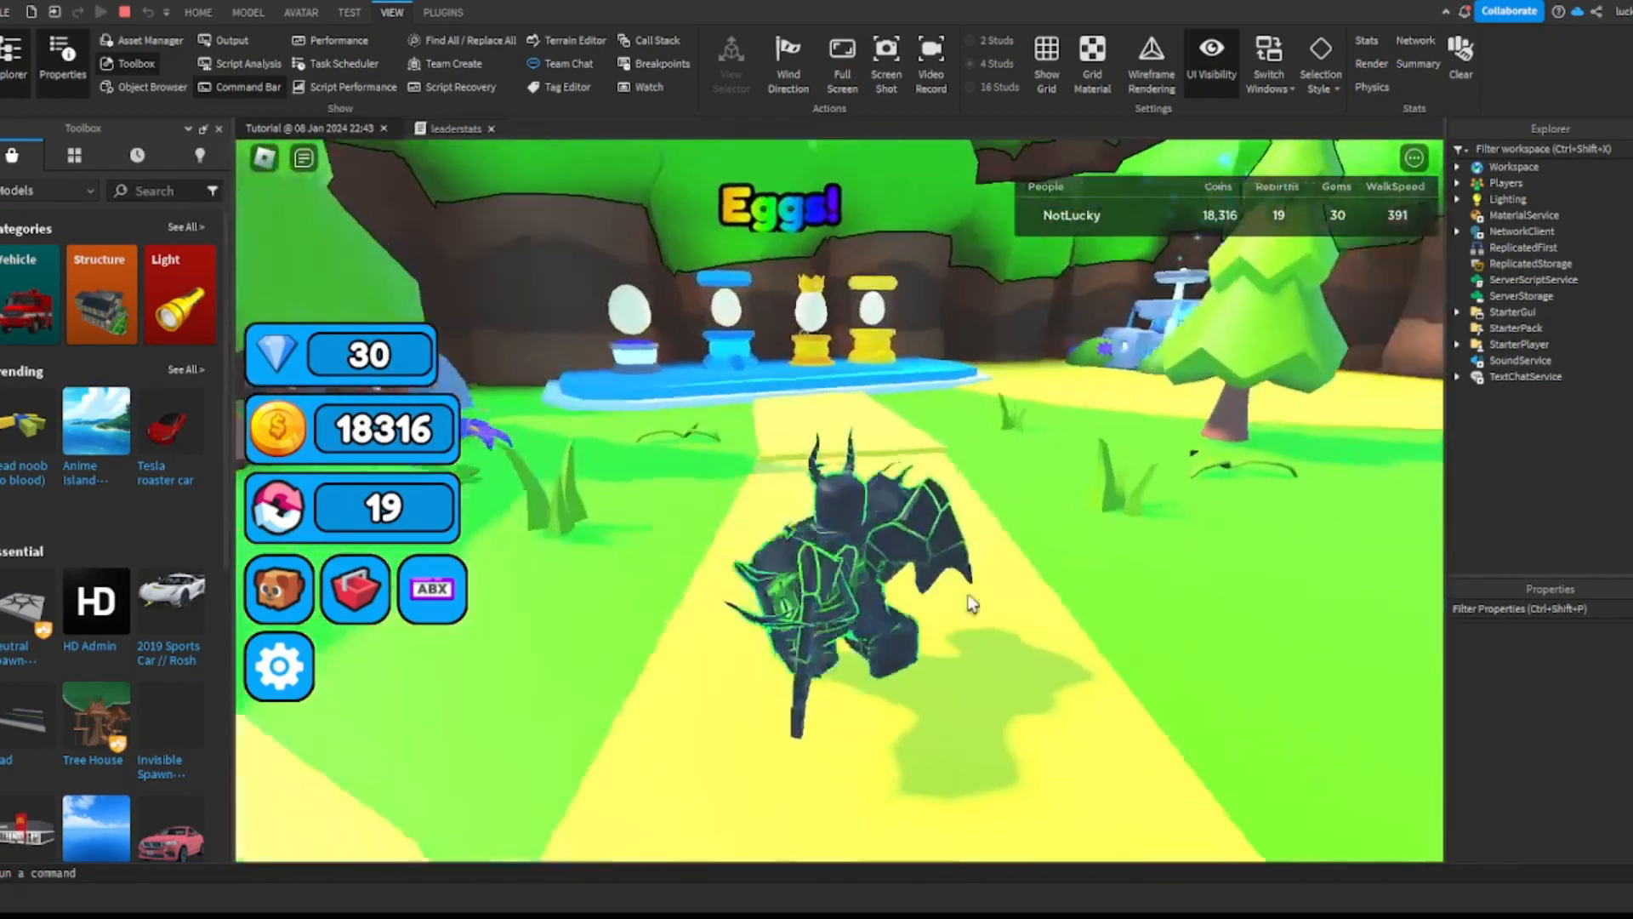
pyautogui.press('d')
pyautogui.press('w')
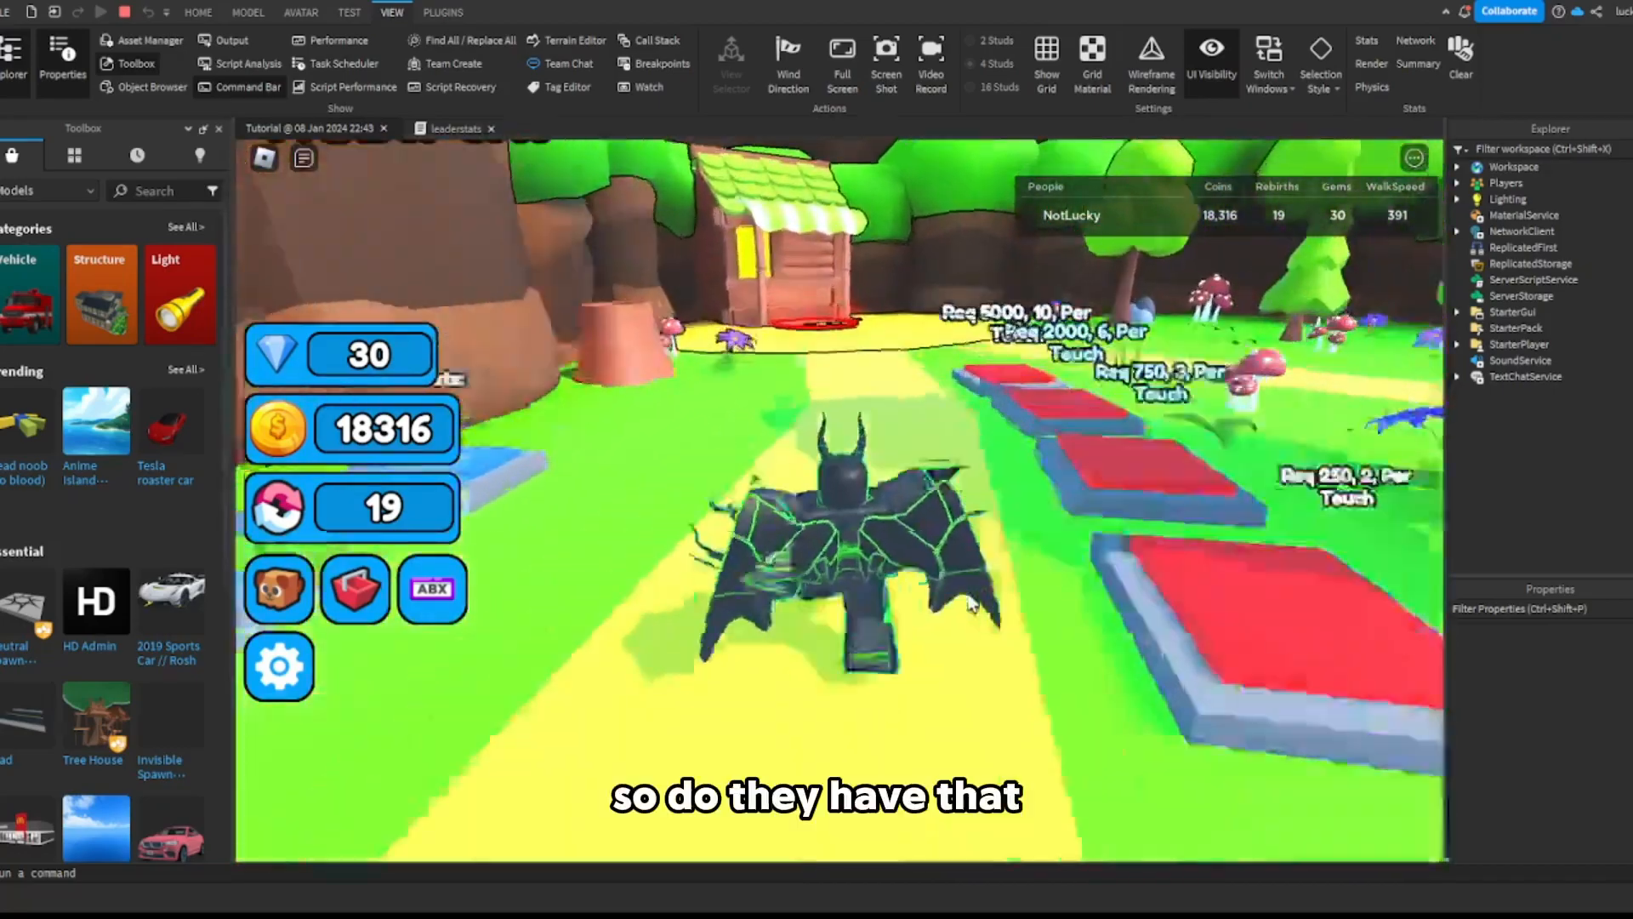
pyautogui.press('d')
pyautogui.press('w')
pyautogui.press('d')
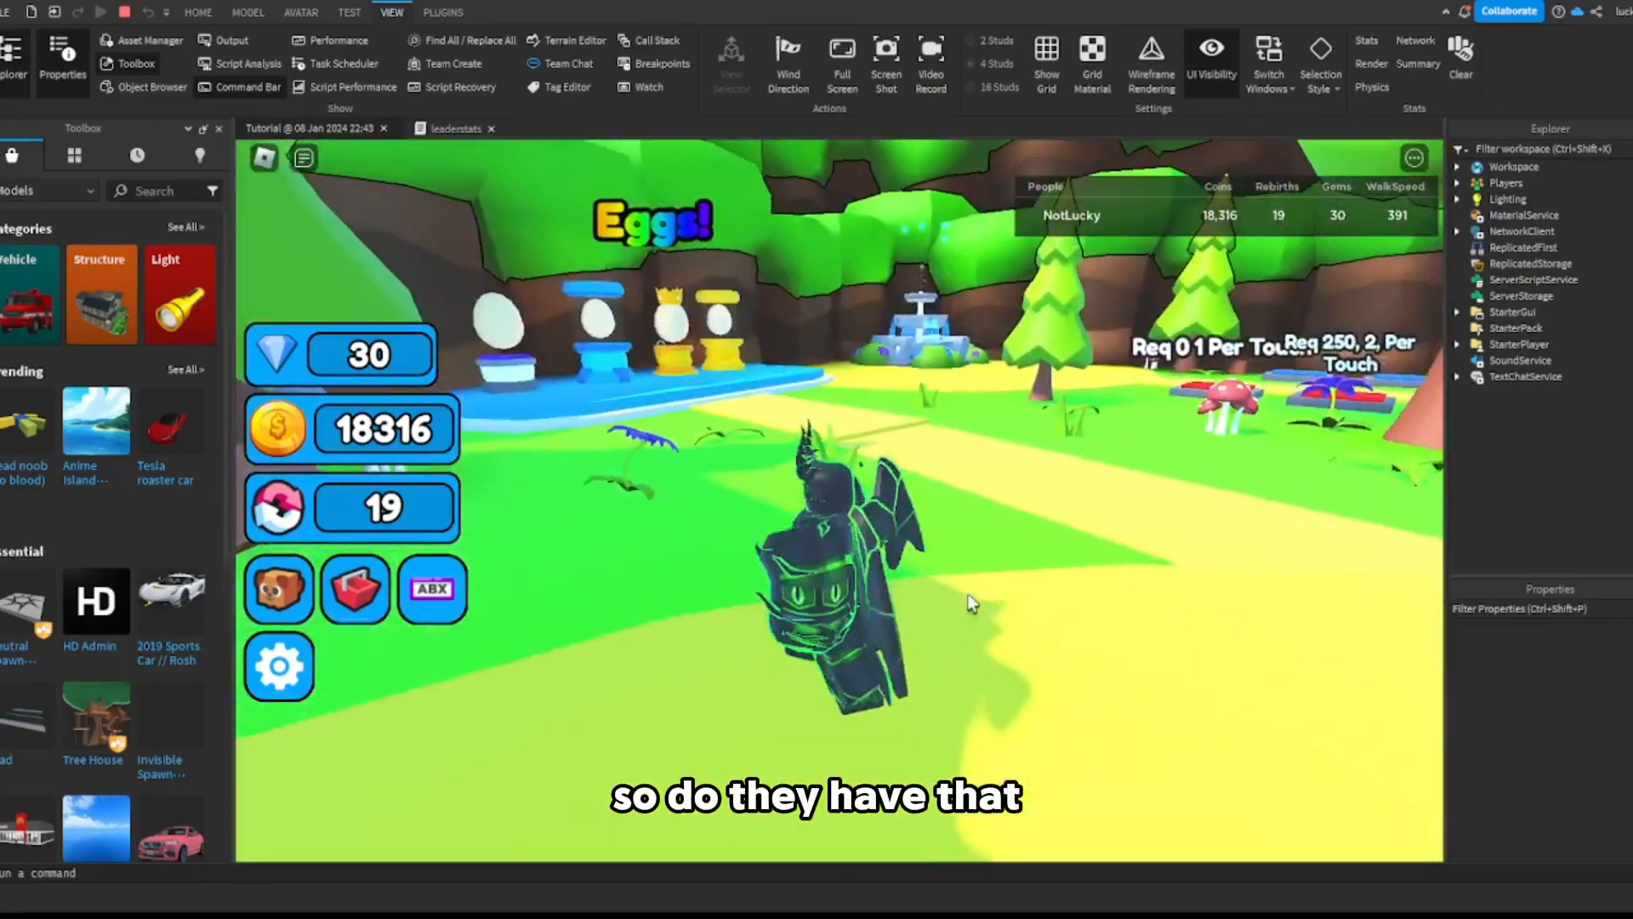
pyautogui.press('d')
pyautogui.press('w')
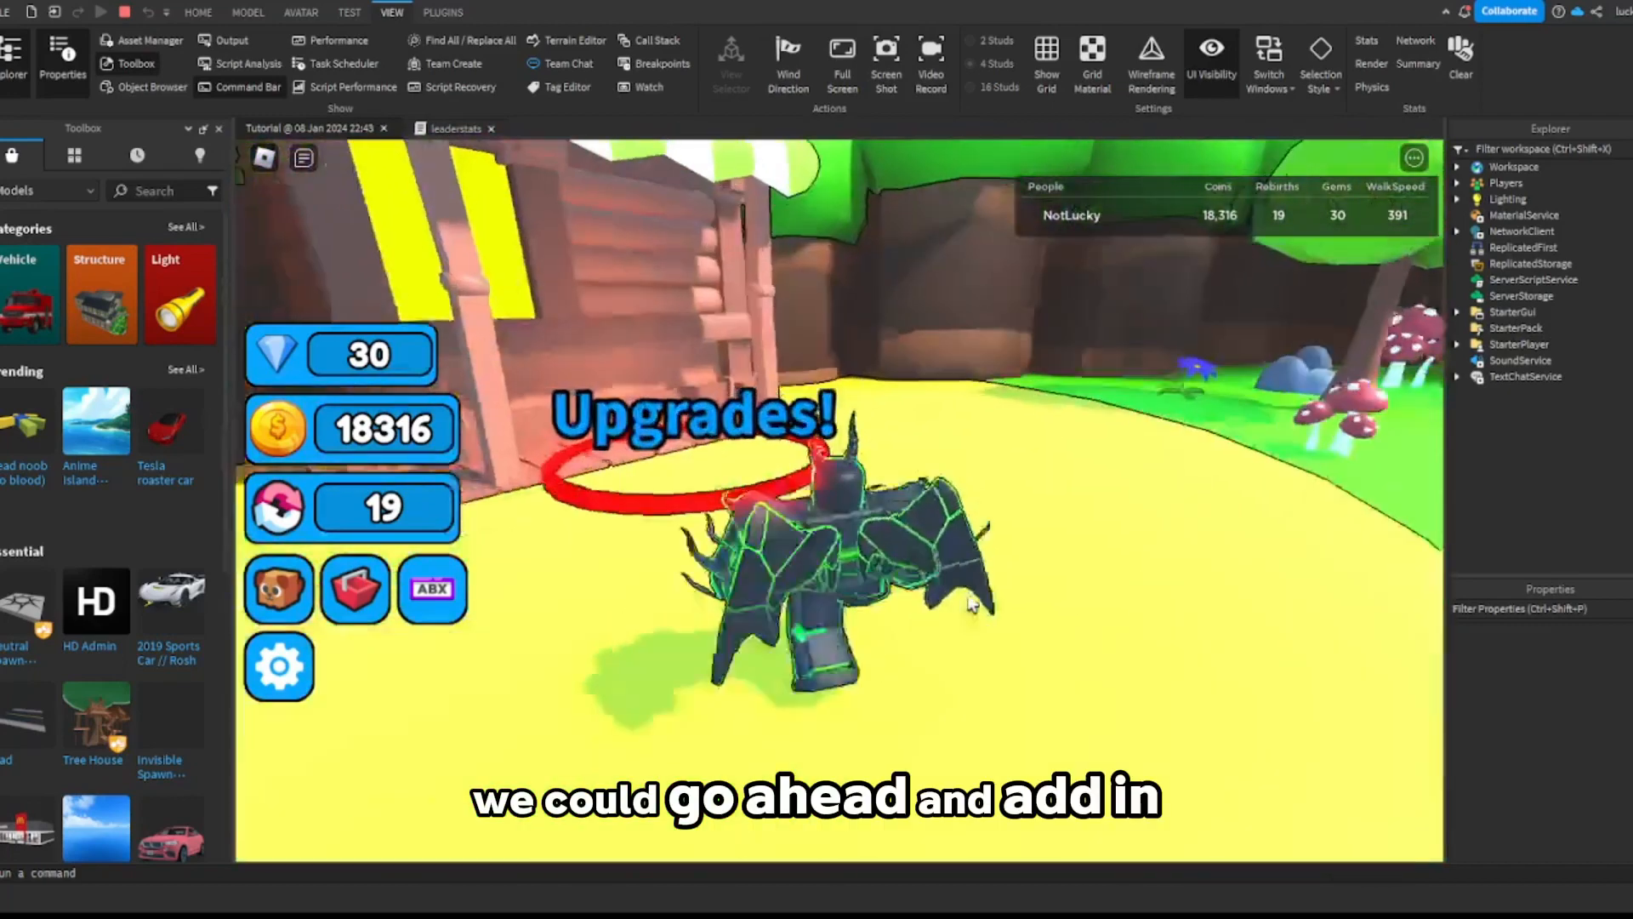
pyautogui.press('s')
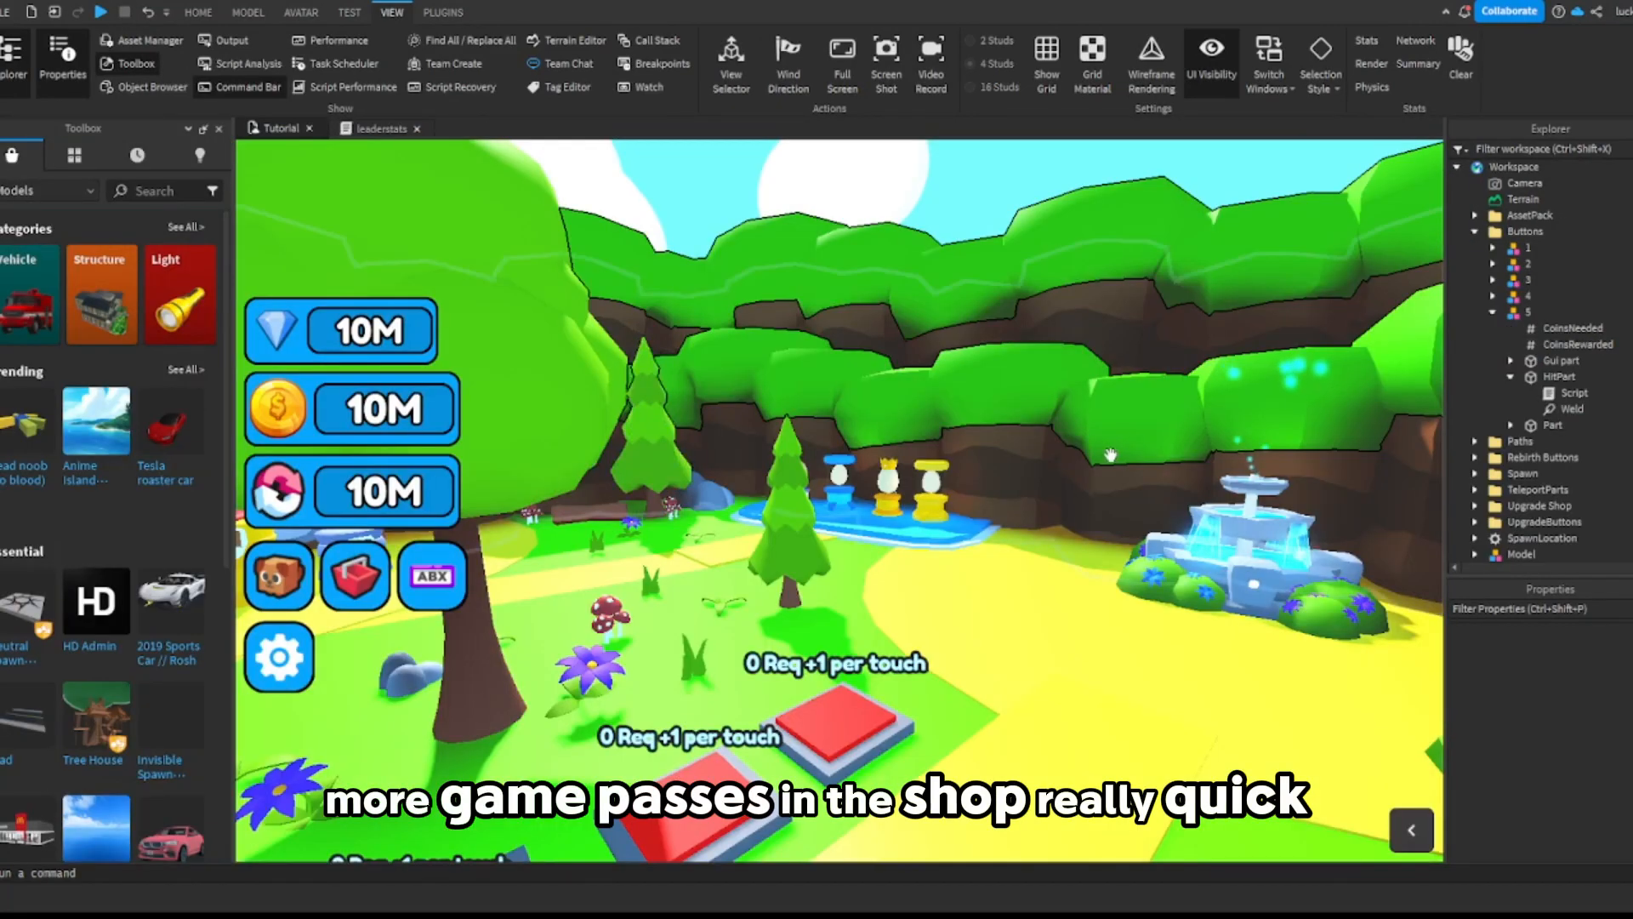
# Step: Collapse the Buttons folder and make the Frame and Top elements of StoreGui visible
pyautogui.click(1493, 311)
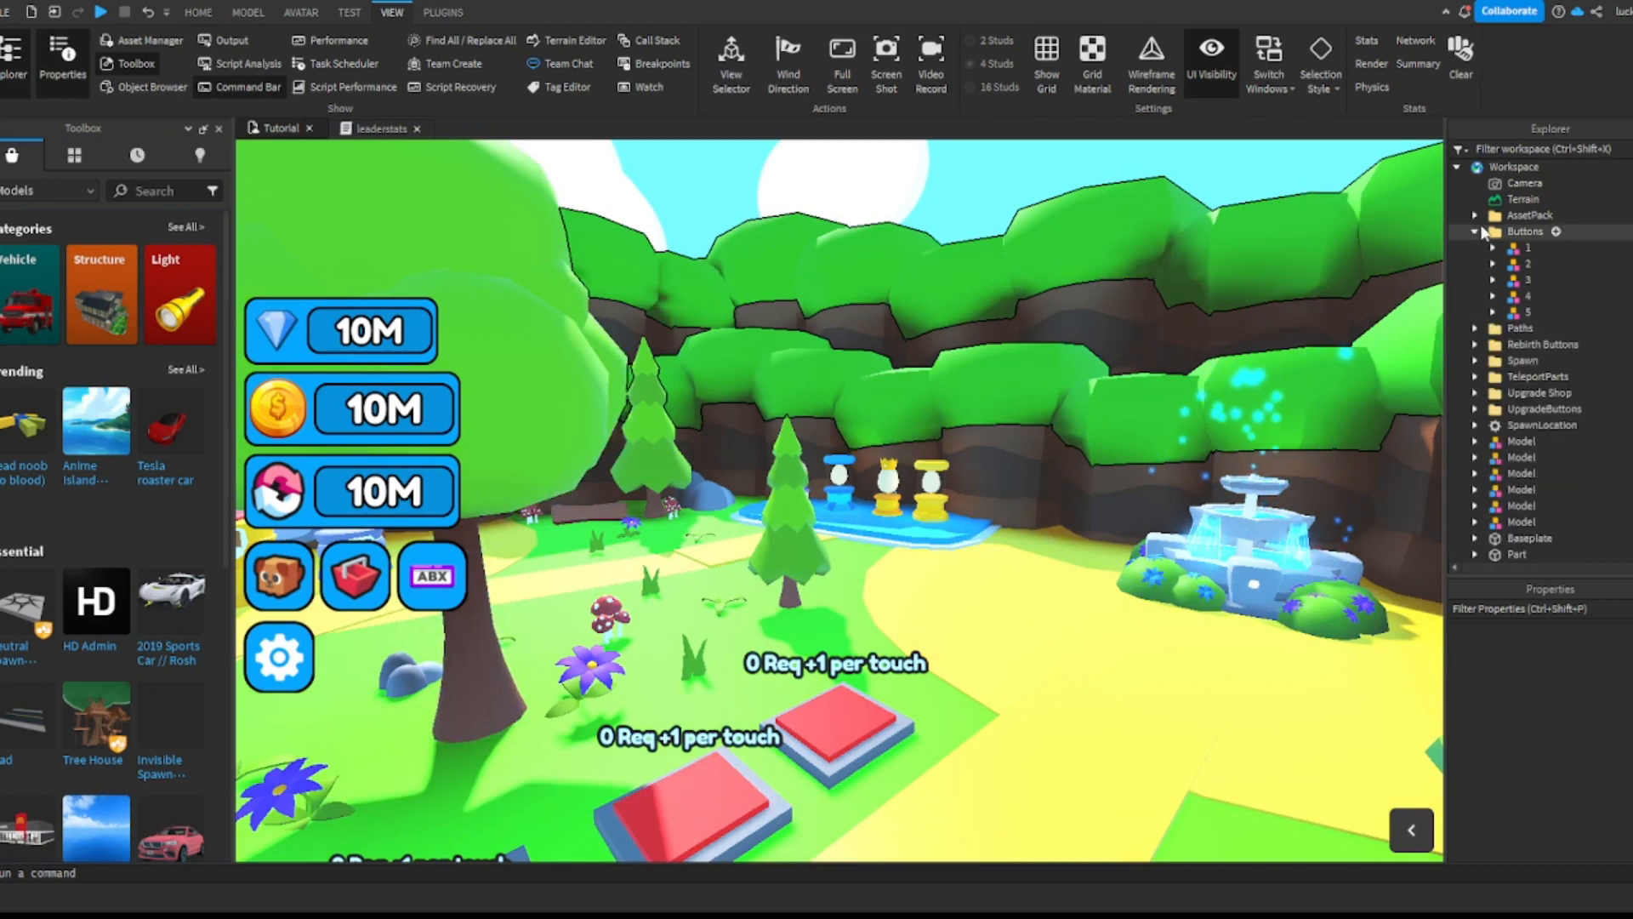
pyautogui.click(1476, 232)
pyautogui.scroll(-6, 1518, 341)
pyautogui.moveTo(1592, 452); pyautogui.dragTo(1592, 481)
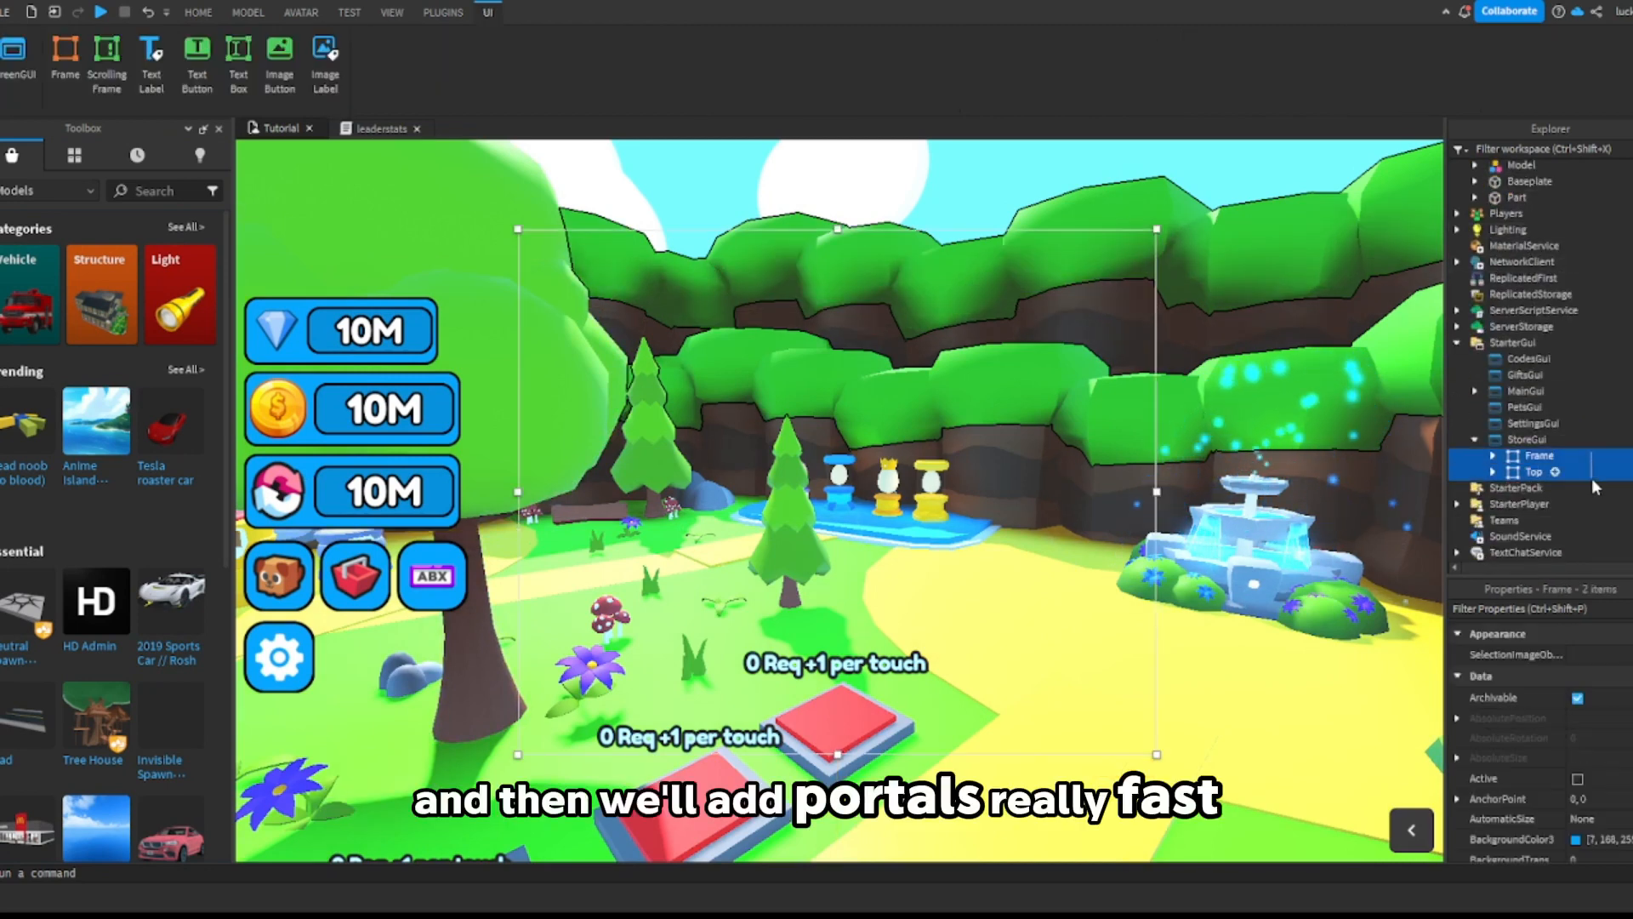
pyautogui.scroll(-5, 1532, 723)
pyautogui.click(1578, 767)
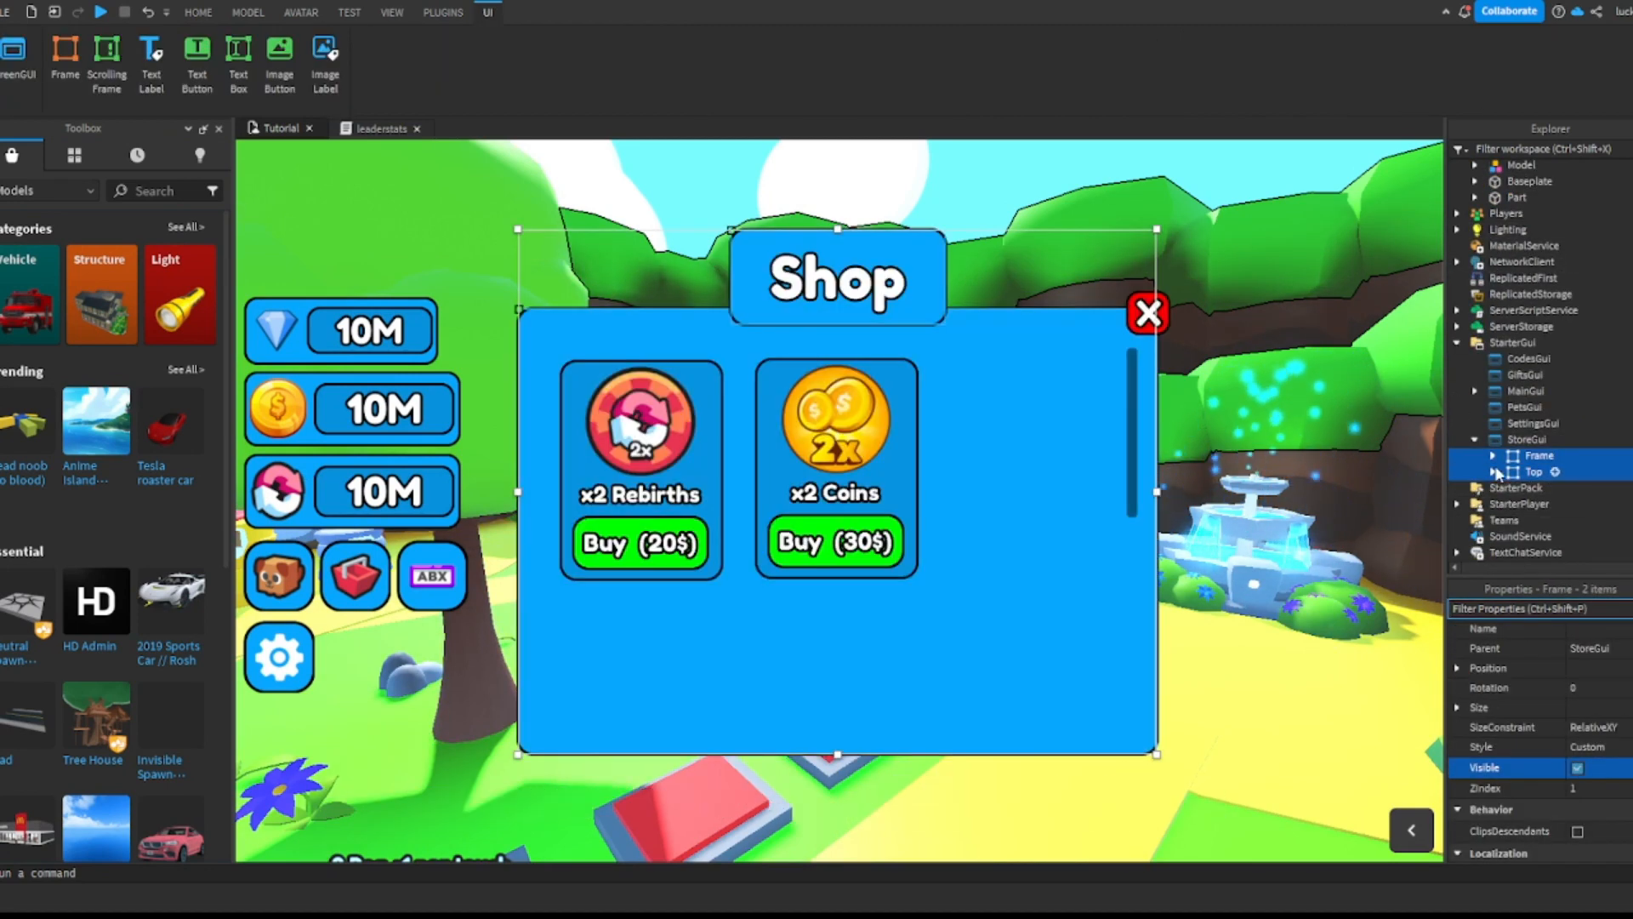
# Step: Duplicate the x2 Coins card in the shop's Gamepasses list and place the copy beside the original as a third card
pyautogui.doubleClick(1532, 456)
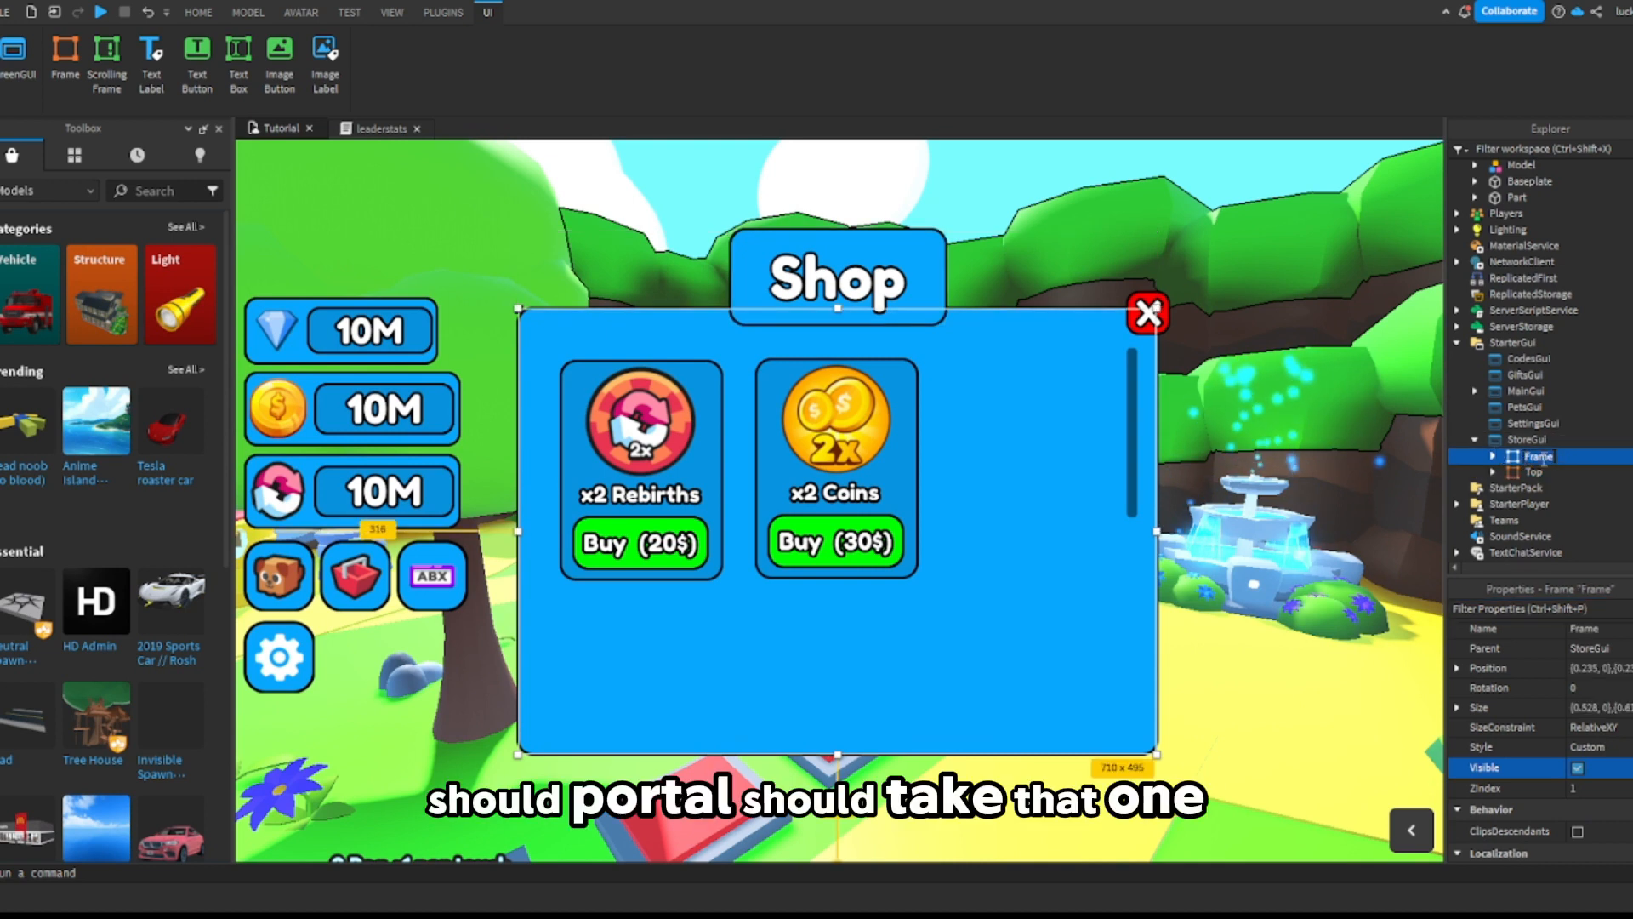
pyautogui.click(1497, 458)
pyautogui.click(1523, 459)
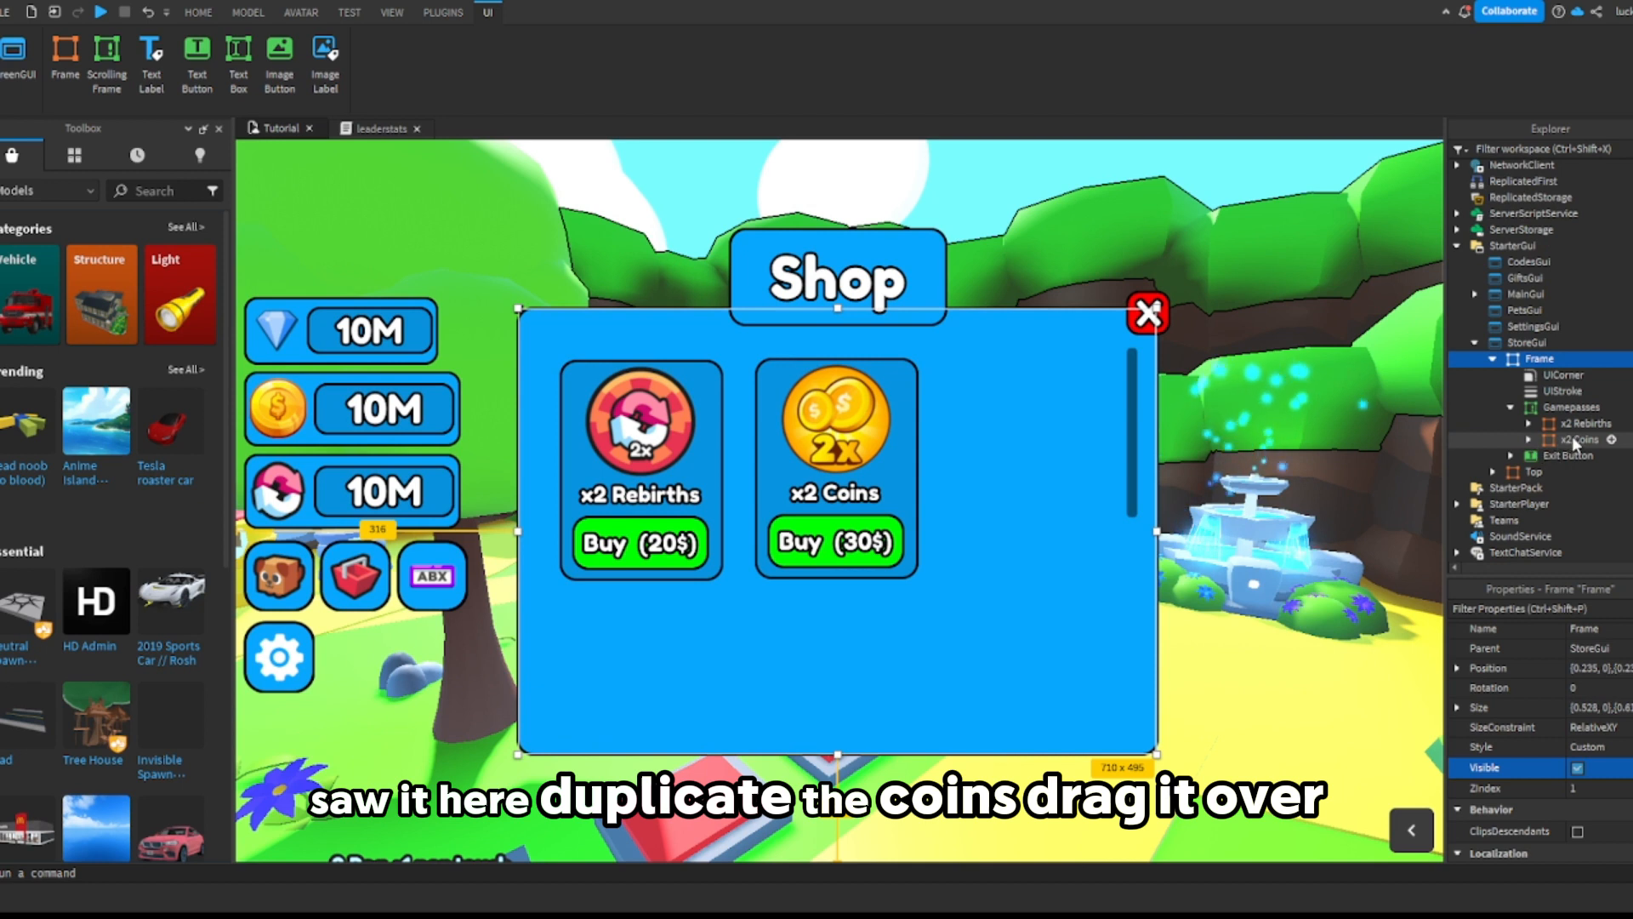
pyautogui.click(1572, 437)
pyautogui.hotkey('ctrl', 'd')
pyautogui.moveTo(896, 408); pyautogui.dragTo(1087, 396)
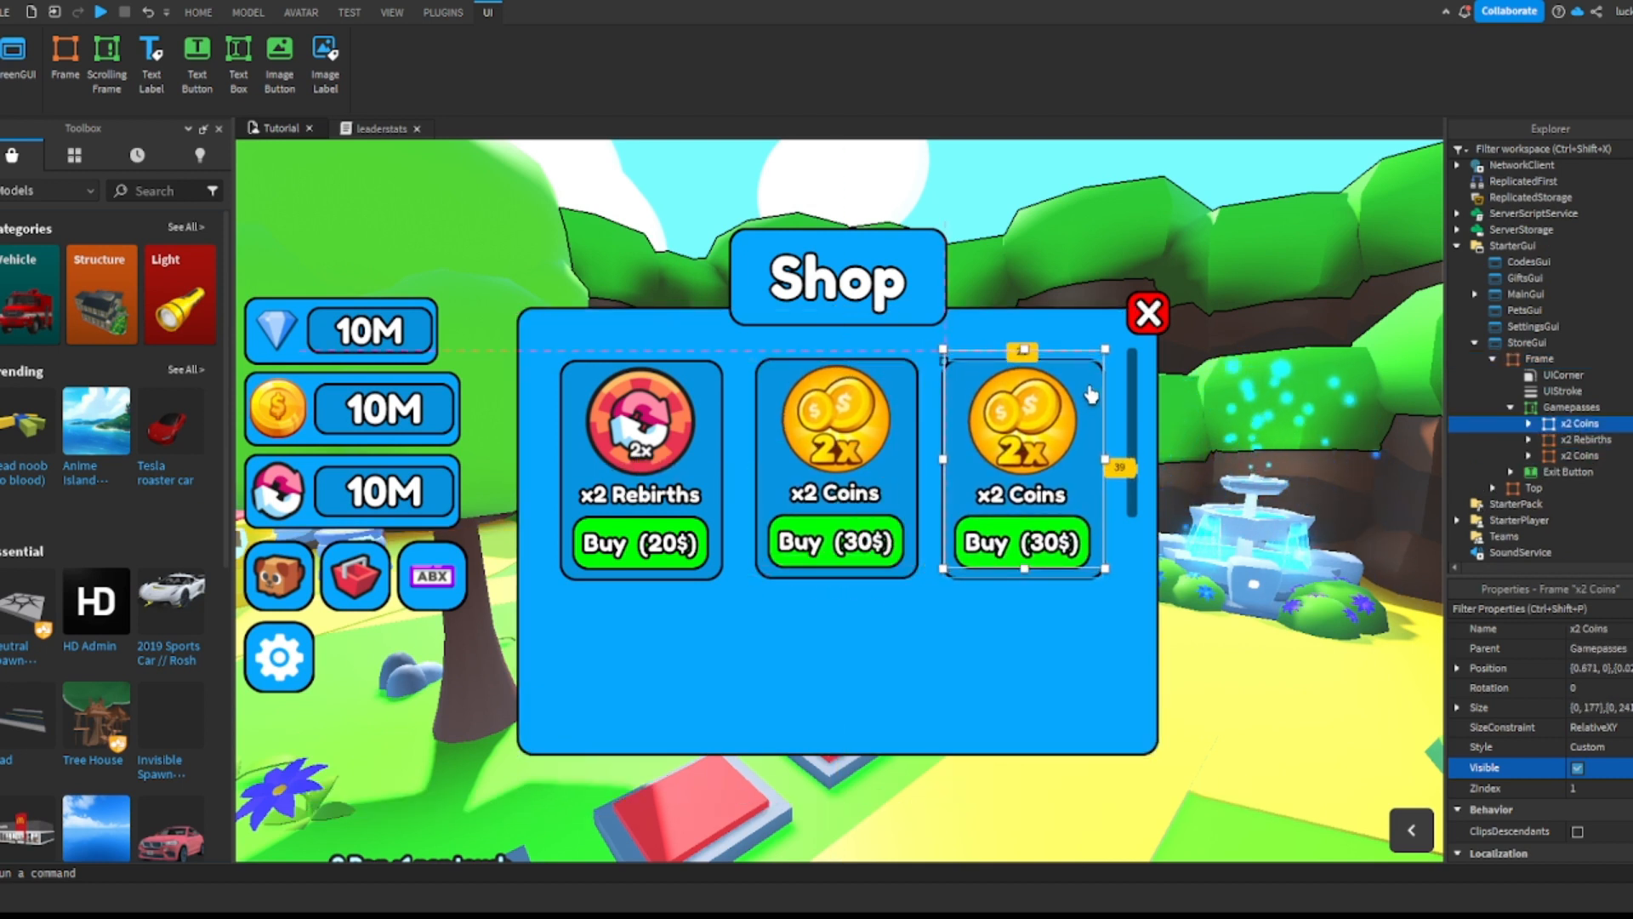
# Step: Rename the duplicated game pass card's frame to "x8 Hatch"
pyautogui.click(1046, 417)
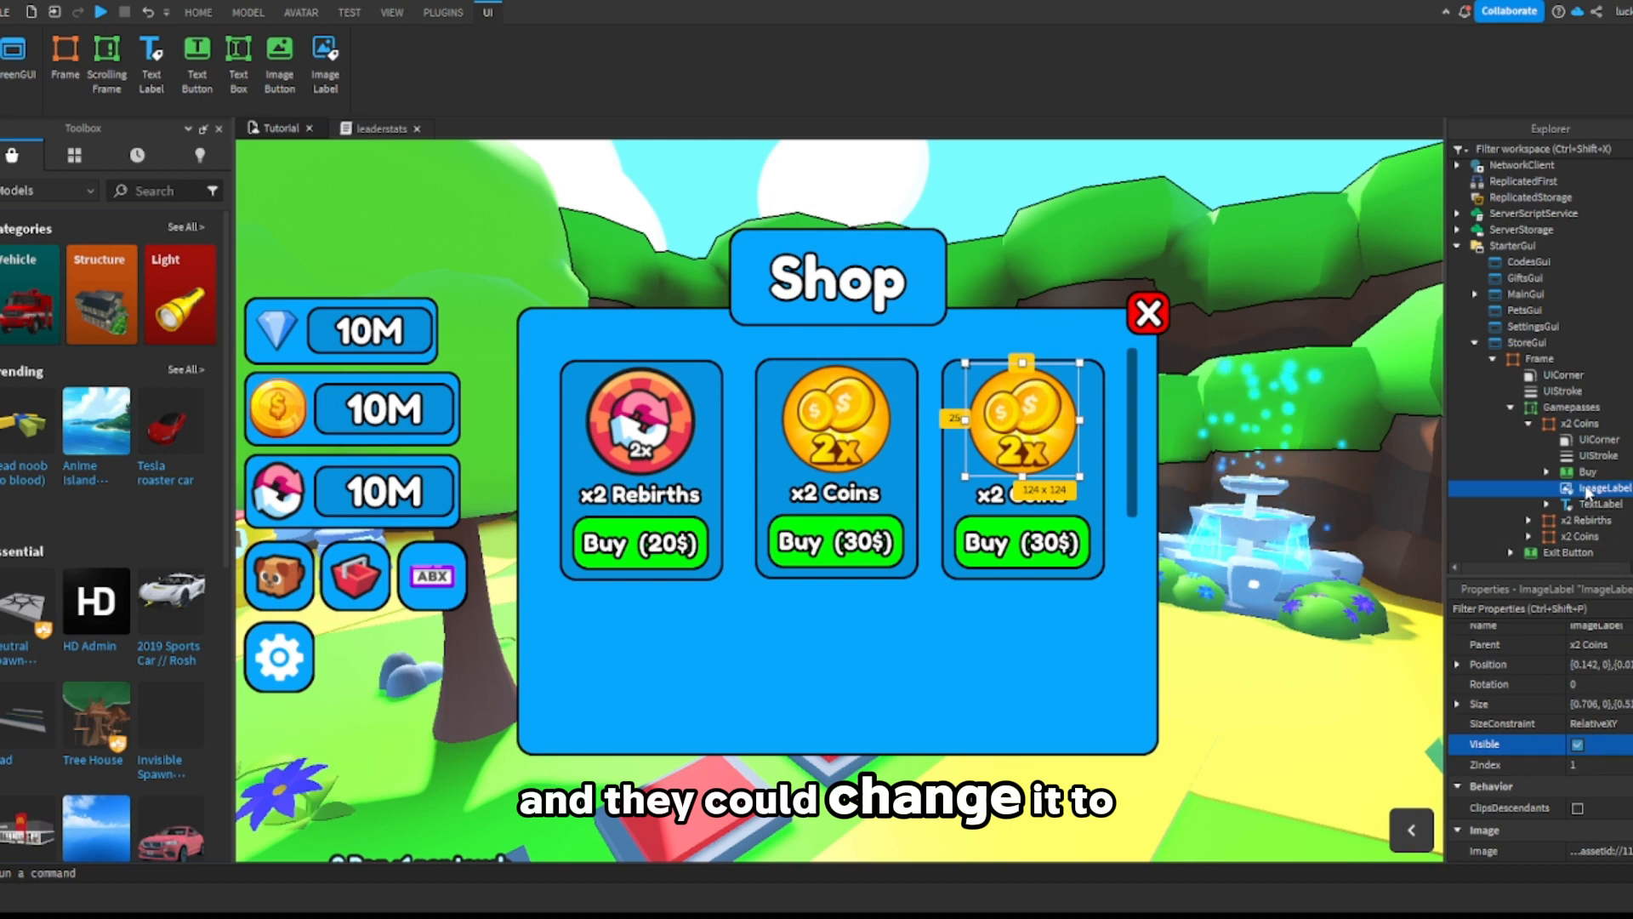
pyautogui.click(1574, 424)
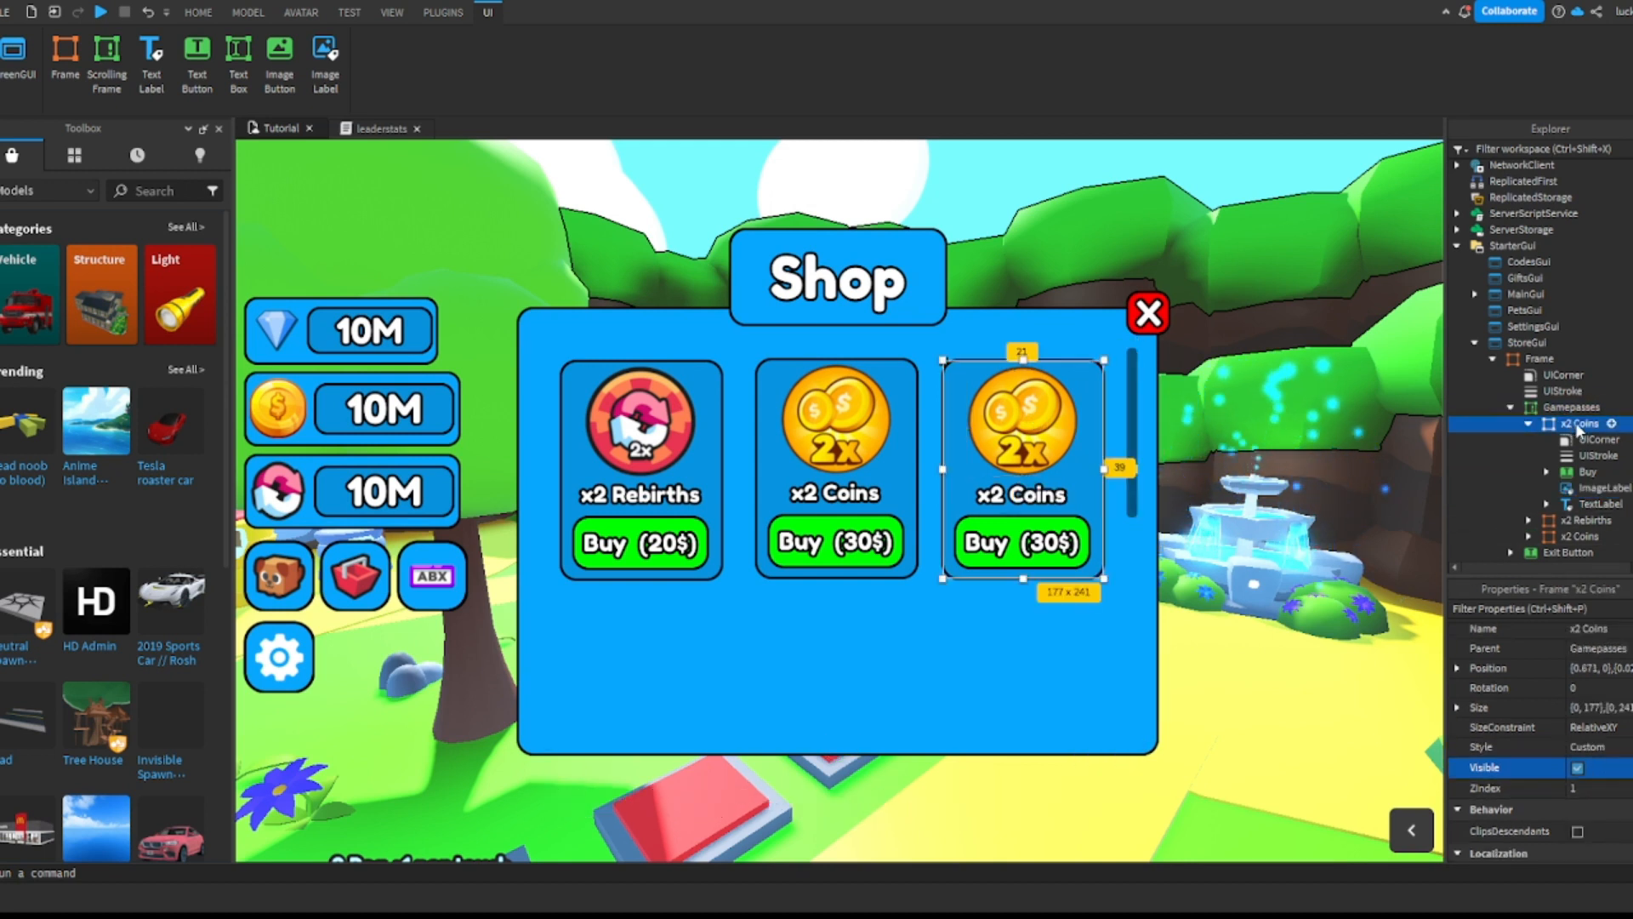
pyautogui.press('F2')
pyautogui.write('x')
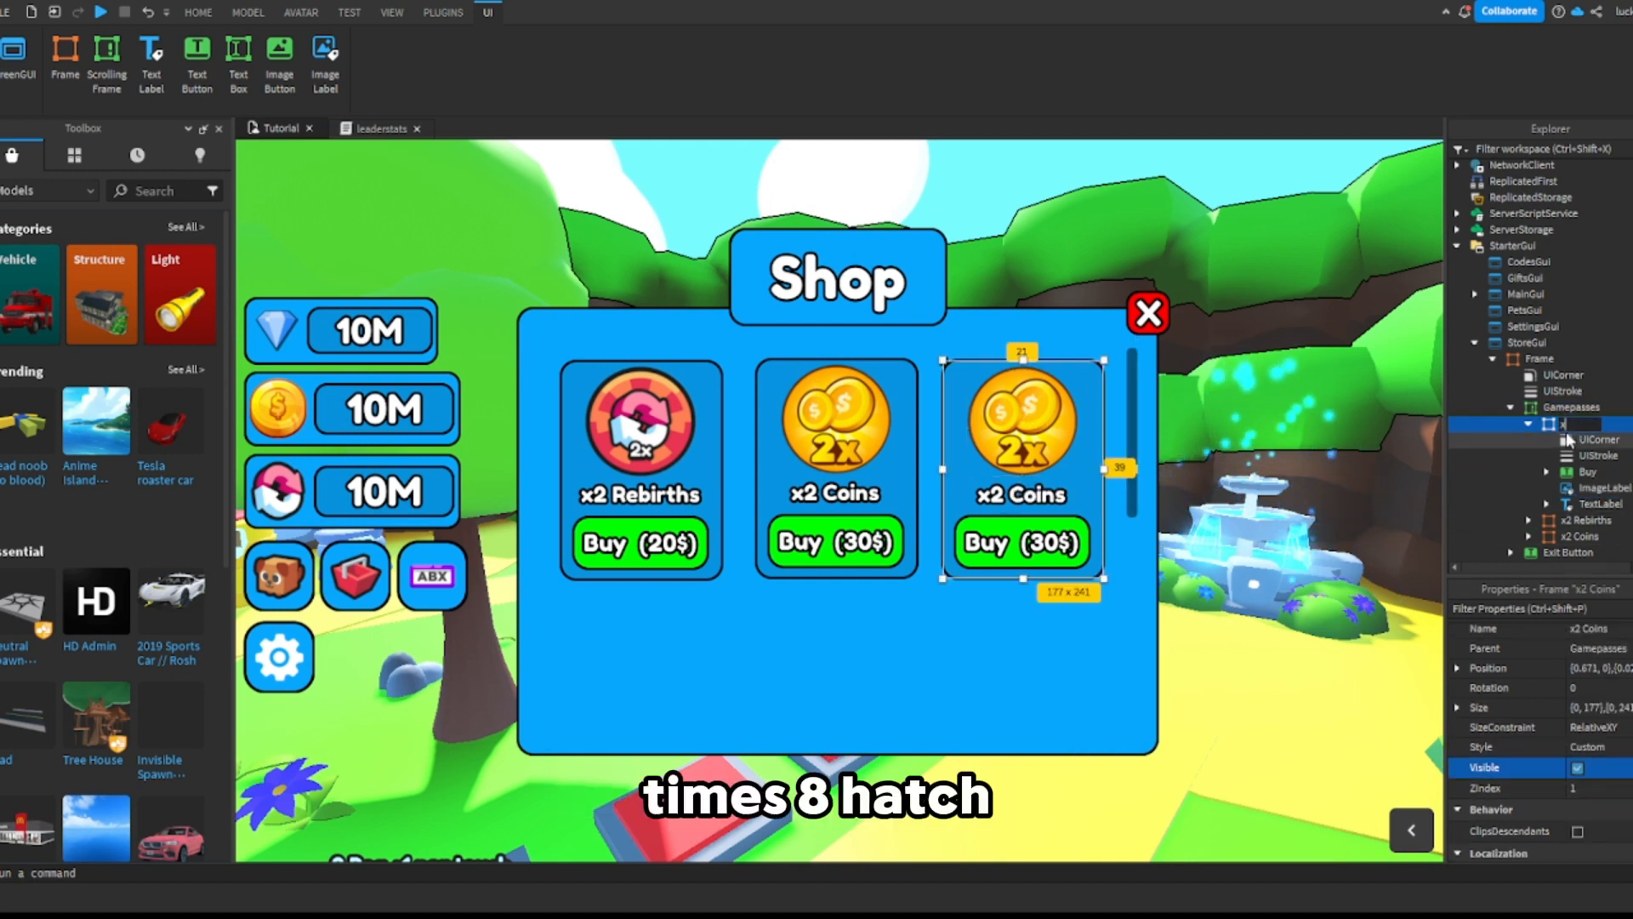
pyautogui.write('8 Hatch')
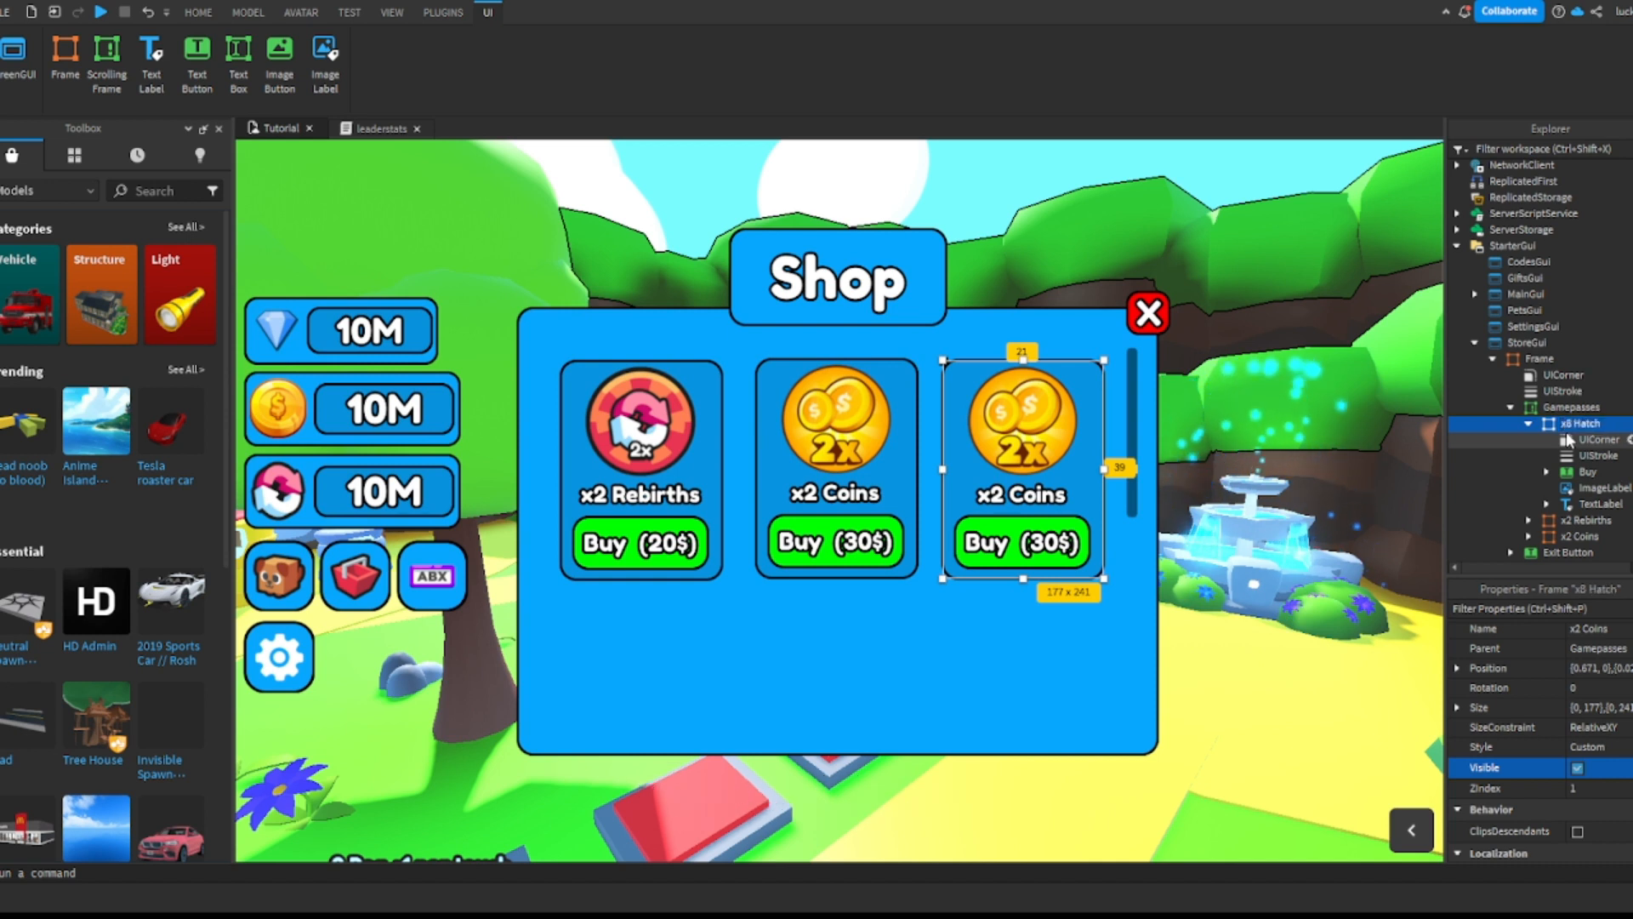
pyautogui.press('Return')
# Step: Set the text of the x8 Hatch card's Buy button to "Buy (50$)"
pyautogui.click(1570, 473)
pyautogui.click(1549, 470)
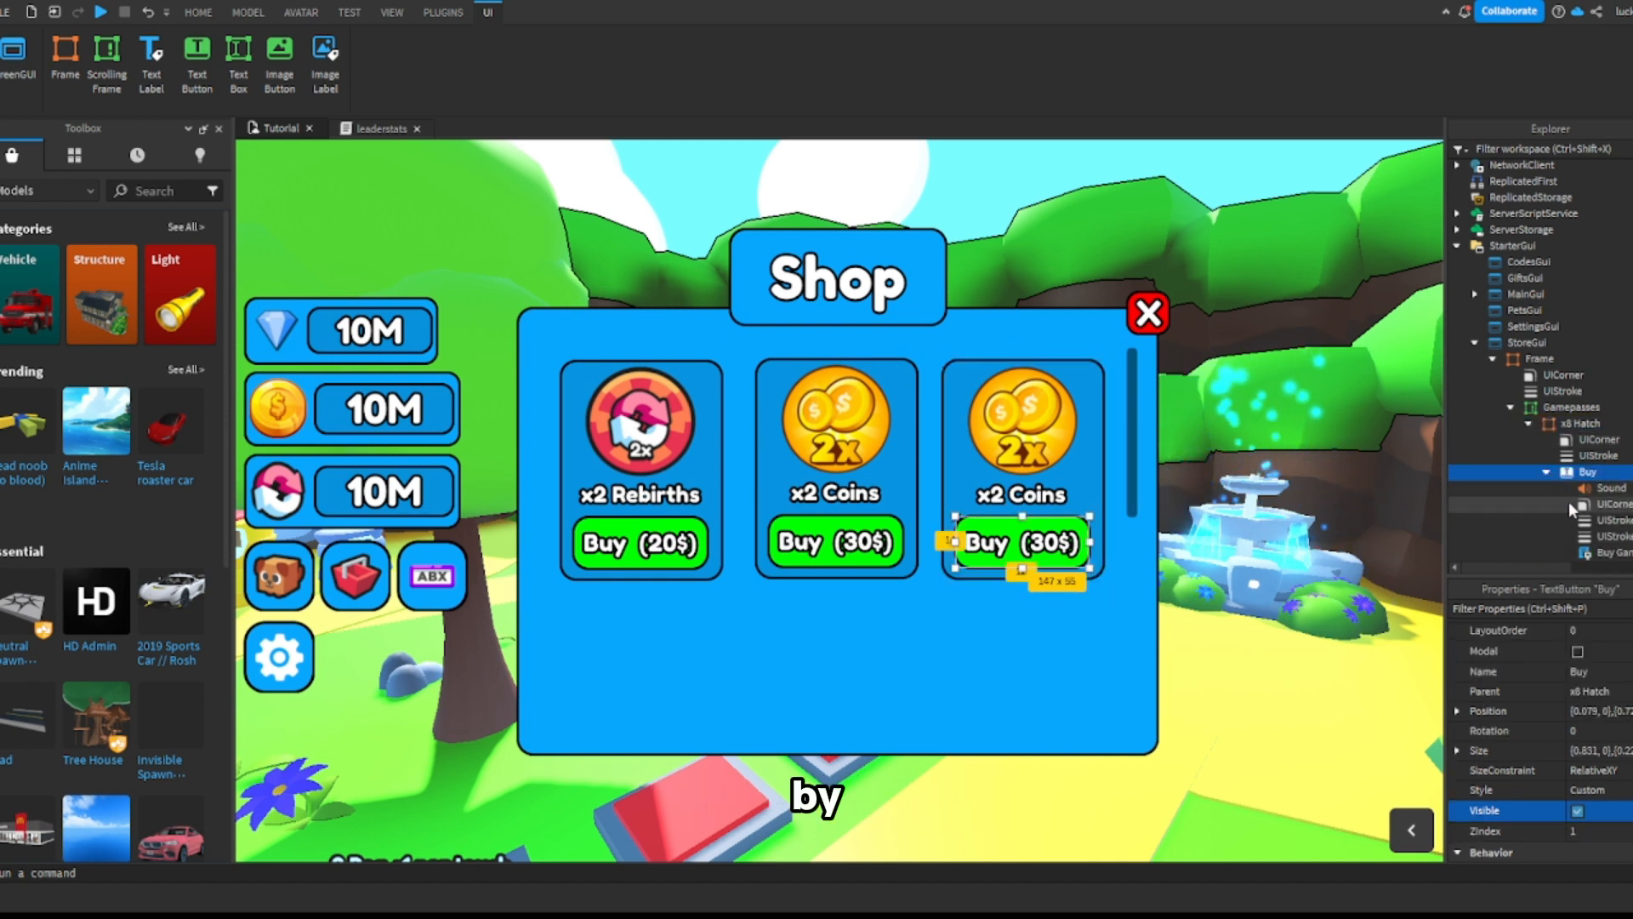
pyautogui.scroll(-1, 1568, 502)
pyautogui.click(1547, 425)
pyautogui.scroll(-5, 1550, 681)
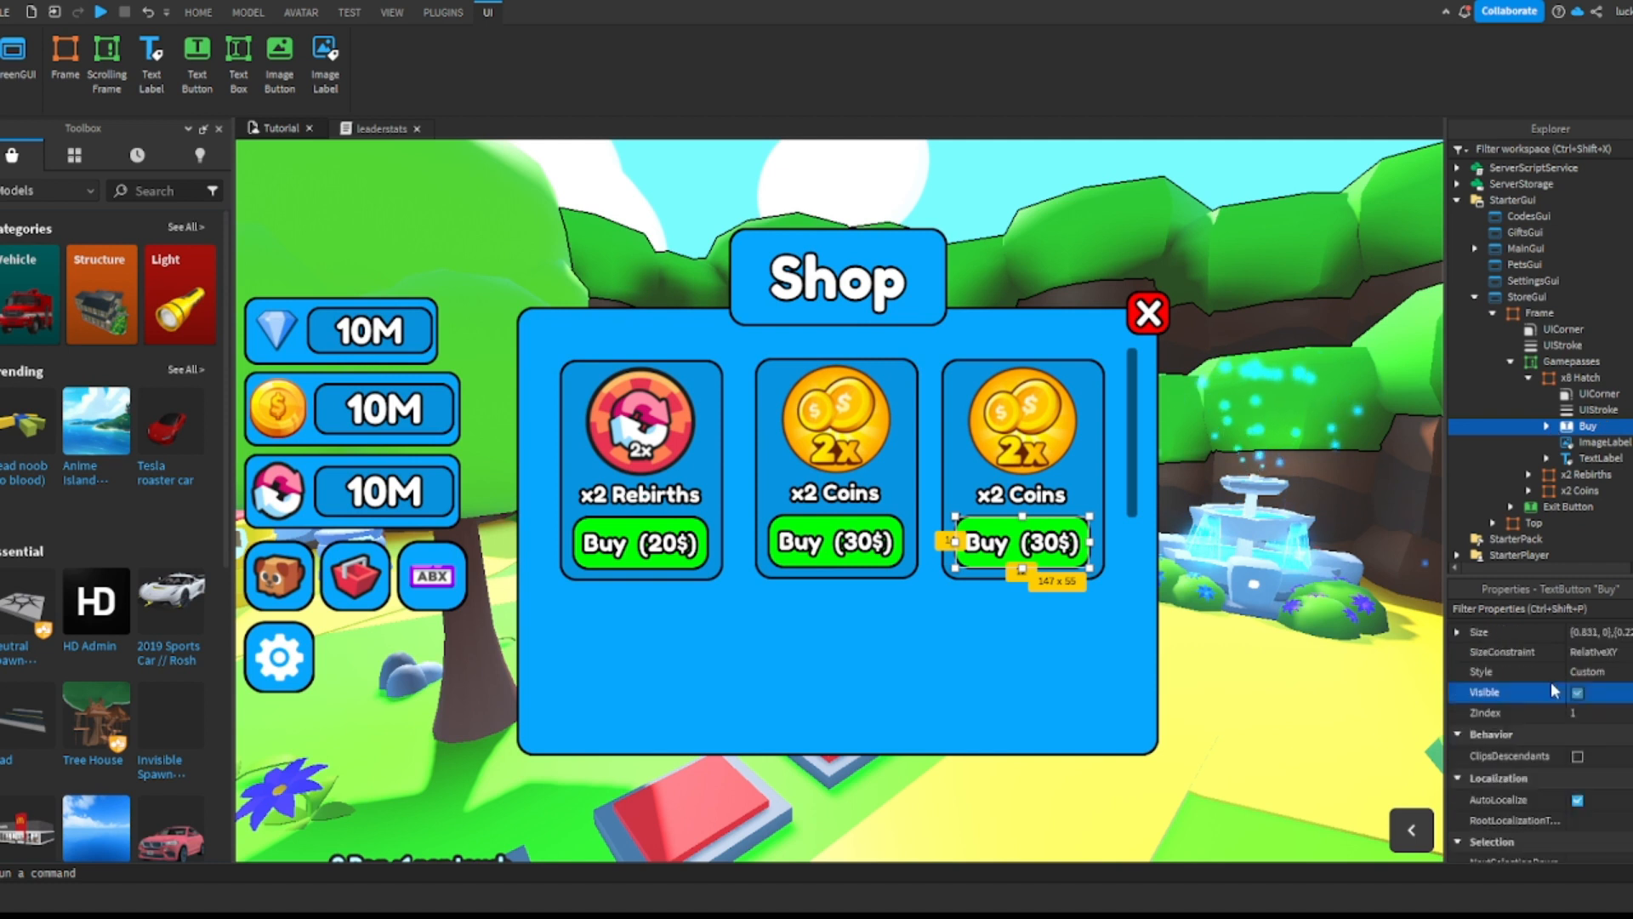
pyautogui.scroll(-3, 1590, 701)
pyautogui.click(1605, 756)
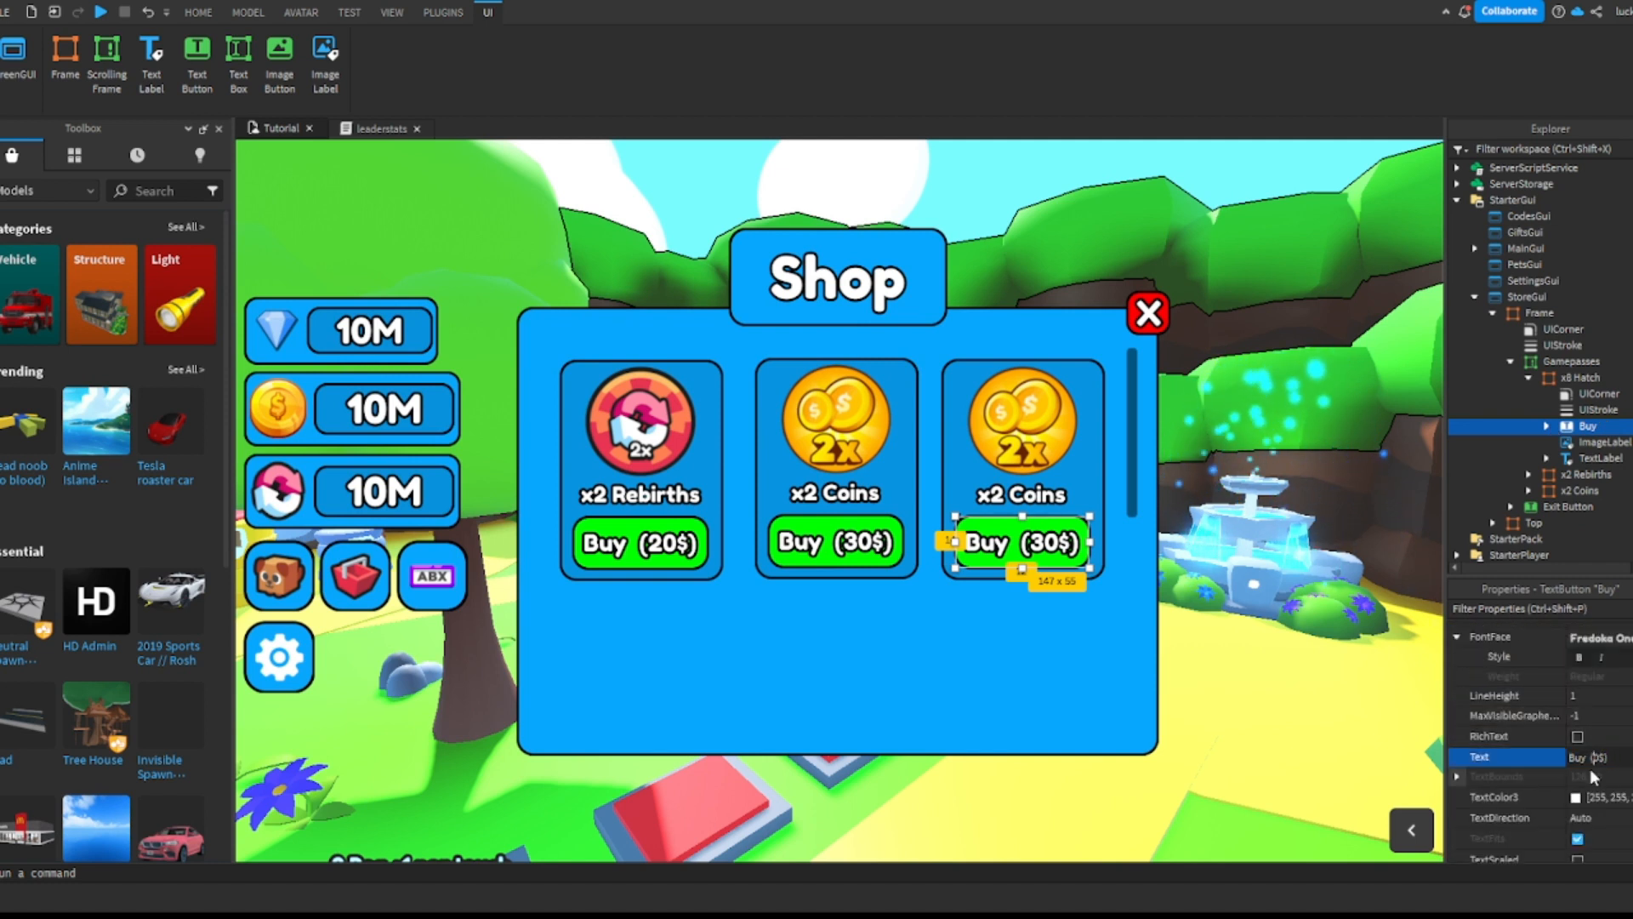
pyautogui.write('50')
pyautogui.press('Return')
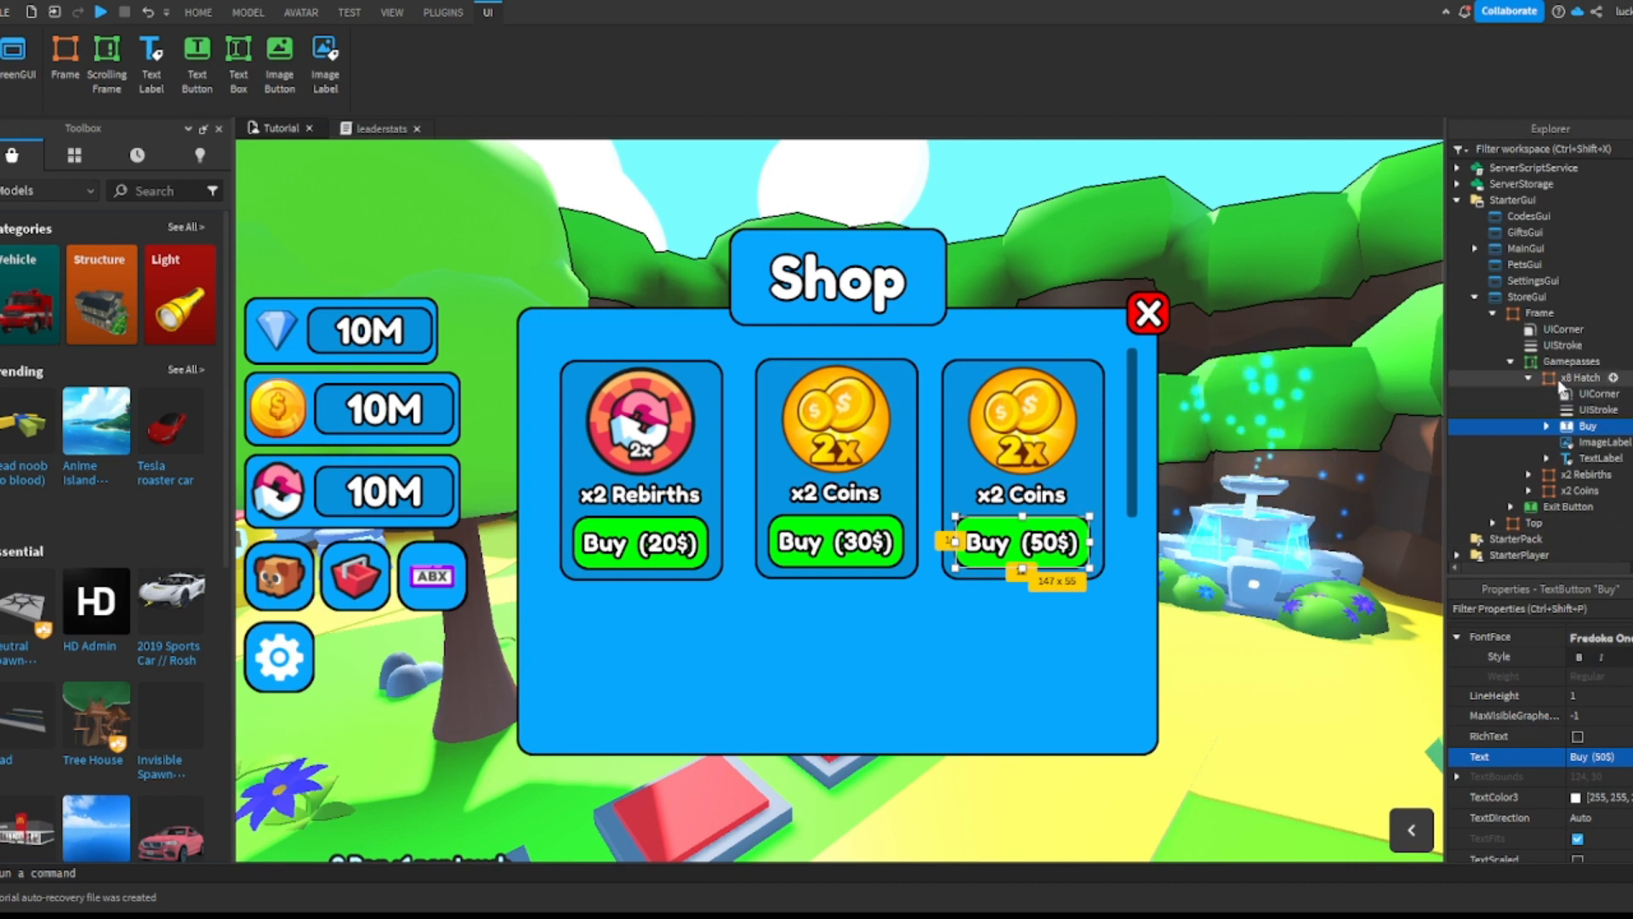
# Step: Set the title label's text on the third shop card to "x8 Hatch"
pyautogui.click(1561, 382)
pyautogui.click(1019, 488)
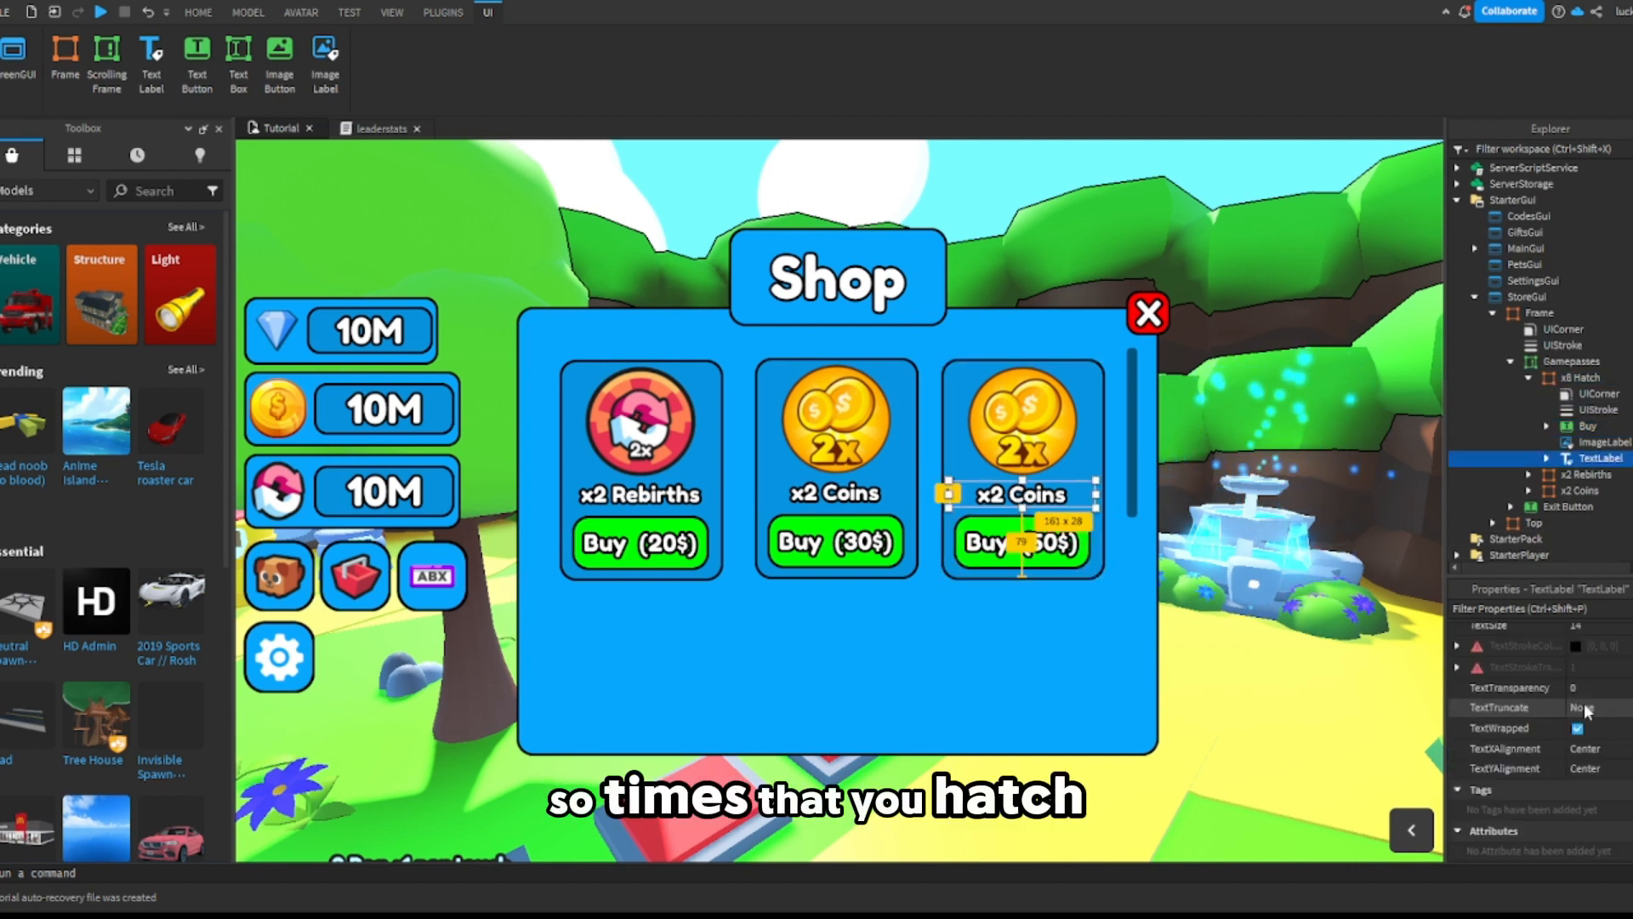
pyautogui.scroll(1, 1626, 703)
pyautogui.click(1623, 681)
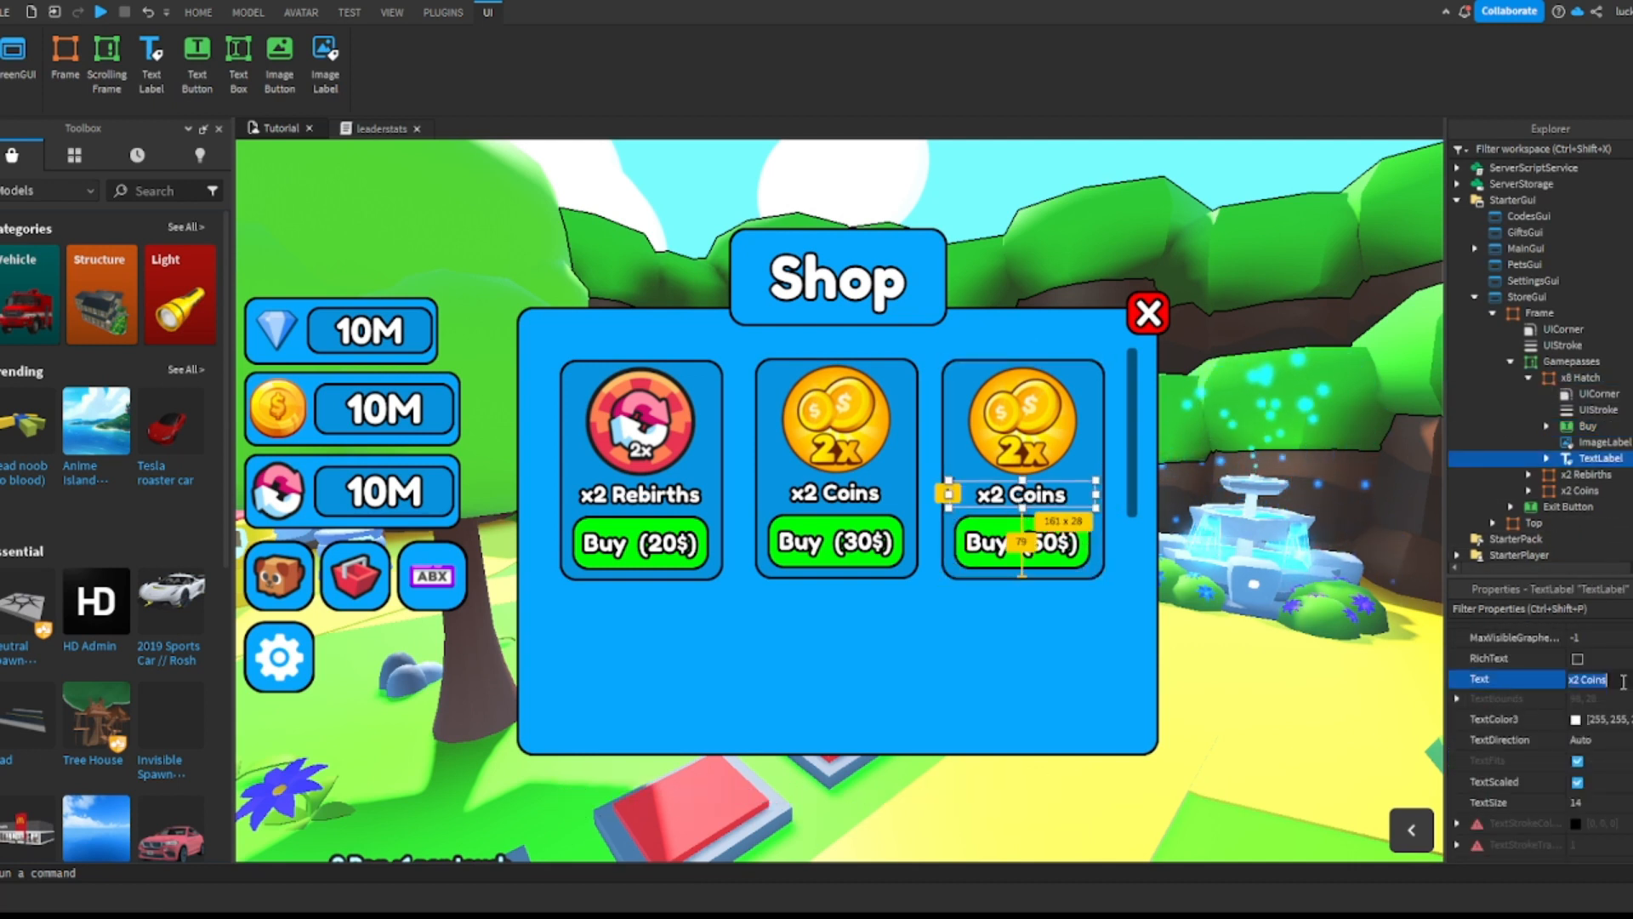
pyautogui.press('BackSpace')
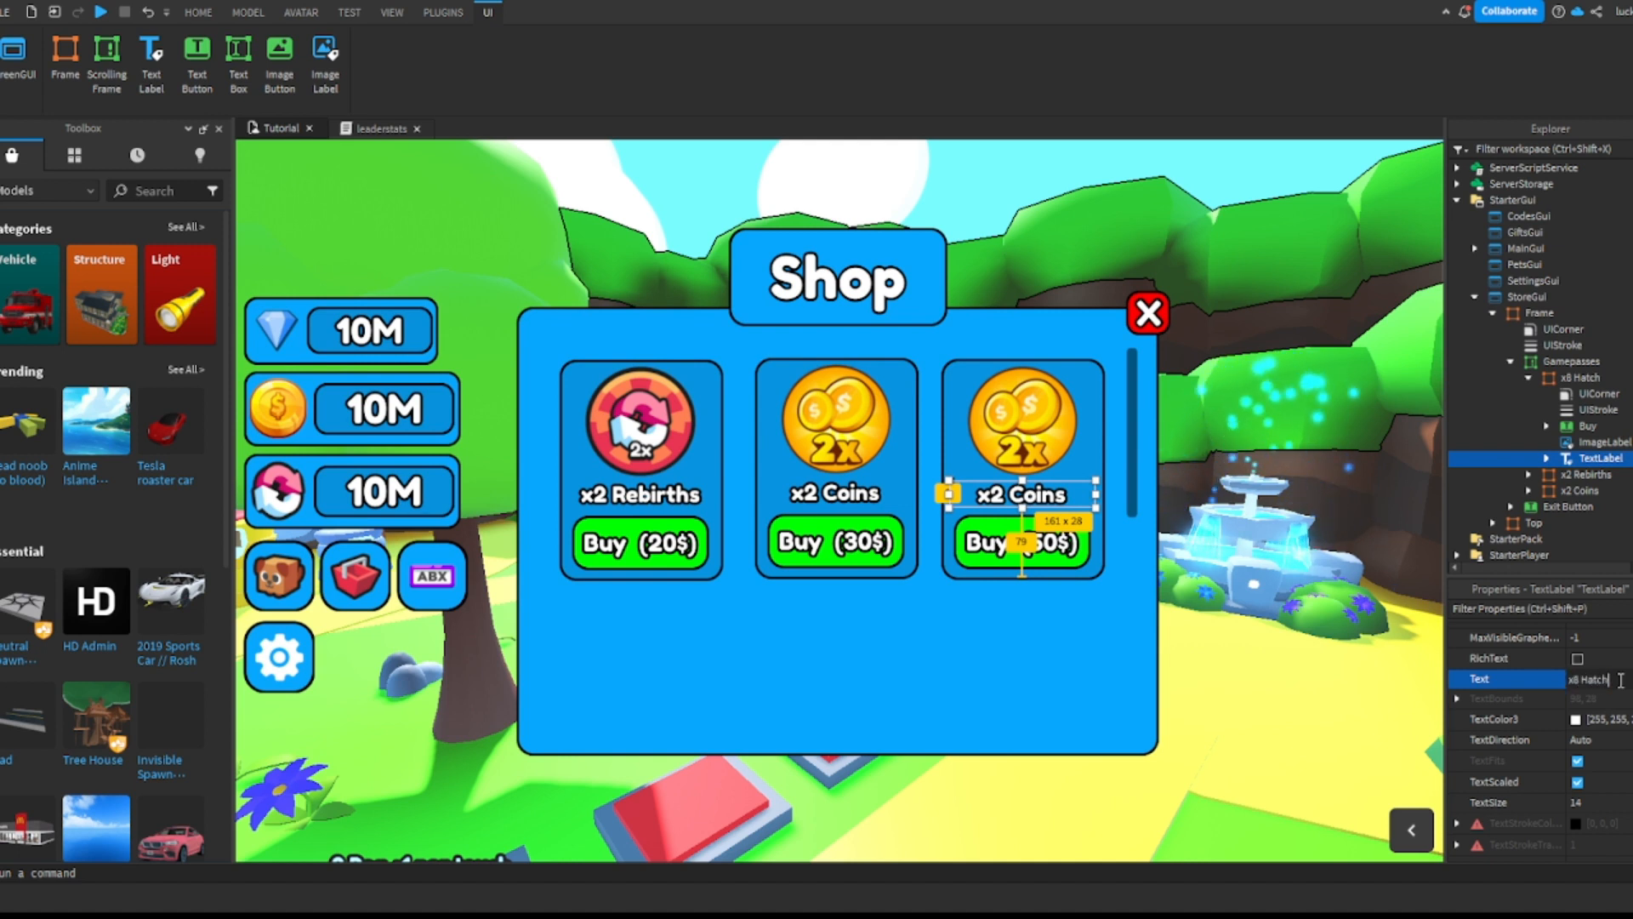
pyautogui.write('x8 Hatch')
pyautogui.press('Return')
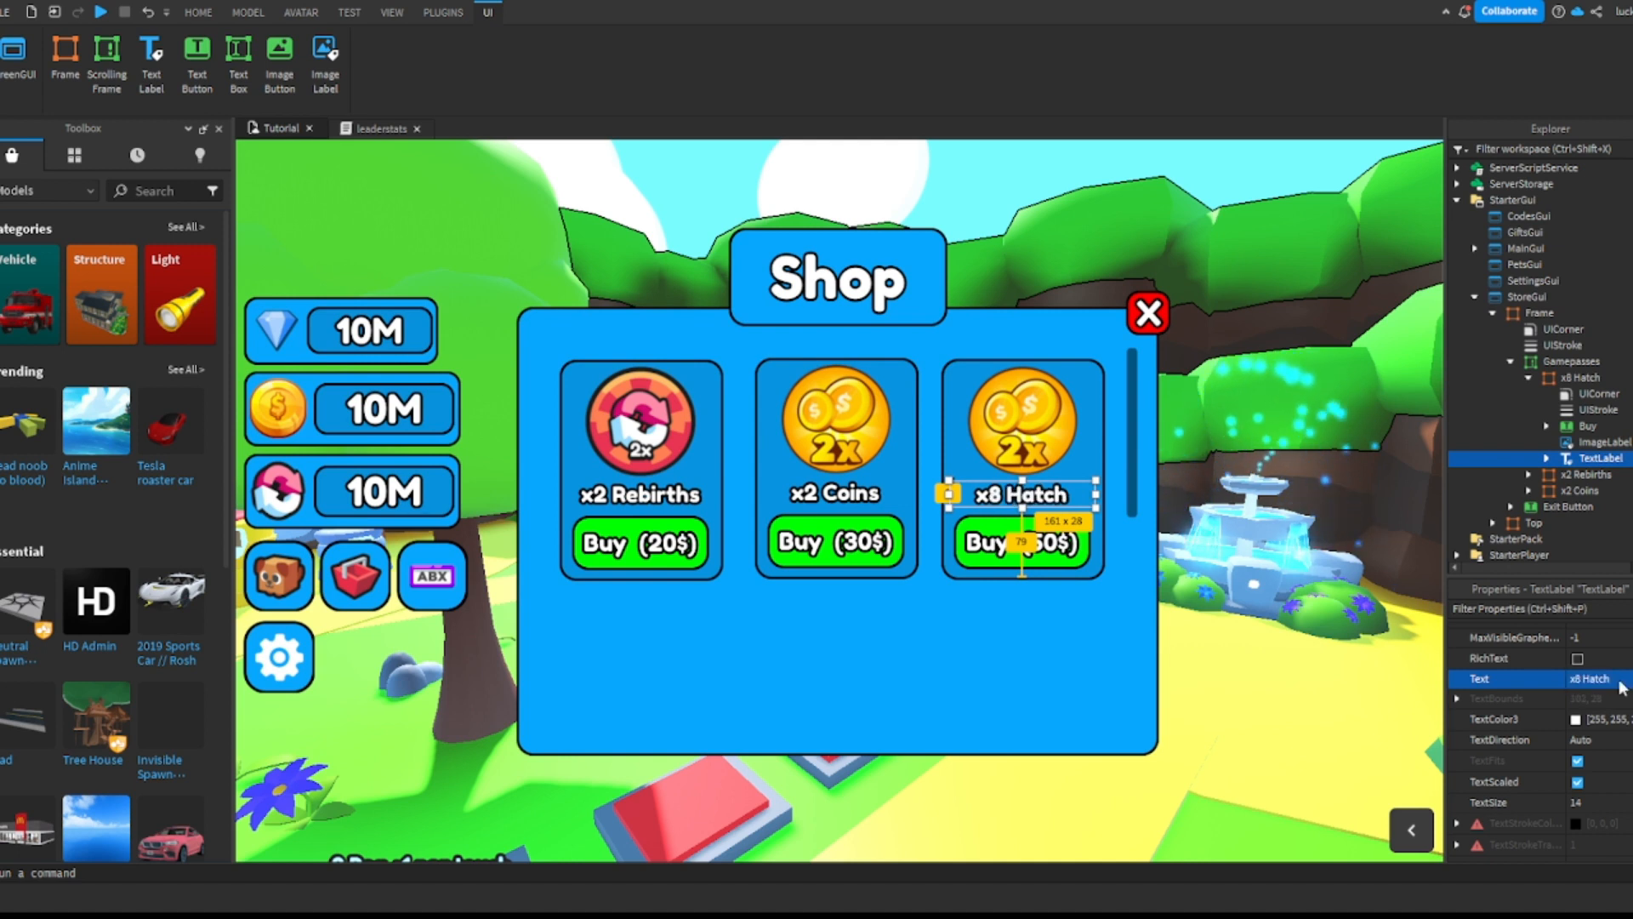
# Step: Select the x8 Hatch card's image and search the Toolbox images for "x8 hatch" and "8 hatch"
pyautogui.click(1081, 420)
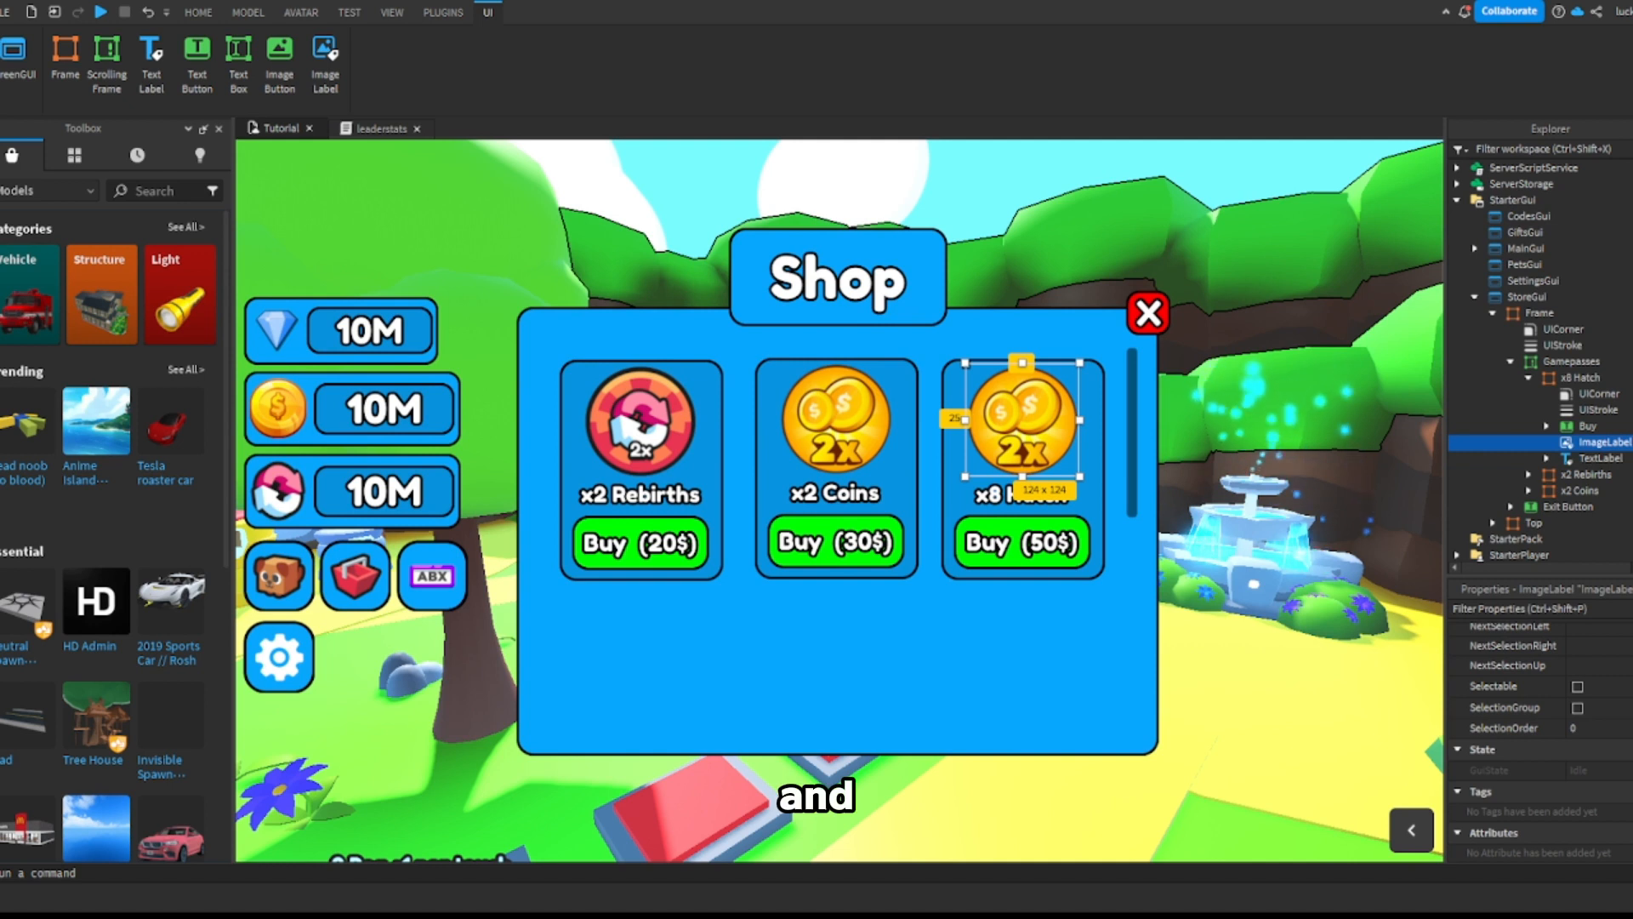
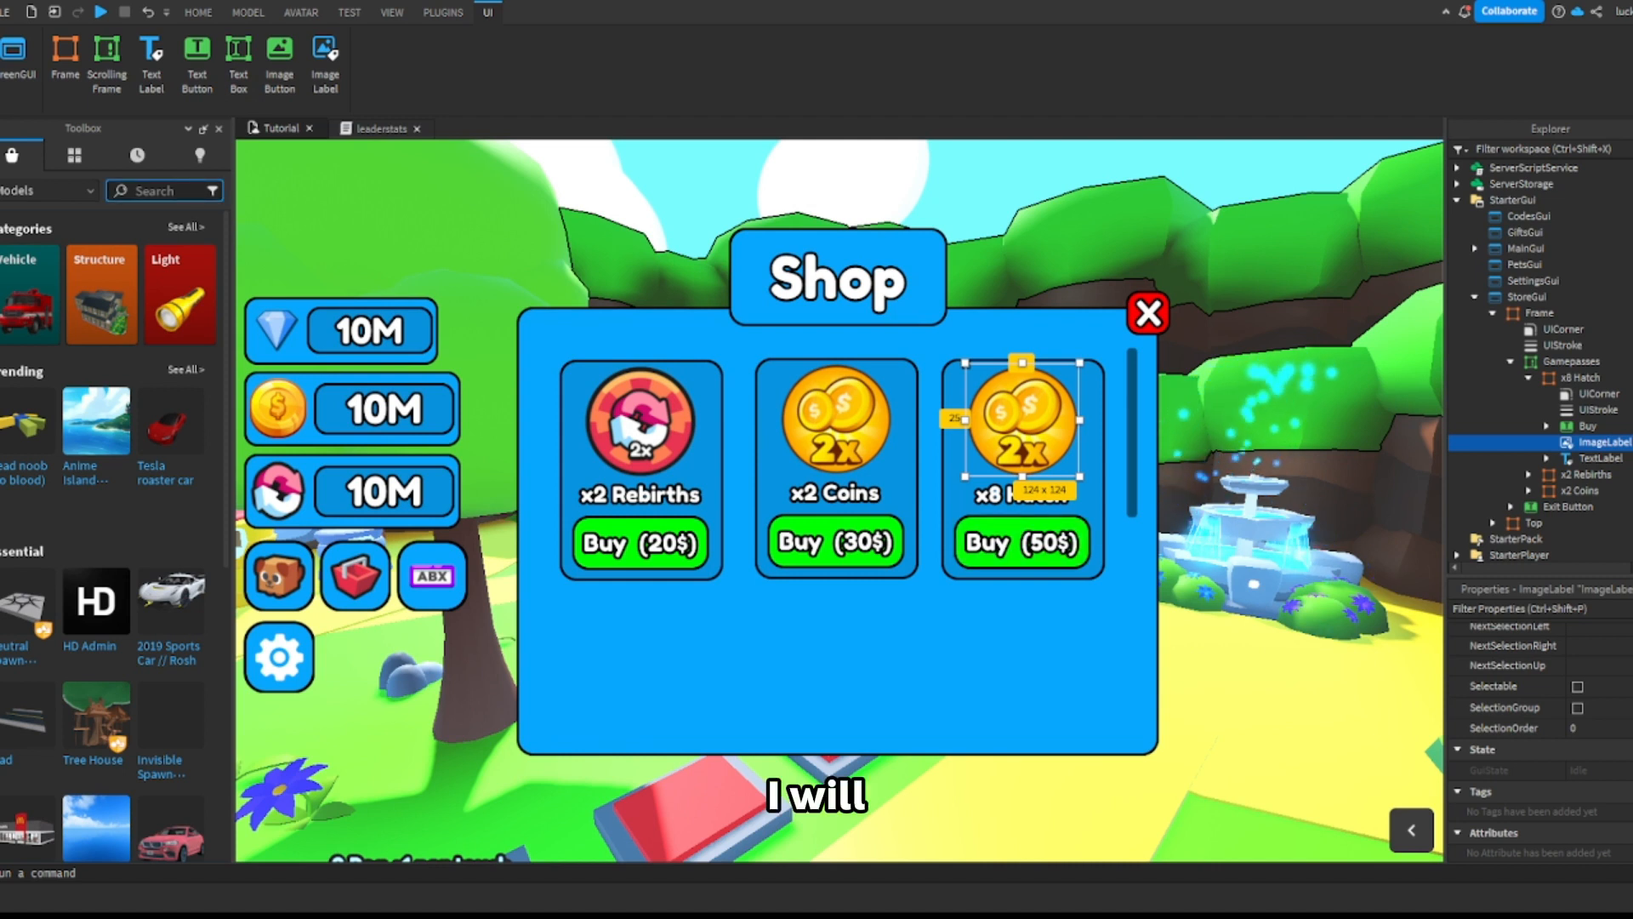
pyautogui.click(51, 190)
pyautogui.click(50, 267)
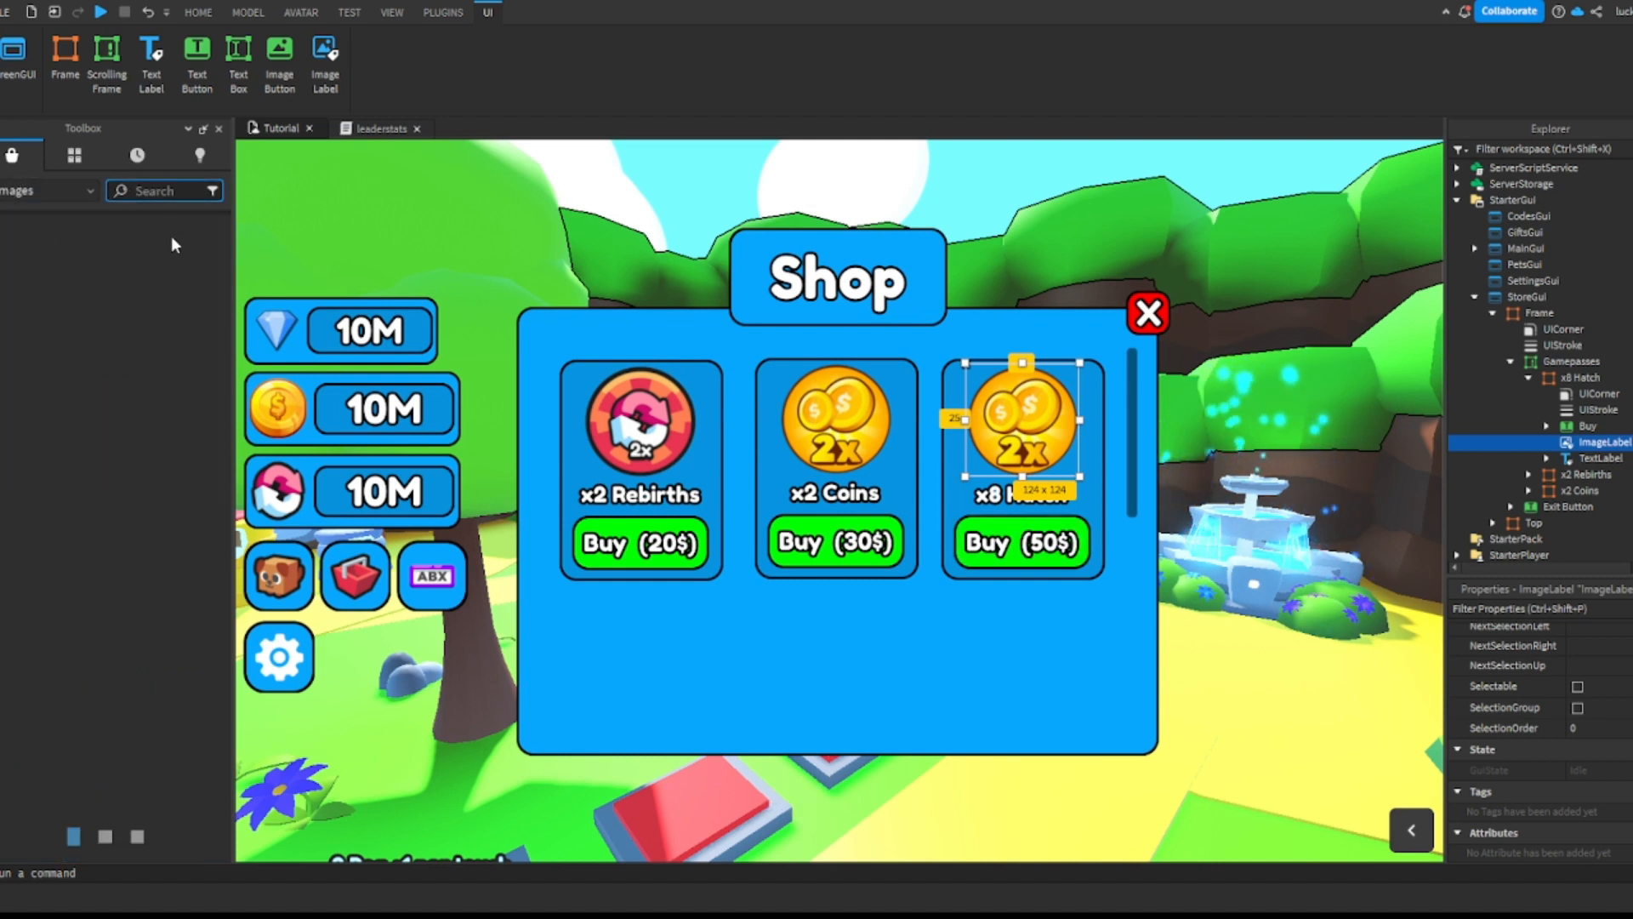
pyautogui.write('x8 hatch')
pyautogui.press('Return')
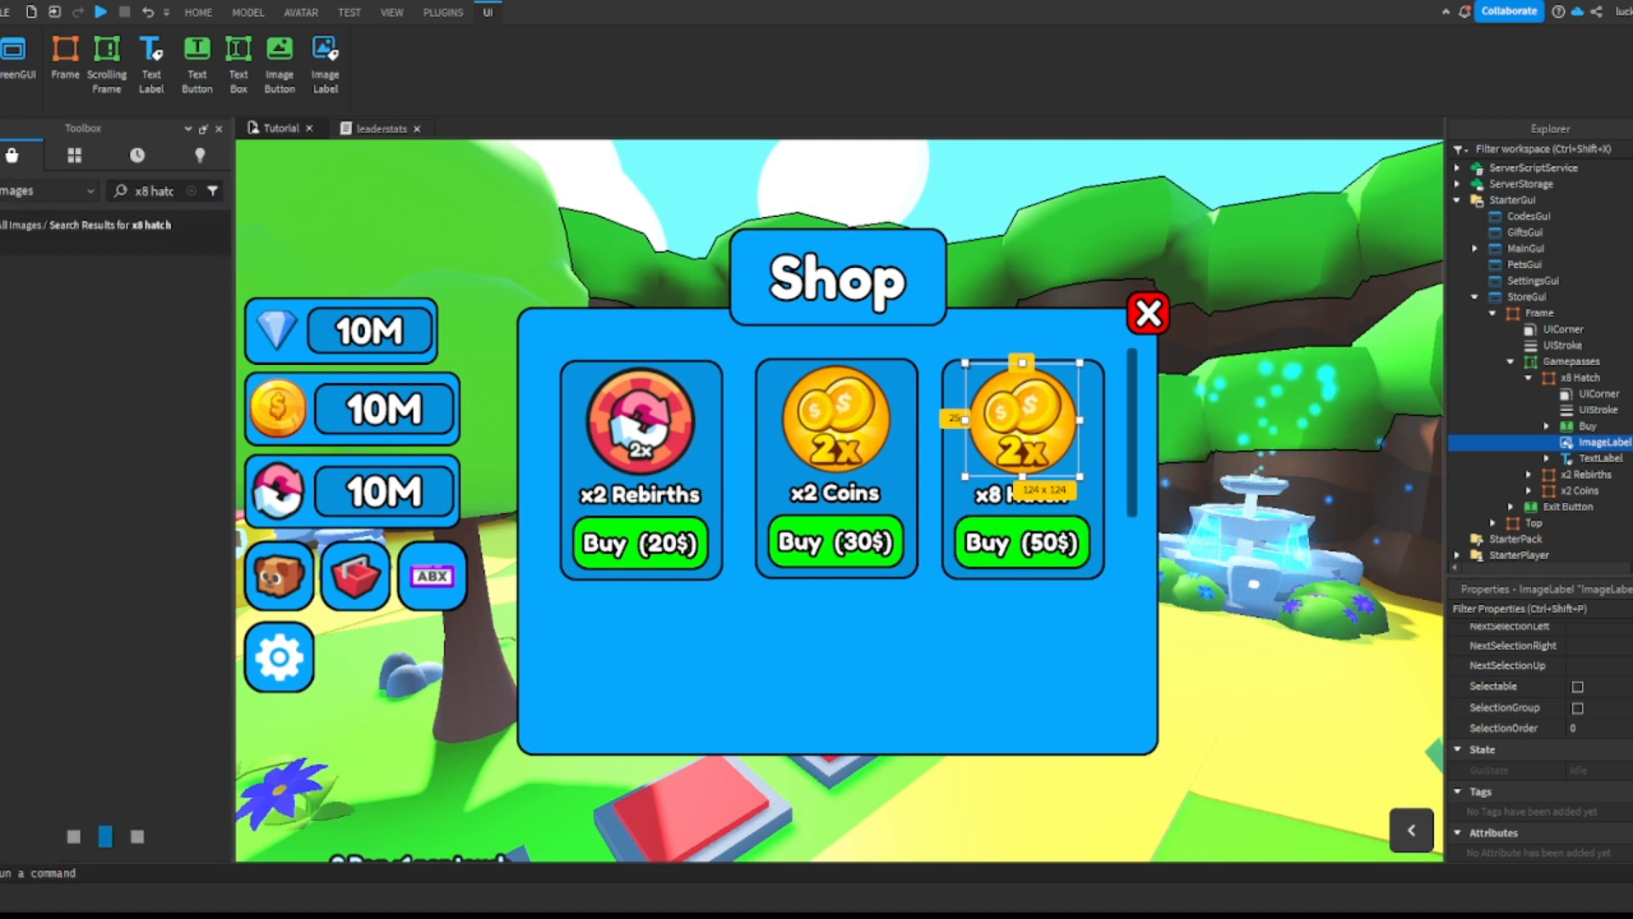
pyautogui.click(191, 190)
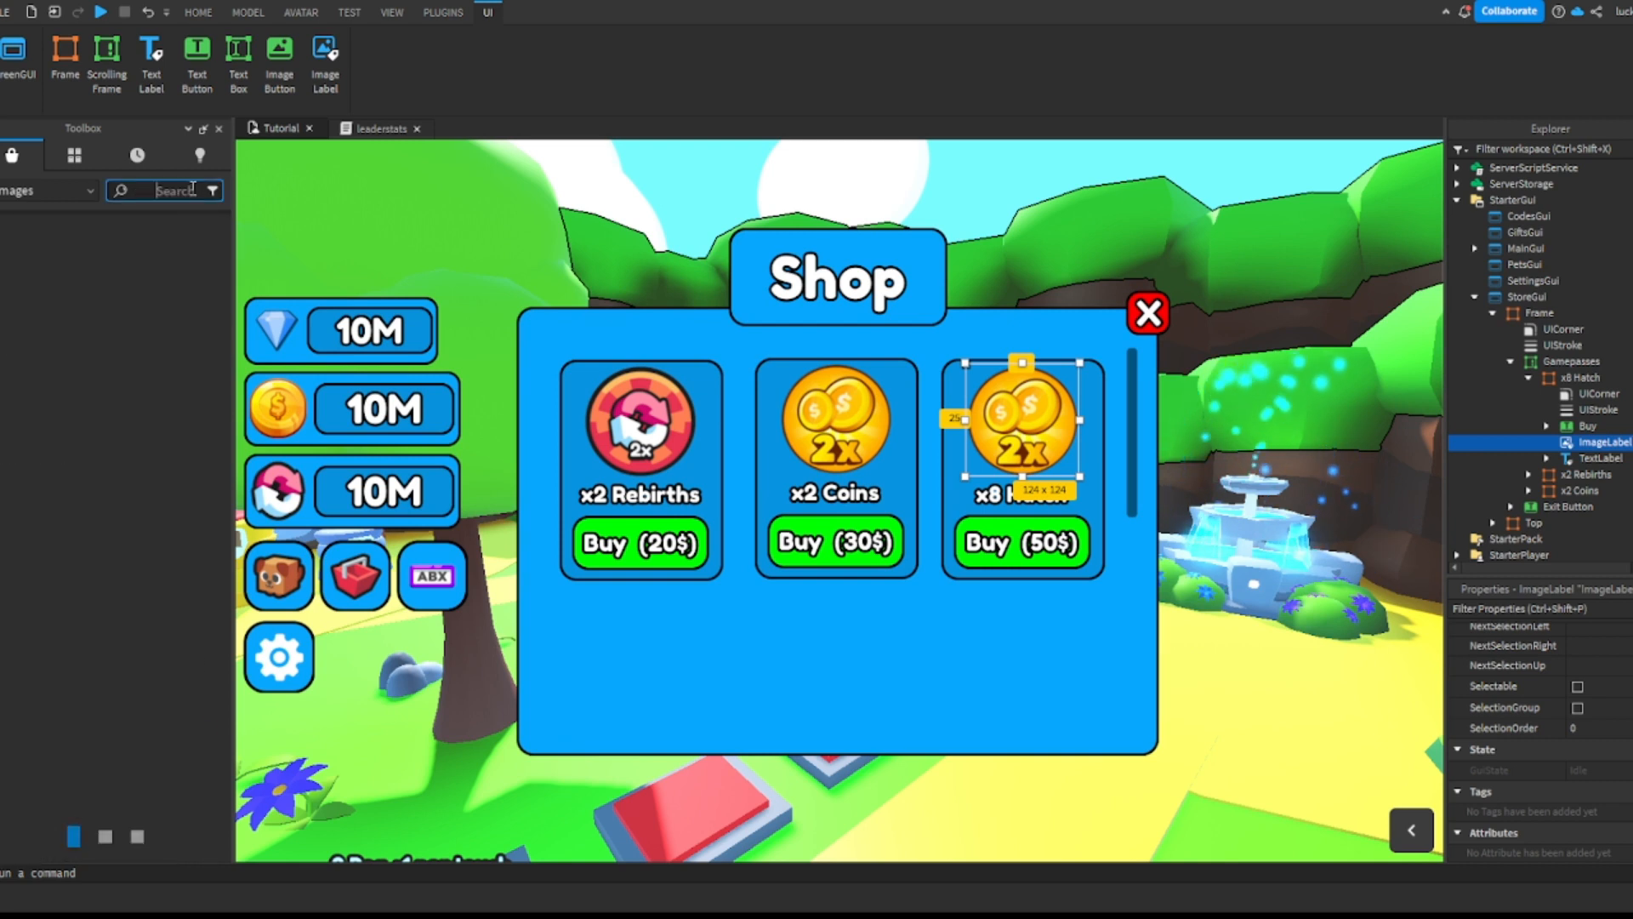
pyautogui.write('8 hat')
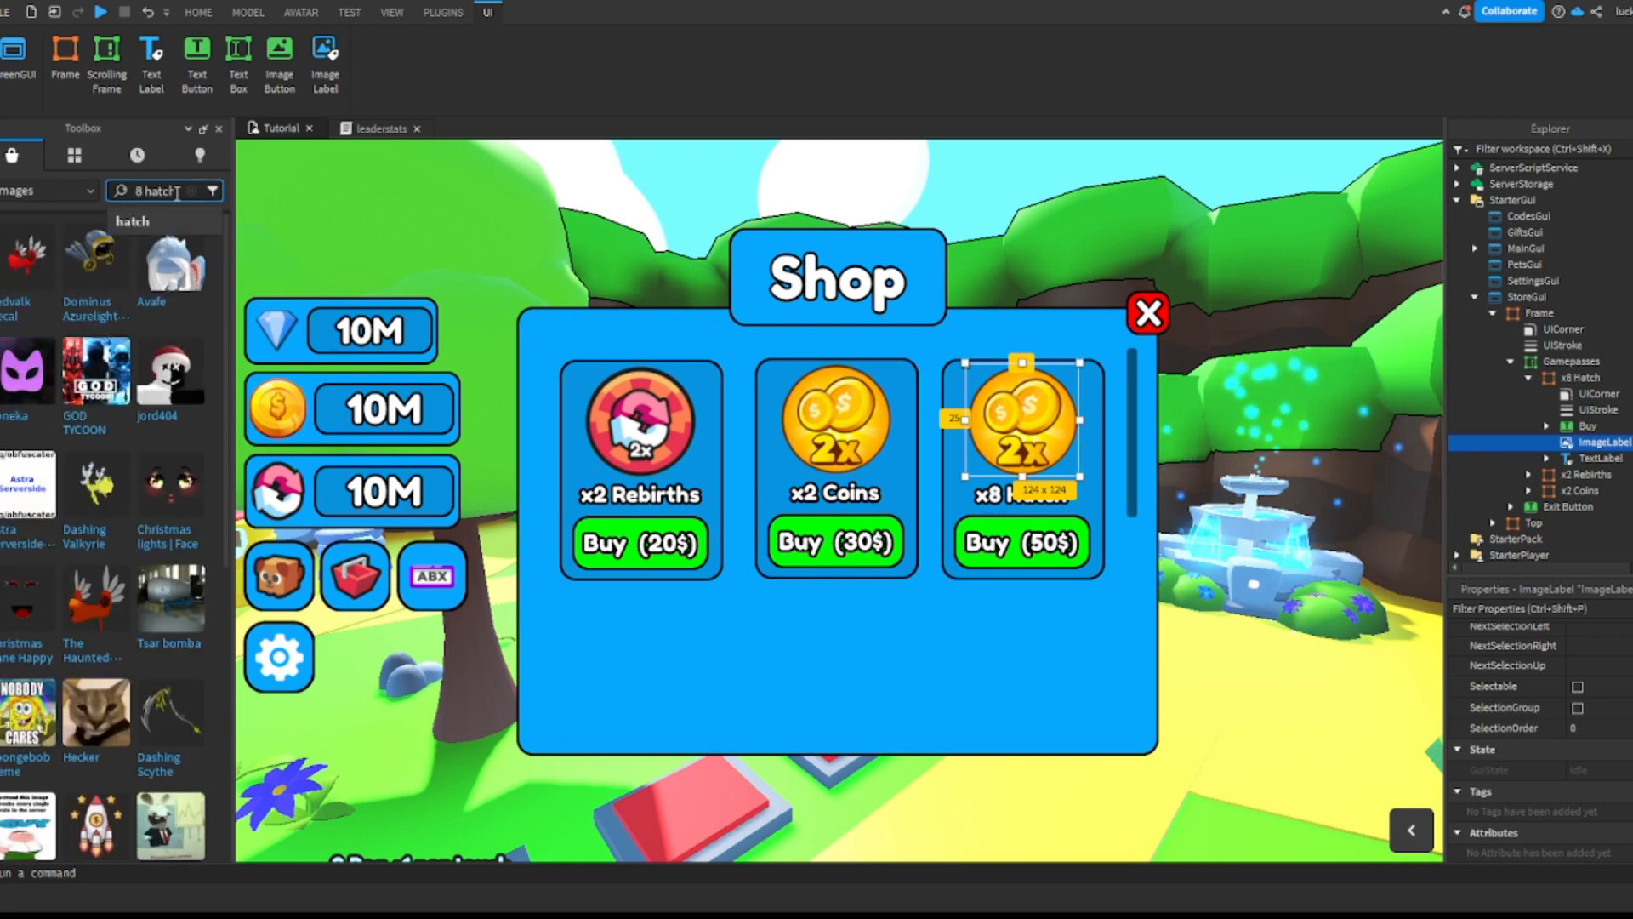
pyautogui.write('ch')
pyautogui.press('Return')
pyautogui.click(192, 192)
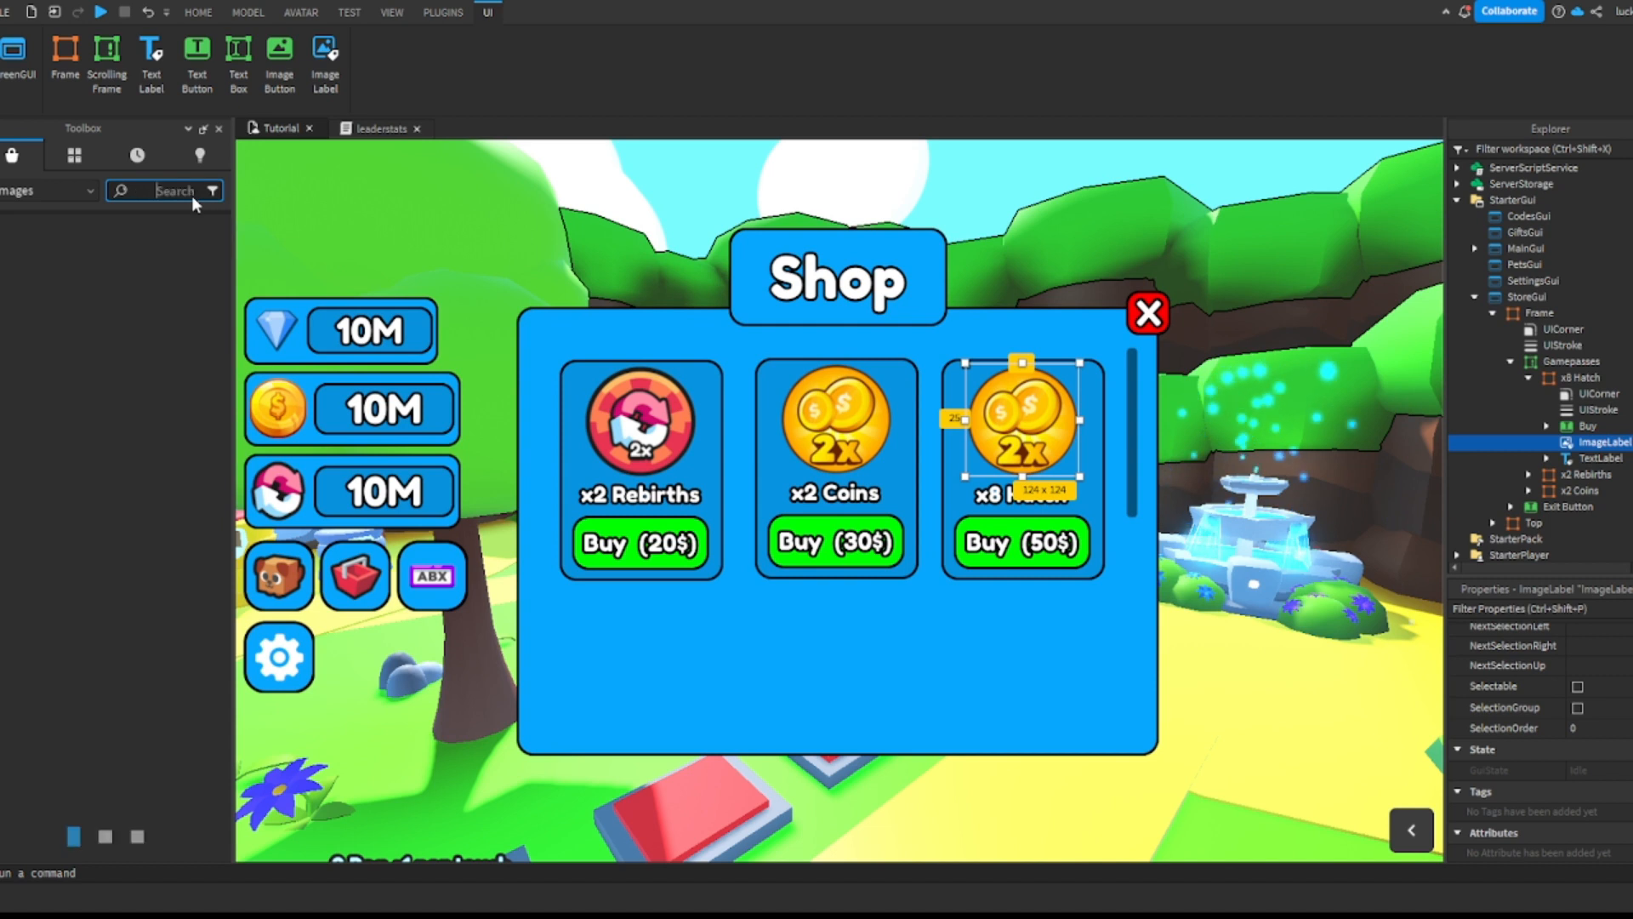
# Step: Return the Toolbox to Models and replace the x8 Hatch card's image with the purple x8 hatch icon asset
pyautogui.click(23, 198)
pyautogui.click(36, 225)
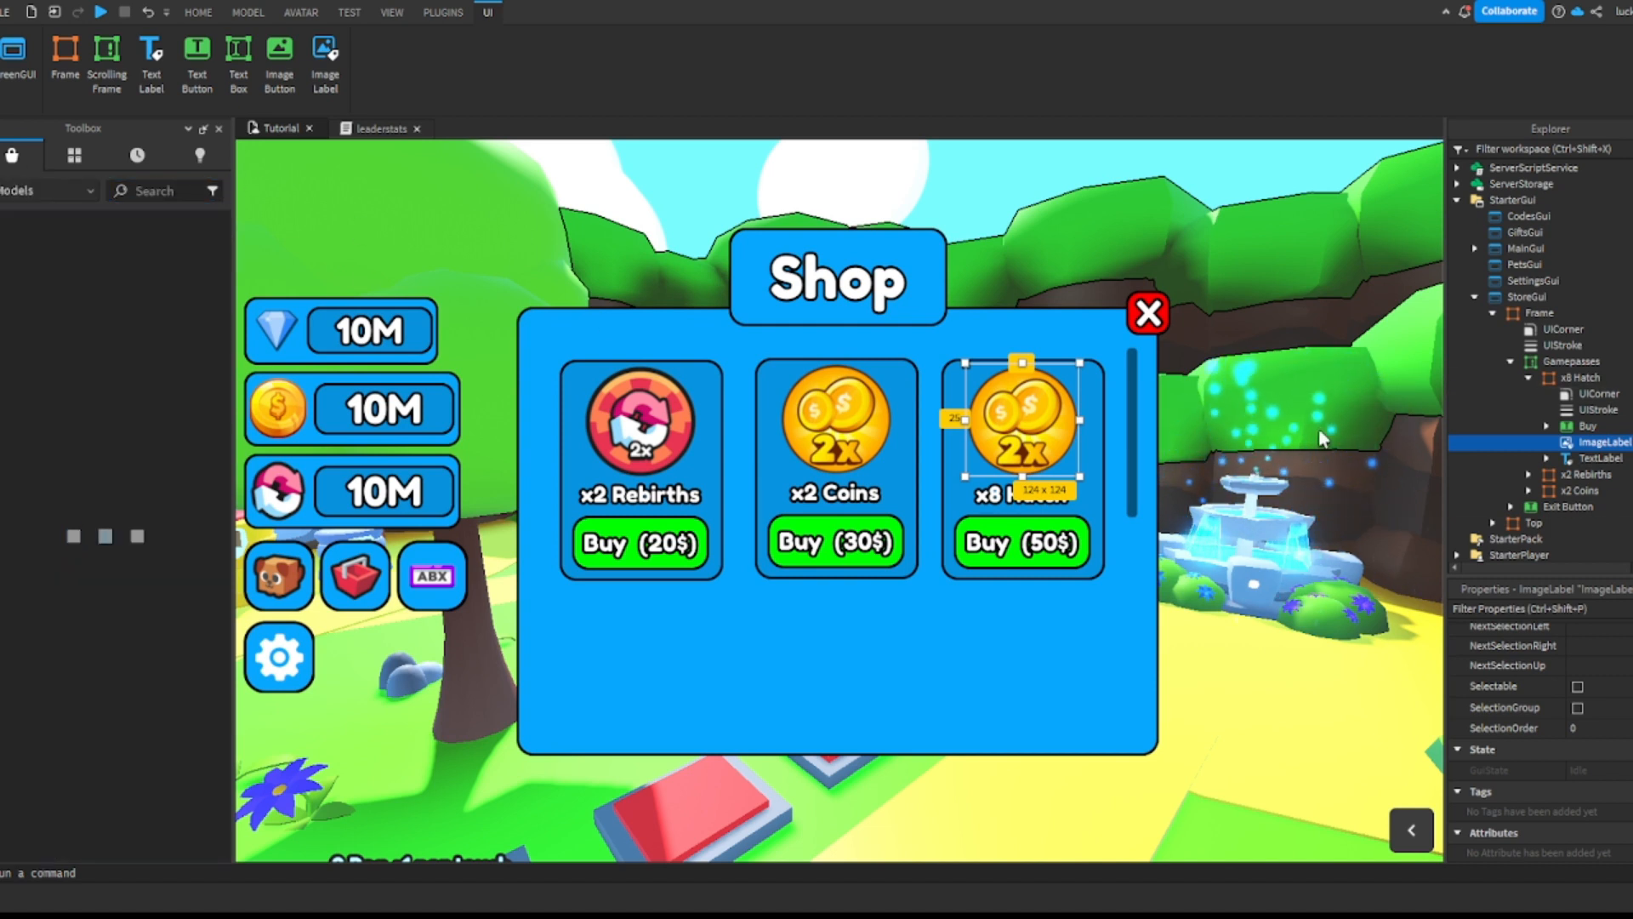
pyautogui.scroll(10, 1616, 657)
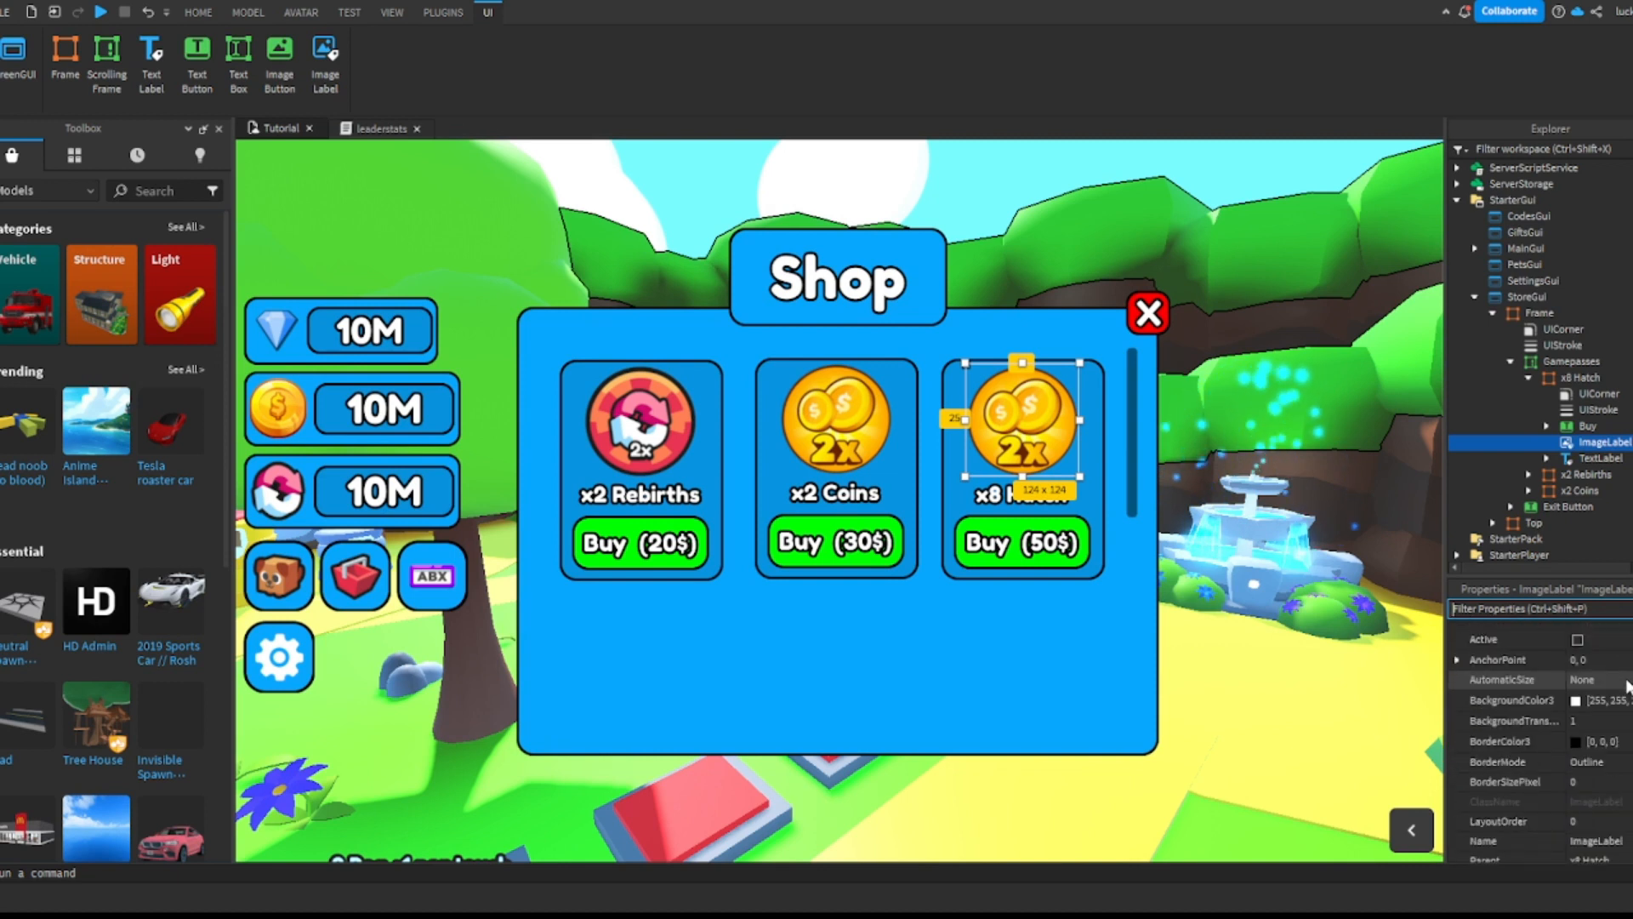
pyautogui.click(1625, 830)
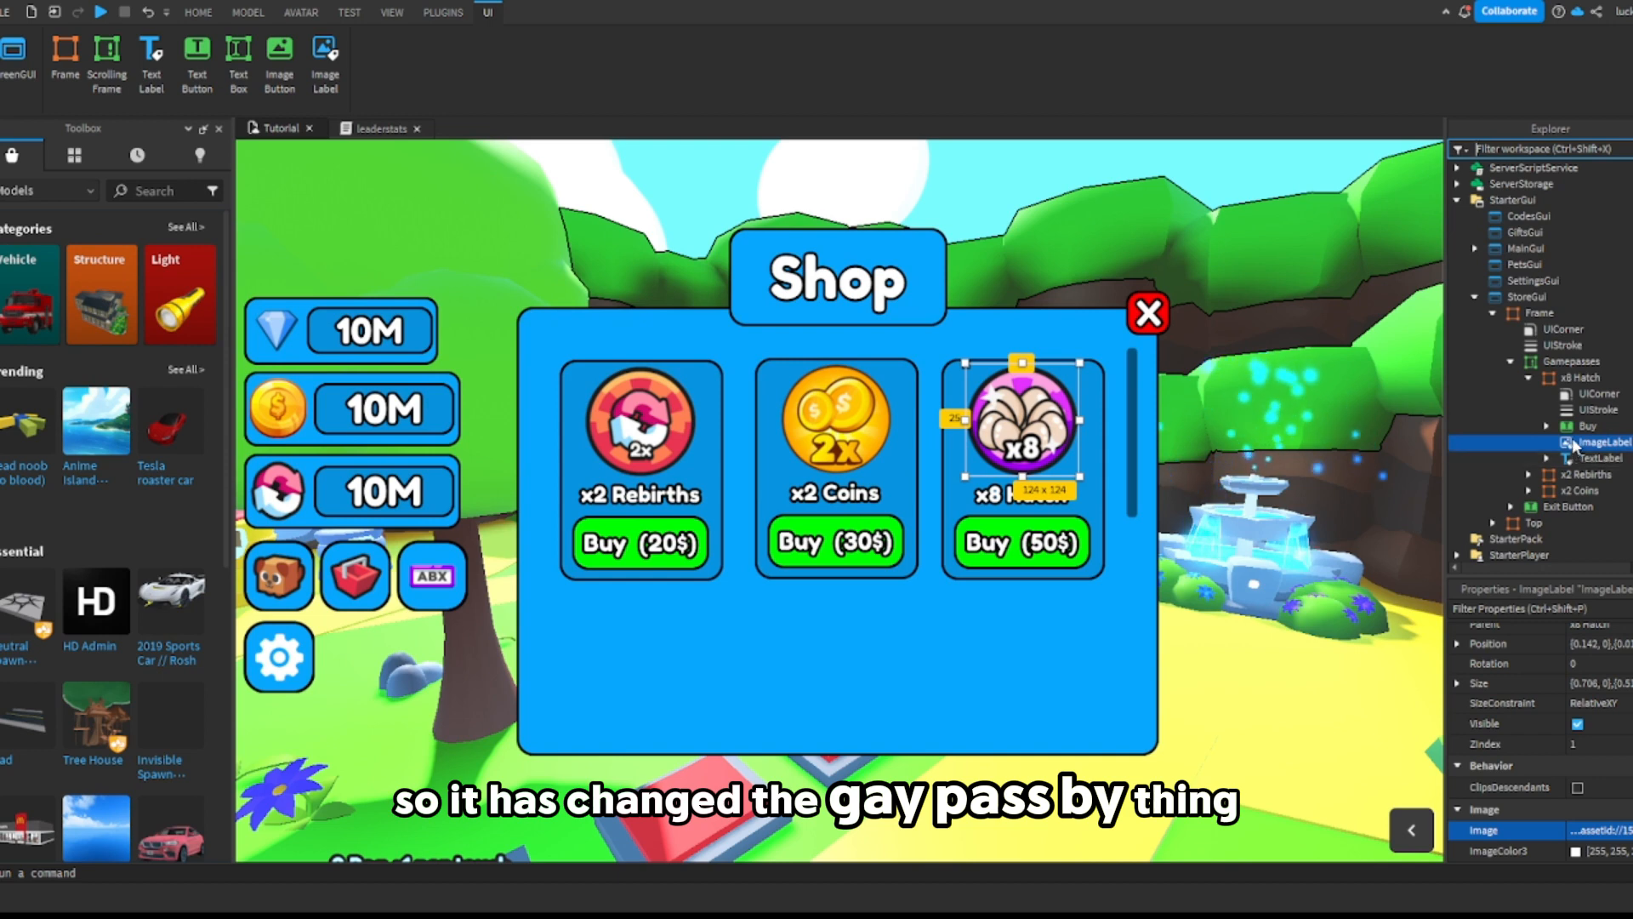
# Step: Open the Buy Gamepass script under the x8 Hatch card's Buy button to review its game pass ID, and return to the Tutorial place view
pyautogui.click(1544, 430)
pyautogui.doubleClick(1608, 506)
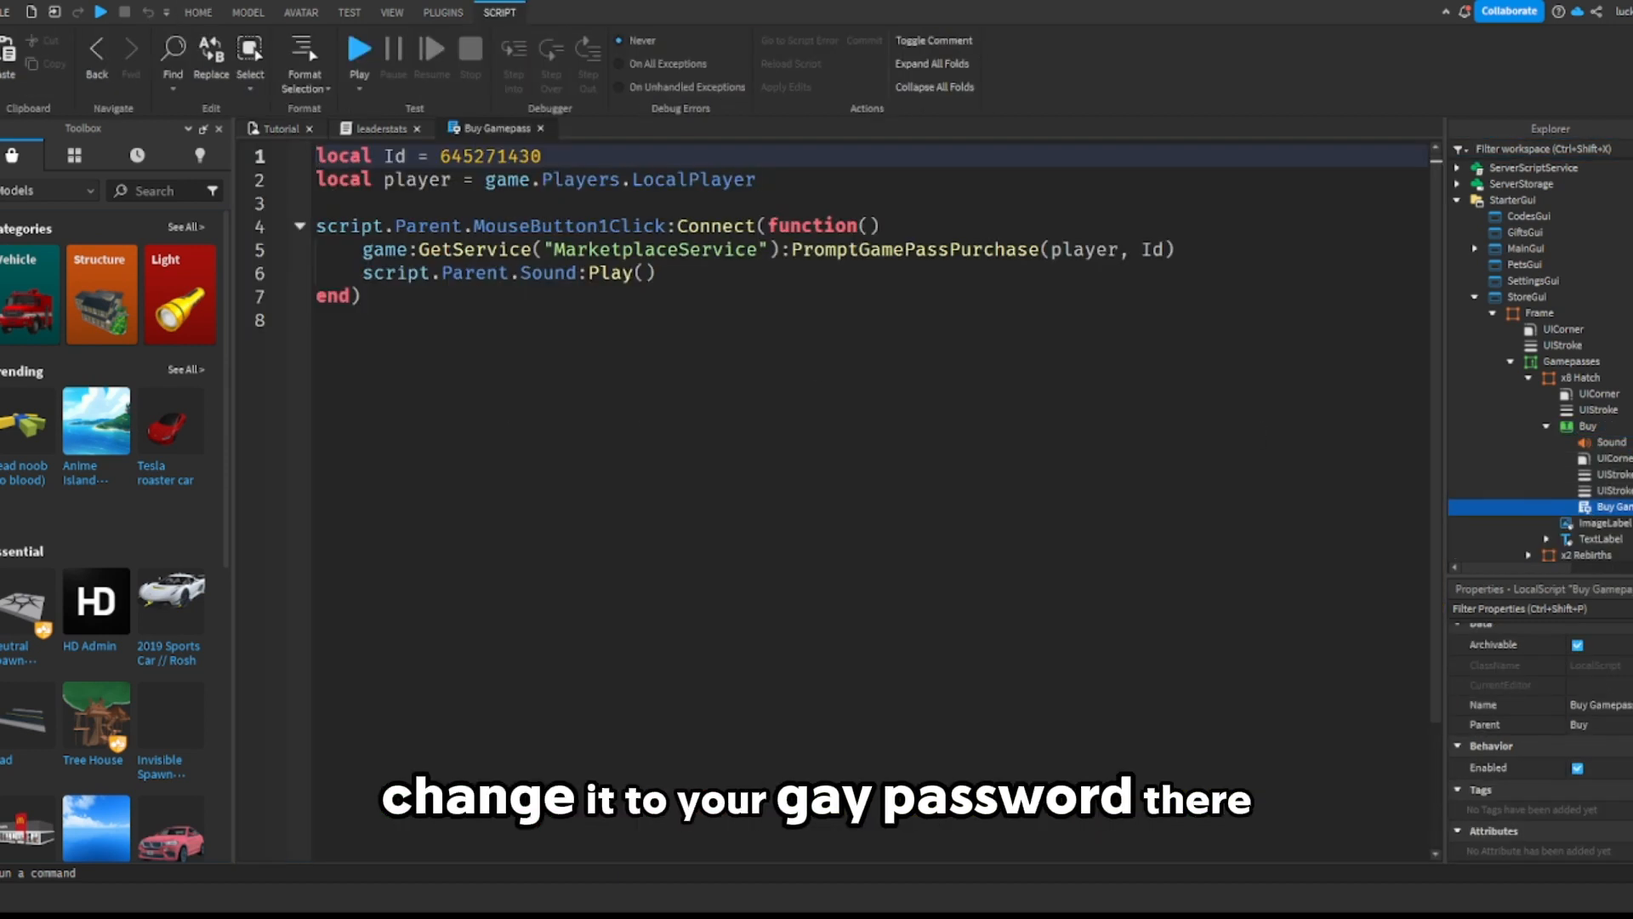
pyautogui.click(540, 128)
pyautogui.click(281, 128)
pyautogui.click(1546, 425)
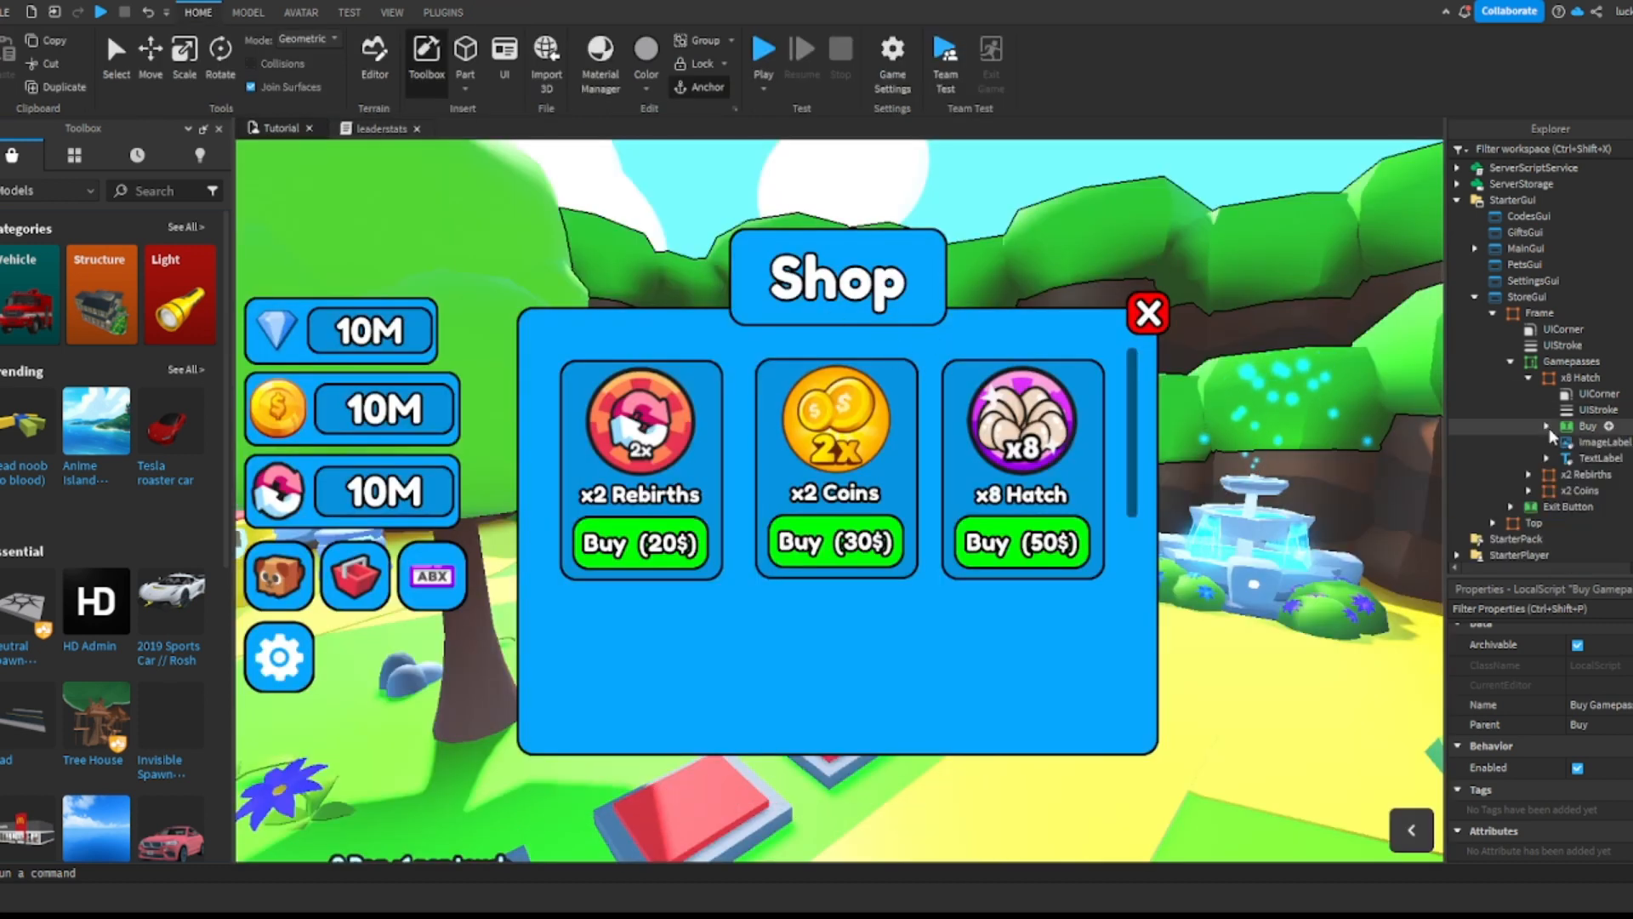
# Step: Collapse the x8 Hatch card and Gamepasses branches inside StoreGui's Frame in the object hierarchy
pyautogui.click(1529, 377)
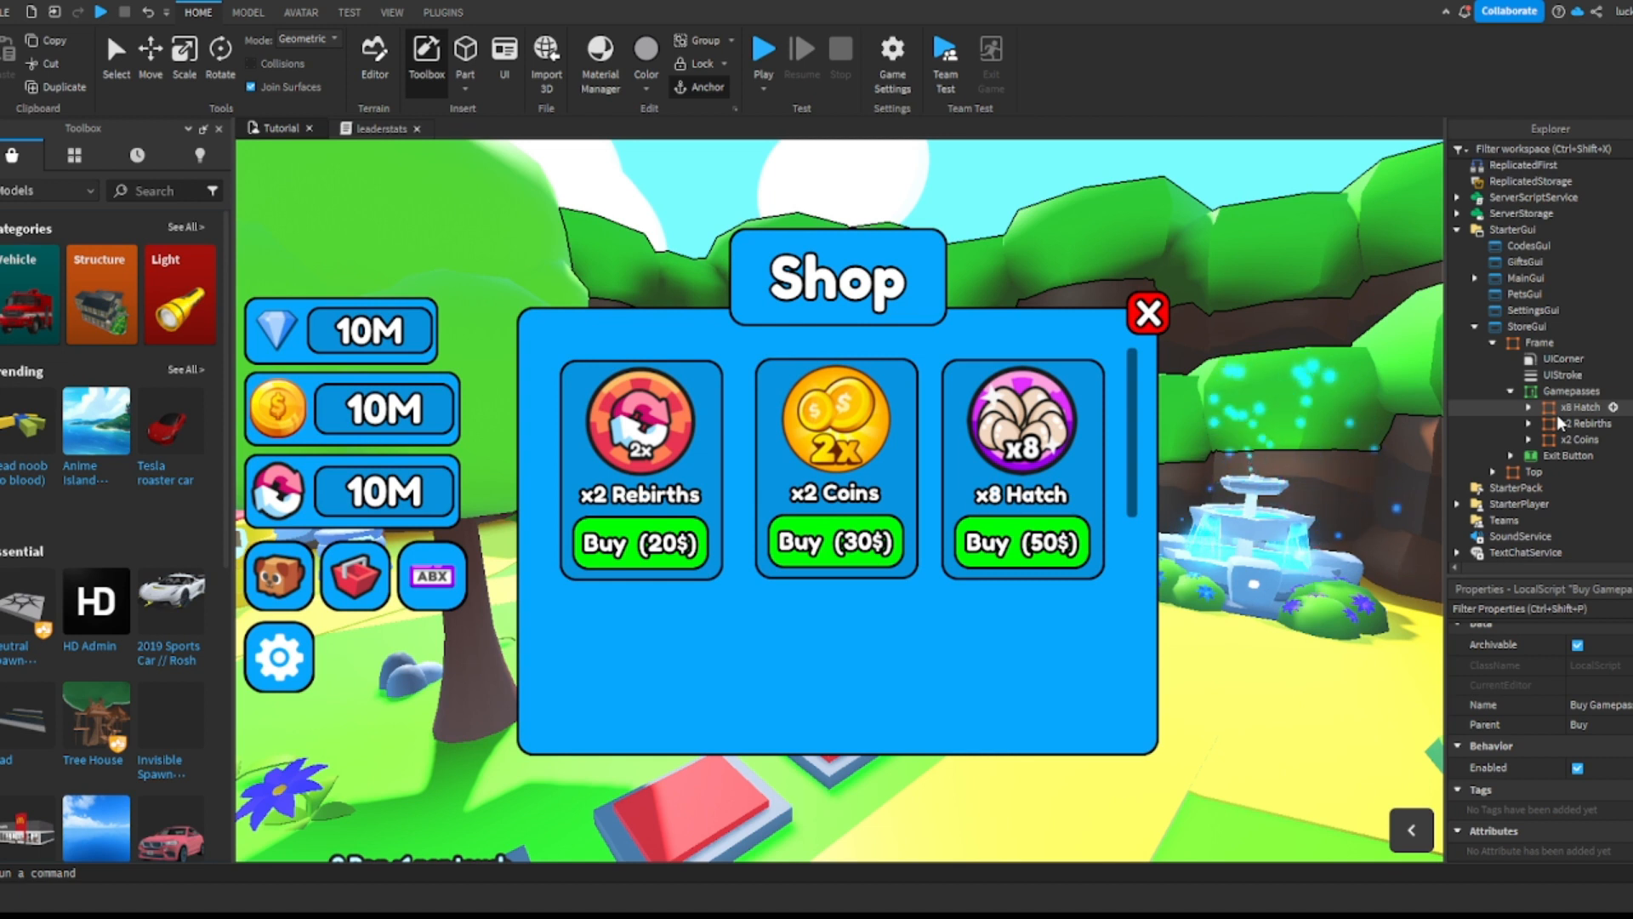
pyautogui.click(1511, 391)
pyautogui.click(1503, 392)
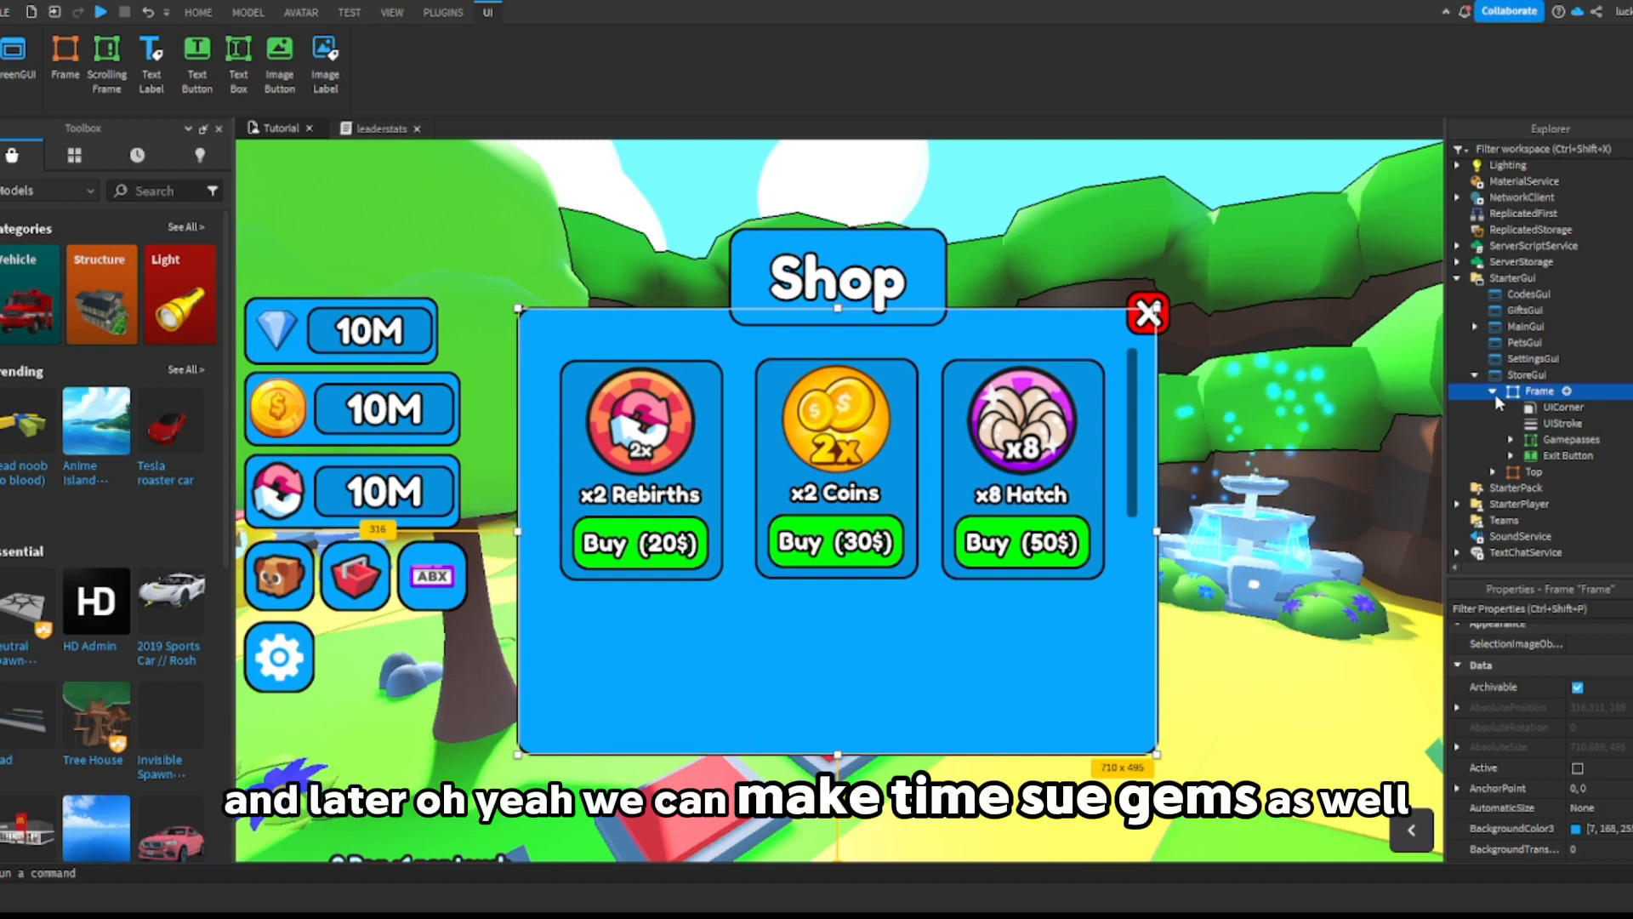
pyautogui.click(1542, 456)
pyautogui.click(1535, 441)
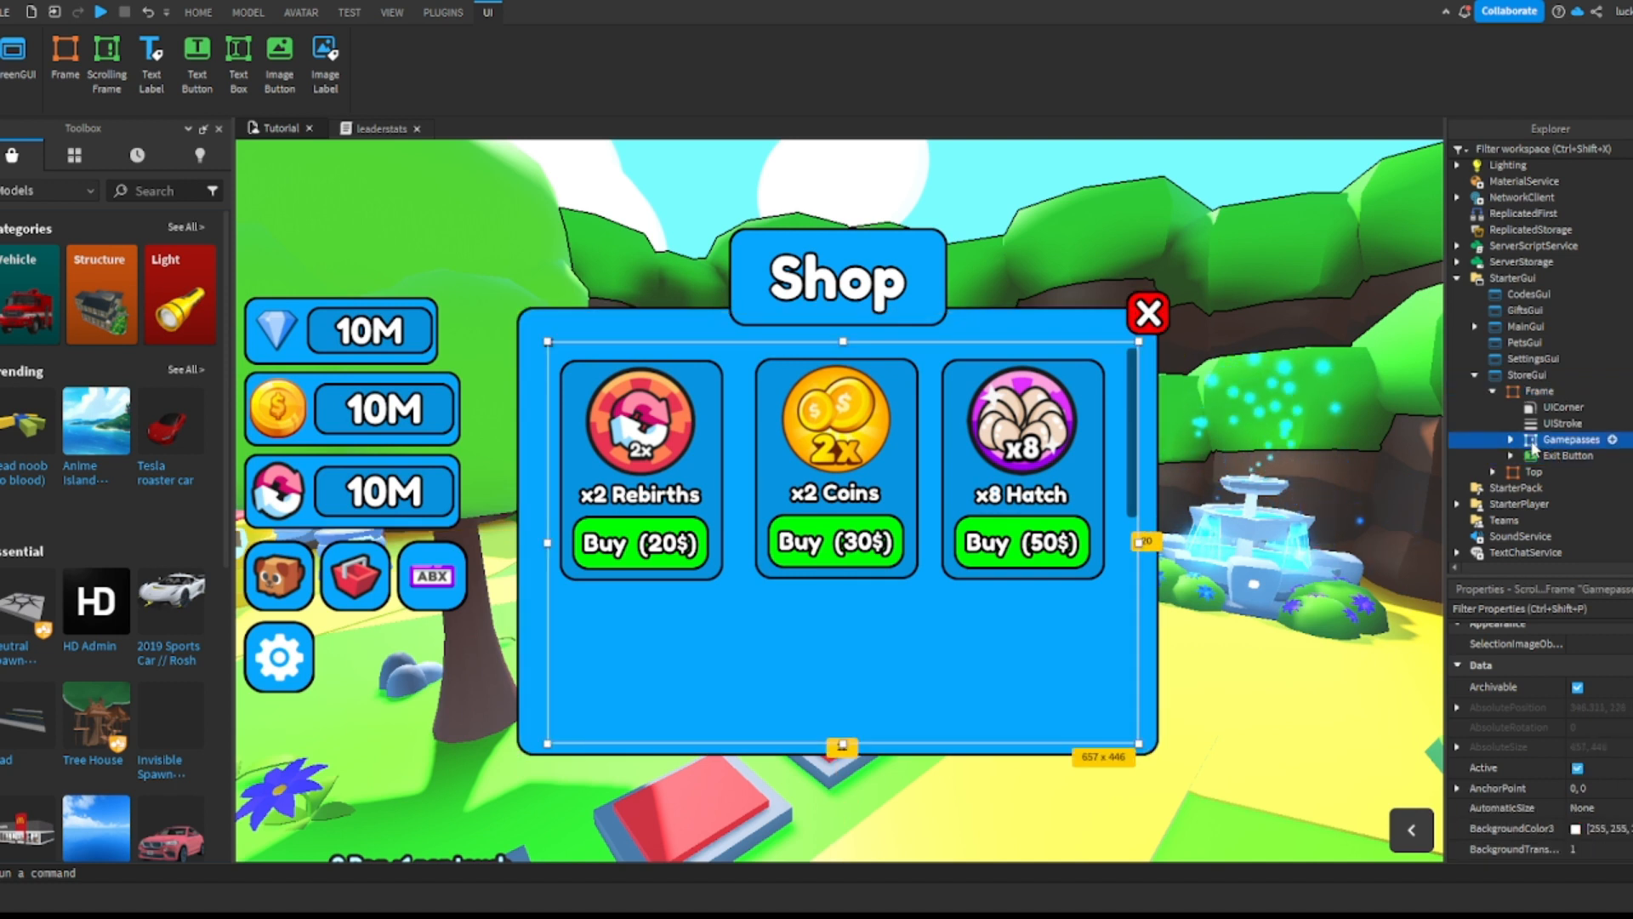
# Step: Hide the shop by making StoreGui's Frame and Top invisible, and collapse StoreGui and StarterGui
pyautogui.click(1490, 392)
pyautogui.click(1540, 456)
pyautogui.keyDown('shift'); pyautogui.click(1534, 473); pyautogui.keyUp('shift')
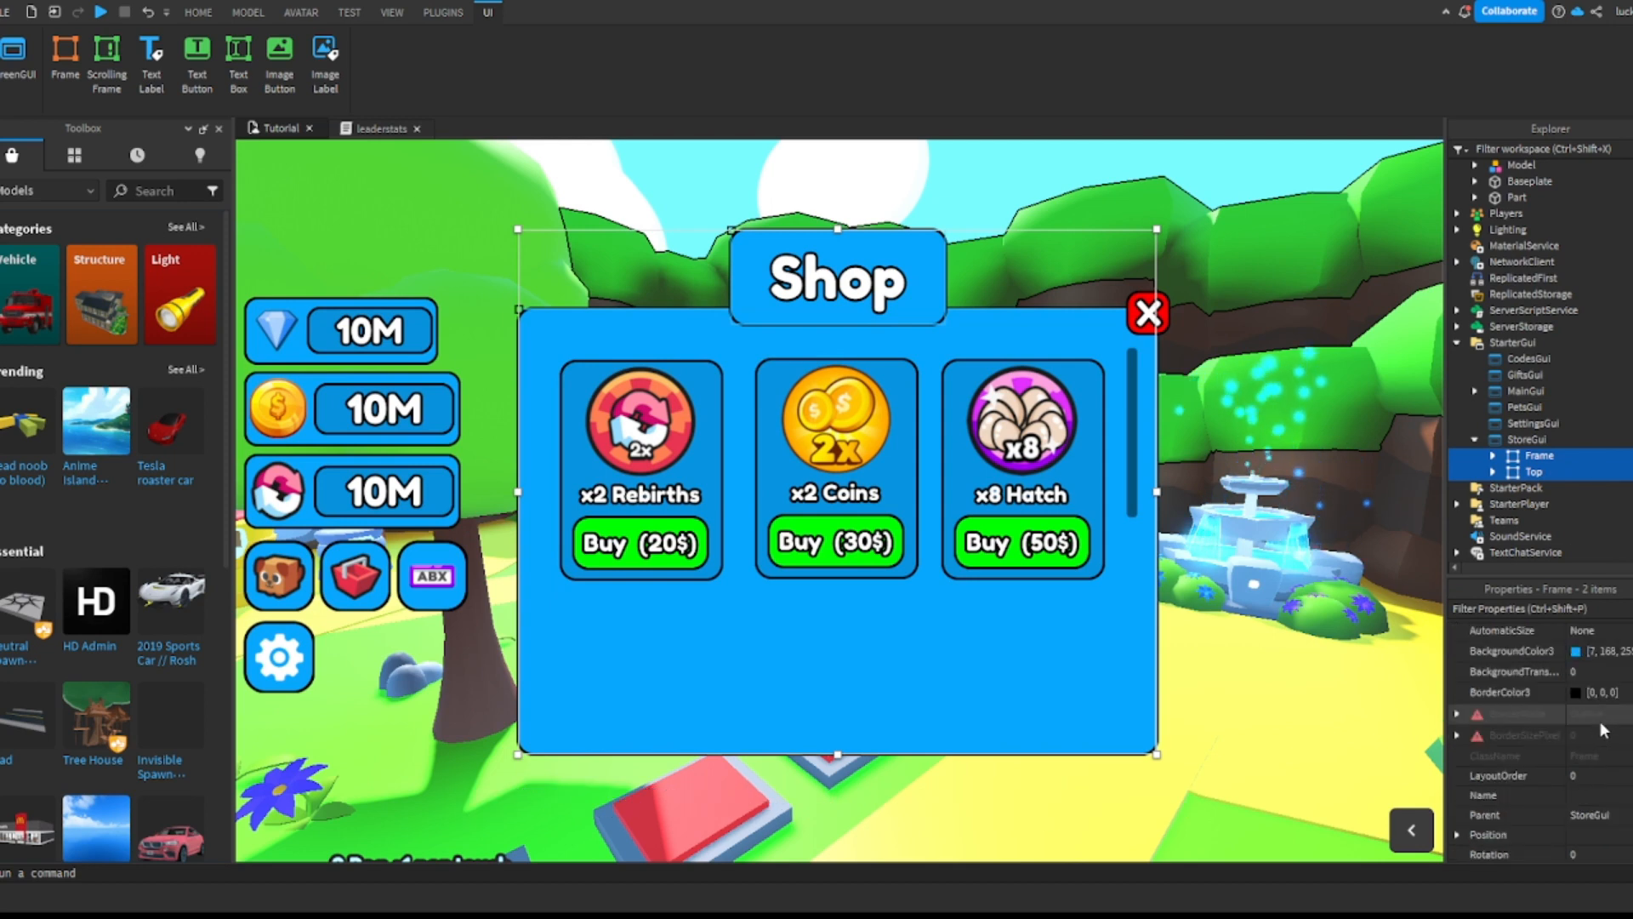
pyautogui.scroll(-4, 1603, 730)
pyautogui.click(1578, 756)
pyautogui.click(1476, 439)
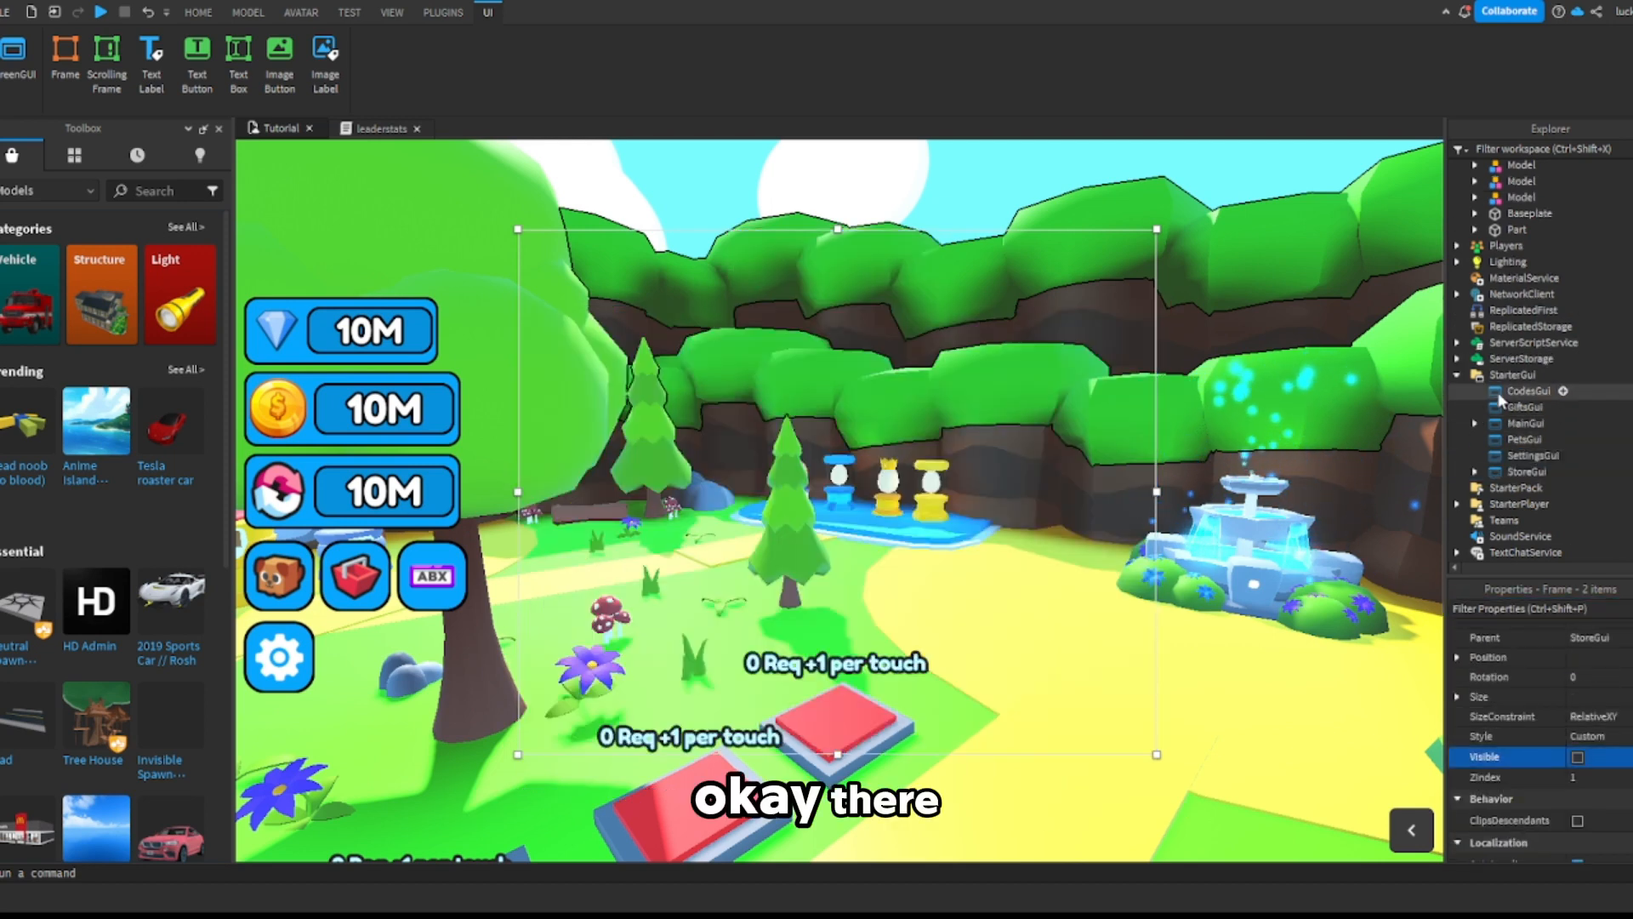
pyautogui.click(1510, 374)
pyautogui.click(1457, 374)
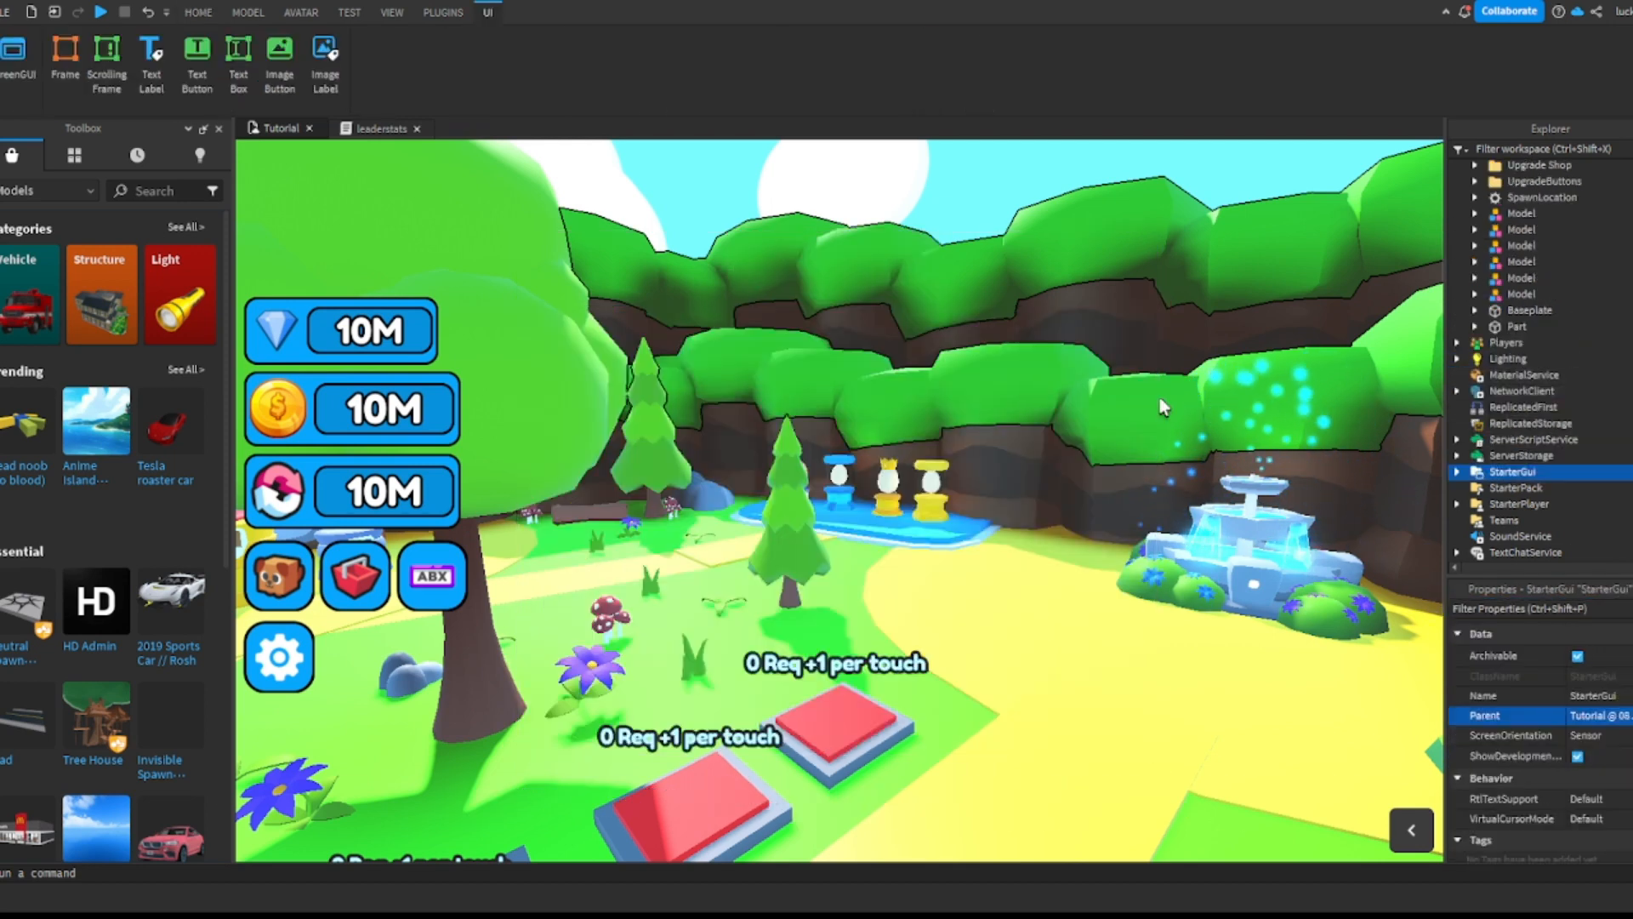
# Step: Search the Toolbox models for "Teleport", insert the red and green teleport parts into the map, and clear the search
pyautogui.scroll(3, 1528, 347)
pyautogui.click(1470, 167)
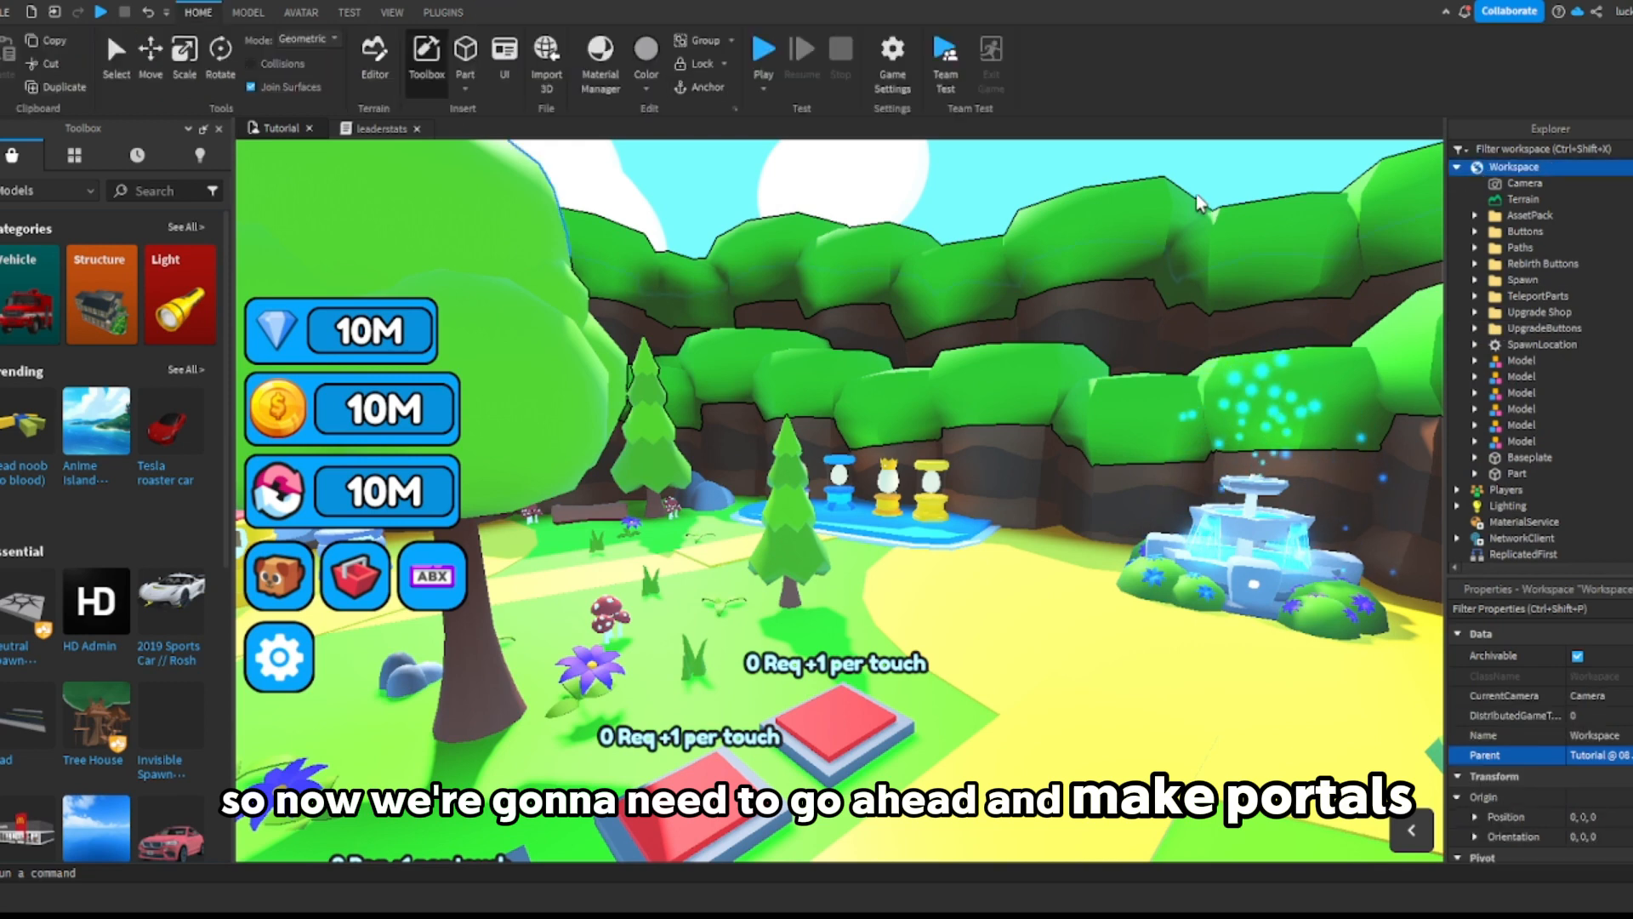
pyautogui.moveTo(1198, 200); pyautogui.dragTo(1198, 204, button='right')
pyautogui.click(1068, 195)
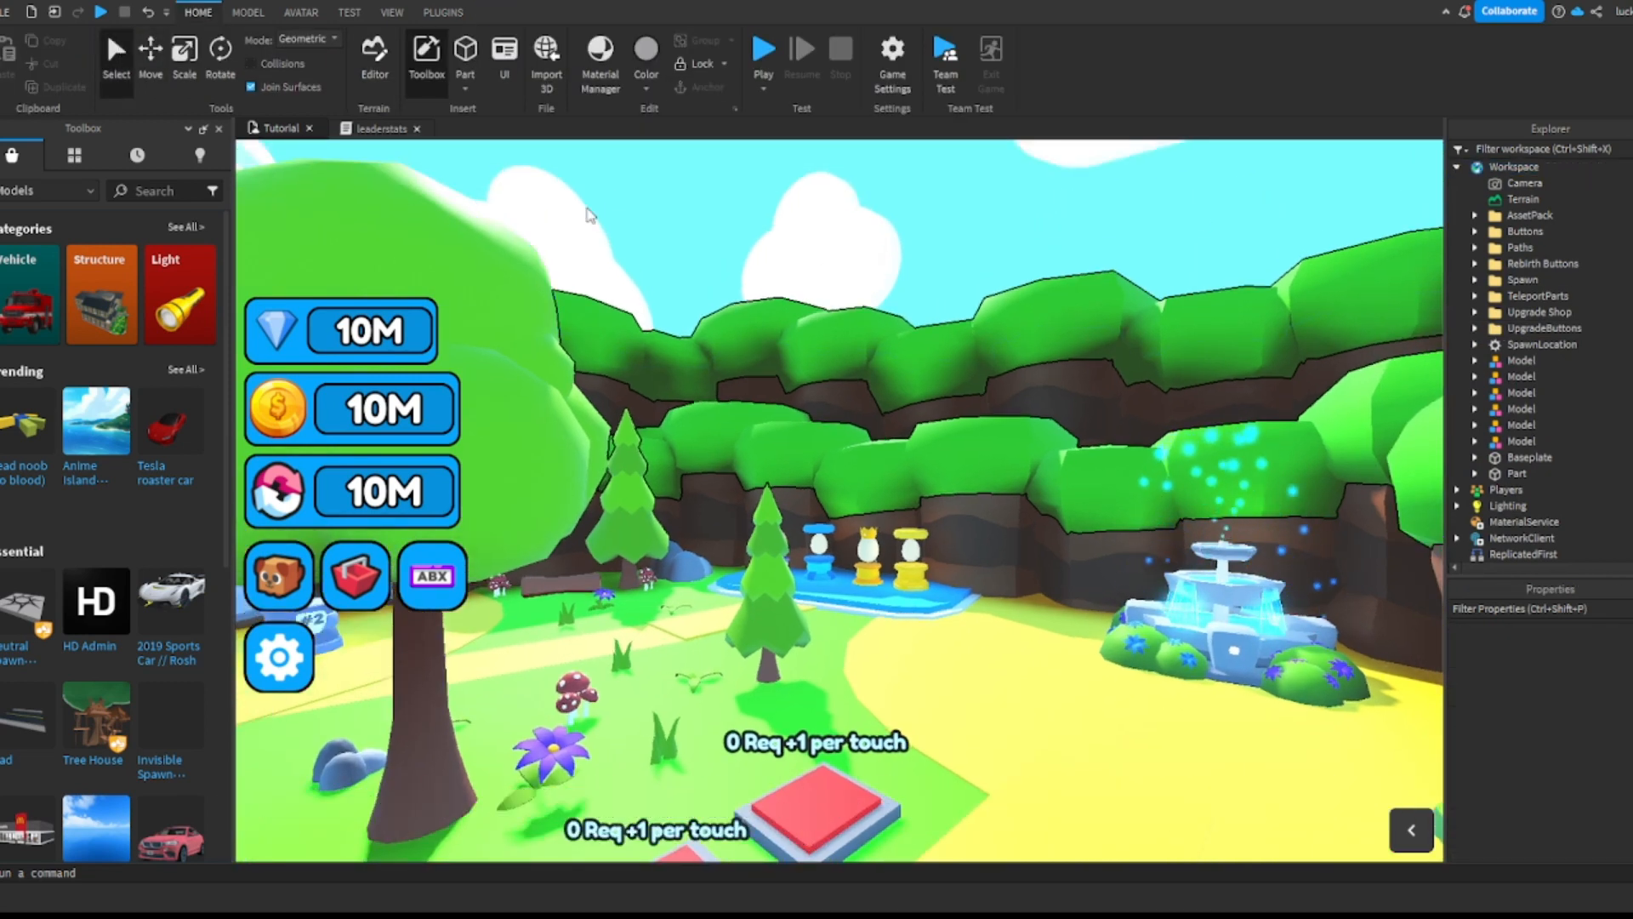
pyautogui.click(159, 189)
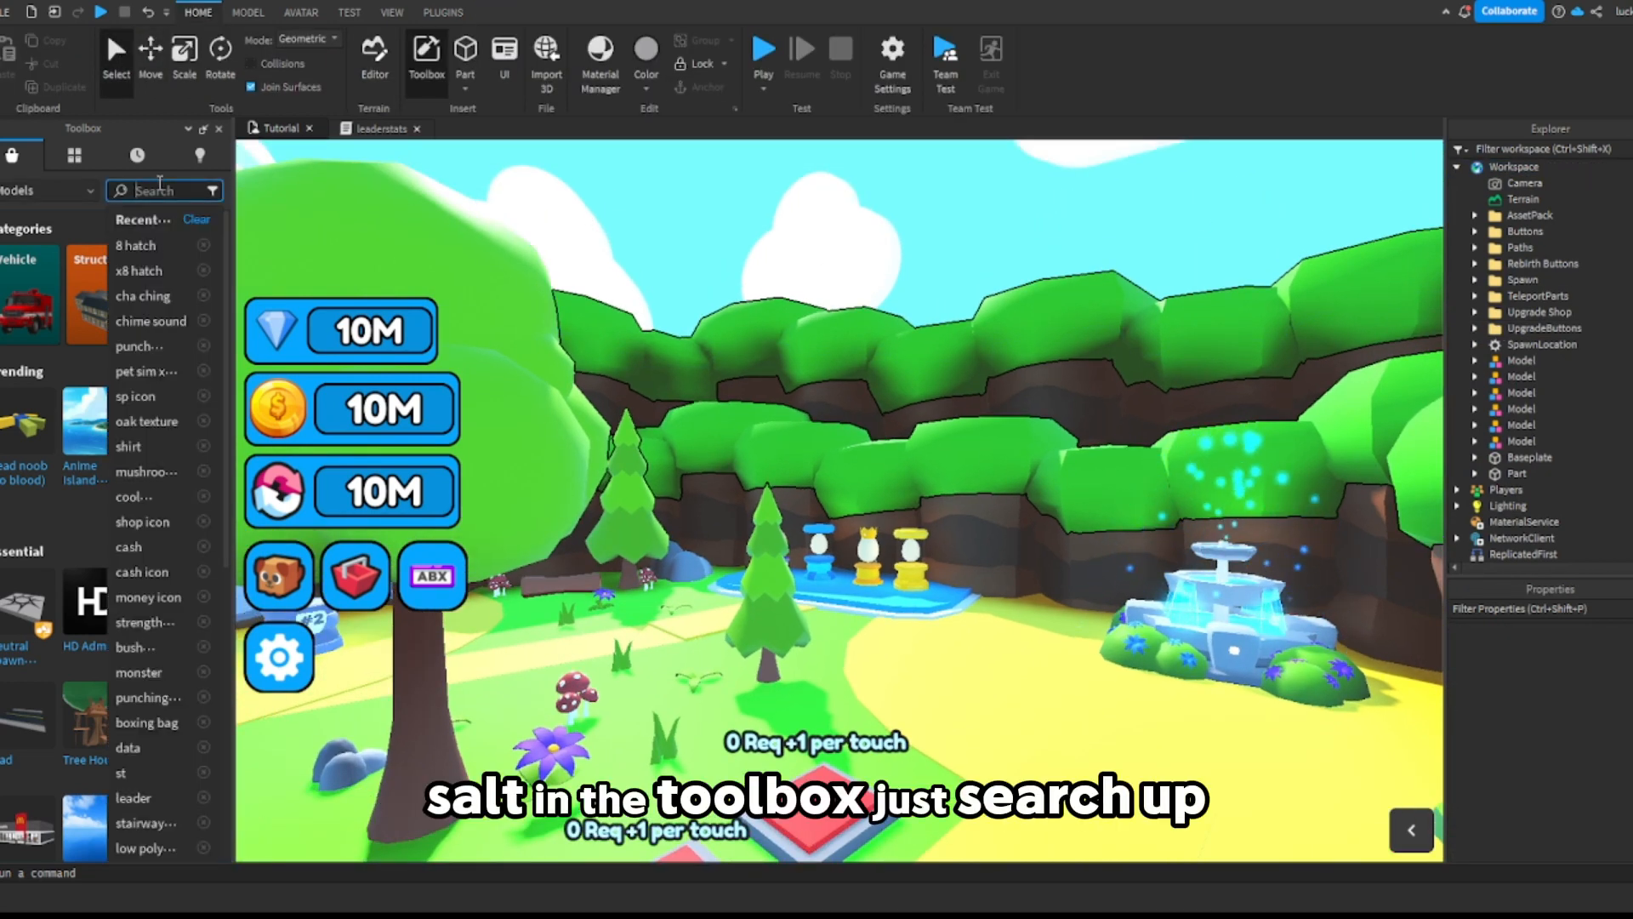
pyautogui.write('Tel')
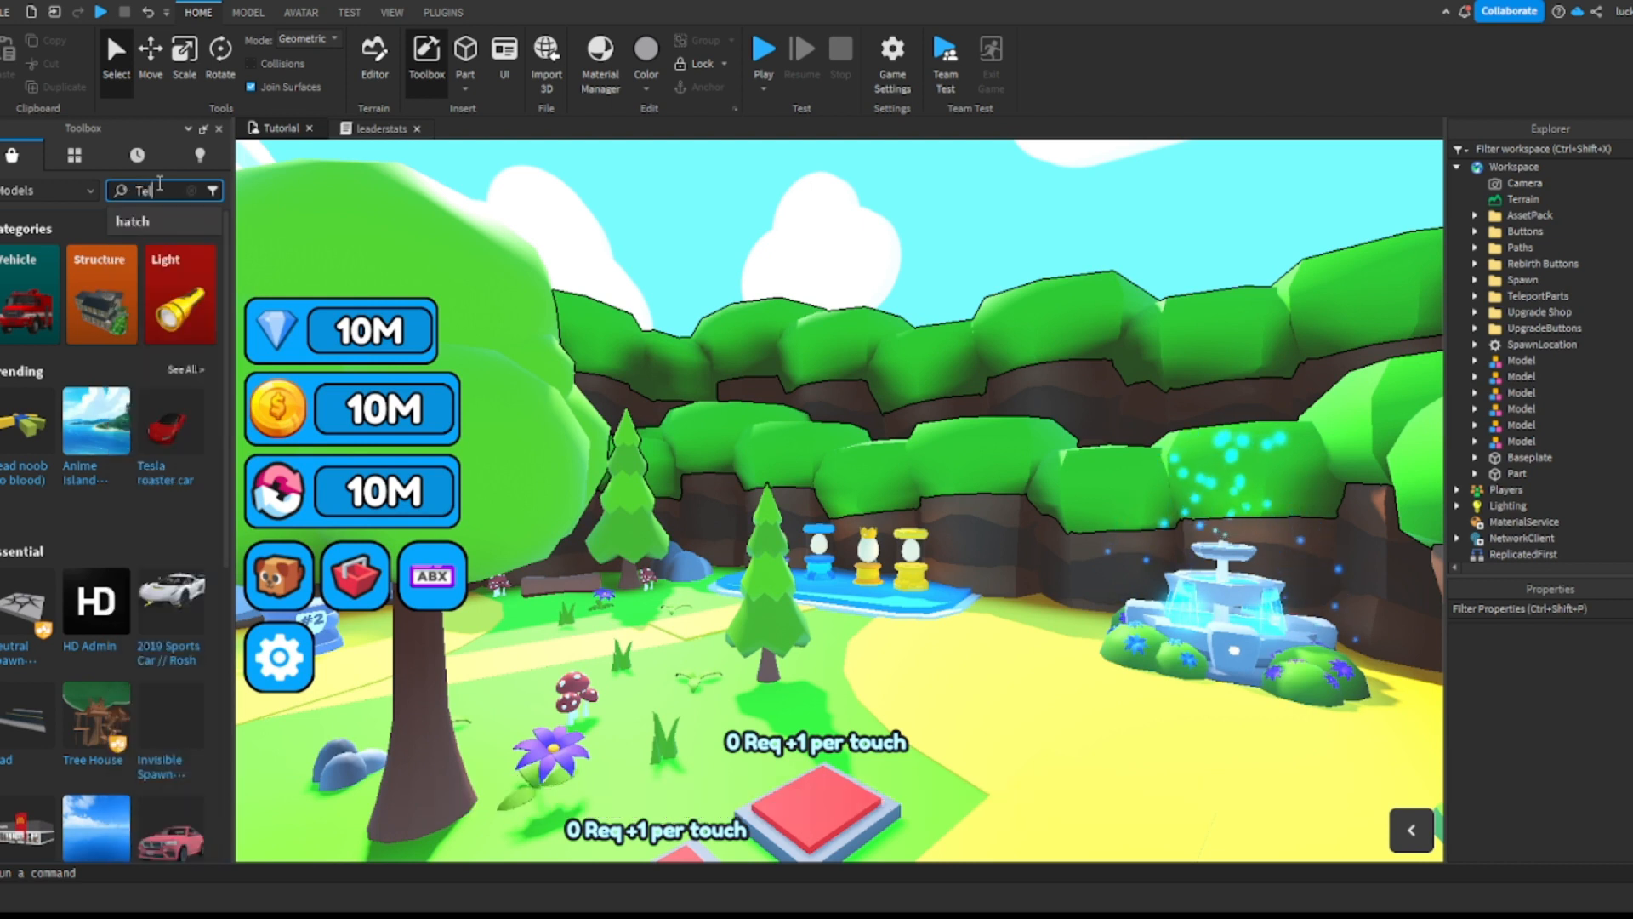
pyautogui.write('eport')
pyautogui.press('Return')
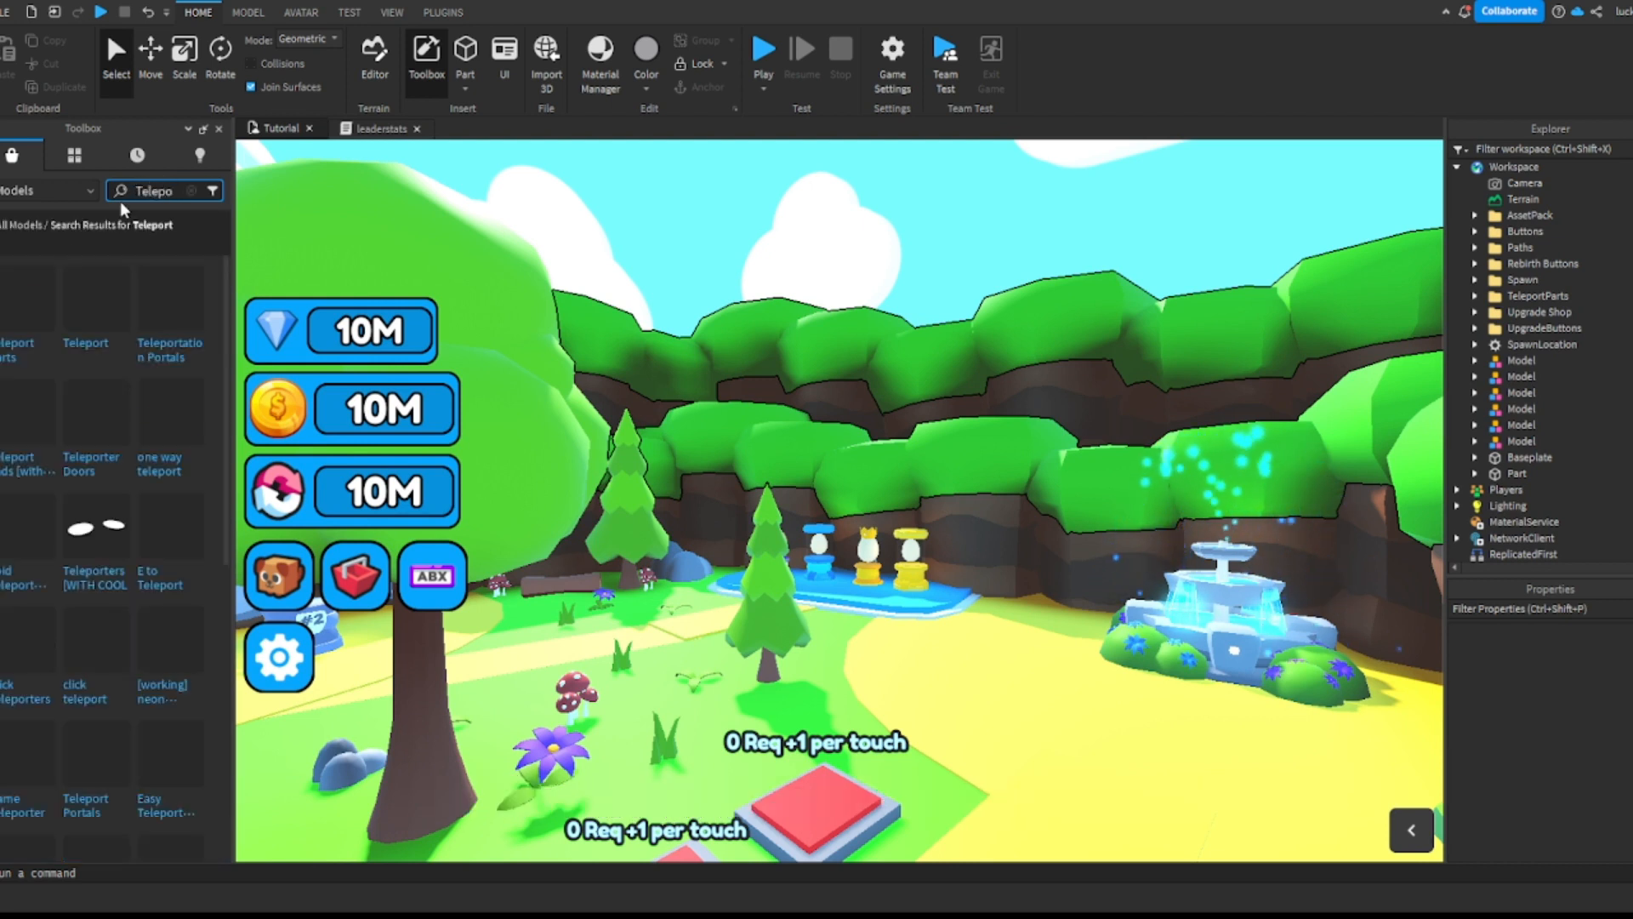
pyautogui.moveTo(37, 317); pyautogui.dragTo(920, 638)
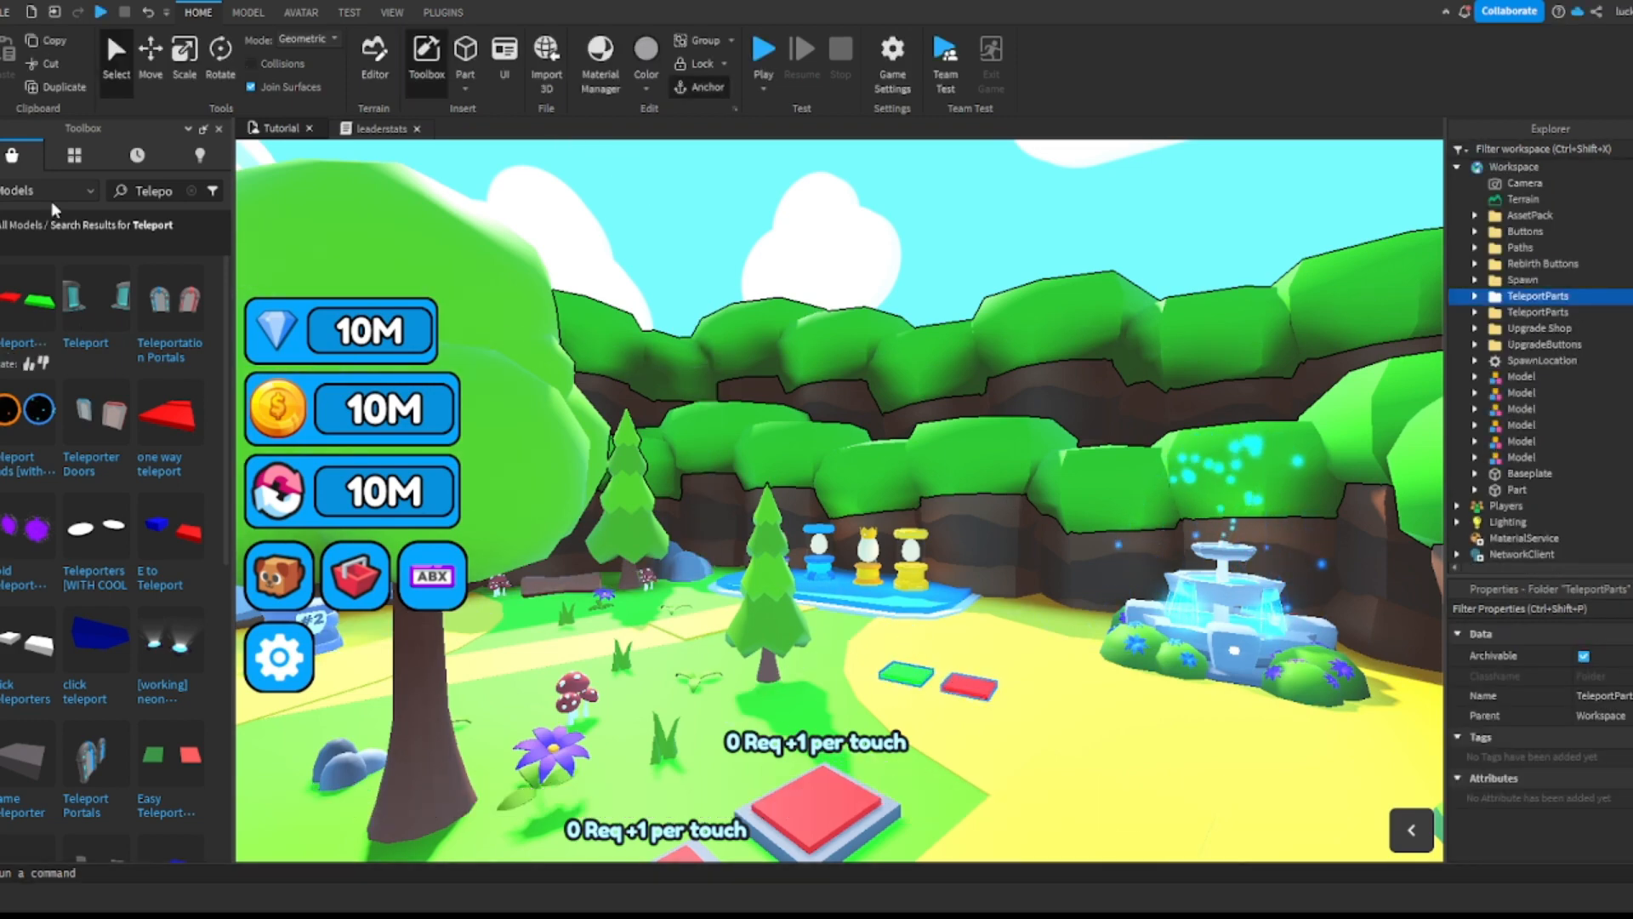
pyautogui.click(192, 191)
# Step: Resize the green TeleportPart1 into a thin, upright portal-sized panel and move the red TeleportPart2 closer to it
pyautogui.click(667, 230)
pyautogui.press('w')
pyautogui.moveTo(667, 230); pyautogui.dragTo(706, 247, button='right')
pyautogui.press('w')
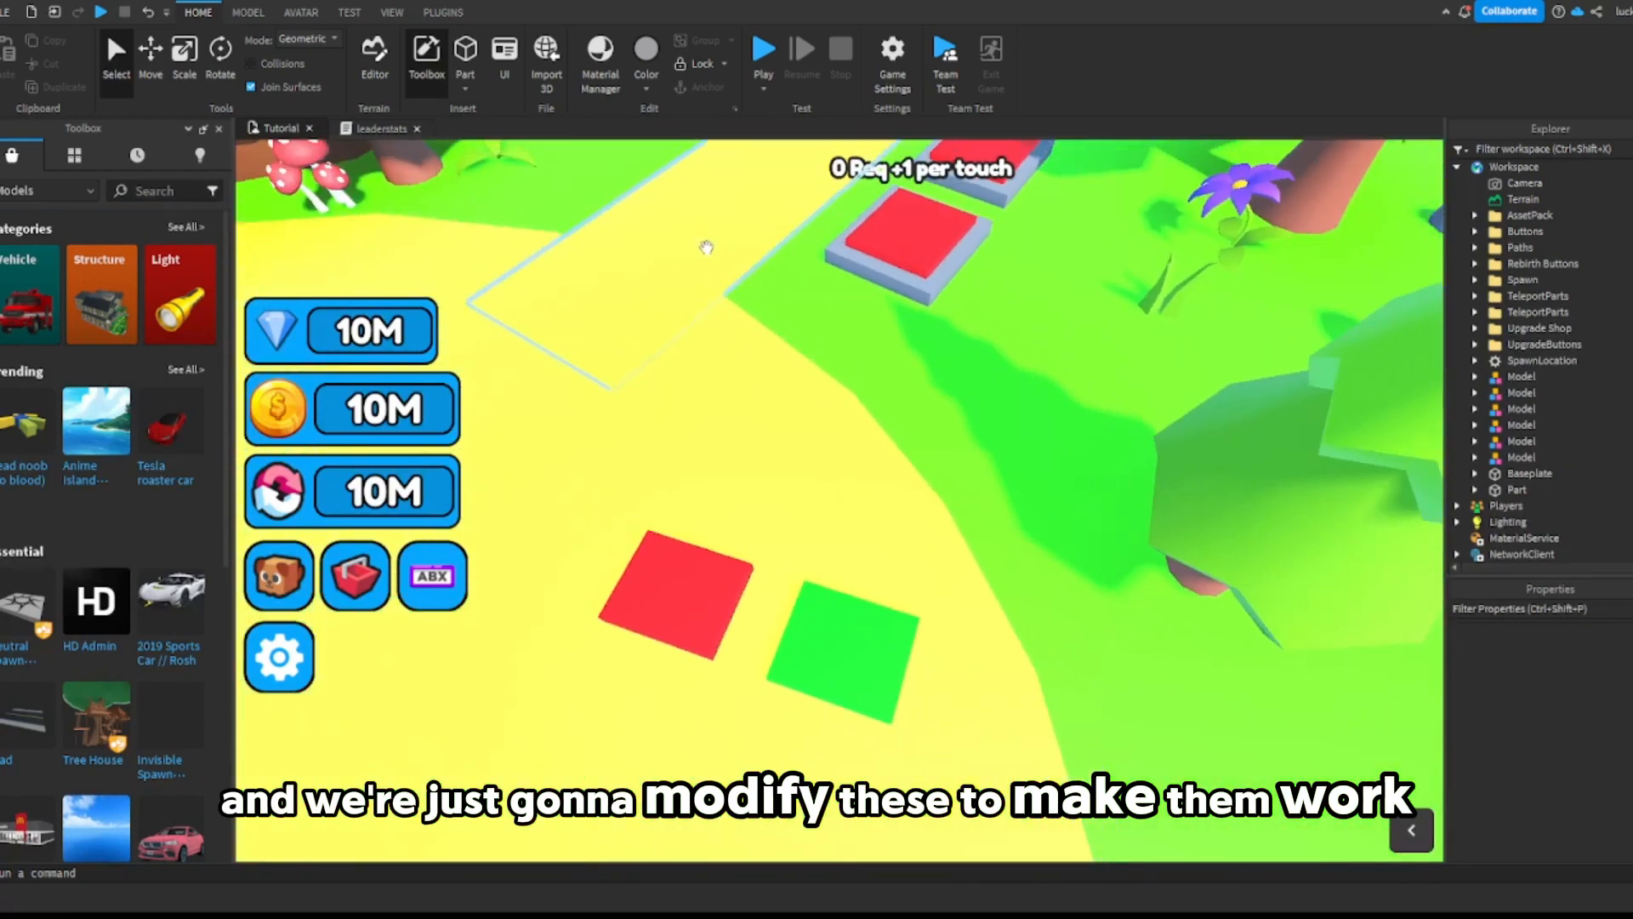
pyautogui.click(842, 651)
pyautogui.press('f')
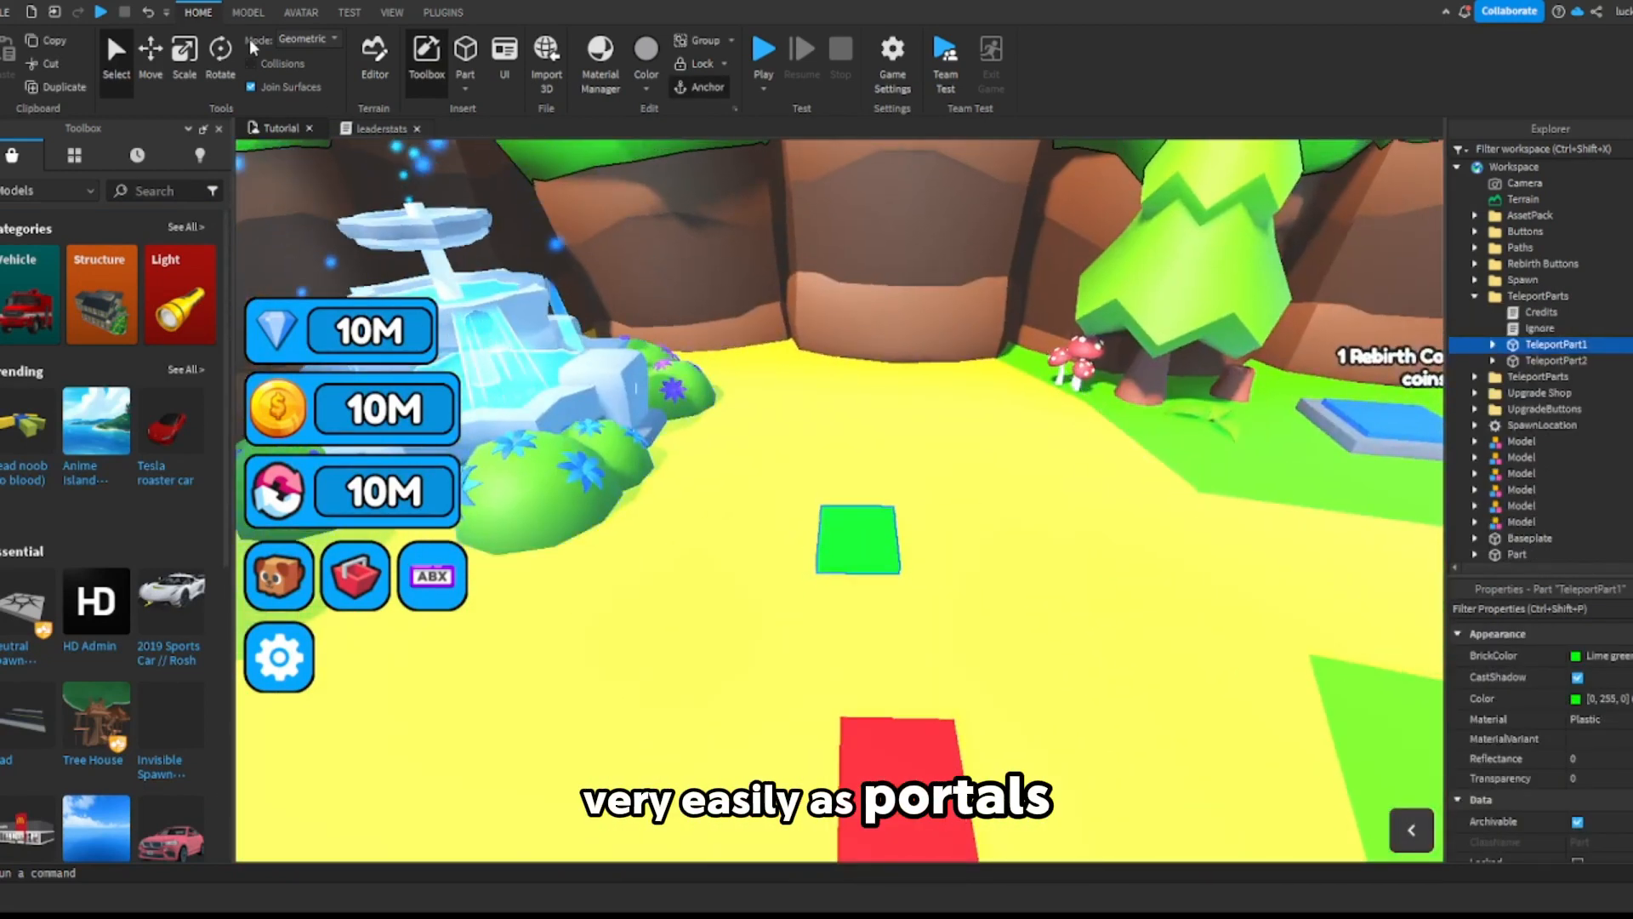
pyautogui.click(186, 57)
pyautogui.moveTo(933, 534); pyautogui.dragTo(1005, 539)
pyautogui.moveTo(898, 594); pyautogui.dragTo(894, 565)
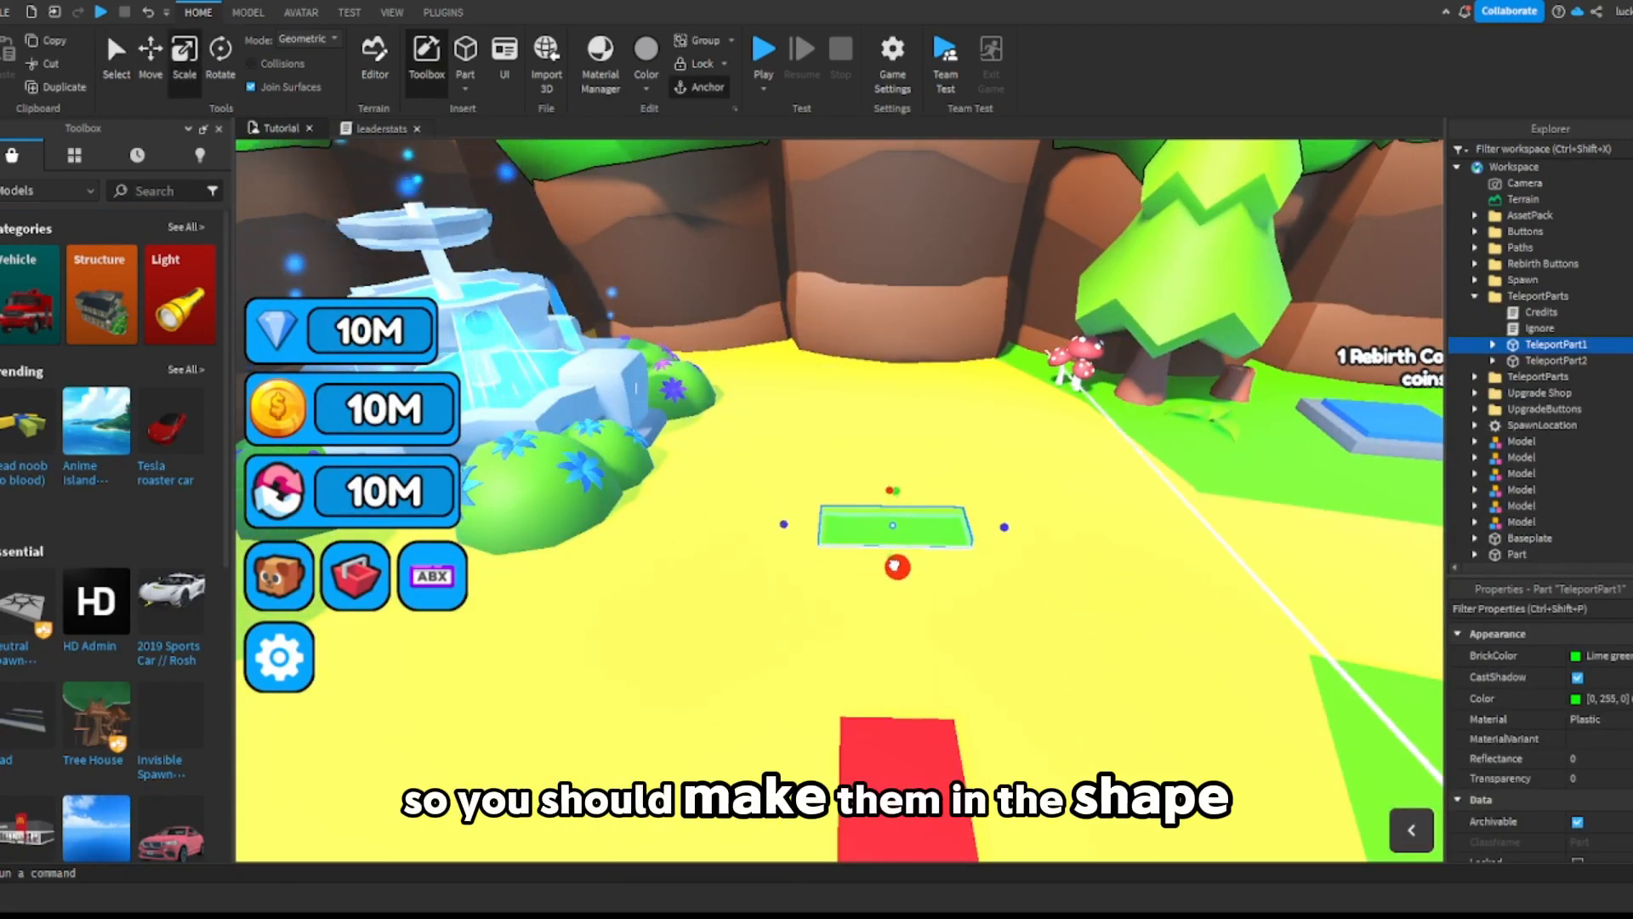
pyautogui.moveTo(893, 490); pyautogui.dragTo(912, 256)
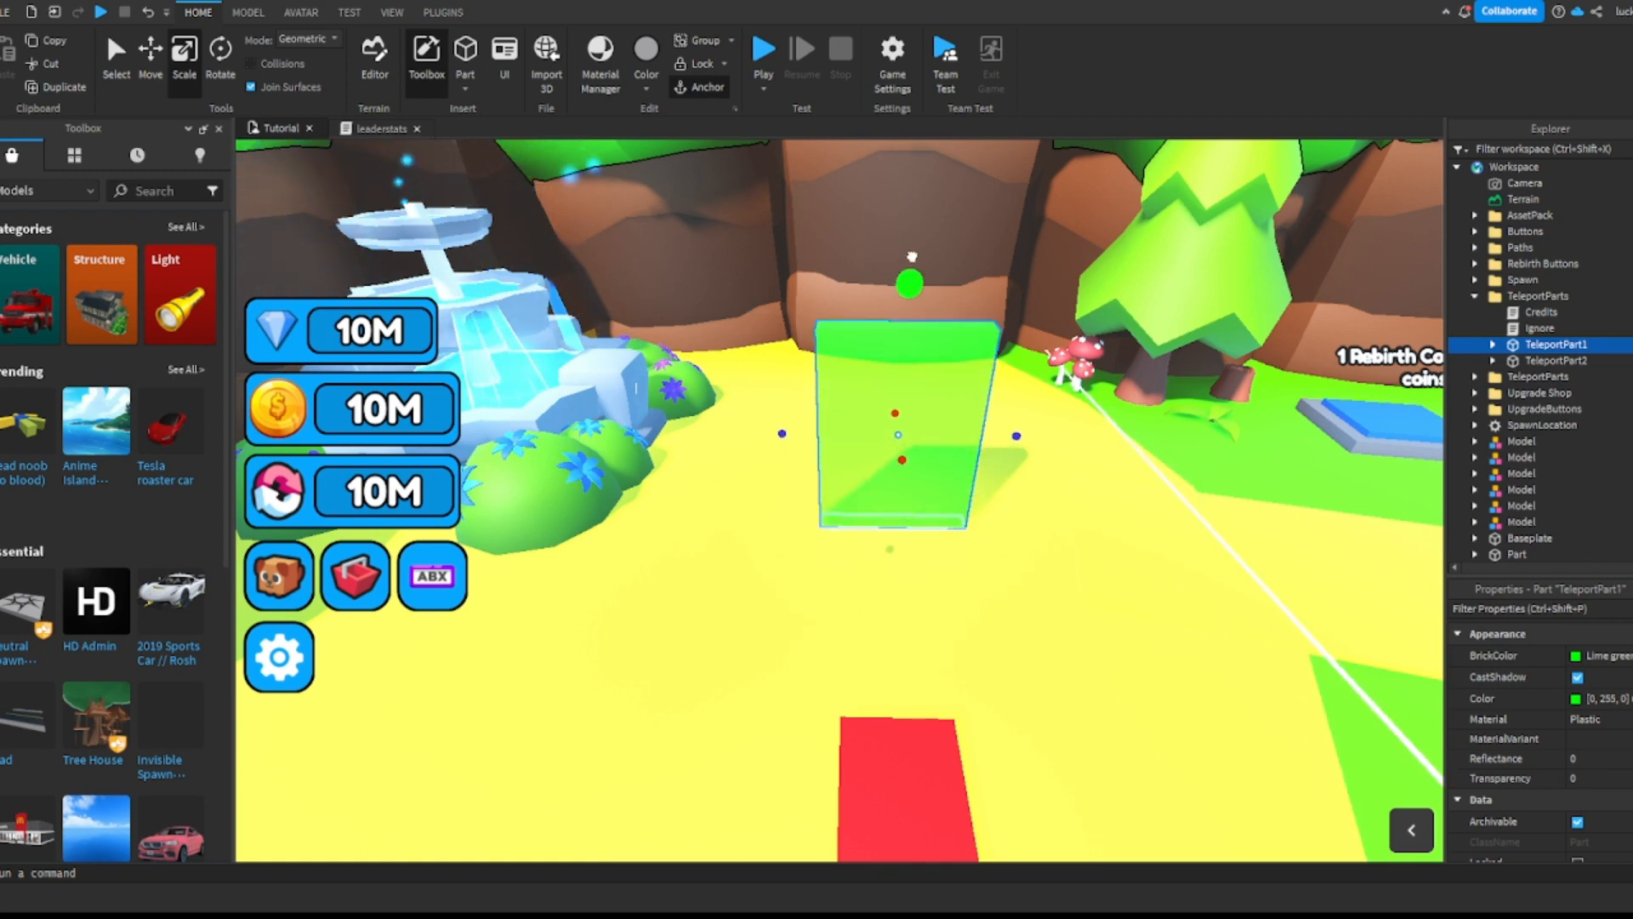
pyautogui.scroll(-1, 919, 680)
pyautogui.moveTo(919, 714); pyautogui.dragTo(916, 654)
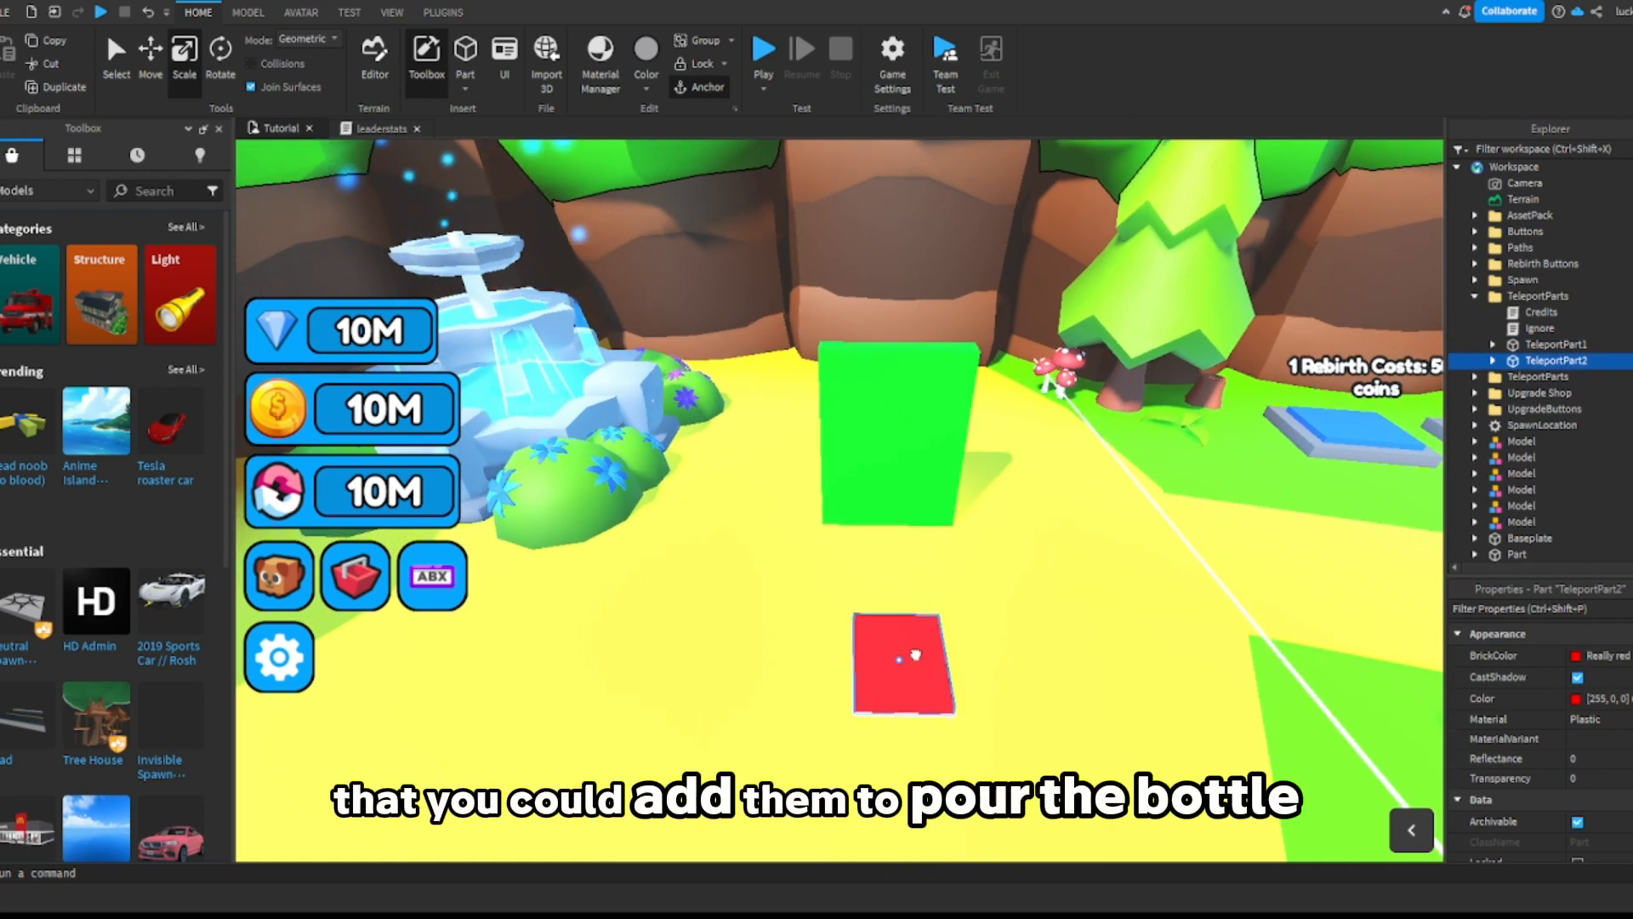
# Step: Go to the asset pack area with the rainbow and candy props and look for a portal model
pyautogui.press('w')
pyautogui.moveTo(915, 654); pyautogui.dragTo(889, 529, button='right')
pyautogui.press('w')
pyautogui.press('w')
pyautogui.press('w')
pyautogui.click(928, 519)
pyautogui.moveTo(889, 530); pyautogui.dragTo(1024, 474)
pyautogui.moveTo(1025, 474); pyautogui.dragTo(1025, 474, button='right')
pyautogui.moveTo(1024, 474); pyautogui.dragTo(1015, 470)
pyautogui.moveTo(1024, 474); pyautogui.dragTo(1015, 469, button='right')
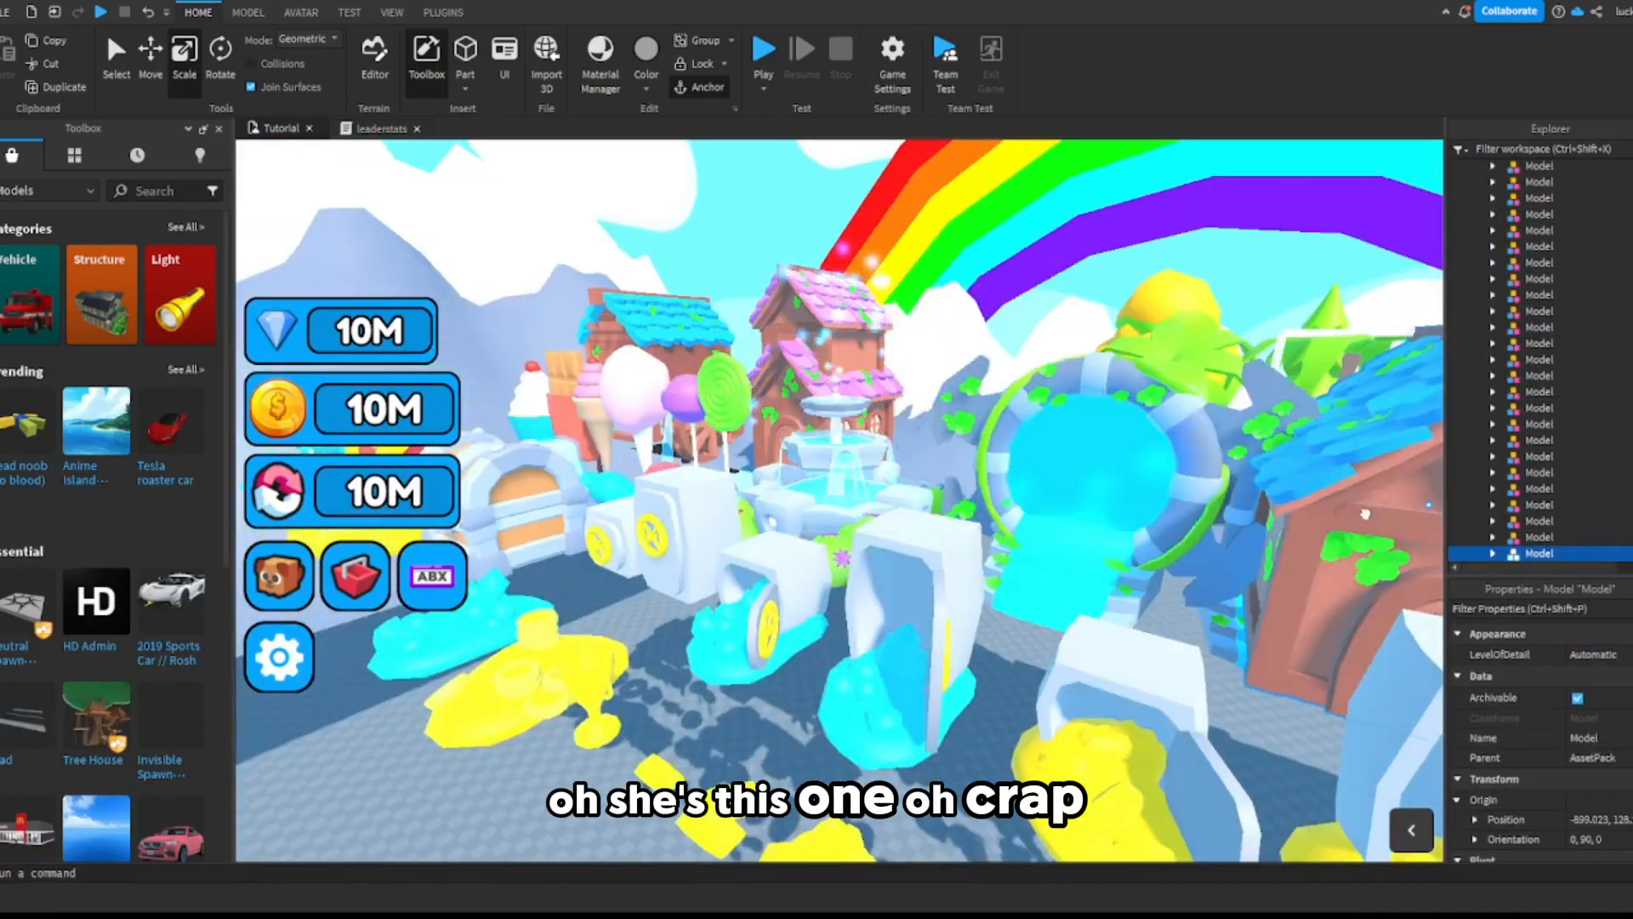
# Step: Move the round blue portal model from the AssetPack area into the starting map
pyautogui.moveTo(1160, 460); pyautogui.dragTo(948, 459)
pyautogui.moveTo(947, 460); pyautogui.dragTo(948, 460, button='right')
pyautogui.moveTo(948, 459); pyautogui.dragTo(947, 459)
pyautogui.moveTo(948, 459); pyautogui.dragTo(948, 459, button='right')
pyautogui.moveTo(948, 459); pyautogui.dragTo(962, 277)
pyautogui.moveTo(947, 460); pyautogui.dragTo(962, 277, button='right')
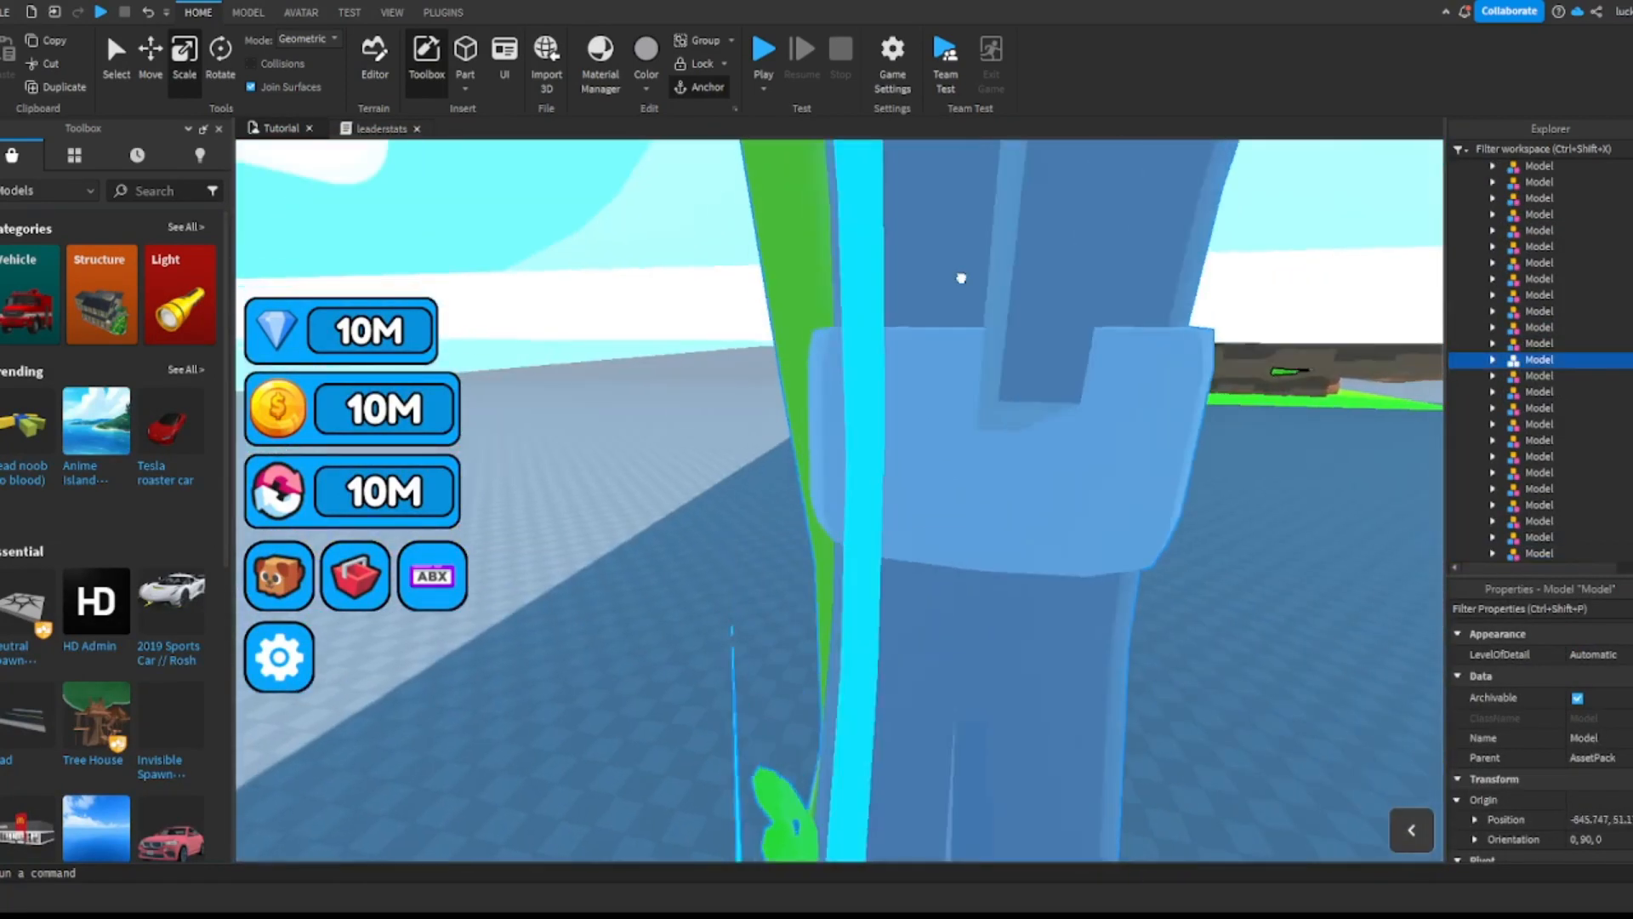
pyautogui.moveTo(962, 278); pyautogui.dragTo(1078, 408)
pyautogui.press('w')
pyautogui.moveTo(1025, 330); pyautogui.dragTo(1078, 407, button='right')
pyautogui.moveTo(1078, 408); pyautogui.dragTo(1078, 408)
pyautogui.moveTo(1078, 408); pyautogui.dragTo(1078, 407, button='right')
pyautogui.press('w')
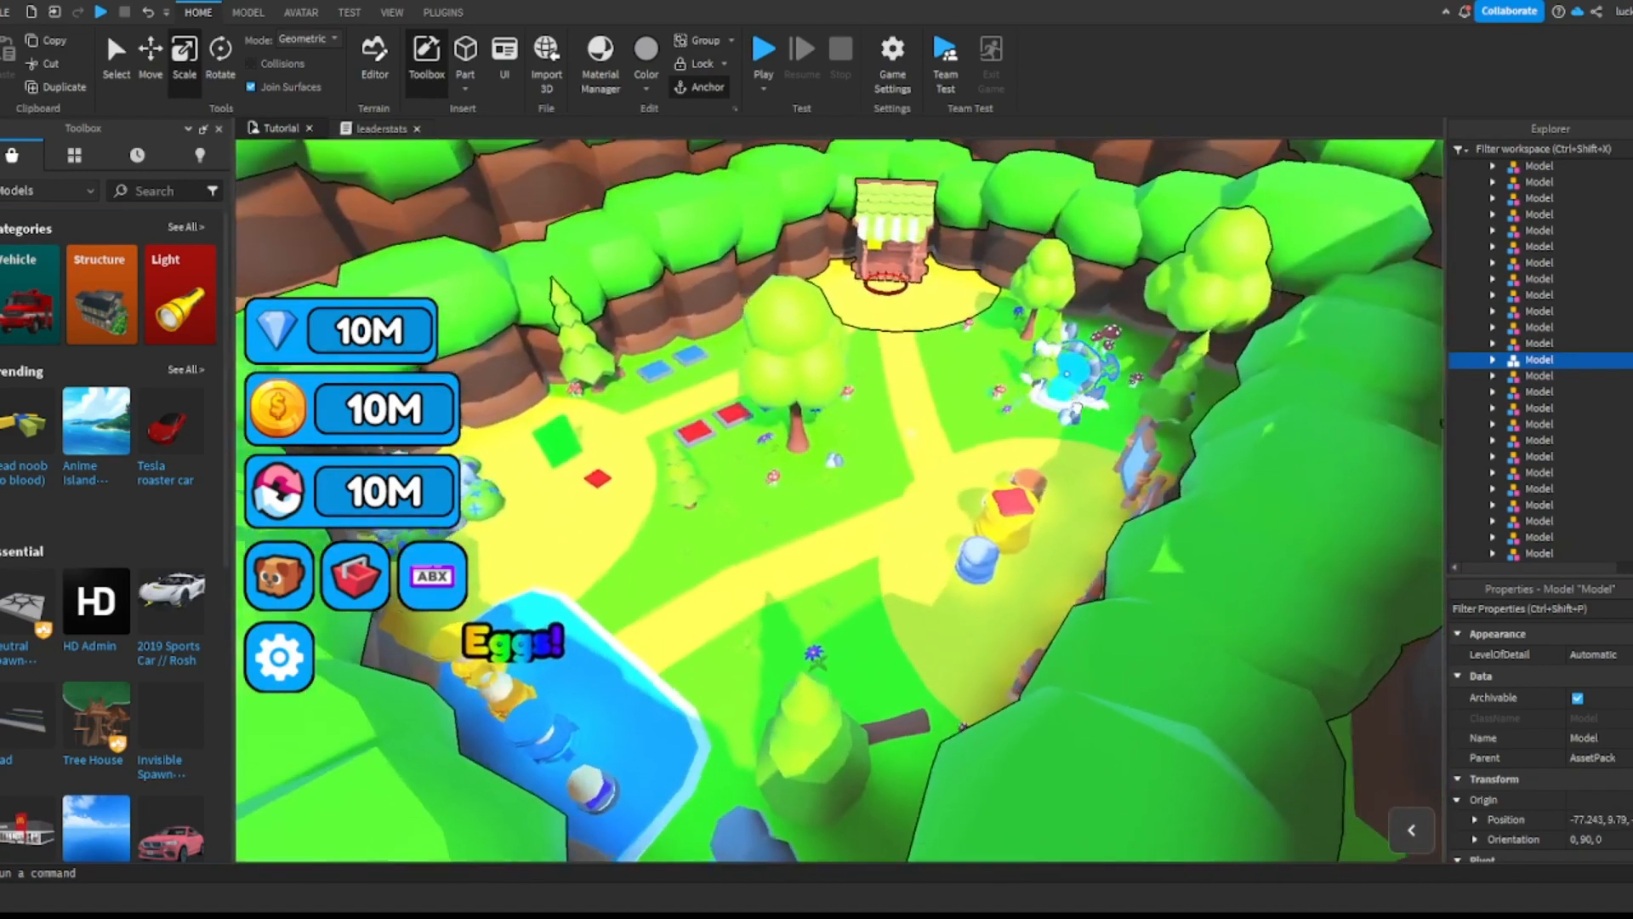
# Step: Place the portal model by the cliff, near the pine tree between the wooden-framed panels and the Eggs area
pyautogui.moveTo(1078, 408); pyautogui.dragTo(1077, 407)
pyautogui.moveTo(1077, 407); pyautogui.dragTo(1077, 408, button='right')
pyautogui.press('w')
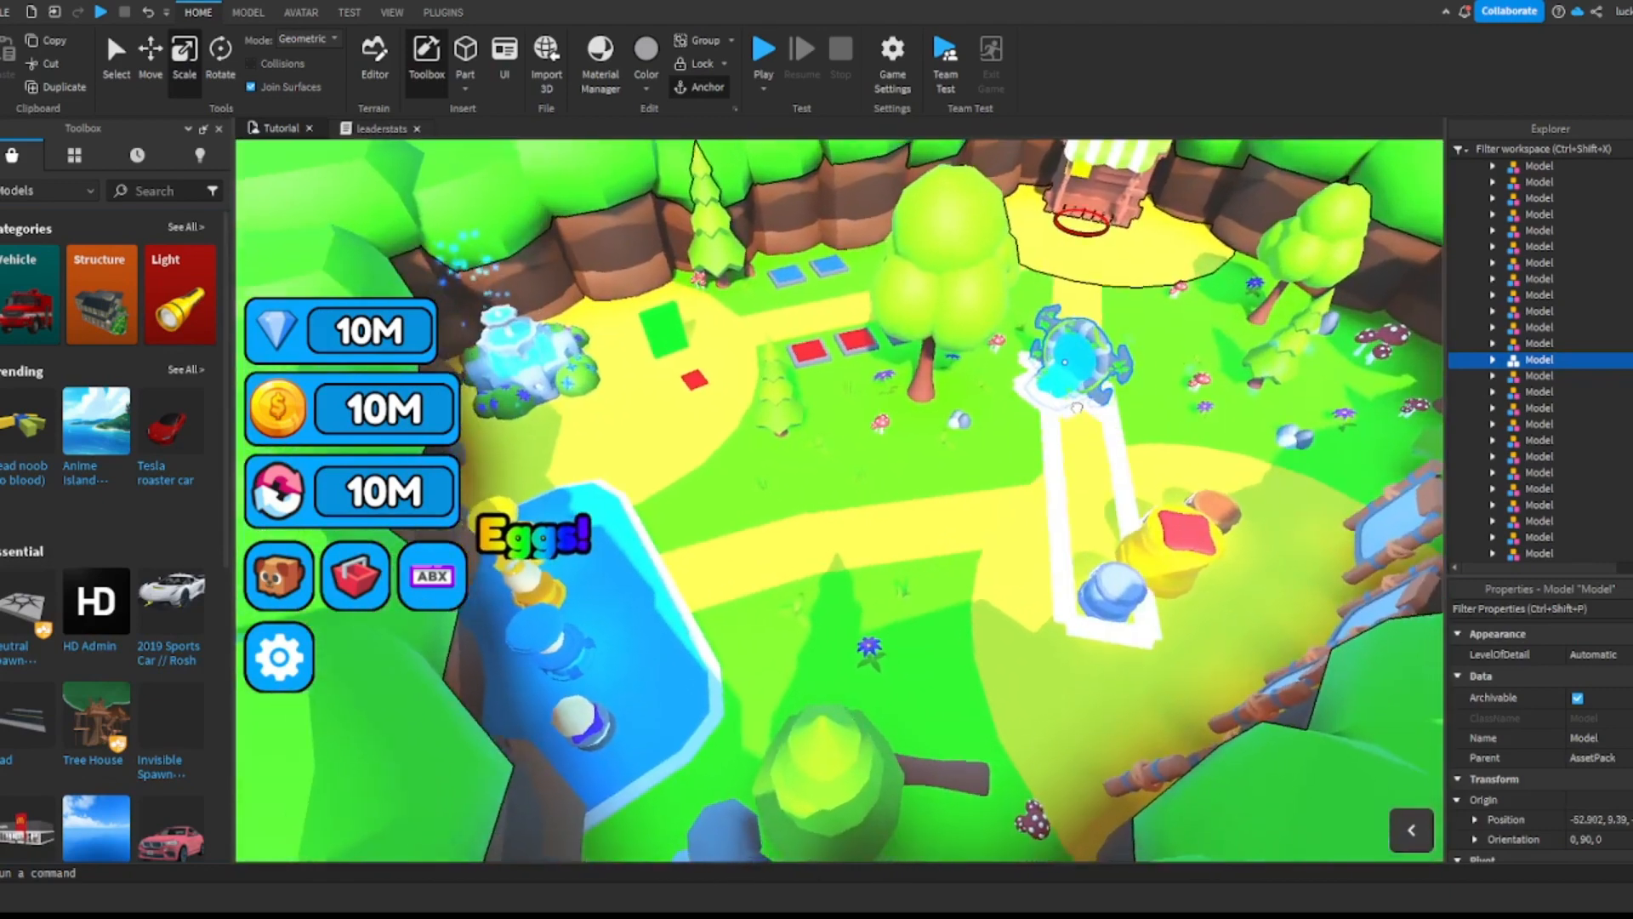
pyautogui.moveTo(1077, 408); pyautogui.dragTo(1077, 407)
pyautogui.moveTo(1077, 407); pyautogui.dragTo(1077, 407, button='right')
pyautogui.moveTo(1077, 408); pyautogui.dragTo(1077, 407)
pyautogui.moveTo(1077, 407); pyautogui.dragTo(1076, 408, button='right')
pyautogui.press('w')
pyautogui.moveTo(1077, 408); pyautogui.dragTo(1077, 407)
pyautogui.moveTo(1077, 407); pyautogui.dragTo(1077, 407, button='right')
pyautogui.moveTo(1077, 408); pyautogui.dragTo(707, 495)
pyautogui.moveTo(738, 554); pyautogui.dragTo(659, 634)
# Step: Delete the grass tuft, purple flower and mushrooms next to the portal
pyautogui.press('w')
pyautogui.moveTo(895, 514); pyautogui.dragTo(896, 515, button='right')
pyautogui.click(896, 514)
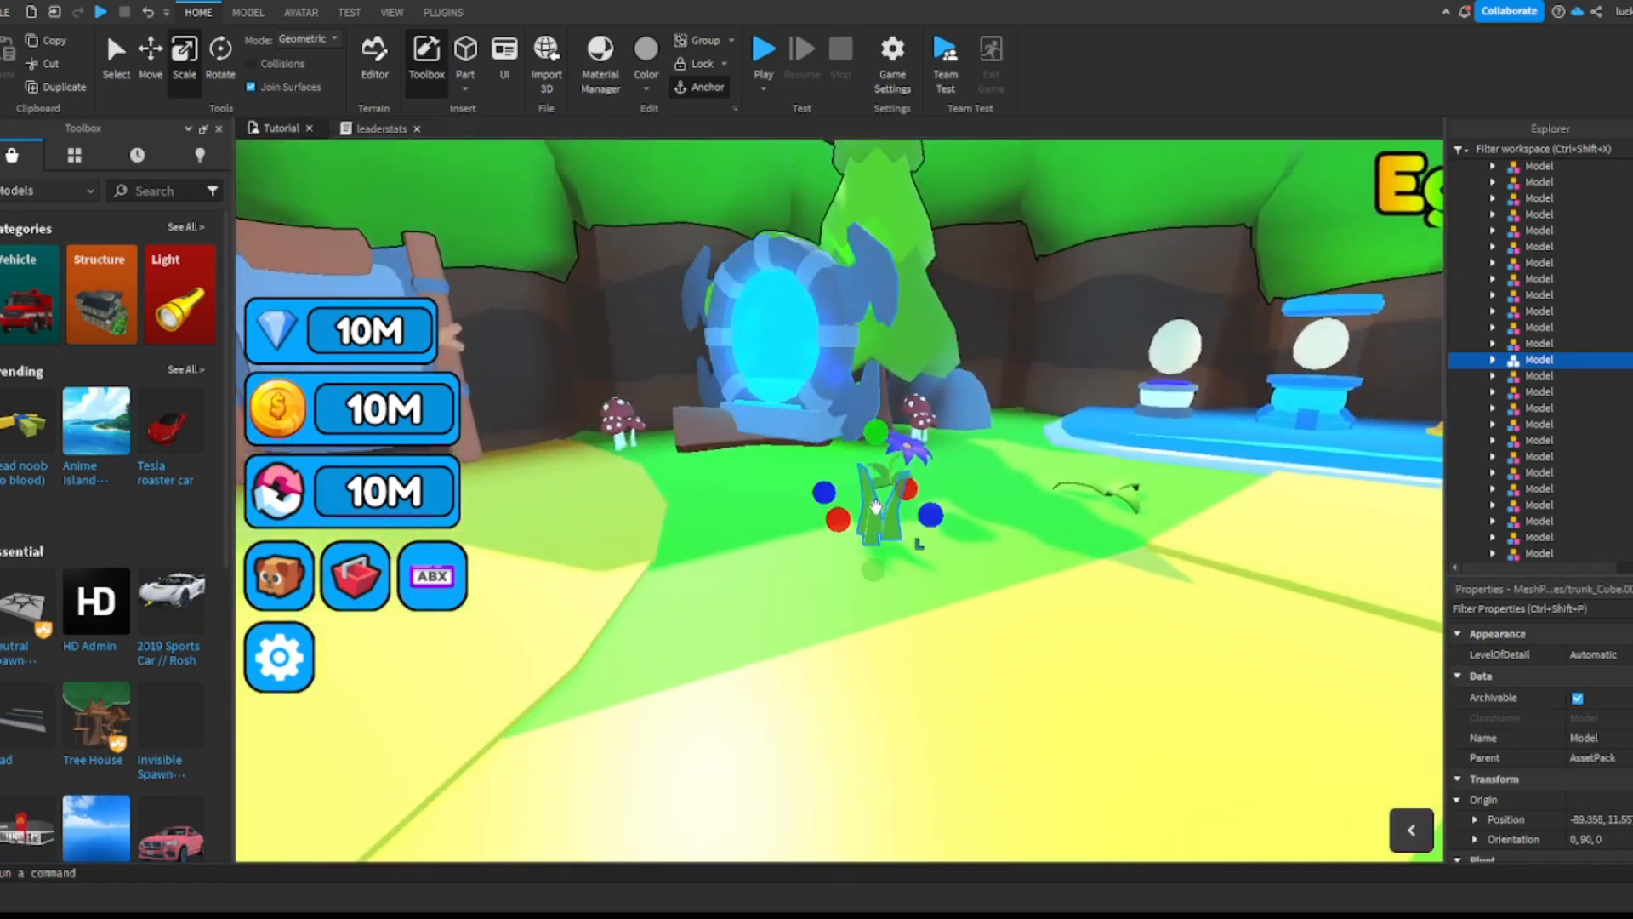
pyautogui.press('Delete')
pyautogui.click(907, 457)
pyautogui.press('Delete')
# Step: Move the portal in front of the pine tree and rotate it to an orientation of 0, -55, 0
pyautogui.click(829, 438)
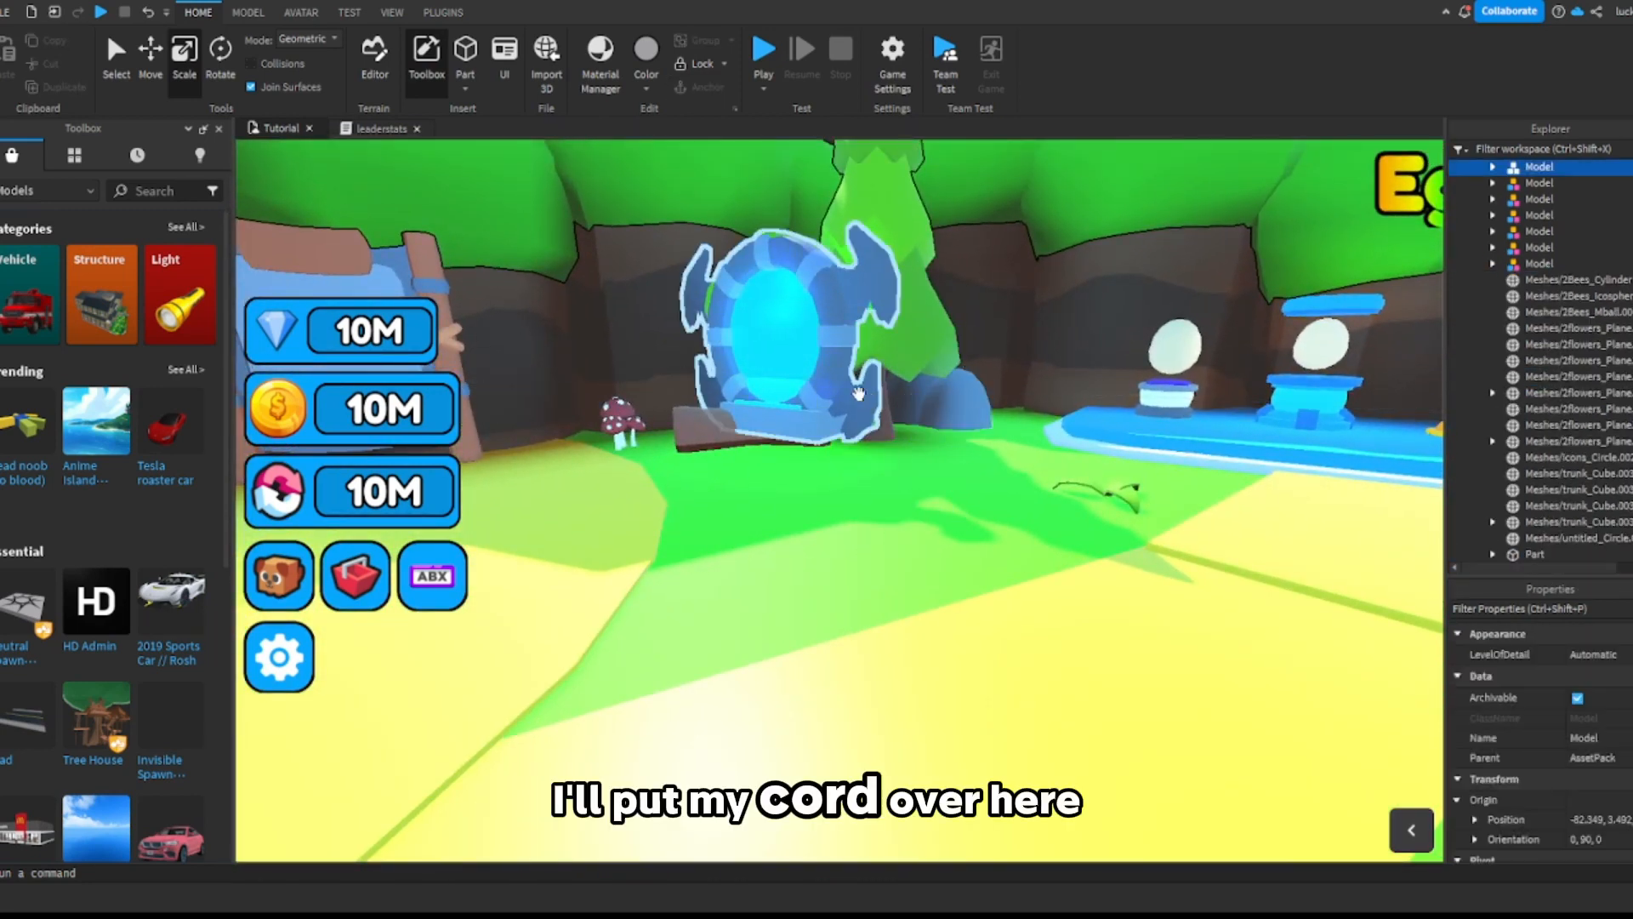
pyautogui.moveTo(882, 482); pyautogui.dragTo(889, 481)
pyautogui.click(221, 61)
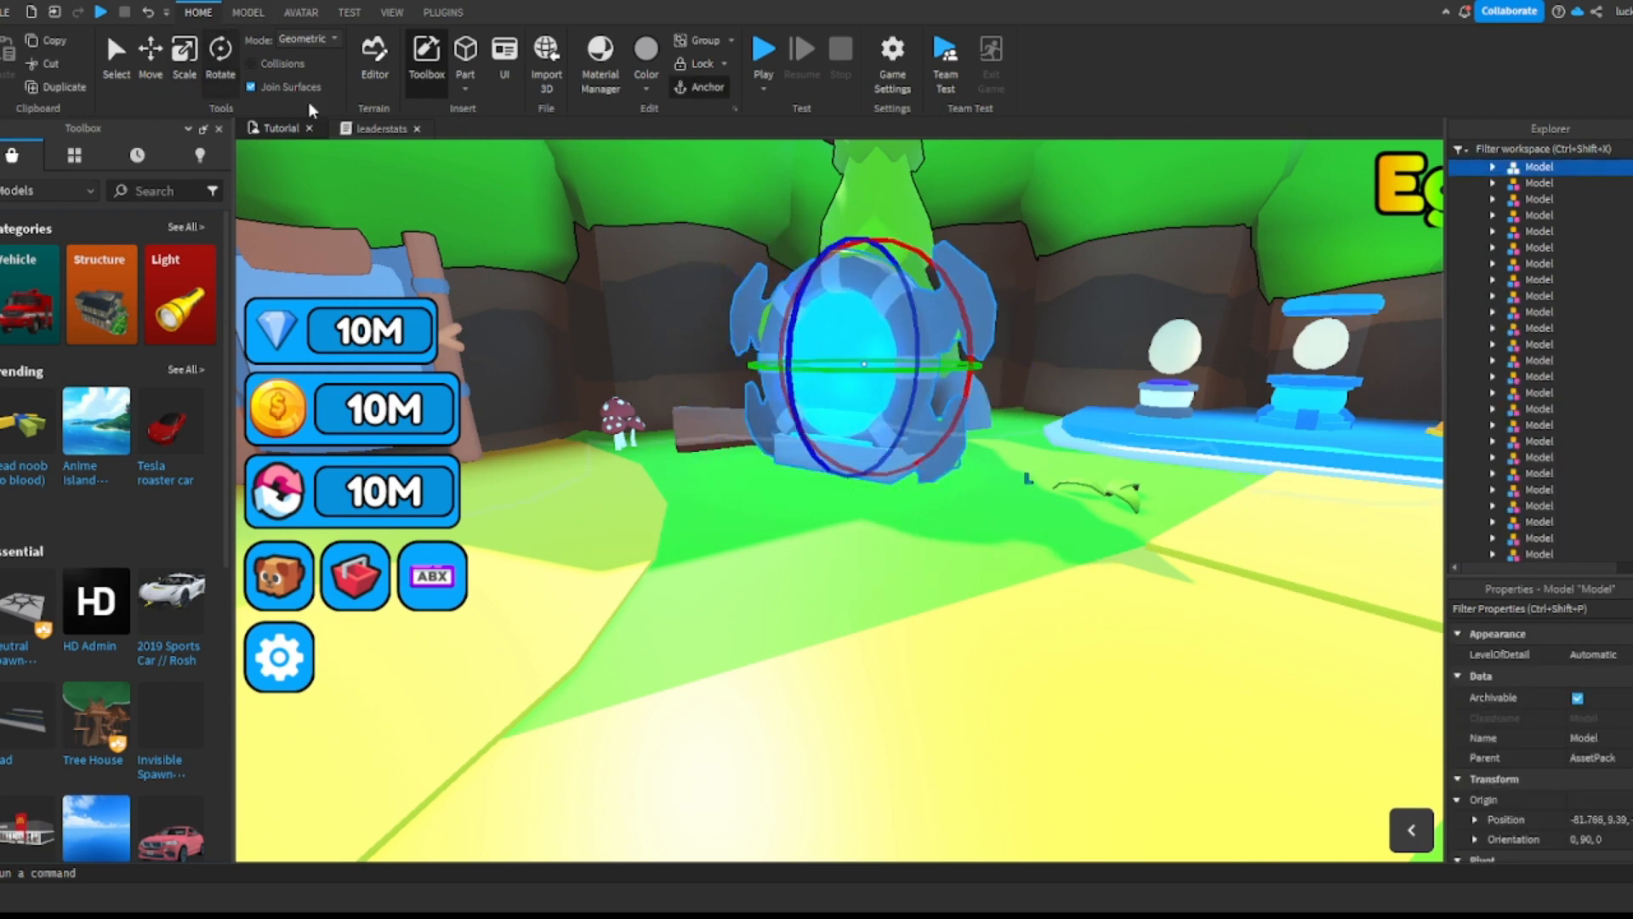
pyautogui.press('s')
pyautogui.moveTo(919, 456); pyautogui.dragTo(919, 424, button='right')
pyautogui.press('w')
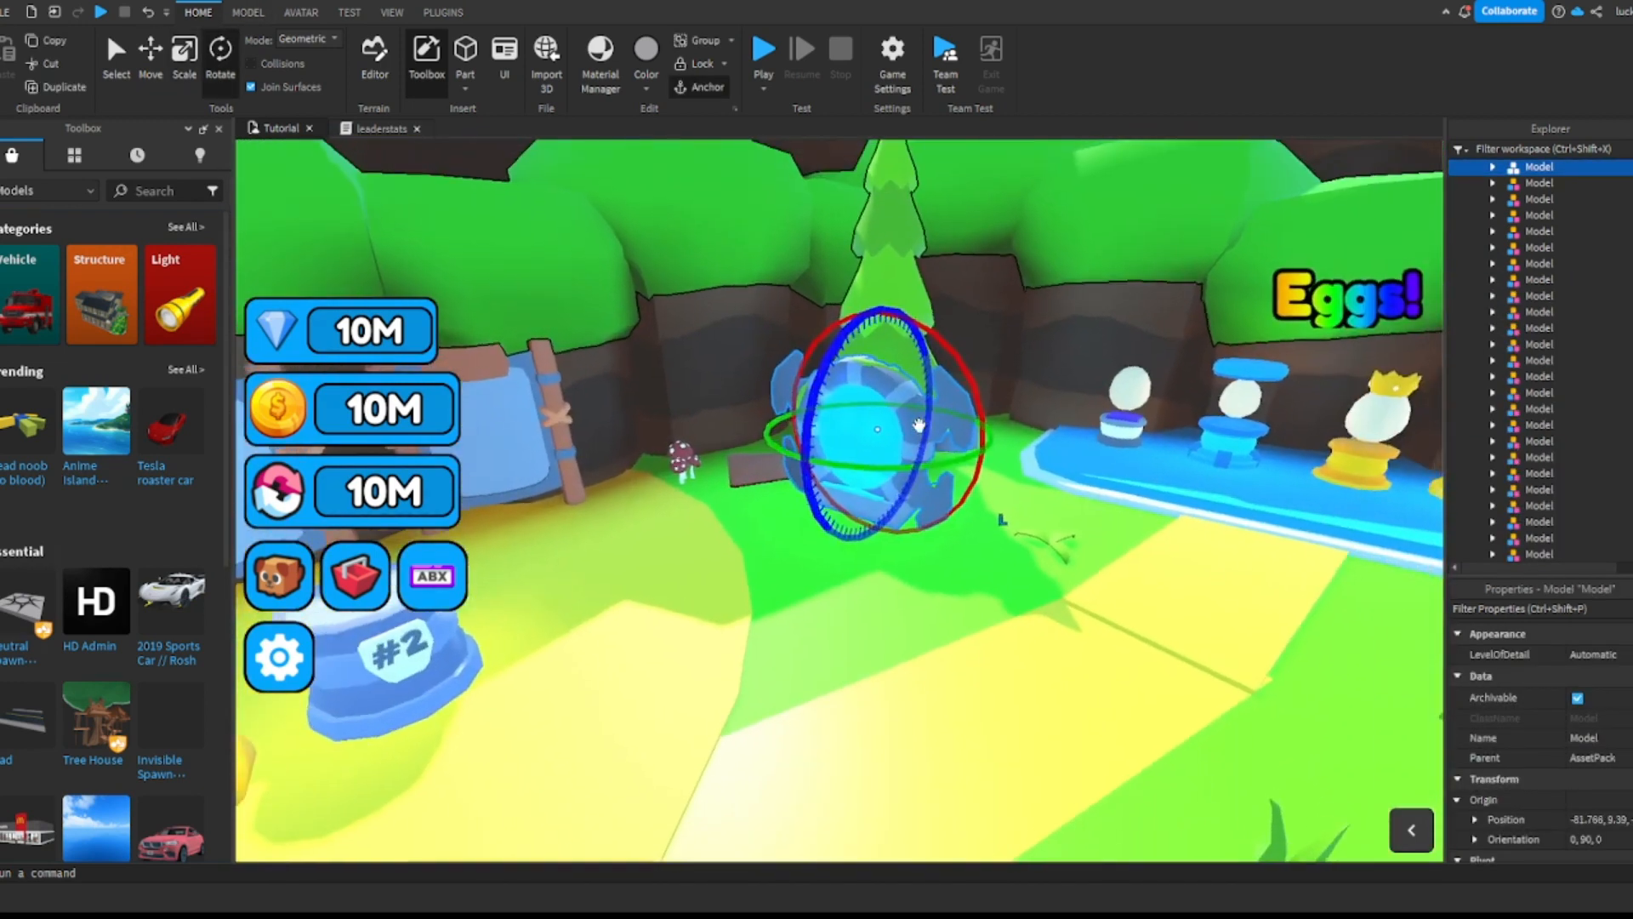
pyautogui.moveTo(879, 466); pyautogui.dragTo(879, 466)
pyautogui.moveTo(807, 397); pyautogui.dragTo(842, 404)
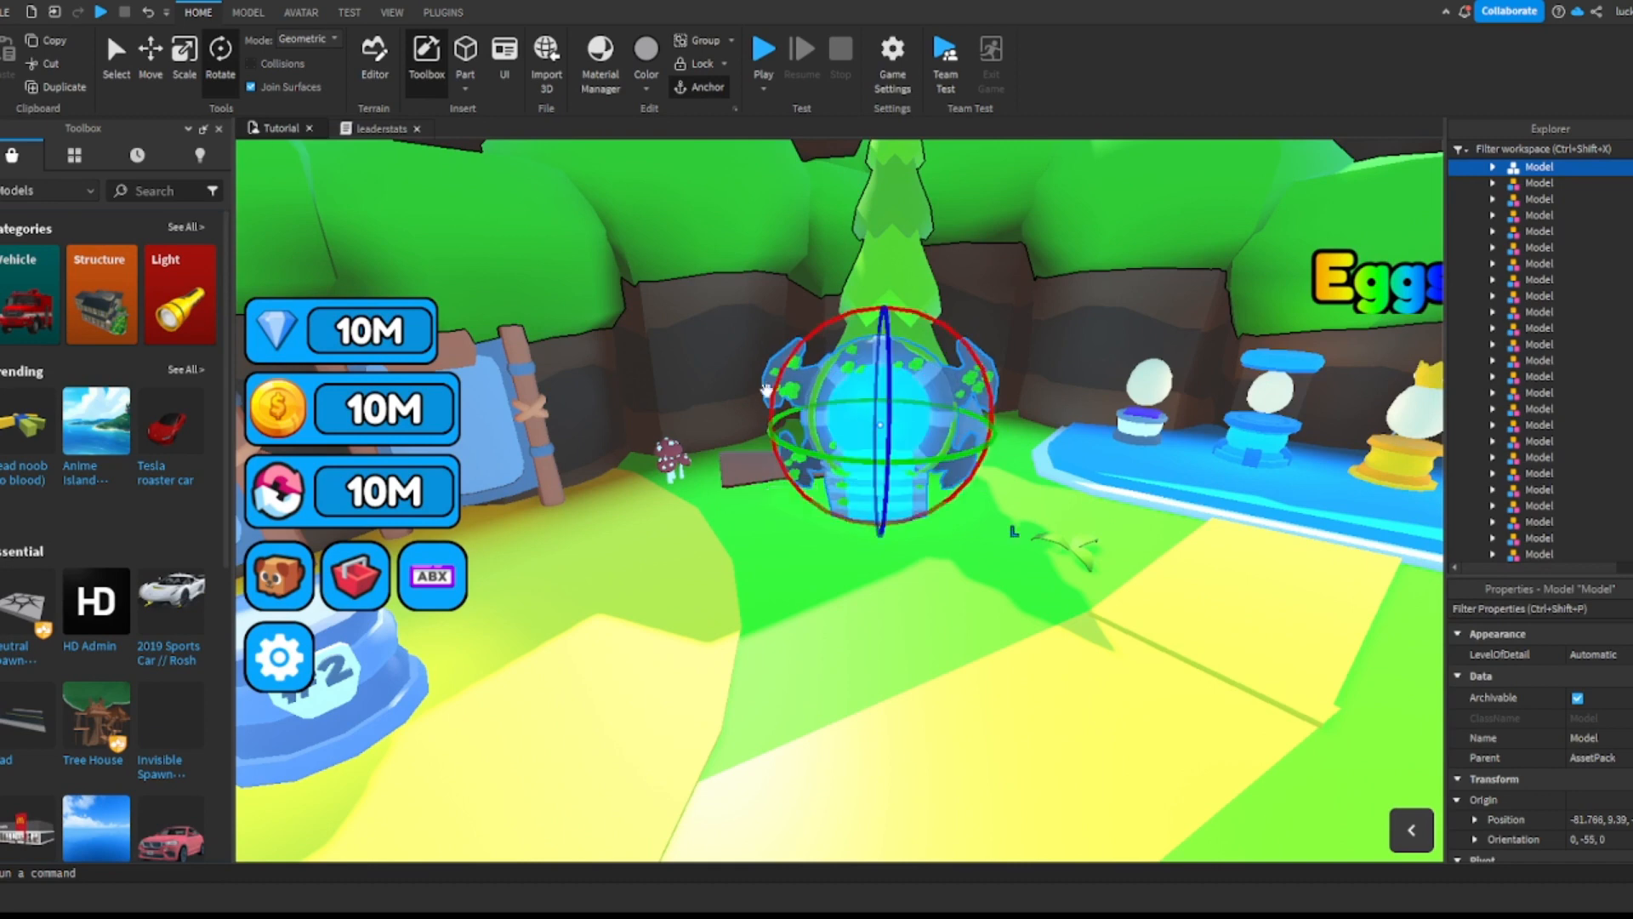
pyautogui.hotkey('ctrl', '2')
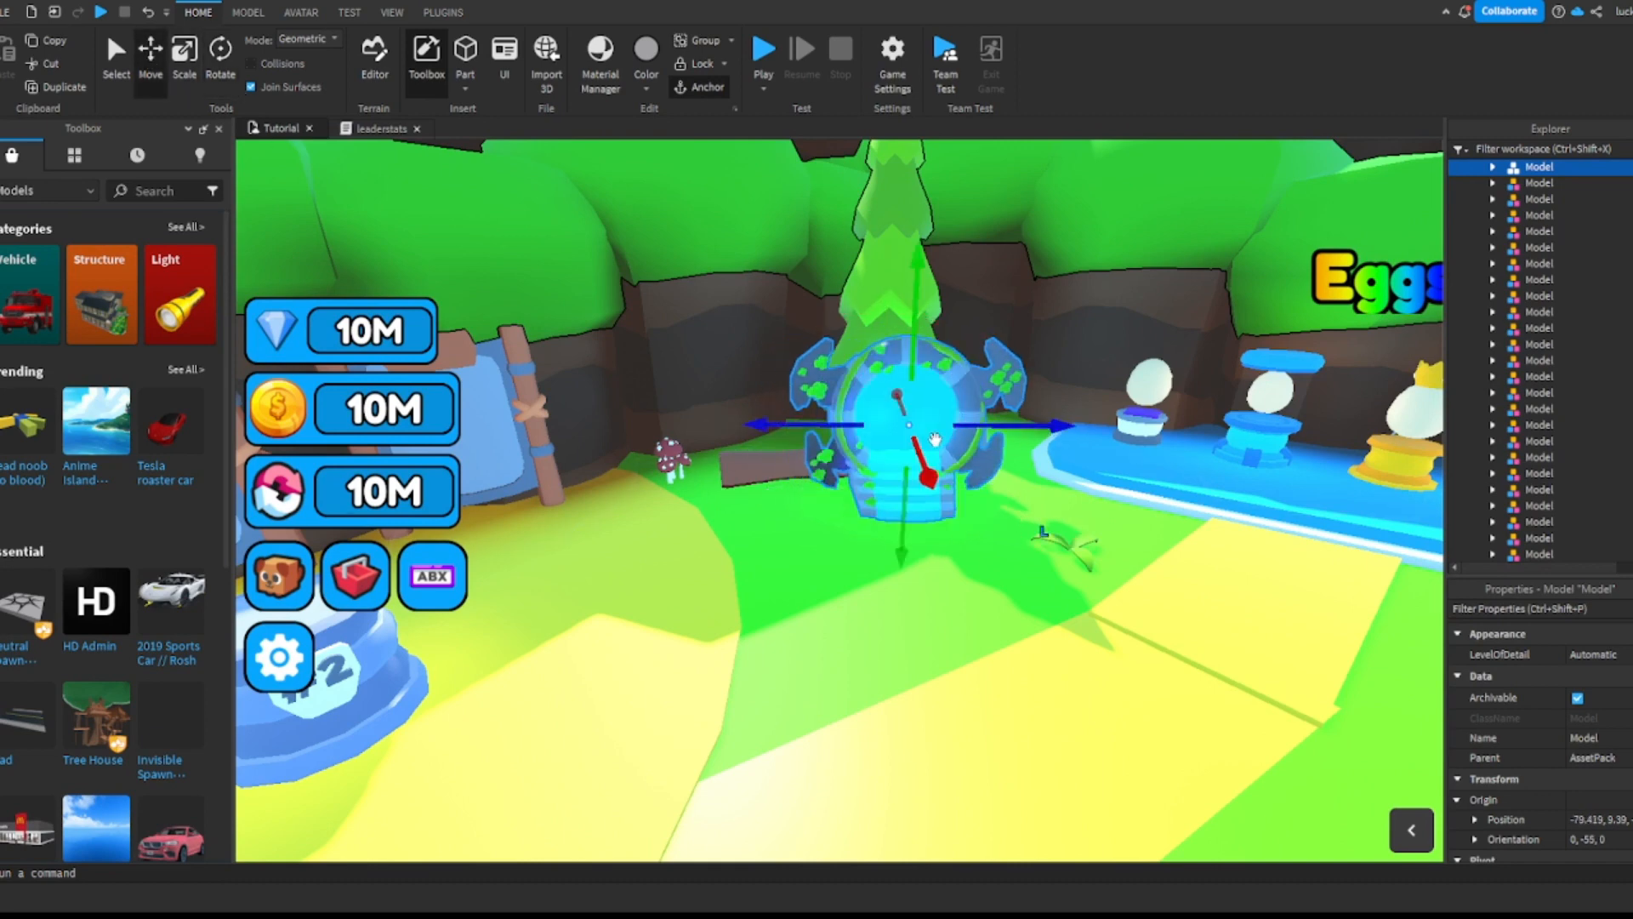
pyautogui.moveTo(928, 476); pyautogui.dragTo(933, 486)
# Step: Bring the green TeleportPart1 over to the portal and rotate it towards alignment with the opening
pyautogui.moveTo(932, 486); pyautogui.dragTo(933, 486, button='right')
pyautogui.press('w')
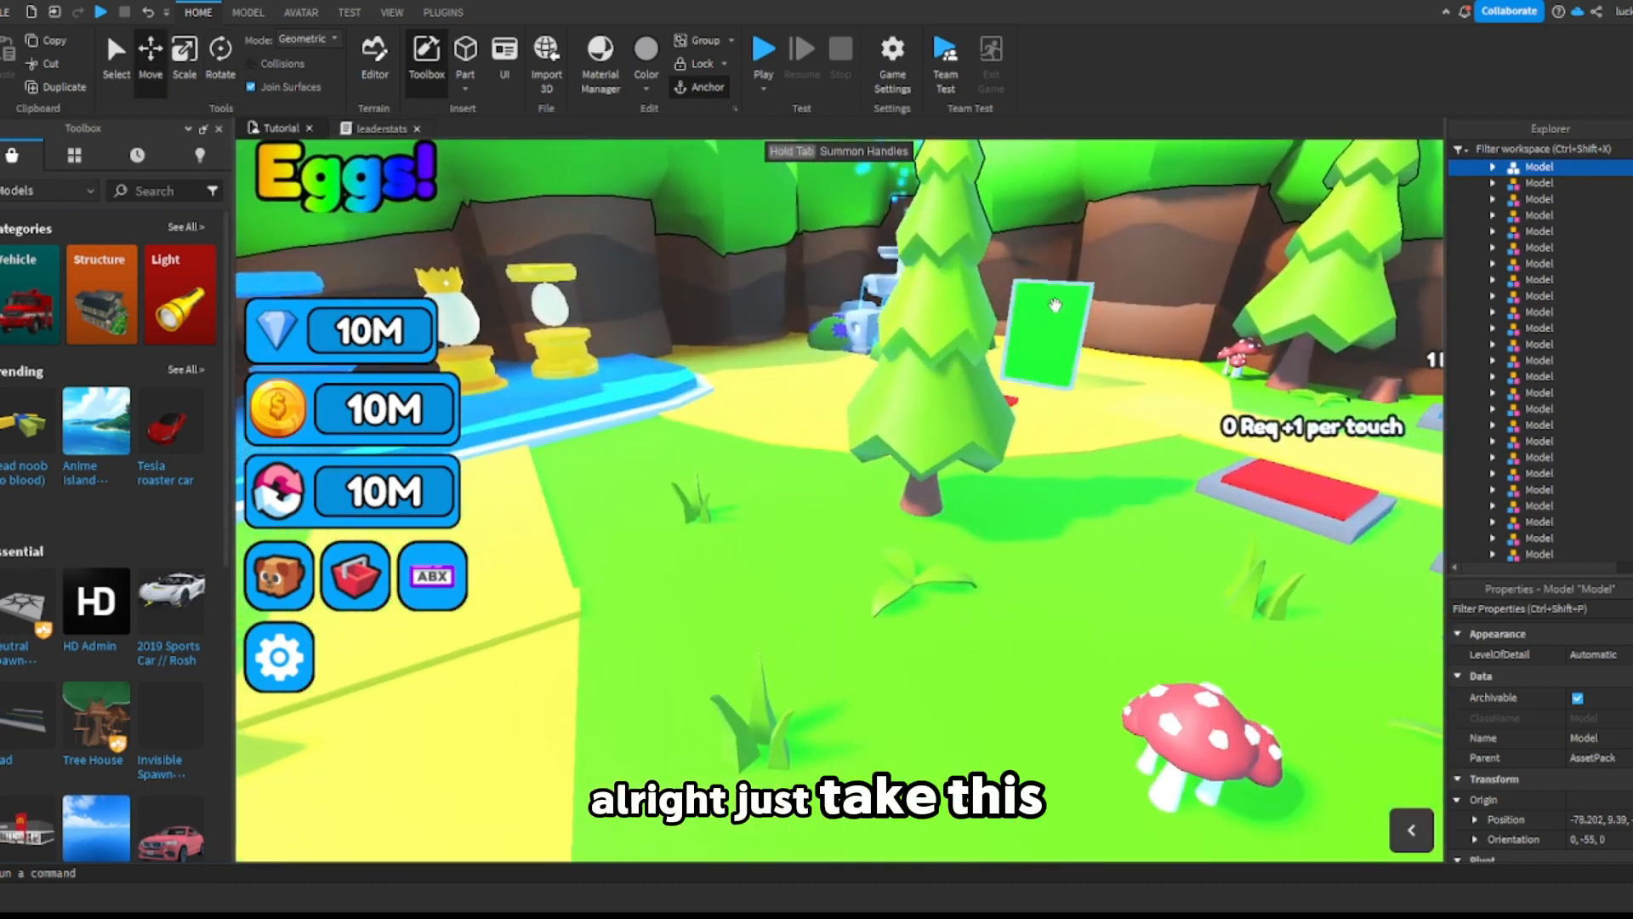
pyautogui.click(1055, 305)
pyautogui.press('f')
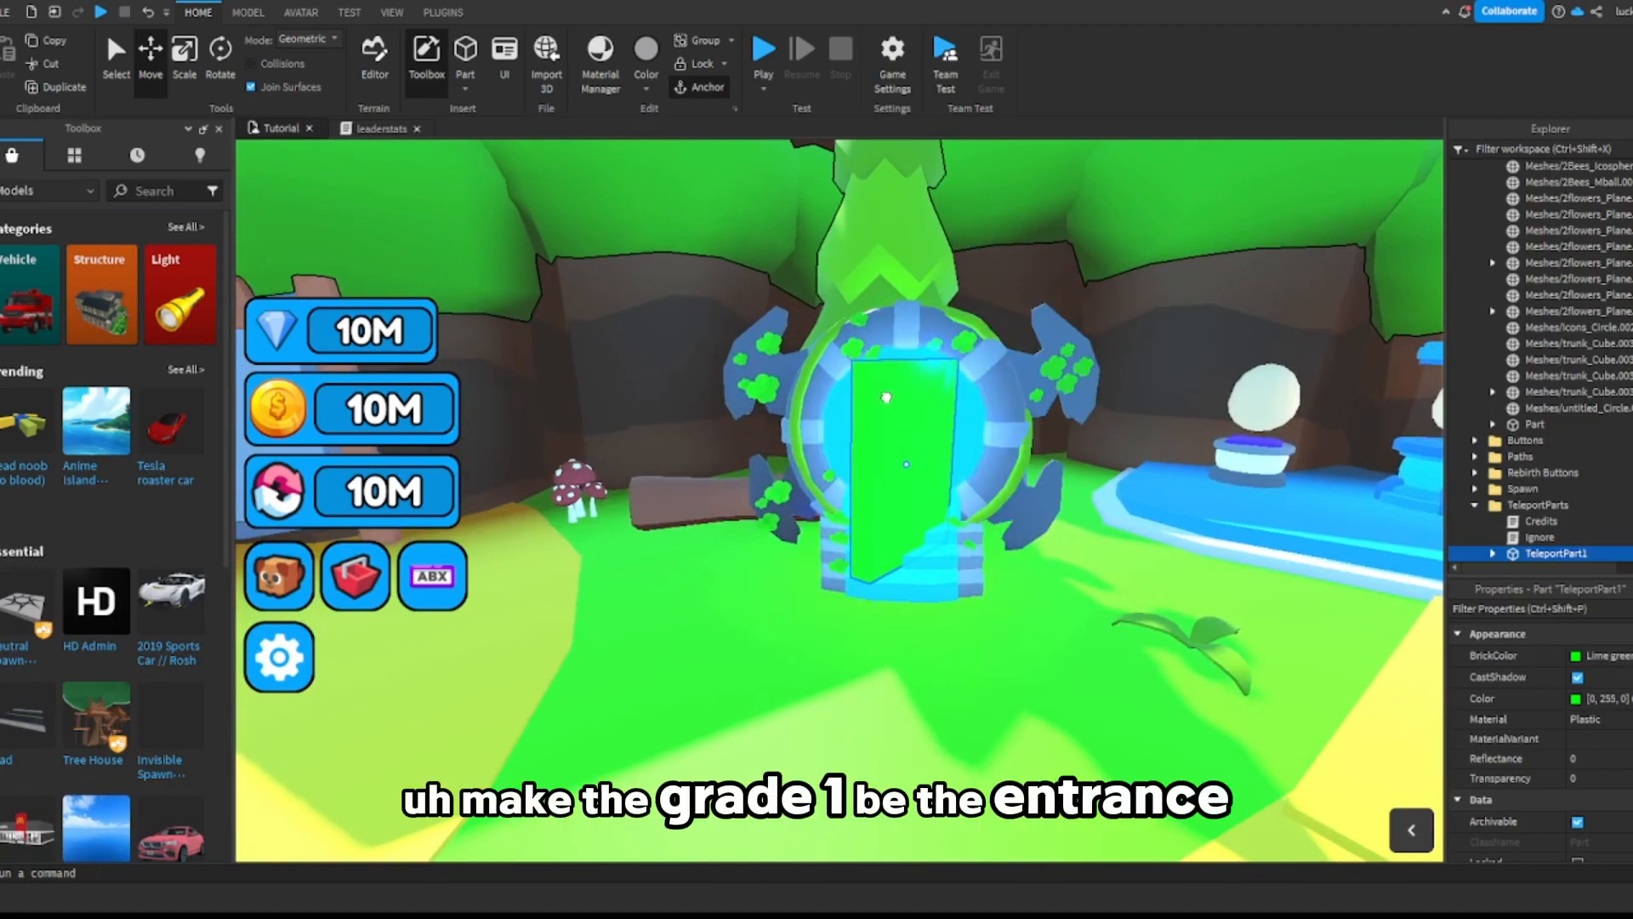
pyautogui.click(213, 78)
pyautogui.moveTo(912, 494); pyautogui.dragTo(809, 481)
pyautogui.press('w')
pyautogui.moveTo(809, 481); pyautogui.dragTo(814, 468, button='right')
pyautogui.press('a')
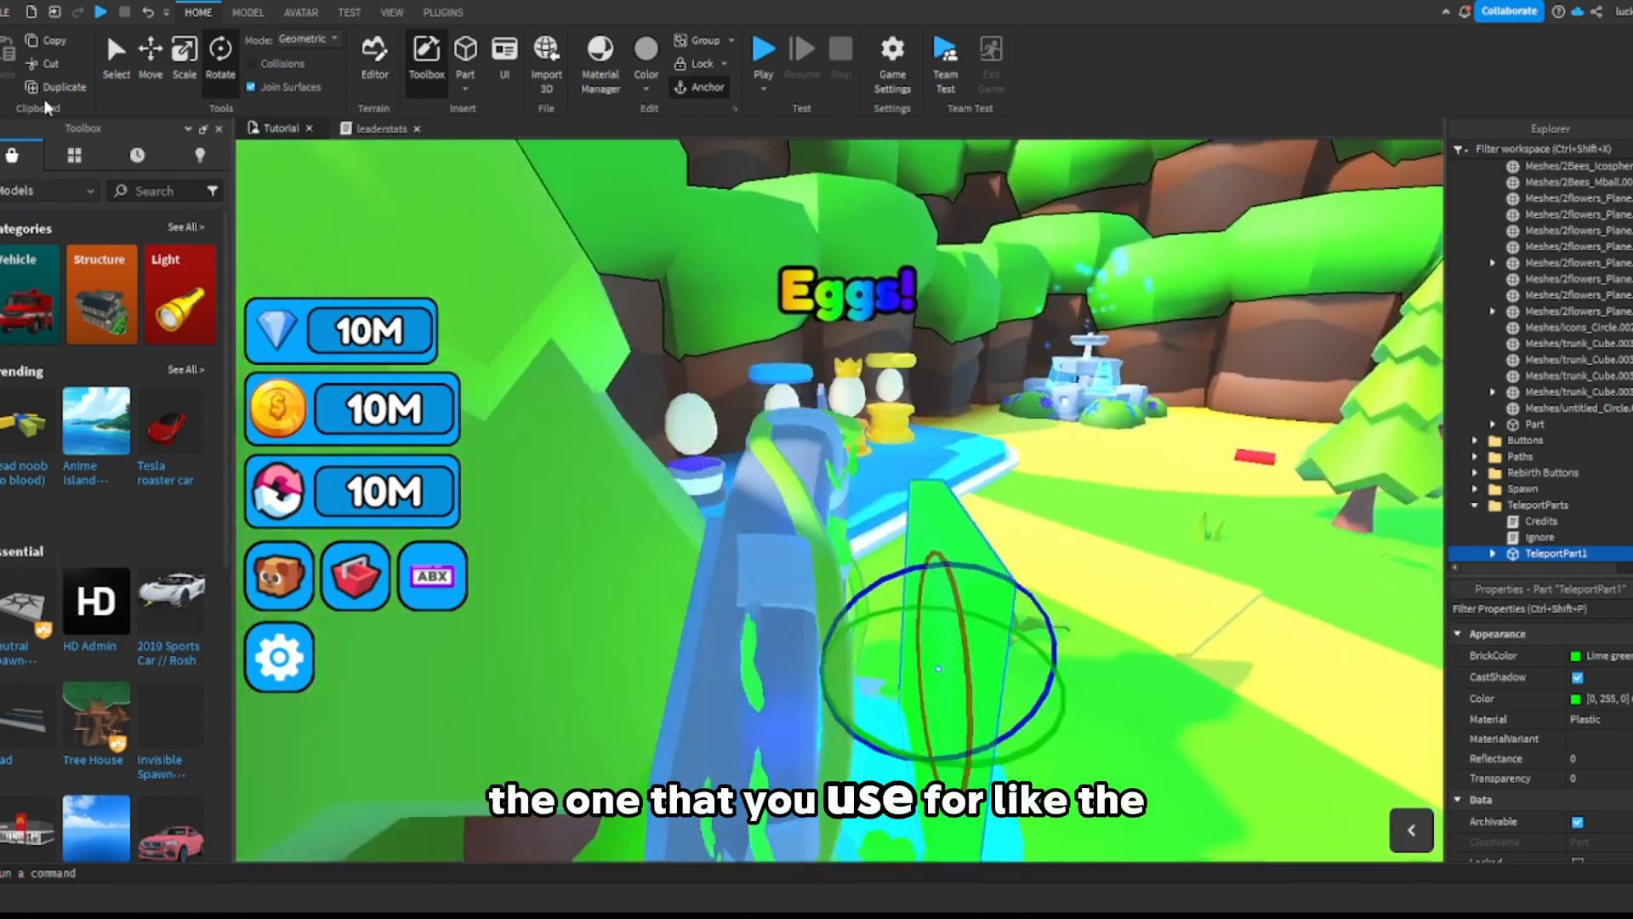
# Step: Move TeleportPart1 right up against the portal's blue opening
pyautogui.click(149, 74)
pyautogui.moveTo(756, 327); pyautogui.dragTo(759, 339, button='right')
pyautogui.press('d')
pyautogui.moveTo(973, 518); pyautogui.dragTo(895, 521)
pyautogui.press('a')
pyautogui.press('d')
pyautogui.moveTo(887, 522); pyautogui.dragTo(882, 525, button='right')
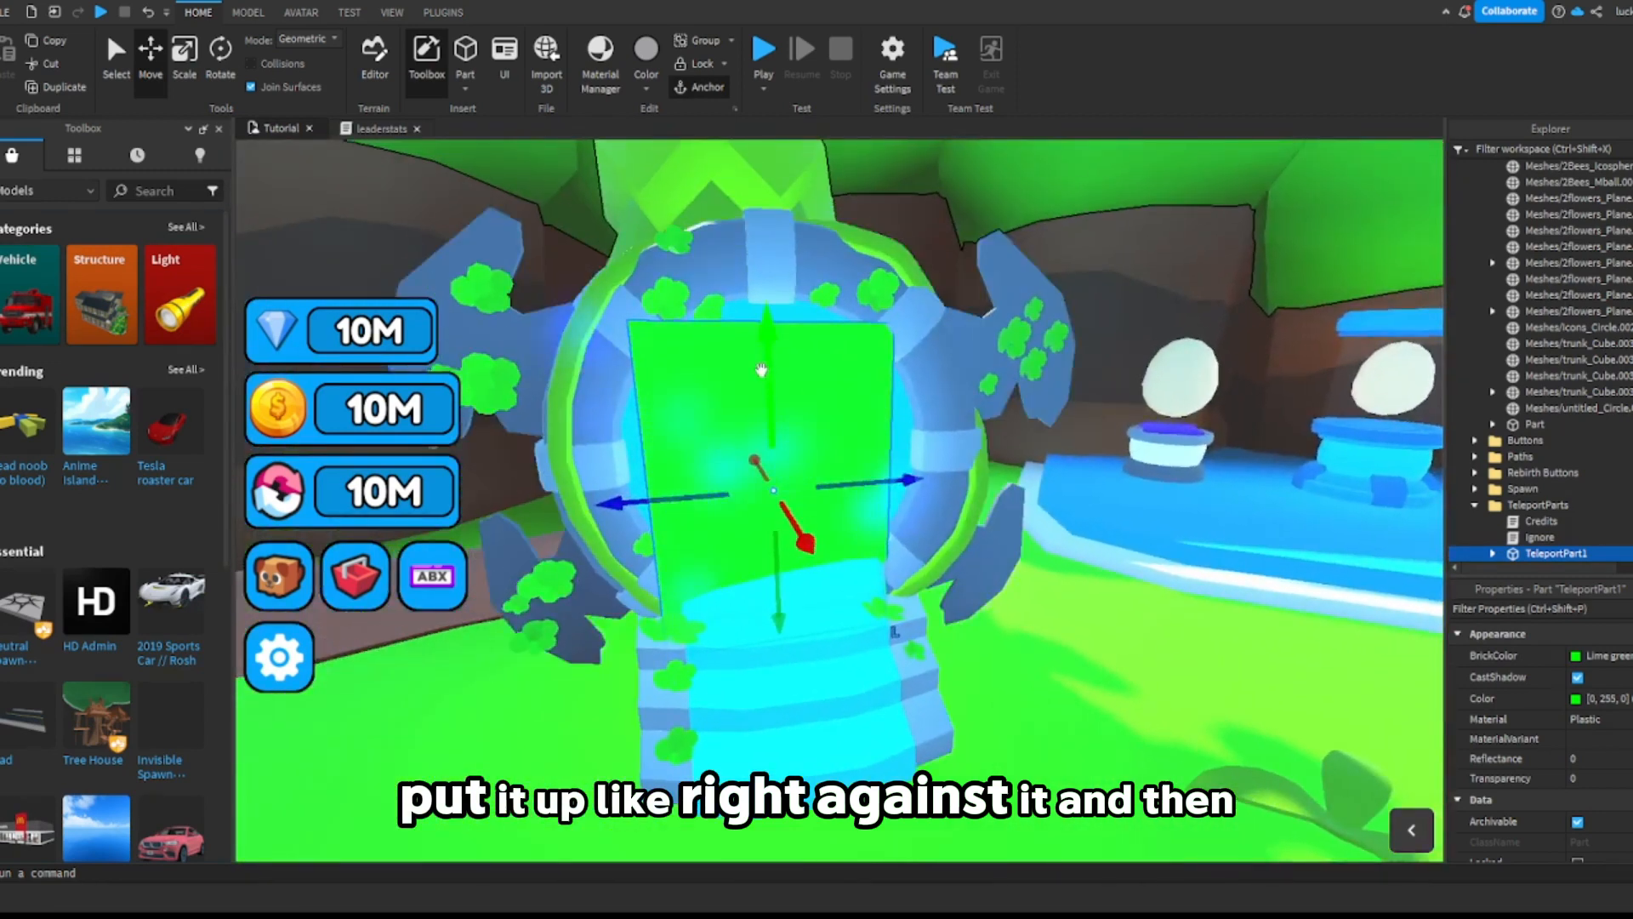
# Step: Scale TeleportPart1 wider and taller so it covers the portal's opening
pyautogui.click(186, 63)
pyautogui.moveTo(749, 504); pyautogui.dragTo(733, 502, button='right')
pyautogui.press('s')
pyautogui.moveTo(726, 508); pyautogui.dragTo(692, 514)
pyautogui.press('d')
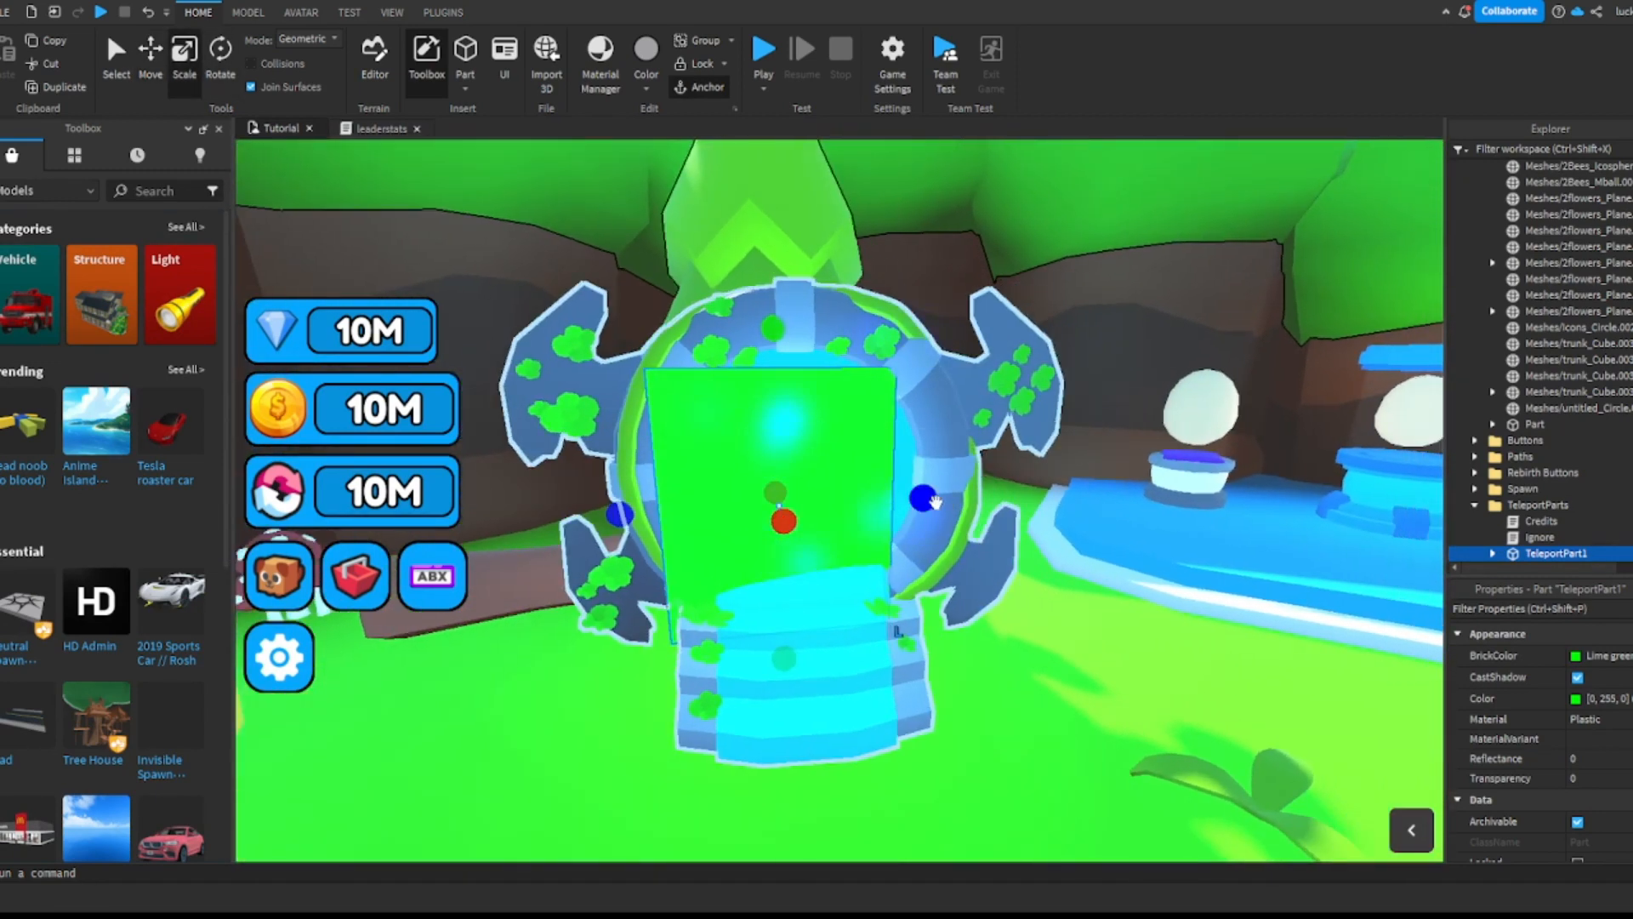
pyautogui.moveTo(918, 497); pyautogui.dragTo(979, 483)
pyautogui.moveTo(810, 328); pyautogui.dragTo(807, 290)
pyautogui.moveTo(619, 498); pyautogui.dragTo(592, 501)
# Step: Fine-tune TeleportPart1's rotation so it lies parallel to the portal's front
pyautogui.click(221, 64)
pyautogui.press('s')
pyautogui.moveTo(721, 405); pyautogui.dragTo(721, 406, button='right')
pyautogui.press('s')
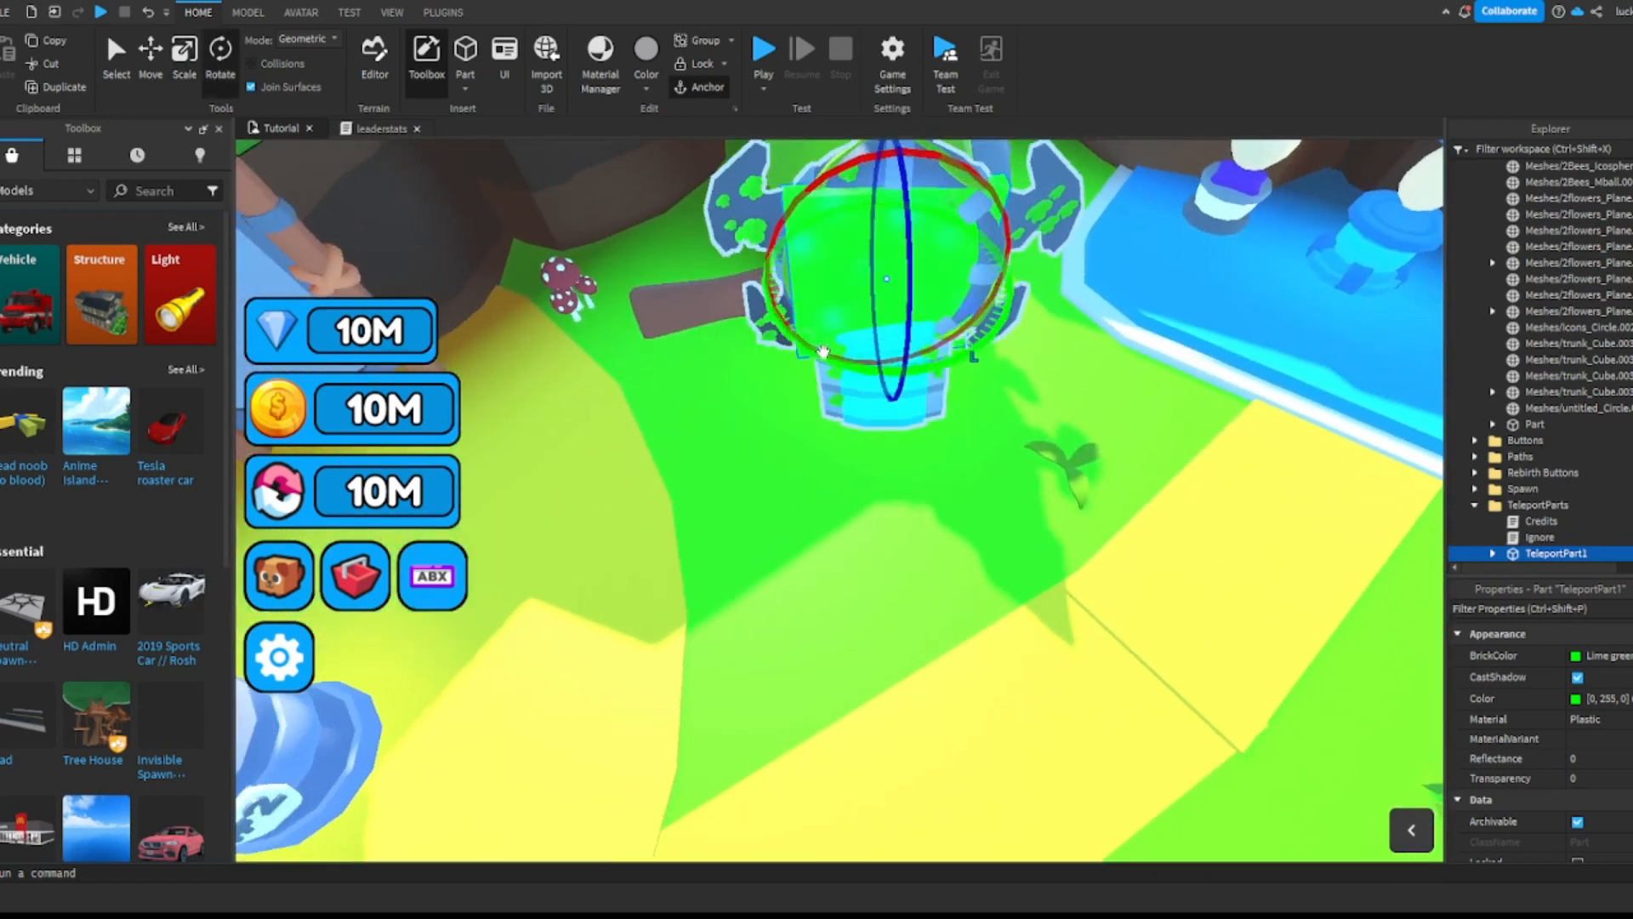
pyautogui.moveTo(821, 353); pyautogui.dragTo(796, 349)
pyautogui.press('w')
pyautogui.moveTo(797, 349); pyautogui.dragTo(796, 350, button='right')
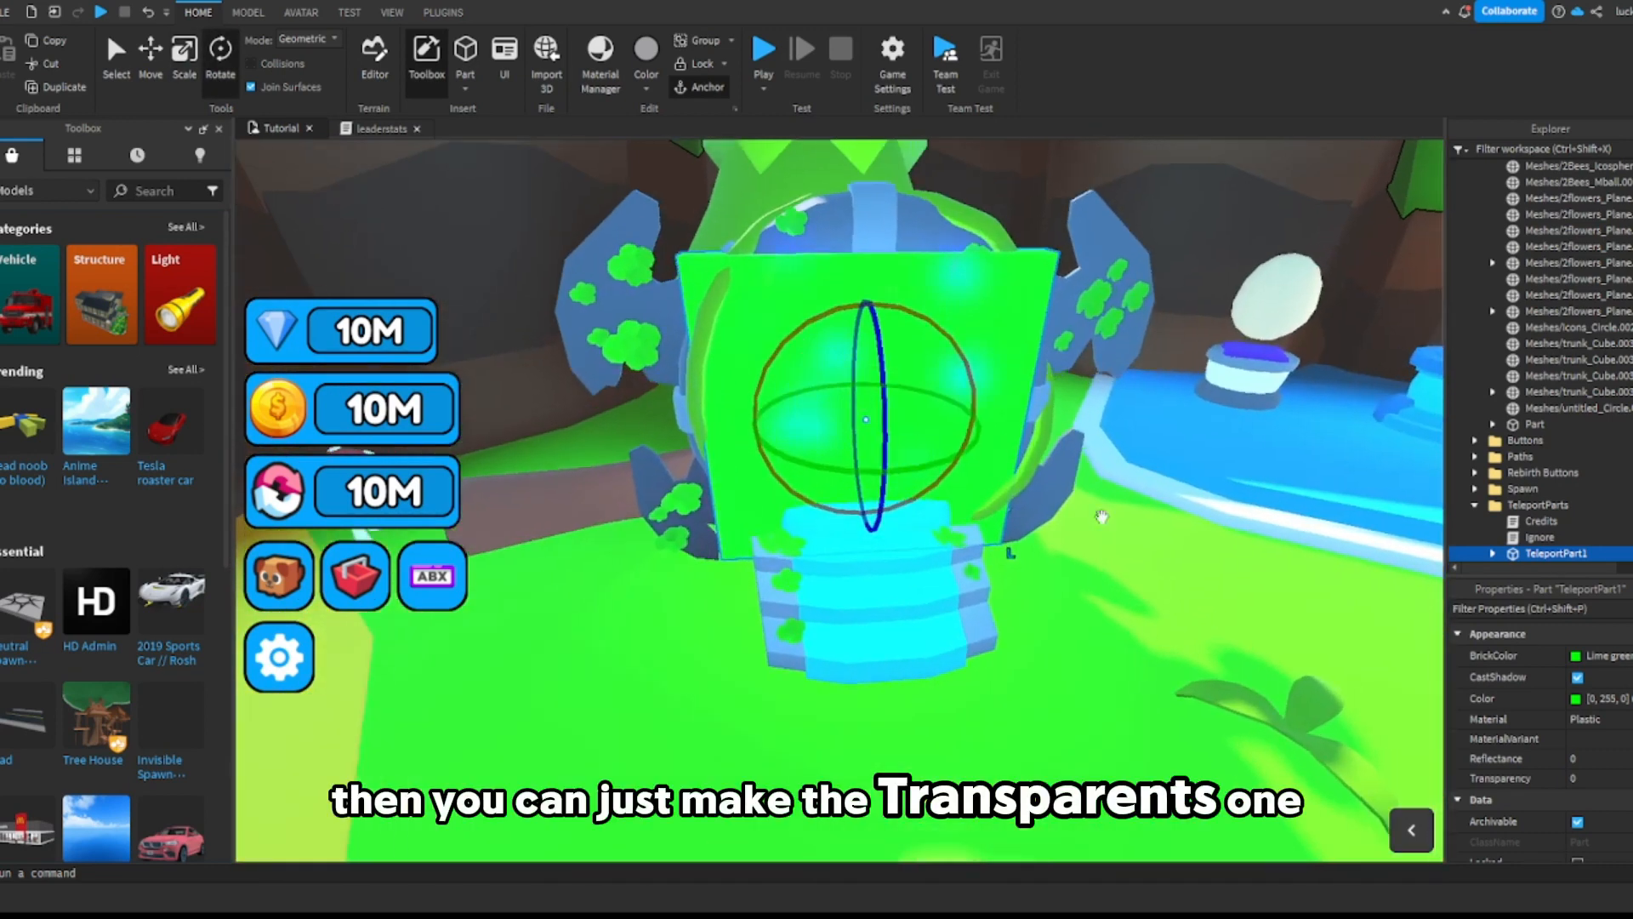
# Step: Set TeleportPart1's transparency to 1
pyautogui.click(1579, 778)
pyautogui.press('BackSpace')
pyautogui.write('1')
pyautogui.press('Return')
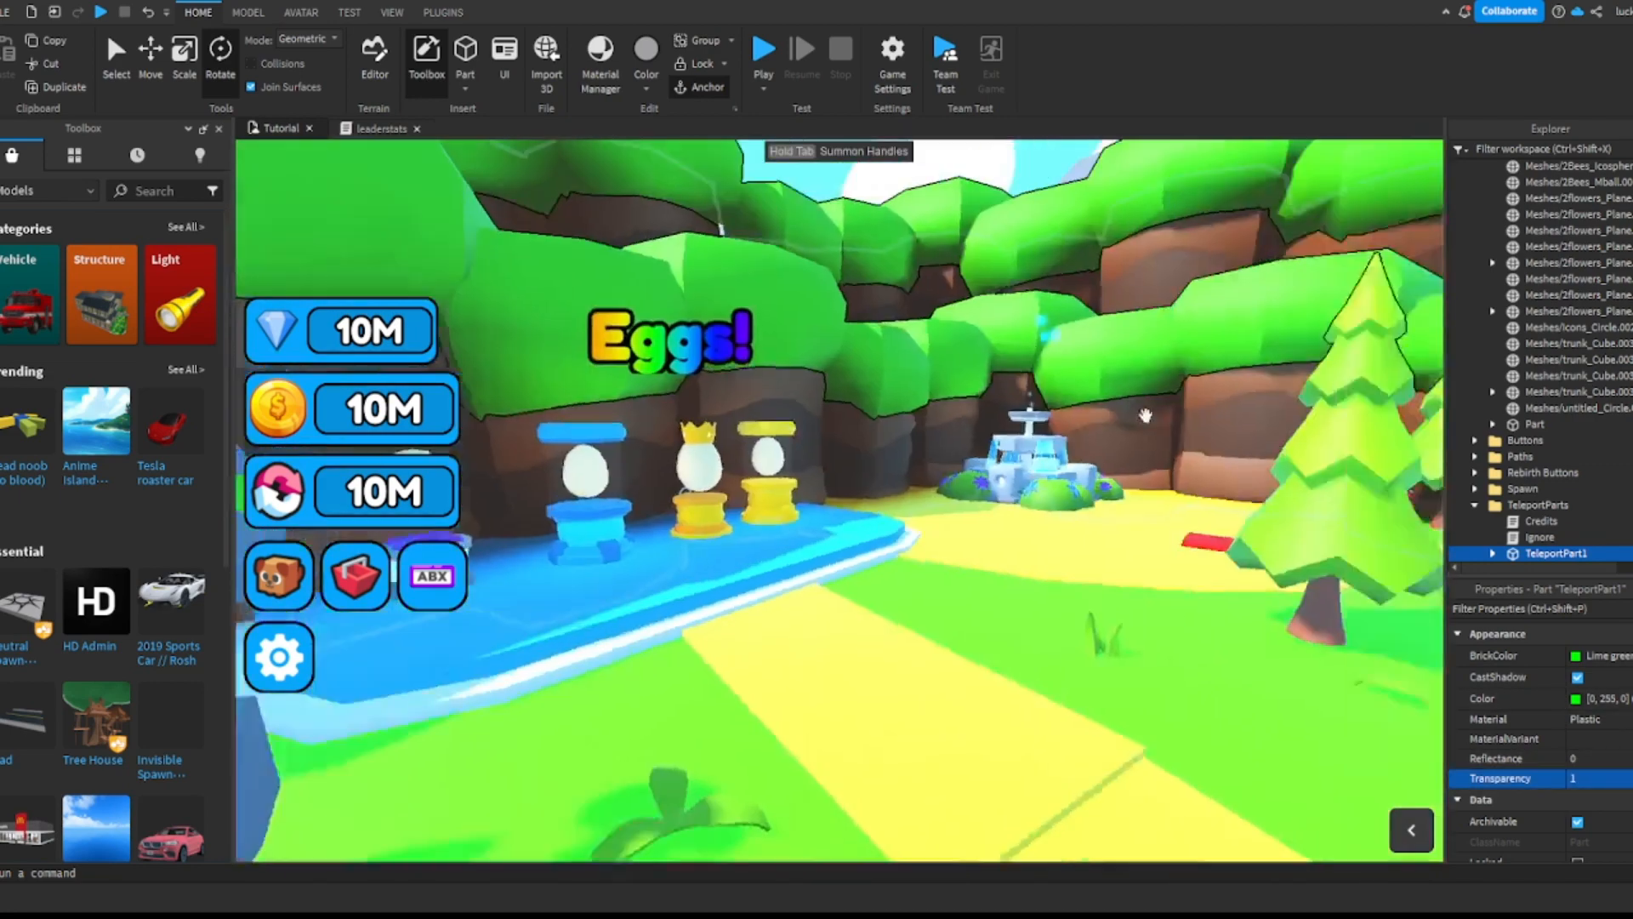
# Step: Move the red TeleportPart2 out of the map onto the open baseplate
pyautogui.press('w')
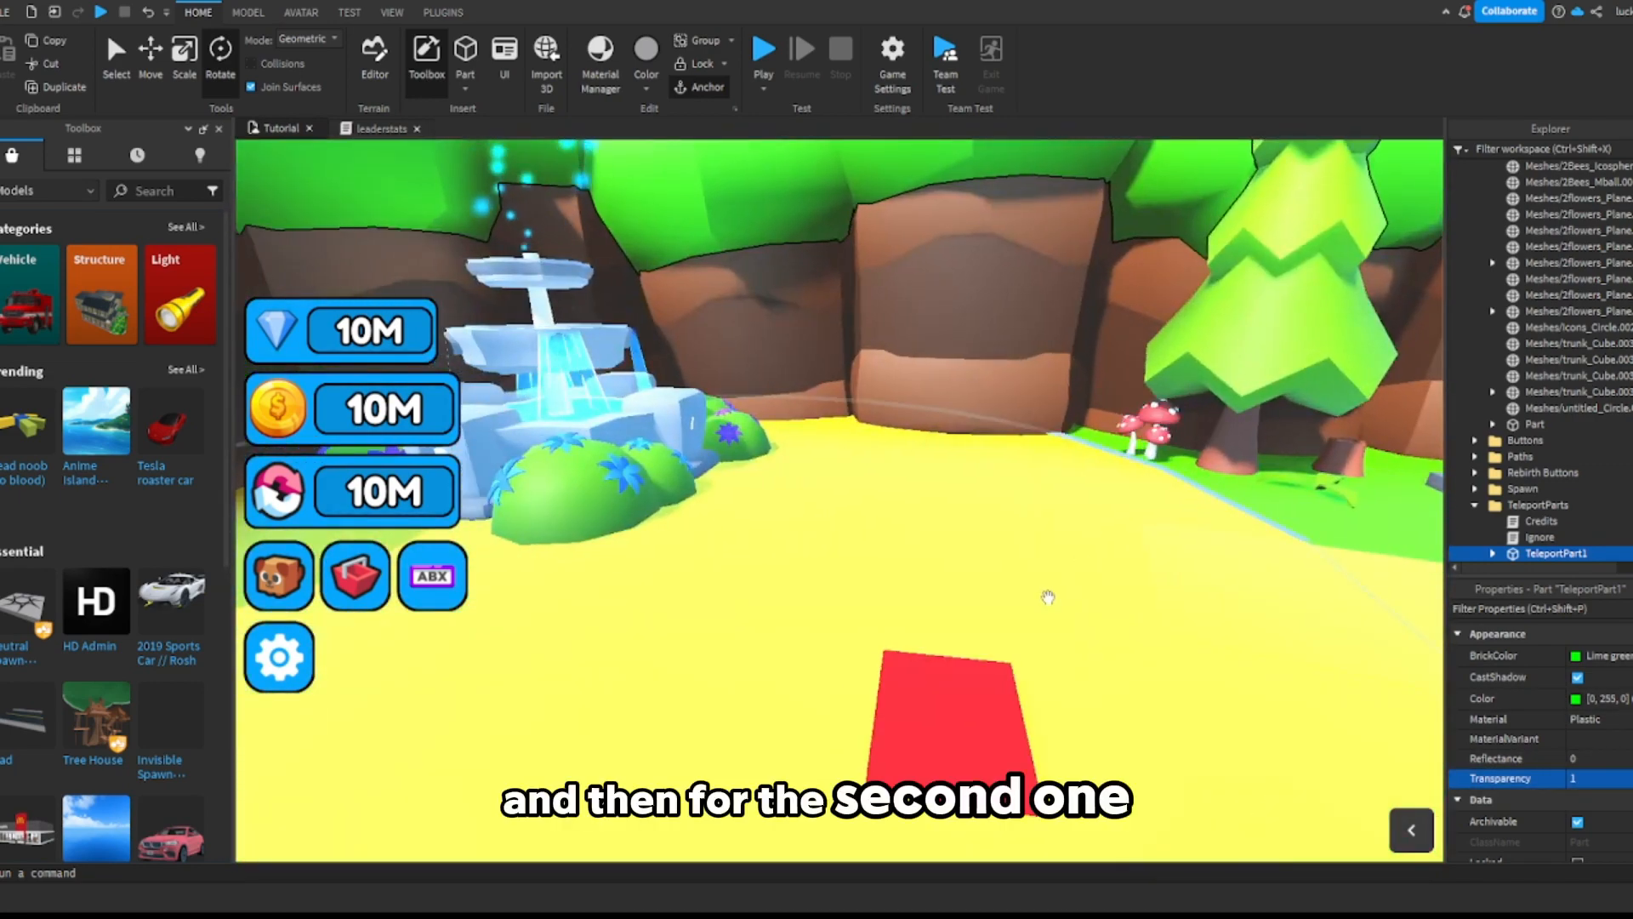
pyautogui.click(953, 697)
pyautogui.press('w')
pyautogui.press('s')
pyautogui.moveTo(991, 678); pyautogui.dragTo(760, 512)
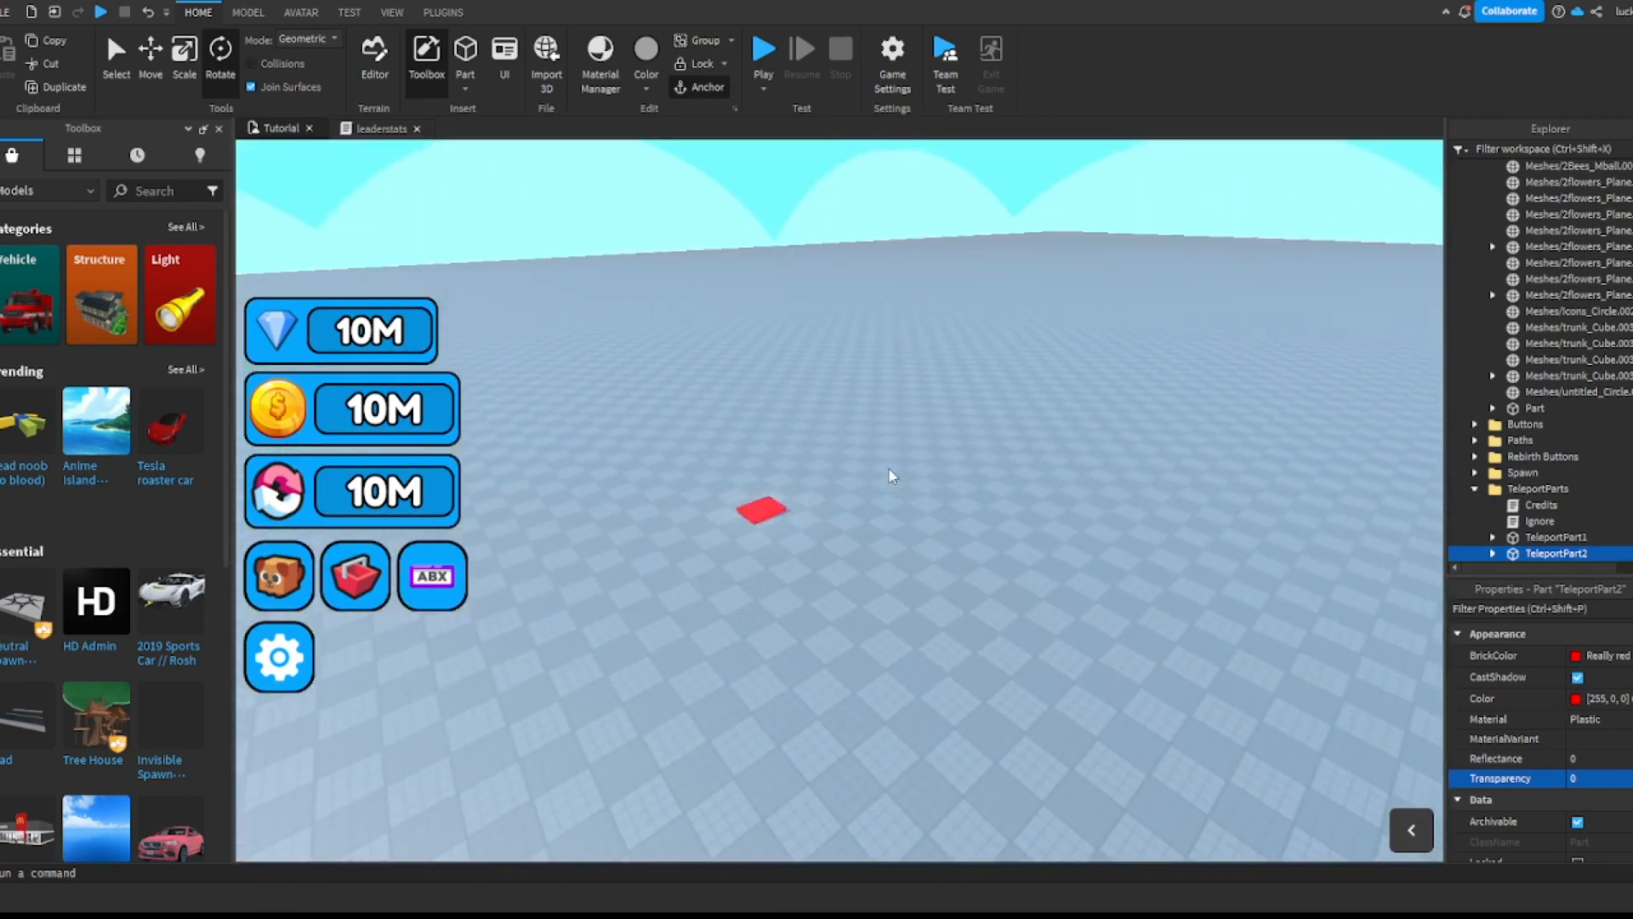
pyautogui.click(890, 467)
# Step: Duplicate the invisible part holding the "Eggs!" sign and place the copy over the portal
pyautogui.press('w')
pyautogui.moveTo(889, 467); pyautogui.dragTo(854, 452, button='right')
pyautogui.press('s')
pyautogui.press('w')
pyautogui.press('w')
pyautogui.press('w')
pyautogui.moveTo(1127, 351); pyautogui.dragTo(1127, 350, button='right')
pyautogui.click(1141, 310)
pyautogui.hotkey('ctrl', 'd')
pyautogui.moveTo(1142, 310); pyautogui.dragTo(1141, 298)
pyautogui.moveTo(1141, 298); pyautogui.dragTo(1142, 297, button='right')
pyautogui.moveTo(1141, 298); pyautogui.dragTo(974, 365)
pyautogui.moveTo(974, 365); pyautogui.dragTo(974, 364, button='right')
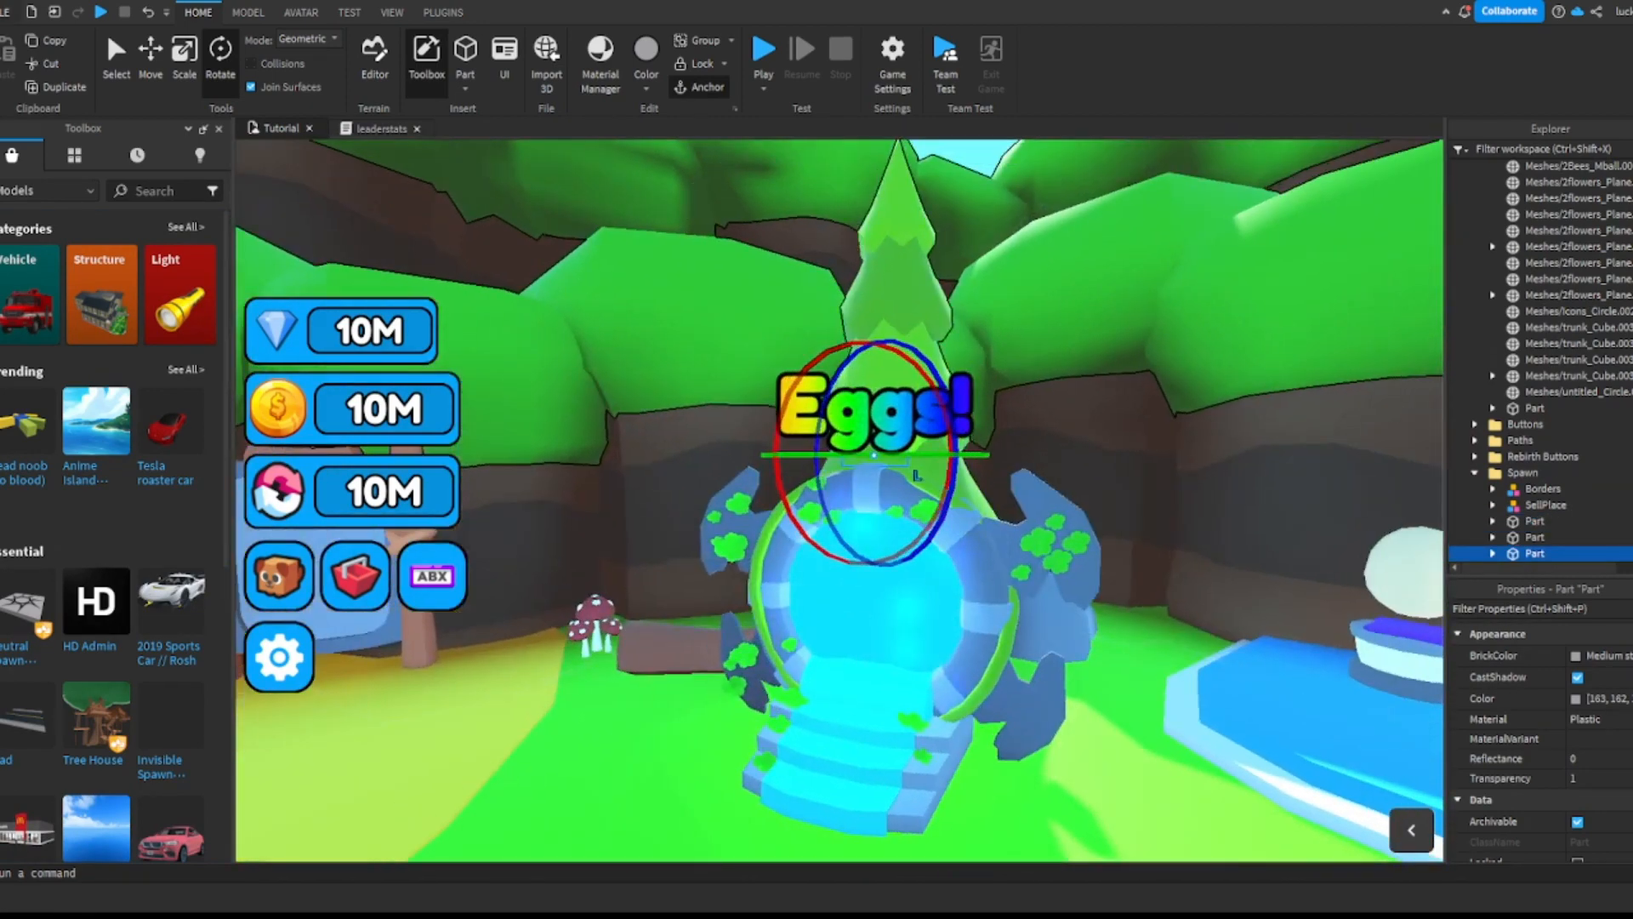
# Step: Raise the duplicated sign part so its text floats above the portal's arch
pyautogui.click(153, 65)
pyautogui.moveTo(876, 273); pyautogui.dragTo(875, 273, button='right')
pyautogui.moveTo(897, 319); pyautogui.dragTo(902, 242)
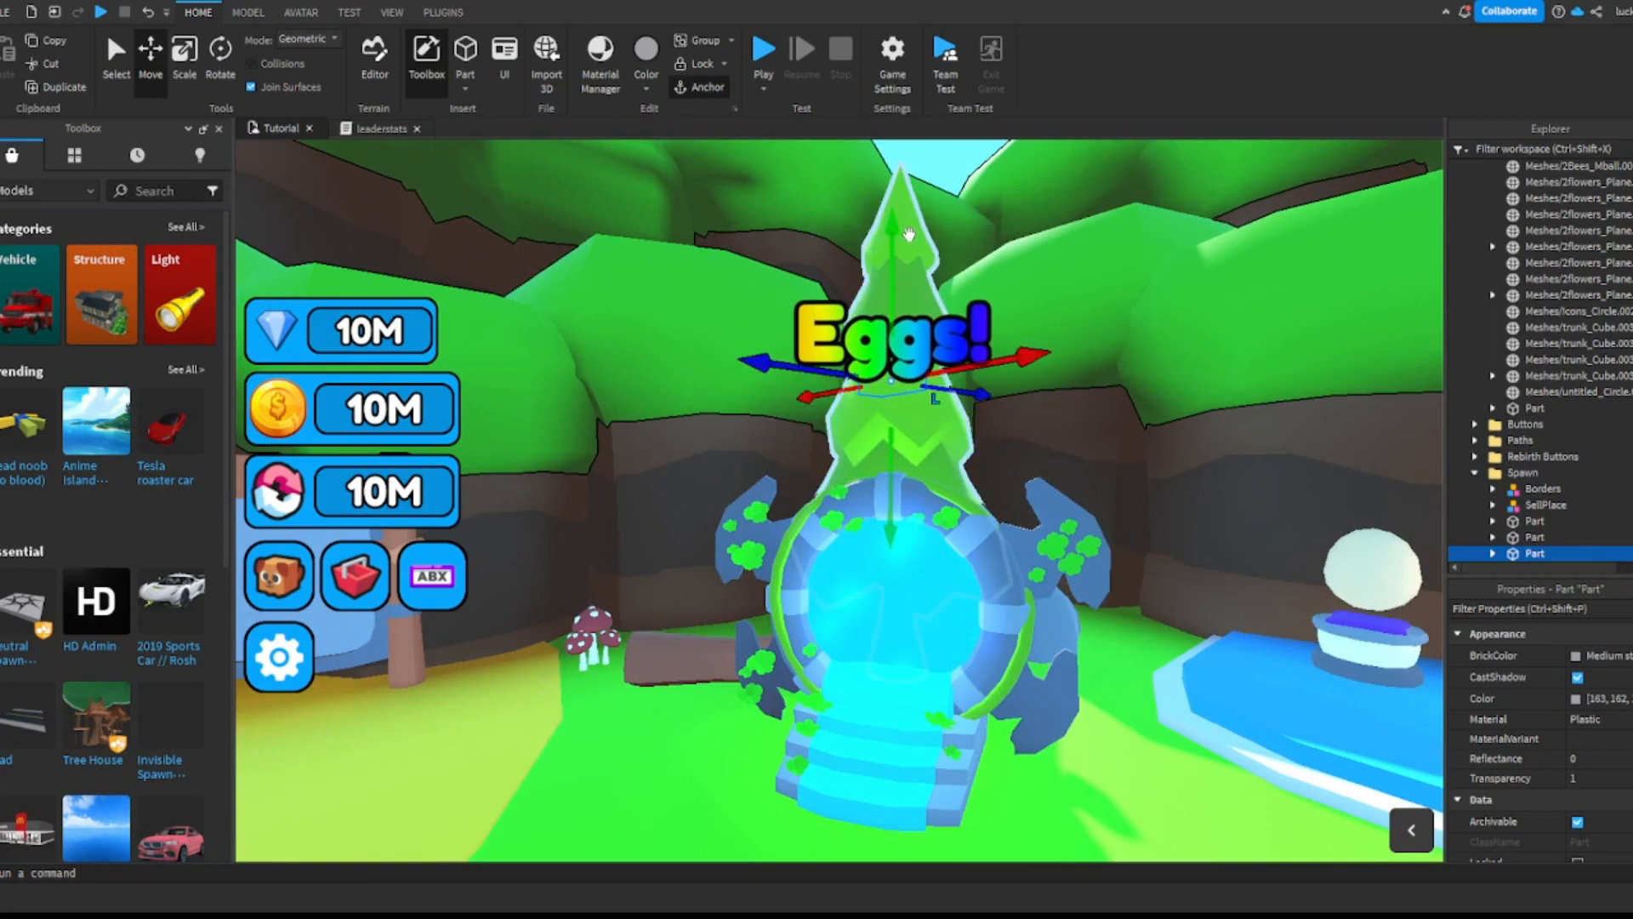
# Step: Set the text of the duplicated sign's TextLabel to "Portal!"
pyautogui.click(1493, 553)
pyautogui.scroll(-3, 1536, 463)
pyautogui.click(1510, 432)
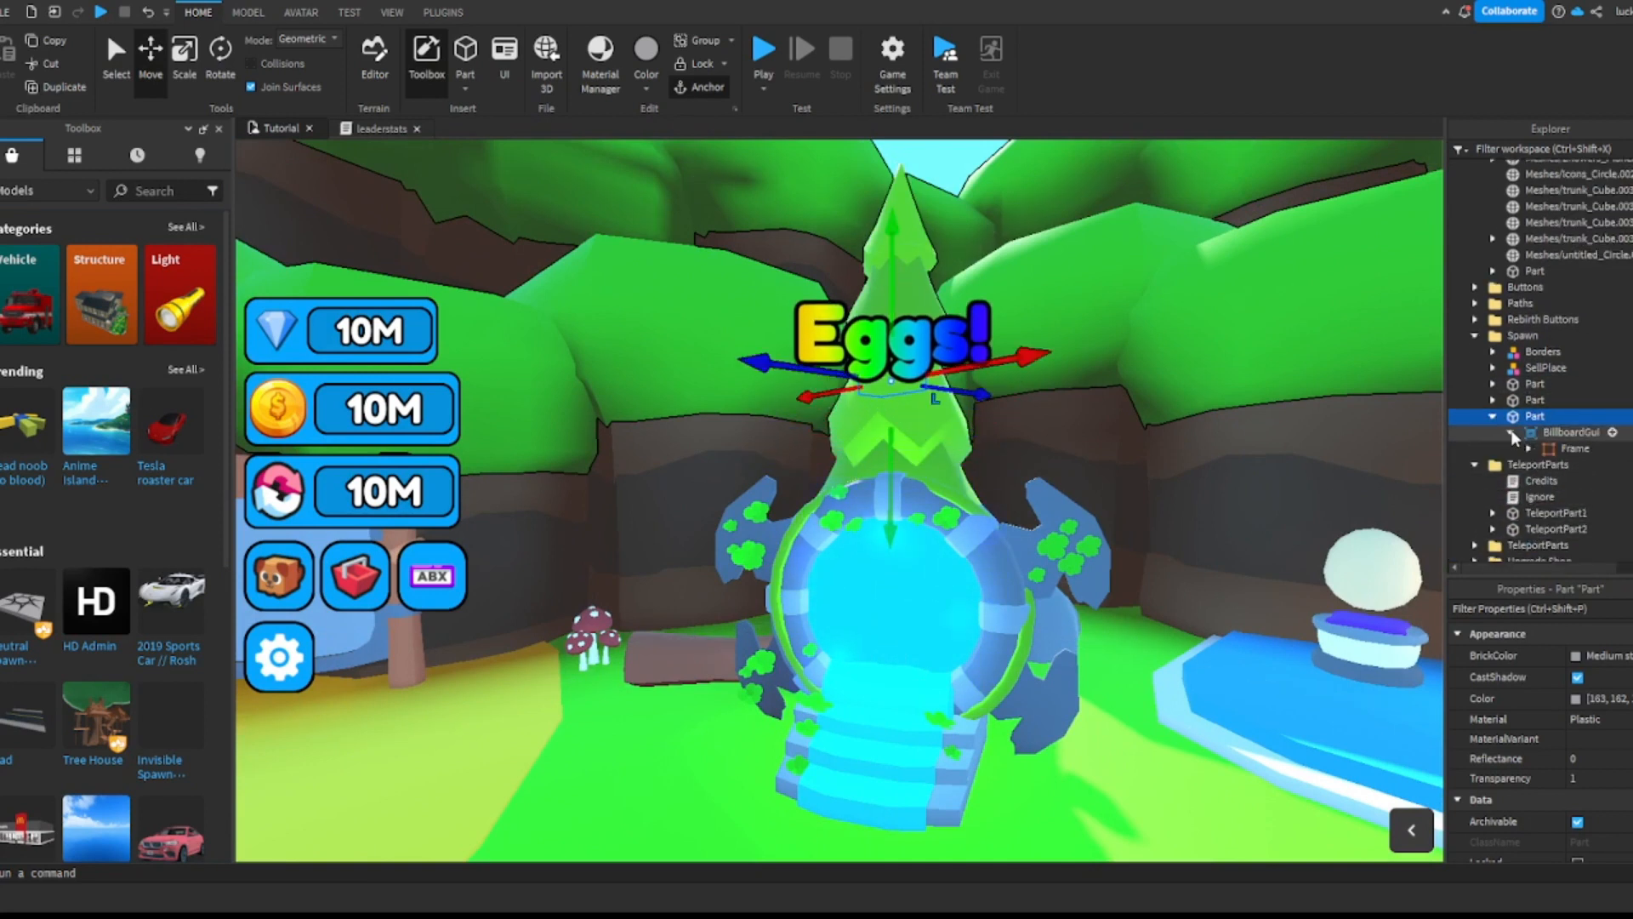
pyautogui.click(1559, 448)
pyautogui.click(1528, 448)
pyautogui.click(1565, 465)
pyautogui.scroll(-5, 1548, 715)
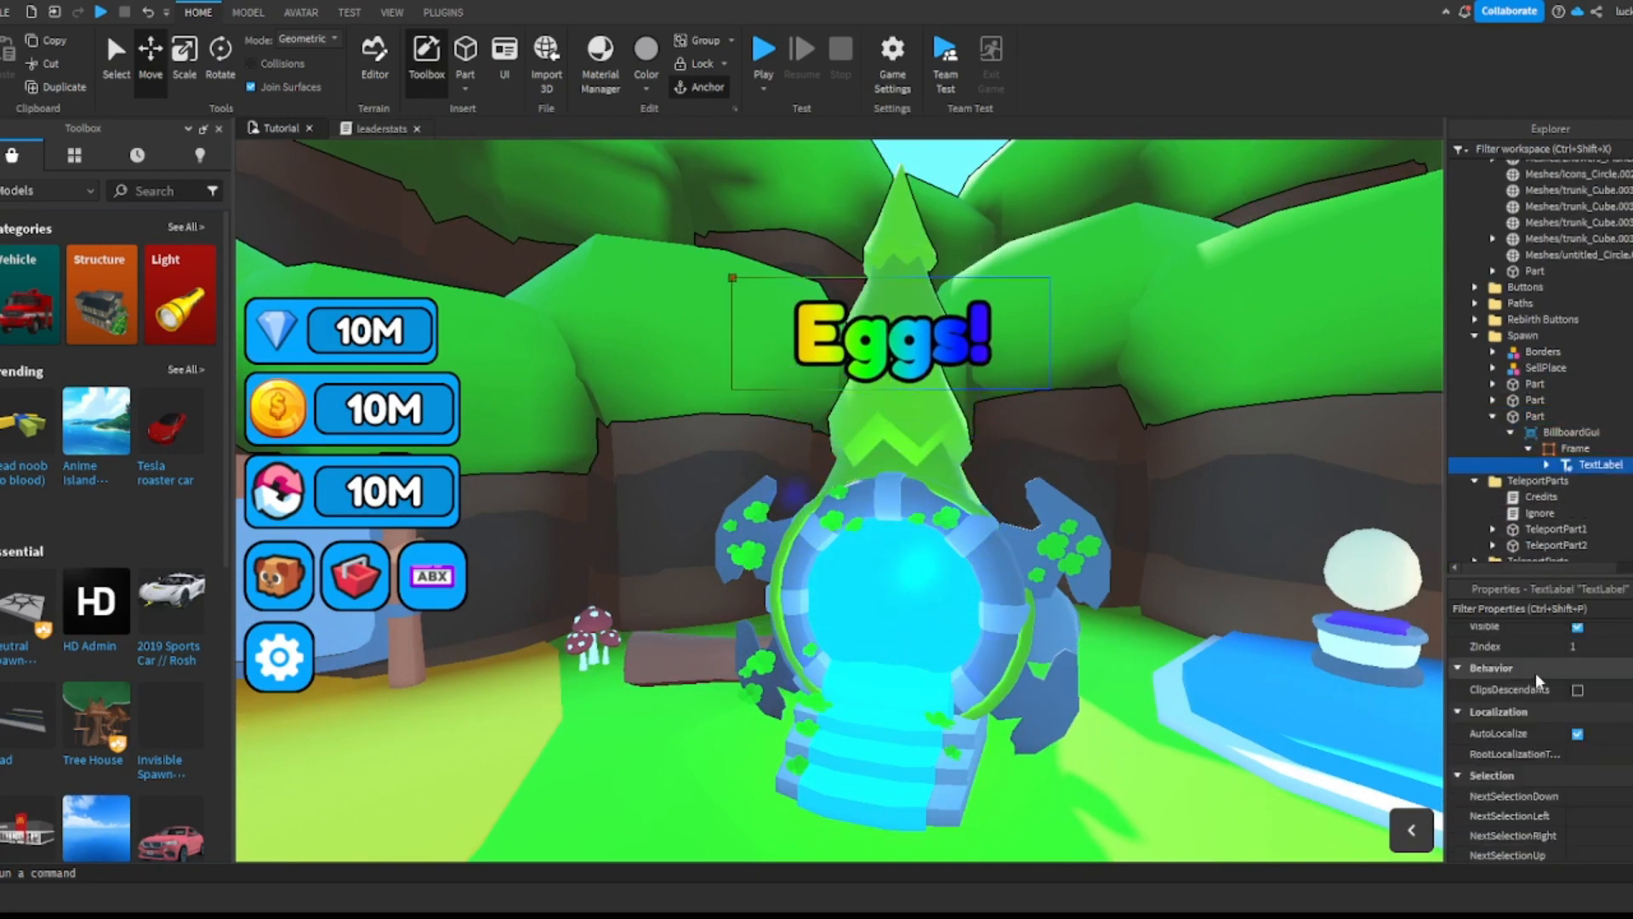
pyautogui.click(1599, 728)
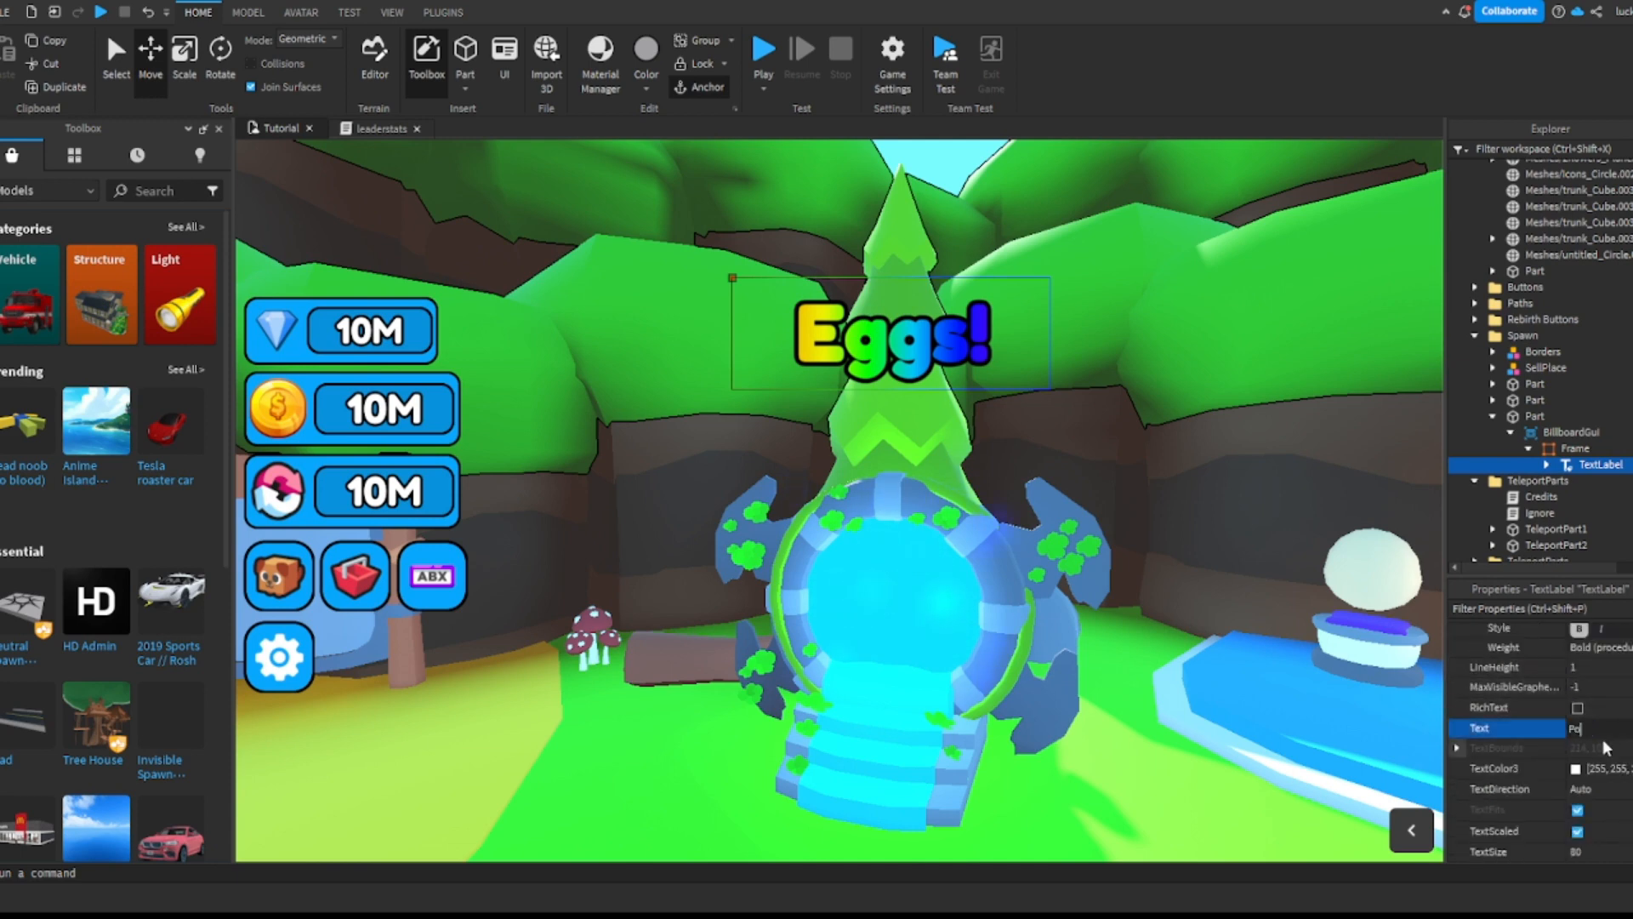
pyautogui.write('Portal!')
pyautogui.press('Return')
pyautogui.moveTo(984, 207); pyautogui.dragTo(1071, 235, button='right')
pyautogui.click(1075, 244)
pyautogui.click(855, 566)
pyautogui.scroll(5, 866, 574)
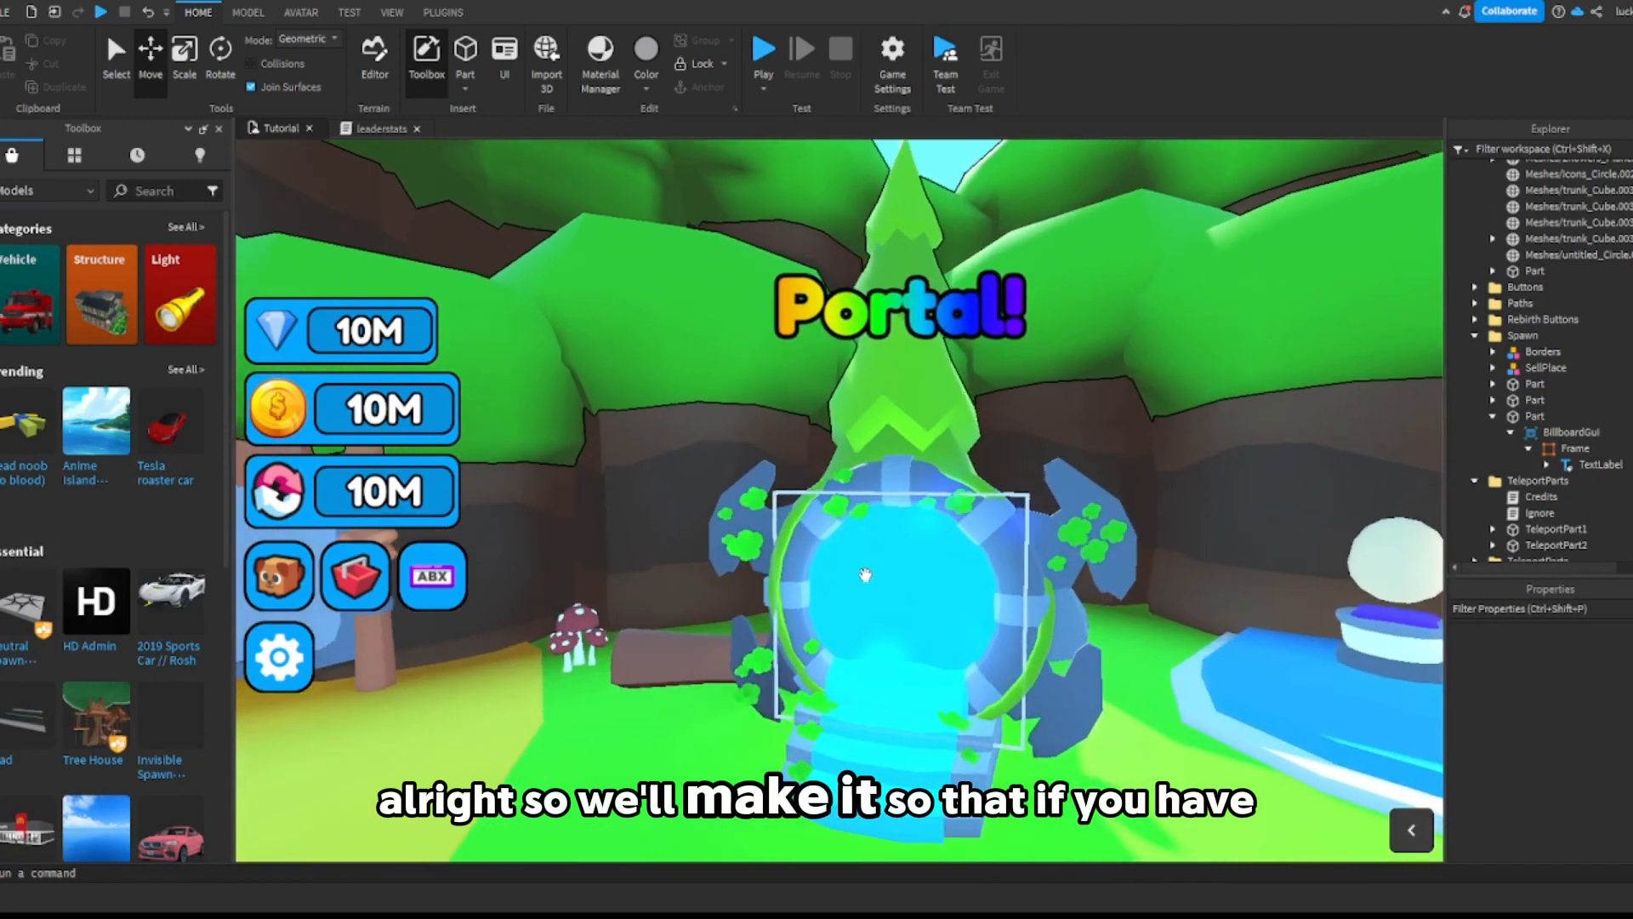
pyautogui.moveTo(865, 574); pyautogui.dragTo(936, 477, button='right')
pyautogui.click(1075, 171)
pyautogui.moveTo(1075, 167); pyautogui.dragTo(1055, 264, button='right')
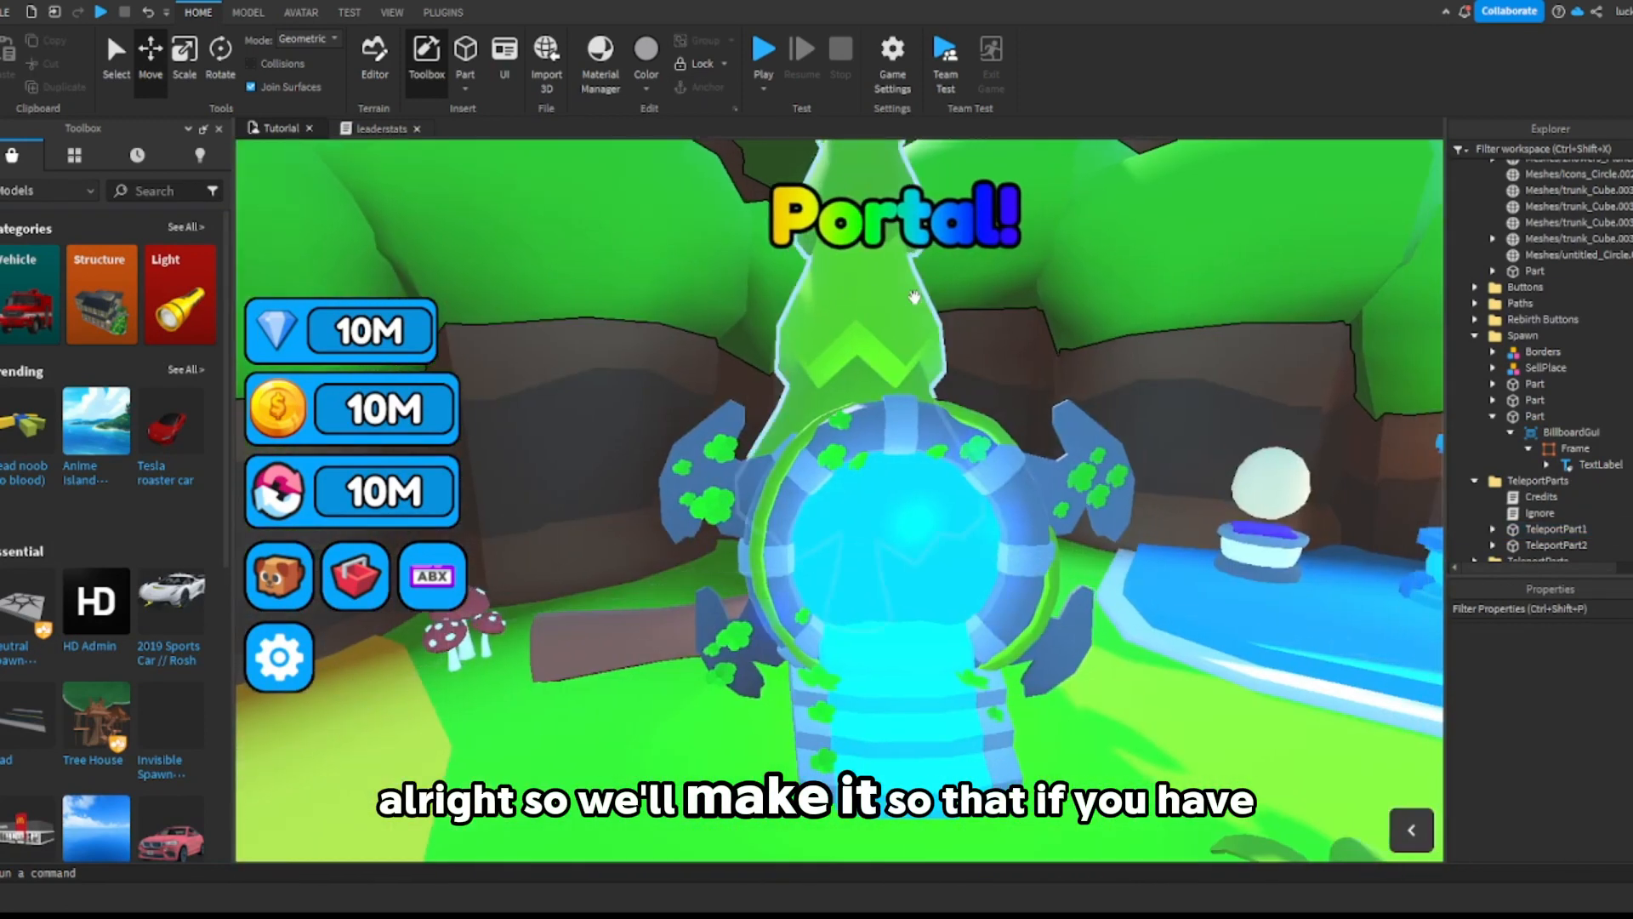
# Step: Set the portal sign's TextLabel text to "Cave (20 Rebirths)"
pyautogui.click(902, 270)
pyautogui.click(1580, 466)
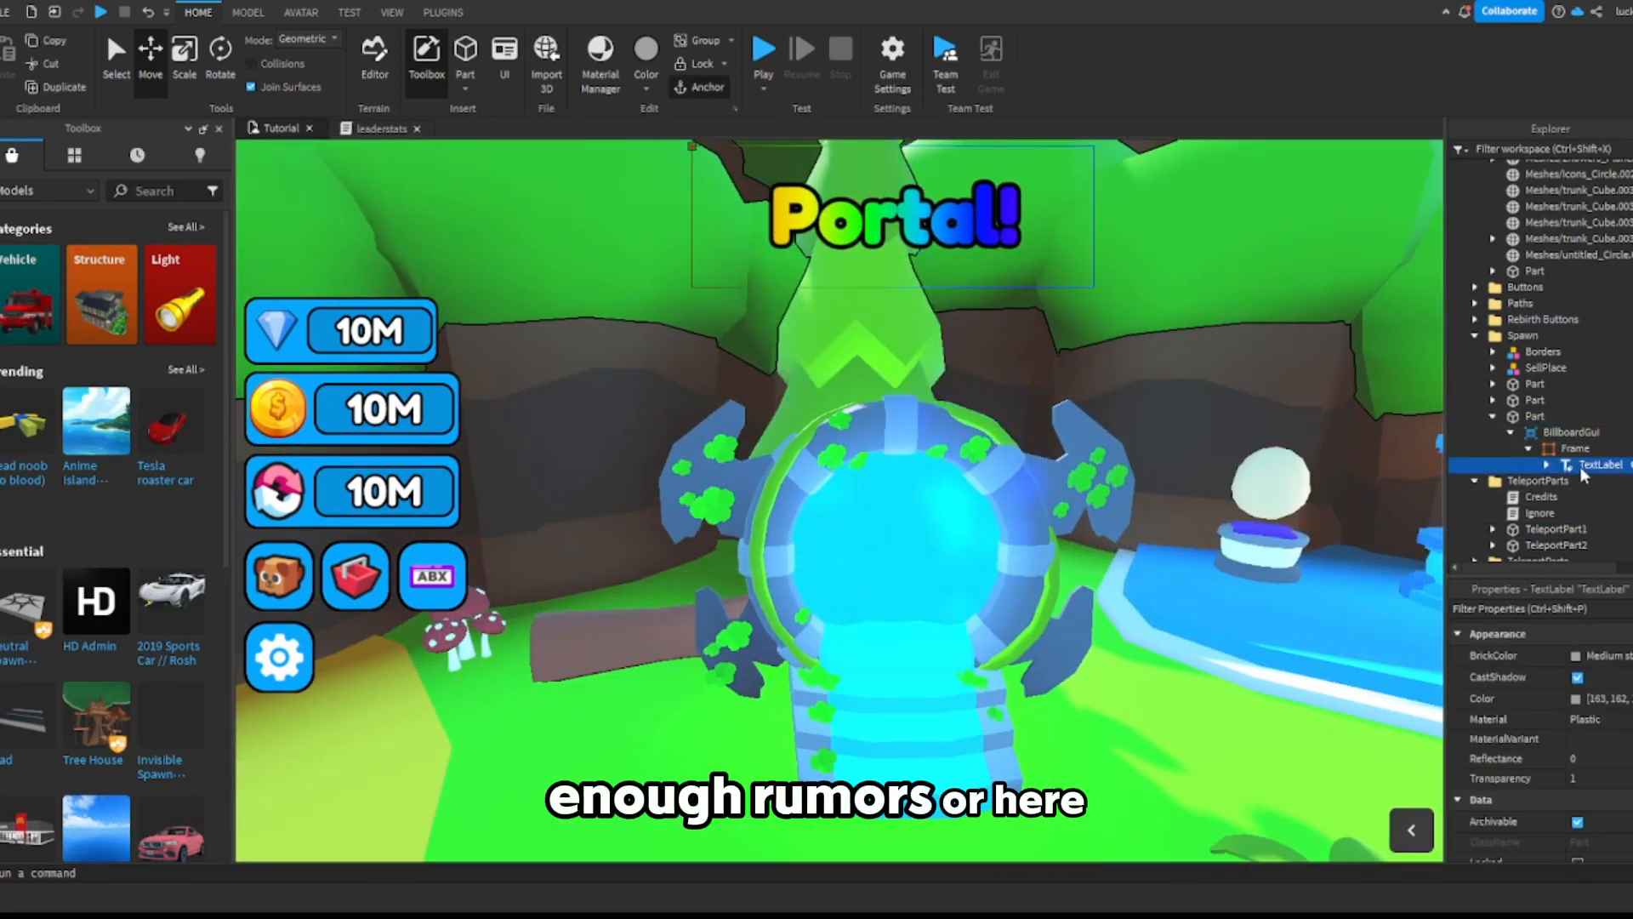
pyautogui.scroll(-10, 1599, 740)
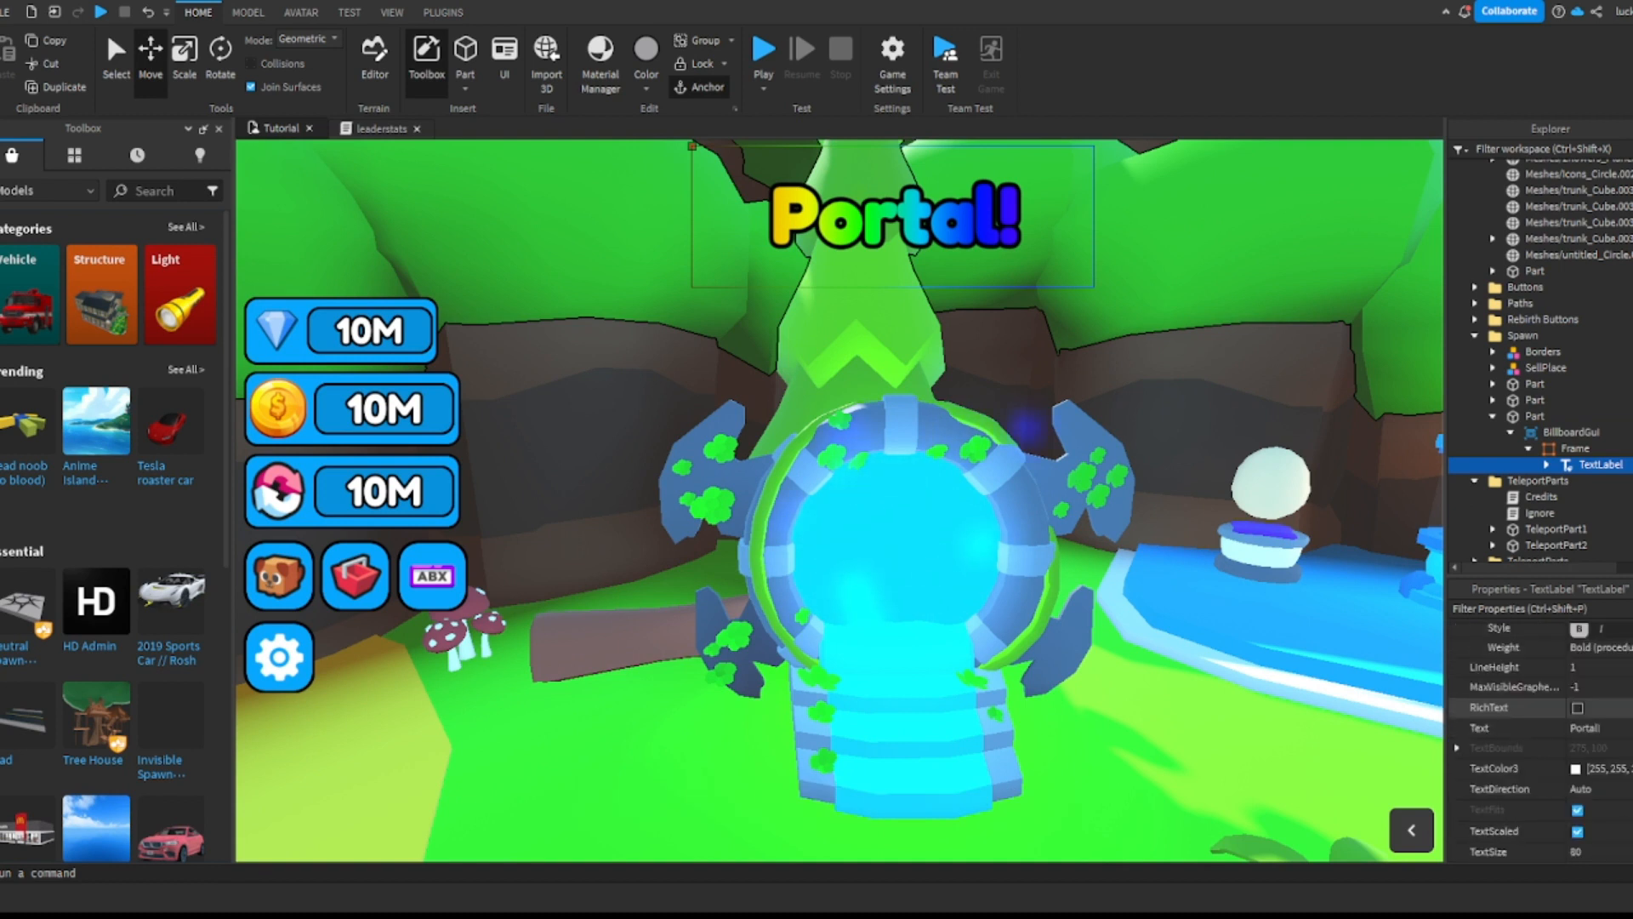
pyautogui.click(1617, 729)
pyautogui.press('BackSpace')
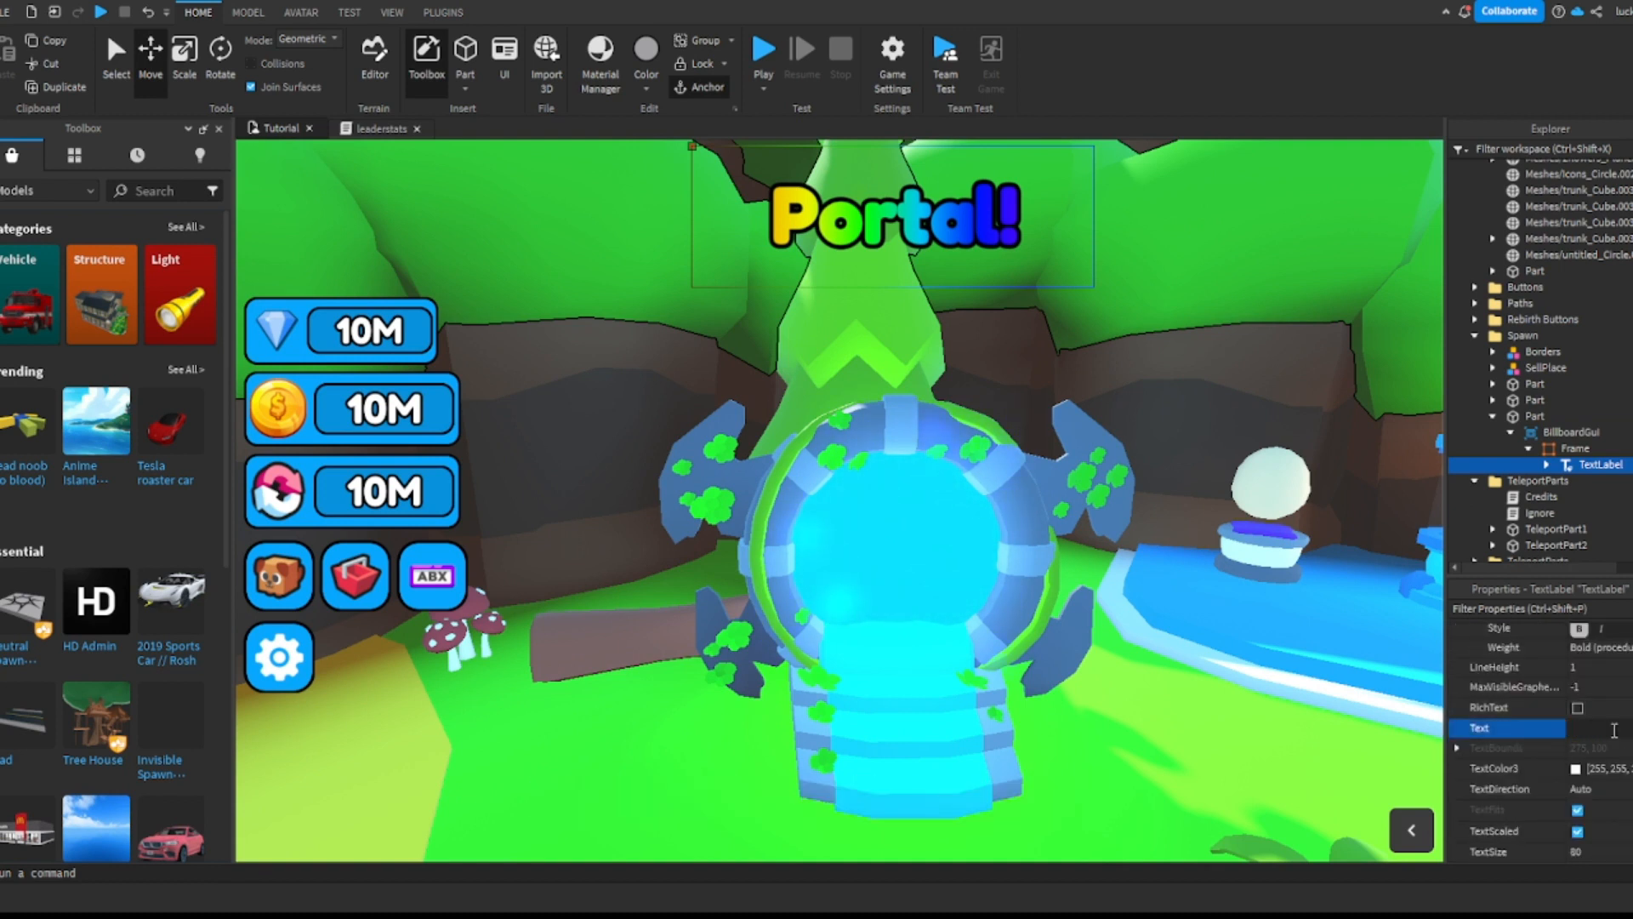
pyautogui.write('Cave (')
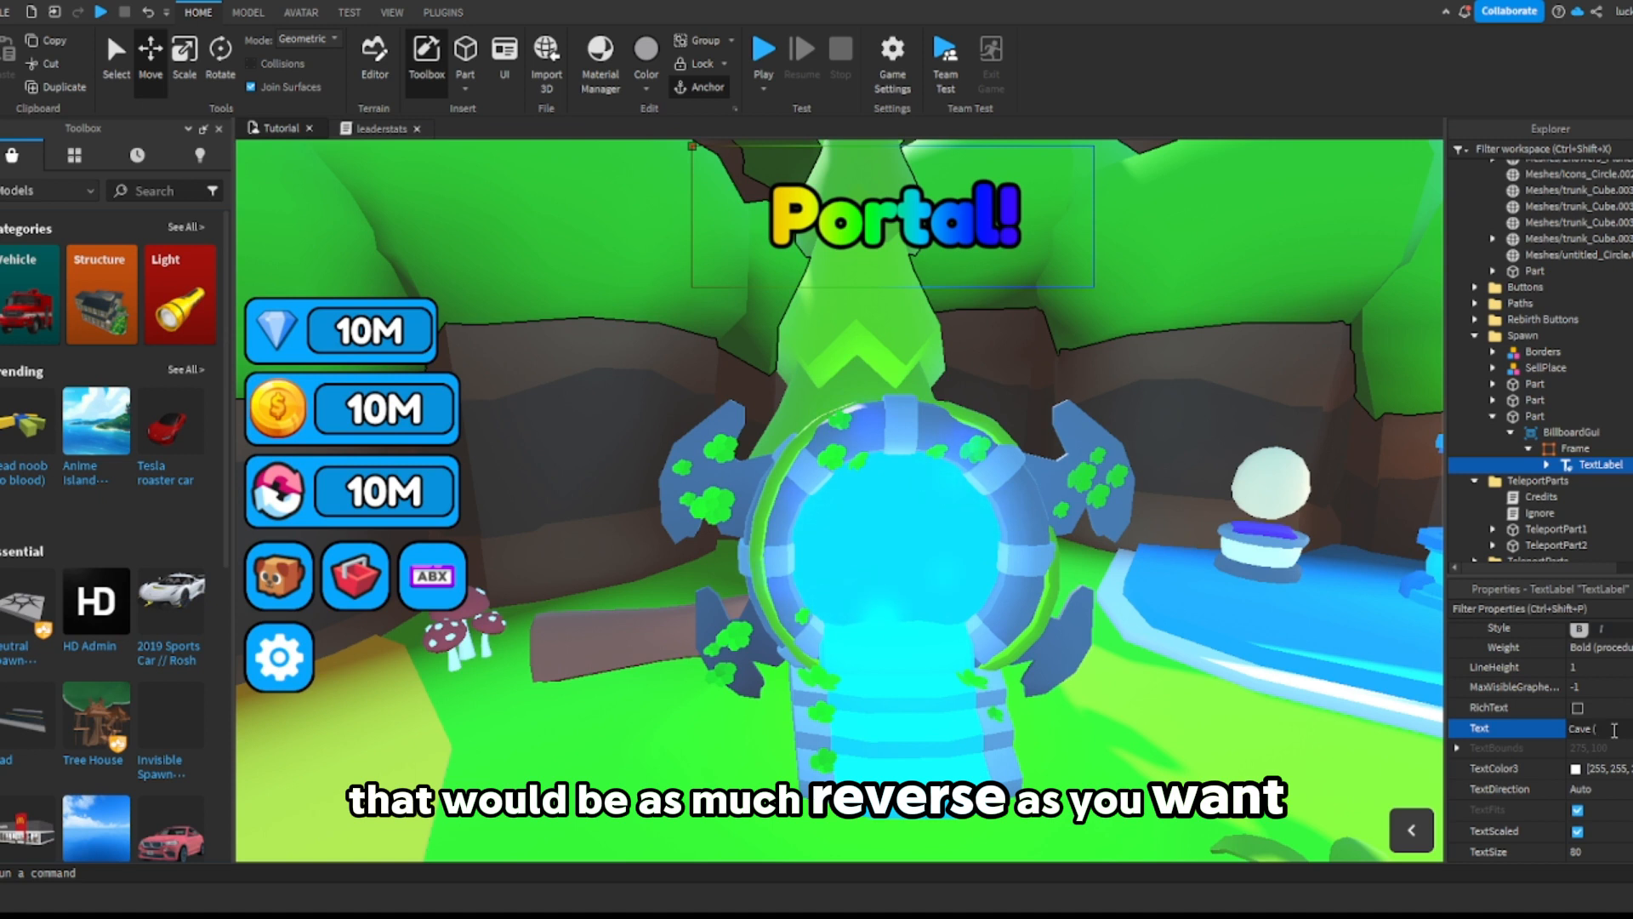
pyautogui.write('100')
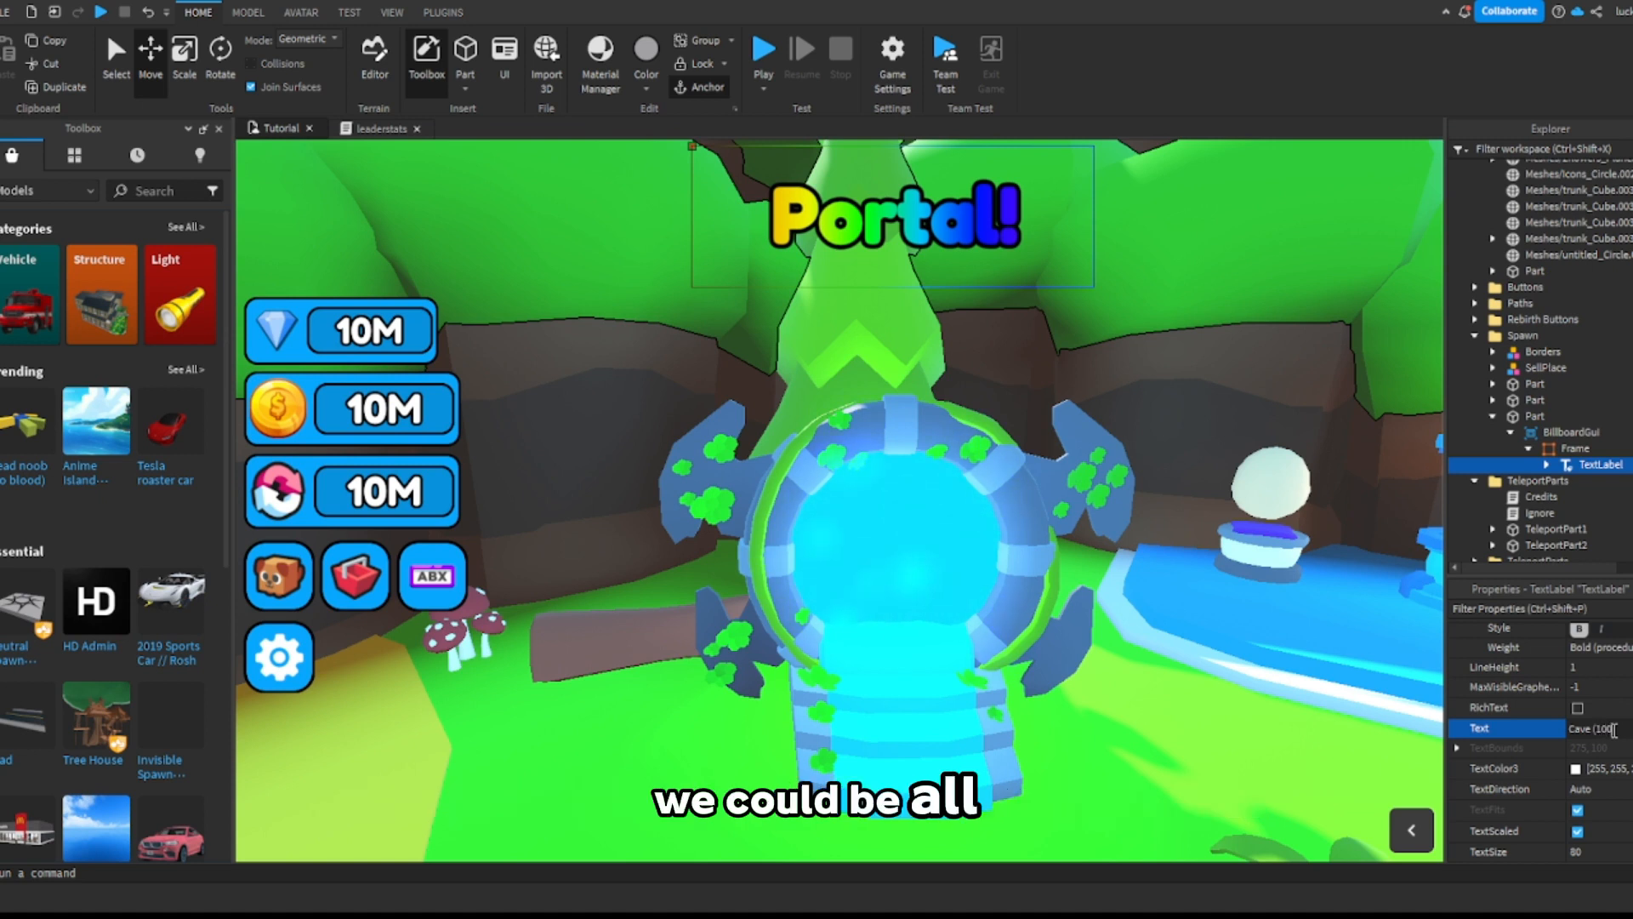
pyautogui.press('BackSpace')
pyautogui.press('BackSpace')
pyautogui.press('BackSpace')
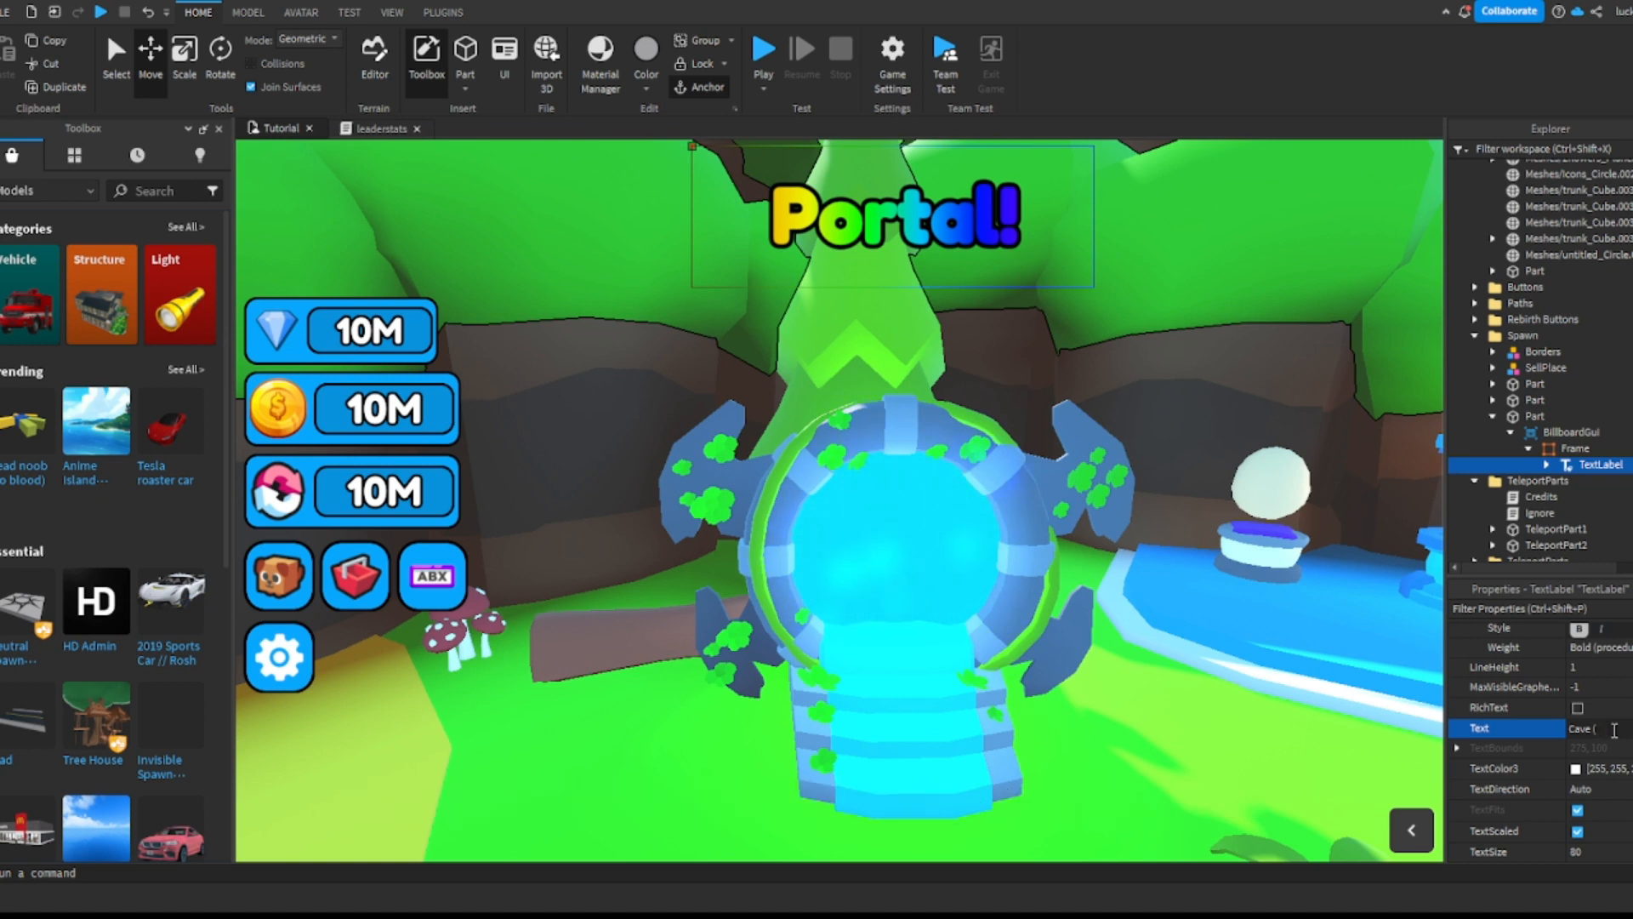
pyautogui.write('20 Rebir')
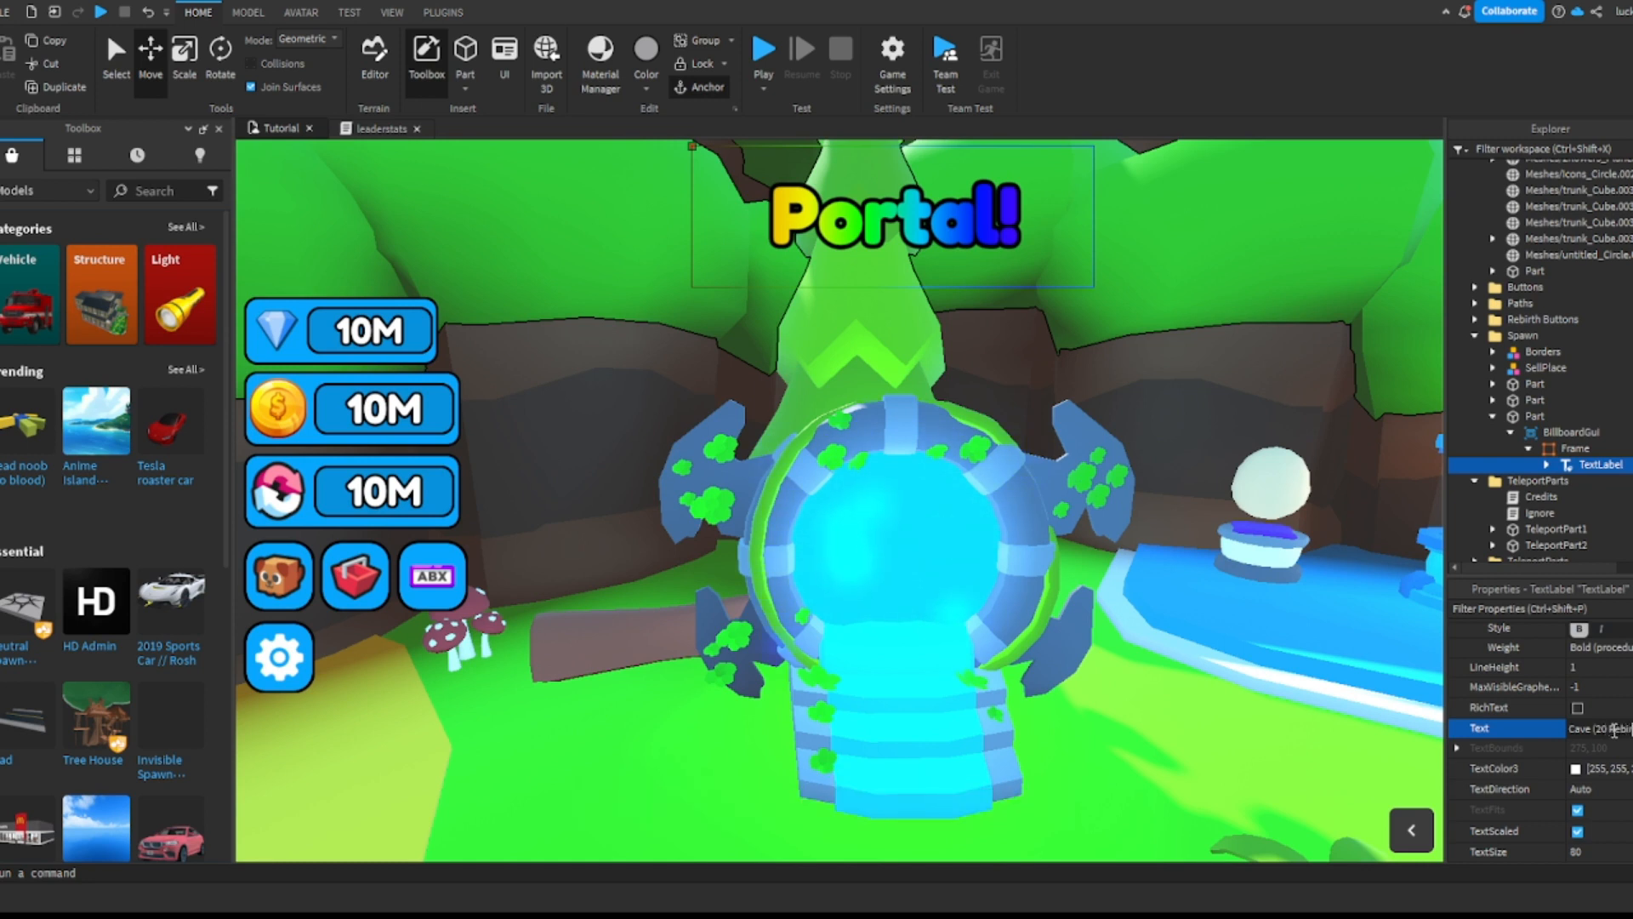
pyautogui.press('Return')
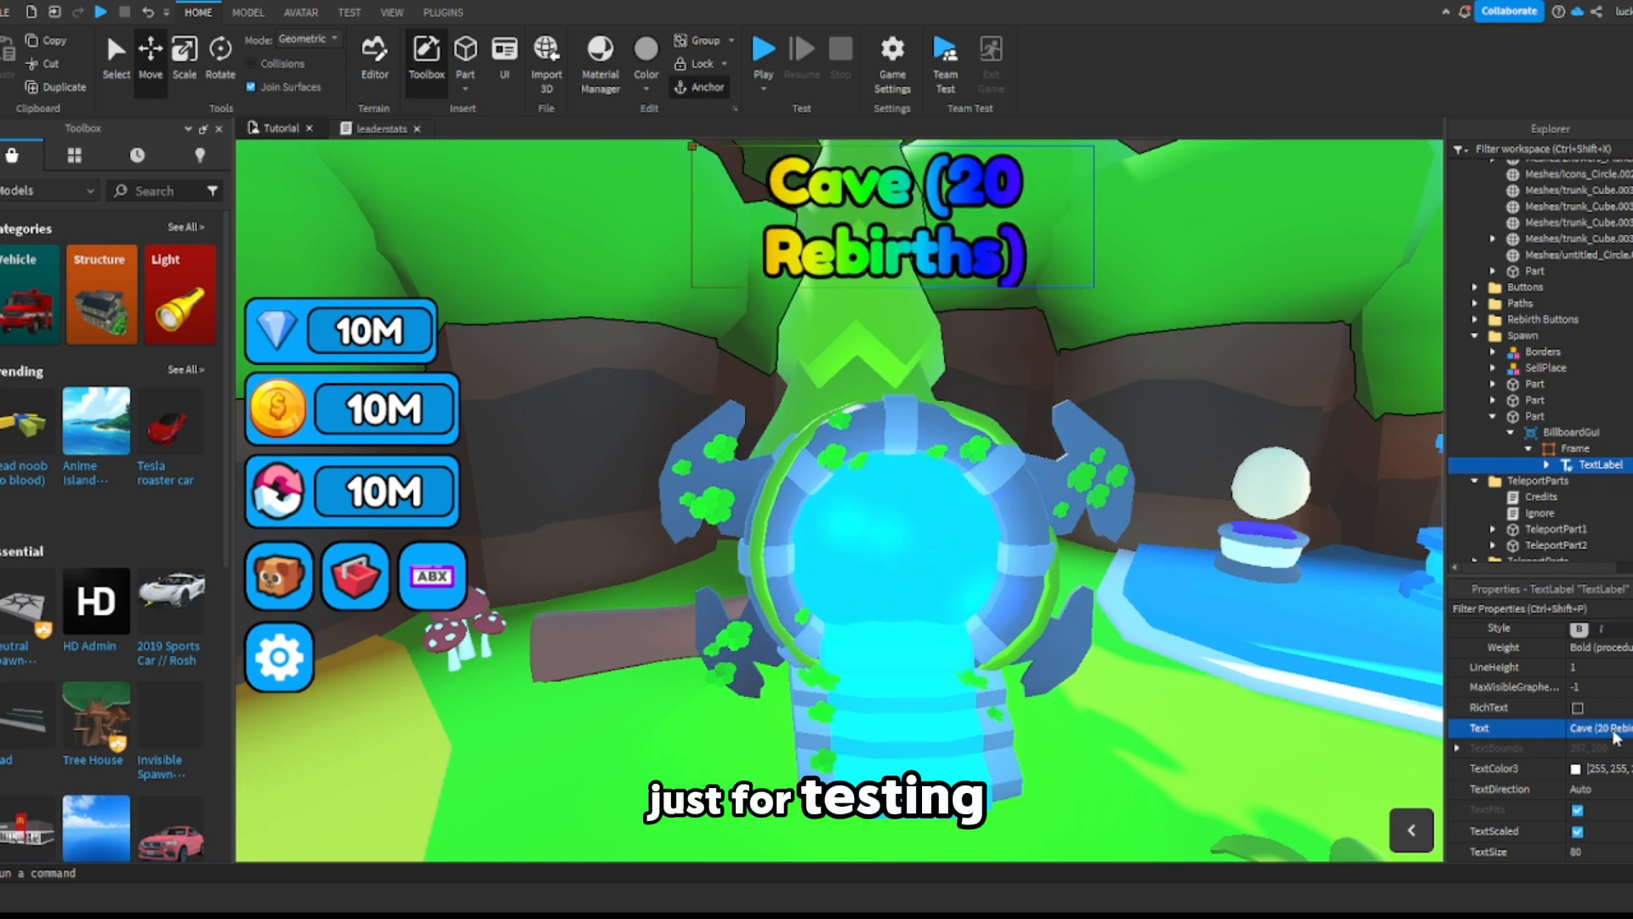
# Step: Lower the "Cave (20 Rebirths)" sign part so the text sits just above the portal
pyautogui.moveTo(1129, 441); pyautogui.dragTo(1085, 400, button='right')
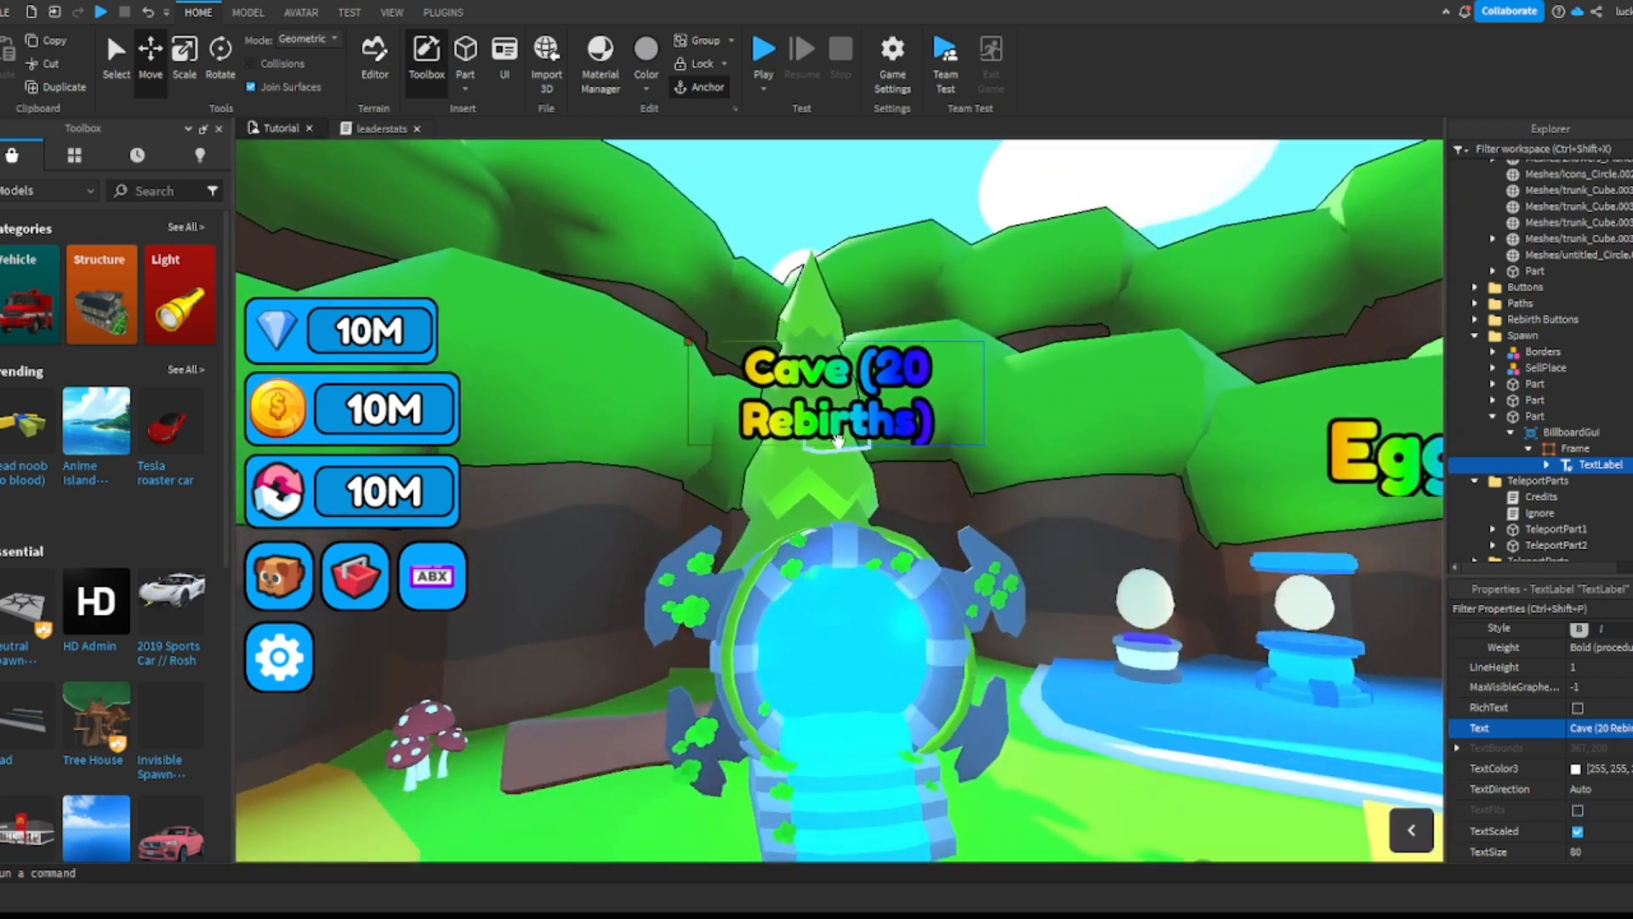
pyautogui.click(832, 527)
pyautogui.moveTo(832, 528); pyautogui.dragTo(832, 555)
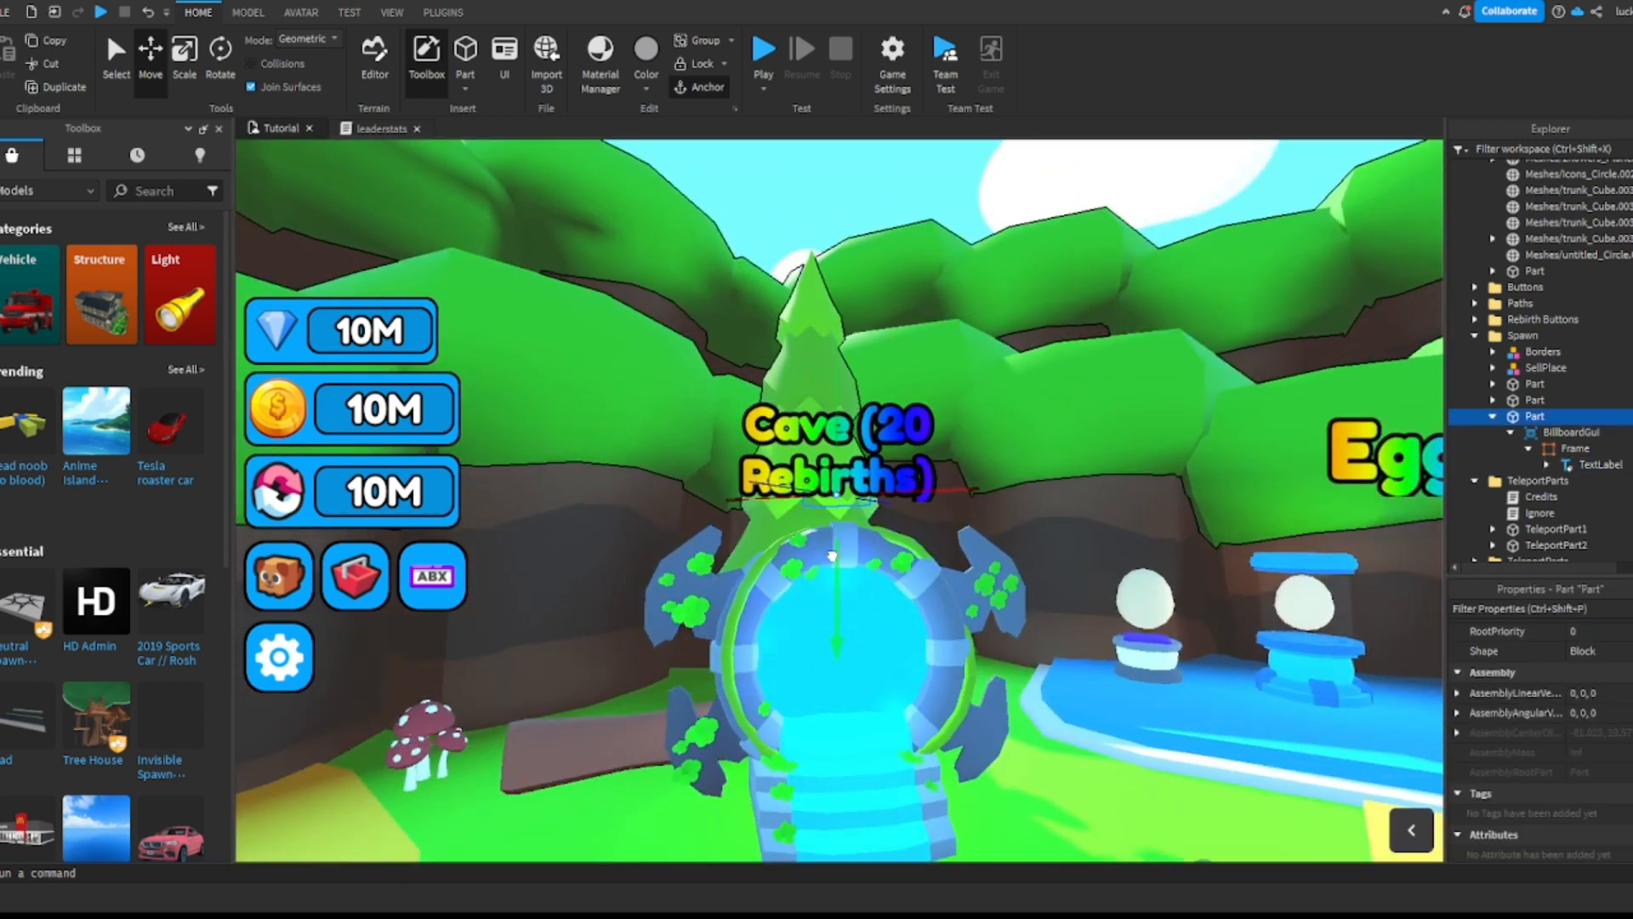
pyautogui.click(1131, 196)
pyautogui.press('s')
pyautogui.moveTo(1130, 197); pyautogui.dragTo(1131, 197, button='right')
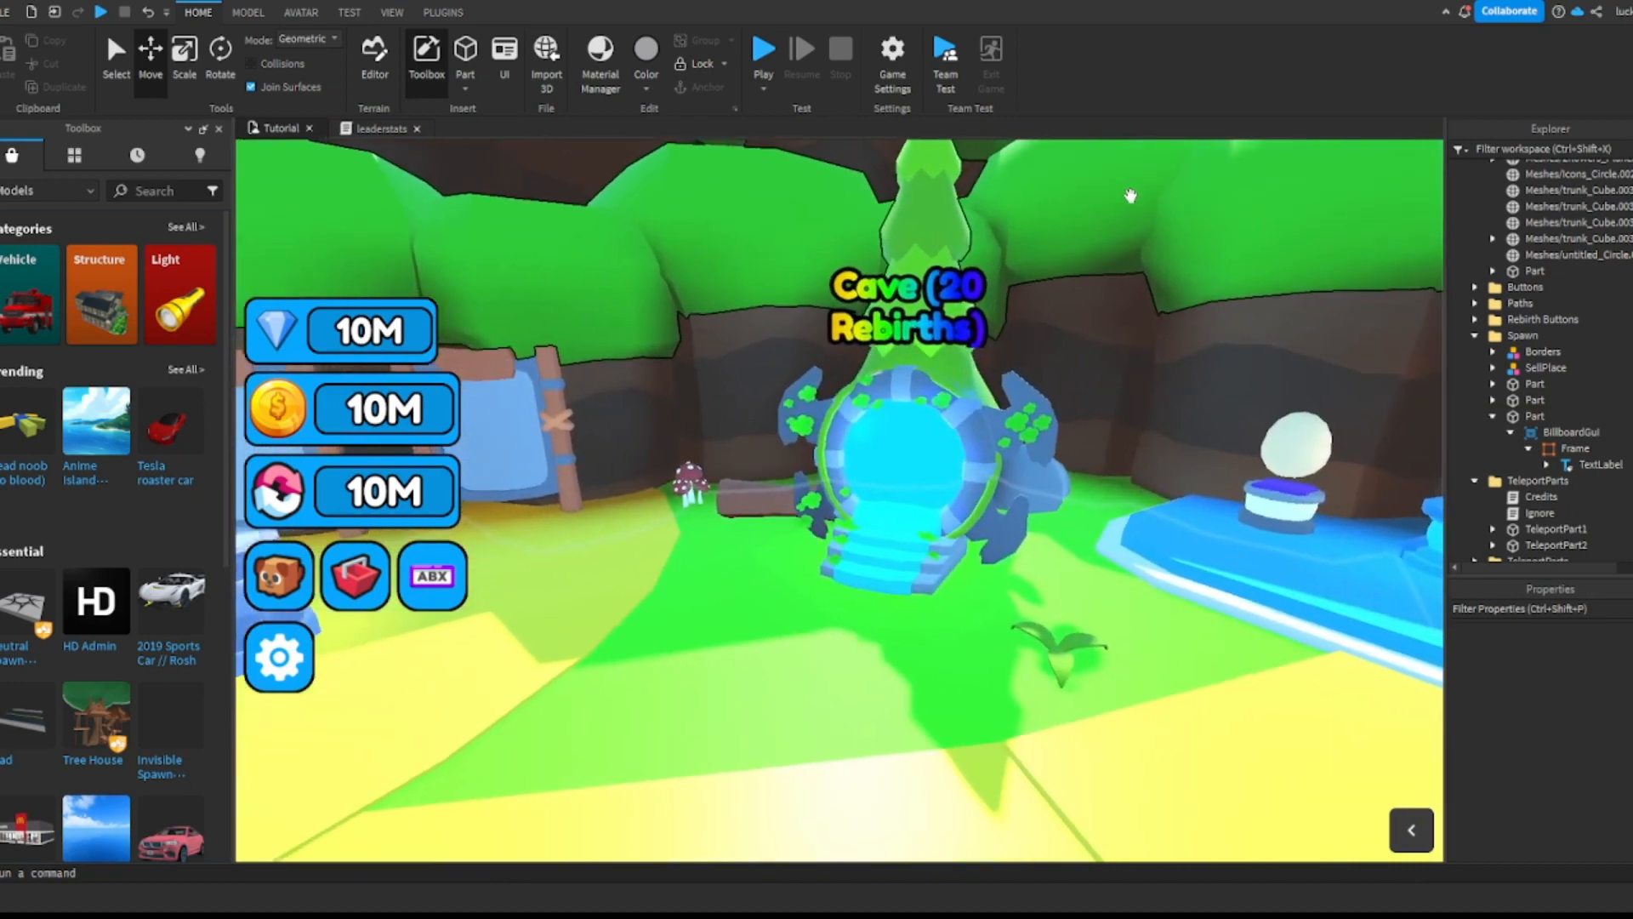
# Step: Delete the Credits script from the TeleportParts folder
pyautogui.press('w')
pyautogui.press('d')
pyautogui.click(871, 423)
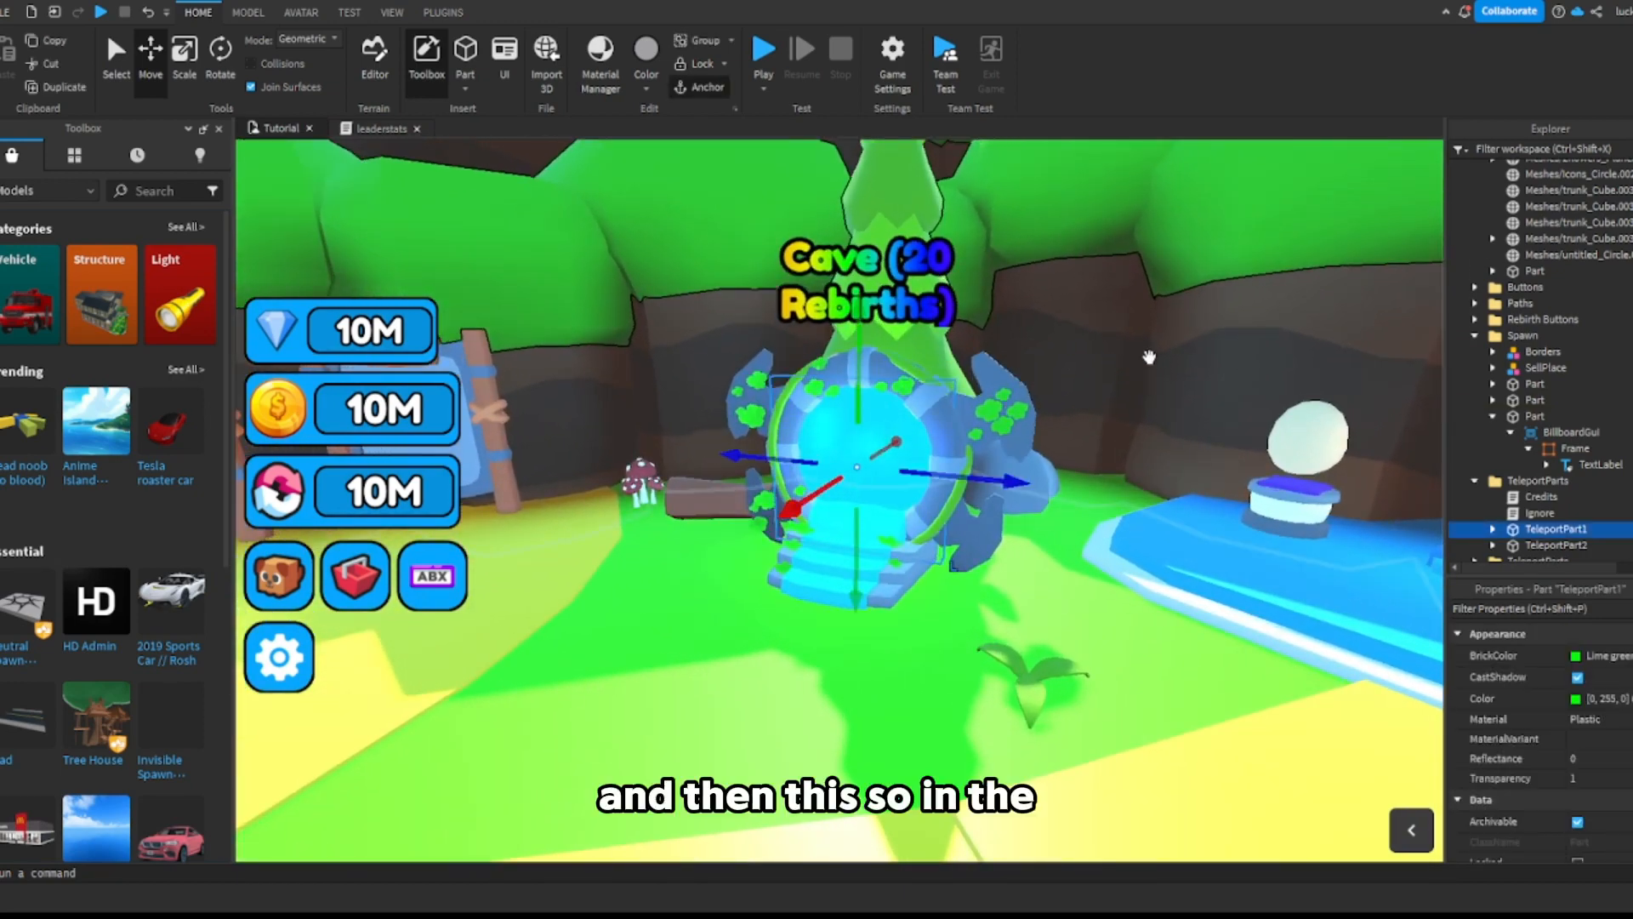
pyautogui.moveTo(870, 423); pyautogui.dragTo(871, 423, button='right')
pyautogui.press('w')
pyautogui.press('f')
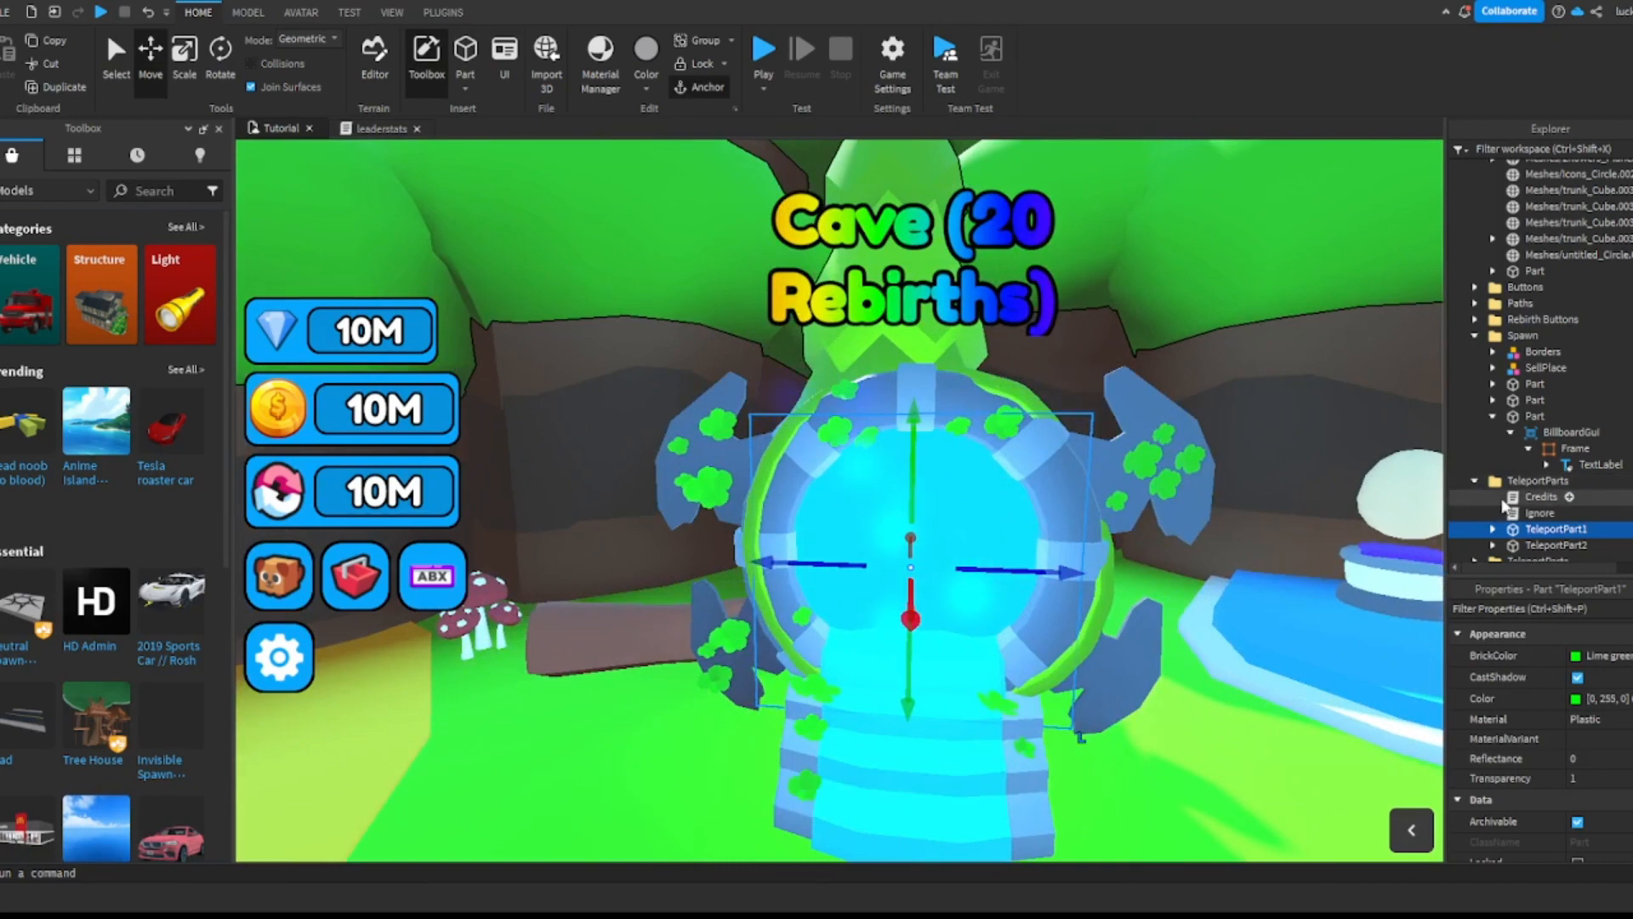
pyautogui.click(1514, 497)
pyautogui.press('Delete')
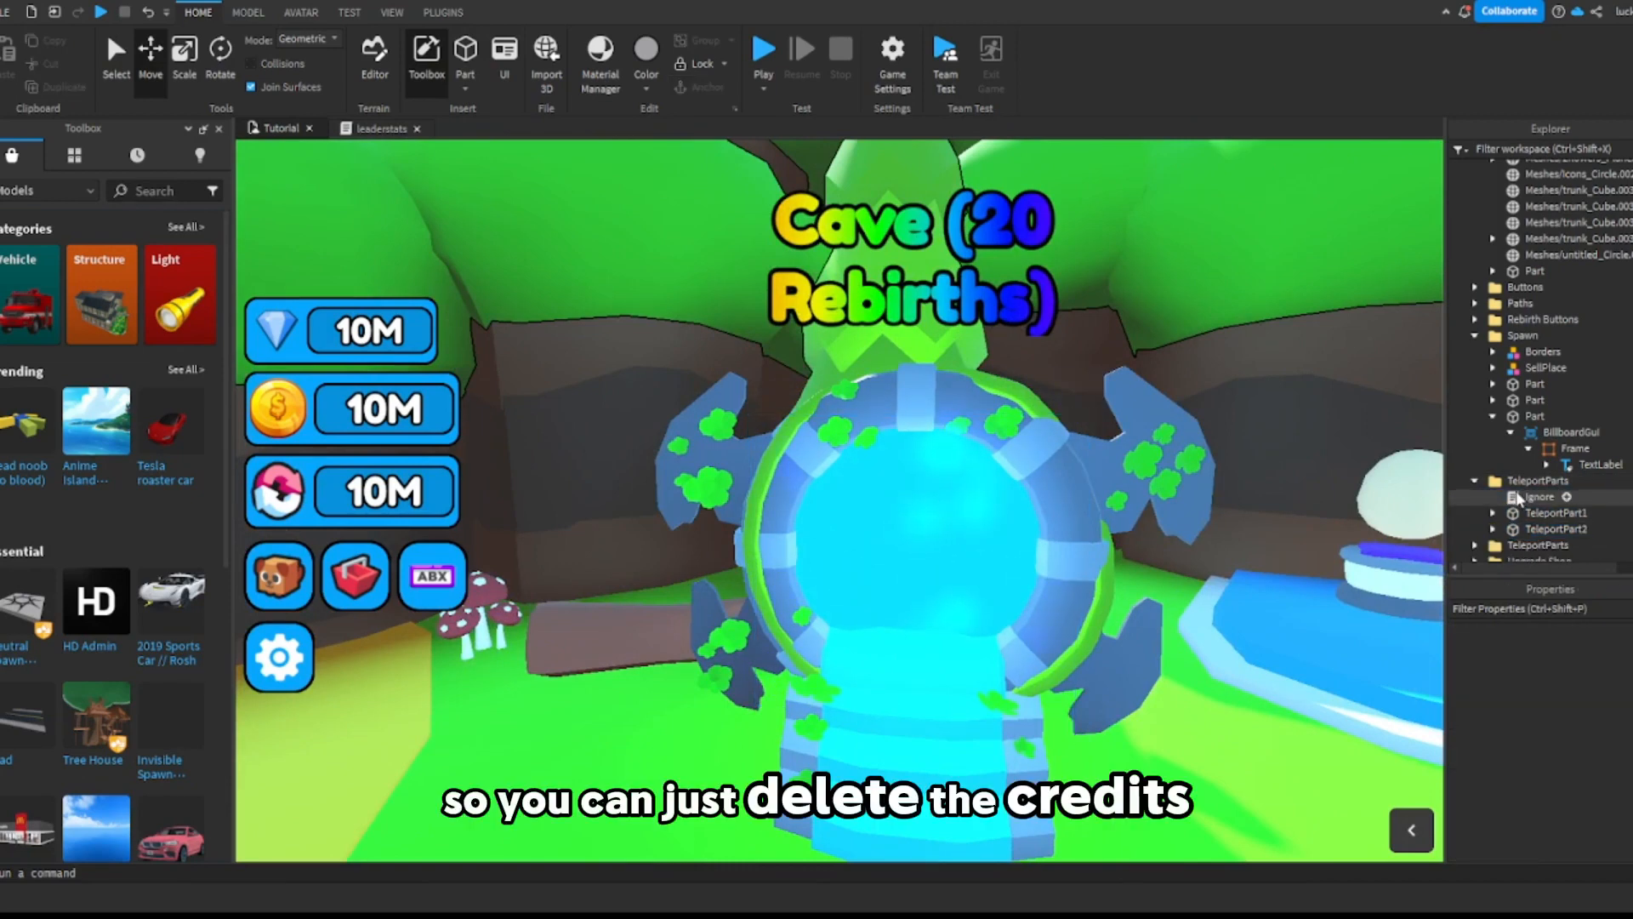
pyautogui.doubleClick(1518, 498)
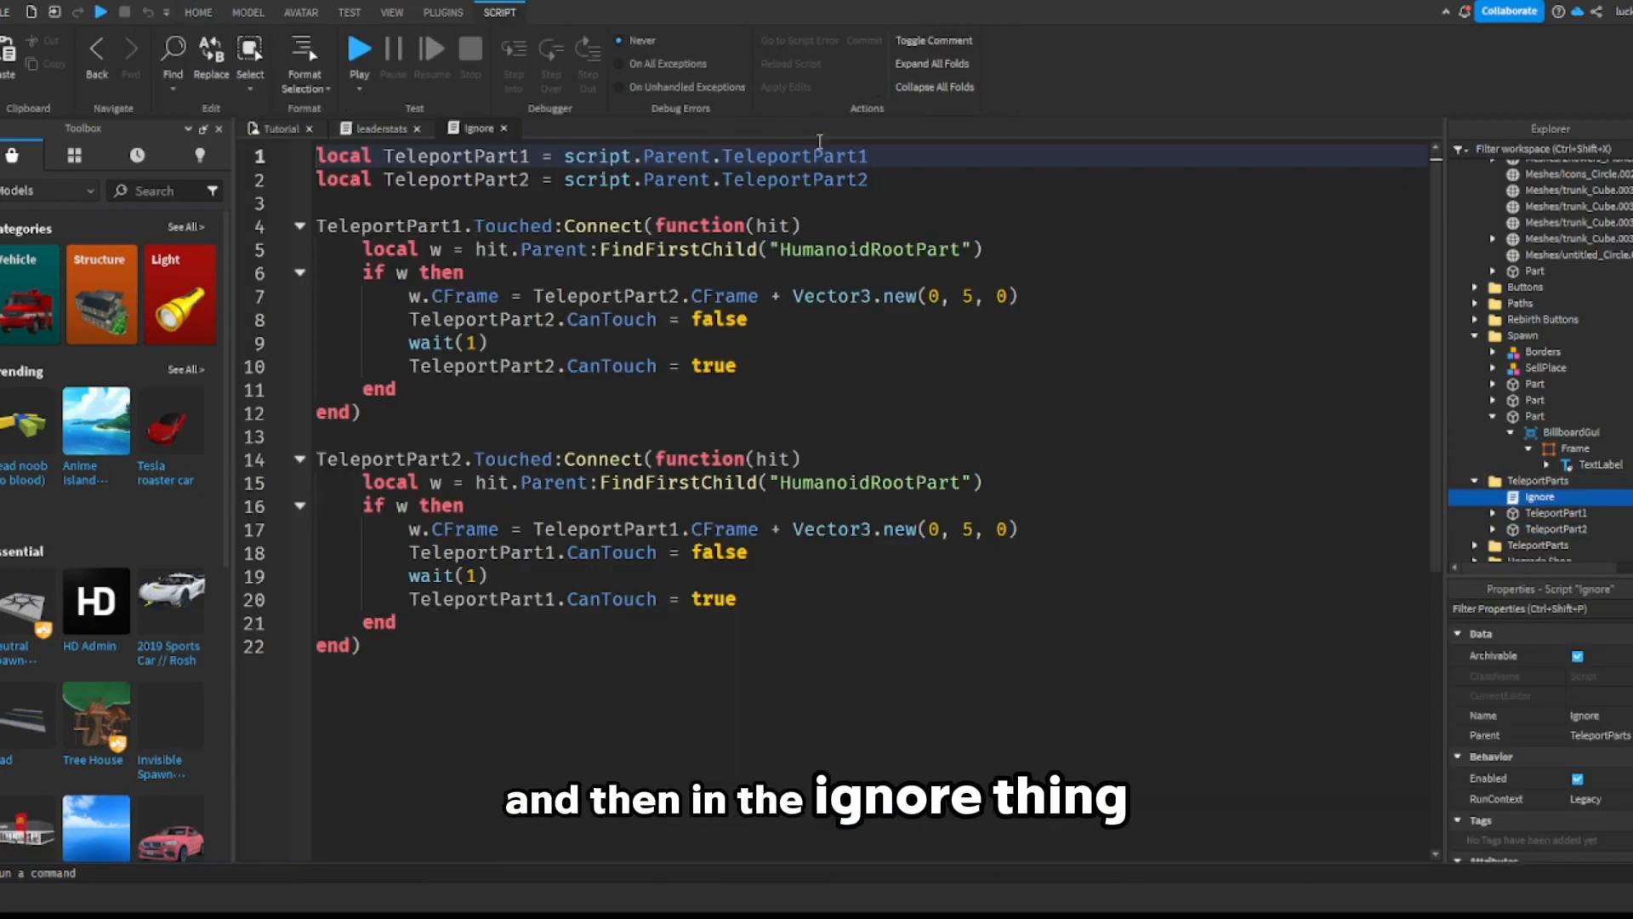
pyautogui.click(885, 179)
pyautogui.click(364, 272)
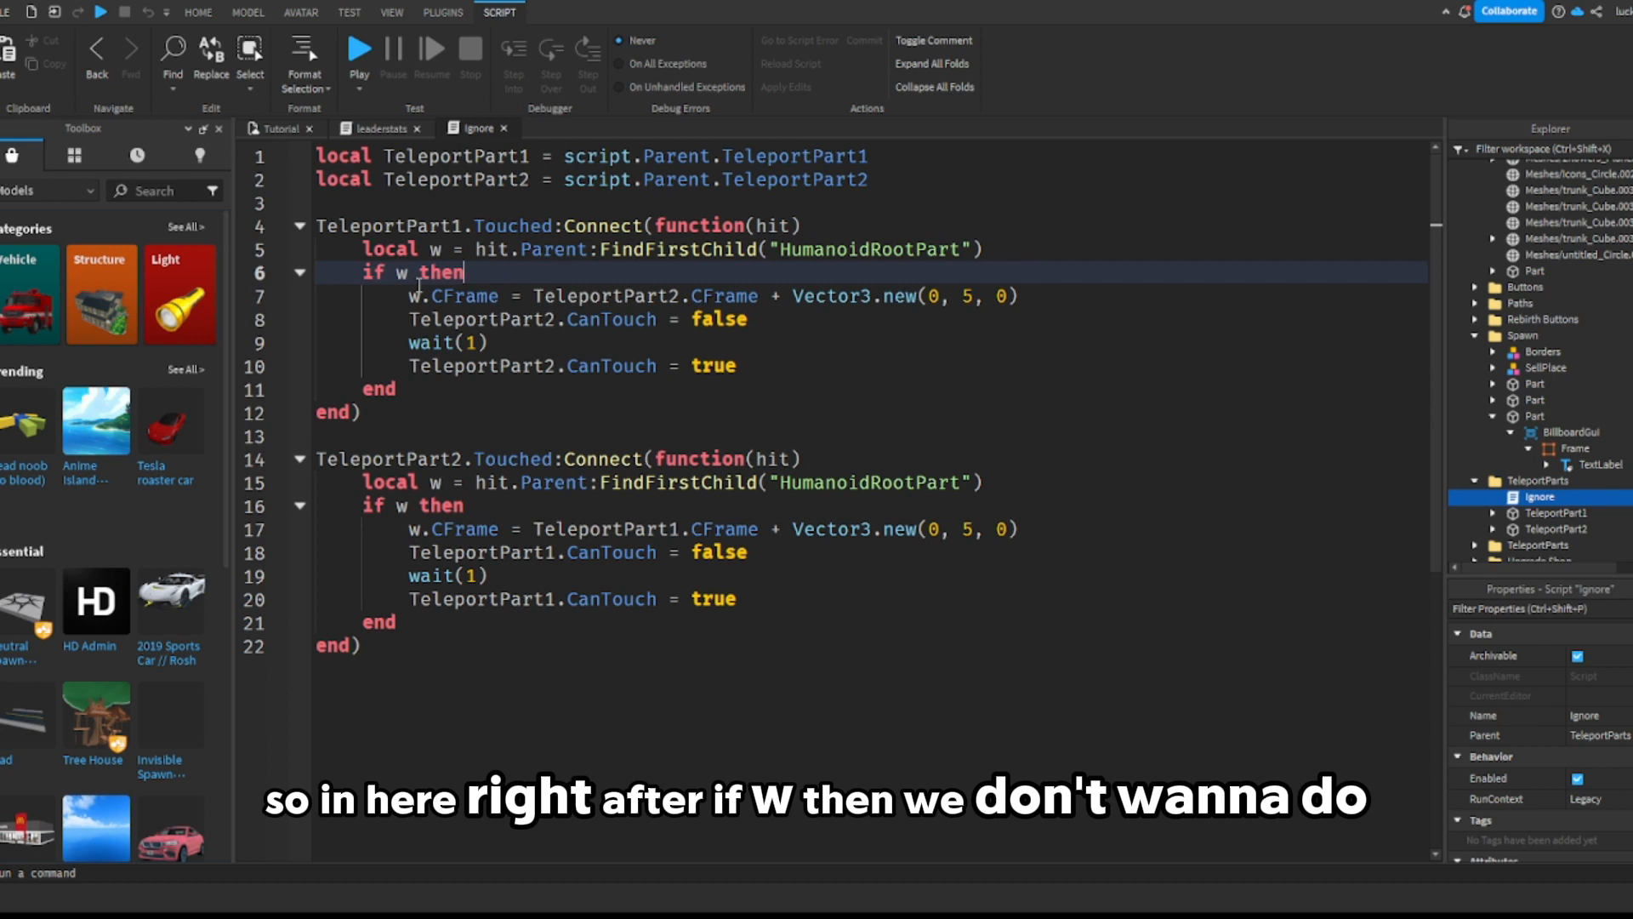
pyautogui.press('Return')
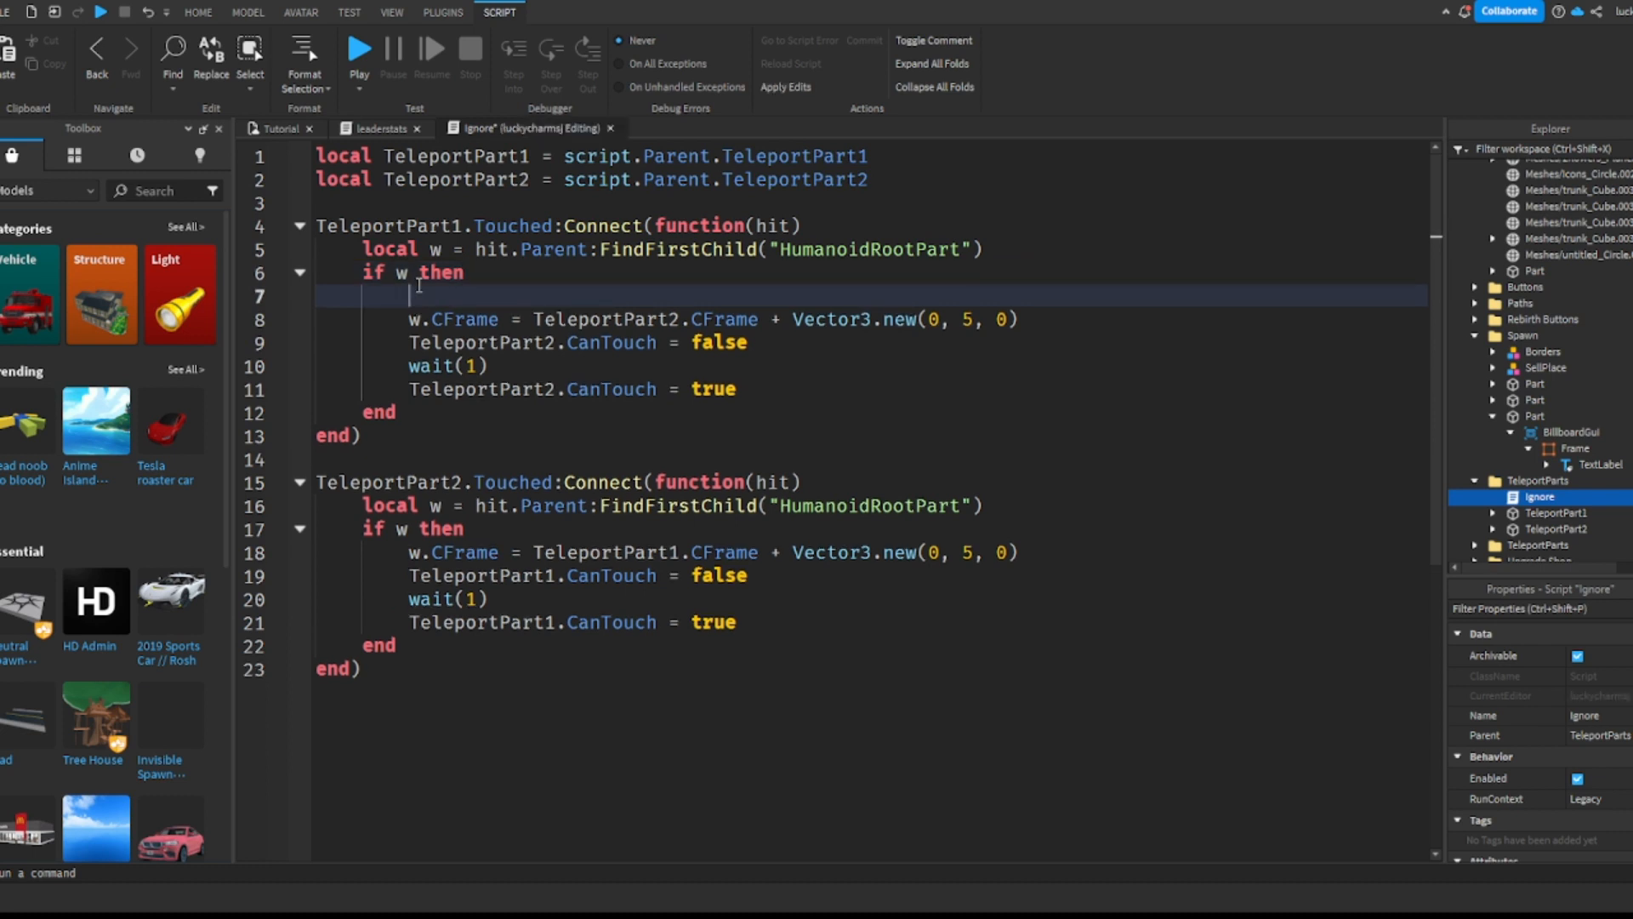
pyautogui.hotkey('ctrl', 'z')
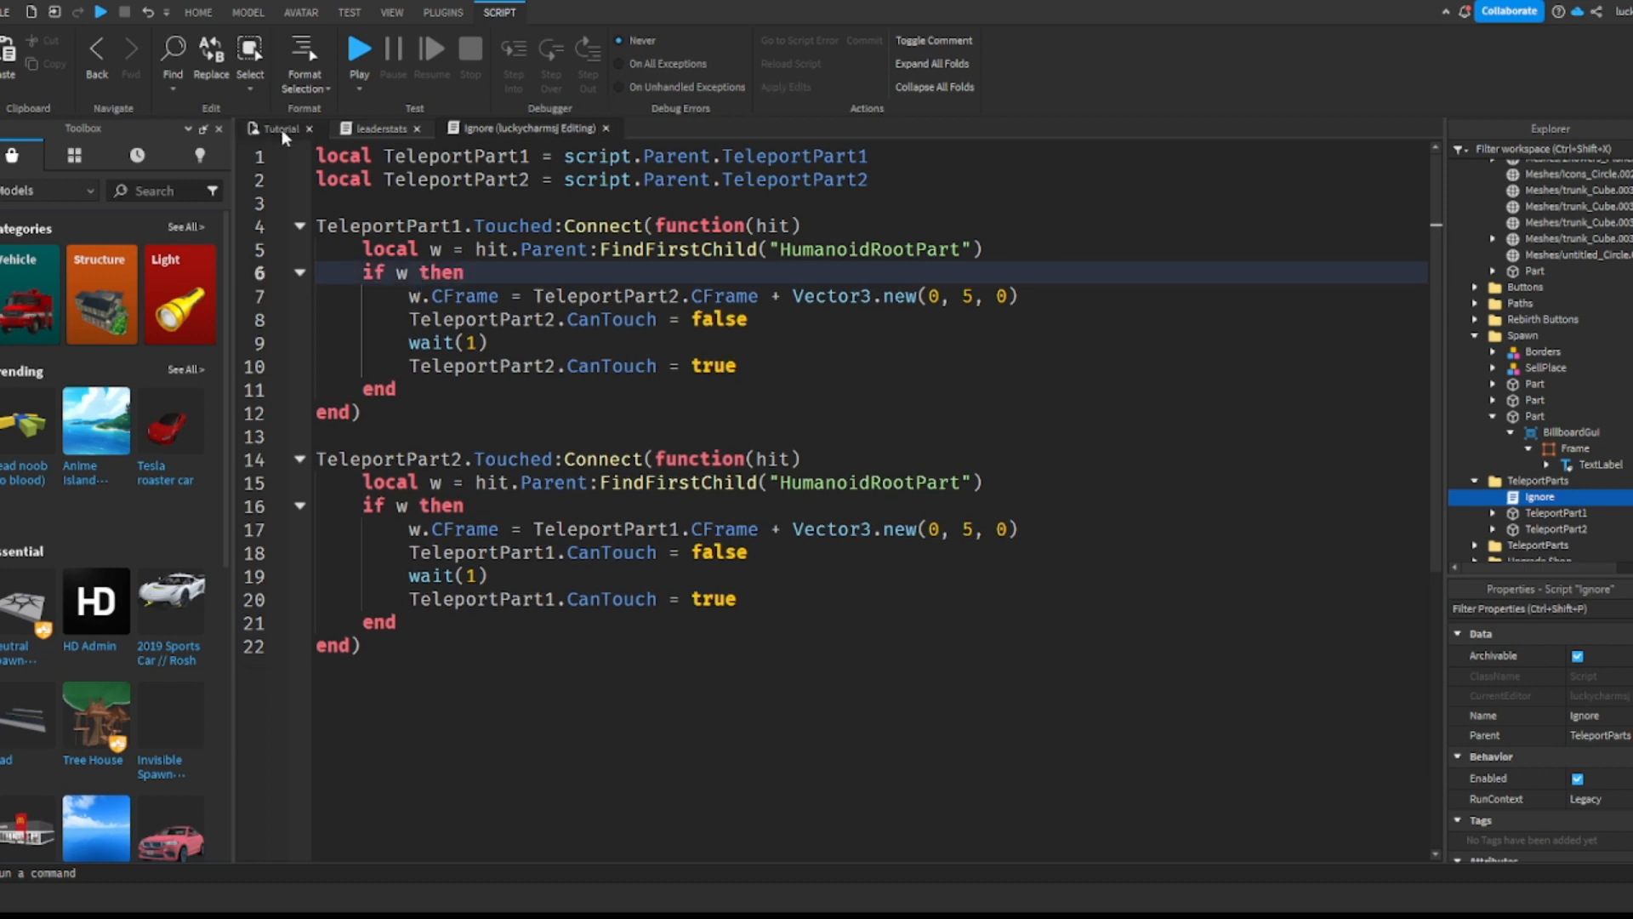
pyautogui.click(606, 128)
pyautogui.click(277, 129)
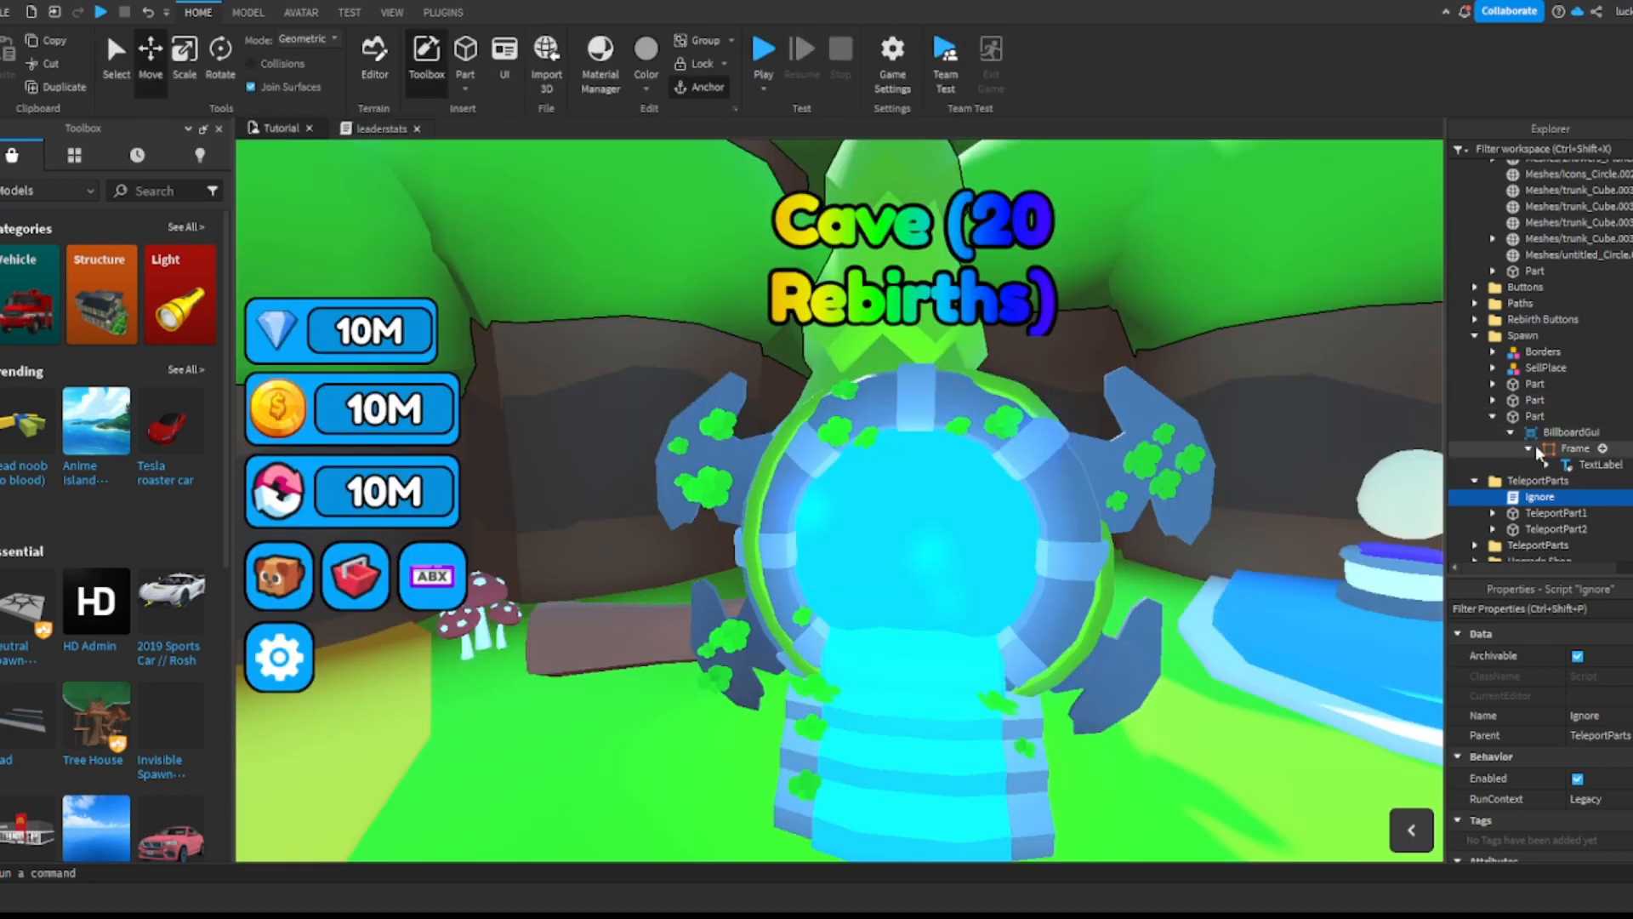
# Step: Add a LocalScript to the TeleportParts folder and copy all the code from the Ignore script
pyautogui.click(1583, 481)
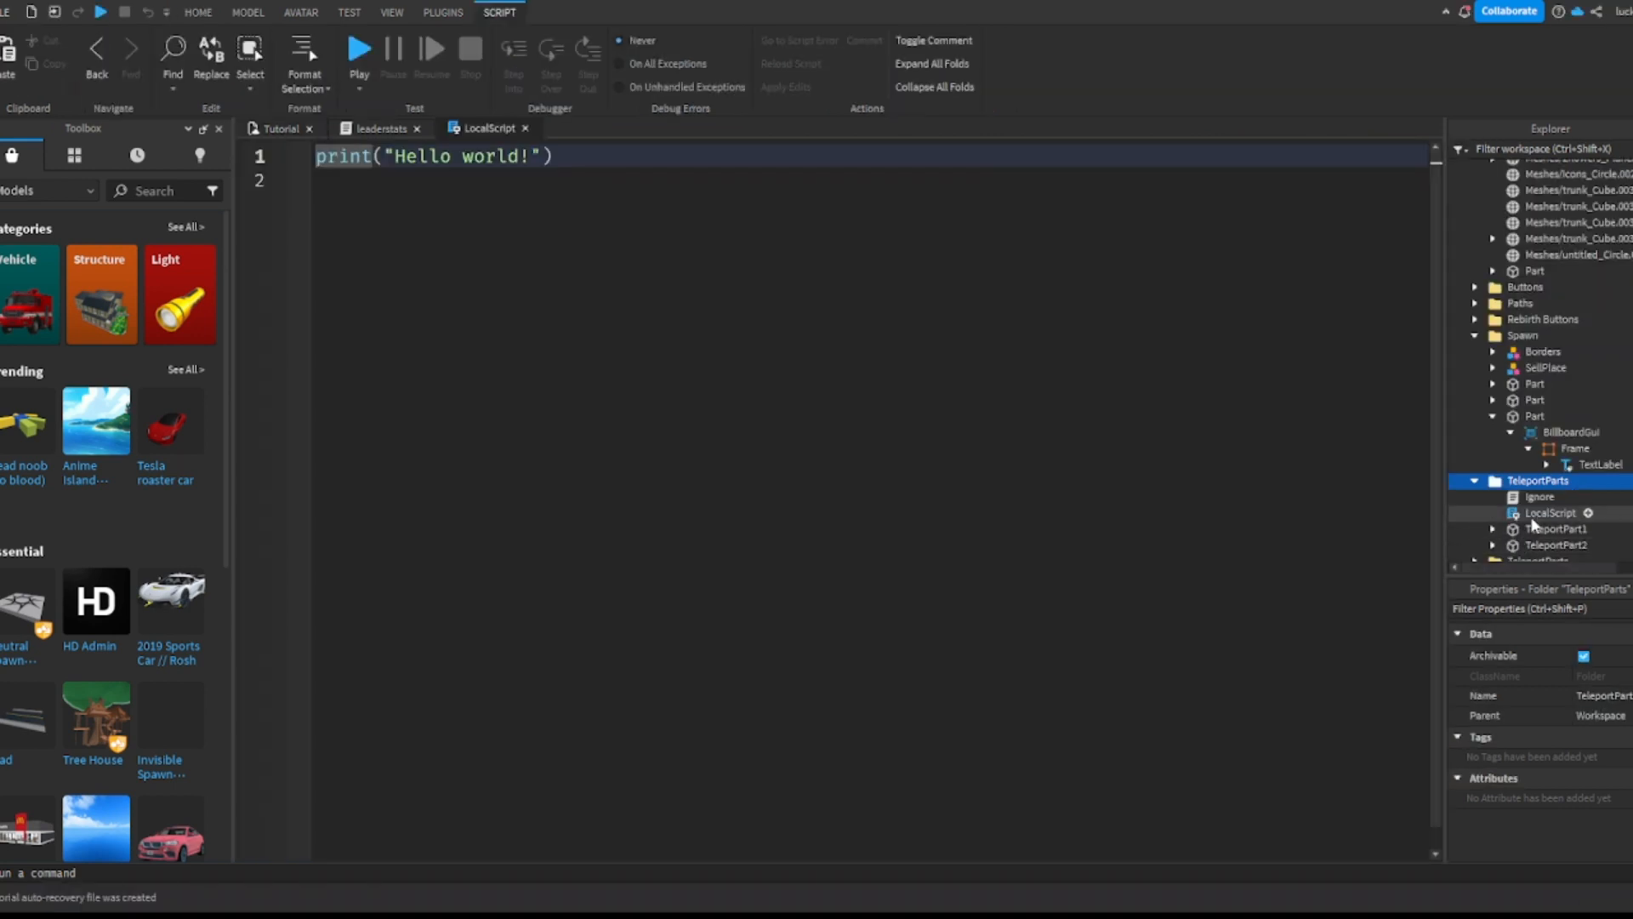
pyautogui.click(1504, 502)
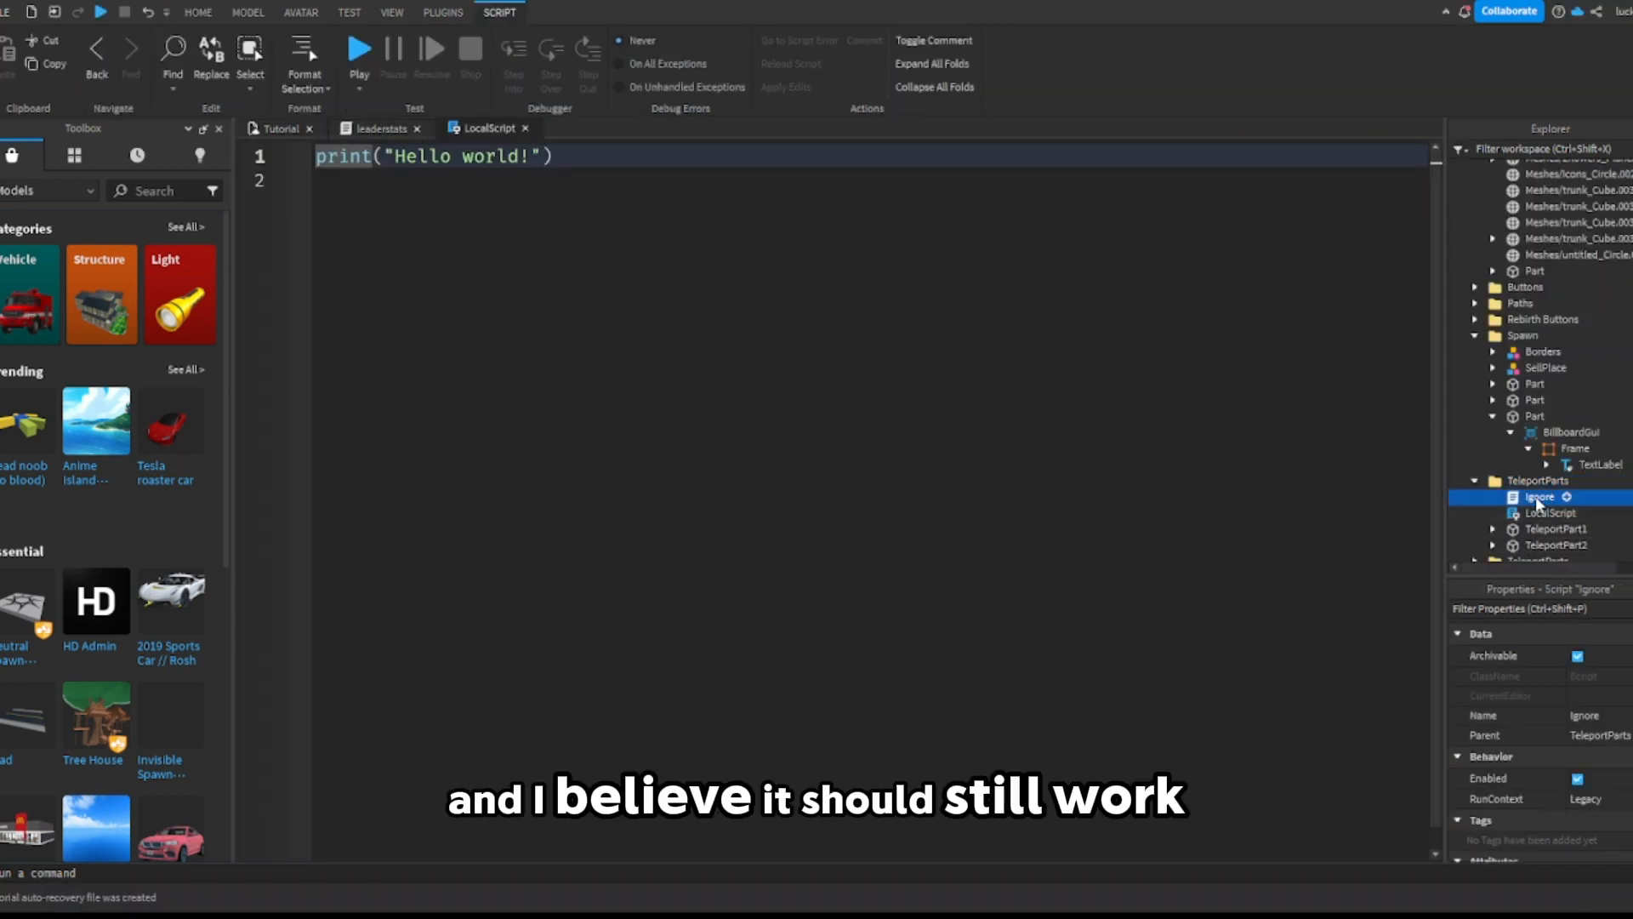
pyautogui.doubleClick(1539, 500)
pyautogui.moveTo(719, 644); pyautogui.dragTo(261, 136)
pyautogui.hotkey('ctrl', 'c')
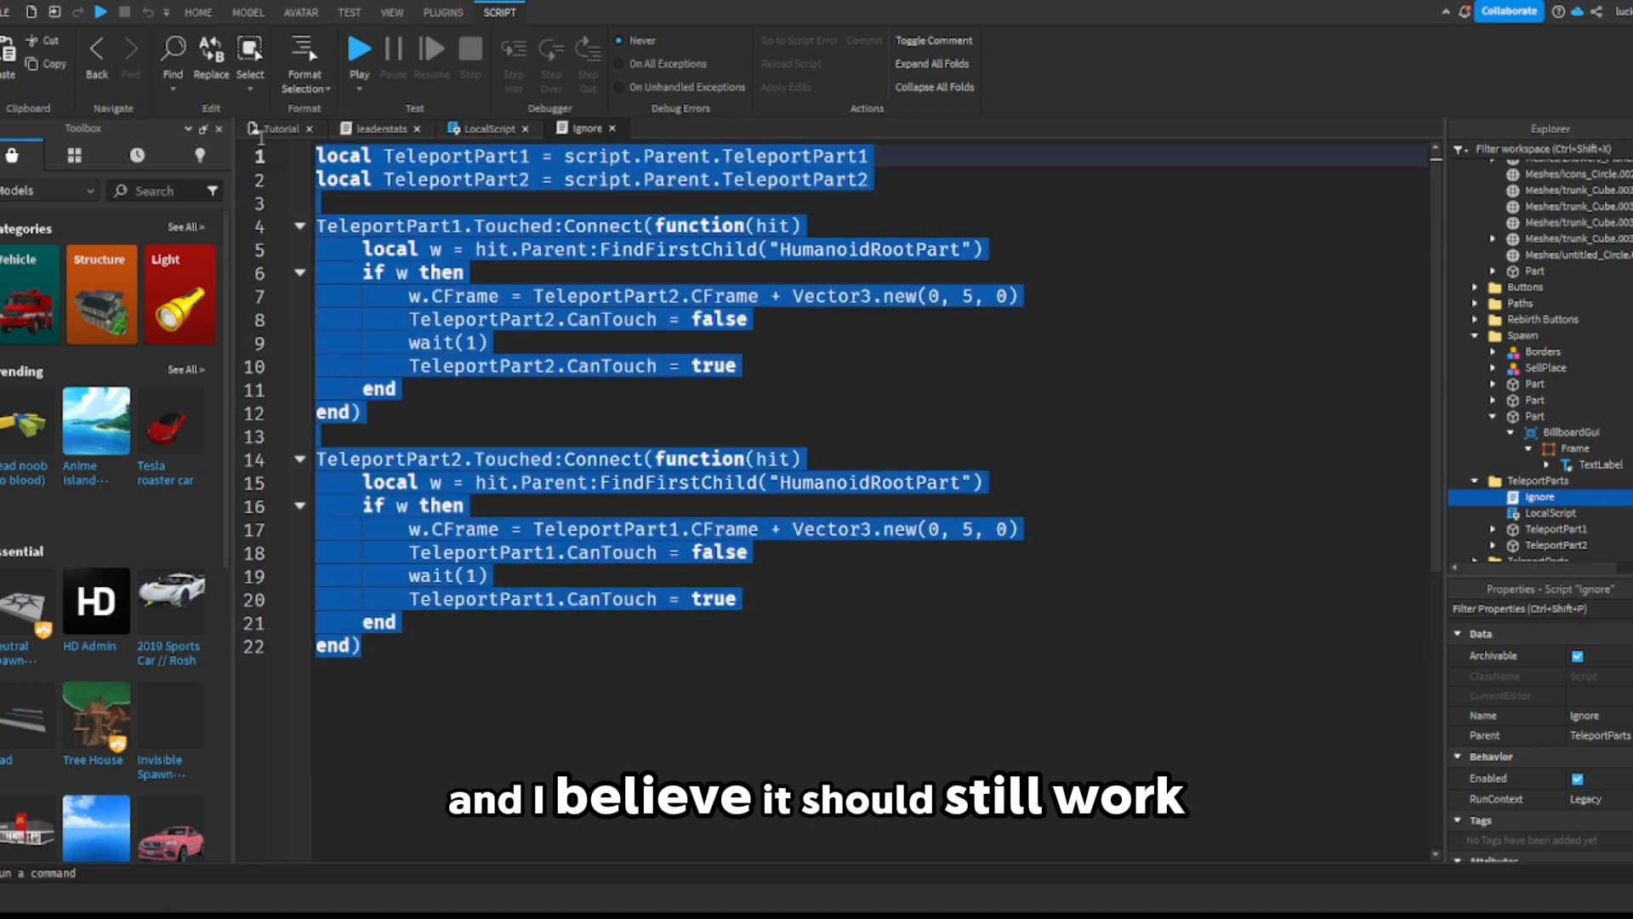
pyautogui.click(613, 129)
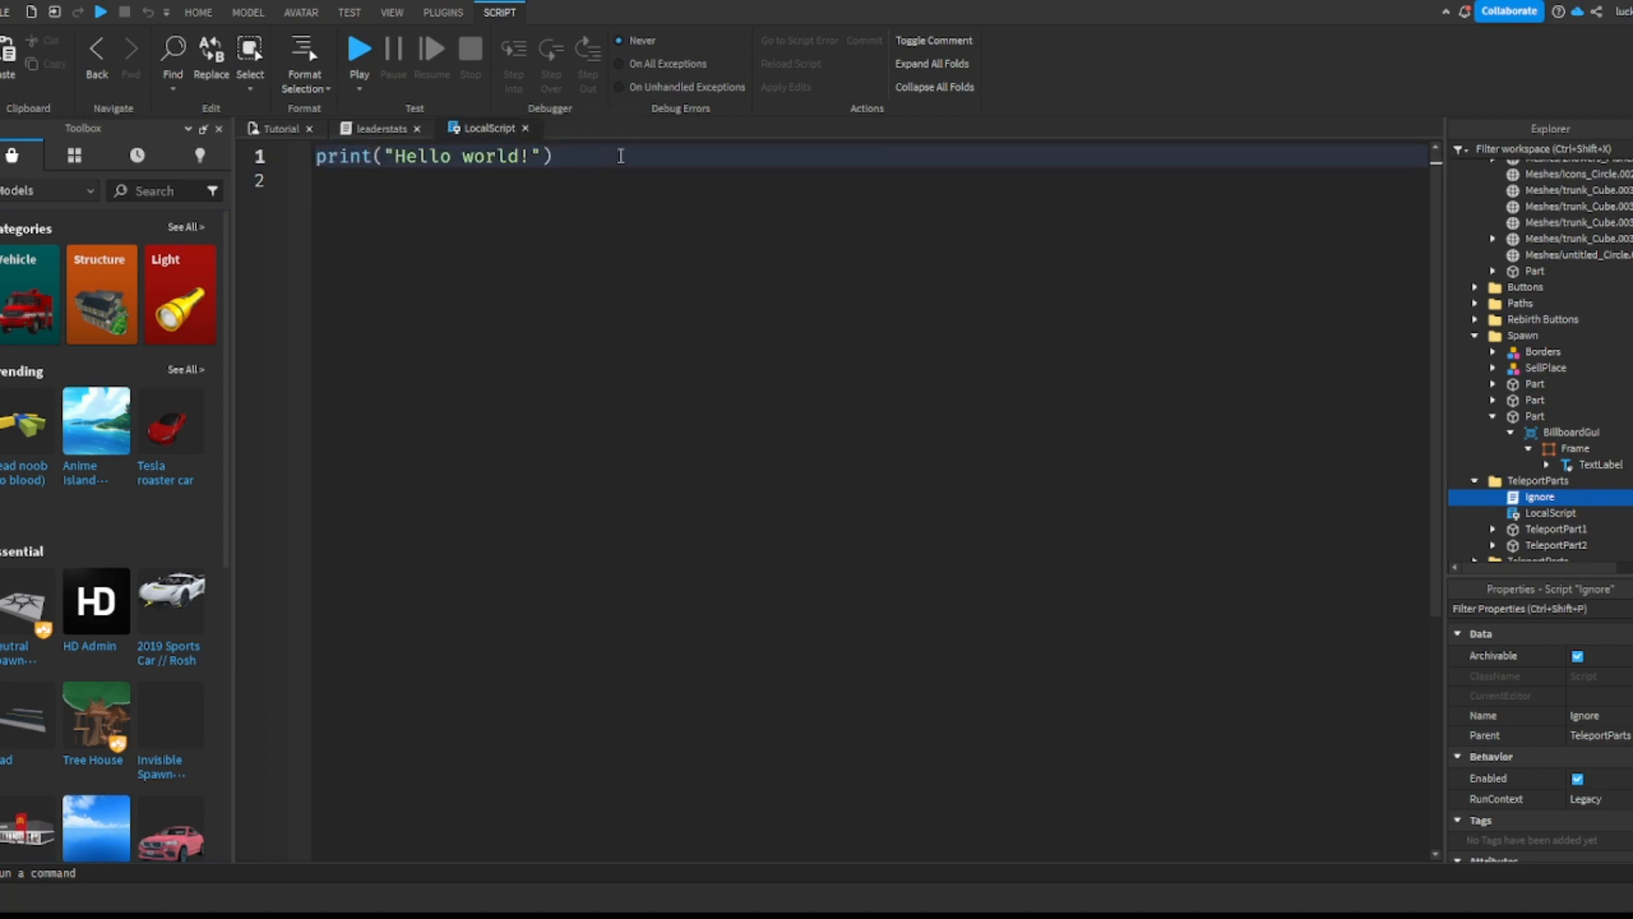
# Step: Replace the LocalScript's default print line with the copied teleport code and delete the Ignore script
pyautogui.moveTo(621, 156); pyautogui.dragTo(283, 145)
pyautogui.press('BackSpace')
pyautogui.hotkey('ctrl', 'v')
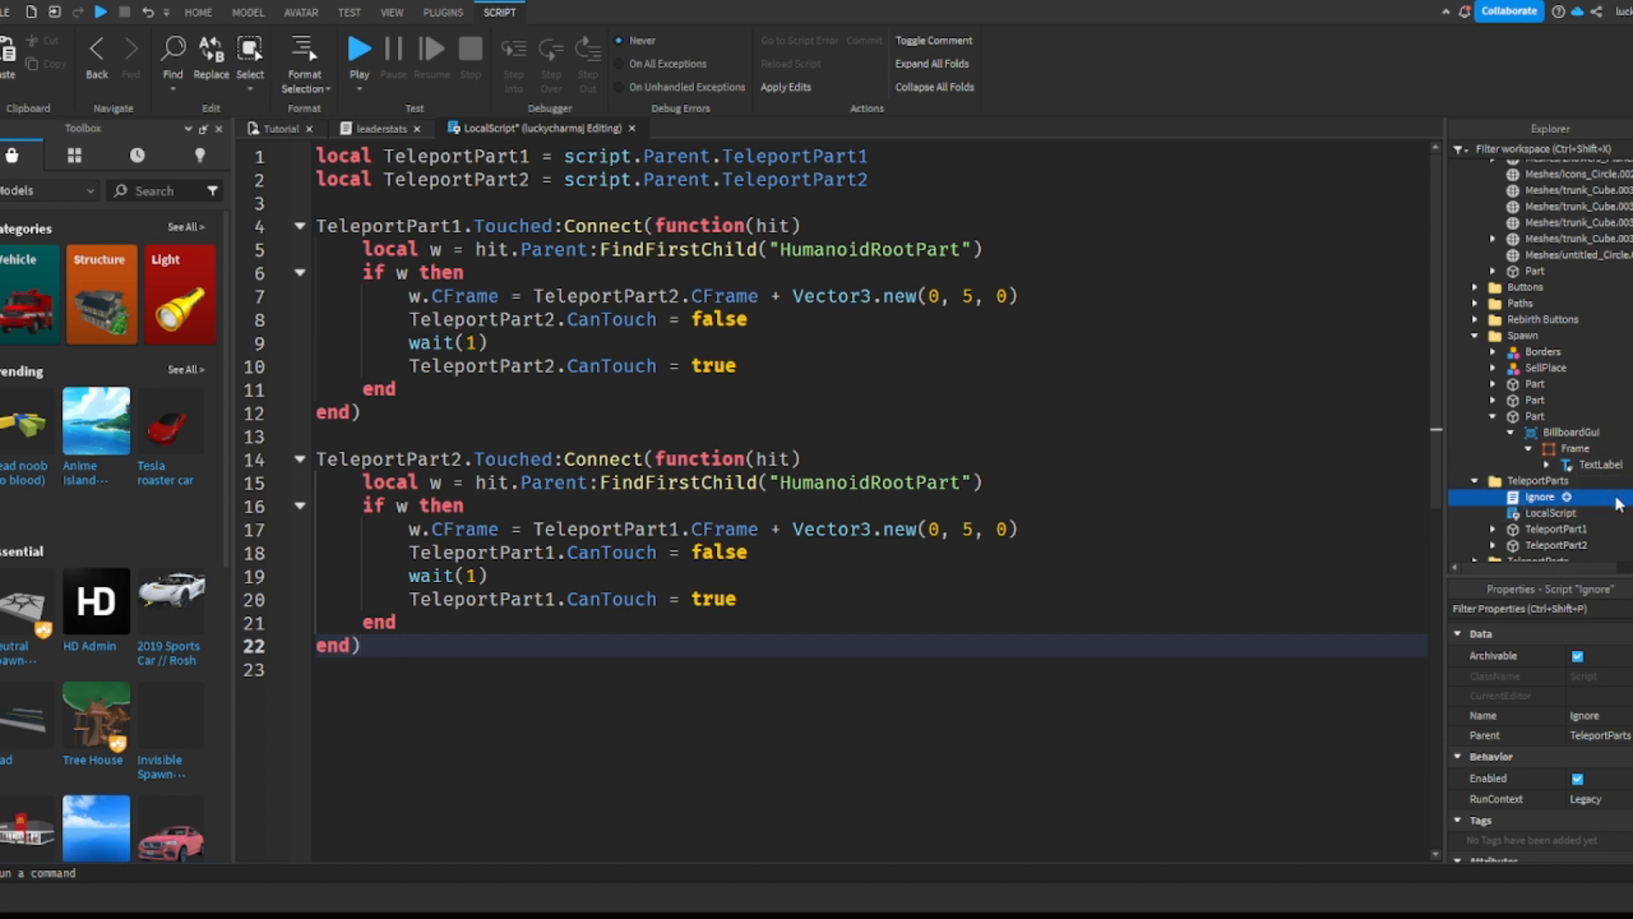
pyautogui.press('Delete')
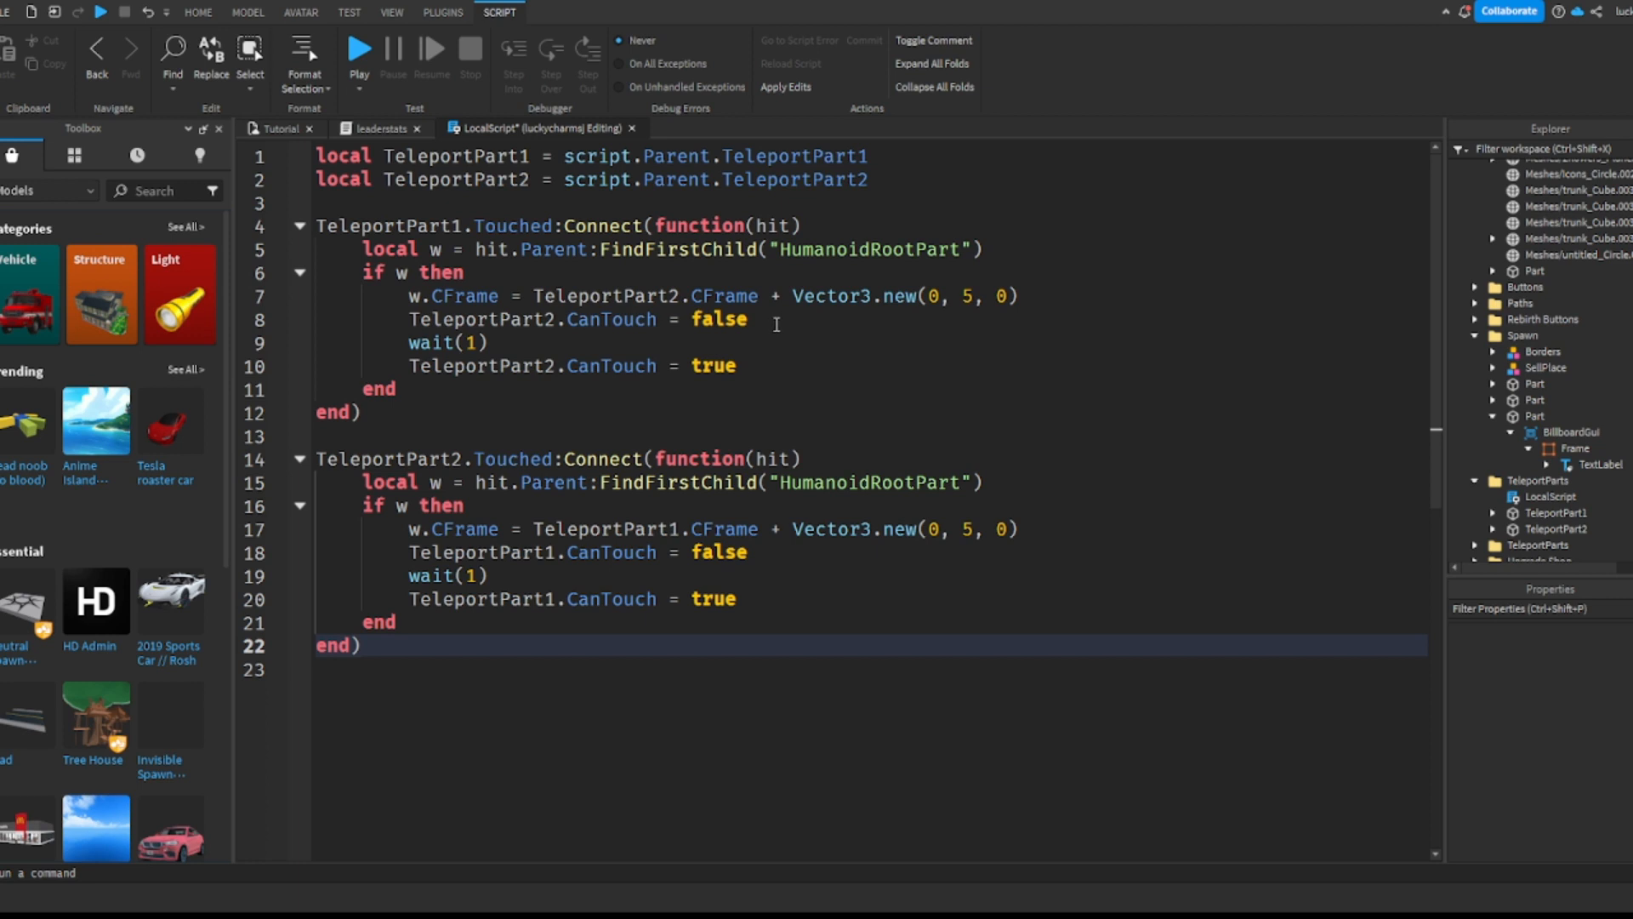
pyautogui.click(743, 344)
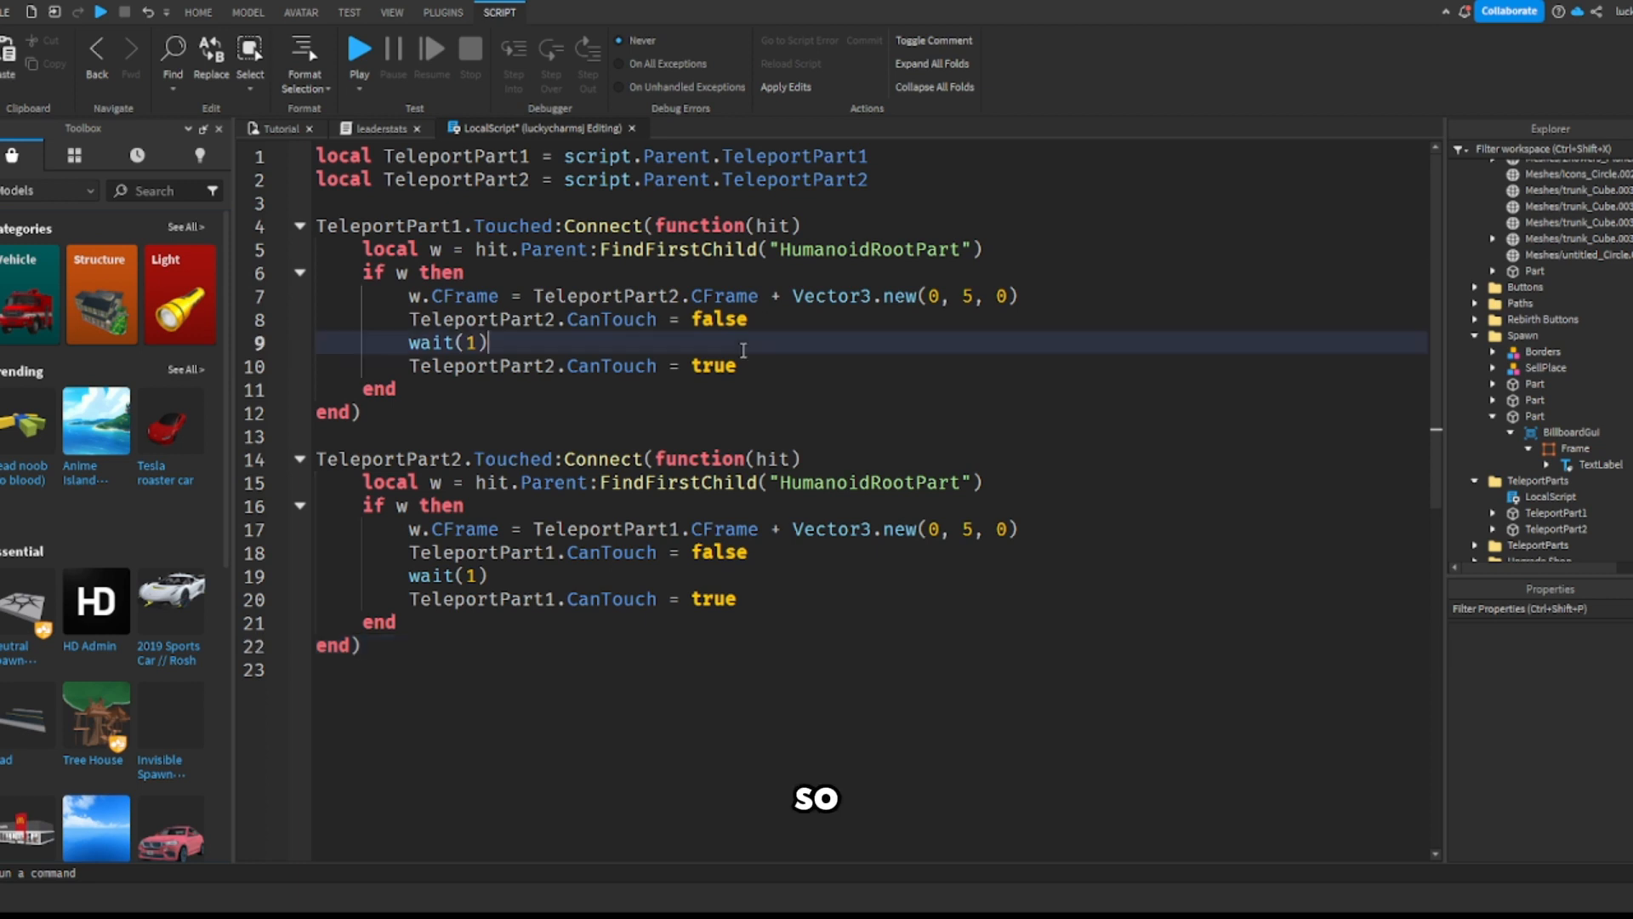
# Step: Declare a player variable set to game.Players.LocalPlayer below the two TeleportPart variables in the LocalScript
pyautogui.click(792, 326)
pyautogui.click(474, 283)
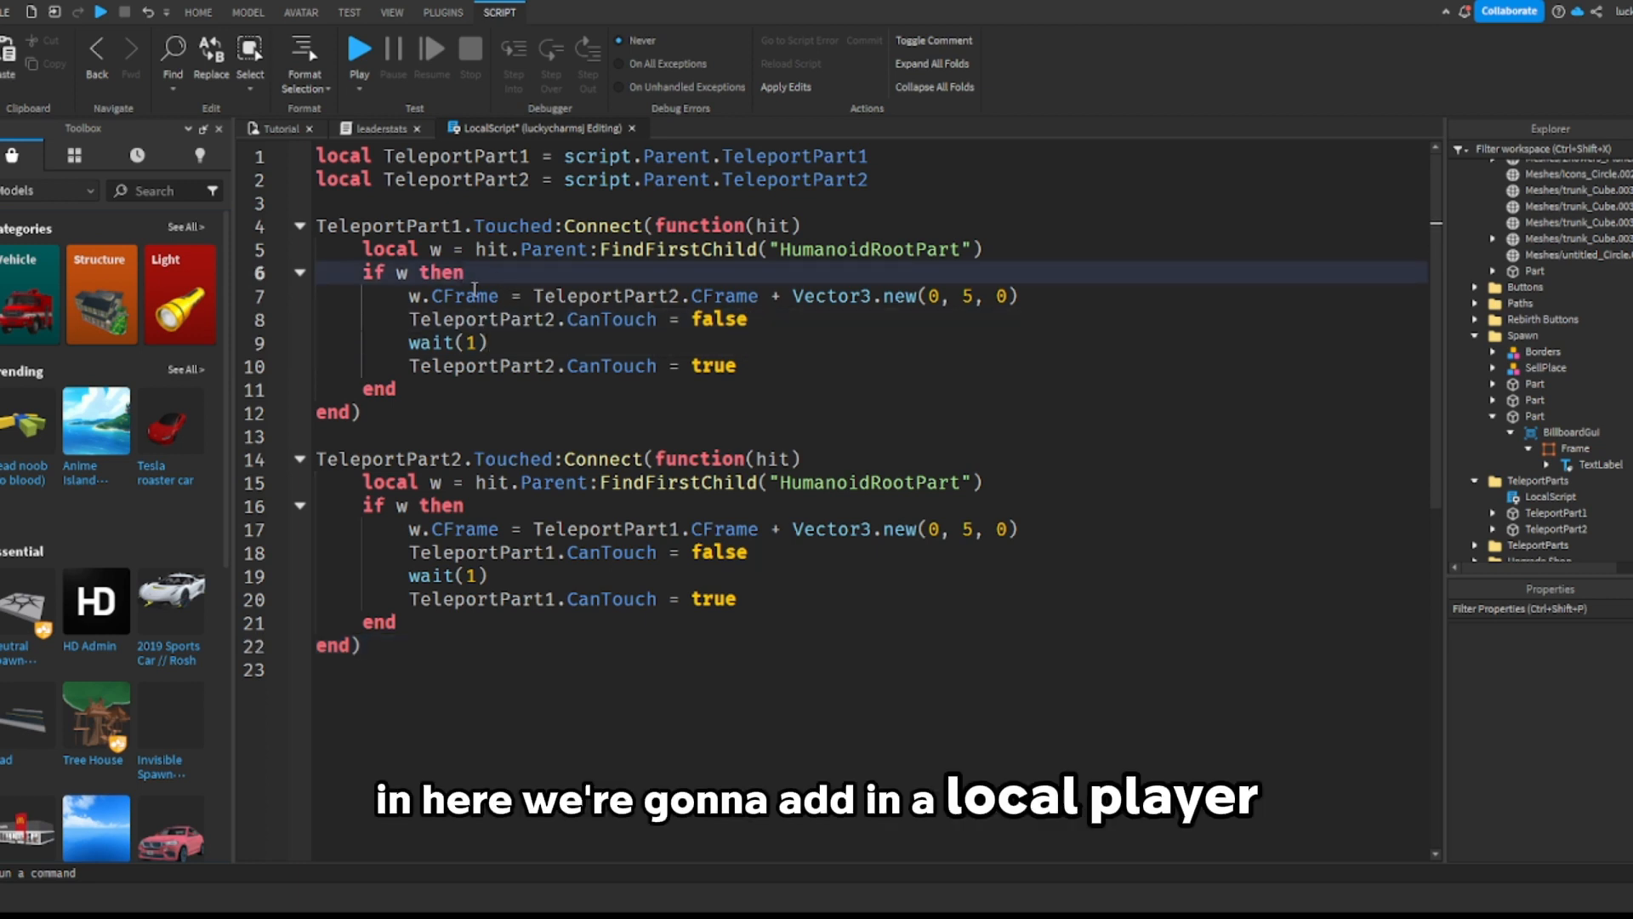
pyautogui.click(901, 179)
pyautogui.press('Return')
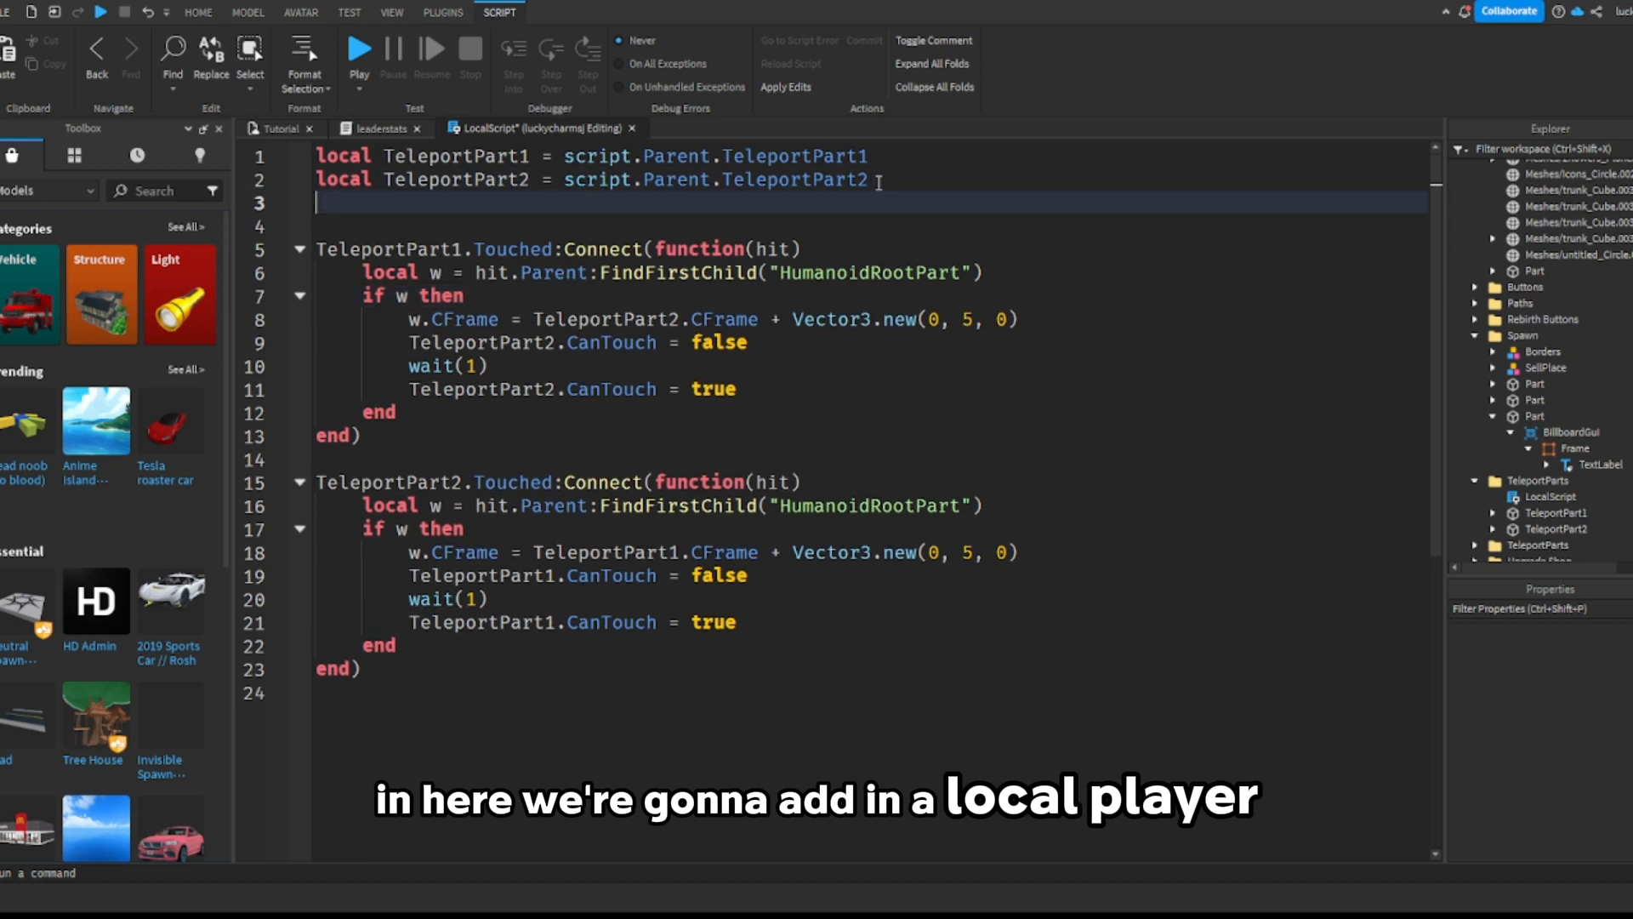
pyautogui.write('local')
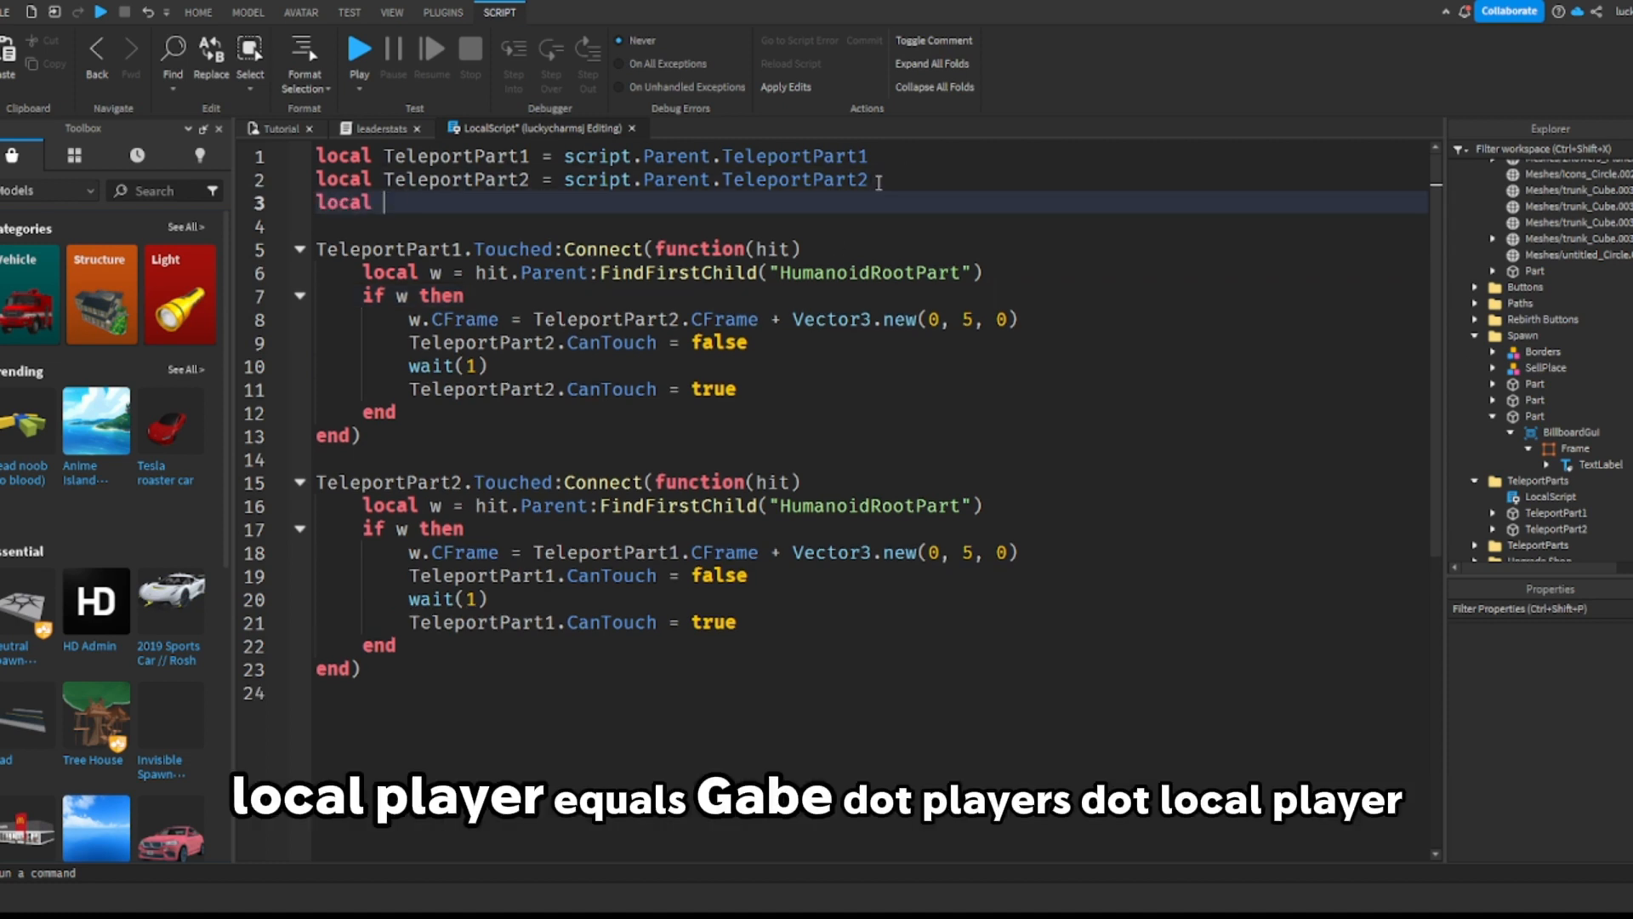
pyautogui.write(' player = ')
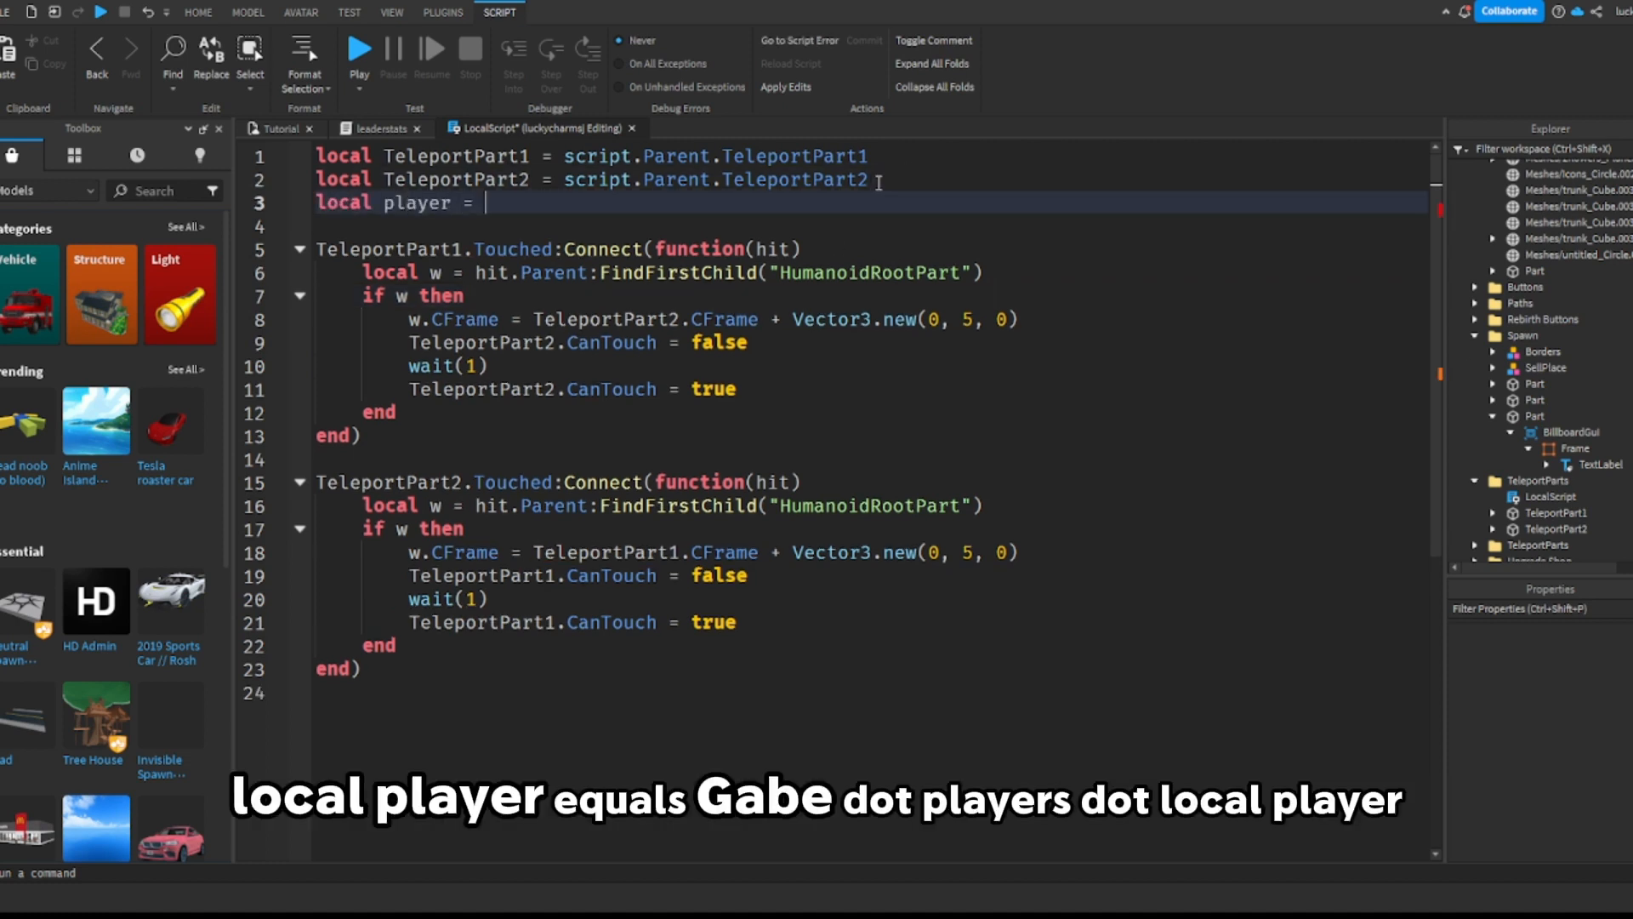
pyautogui.write('game.Pl')
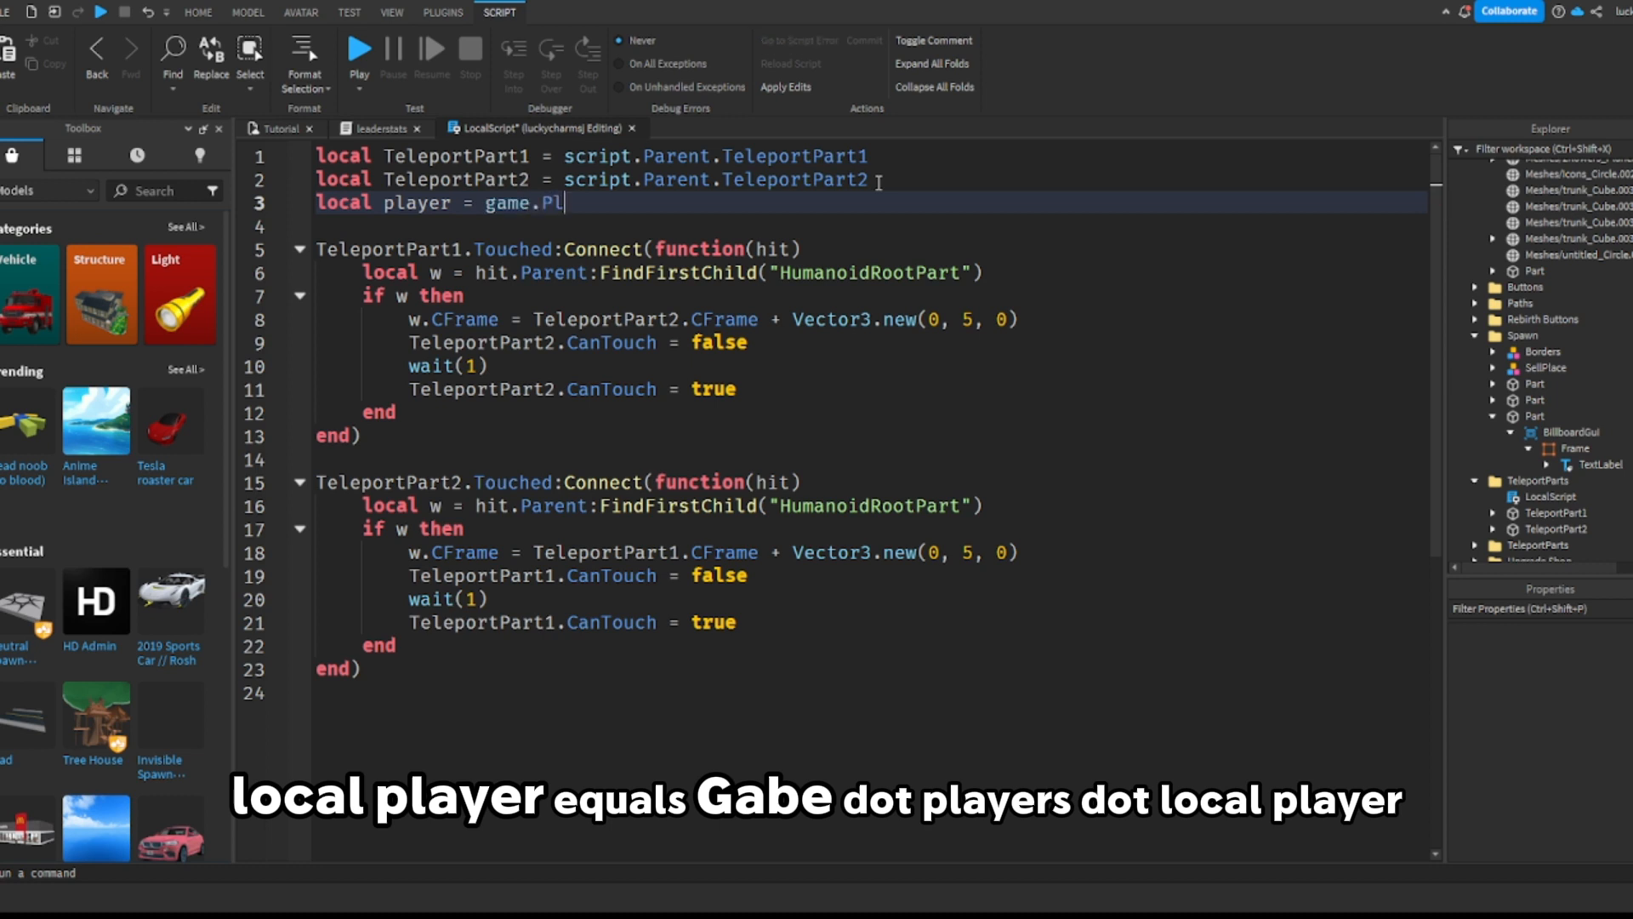
pyautogui.write('ayers.LocalPlayer')
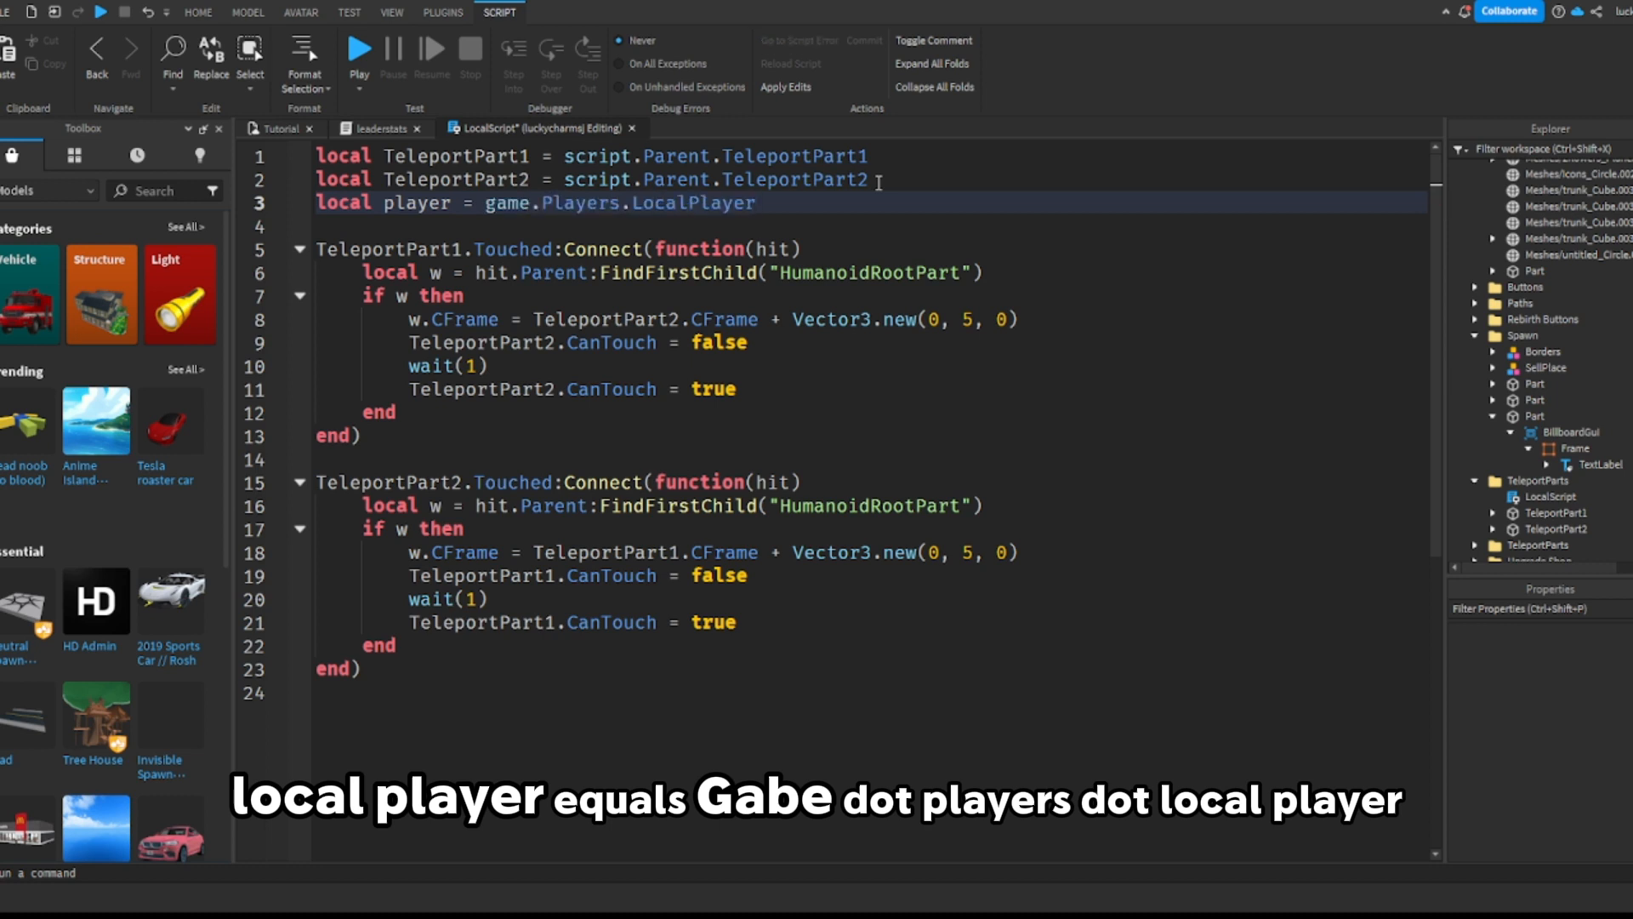
# Step: Add the condition if player:WaitForChild("leaderstats"):FindFirstChild("Rebirths")>=20 then inside the if w block of the TeleportPart1 touch function
pyautogui.click(483, 298)
pyautogui.press('Return')
pyautogui.write('if')
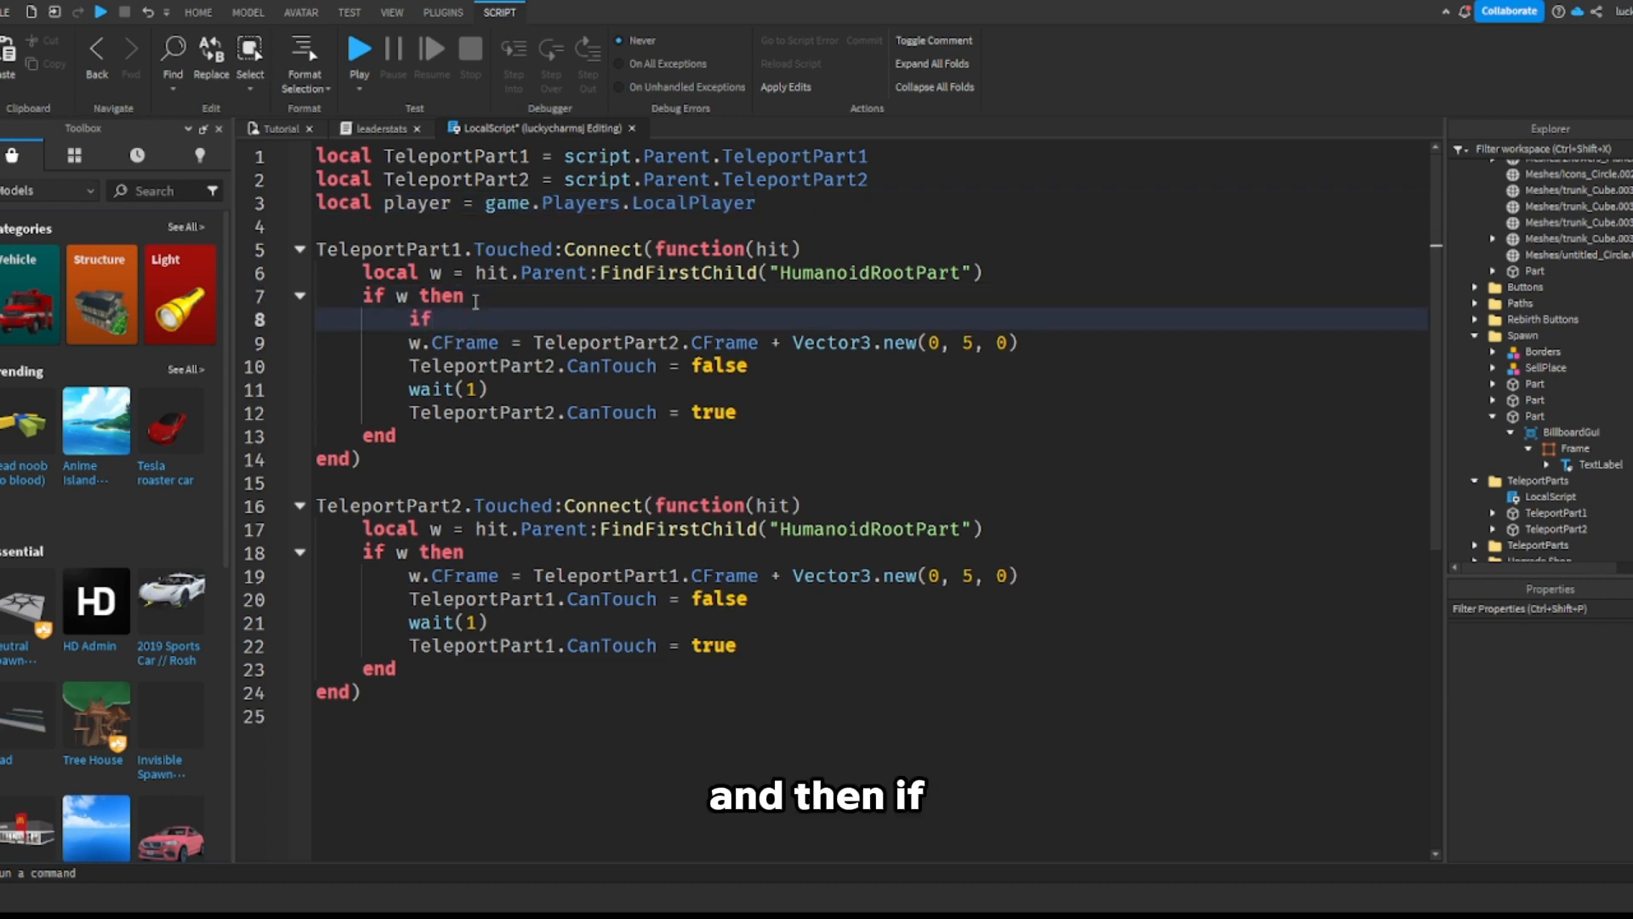
pyautogui.write(' player:')
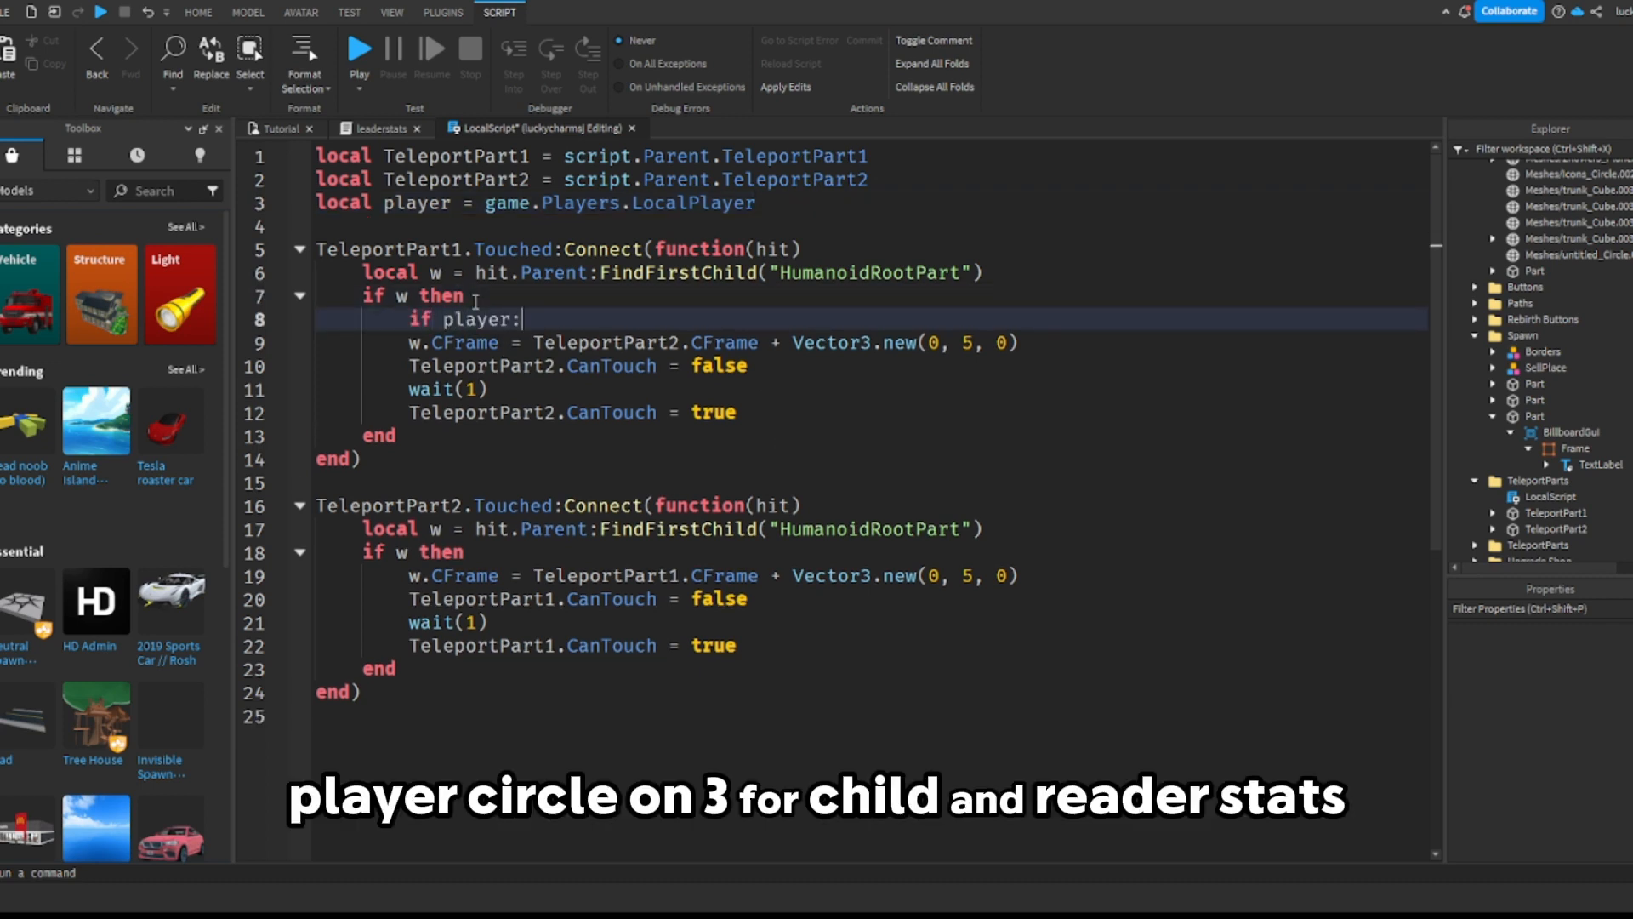
pyautogui.write('WaitForChild()"leaderstats')
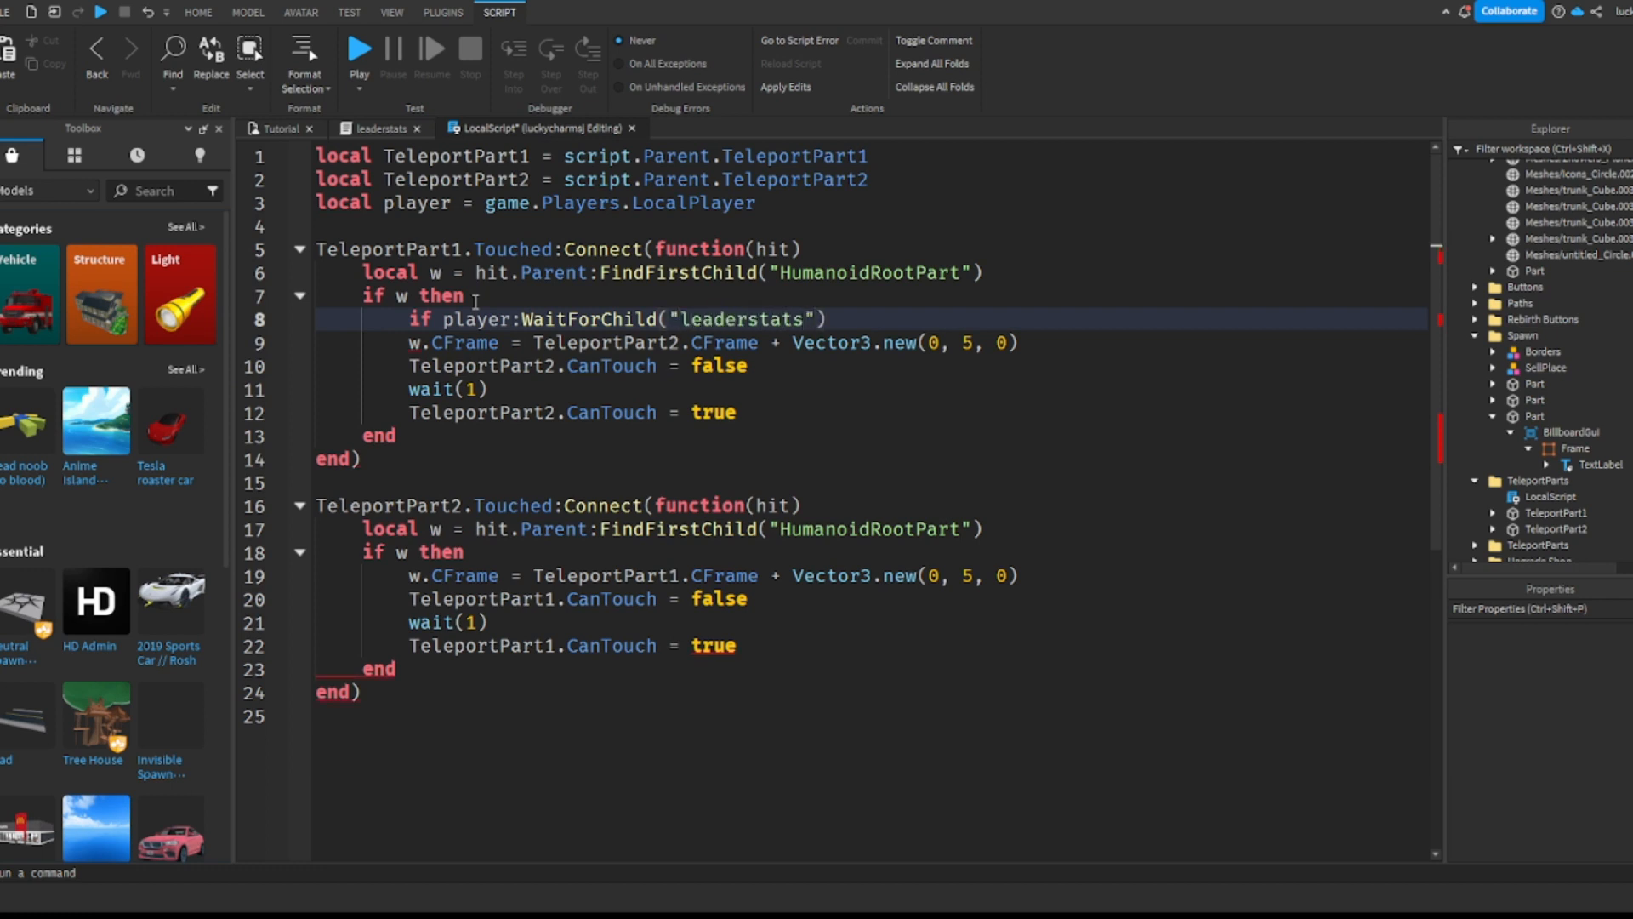
pyautogui.write(':FindFirstChild()')
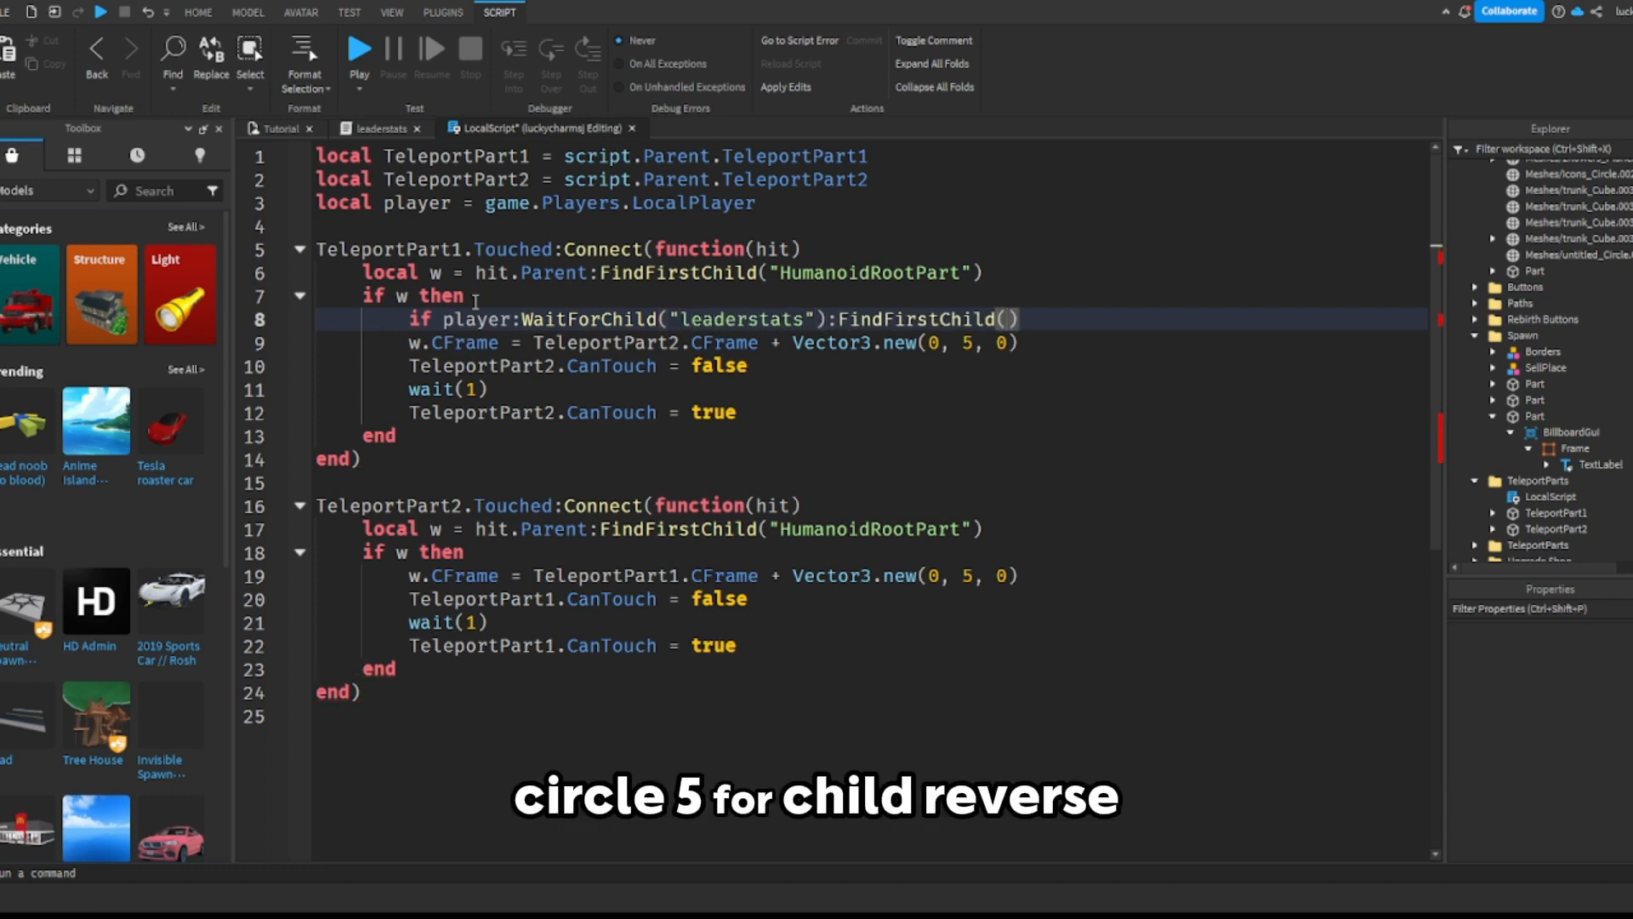
pyautogui.write('"Rebirths')
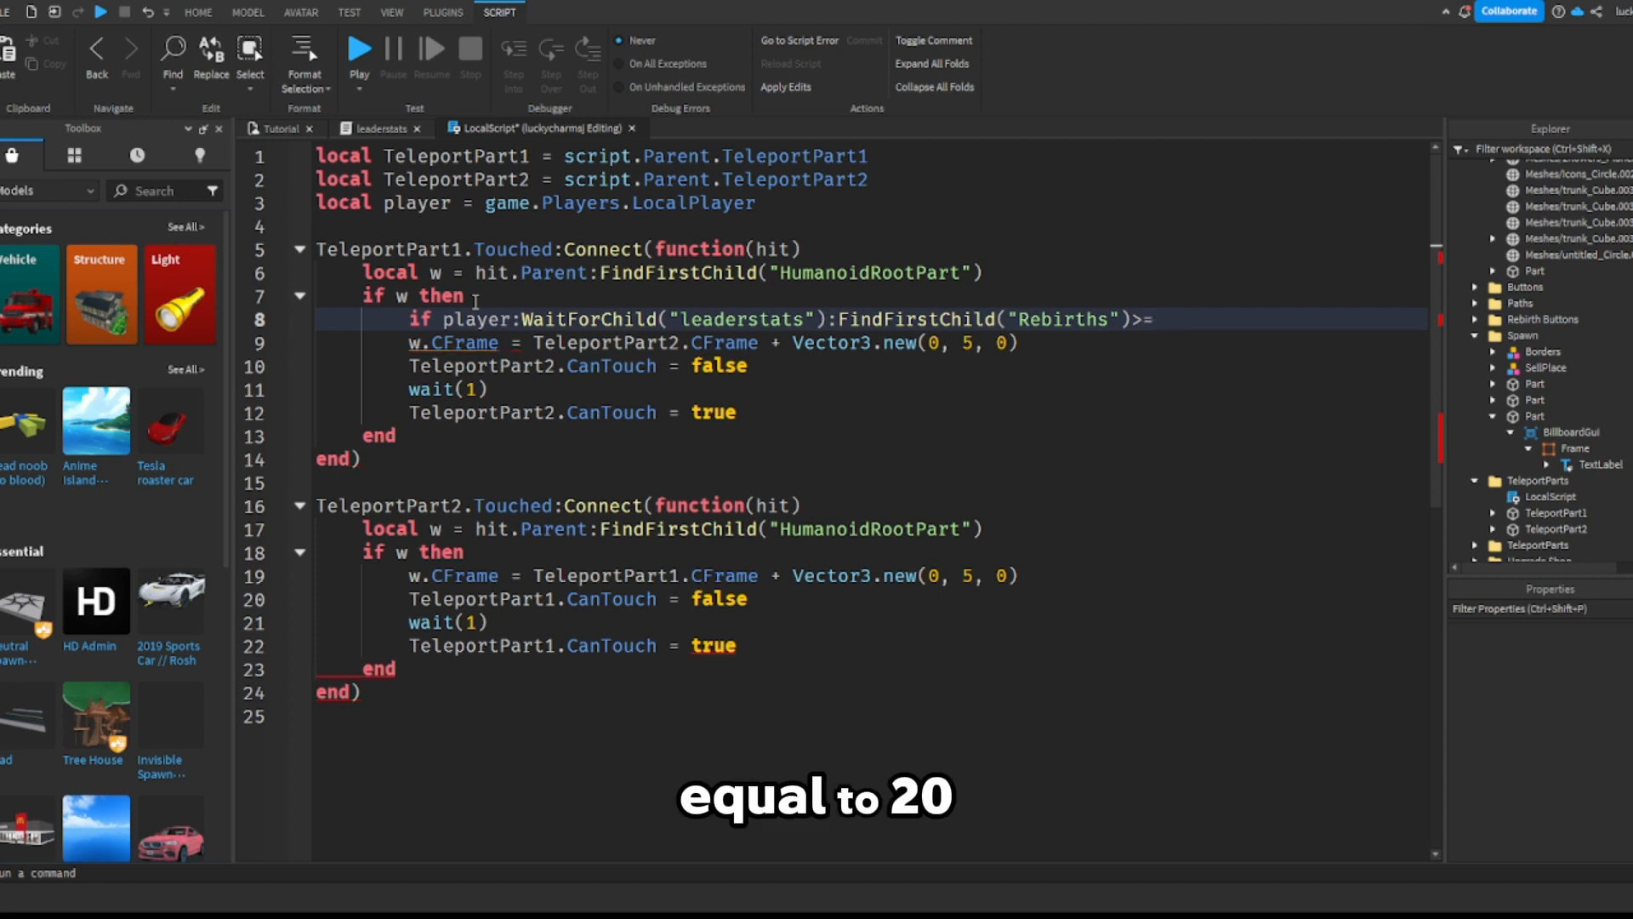
pyautogui.write('20')
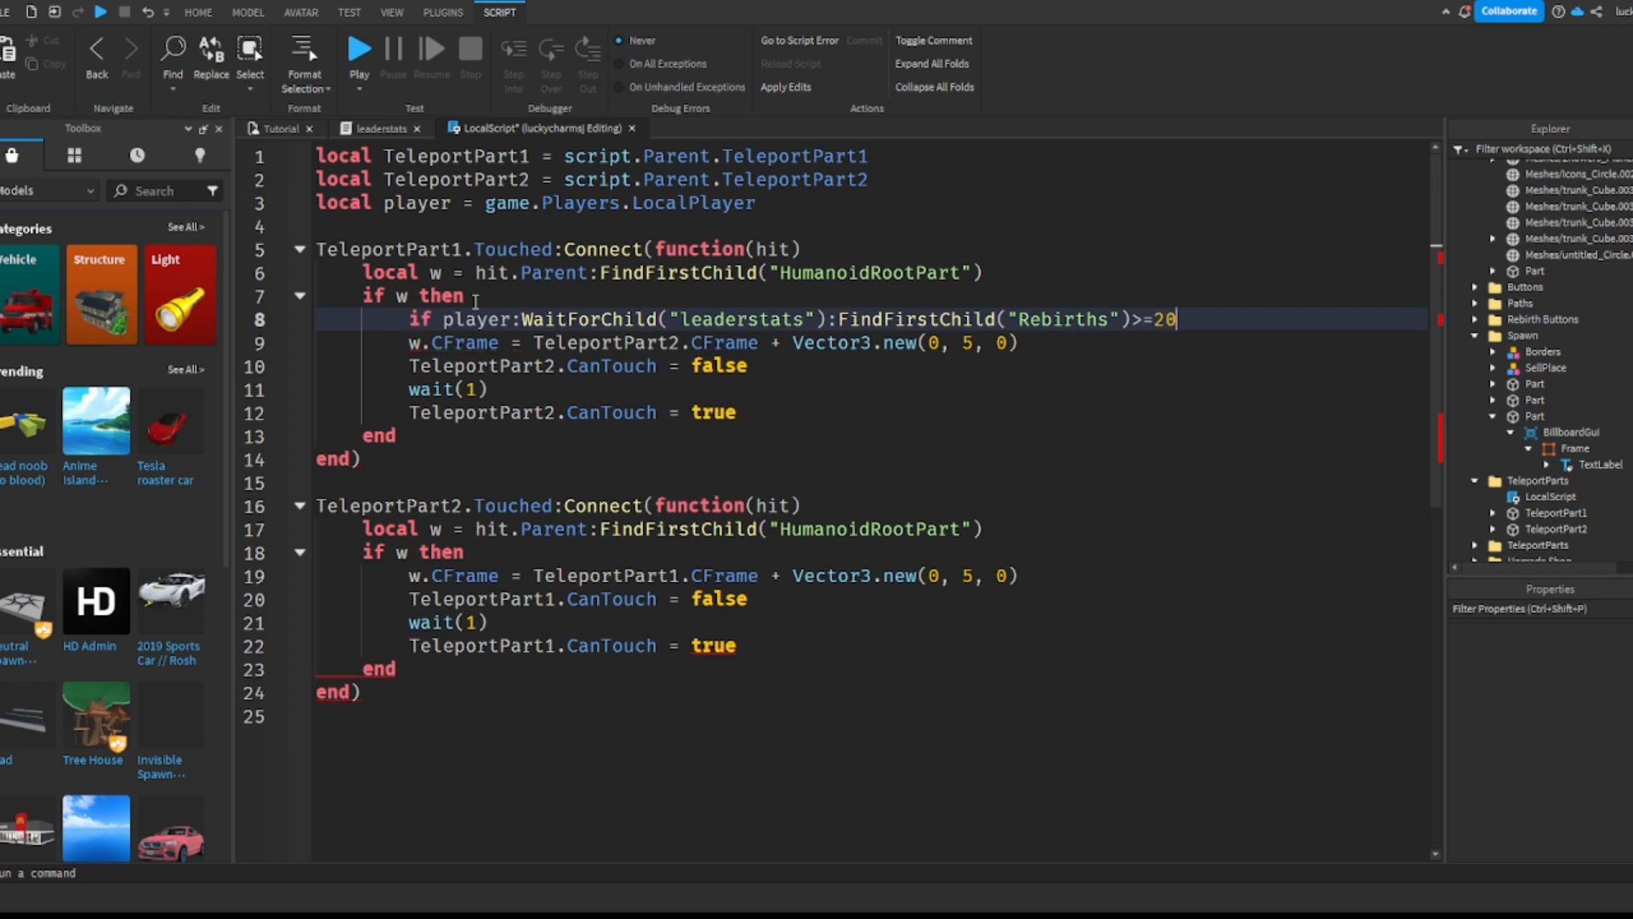
pyautogui.write(' thje')
pyautogui.write('en')
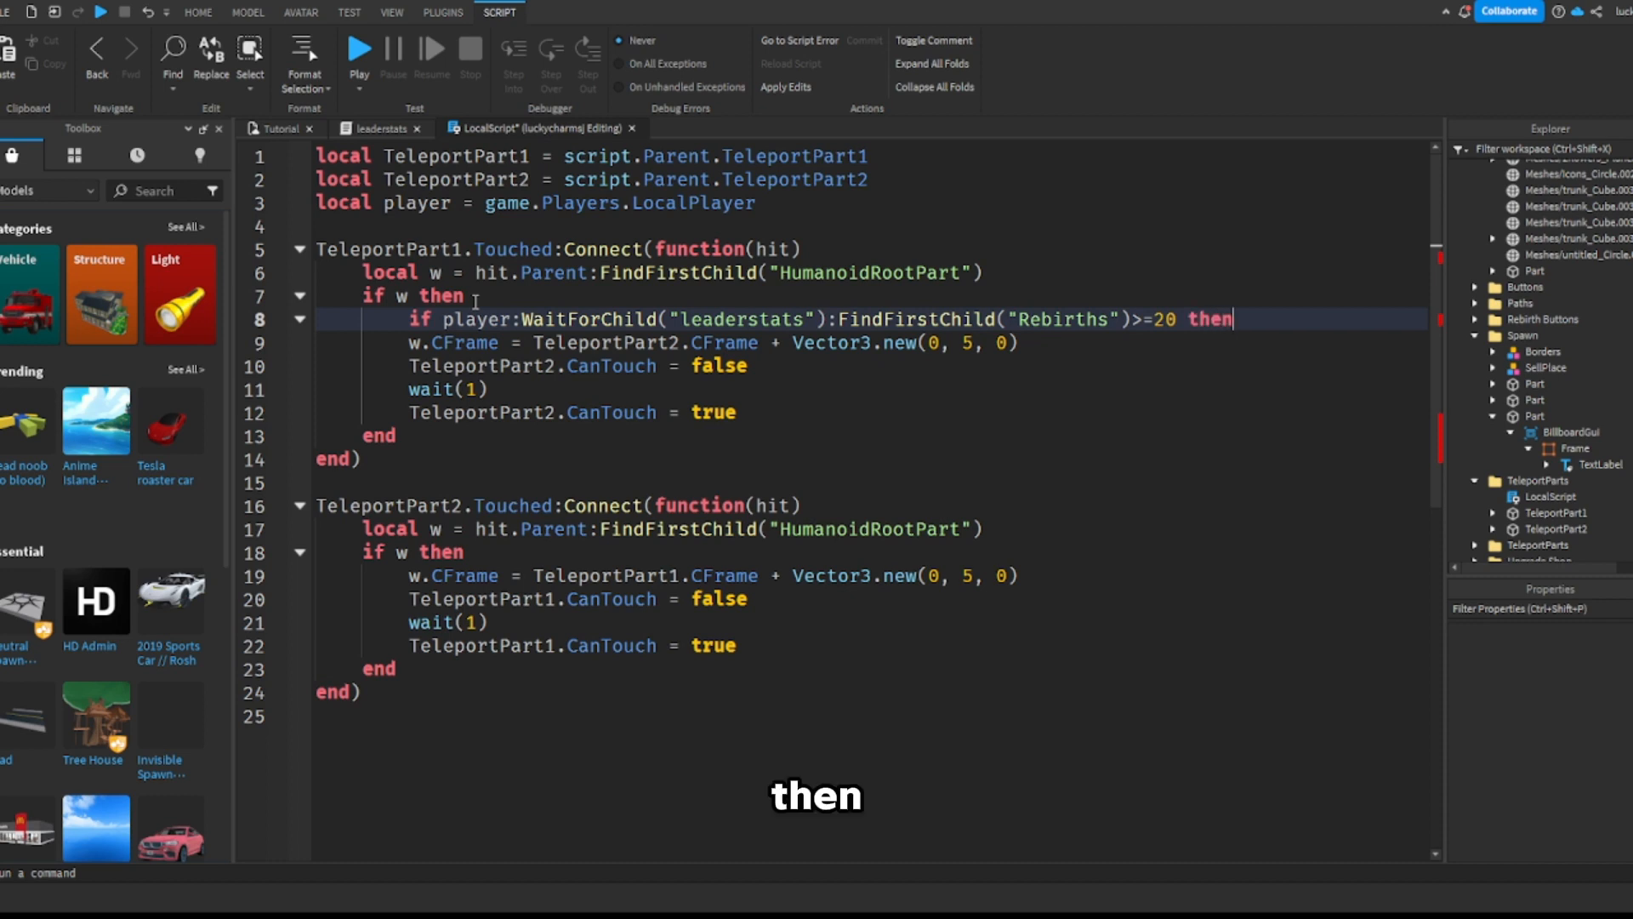
# Step: Move the four TeleportPart2 teleport lines inside the new rebirth condition by copying them in and deleting the originals
pyautogui.press('Return')
pyautogui.moveTo(408, 389); pyautogui.dragTo(774, 460)
pyautogui.hotkey('ctrl', 'c')
pyautogui.click(520, 354)
pyautogui.hotkey('ctrl', 'v')
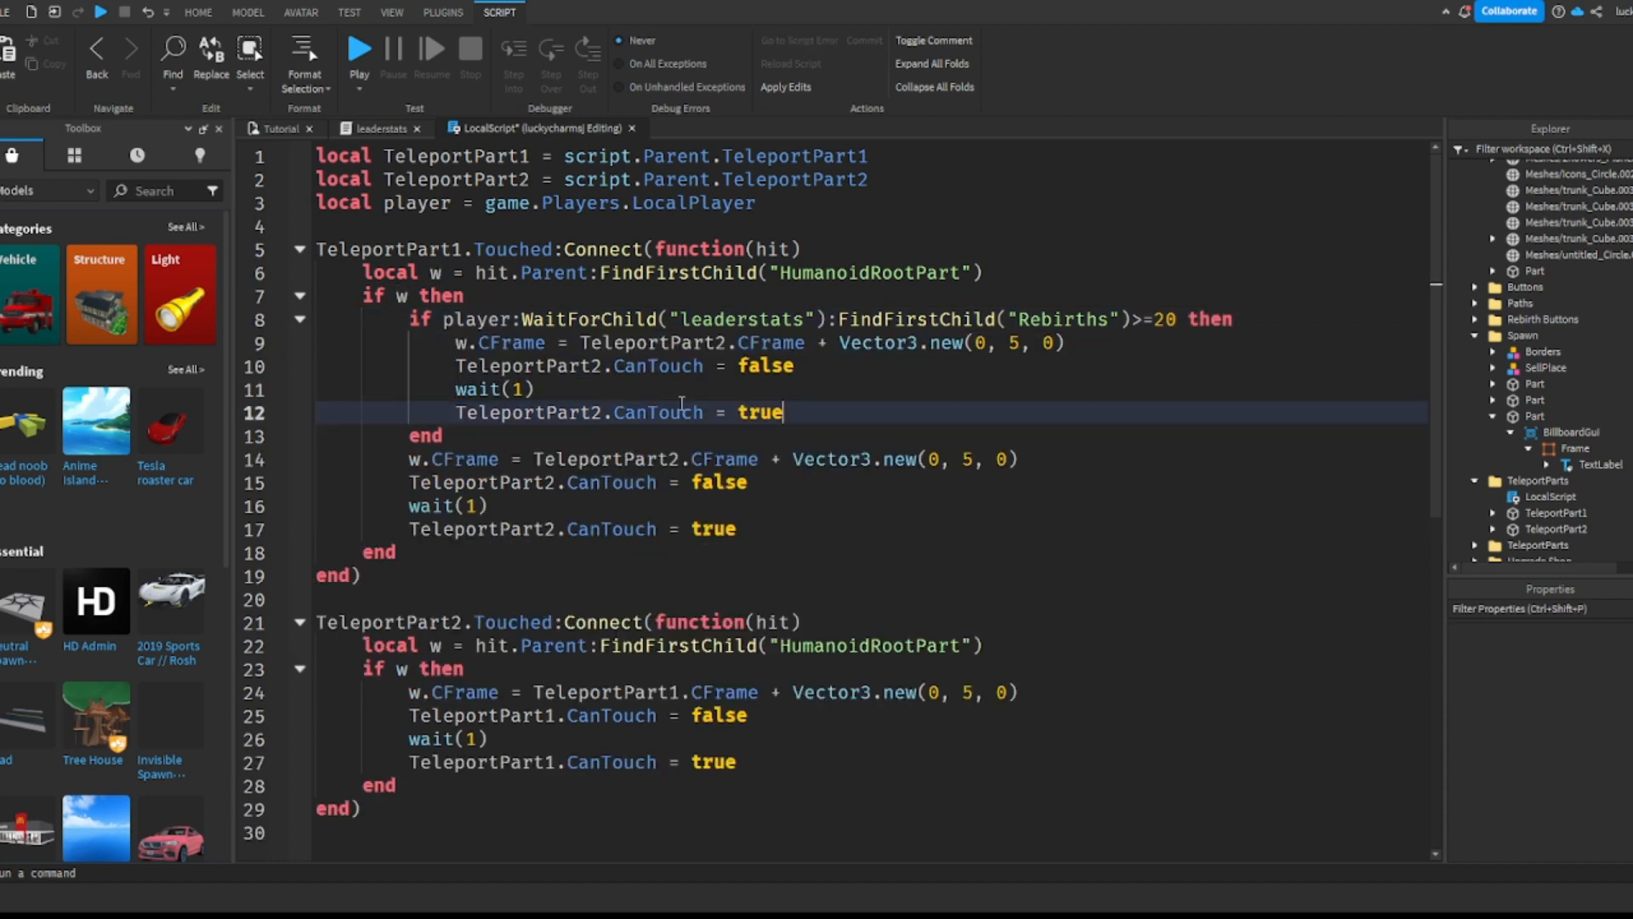
pyautogui.moveTo(751, 529); pyautogui.dragTo(298, 468)
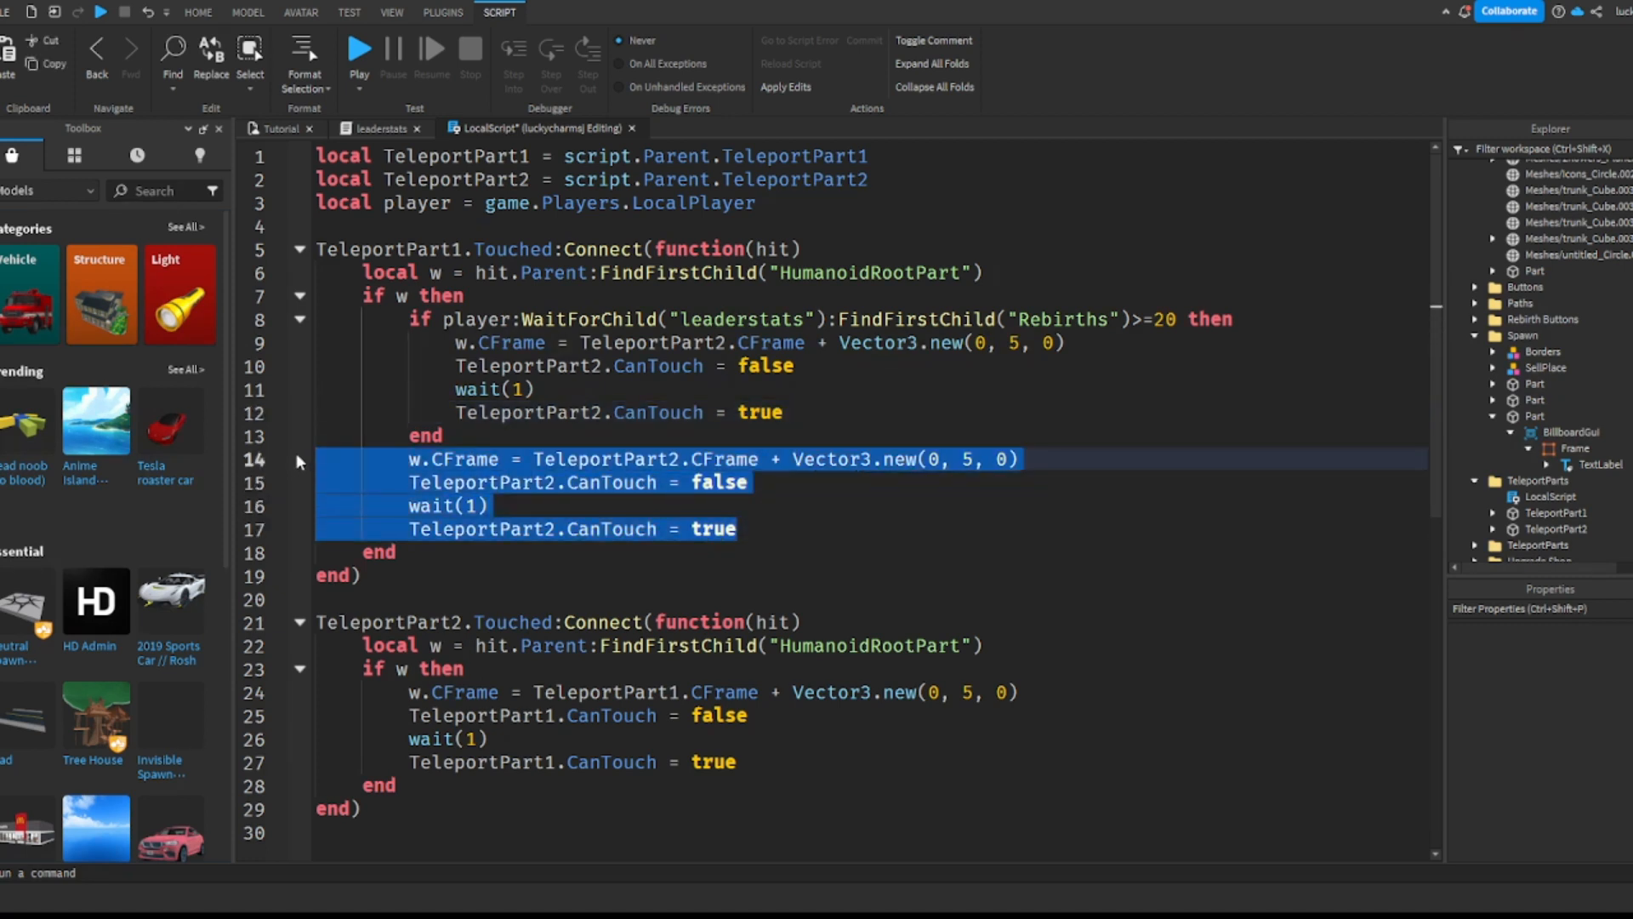
pyautogui.press('BackSpace')
pyautogui.press('BackSpace')
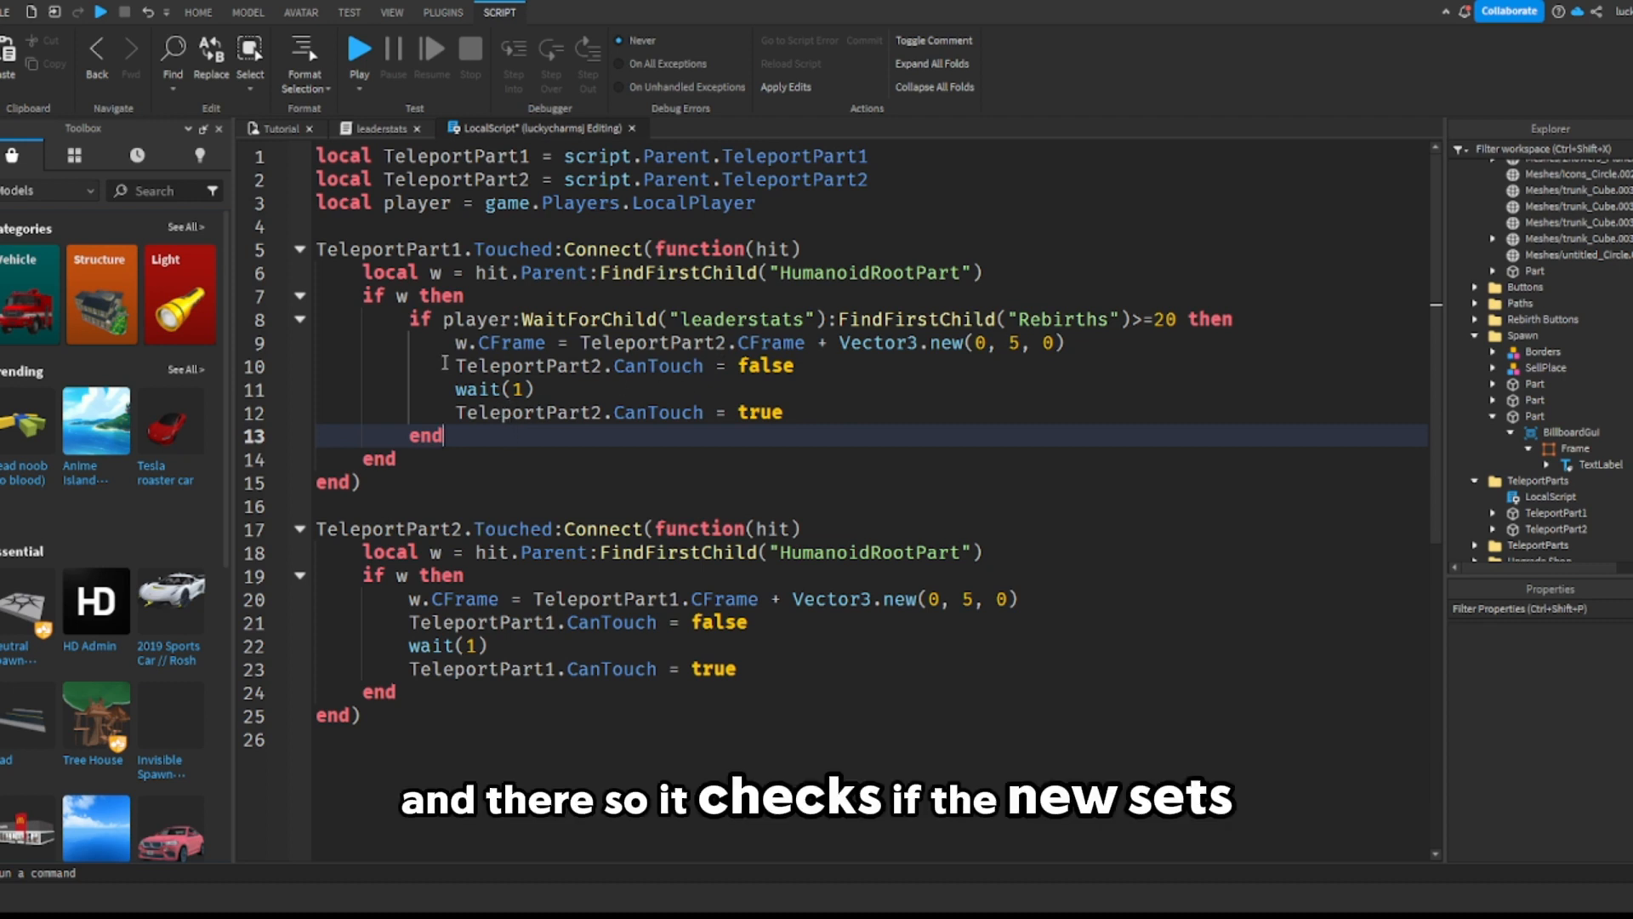
# Step: Make the rebirth condition compare the stat's .Value with 20 by adding it after FindFirstChild("Rebirths")
pyautogui.moveTo(544, 315); pyautogui.dragTo(1128, 334)
pyautogui.click(1132, 326)
pyautogui.write('.Value')
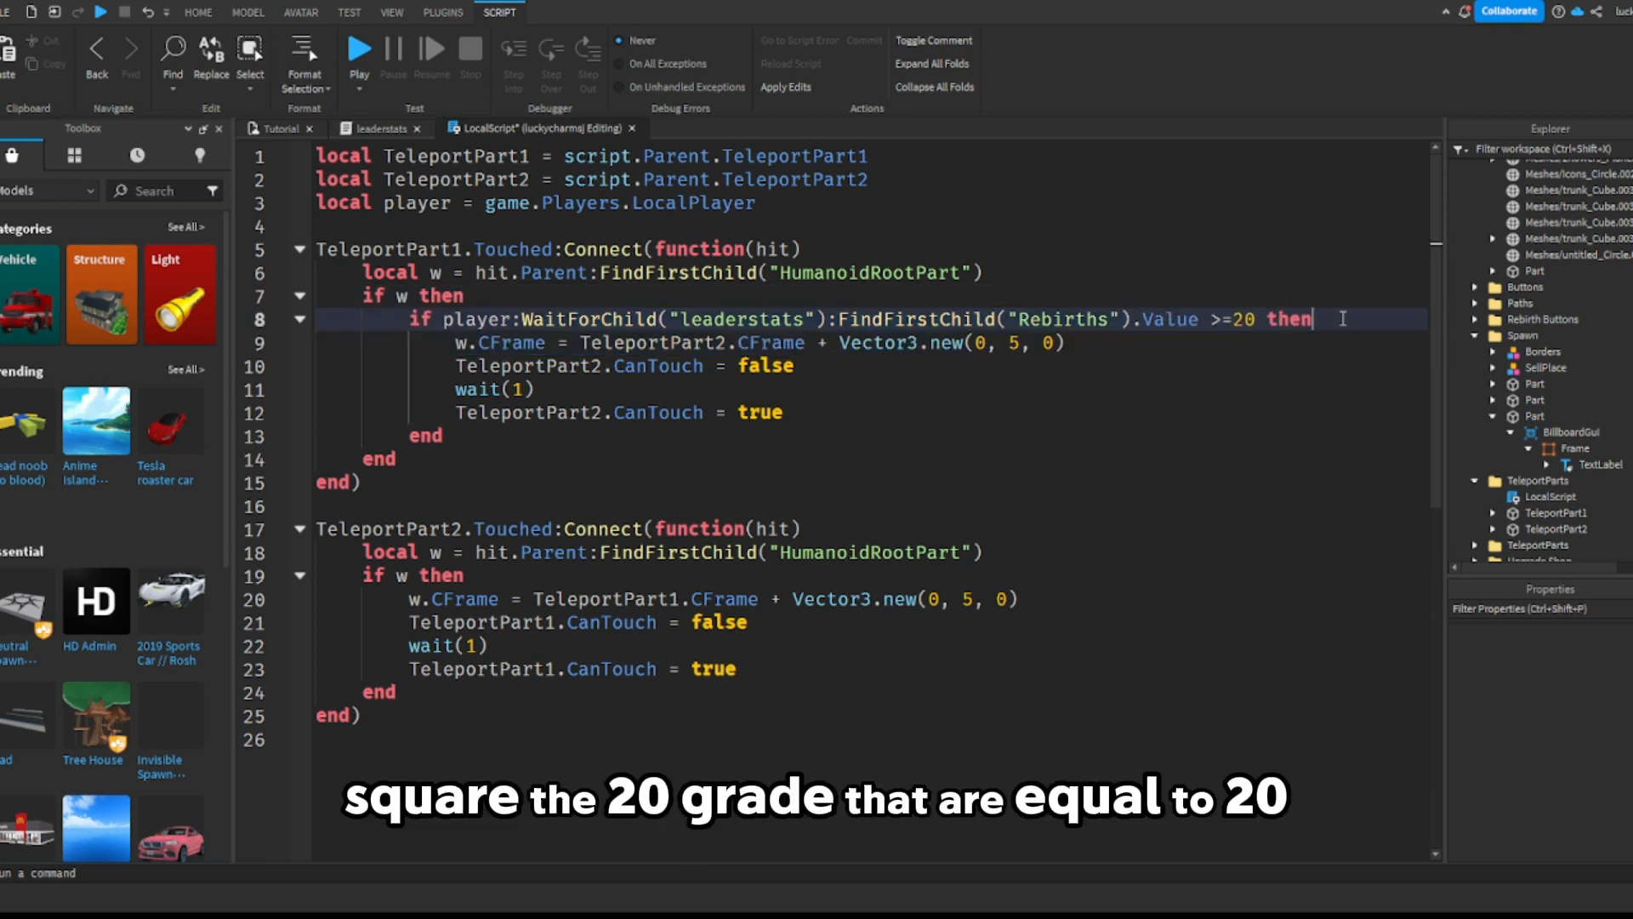
pyautogui.click(1234, 321)
pyautogui.moveTo(443, 342); pyautogui.dragTo(817, 412)
pyautogui.click(821, 415)
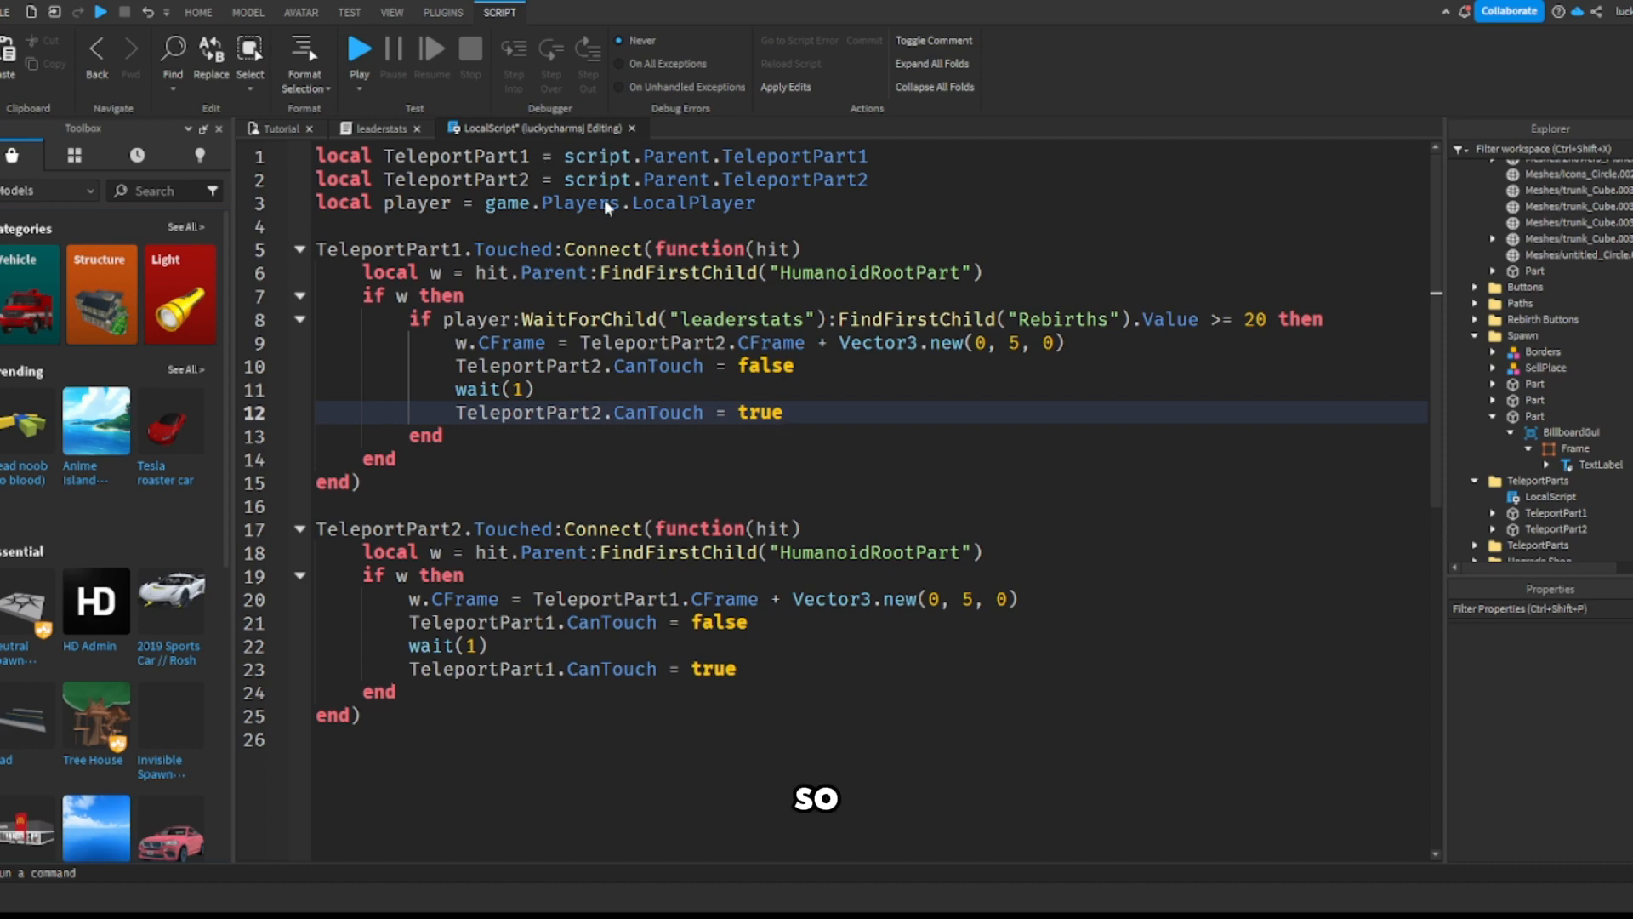
# Step: Start a playtest from the Tutorial map and run the character up to the cave portal
pyautogui.click(271, 129)
pyautogui.click(102, 12)
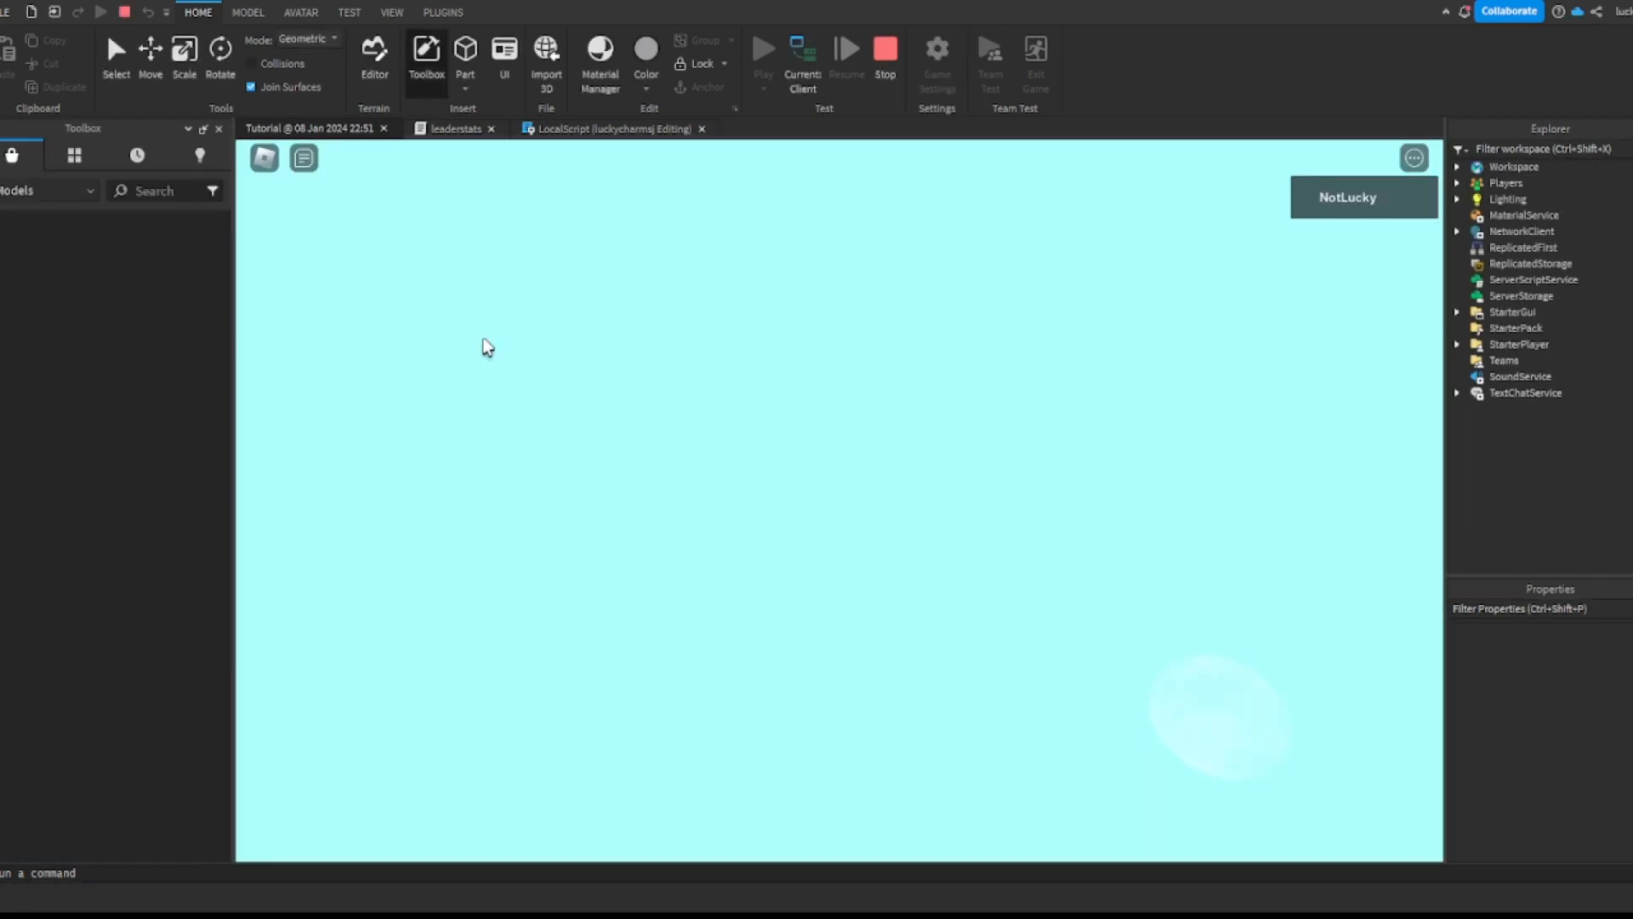
pyautogui.press('w')
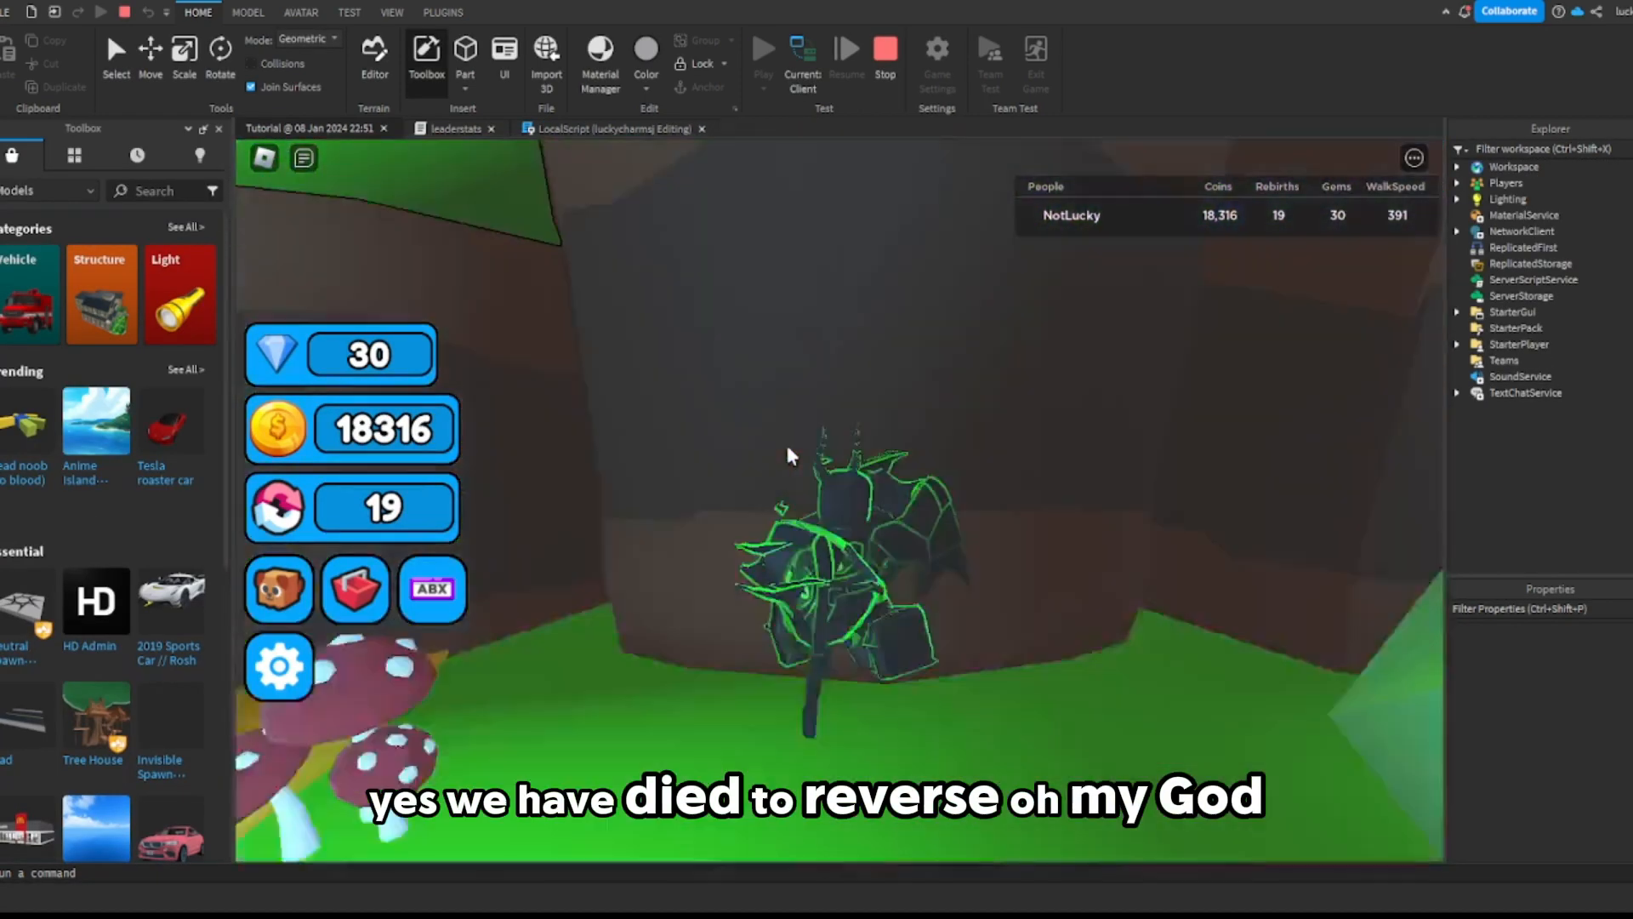
pyautogui.press('s')
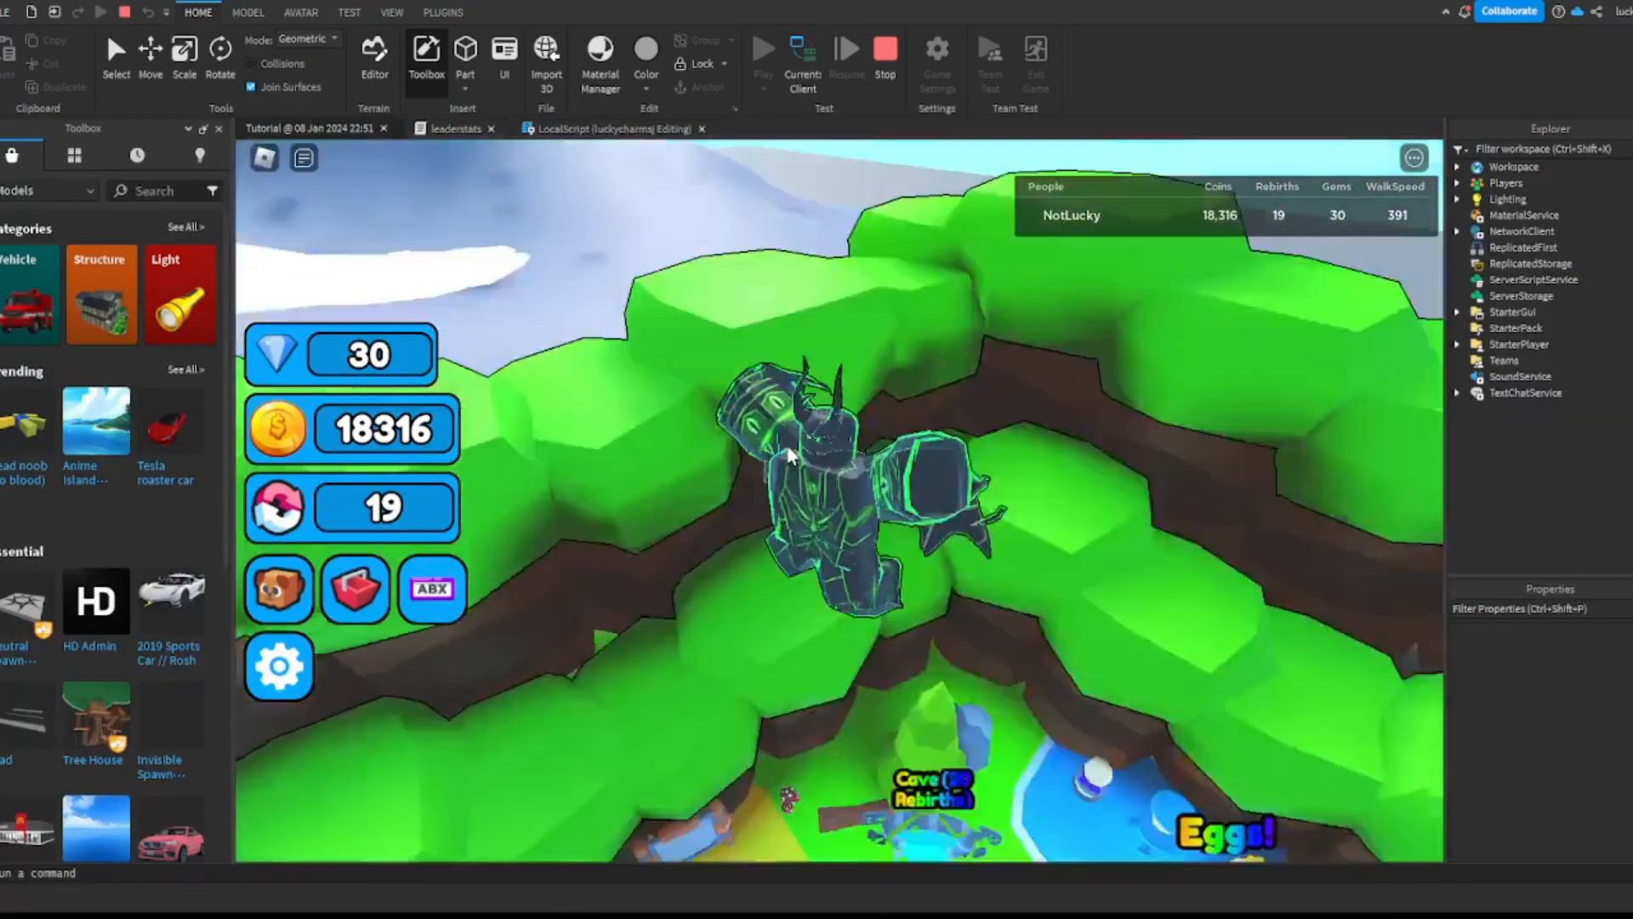
pyautogui.press('w')
pyautogui.press('w')
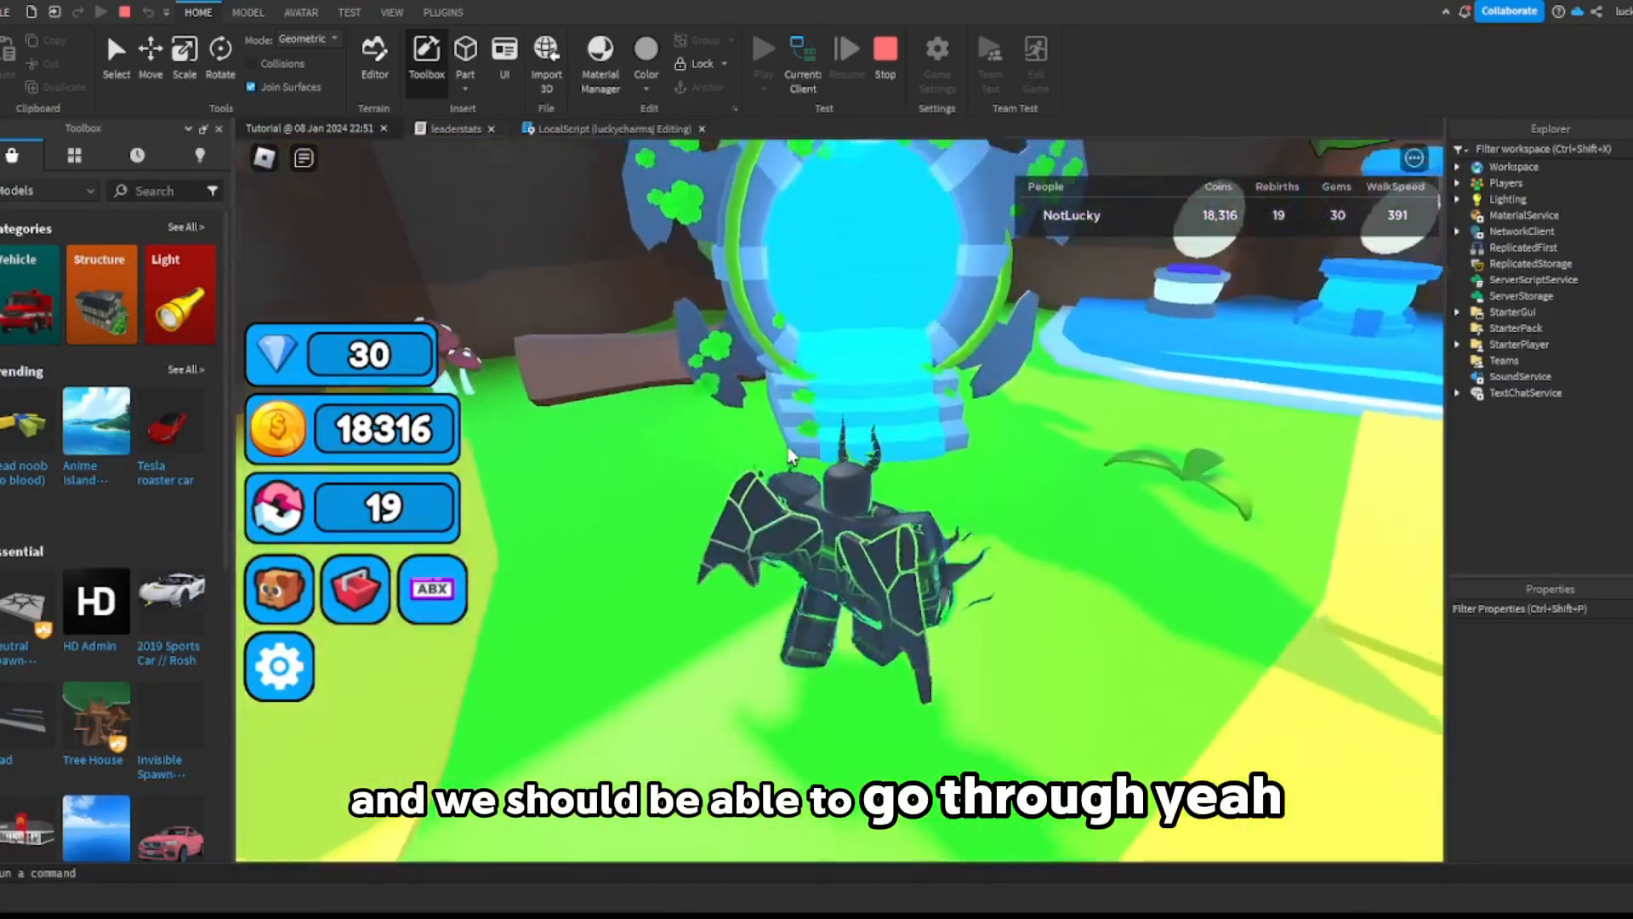
# Step: Run the character around the map to gain more than 20 rebirths and head back to the cave portal
pyautogui.moveTo(788, 449); pyautogui.dragTo(788, 450, button='right')
pyautogui.press('w')
pyautogui.press('w')
pyautogui.press('a')
pyautogui.press('w')
pyautogui.press('w')
pyautogui.press('s')
pyautogui.press('w')
pyautogui.press('w')
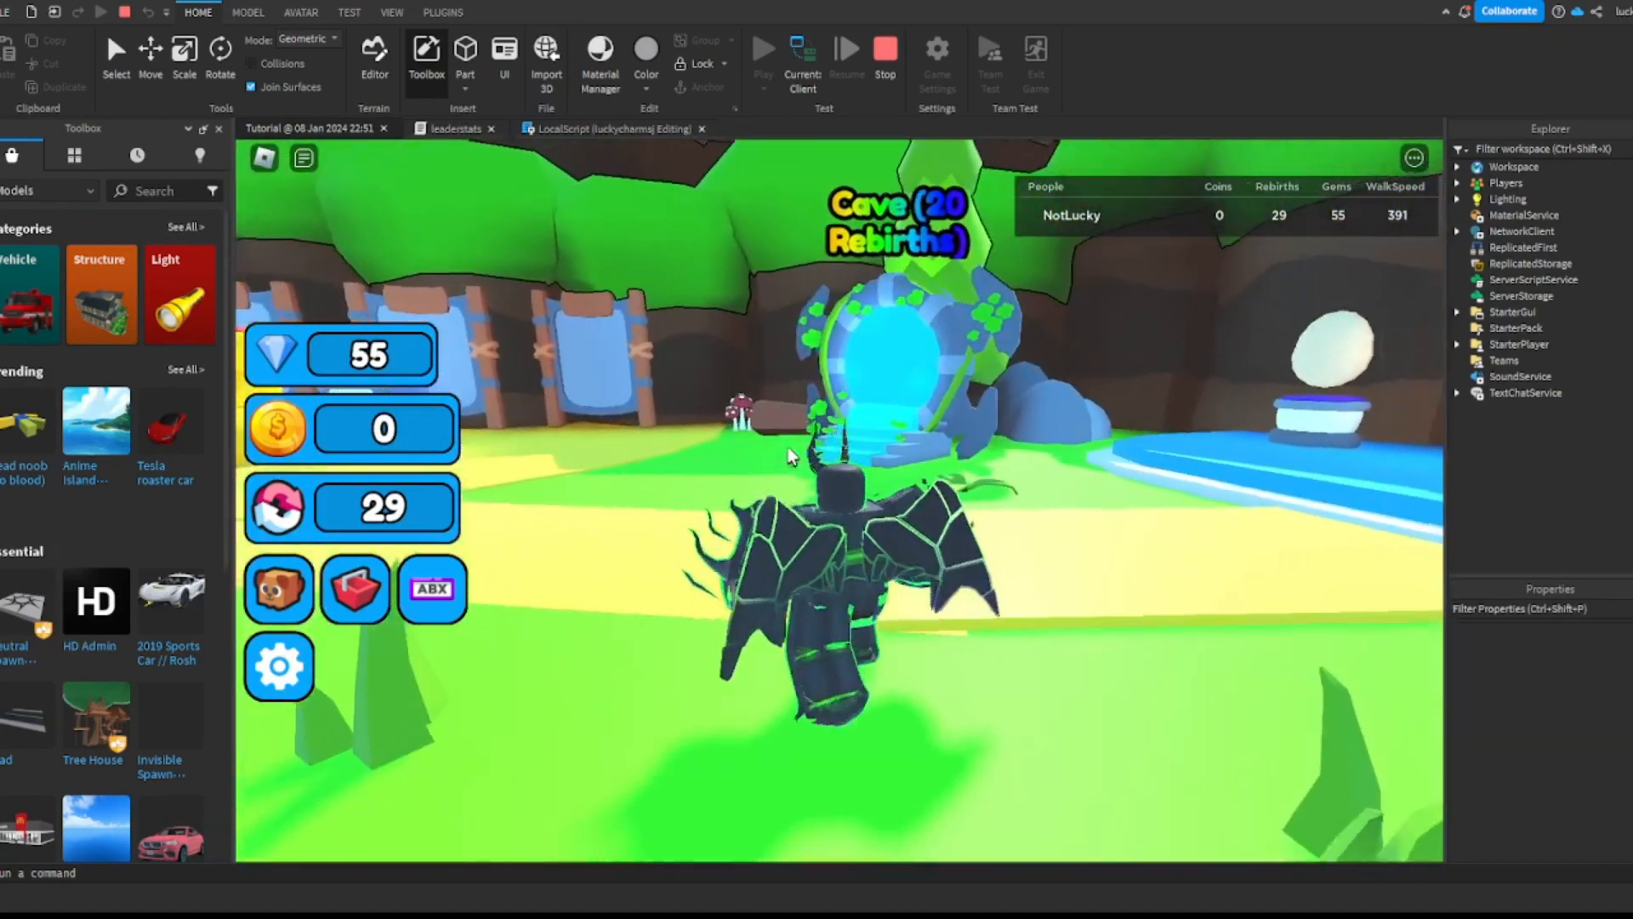
# Step: Test the cave portal by running and jumping into it with enough rebirths, and stop the playtest
pyautogui.press('w')
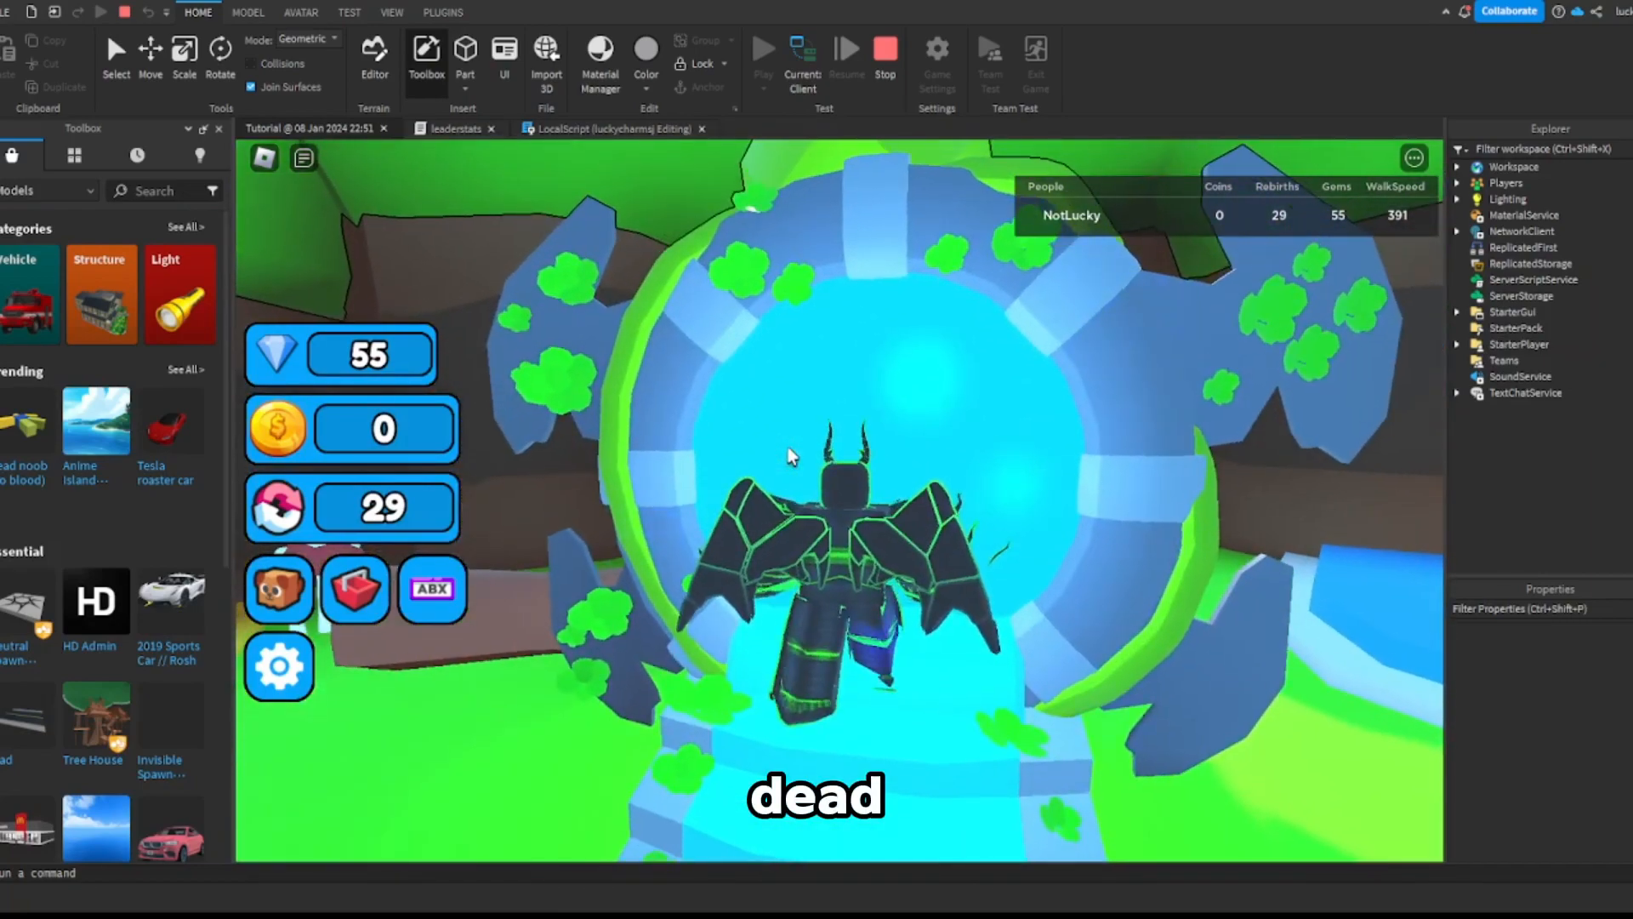
pyautogui.press('space')
pyautogui.press('space')
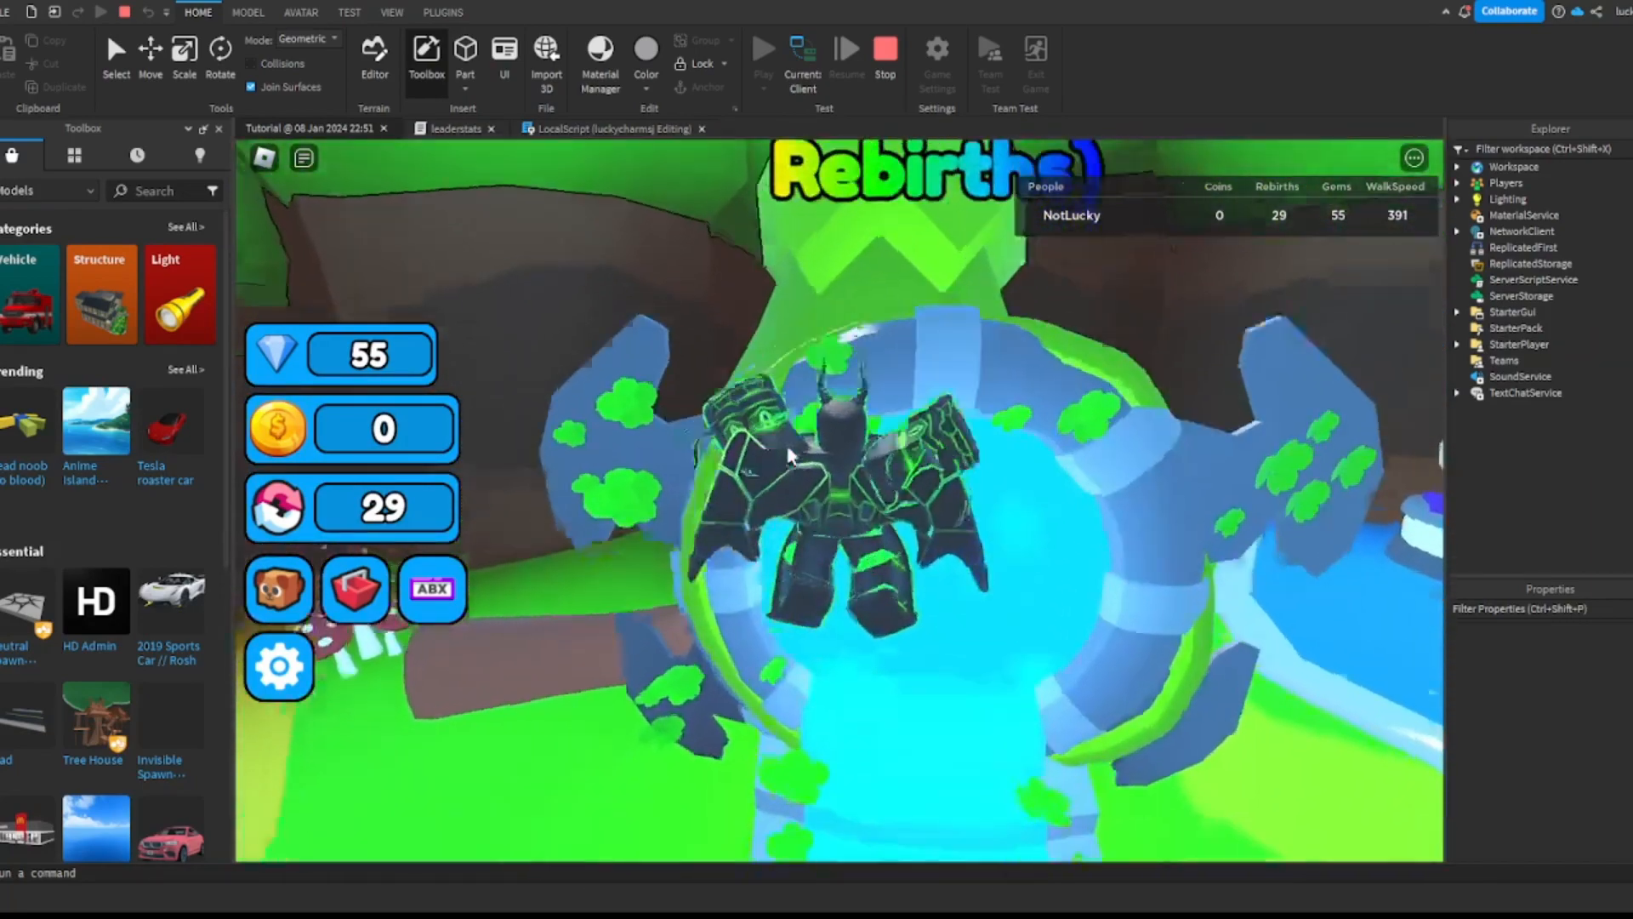
pyautogui.moveTo(788, 455); pyautogui.dragTo(788, 455, button='right')
pyautogui.press('w')
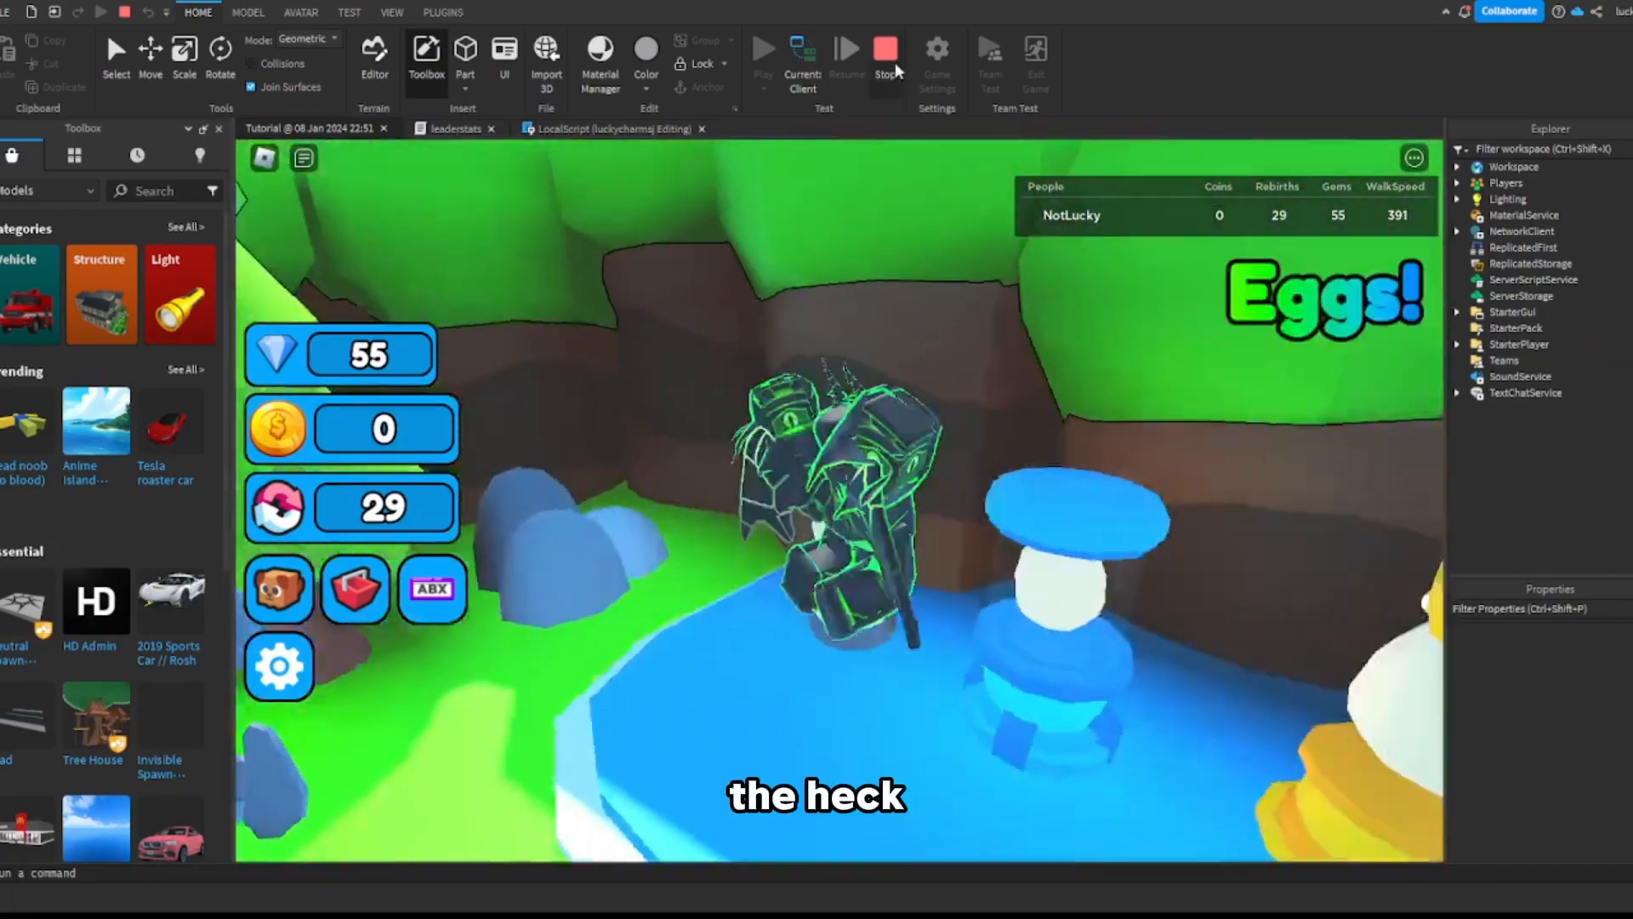
pyautogui.press('s')
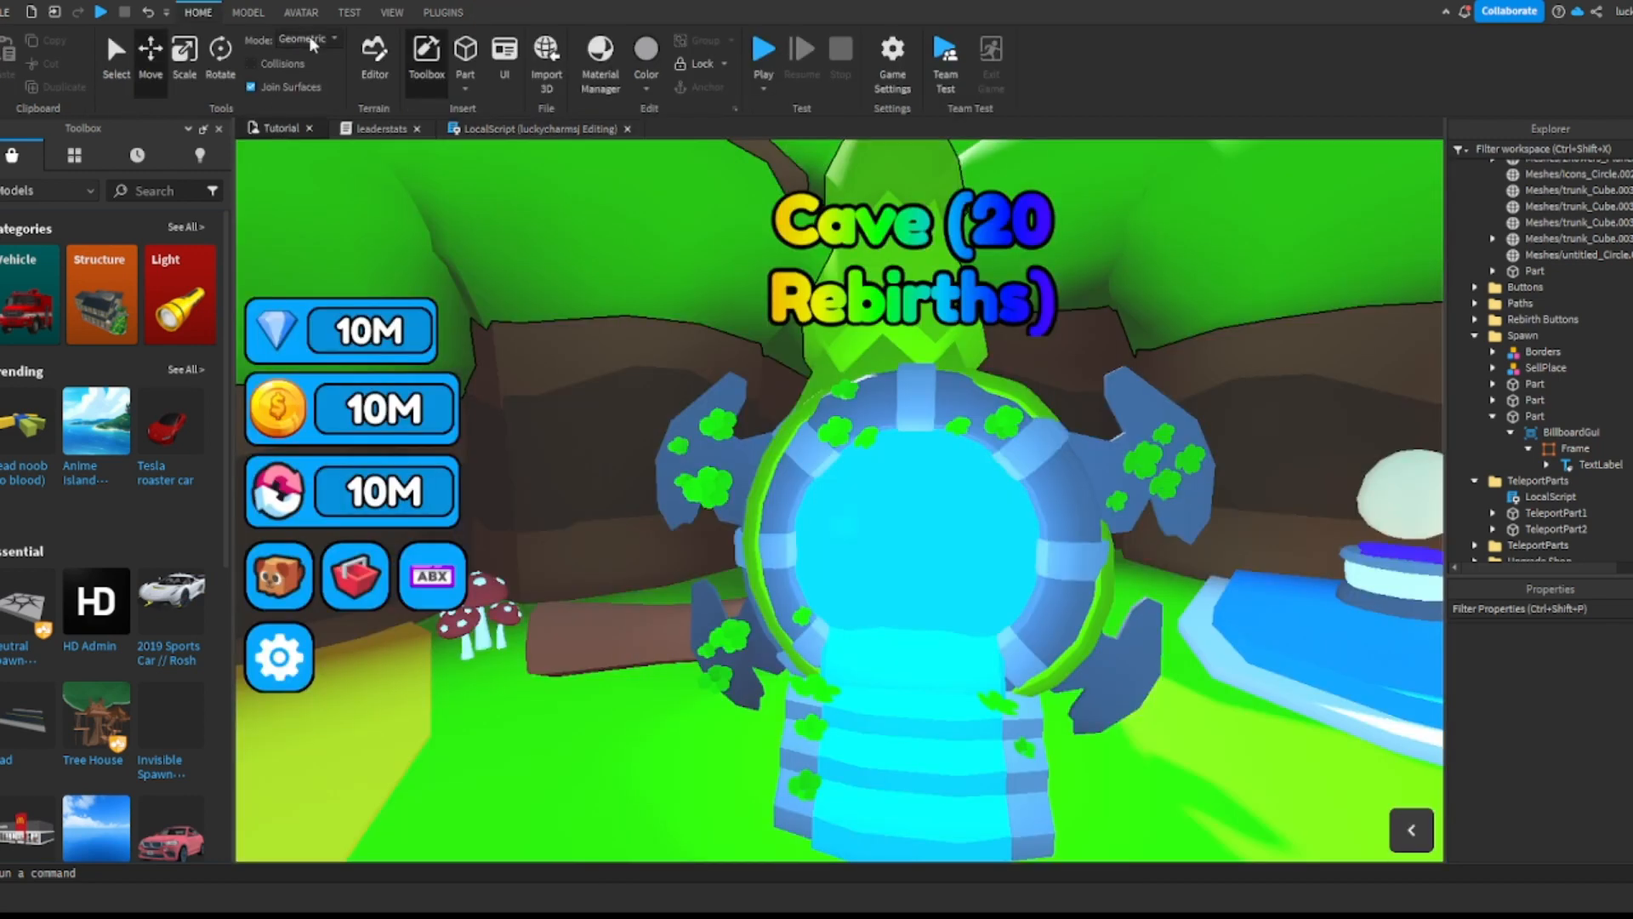
# Step: Examine the Output window, the teleport LocalScript and the cave portal area in the map for the teleport problem
pyautogui.click(389, 13)
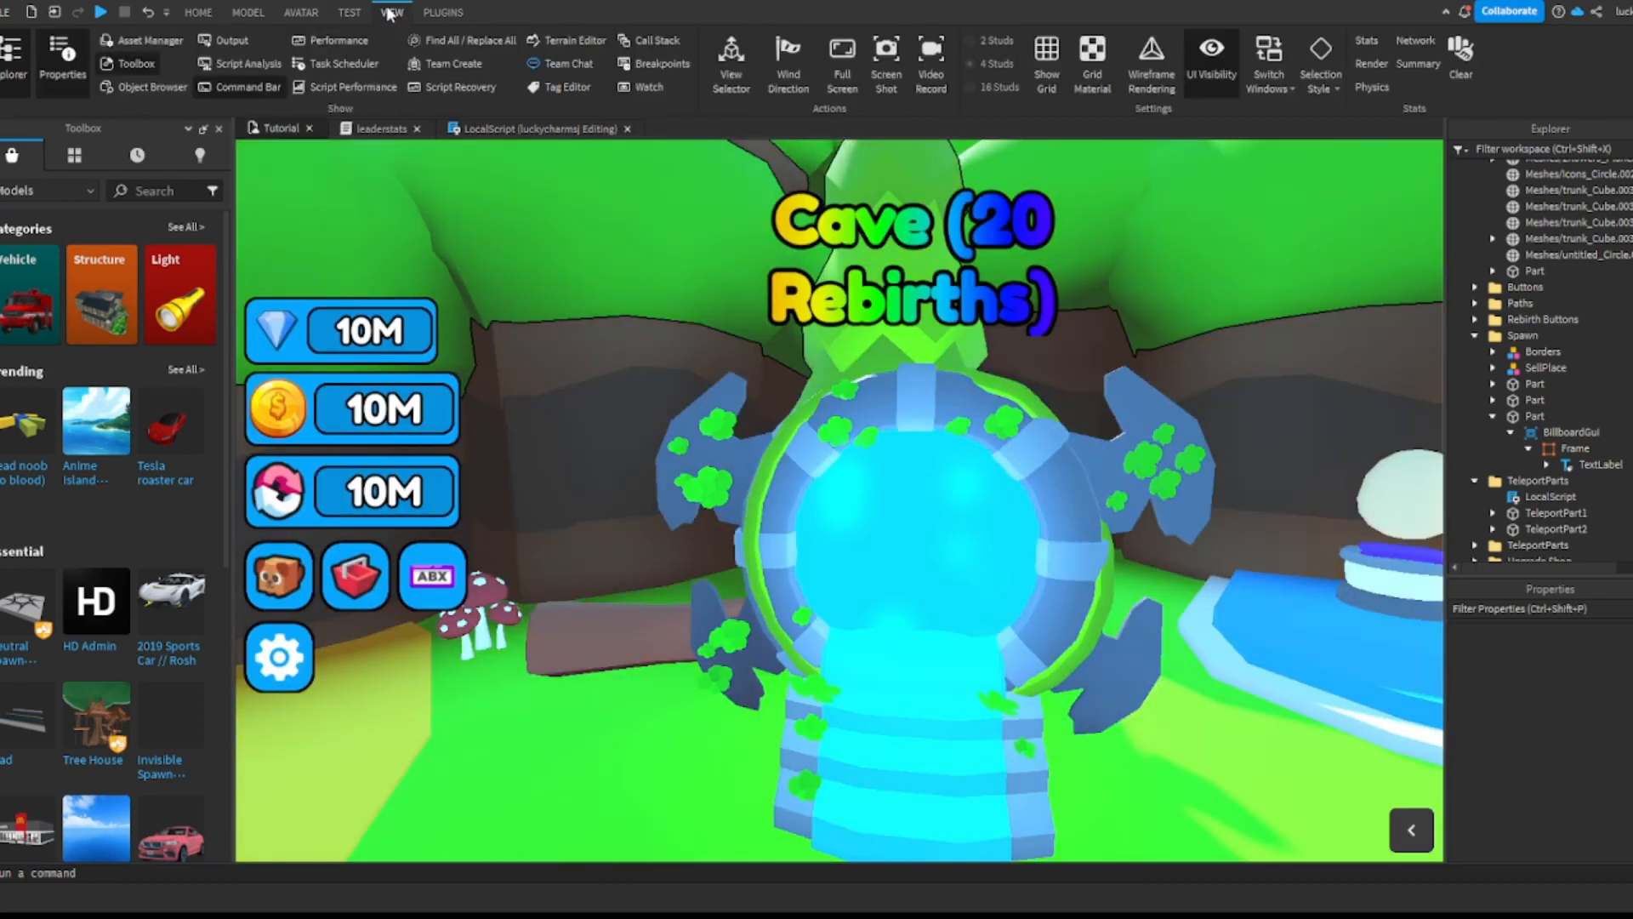
pyautogui.click(230, 40)
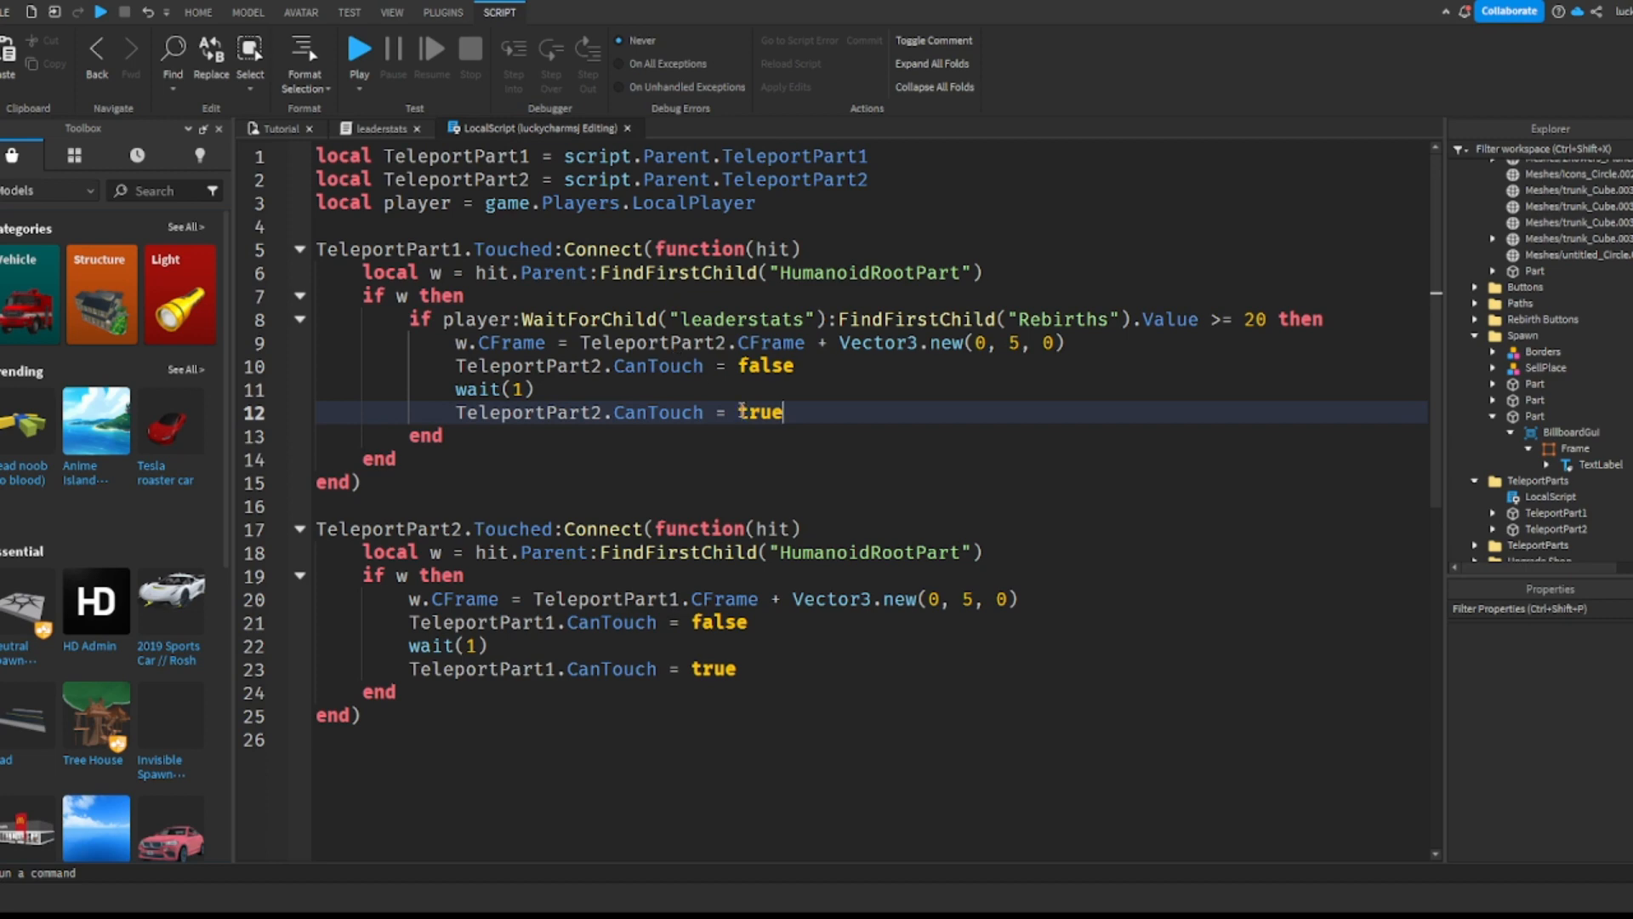
pyautogui.click(277, 125)
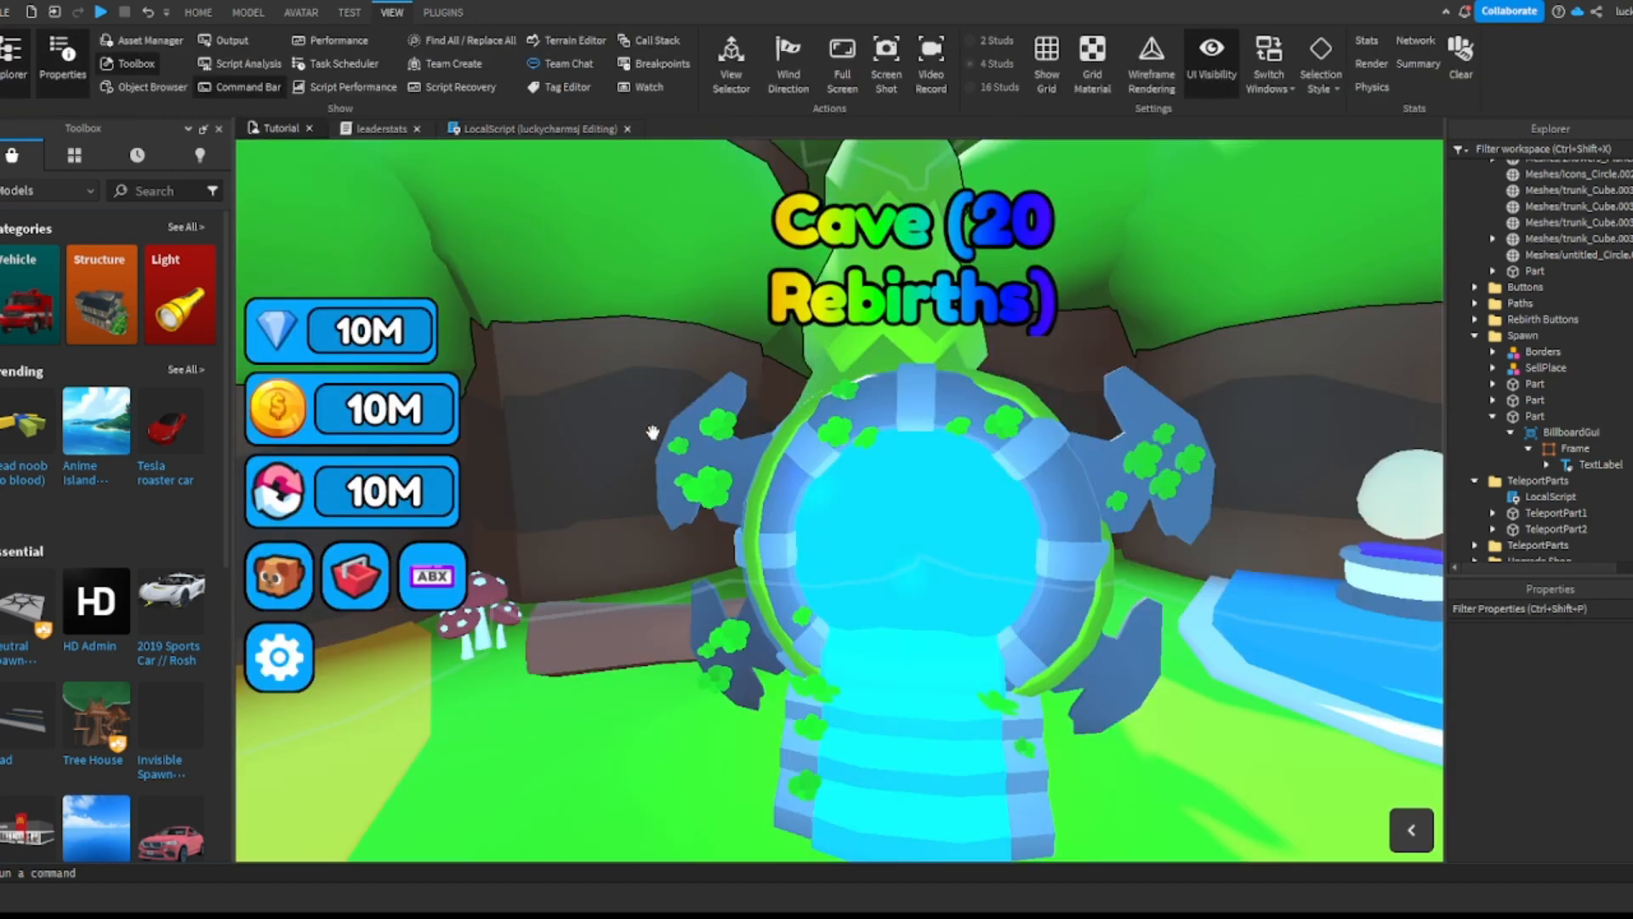
pyautogui.click(917, 514)
pyautogui.moveTo(918, 514); pyautogui.dragTo(918, 514, button='right')
pyautogui.moveTo(975, 490); pyautogui.dragTo(940, 491)
pyautogui.moveTo(940, 497); pyautogui.dragTo(940, 497, button='right')
pyautogui.press('a')
pyautogui.click(904, 230)
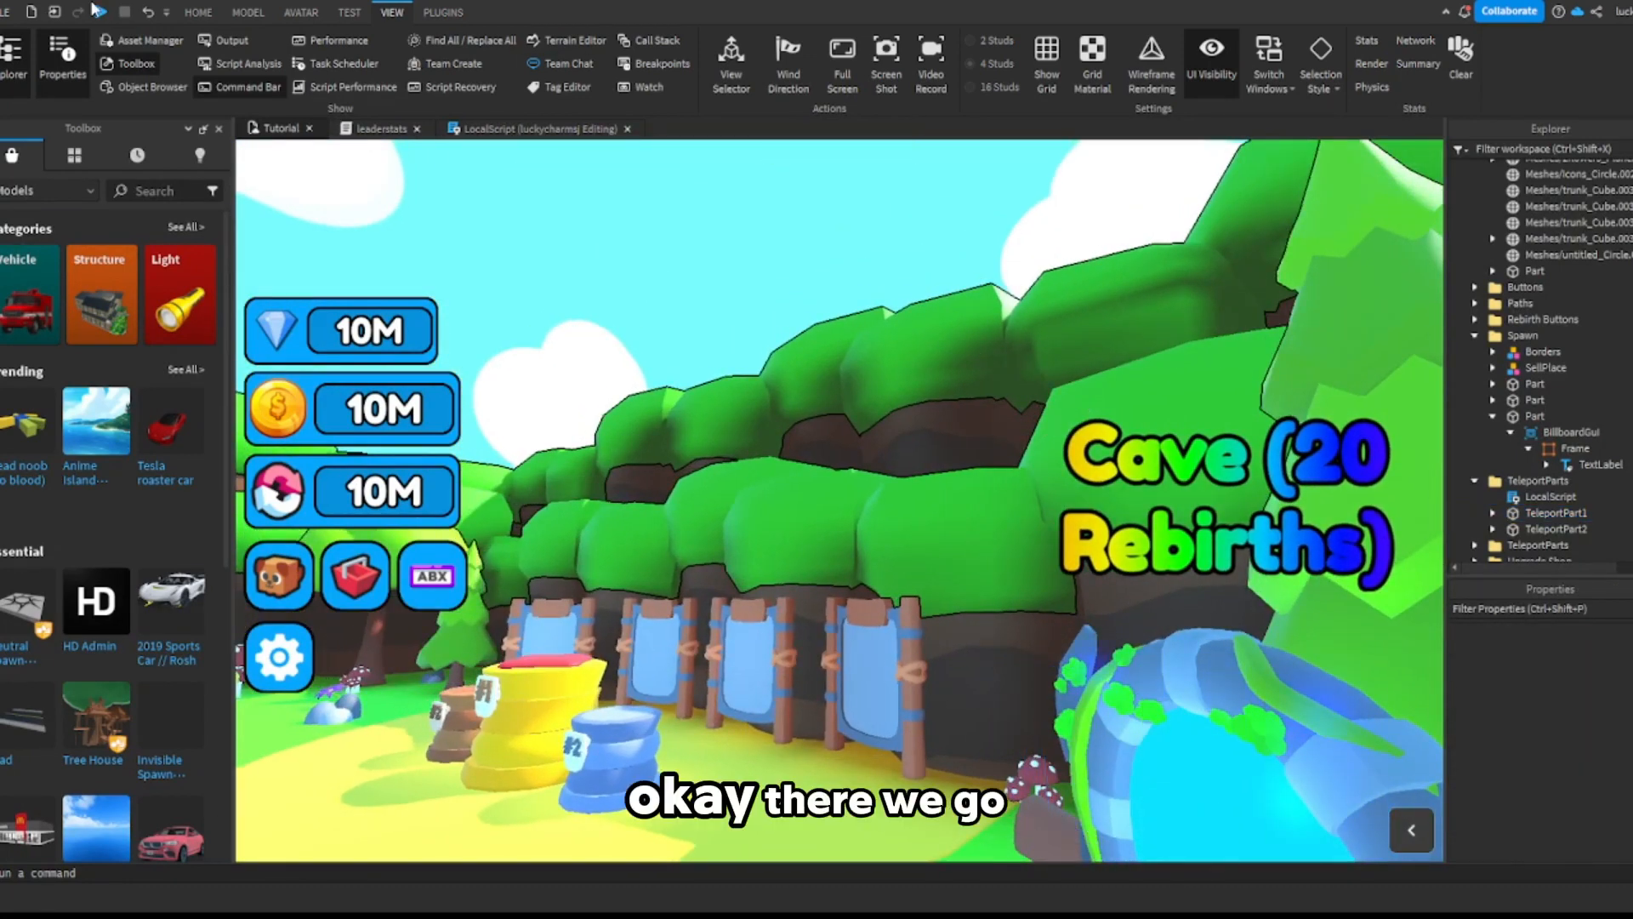
# Step: Playtest again and jump the character into the cave portal to retest the teleport
pyautogui.click(101, 12)
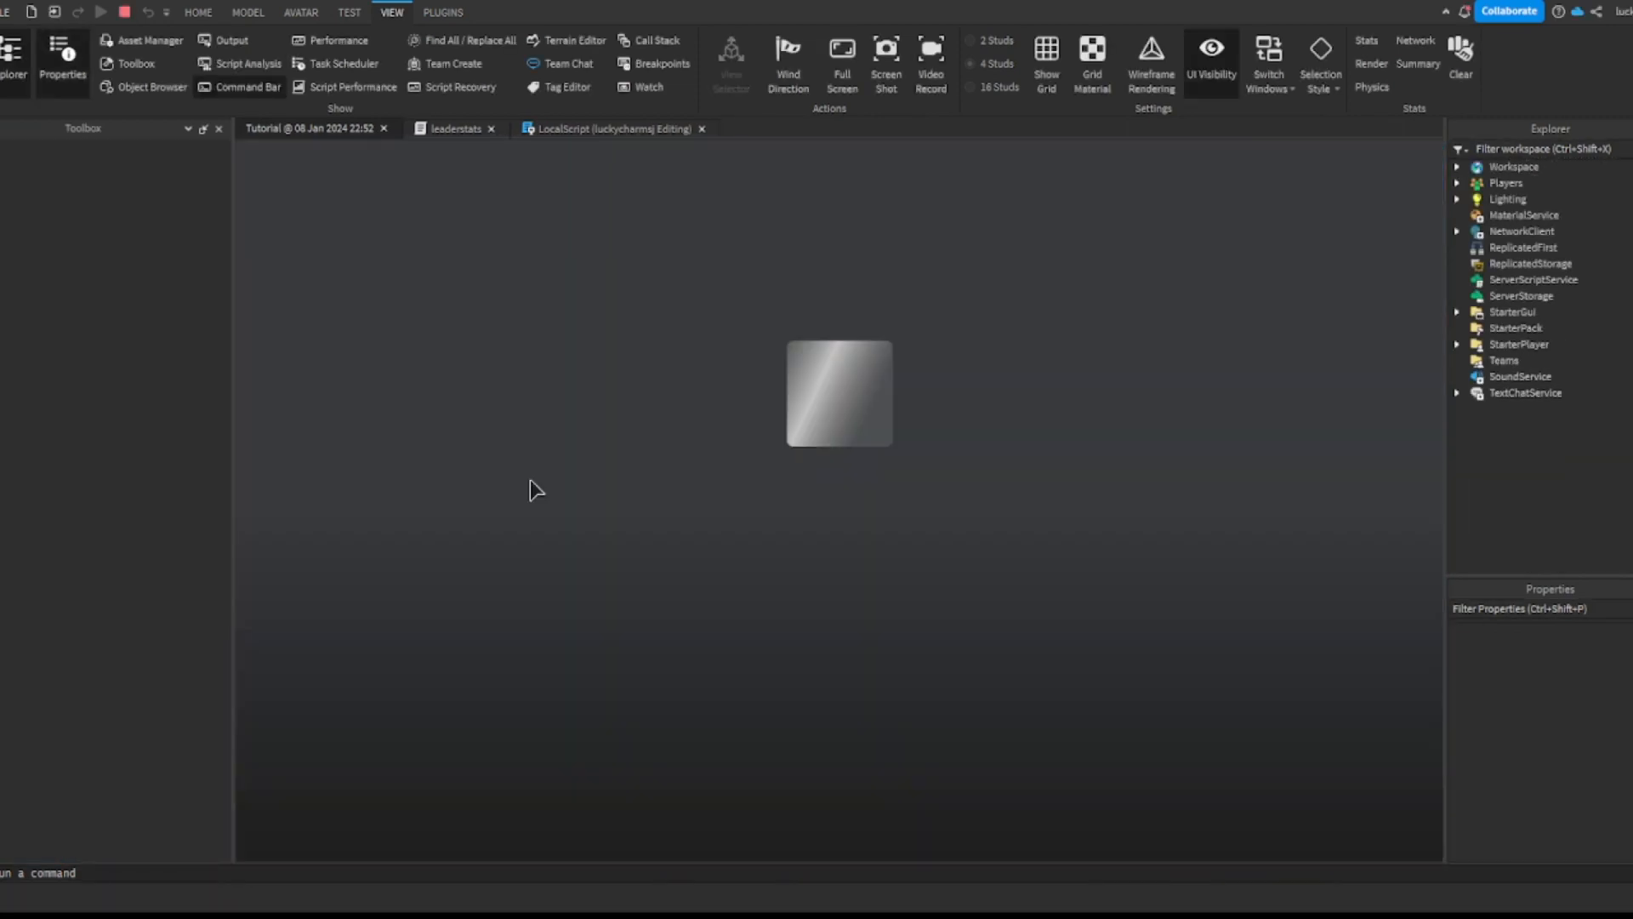
pyautogui.press('w')
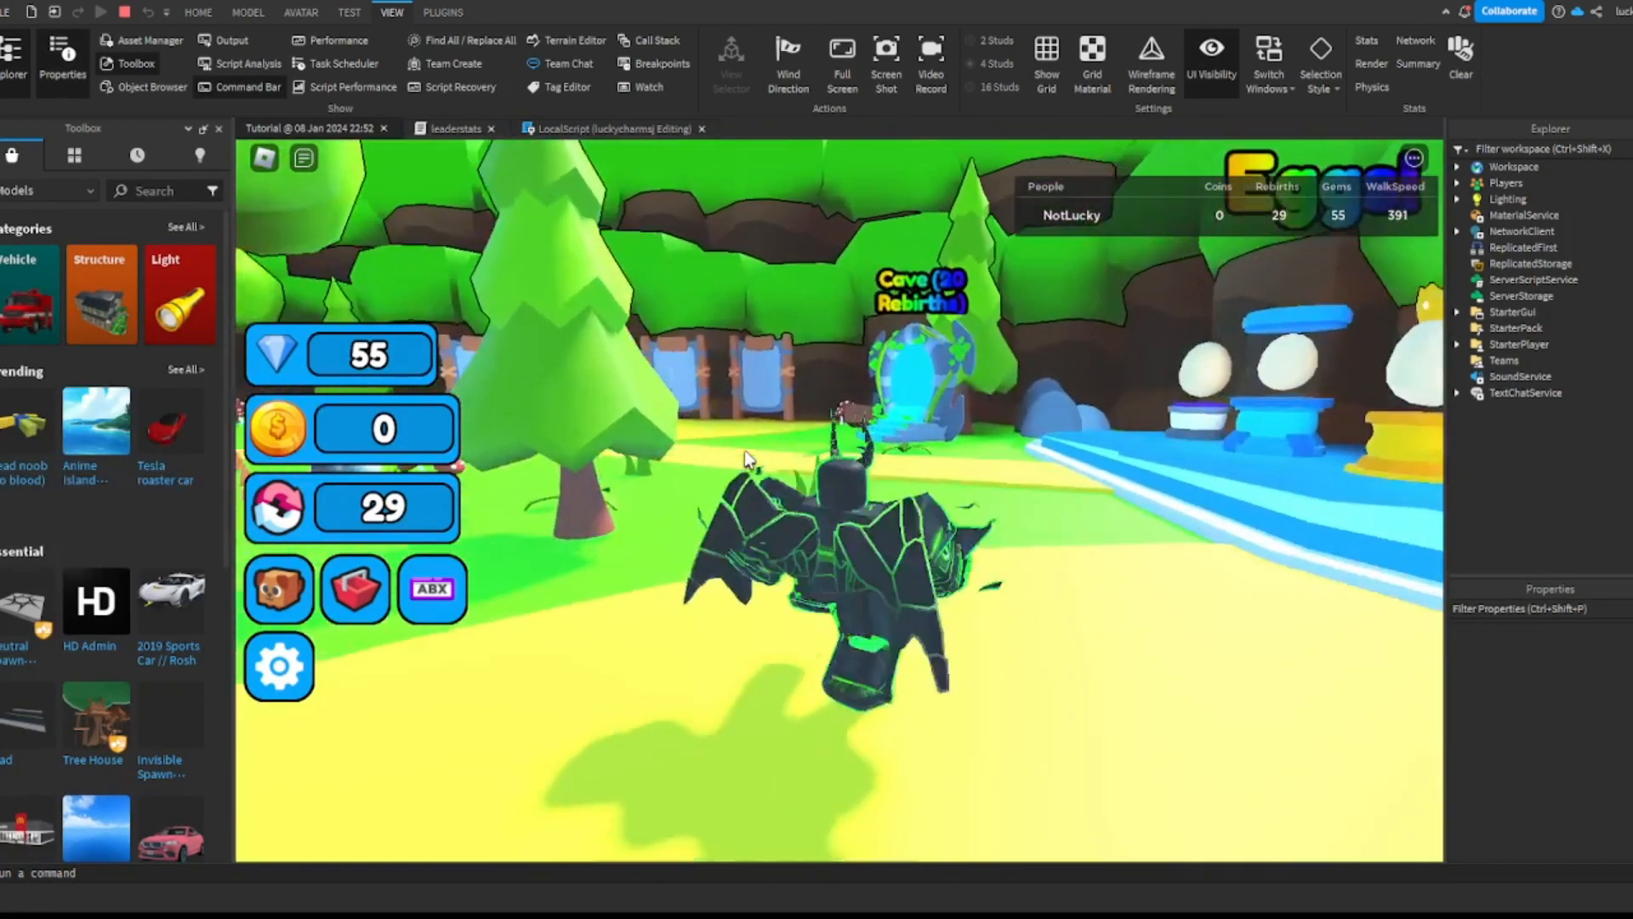
pyautogui.press('space')
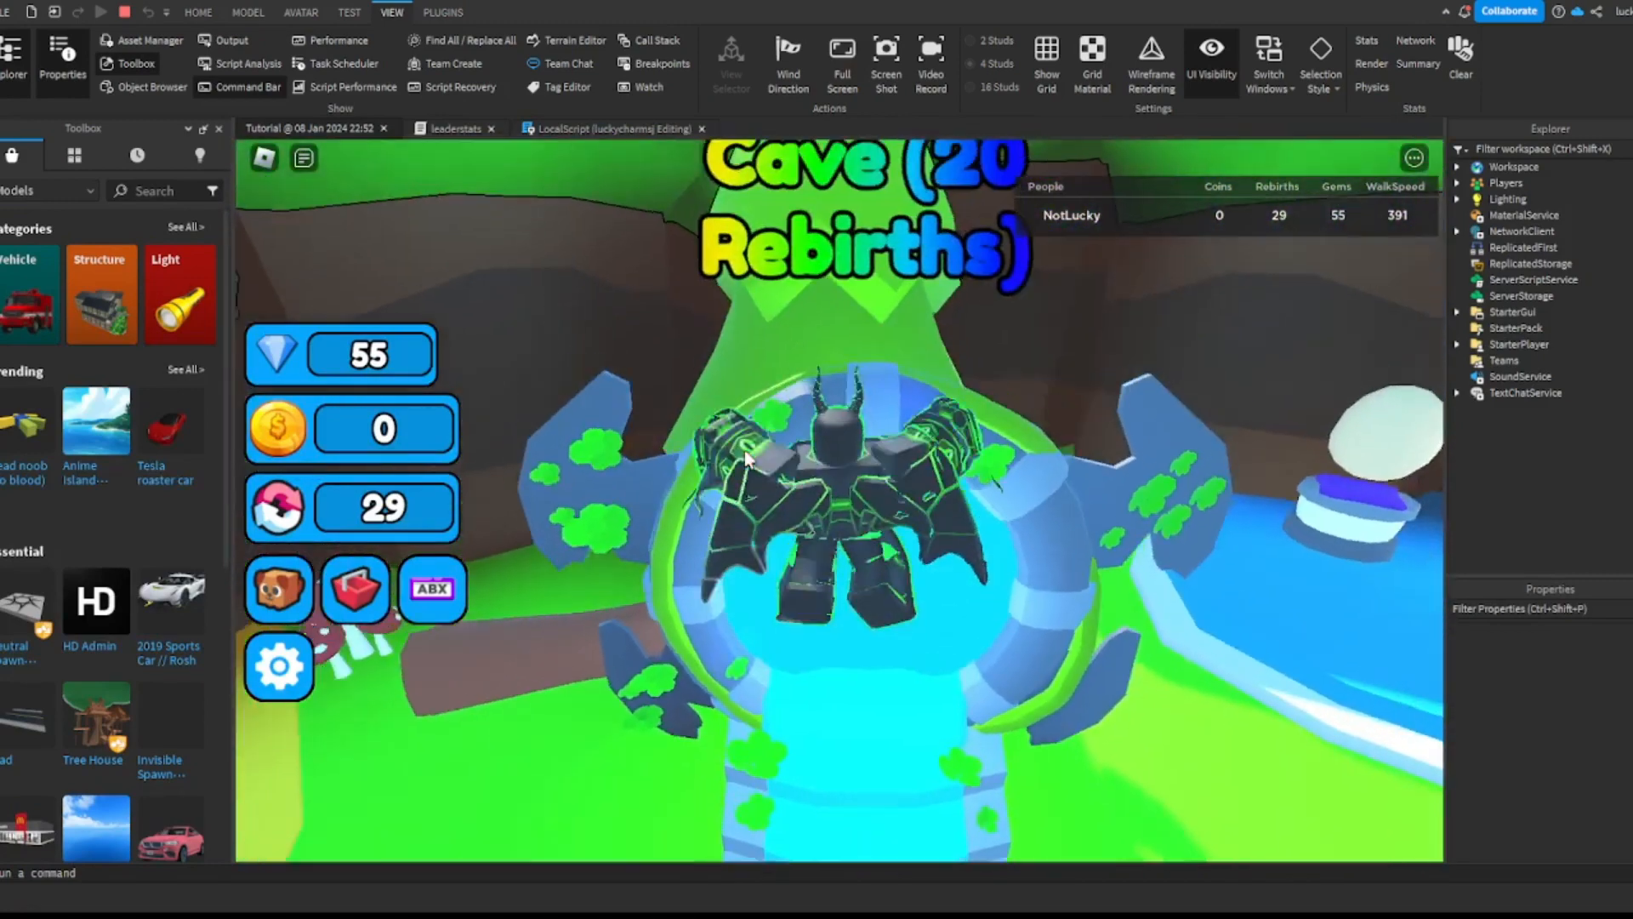
pyautogui.press('s')
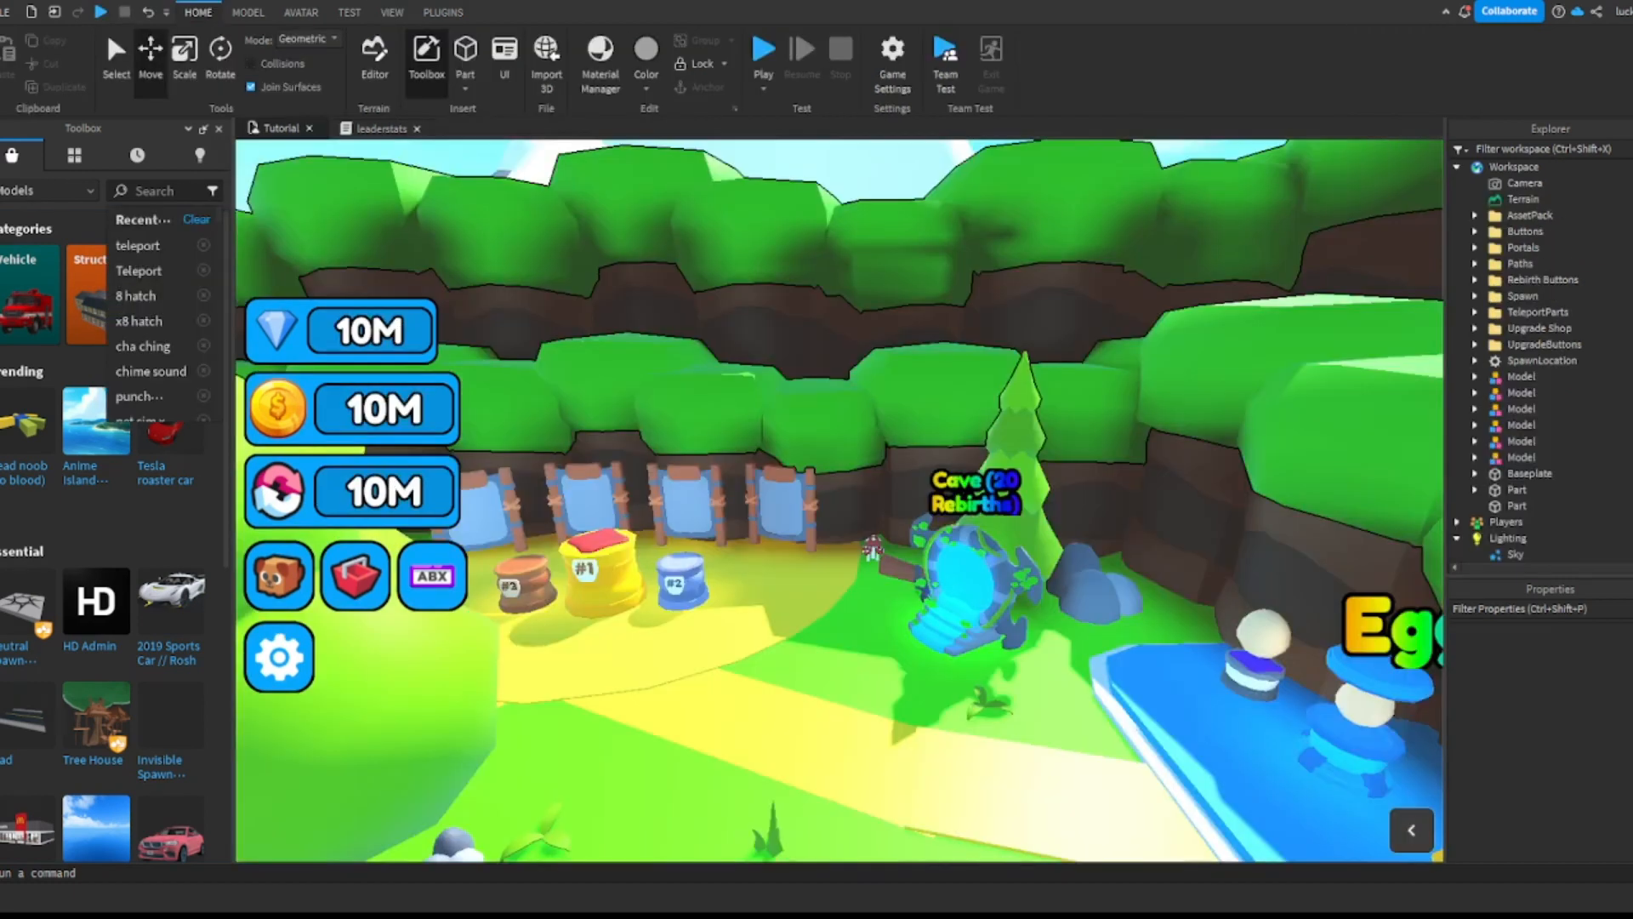
# Step: Rename the cave portal model inside the Portals folder as CavePortal
pyautogui.scroll(2, 963, 187)
pyautogui.click(924, 191)
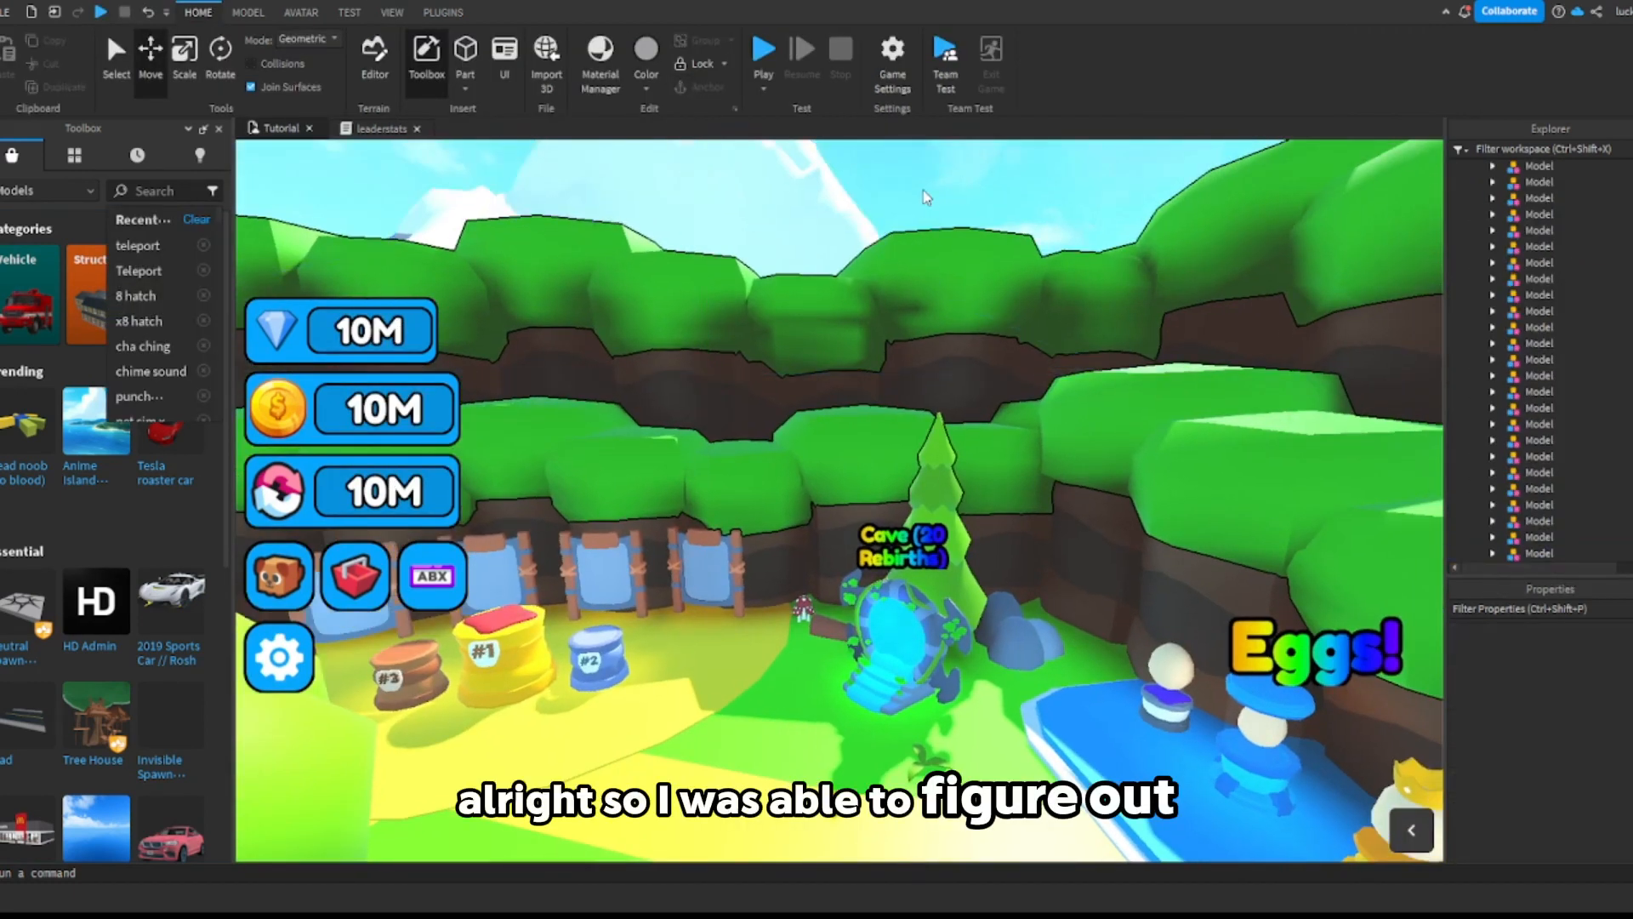
pyautogui.moveTo(922, 191); pyautogui.dragTo(933, 208, button='right')
pyautogui.press('w')
pyautogui.press('w')
pyautogui.moveTo(984, 404); pyautogui.dragTo(970, 413, button='right')
pyautogui.click(965, 415)
pyautogui.scroll(-2, 1508, 417)
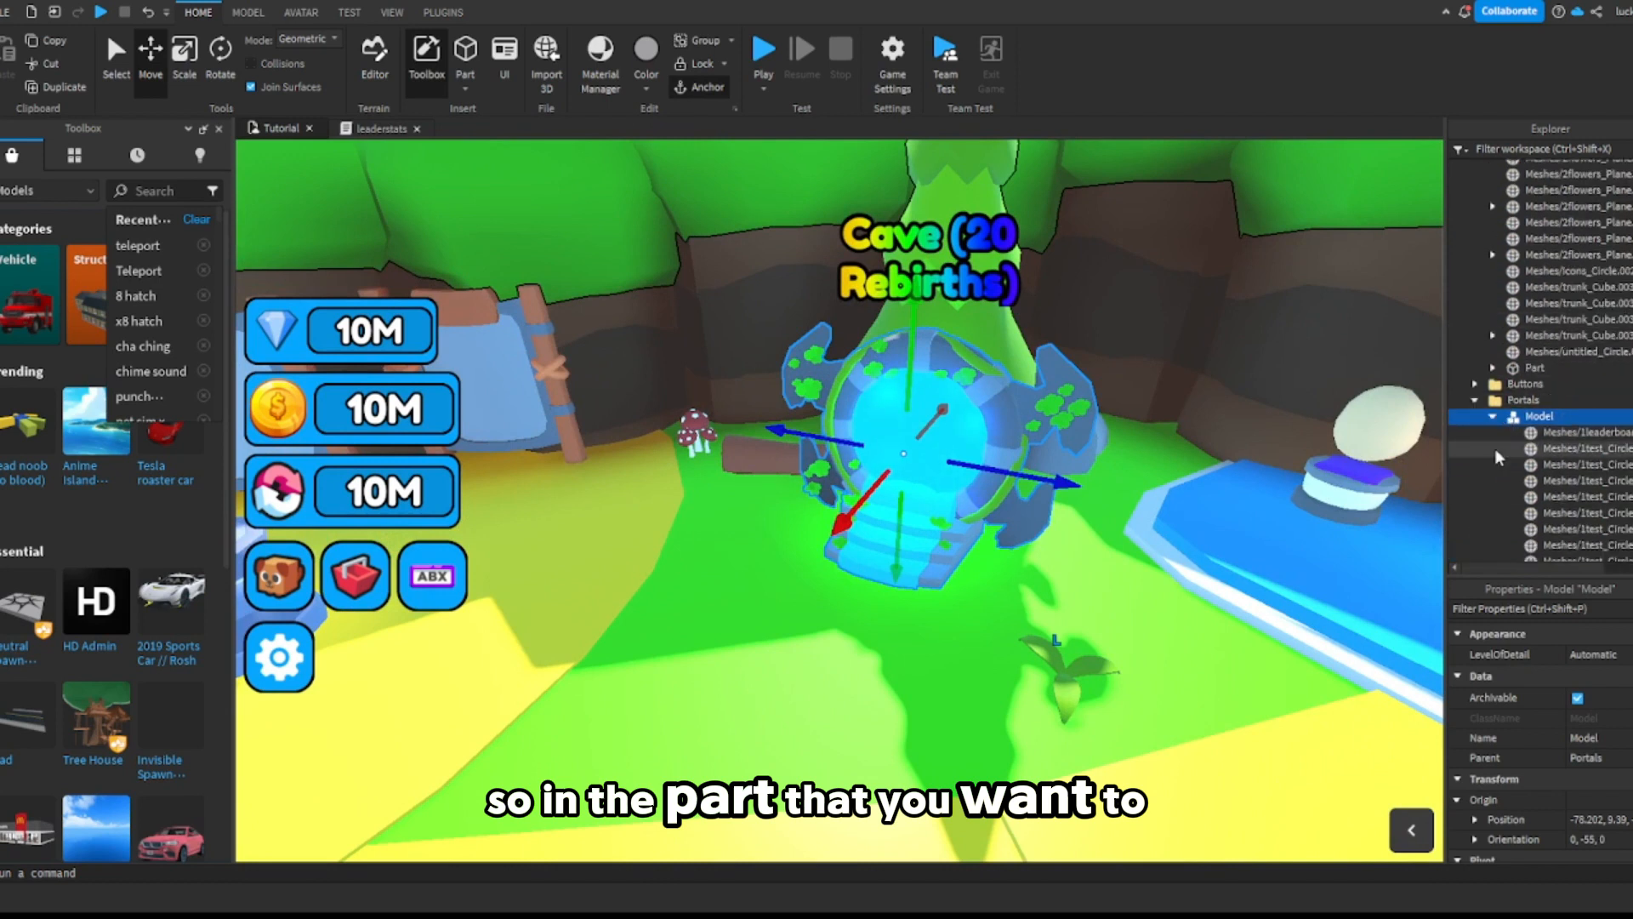
pyautogui.scroll(-2, 1497, 447)
pyautogui.click(1513, 355)
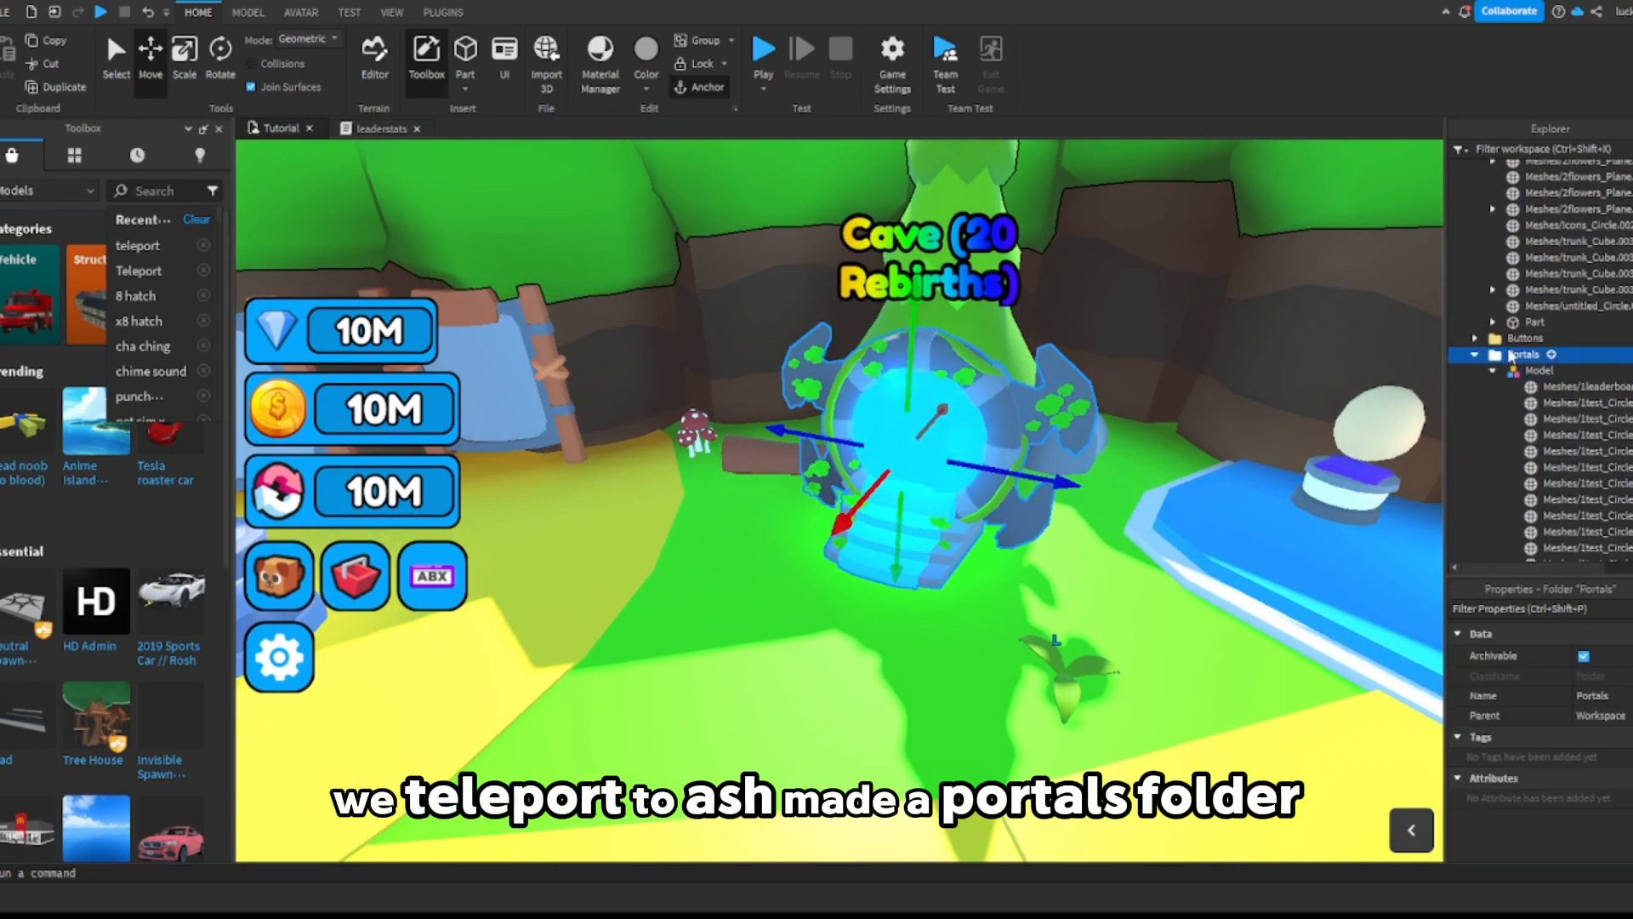
pyautogui.scroll(-6, 1508, 332)
pyautogui.scroll(8, 1504, 293)
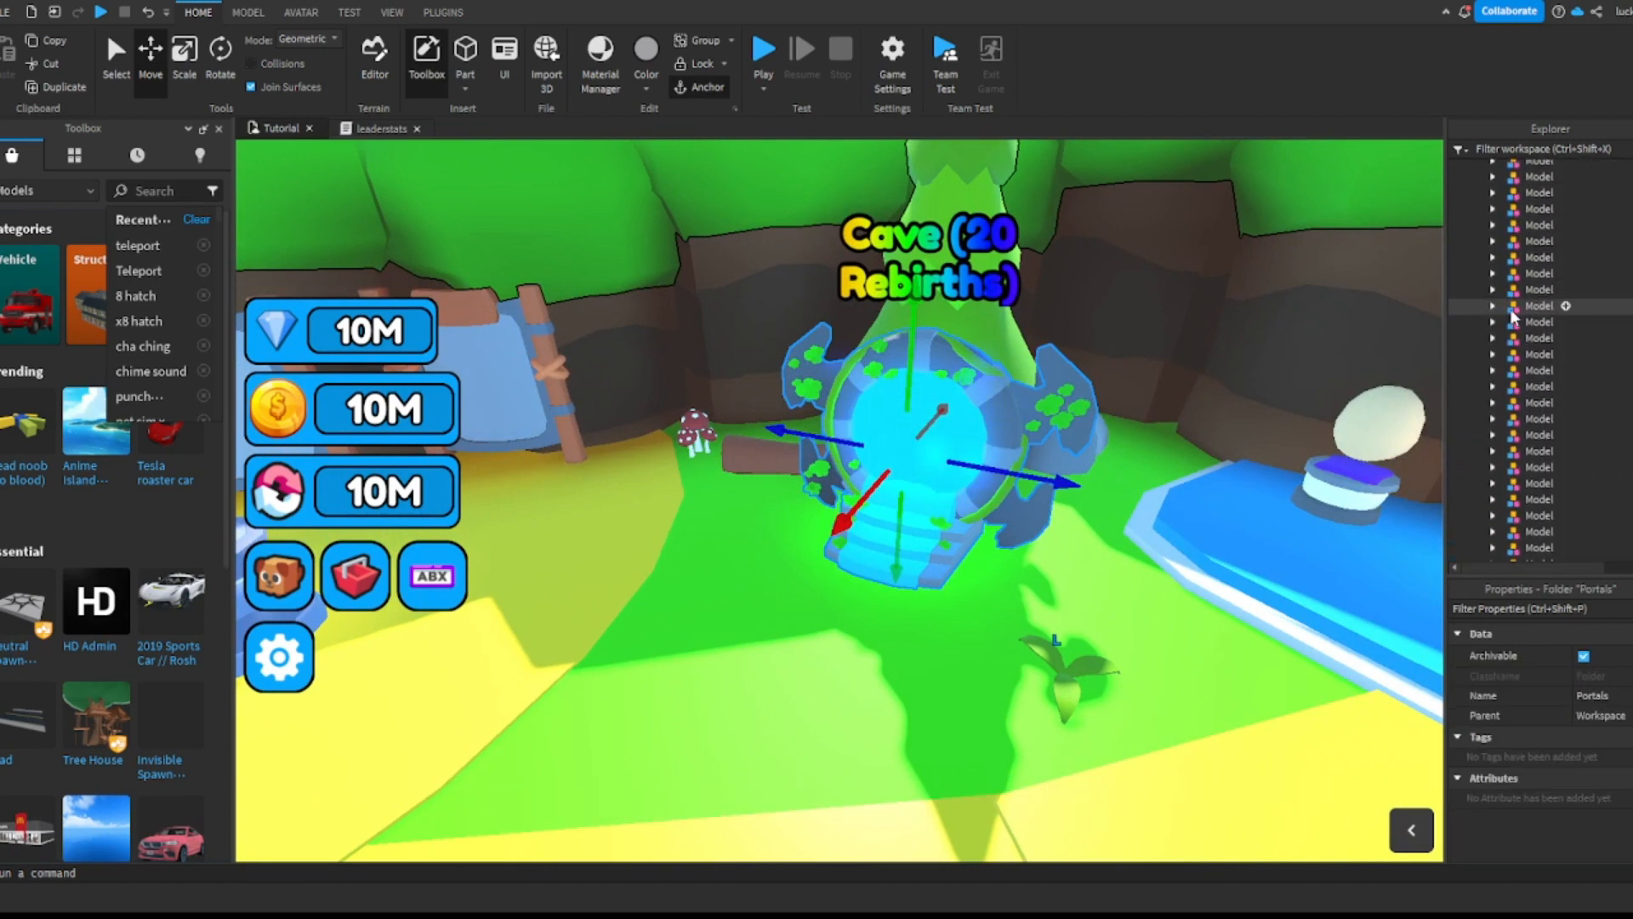
pyautogui.click(1494, 265)
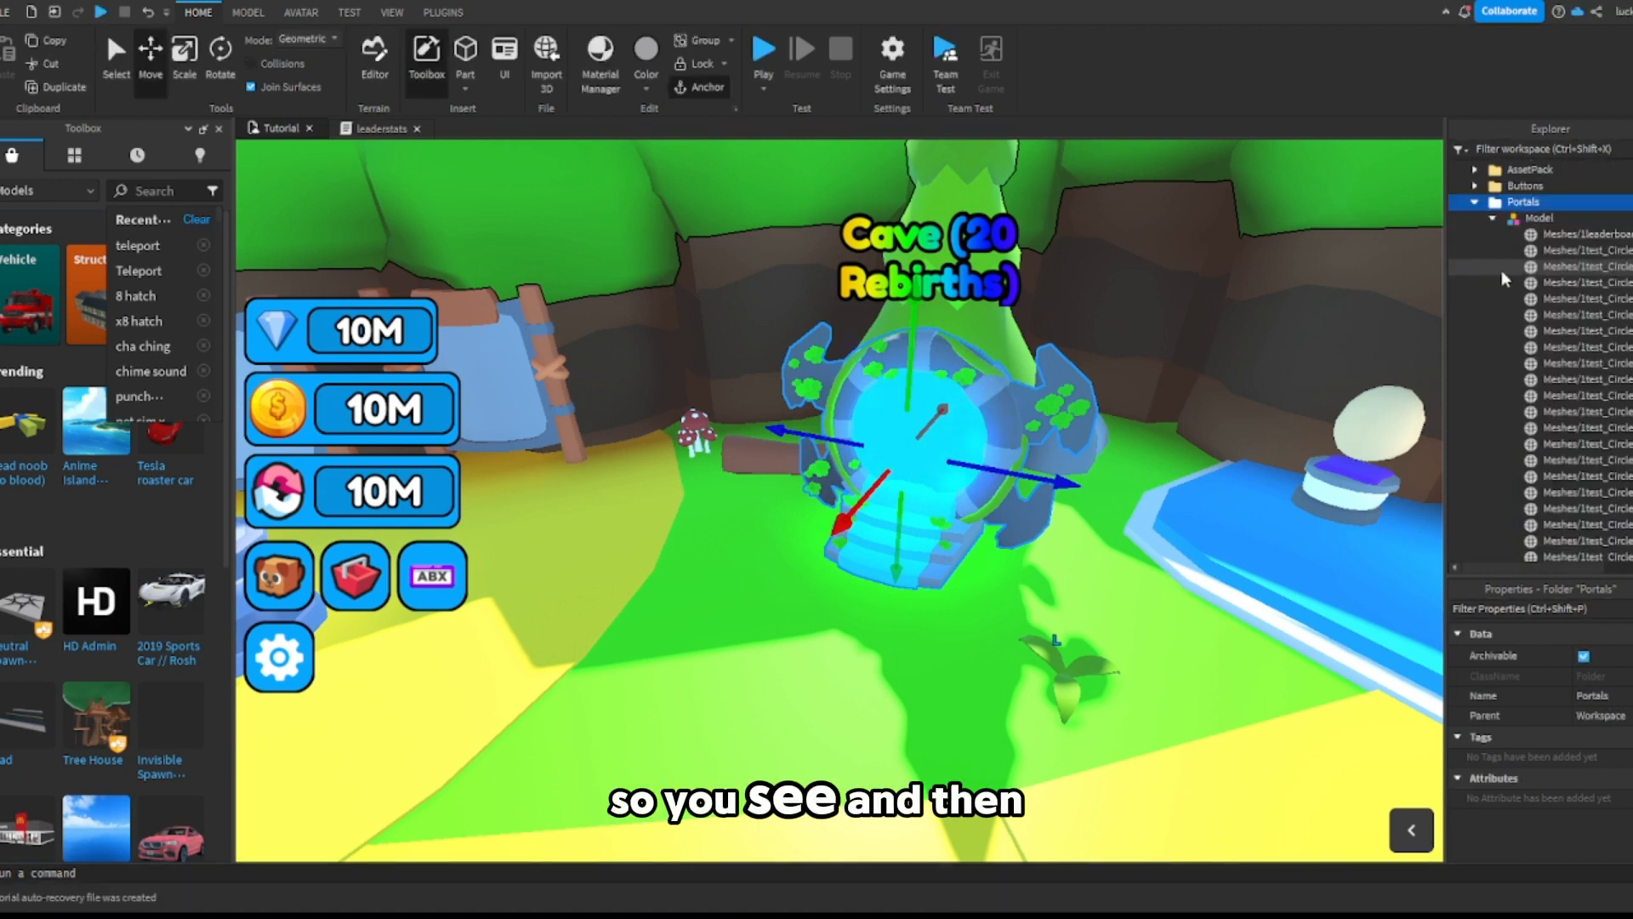
pyautogui.click(1533, 264)
pyautogui.click(1533, 264)
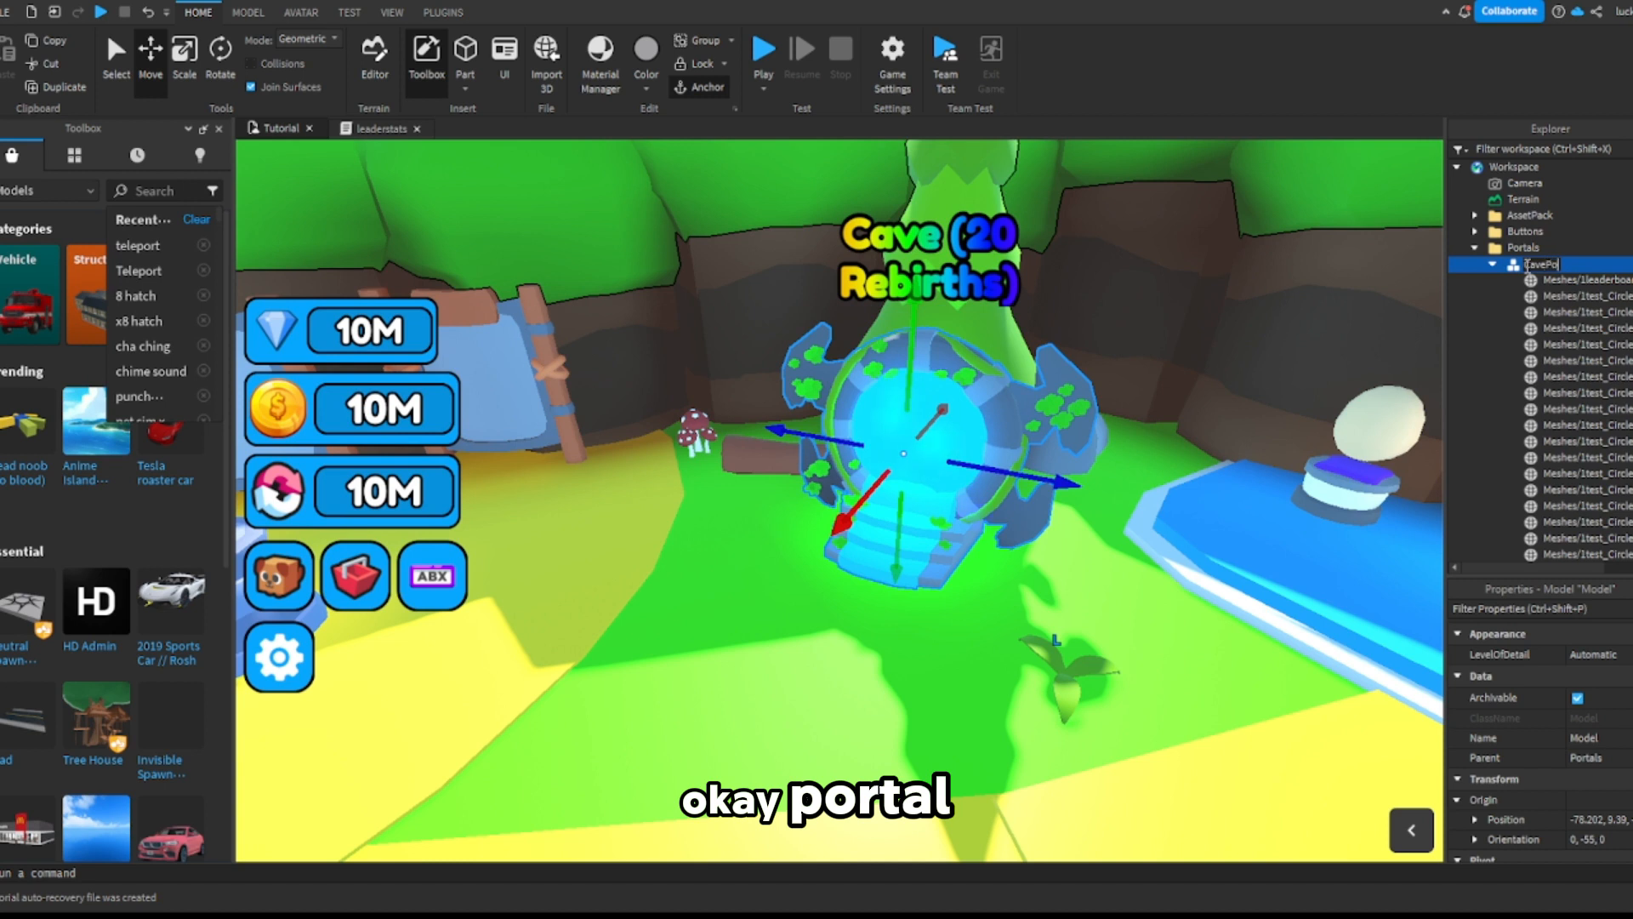
pyautogui.press('Return')
# Step: Open the Script inside the CavePortal model's blue Portal mesh part
pyautogui.scroll(-10, 1486, 277)
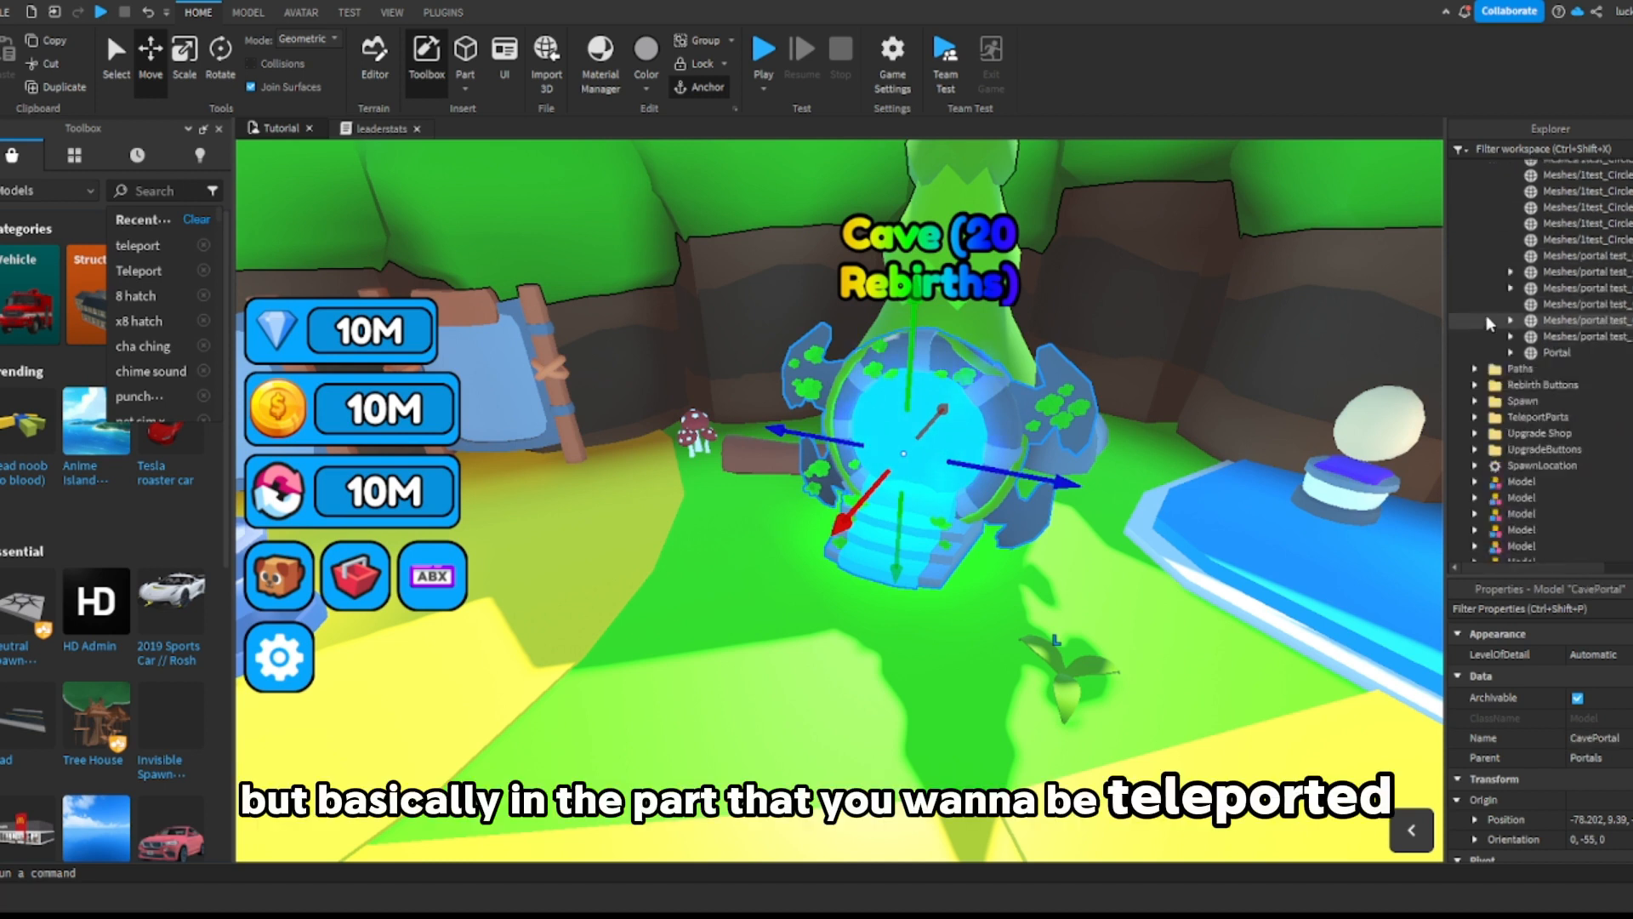
pyautogui.scroll(3, 1532, 271)
pyautogui.click(1550, 353)
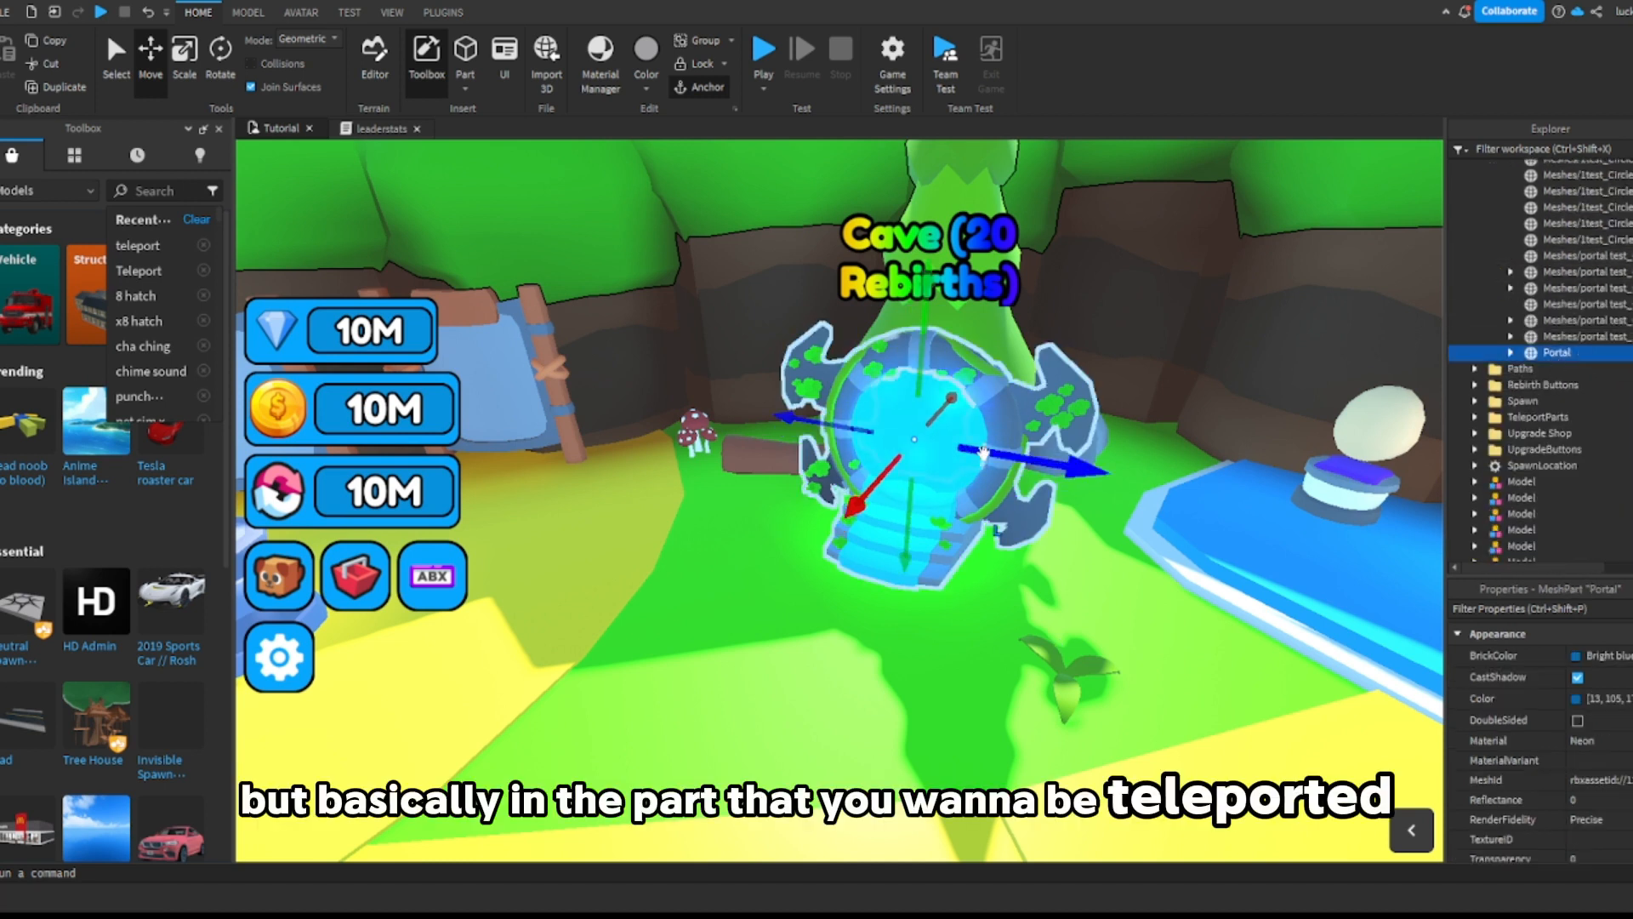
pyautogui.scroll(6, 884, 444)
pyautogui.scroll(-4, 922, 430)
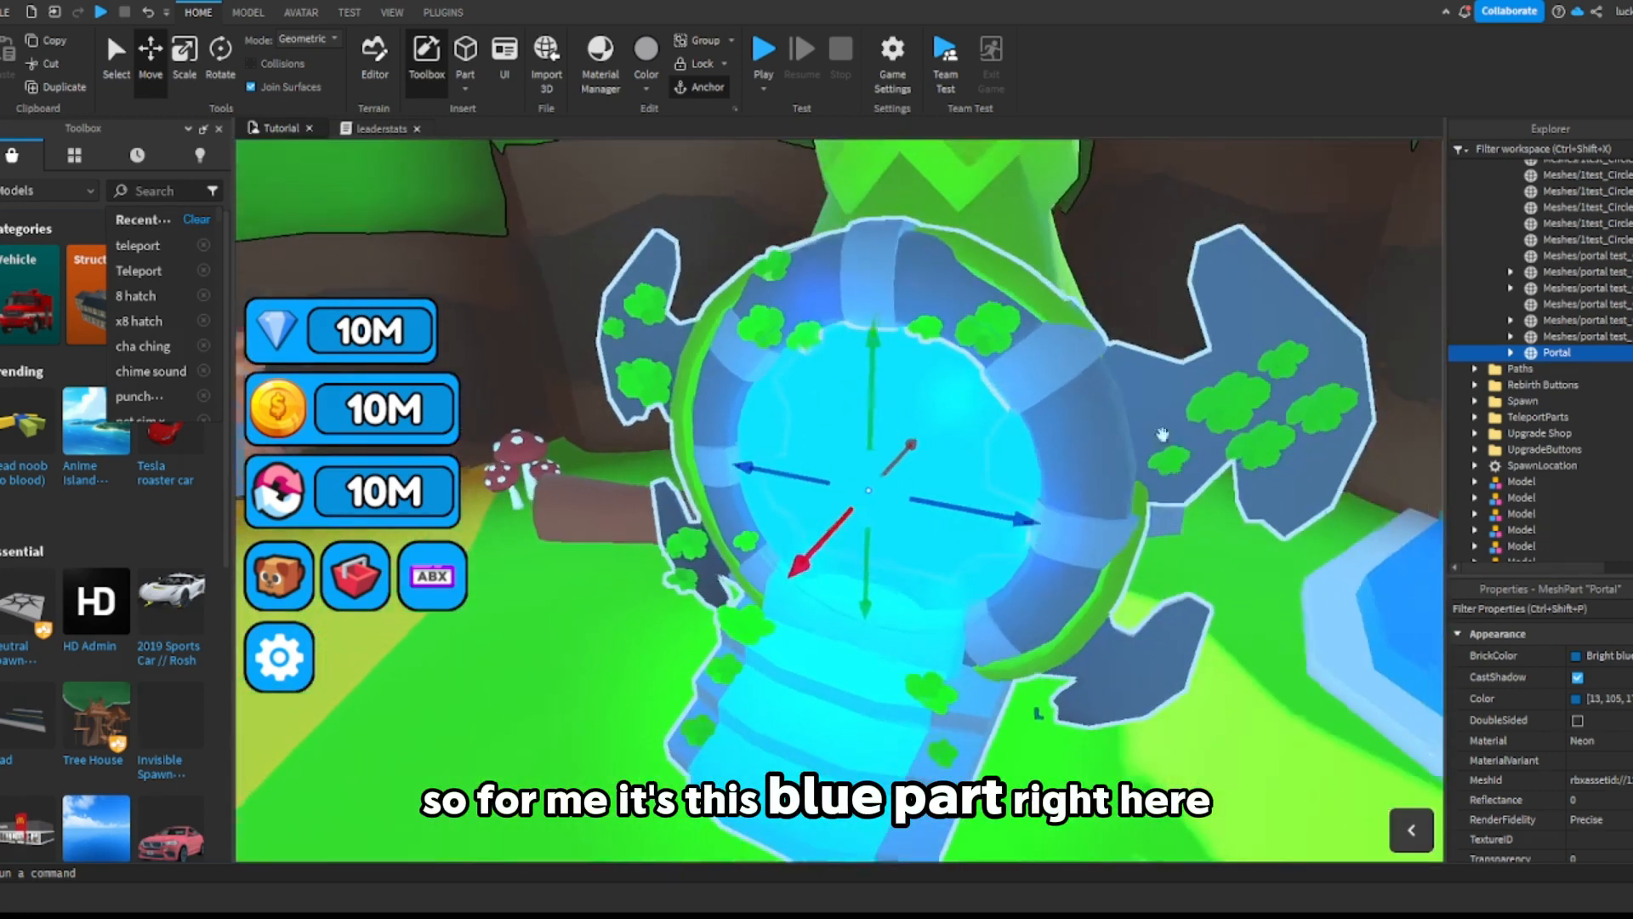
pyautogui.scroll(-2, 1162, 434)
pyautogui.click(1511, 353)
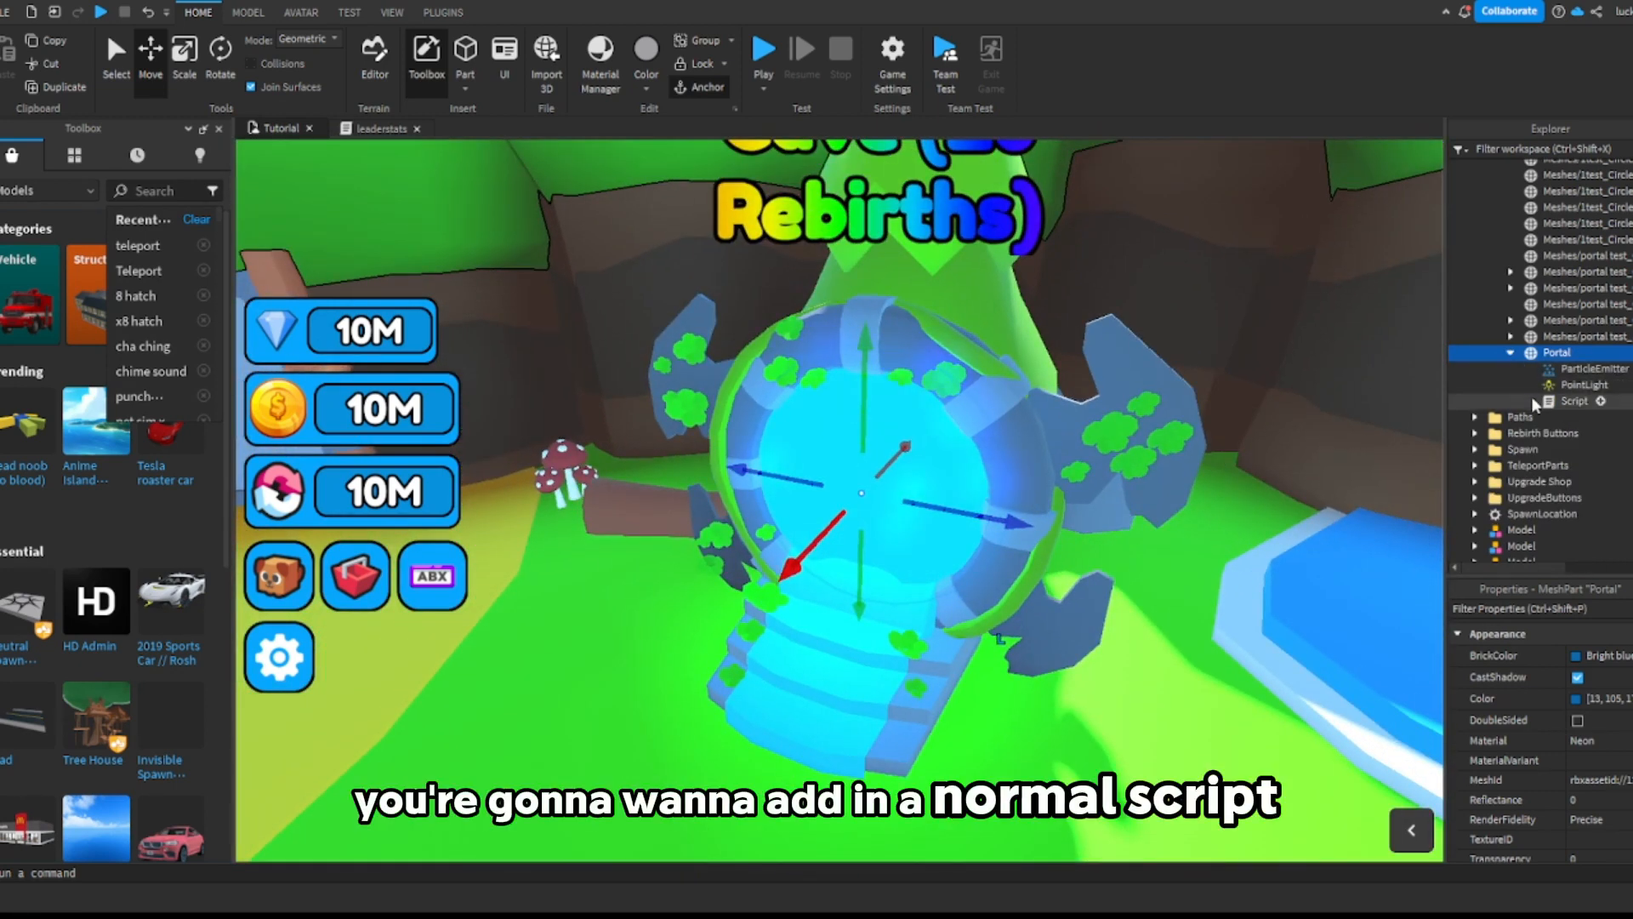
pyautogui.doubleClick(1533, 400)
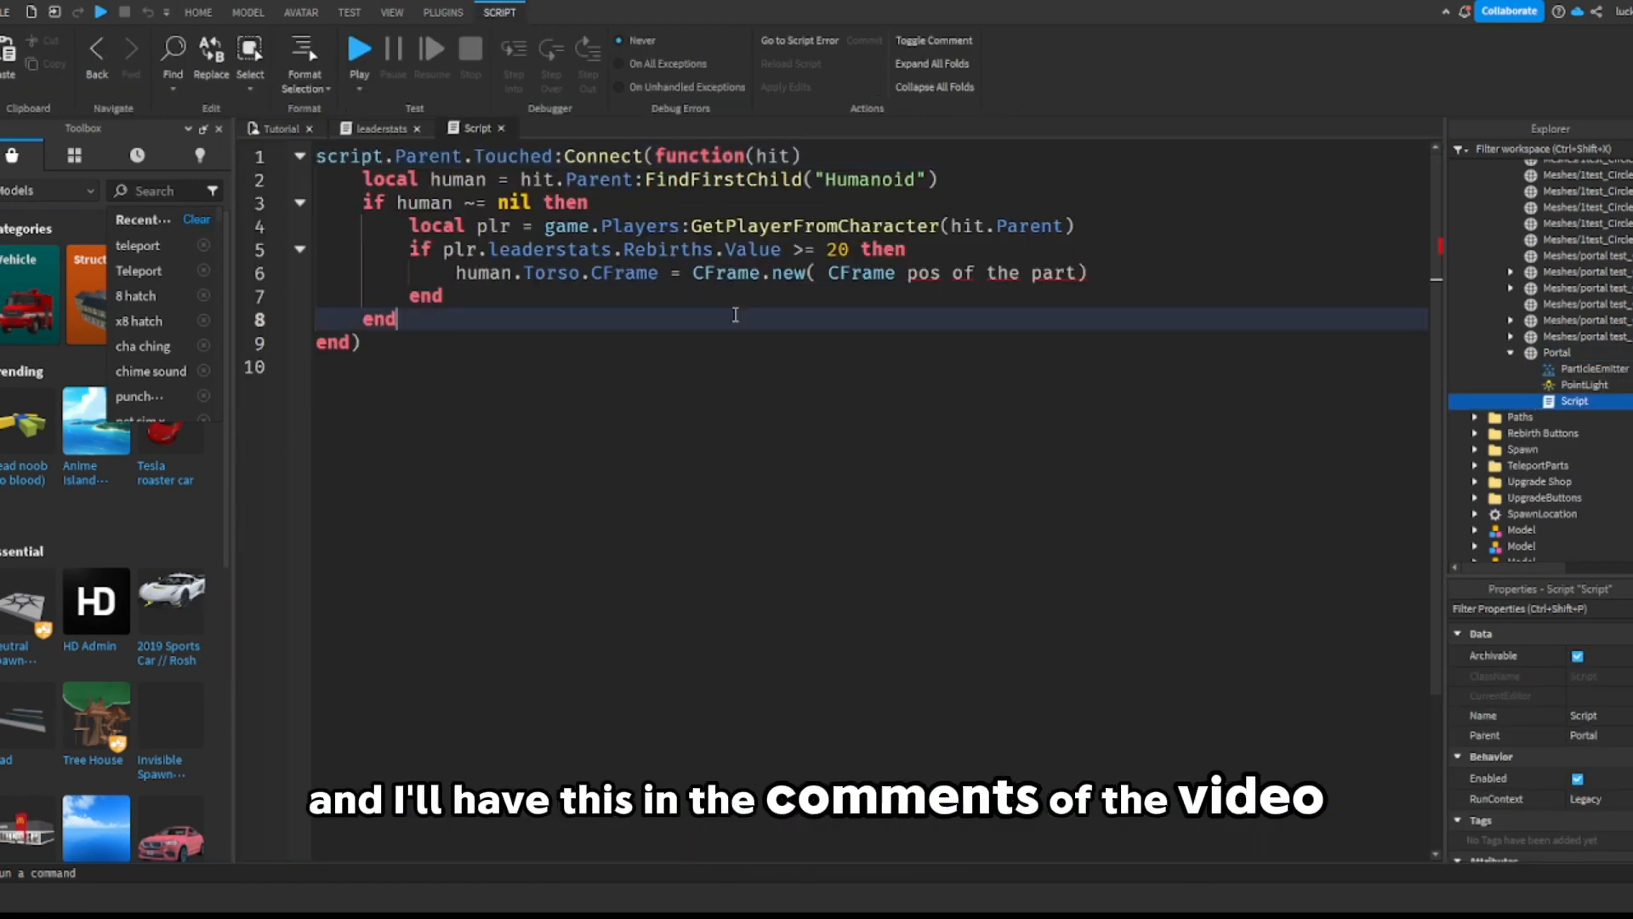
# Step: Review the portal script's touch handler, Humanoid check, rebirth condition and the CFrame placeholder in the teleport line
pyautogui.moveTo(613, 343); pyautogui.dragTo(304, 156)
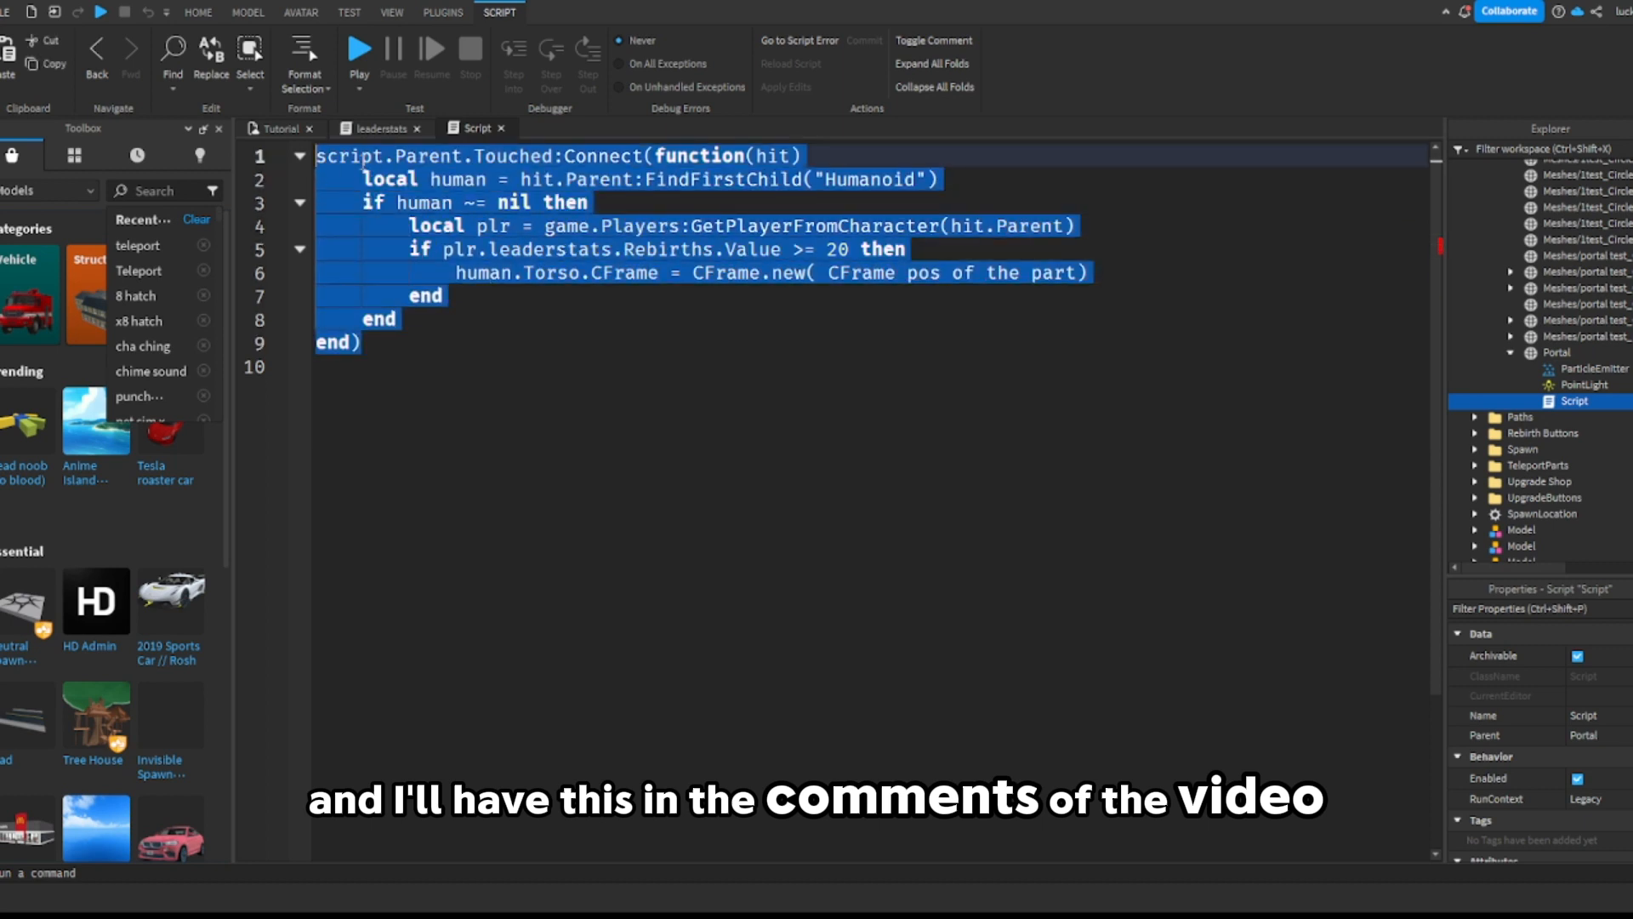
pyautogui.click(643, 325)
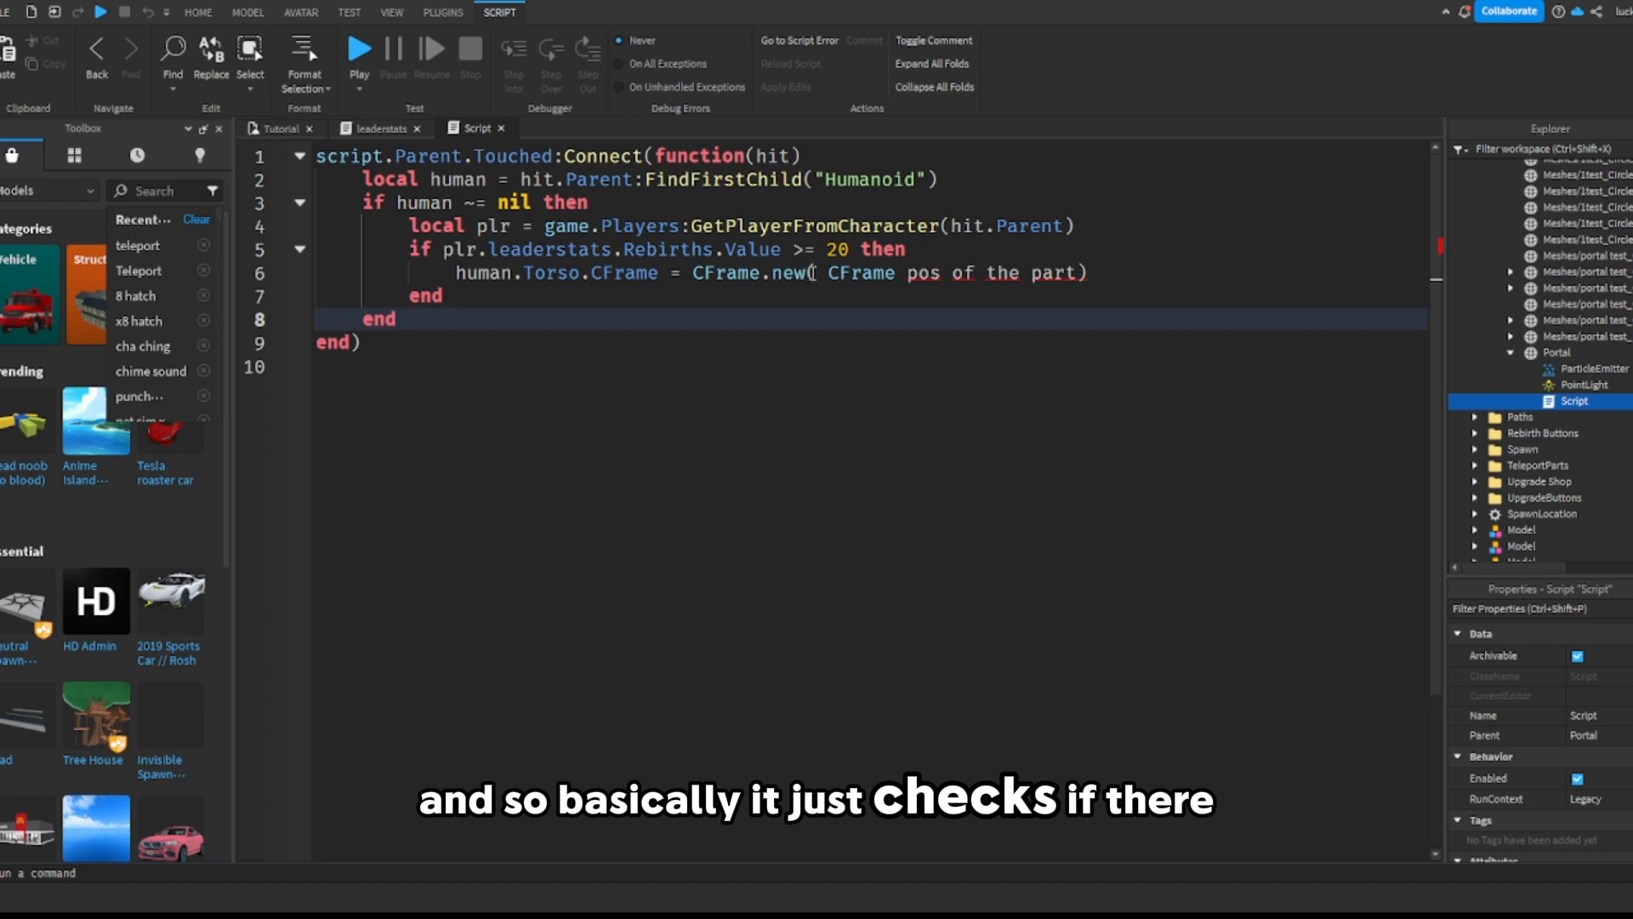
pyautogui.doubleClick(846, 250)
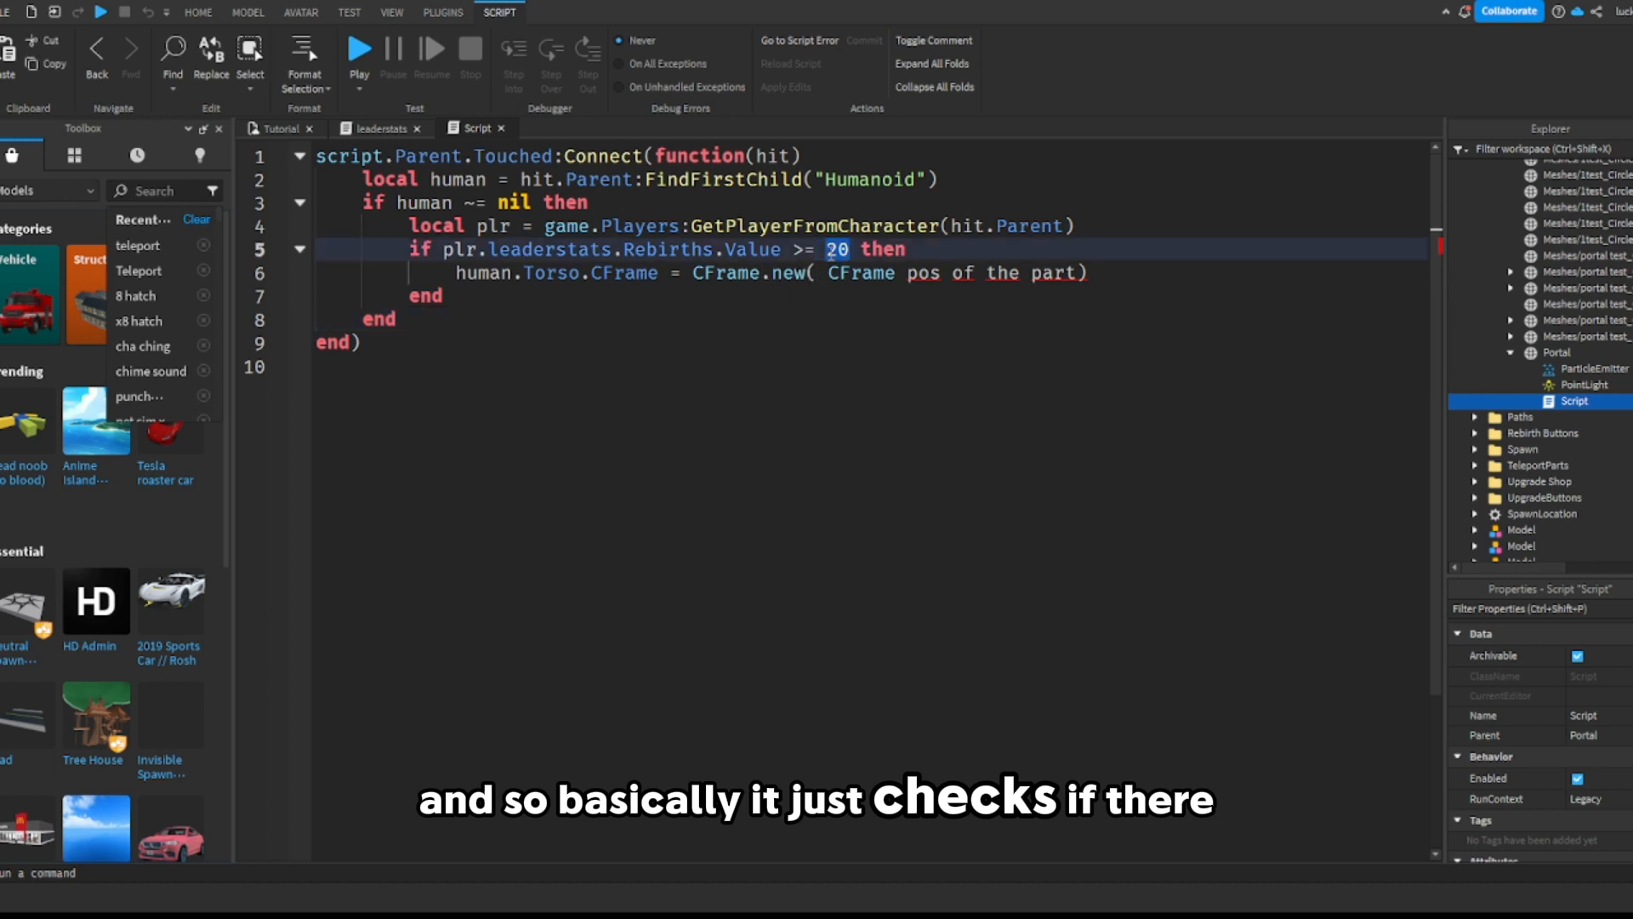
pyautogui.moveTo(847, 252); pyautogui.dragTo(464, 226)
pyautogui.moveTo(365, 203); pyautogui.dragTo(615, 242)
pyautogui.click(393, 230)
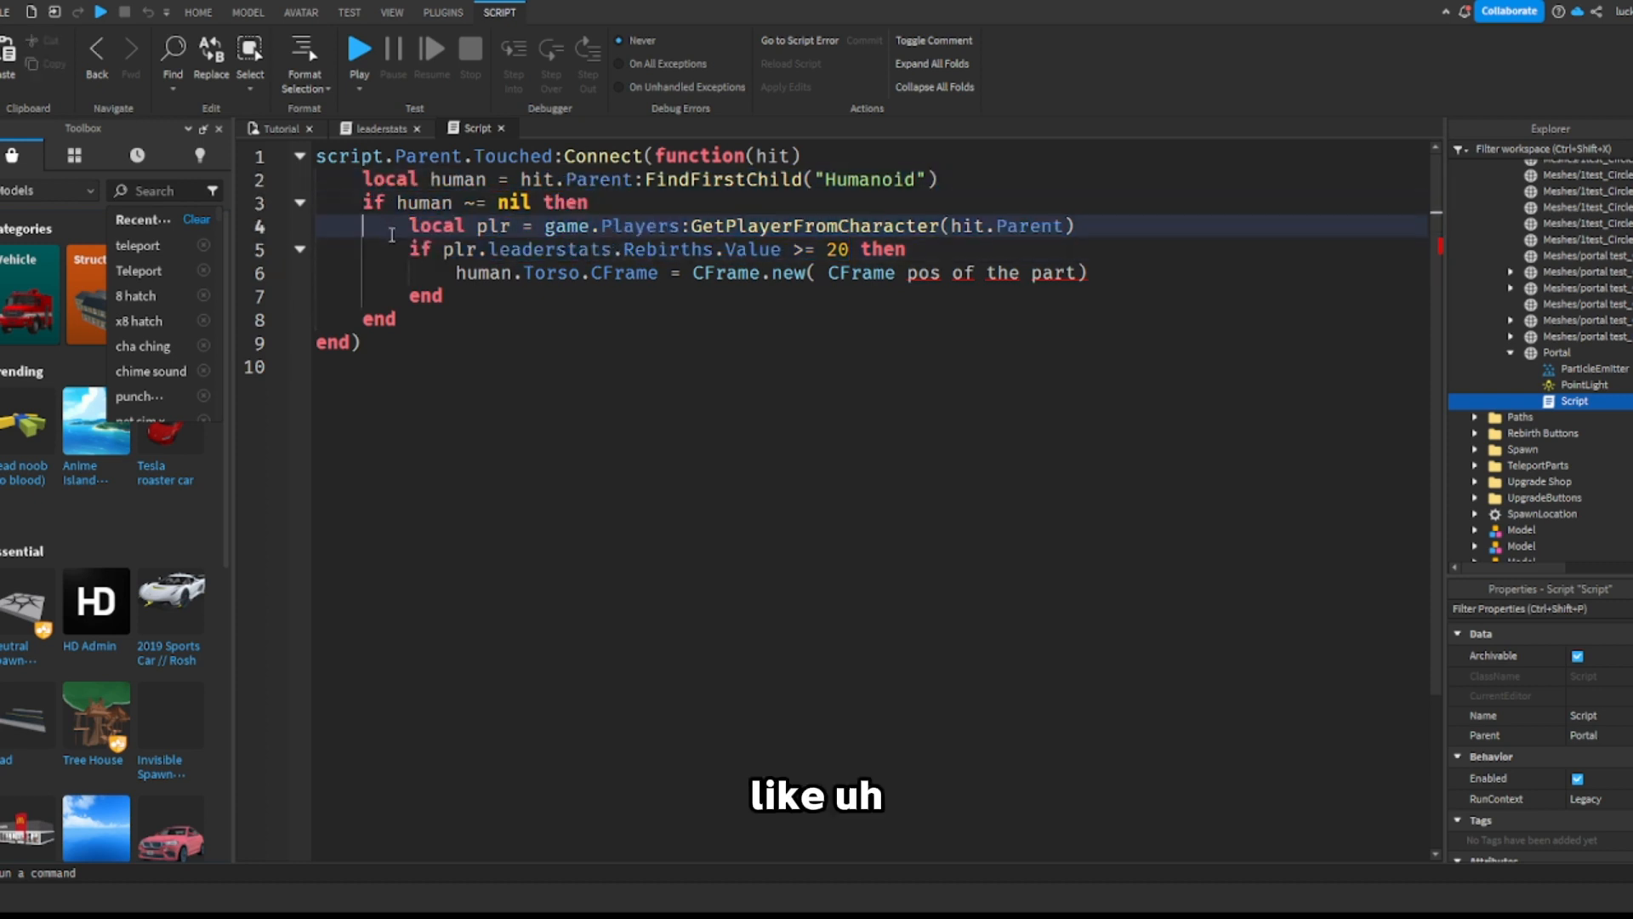
pyautogui.click(405, 249)
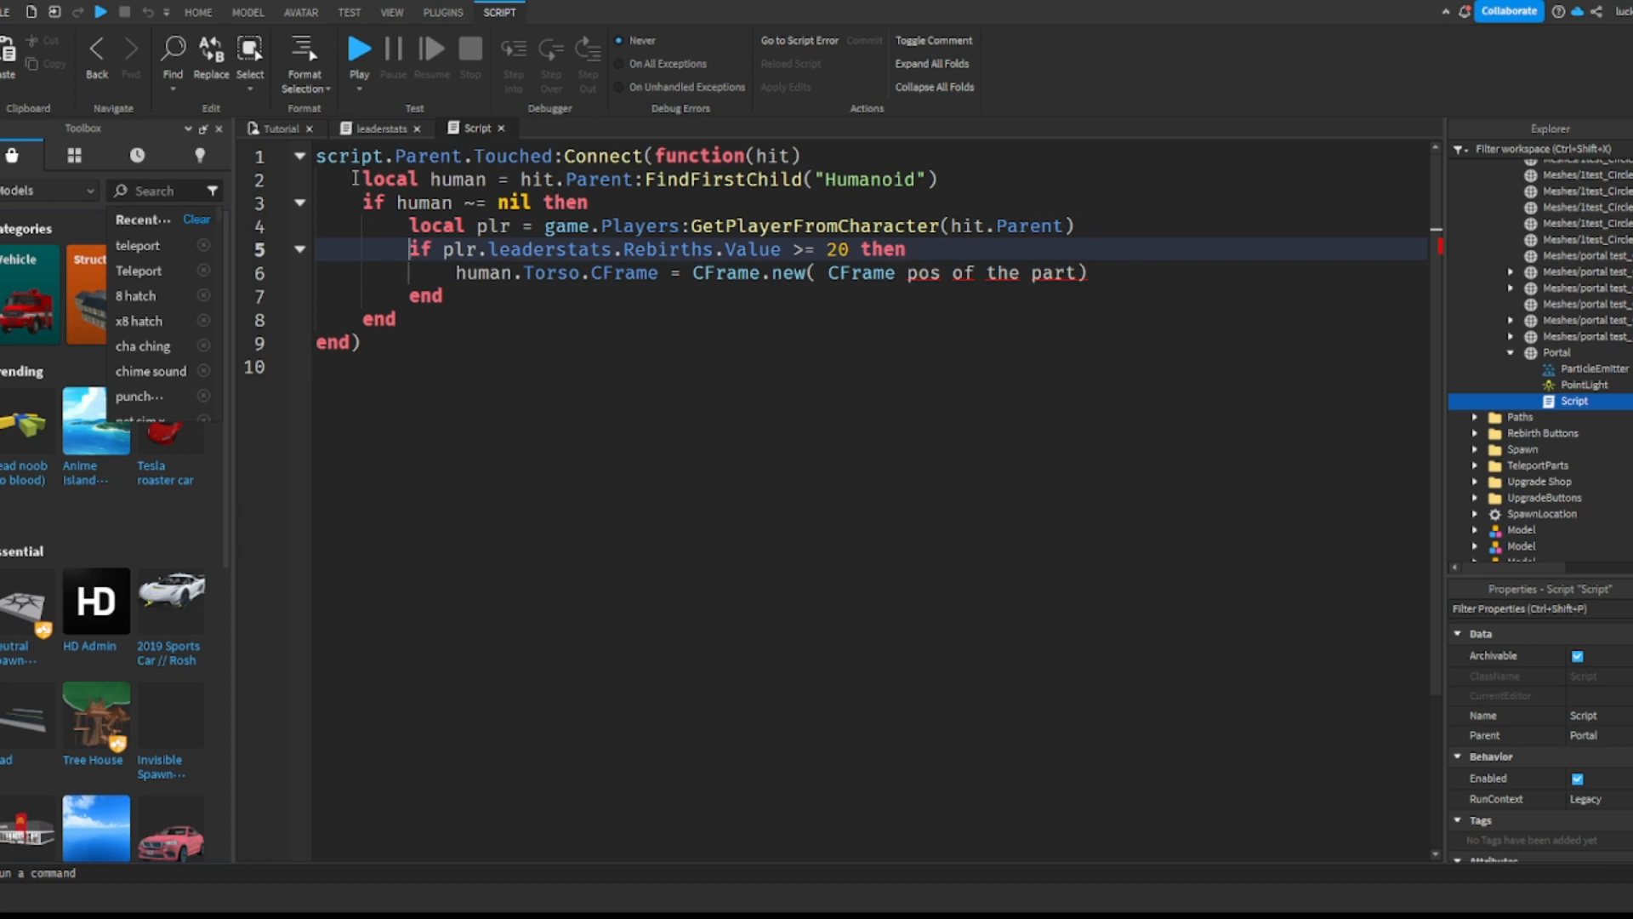
pyautogui.moveTo(361, 202); pyautogui.dragTo(614, 192)
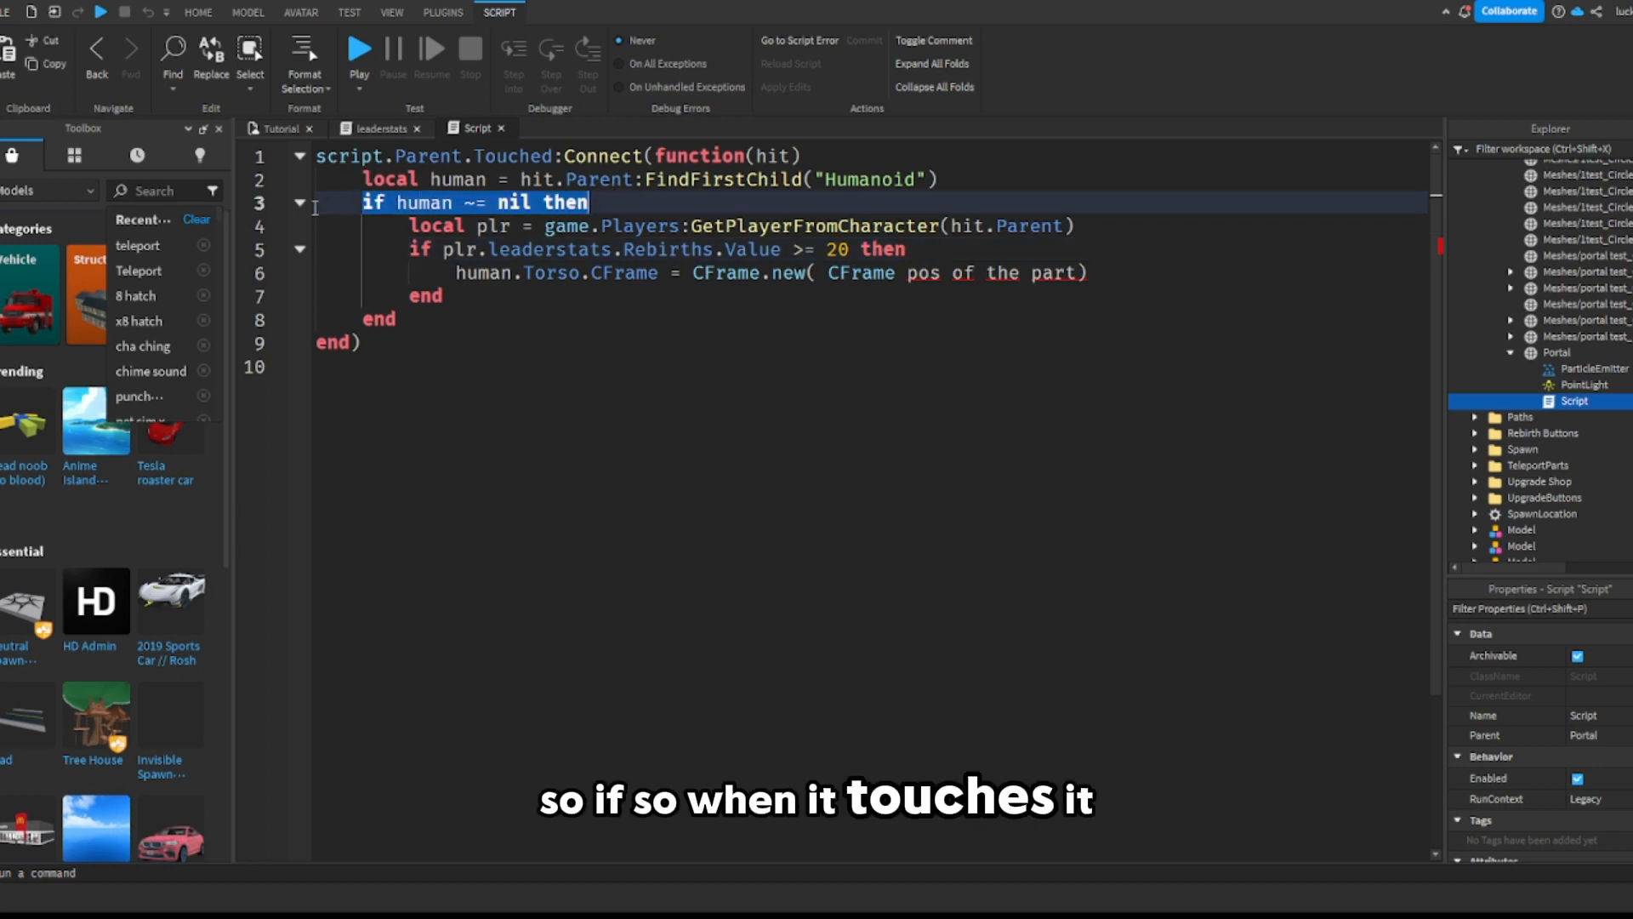
pyautogui.moveTo(317, 156); pyautogui.dragTo(613, 156)
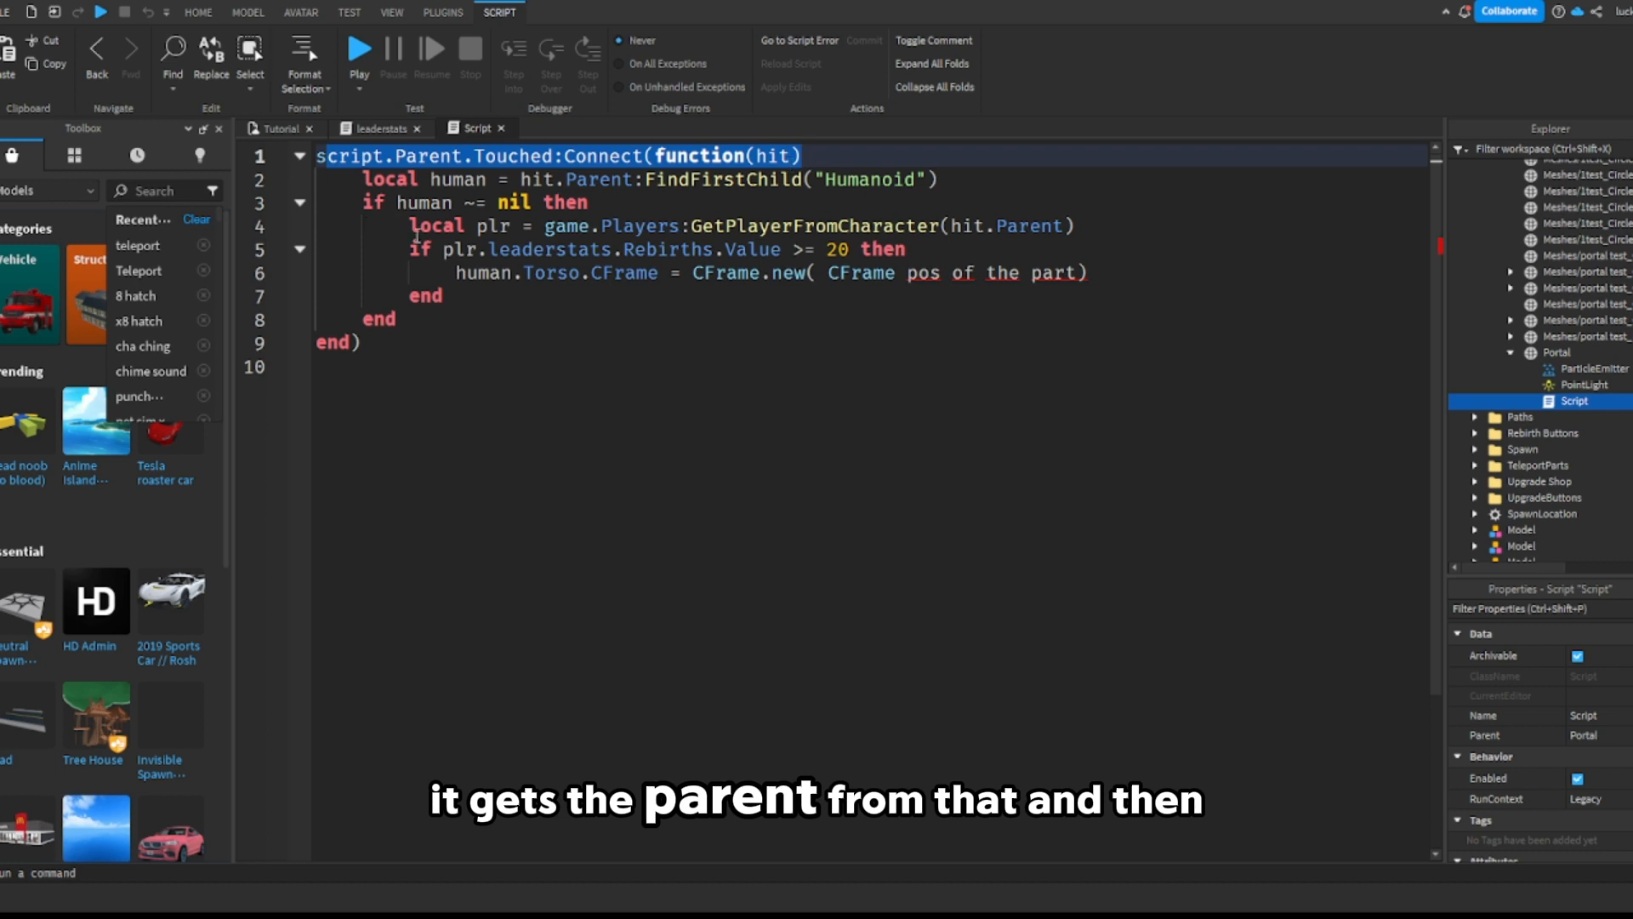
pyautogui.moveTo(409, 248); pyautogui.dragTo(918, 258)
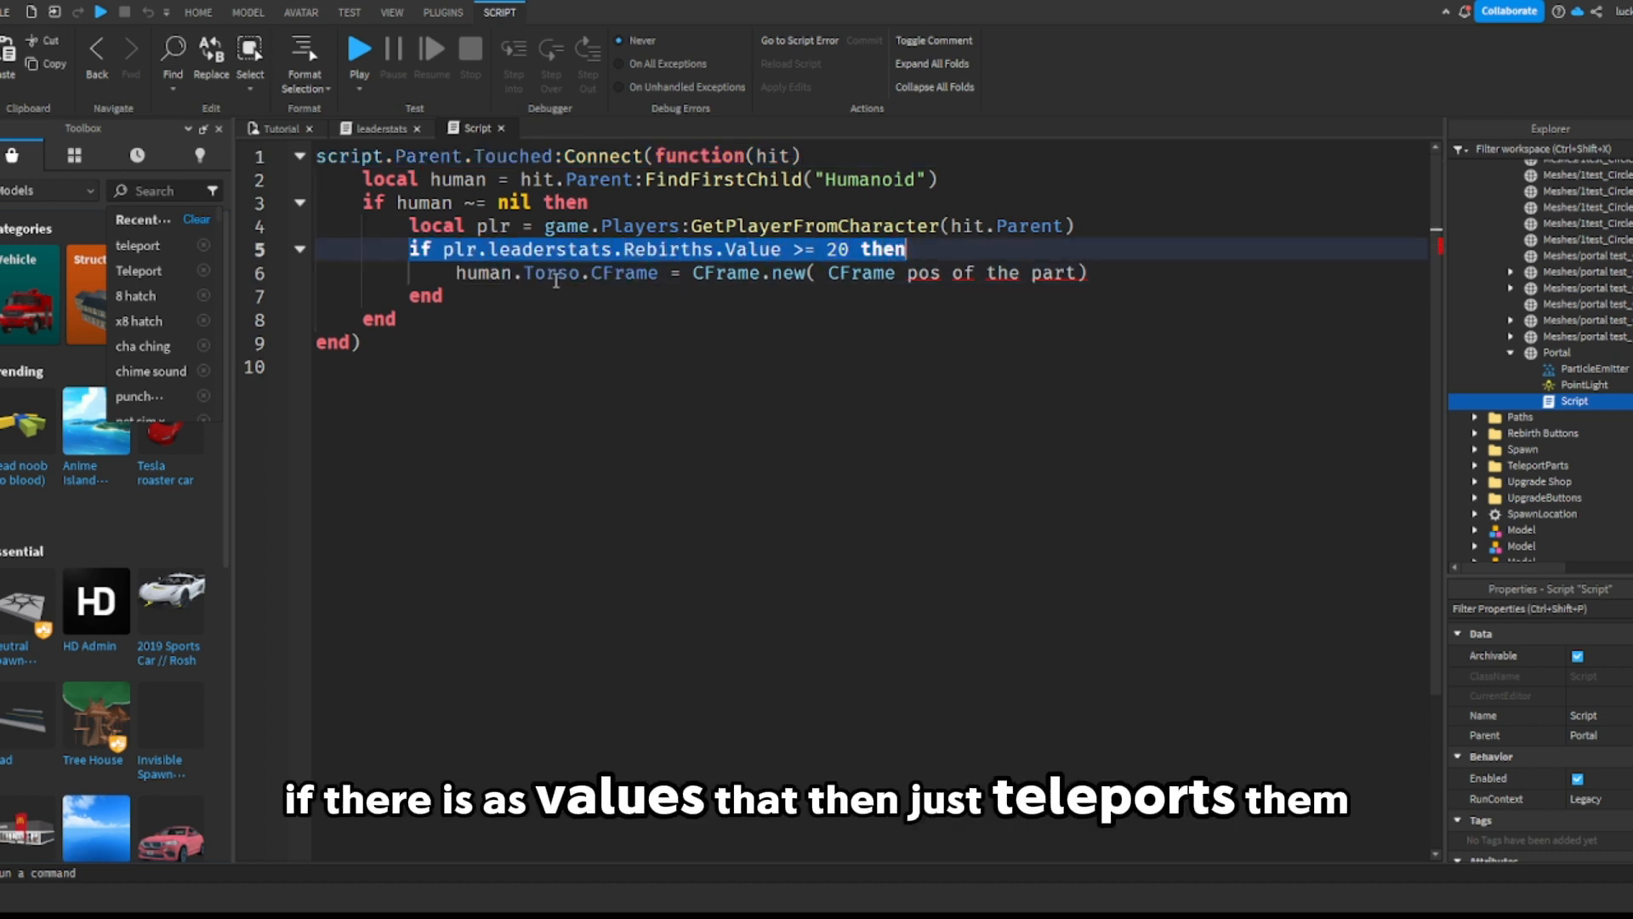
pyautogui.moveTo(409, 272); pyautogui.dragTo(1117, 279)
pyautogui.click(805, 271)
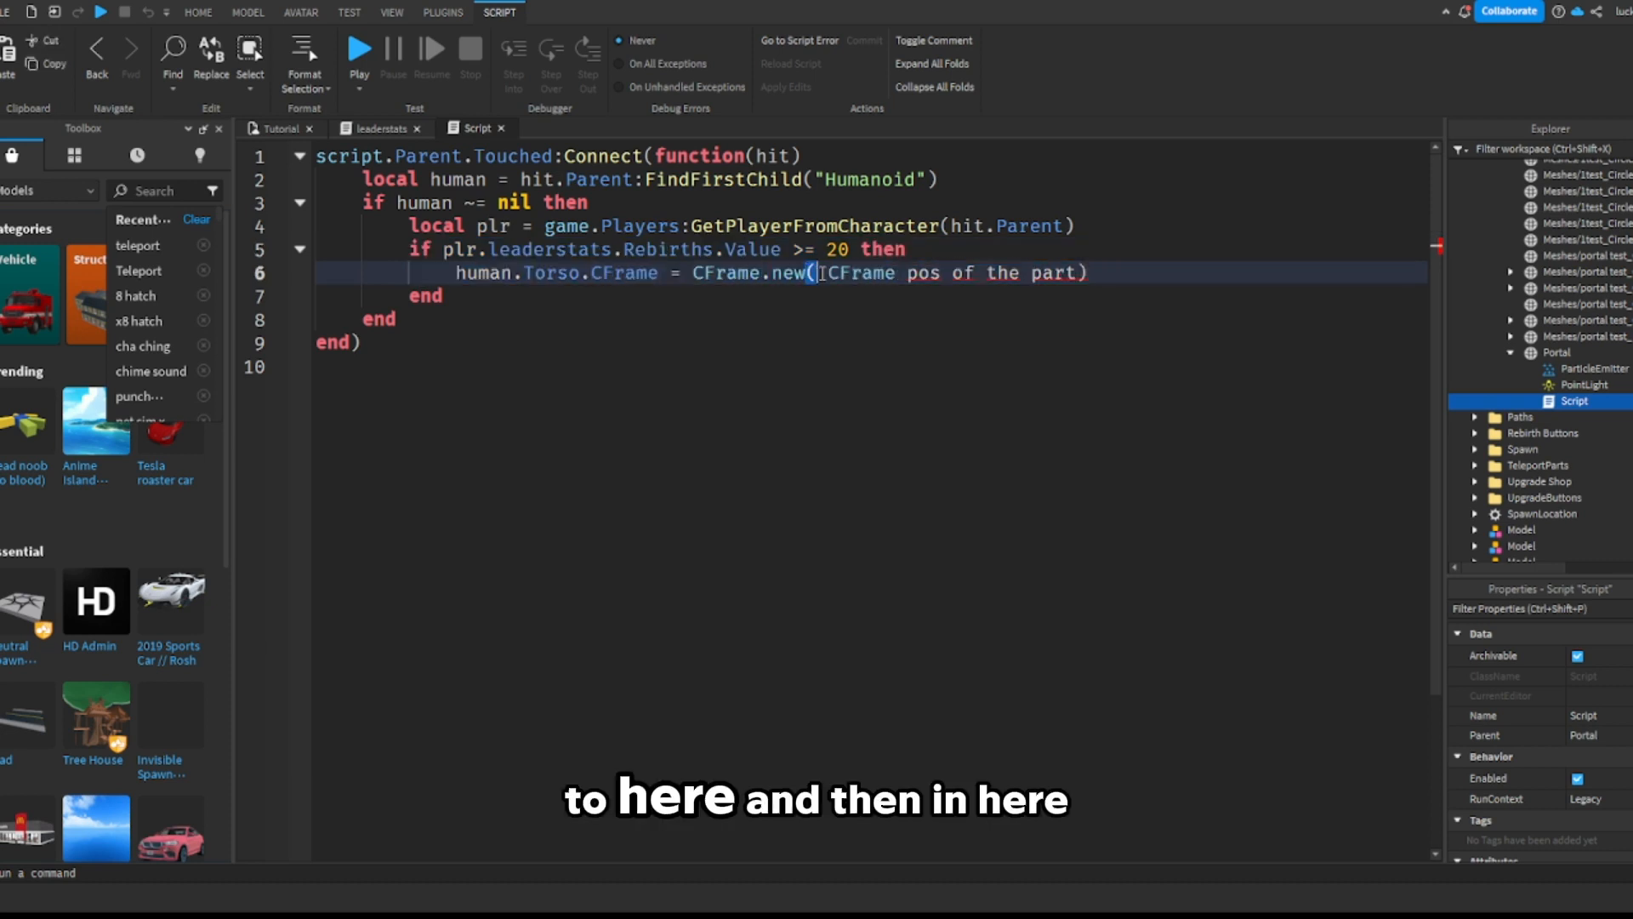
pyautogui.moveTo(821, 272); pyautogui.dragTo(1108, 275)
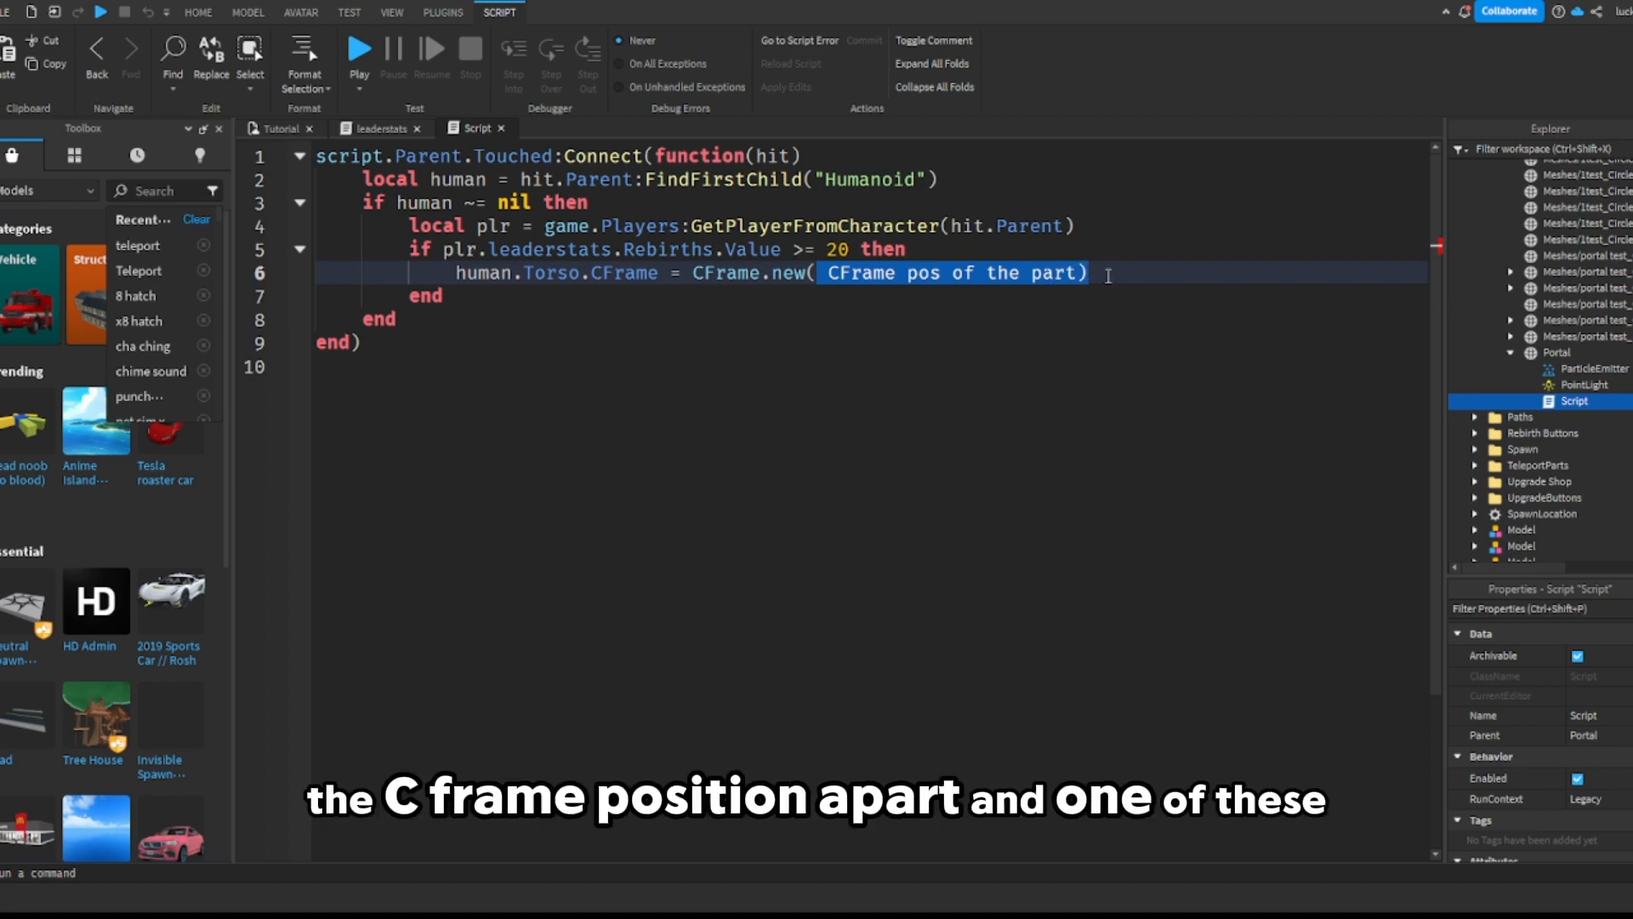
pyautogui.click(1102, 279)
# Step: Copy the CFrame position of the white destination part on the baseplate
pyautogui.click(273, 128)
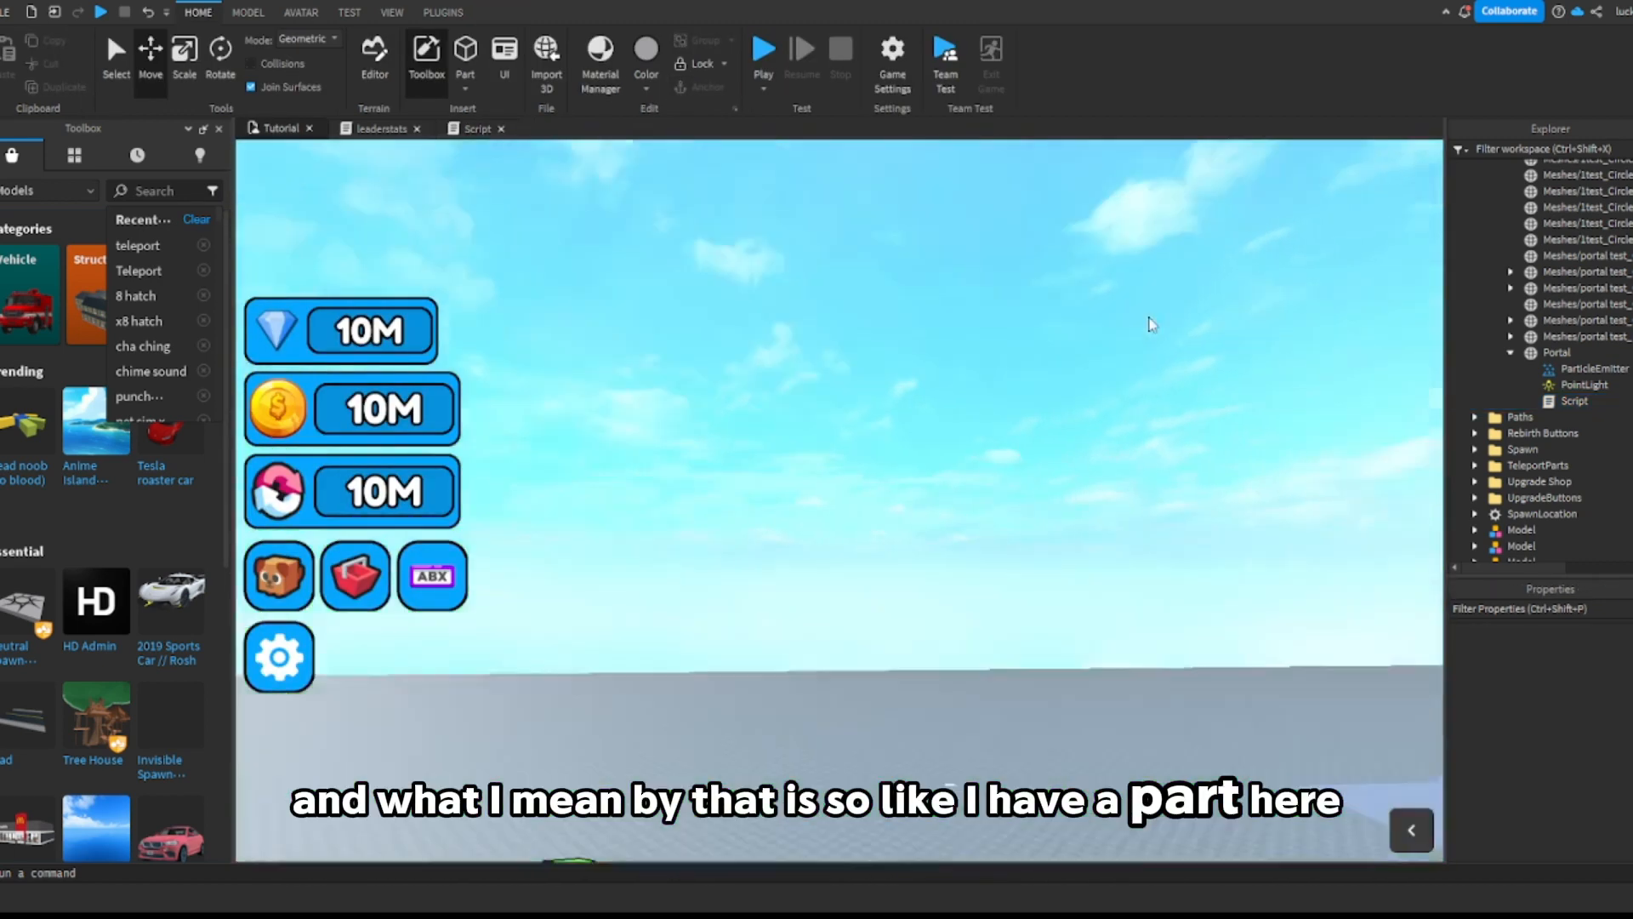
pyautogui.moveTo(1148, 317); pyautogui.dragTo(1149, 319, button='right')
pyautogui.scroll(6, 1281, 282)
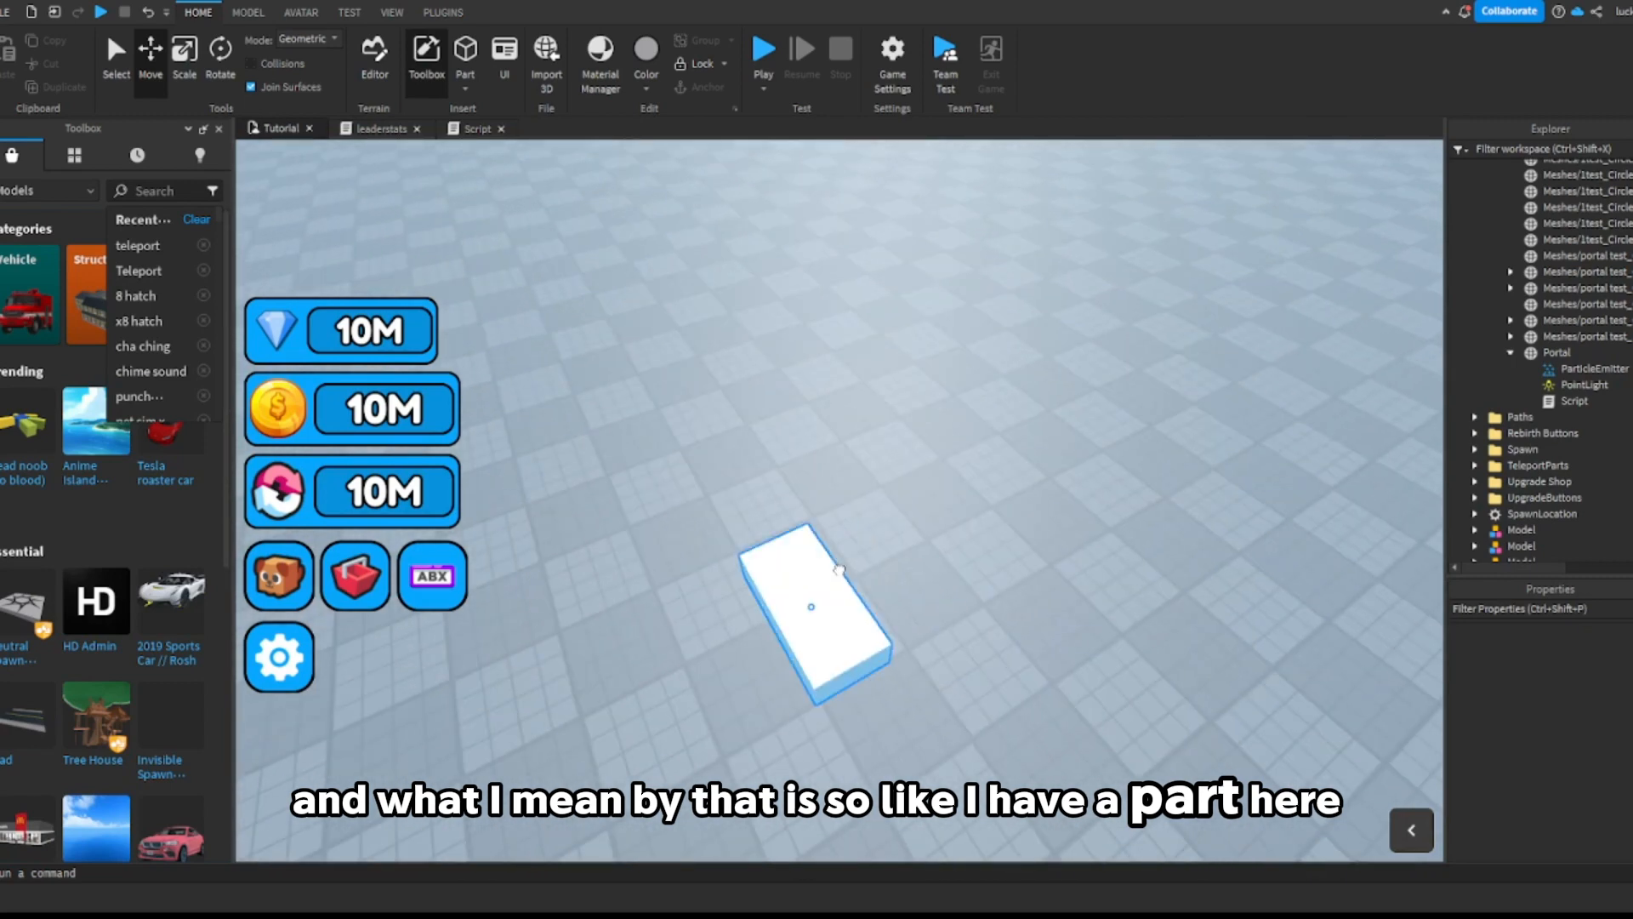
pyautogui.click(853, 538)
pyautogui.scroll(-5, 1568, 660)
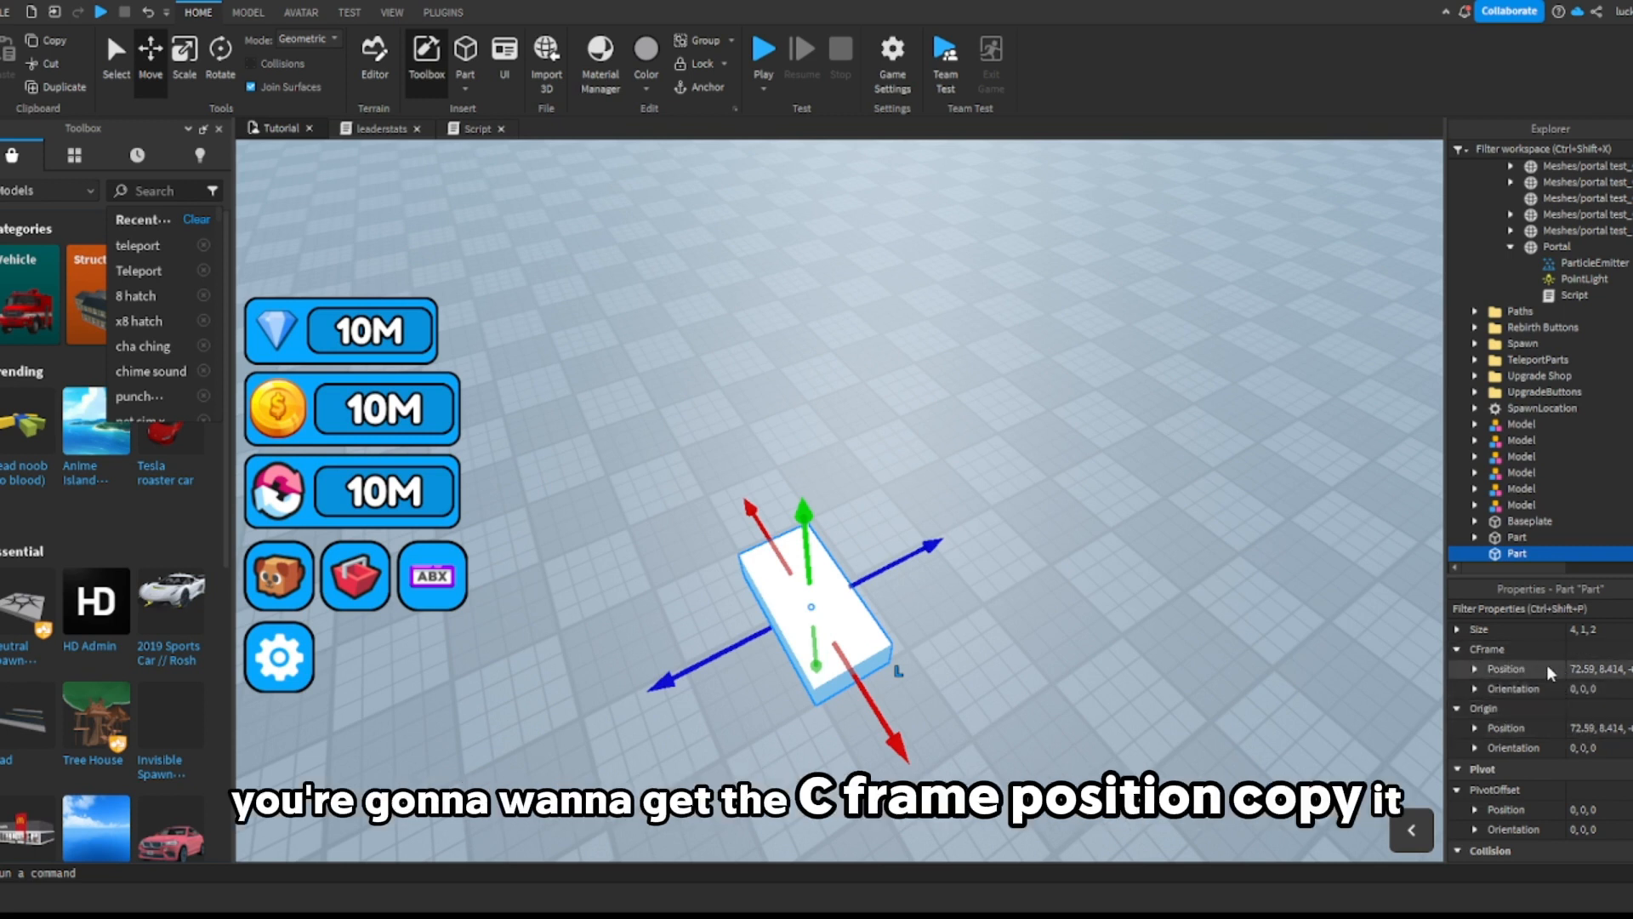
pyautogui.click(1582, 679)
pyautogui.click(1130, 498)
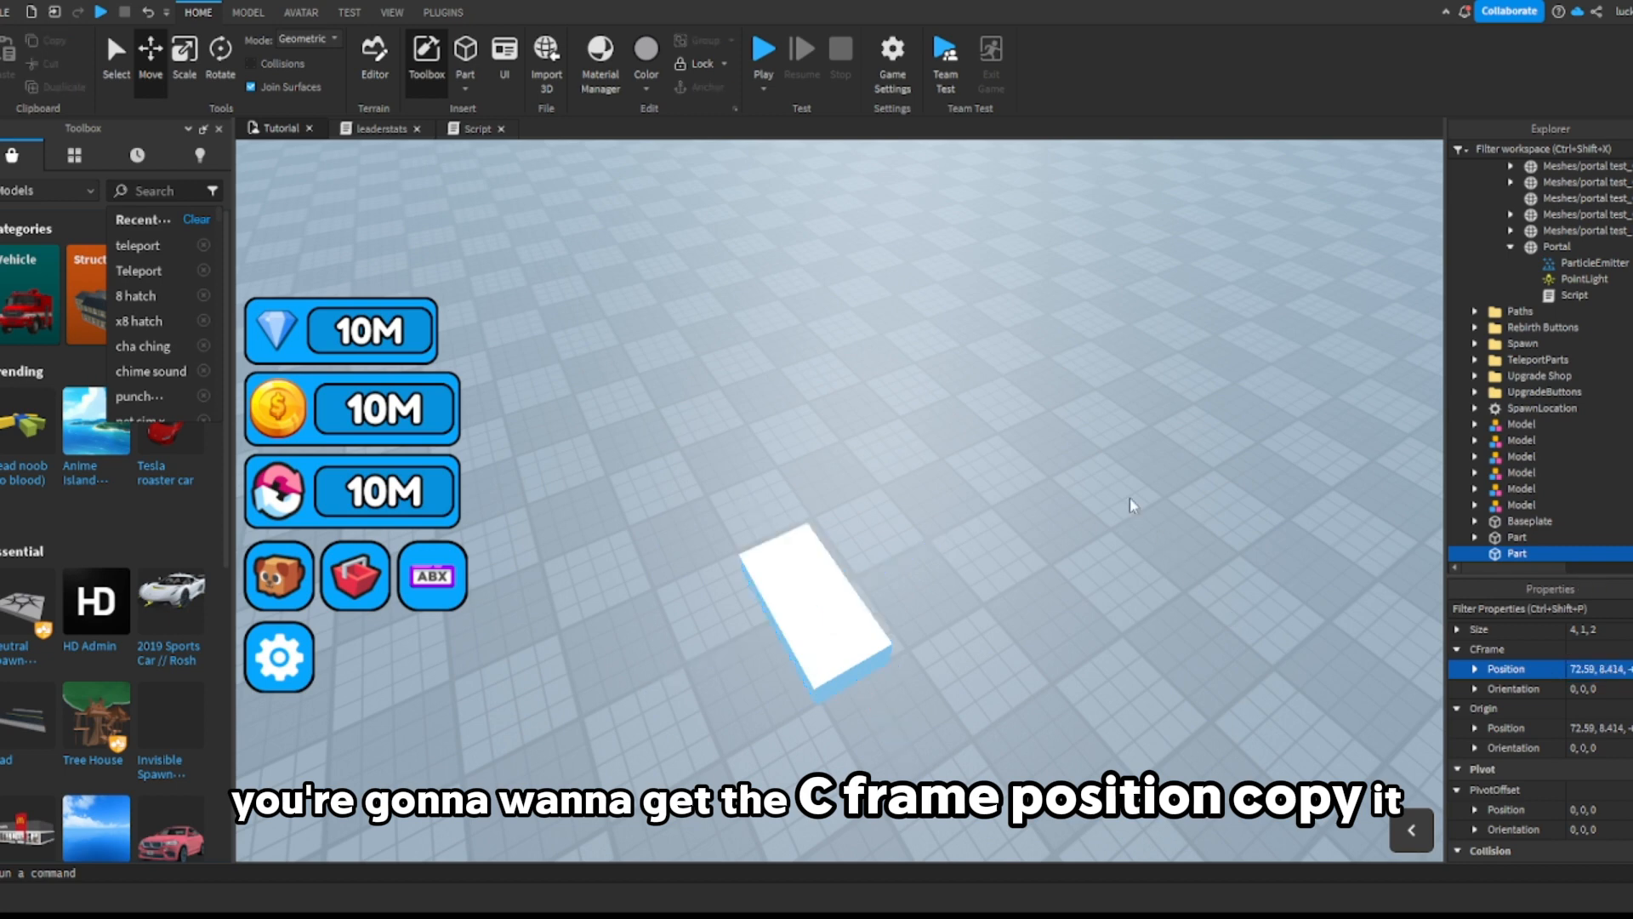
# Step: Replace the placeholder inside CFrame.new on line 6 of the portal script with 72.59, 8.414, -635.63
pyautogui.click(473, 129)
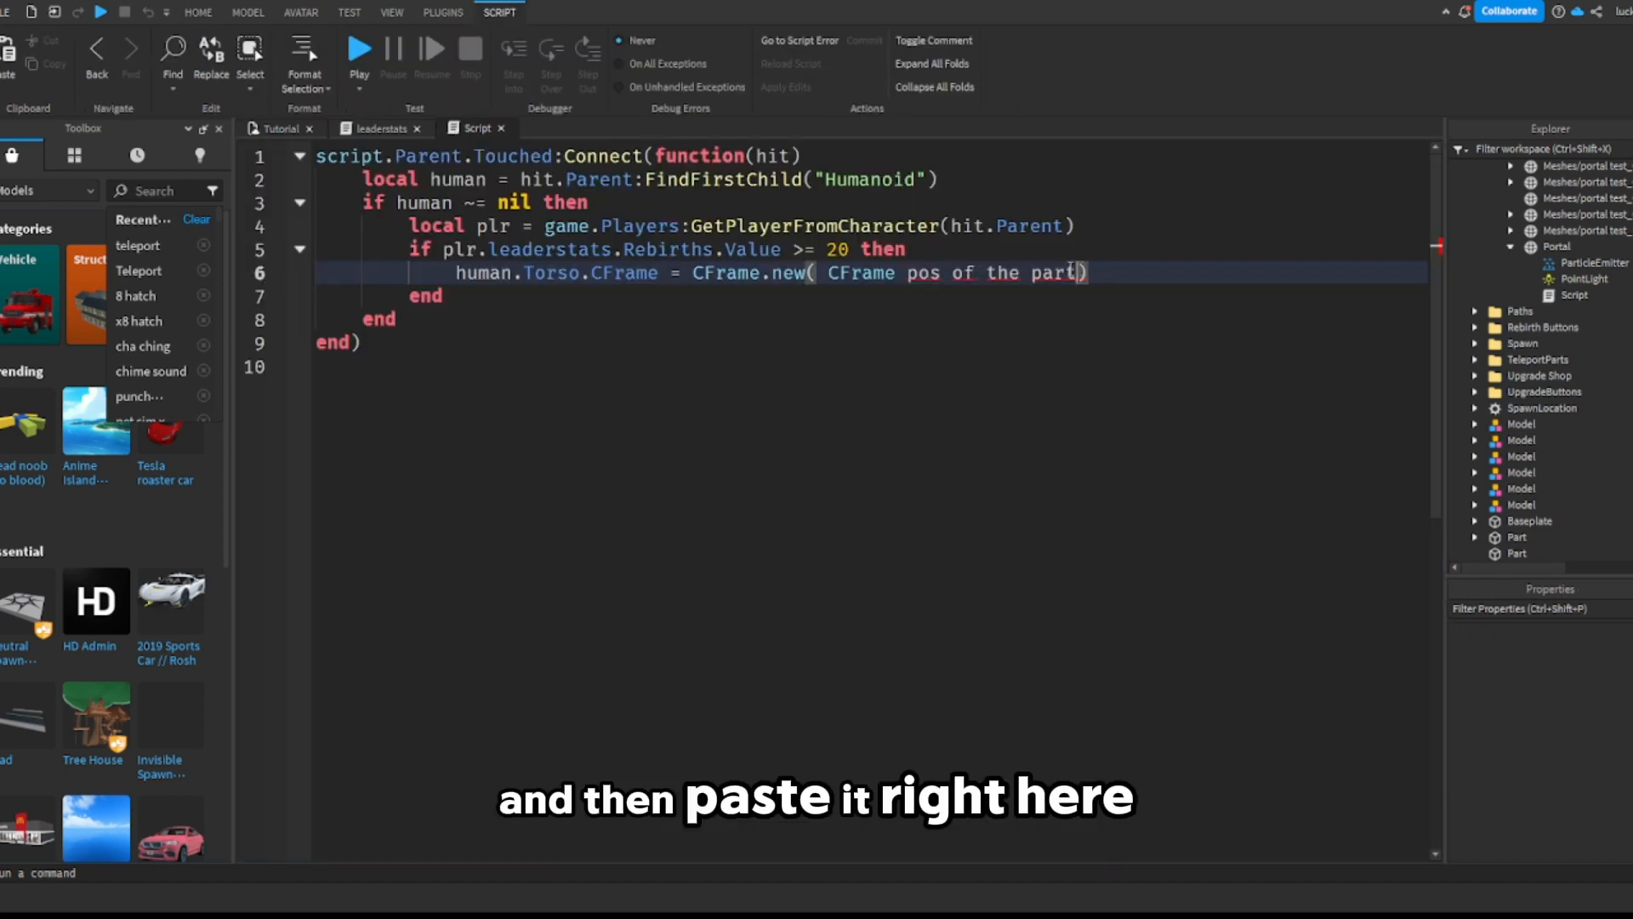
pyautogui.moveTo(1073, 270); pyautogui.dragTo(819, 272)
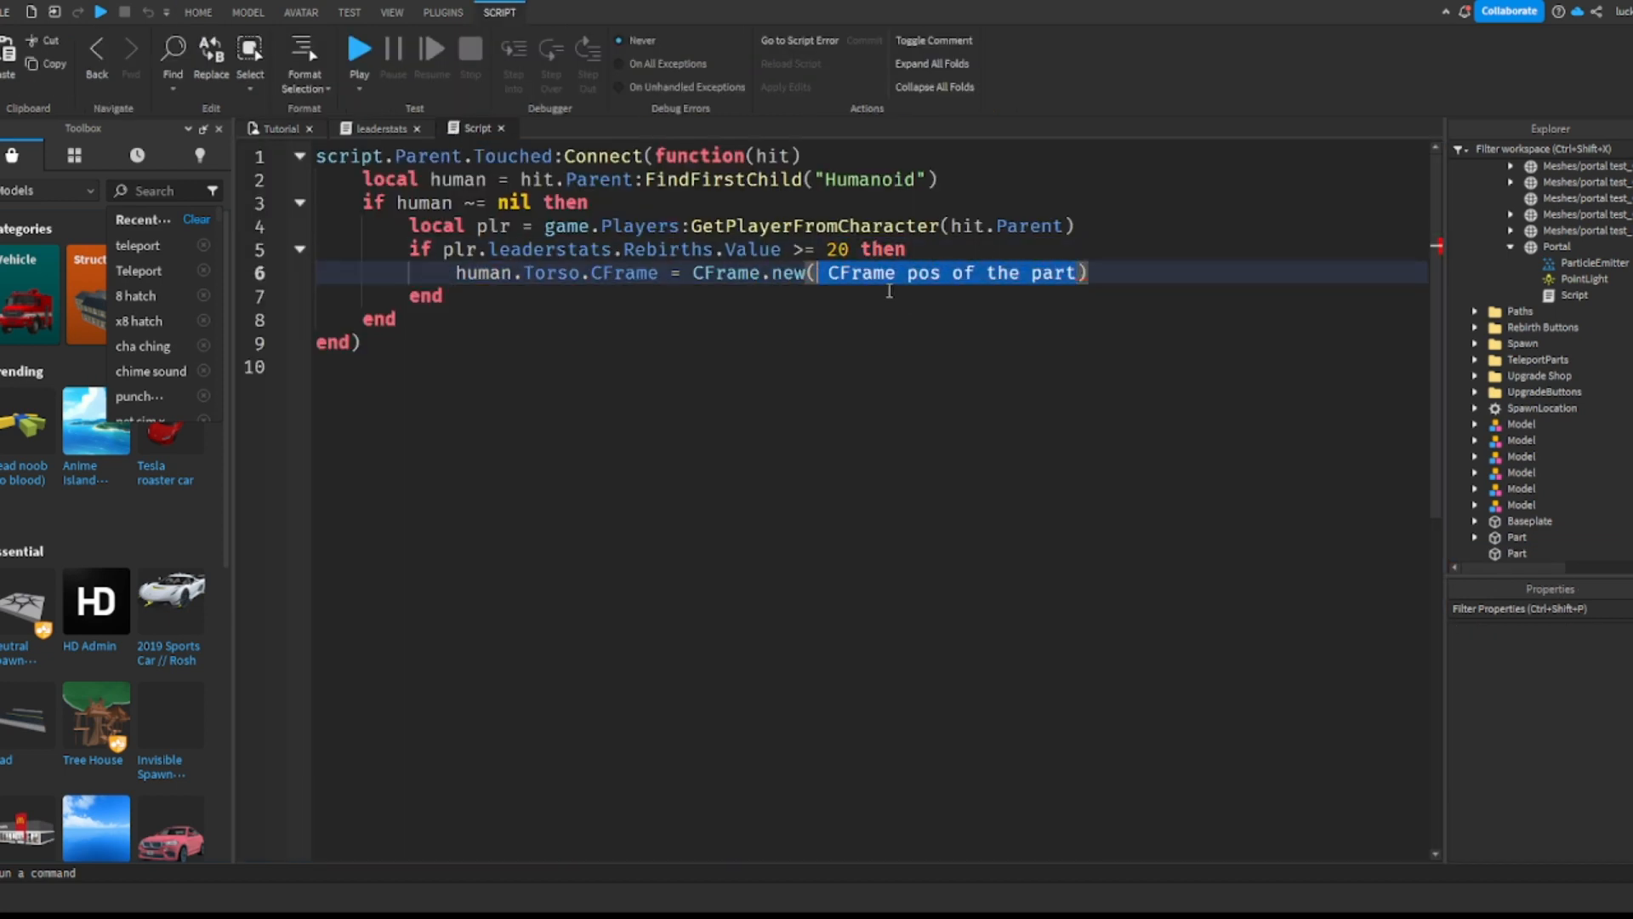
pyautogui.press('BackSpace')
pyautogui.write('72.59, 8.414, -635.63')
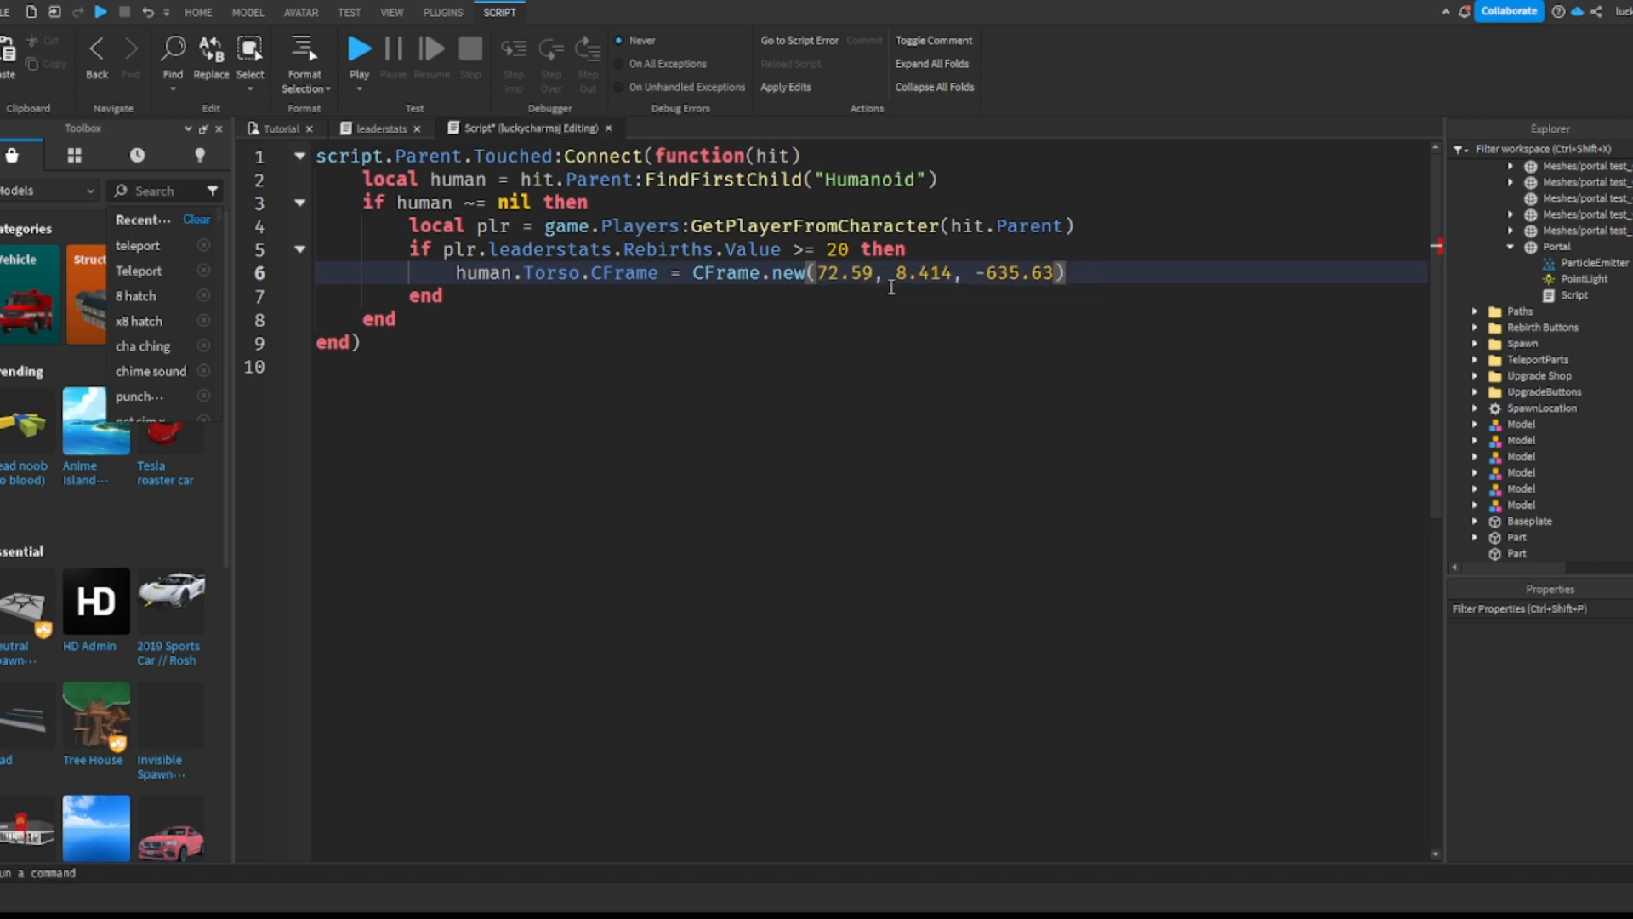
# Step: Replace the 20 in the script's rebirth condition with script.Parent.Parent, and add an IntValue named Amount to the CavePortal model
pyautogui.click(856, 250)
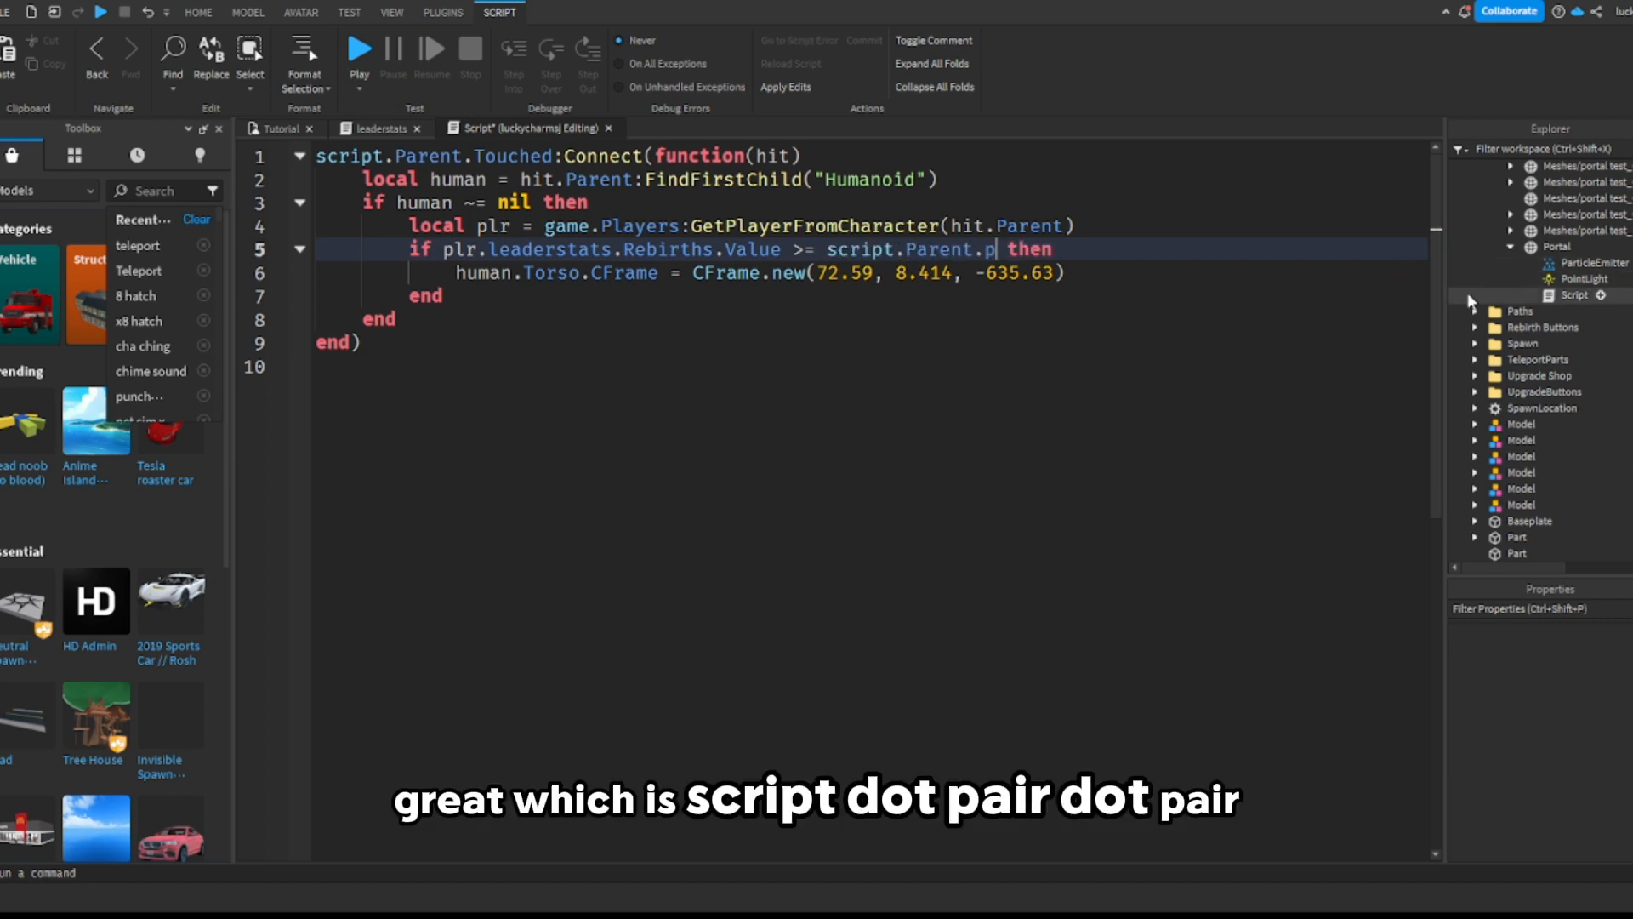
pyautogui.scroll(10, 1569, 310)
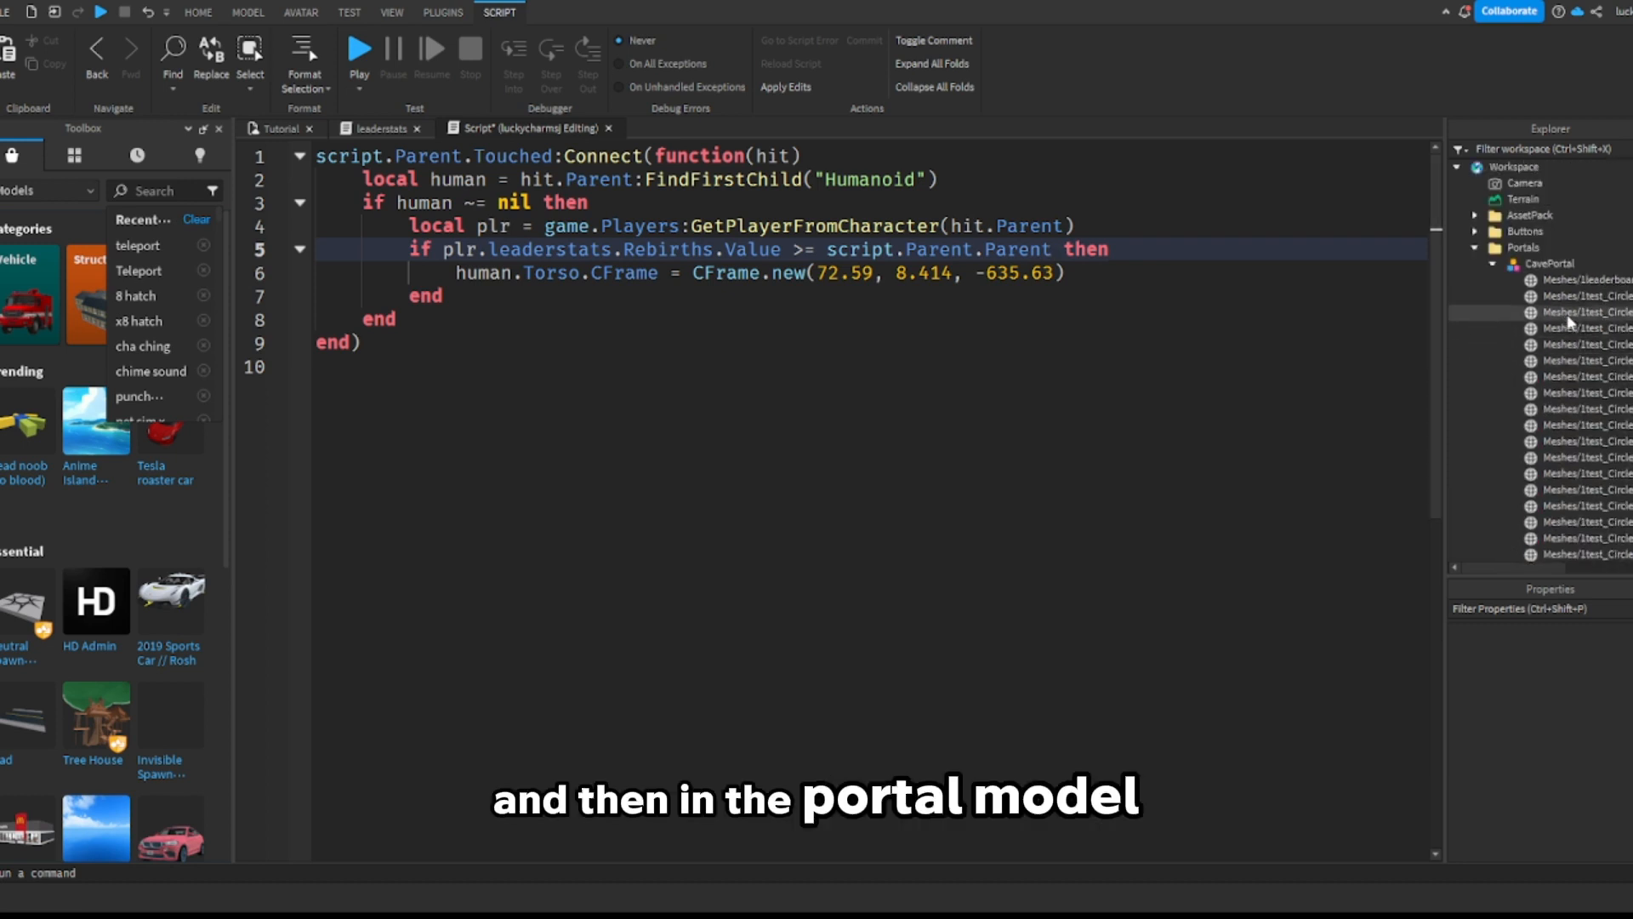
pyautogui.click(1550, 263)
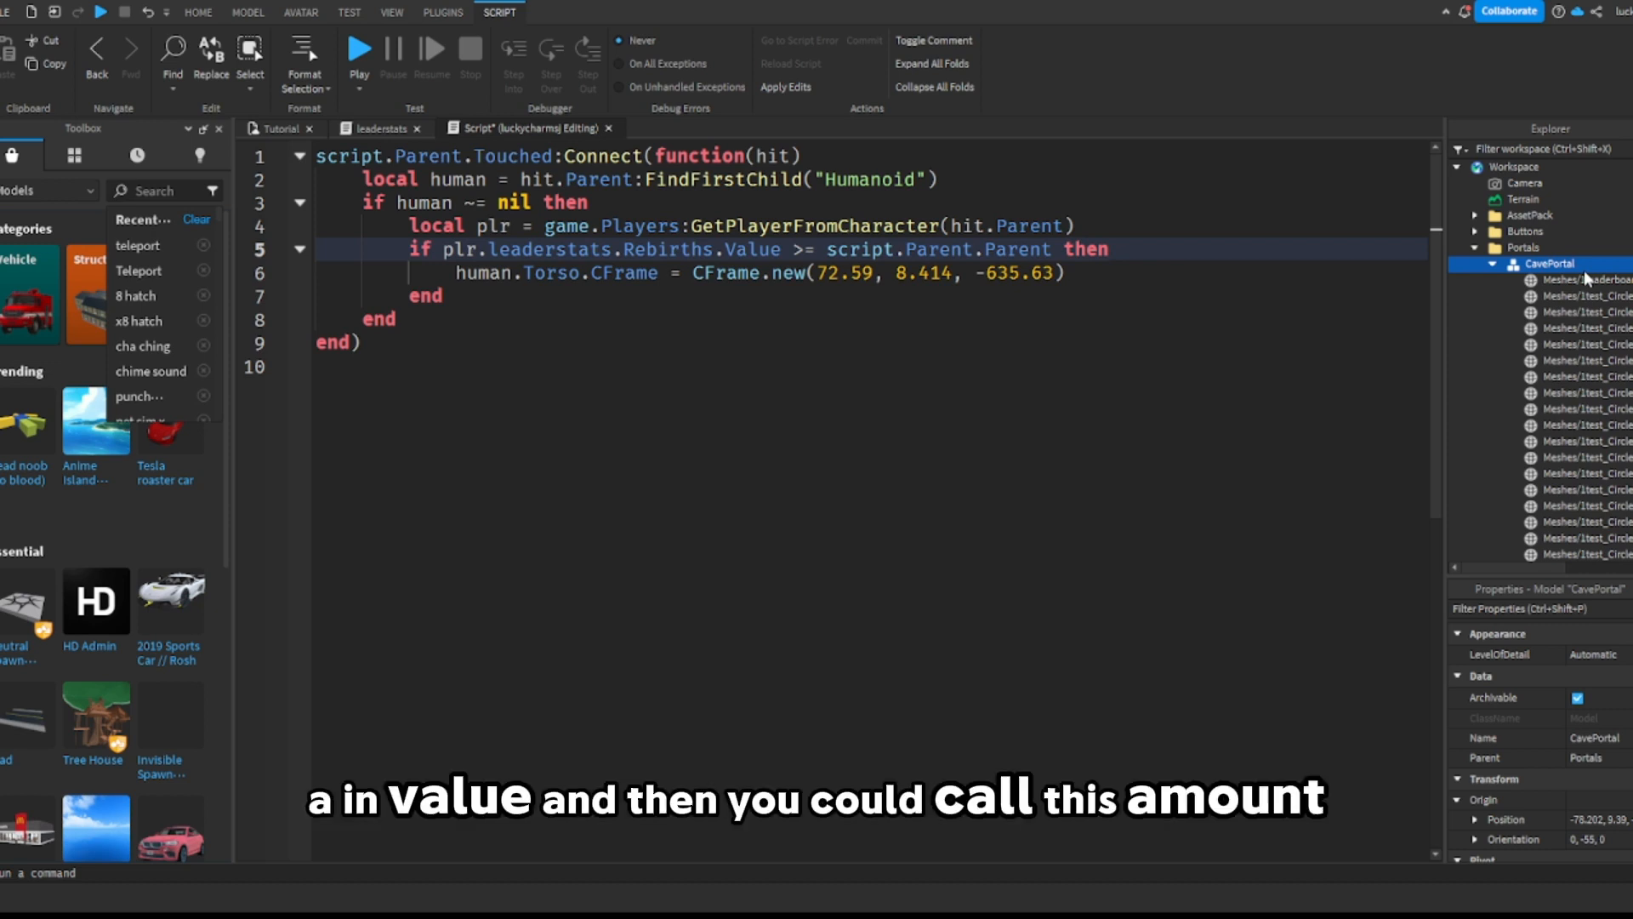
pyautogui.click(1536, 325)
pyautogui.click(1553, 281)
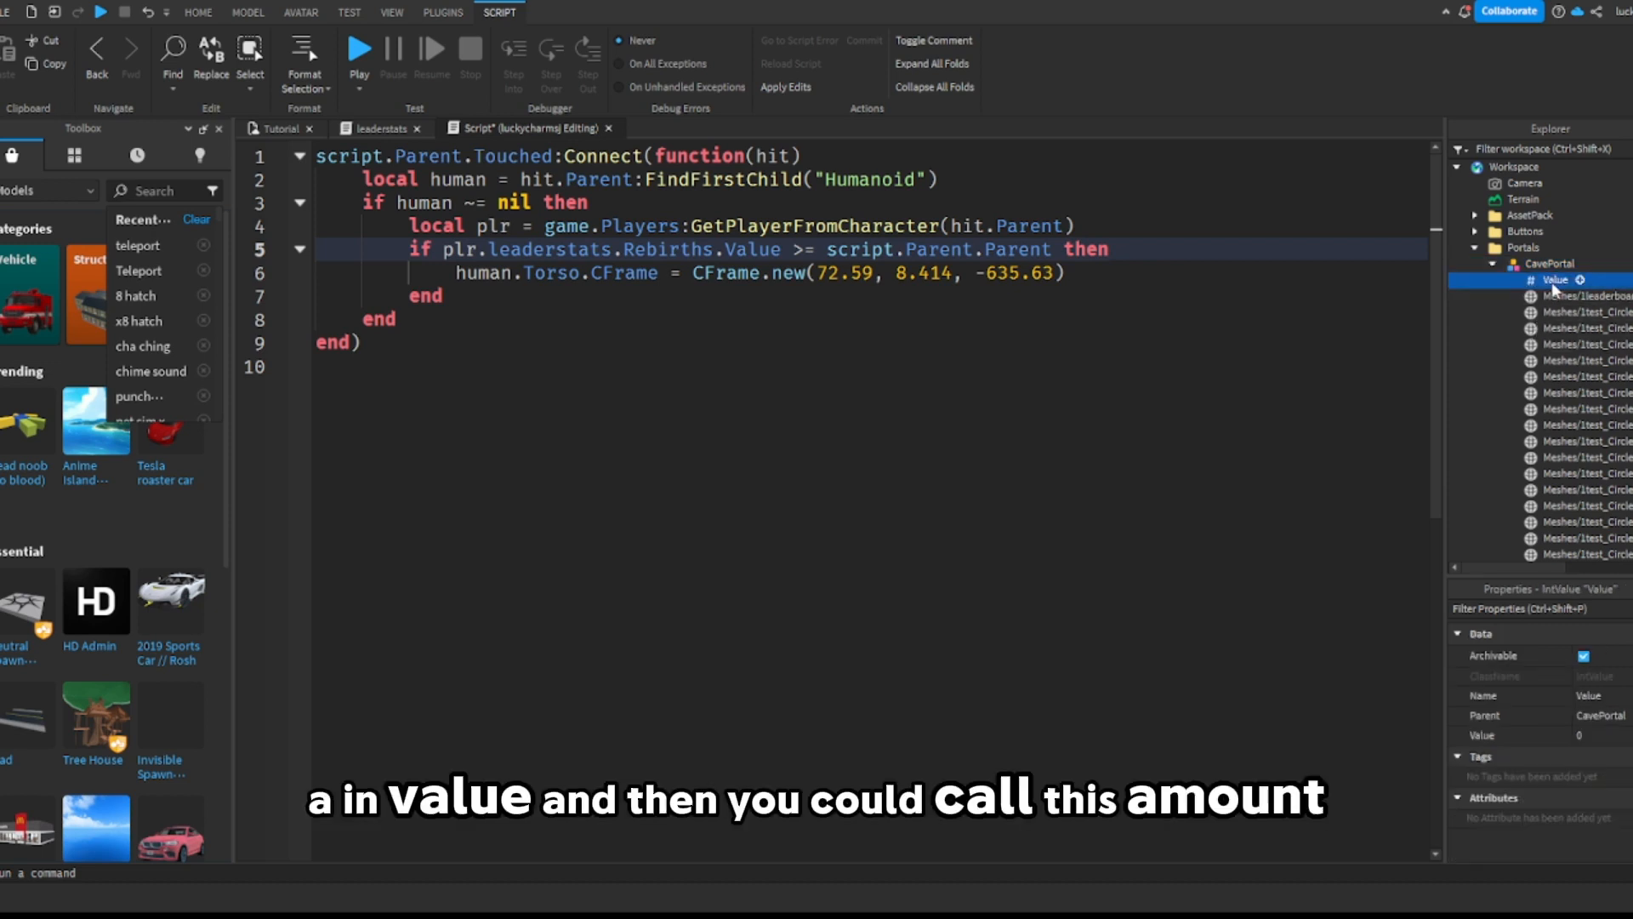
pyautogui.click(1553, 281)
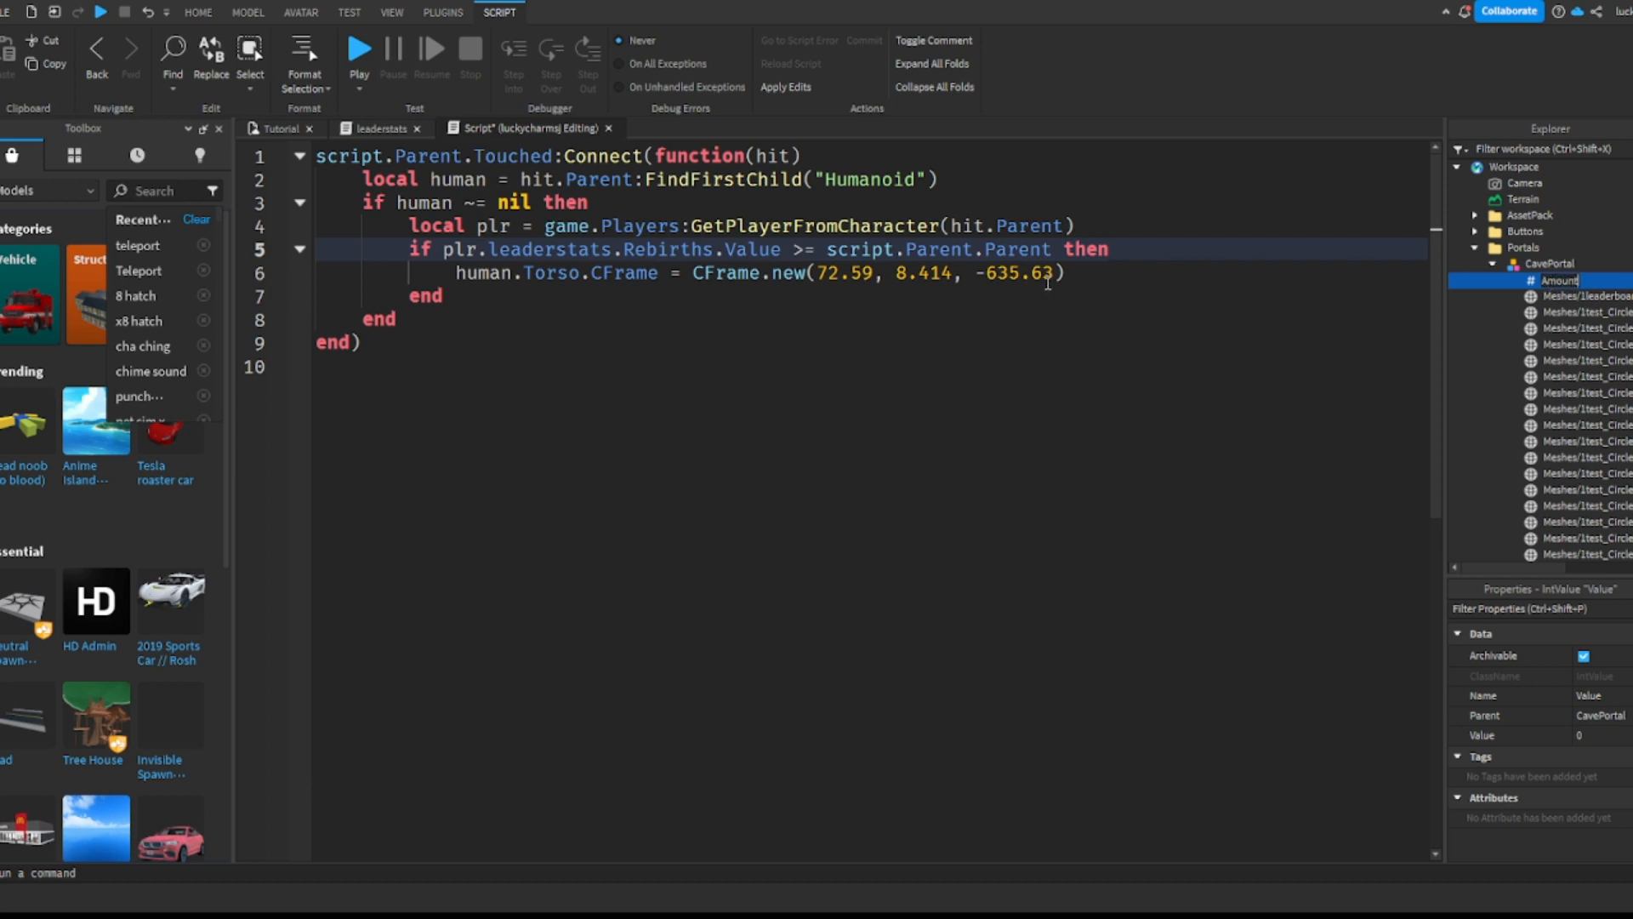
# Step: Extend the rebirth condition on line 5 to compare against script.Parent.Parent.Amount.Value
pyautogui.click(1061, 249)
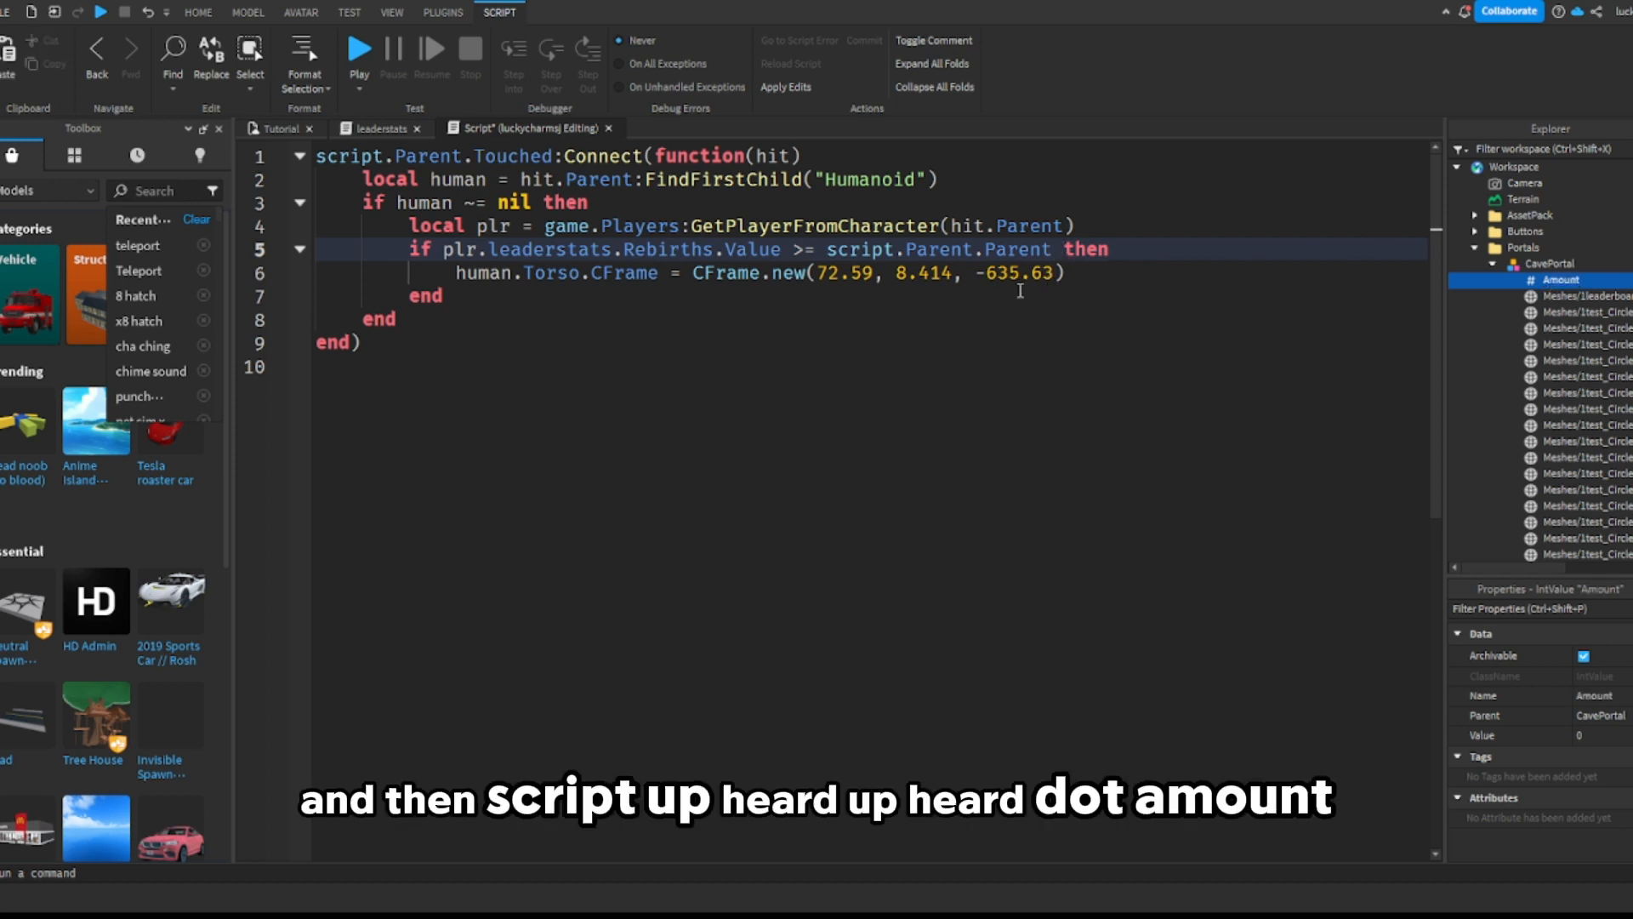
pyautogui.write('Amount')
pyautogui.write('.Value')
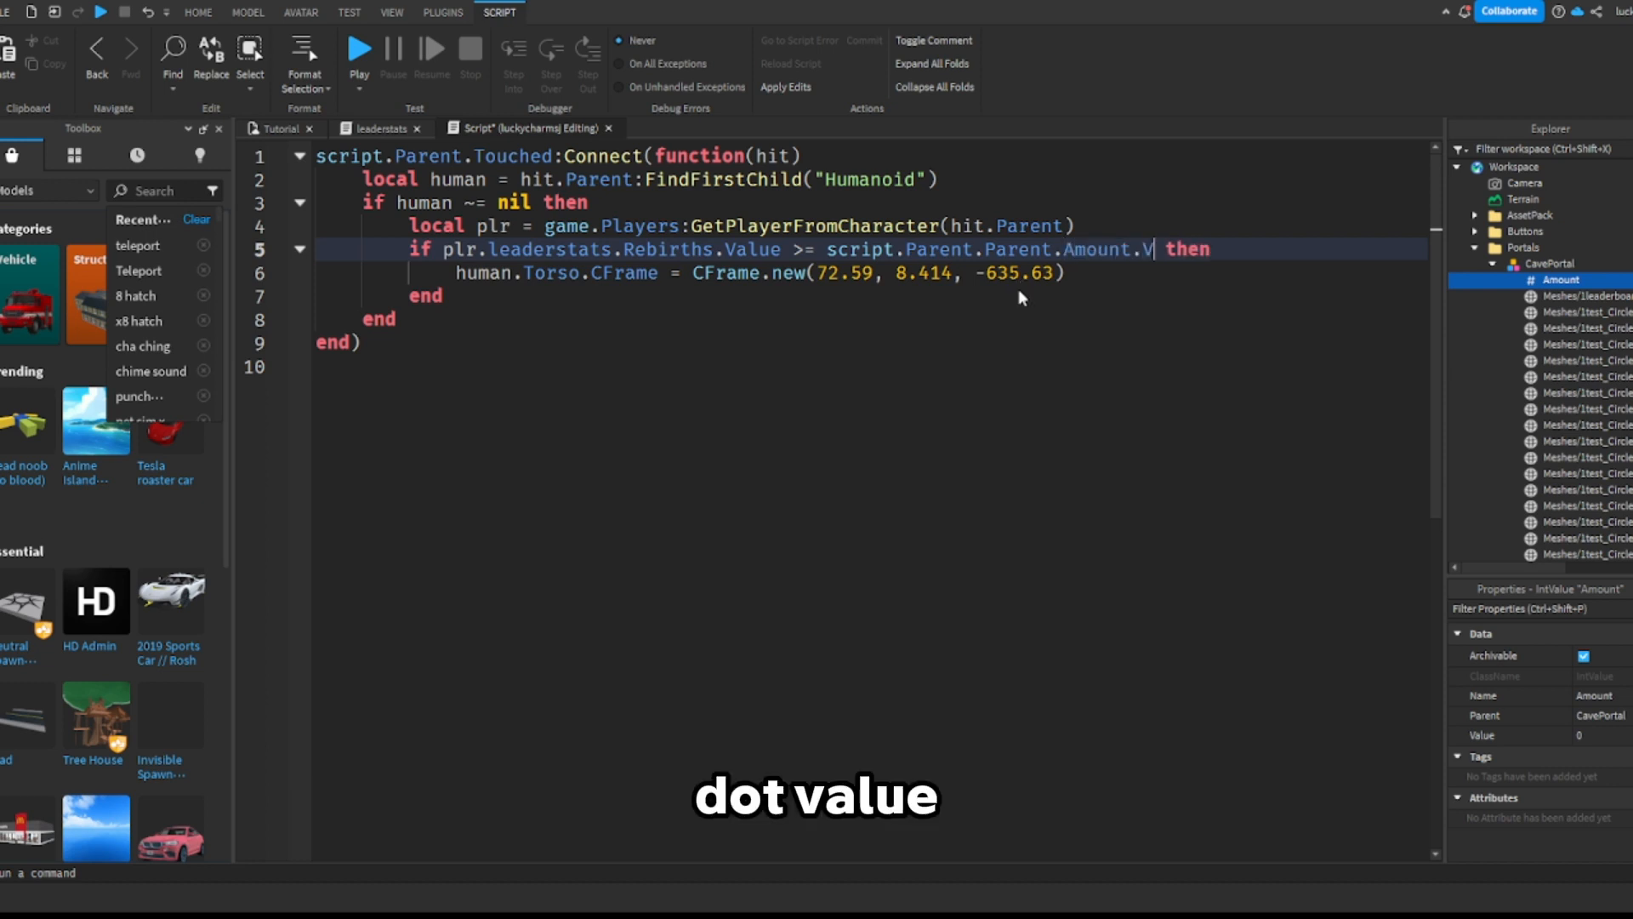
pyautogui.click(1277, 252)
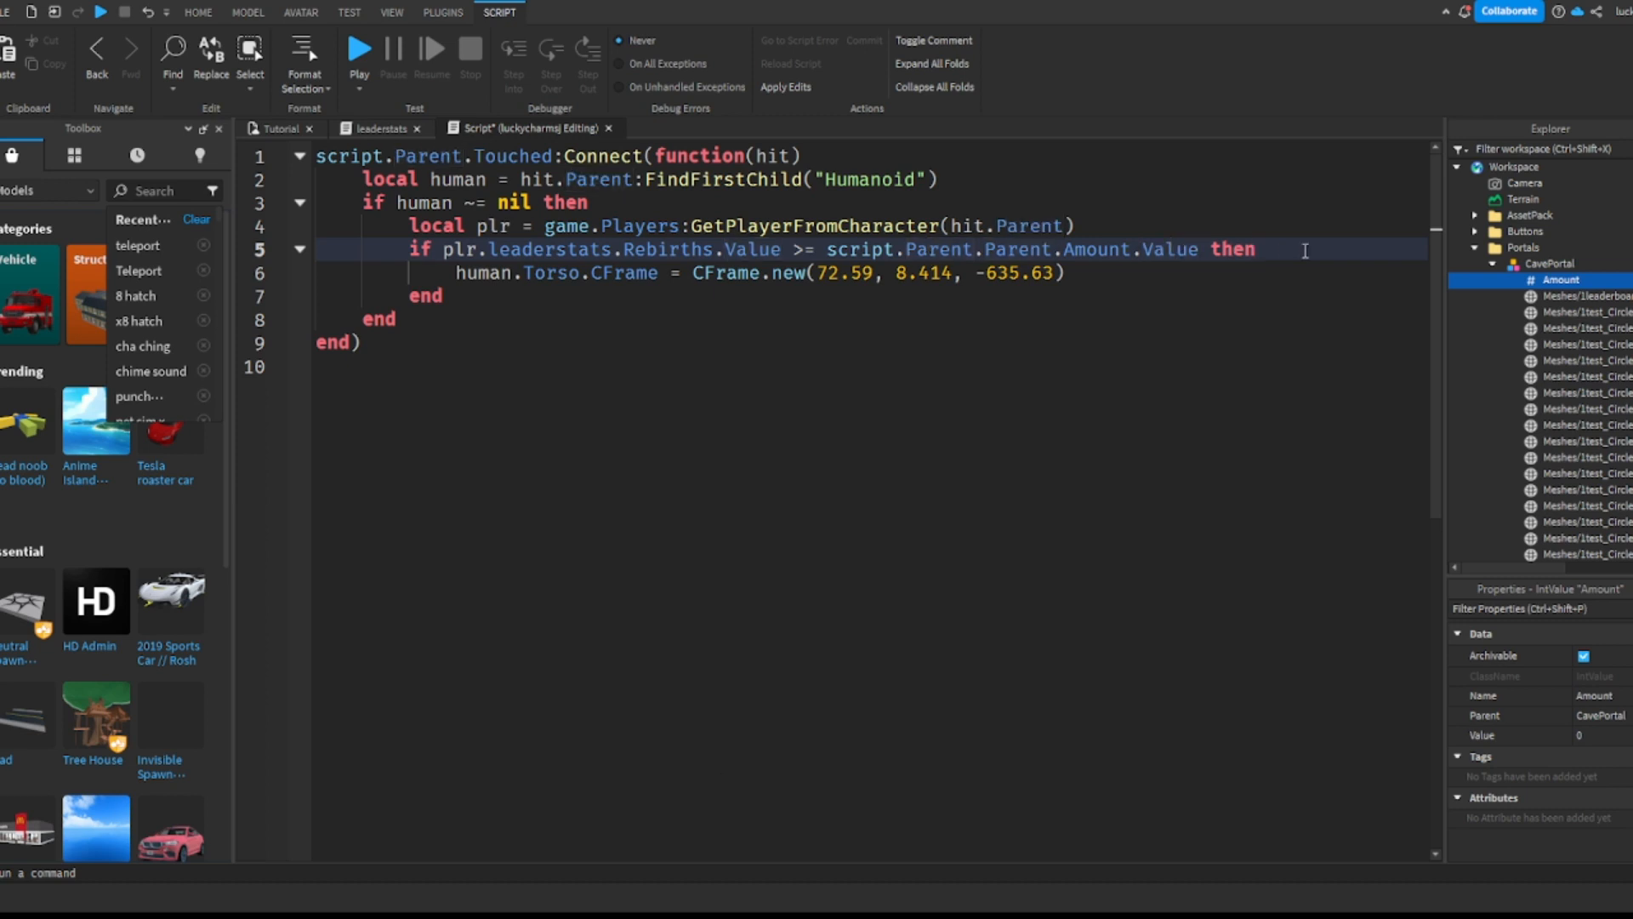
pyautogui.moveTo(987, 342); pyautogui.dragTo(338, 159)
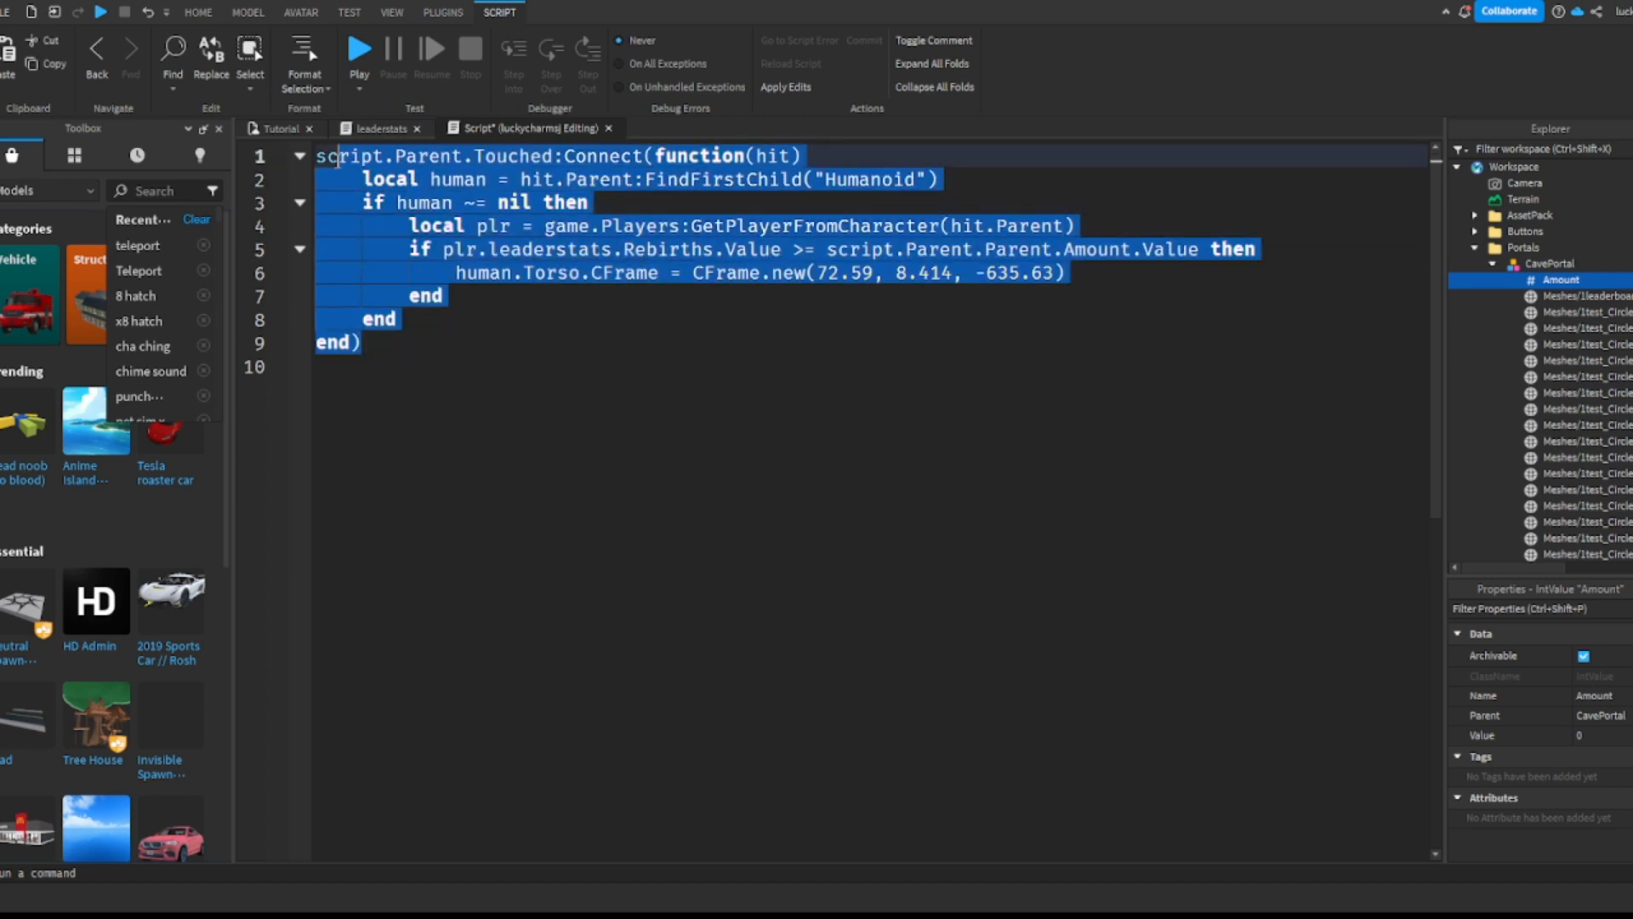
pyautogui.click(804, 328)
pyautogui.click(1098, 275)
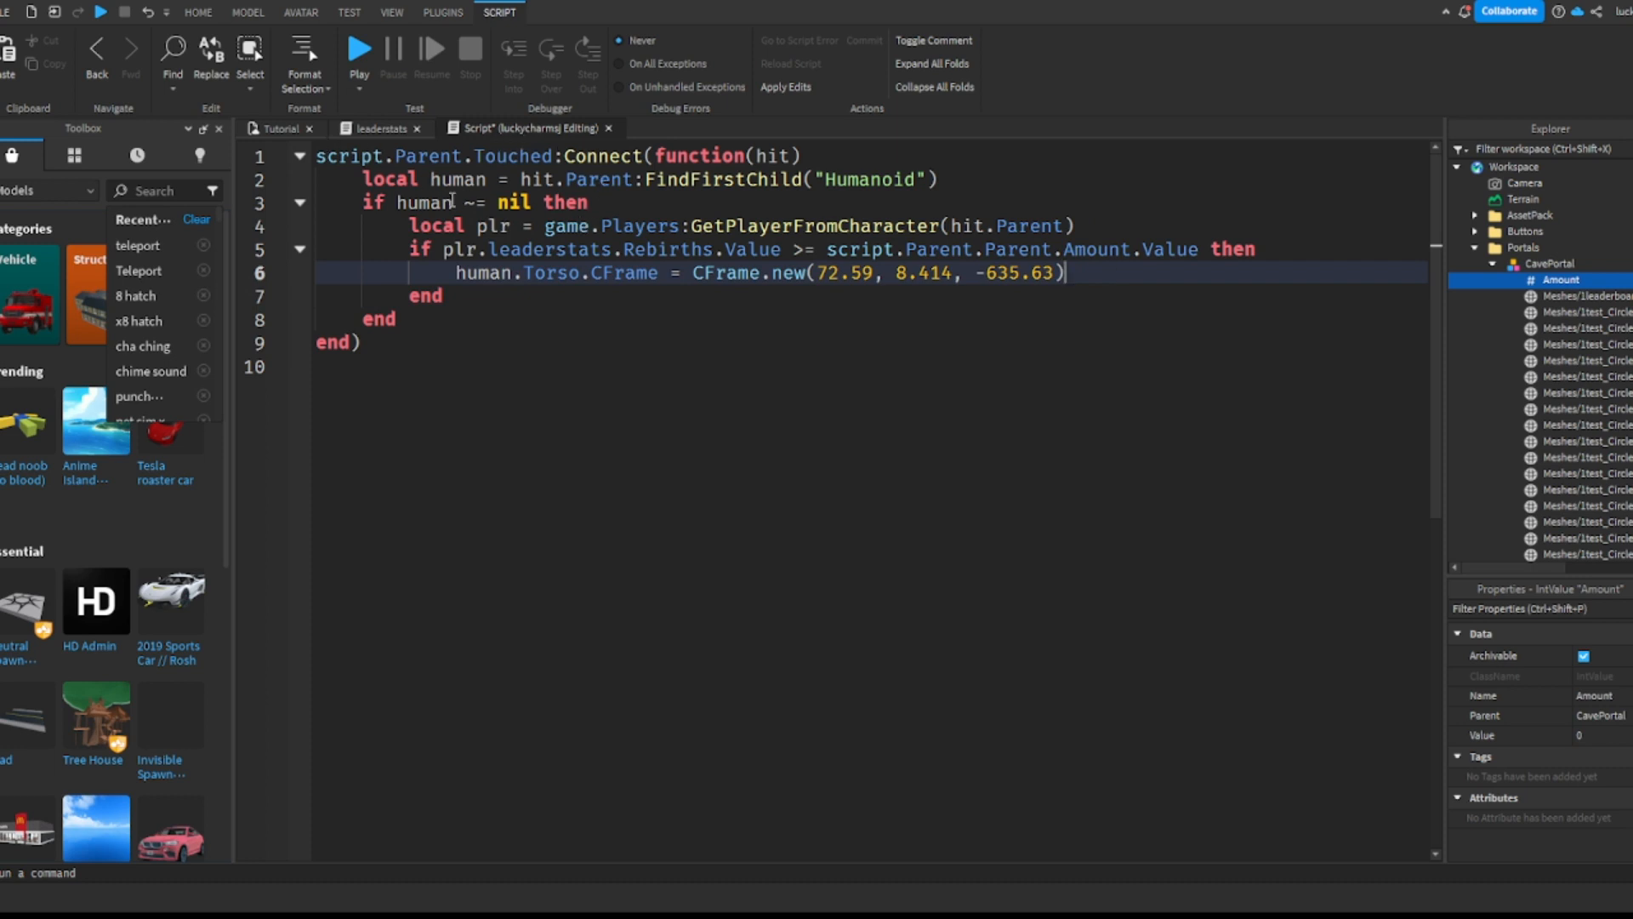
# Step: Playtest the place, enter the cave portal to check the teleport, walk around the white destination part and end the test
pyautogui.click(281, 130)
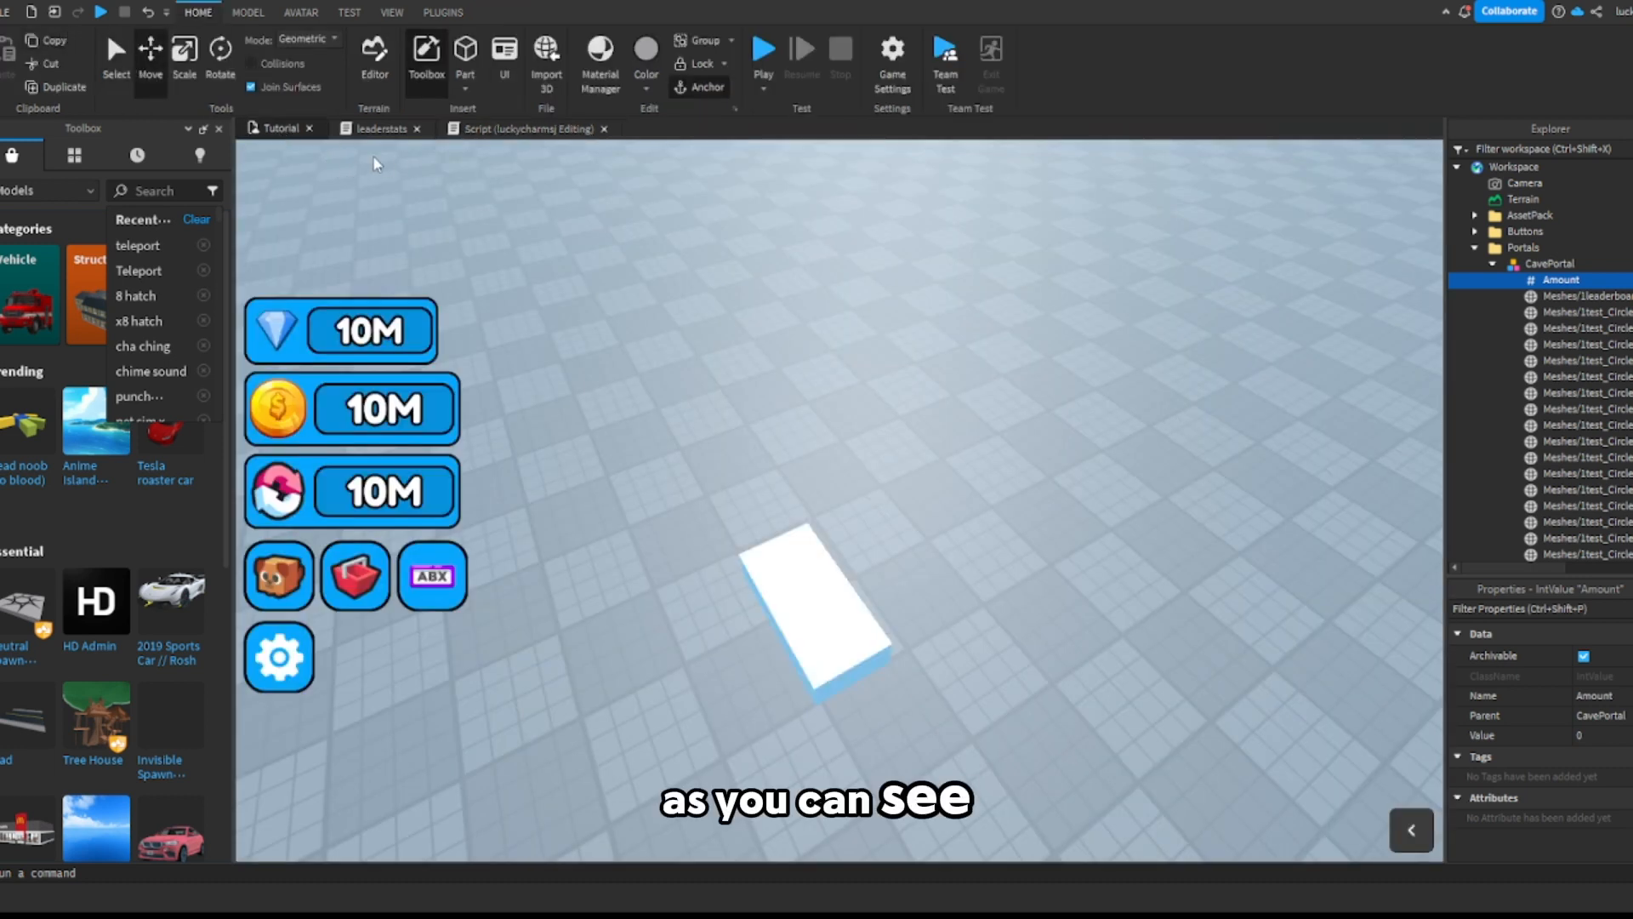
pyautogui.click(765, 53)
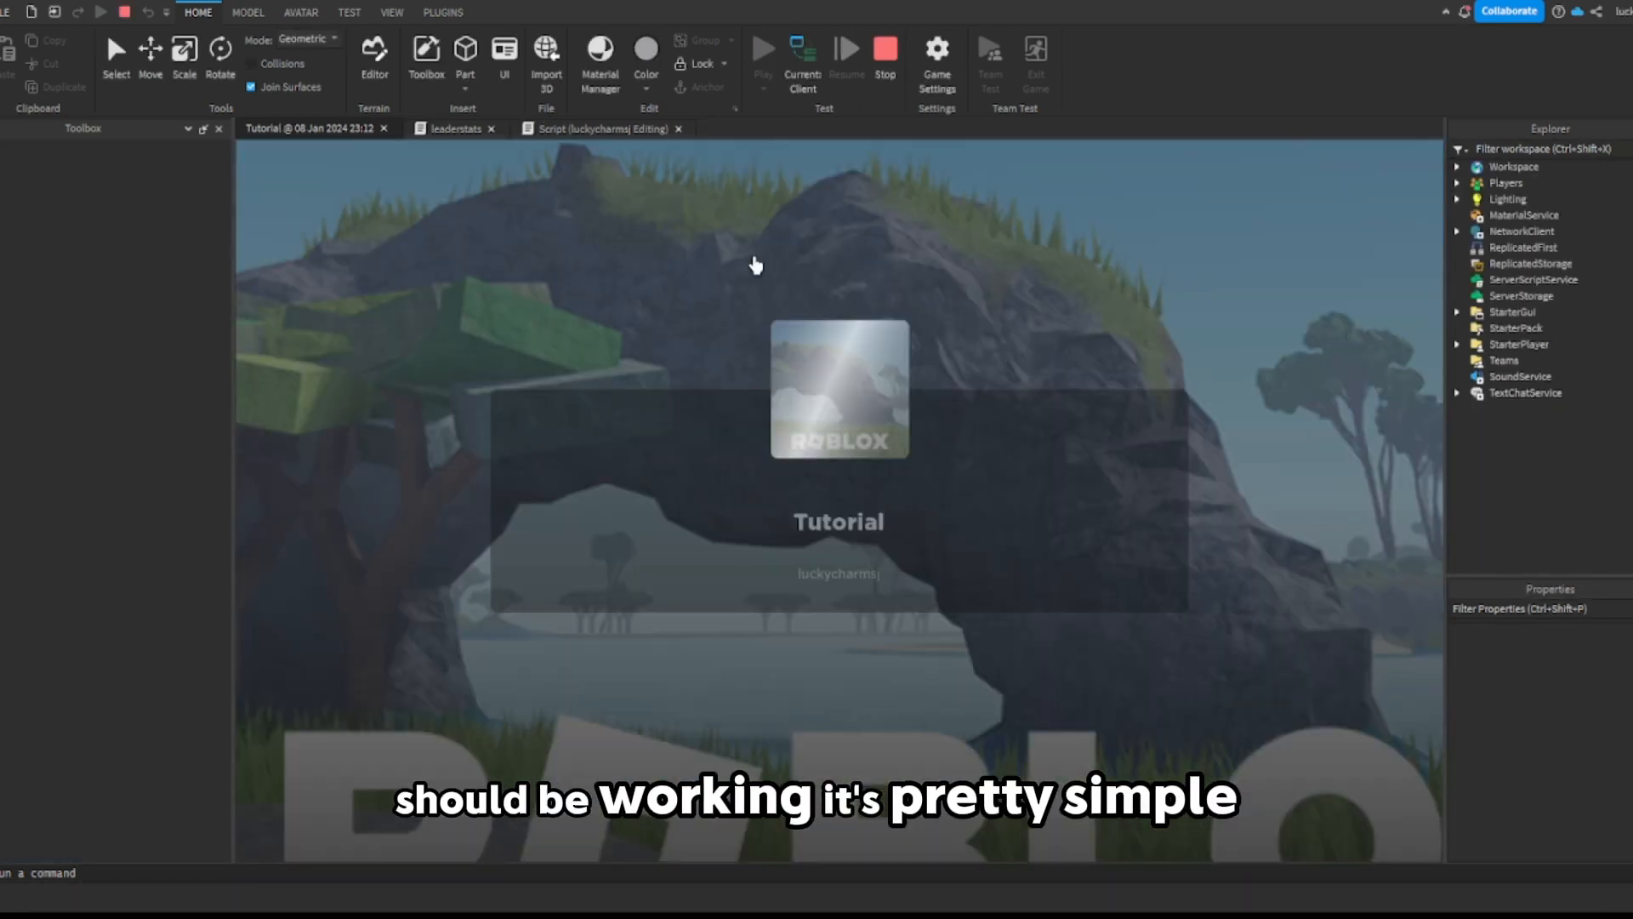
pyautogui.press('w')
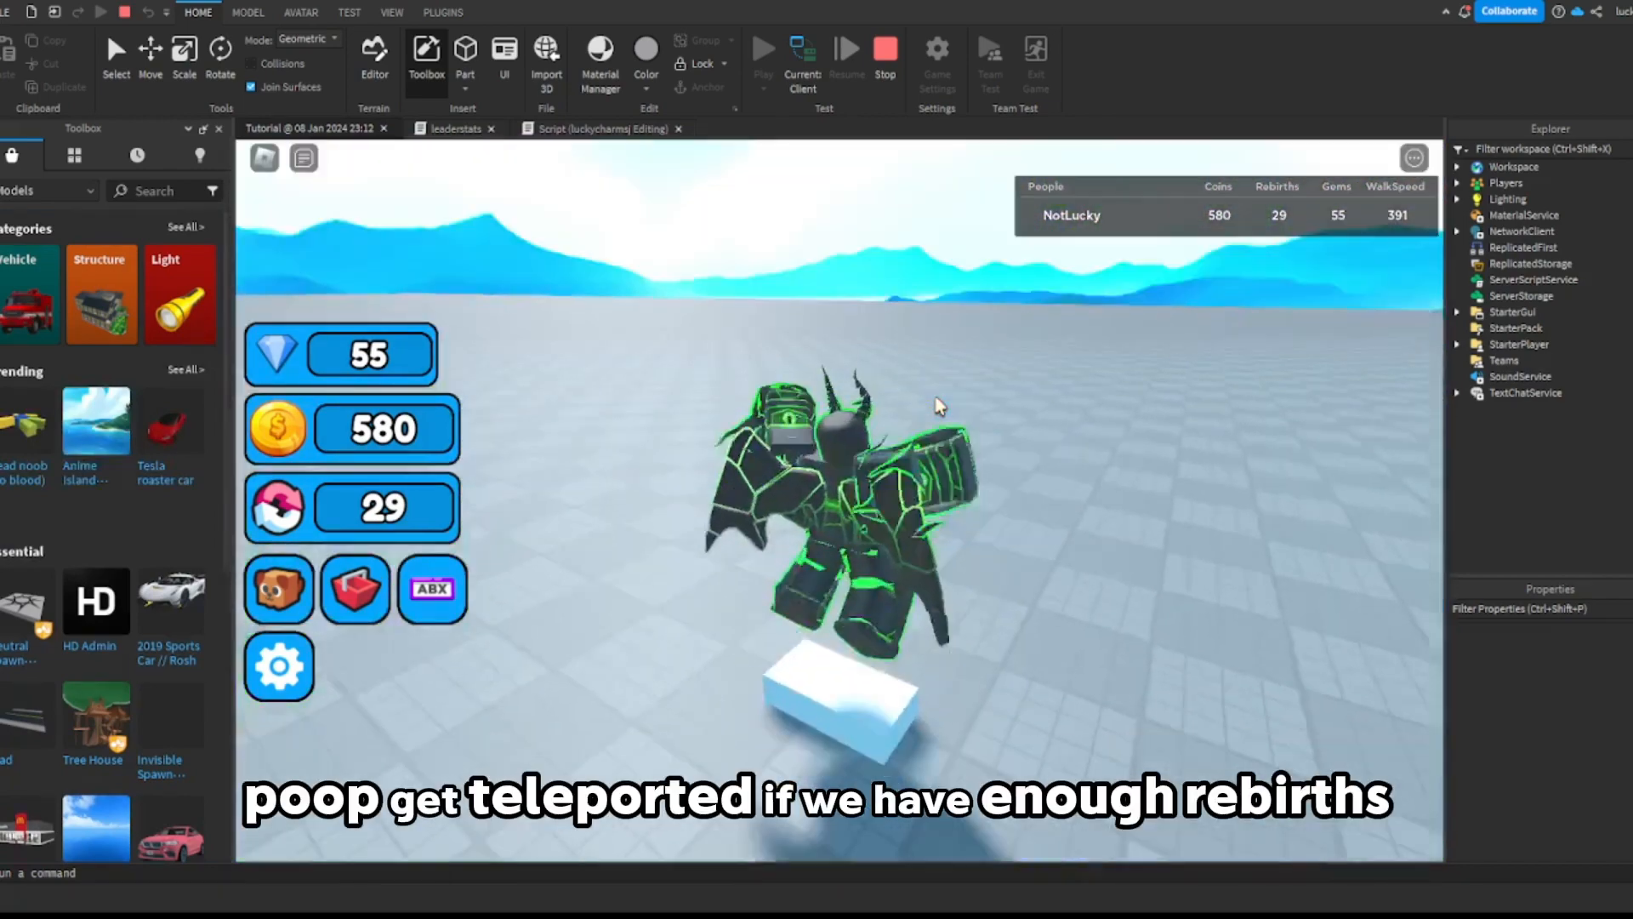
pyautogui.press('s')
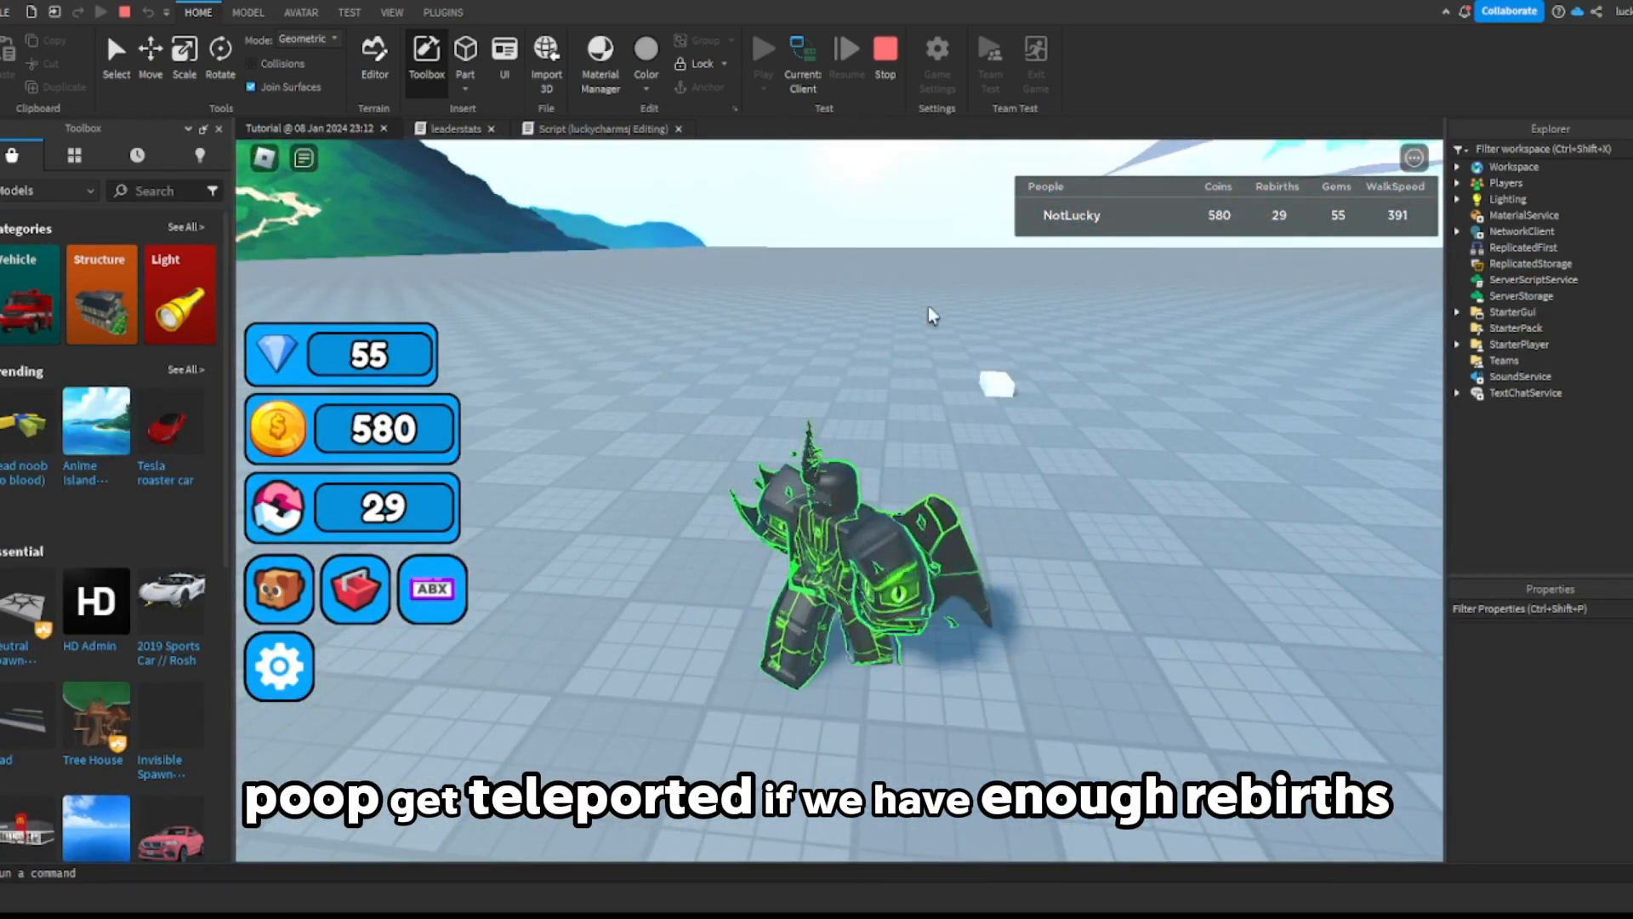
pyautogui.moveTo(860, 288); pyautogui.dragTo(861, 287, button='right')
pyautogui.press('w')
pyautogui.press('s')
pyautogui.press('d')
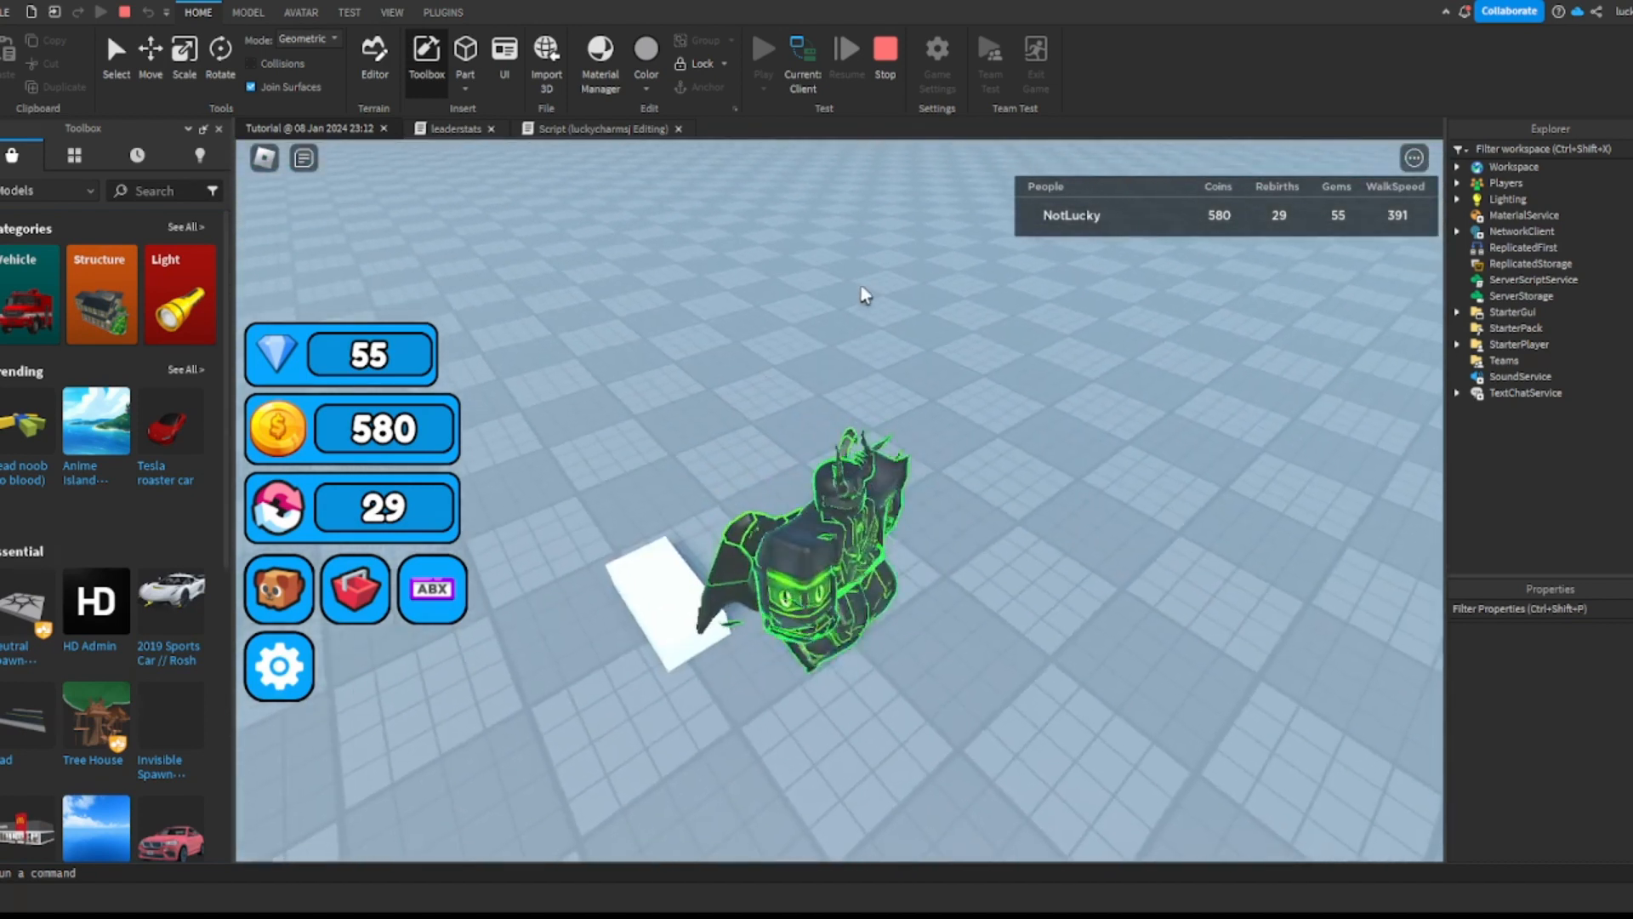
pyautogui.press('a')
pyautogui.press('s')
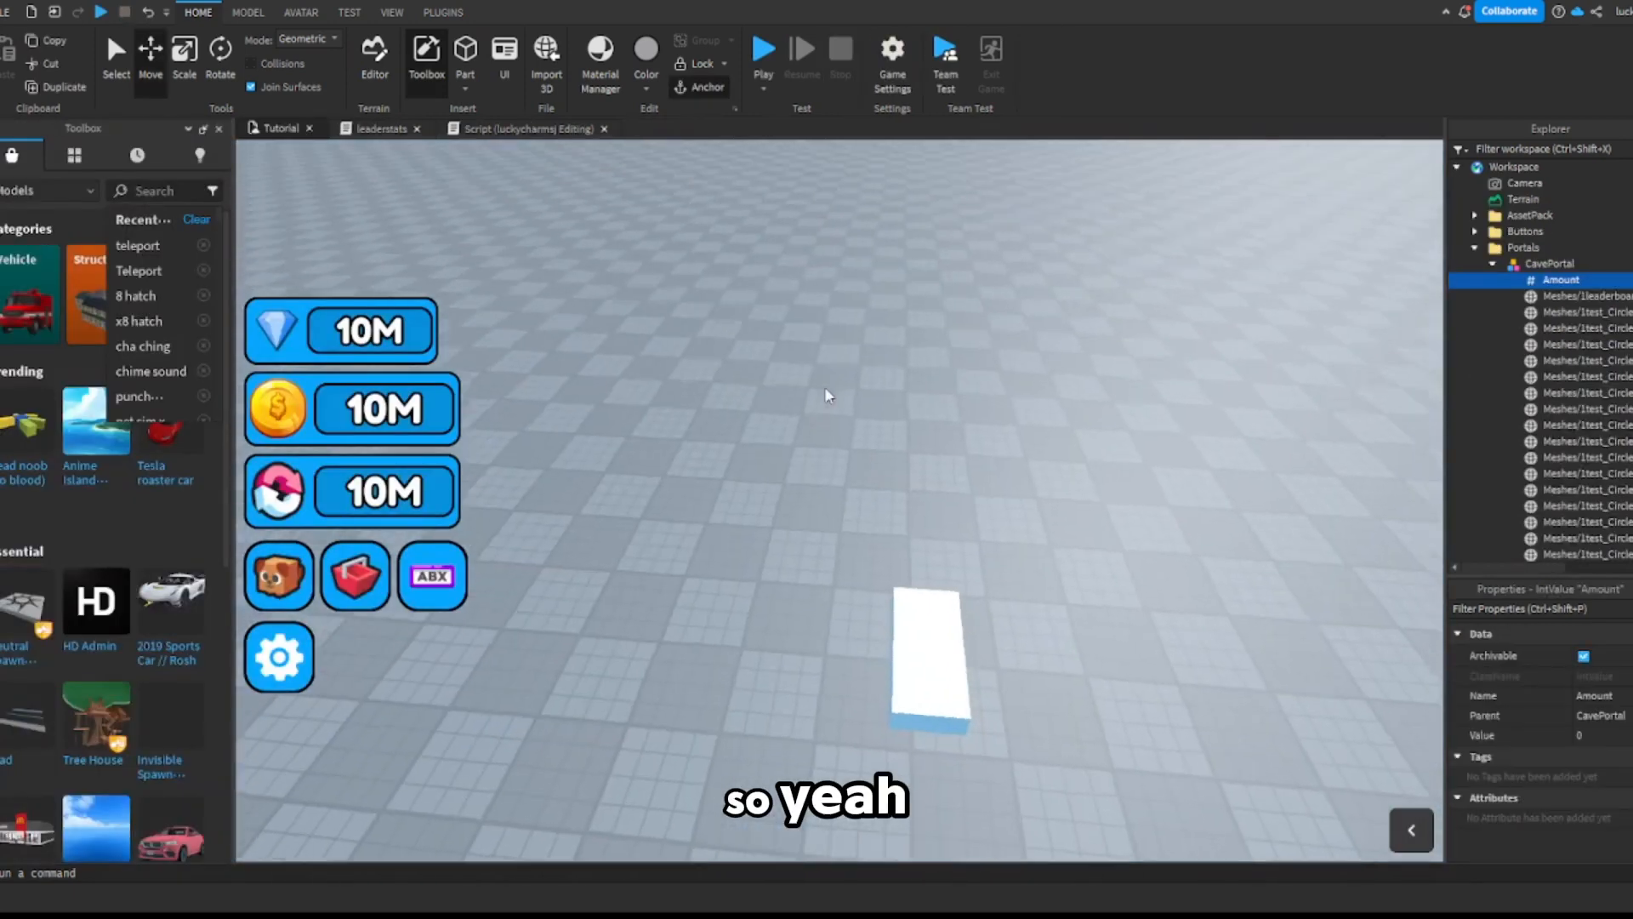
# Step: Reopen the script inside the CavePortal's Portal part, select its entire code for review and close it
pyautogui.click(826, 389)
pyautogui.press('s')
pyautogui.moveTo(825, 389); pyautogui.dragTo(825, 389, button='right')
pyautogui.press('a')
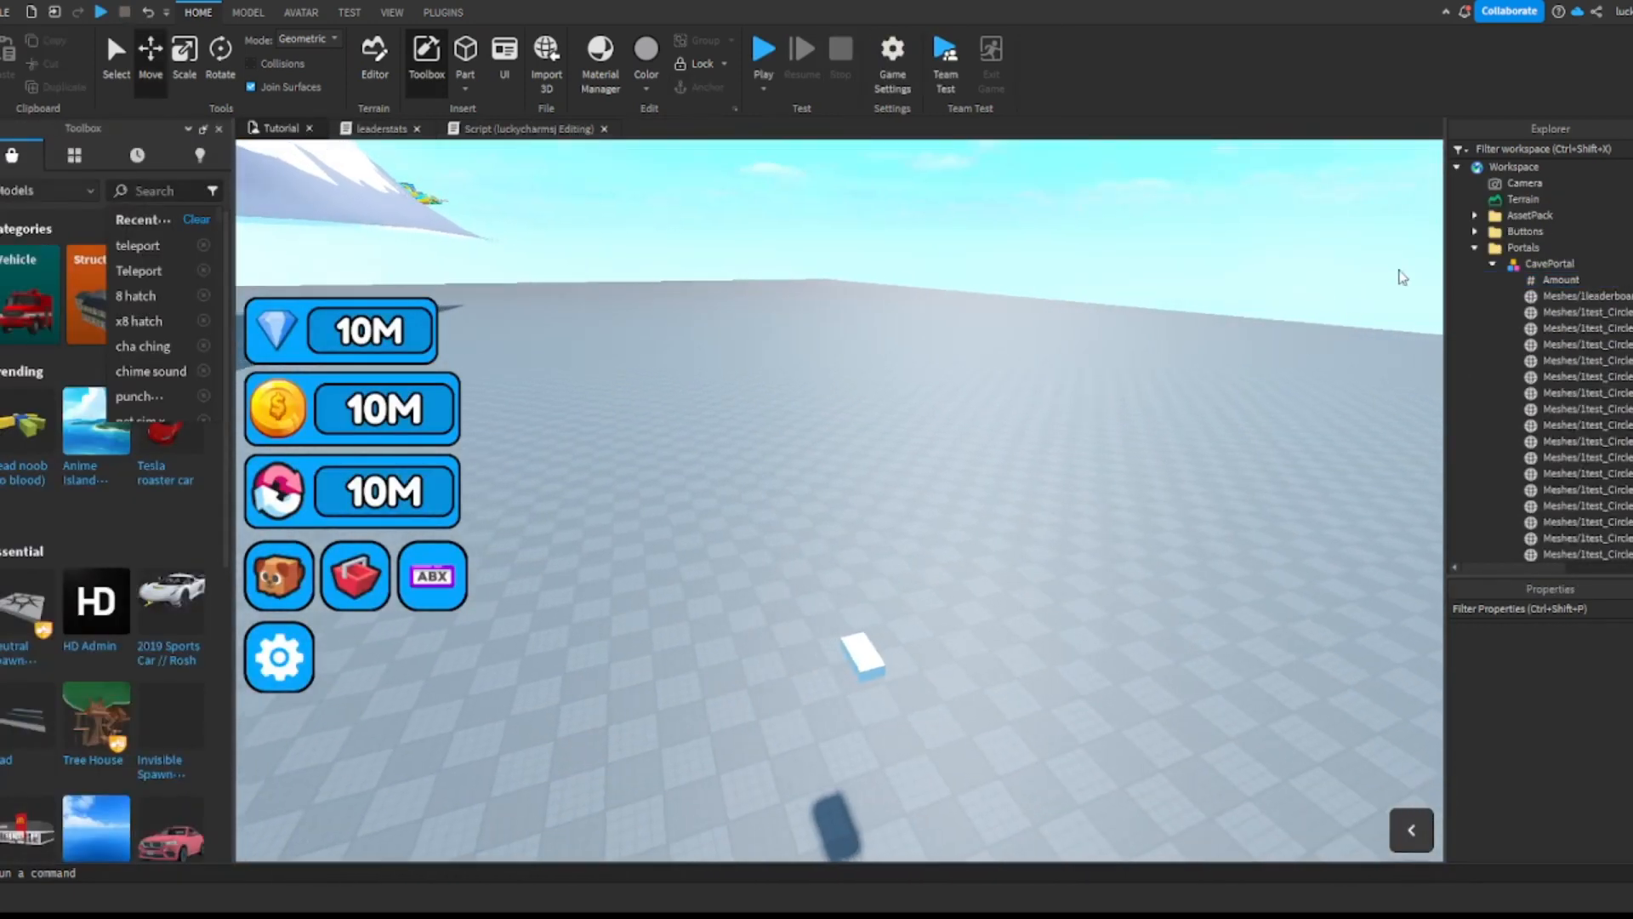
pyautogui.click(1493, 264)
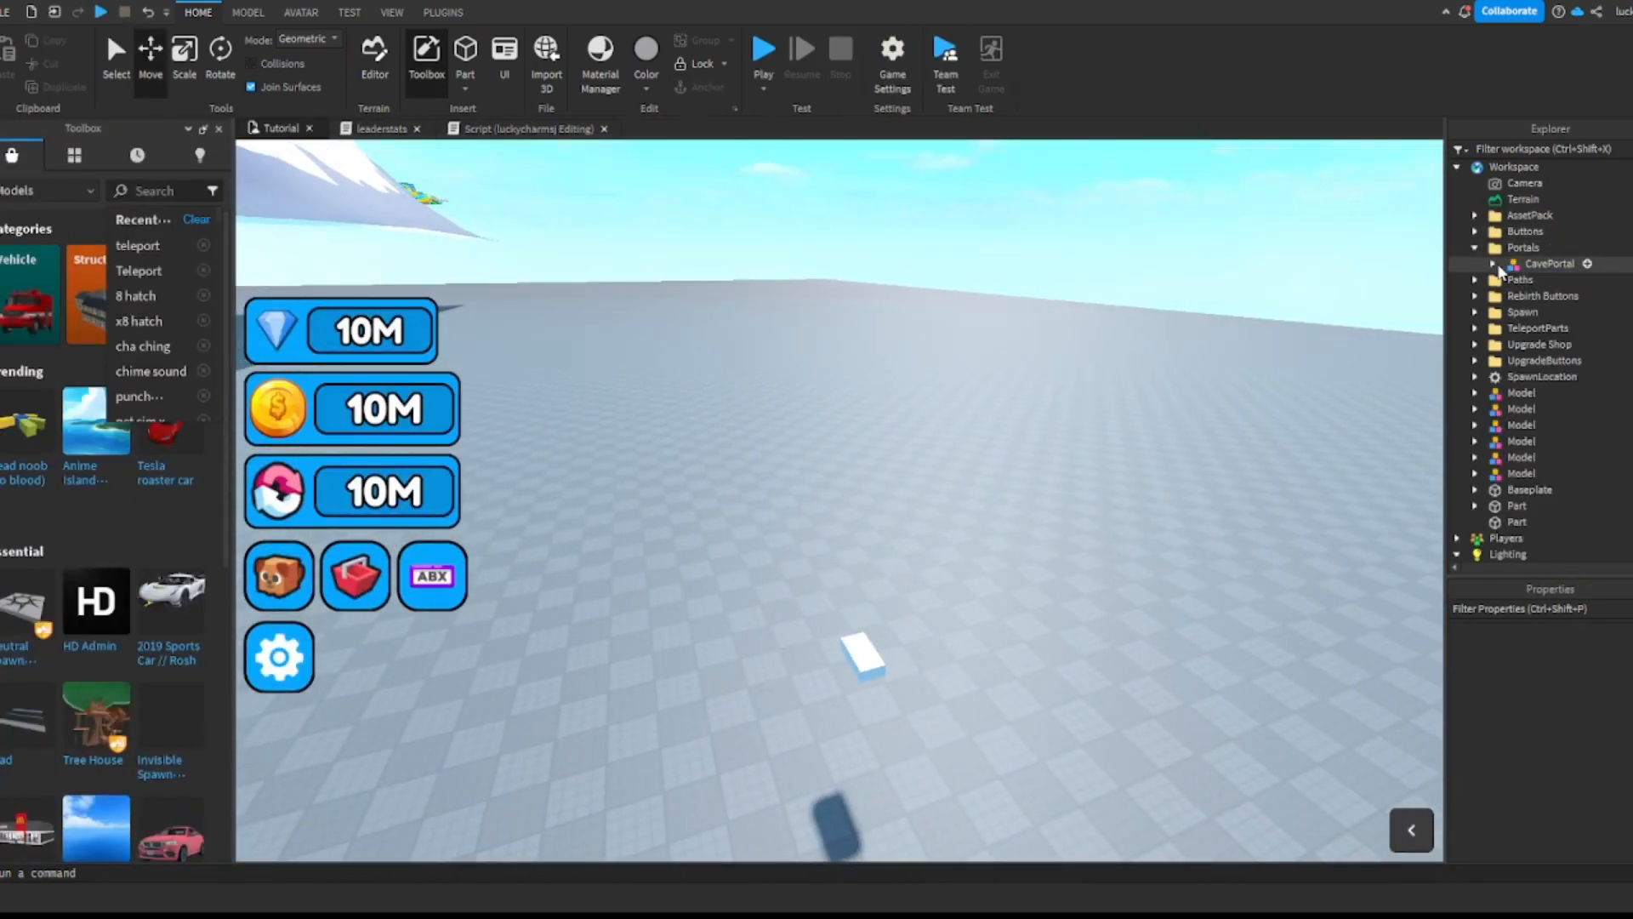
pyautogui.scroll(-5, 1494, 260)
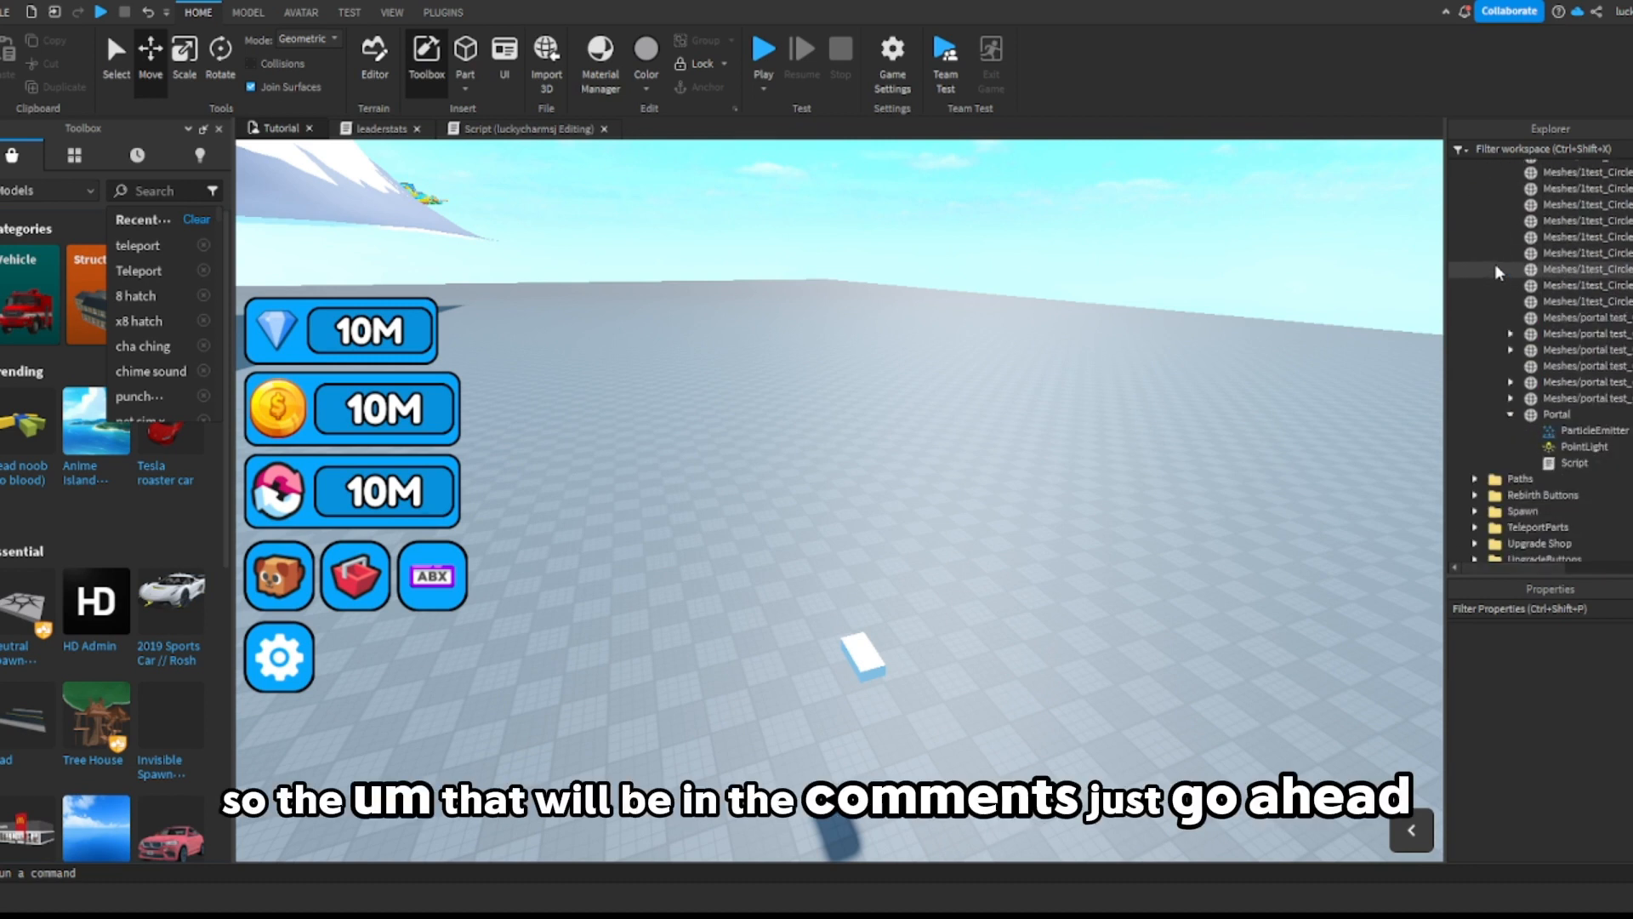
pyautogui.doubleClick(1574, 463)
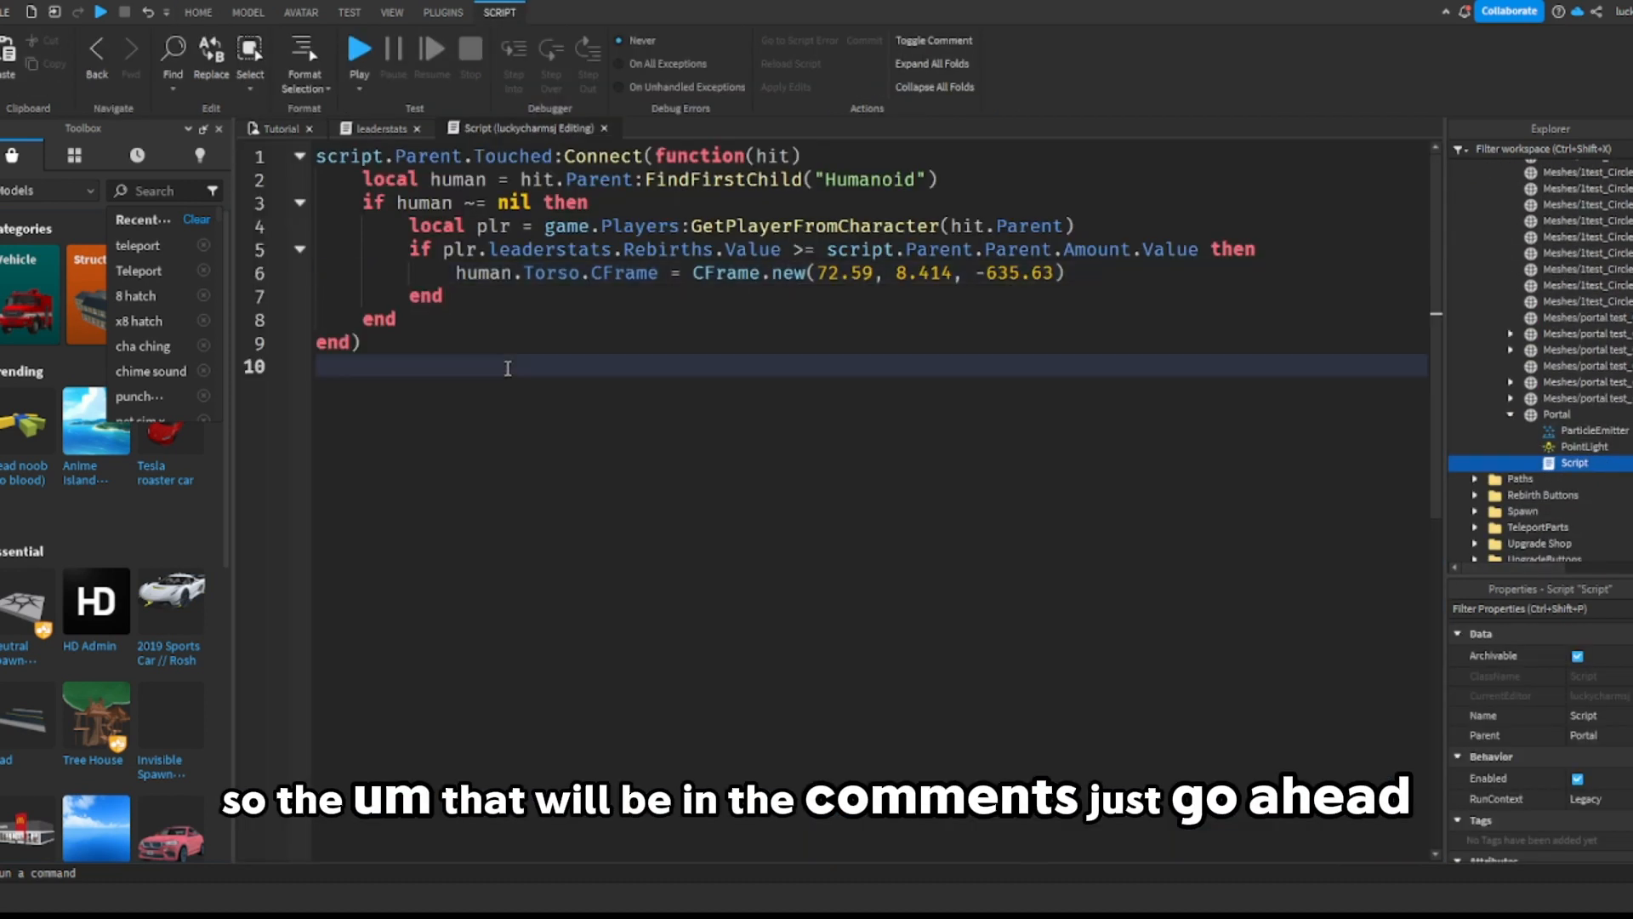
pyautogui.moveTo(507, 367); pyautogui.dragTo(298, 159)
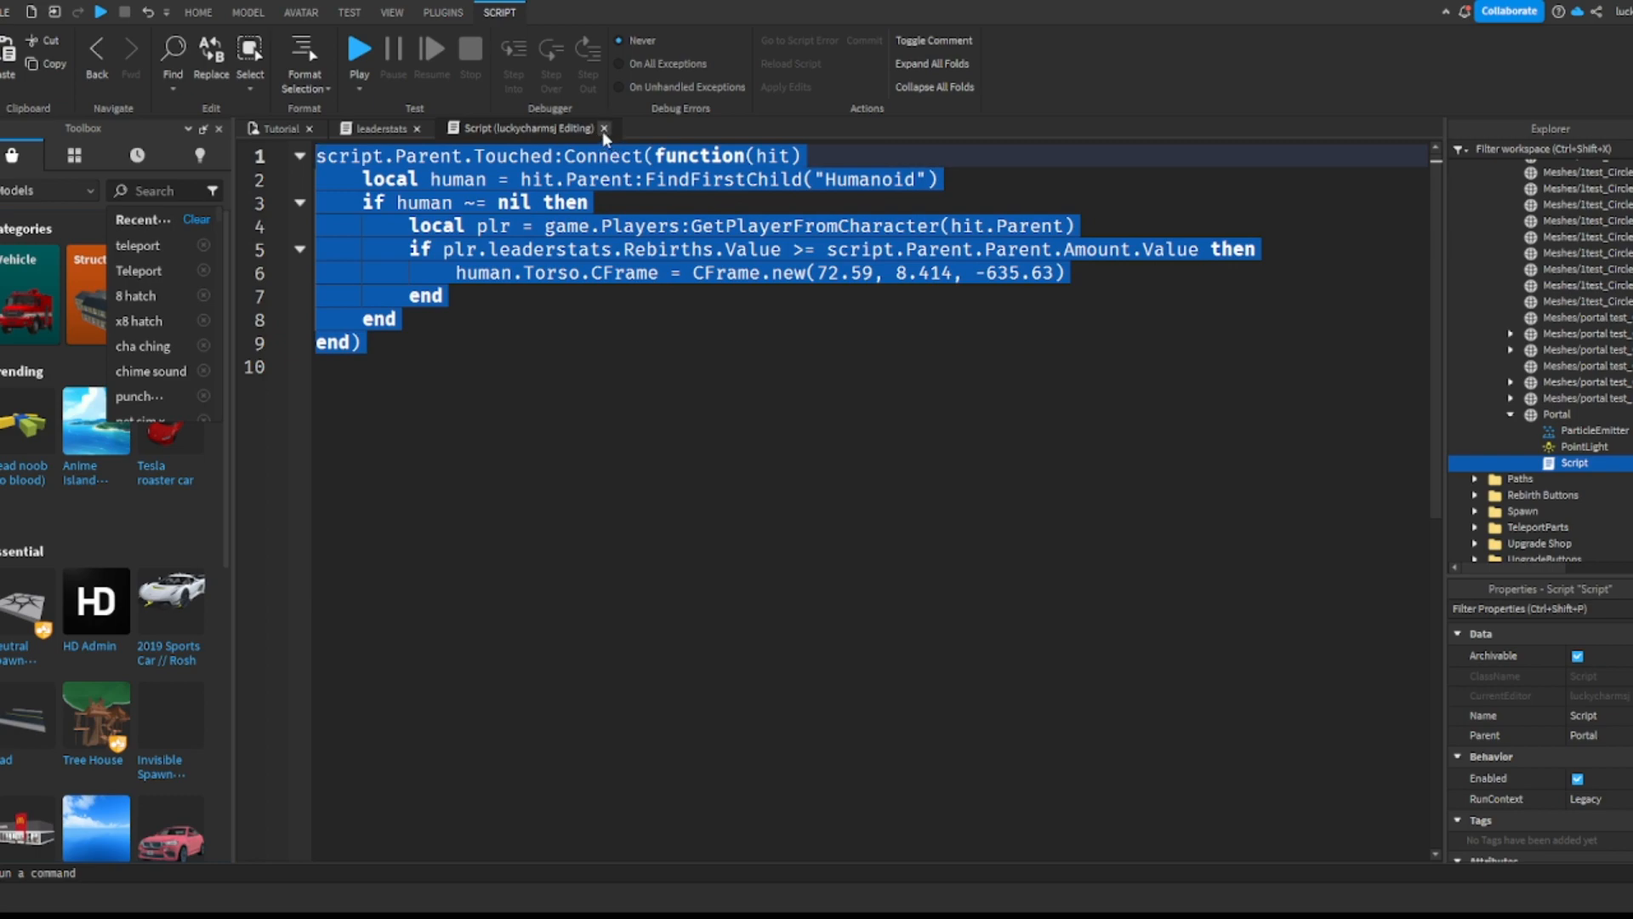
pyautogui.click(604, 128)
pyautogui.click(276, 128)
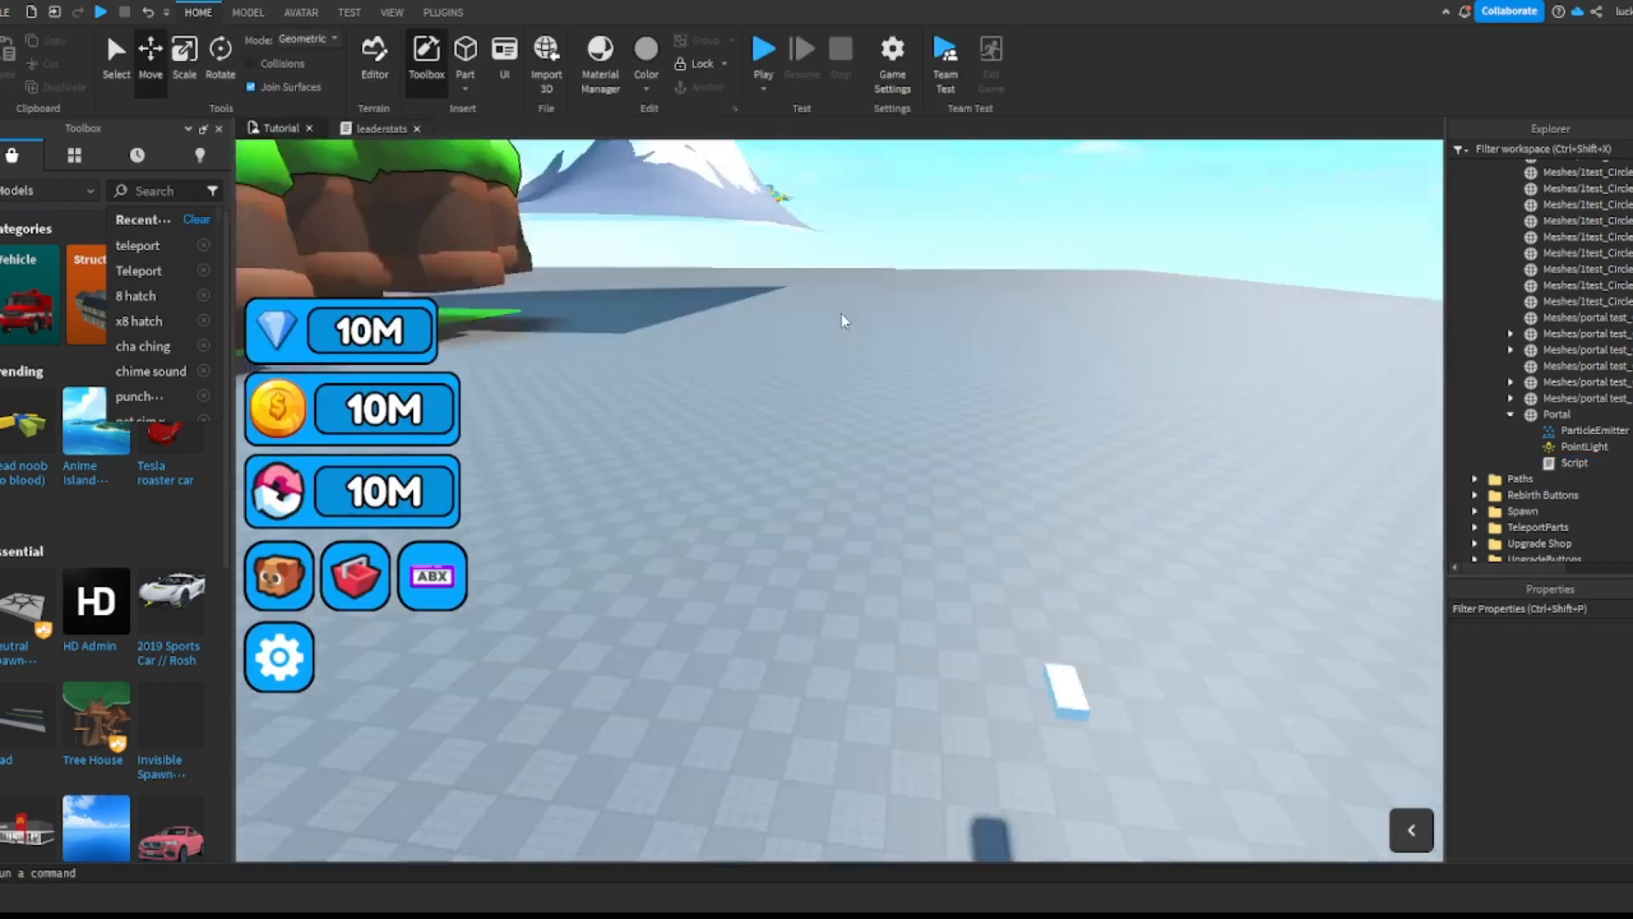
# Step: Select the Portal mesh that holds the teleport script and focus the view on it
pyautogui.press('w')
pyautogui.moveTo(841, 314); pyautogui.dragTo(841, 314, button='right')
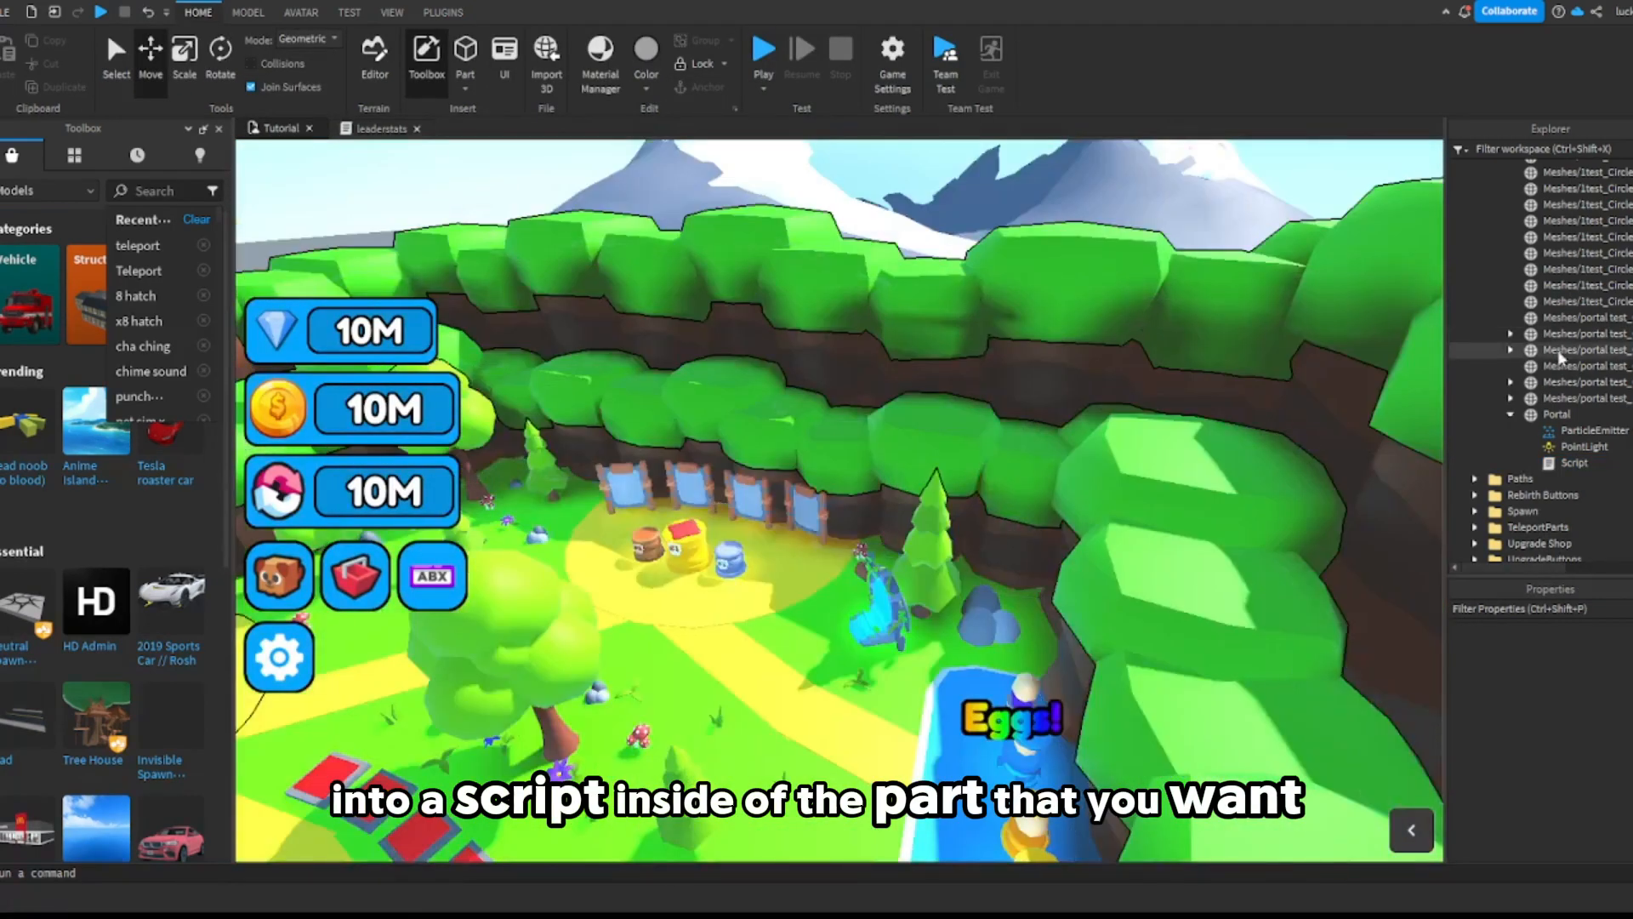
pyautogui.click(1557, 415)
pyautogui.press('f')
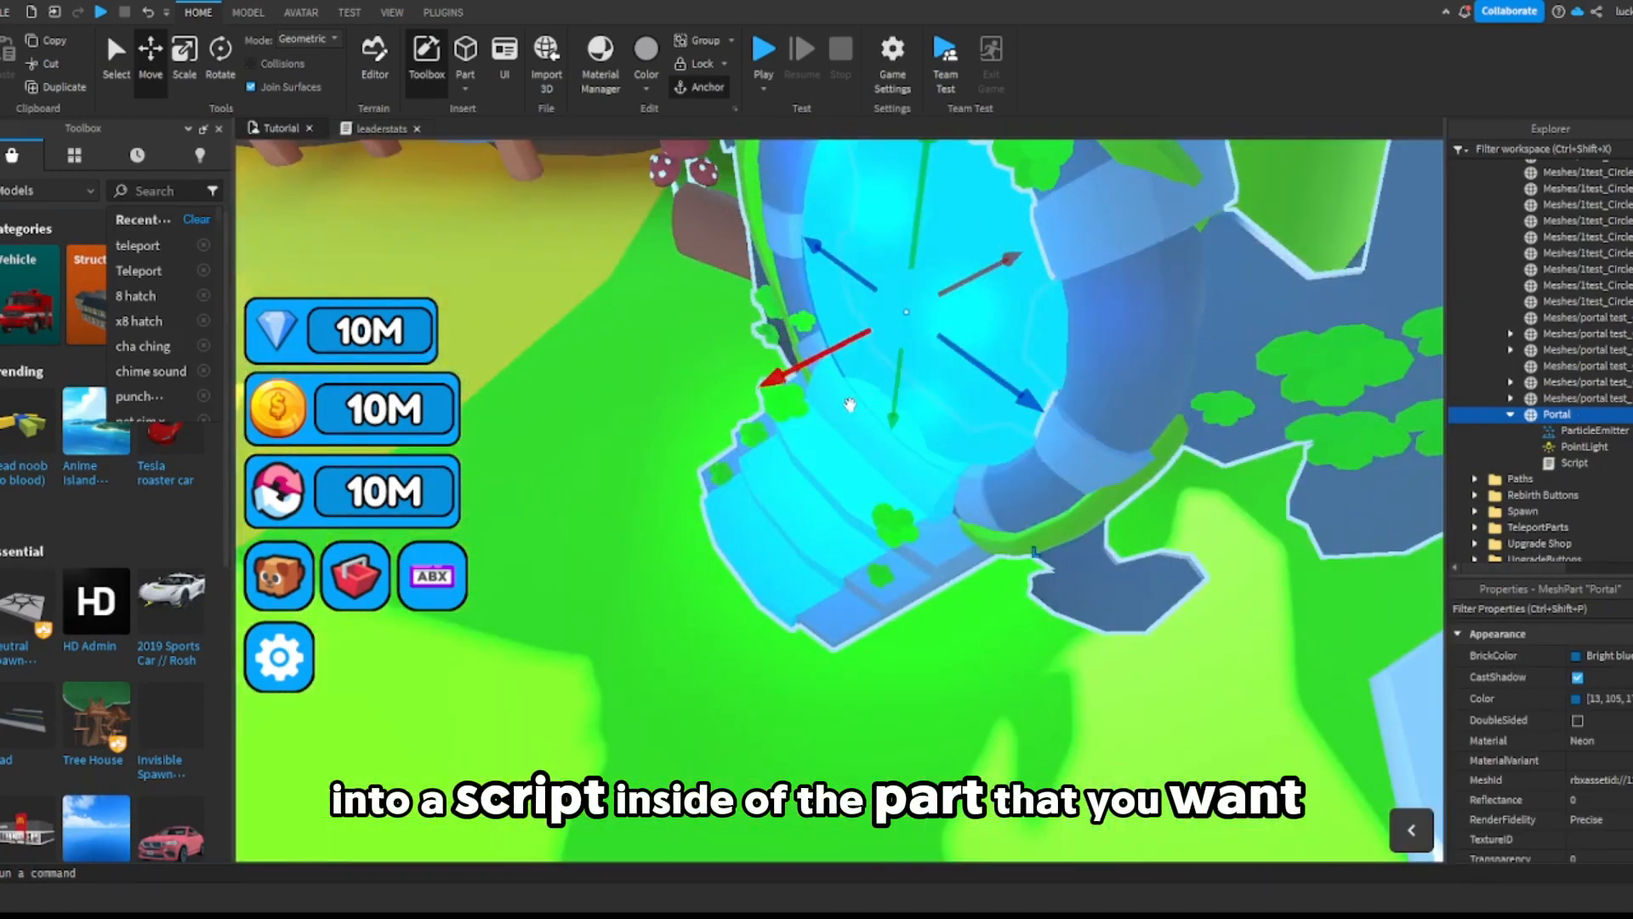
pyautogui.moveTo(845, 257); pyautogui.dragTo(853, 263, button='right')
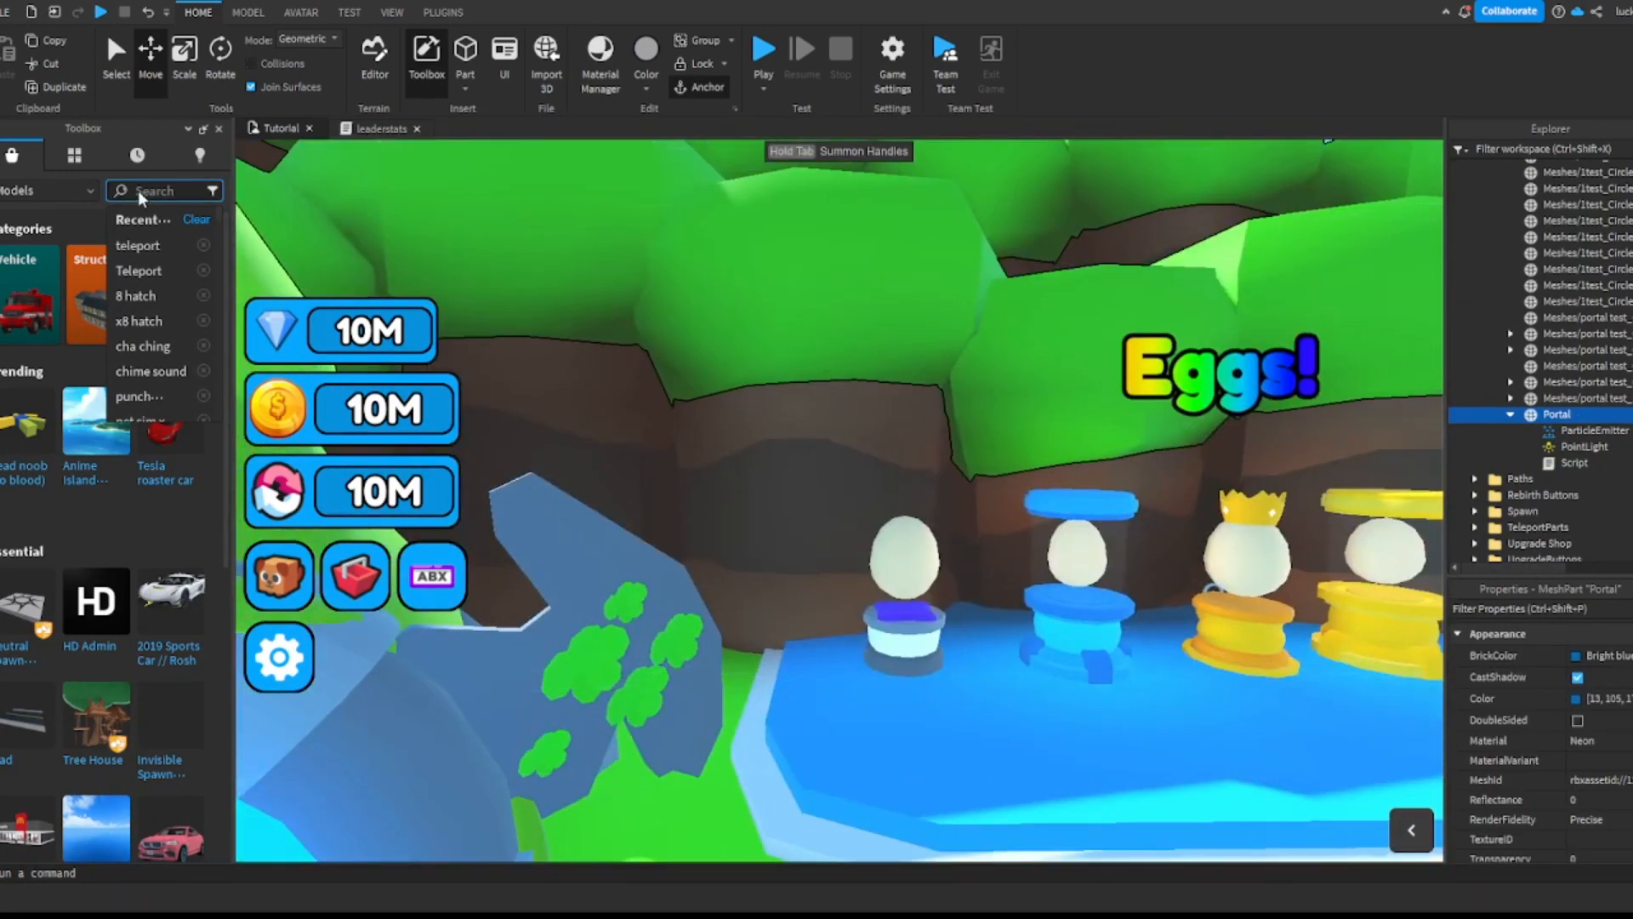
# Step: Select the white destination part on the baseplate and look through its properties for the CFrame position
pyautogui.moveTo(762, 319); pyautogui.dragTo(763, 318, button='right')
pyautogui.press('w')
pyautogui.click(762, 319)
pyautogui.press('w')
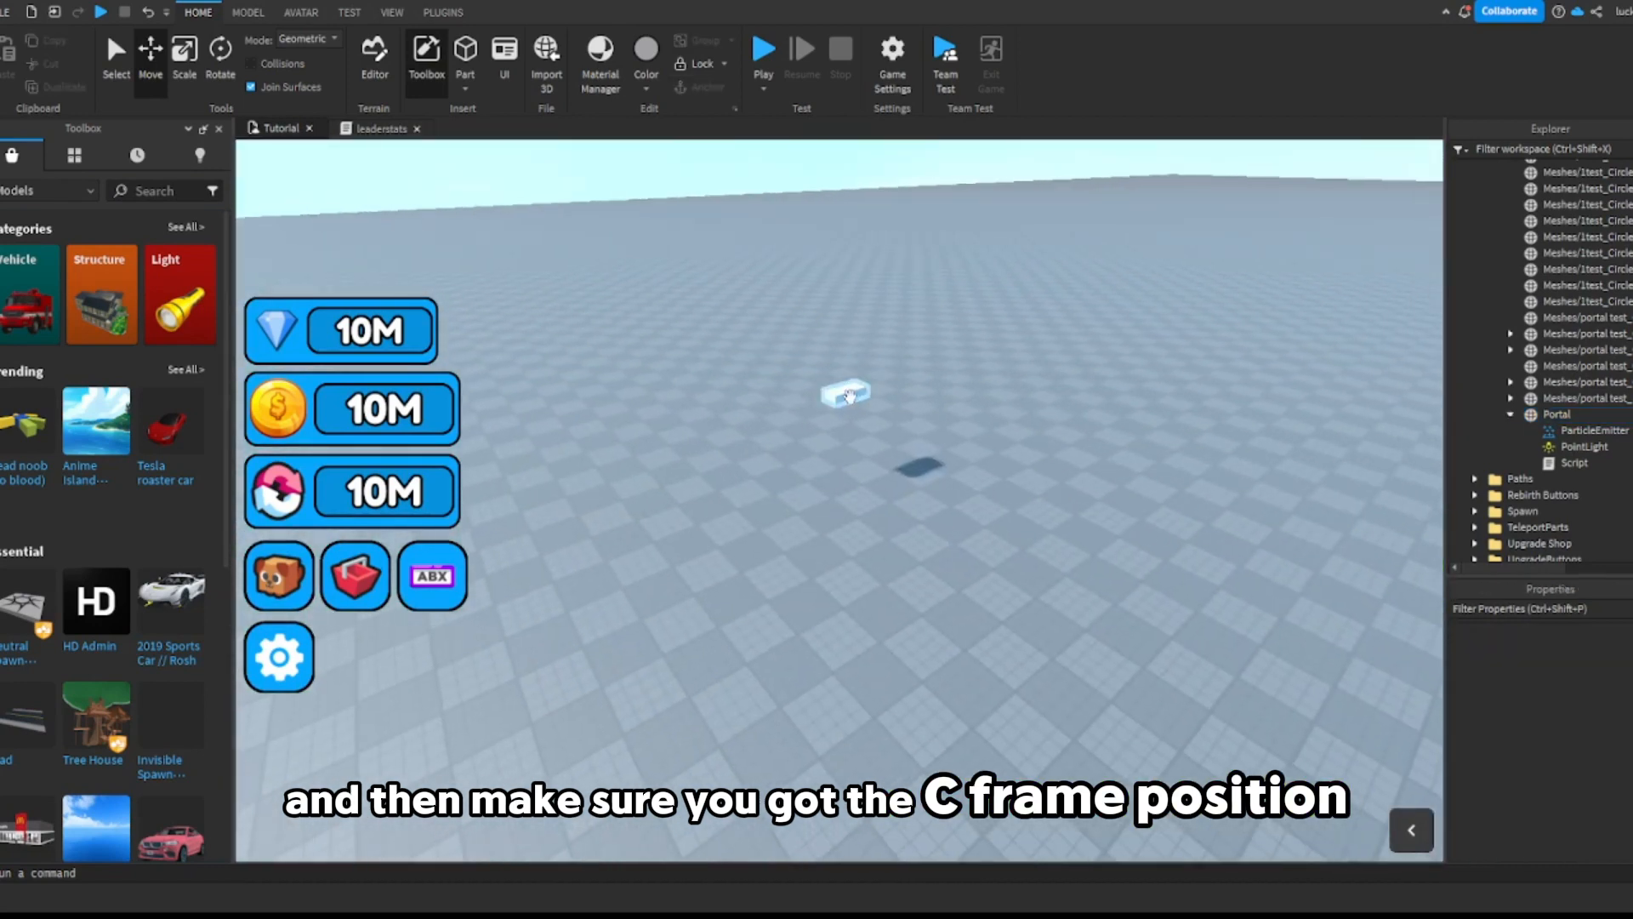
pyautogui.click(845, 391)
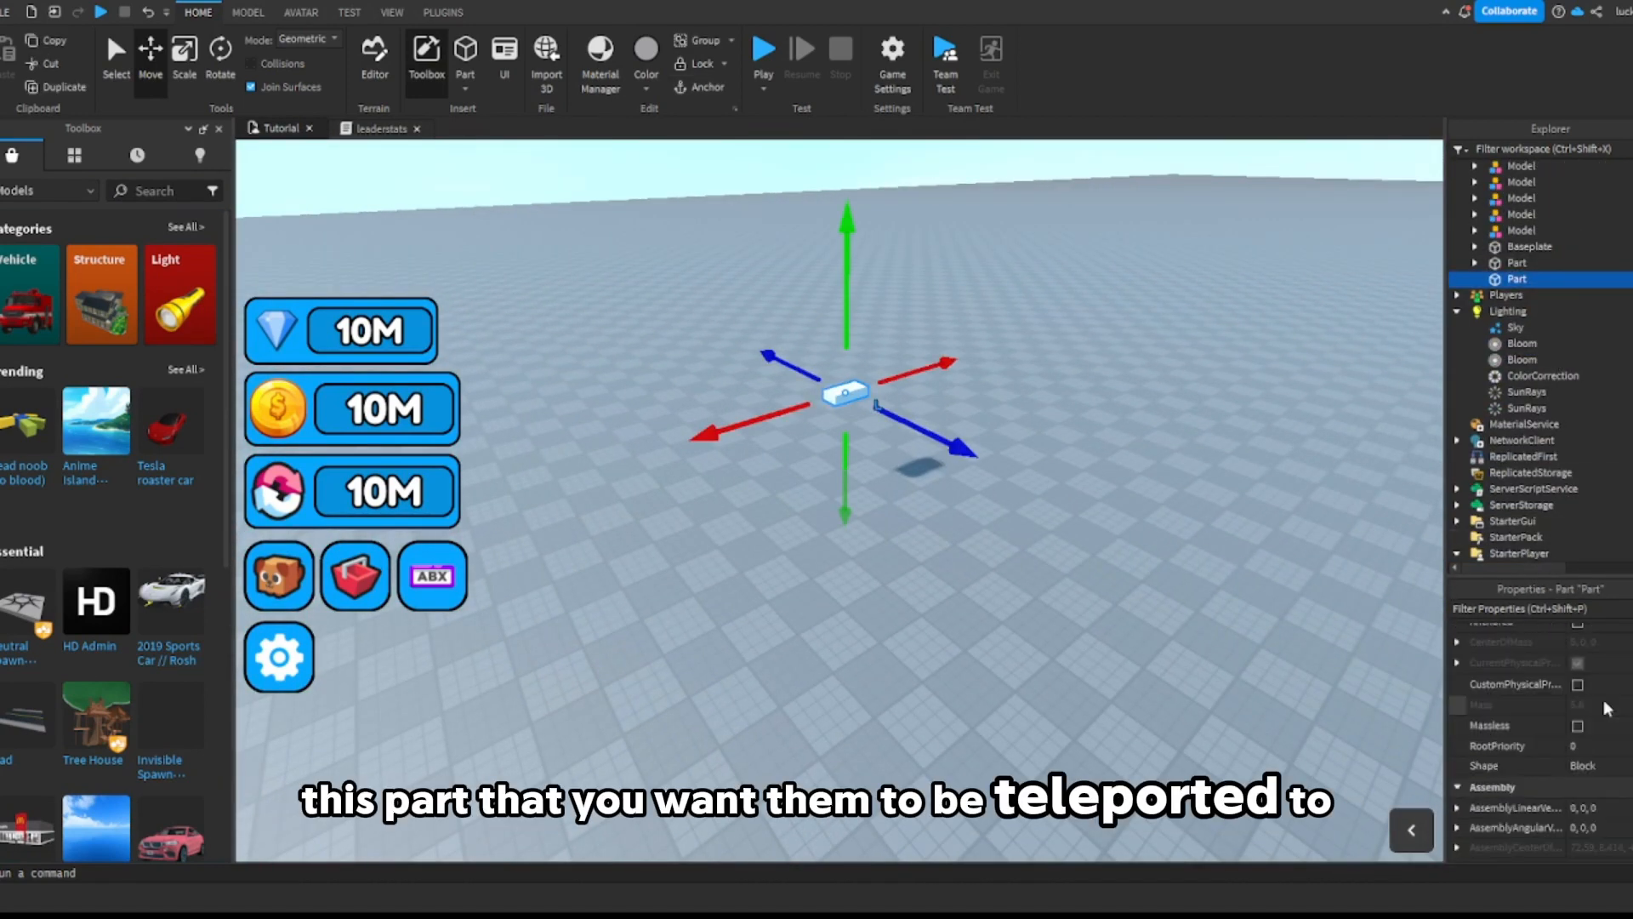
pyautogui.scroll(1, 1605, 708)
pyautogui.click(1054, 507)
pyautogui.moveTo(1054, 507); pyautogui.dragTo(1046, 445, button='right')
pyautogui.press('w')
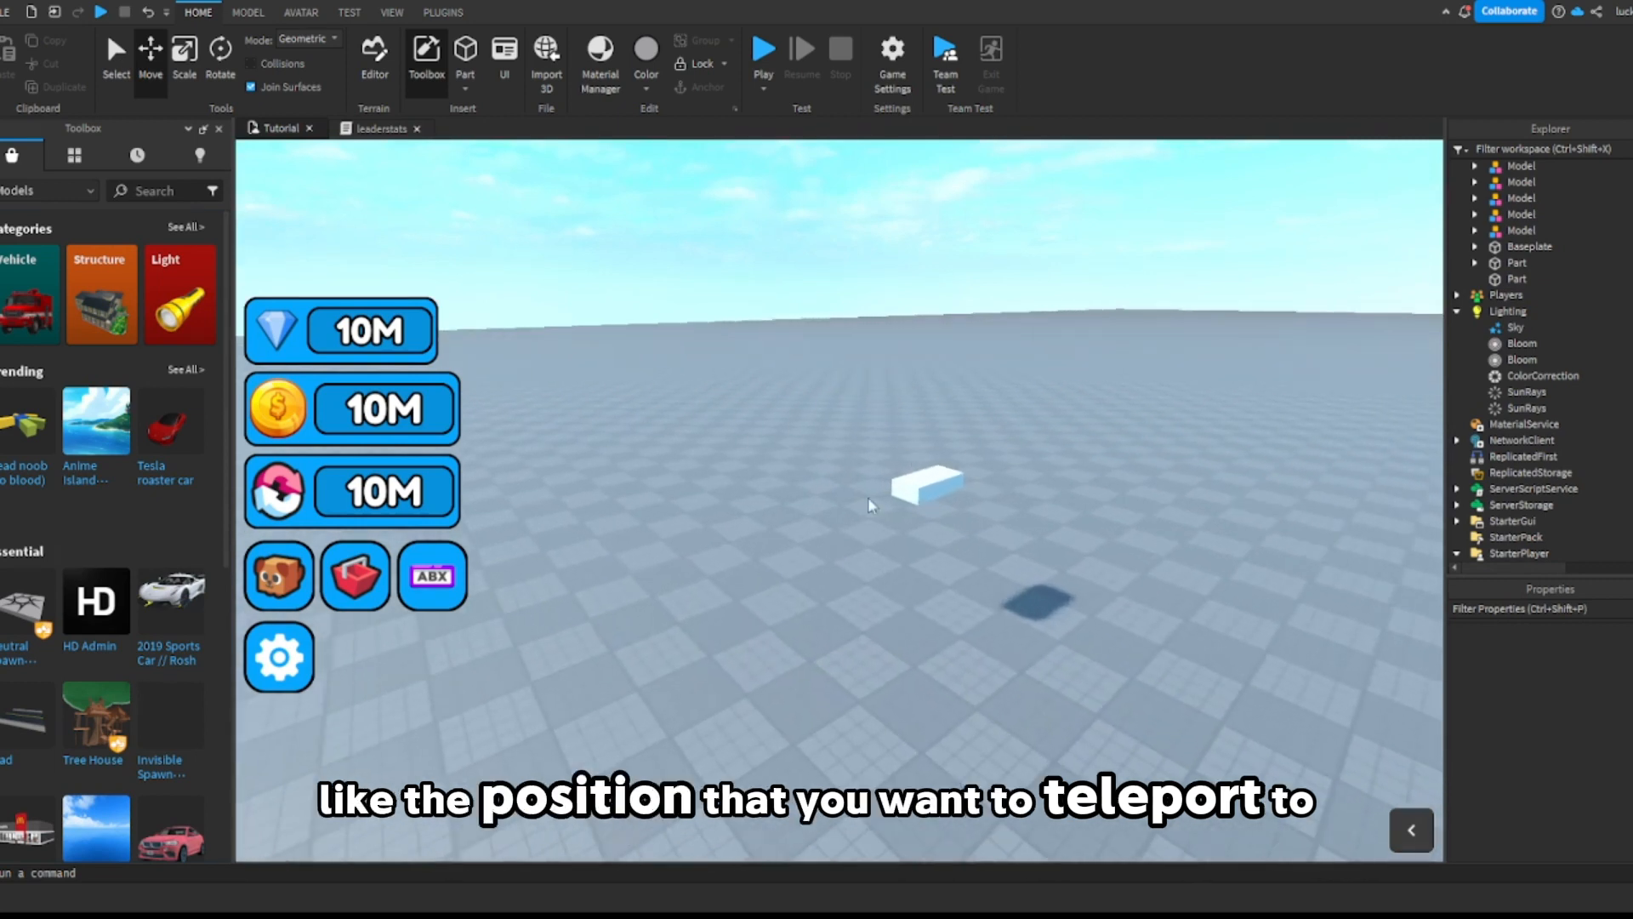
# Step: Look over the destination part's surroundings and the whole green-walled map from above
pyautogui.press('w')
pyautogui.press('d')
pyautogui.moveTo(965, 523); pyautogui.dragTo(965, 521, button='right')
pyautogui.press('s')
pyautogui.click(353, 130)
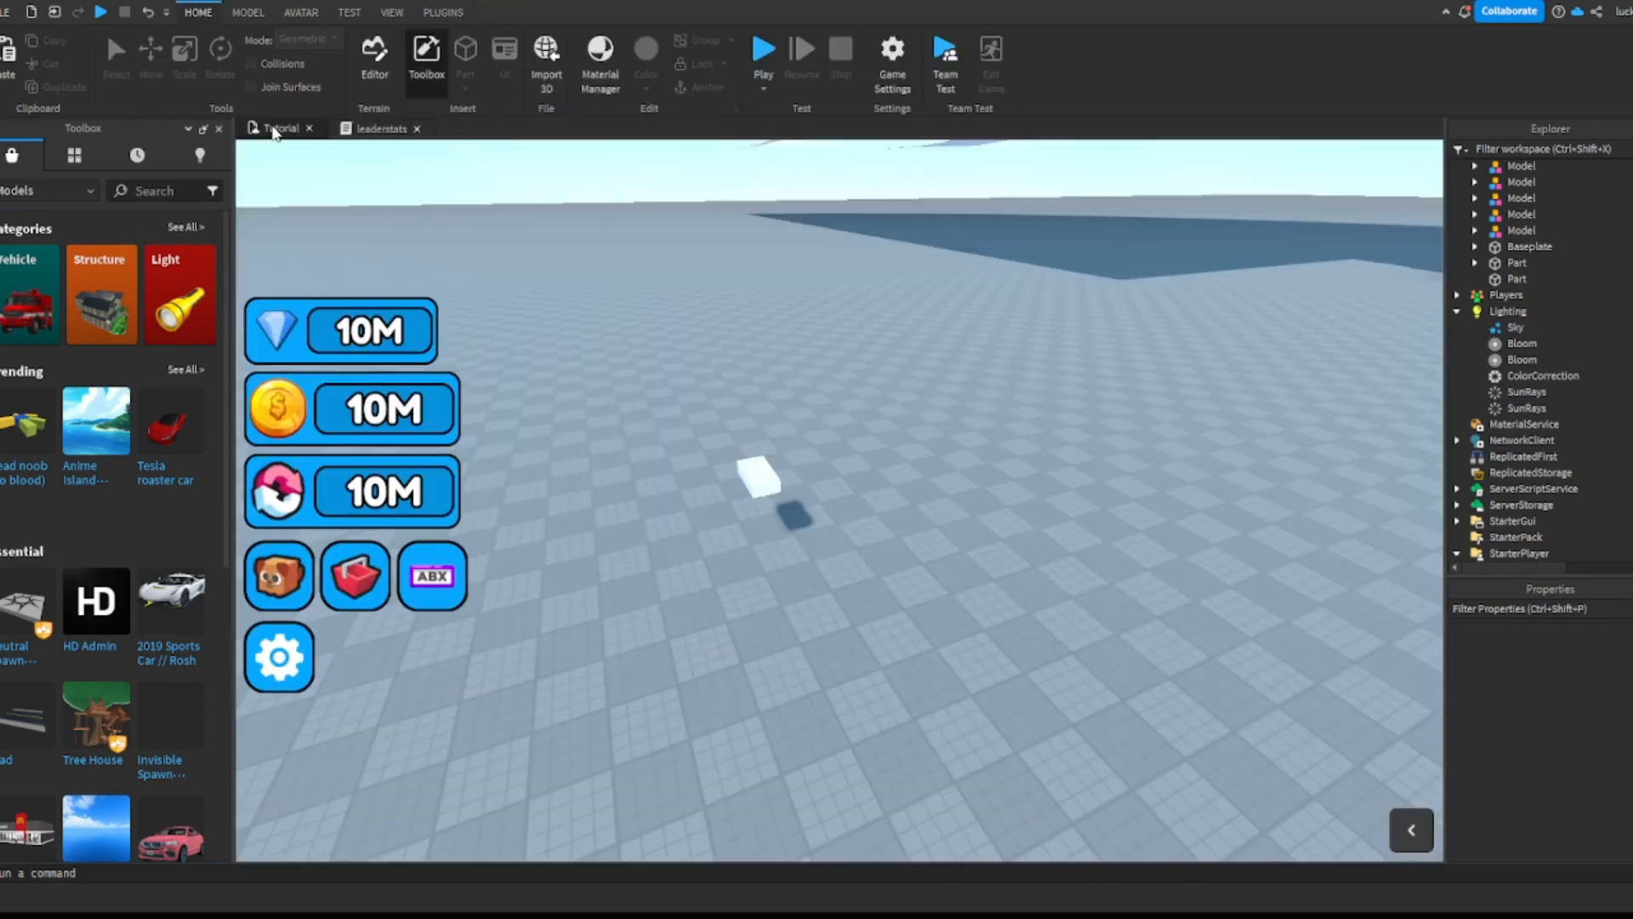
pyautogui.press('w')
pyautogui.moveTo(893, 369); pyautogui.dragTo(792, 426, button='right')
pyautogui.press('w')
pyautogui.press('w')
pyautogui.press('w')
pyautogui.press('w')
pyautogui.press('s')
pyautogui.press('w')
pyautogui.press('s')
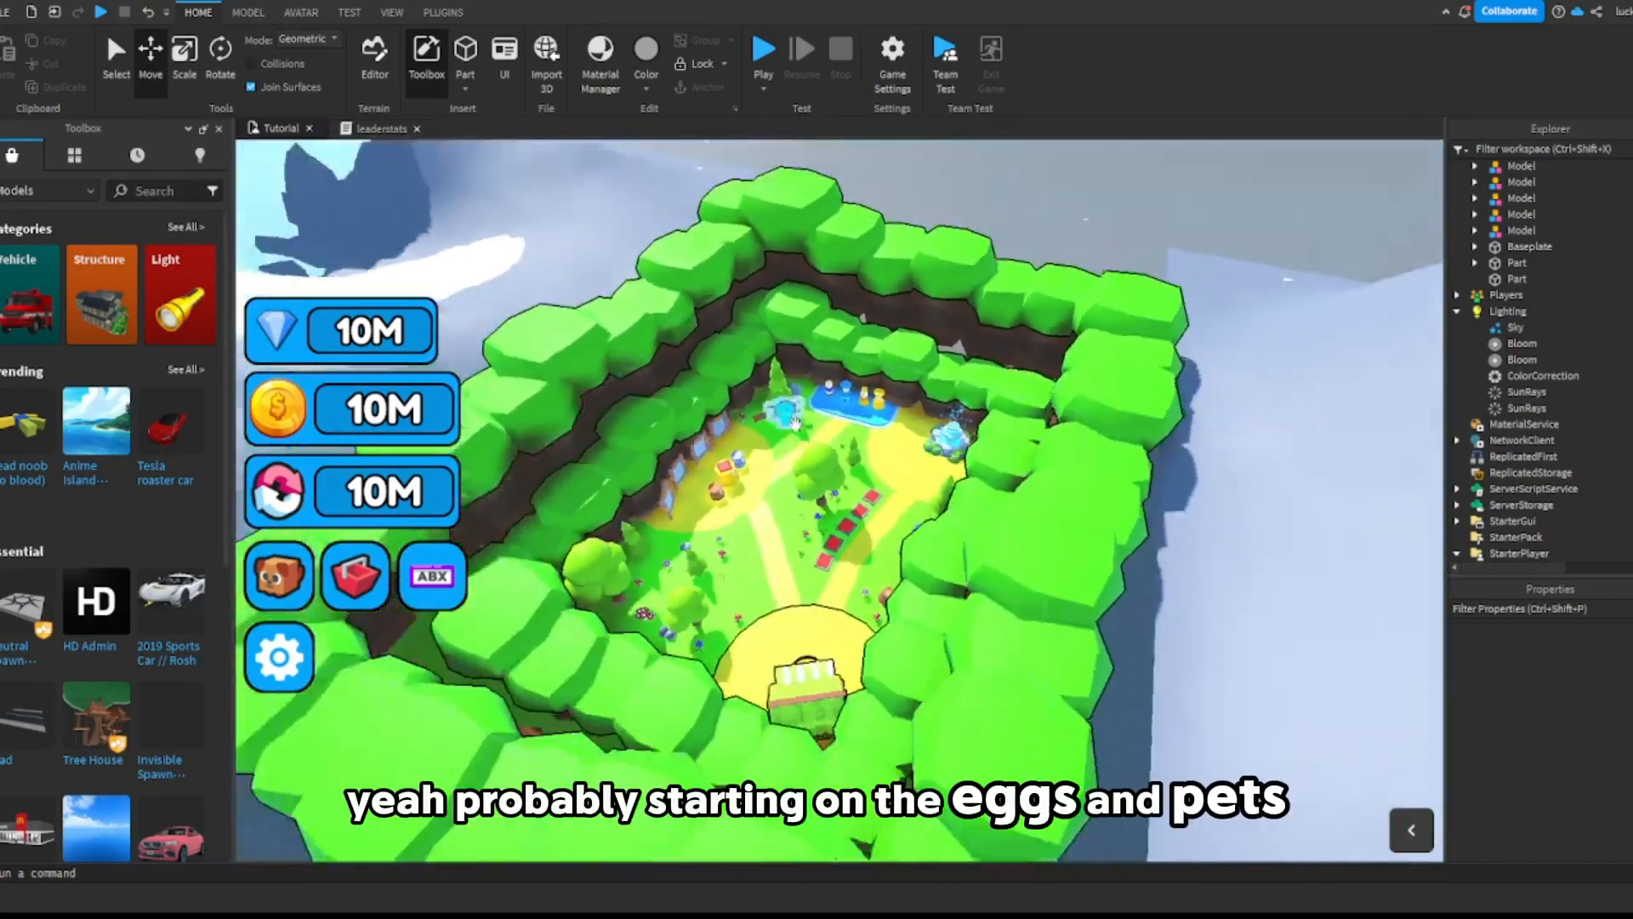